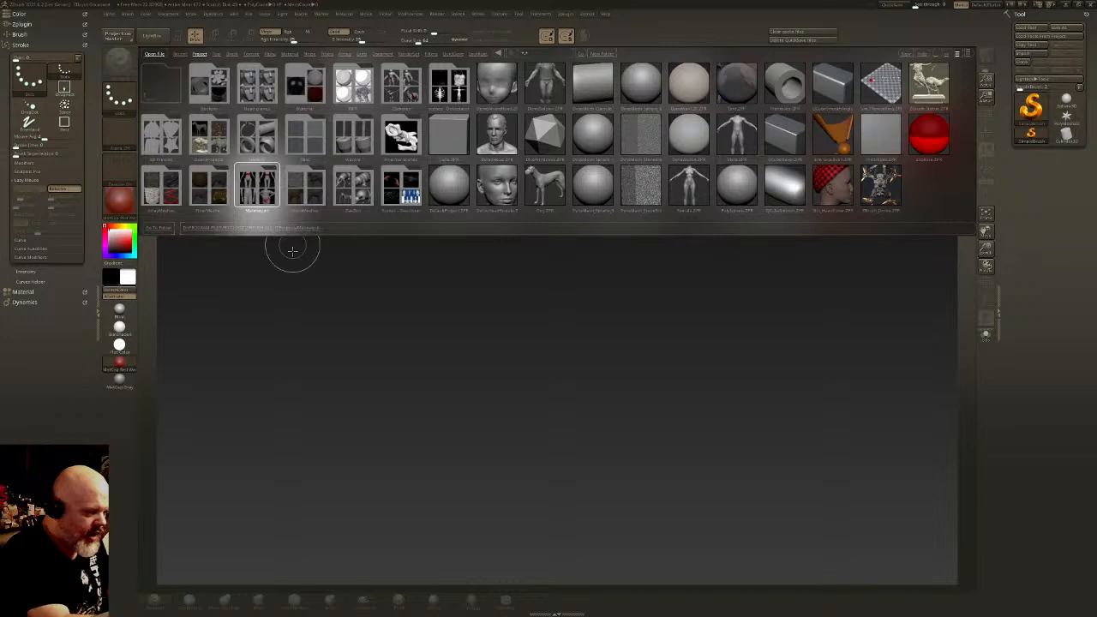
Step: Load the slim standing ZSphere mannequin project from the Mannequin project folder
double_click(257, 184)
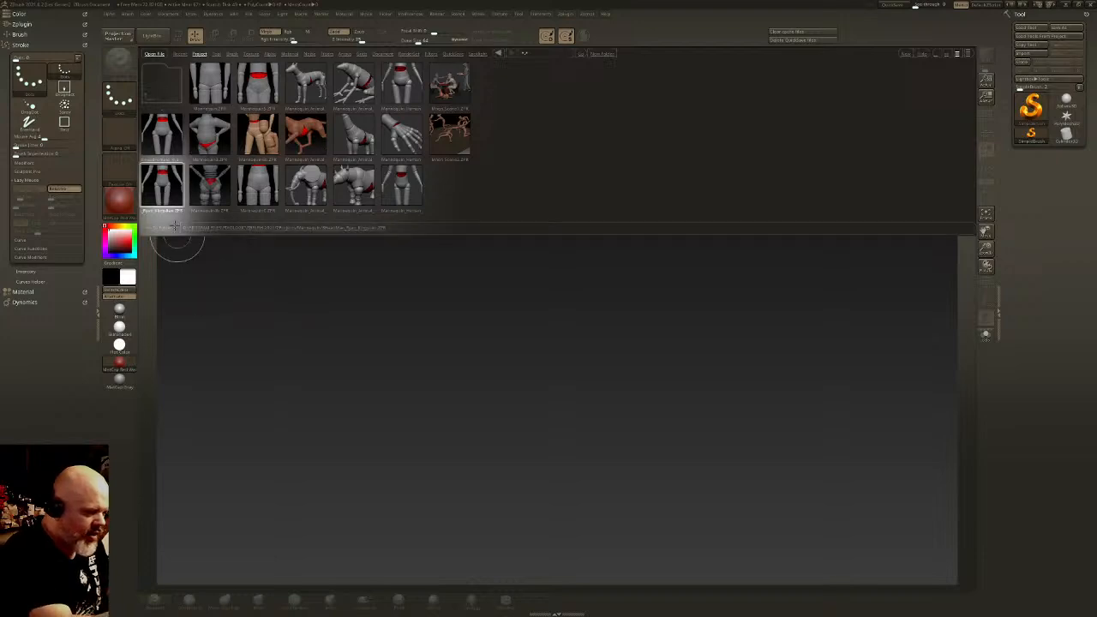
double_click(161, 184)
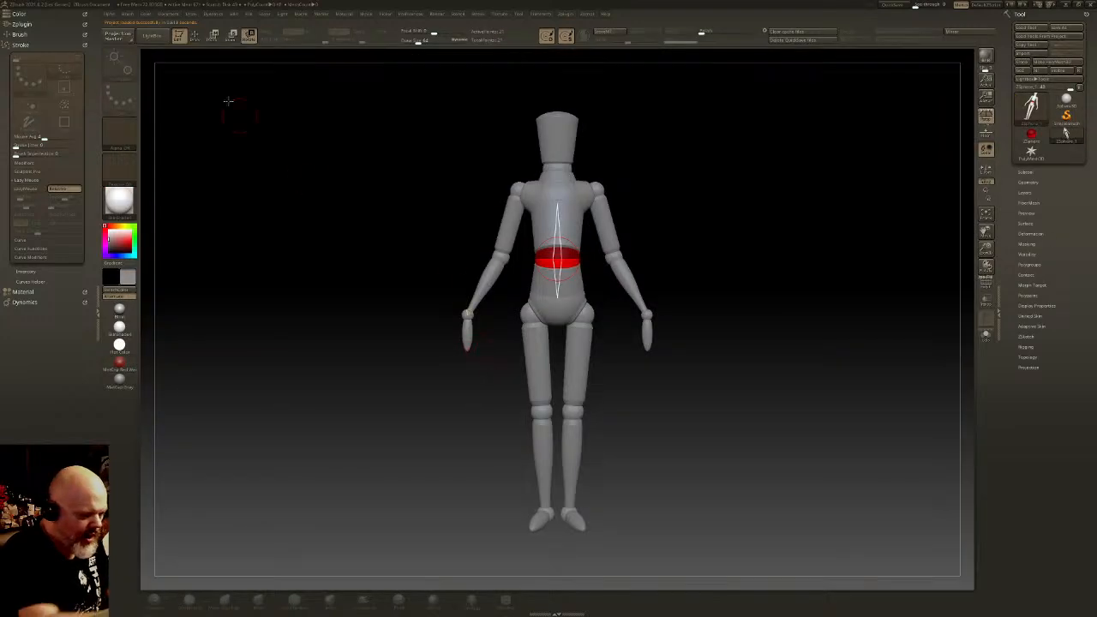
mouse_move(697, 265)
left_mouse_down()
mouse_move(657, 262)
mouse_move(698, 274)
left_mouse_up()
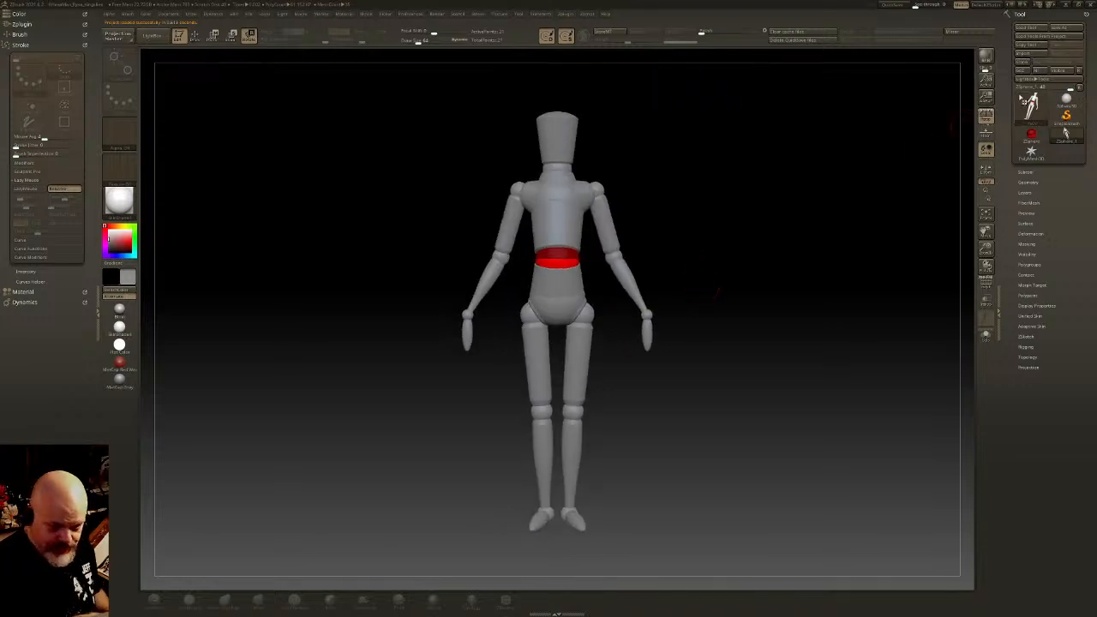
left_click_drag(788, 249, 703, 368)
right_click_drag(703, 368, 700, 379, "ctrl")
left_click_drag(917, 211, 916, 224)
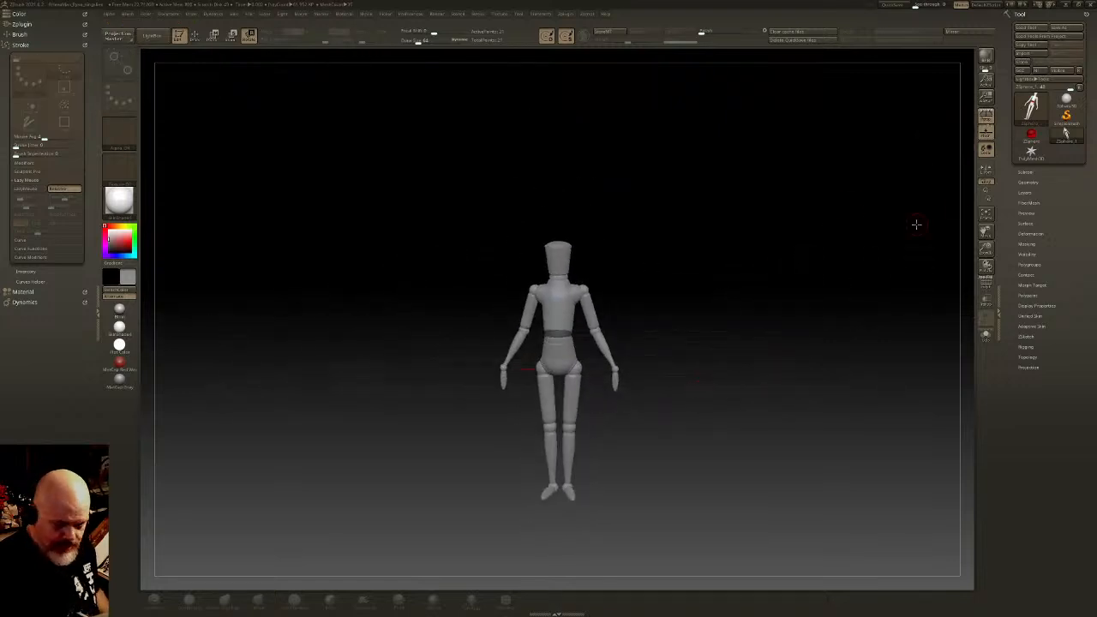
Step: Expand the subtool list and rotate the mannequin's thighs outward into a wide symmetrical stance
left_click(1020, 172)
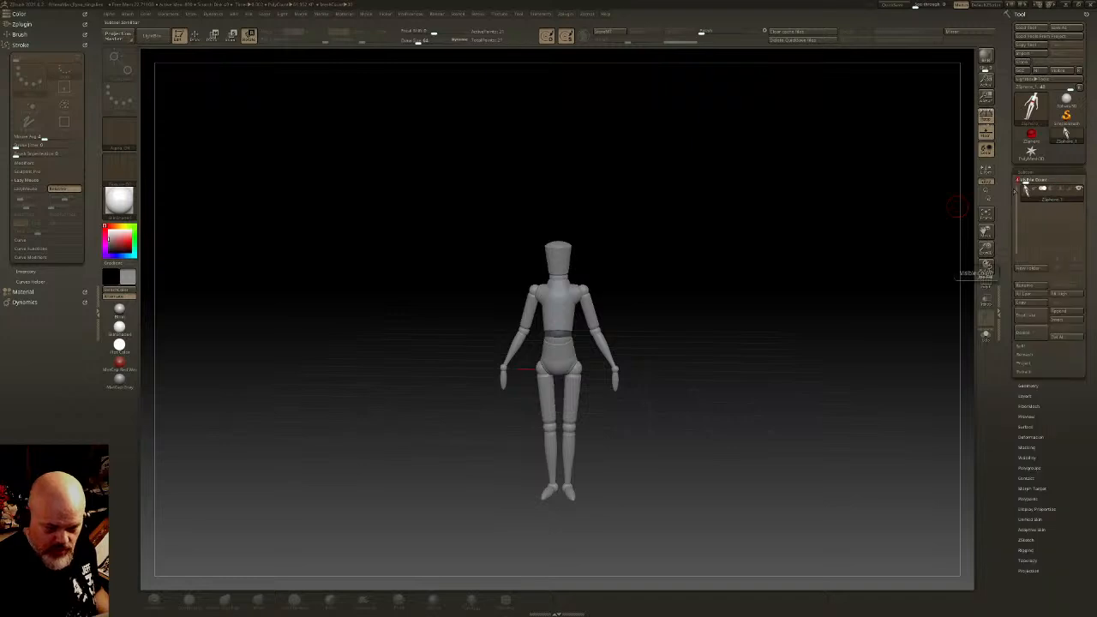
mouse_move(606, 340)
right_mouse_down("ctrl")
mouse_move(598, 378)
mouse_move(612, 331)
right_mouse_up("ctrl")
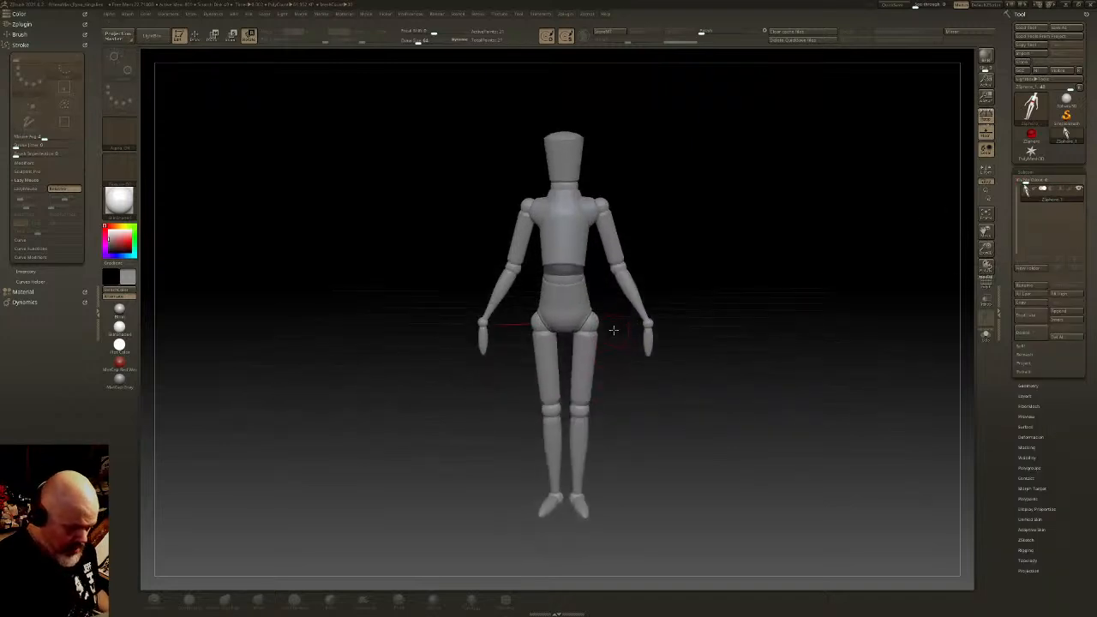
left_click_drag(592, 348, 591, 298)
key("w")
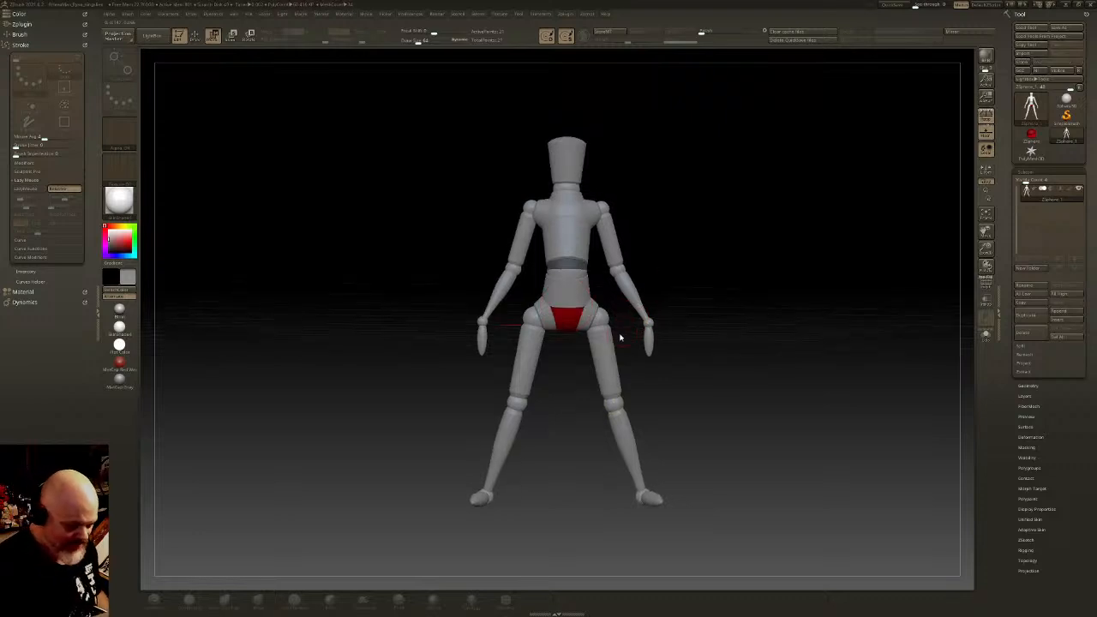
key("r")
mouse_move(599, 352)
left_mouse_down()
mouse_move(632, 431)
mouse_move(614, 443)
mouse_move(629, 433)
mouse_move(608, 396)
left_mouse_up()
Step: Shorten the mannequin's legs by moving the knees and feet up and inward
key("w")
left_click_drag(645, 440, 589, 443)
left_click_drag(621, 502, 619, 447)
left_click_drag(648, 406, 595, 405)
left_click_drag(615, 442, 611, 430)
left_click_drag(586, 389, 609, 375)
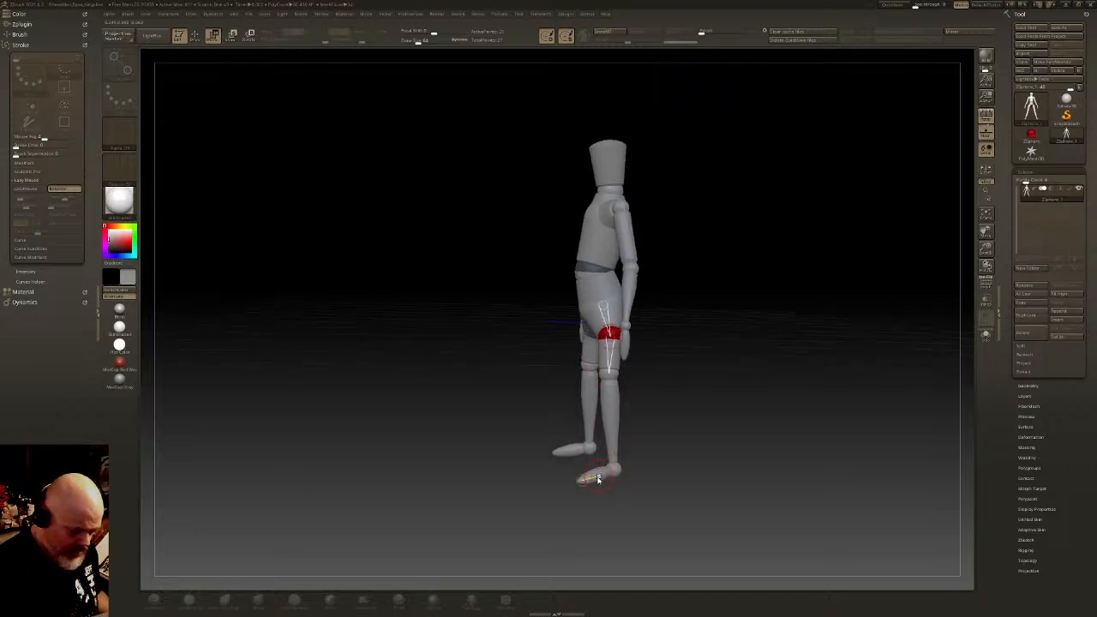
Step: Adjust the foot's position in side view and toggle the skin preview of the ZSphere figure
mouse_move(592, 477)
left_mouse_down()
mouse_move(619, 466)
mouse_move(588, 477)
left_mouse_up()
right_click_drag(597, 476, 586, 477)
mouse_move(582, 478)
left_mouse_down()
mouse_move(573, 477)
mouse_move(590, 475)
left_mouse_up()
left_click_drag(666, 383, 663, 379)
key("a")
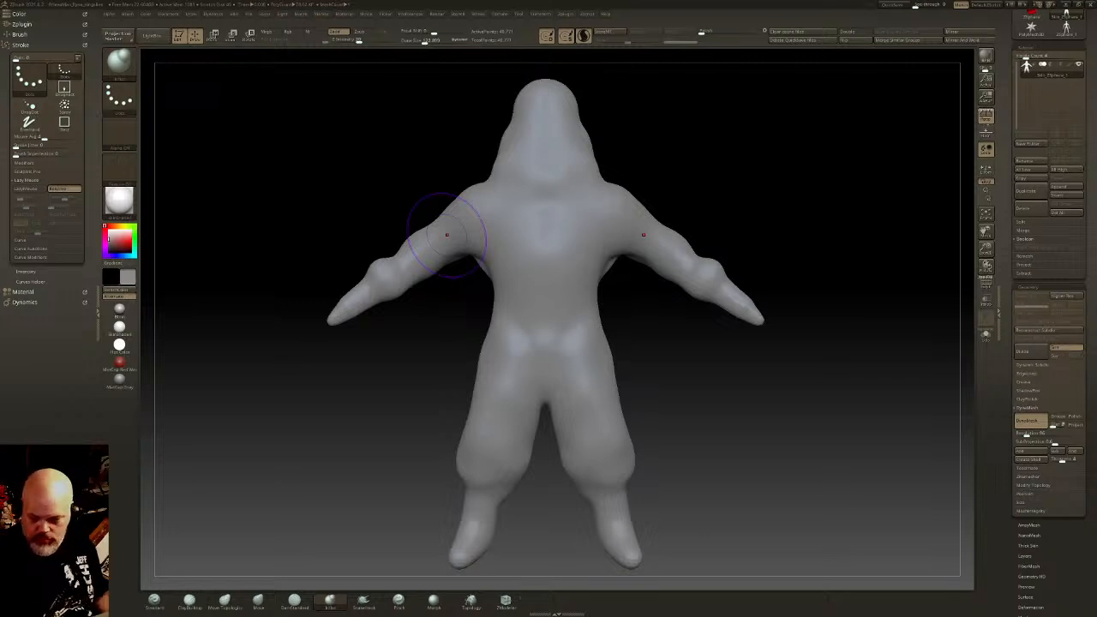
Step: Swell both feet into bulky rounded forms with the Inflate brush and refresh the DynaMesh
right_click_drag(588, 183, 628, 262)
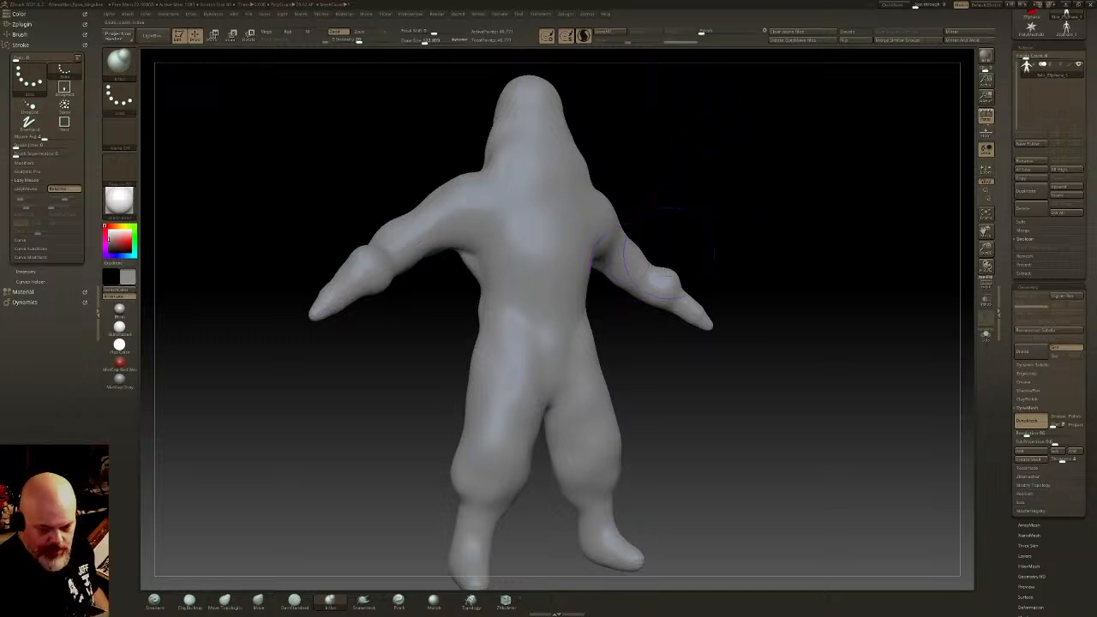
mouse_move(639, 264)
right_mouse_down()
mouse_move(698, 267)
mouse_move(600, 279)
right_mouse_up()
mouse_move(524, 202)
right_mouse_down("alt")
mouse_move(528, 239)
mouse_move(574, 234)
right_mouse_up("alt")
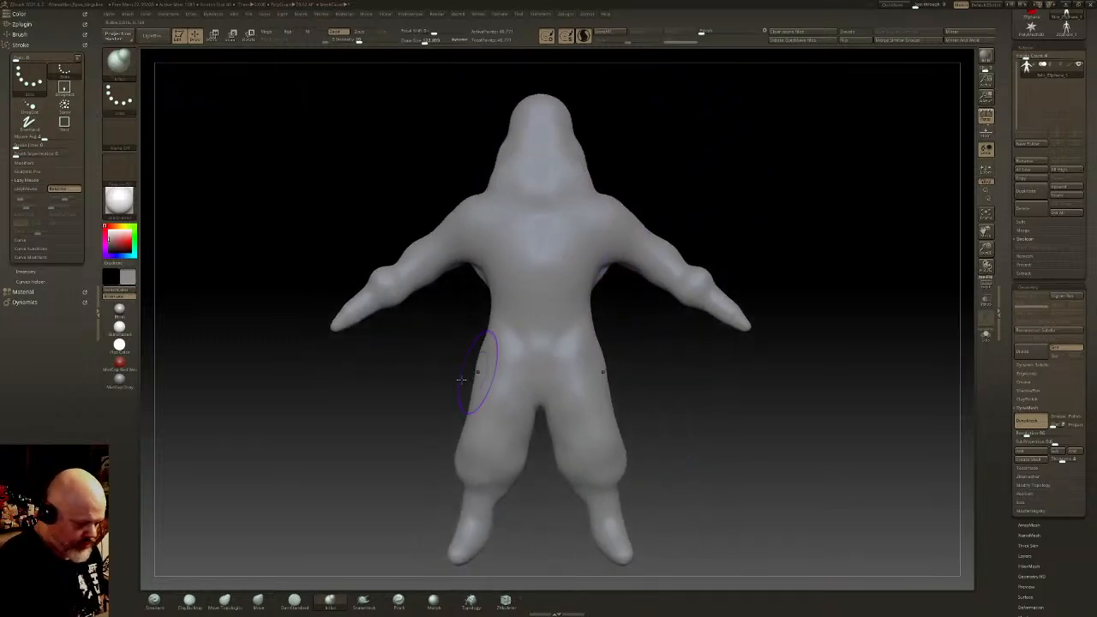
mouse_move(597, 423)
right_mouse_down()
mouse_move(678, 438)
mouse_move(642, 399)
mouse_move(632, 350)
mouse_move(618, 355)
mouse_move(637, 362)
mouse_move(568, 362)
right_mouse_up()
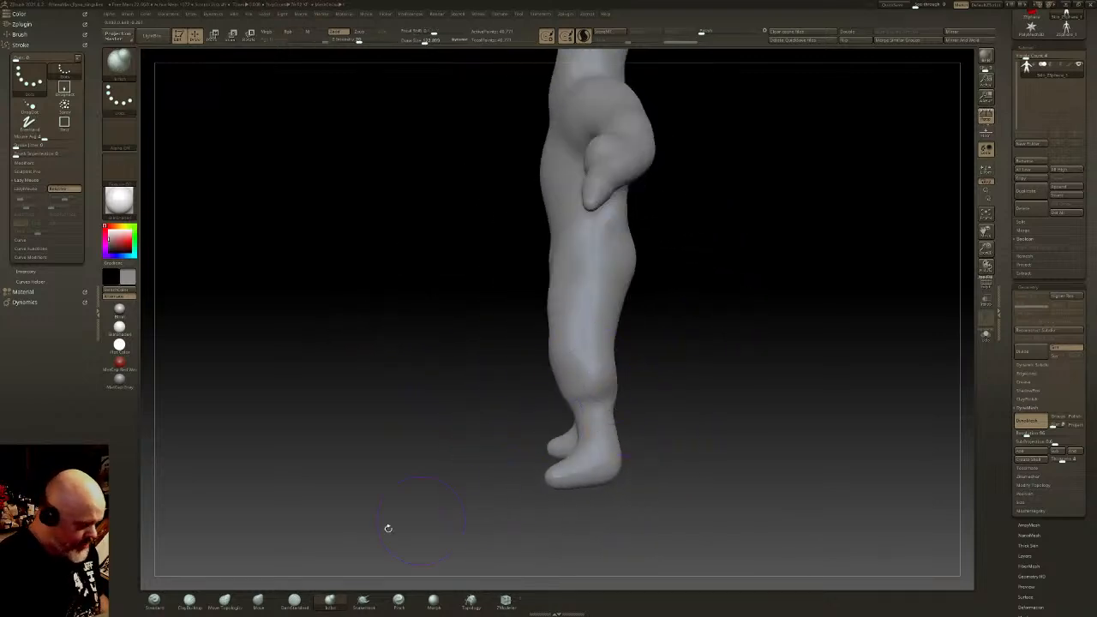
right_click_drag(631, 458, 625, 453)
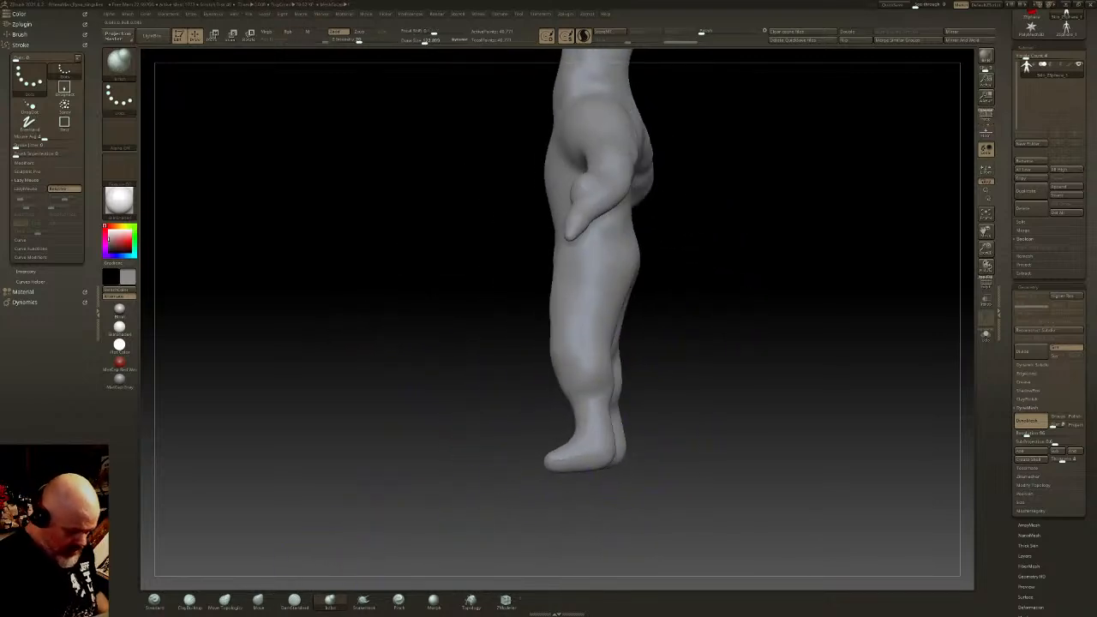
left_click_drag(560, 460, 569, 462)
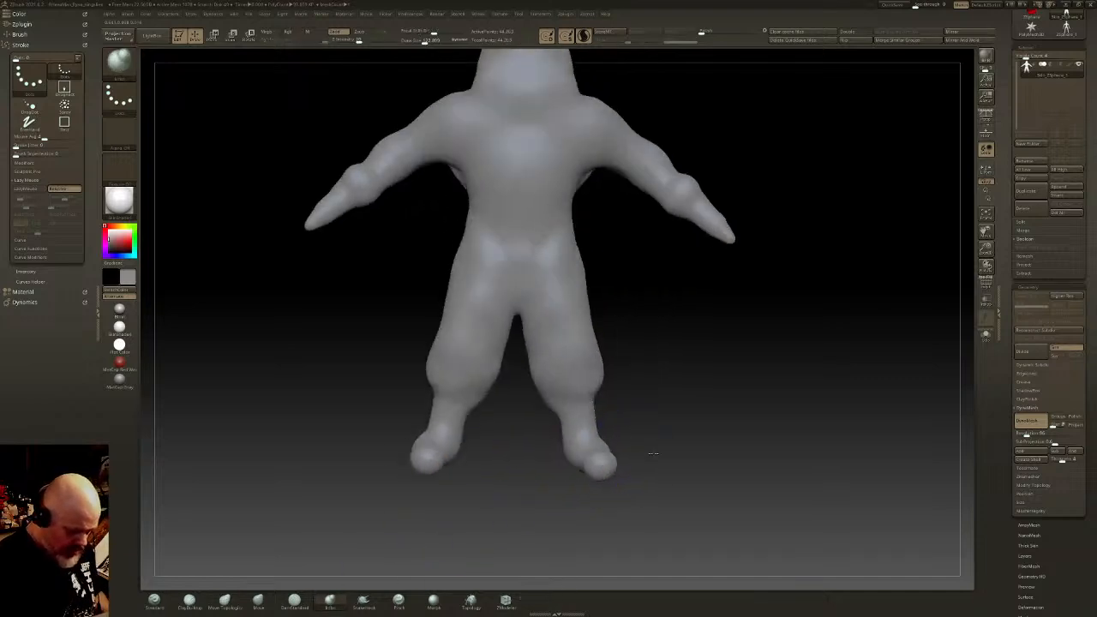
left_click_drag(653, 453, 643, 447, "shift")
mouse_move(579, 458)
left_mouse_down()
mouse_move(571, 467)
mouse_move(597, 450)
mouse_move(593, 461)
left_mouse_up()
left_click_drag(632, 469, 614, 393)
mouse_move(598, 451)
left_mouse_down()
mouse_move(580, 482)
mouse_move(589, 468)
mouse_move(621, 512)
mouse_move(612, 524)
left_mouse_up()
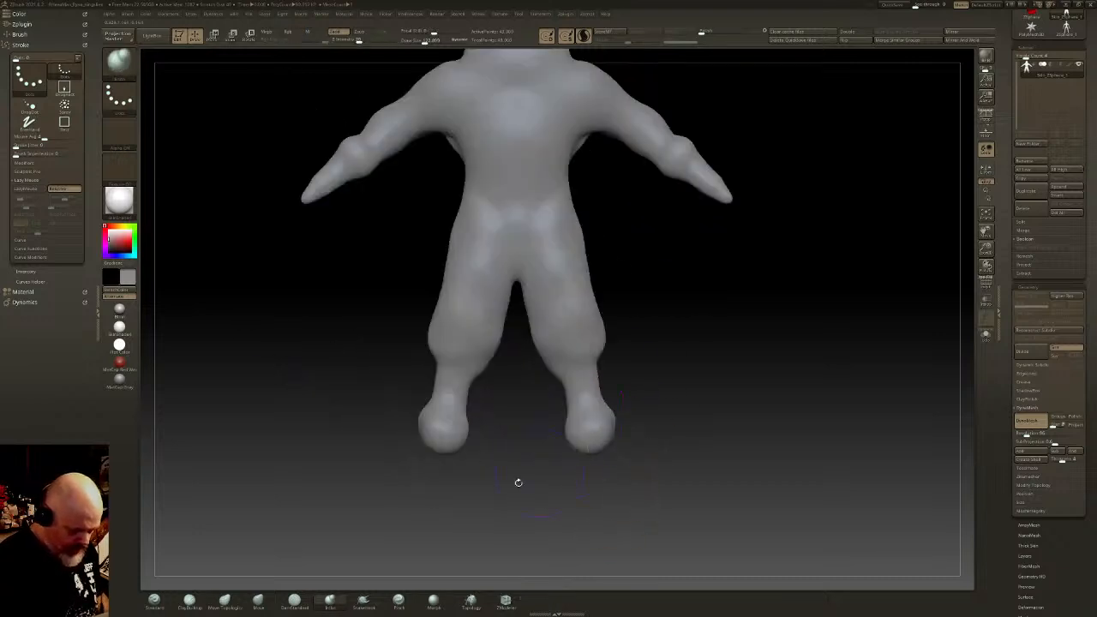
left_click_drag(558, 460, 497, 492, "ctrl")
Step: Shape the feet with the Move brush, widening the fronts and flattening the soles, and smooth them
left_click(258, 600)
left_click_drag(465, 458, 580, 274, "shift")
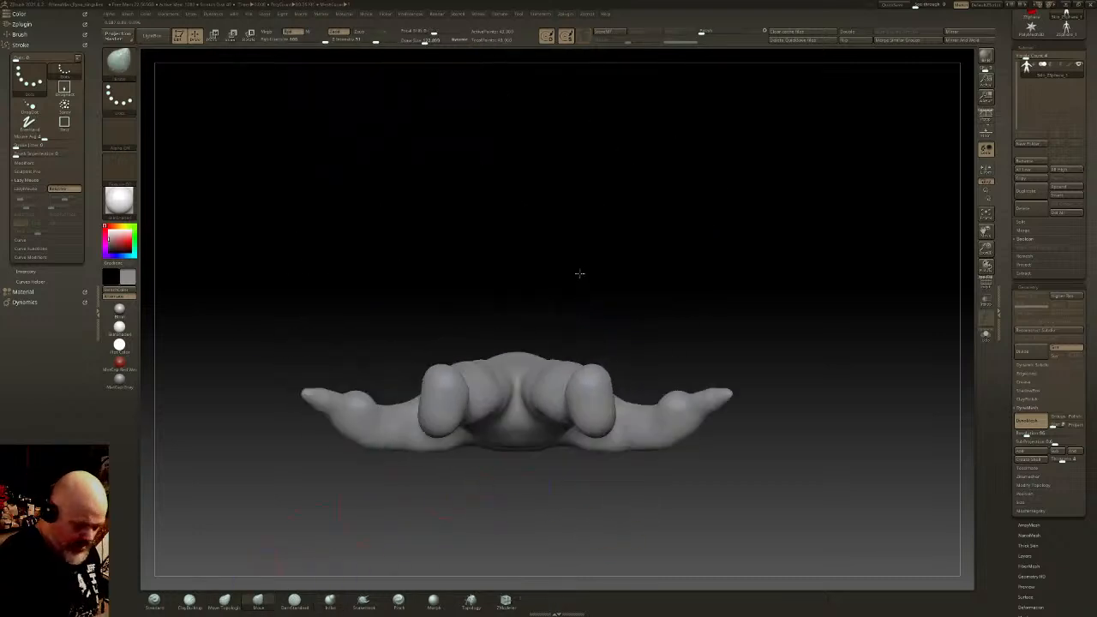
mouse_move(582, 370)
left_mouse_down()
mouse_move(580, 331)
mouse_move(604, 335)
mouse_move(571, 338)
mouse_move(593, 326)
mouse_move(609, 354)
mouse_move(609, 413)
mouse_move(584, 421)
mouse_move(580, 331)
mouse_move(600, 333)
left_mouse_up()
left_click_drag(652, 363, 651, 467, "shift")
left_click_drag(624, 365, 617, 361)
mouse_move(754, 364)
left_mouse_down()
mouse_move(649, 357)
mouse_move(609, 378)
left_mouse_up()
mouse_move(729, 368)
left_mouse_down("shift")
mouse_move(668, 365)
mouse_move(707, 361)
left_mouse_up("shift")
mouse_move(604, 373)
left_mouse_down("shift")
mouse_move(580, 371)
mouse_move(644, 372)
mouse_move(673, 387)
left_mouse_up("shift")
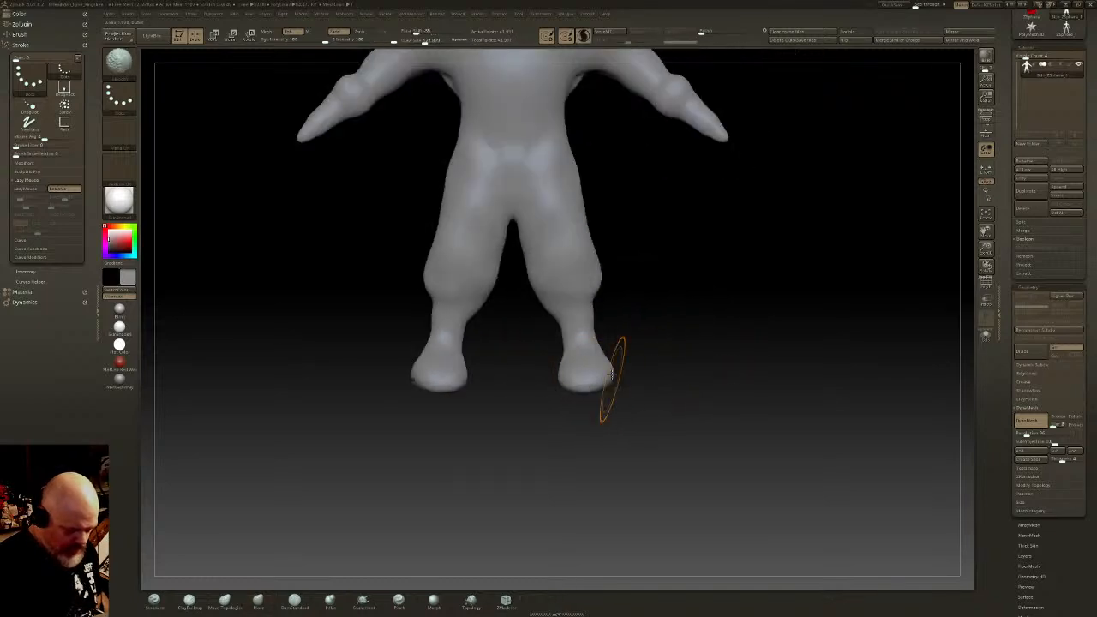
Step: Build up the chest, ribcage and belly masses on the torso with the ClayBuildup brush
left_click_drag(607, 335, 615, 428, "alt")
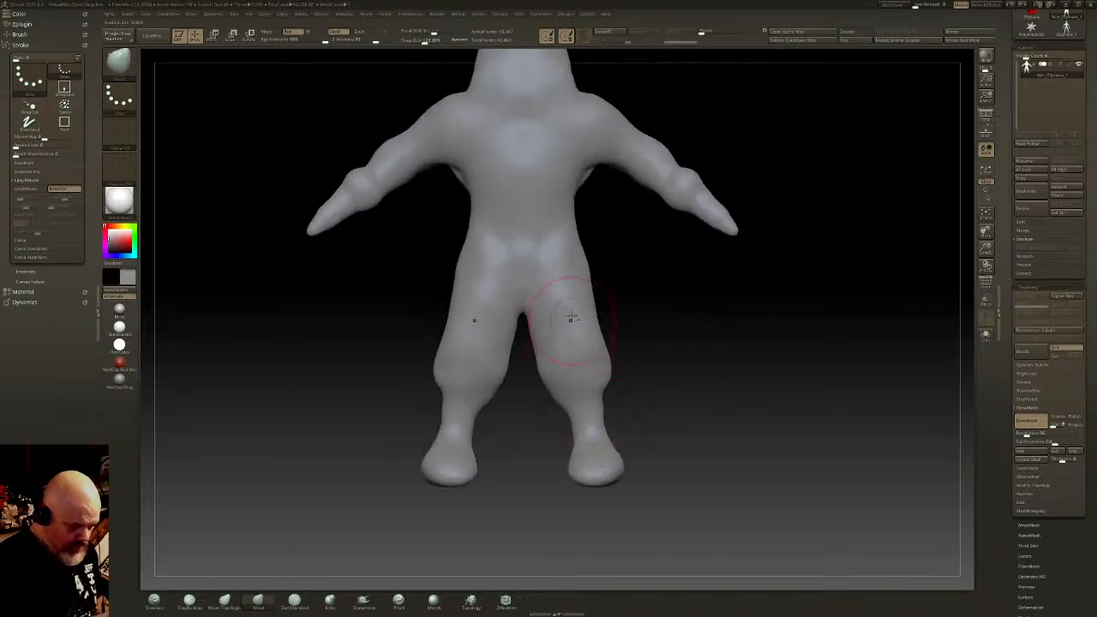
right_click_drag(565, 276, 587, 391, "alt")
mouse_move(586, 274)
right_mouse_down("alt")
mouse_move(594, 304)
mouse_move(655, 306)
right_mouse_up("alt")
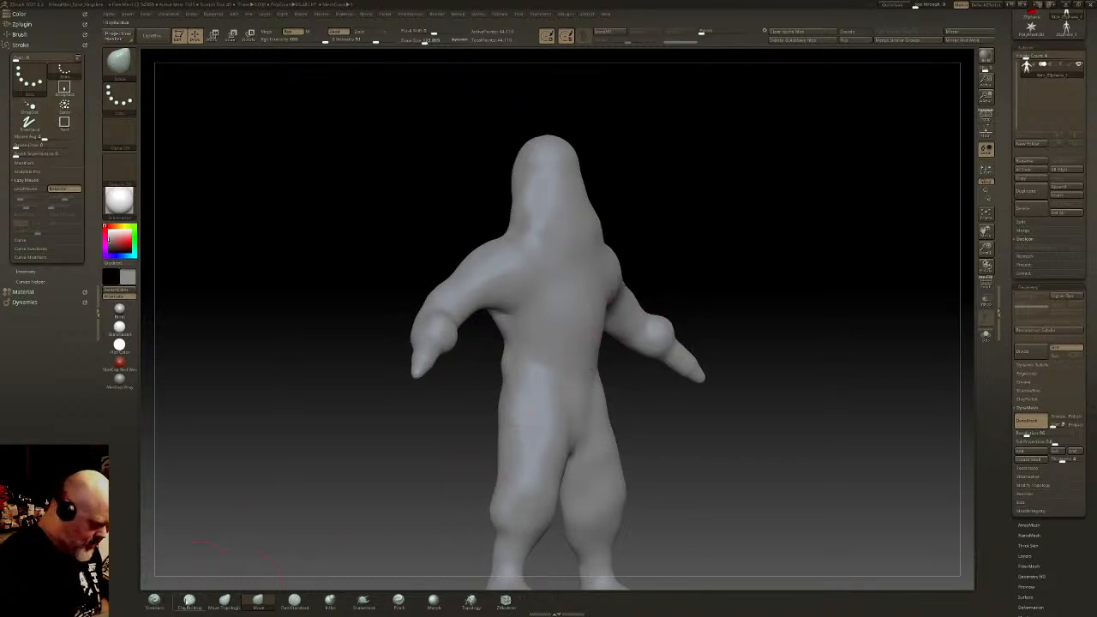
left_click(190, 602)
right_click_drag(602, 338, 585, 339)
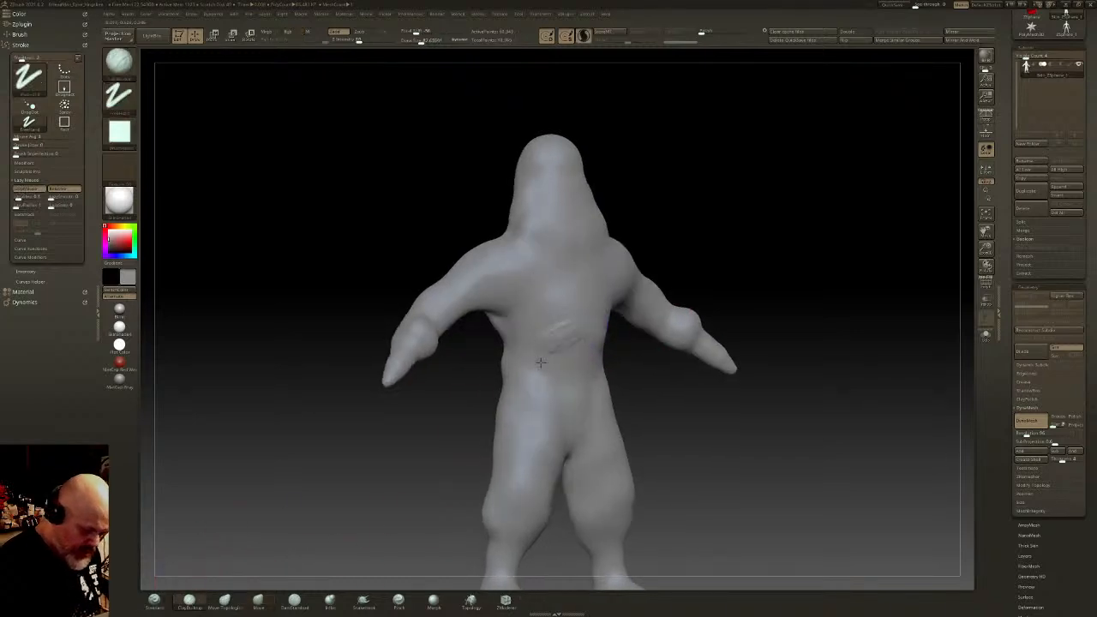
mouse_move(580, 343)
left_mouse_down()
mouse_move(568, 390)
mouse_move(557, 343)
mouse_move(535, 373)
mouse_move(571, 368)
left_mouse_up()
mouse_move(593, 312)
left_mouse_down()
mouse_move(516, 339)
mouse_move(566, 330)
mouse_move(591, 310)
mouse_move(576, 295)
mouse_move(537, 322)
mouse_move(580, 299)
mouse_move(590, 311)
mouse_move(538, 300)
mouse_move(547, 272)
mouse_move(551, 286)
mouse_move(517, 312)
mouse_move(530, 290)
mouse_move(541, 309)
mouse_move(581, 295)
mouse_move(520, 281)
mouse_move(548, 264)
mouse_move(526, 294)
mouse_move(536, 282)
left_mouse_up()
mouse_move(540, 276)
right_mouse_down()
mouse_move(534, 239)
mouse_move(518, 296)
mouse_move(547, 363)
right_mouse_up()
right_click_drag(596, 363, 603, 406, "alt")
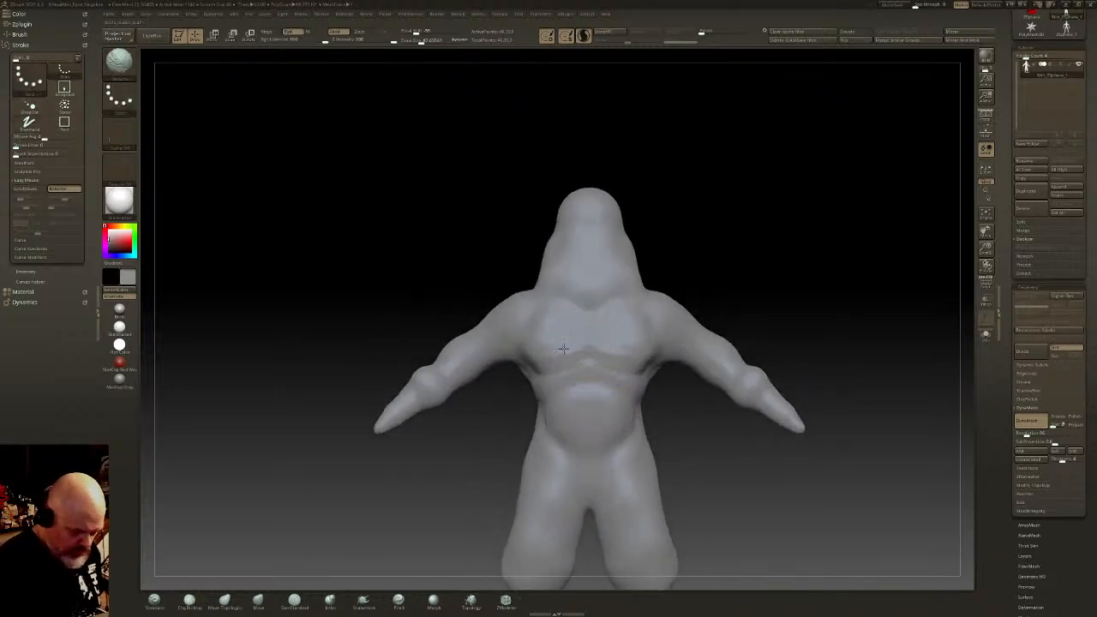
Step: Add clay across the base of the neck above the chest and smooth the lower head area
right_click_drag(546, 347, 541, 415, "alt")
left_click_drag(593, 346, 568, 354)
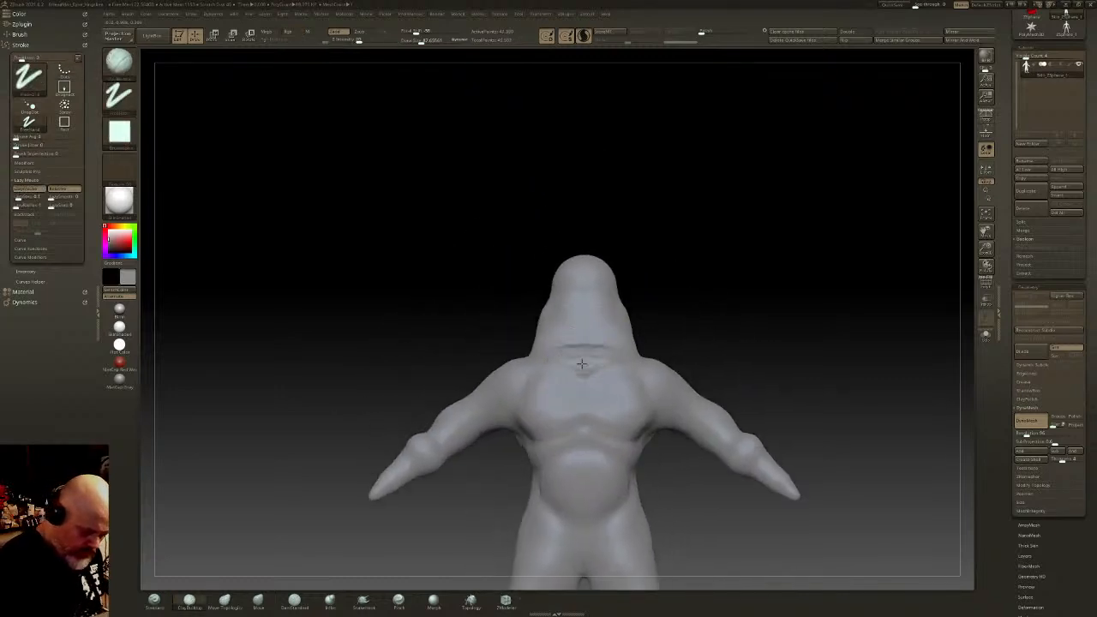
mouse_move(558, 352)
right_mouse_down()
mouse_move(565, 358)
mouse_move(498, 336)
mouse_move(484, 302)
right_mouse_up()
right_click_drag(521, 341, 561, 322)
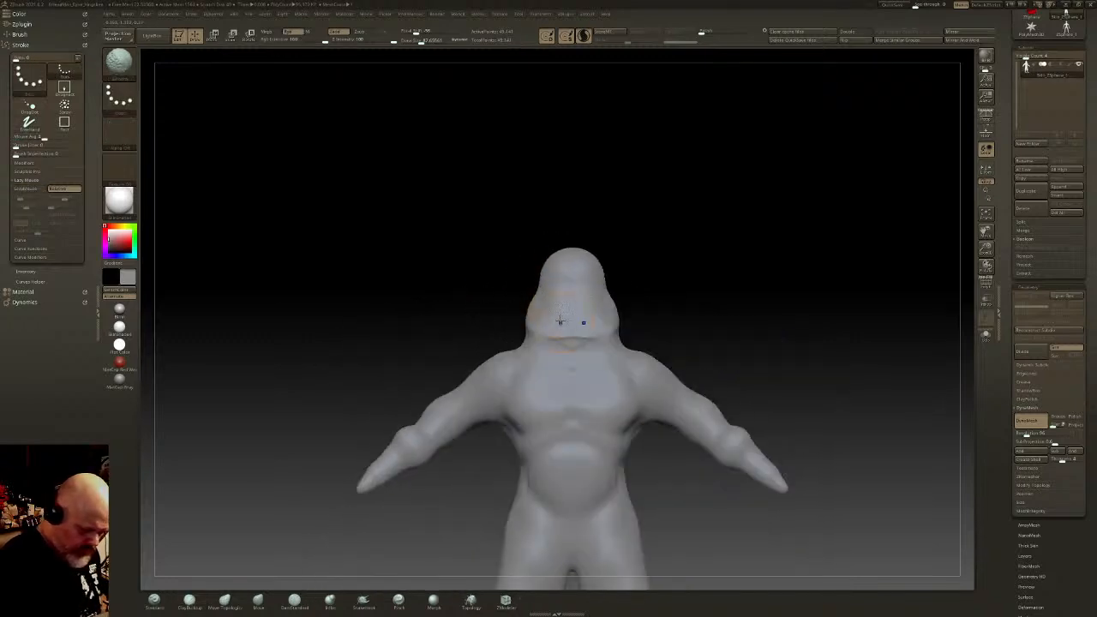
left_click_drag(533, 309, 557, 337, "shift")
Step: Carve creases around the armpits and the sides of the chest with the DamStandard brush
mouse_move(570, 400)
right_mouse_down("alt")
mouse_move(595, 290)
mouse_move(548, 289)
mouse_move(471, 319)
right_mouse_up("alt")
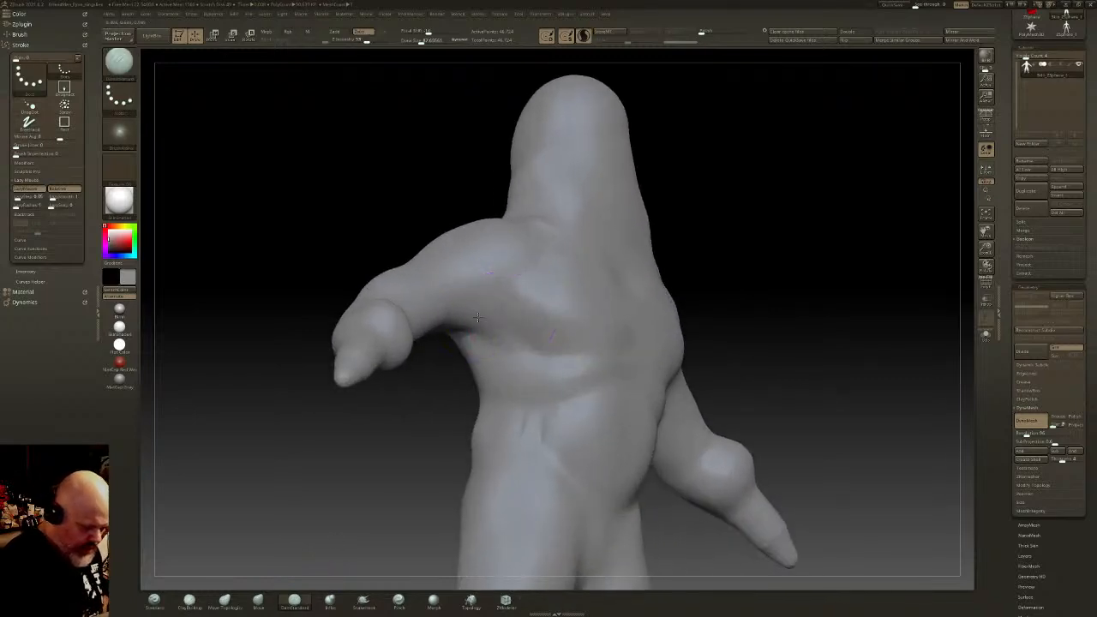
left_click_drag(491, 321, 468, 330)
right_click_drag(468, 330, 511, 276)
left_click_drag(514, 273, 478, 315)
right_click_drag(411, 317, 465, 333)
left_click_drag(456, 333, 396, 343)
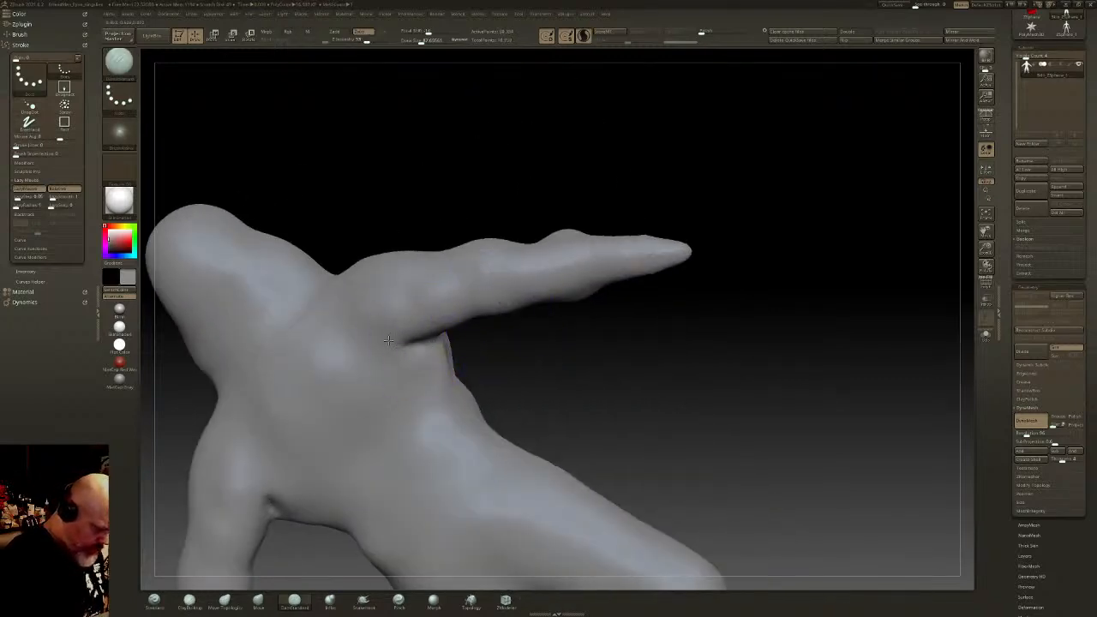
Step: Carve the lower edges, sternum line and upper border of the pectorals, undoing the last stroke
mouse_move(368, 318)
right_mouse_down()
mouse_move(520, 269)
mouse_move(497, 232)
mouse_move(517, 265)
mouse_move(628, 212)
right_mouse_up()
mouse_move(492, 290)
left_mouse_down()
mouse_move(530, 326)
mouse_move(558, 318)
left_mouse_up()
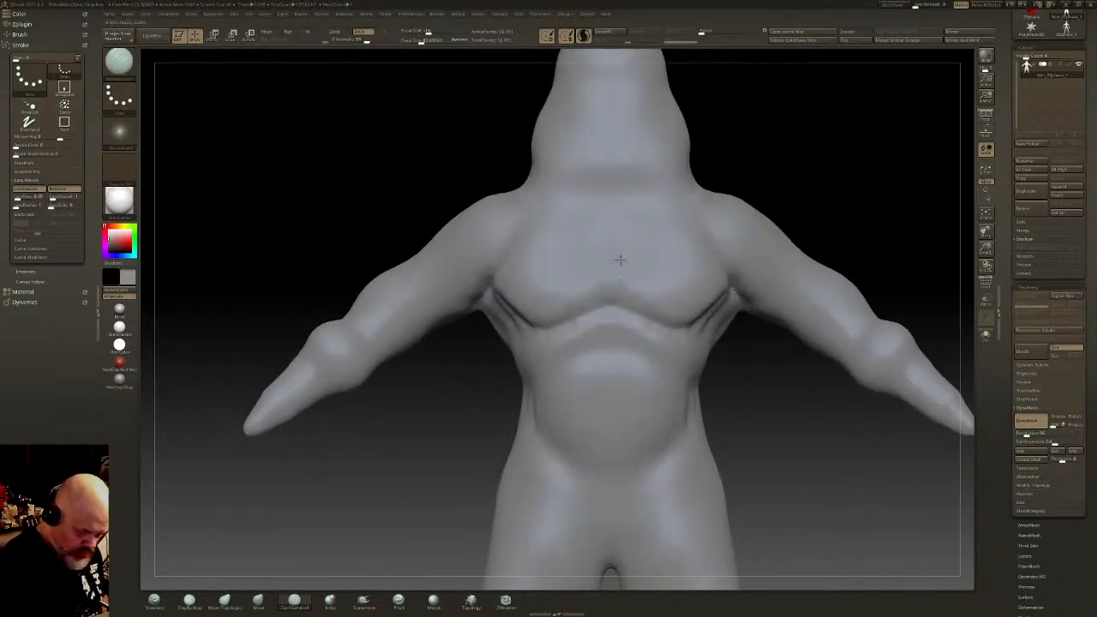
mouse_move(610, 288)
left_mouse_down()
mouse_move(608, 223)
mouse_move(555, 225)
left_mouse_up()
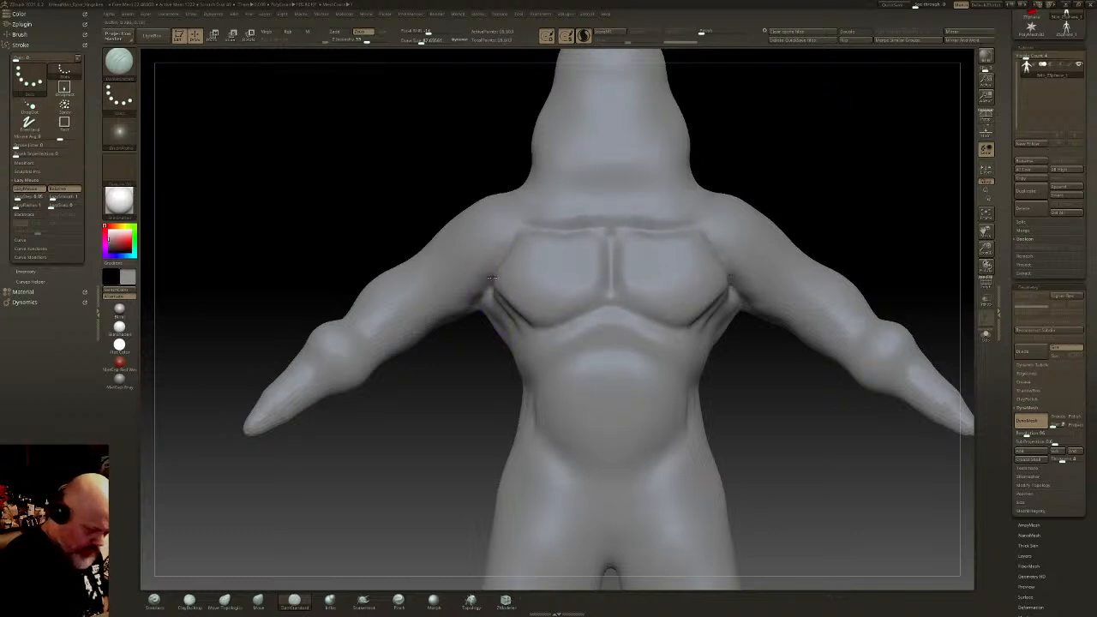
left_click_drag(490, 278, 485, 300)
mouse_move(439, 344)
left_mouse_down()
mouse_move(498, 283)
mouse_move(440, 338)
mouse_move(490, 293)
left_mouse_up()
right_click_drag(531, 275, 544, 281)
key("ctrl+z")
Step: Reduce the brush size and carve creases below the ribcage and down the sides of the abdomen
key("s")
left_click_drag(580, 310, 575, 311)
right_click_drag(573, 311, 505, 337)
left_click_drag(497, 315, 580, 354)
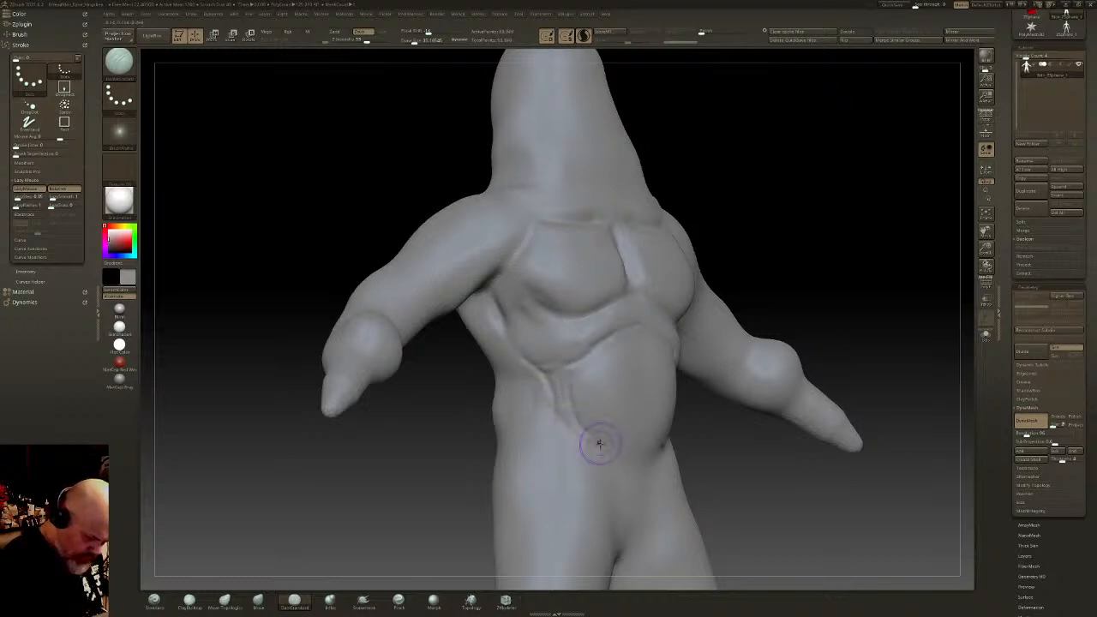
mouse_move(534, 439)
right_mouse_down()
mouse_move(548, 433)
mouse_move(526, 427)
right_mouse_up()
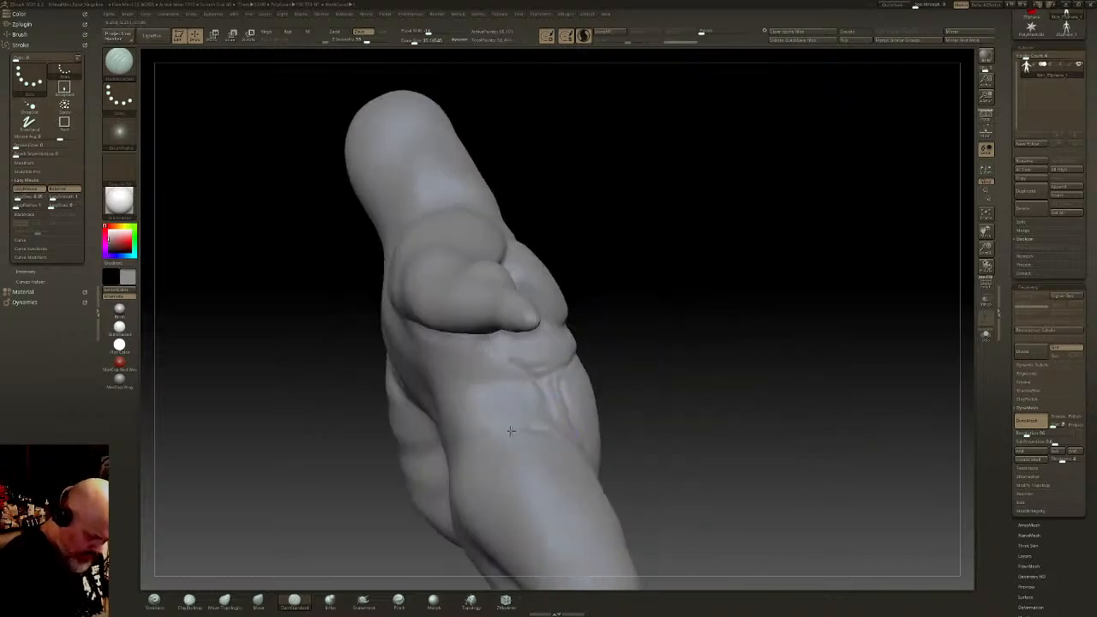
Step: Carve creases on the back around the rear armpits, behind the shoulders and toward the shoulder blades
mouse_move(488, 391)
right_mouse_down()
mouse_move(505, 397)
mouse_move(480, 326)
mouse_move(437, 261)
mouse_move(514, 299)
mouse_move(523, 277)
mouse_move(498, 276)
right_mouse_up()
left_click_drag(490, 277, 459, 283)
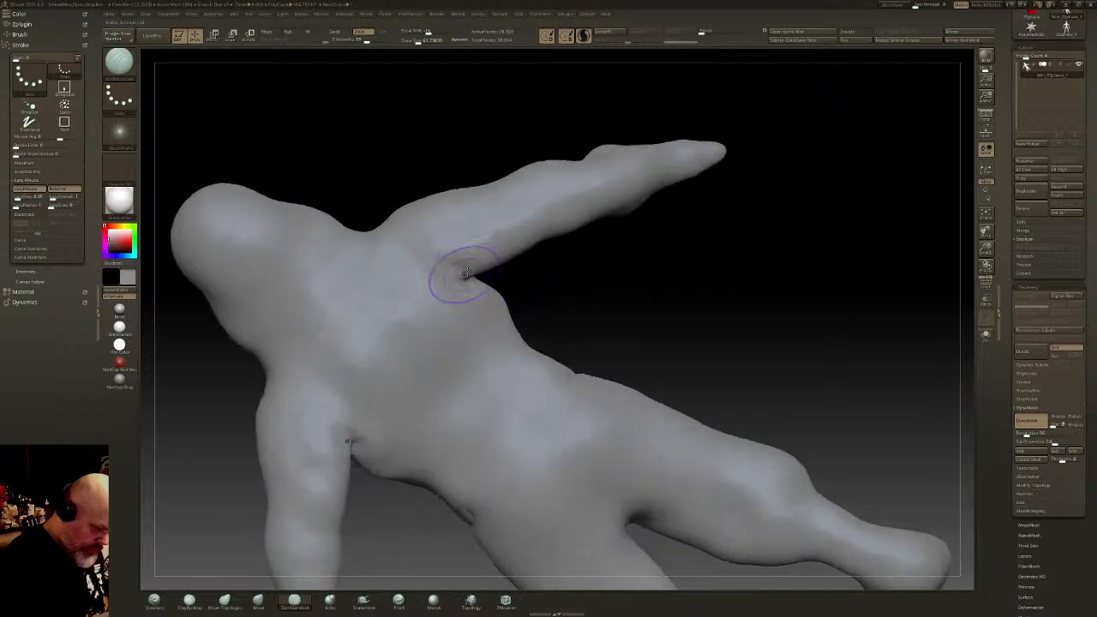
mouse_move(466, 272)
left_mouse_down()
mouse_move(480, 270)
mouse_move(458, 282)
left_mouse_up()
left_click_drag(459, 210, 452, 233)
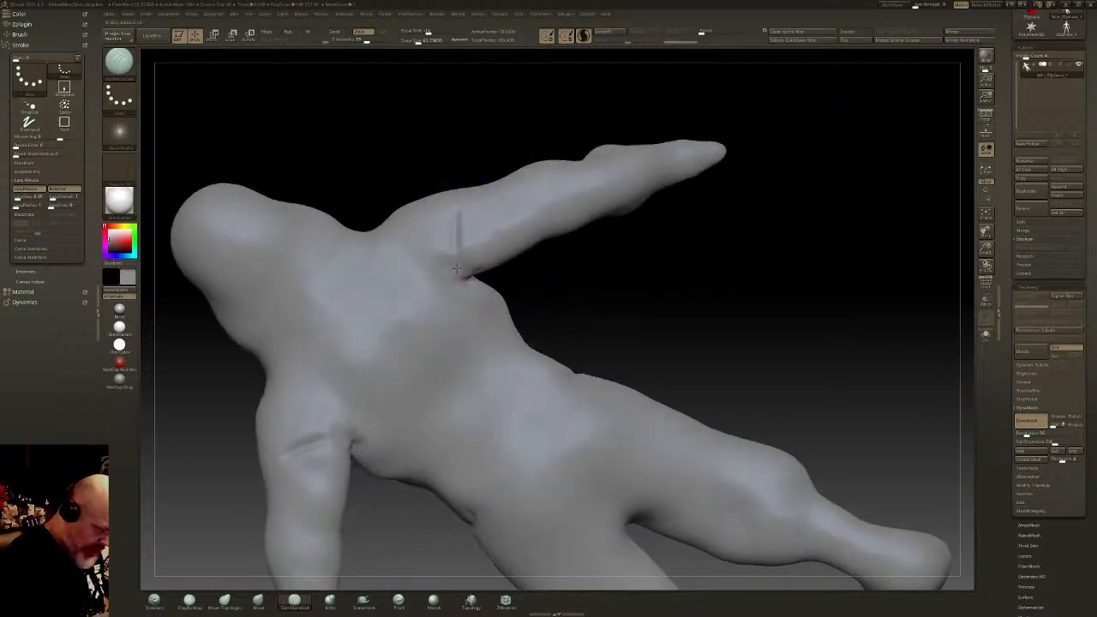
mouse_move(442, 283)
left_mouse_down()
mouse_move(399, 281)
mouse_move(419, 276)
mouse_move(397, 265)
left_mouse_up()
right_click_drag(397, 254, 402, 265)
left_click_drag(402, 265, 375, 239)
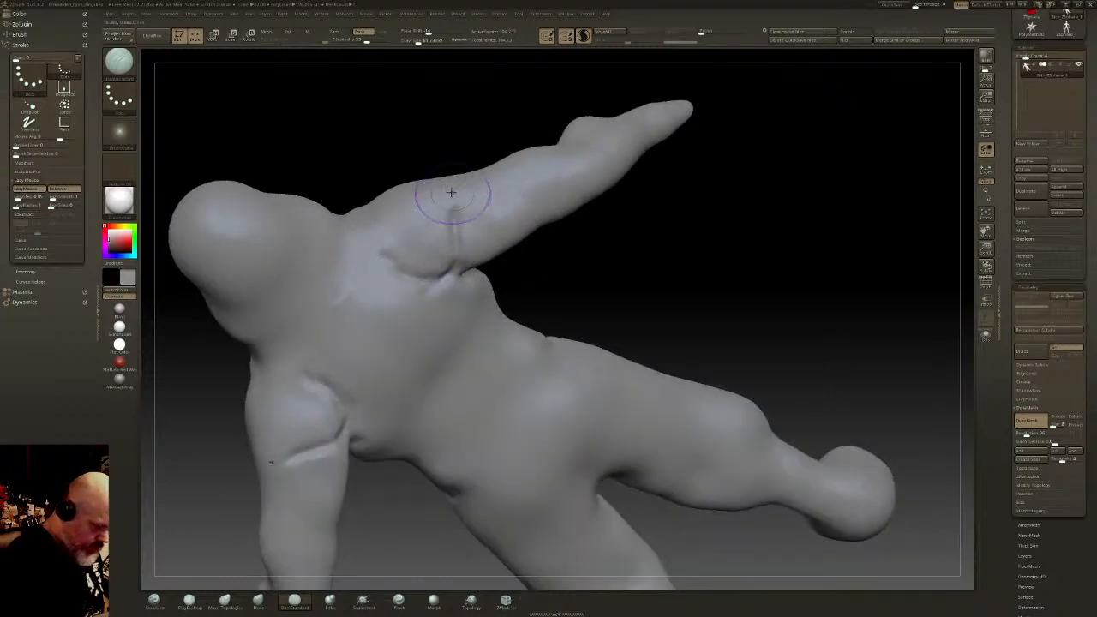
Step: Carve the lower border of the deltoids around the upper arms from back to front
right_click_drag(455, 196, 456, 207)
left_click_drag(461, 198, 464, 179)
right_click_drag(464, 175, 461, 179)
left_click_drag(464, 179, 454, 154)
right_click_drag(453, 154, 651, 274)
left_click_drag(673, 293, 593, 293)
right_click_drag(593, 293, 629, 262)
left_click_drag(647, 306, 558, 310)
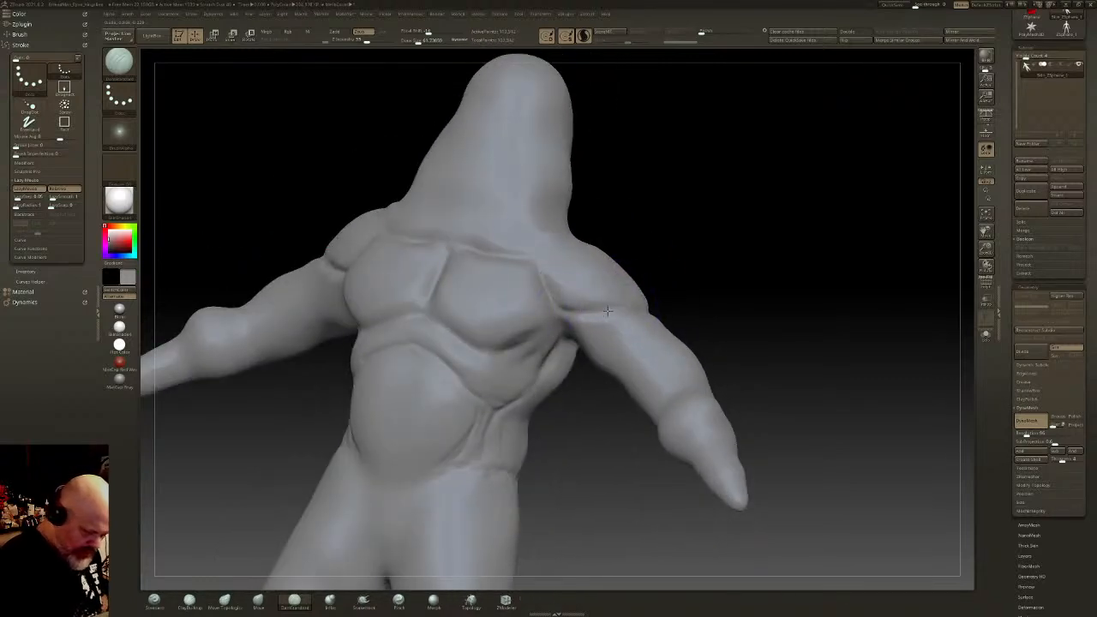
Step: Push the rear shoulder and armpit creases outward on the back with the Move brush
right_click_drag(654, 311, 691, 279)
right_click_drag(723, 191, 678, 251)
left_click(258, 600)
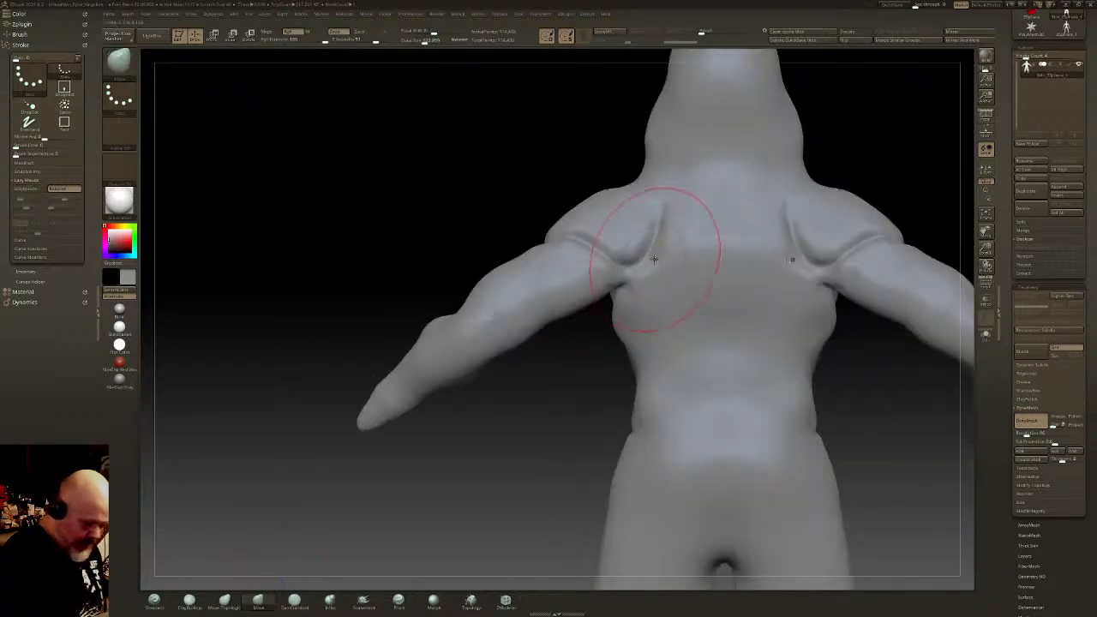
left_click_drag(628, 249, 620, 268)
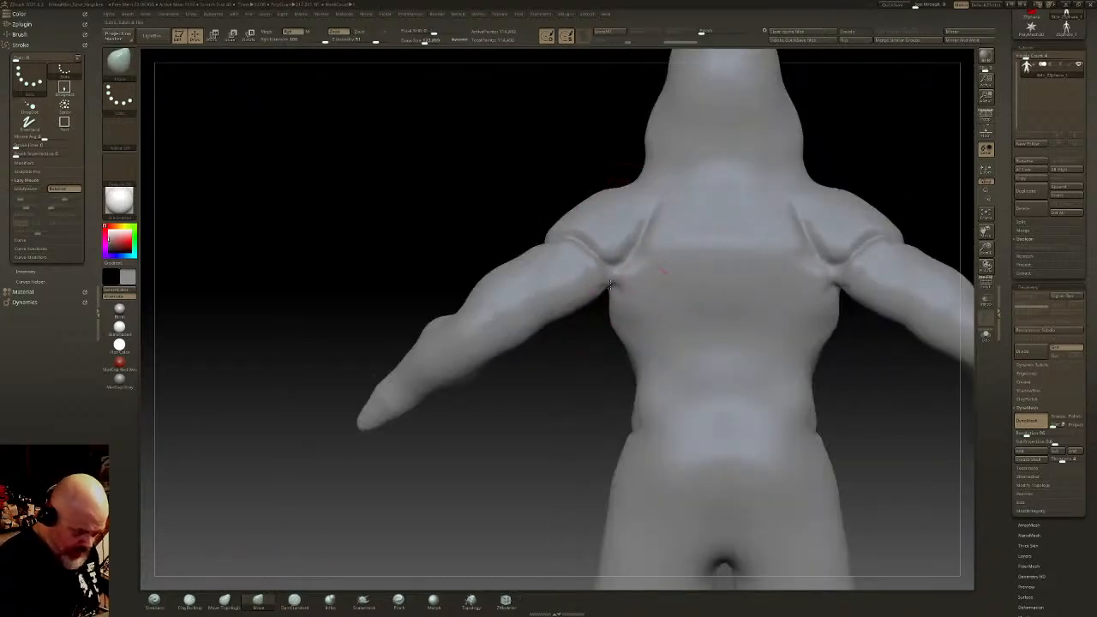
Step: Carve a crease on the side of the torso beneath the armpit with the DamStandard brush and smooth it
right_click_drag(602, 217, 665, 226)
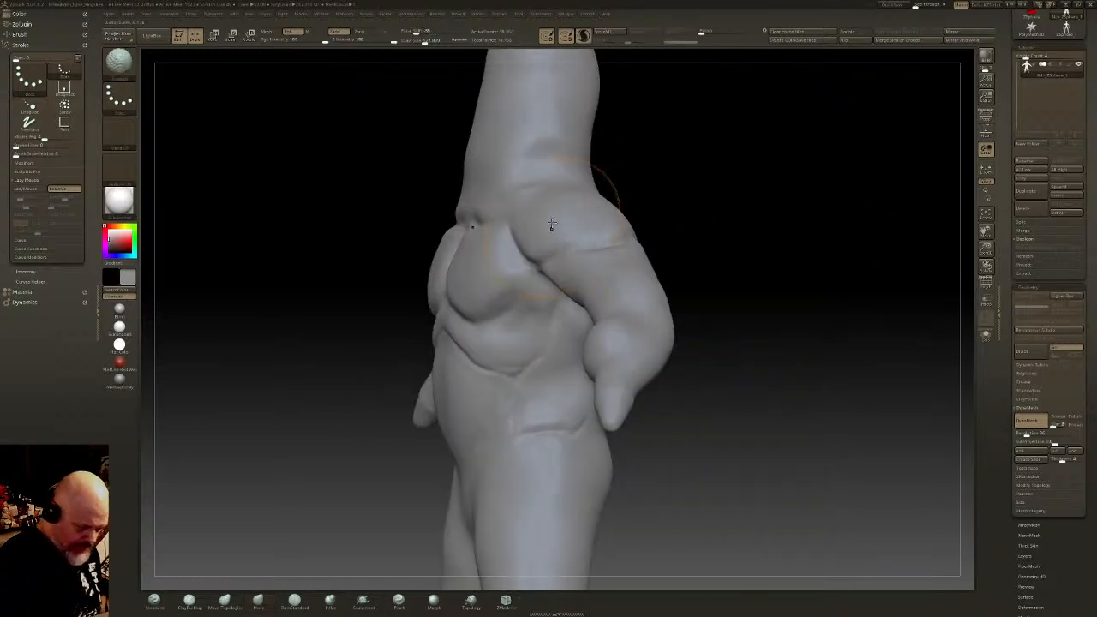
left_click(294, 600)
left_click_drag(633, 295, 579, 337)
mouse_move(579, 337)
right_mouse_down()
mouse_move(633, 244)
mouse_move(629, 257)
right_mouse_up()
mouse_move(619, 297)
left_mouse_down("shift")
mouse_move(609, 267)
mouse_move(596, 275)
left_mouse_up("shift")
mouse_move(583, 297)
right_mouse_down()
mouse_move(593, 274)
mouse_move(569, 343)
mouse_move(617, 338)
mouse_move(656, 283)
right_mouse_up()
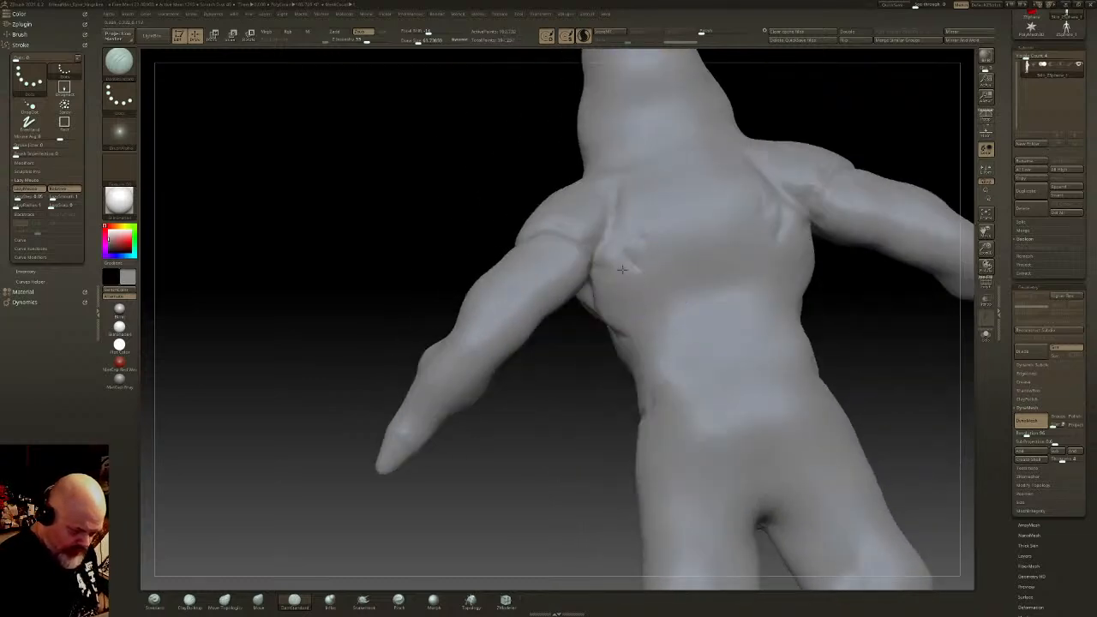
Step: Carve the outlines of the shoulder blades and the upper back muscles around them
mouse_move(605, 223)
left_mouse_down()
mouse_move(622, 287)
mouse_move(677, 265)
mouse_move(696, 240)
left_mouse_up()
right_click_drag(738, 209, 735, 197)
left_click_drag(677, 235, 664, 213)
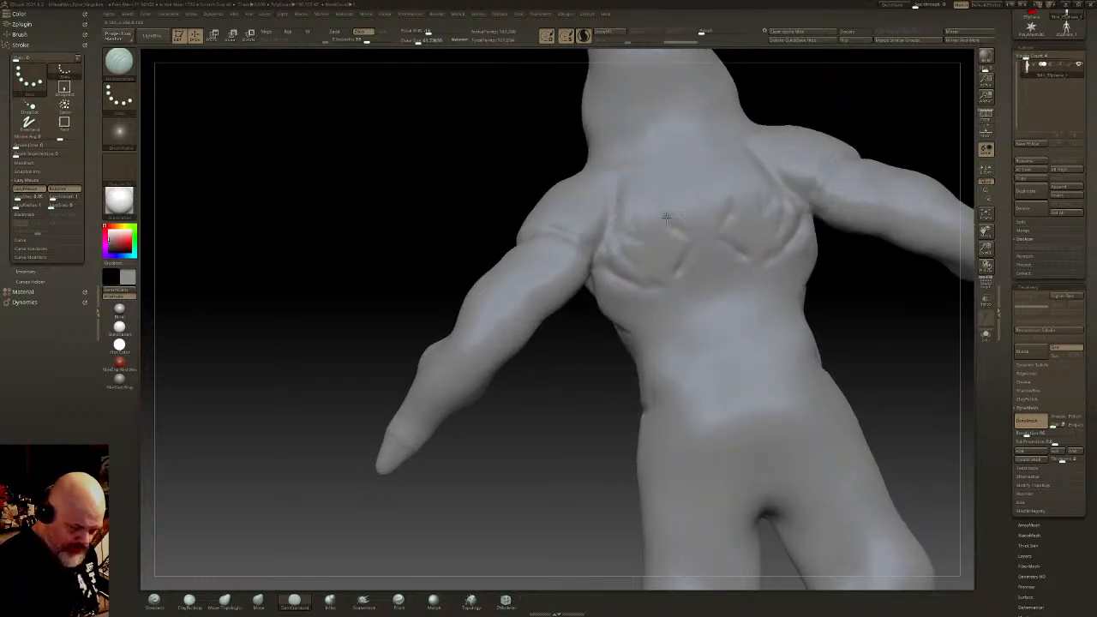
mouse_move(670, 159)
left_mouse_down()
mouse_move(631, 170)
mouse_move(695, 176)
left_mouse_up()
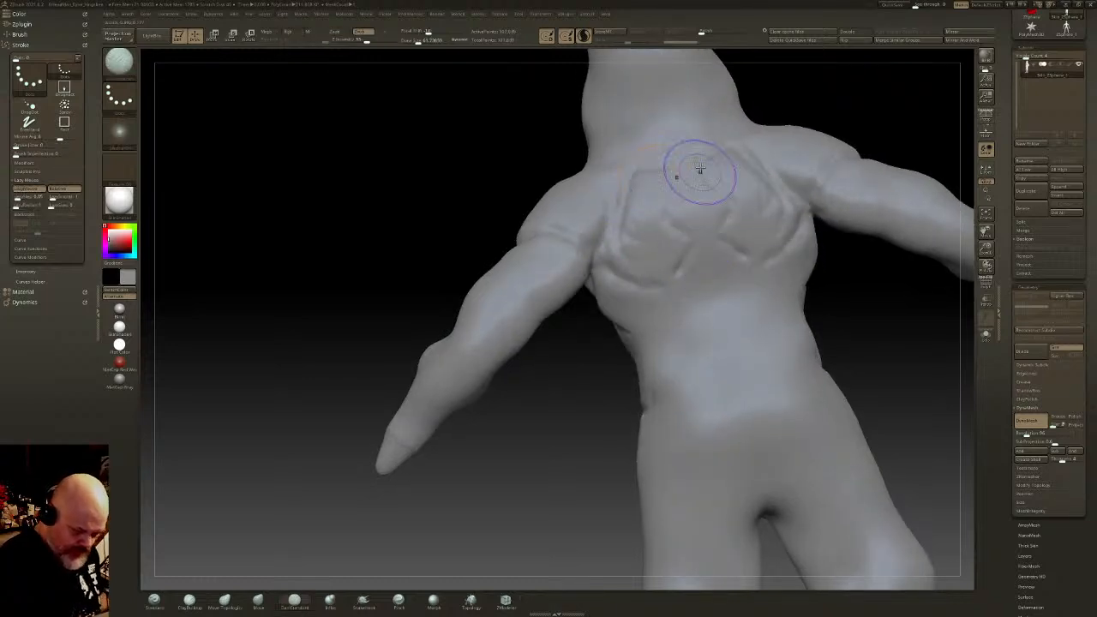
Step: Carve the spine groove down the middle of the back and the converging muscle creases beside it at the lower back
left_click_drag(706, 243, 753, 402)
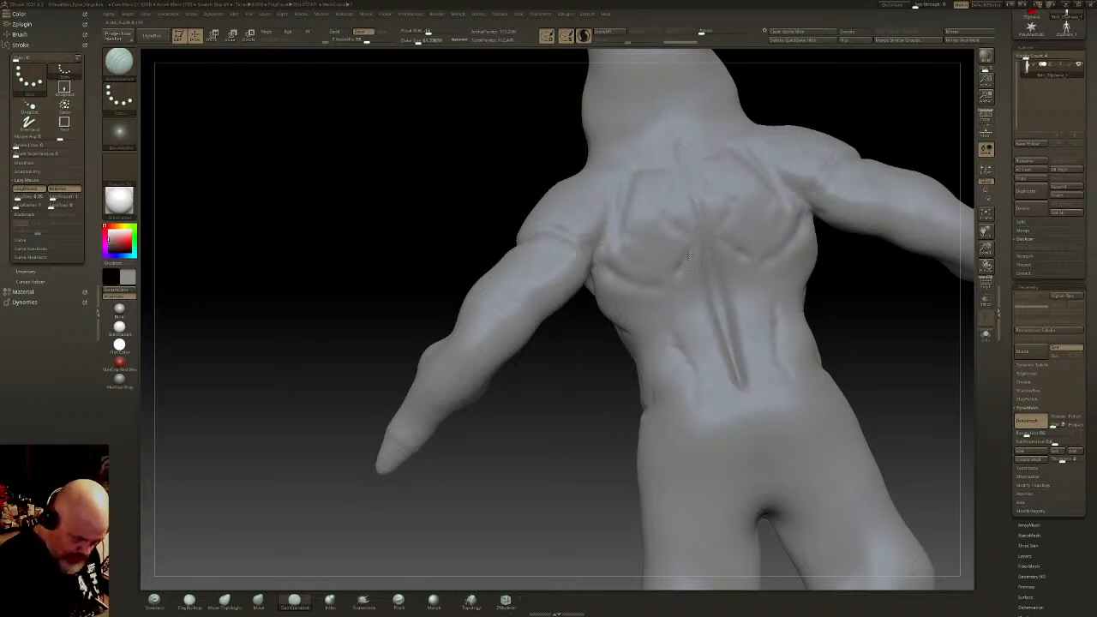
left_click_drag(702, 364, 735, 383)
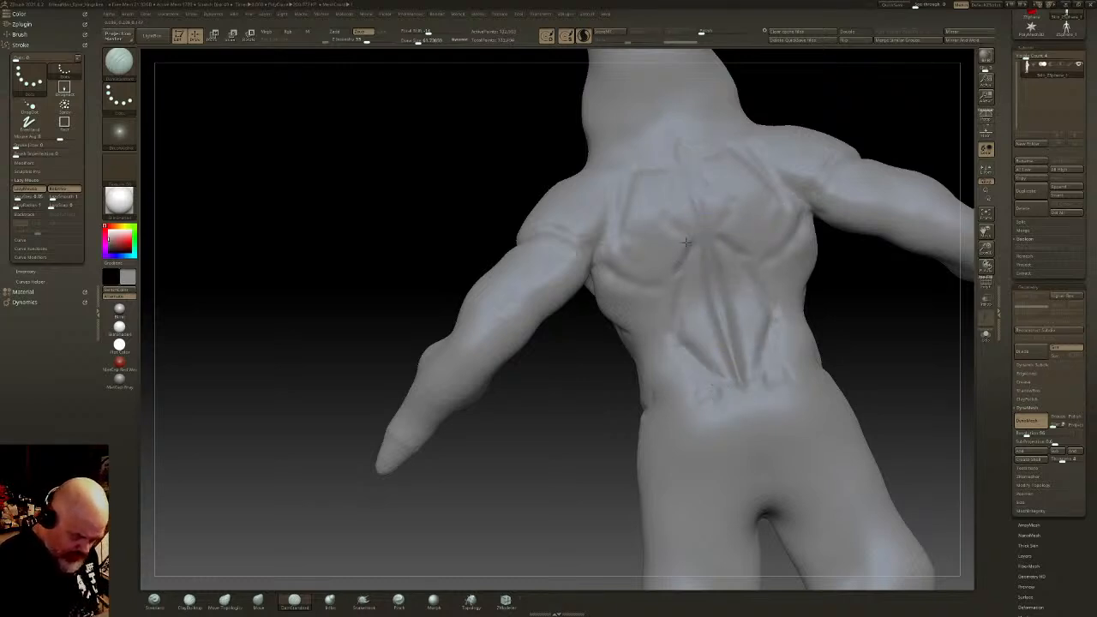
right_click_drag(645, 337, 694, 370)
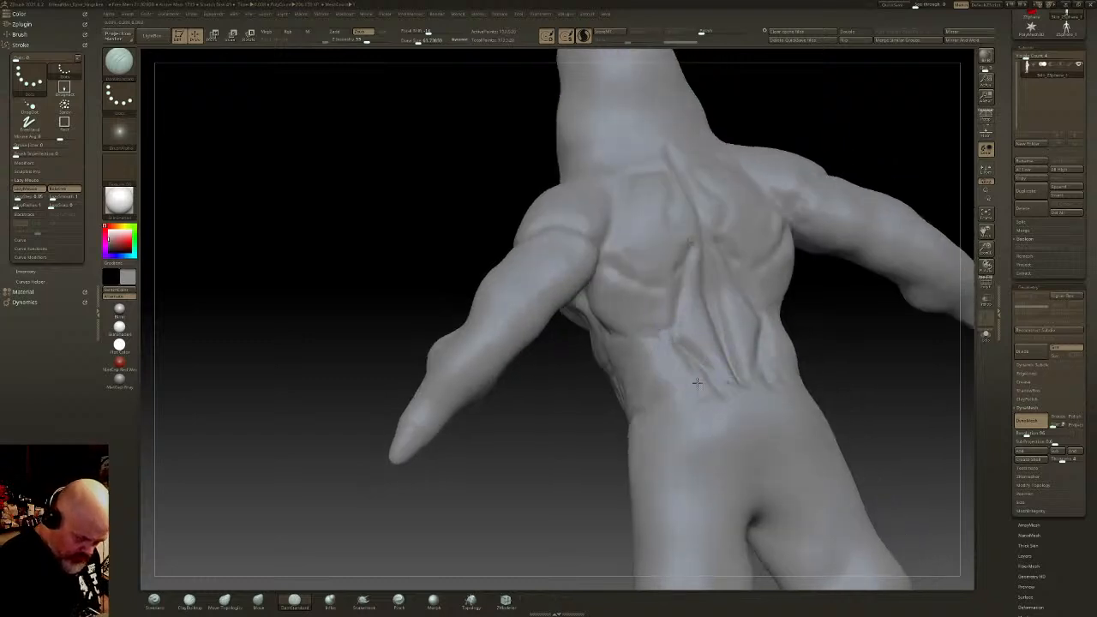
Step: Carve the edge of the back muscle down the side of the ribcage toward the waist and soften the flank
mouse_move(634, 421)
right_mouse_down()
mouse_move(656, 347)
mouse_move(616, 362)
right_mouse_up()
left_click_drag(613, 363, 599, 415)
mouse_move(641, 359)
right_mouse_down()
mouse_move(675, 391)
mouse_move(603, 358)
mouse_move(626, 377)
mouse_move(615, 335)
right_mouse_up()
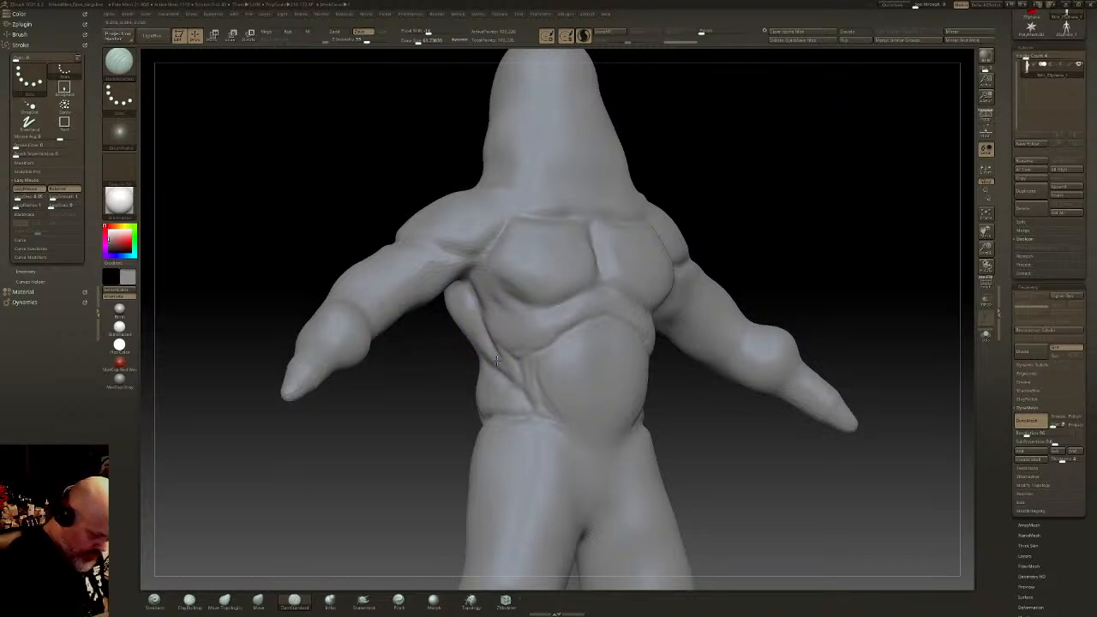
key("shift")
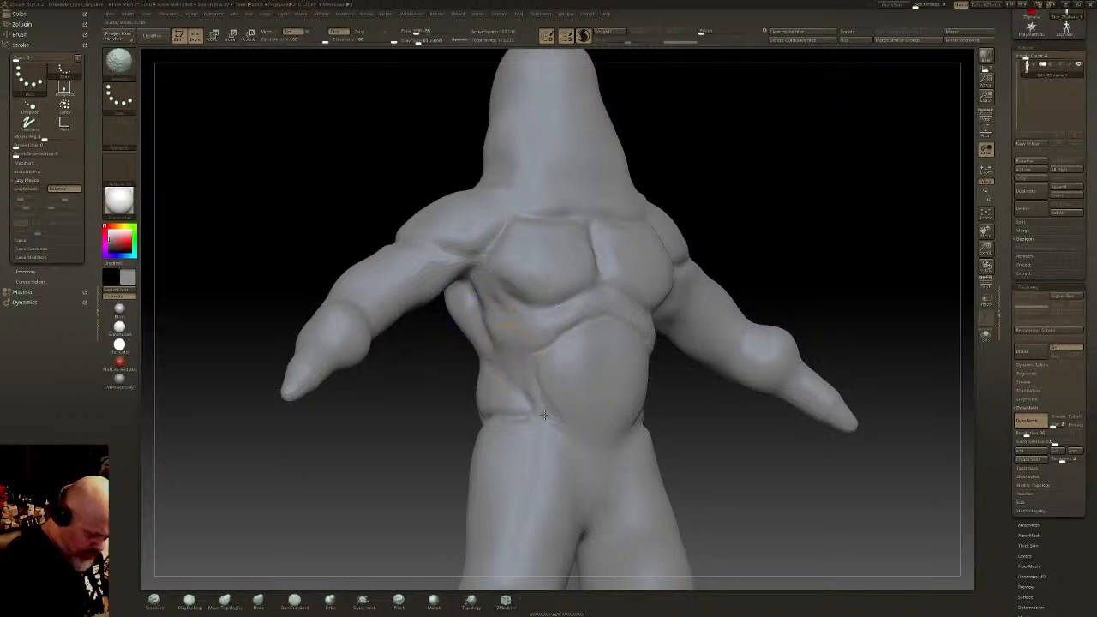
Step: Carve the lower border of the abdomen above the groin and cut short creases into the rib arch below the chest
right_click_drag(605, 403, 636, 398)
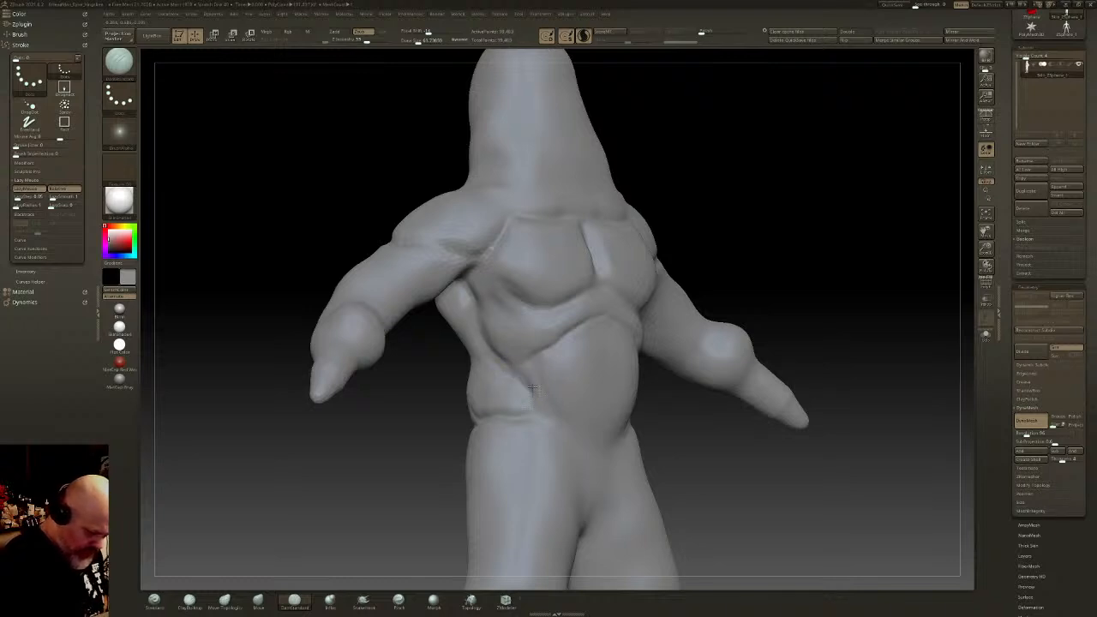
left_click_drag(552, 420, 597, 439)
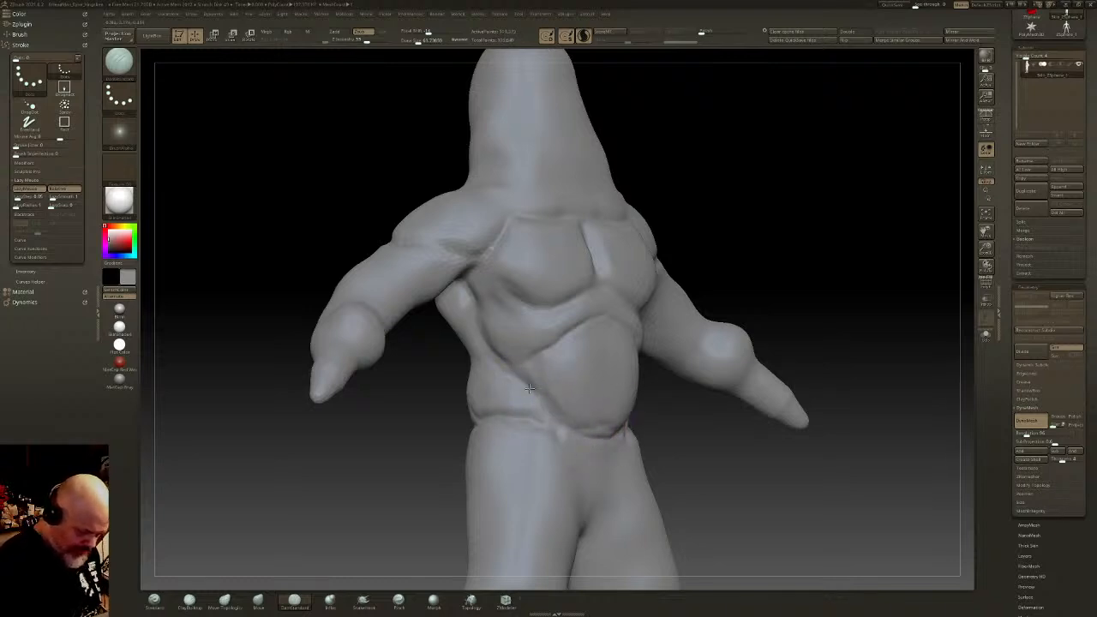
right_click_drag(598, 311, 611, 312, "shift")
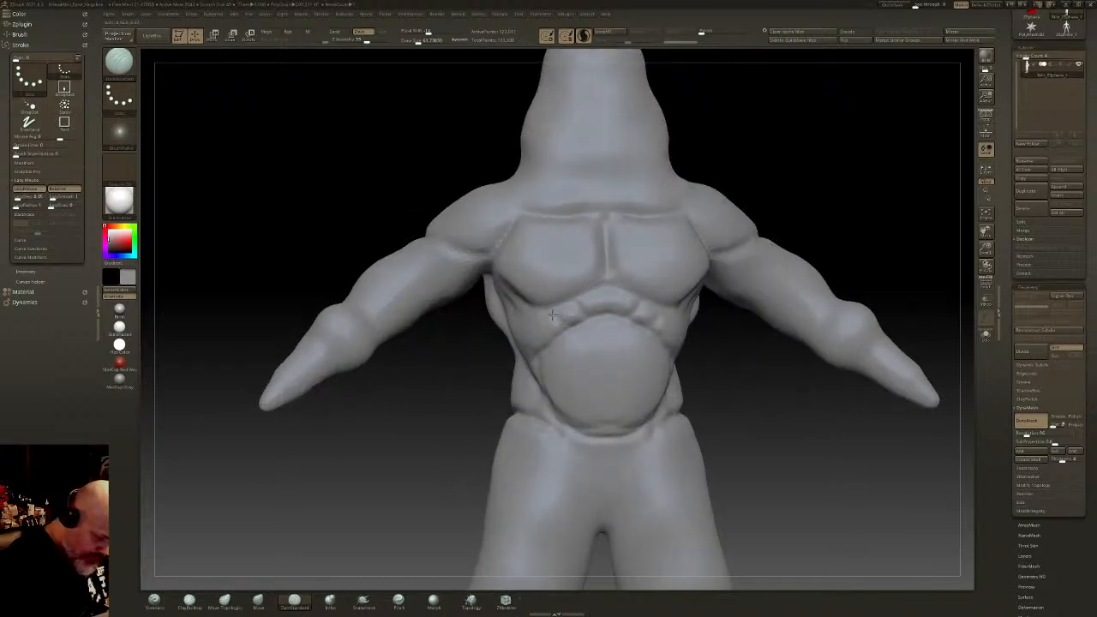
right_click_drag(526, 326, 548, 343)
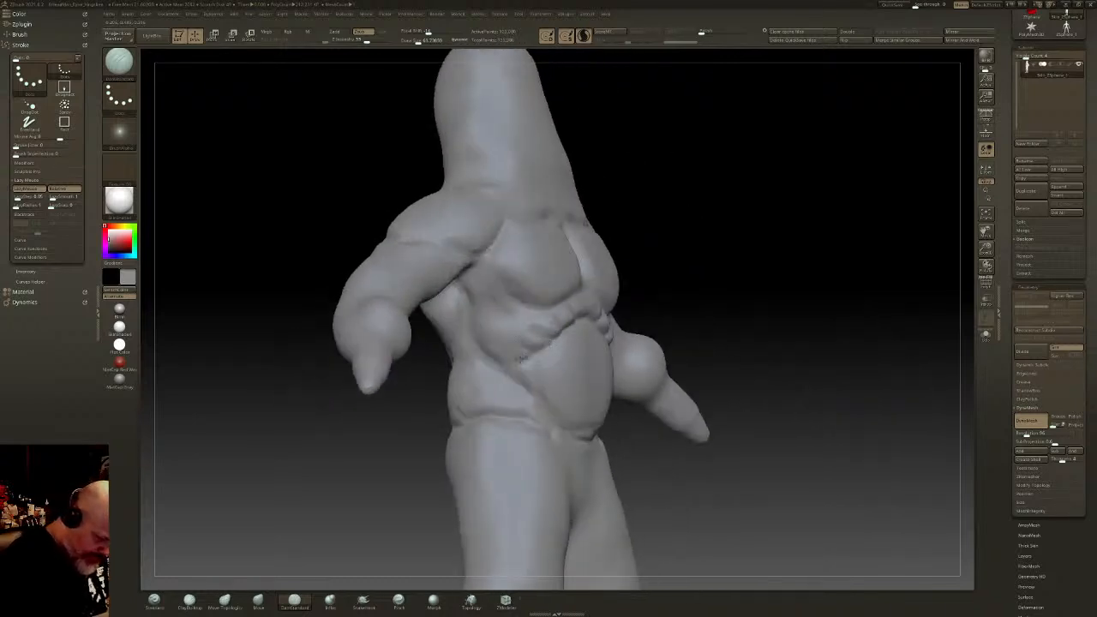
Step: Carve and smooth horizontal creases across the abdomen to form the abdominal segments, extending small creases onto the lower ribs
mouse_move(545, 345)
left_mouse_down("shift")
mouse_move(568, 355)
mouse_move(548, 380)
mouse_move(567, 378)
left_mouse_up("shift")
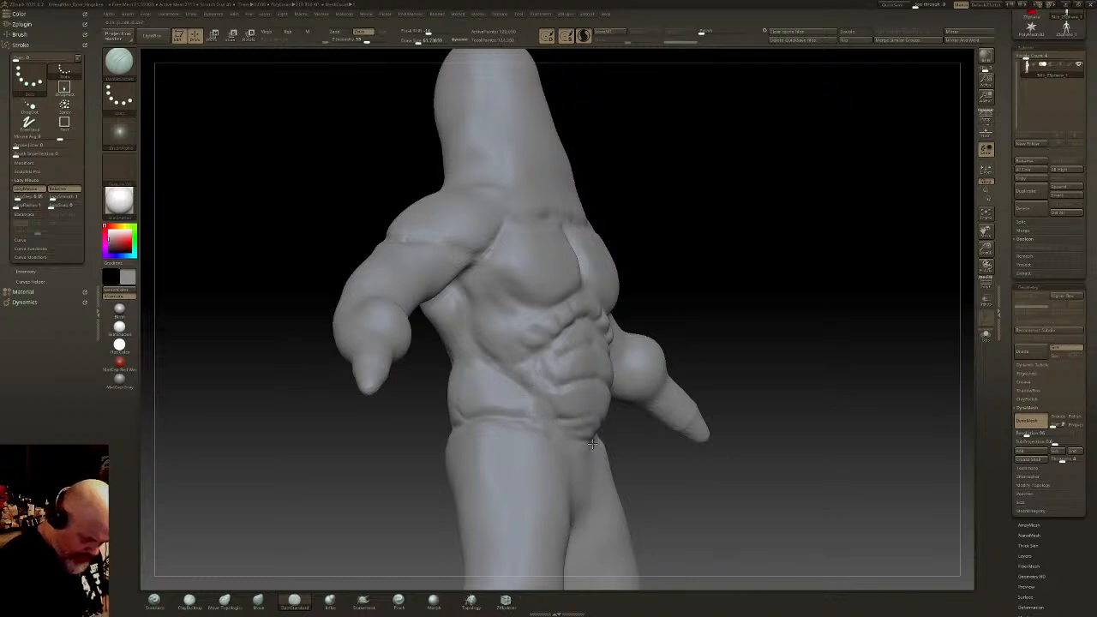
left_click_drag(590, 433, 590, 441, "shift")
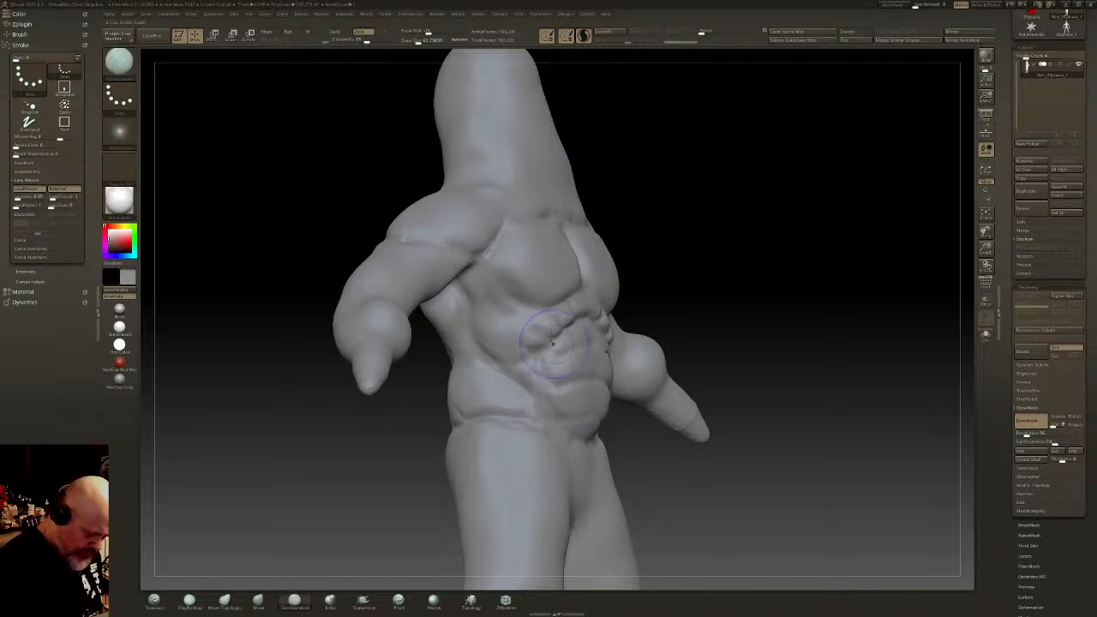
left_click_drag(477, 325, 523, 323)
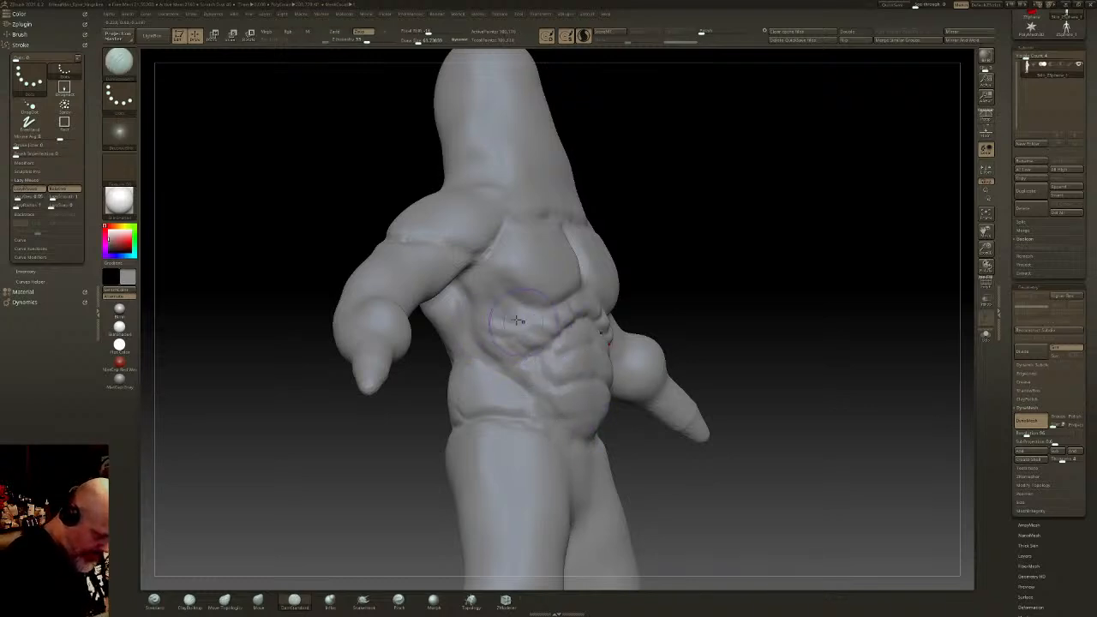
Step: Carve diagonal rib muscle creases on the sides of the torso, from the abdomen's edge up beneath the chest
mouse_move(561, 345)
right_mouse_down()
mouse_move(605, 354)
mouse_move(710, 301)
mouse_move(682, 309)
right_mouse_up()
left_click_drag(677, 311, 671, 296)
right_click_drag(671, 296, 647, 294)
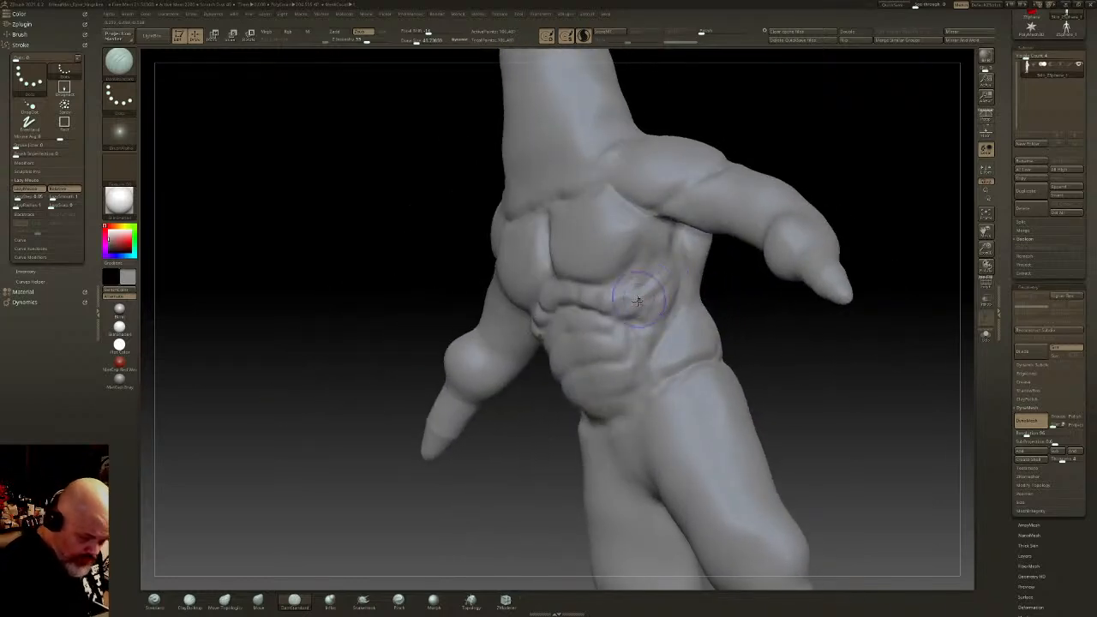
mouse_move(639, 306)
left_mouse_down()
mouse_move(625, 339)
mouse_move(653, 307)
mouse_move(642, 343)
mouse_move(668, 330)
mouse_move(625, 338)
mouse_move(672, 315)
mouse_move(648, 297)
mouse_move(670, 275)
mouse_move(606, 292)
mouse_move(688, 252)
mouse_move(672, 266)
mouse_move(691, 262)
left_mouse_up()
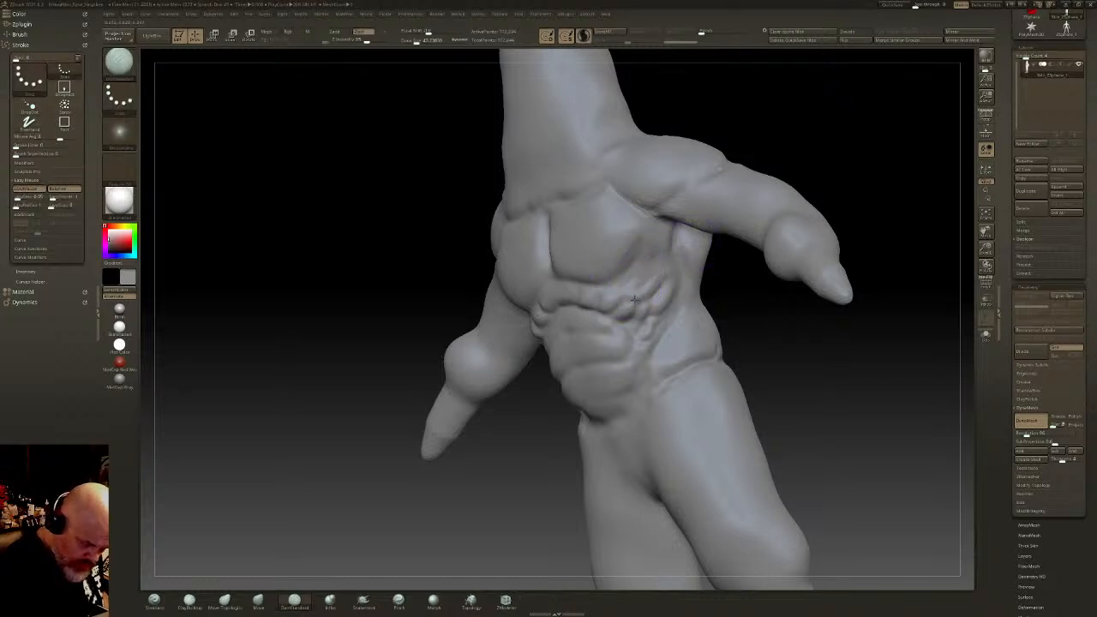
mouse_move(606, 294)
left_mouse_down()
mouse_move(656, 261)
mouse_move(646, 249)
mouse_move(667, 223)
left_mouse_up()
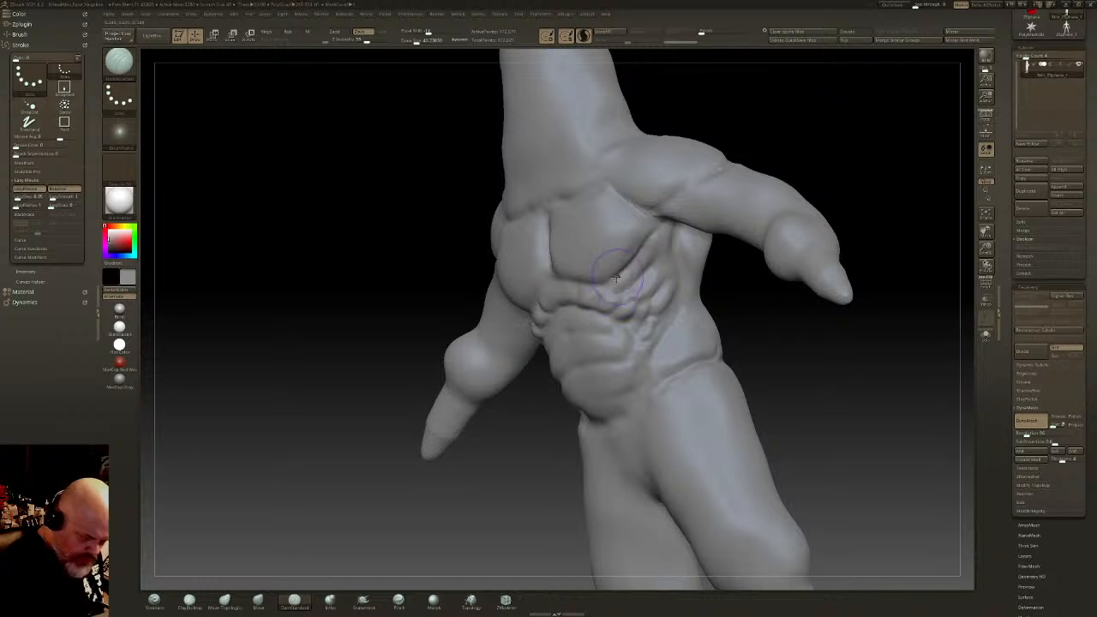
Step: Refine and smooth the transition between the outer chest and the front of the shoulders
mouse_move(616, 273)
right_mouse_down()
mouse_move(604, 280)
mouse_move(568, 232)
mouse_move(529, 240)
right_mouse_up()
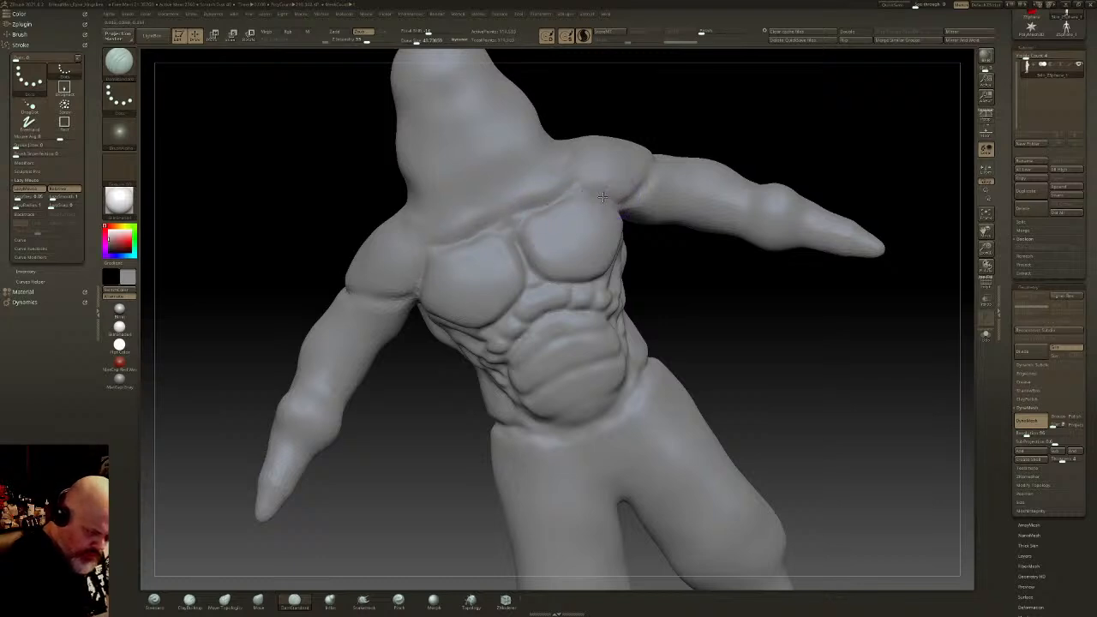
left_click_drag(636, 185, 626, 193, "shift")
right_click_drag(647, 184, 635, 188)
mouse_move(631, 198)
left_mouse_down()
mouse_move(584, 195)
mouse_move(616, 207)
left_mouse_up()
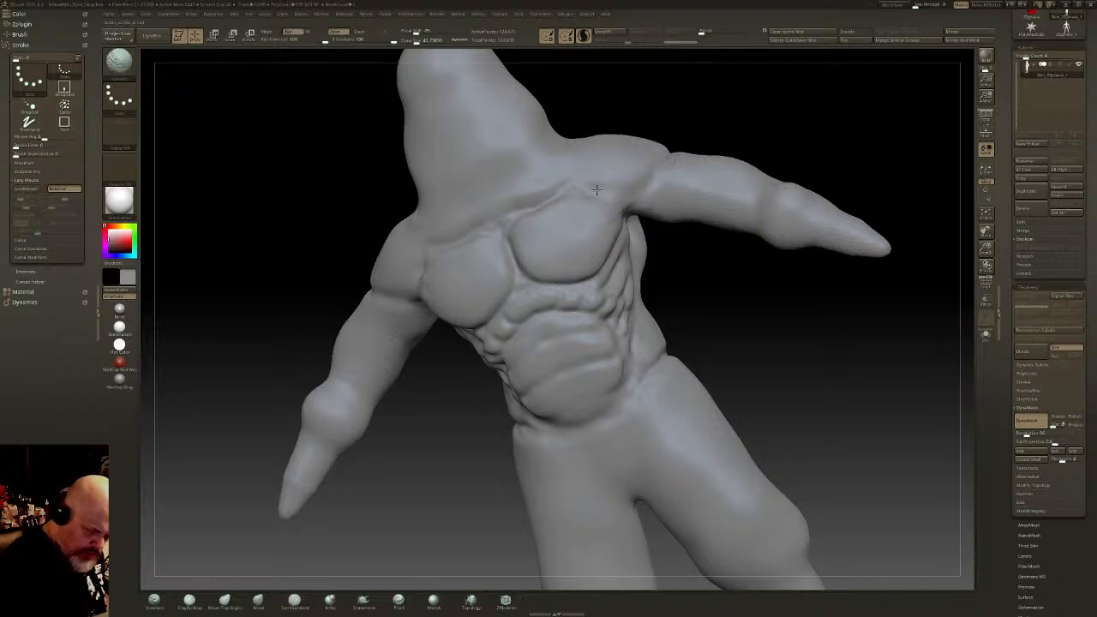
Step: Deepen the creases between the side rib muscles and the back muscle beneath the armpits
right_click_drag(620, 187, 593, 228)
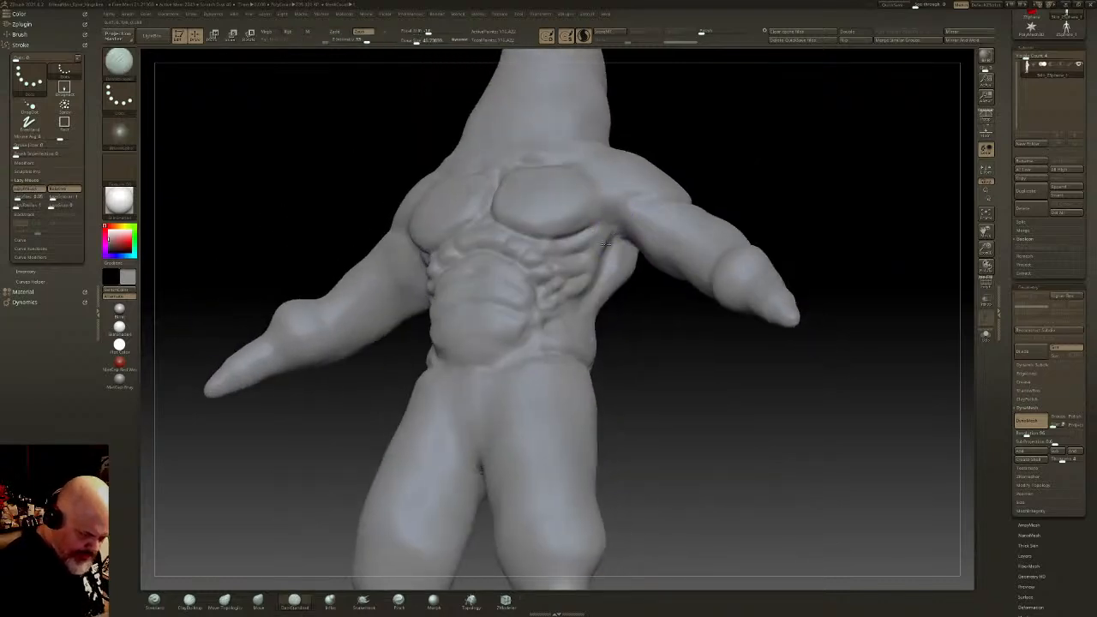
right_click_drag(596, 246, 589, 272)
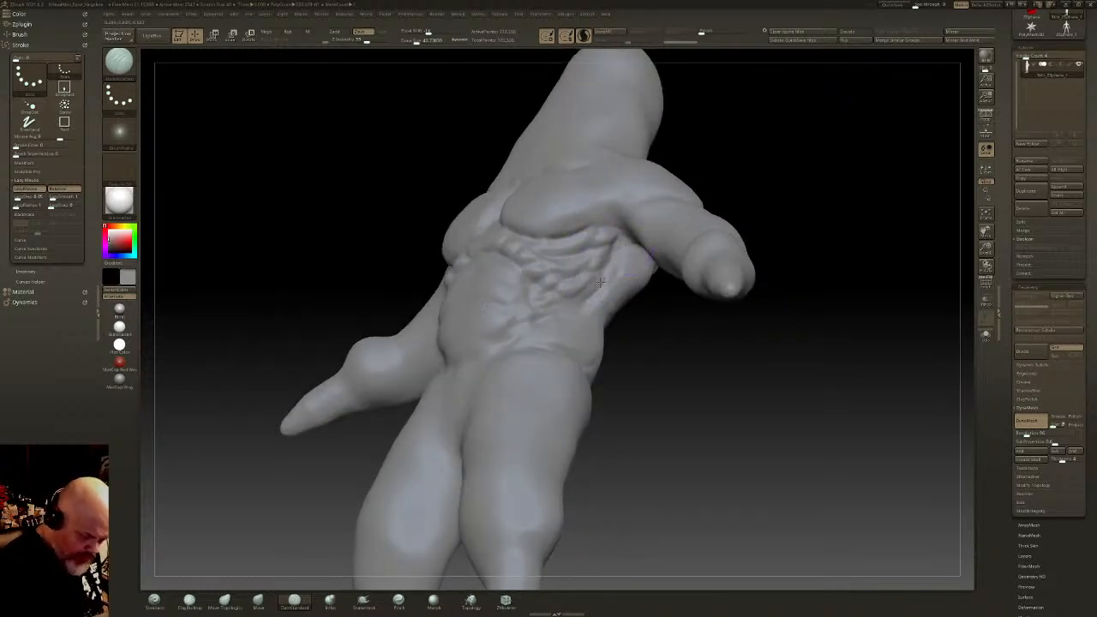
right_click_drag(586, 318, 598, 344)
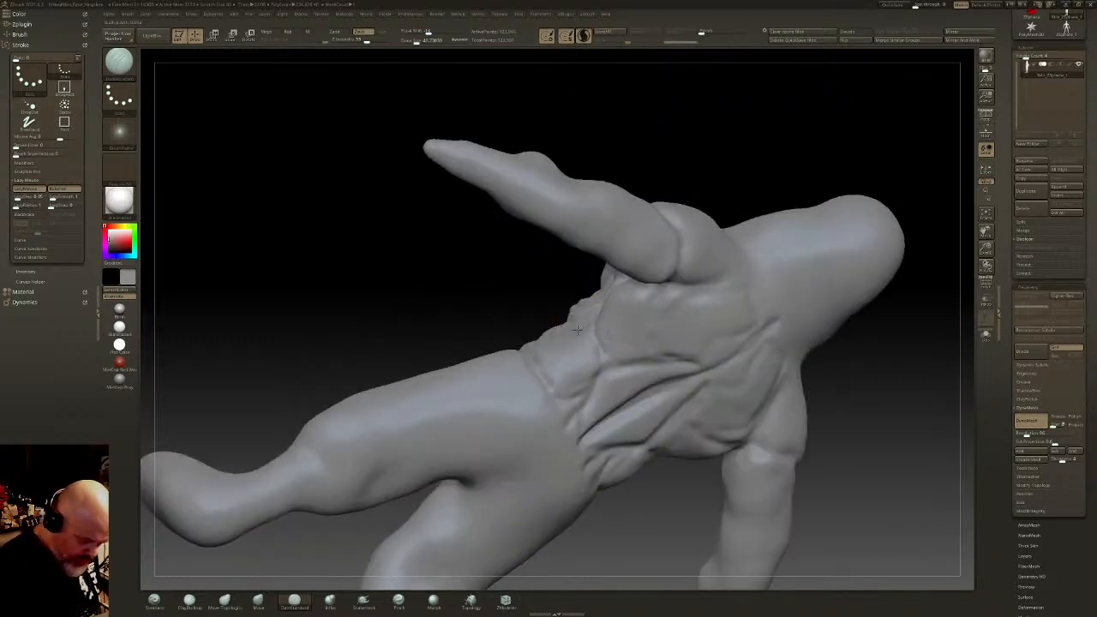
Step: Smooth the crease along the hips where the waist meets the upper thighs
mouse_move(593, 364)
right_mouse_down()
mouse_move(638, 310)
mouse_move(745, 233)
right_mouse_up()
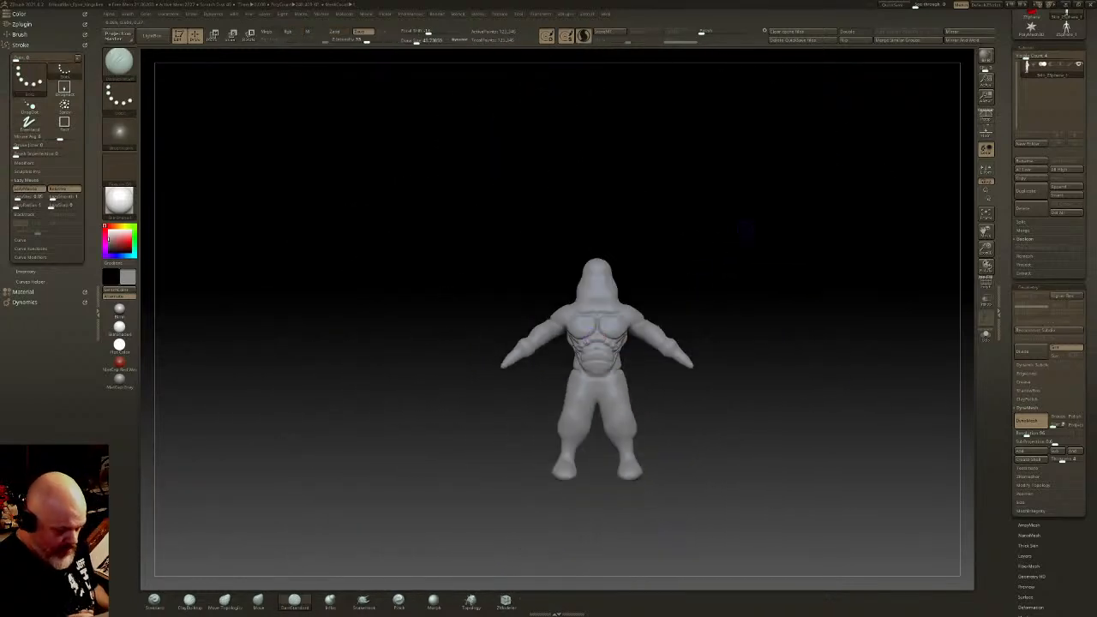
right_click_drag(541, 390, 587, 327, "alt")
right_click_drag(514, 327, 570, 321)
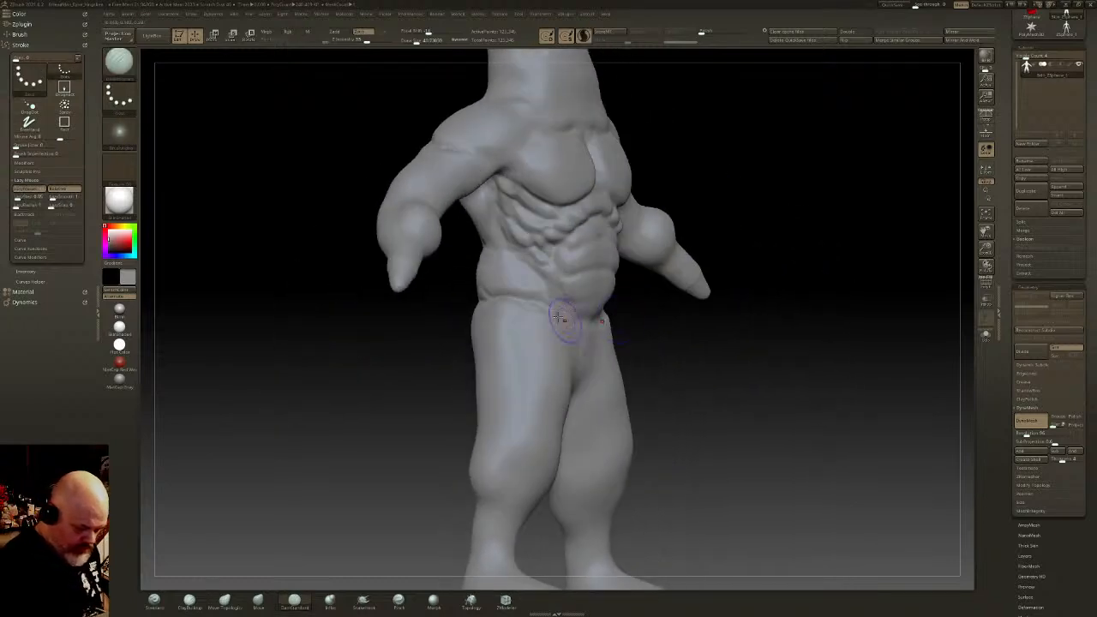
left_click_drag(518, 295, 504, 298, "shift")
left_click_drag(642, 331, 631, 336, "shift")
Step: Carve creases along the inner and outer upper arms to separate the biceps from the triceps
right_click_drag(630, 337, 528, 269, "alt")
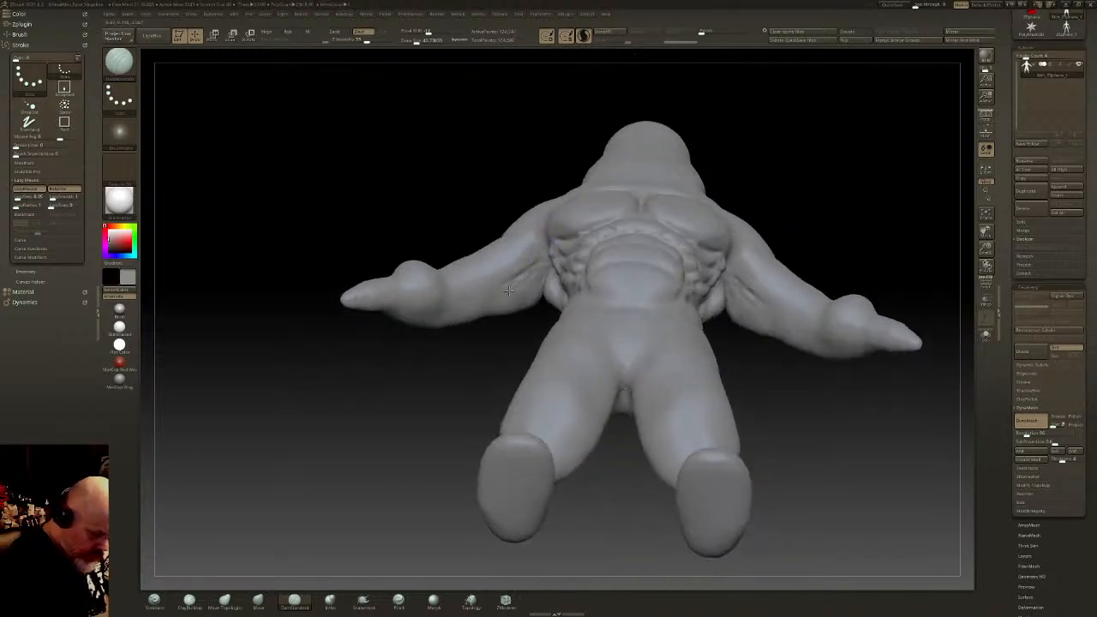
left_click_drag(498, 283, 486, 275)
mouse_move(481, 259)
right_mouse_down()
mouse_move(473, 286)
mouse_move(514, 219)
mouse_move(507, 275)
right_mouse_up()
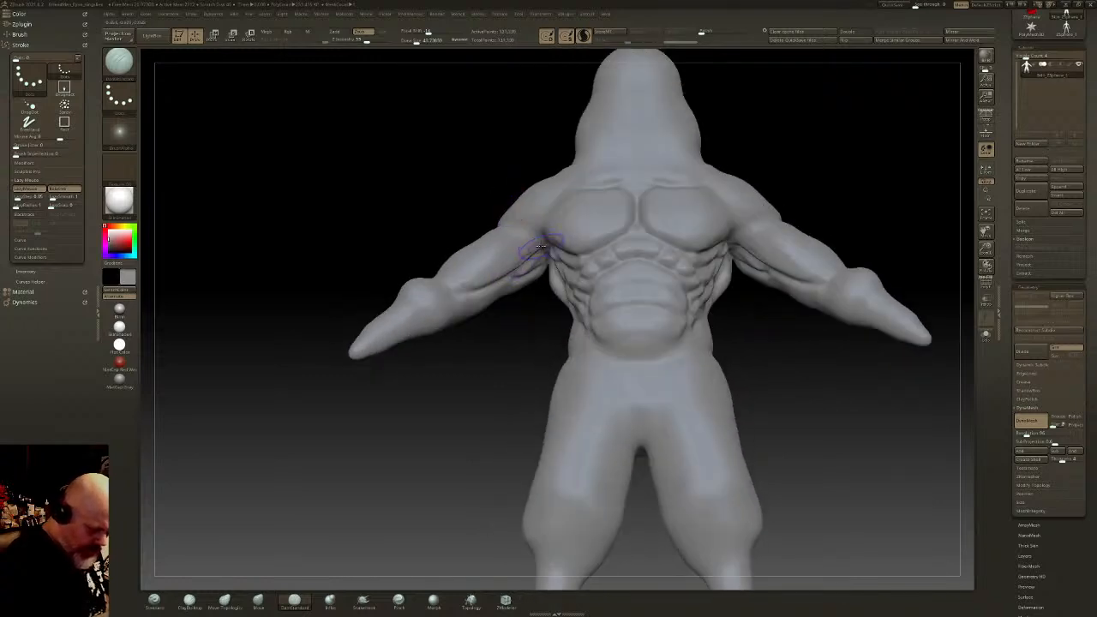
left_click_drag(540, 246, 534, 249, "shift")
right_click_drag(486, 272, 527, 238)
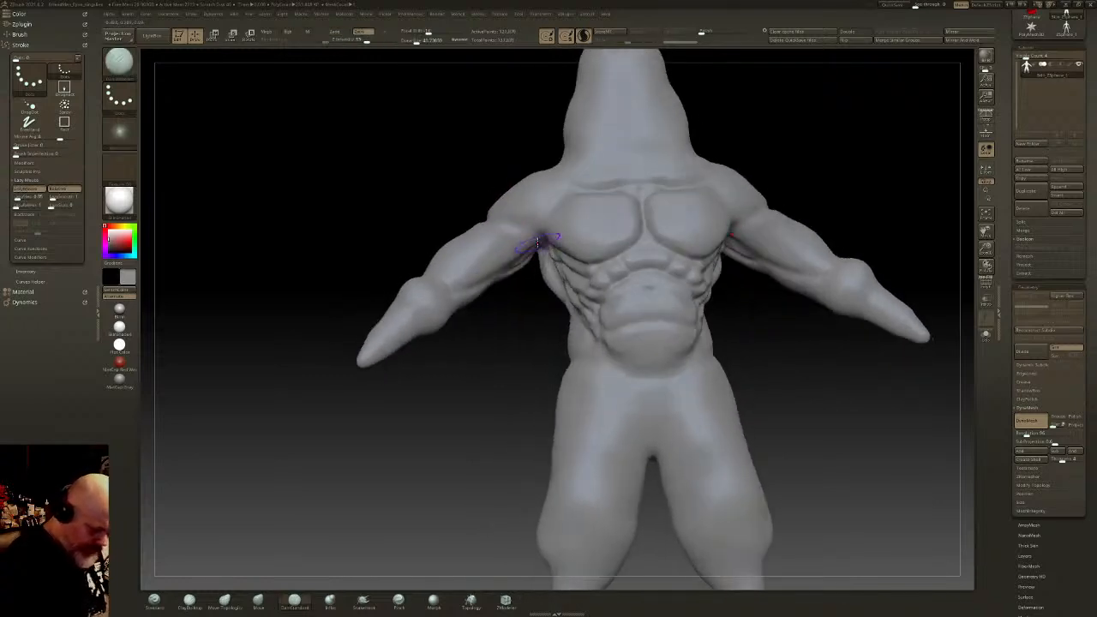
right_click_drag(463, 291, 463, 229)
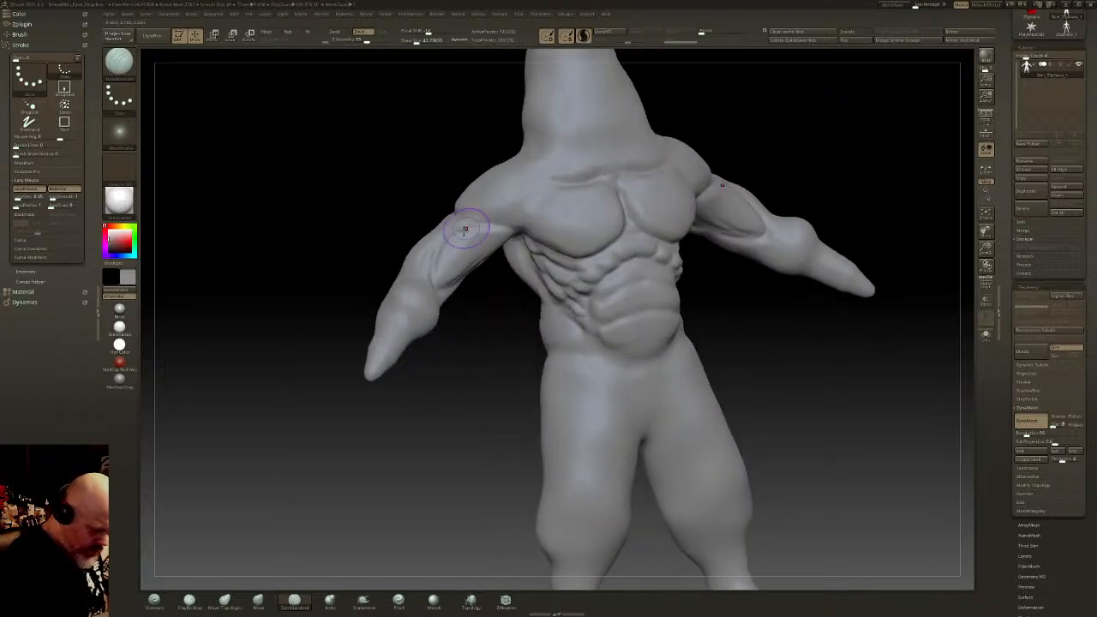
Step: Build up the biceps on the upper arms with the ClayBuildup brush and smooth the added volume
left_click(189, 600)
right_click_drag(445, 291, 476, 257)
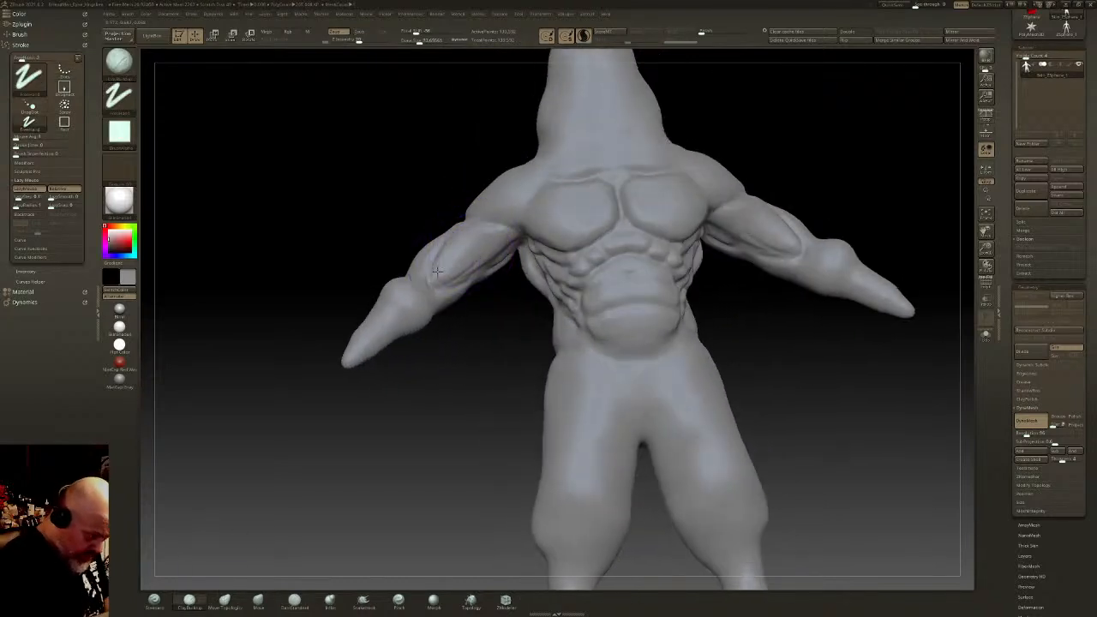
left_click_drag(459, 274, 463, 236)
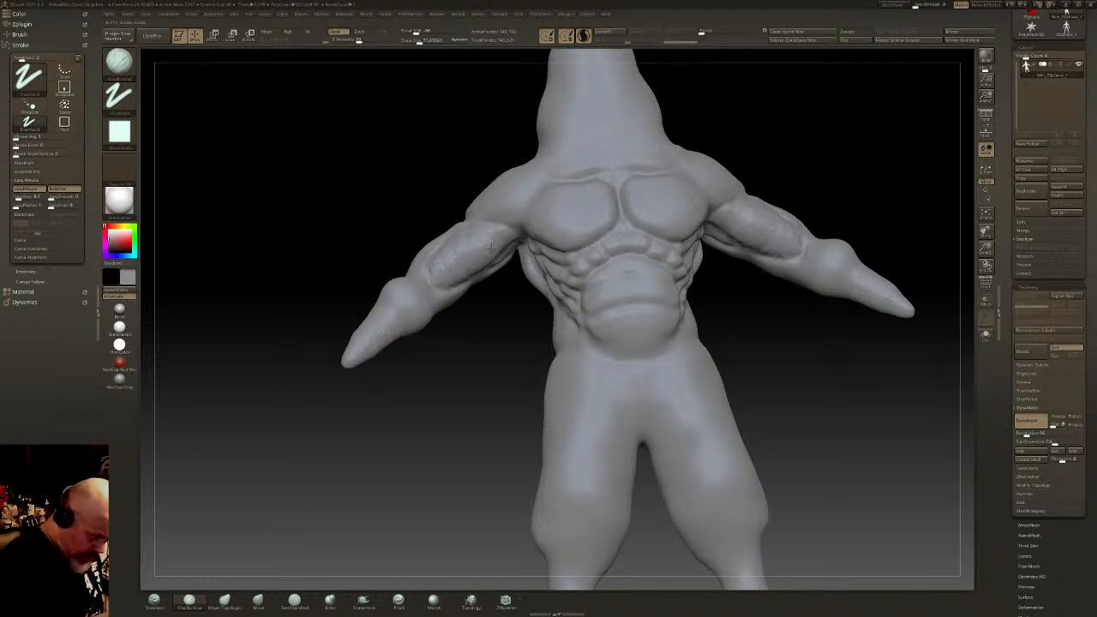
mouse_move(497, 228)
right_mouse_down()
mouse_move(467, 225)
mouse_move(476, 250)
right_mouse_up()
left_click_drag(475, 250, 471, 266)
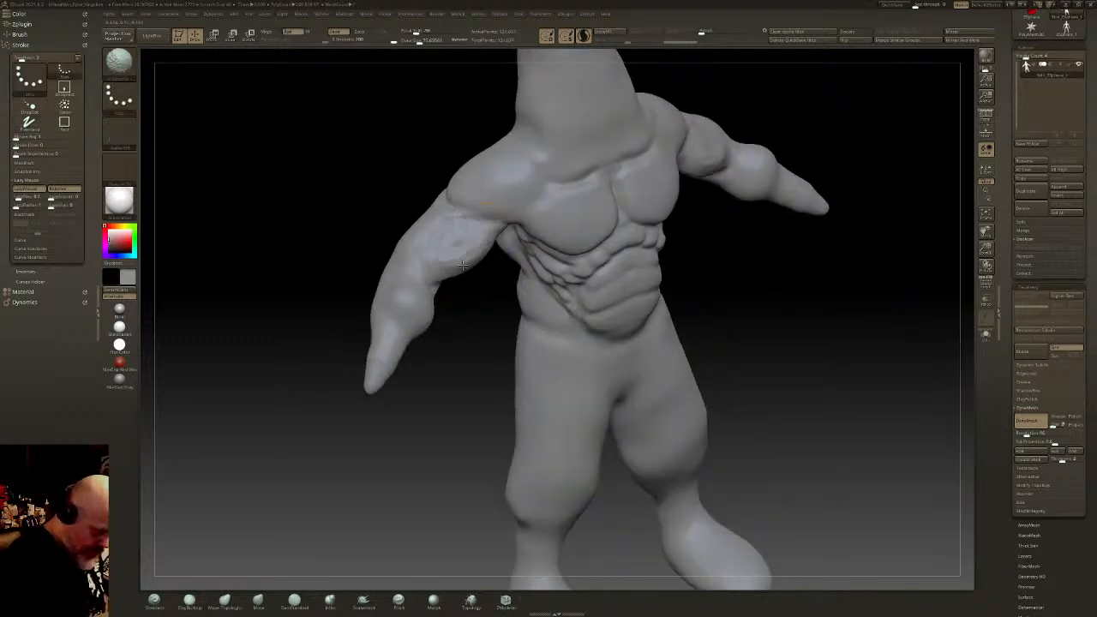
right_click_drag(473, 233, 470, 218)
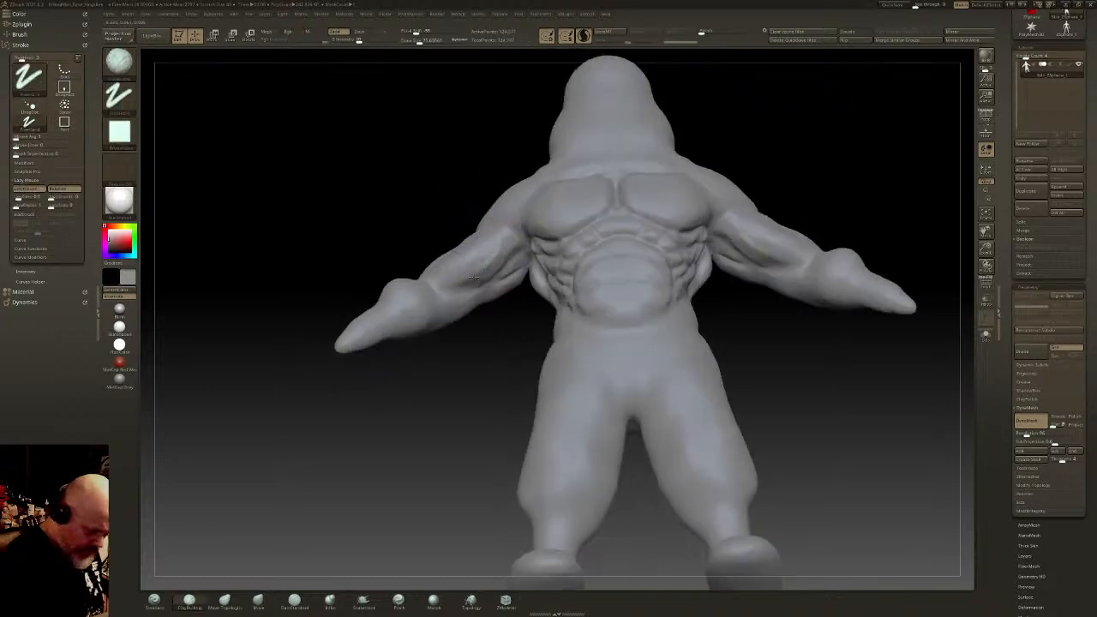
right_click_drag(486, 259, 509, 188)
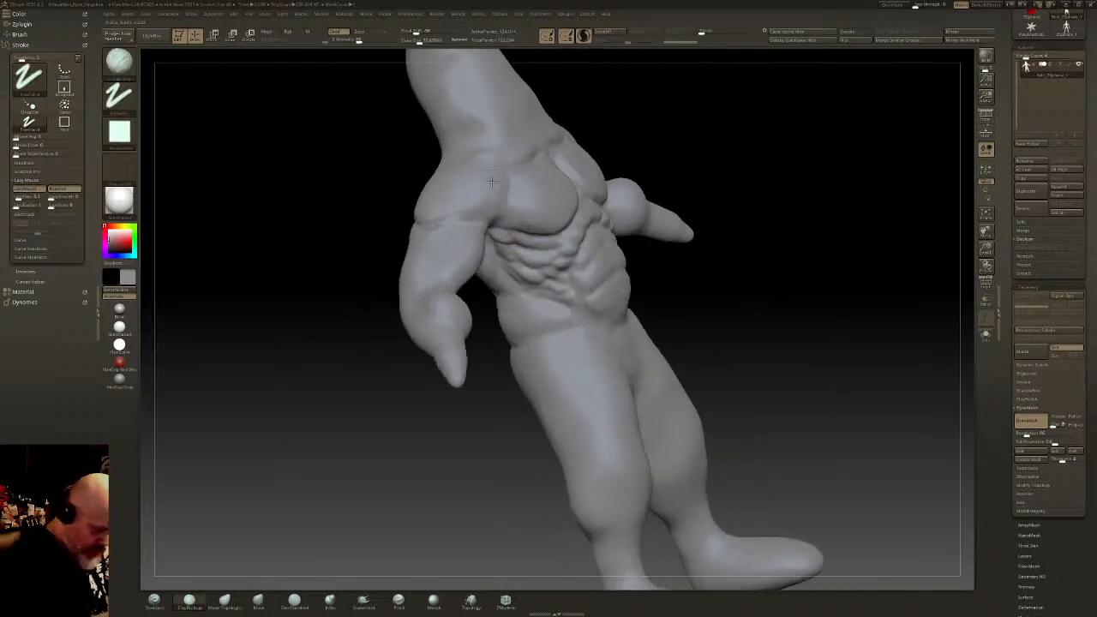
Step: Build up the rear shoulder muscles and upper trapezius between the shoulders and the spine
mouse_move(441, 197)
right_mouse_down()
mouse_move(417, 172)
mouse_move(462, 197)
mouse_move(445, 180)
mouse_move(417, 194)
mouse_move(436, 139)
mouse_move(444, 194)
right_mouse_up()
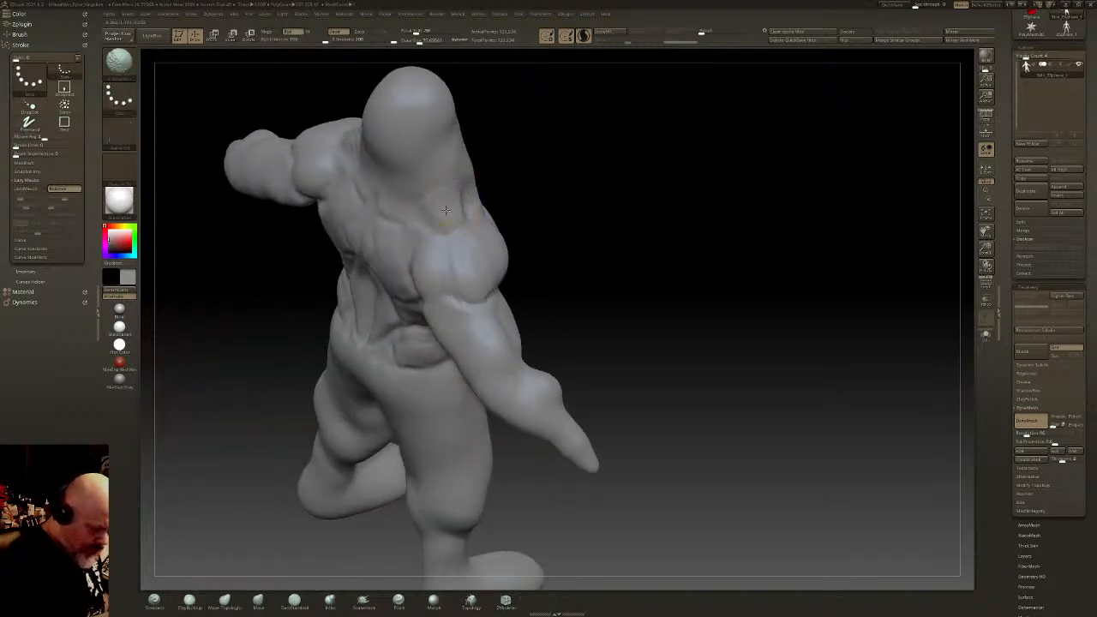
mouse_move(416, 246)
left_mouse_down()
mouse_move(420, 226)
mouse_move(399, 209)
mouse_move(414, 224)
left_mouse_up()
right_click_drag(421, 249, 454, 255)
mouse_move(413, 266)
left_mouse_down()
mouse_move(394, 292)
mouse_move(434, 300)
mouse_move(413, 250)
left_mouse_up()
mouse_move(412, 247)
right_mouse_down("shift")
mouse_move(443, 306)
mouse_move(588, 281)
mouse_move(553, 273)
right_mouse_up("shift")
left_click_drag(429, 272, 422, 228)
right_click_drag(423, 228, 449, 246)
mouse_move(428, 230)
left_mouse_down()
mouse_move(434, 241)
mouse_move(460, 226)
left_mouse_up()
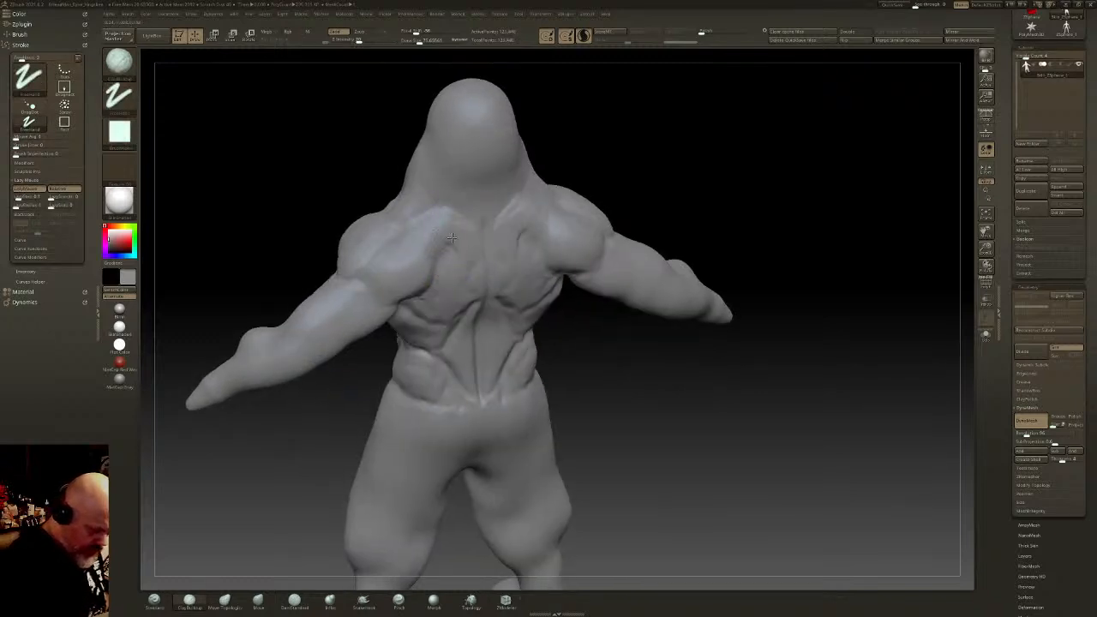
Step: Add muscle volume over the shoulder blades with the ClayBuildup brush and smooth the strokes toward the spine
left_click_drag(468, 282, 427, 309)
right_click_drag(452, 281, 473, 284)
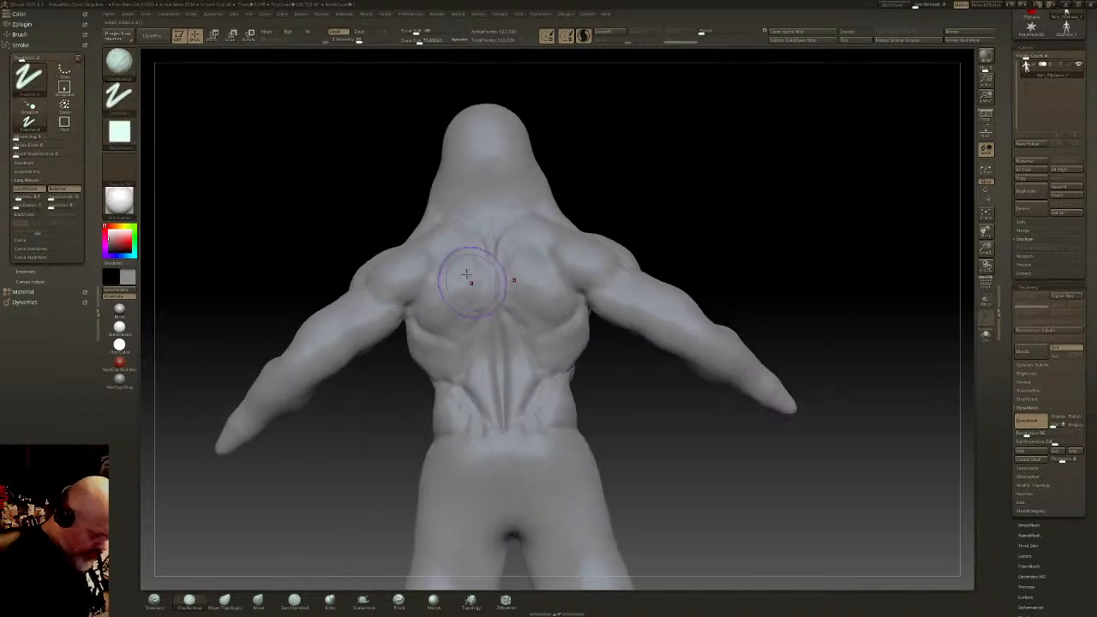
mouse_move(448, 321)
left_mouse_down()
mouse_move(459, 300)
mouse_move(442, 307)
mouse_move(477, 265)
mouse_move(458, 296)
mouse_move(468, 249)
left_mouse_up()
mouse_move(468, 249)
right_mouse_down("ctrl")
mouse_move(496, 337)
mouse_move(521, 289)
mouse_move(484, 278)
right_mouse_up("ctrl")
mouse_move(478, 244)
left_mouse_down()
mouse_move(479, 258)
mouse_move(466, 237)
mouse_move(468, 258)
mouse_move(448, 245)
mouse_move(475, 241)
left_mouse_up()
mouse_move(474, 241)
right_mouse_down()
mouse_move(537, 244)
mouse_move(474, 241)
right_mouse_up()
left_click_drag(471, 238, 465, 260, "shift")
right_click_drag(461, 264, 484, 275)
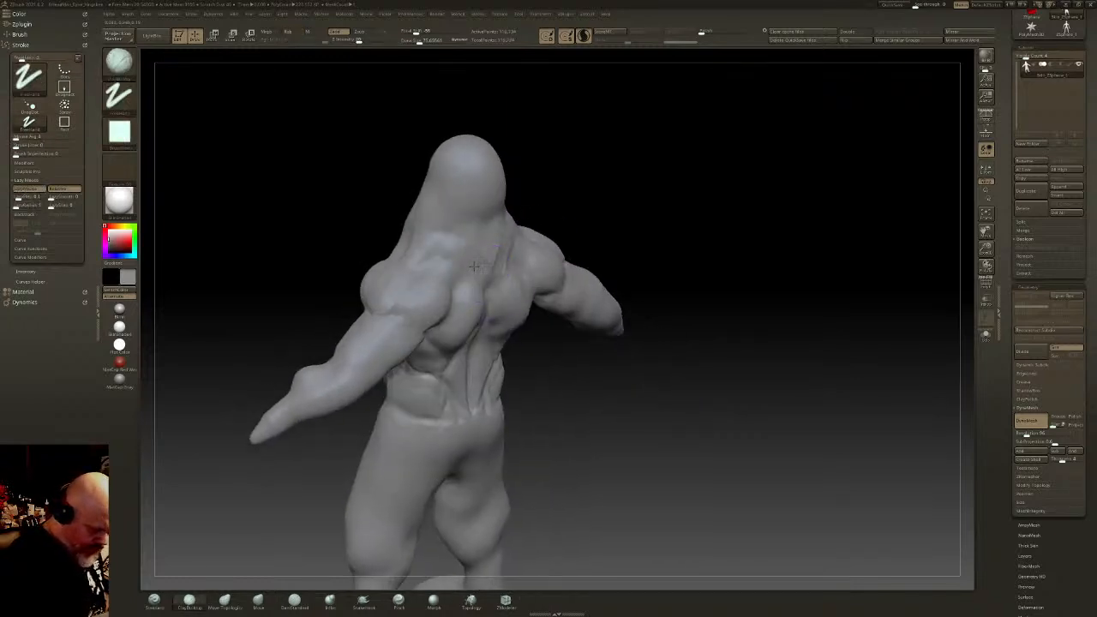
Step: Build up the trapezius along the side of the neck and smooth it into the shoulder
right_click_drag(476, 237, 537, 222)
right_click_drag(565, 257, 553, 282, "alt")
right_click_drag(485, 333, 501, 337)
mouse_move(403, 285)
left_mouse_down()
mouse_move(383, 275)
mouse_move(399, 262)
left_mouse_up()
right_click_drag(387, 244, 379, 245)
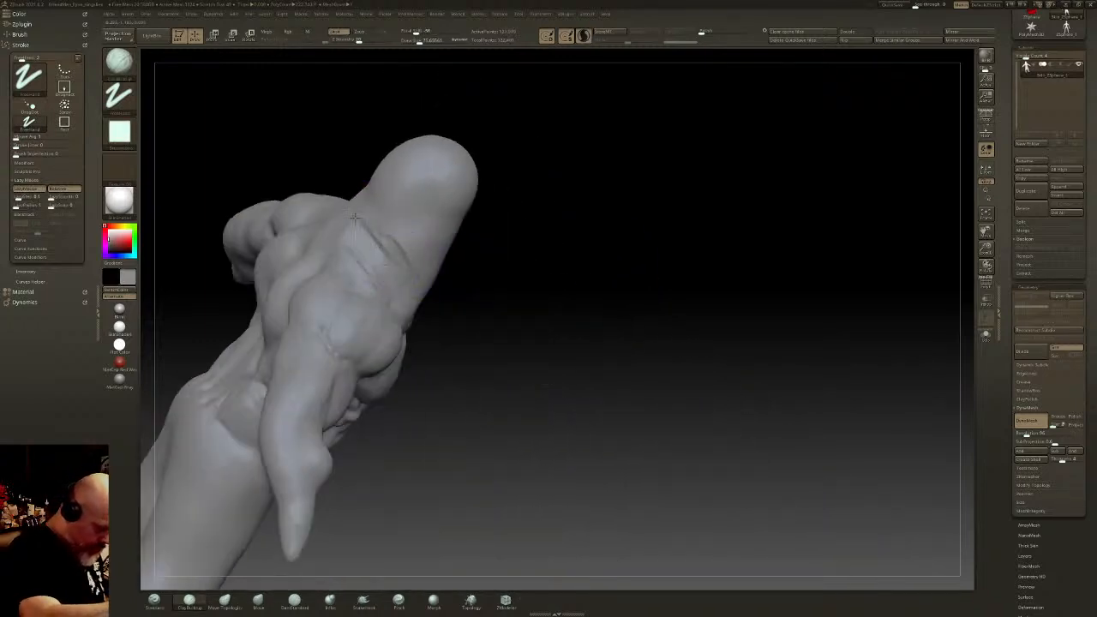
left_click_drag(358, 207, 349, 226, "shift")
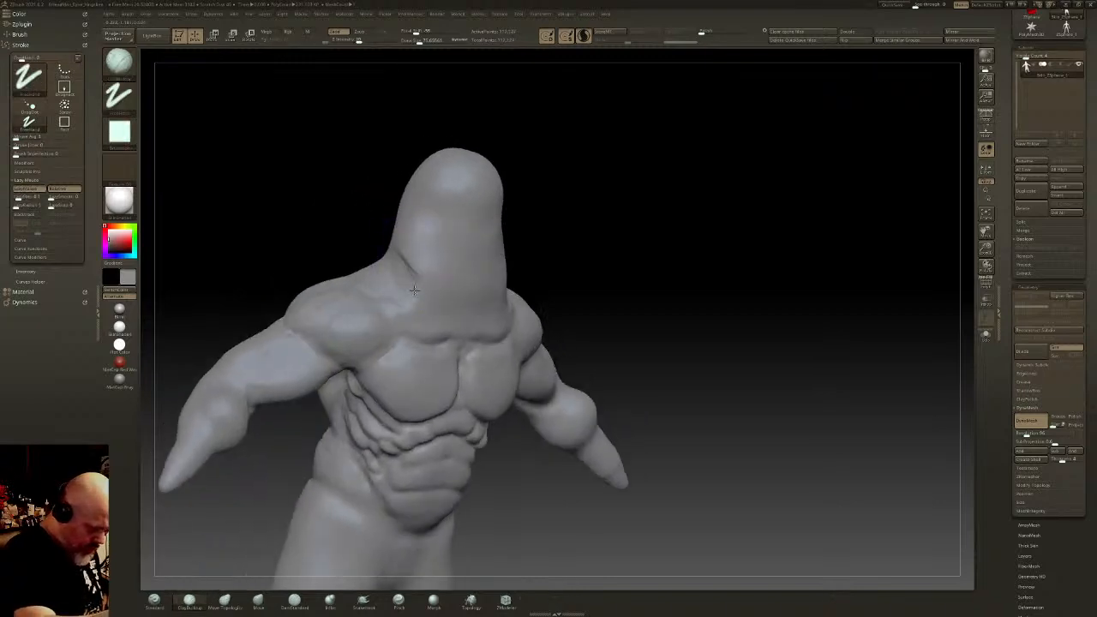
Step: Carve away the front of the neck below the head to form a jawline and smooth the transition to the chest
mouse_move(414, 290)
left_mouse_down("alt")
mouse_move(461, 304)
mouse_move(396, 270)
mouse_move(428, 312)
mouse_move(452, 317)
mouse_move(386, 267)
left_mouse_up("alt")
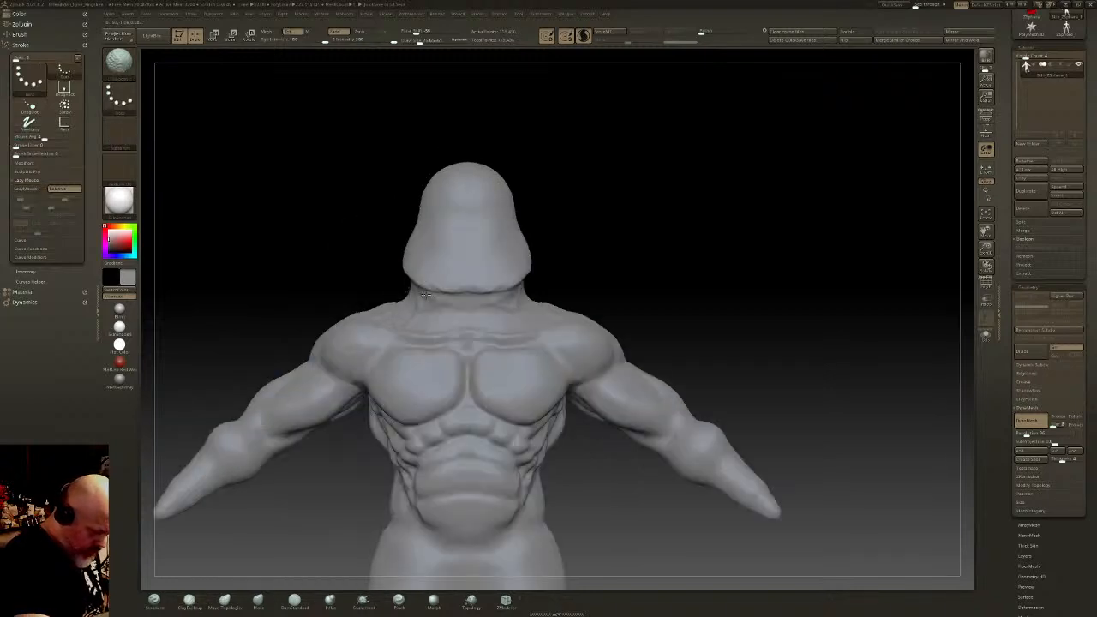
mouse_move(414, 293)
left_mouse_down("shift")
mouse_move(437, 293)
mouse_move(429, 306)
left_mouse_up("shift")
right_click_drag(484, 288, 437, 292)
left_click_drag(477, 329, 489, 335, "shift")
mouse_move(529, 283)
left_mouse_down()
mouse_move(512, 313)
mouse_move(516, 302)
mouse_move(477, 320)
mouse_move(509, 308)
left_mouse_up()
mouse_move(535, 283)
left_mouse_down()
mouse_move(506, 308)
mouse_move(524, 290)
mouse_move(522, 314)
left_mouse_up()
right_click_drag(552, 338, 412, 330)
left_click_drag(573, 279, 542, 296, "shift")
Step: Thicken the back of the neck beneath the skull and smooth the jaw edge
right_click_drag(557, 291, 497, 278)
mouse_move(618, 266)
left_mouse_down()
mouse_move(590, 276)
mouse_move(619, 228)
left_mouse_up()
right_click_drag(625, 247, 620, 224)
left_click_drag(618, 223, 607, 232)
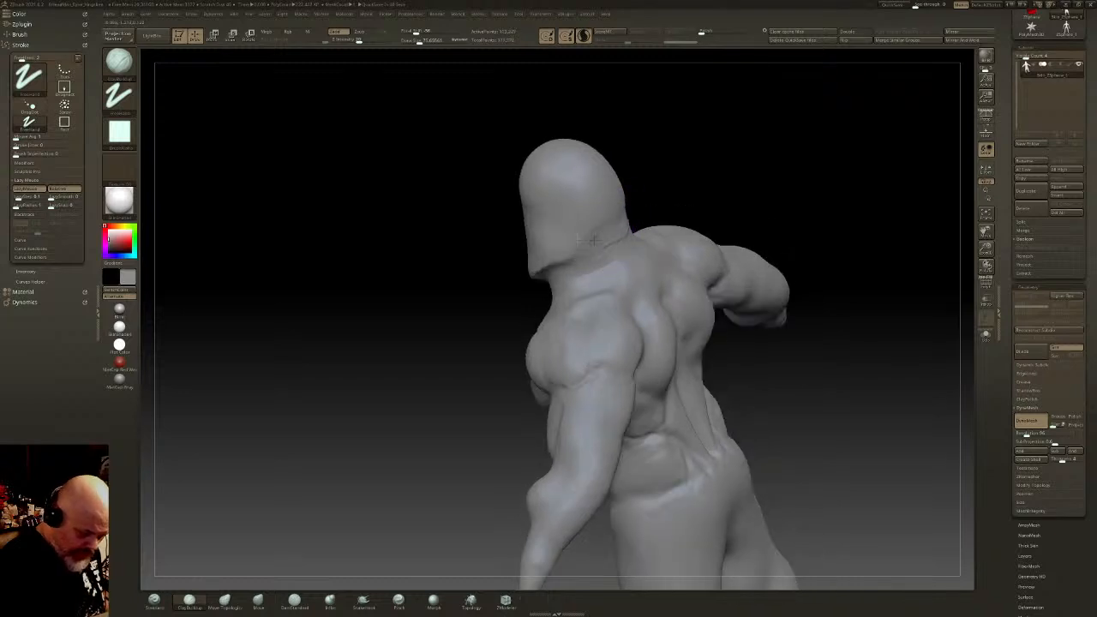
right_click_drag(565, 259, 617, 206)
left_click_drag(617, 206, 641, 228, "ctrl")
mouse_move(566, 248)
left_mouse_down("shift")
mouse_move(553, 263)
mouse_move(541, 256)
left_mouse_up("shift")
Step: Smooth the sides and nape of the neck so the head blends into the shoulders
mouse_move(556, 255)
right_mouse_down()
mouse_move(625, 261)
mouse_move(600, 289)
right_mouse_up()
mouse_move(577, 295)
left_mouse_down("shift")
mouse_move(615, 275)
mouse_move(603, 276)
left_mouse_up("shift")
right_click_drag(610, 252, 626, 283)
left_click_drag(626, 283, 617, 294, "shift")
mouse_move(651, 244)
right_mouse_down()
mouse_move(667, 235)
mouse_move(653, 266)
mouse_move(629, 262)
right_mouse_up()
left_click_drag(629, 263, 611, 246, "shift")
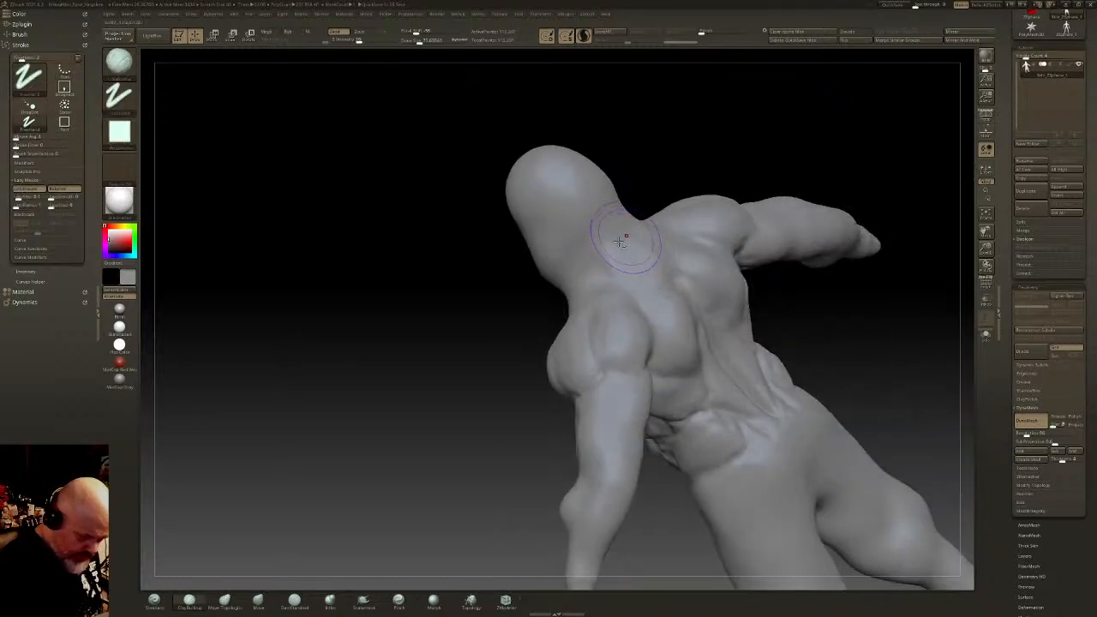
Step: Build up the top of the shoulder where the trapezius runs from the neck to the deltoid
right_click_drag(611, 257, 643, 296)
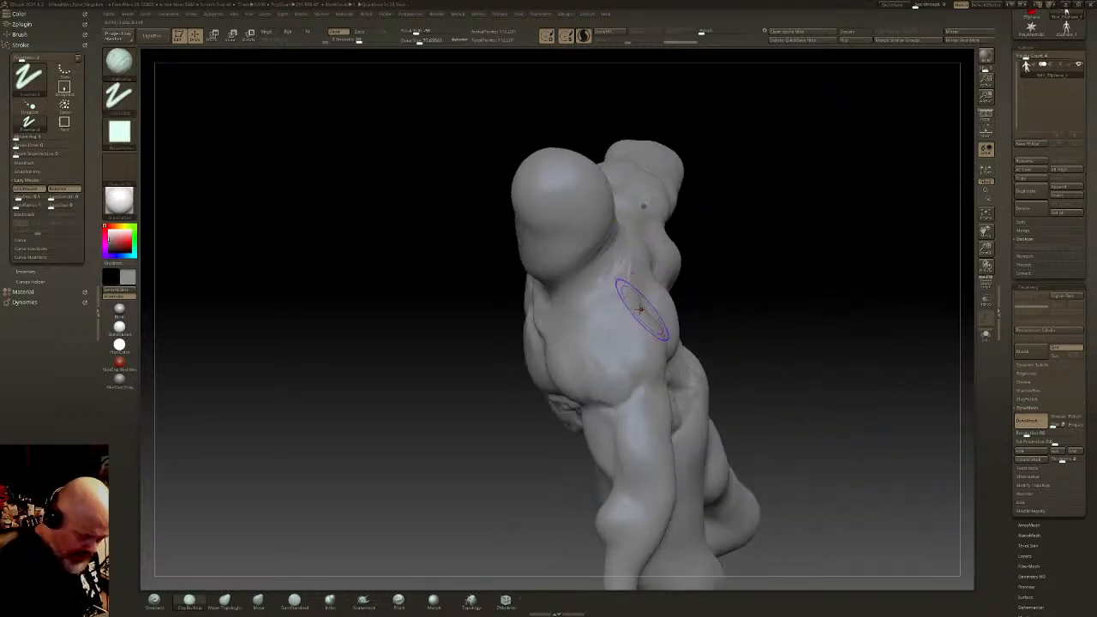
mouse_move(616, 281)
left_mouse_down()
mouse_move(592, 290)
mouse_move(586, 318)
left_mouse_up()
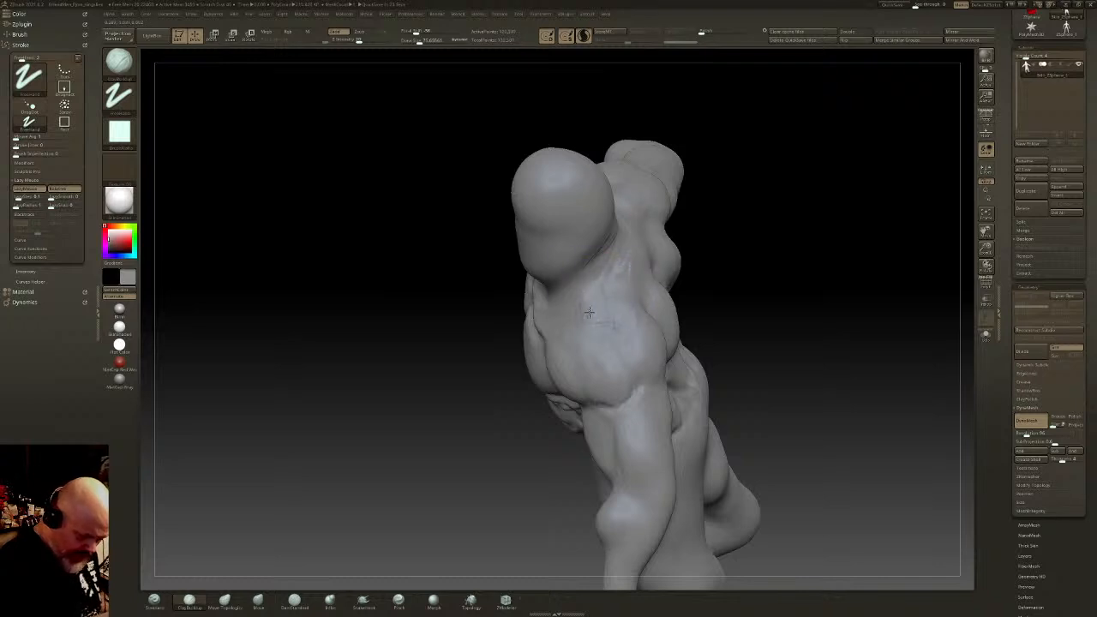
mouse_move(584, 299)
right_mouse_down()
mouse_move(678, 265)
mouse_move(580, 283)
right_mouse_up()
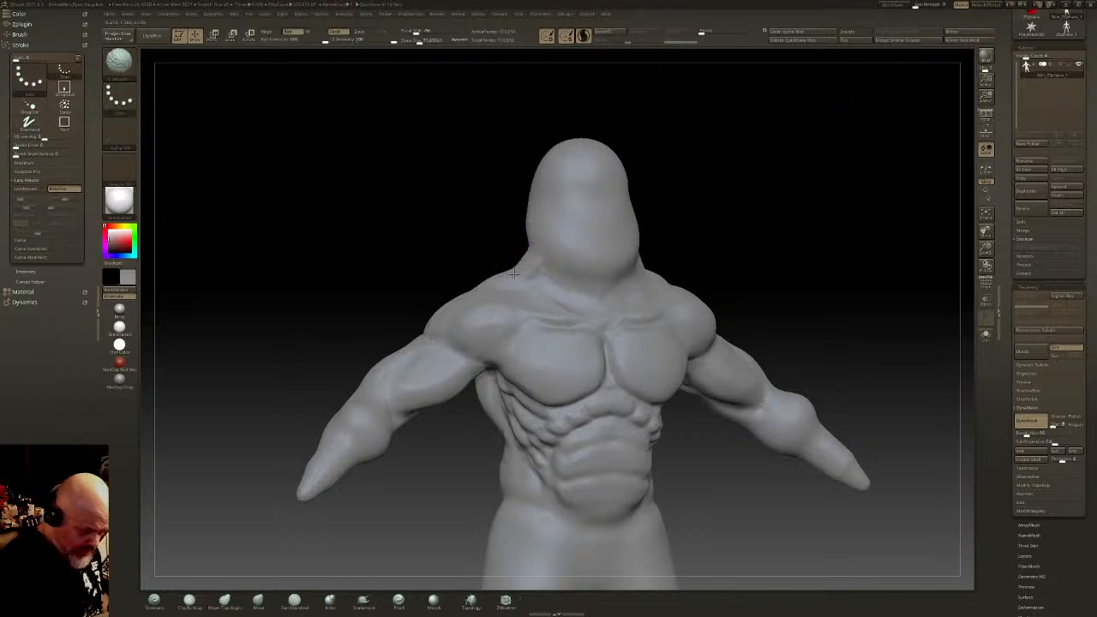
mouse_move(607, 245)
right_mouse_down()
mouse_move(637, 338)
mouse_move(576, 268)
right_mouse_up()
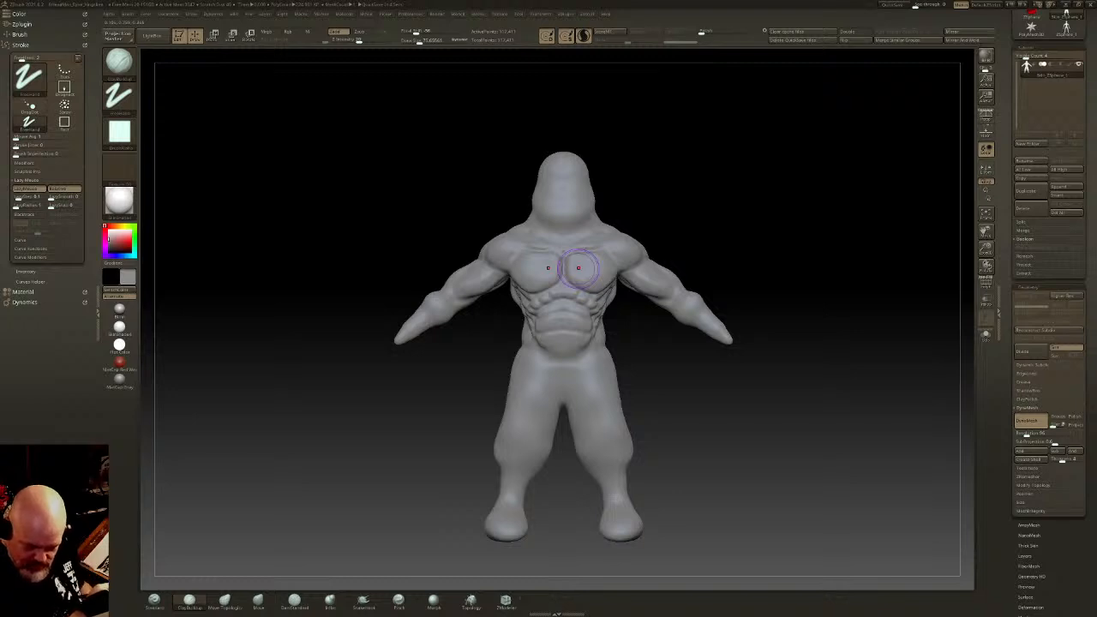
Step: Build up the thigh muscles down the front of the legs and smooth the added volume
key("x")
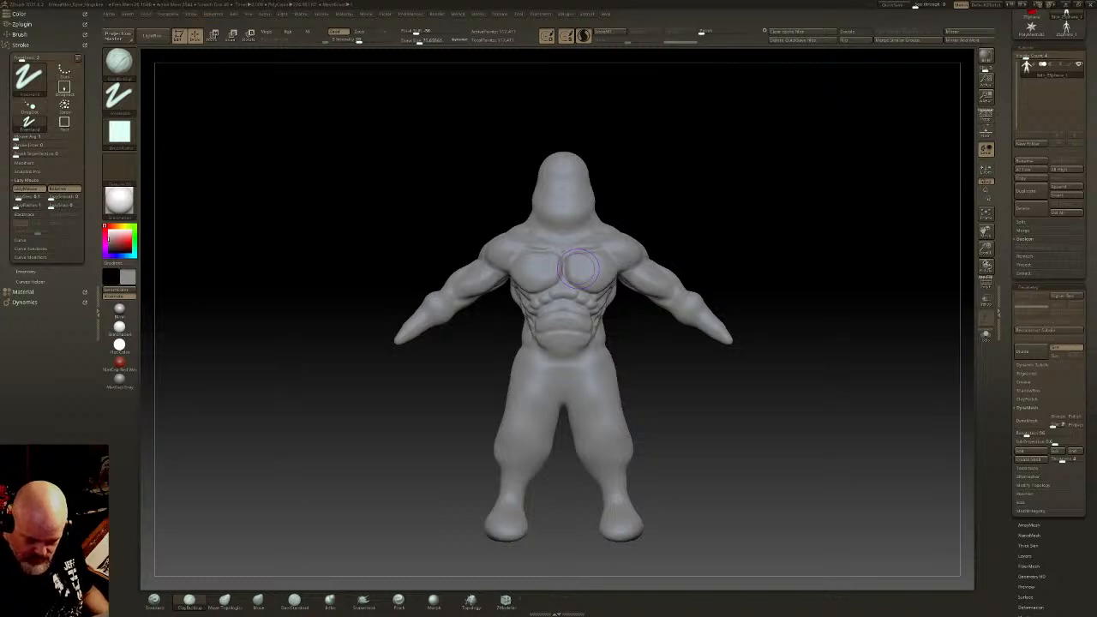
right_click_drag(580, 269, 594, 302, "alt")
mouse_move(595, 302)
right_mouse_down("ctrl")
mouse_move(675, 297)
mouse_move(780, 252)
mouse_move(643, 233)
right_mouse_up("ctrl")
right_click_drag(636, 360, 634, 388, "ctrl")
right_click_drag(634, 387, 624, 342, "alt")
mouse_move(673, 331)
left_mouse_down()
mouse_move(624, 368)
mouse_move(601, 425)
mouse_move(617, 378)
mouse_move(548, 401)
mouse_move(668, 437)
mouse_move(614, 444)
mouse_move(690, 525)
left_mouse_up()
left_click_drag(619, 465, 669, 525)
left_click_drag(631, 418, 612, 419, "shift")
Step: Shape the inner thighs, groin creases and lower abdomen with clay strokes and smooth the transitions
right_click_drag(635, 476, 629, 402, "alt")
left_click_drag(629, 402, 605, 364, "shift")
mouse_move(605, 363)
right_mouse_down()
mouse_move(612, 372)
mouse_move(561, 362)
right_mouse_up()
mouse_move(583, 396)
left_mouse_down()
mouse_move(580, 367)
mouse_move(591, 381)
left_mouse_up()
mouse_move(591, 382)
left_mouse_down("shift")
mouse_move(580, 363)
mouse_move(536, 377)
left_mouse_up("shift")
mouse_move(537, 377)
right_mouse_down()
mouse_move(600, 390)
mouse_move(626, 323)
mouse_move(628, 262)
right_mouse_up()
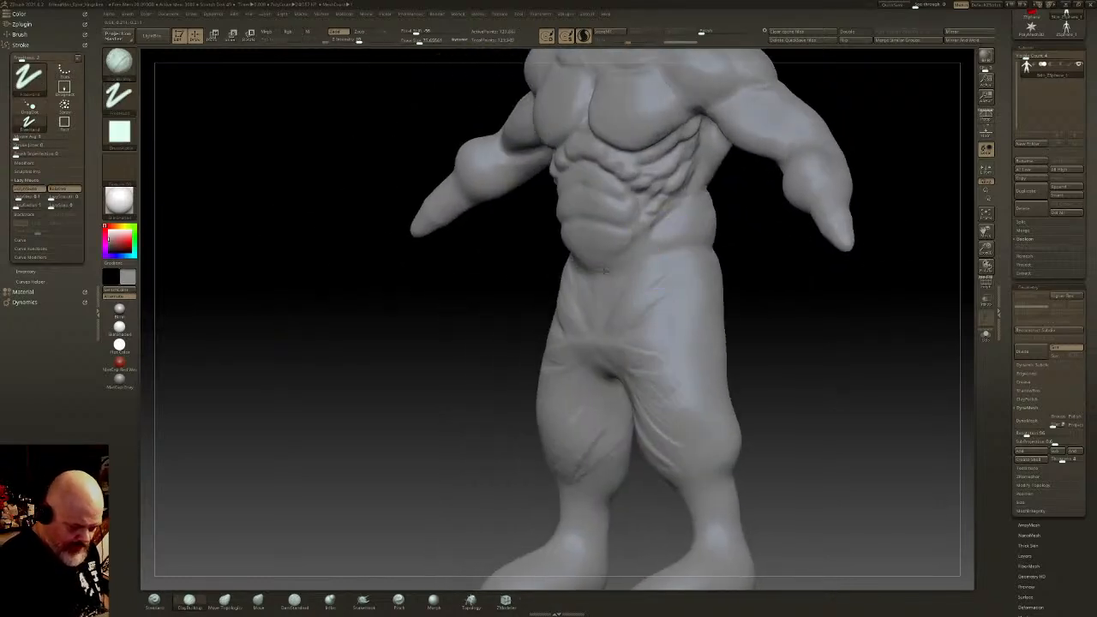
mouse_move(599, 269)
left_mouse_down()
mouse_move(631, 264)
mouse_move(578, 276)
mouse_move(609, 287)
left_mouse_up()
mouse_move(598, 250)
right_mouse_down()
mouse_move(673, 269)
mouse_move(705, 299)
right_mouse_up()
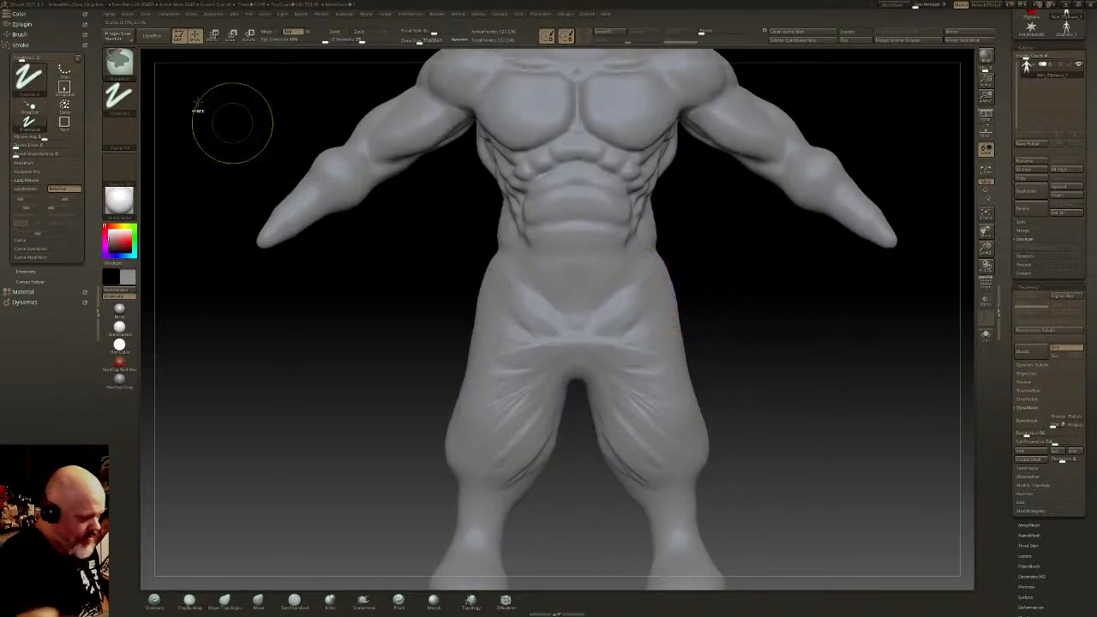
Step: Set the masking brush to MaskRect and inspect the whole figure
left_click(120, 63)
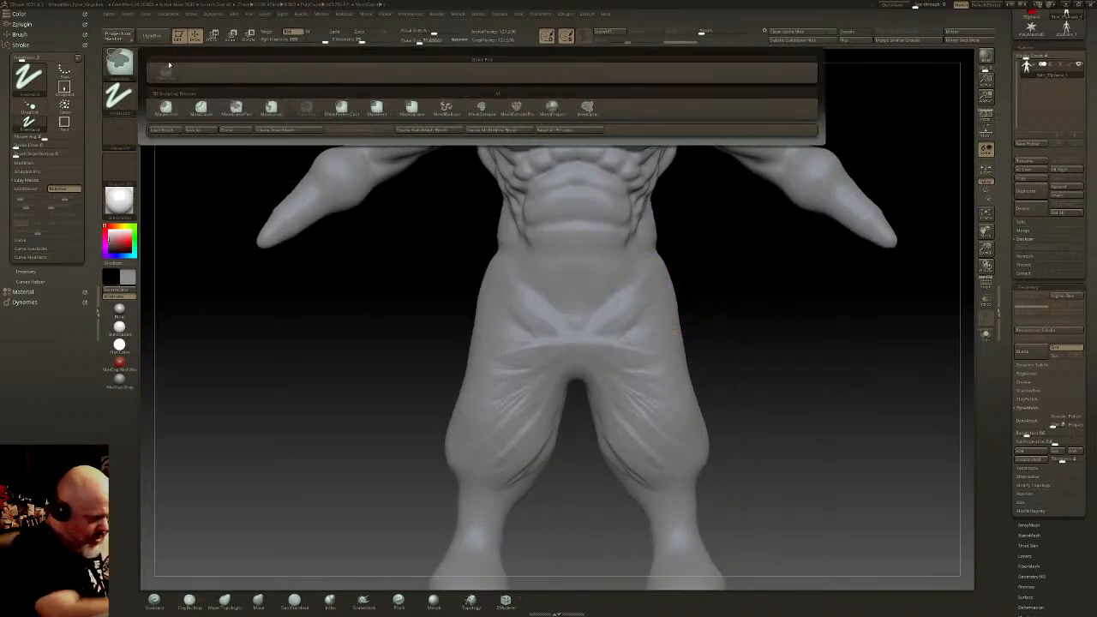
left_click(377, 108, "ctrl")
right_click_drag(754, 366, 718, 301, "ctrl")
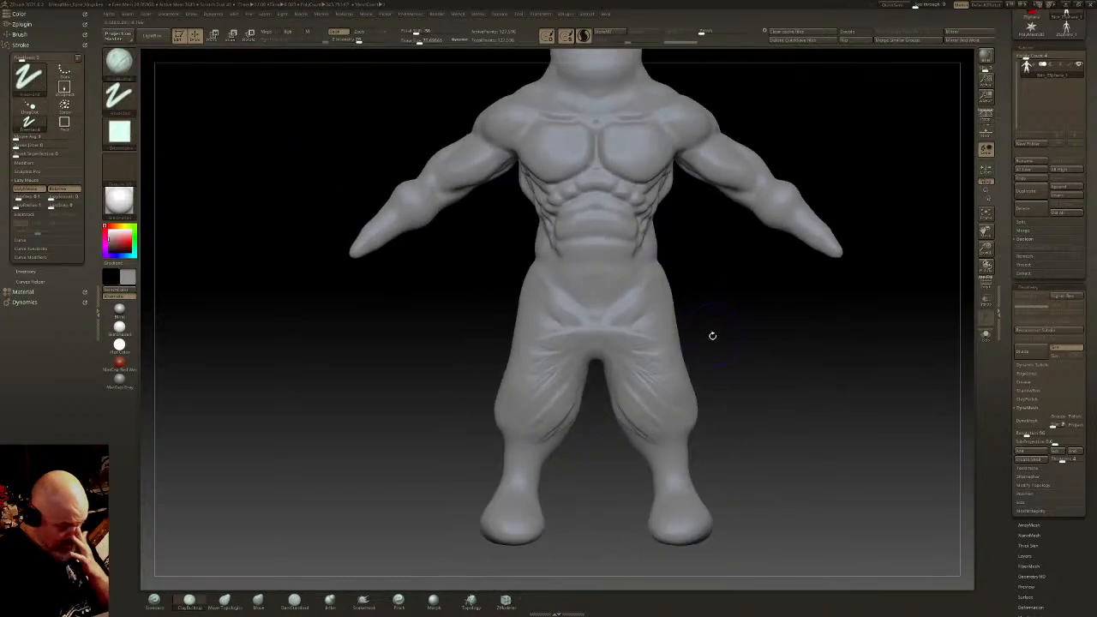
left_click_drag(578, 334, 557, 331)
right_click_drag(569, 284, 569, 353, "alt")
mouse_move(583, 316)
right_mouse_down("alt")
mouse_move(583, 372)
mouse_move(584, 314)
right_mouse_up("alt")
left_click_drag(239, 260, 167, 45)
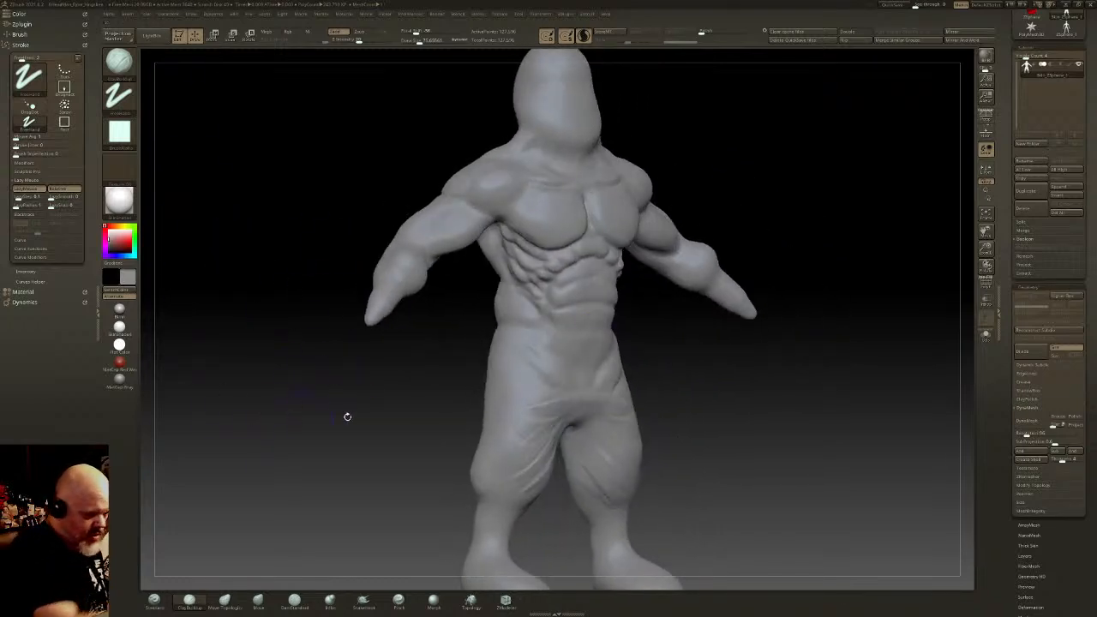
left_click_drag(1090, 83, 1091, 206)
key("comma")
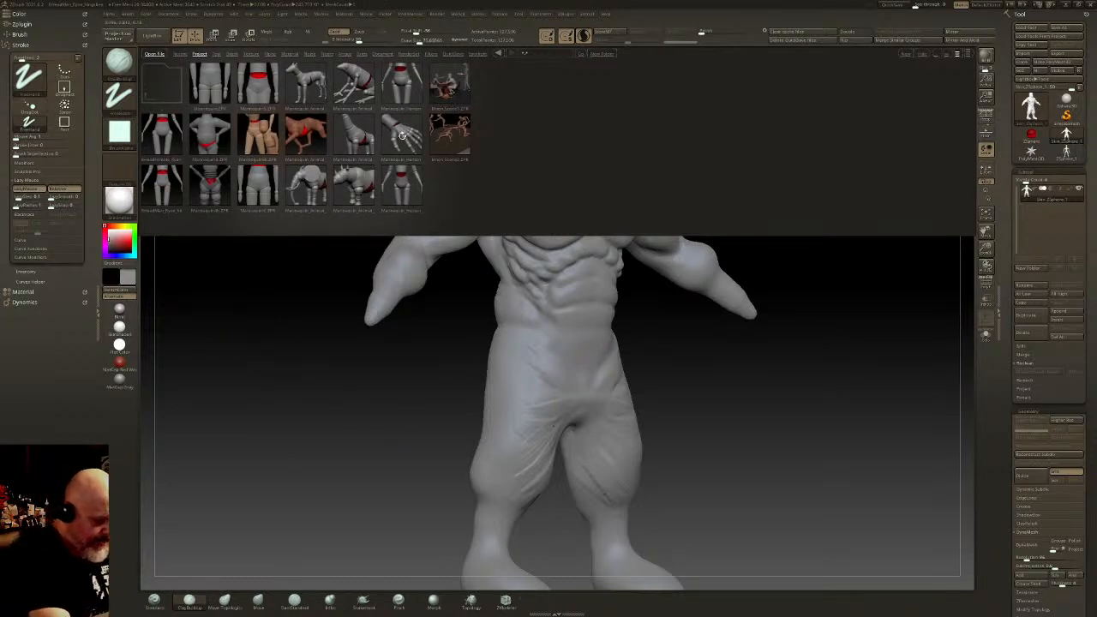
double_click(404, 135)
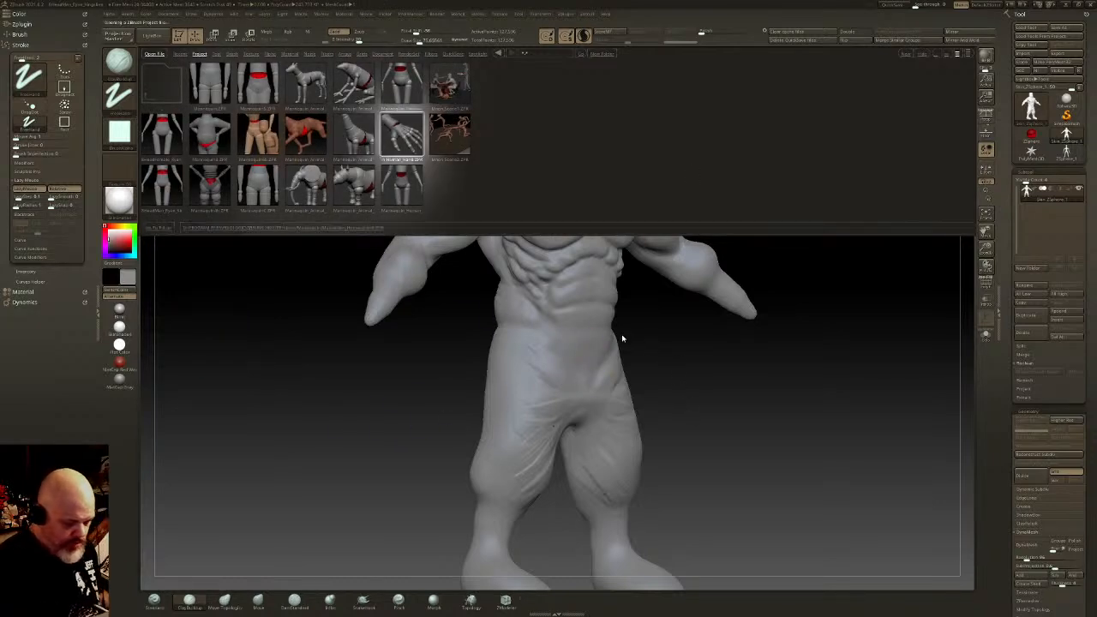
left_click(622, 337)
left_click_drag(915, 317, 842, 345, "shift")
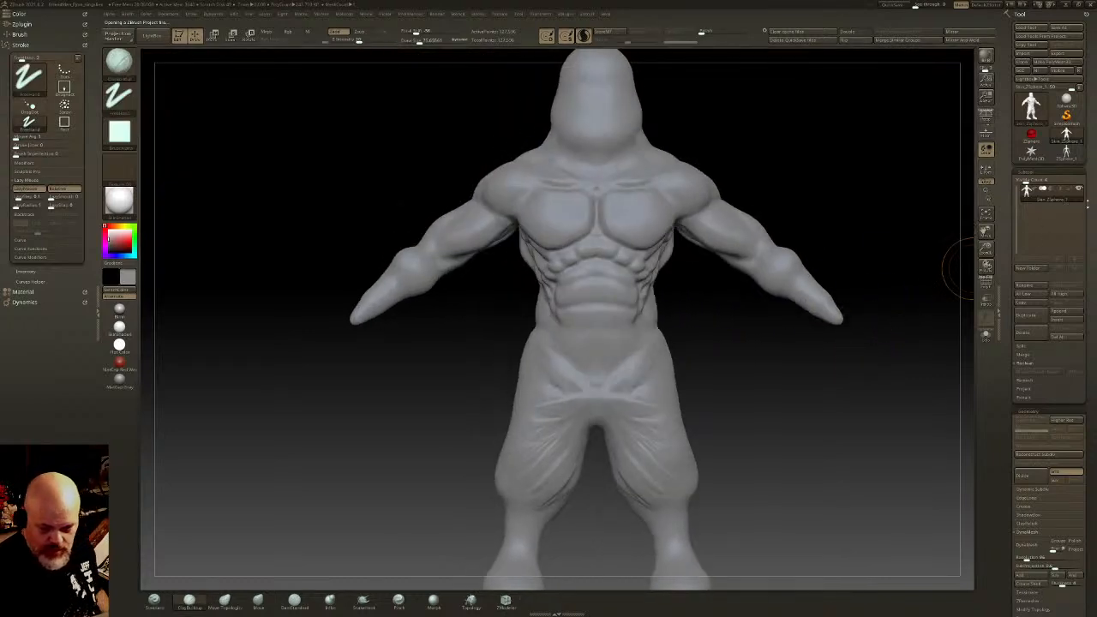
left_click_drag(1093, 203, 1093, 182)
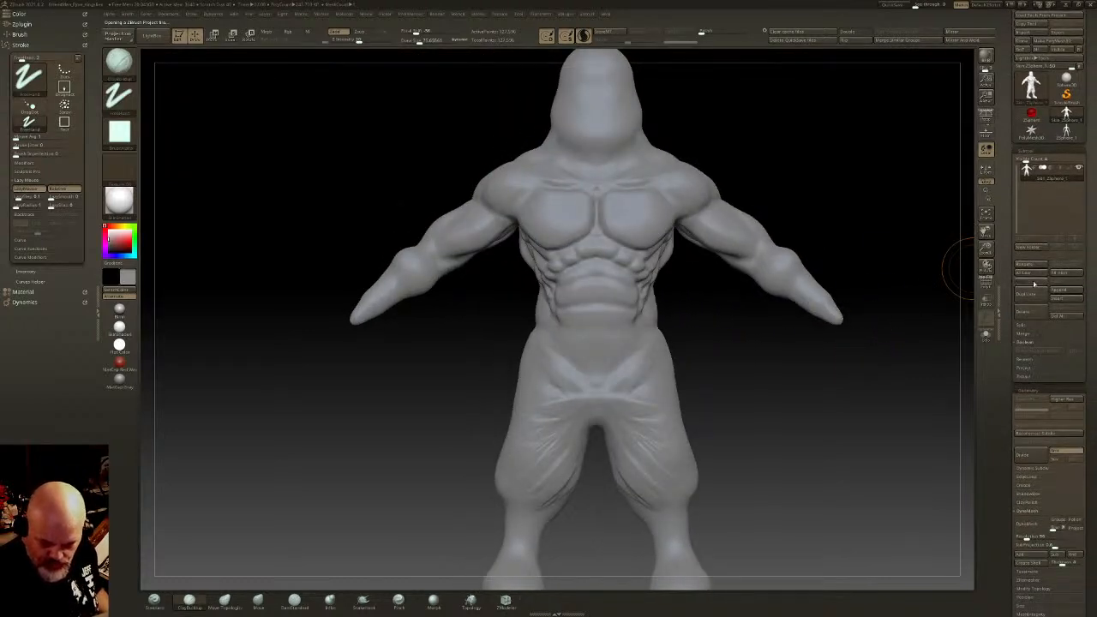
Step: Open the mannequin hand project from the LightBox project files
left_click(152, 36)
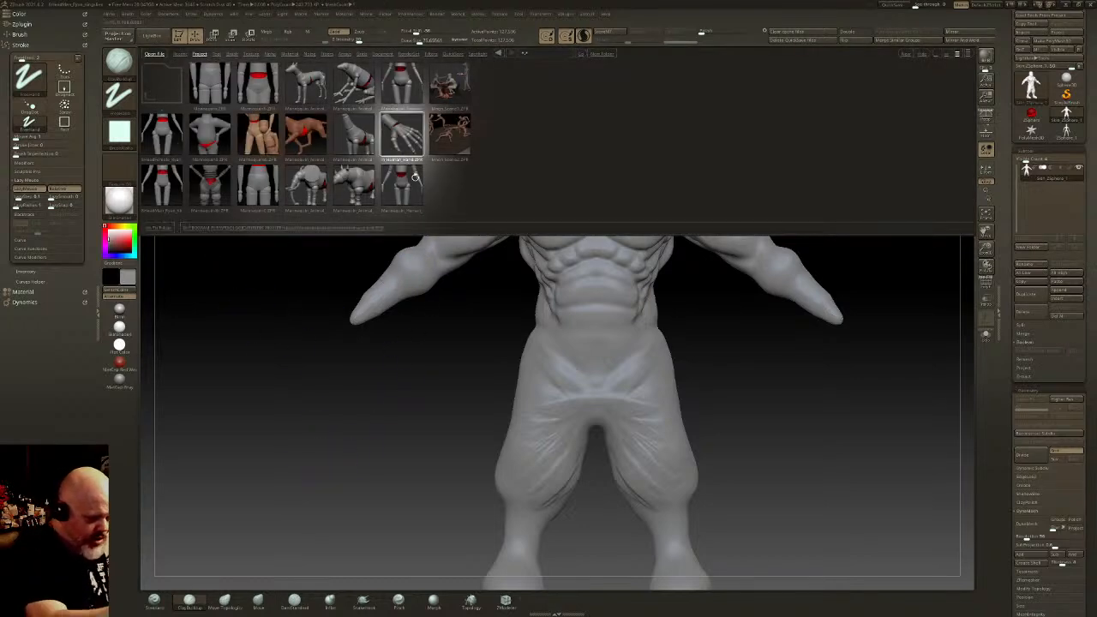
double_click(404, 134)
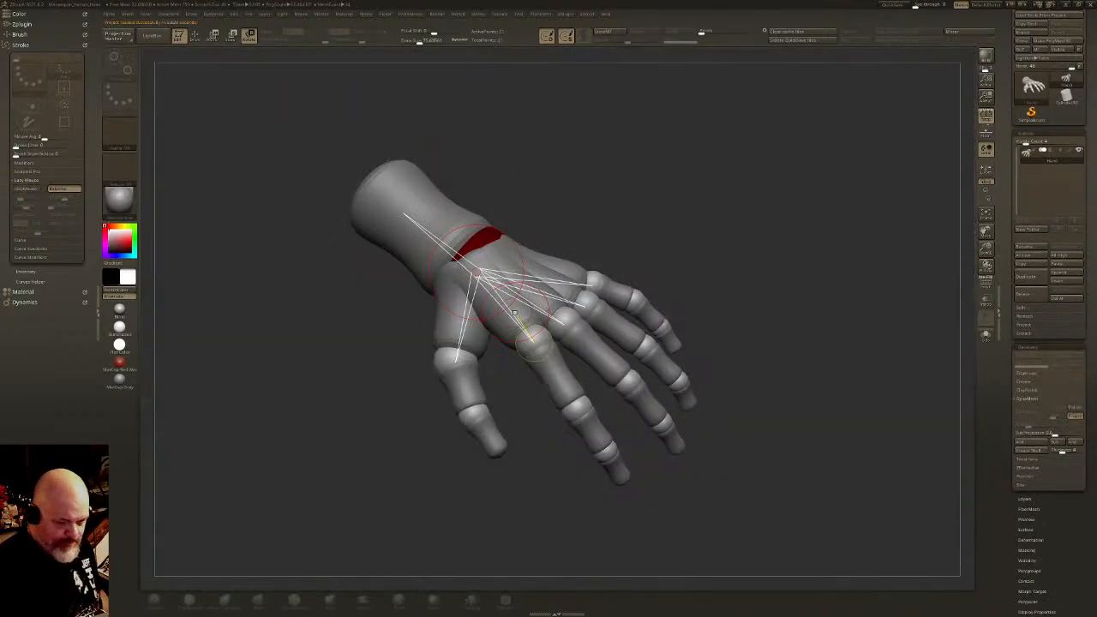
left_click_drag(574, 240, 605, 233)
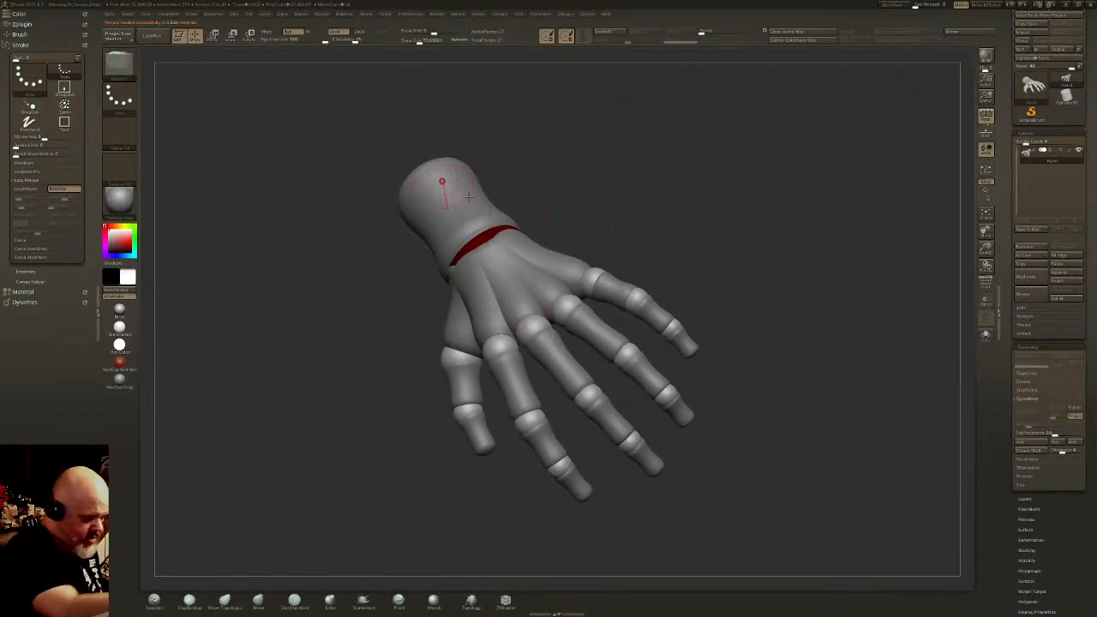
Step: Delete the ZSpheres of the little finger from the mannequin hand
left_click(673, 327, "alt")
left_click(637, 299, "alt")
left_click(597, 280, "alt")
left_click(688, 347, "alt")
left_click_drag(635, 283, 595, 298)
Step: Adjust the knuckle and palm section of the outermost remaining finger on the ZSphere hand
right_click_drag(718, 208, 666, 231)
key("w")
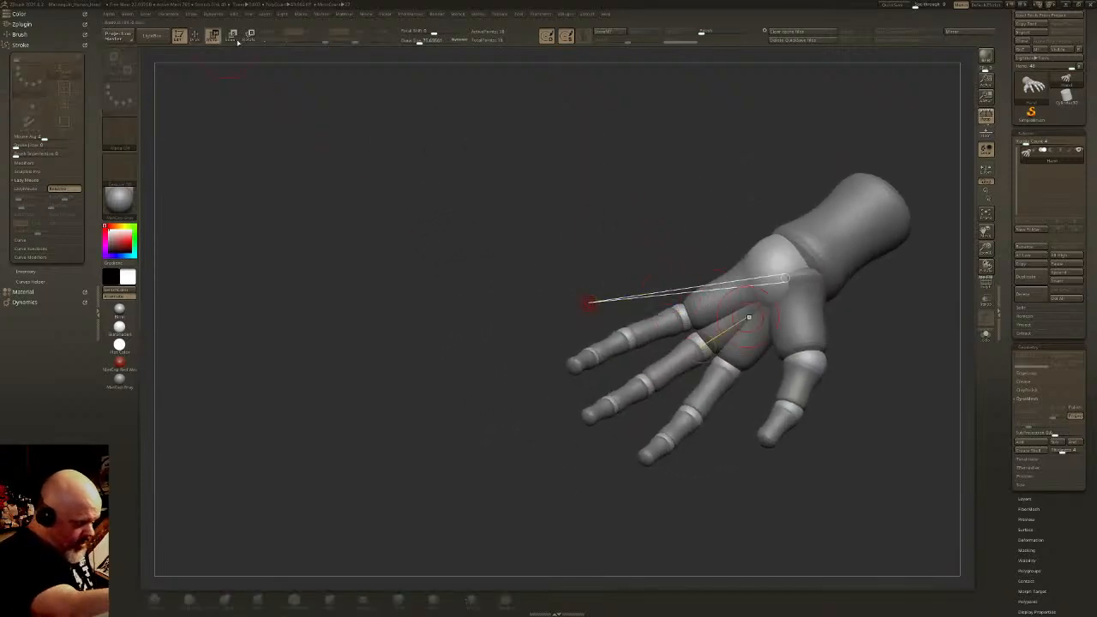
left_click_drag(691, 312, 668, 318)
key("q")
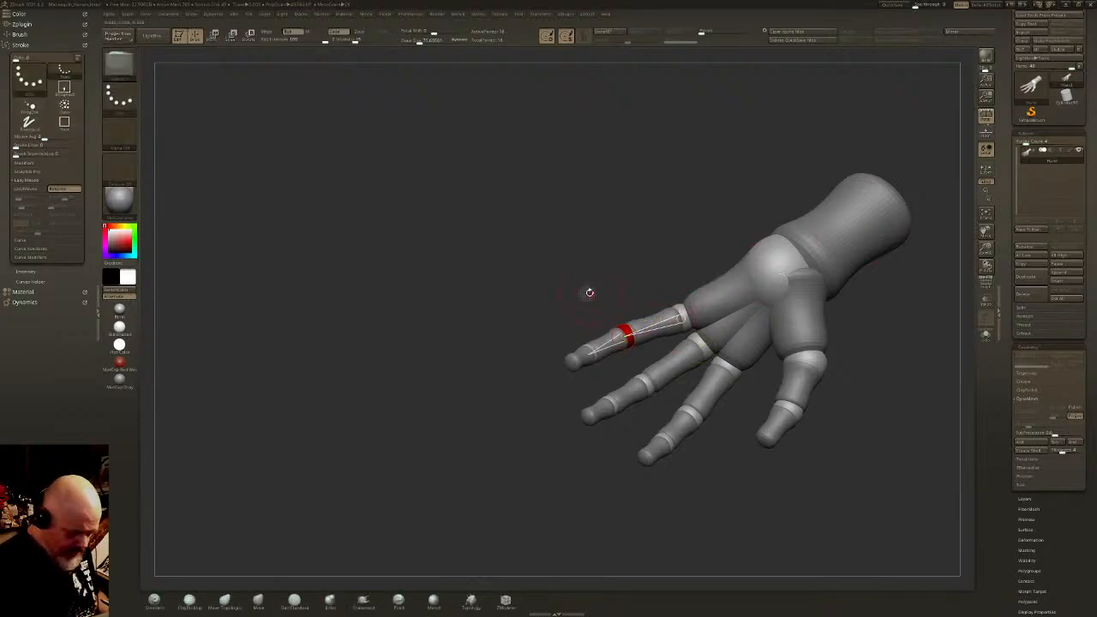
key("a")
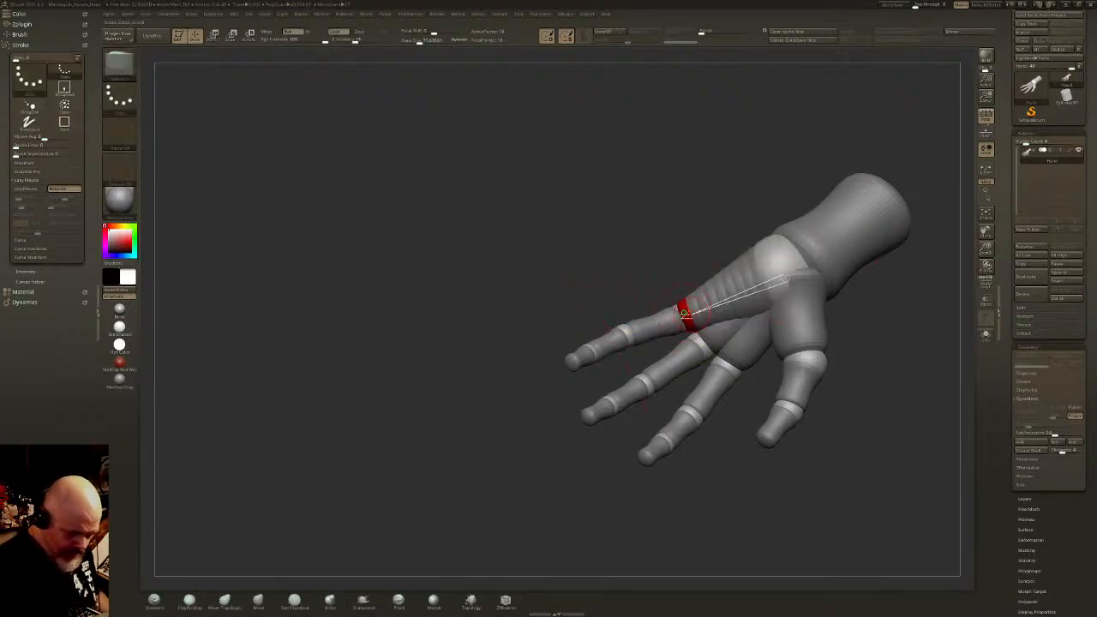
key("a")
key("w")
key("a")
left_click_drag(600, 479, 822, 467)
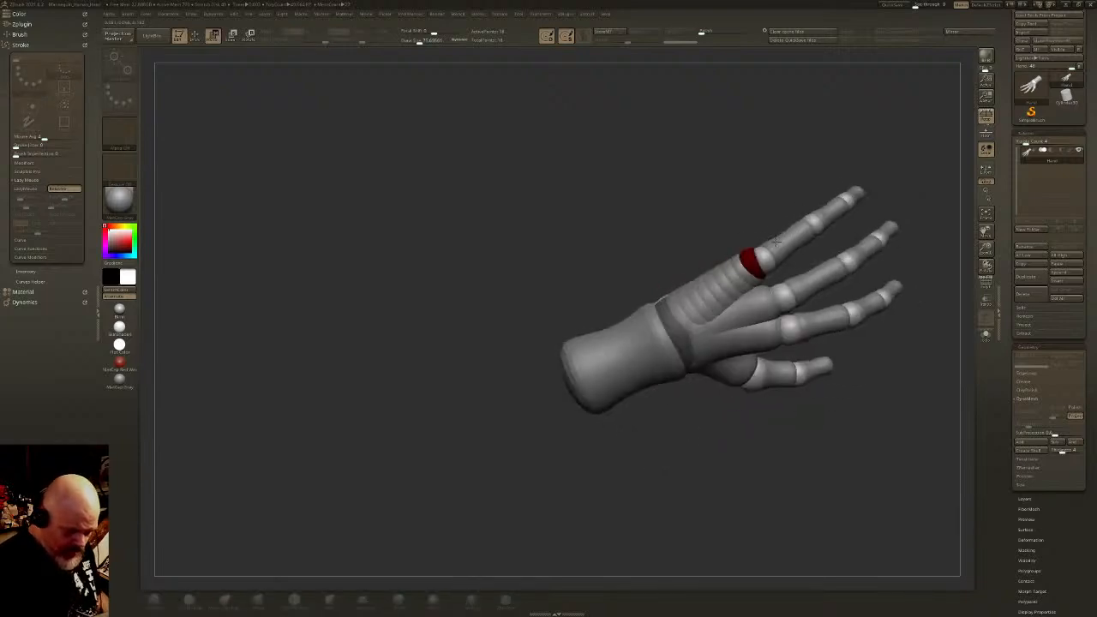
Step: Reposition the palm and finger joints to pose the three-fingered hand with its thumb, and save the project
left_click_drag(691, 302, 661, 277)
left_click_drag(779, 285, 769, 268)
left_click_drag(849, 255, 846, 251)
mouse_move(876, 247)
right_mouse_down()
mouse_move(884, 276)
mouse_move(795, 306)
right_mouse_up()
left_click_drag(739, 302, 728, 290)
right_click_drag(740, 358, 721, 367)
left_click_drag(700, 361, 705, 368)
right_click_drag(744, 428, 627, 293)
right_click_drag(703, 300, 713, 370)
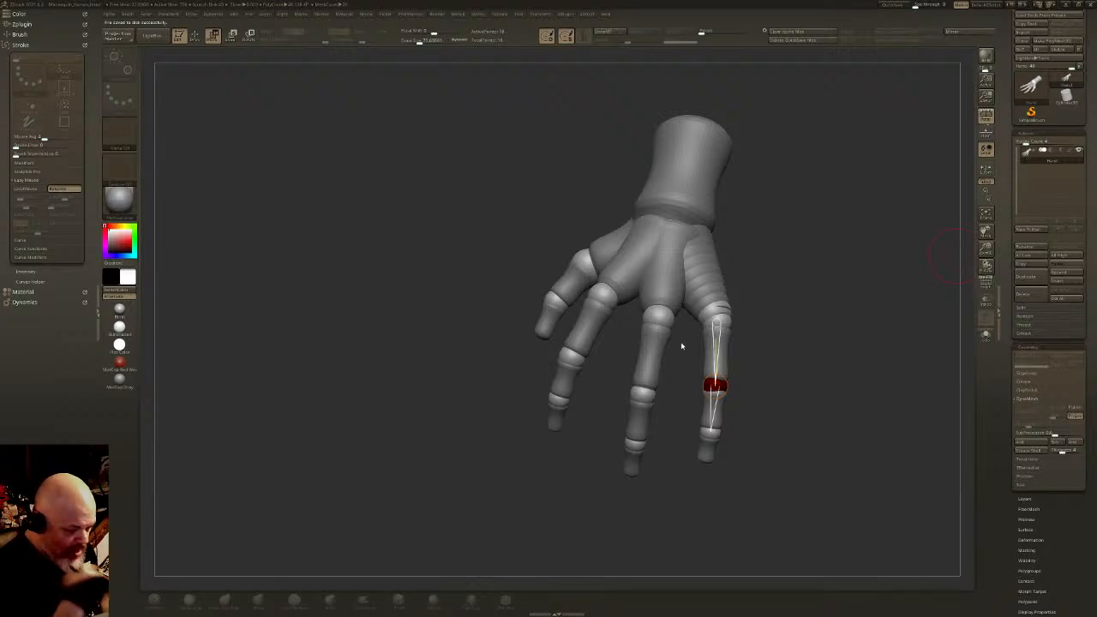
key("ctrl+s")
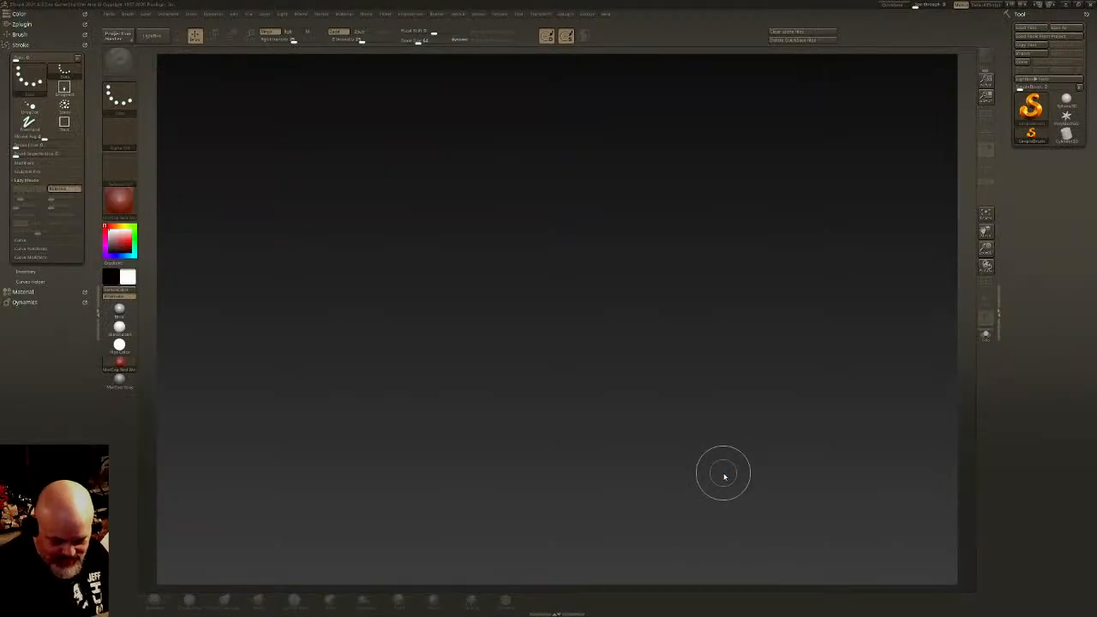
Step: Load the recovered tool file from the LightBox QuickSave files and draw the figure onto the canvas
key("comma")
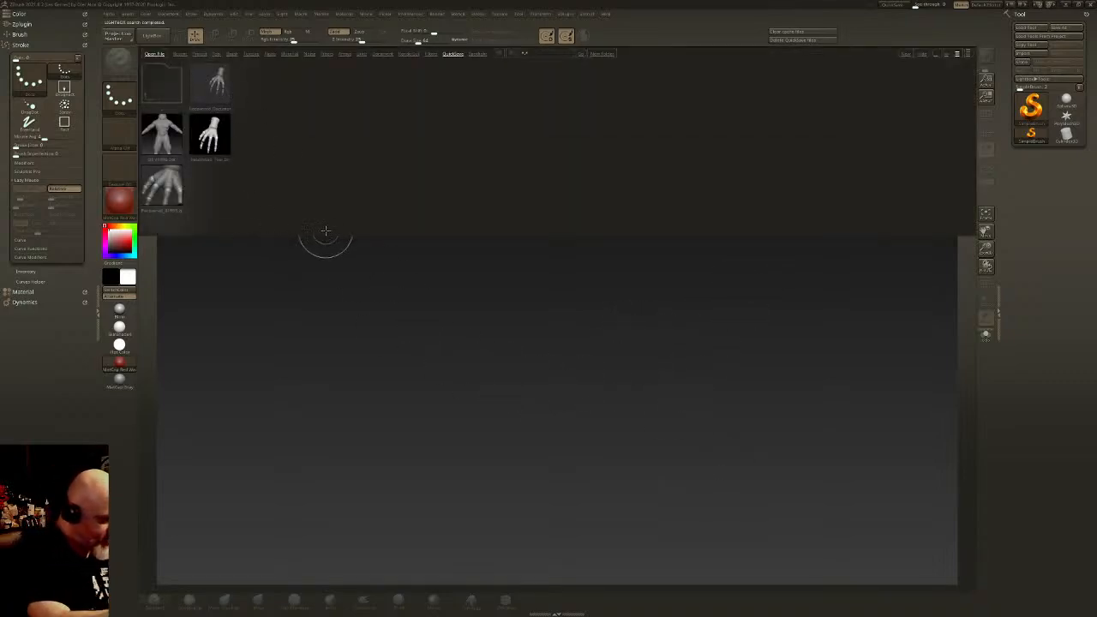
double_click(214, 135)
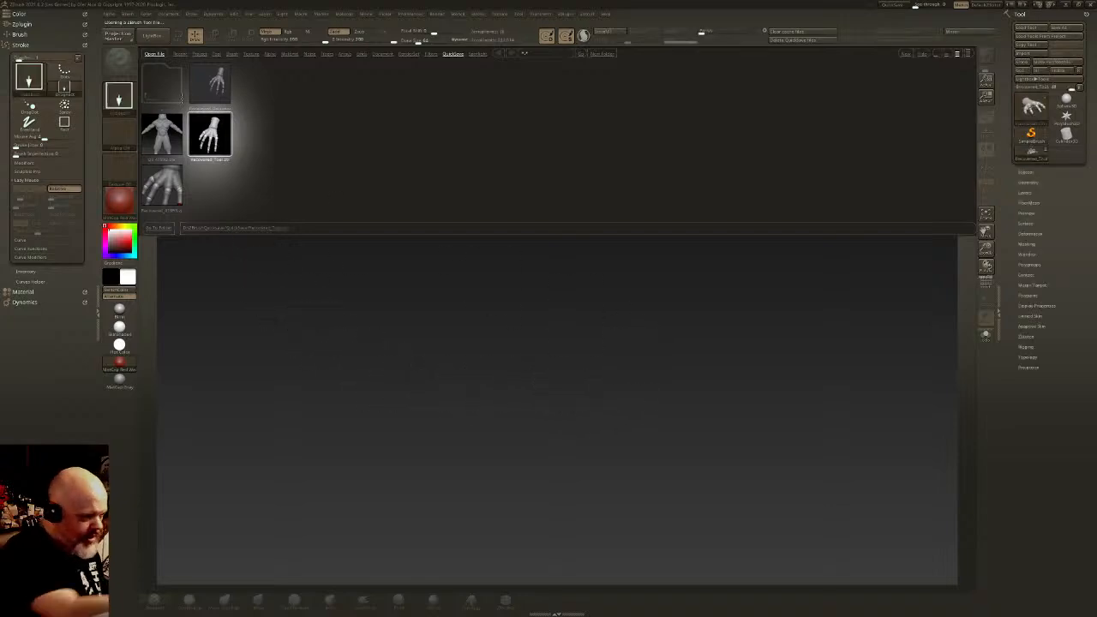
mouse_move(534, 323)
left_mouse_down()
mouse_move(566, 428)
mouse_move(546, 504)
left_mouse_up()
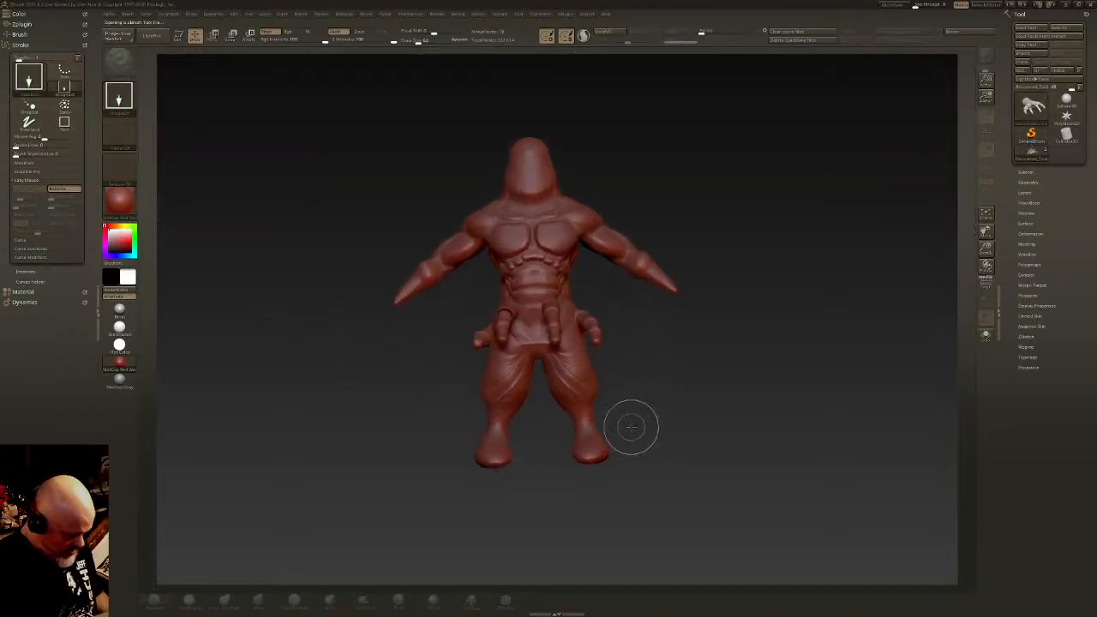
Step: Enter edit mode on the loaded tool, show its subtools, and isolate the ZSphere hand for inspection
key("t")
mouse_move(627, 392)
left_mouse_down()
mouse_move(637, 372)
mouse_move(648, 403)
left_mouse_up()
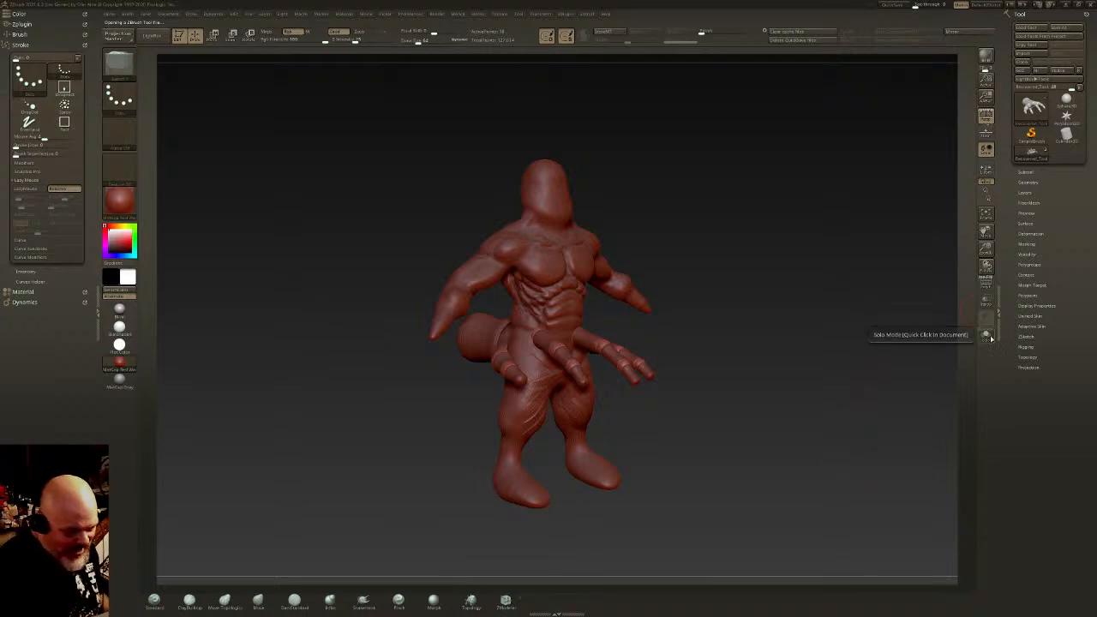
left_click(1025, 172)
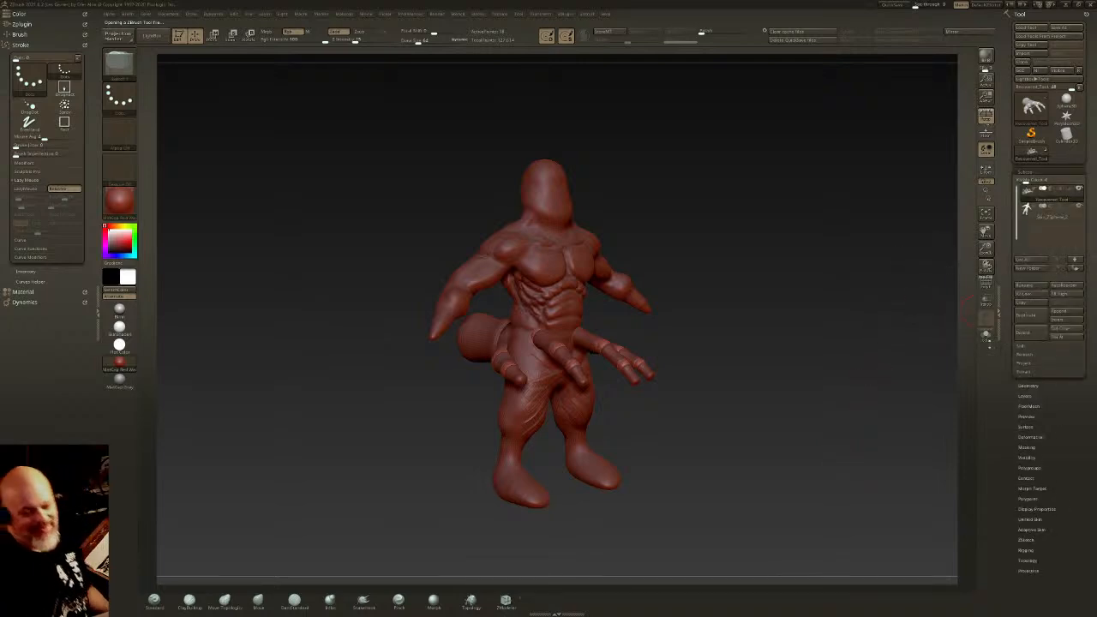
left_click(985, 335)
left_click_drag(656, 389, 343, 396)
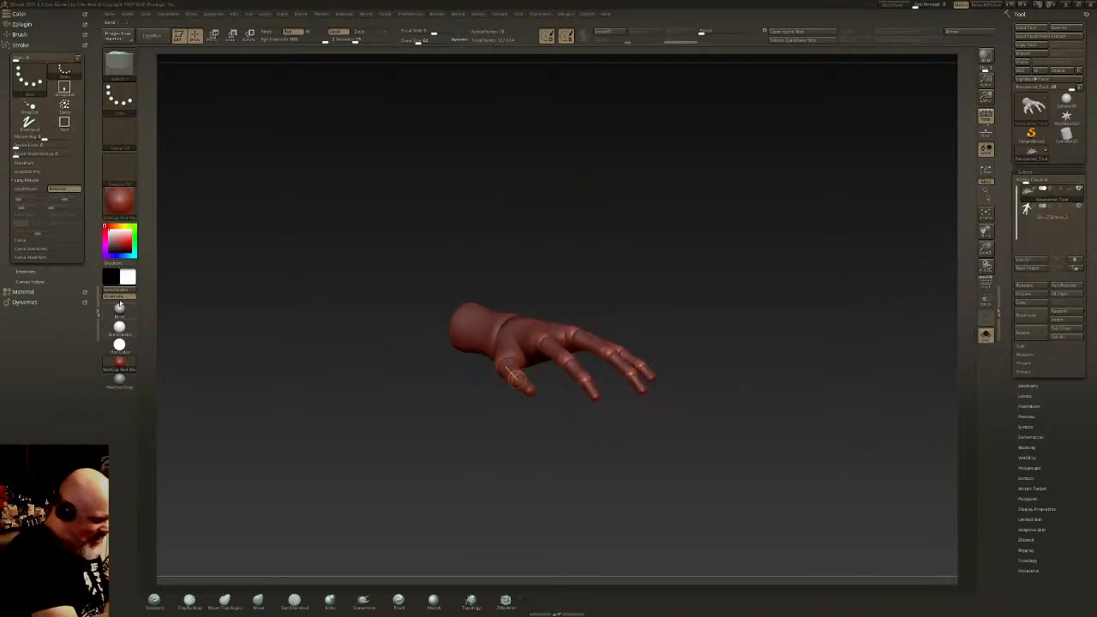
left_click_drag(448, 465, 888, 277)
Step: Show the body again and examine the selected ZSphere hand against it from the front, side and above
left_click(986, 335)
left_click_drag(923, 386, 783, 396)
left_click_drag(951, 343, 726, 348)
left_click(1050, 213)
left_click(1051, 195)
left_click_drag(686, 266, 661, 436)
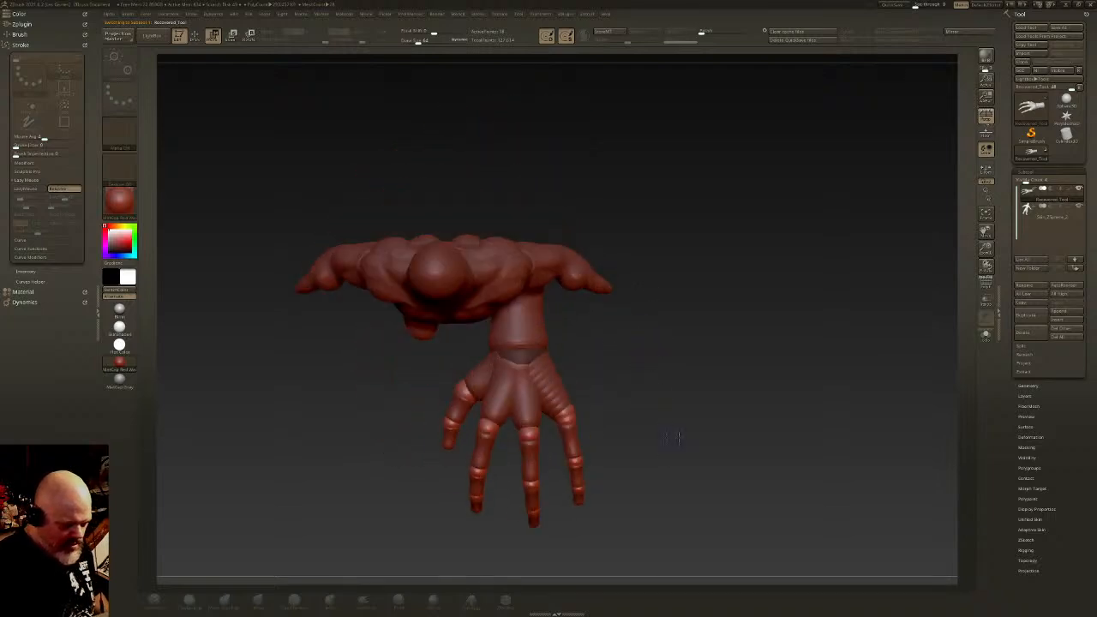
Step: Isolate the ZSphere hand, return to Draw mode, and apply a light gray material to it
left_click(985, 333)
left_click_drag(636, 223, 608, 254, "alt")
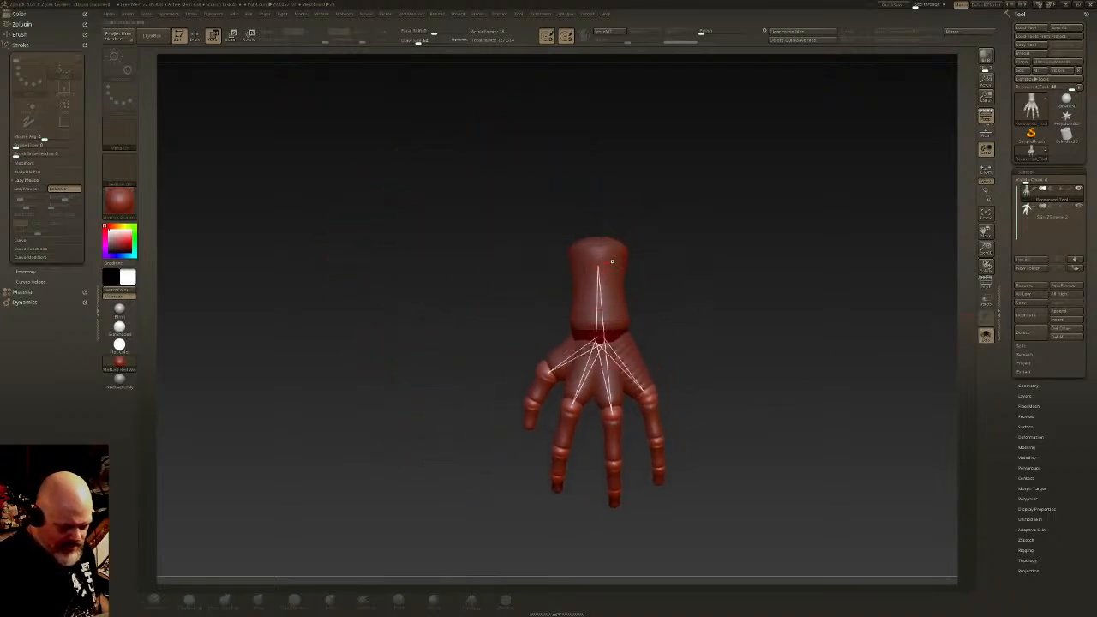
key("q")
mouse_move(1070, 418)
left_mouse_down()
mouse_move(1059, 363)
mouse_move(1069, 360)
left_mouse_up()
left_click(119, 310)
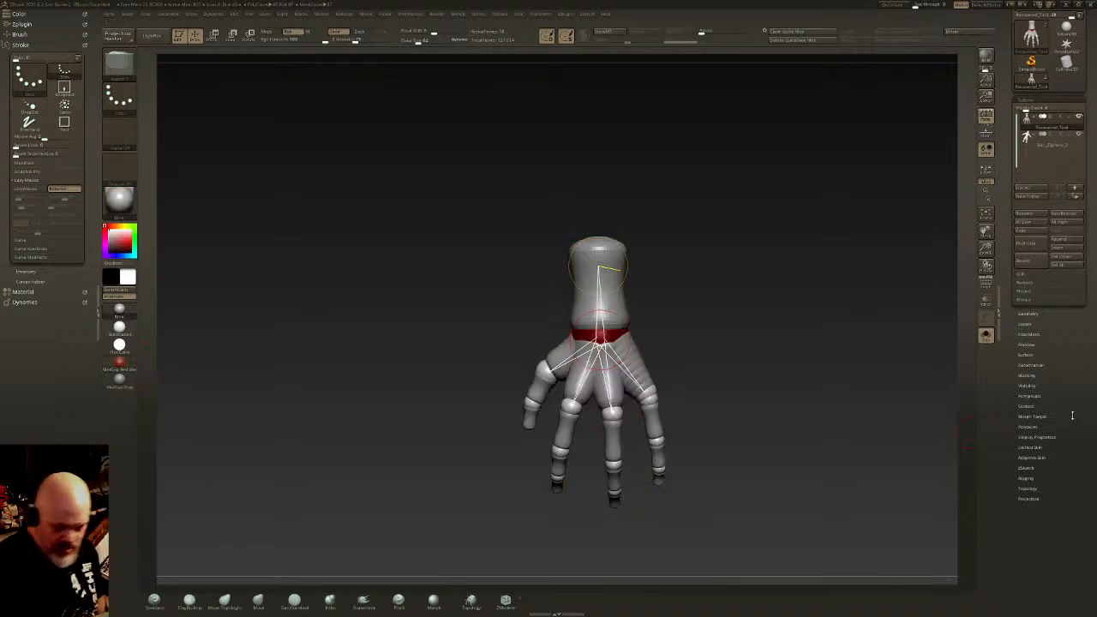
Step: Preview the adaptive skin of the ZSphere hand
left_click_drag(1069, 419, 1067, 360)
key("a")
left_click_drag(724, 407, 763, 306)
left_click(1032, 319)
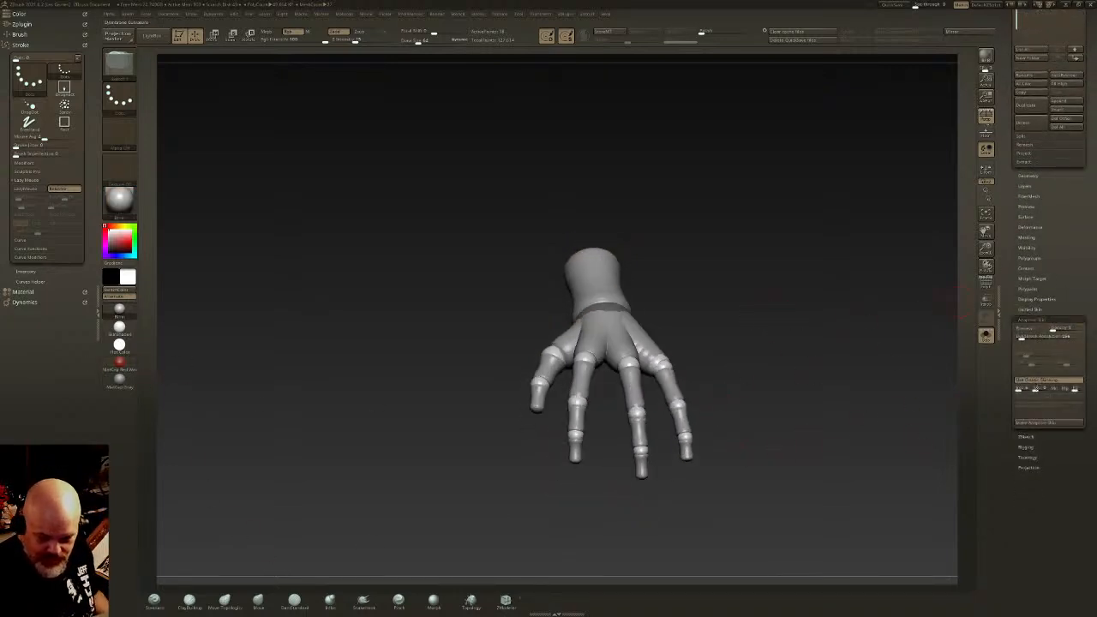
left_click(1033, 330)
left_click_drag(767, 424, 658, 469)
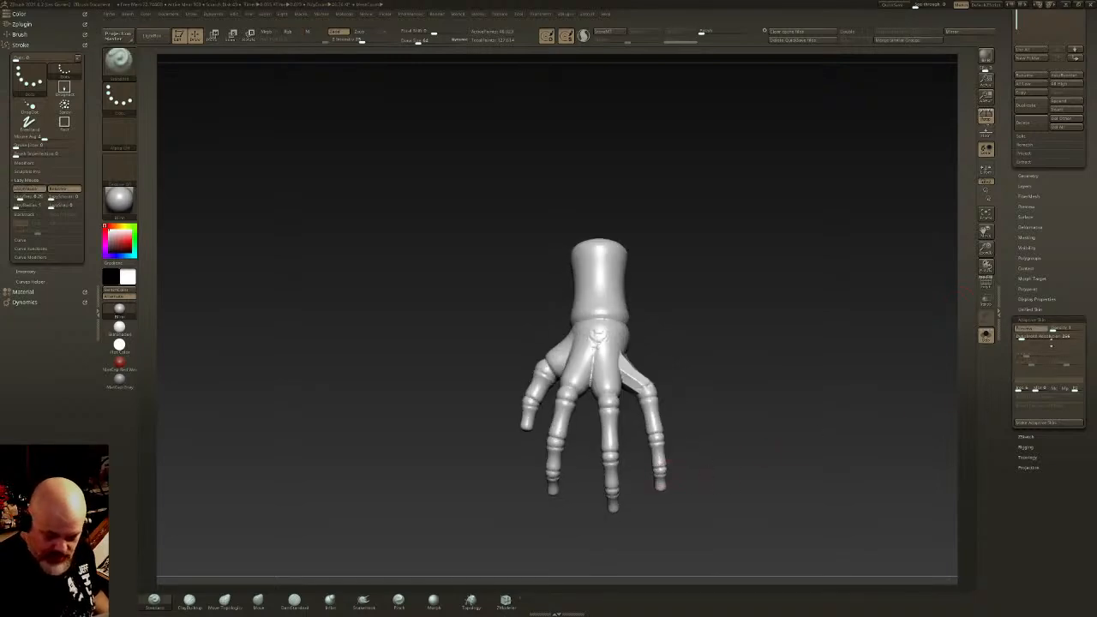
Step: Set the adaptive skin's DynaMesh resolution to 0 and compare previews with Use Classic Skinning off and on
left_click(1039, 336)
type("0")
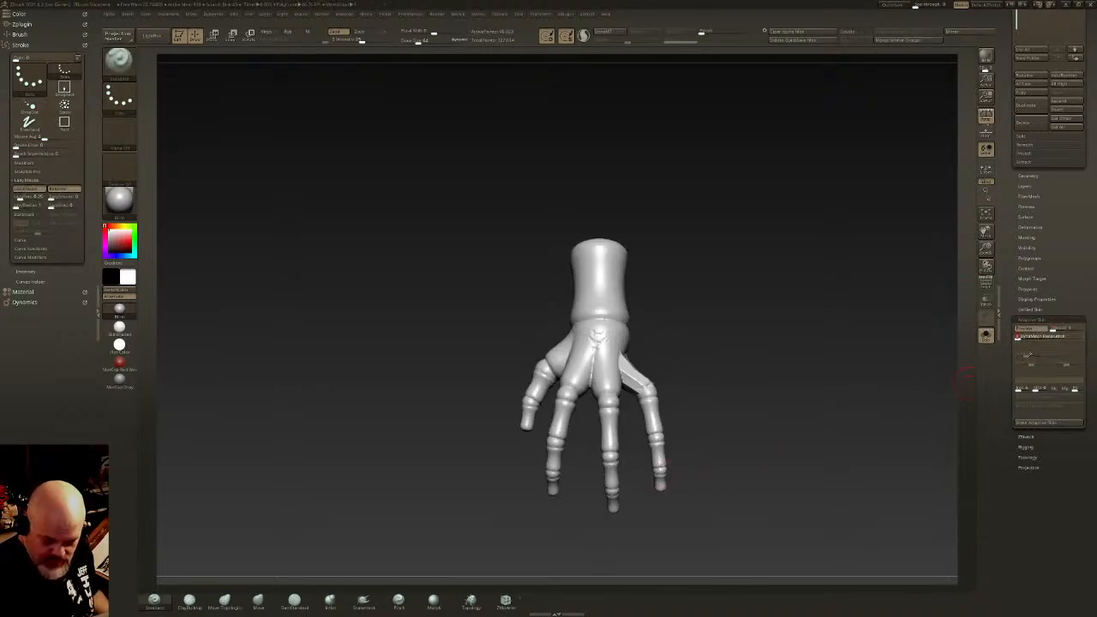
left_click(1030, 331)
left_click(1048, 381)
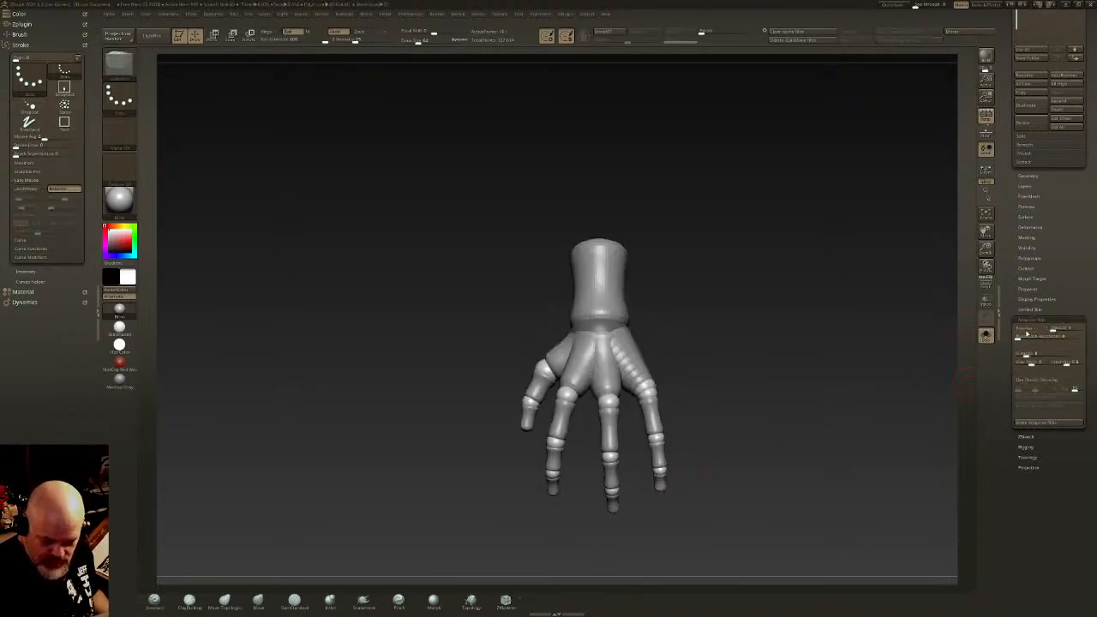
left_click(1029, 330)
left_click(1026, 330)
left_click(1038, 381)
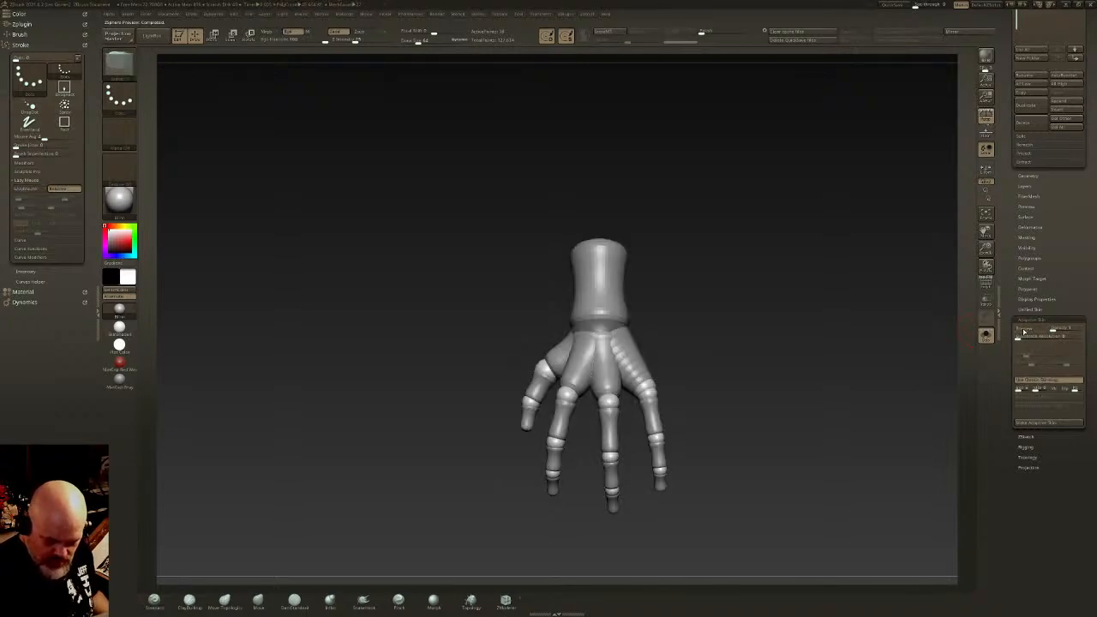
Step: Raise the adaptive skin density with DynaMesh resolution at 0, refresh the preview, and generate the adaptive skin
left_click(1020, 334)
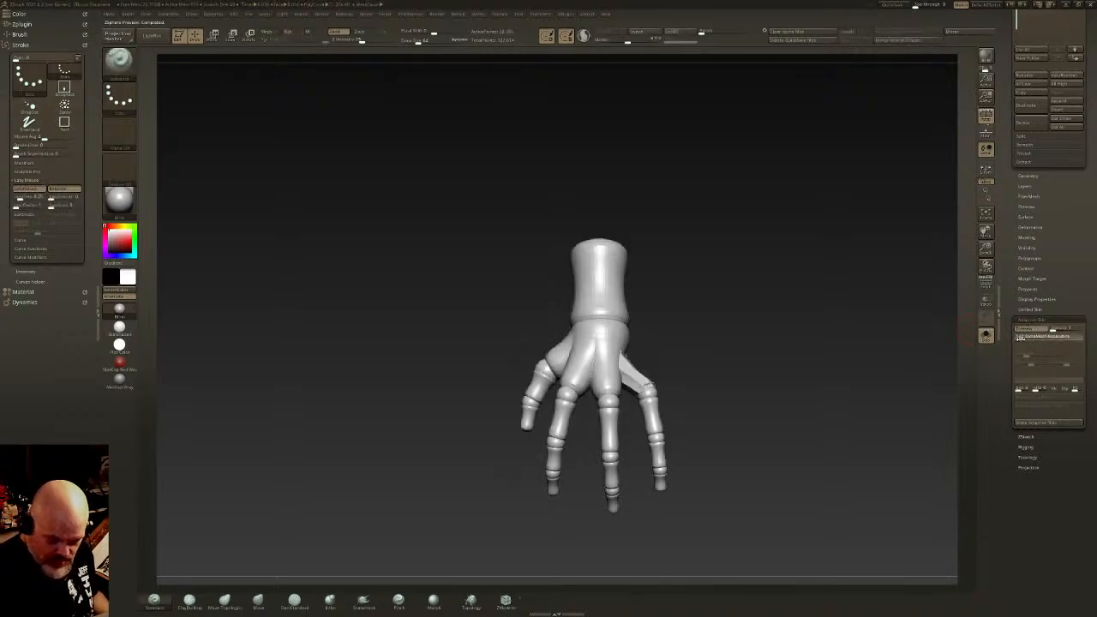
left_click(1055, 330)
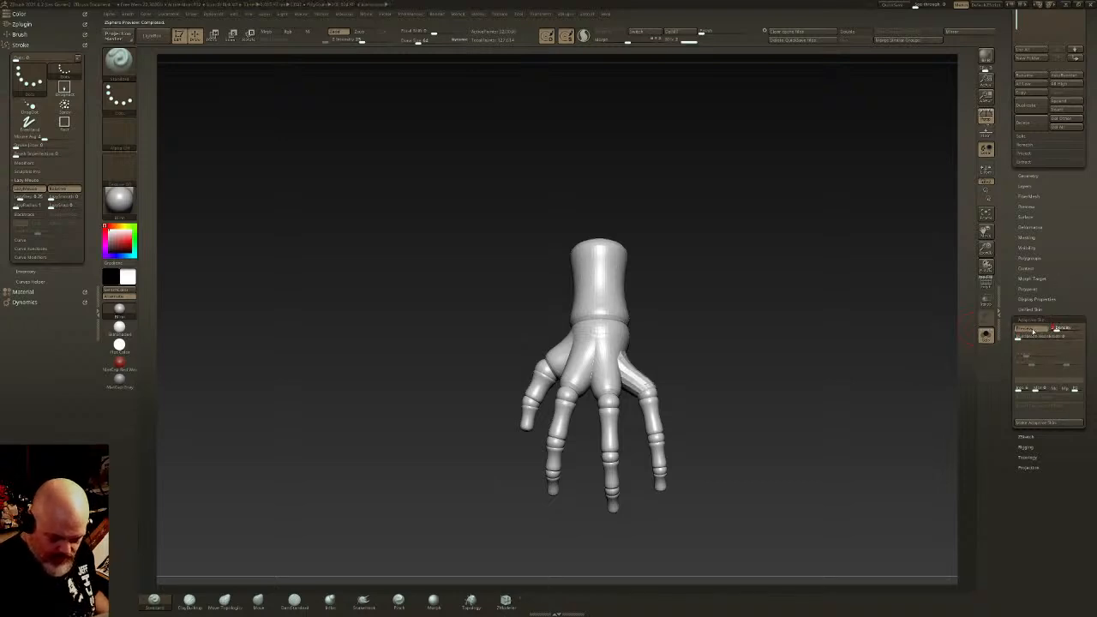
left_click(1037, 331)
left_click(1033, 331)
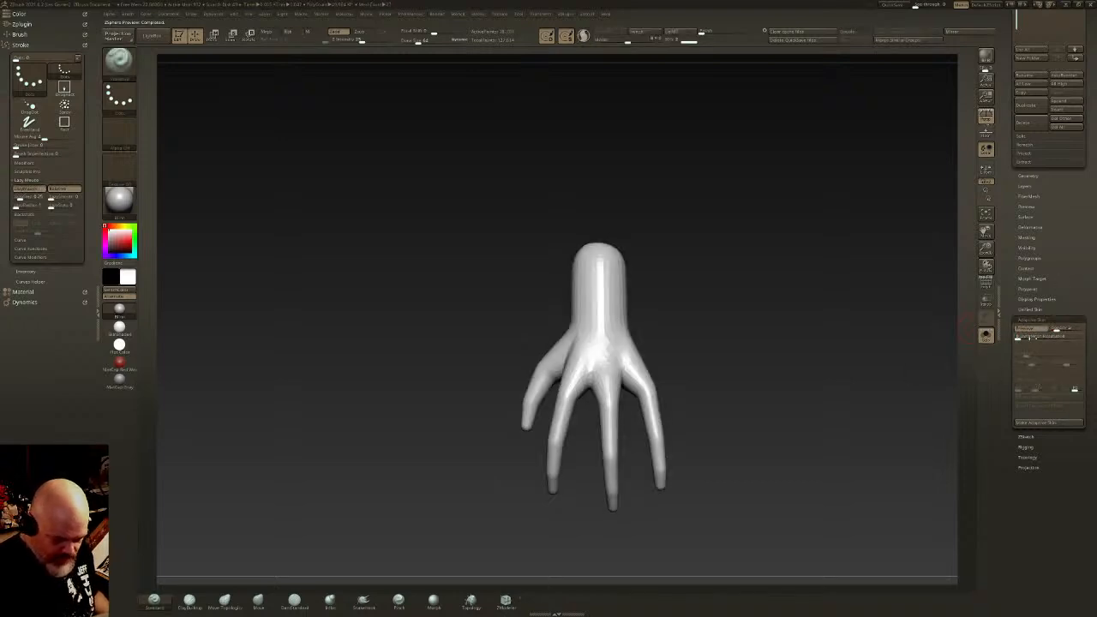
left_click(1041, 422)
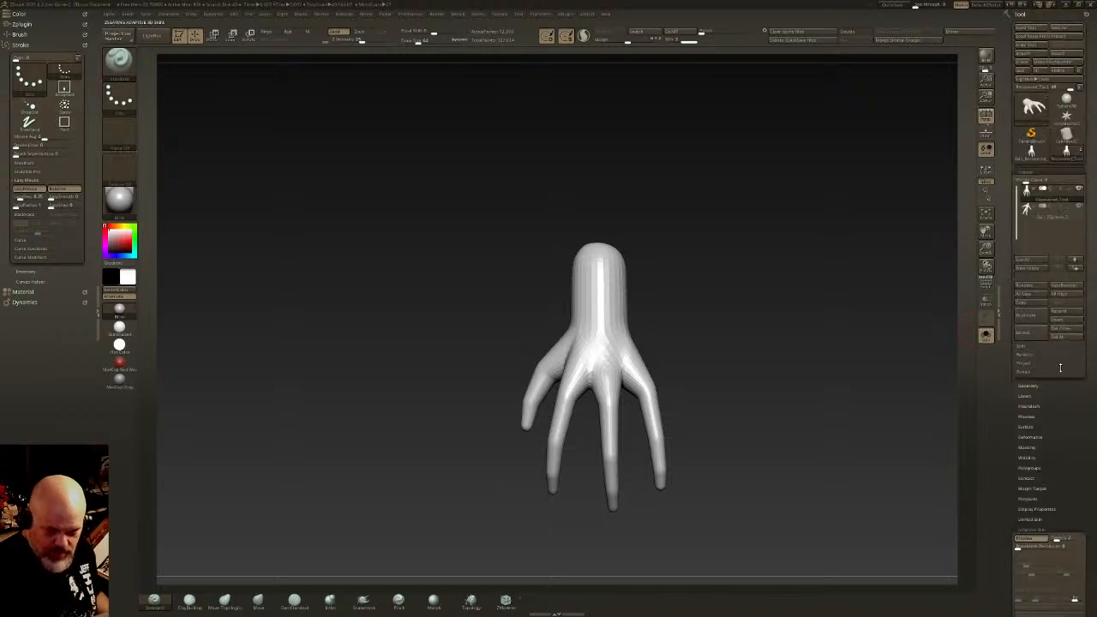
Step: Append the generated hand skin to the character as a subtool and select it
left_click(1060, 313)
left_click(919, 328)
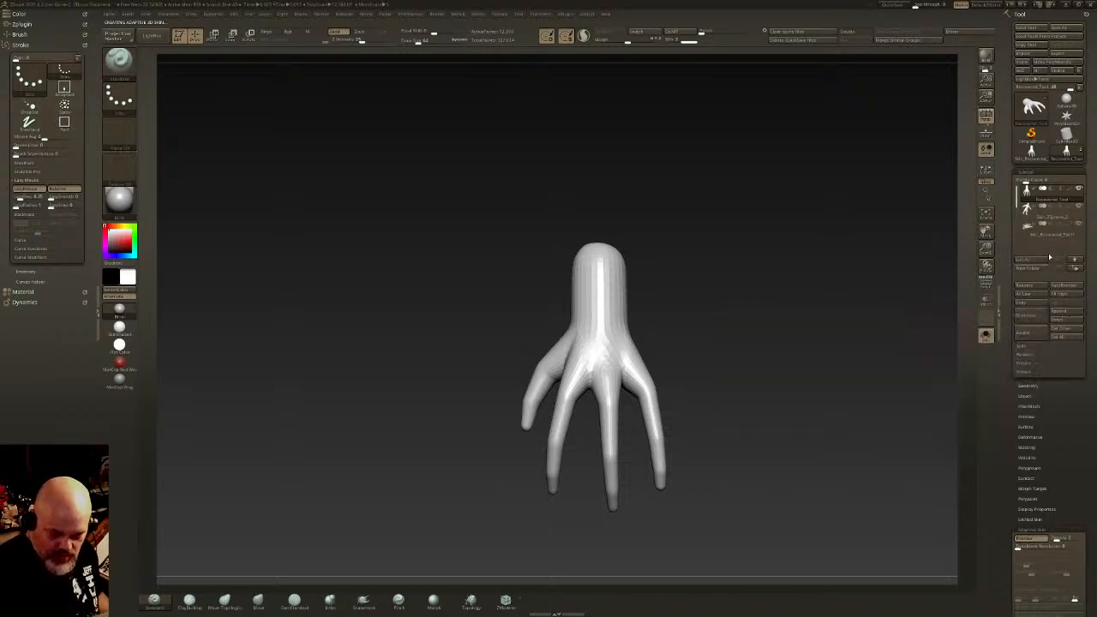
left_click(1059, 231)
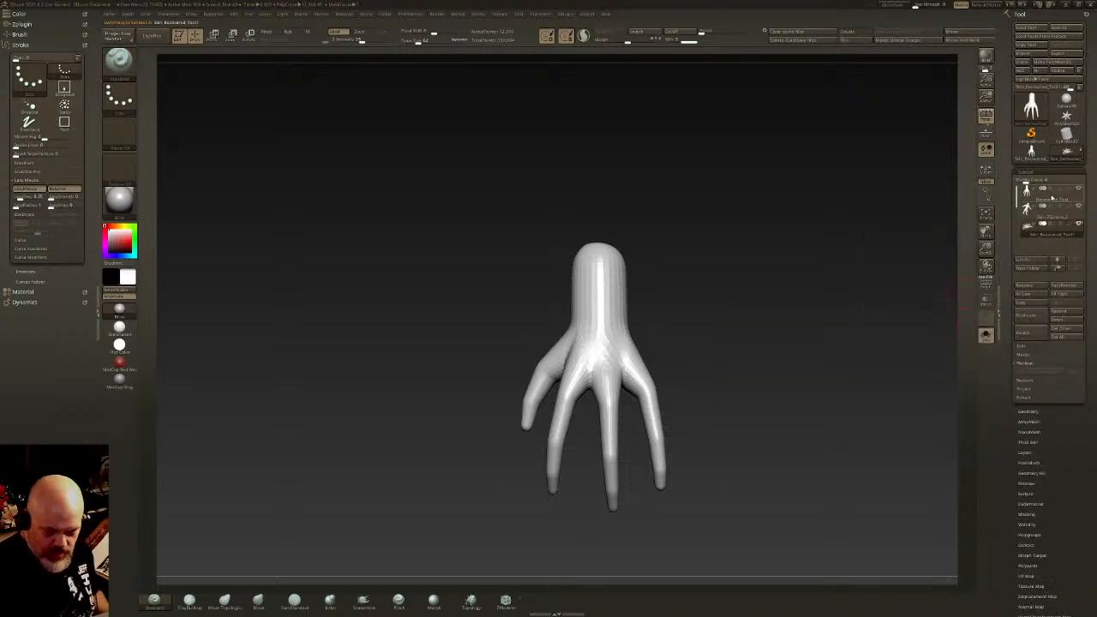
Step: Delete the original ZSphere hand subtool and select the skinned hand mesh
left_click(1052, 197)
left_click(1029, 333)
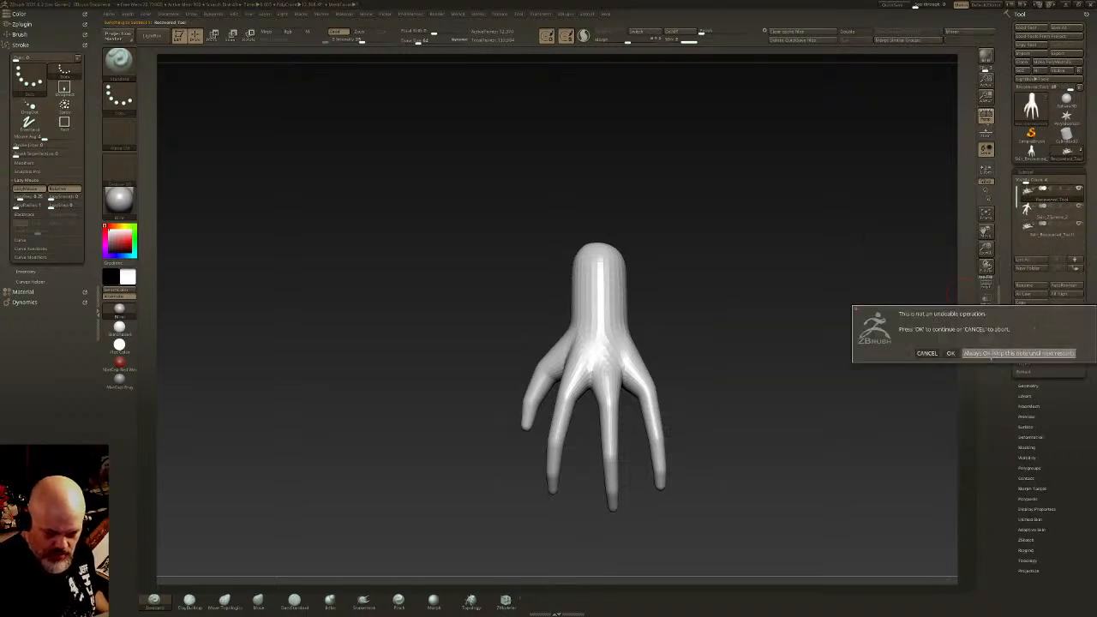
left_click(1021, 353)
left_click_drag(888, 358, 954, 247, "shift")
left_click(1051, 210)
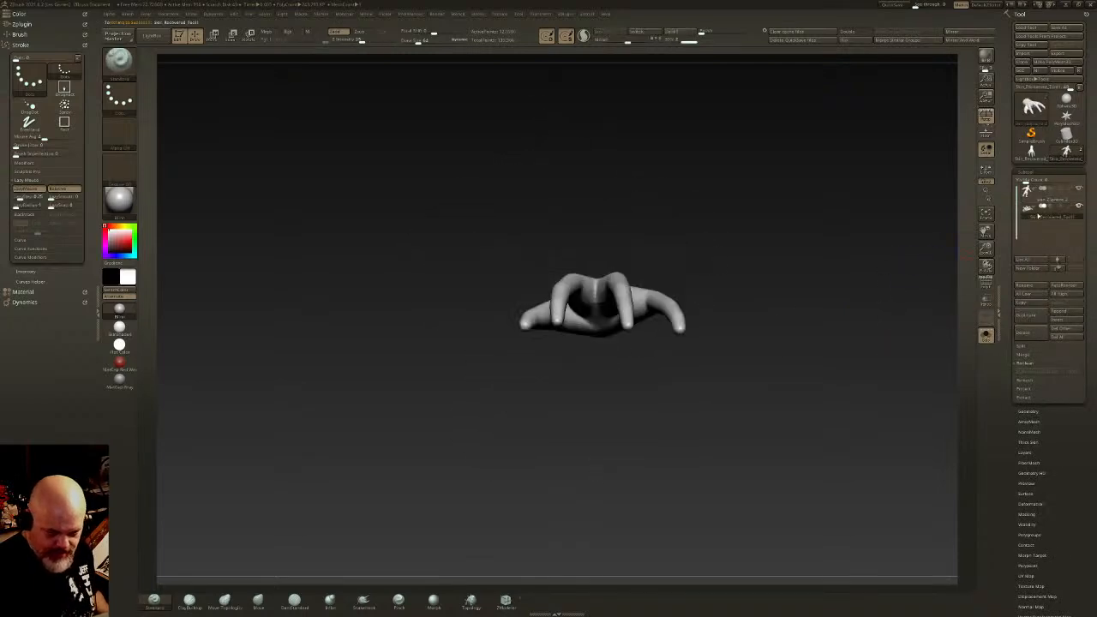
Step: Frame the isolated skinned hand in view and open its Geometry settings
left_click_drag(756, 340, 631, 368)
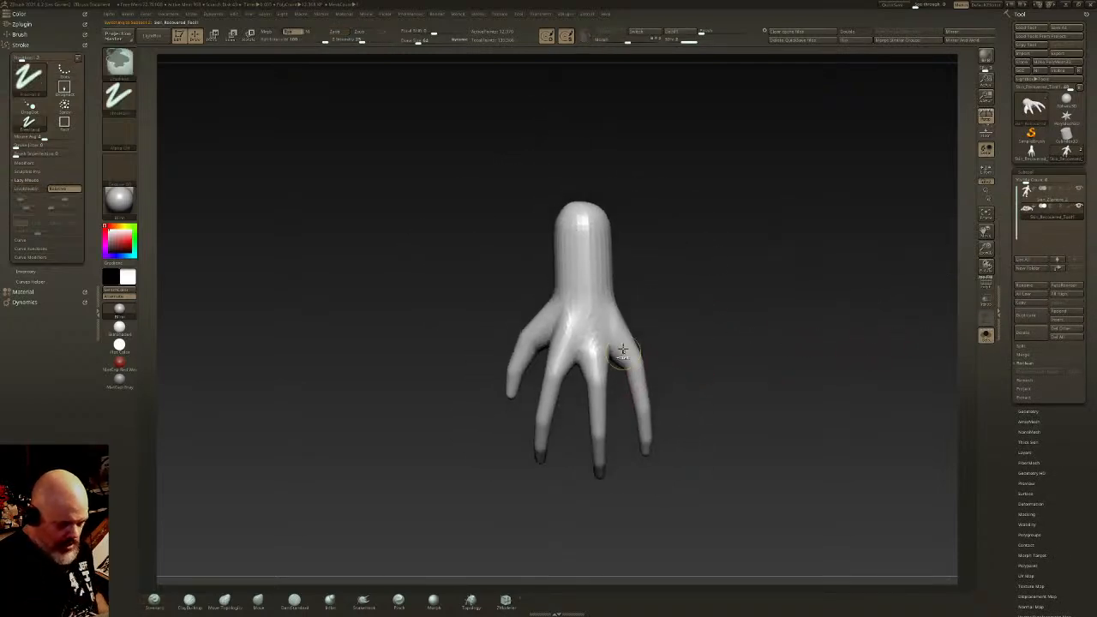
key("f")
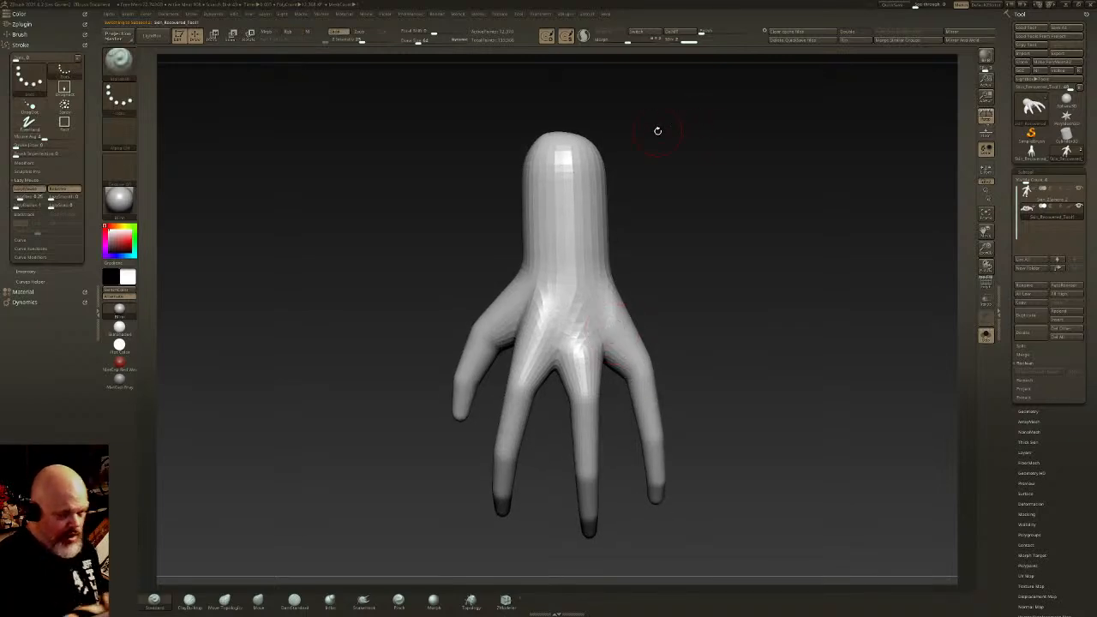
right_click_drag(565, 239, 566, 224)
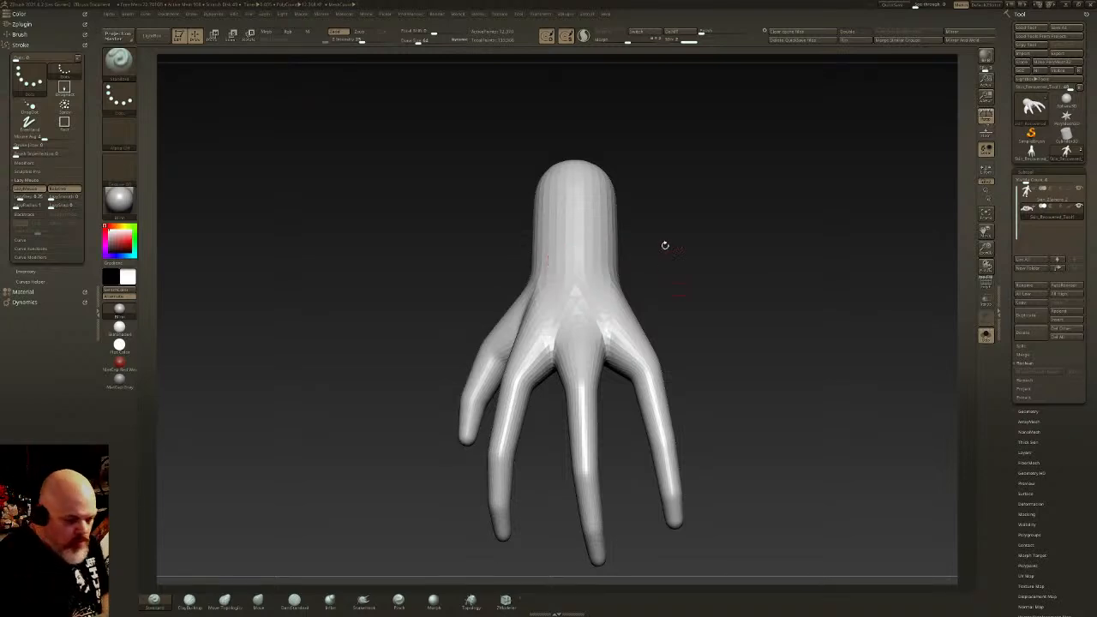
left_click_drag(1077, 363, 1076, 267)
left_click_drag(1063, 388, 1050, 328)
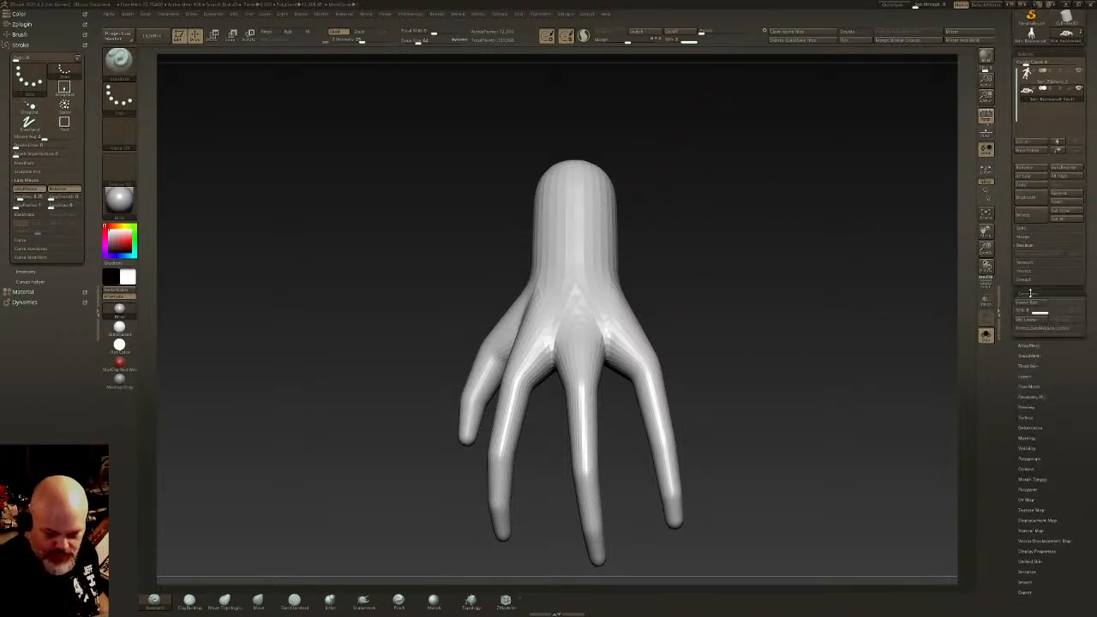
left_click(1028, 293)
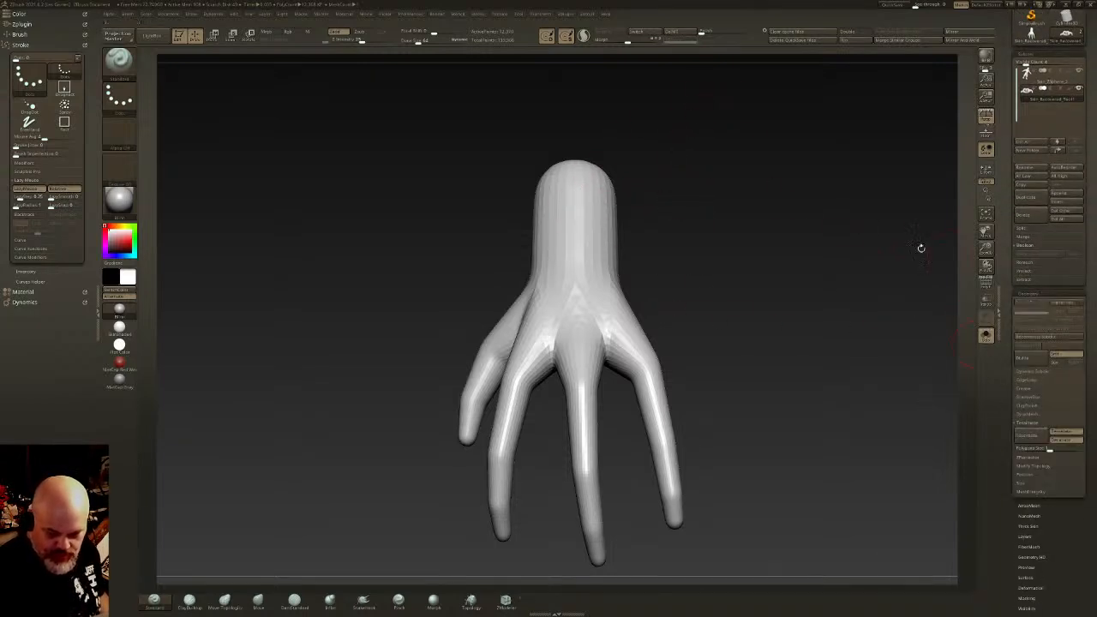
Step: Smooth the wrist, palm and fingers of the hand from several sides with an adjusted brush size
mouse_move(581, 259)
right_mouse_down()
mouse_move(577, 300)
mouse_move(574, 288)
right_mouse_up()
left_click_drag(570, 303, 552, 288, "shift")
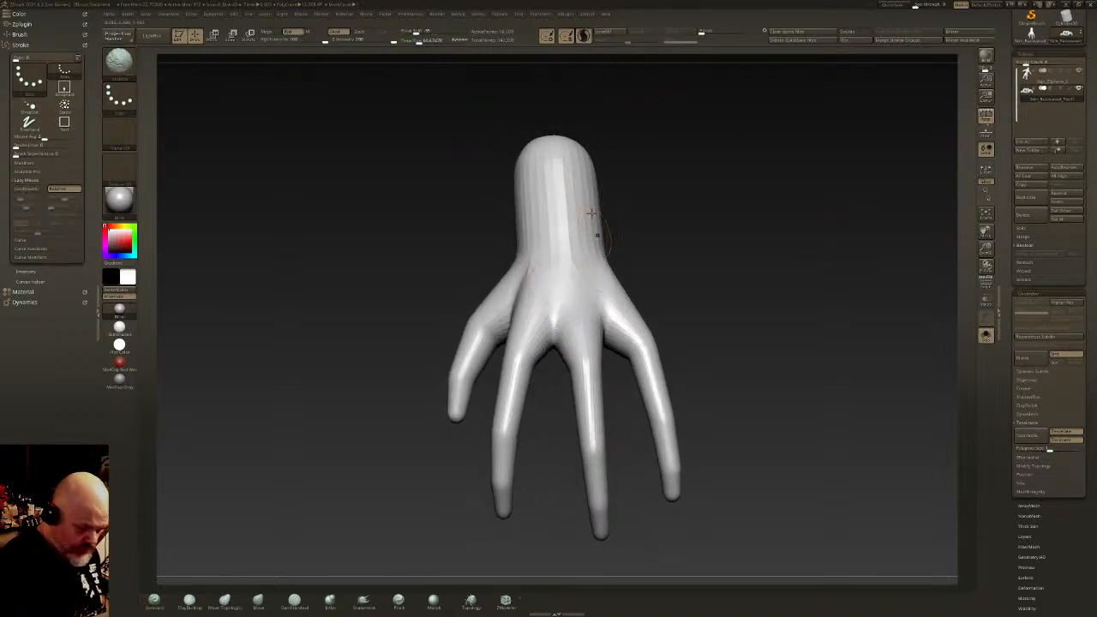
left_click(420, 41)
left_click_drag(611, 281, 670, 471, "shift")
right_click_drag(497, 332, 427, 301)
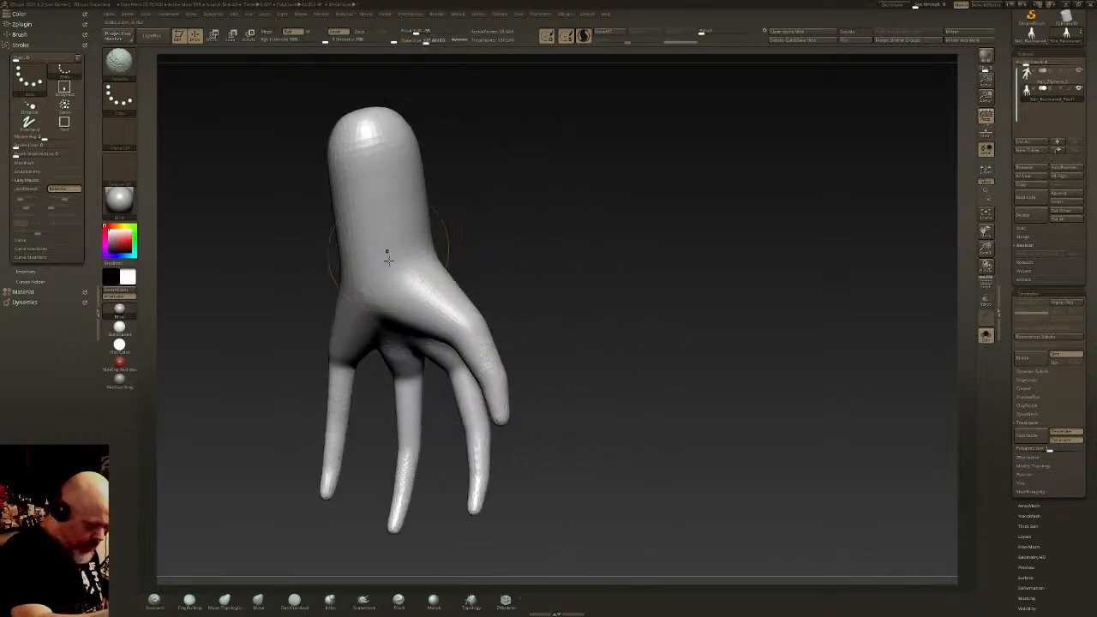
right_click_drag(386, 232, 344, 237)
right_click_drag(344, 374, 463, 266, "alt")
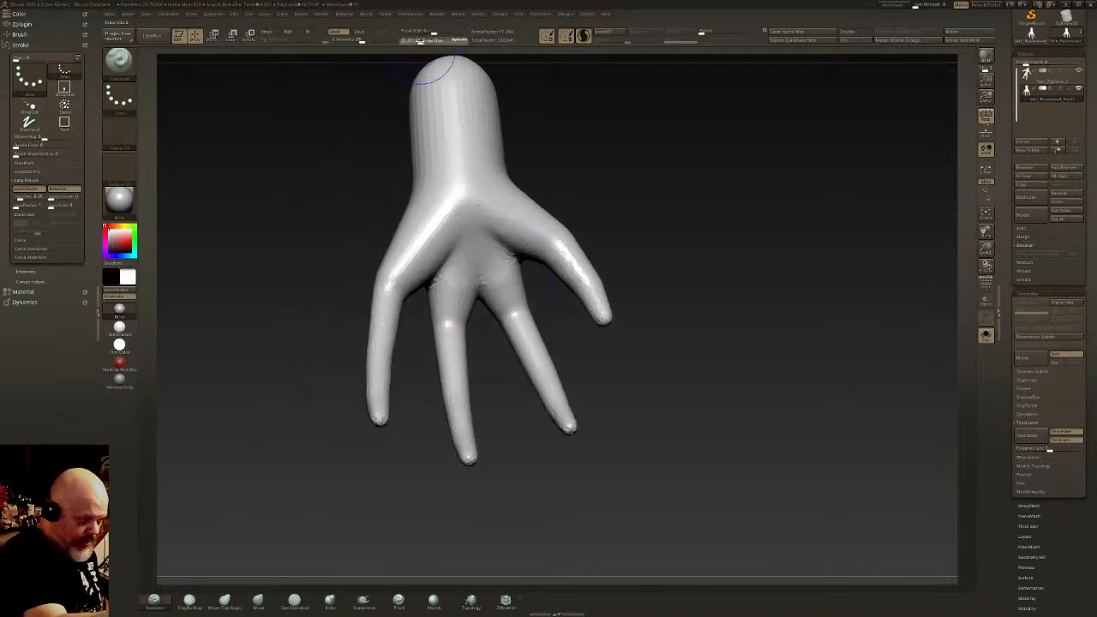
right_click_drag(403, 163, 493, 198)
mouse_move(484, 237)
left_mouse_down()
mouse_move(467, 245)
mouse_move(501, 248)
mouse_move(521, 281)
left_mouse_up()
Step: Build up and smooth the heel of the palm with the ClayBuildup brush
left_click(188, 600)
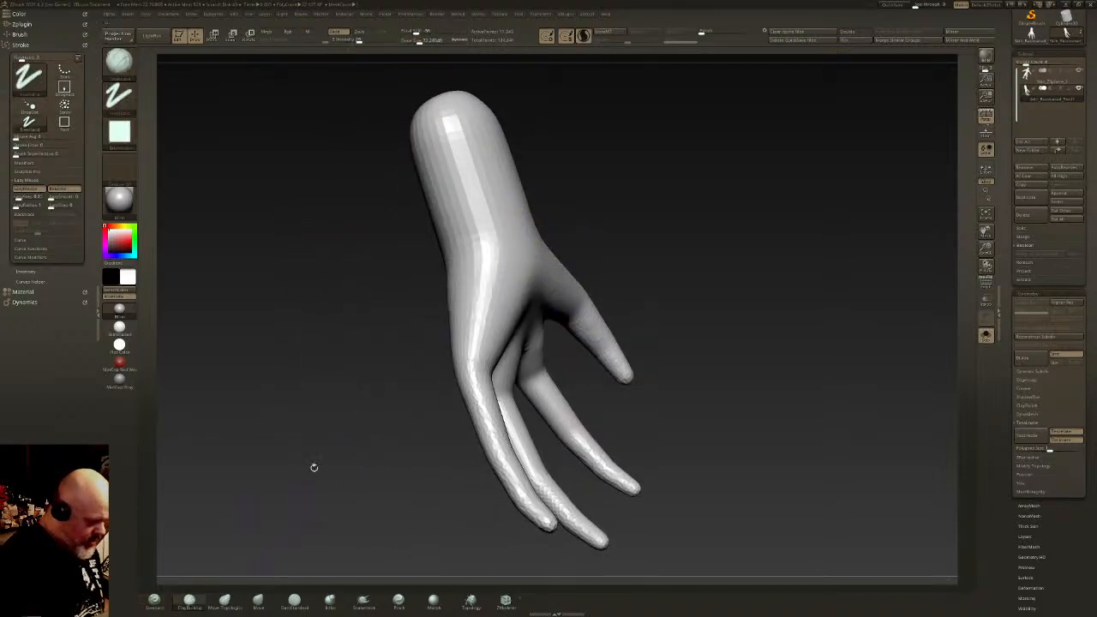
mouse_move(500, 238)
left_mouse_down()
mouse_move(463, 272)
mouse_move(472, 326)
mouse_move(506, 310)
left_mouse_up()
left_click_drag(492, 260, 521, 253, "shift")
right_click_drag(521, 254, 533, 250)
mouse_move(524, 260)
left_mouse_down()
mouse_move(529, 281)
mouse_move(525, 257)
left_mouse_up()
mouse_move(525, 257)
right_mouse_down()
mouse_move(498, 245)
mouse_move(518, 268)
mouse_move(583, 255)
right_mouse_up()
mouse_move(567, 296)
left_mouse_down()
mouse_move(605, 293)
mouse_move(566, 282)
left_mouse_up()
right_click_drag(565, 281, 584, 264)
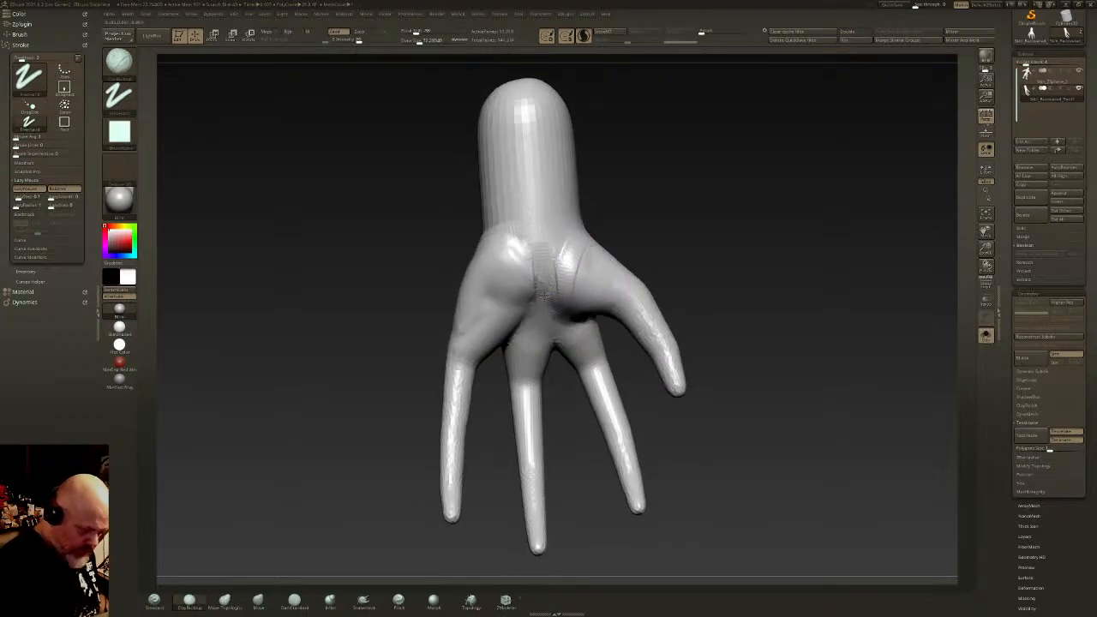
Step: Add and smooth clay around the thumb base, the center of the palm and below the fingers
mouse_move(516, 241)
left_mouse_down()
mouse_move(536, 311)
mouse_move(540, 247)
mouse_move(536, 291)
left_mouse_up()
right_click_drag(536, 257, 553, 279)
mouse_move(554, 257)
left_mouse_down()
mouse_move(566, 311)
mouse_move(582, 257)
left_mouse_up()
mouse_move(573, 262)
left_mouse_down("shift")
mouse_move(557, 292)
mouse_move(552, 272)
left_mouse_up("shift")
mouse_move(552, 272)
right_mouse_down()
mouse_move(561, 300)
mouse_move(533, 311)
right_mouse_up()
left_click_drag(529, 312, 500, 330)
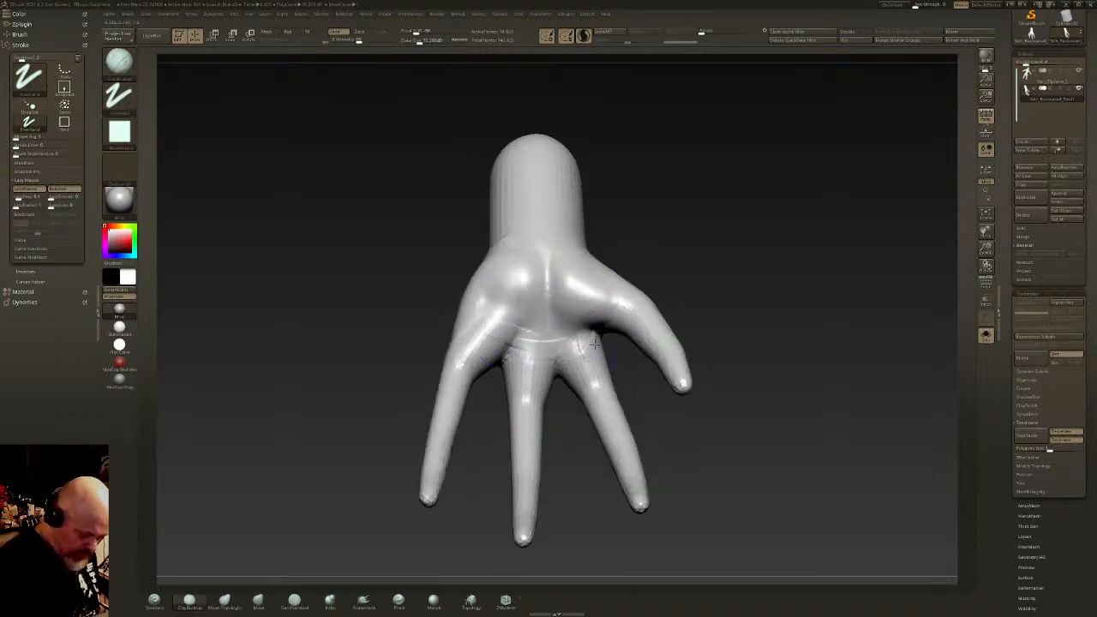
Step: Build up the pads below the fingers and fill the web between the thumb and first finger
mouse_move(541, 348)
left_mouse_down()
mouse_move(480, 353)
mouse_move(476, 322)
mouse_move(576, 348)
left_mouse_up()
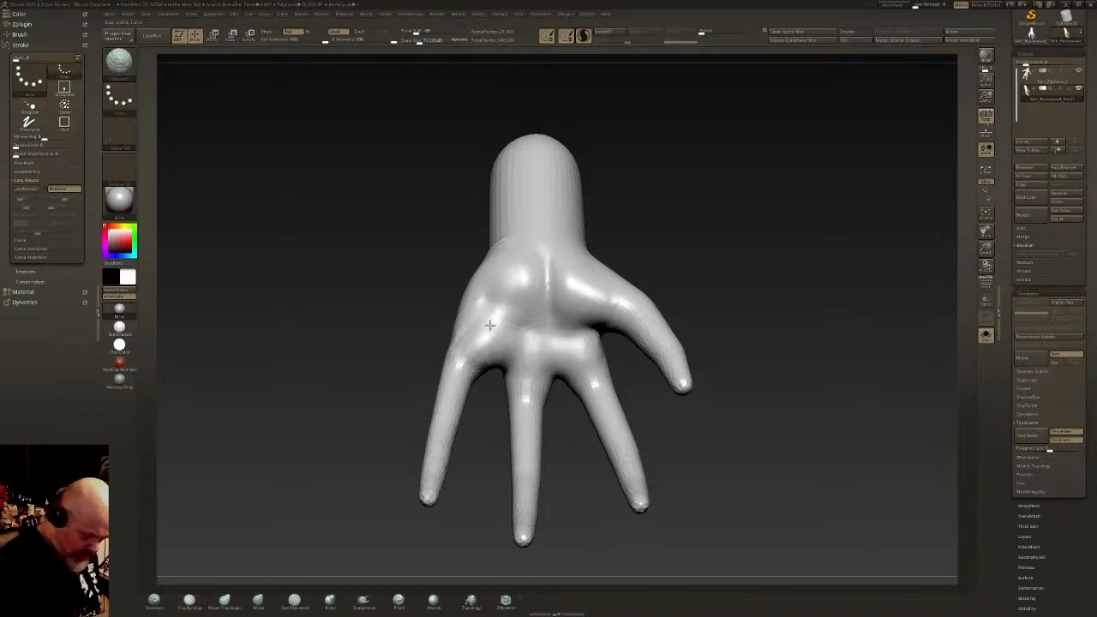
right_click_drag(514, 335, 566, 294)
mouse_move(517, 270)
left_mouse_down()
mouse_move(522, 311)
mouse_move(497, 319)
left_mouse_up()
mouse_move(592, 248)
right_mouse_down("ctrl")
mouse_move(593, 306)
mouse_move(609, 299)
mouse_move(617, 357)
mouse_move(596, 322)
mouse_move(584, 346)
mouse_move(544, 261)
right_mouse_up("ctrl")
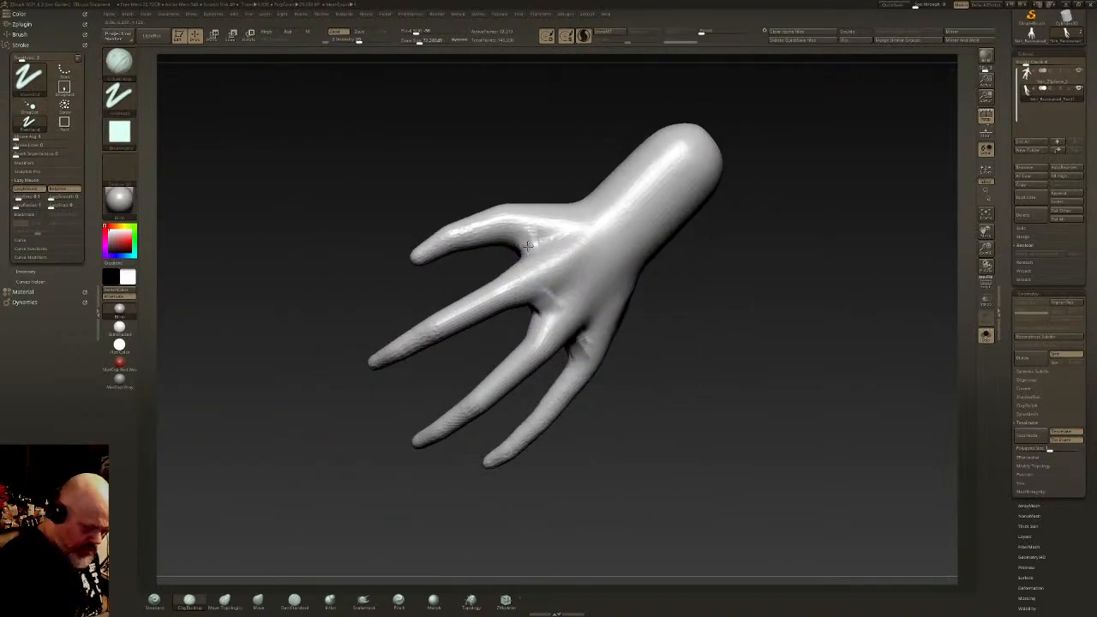
left_click_drag(526, 241, 590, 232)
mouse_move(594, 334)
right_mouse_down()
mouse_move(684, 425)
mouse_move(655, 308)
mouse_move(584, 196)
right_mouse_up()
Step: Mask the fingers and thumb with the MaskLasso brush, then invert and soften the mask to protect the palm
left_click(125, 63, "ctrl")
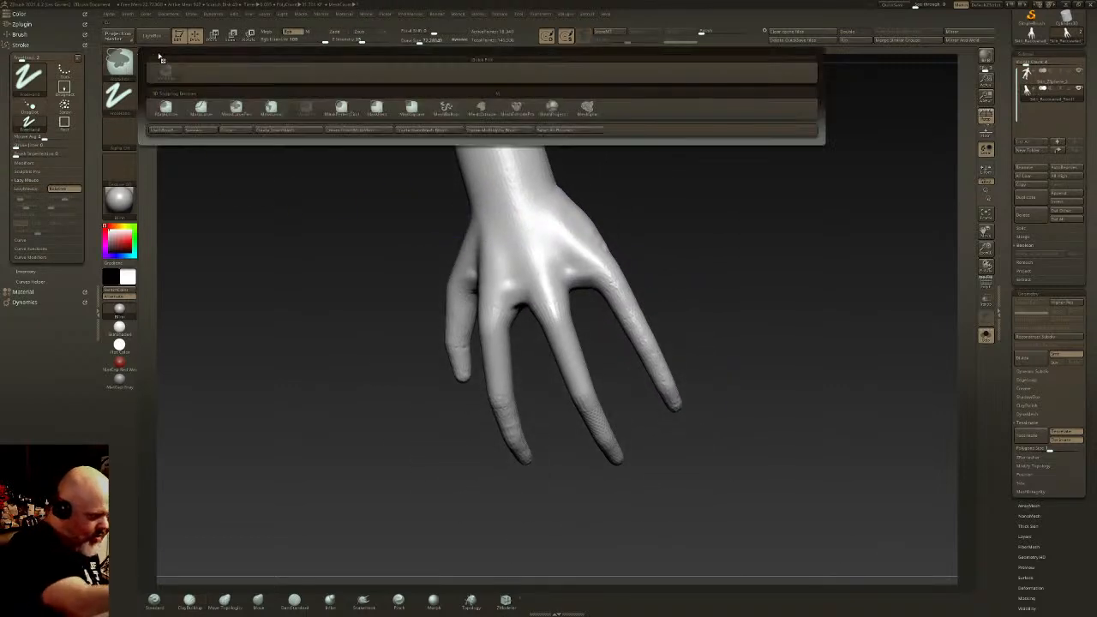
left_click(270, 108)
mouse_move(526, 255)
right_mouse_down()
mouse_move(592, 249)
mouse_move(617, 234)
right_mouse_up()
mouse_move(559, 297)
left_mouse_down("ctrl")
mouse_move(465, 399)
mouse_move(796, 452)
mouse_move(791, 250)
left_mouse_up("ctrl")
mouse_move(463, 293)
left_mouse_down("ctrl")
mouse_move(294, 247)
mouse_move(300, 403)
left_mouse_up("ctrl")
left_click(642, 262, "ctrl")
left_click(516, 232, "ctrl")
Step: Inflate the unmasked fingers and thumb with the transform gizmo, then return to Draw mode and clear the mask
key("w")
right_click_drag(718, 313, 724, 251)
left_click(516, 225)
left_click_drag(516, 224, 510, 142, "ctrl")
key("q")
mouse_move(644, 242)
right_mouse_down("shift")
mouse_move(651, 286)
mouse_move(629, 289)
right_mouse_up("shift")
left_click_drag(629, 289, 648, 311, "ctrl")
Step: Convert the thickened hand to DynaMesh
right_click_drag(649, 310, 686, 360, "alt")
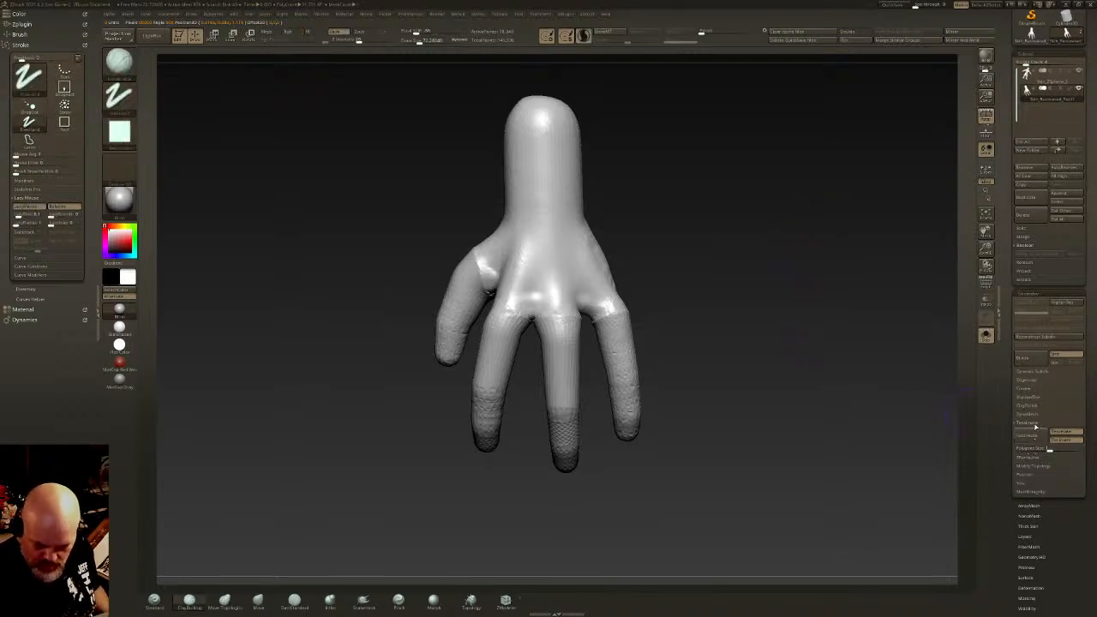
left_click(1028, 414)
left_click(1027, 426)
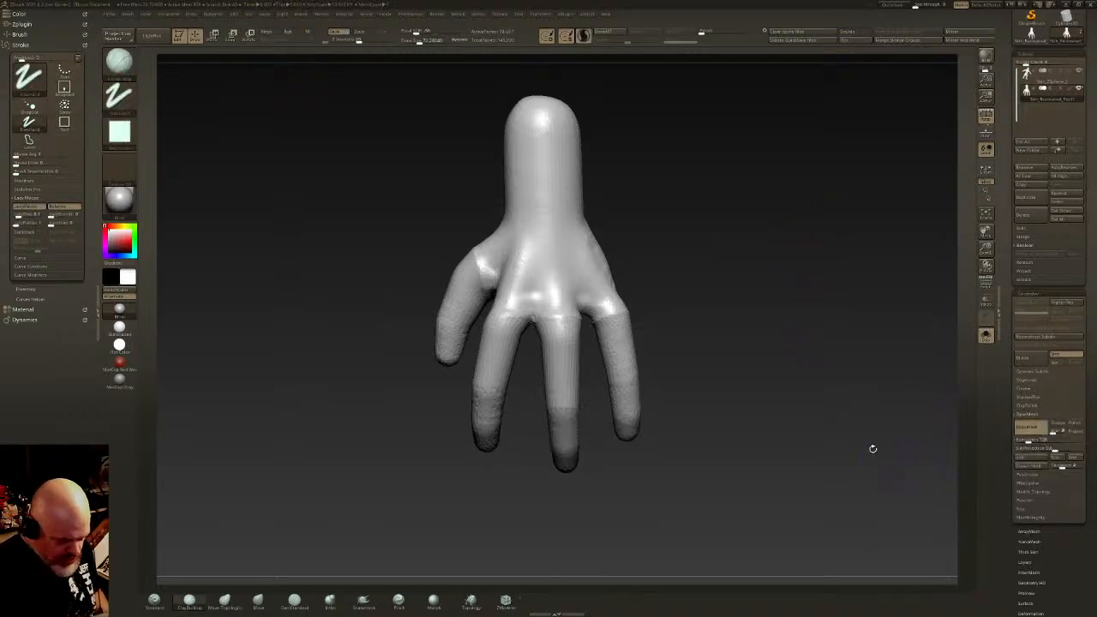
Step: Refresh the hand's DynaMesh and build up the finger knuckles on the back of the hand with ClayBuildup
left_click(720, 31)
left_click_drag(742, 128, 771, 176, "ctrl")
right_click_drag(590, 293, 583, 277)
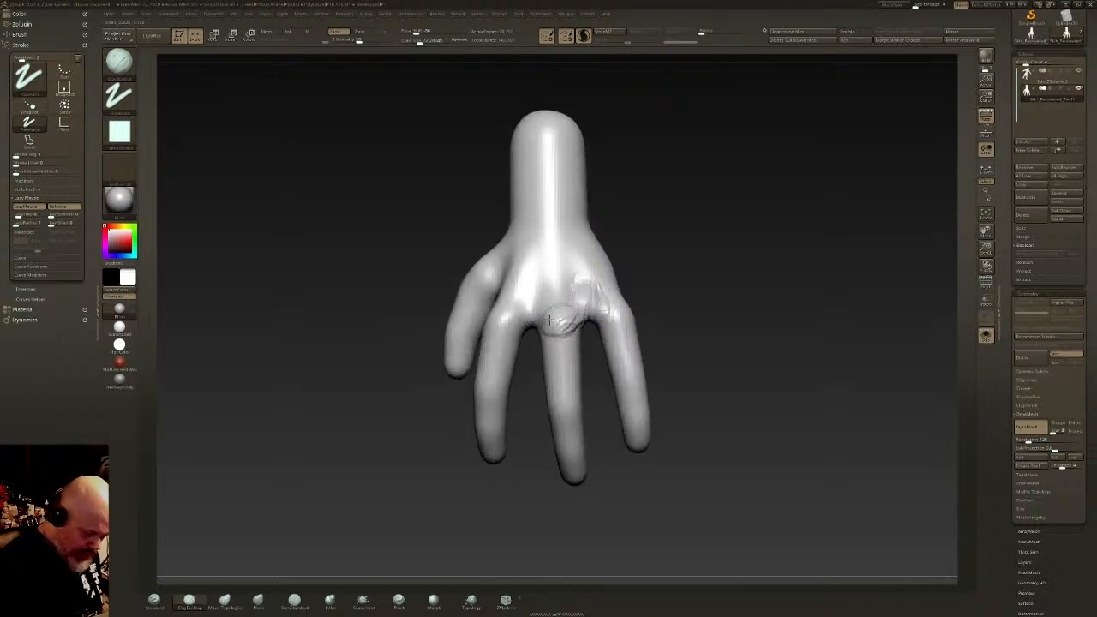
right_click_drag(549, 317, 497, 320)
mouse_move(501, 314)
left_mouse_down()
mouse_move(517, 211)
mouse_move(503, 319)
left_mouse_up()
right_click_drag(524, 301, 509, 297)
Step: Add tendon ridges across the back of the hand and volume at the thumb's base, then smooth the strokes
mouse_move(489, 298)
left_mouse_down()
mouse_move(472, 250)
mouse_move(476, 215)
left_mouse_up()
right_click_drag(476, 215, 518, 210)
mouse_move(488, 204)
left_mouse_down()
mouse_move(448, 209)
mouse_move(459, 232)
left_mouse_up()
right_click_drag(521, 221, 487, 217)
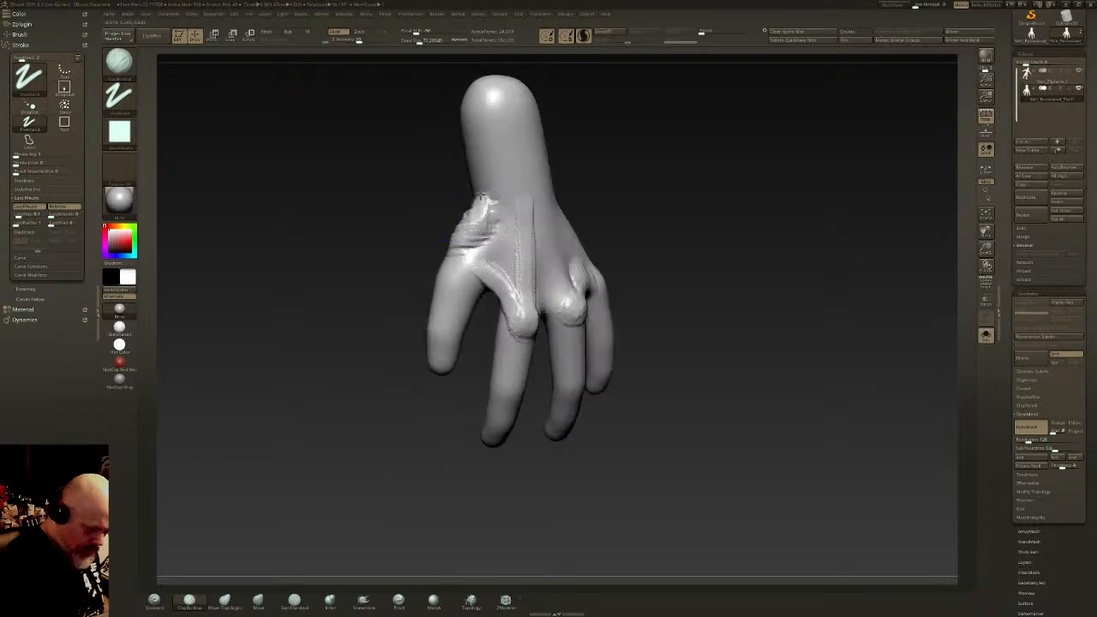
key("shift")
left_click_drag(460, 249, 513, 299, "shift")
Step: Build up the back of the wrist and the little-finger side of the hand, smoothing the transition
right_click_drag(518, 209, 531, 200)
mouse_move(531, 201)
left_mouse_down()
mouse_move(554, 263)
mouse_move(577, 241)
left_mouse_up()
right_click_drag(577, 242, 593, 183)
left_click_drag(612, 192, 626, 279)
key("shift")
mouse_move(592, 188)
right_mouse_down()
mouse_move(619, 217)
mouse_move(607, 213)
right_mouse_up()
left_click_drag(607, 214, 610, 228, "shift")
Step: Add clay strokes along the outer edge of the hand below the wrist and smooth them toward the palm
mouse_move(610, 228)
right_mouse_down()
mouse_move(574, 215)
mouse_move(672, 175)
mouse_move(605, 175)
right_mouse_up()
mouse_move(587, 190)
left_mouse_down()
mouse_move(626, 187)
mouse_move(619, 284)
mouse_move(612, 228)
left_mouse_up()
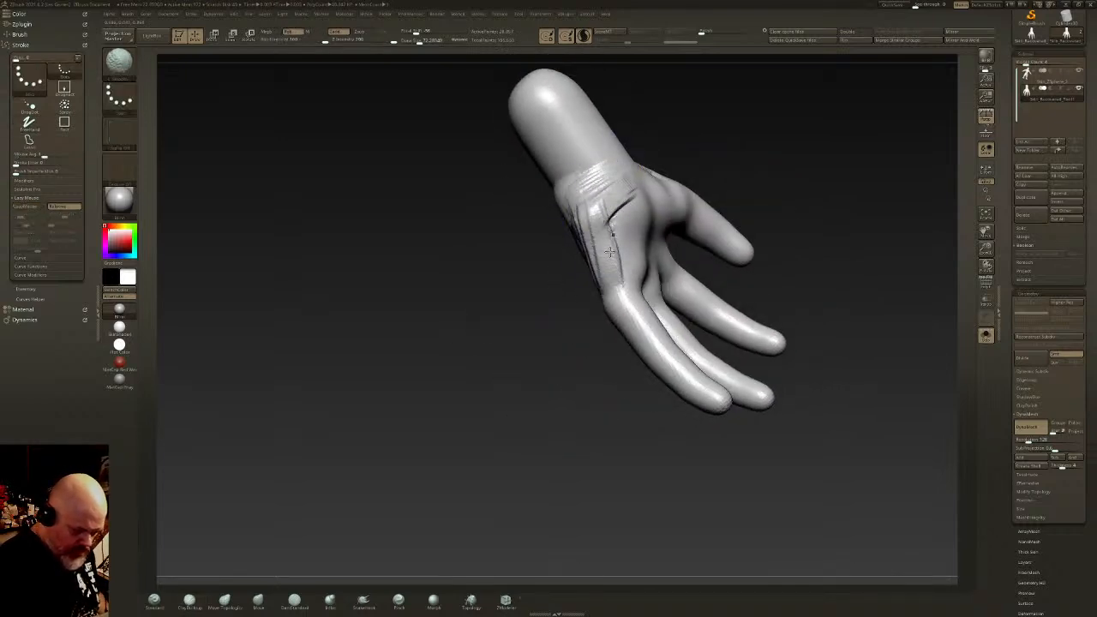
right_click_drag(625, 177, 656, 239)
left_click_drag(607, 242, 622, 228, "shift")
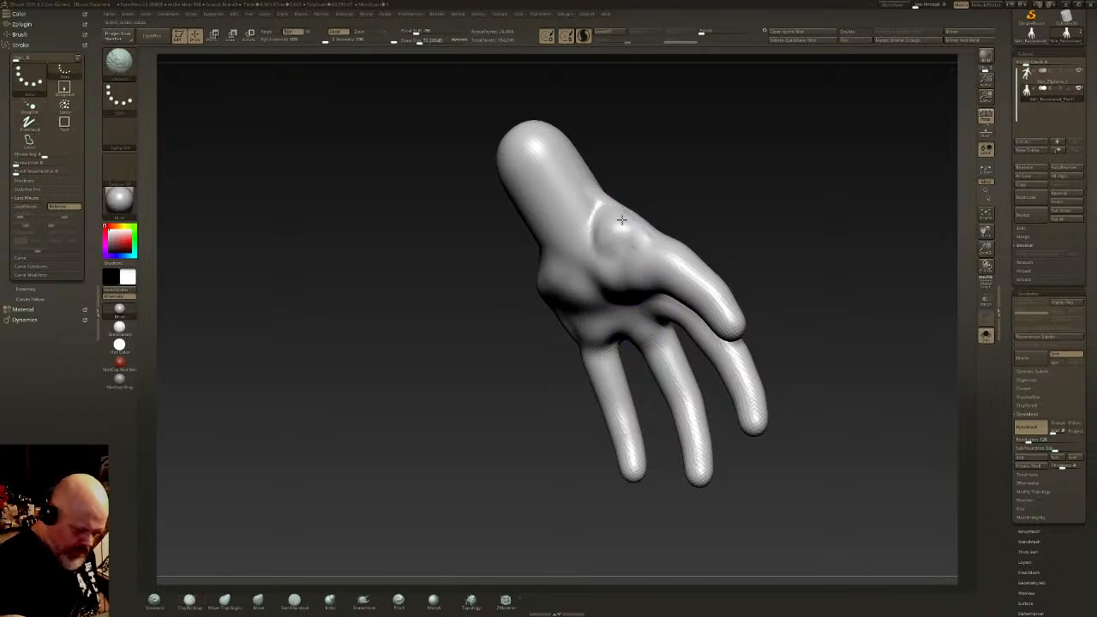
right_click_drag(624, 229, 660, 240)
Step: Build up the heel of the palm and its outer pad at the wrist
mouse_move(548, 248)
left_mouse_down()
mouse_move(524, 247)
mouse_move(497, 273)
mouse_move(517, 270)
left_mouse_up()
left_click_drag(523, 268, 532, 255, "shift")
mouse_move(536, 254)
right_mouse_down()
mouse_move(575, 252)
mouse_move(585, 238)
right_mouse_up()
mouse_move(588, 228)
left_mouse_down()
mouse_move(541, 235)
mouse_move(583, 266)
mouse_move(546, 269)
left_mouse_up()
mouse_move(541, 285)
right_mouse_down()
mouse_move(584, 245)
mouse_move(522, 270)
right_mouse_up()
mouse_move(522, 272)
left_mouse_down()
mouse_move(519, 363)
mouse_move(510, 329)
mouse_move(536, 300)
mouse_move(514, 342)
left_mouse_up()
right_click_drag(519, 324, 581, 293)
Step: Smooth the fingers and the knuckle transitions on the back of the hand, including the thumb's base
mouse_move(471, 257)
right_mouse_down()
mouse_move(514, 283)
mouse_move(575, 362)
mouse_move(548, 316)
right_mouse_up()
left_click_drag(526, 375, 524, 392, "shift")
mouse_move(591, 379)
right_mouse_down("alt")
mouse_move(594, 278)
mouse_move(572, 368)
right_mouse_up("alt")
left_click_drag(572, 367, 515, 374, "shift")
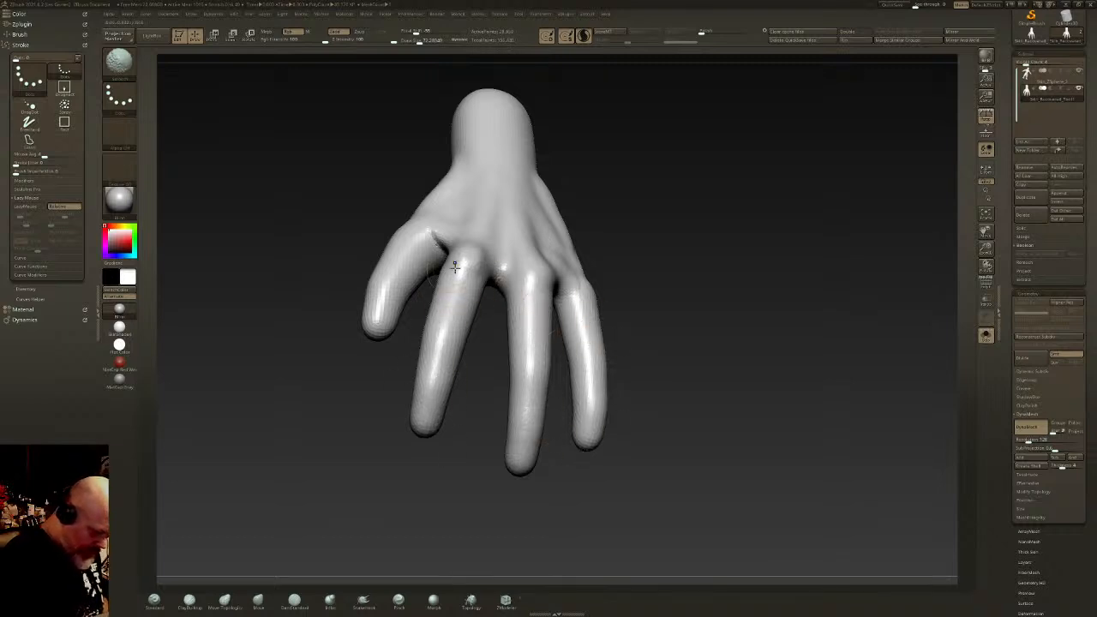
right_click_drag(454, 267, 477, 363)
left_click_drag(373, 233, 396, 257, "shift")
Step: Fill the webbing between the finger bases and smooth it into the palm
mouse_move(396, 257)
right_mouse_down()
mouse_move(590, 226)
mouse_move(646, 333)
mouse_move(605, 225)
right_mouse_up()
left_click_drag(602, 275, 605, 286)
left_click_drag(596, 248, 600, 272, "shift")
mouse_move(600, 272)
right_mouse_down()
mouse_move(667, 276)
mouse_move(444, 211)
right_mouse_up()
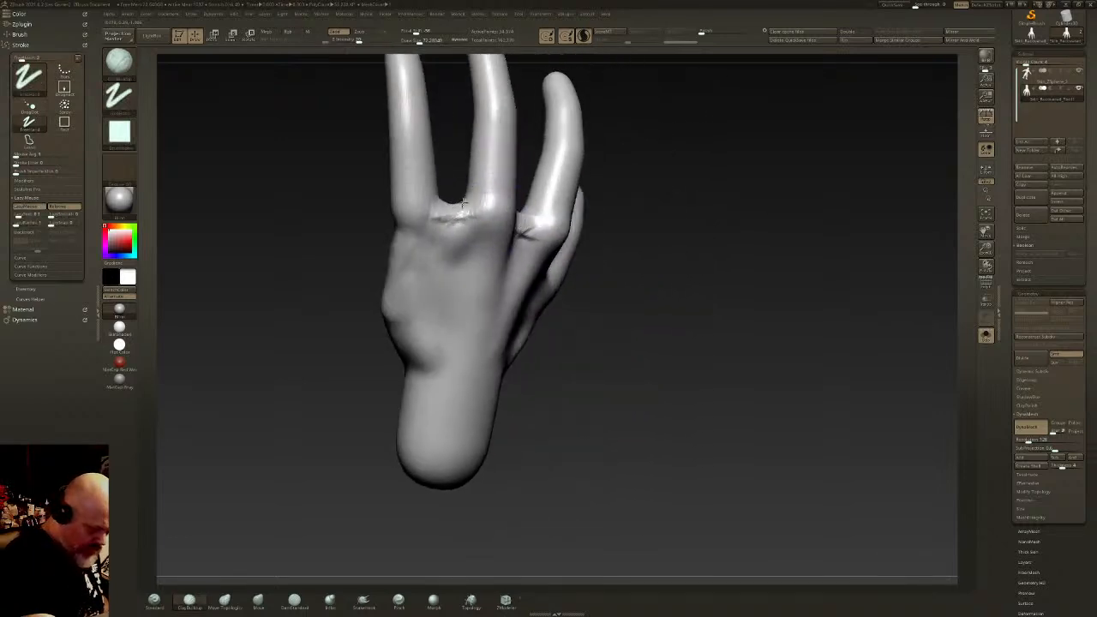
left_click_drag(460, 206, 439, 204, "shift")
right_click_drag(523, 234, 407, 221)
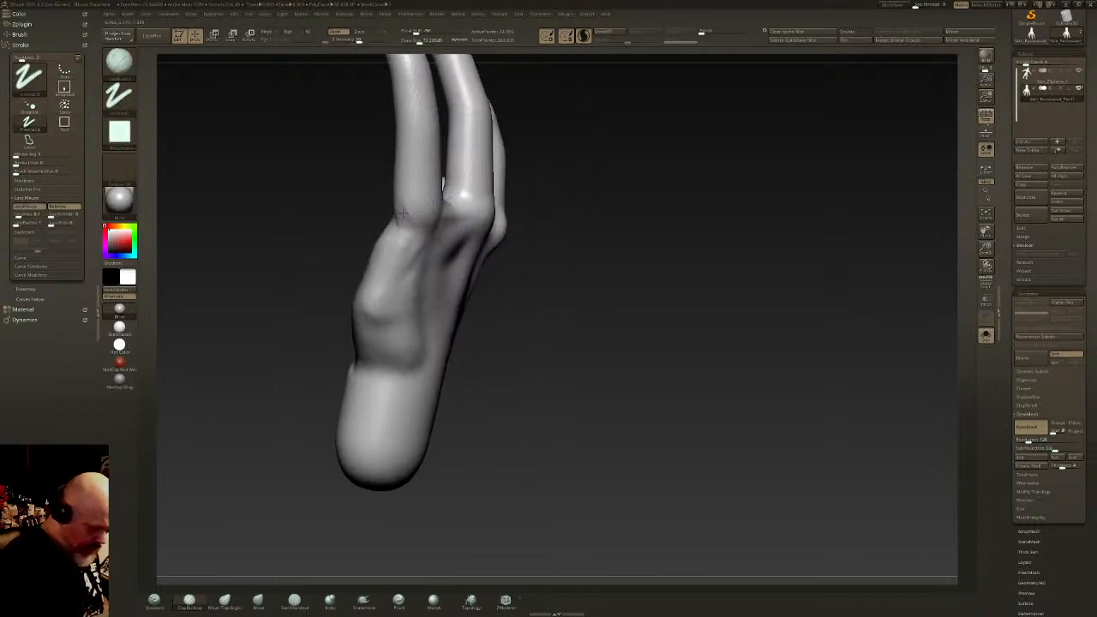
Step: Bulk up the fleshy outer side of the hand from the last finger to the wrist and smooth it
left_click_drag(394, 237, 375, 328)
left_click_drag(396, 257, 367, 365)
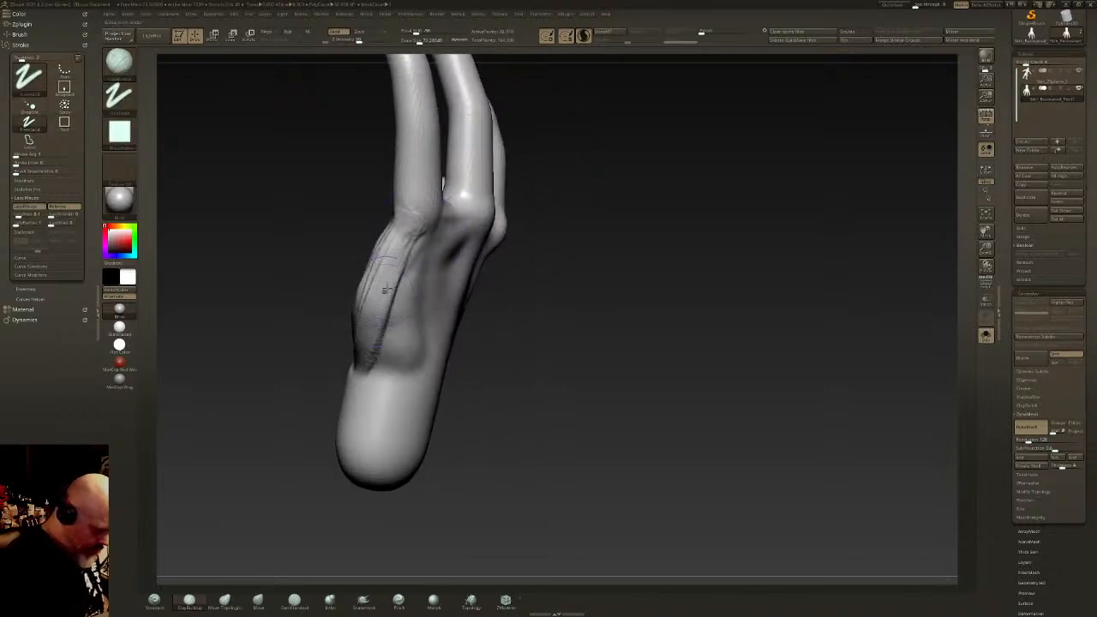
left_click_drag(373, 296, 394, 282, "shift")
mouse_move(414, 246)
left_mouse_down()
mouse_move(389, 357)
mouse_move(387, 287)
mouse_move(406, 327)
left_mouse_up()
mouse_move(506, 367)
right_mouse_down()
mouse_move(455, 357)
mouse_move(427, 333)
right_mouse_up()
left_click_drag(409, 336, 396, 362, "shift")
Step: Add volume at the wrist end of the hand's outer side, then smooth it and the palm
mouse_move(401, 344)
right_mouse_down()
mouse_move(372, 286)
mouse_move(380, 296)
right_mouse_up()
mouse_move(334, 367)
left_mouse_down()
mouse_move(375, 382)
mouse_move(365, 350)
mouse_move(402, 322)
mouse_move(407, 287)
left_mouse_up()
left_click_drag(374, 324, 352, 370, "shift")
right_click_drag(350, 369, 497, 286)
left_click_drag(455, 275, 498, 248, "shift")
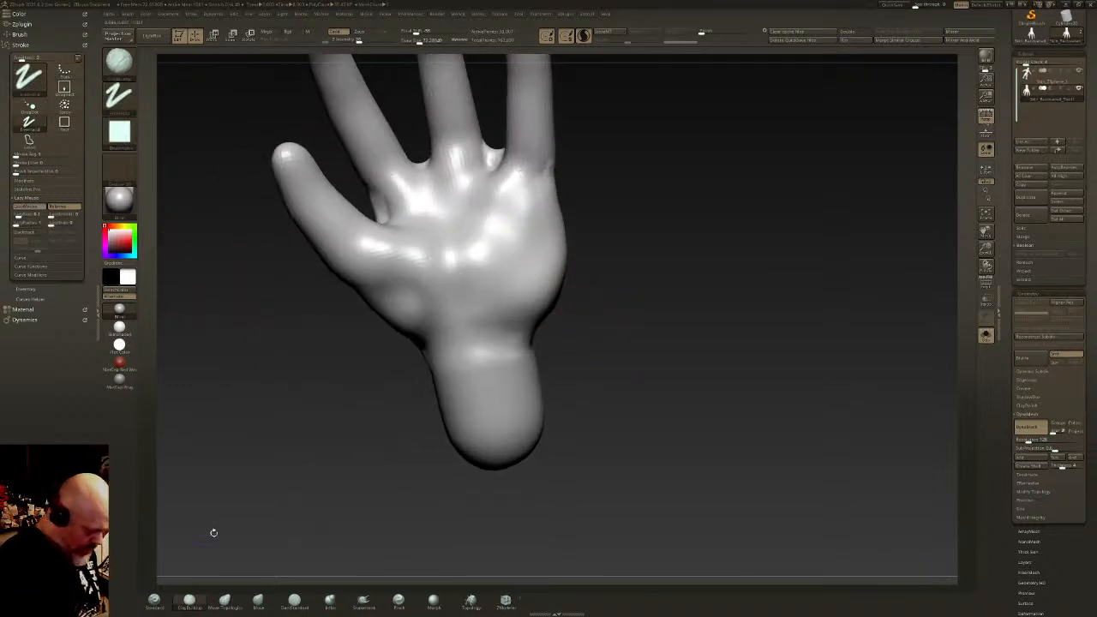
Step: Carve creases below the fingers and down the middle of the palm around the thumb pad with DamStandard
left_click(296, 599)
mouse_move(488, 341)
right_mouse_down("alt")
mouse_move(514, 418)
mouse_move(509, 340)
right_mouse_up("alt")
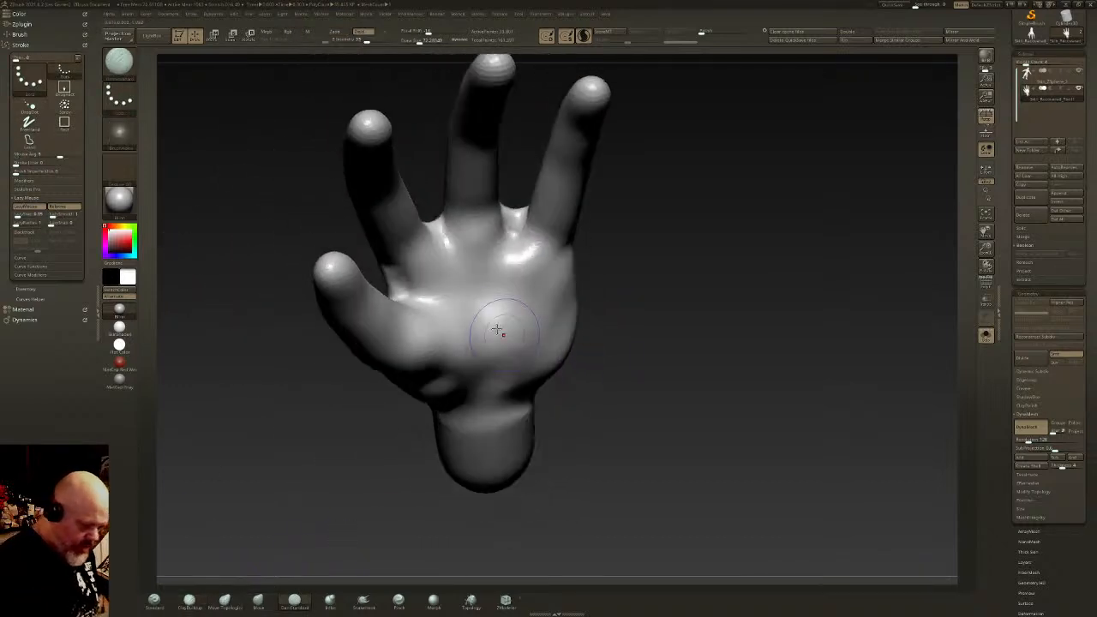
right_click_drag(425, 280, 392, 261)
left_click_drag(441, 228, 581, 226)
mouse_move(394, 302)
left_mouse_down()
mouse_move(485, 278)
mouse_move(587, 275)
mouse_move(430, 301)
left_mouse_up()
mouse_move(441, 296)
left_mouse_down()
mouse_move(485, 315)
mouse_move(505, 376)
left_mouse_up()
left_click_drag(504, 334, 511, 397)
Step: Deepen the central palm crease, extend it into the wrist, and carve the crease under the thumb pad
left_click_drag(531, 288, 507, 342)
left_click_drag(512, 401, 524, 415)
left_click_drag(490, 301, 522, 499)
left_click_drag(504, 415, 465, 428)
right_click_drag(446, 454, 505, 416)
left_click_drag(499, 415, 436, 440)
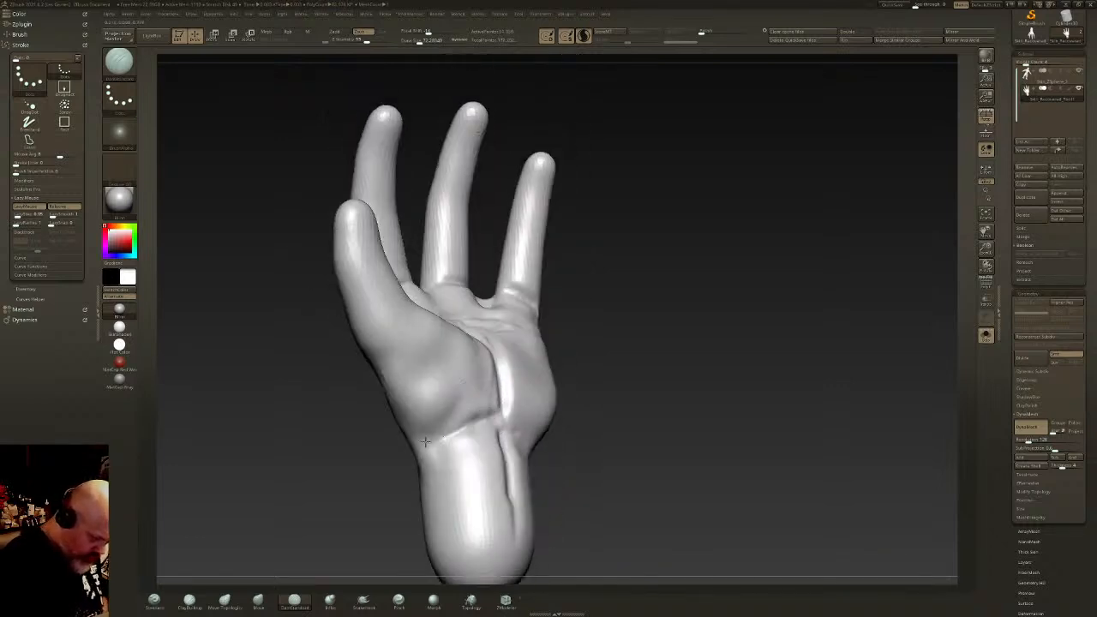
Step: Build up and smooth the thumb's base and the web toward the first finger with ClayBuildup
right_click_drag(426, 444, 402, 435)
right_click_drag(363, 391, 552, 309)
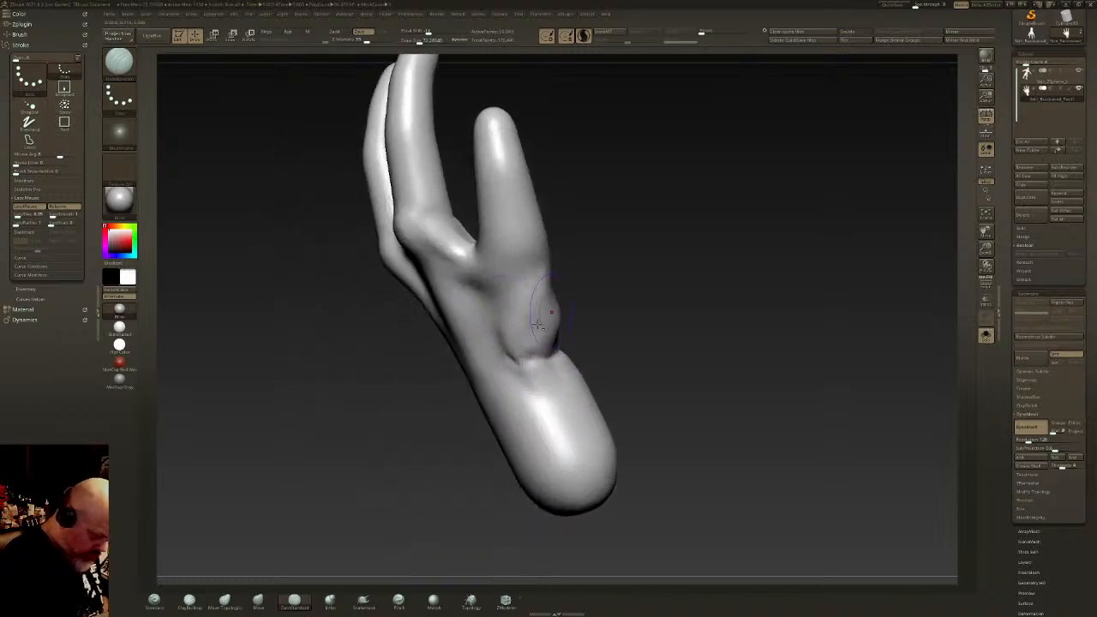
left_click(183, 610)
right_click_drag(445, 329, 528, 300)
mouse_move(449, 301)
left_mouse_down()
mouse_move(482, 262)
mouse_move(482, 306)
mouse_move(511, 364)
mouse_move(499, 281)
left_mouse_up()
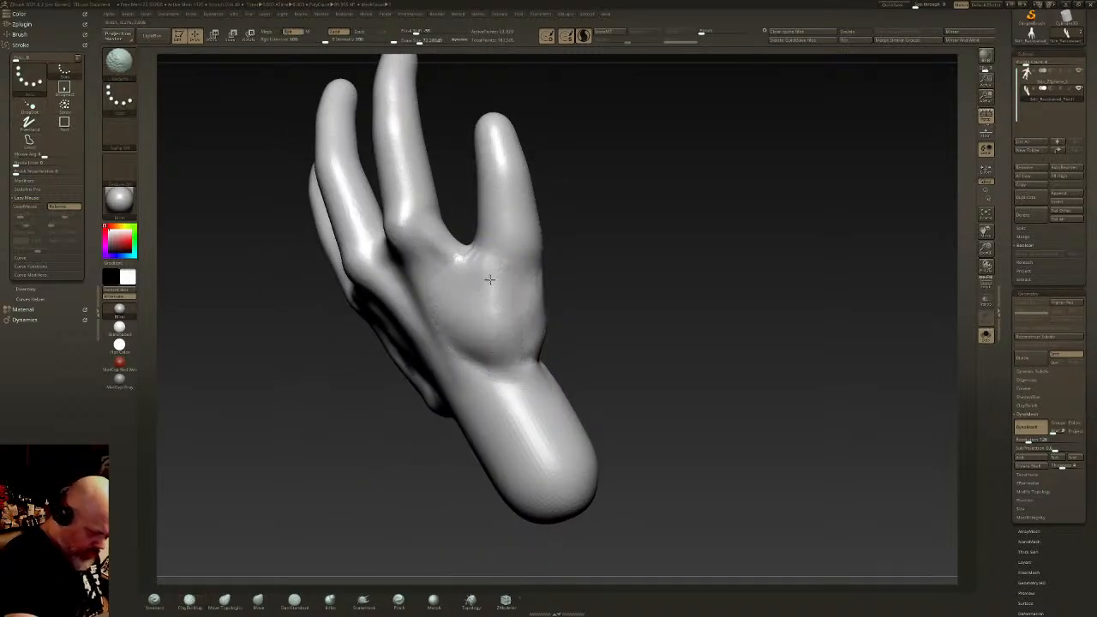
mouse_move(437, 258)
left_mouse_down()
mouse_move(499, 306)
mouse_move(466, 302)
left_mouse_up()
Step: Add clay volume to the palm side of the hand and shape the pads below the fingers
mouse_move(562, 343)
right_mouse_down()
mouse_move(491, 323)
mouse_move(642, 263)
mouse_move(639, 300)
right_mouse_up()
mouse_move(628, 299)
left_mouse_down()
mouse_move(605, 297)
mouse_move(604, 281)
mouse_move(602, 291)
left_mouse_up()
mouse_move(634, 290)
right_mouse_down()
mouse_move(691, 287)
mouse_move(581, 357)
mouse_move(593, 376)
mouse_move(675, 314)
right_mouse_up()
right_click_drag(715, 281, 693, 370)
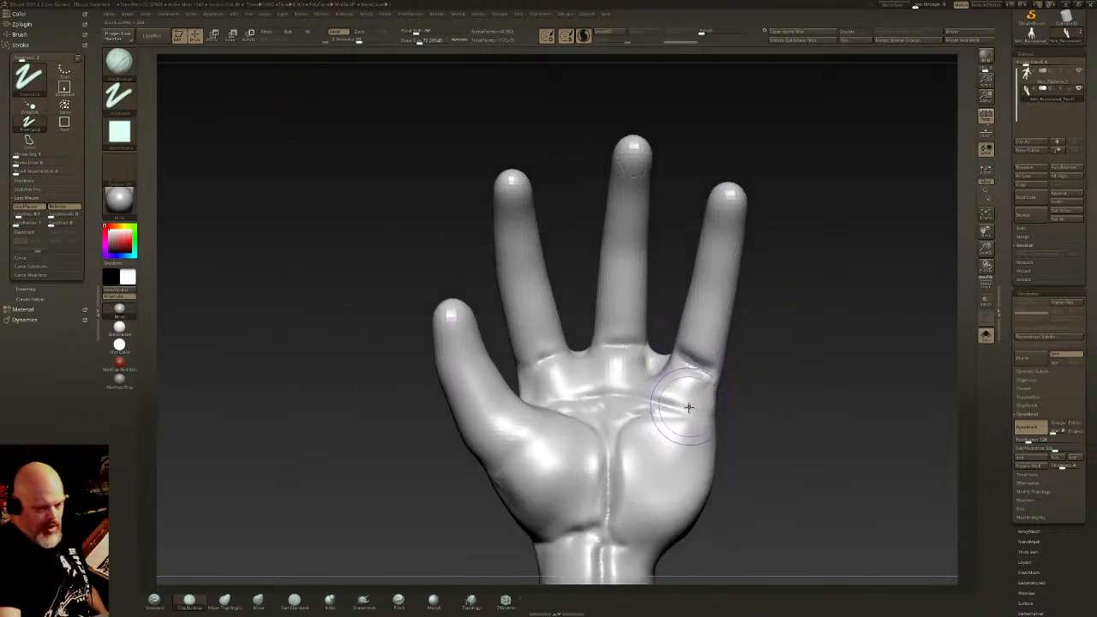
Step: Hide the two outer fingers with the SelectLasso brush, leaving the middle finger and thumb visible
right_click_drag(688, 416, 644, 409, "alt")
left_click(120, 62, "ctrl+shift")
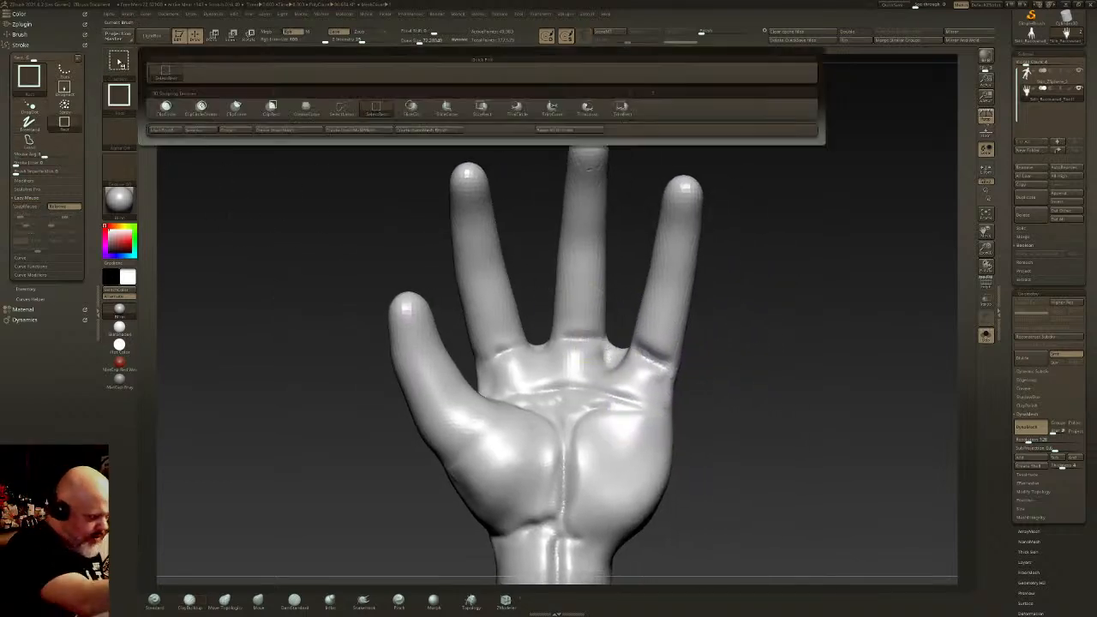
left_click(340, 107)
mouse_move(387, 112)
left_mouse_down("ctrl+shift")
mouse_move(421, 269)
mouse_move(446, 318)
mouse_move(525, 334)
mouse_move(536, 260)
mouse_move(489, 85)
left_mouse_up("ctrl+shift")
mouse_move(703, 120)
left_mouse_down("ctrl+shift")
mouse_move(630, 195)
mouse_move(681, 343)
mouse_move(711, 154)
left_mouse_up("ctrl+shift")
Step: Delete the hidden fingers, close the holes they leave, and smooth the capped finger stumps
mouse_move(820, 392)
left_mouse_down()
mouse_move(794, 381)
mouse_move(836, 417)
left_mouse_up()
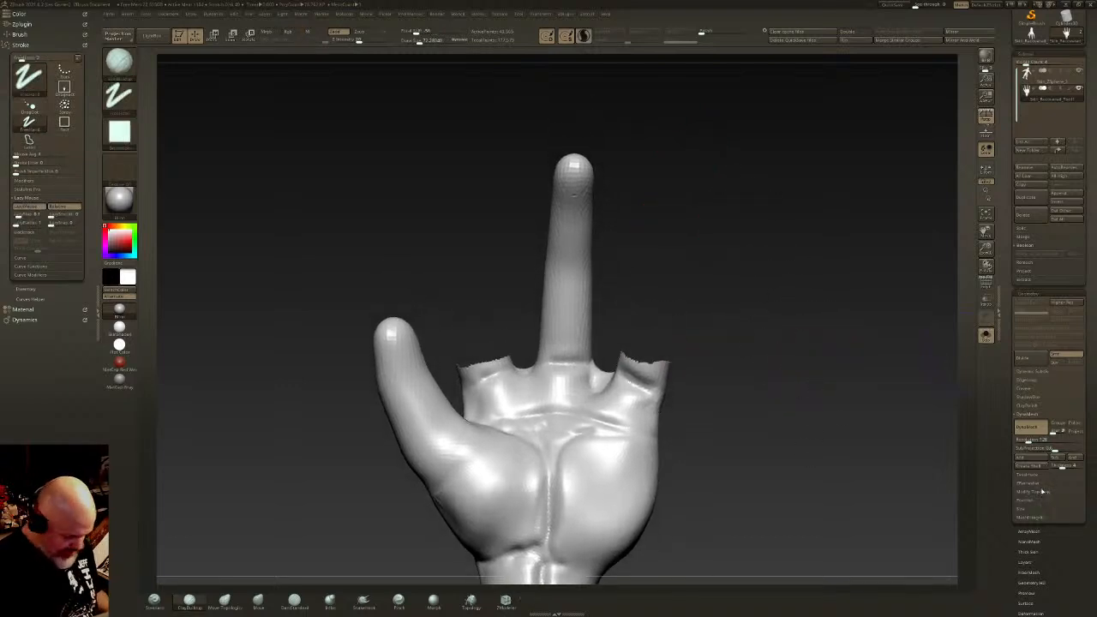
left_click(1042, 492)
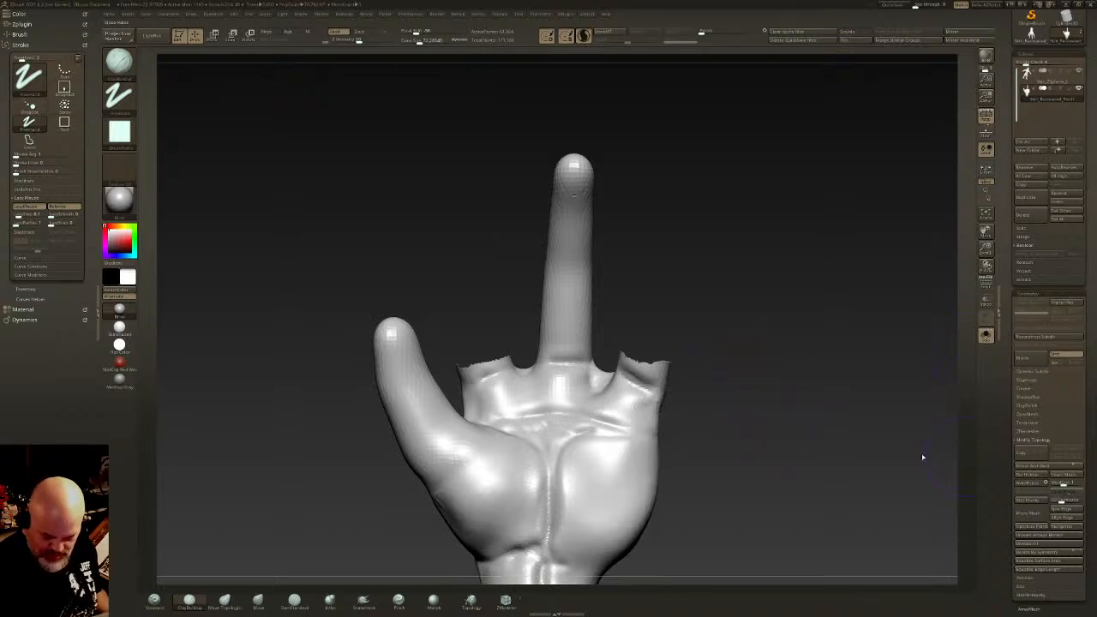
left_click_drag(797, 364, 776, 414)
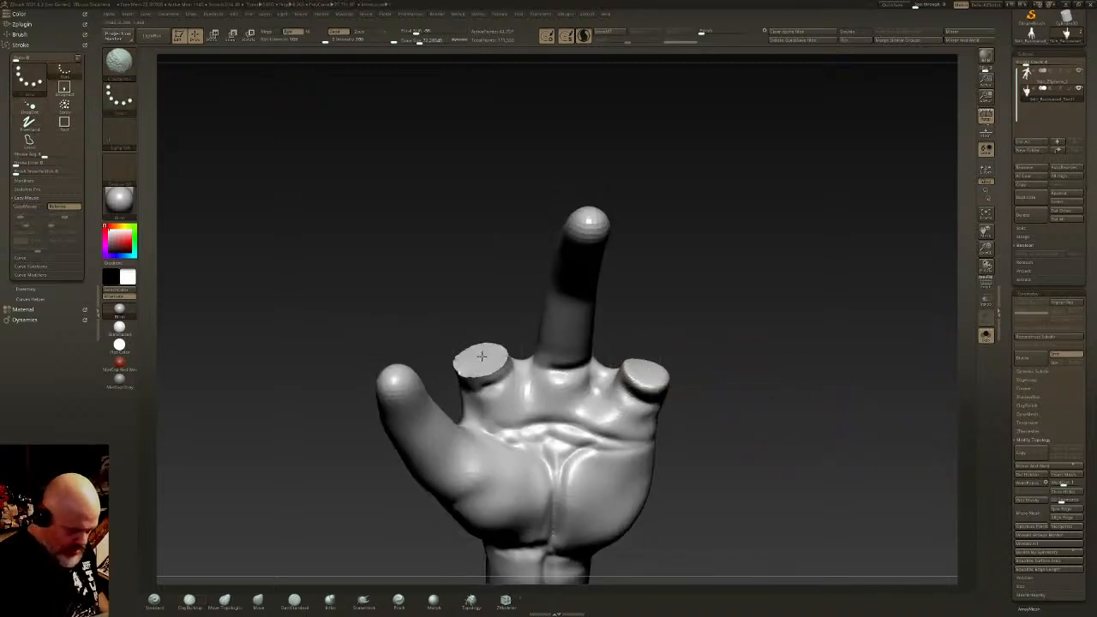
left_click_drag(475, 362, 492, 365, "shift")
right_click_drag(637, 416, 638, 360)
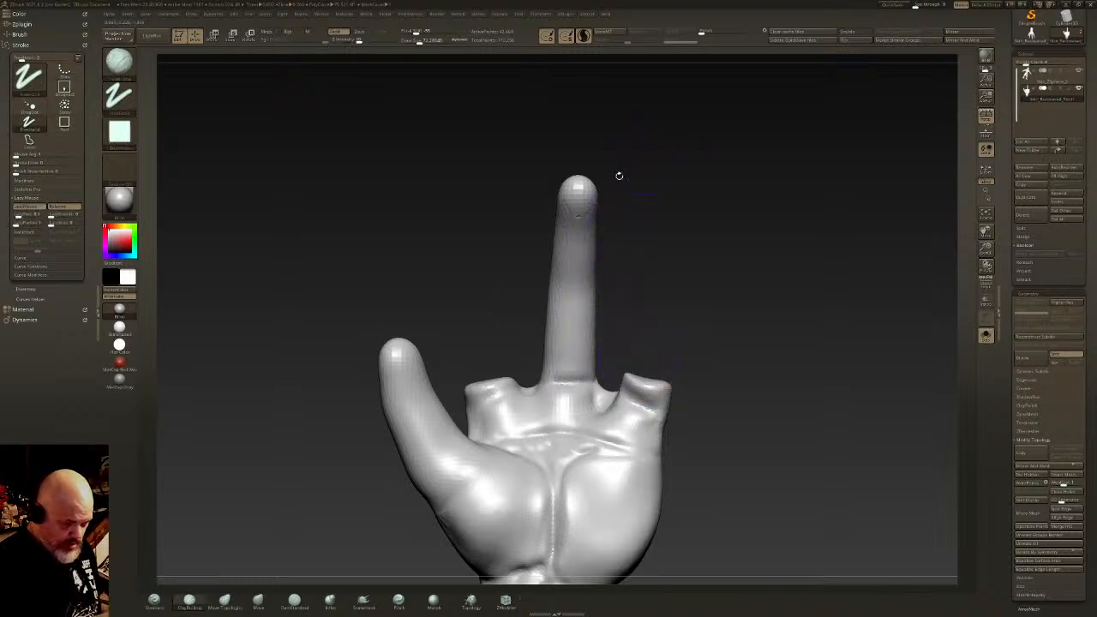
Step: Lasso-hide the middle finger and split the hidden part into its own subtool
mouse_move(578, 211)
right_mouse_down()
mouse_move(582, 321)
mouse_move(596, 359)
mouse_move(628, 377)
right_mouse_up()
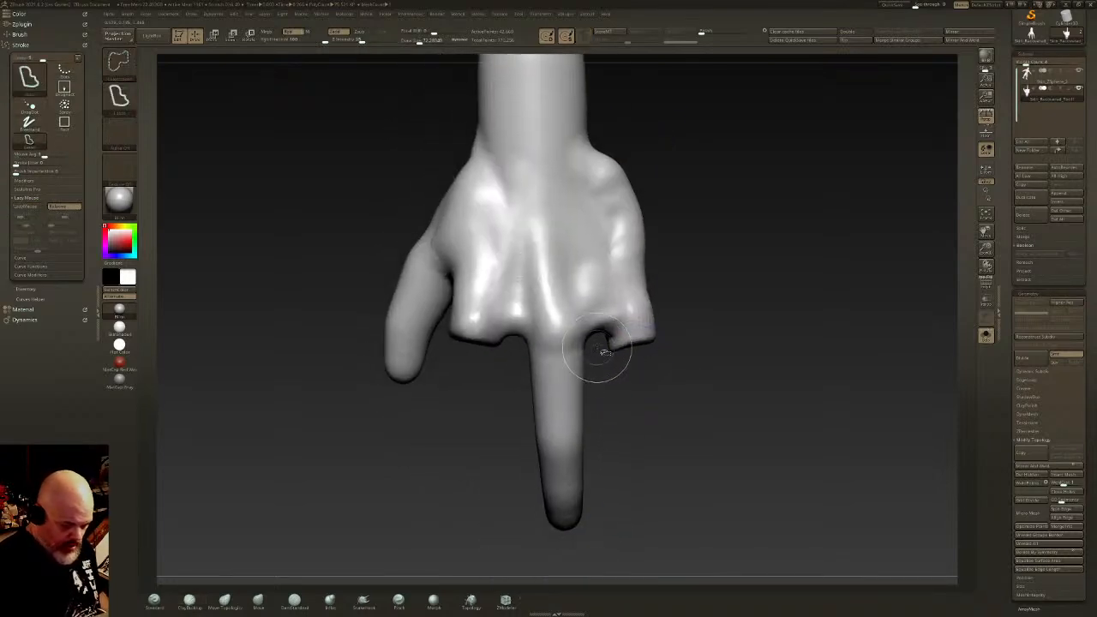
mouse_move(577, 344)
left_mouse_down("ctrl+shift")
mouse_move(478, 416)
mouse_move(710, 534)
mouse_move(728, 526)
left_mouse_up("ctrl+shift")
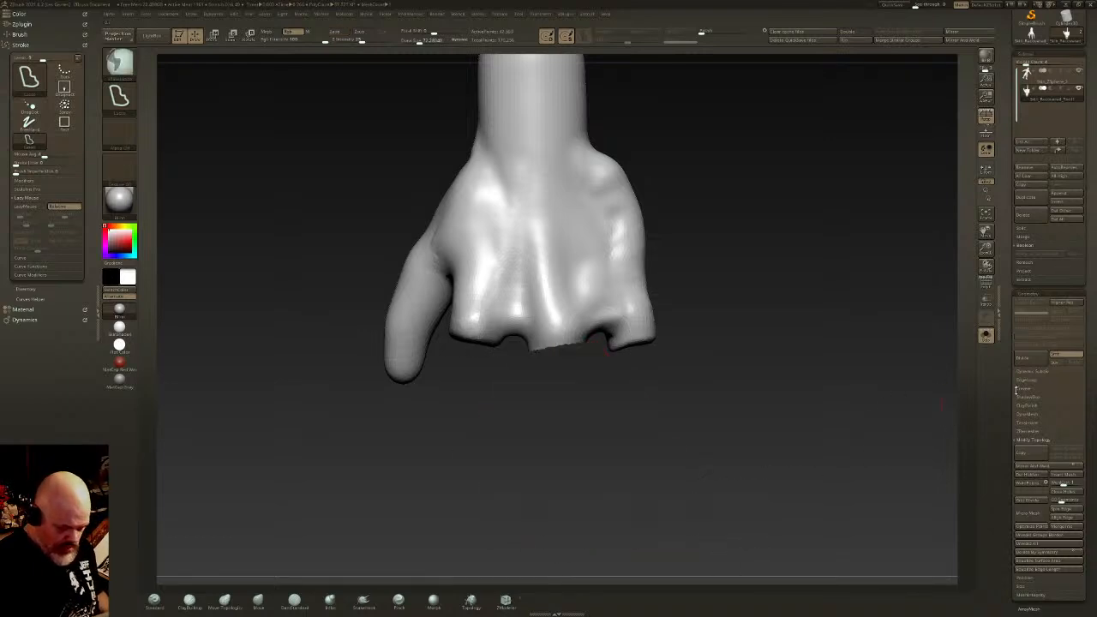
left_click(1027, 230)
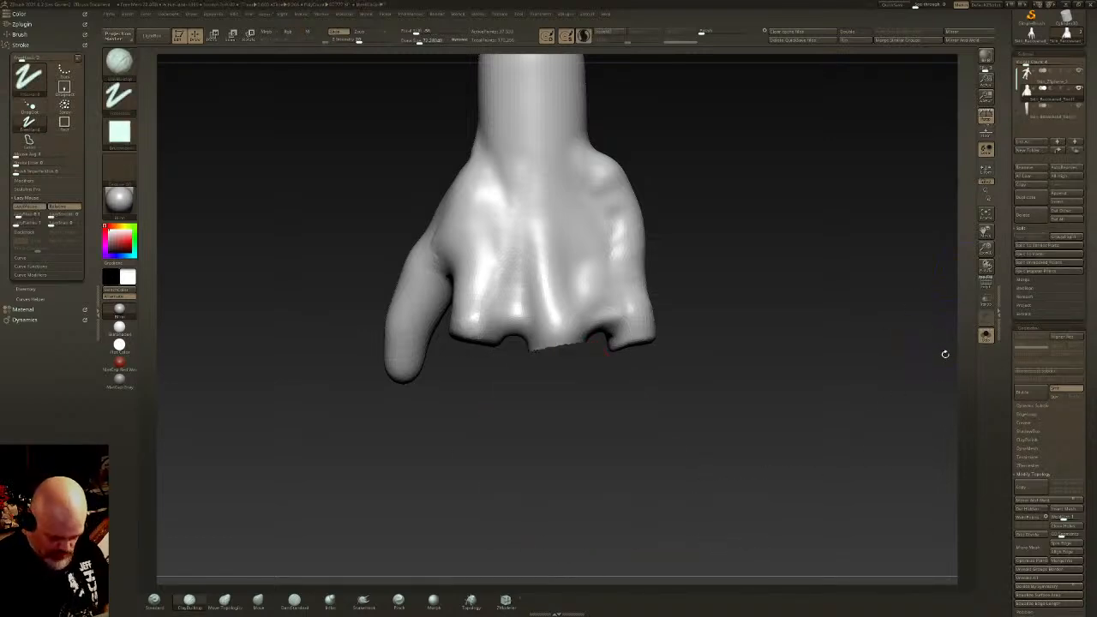
Step: Make the separated finger the active subtool, turn on local symmetry, and apply Mirror And Weld
key("Down")
mouse_move(607, 468)
left_mouse_down("alt")
mouse_move(608, 392)
mouse_move(583, 291)
mouse_move(703, 449)
mouse_move(653, 441)
left_mouse_up("alt")
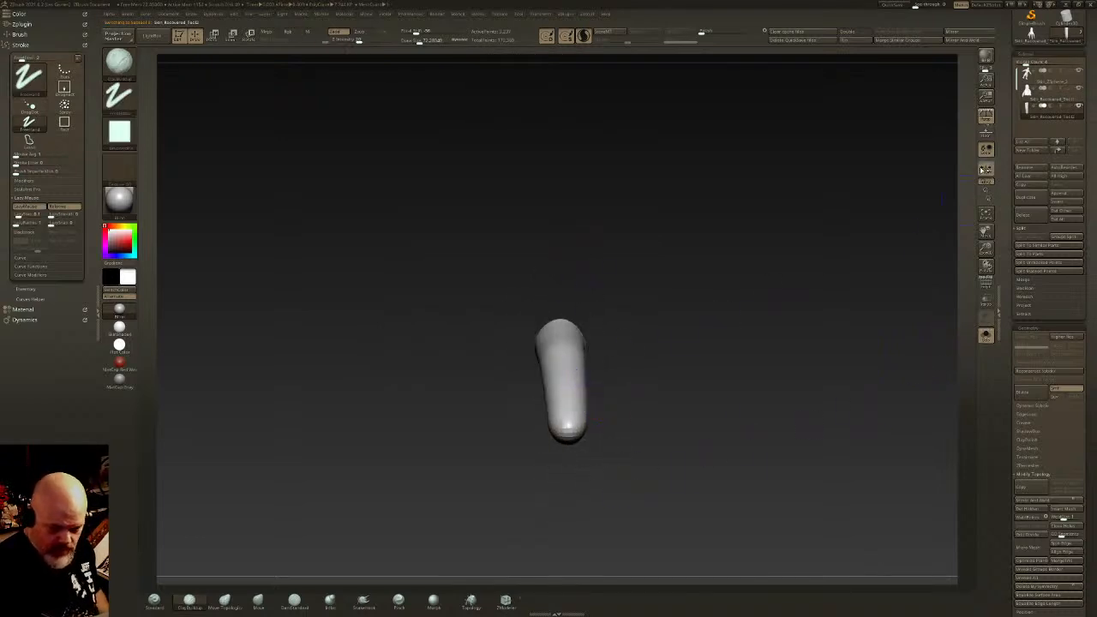
left_click_drag(627, 326, 617, 392)
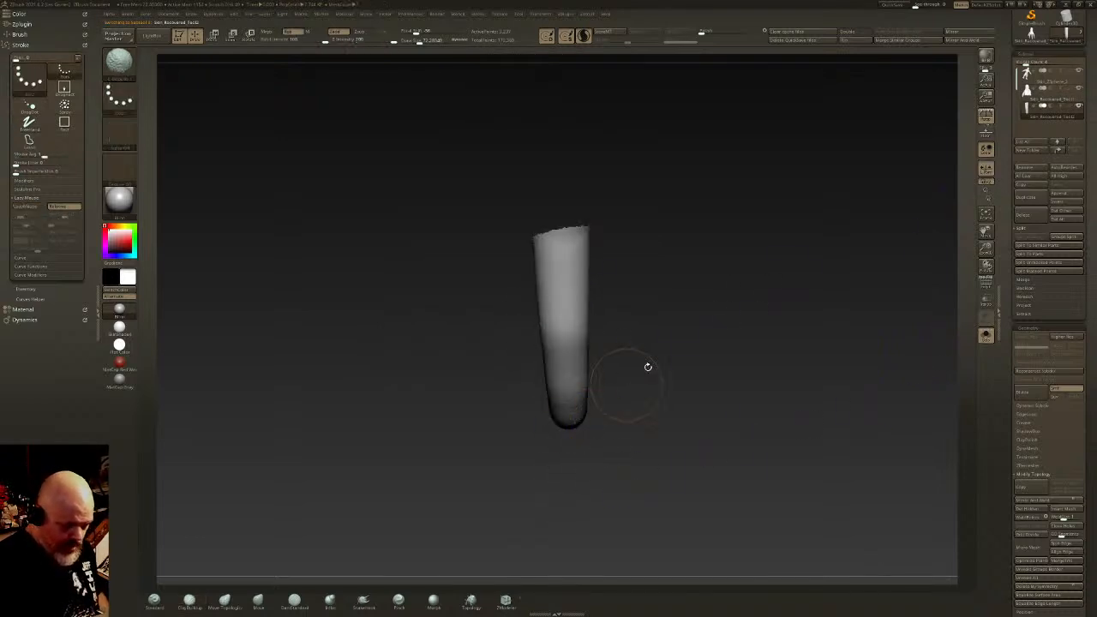
left_click(966, 41)
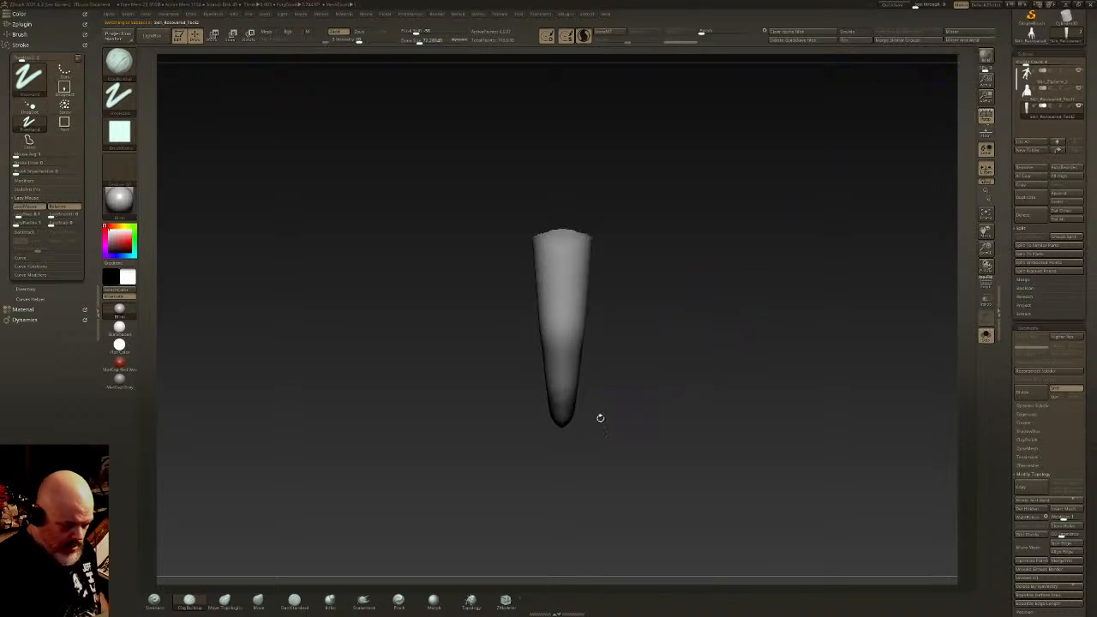
Step: Place the transform gizmo at the finger's cut end, reset its orientation, rotate the finger slightly, and return to Draw mode
key("w")
left_click(562, 240)
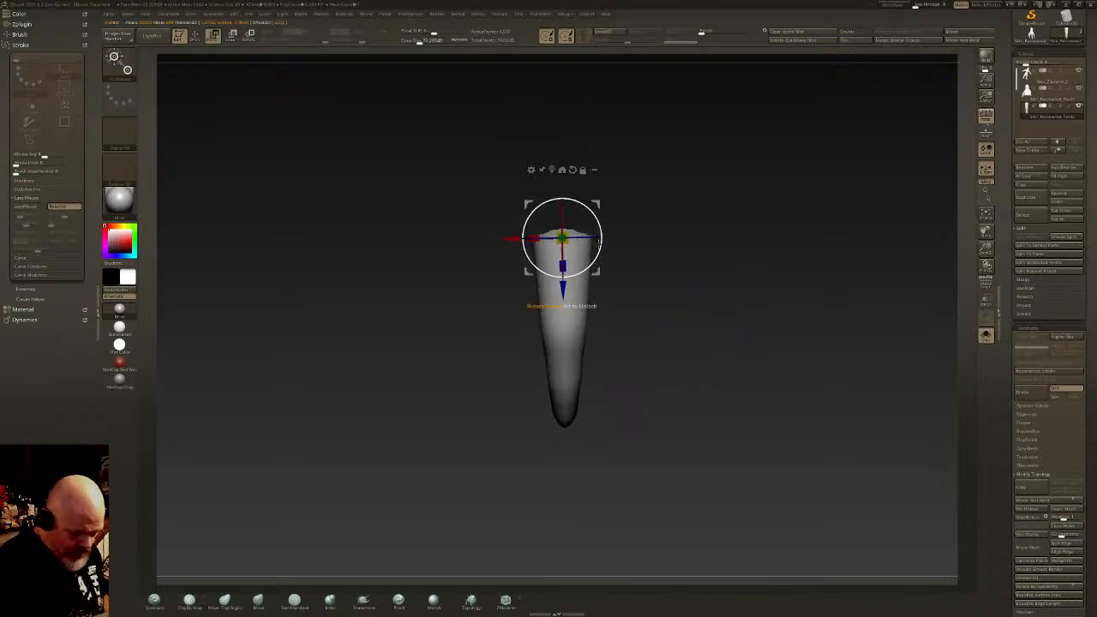
left_click(580, 321, "alt")
left_click(572, 235, "alt")
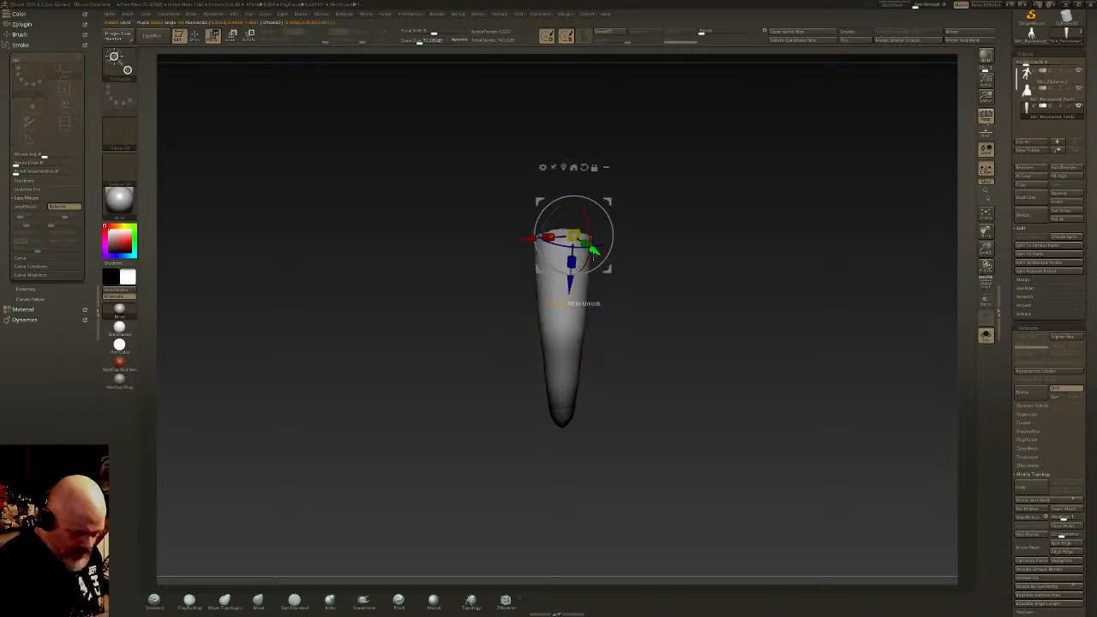
left_click(585, 167, "alt")
left_click_drag(613, 245, 613, 237)
key("q")
Step: Smooth the finger along its length and shape a blunt, squared fingertip
left_click_drag(649, 348, 644, 306)
mouse_move(566, 351)
left_mouse_down("shift")
mouse_move(563, 466)
mouse_move(577, 267)
left_mouse_up("shift")
left_click_drag(561, 441, 565, 518, "shift")
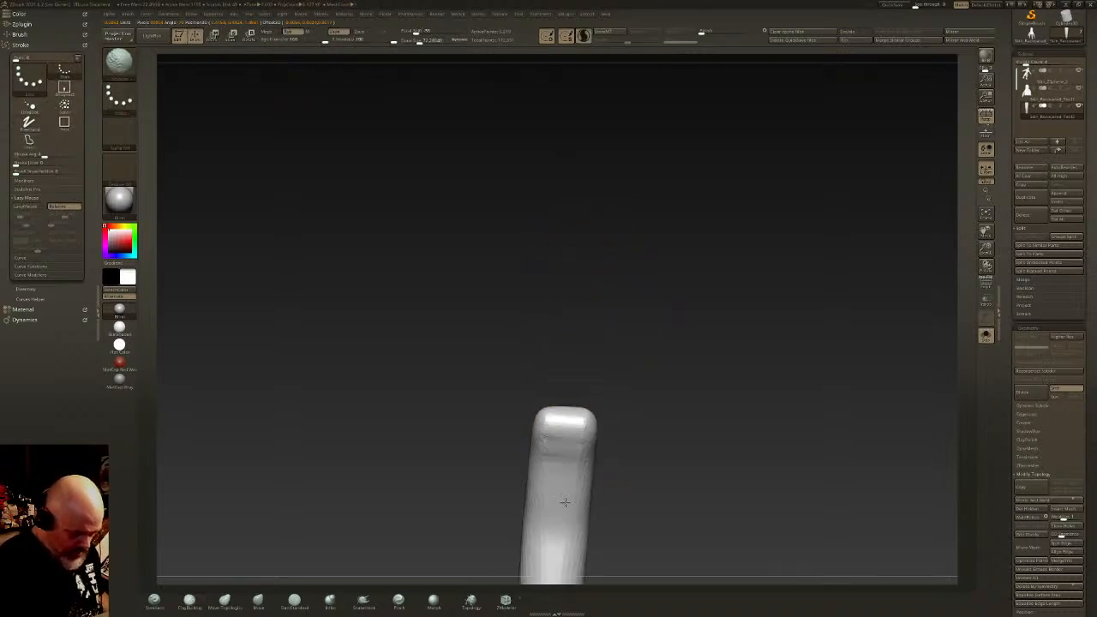
right_click_drag(566, 476, 577, 323, "alt")
mouse_move(576, 323)
left_mouse_down("shift")
mouse_move(566, 384)
mouse_move(579, 294)
left_mouse_up("shift")
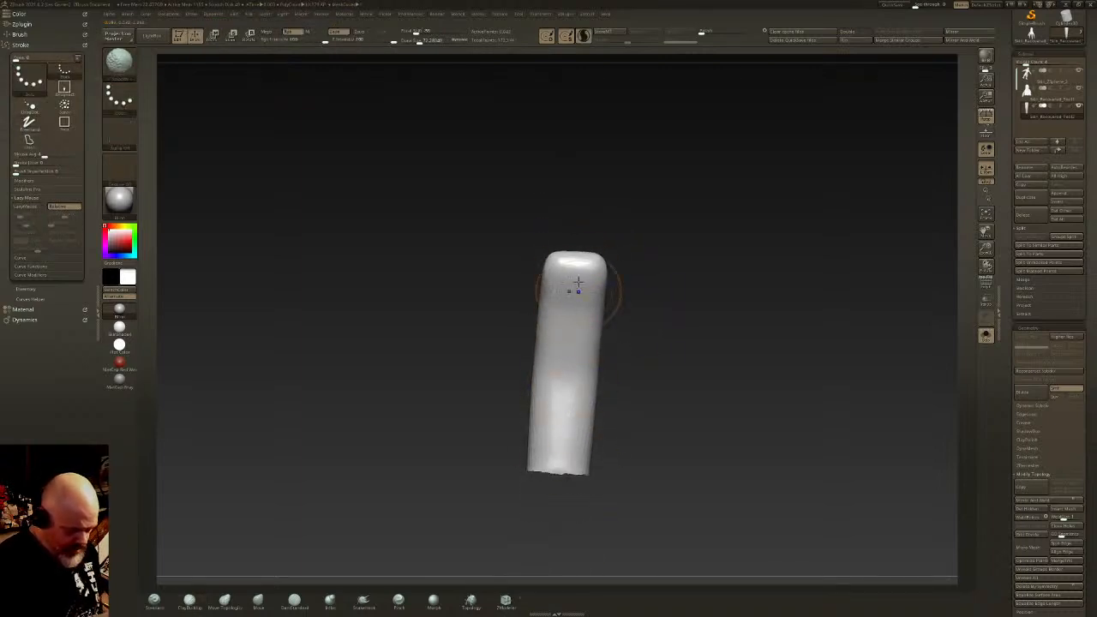
Step: Widen the finger with the transform gizmo, return to Draw mode, and refresh its DynaMesh
left_click_drag(644, 341, 617, 357)
key("w")
mouse_move(603, 315)
left_mouse_down()
mouse_move(616, 300)
mouse_move(580, 259)
left_mouse_up()
key("q")
left_click_drag(446, 300, 514, 360)
left_click_drag(428, 506, 366, 546, "ctrl")
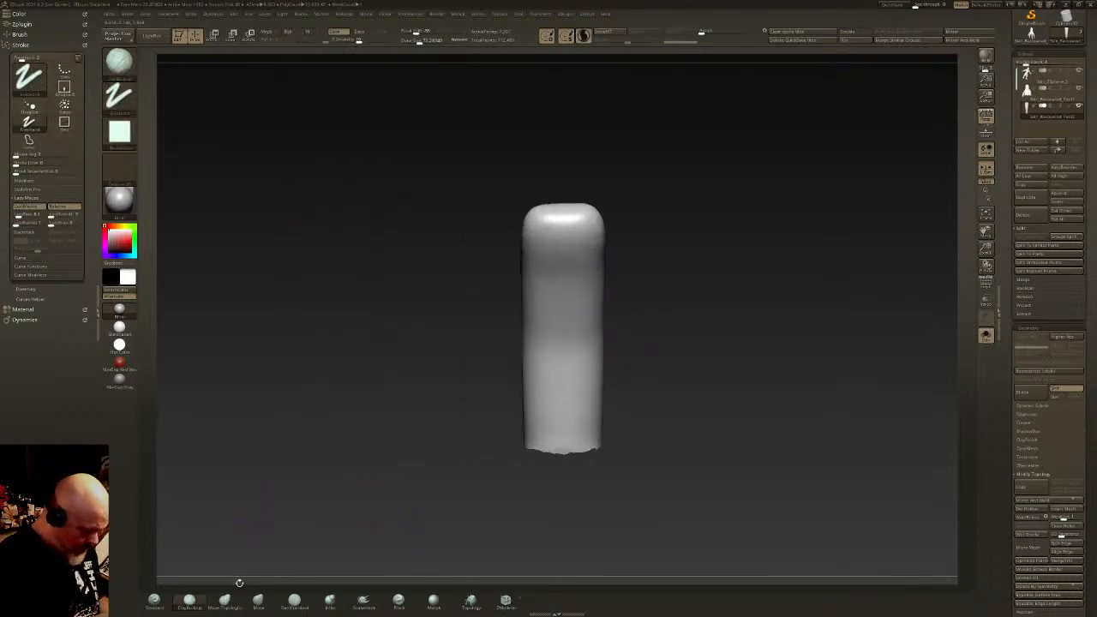
Step: Carve the two joint creases across the inner side of the finger with DamStandard
left_click(295, 601)
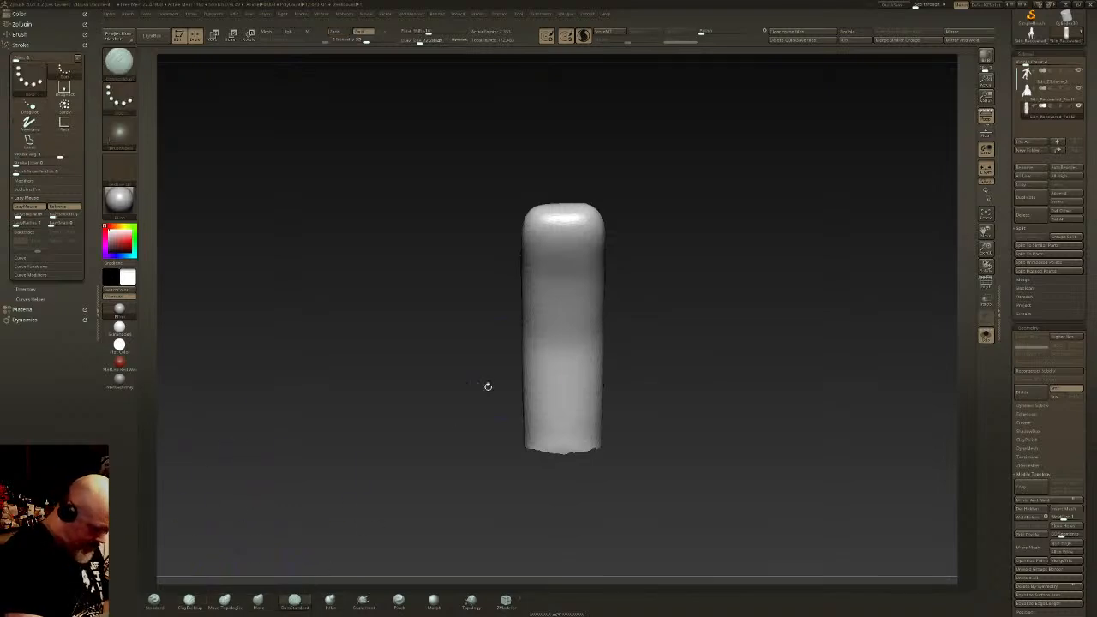
left_click_drag(448, 420, 452, 396)
mouse_move(548, 300)
left_mouse_down()
mouse_move(585, 300)
mouse_move(549, 305)
left_mouse_up()
right_click_drag(548, 305, 543, 305)
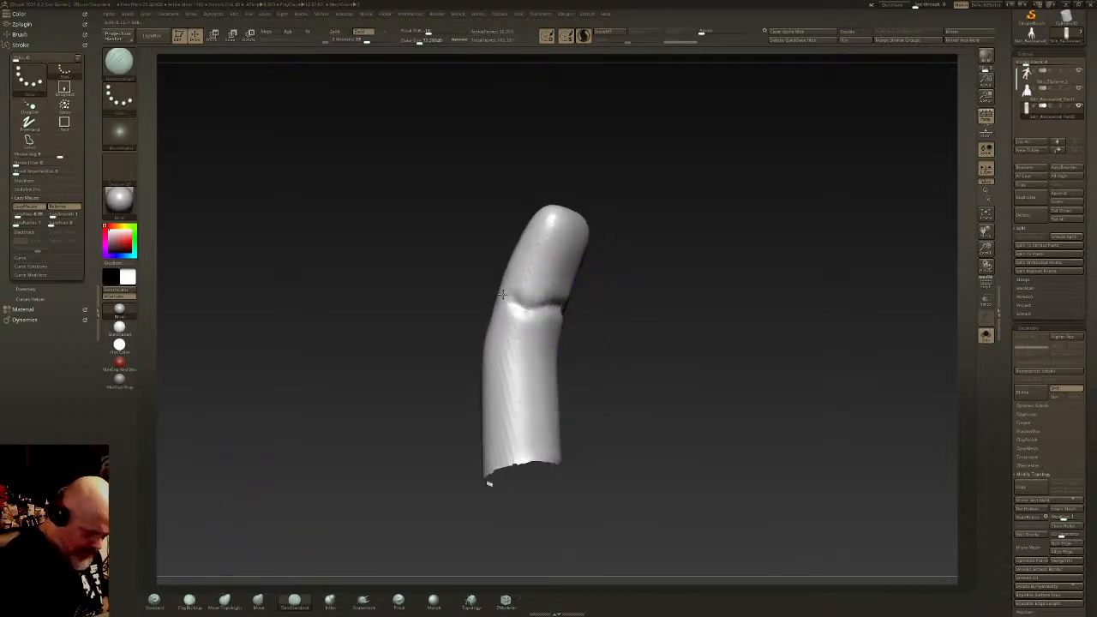
left_click_drag(505, 398, 558, 387)
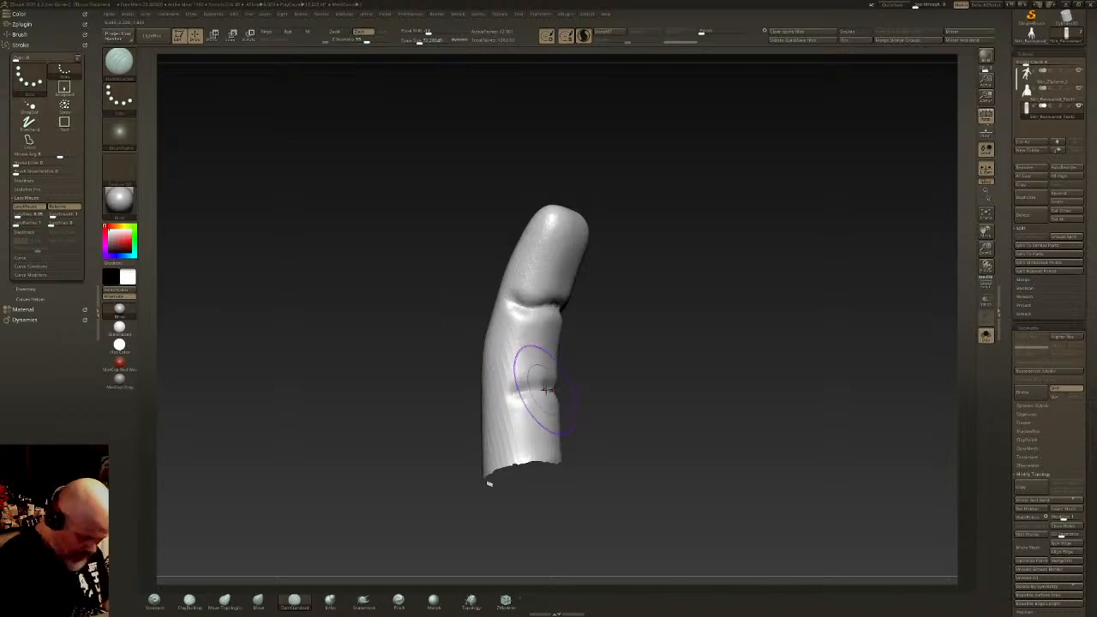
Step: Carve wrinkle folds across the knuckles on the back of the finger with DamStandard
right_click_drag(532, 381, 547, 364)
mouse_move(519, 367)
left_mouse_down("alt")
mouse_move(460, 371)
mouse_move(466, 359)
mouse_move(518, 372)
mouse_move(466, 387)
mouse_move(487, 370)
mouse_move(510, 378)
left_mouse_up("alt")
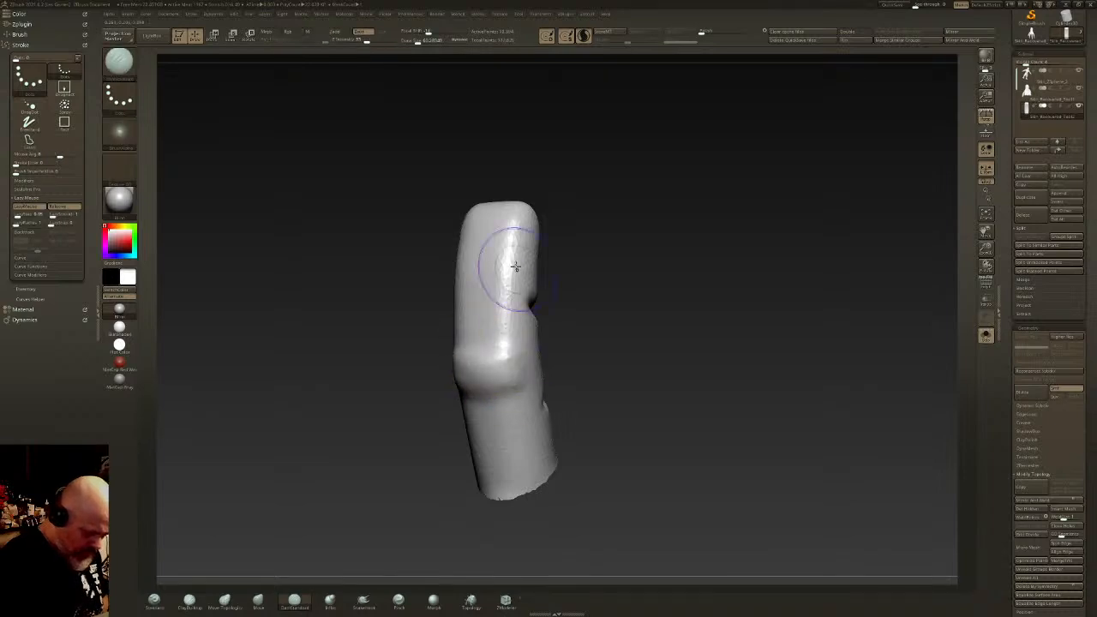
mouse_move(517, 220)
right_mouse_down()
mouse_move(523, 240)
mouse_move(532, 208)
mouse_move(557, 209)
mouse_move(548, 213)
right_mouse_up()
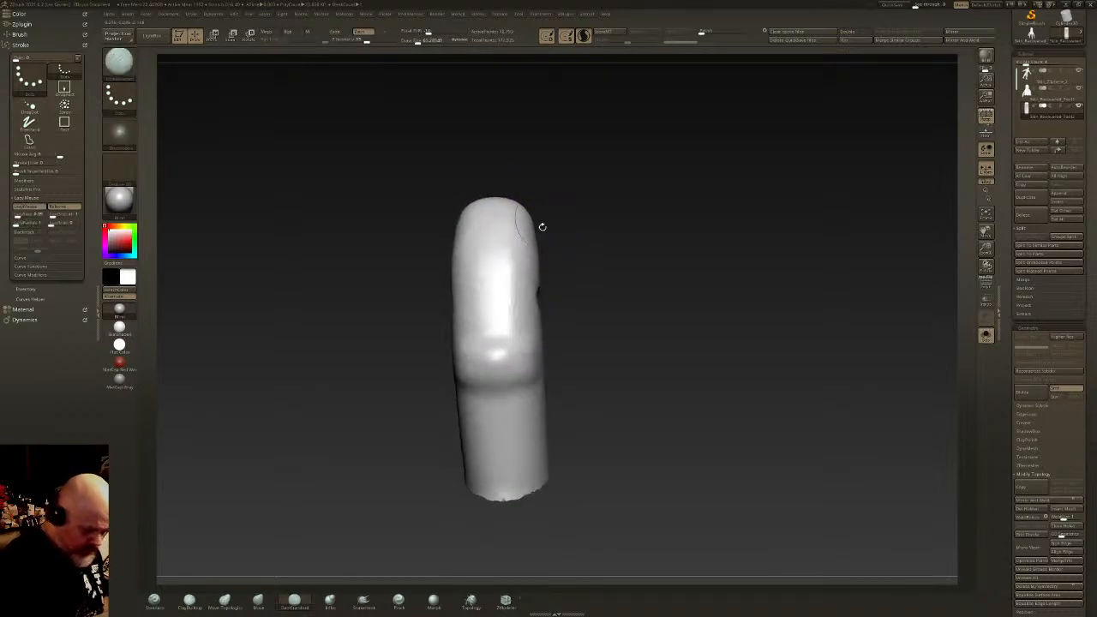
mouse_move(525, 272)
left_mouse_down()
mouse_move(490, 273)
mouse_move(502, 278)
mouse_move(492, 259)
left_mouse_up()
right_click_drag(514, 247, 594, 353)
left_click_drag(574, 348, 586, 397)
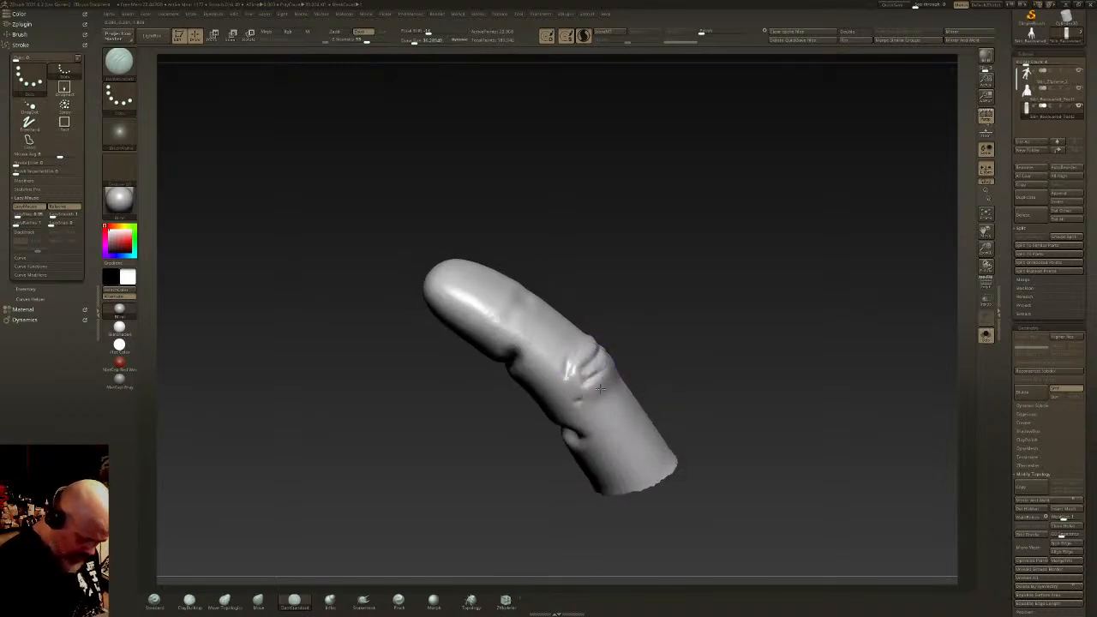
Step: Smooth the side of the finger and extend the two inner joint creases around toward its side
left_click_drag(632, 469, 599, 407, "shift")
mouse_move(532, 343)
left_mouse_down("shift")
mouse_move(550, 358)
mouse_move(525, 336)
left_mouse_up("shift")
mouse_move(531, 313)
right_mouse_down()
mouse_move(520, 310)
mouse_move(534, 332)
right_mouse_up()
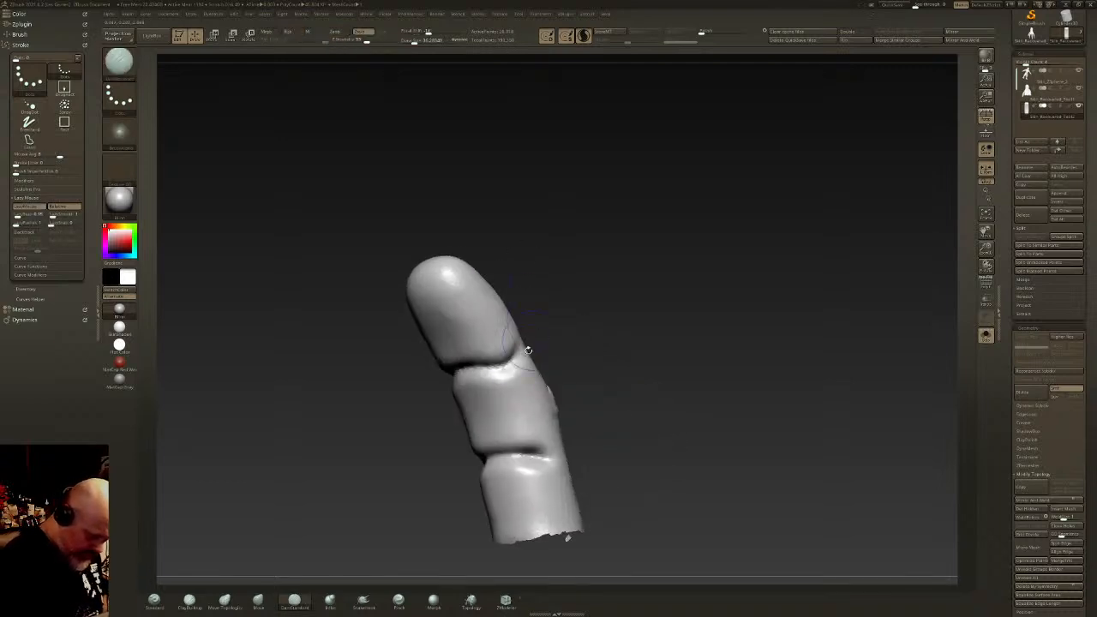
mouse_move(514, 337)
left_mouse_down()
mouse_move(487, 362)
mouse_move(504, 357)
left_mouse_up()
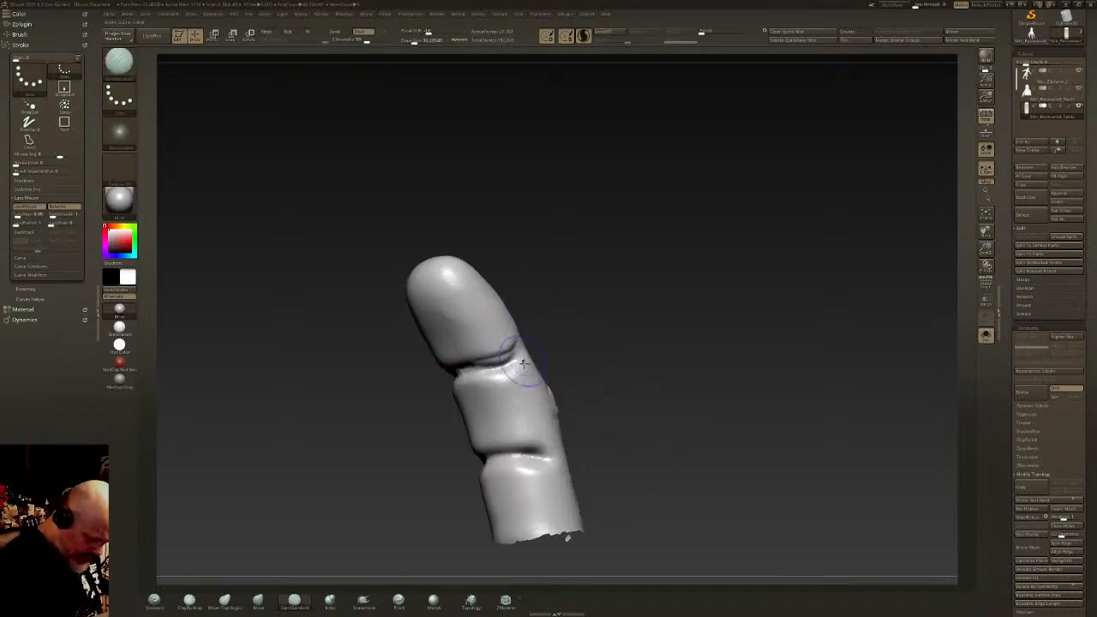
mouse_move(504, 439)
left_mouse_down()
mouse_move(552, 435)
mouse_move(525, 426)
left_mouse_up()
Step: Close the hole at the finger's cut end, isolate the resulting cap's polygroup, invert visibility, and delete the hidden cap
mouse_move(597, 488)
left_mouse_down()
mouse_move(597, 333)
mouse_move(615, 434)
mouse_move(649, 337)
mouse_move(690, 352)
left_mouse_up()
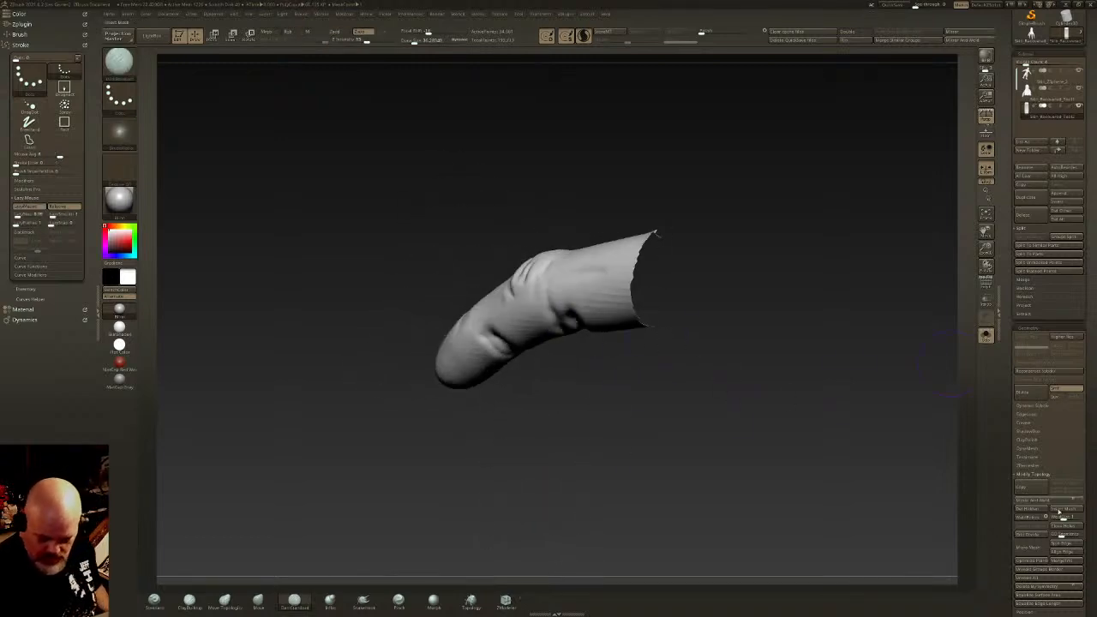
left_click(1071, 529)
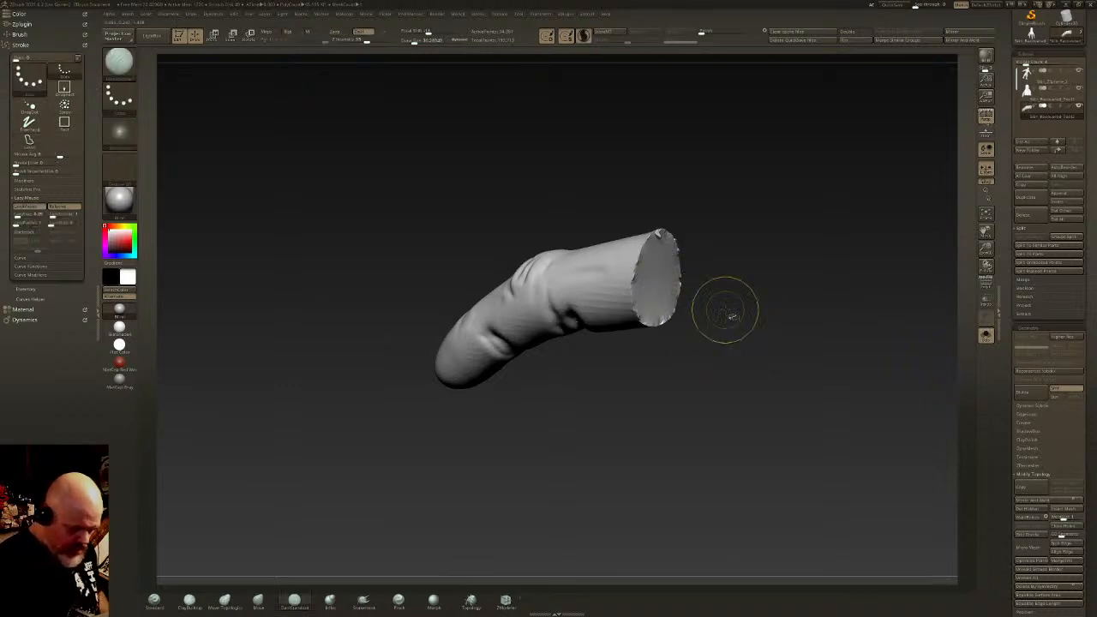
left_click(119, 65, "ctrl+shift")
left_click(202, 75)
left_click_drag(380, 257, 742, 318)
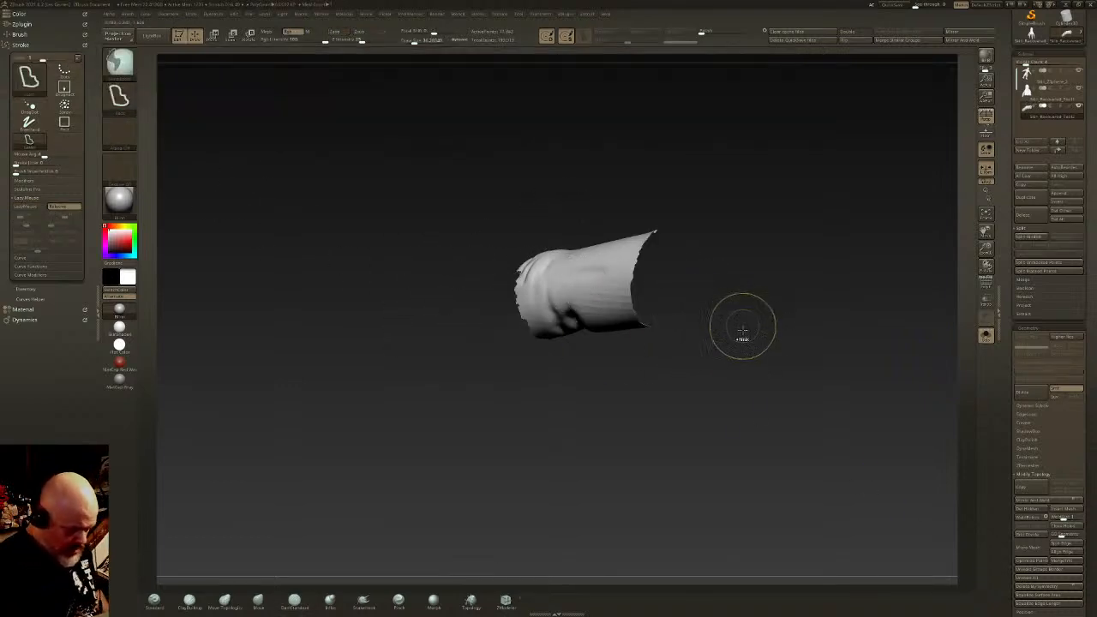
left_click(747, 343, "ctrl+shift")
left_click(672, 283, "ctrl+shift")
left_click_drag(798, 211, 735, 290, "ctrl+shift")
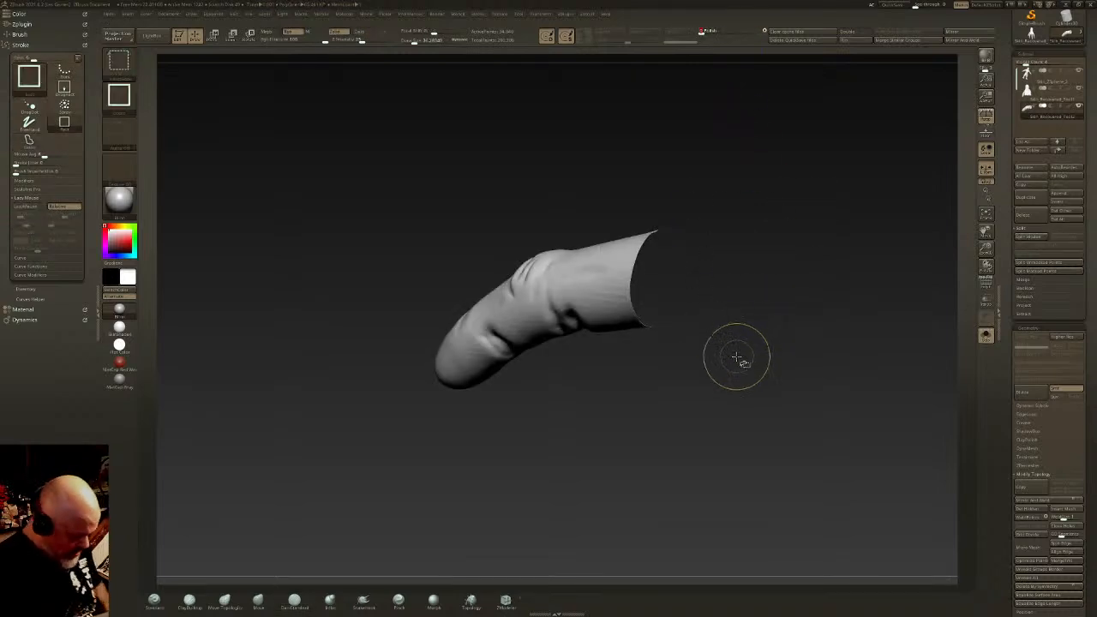
mouse_move(739, 352)
left_mouse_down()
mouse_move(717, 323)
mouse_move(678, 332)
mouse_move(710, 311)
mouse_move(625, 319)
left_mouse_up()
left_click(1032, 511)
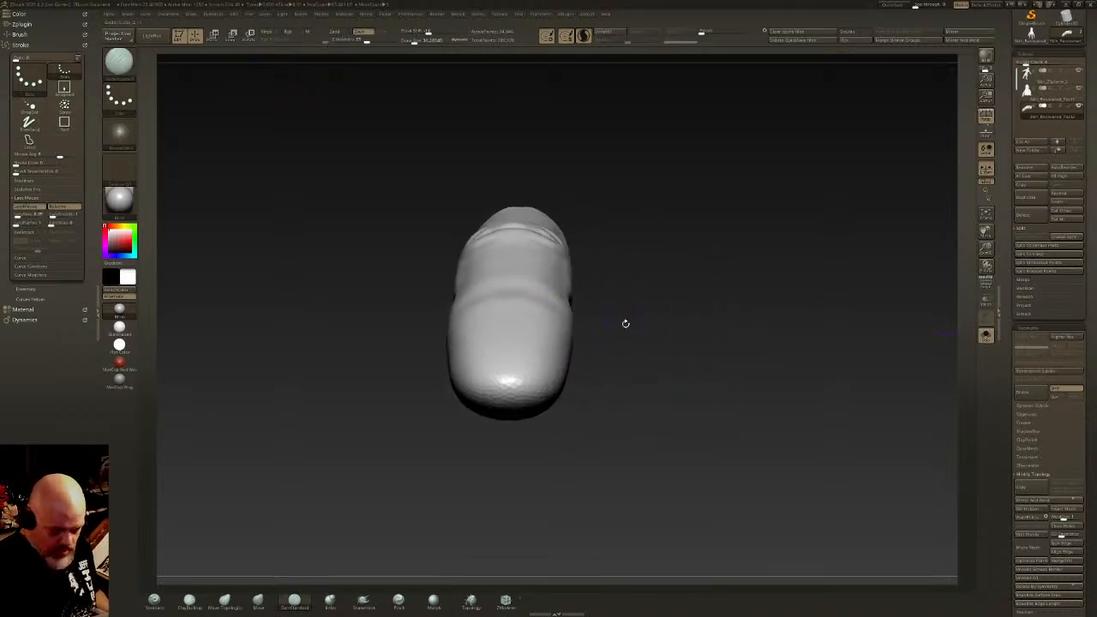
Step: Turn off perspective and Solo to show the hand, then make the finger the active subtool with the transform gizmo on
key("p")
left_click_drag(653, 365, 646, 394)
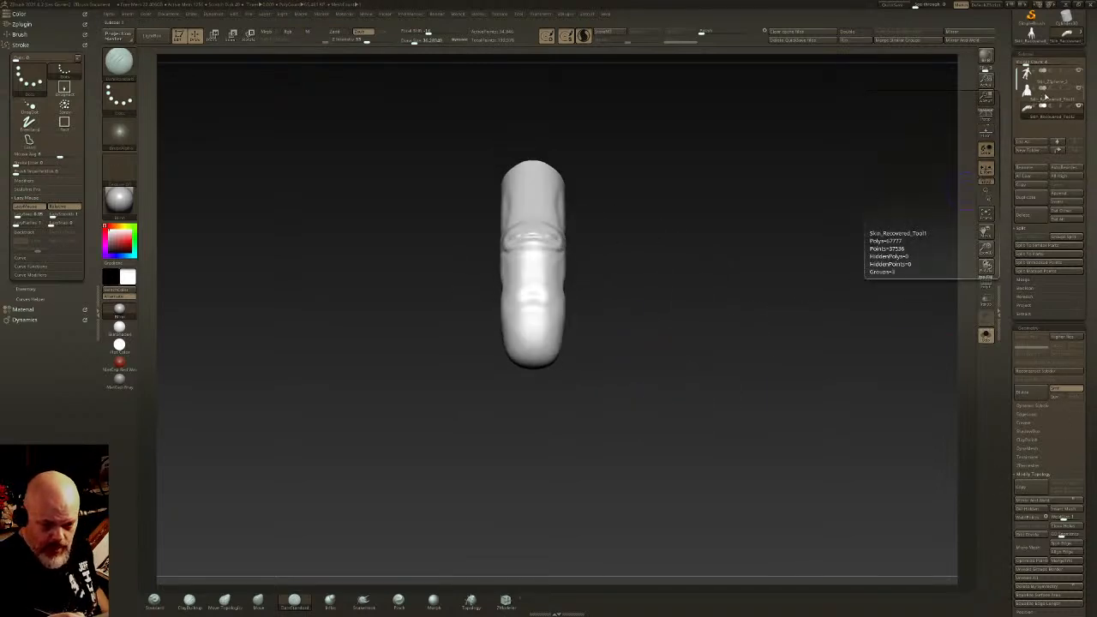
left_click(1043, 97)
left_click_drag(688, 283, 664, 396)
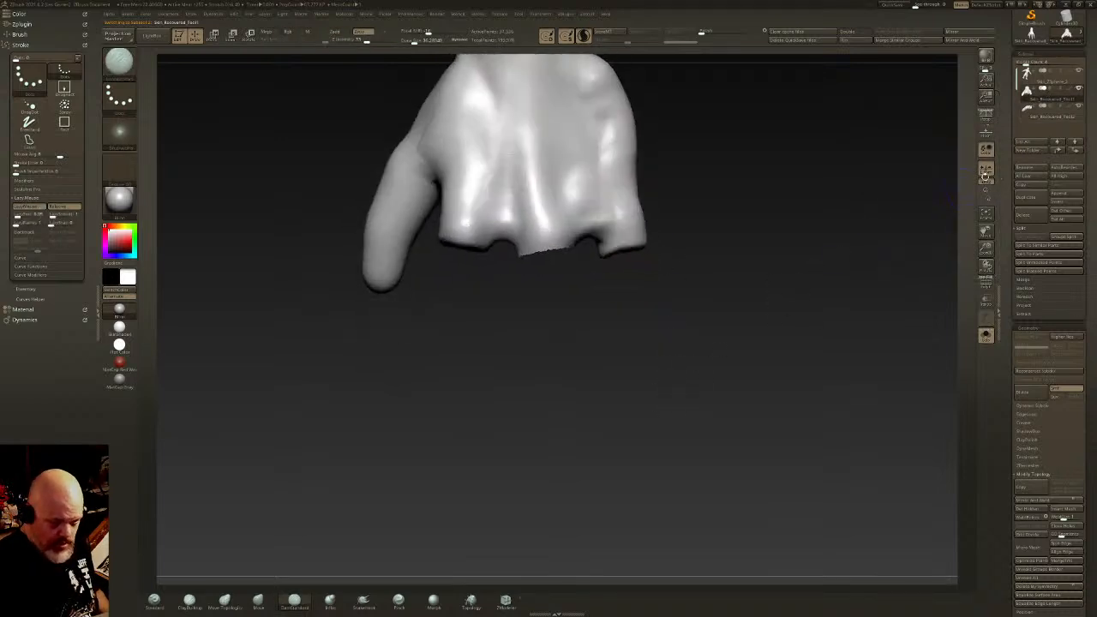
left_click(986, 335)
left_click_drag(783, 267, 778, 351, "alt")
left_click(1042, 116)
key("w")
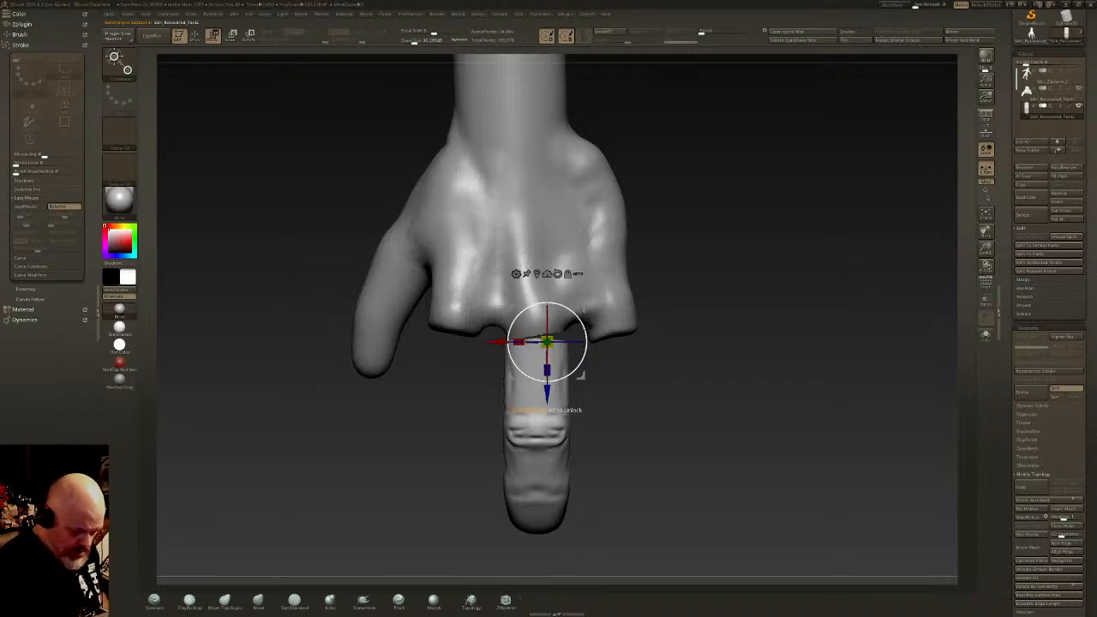
Step: Duplicate the finger with the gizmo and rotate and position the copies to form three splayed fingers on the hand
left_click_drag(584, 309, 659, 286, "ctrl")
key("ctrl+z")
left_click_drag(659, 338, 666, 325)
mouse_move(639, 368)
left_mouse_down()
mouse_move(632, 345)
mouse_move(636, 357)
left_mouse_up()
left_click_drag(655, 271, 504, 276)
mouse_move(582, 514)
left_mouse_down()
mouse_move(570, 163)
mouse_move(569, 257)
left_mouse_up()
left_click_drag(471, 257, 471, 252)
key("q")
mouse_move(576, 205)
left_mouse_down()
mouse_move(591, 383)
mouse_move(661, 368)
left_mouse_up()
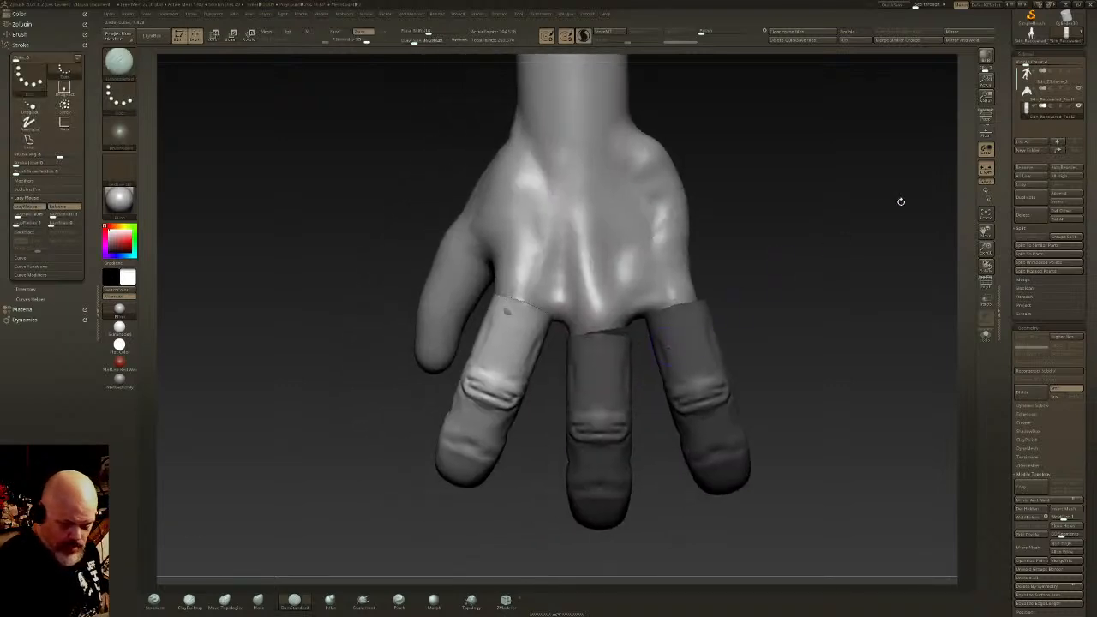
Step: Duplicate the finger beside the thumb, rotate and move the copy over the existing thumb, and return to Draw mode
key("w")
left_click_drag(568, 278, 539, 247)
right_click_drag(541, 247, 685, 240)
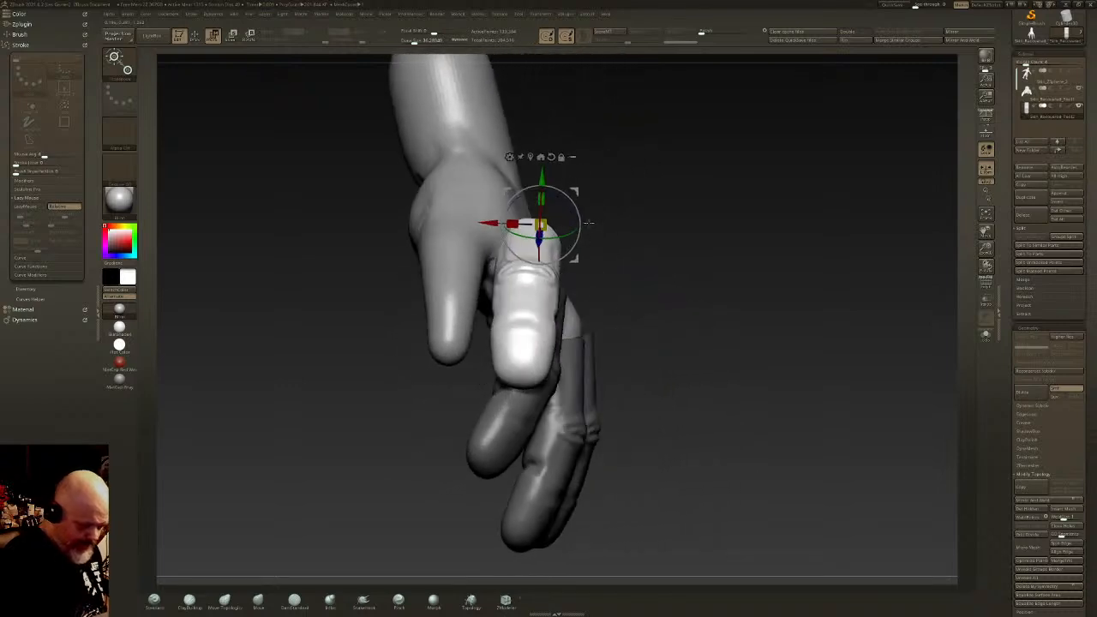
left_click_drag(489, 221, 421, 203)
left_click_drag(472, 176, 472, 160)
right_click_drag(469, 196, 437, 172)
left_click_drag(461, 238, 460, 240)
left_click_drag(463, 168, 461, 161)
left_click_drag(428, 198, 423, 198)
mouse_move(437, 210)
right_mouse_down()
mouse_move(556, 245)
mouse_move(596, 272)
right_mouse_up()
key("q")
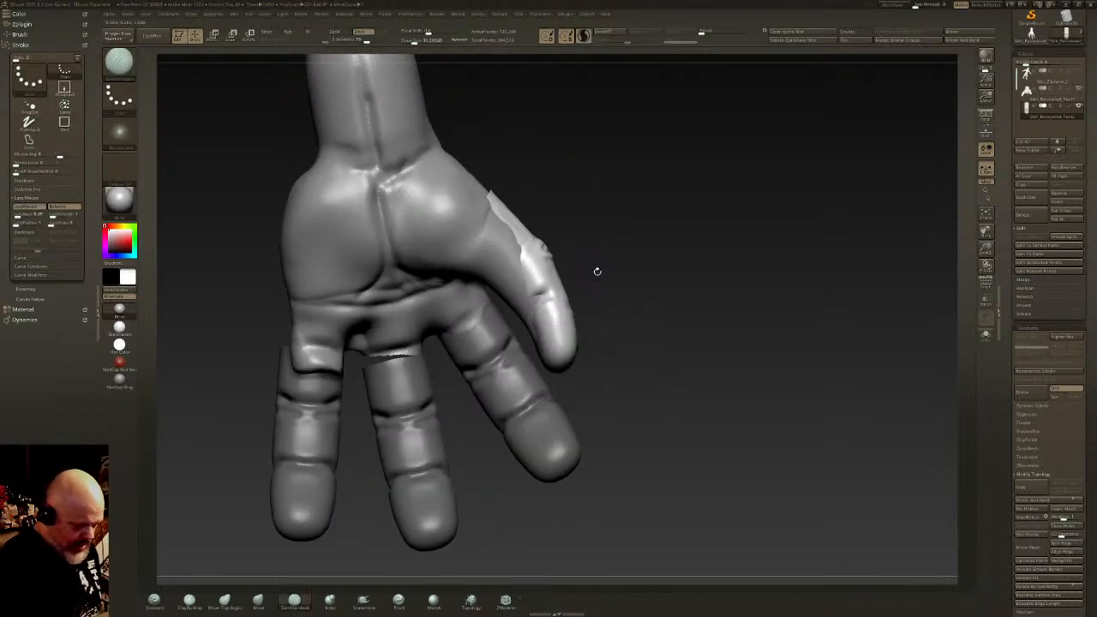
key("w")
key("q")
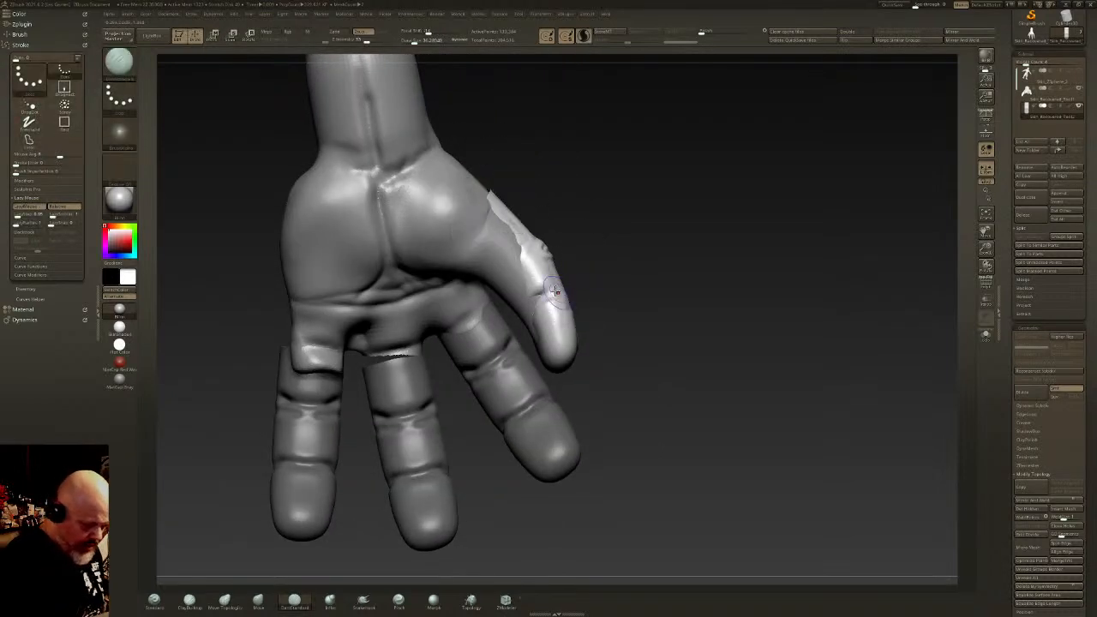
Step: Reshape the thumb copy with the Move brush to follow the contour of the original thumb
left_click(259, 600)
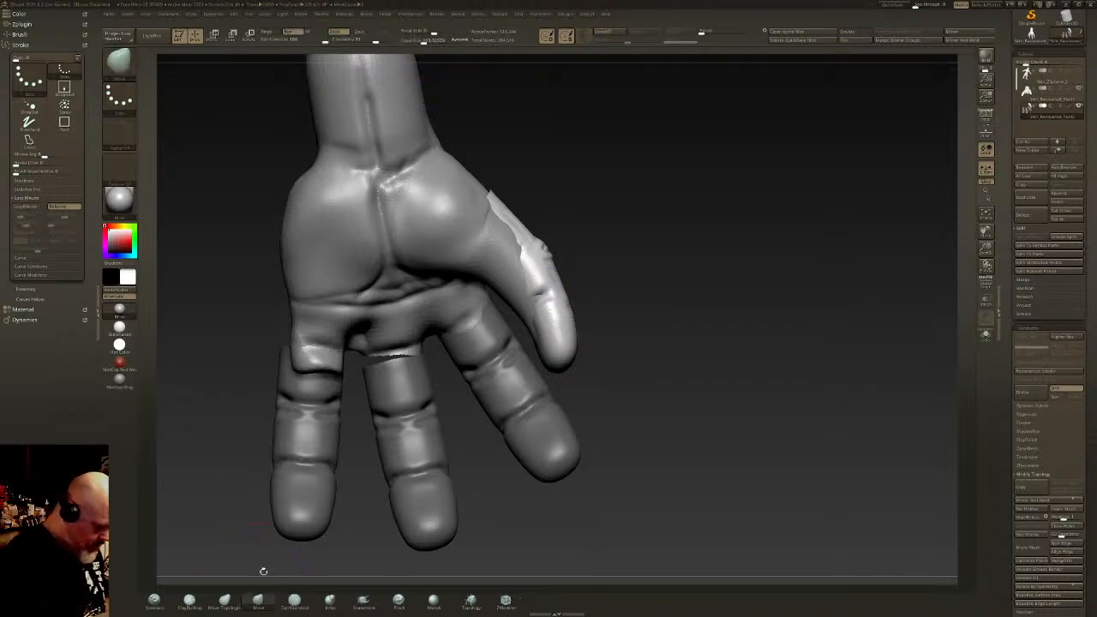
left_click_drag(421, 53, 561, 249)
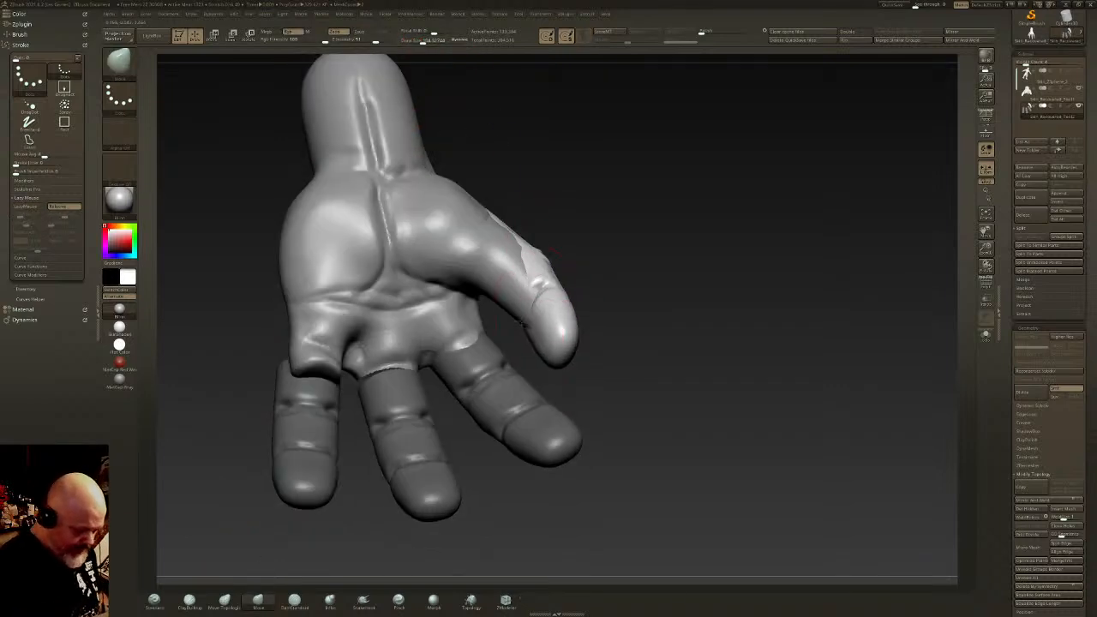
left_click_drag(523, 289, 515, 294)
left_click_drag(668, 282, 806, 262)
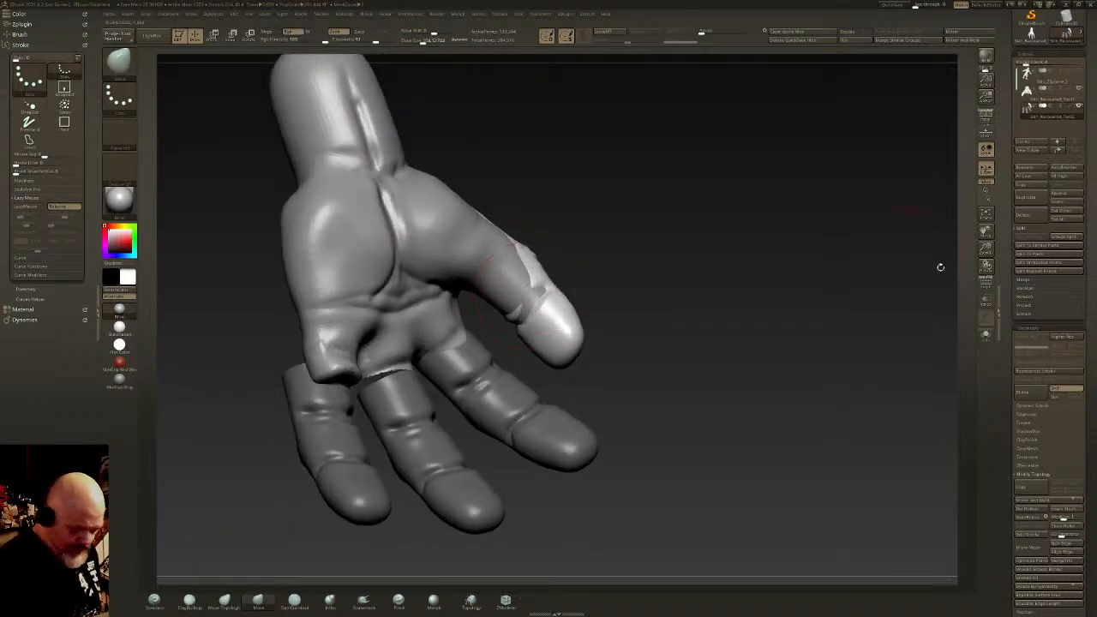
Step: Turn on transparency and pull the thumb's base and tip over the original thumb with the Move brush
left_click(986, 301)
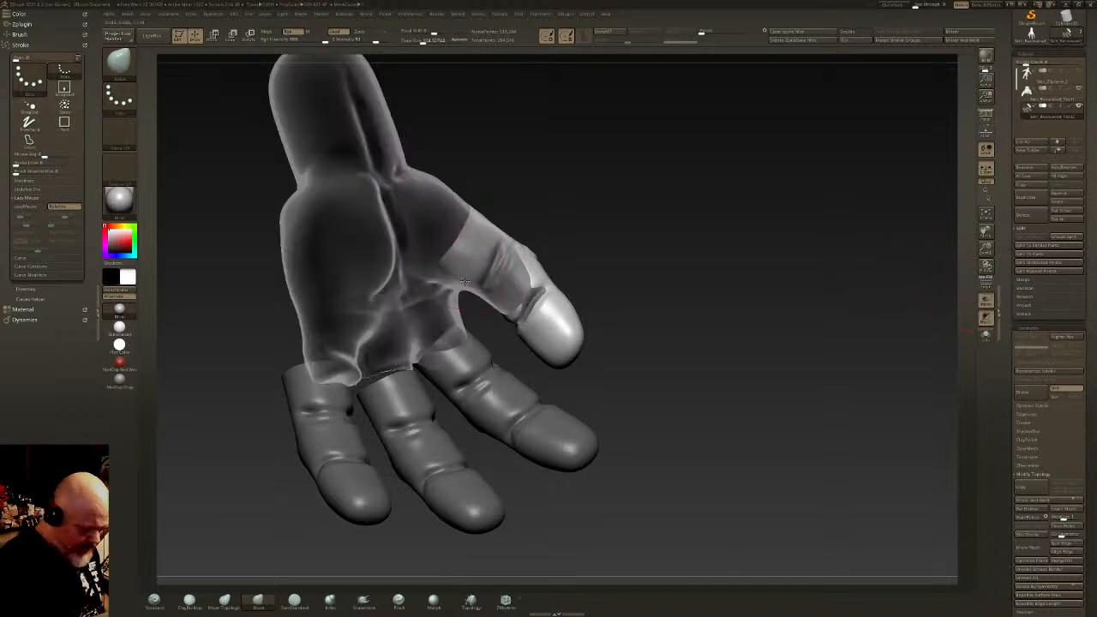
mouse_move(473, 259)
left_mouse_down()
mouse_move(487, 285)
mouse_move(486, 273)
left_mouse_up()
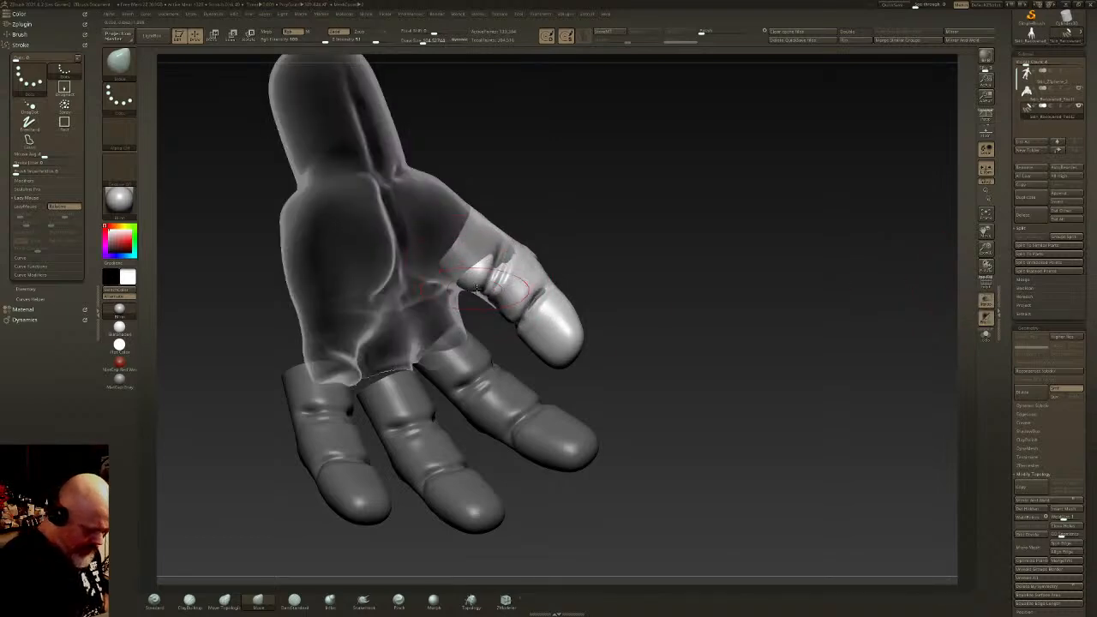
right_click_drag(486, 273, 482, 300)
mouse_move(482, 300)
left_mouse_down()
mouse_move(463, 286)
mouse_move(494, 255)
mouse_move(479, 233)
left_mouse_up()
mouse_move(493, 227)
right_mouse_down()
mouse_move(522, 205)
mouse_move(543, 213)
right_mouse_up()
left_click_drag(553, 289, 546, 294)
right_click_drag(538, 287, 593, 302)
left_click_drag(632, 297, 625, 300)
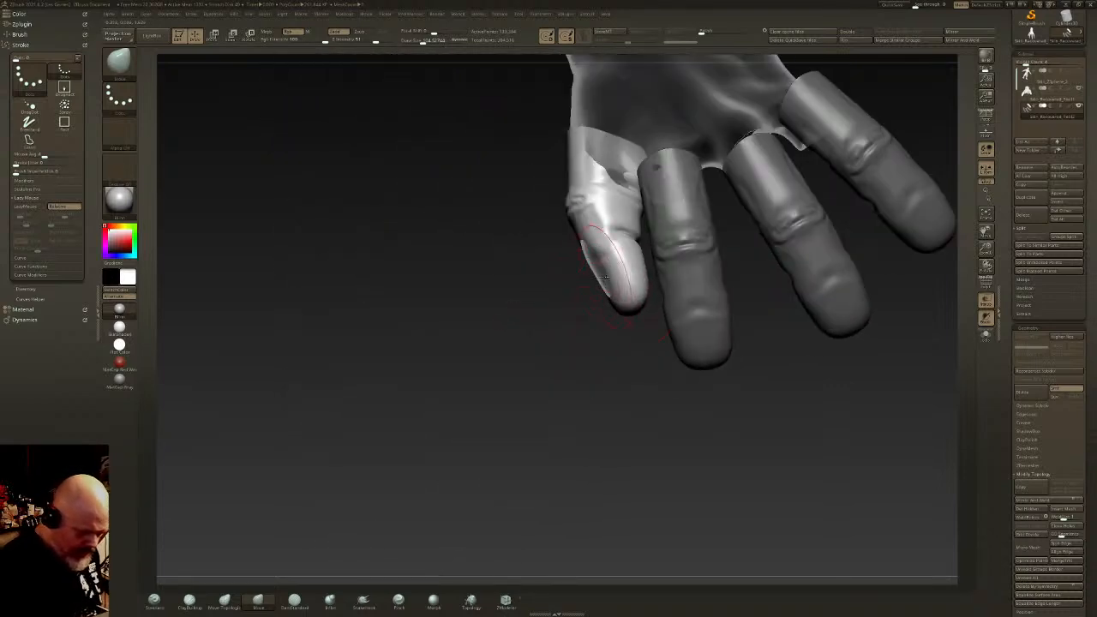
Step: Smooth and adjust the thumb's base where it meets the palm and the back of the hand
mouse_move(596, 263)
right_mouse_down()
mouse_move(608, 265)
mouse_move(600, 231)
mouse_move(618, 274)
mouse_move(587, 252)
right_mouse_up()
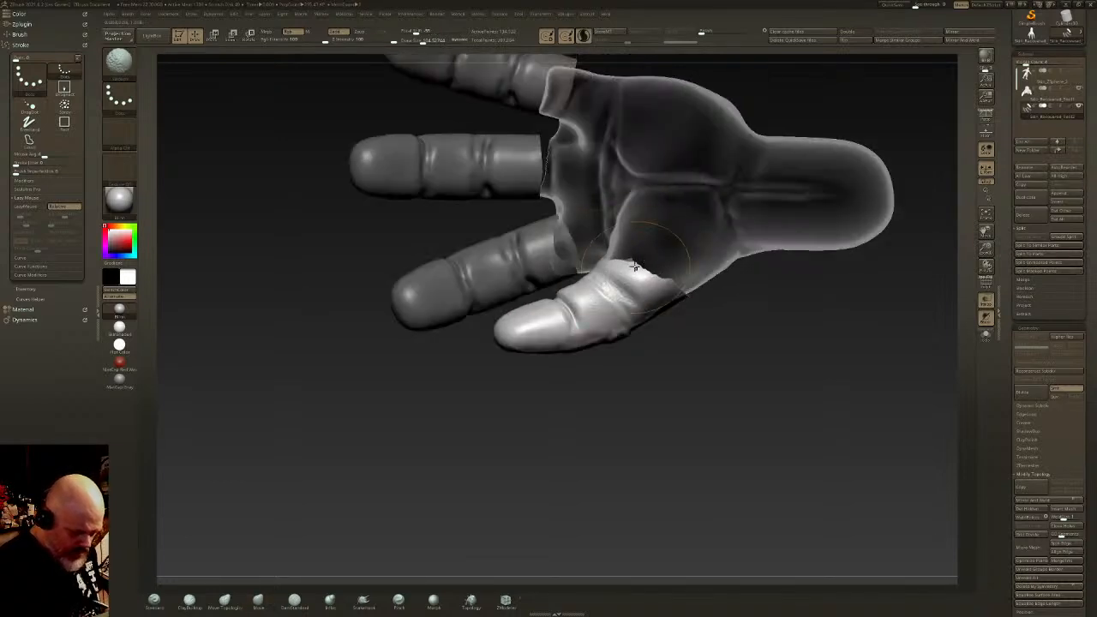
right_click_drag(678, 291, 664, 257)
left_click_drag(640, 271, 677, 256, "shift")
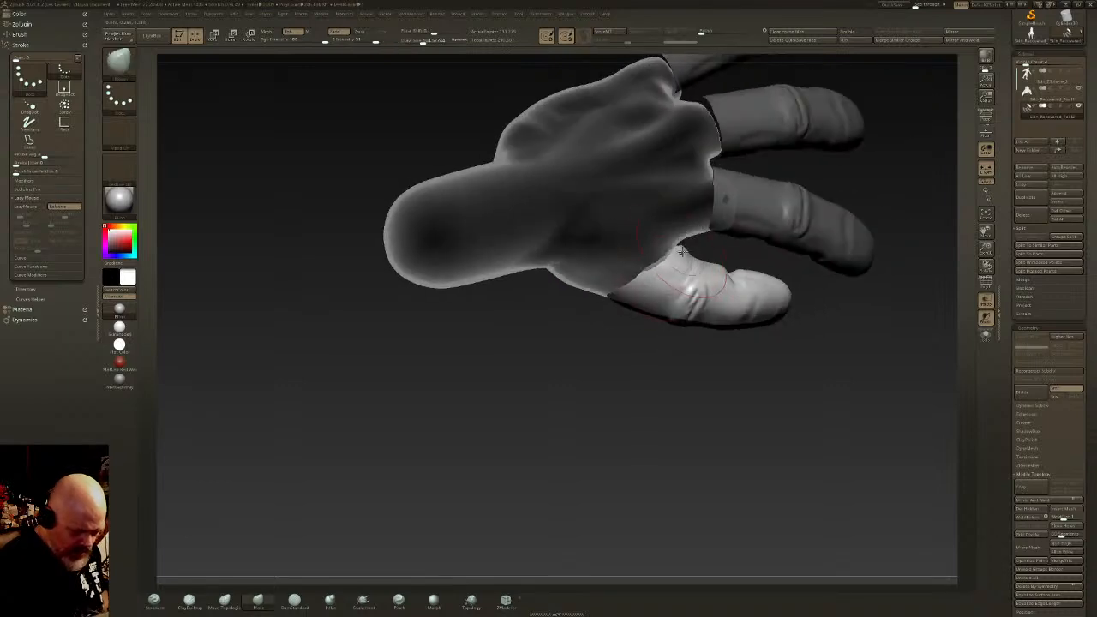
mouse_move(622, 294)
right_mouse_down()
mouse_move(708, 291)
mouse_move(722, 330)
right_mouse_up()
Step: Clear the mask on the fingers, select the hand subtool, and merge it down with the fingers
left_click_drag(844, 283, 874, 313, "ctrl")
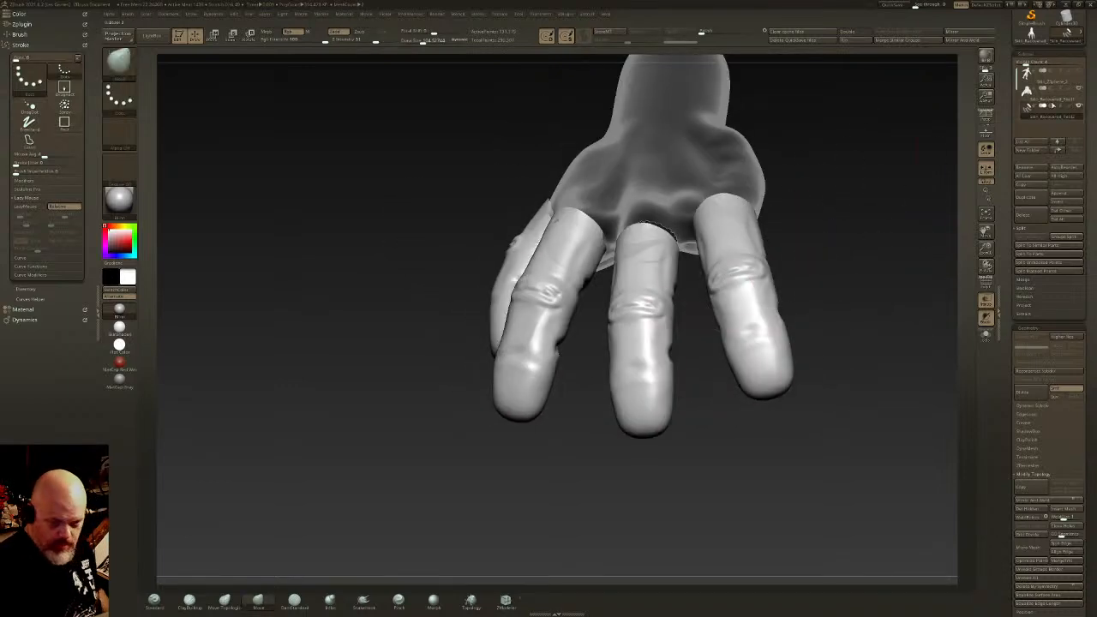
left_click(1057, 99)
left_click(1028, 280)
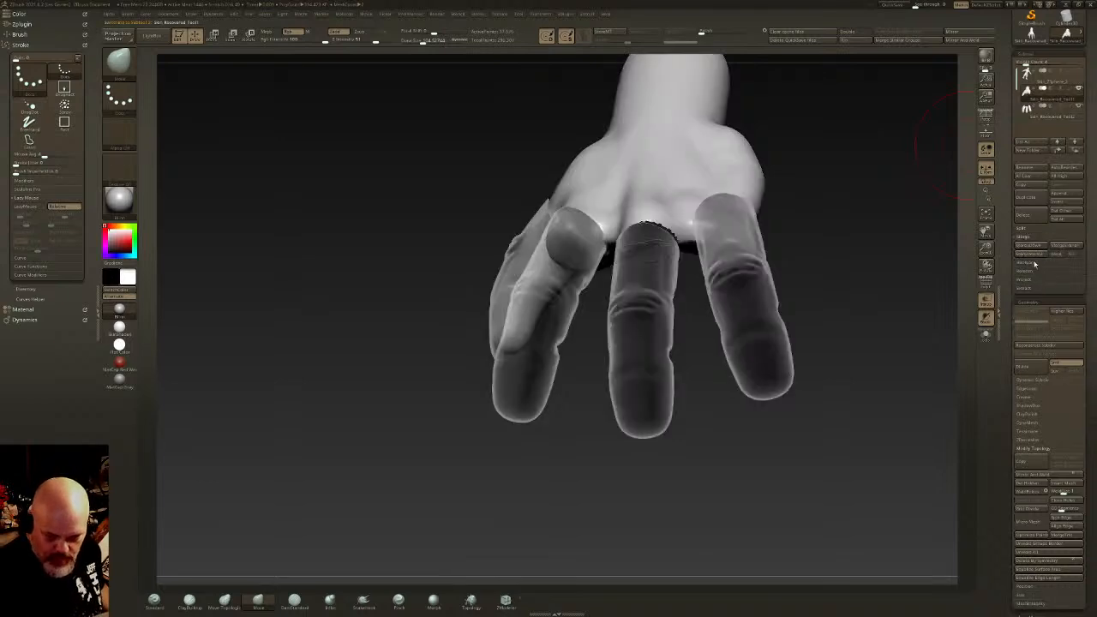
left_click(1032, 253)
left_click(1058, 264)
Step: Pull the hand and finger edges together with Move Topological to close the gaps at the finger bases
right_click_drag(848, 317, 760, 346)
left_click(224, 599)
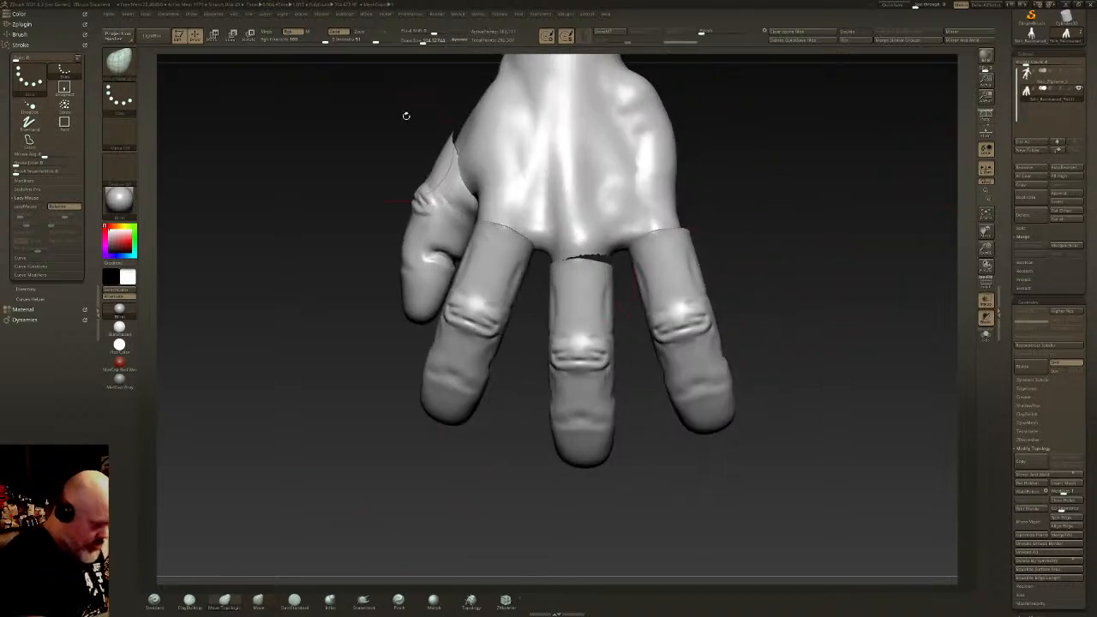
mouse_move(597, 269)
left_mouse_down()
mouse_move(603, 247)
mouse_move(557, 260)
mouse_move(542, 245)
left_mouse_up()
left_click_drag(621, 230, 624, 247)
mouse_move(644, 230)
right_mouse_down()
mouse_move(649, 245)
mouse_move(649, 206)
mouse_move(647, 261)
right_mouse_up()
left_click_drag(646, 262, 657, 260)
mouse_move(617, 161)
left_mouse_down()
mouse_move(637, 164)
mouse_move(618, 107)
left_mouse_up()
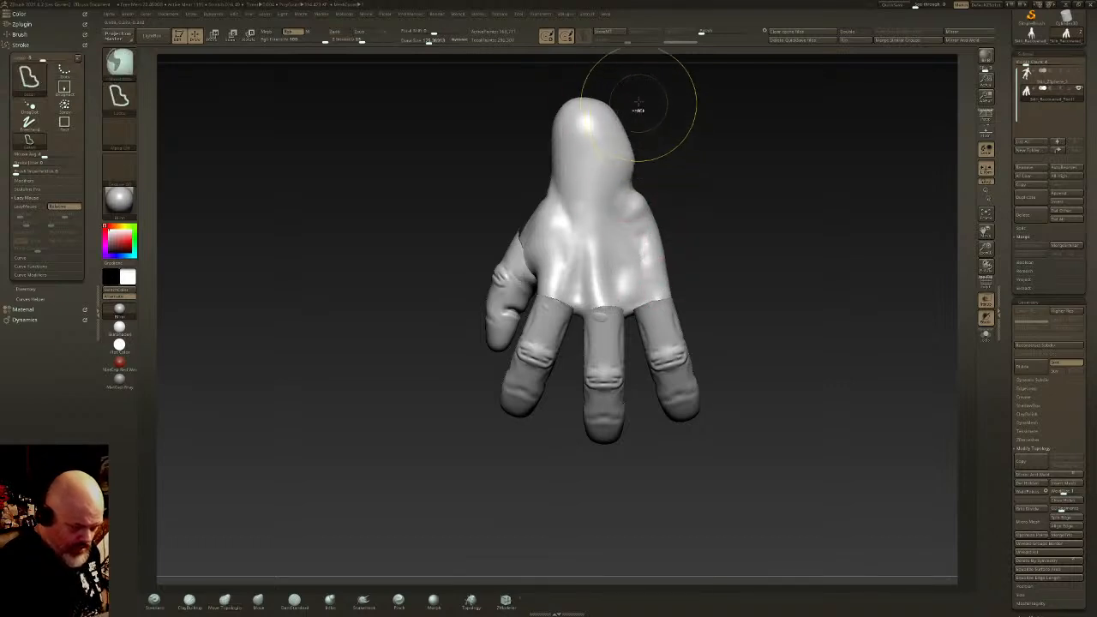
Step: Mask the hand and fingers with a lasso, leaving the forearm free, and enlarge the forearm with the transform gizmo
left_click_drag(600, 67, 573, 196, "ctrl")
left_click(727, 169, "ctrl")
left_click(673, 119, "ctrl")
mouse_move(637, 84)
left_mouse_down("ctrl")
mouse_move(537, 66)
mouse_move(592, 68)
left_mouse_up("ctrl")
left_click(754, 151, "ctrl")
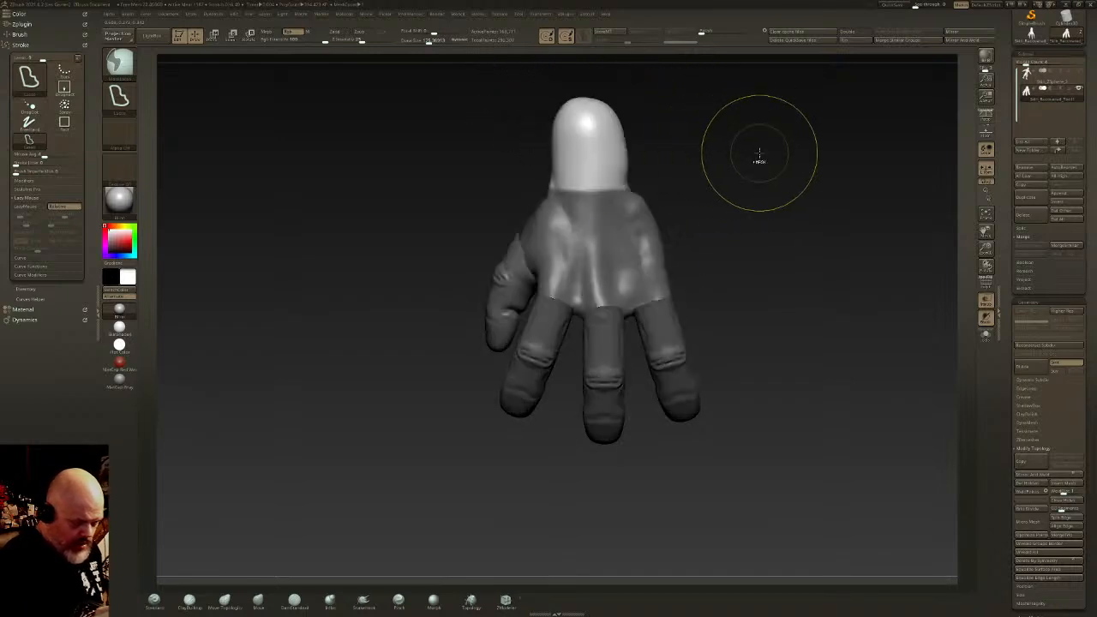
key("w")
left_click_drag(595, 263, 637, 224)
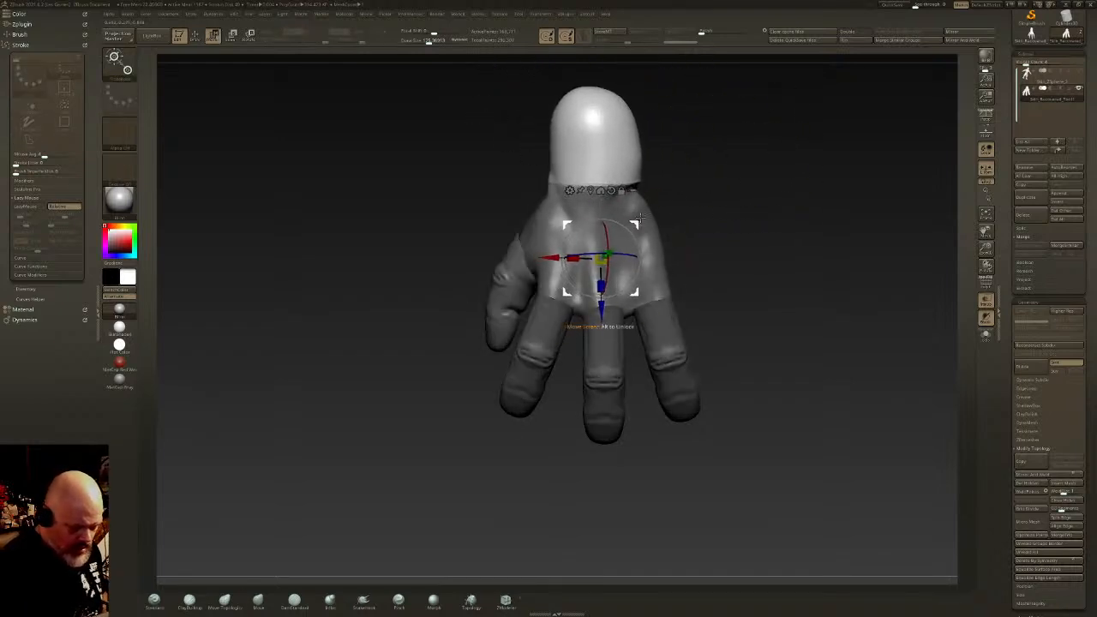
Step: Return to Draw mode, clear the mask, and smooth the transition between the forearm and the wrist
key("q")
left_click_drag(703, 159, 715, 171, "ctrl")
left_click_drag(618, 184, 633, 173, "shift")
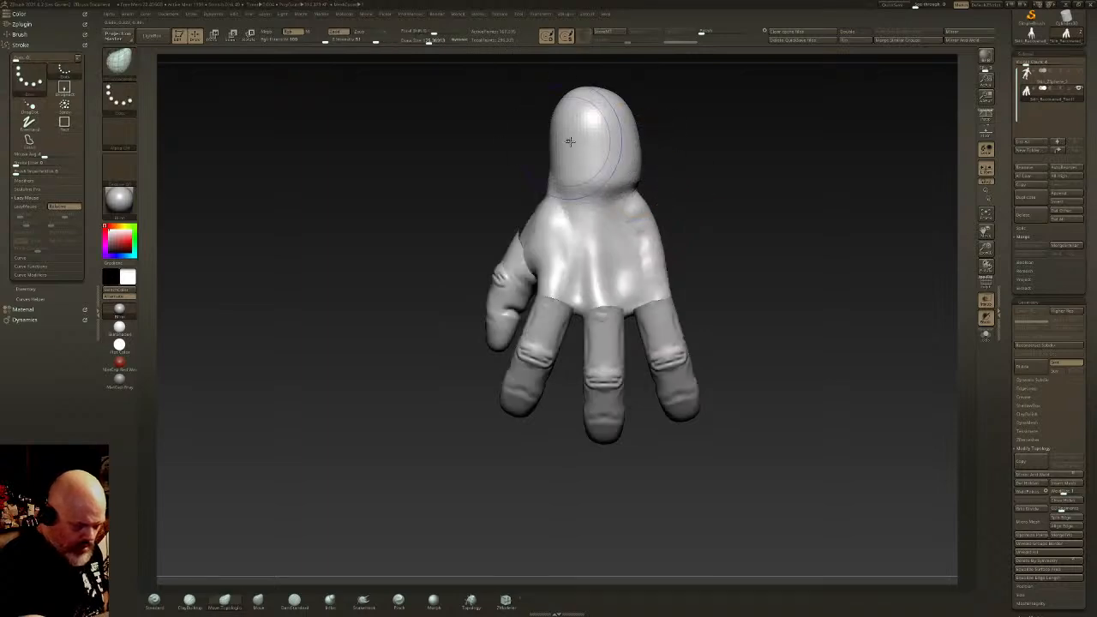
right_click_drag(570, 141, 580, 146)
mouse_move(556, 104)
right_mouse_down()
mouse_move(631, 172)
mouse_move(586, 145)
mouse_move(693, 189)
right_mouse_up()
right_click_drag(730, 248, 671, 284, "alt")
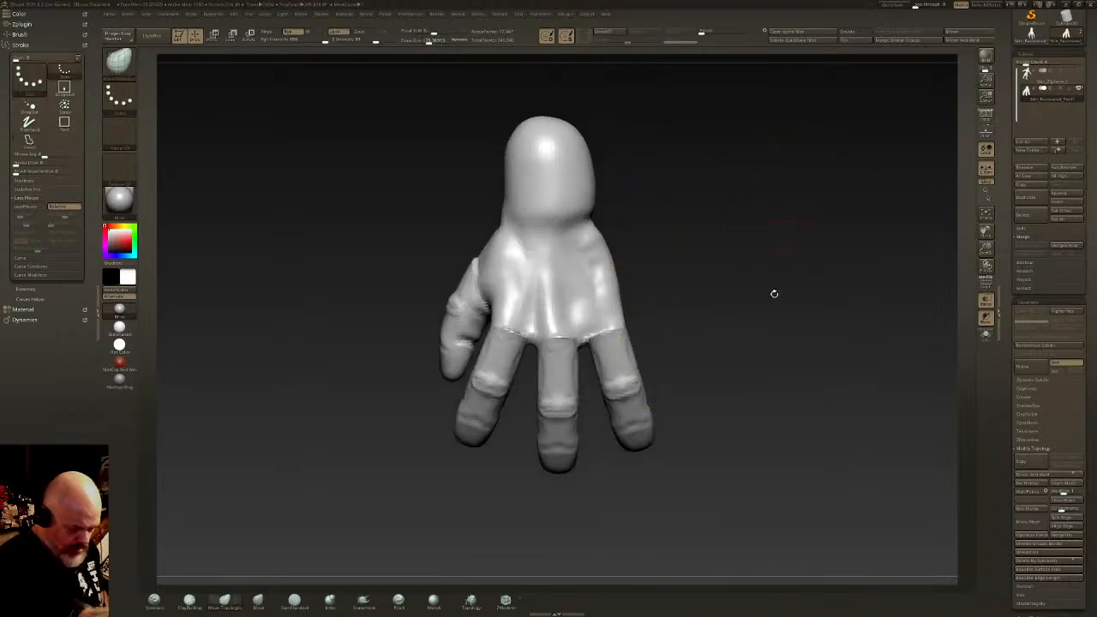
Step: Remesh the merged hand with DynaMesh and smooth the palm, thumb and finger joins
scroll(1077, 308, "down", 3)
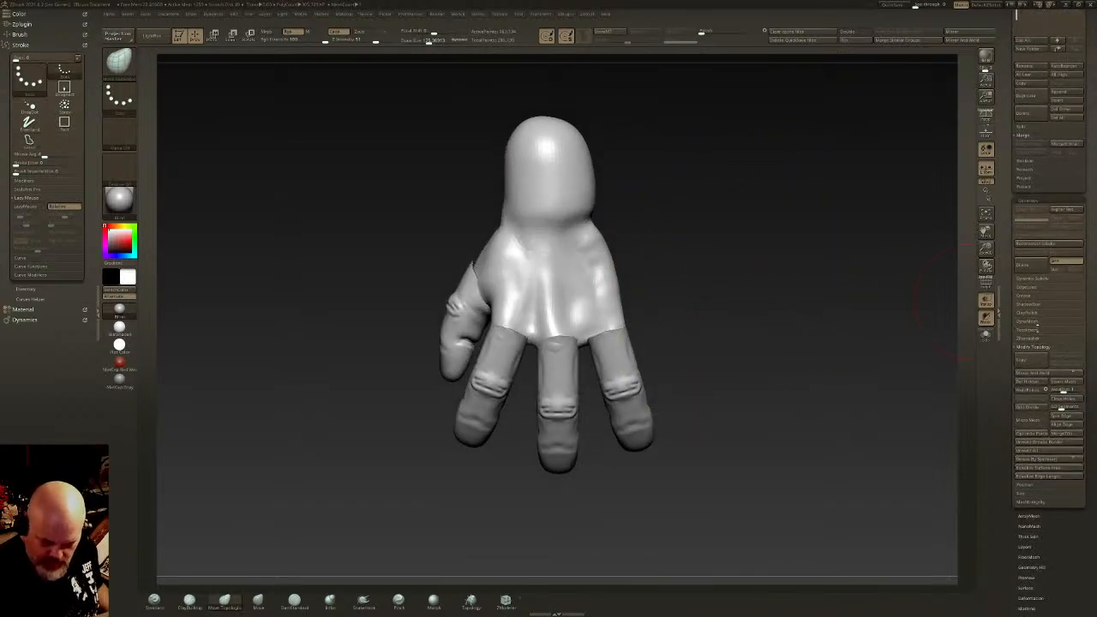
left_click(1032, 330)
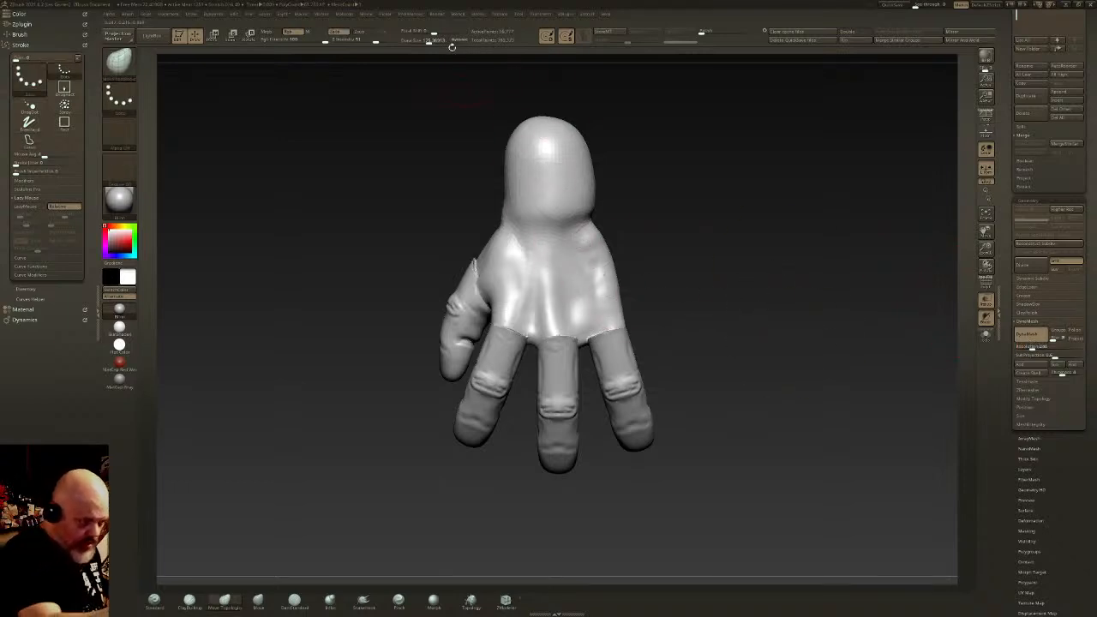
left_click_drag(429, 62, 454, 256)
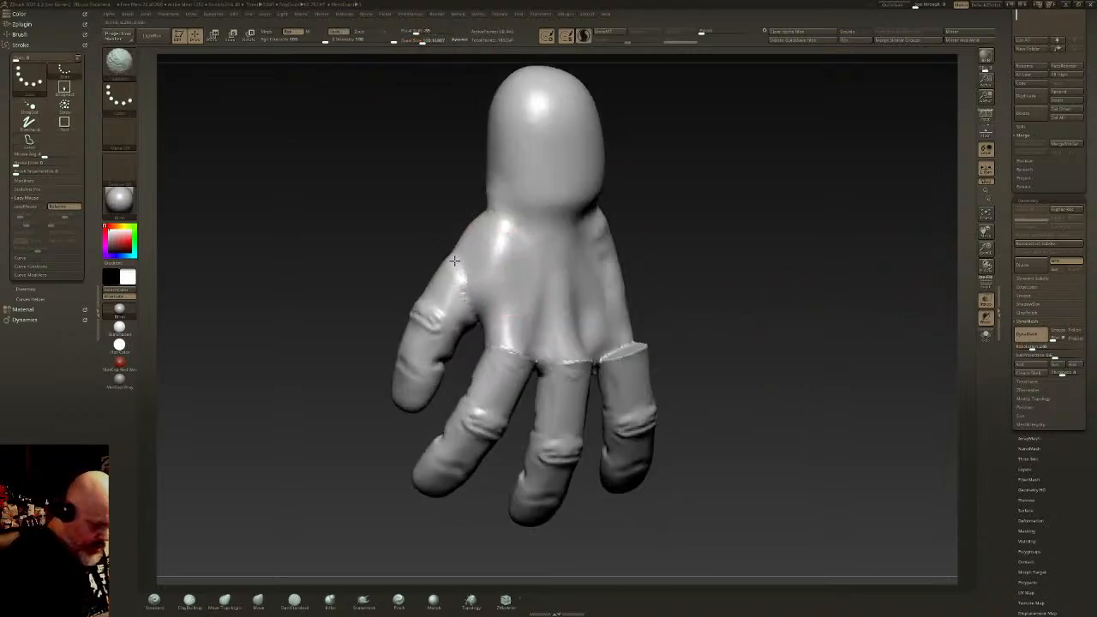
mouse_move(419, 62)
left_mouse_down()
mouse_move(473, 262)
mouse_move(491, 275)
left_mouse_up()
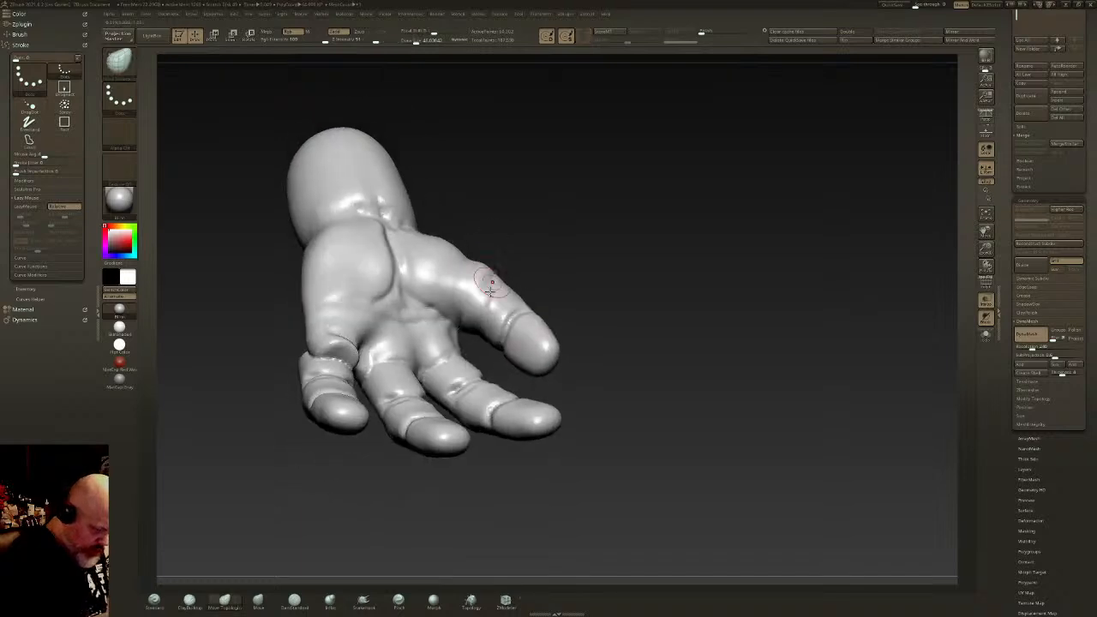
right_click_drag(434, 370, 416, 363)
mouse_move(382, 368)
left_mouse_down("shift")
mouse_move(367, 384)
mouse_move(369, 362)
left_mouse_up("shift")
right_click_drag(370, 361, 369, 313)
mouse_move(360, 362)
right_mouse_down()
mouse_move(347, 373)
mouse_move(346, 357)
mouse_move(514, 279)
mouse_move(502, 309)
right_mouse_up()
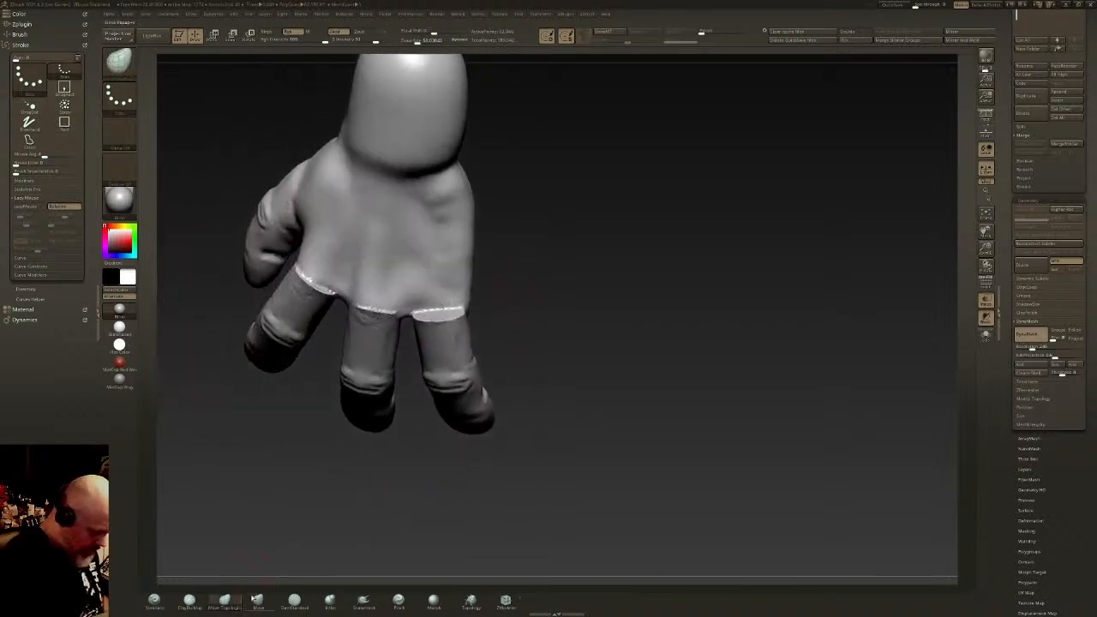
Step: Fill the seams at the three finger bases with ClayBuildup and blend the knuckles smoothly into the back of the hand
left_click(192, 603)
mouse_move(443, 310)
left_mouse_down()
mouse_move(432, 224)
mouse_move(444, 317)
mouse_move(430, 278)
mouse_move(430, 175)
left_mouse_up()
left_click_drag(430, 175, 440, 291)
left_click_drag(388, 182, 374, 311)
right_click_drag(374, 300, 347, 227)
mouse_move(371, 163)
left_mouse_down()
mouse_move(309, 275)
mouse_move(377, 189)
mouse_move(343, 308)
left_mouse_up()
right_click_drag(378, 289, 415, 328)
left_click_drag(404, 256, 419, 202, "shift")
mouse_move(428, 257)
right_mouse_down()
mouse_move(431, 186)
mouse_move(482, 291)
mouse_move(519, 269)
right_mouse_up()
mouse_move(498, 241)
left_mouse_down()
mouse_move(419, 360)
mouse_move(435, 336)
left_mouse_up()
mouse_move(480, 328)
right_mouse_down("ctrl")
mouse_move(441, 342)
mouse_move(484, 314)
right_mouse_up("ctrl")
mouse_move(484, 314)
left_mouse_down()
mouse_move(579, 225)
mouse_move(480, 324)
mouse_move(552, 246)
left_mouse_up()
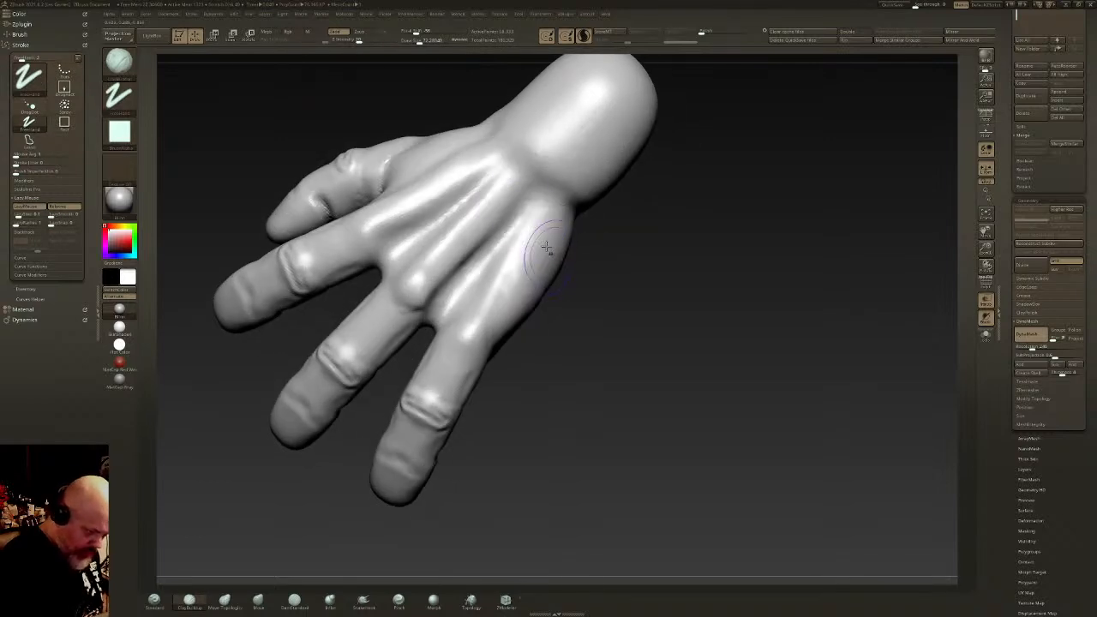
Step: Fill the hollows between the tendons on the back of the hand, smooth the strokes, and update the DynaMesh
mouse_move(549, 214)
left_mouse_down()
mouse_move(518, 224)
mouse_move(444, 306)
left_mouse_up()
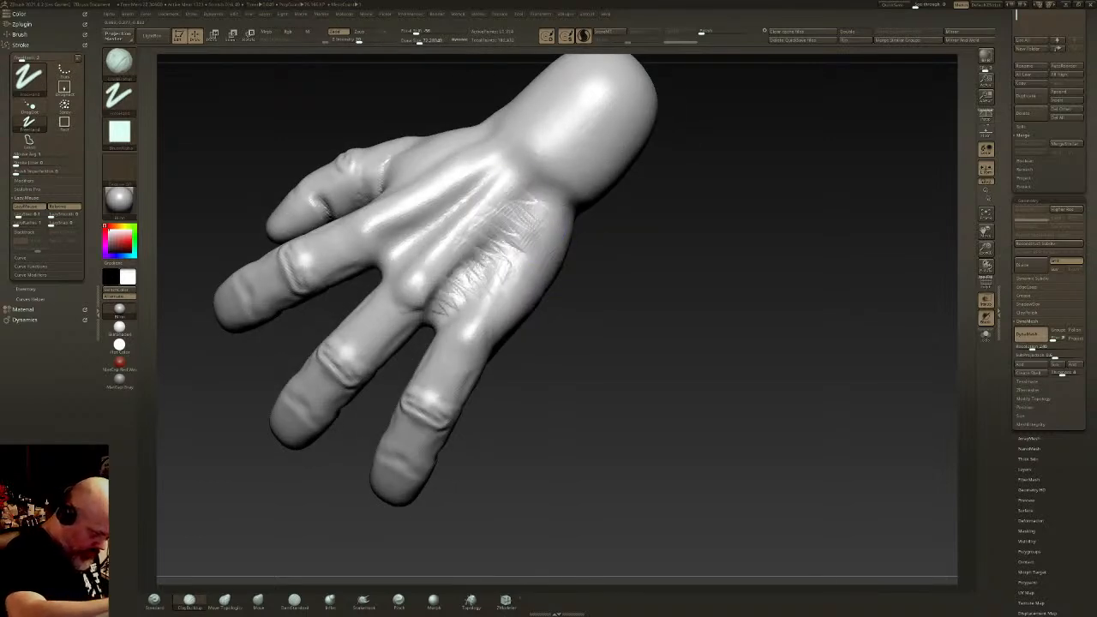
mouse_move(512, 226)
left_mouse_down("shift")
mouse_move(455, 287)
mouse_move(490, 238)
left_mouse_up("shift")
mouse_move(486, 180)
left_mouse_down()
mouse_move(417, 227)
mouse_move(453, 210)
left_mouse_up()
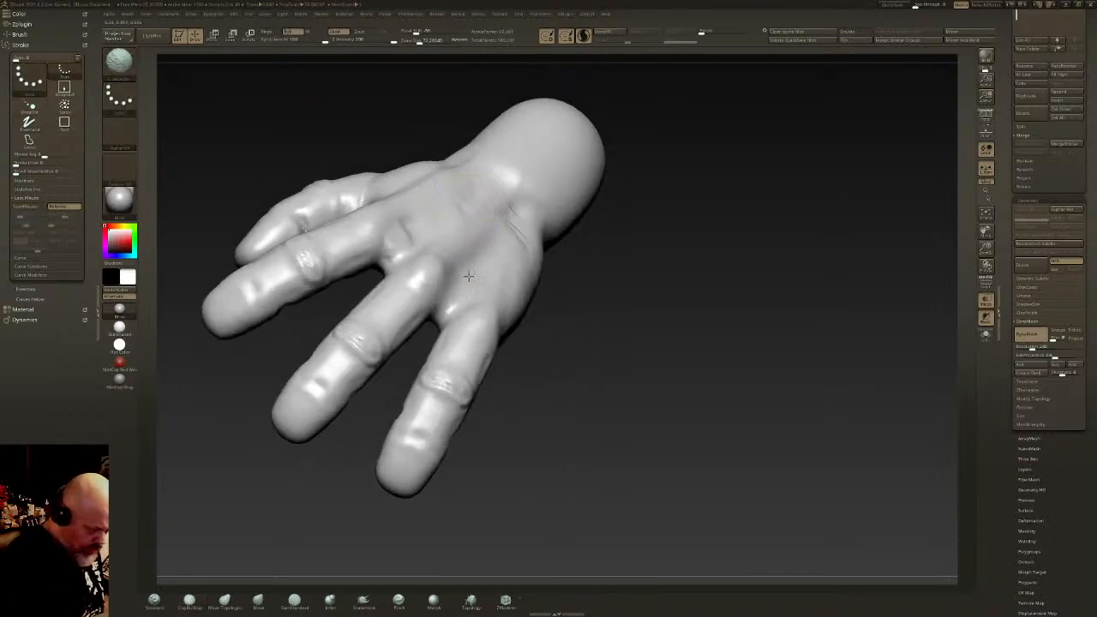
mouse_move(469, 276)
right_mouse_down()
mouse_move(505, 228)
mouse_move(541, 215)
mouse_move(460, 289)
right_mouse_up()
left_click_drag(527, 240, 545, 261, "shift")
left_click_drag(577, 360, 617, 394, "ctrl")
mouse_move(514, 257)
right_mouse_down()
mouse_move(582, 223)
mouse_move(589, 314)
mouse_move(630, 281)
mouse_move(633, 220)
right_mouse_up()
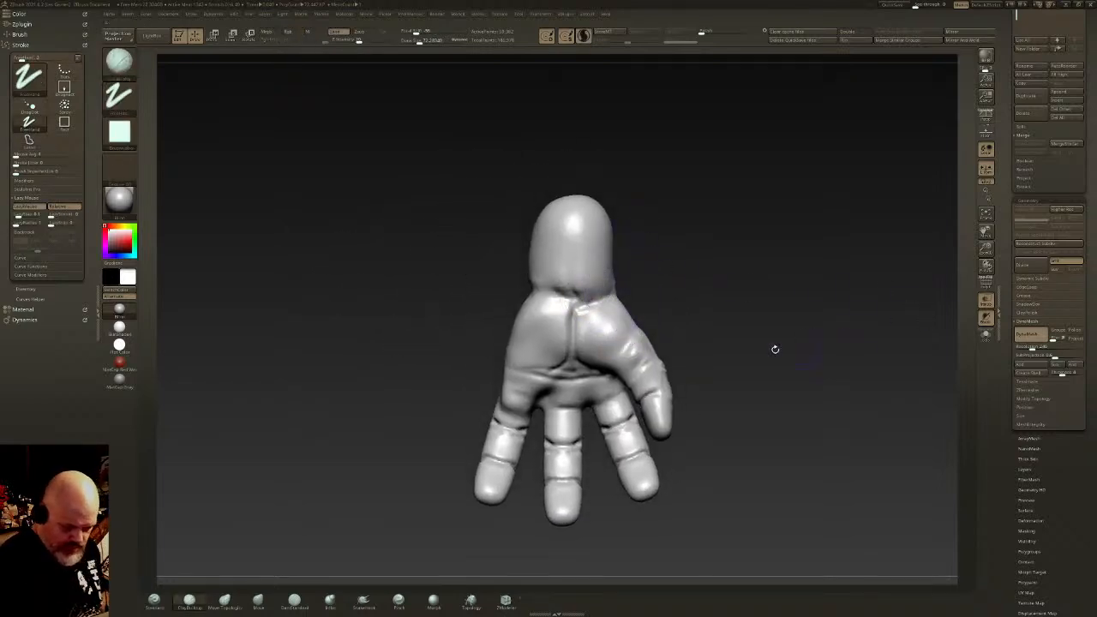
Step: Place the transform gizmo on the forearm and reset its orientation
key("ctrl+shift")
mouse_move(464, 208)
left_mouse_down("ctrl")
mouse_move(688, 115)
mouse_move(446, 120)
left_mouse_up("ctrl")
key("ctrl+w")
key("w")
left_click(585, 252)
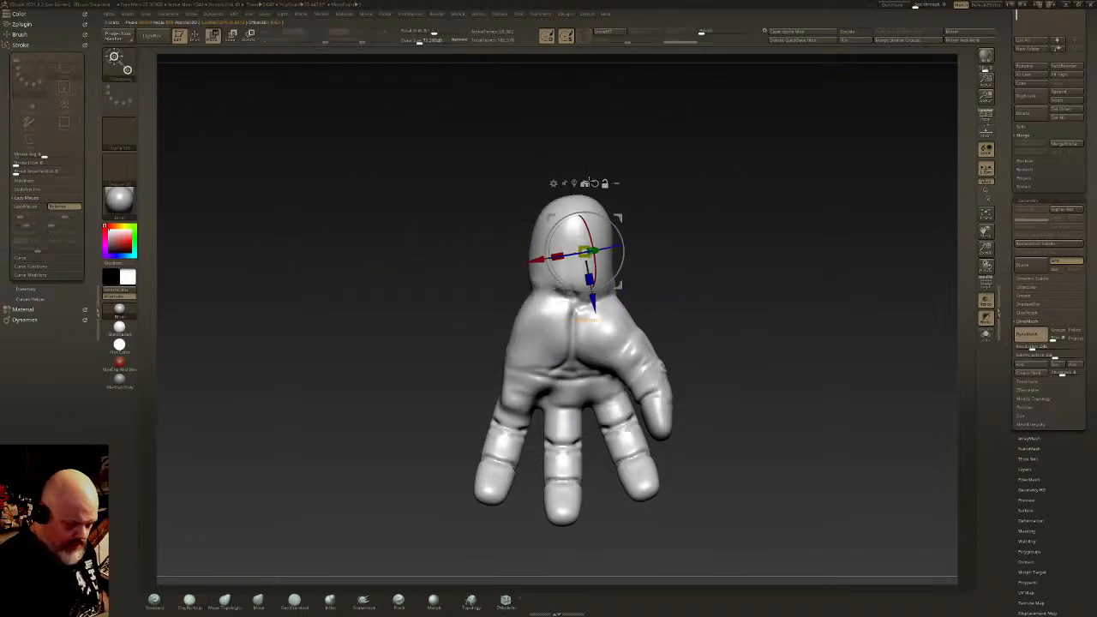
left_click(594, 183)
left_click_drag(586, 284, 643, 332, "alt")
key("q")
Step: Remove the rounded end of the forearm and mask the hand and fingers, leaving the forearm stub free
mouse_move(503, 188)
left_mouse_down("ctrl")
mouse_move(572, 317)
mouse_move(647, 190)
left_mouse_up("ctrl")
left_click(664, 287, "ctrl")
left_click(619, 346, "ctrl")
mouse_move(627, 284)
left_mouse_down("ctrl")
mouse_move(435, 386)
mouse_move(707, 343)
left_mouse_up("ctrl")
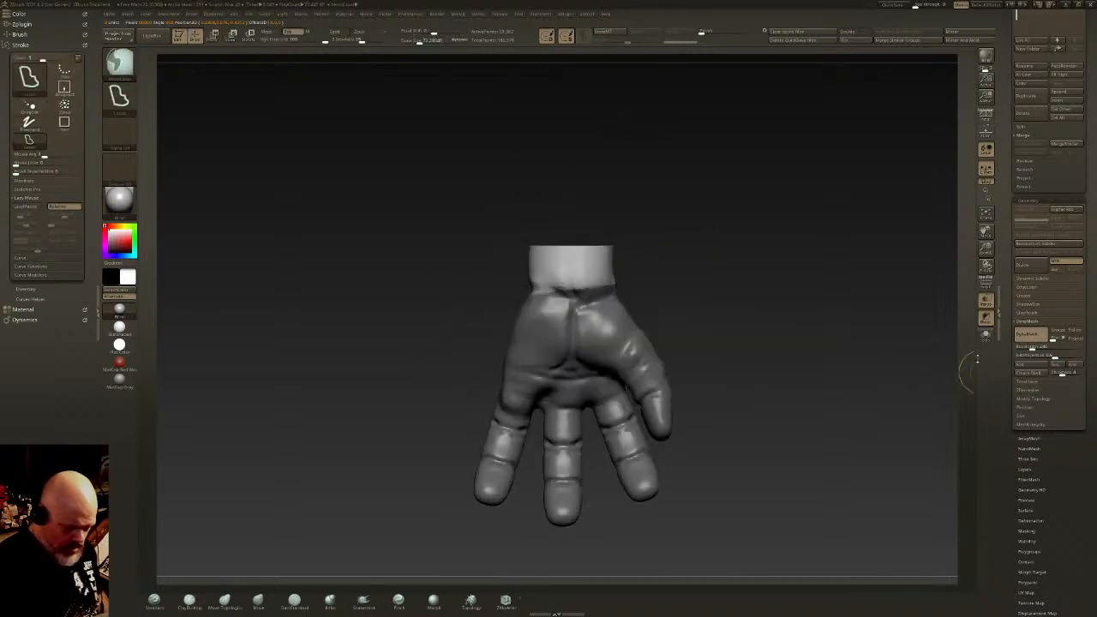
mouse_move(543, 280)
left_mouse_down("ctrl")
mouse_move(381, 424)
mouse_move(600, 307)
left_mouse_up("ctrl")
Step: Extend the unmasked forearm stub away from the hand with the transform gizmo and widen its end
key("w")
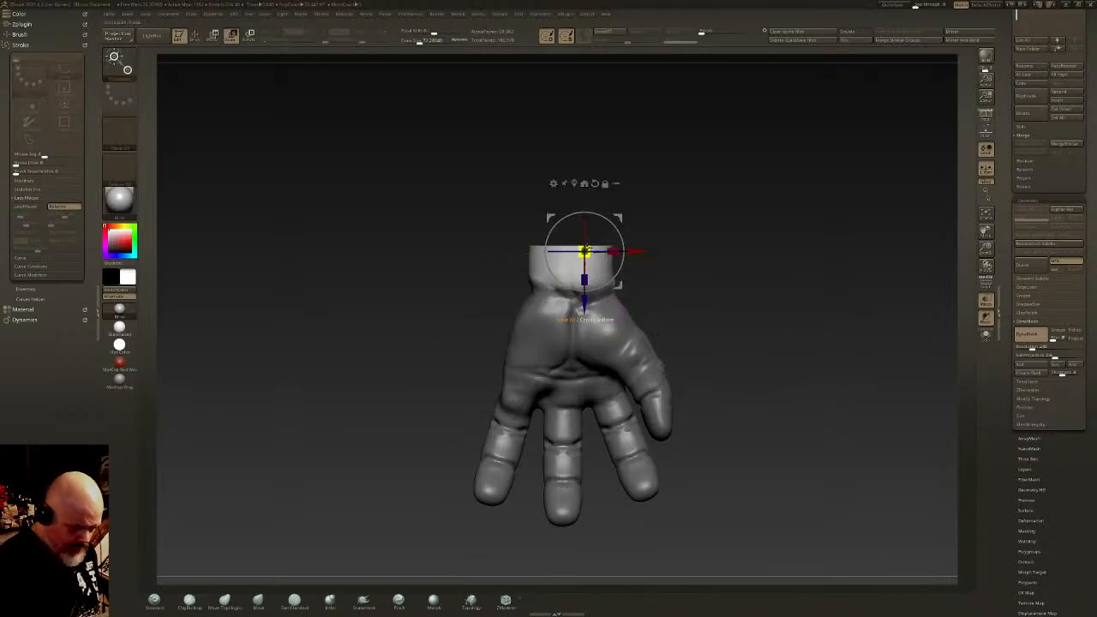
left_click_drag(616, 244, 690, 254)
left_click_drag(584, 301, 584, 191)
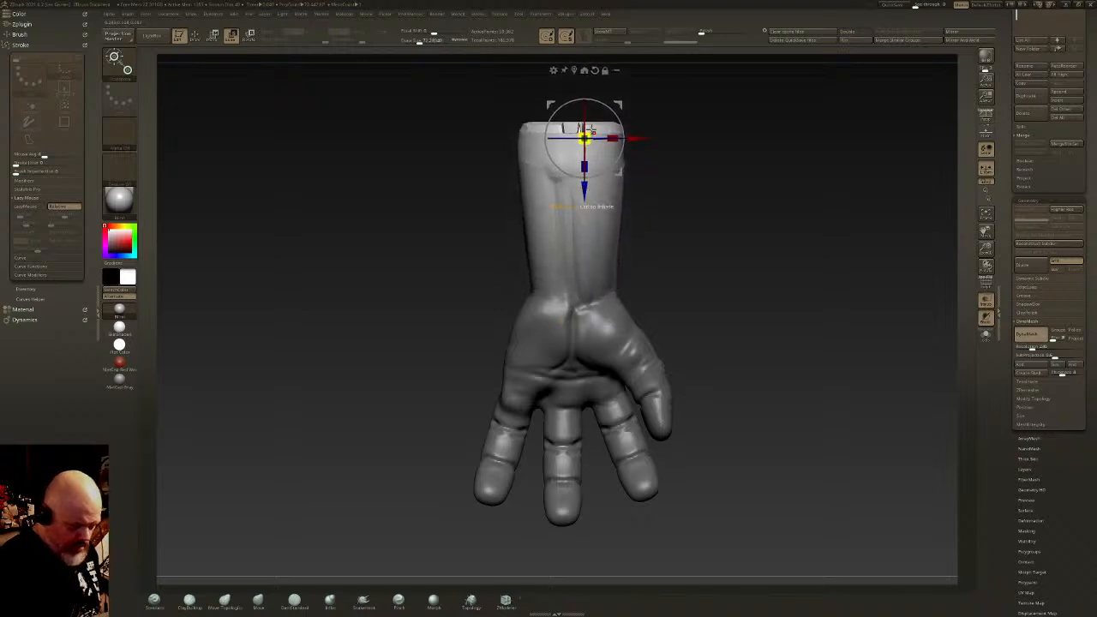
left_click_drag(606, 133, 618, 132)
key("q")
Step: Clear the mask, remesh the lengthened forearm with DynaMesh, and smooth it from the wrist to the end
mouse_move(619, 135)
right_mouse_down()
mouse_move(673, 225)
mouse_move(632, 292)
mouse_move(591, 329)
right_mouse_up()
left_click_drag(538, 196, 504, 164, "ctrl")
left_click_drag(420, 41, 423, 41)
right_click_drag(543, 163, 568, 269)
mouse_move(548, 196)
left_mouse_down("shift")
mouse_move(501, 147)
mouse_move(522, 127)
left_mouse_up("shift")
left_click_drag(478, 86, 433, 42, "ctrl")
left_click_drag(536, 147, 526, 181, "shift")
right_click_drag(526, 179, 591, 154)
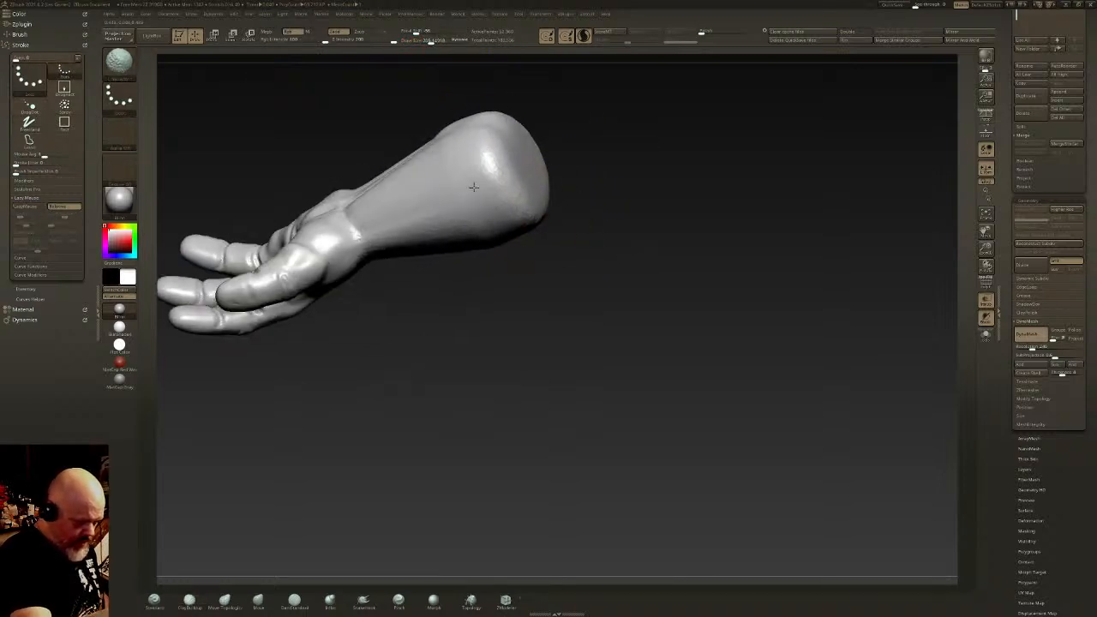
right_click_drag(472, 155, 491, 196)
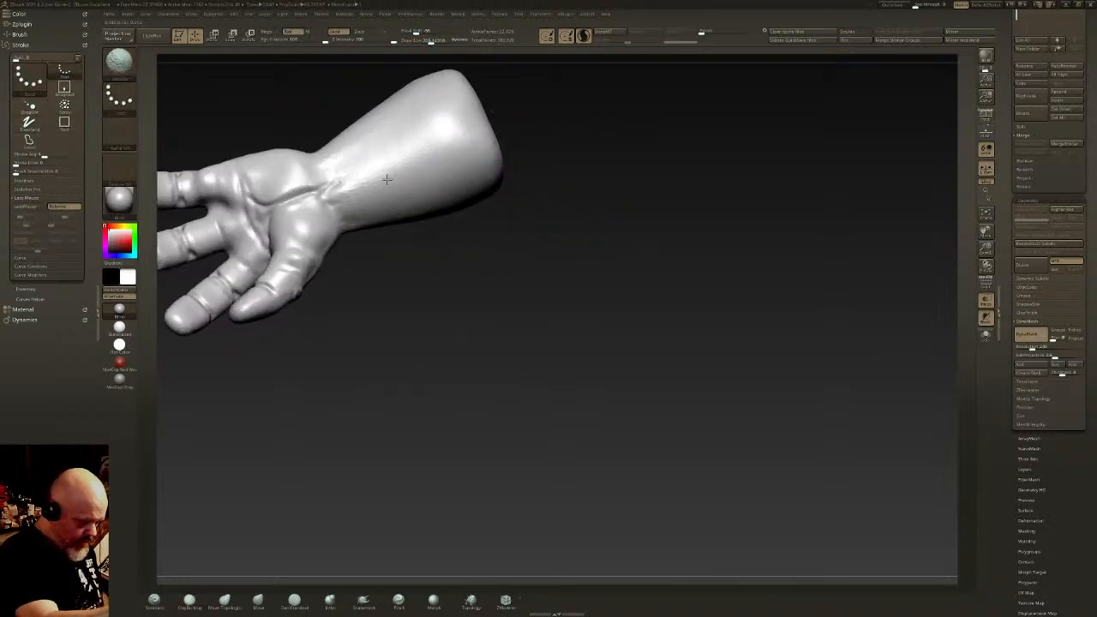
mouse_move(383, 161)
right_mouse_down()
mouse_move(446, 312)
mouse_move(408, 280)
right_mouse_up()
right_click_drag(526, 284, 634, 339)
right_click_drag(666, 414, 624, 345)
Step: Build up the forearm with ClayBuildup and refine the back of the wrist with DamStandard
key("b")
key("c")
key("b")
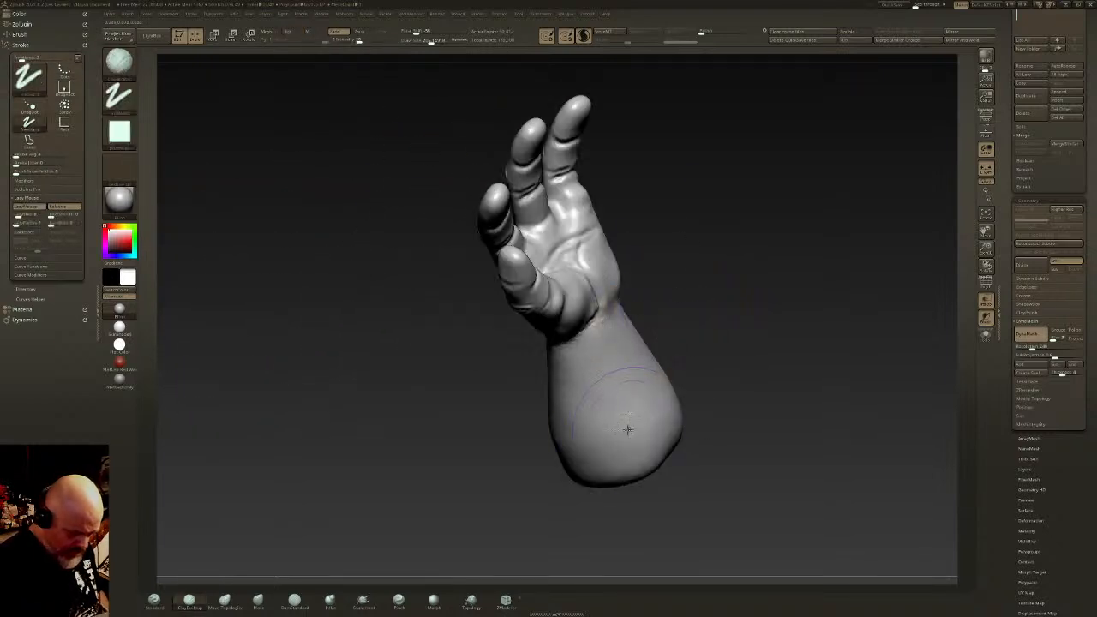
right_click_drag(629, 428, 636, 416)
right_click_drag(312, 565, 346, 527, "alt")
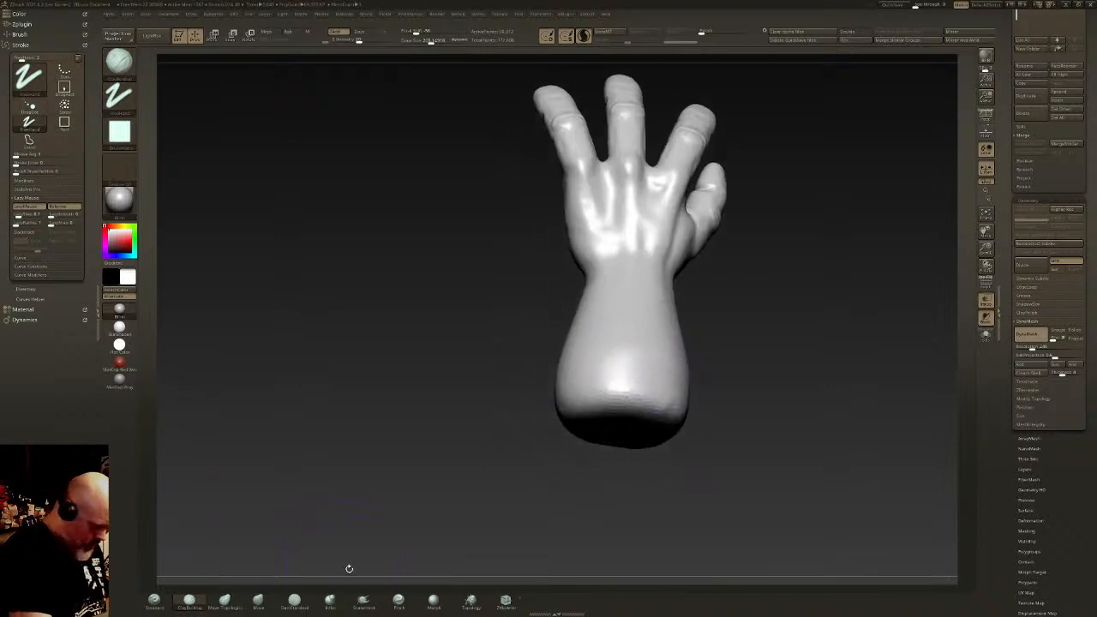
left_click(294, 601)
right_click_drag(611, 378, 654, 337)
mouse_move(641, 239)
left_mouse_down()
mouse_move(607, 258)
mouse_move(665, 225)
left_mouse_up()
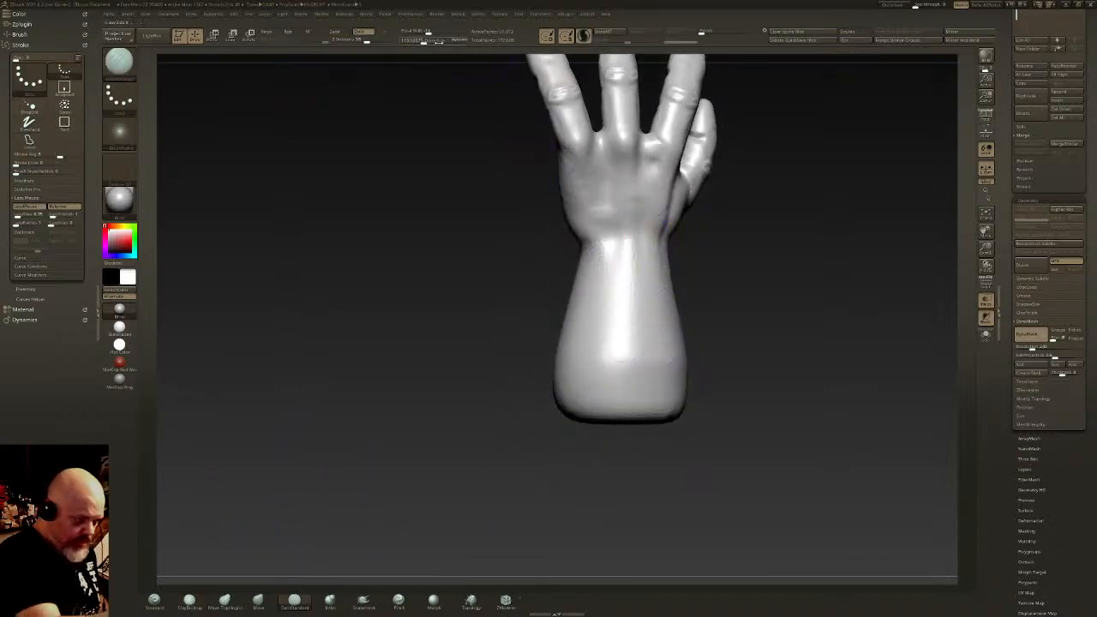
right_click_drag(713, 245, 639, 270)
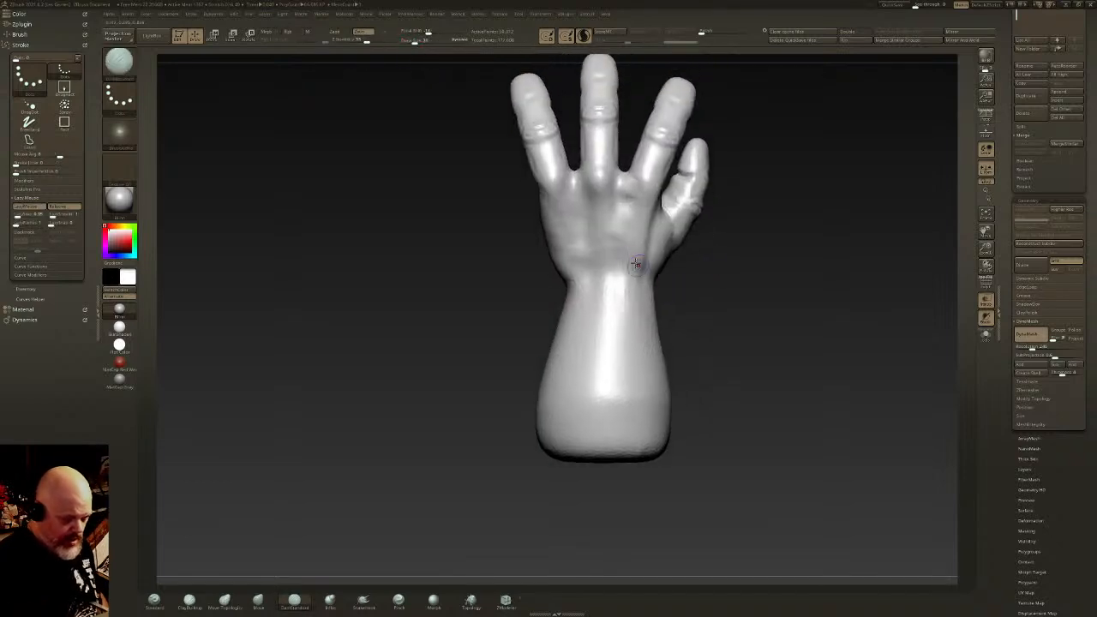
Step: Widen both sides of the wrist with the Move brush so the forearm flows into the hand
left_click(257, 601)
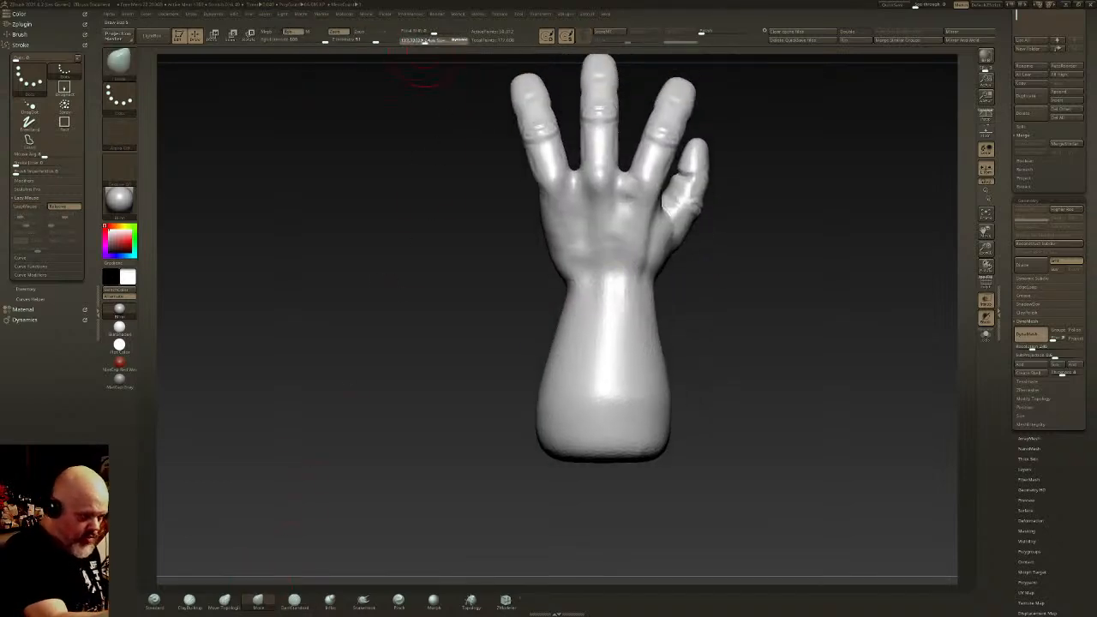
right_click_drag(568, 215, 572, 257)
left_click_drag(567, 283, 545, 289)
right_click_drag(600, 310, 686, 257)
mouse_move(668, 261)
left_mouse_down()
mouse_move(677, 227)
mouse_move(692, 267)
left_mouse_up()
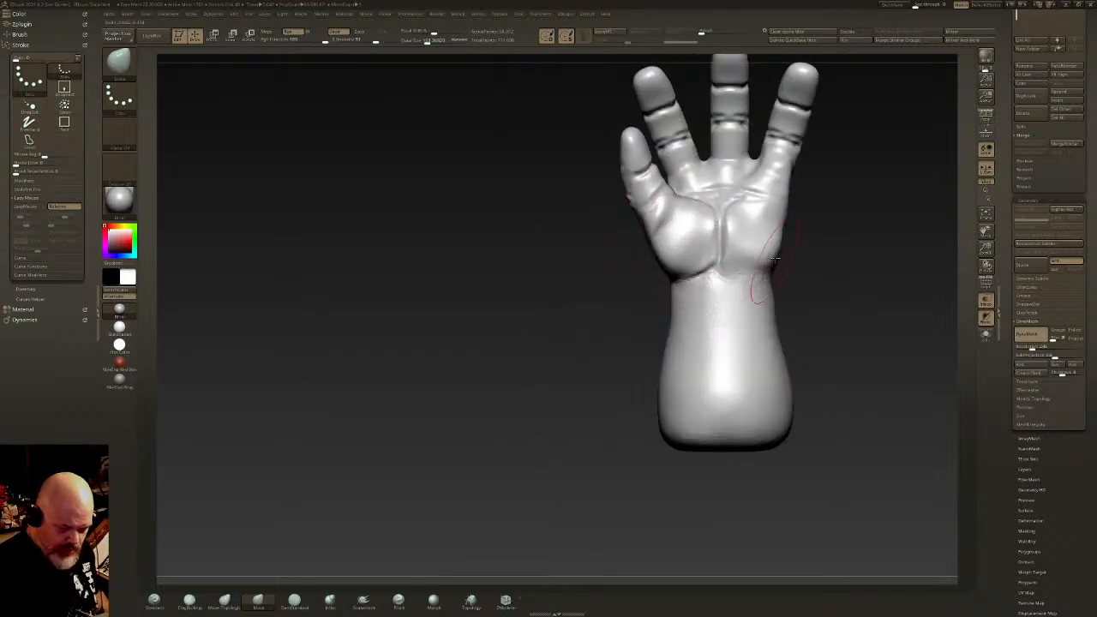
right_click_drag(774, 261, 731, 269)
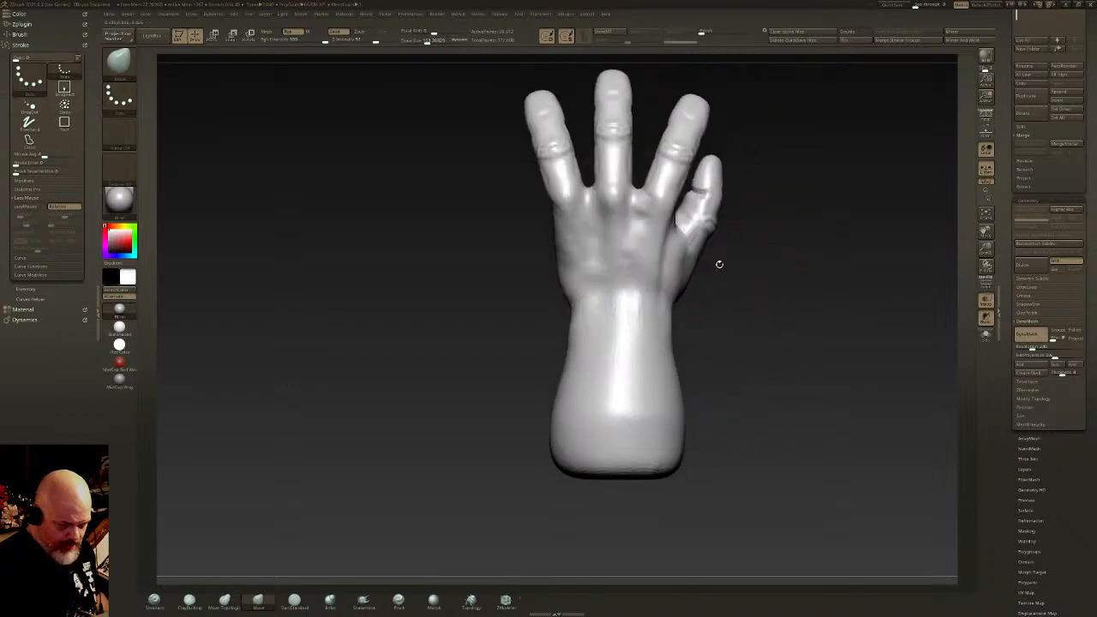
Step: Choose the SliceCurve brush and check the polygroup display with the back of the hand in view
key("ctrl")
left_click(121, 63, "ctrl+shift")
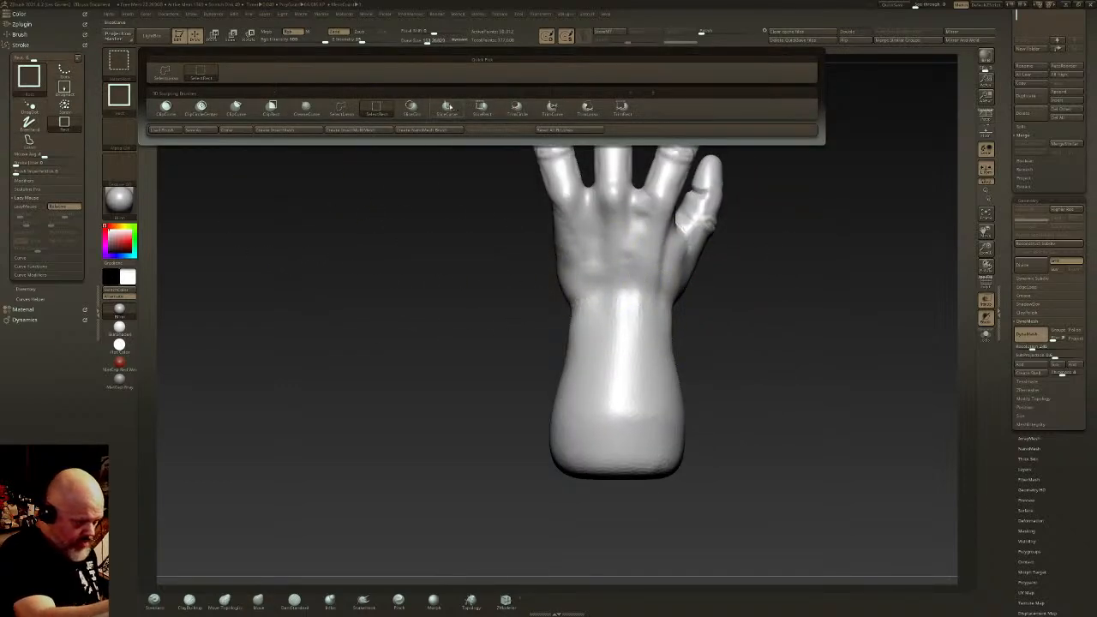
left_click(448, 108, "ctrl+shift")
left_click(985, 282)
left_click(989, 277)
mouse_move(895, 285)
left_mouse_down()
mouse_move(774, 277)
mouse_move(812, 372)
mouse_move(832, 352)
left_mouse_up()
left_click(986, 282)
left_click(986, 281)
left_click(985, 281)
left_click_drag(852, 306, 754, 311, "alt")
key("b")
key("s")
key("h")
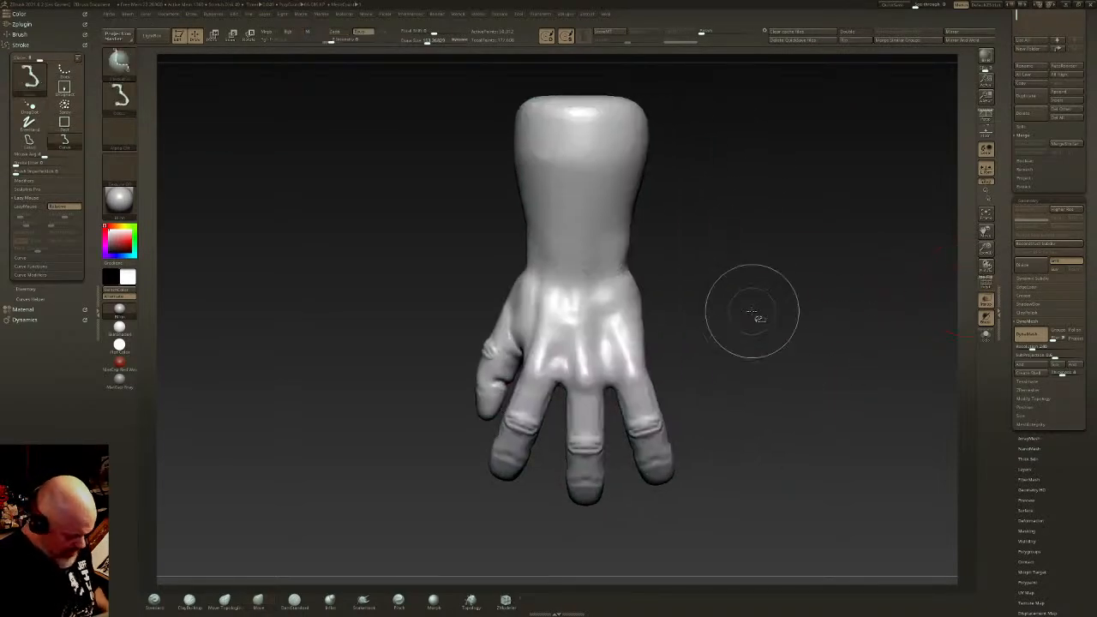
Step: Slice across the wrist to split the hand and forearm into separate polygroups, and display the polygroup colours
right_click_drag(594, 298, 585, 305)
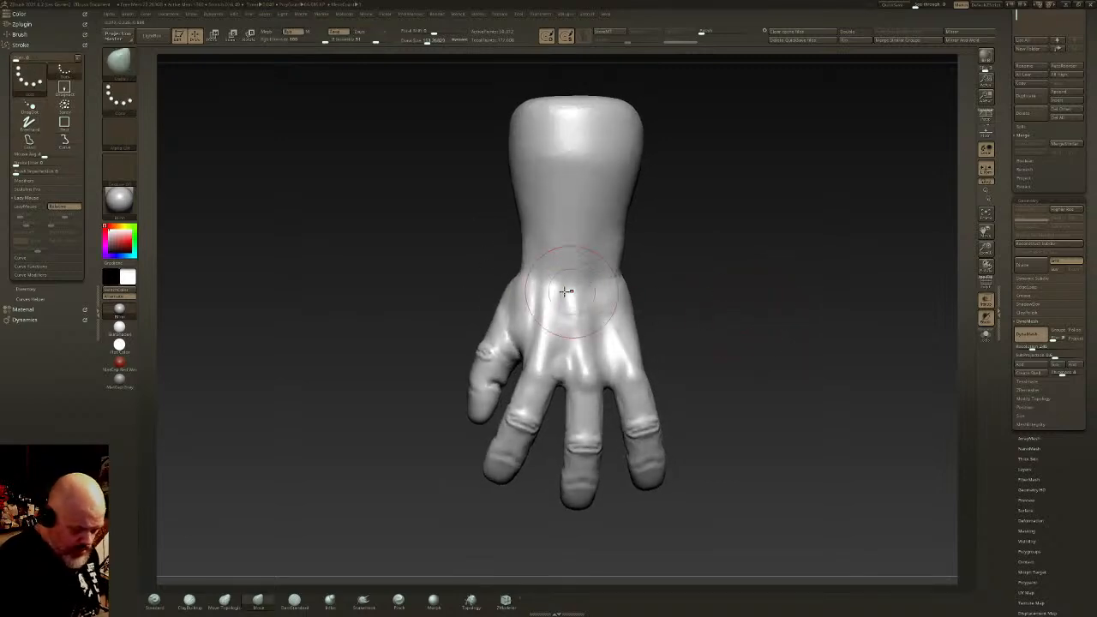
left_click_drag(472, 245, 531, 283, "ctrl+shift")
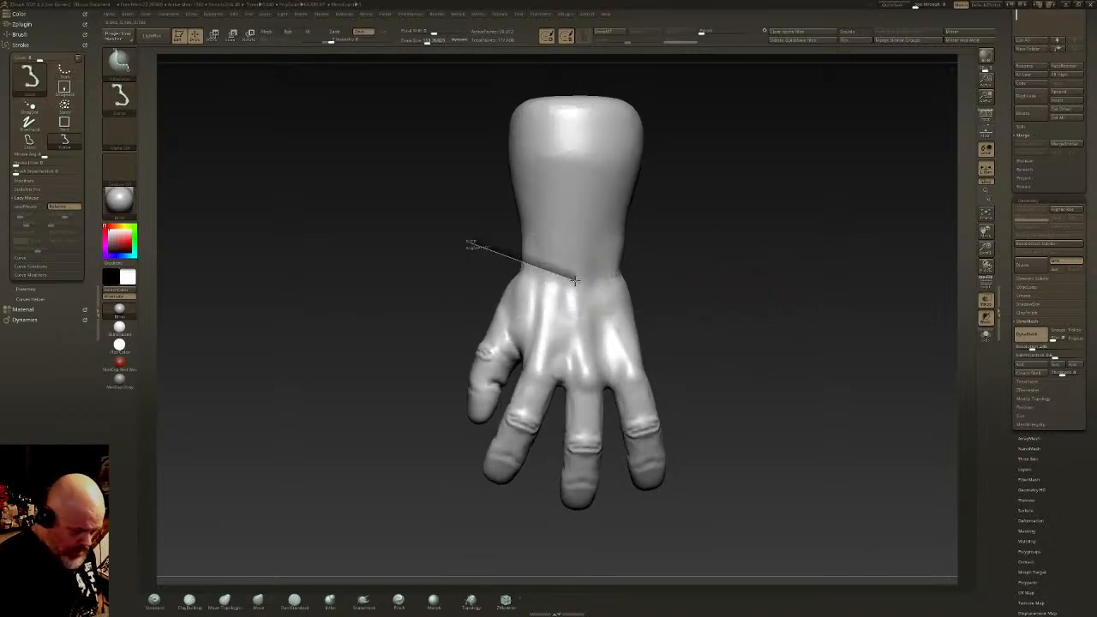
left_click_drag(621, 278, 754, 236, "ctrl+shift")
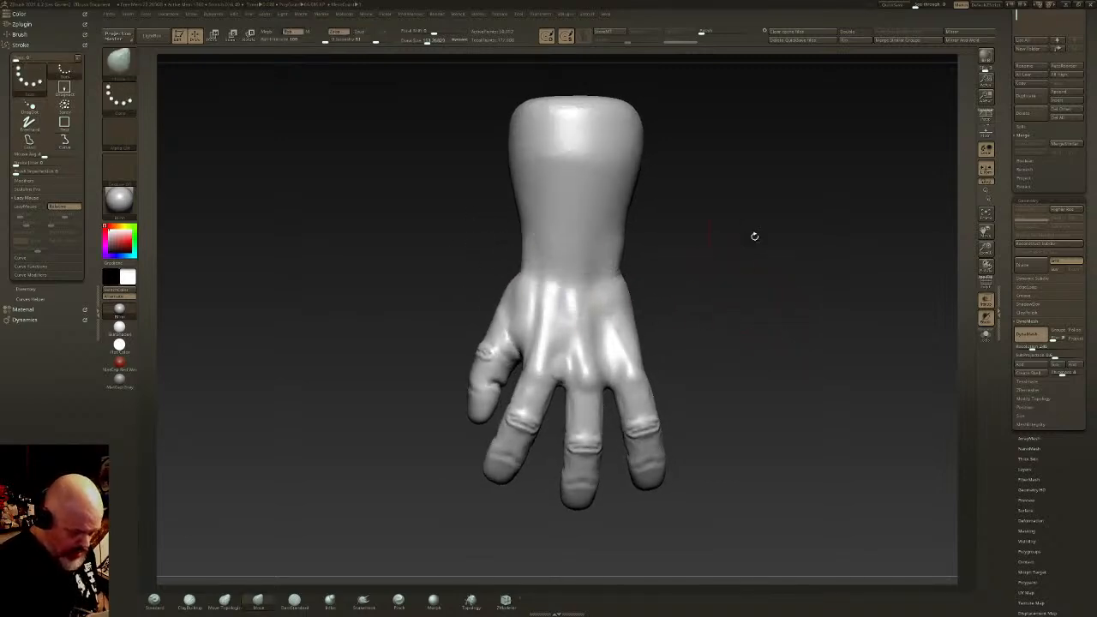
left_click(986, 281)
left_click(985, 281)
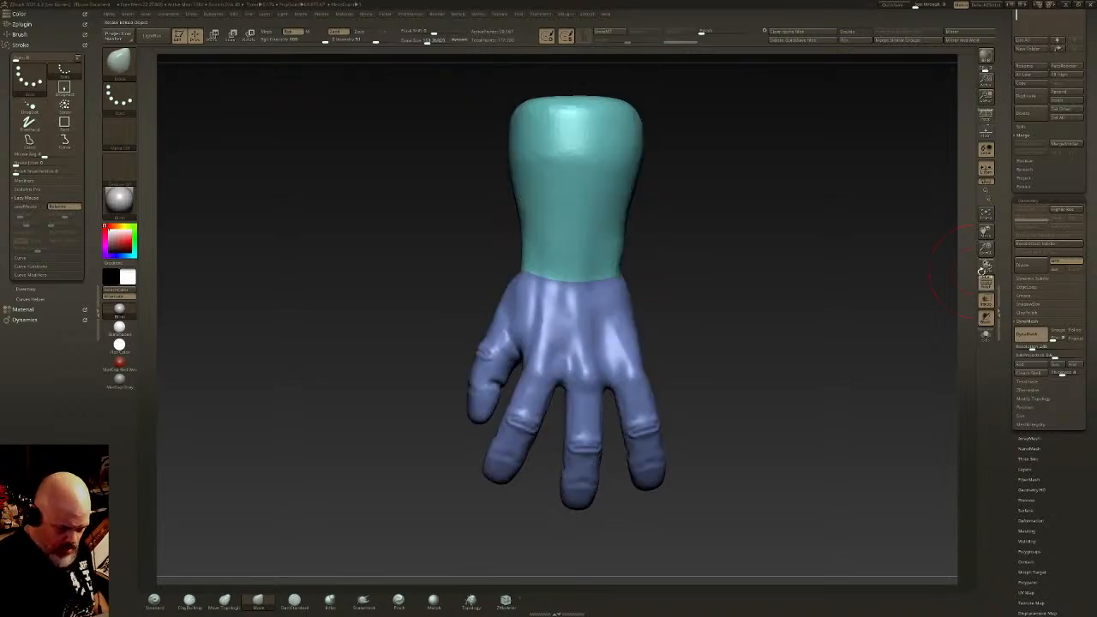
Step: Slice across the forearm above the wrist and near its end to create separate wrist, forearm and cap polygroups
left_click_drag(453, 203, 730, 219, "ctrl+shift")
mouse_move(715, 244)
left_mouse_down()
mouse_move(678, 279)
mouse_move(746, 265)
mouse_move(639, 264)
mouse_move(637, 226)
mouse_move(634, 306)
left_mouse_up()
left_click_drag(411, 180, 543, 195, "ctrl+shift")
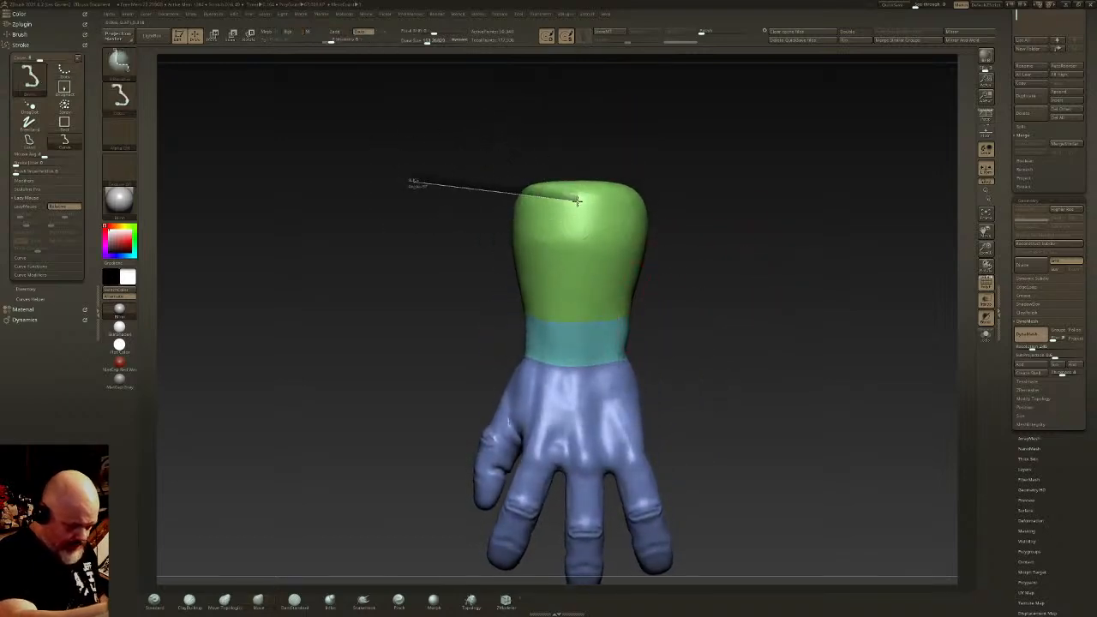
left_click_drag(625, 203, 776, 186, "ctrl+shift")
left_click_drag(746, 326, 677, 276)
Step: Isolate the upper forearm polygroup, slice it lengthwise into two polygroups, and show the whole arm again
left_click(648, 245, "ctrl+shift")
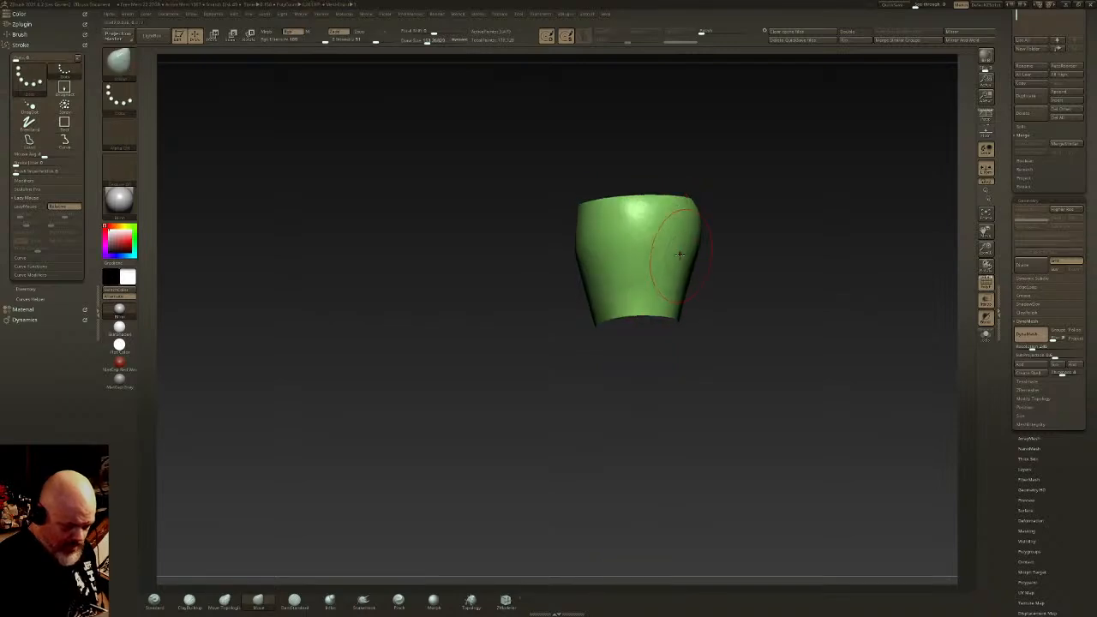
left_click_drag(617, 137, 641, 335, "ctrl+shift")
mouse_move(657, 134)
left_mouse_down("ctrl+shift")
mouse_move(656, 294)
mouse_move(634, 332)
mouse_move(778, 205)
left_mouse_up("ctrl+shift")
left_click(735, 249, "ctrl+shift")
left_click_drag(734, 252, 718, 224)
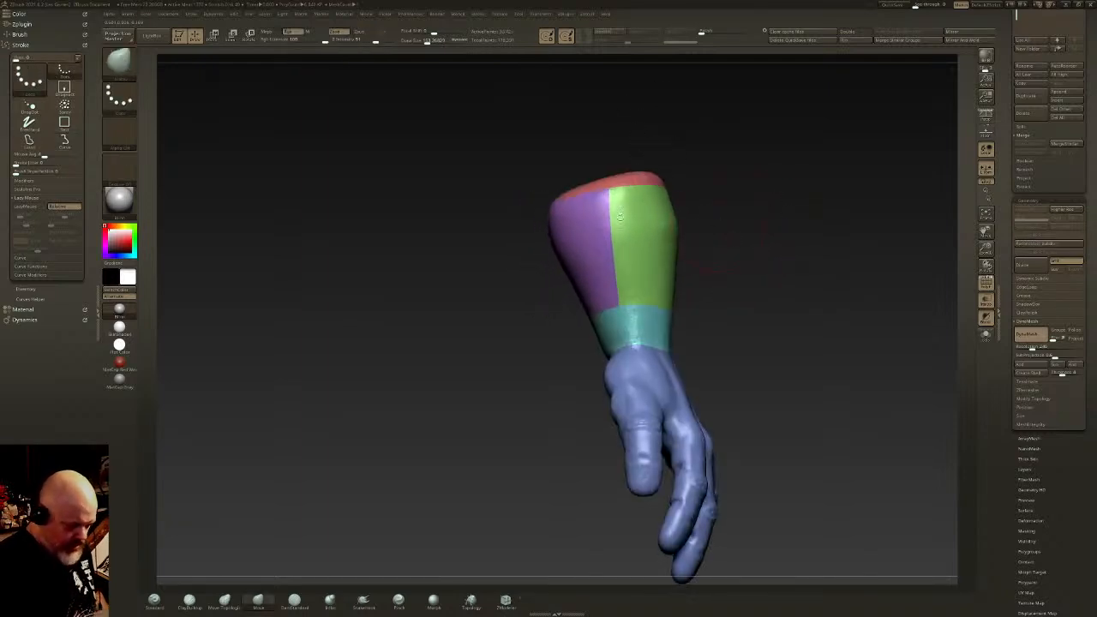
Step: Hide the rounded cap polygroup at the forearm's end, delete the hidden geometry, and close the hole
left_click_drag(327, 270, 340, 307)
left_click(640, 162, "ctrl+shift")
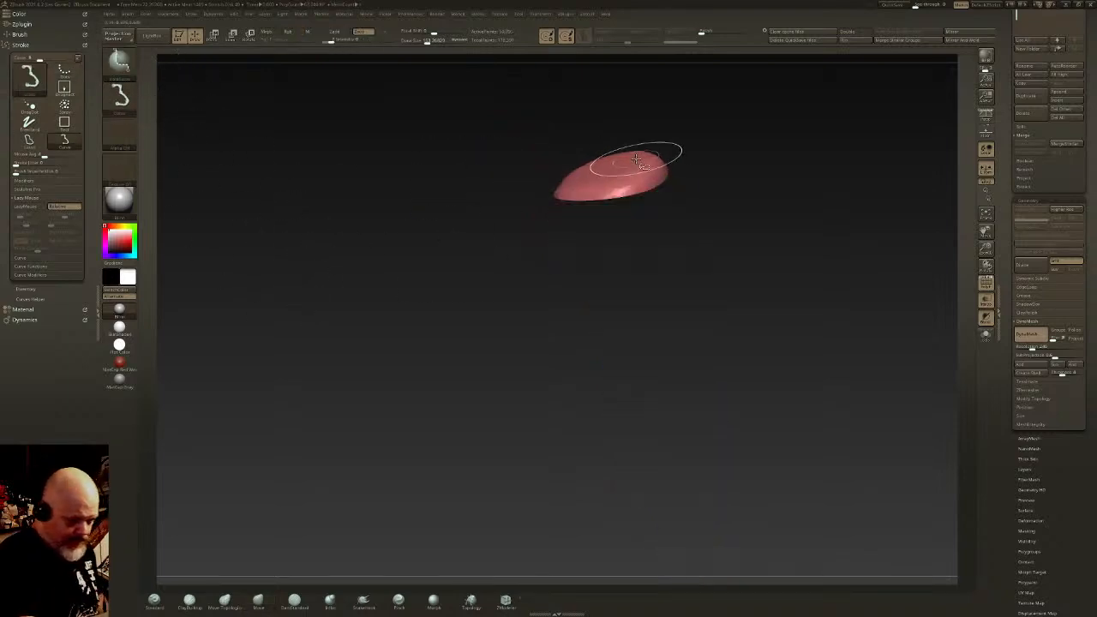
left_click(122, 65, "ctrl+shift")
left_click(201, 73)
left_click(942, 366, "ctrl+shift")
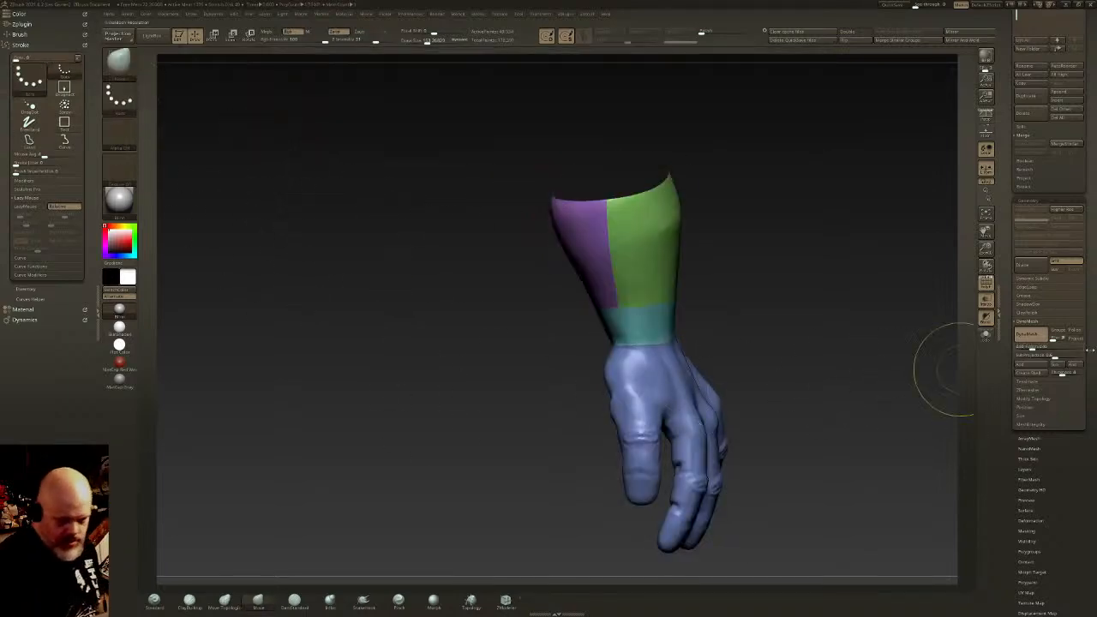
left_click(1035, 399)
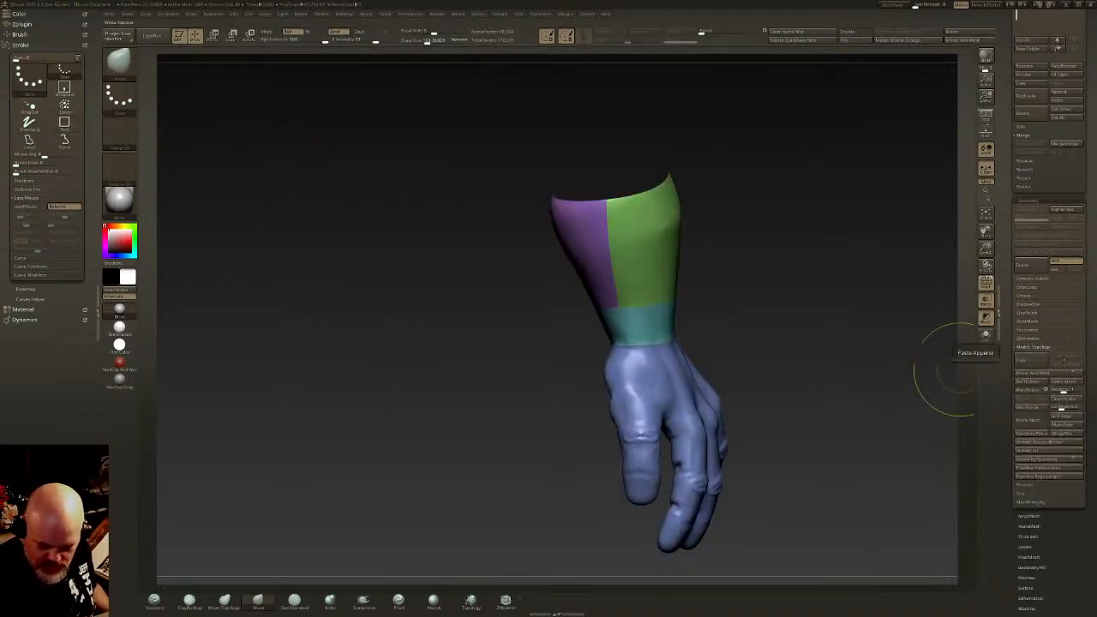
left_click(1070, 403)
Step: Isolate the new flat cap at the forearm's end and examine it
left_click_drag(844, 276, 807, 295)
left_click(657, 176, "ctrl+shift")
left_click_drag(688, 184, 708, 218)
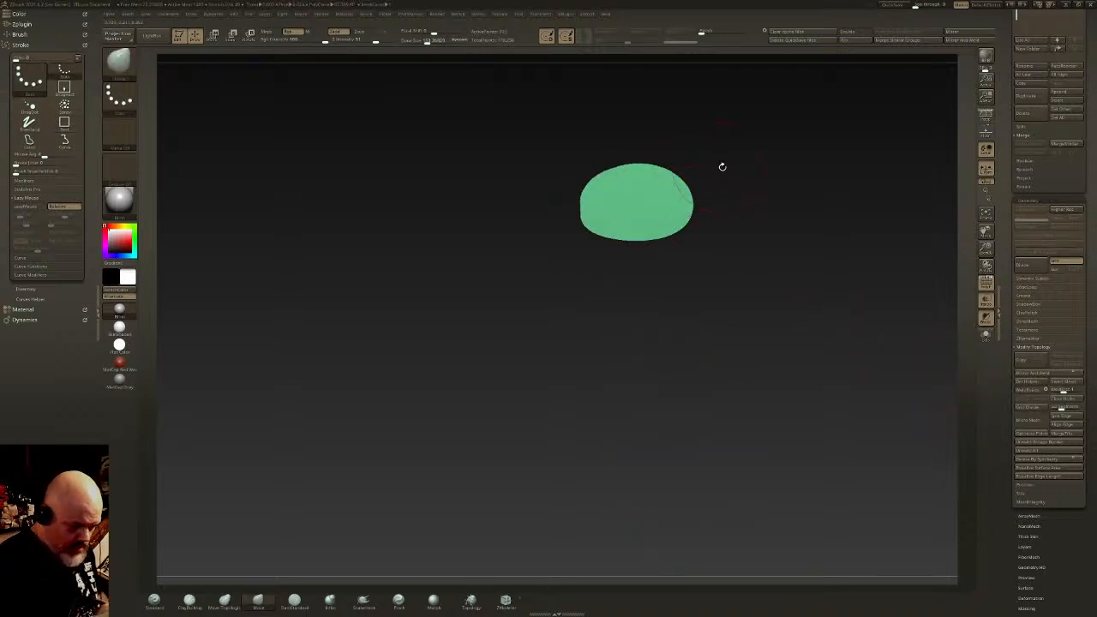
Step: Show the isolated forearm cap's wireframe and set the ZModeler brush's polygon action to Inset
left_click(986, 283)
left_click(985, 282)
right_click_drag(707, 253, 710, 296, "ctrl")
left_click(507, 601)
right_click_drag(588, 269, 578, 379, "alt")
key("space")
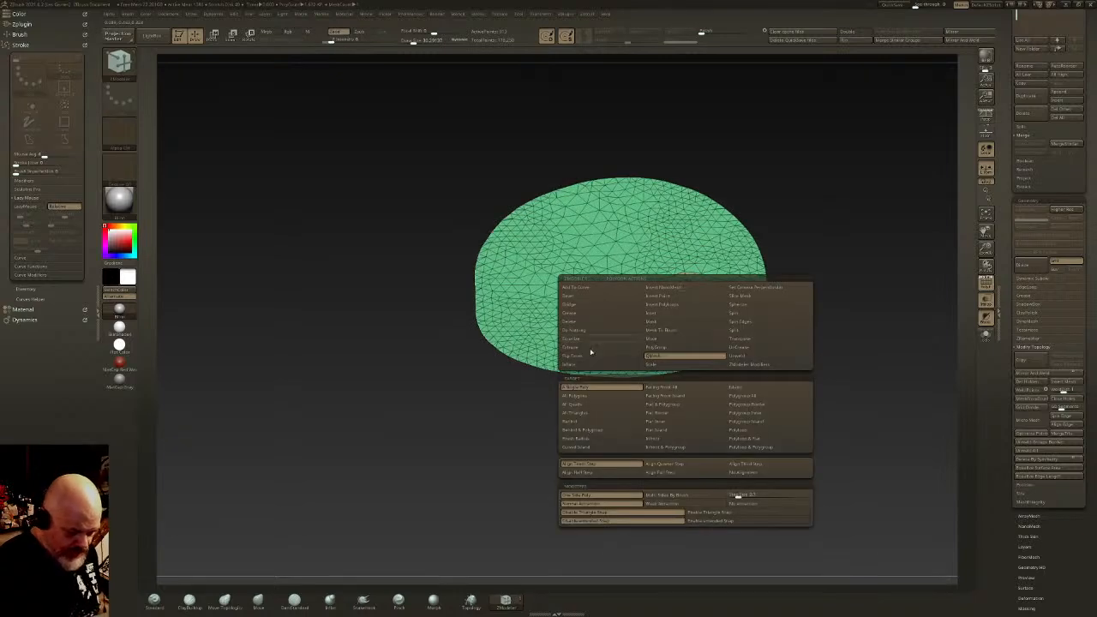
left_click(583, 349)
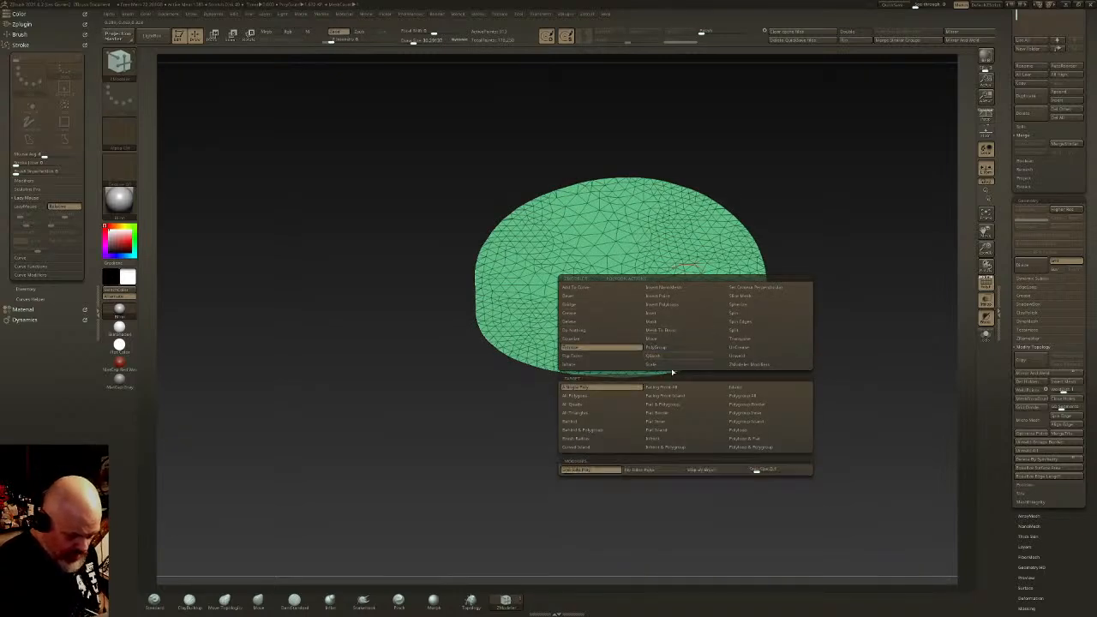
left_click(657, 316)
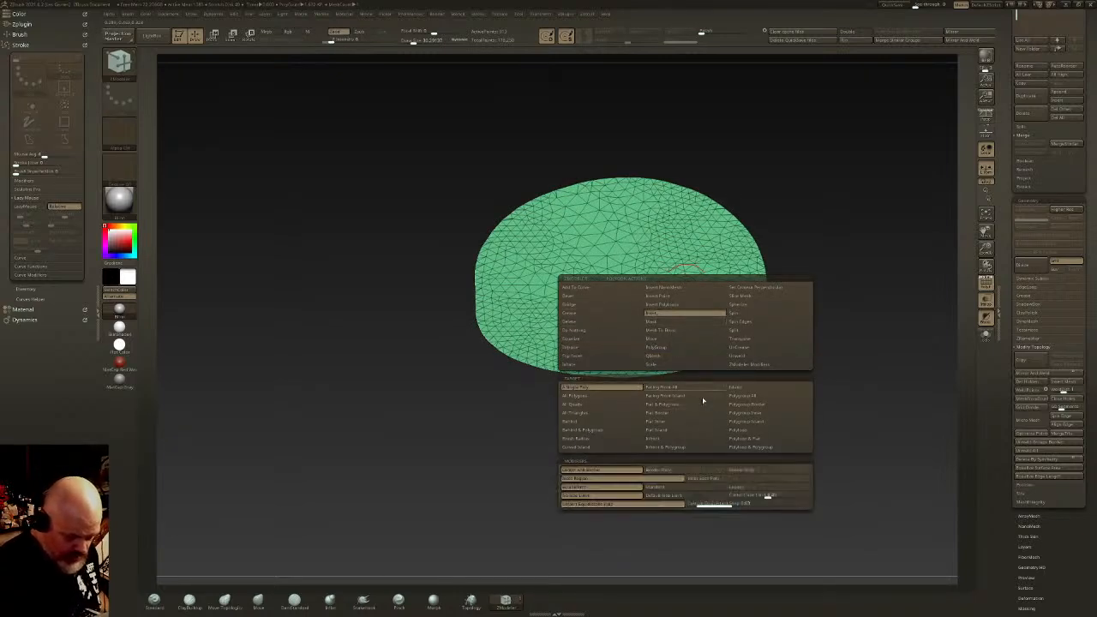
left_click(716, 480)
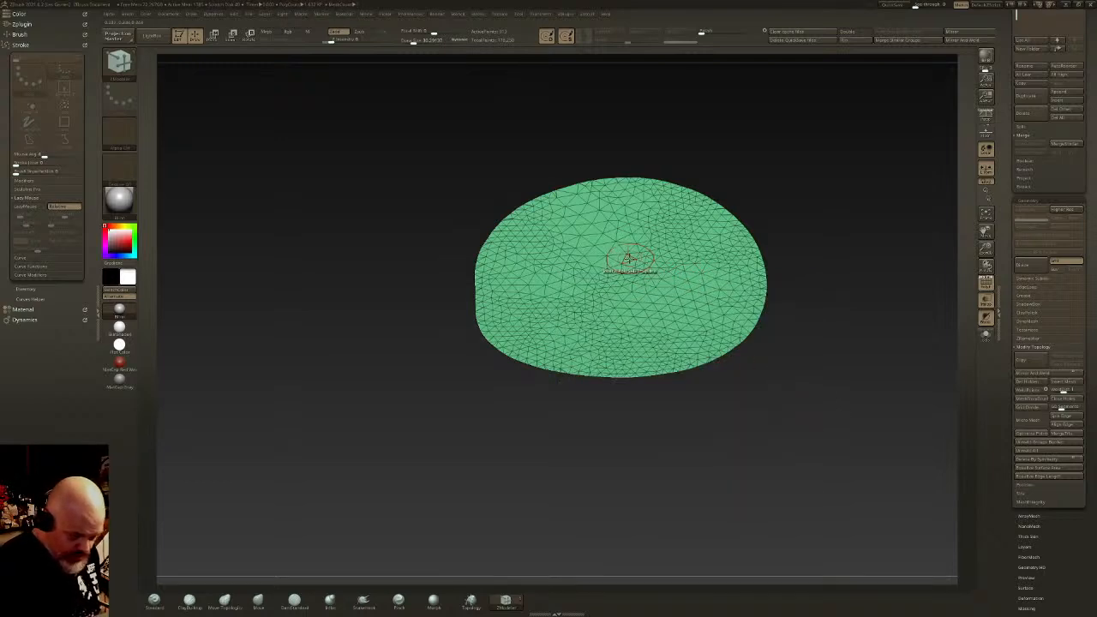
Step: Set the Inset target to Polygroup All and inset the forearm cap by a narrow rim
key("b")
key("z")
key("m")
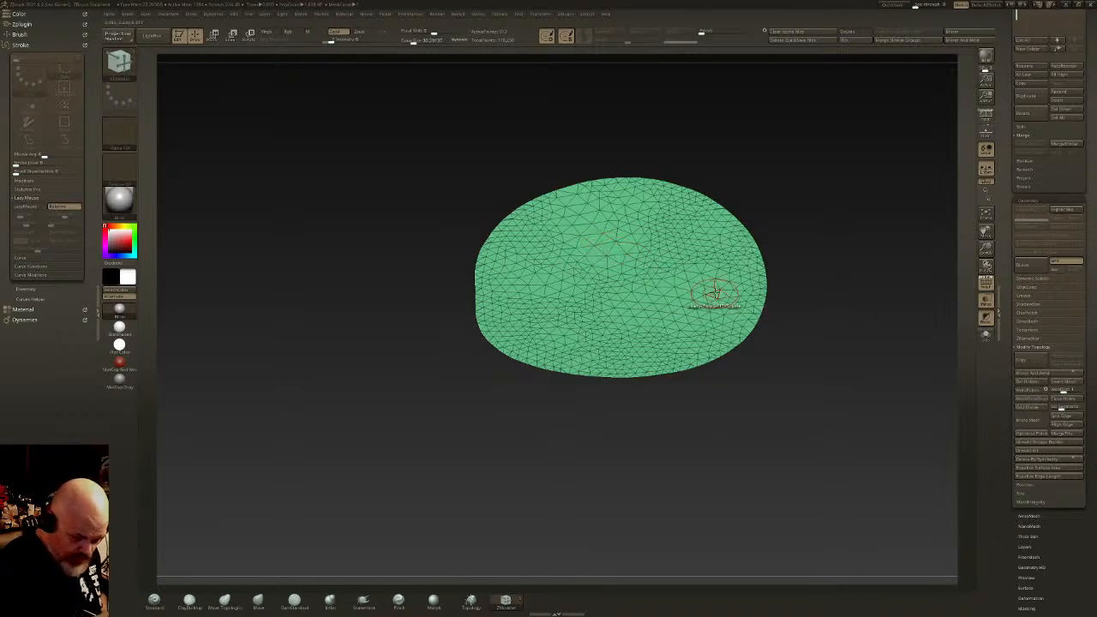
scroll(715, 292, "up", 3)
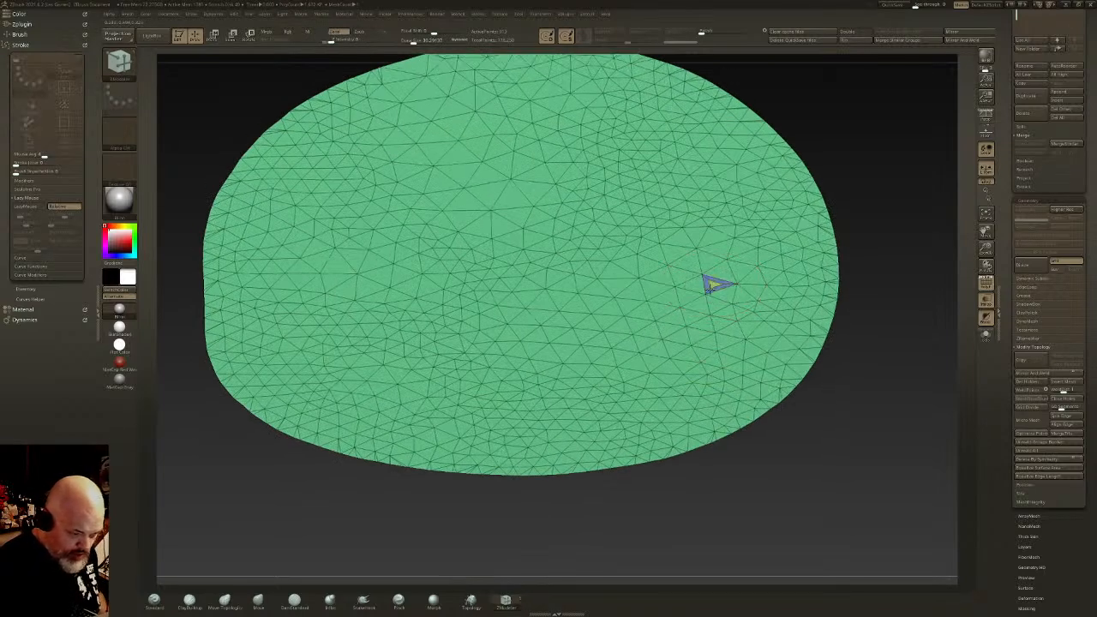
key("space")
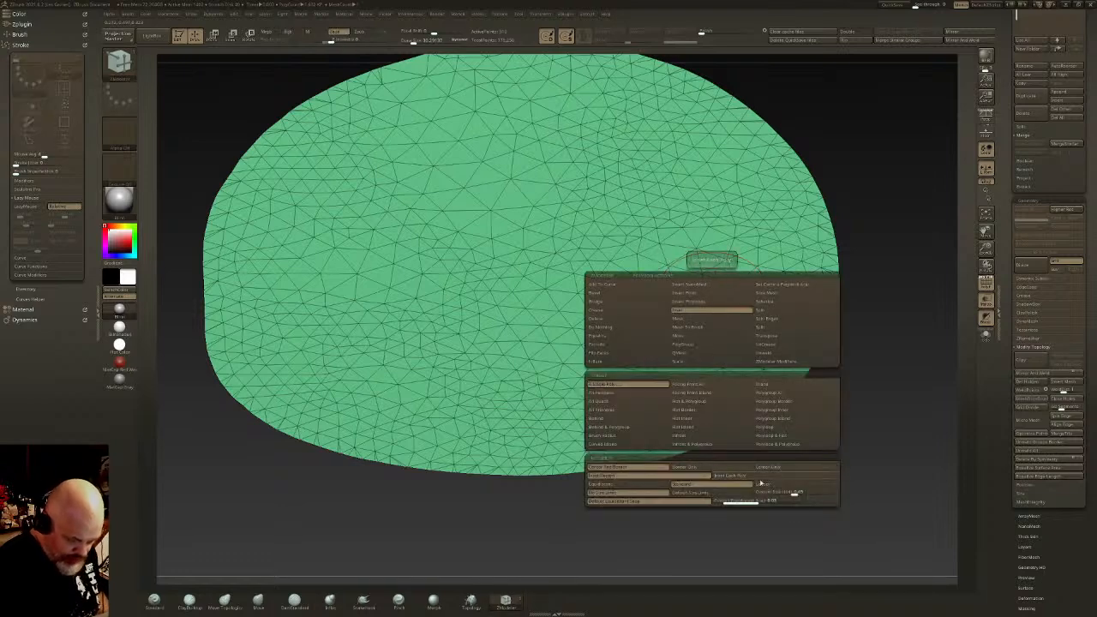
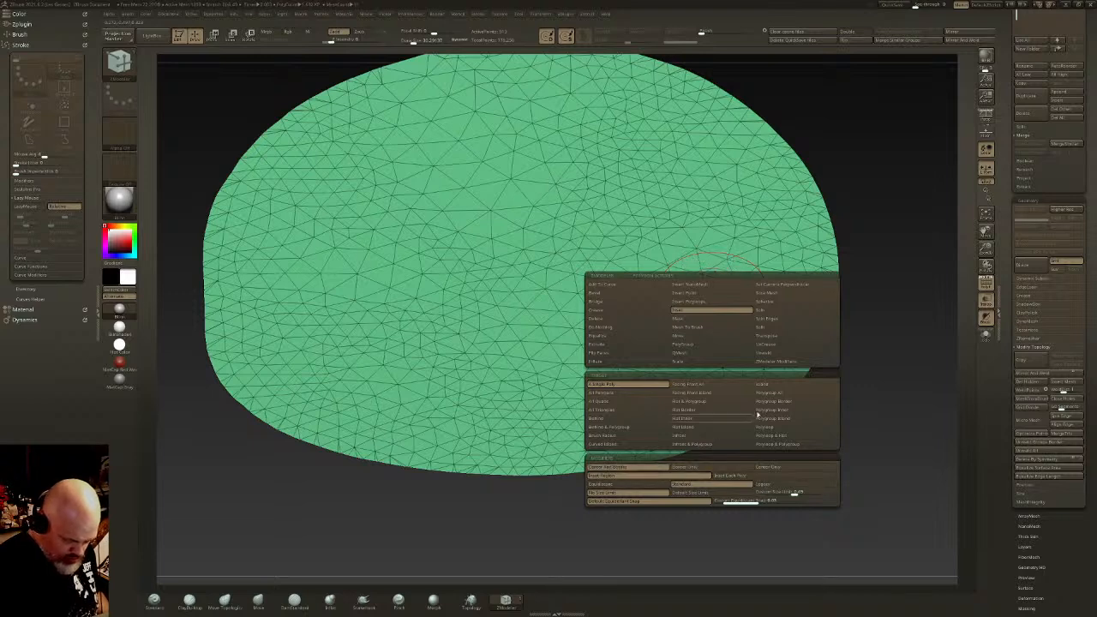
left_click(778, 393)
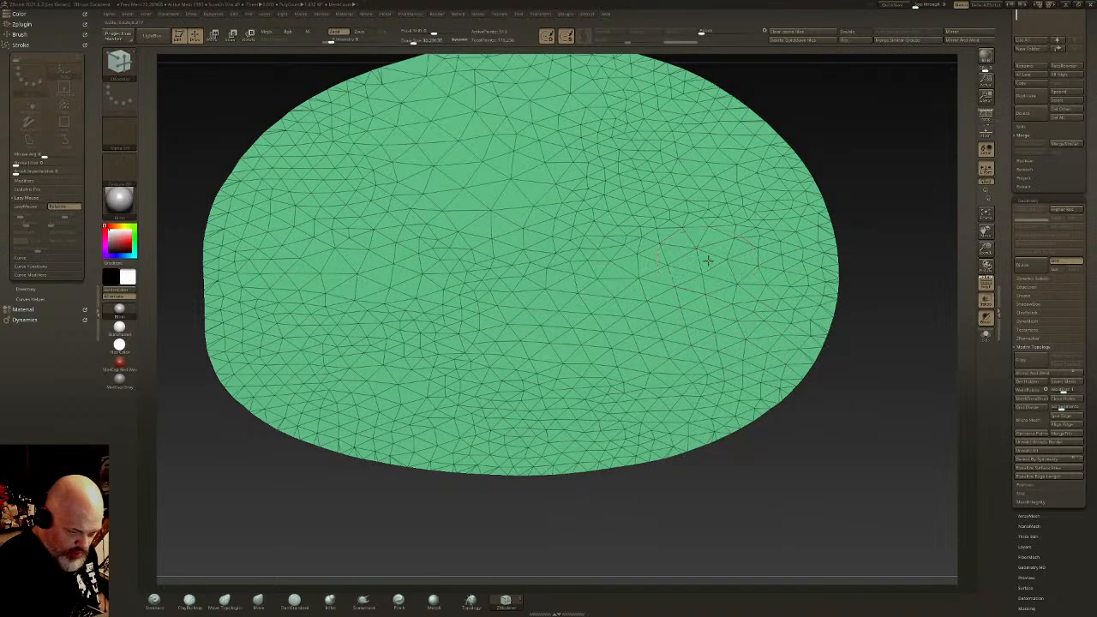
left_click(703, 267)
left_click_drag(703, 268, 690, 283)
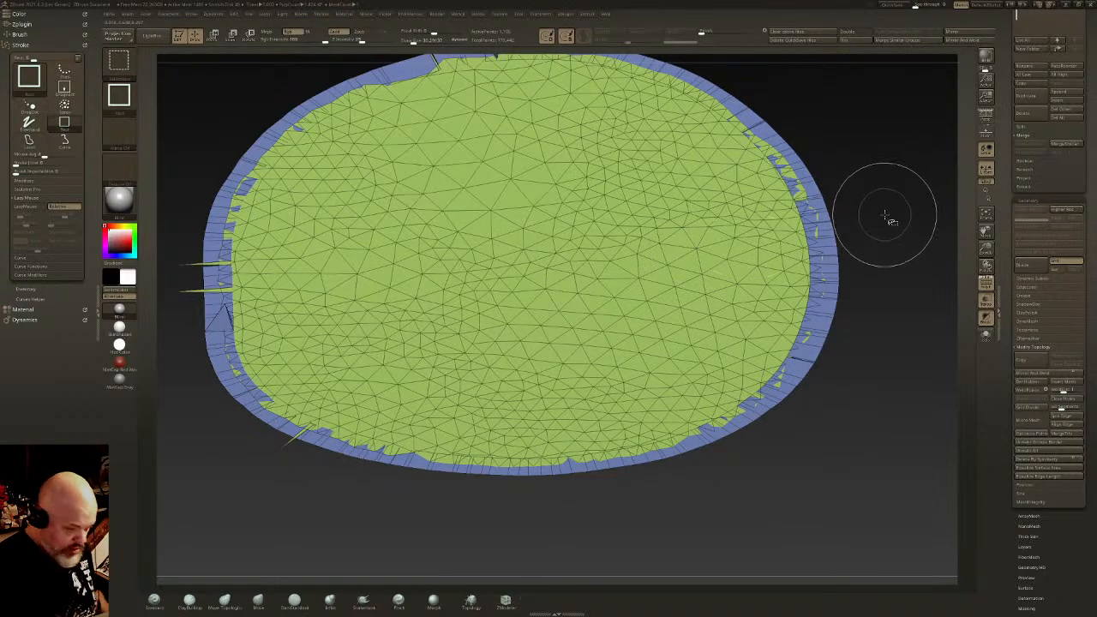
Step: Smooth the jagged border of the cap's isolated inner polygroup and show the whole arm again
key("ctrl+z")
left_click(707, 31)
left_click(707, 31)
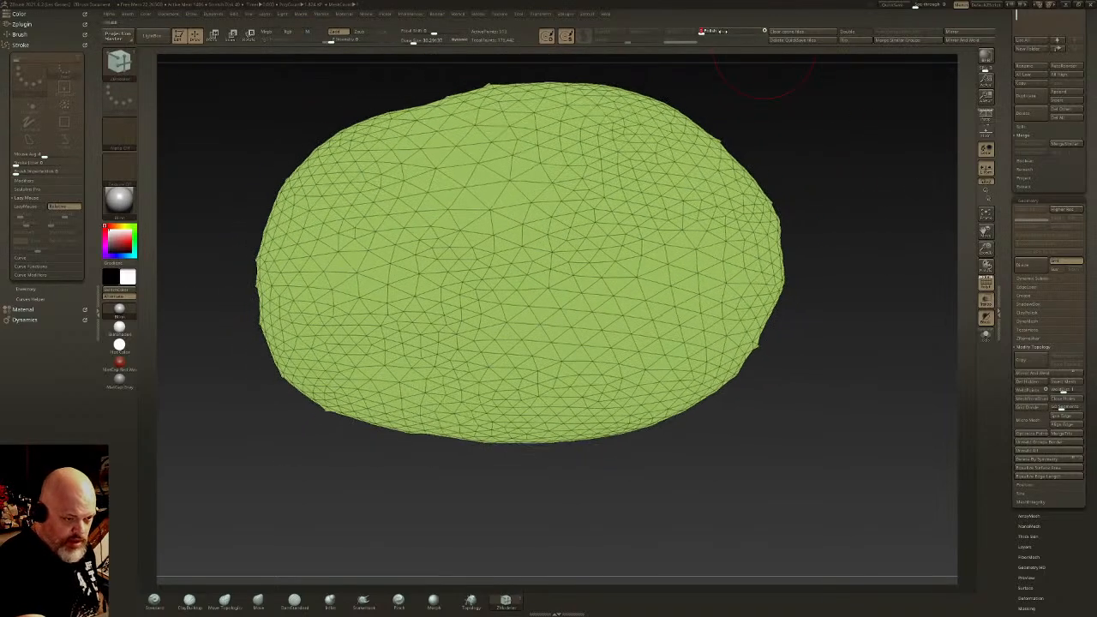
left_click(855, 197, "ctrl+shift")
mouse_move(855, 197)
right_mouse_down("ctrl")
mouse_move(822, 178)
mouse_move(844, 181)
right_mouse_up("ctrl")
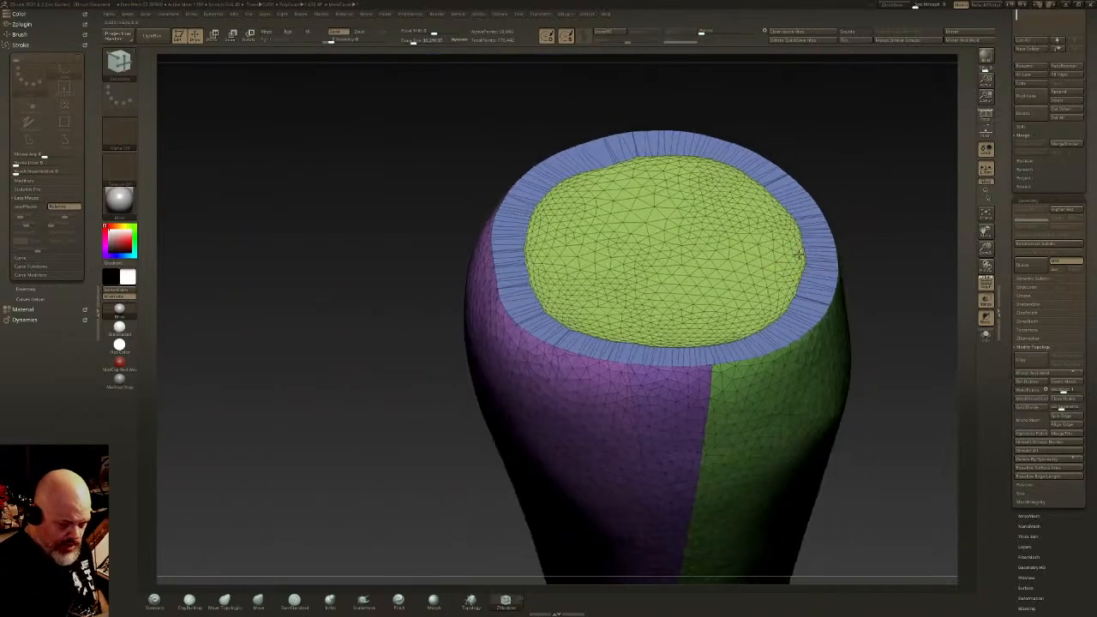
right_click_drag(768, 244, 720, 269, "alt")
right_click_drag(644, 295, 649, 278)
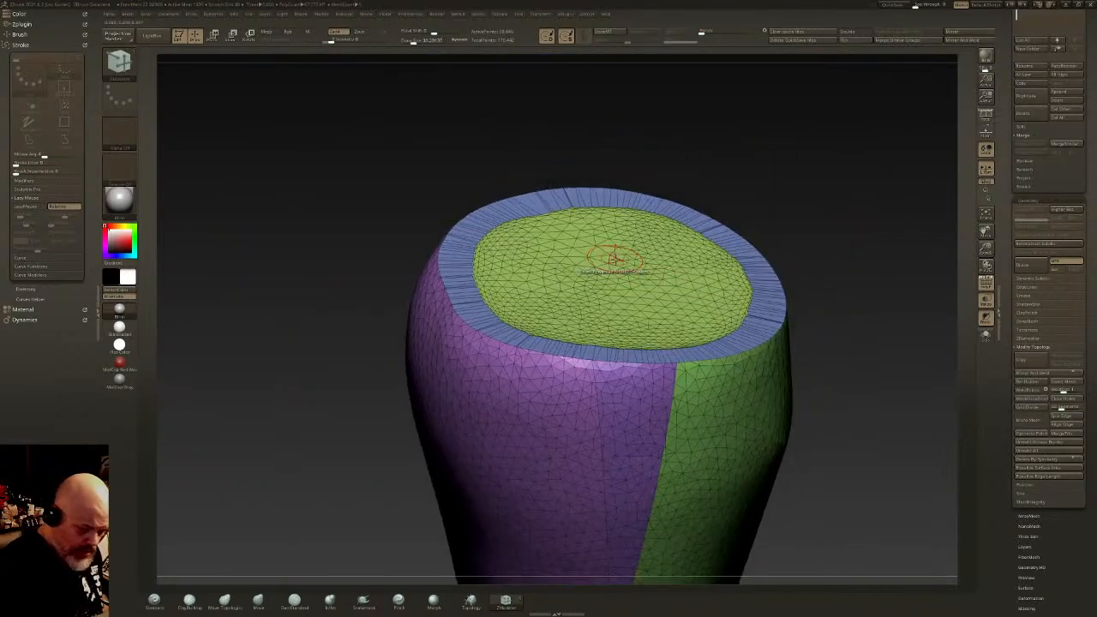
Step: Mask everything except the cap's inner polygroup and sink that face slightly into the forearm's end
left_click(614, 258, "ctrl+shift")
left_click(801, 210, "ctrl")
left_click(818, 211, "ctrl+shift")
left_click(837, 212, "ctrl")
key("w")
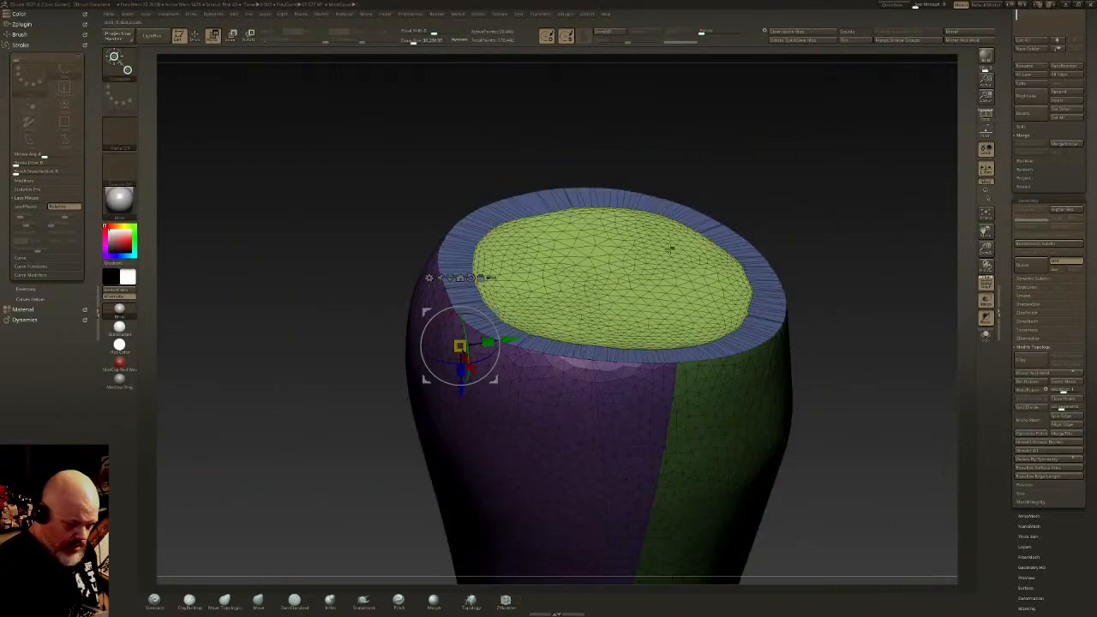
left_click(635, 267)
left_click_drag(637, 225, 634, 261)
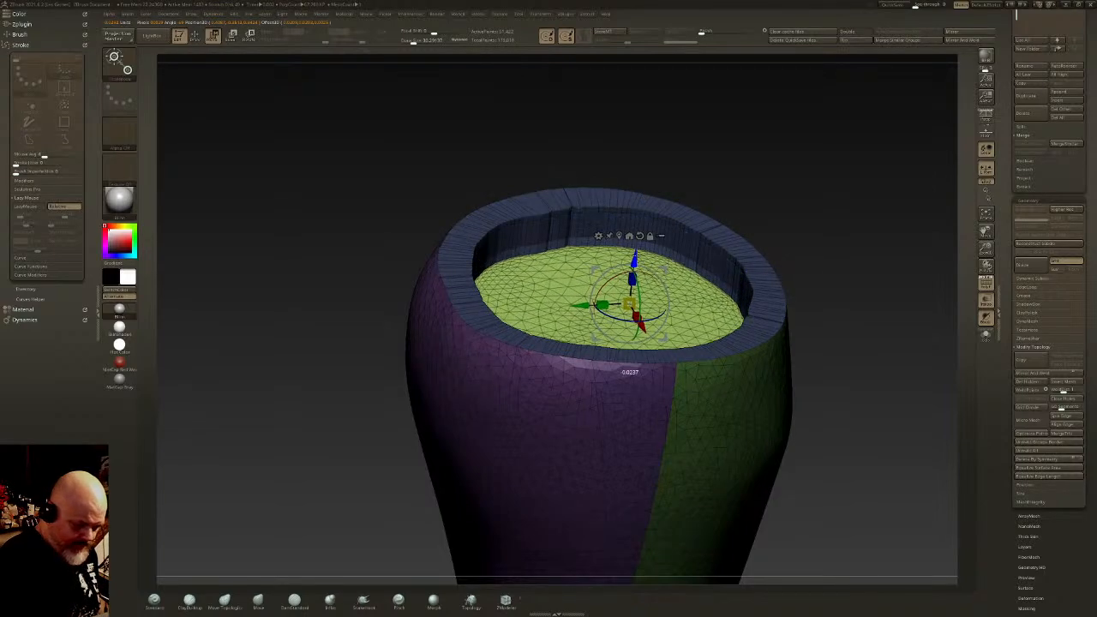
Step: Push the inner face deeper and raise it partway to form a stepped recess inside the forearm
right_click_drag(673, 279, 682, 244)
left_click_drag(628, 155, 620, 199)
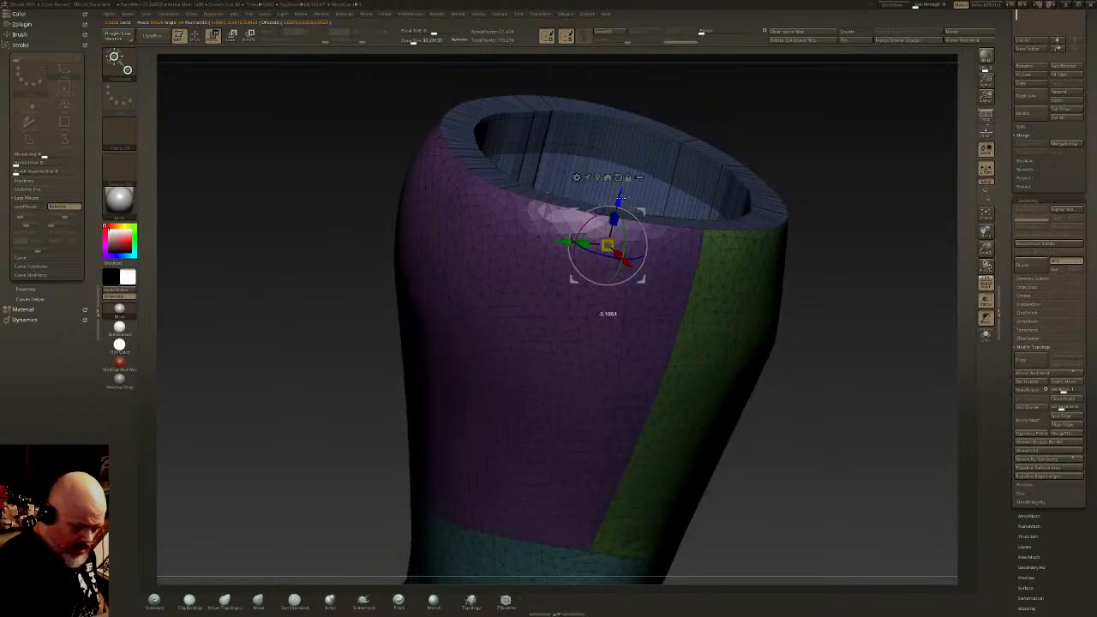
right_click_drag(614, 237, 617, 291)
left_click_drag(615, 214, 607, 178)
right_click_drag(607, 178, 584, 257, "alt")
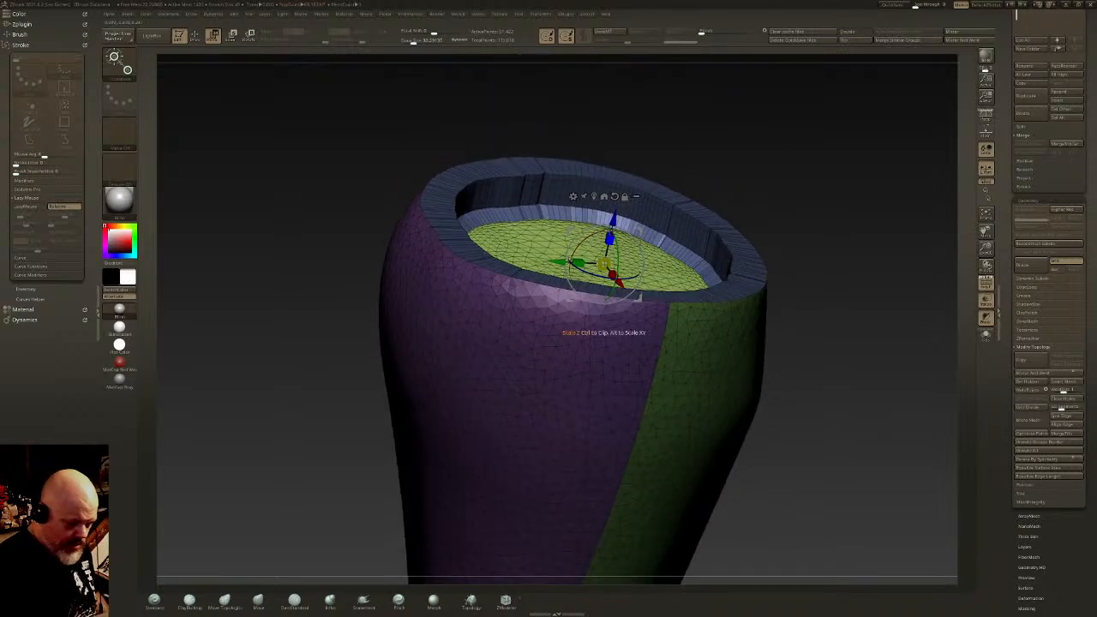
key("q")
right_click_drag(769, 360, 770, 287)
mouse_move(730, 413)
right_mouse_down("ctrl")
mouse_move(668, 317)
mouse_move(661, 351)
right_mouse_up("ctrl")
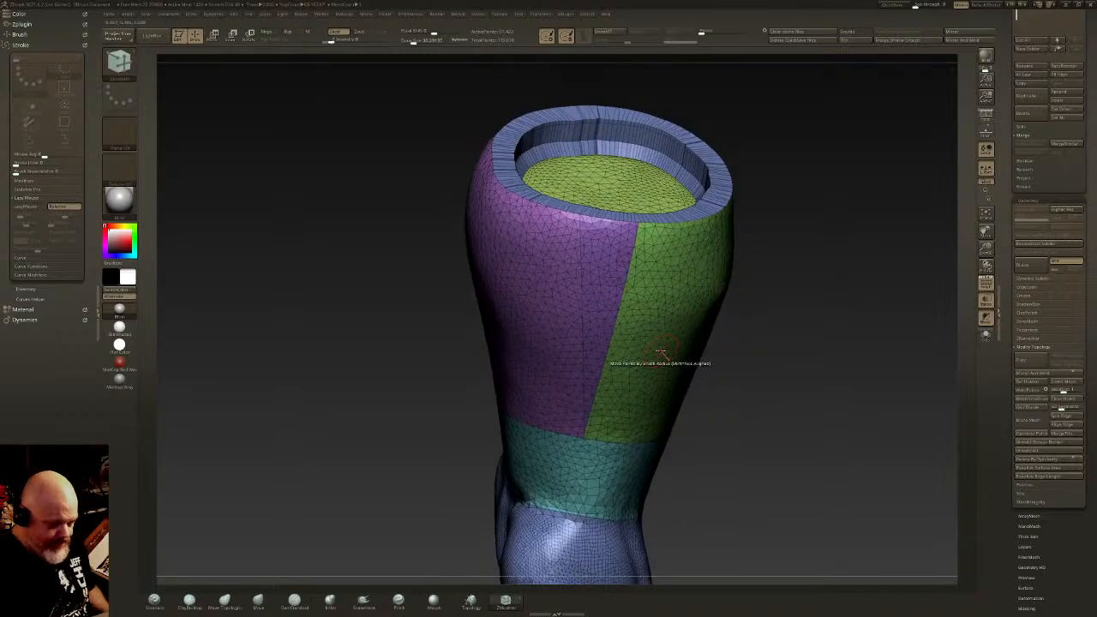
Step: Mask around the recess floor and push the floor deep down inside the forearm
mouse_move(643, 278)
right_mouse_down()
mouse_move(645, 302)
mouse_move(638, 291)
right_mouse_up()
left_click(591, 160, "ctrl")
key("w")
left_click_drag(638, 129, 627, 222)
key("q")
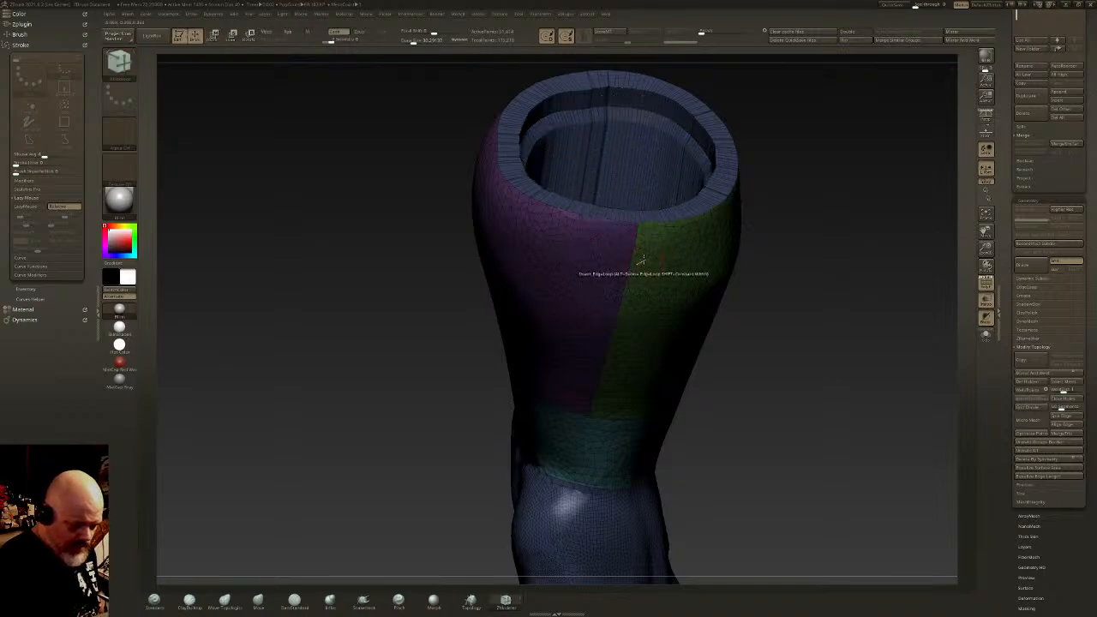
right_click_drag(641, 263, 658, 244)
left_click_drag(676, 181, 686, 190, "ctrl")
Step: Scale the recess floor down slightly, raise it out of the forearm opening as a tall column, and clear the mask
mouse_move(685, 205)
right_mouse_down()
mouse_move(664, 361)
mouse_move(698, 309)
mouse_move(675, 257)
mouse_move(678, 209)
mouse_move(655, 331)
mouse_move(695, 252)
right_mouse_up()
key("w")
left_click_drag(700, 172, 711, 113)
left_click_drag(704, 150, 704, 151)
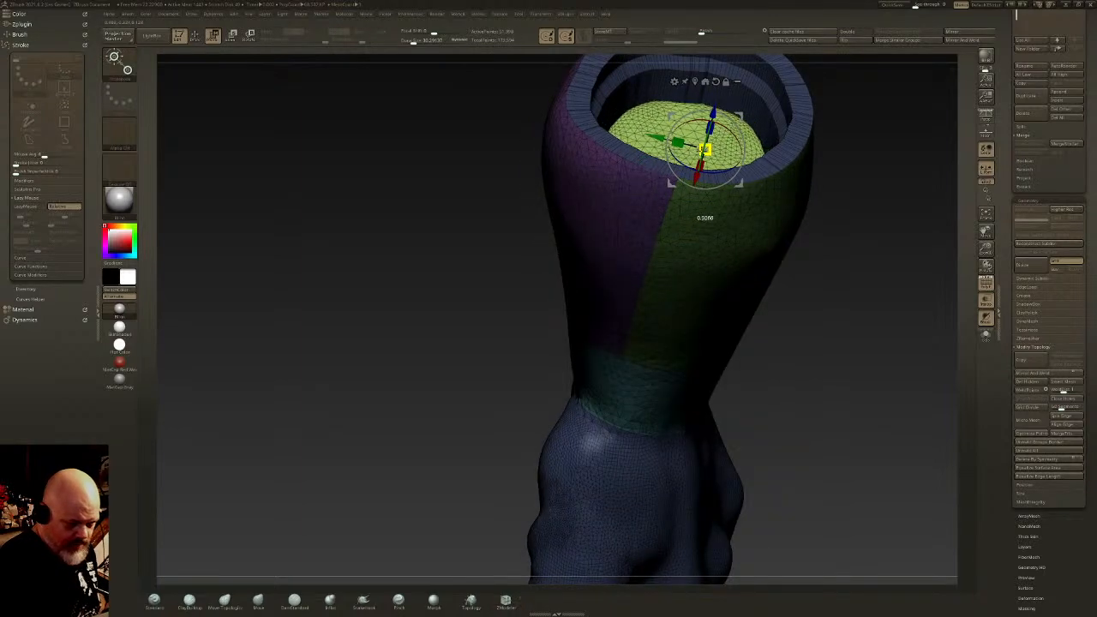
left_click_drag(714, 110, 722, 73)
right_click_drag(722, 74, 673, 177, "alt")
left_click_drag(673, 177, 727, 49, "ctrl")
Step: Return to the ZModeler brush and examine the column rising from the forearm's end
right_click_drag(718, 287, 729, 229)
key("q")
key("b")
key("z")
key("m")
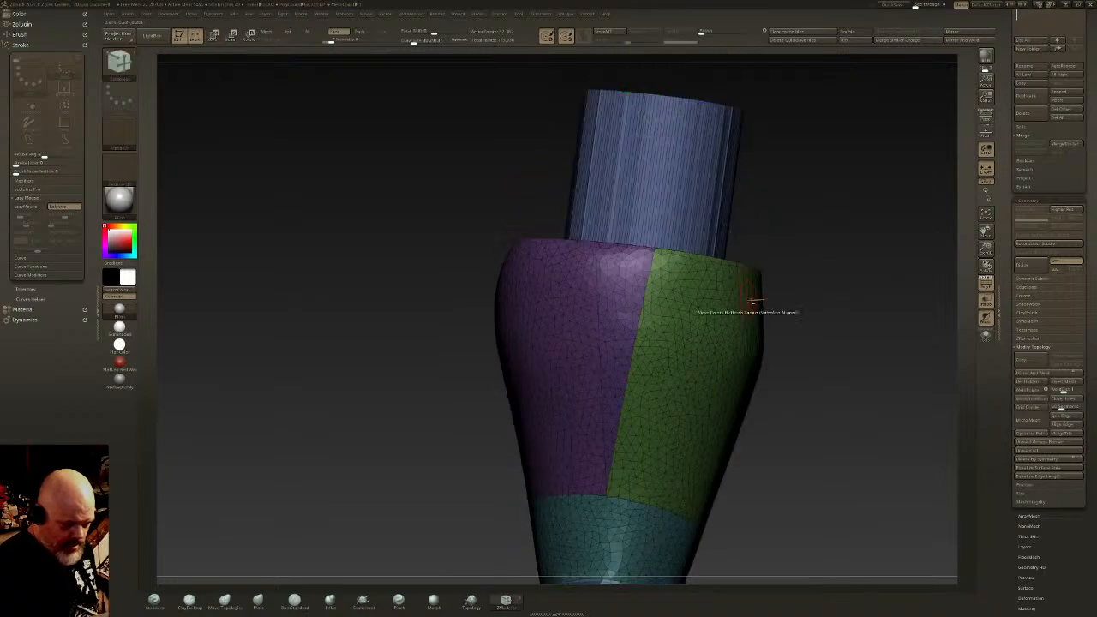
right_click_drag(737, 343, 701, 255, "alt")
left_click_drag(784, 265, 805, 287, "ctrl")
mouse_move(797, 283)
right_mouse_down()
mouse_move(686, 278)
mouse_move(797, 283)
right_mouse_up()
Step: Set the visibility selection brush to SelectRect
left_click(120, 62, "ctrl+shift")
left_click(201, 73, "ctrl+shift")
left_click(119, 64, "ctrl+shift")
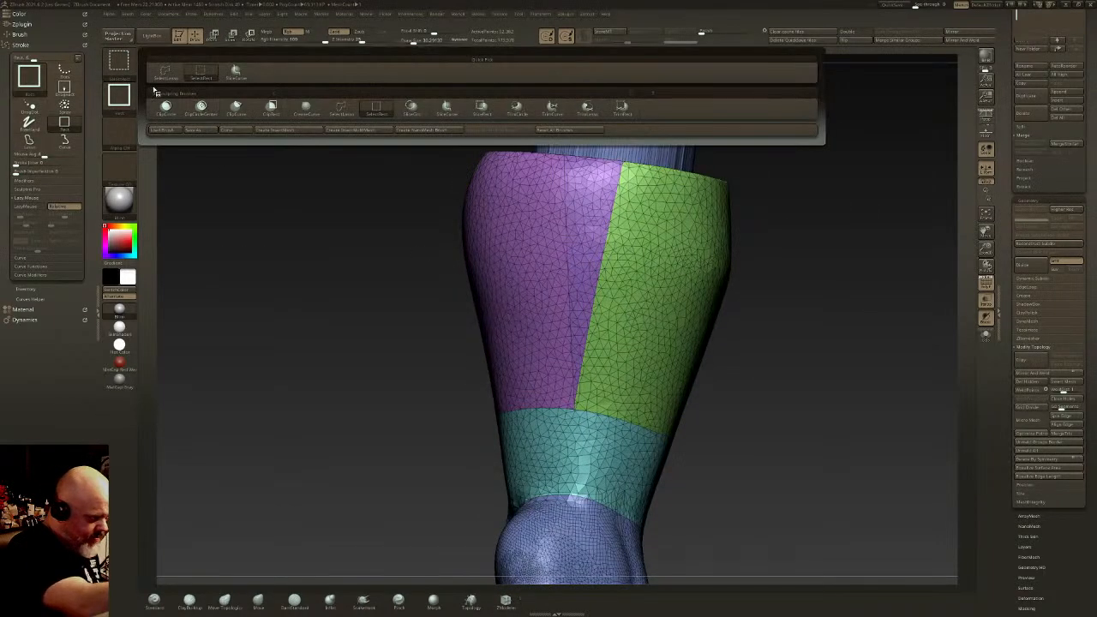
left_click(201, 72, "ctrl+shift")
right_click_drag(316, 311, 461, 382)
right_click_drag(649, 288, 692, 350)
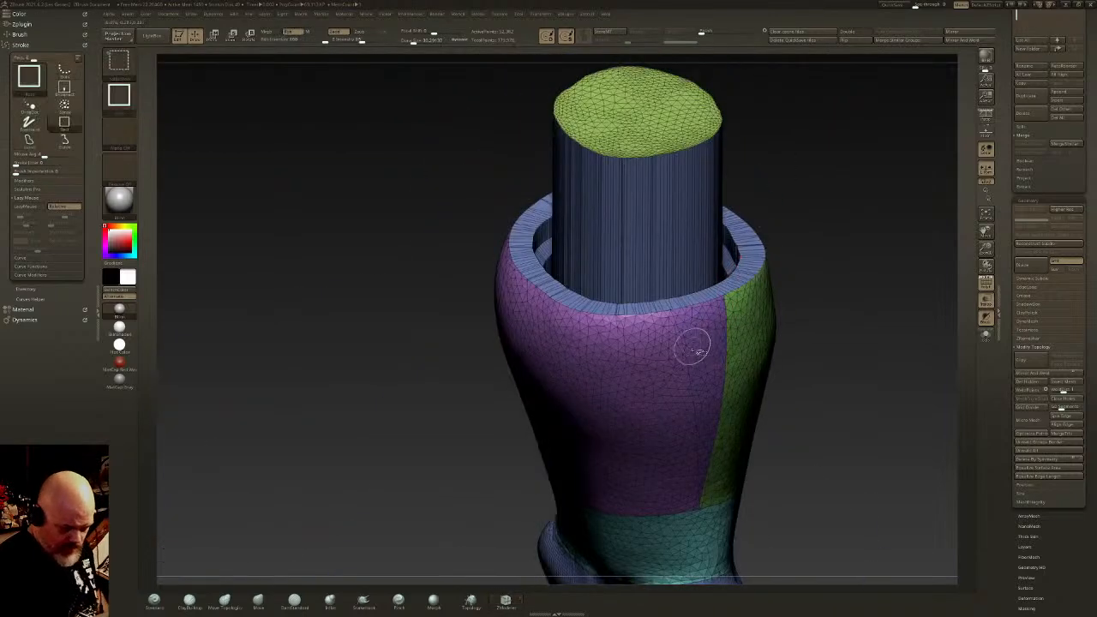
Step: Hide the forearm's purple polygroup to check how its side is divided, and show the whole arm again
left_click(703, 330, "ctrl+shift")
right_click_drag(799, 282, 757, 225, "alt")
left_click(772, 255, "ctrl+shift")
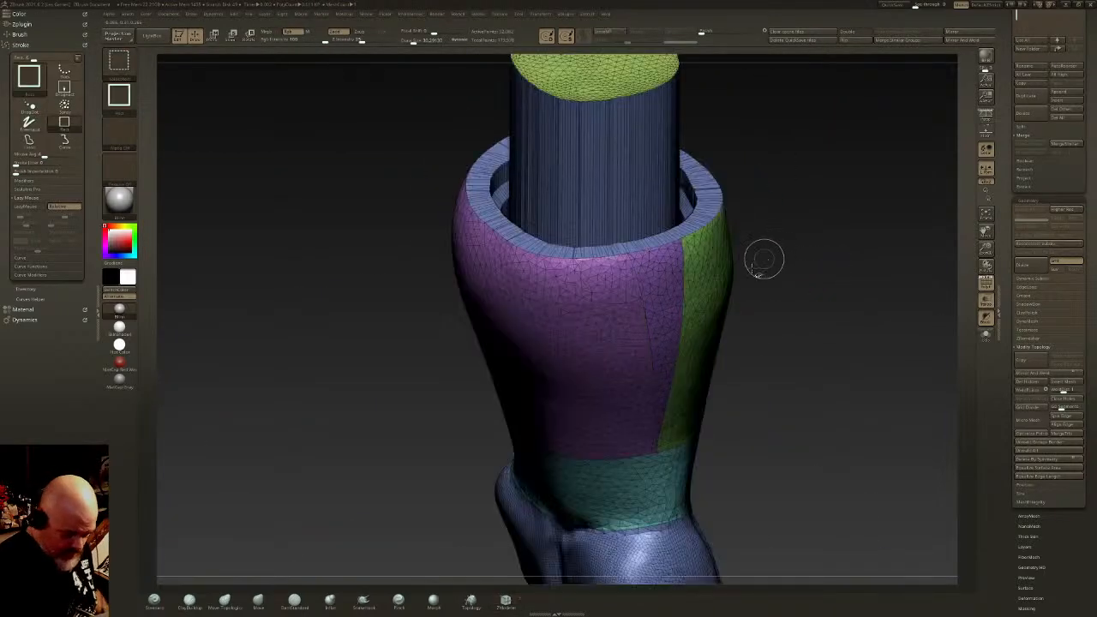
left_click(673, 287, "ctrl+shift")
left_click(731, 282, "ctrl+shift")
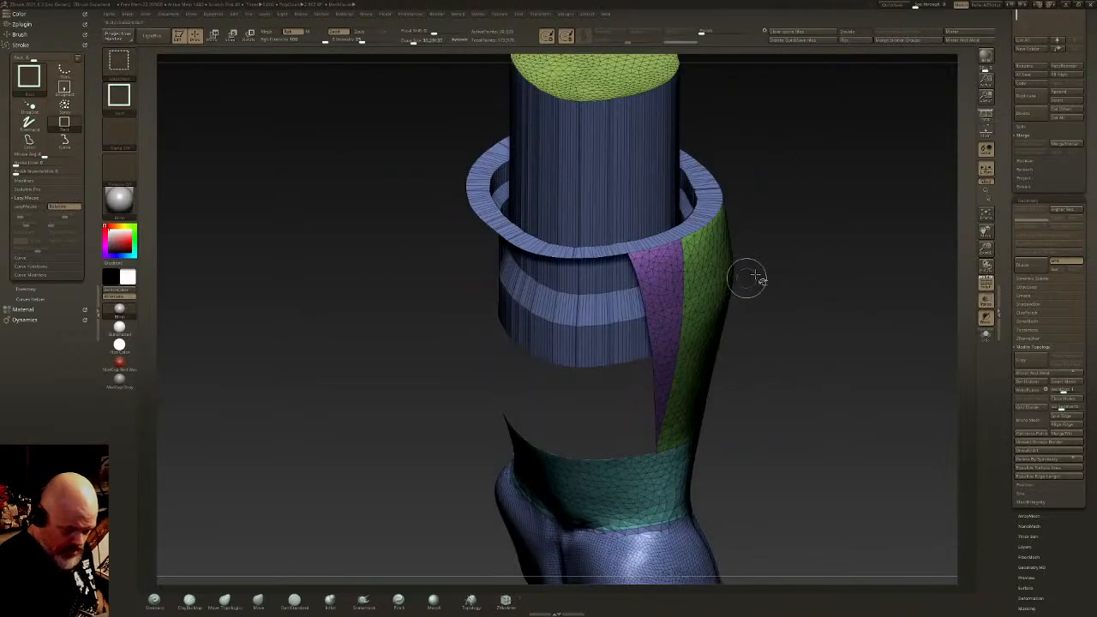
left_click(781, 264, "ctrl+shift")
mouse_move(782, 264)
right_mouse_down()
mouse_move(730, 323)
mouse_move(692, 273)
right_mouse_up()
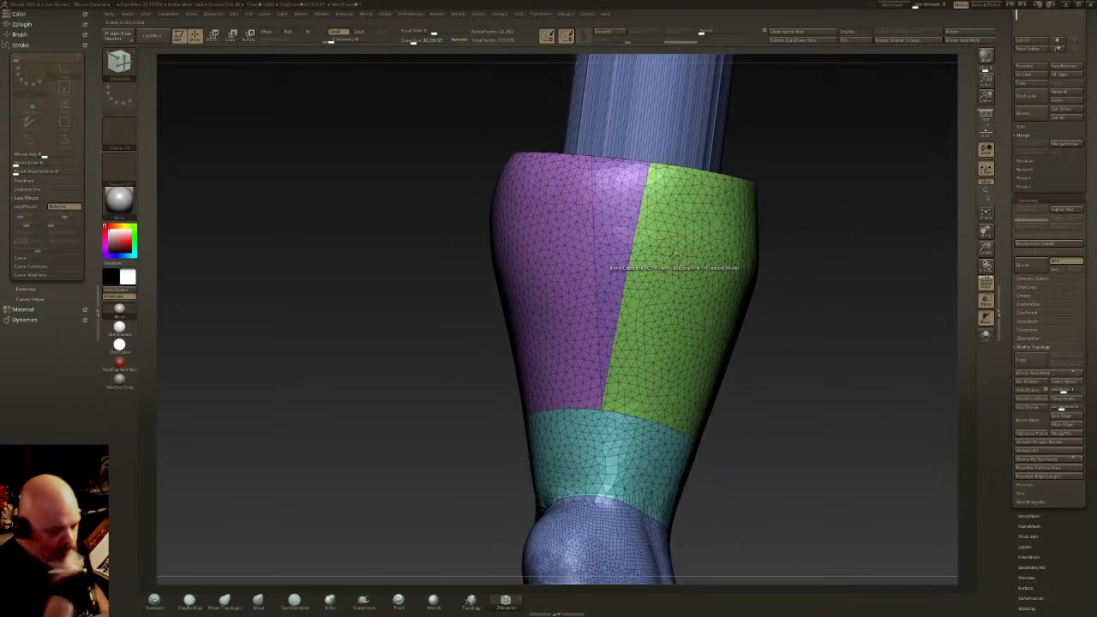
Step: Isolate the two purple forearm pieces, merge them into one polygroup, and show the whole arm again
left_click(588, 232, "ctrl+shift")
left_click(590, 233, "ctrl+shift")
mouse_move(813, 223)
left_mouse_down()
mouse_move(694, 229)
mouse_move(827, 235)
left_mouse_up()
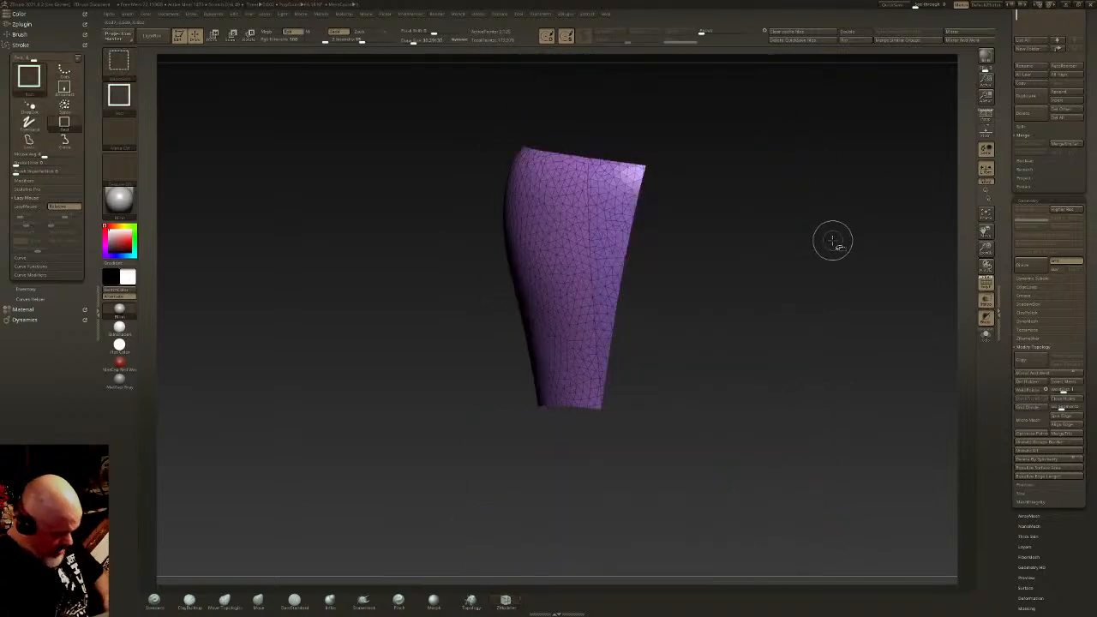
key("ctrl+w")
left_click(832, 242, "ctrl+shift")
right_click_drag(751, 289, 653, 315)
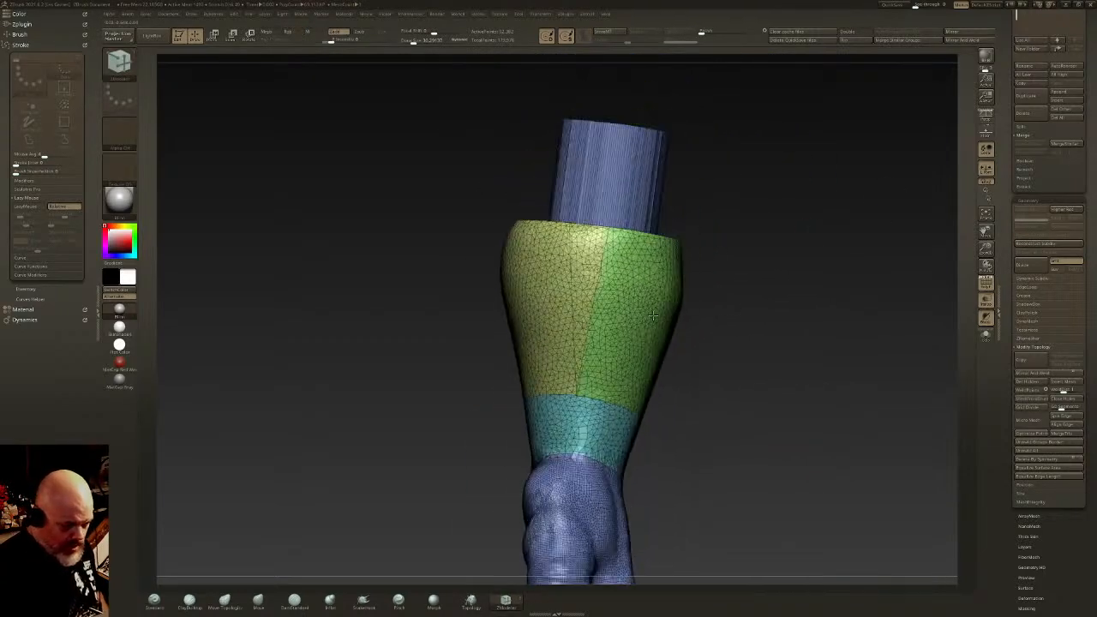
Step: Isolate the forearm's two outer side polygroups by hiding them and inverting the visibility
key("ctrl+shift")
right_click_drag(711, 222, 678, 269)
left_click(677, 269, "ctrl+shift")
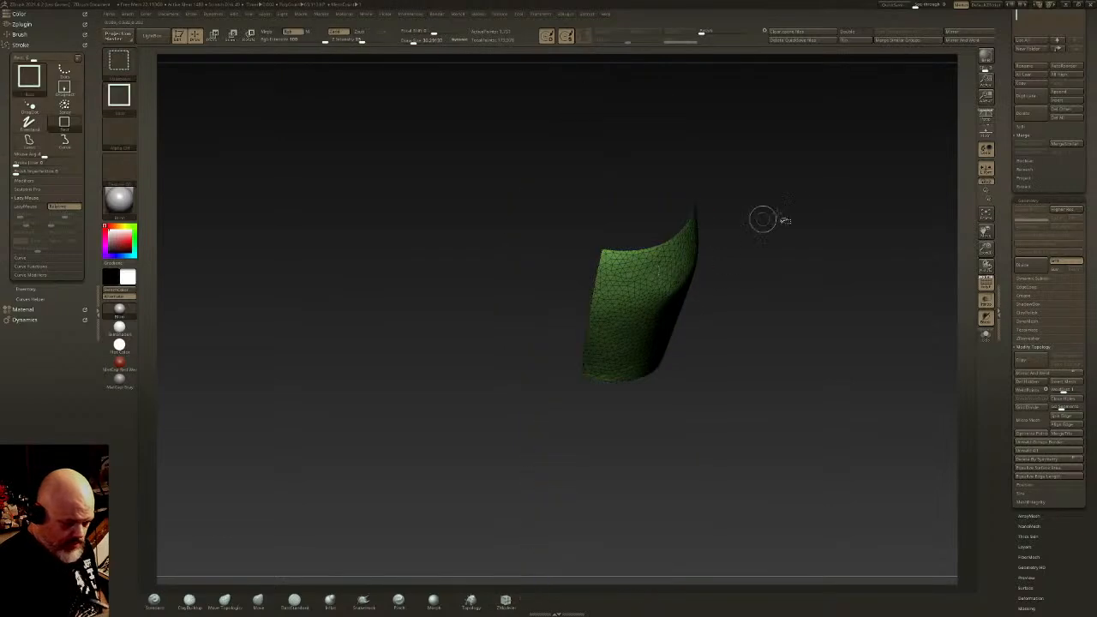
left_click_drag(739, 230, 728, 239, "ctrl+shift")
left_click(574, 276, "ctrl+shift")
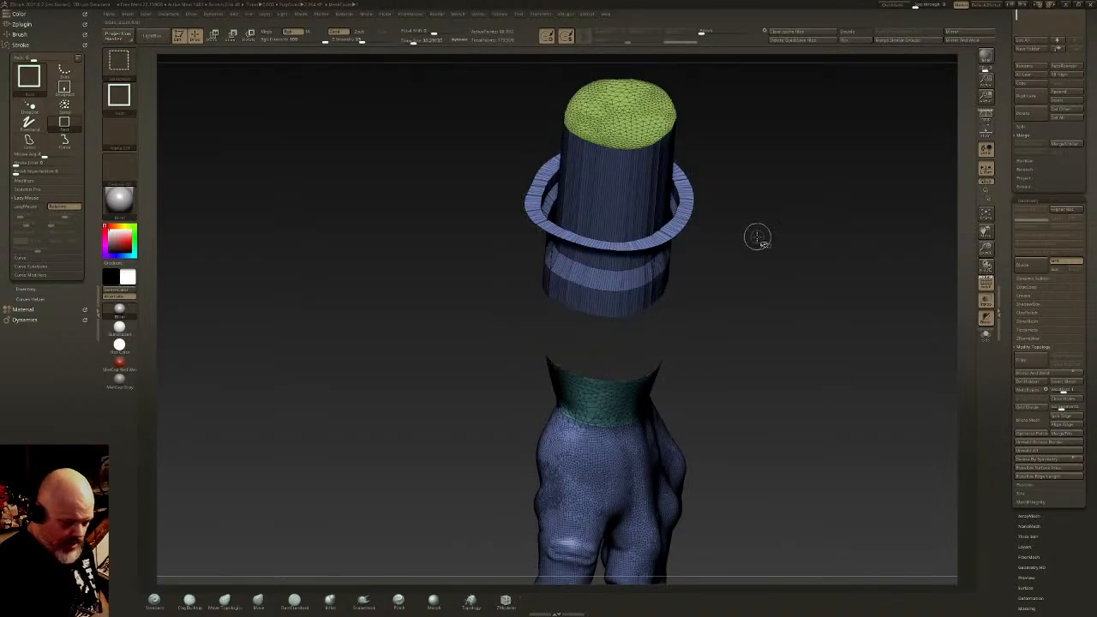
left_click(676, 236, "ctrl+shift")
left_click_drag(760, 214, 740, 235, "ctrl+shift")
Step: Trim the visible forearm shell back from the wrist and group the remaining faces into one polygroup
mouse_move(757, 254)
right_mouse_down()
mouse_move(734, 309)
mouse_move(728, 240)
right_mouse_up()
left_click(758, 272, "ctrl+shift")
key("ctrl+z")
key("ctrl+z")
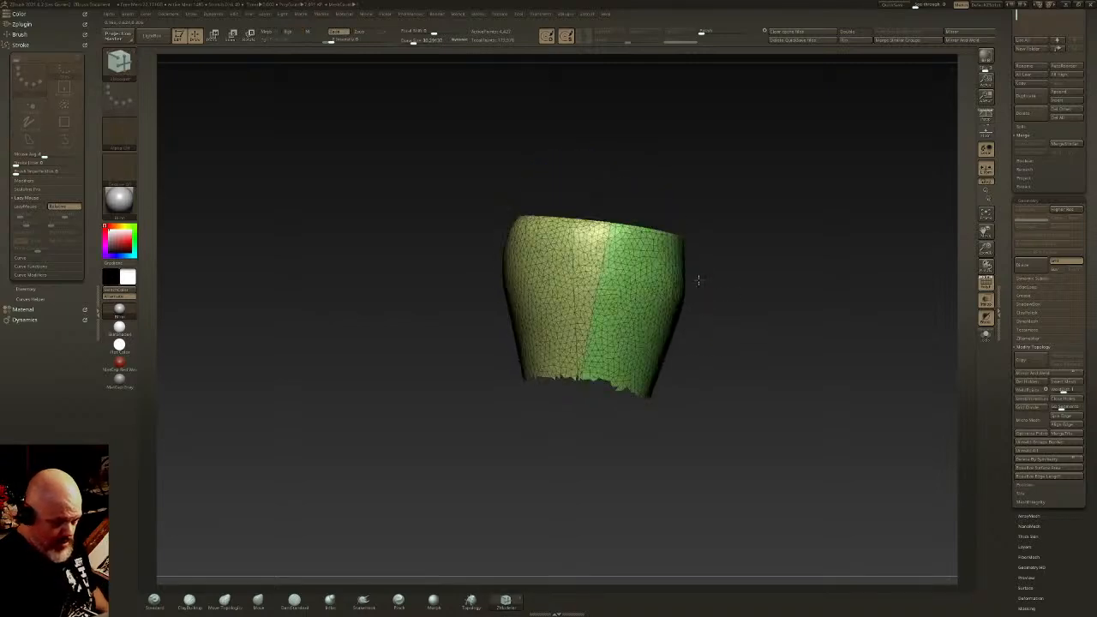
key("ctrl+w")
Step: Cut the forearm shell with two converging SliceCurve strokes to outline a V-shaped wedge polygroup
left_click(125, 64, "ctrl+shift")
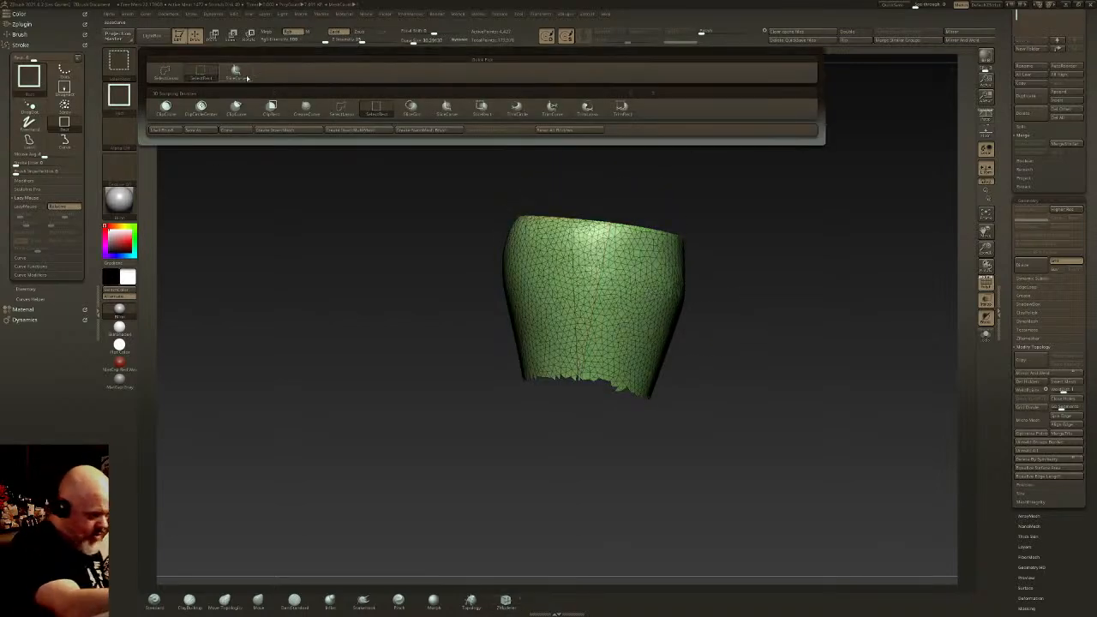
left_click(236, 74, "ctrl+shift")
mouse_move(576, 180)
left_mouse_down("ctrl+shift")
mouse_move(573, 279)
mouse_move(603, 441)
left_mouse_up("ctrl+shift")
mouse_move(630, 176)
left_mouse_down("ctrl+shift")
mouse_move(615, 291)
mouse_move(585, 362)
mouse_move(588, 419)
left_mouse_up("ctrl+shift")
Step: Show the whole arm and isolate the V-shaped wedge polygroup to examine it
left_click(119, 62, "ctrl+shift")
mouse_move(591, 193)
left_mouse_down()
mouse_move(610, 279)
mouse_move(630, 311)
left_mouse_up()
left_click(692, 253, "ctrl+shift")
left_click_drag(692, 252, 693, 184)
mouse_move(692, 223)
left_mouse_down()
mouse_move(651, 347)
mouse_move(654, 300)
left_mouse_up()
left_click(605, 324, "ctrl+shift")
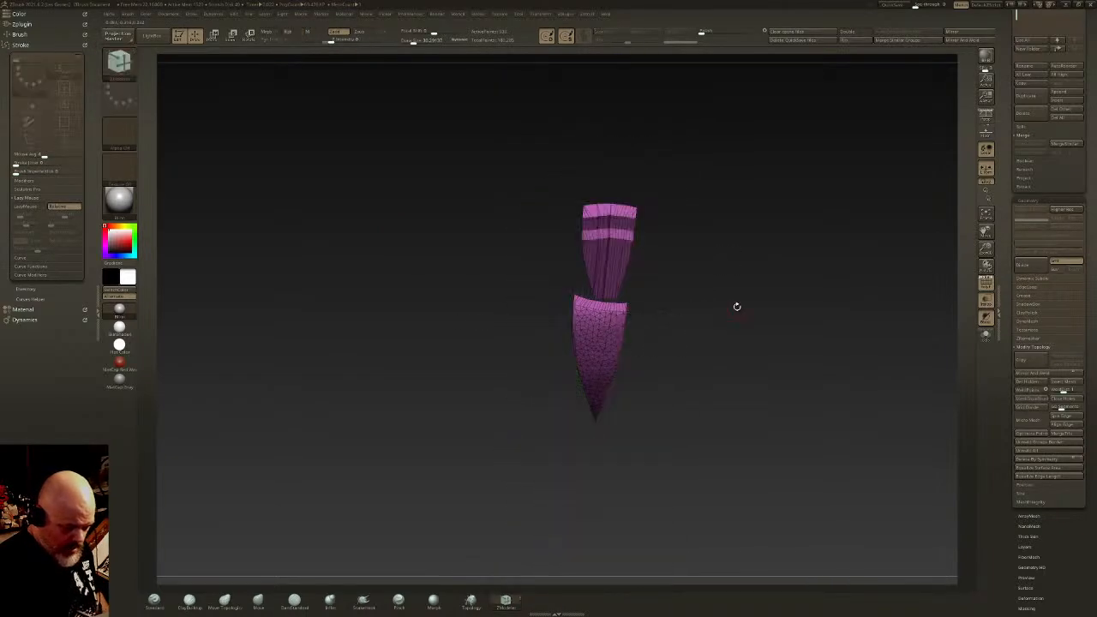
Step: Try to delete the V-shaped wedge from the forearm as hidden geometry and close the resulting holes
left_click(731, 283, "ctrl+shift")
left_click_drag(754, 283, 737, 321)
left_click(1034, 384)
left_click(1065, 403)
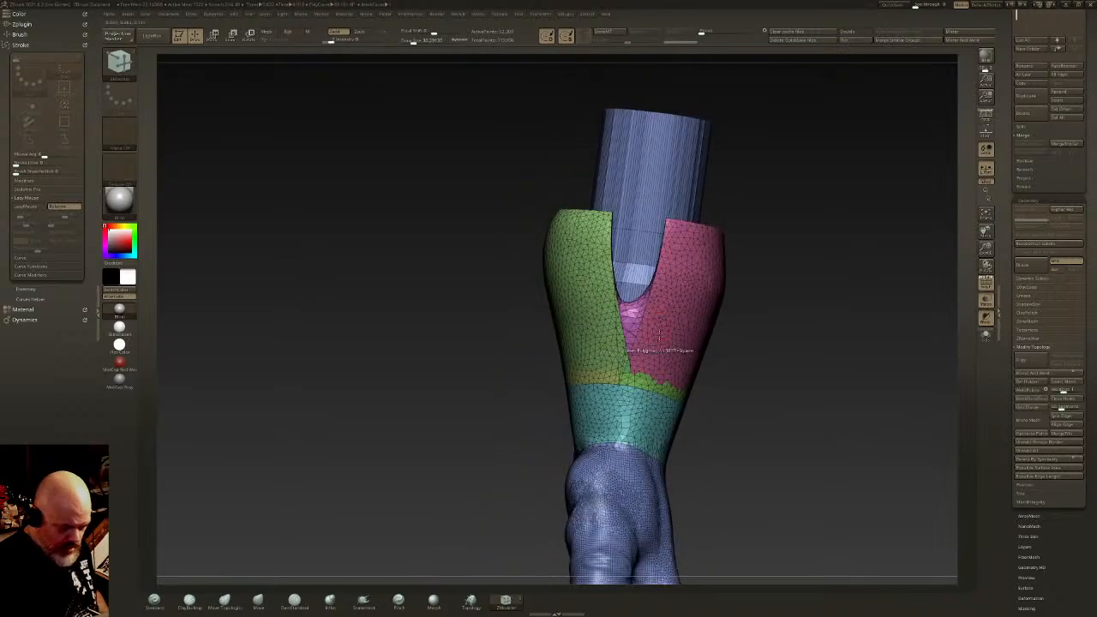
key("ctrl+shift")
left_click_drag(778, 340, 766, 311, "ctrl+shift")
left_click(764, 328, "ctrl+shift")
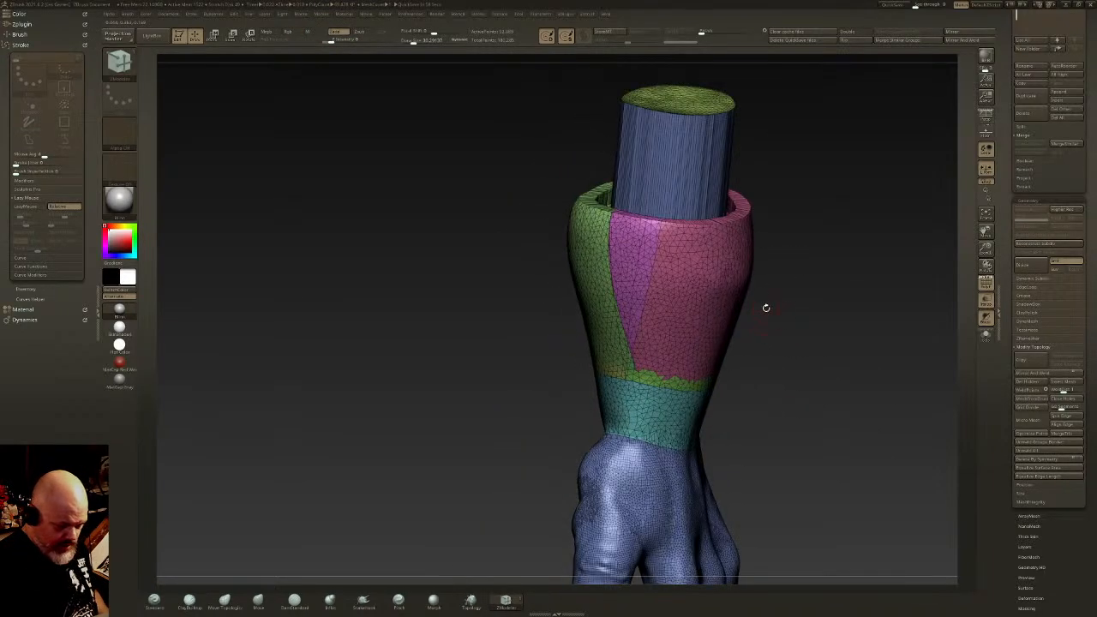
Step: Draw a V-shaped grid over the palm side of the forearm cuff with the Topology brush and generate it as a thick patch
mouse_move(742, 178)
left_mouse_down()
mouse_move(764, 257)
mouse_move(747, 184)
left_mouse_up()
left_click_drag(719, 220, 668, 179, "alt")
mouse_move(665, 315)
left_mouse_down()
mouse_move(674, 387)
mouse_move(664, 318)
mouse_move(693, 358)
mouse_move(729, 299)
mouse_move(696, 350)
mouse_move(703, 314)
mouse_move(637, 385)
mouse_move(655, 317)
mouse_move(650, 328)
left_mouse_up()
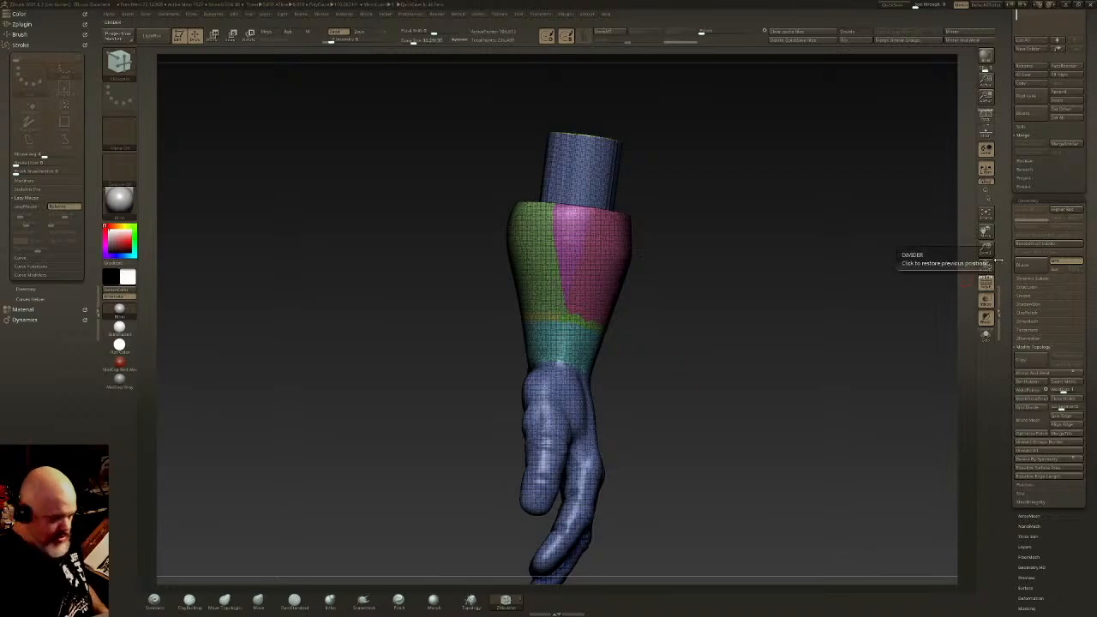
left_click(470, 600)
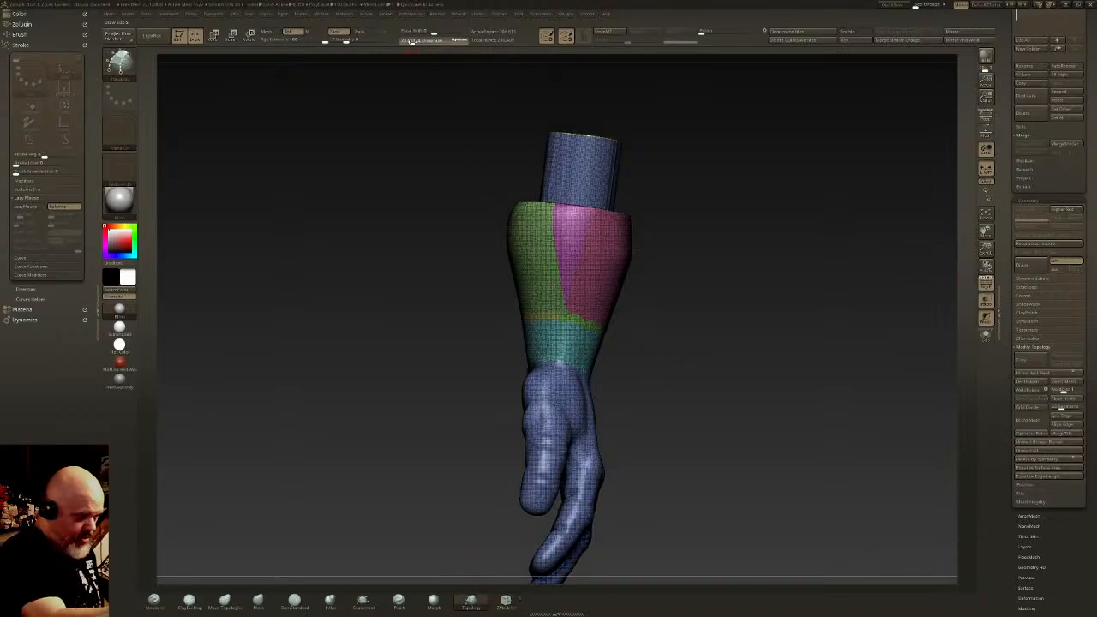
left_click_drag(636, 299, 677, 288)
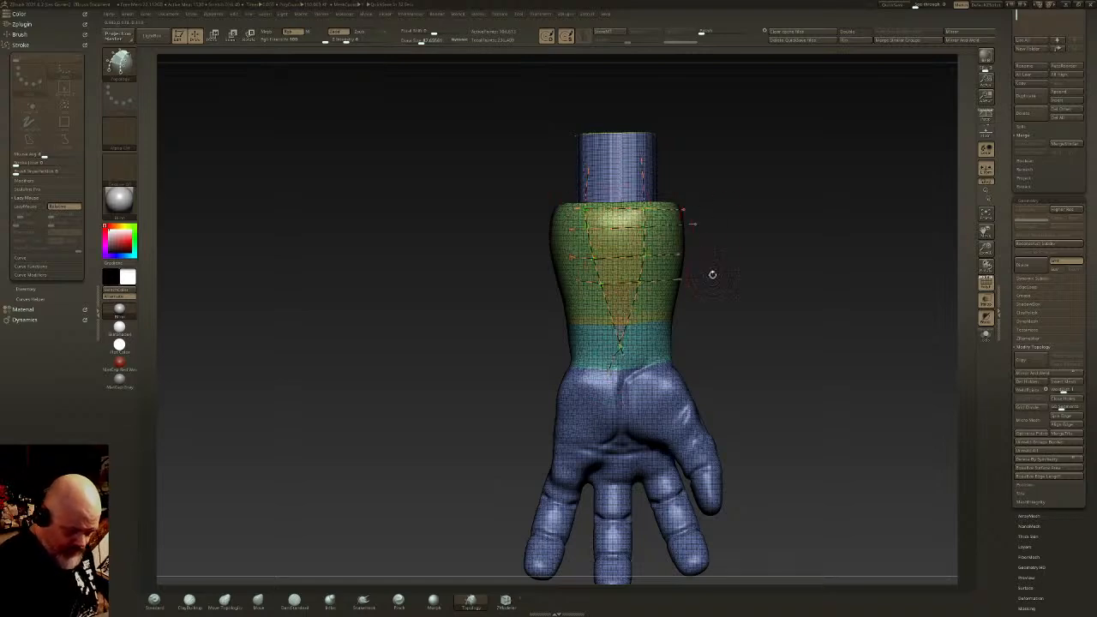
left_click_drag(708, 313, 644, 401)
left_click(687, 340)
Step: Reshape and move the V-shaped patch so it cuts through the cuff wall, clear the mask, and assign a new polygroup
left_click_drag(799, 290, 773, 299)
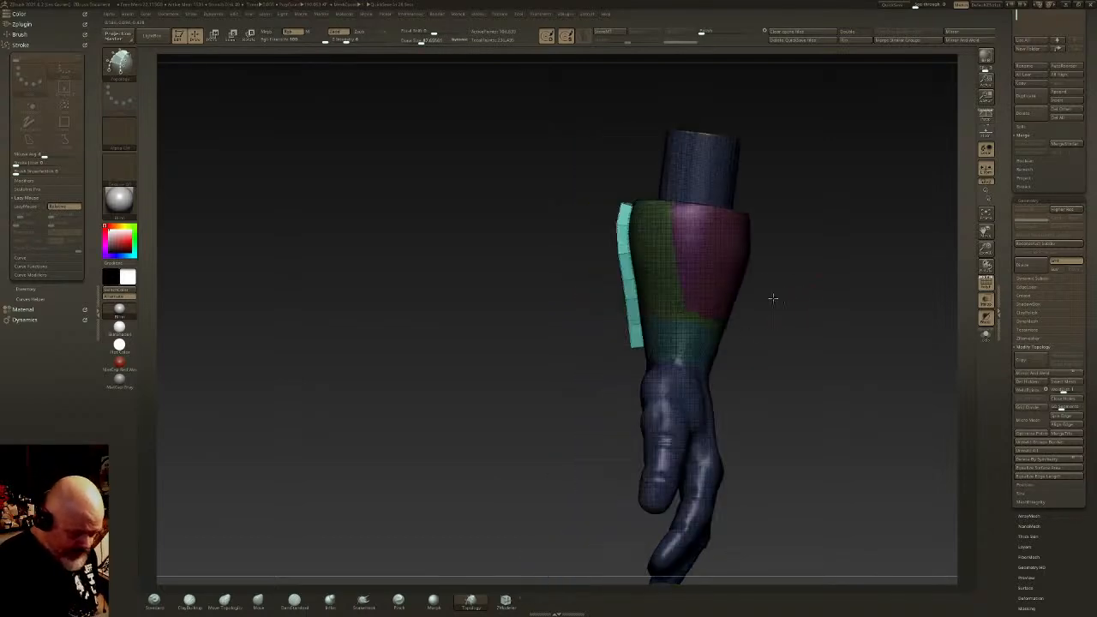
key("w")
left_click_drag(691, 336, 714, 241, "ctrl")
left_click_drag(661, 286, 661, 266)
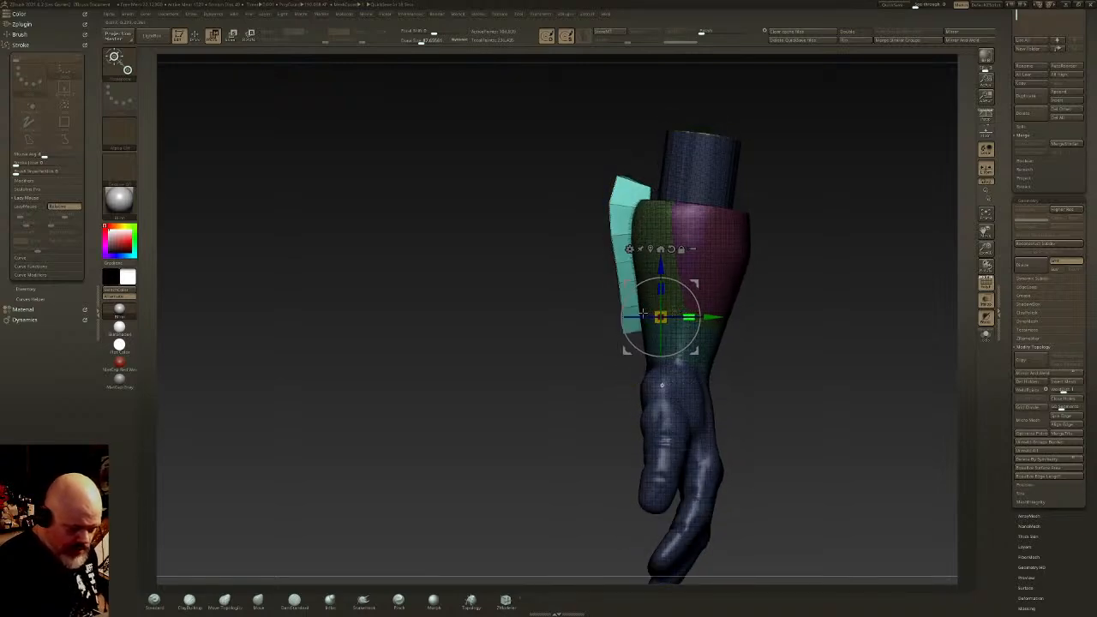
left_click_drag(717, 318, 723, 318)
key("q")
mouse_move(719, 278)
right_mouse_down()
mouse_move(712, 342)
mouse_move(731, 251)
mouse_move(757, 251)
right_mouse_up()
left_click(799, 224, "ctrl")
key("ctrl+w")
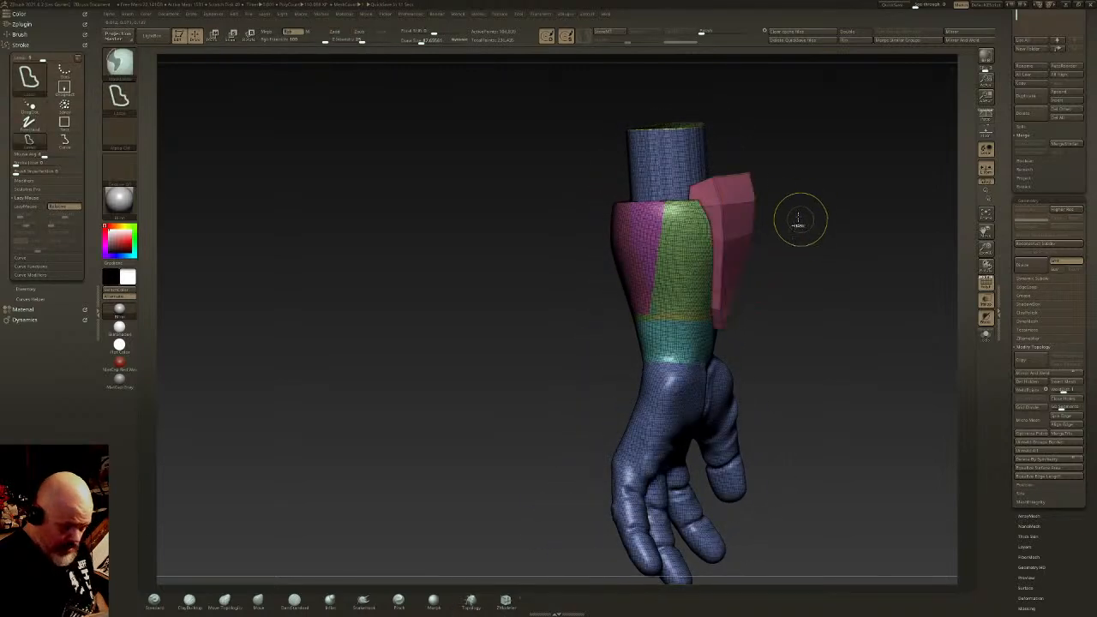
Step: Isolate the V-shaped patch, mark it as a DynaMesh subtractive group, and show the whole arm again
left_click(730, 203, "ctrl+shift")
right_click_drag(814, 272, 917, 300)
left_click_drag(1090, 325, 1093, 298)
left_click_drag(1047, 468, 1045, 398)
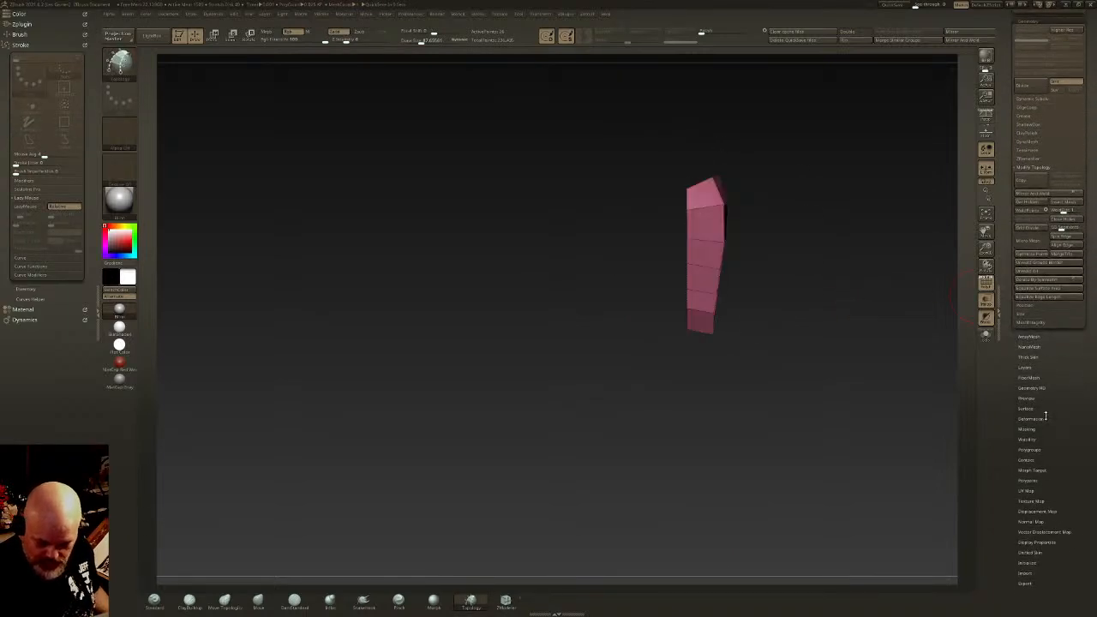
left_click(1033, 448)
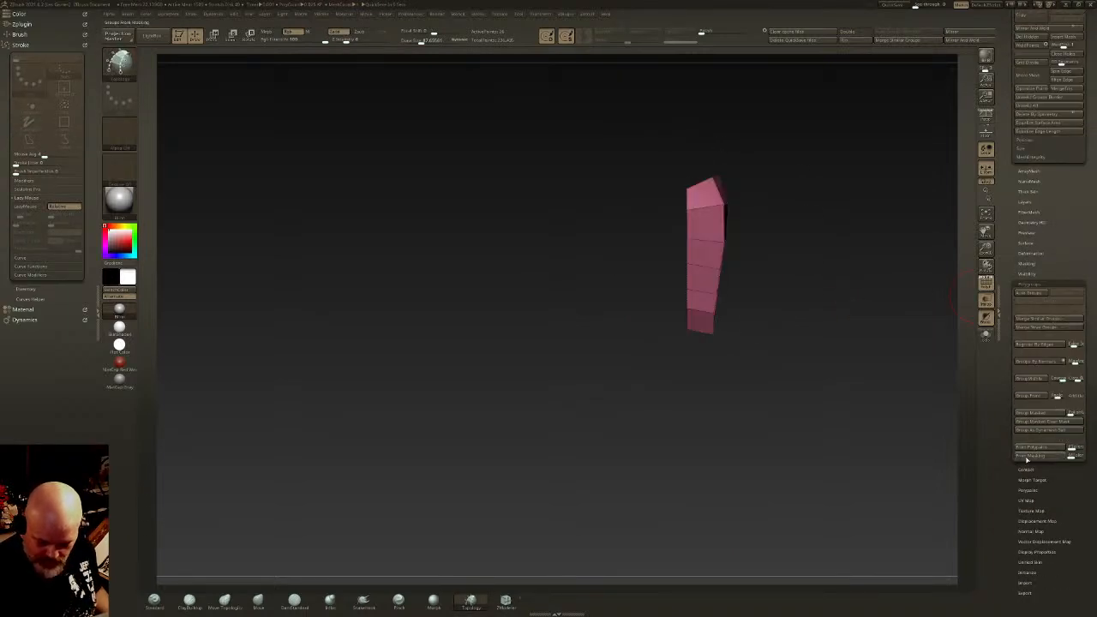
left_click(1046, 432)
right_click_drag(833, 293, 756, 293, "alt")
left_click(780, 292, "ctrl+shift")
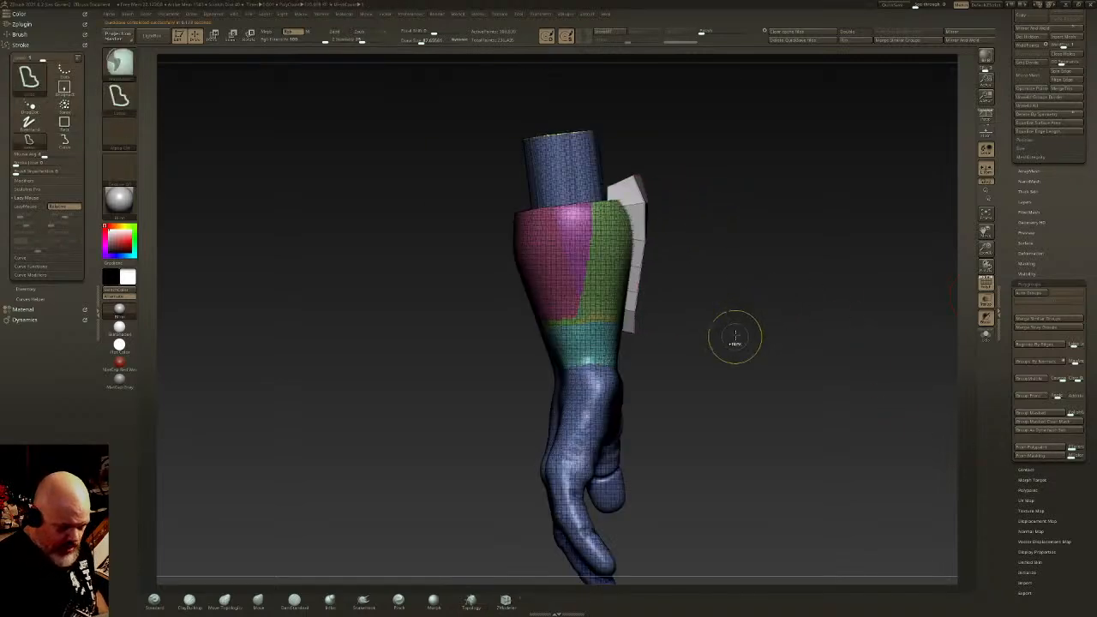
Step: Remesh the arm with DynaMesh to subtract the V-shaped patch from the forearm cuff
left_click_drag(873, 208, 740, 299, "ctrl")
left_click_drag(827, 306, 693, 284)
right_click_drag(682, 266, 636, 315)
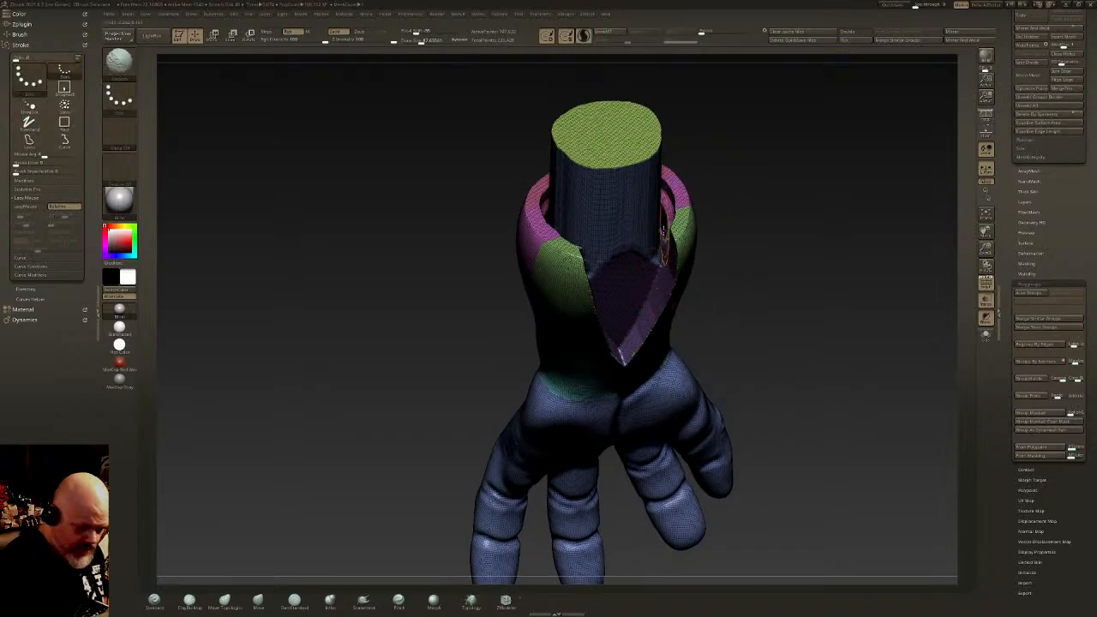
right_click_drag(666, 236, 578, 265)
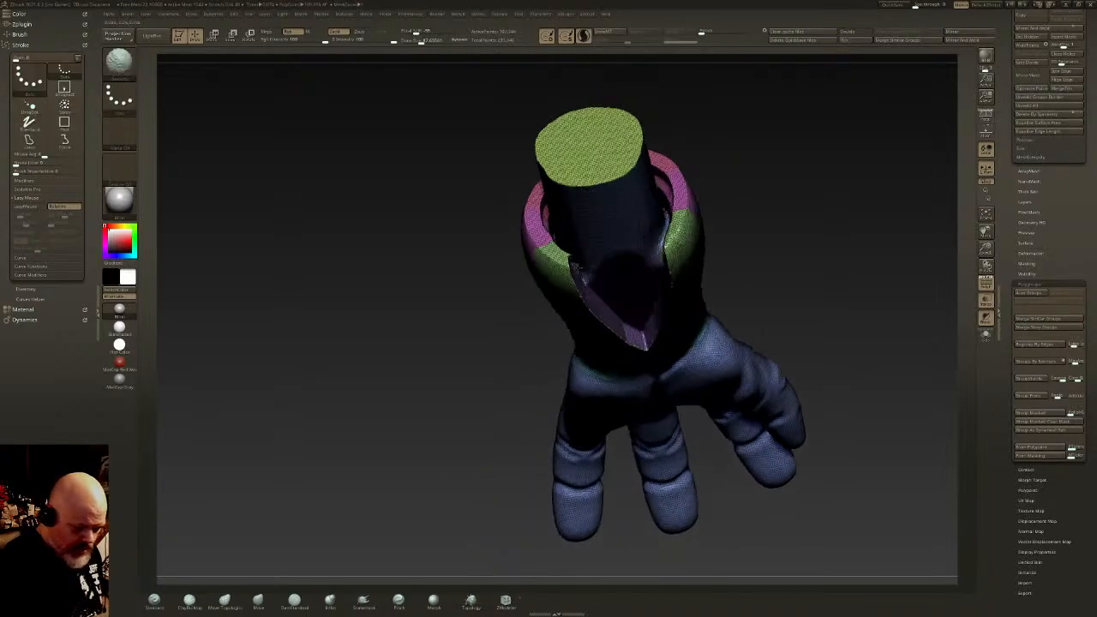
Step: Smooth the cuff rim and the cut edges around the V-shaped notch
right_click_drag(544, 202, 582, 149)
left_click_drag(583, 150, 543, 189, "shift")
left_click_drag(584, 155, 548, 240, "shift")
right_click_drag(572, 151, 604, 248)
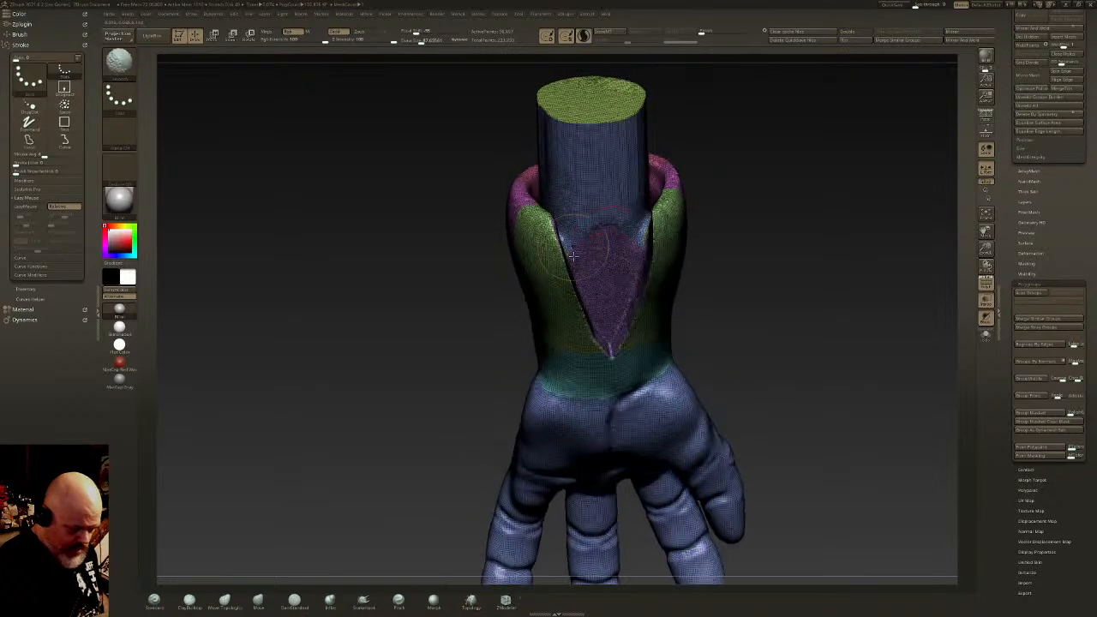
right_click_drag(612, 333, 558, 251)
Step: Isolate the notch surfaces as a new polygroup and slice them lengthwise to separate the cuff's cut edge from the arm column
left_click(607, 294, "ctrl+shift")
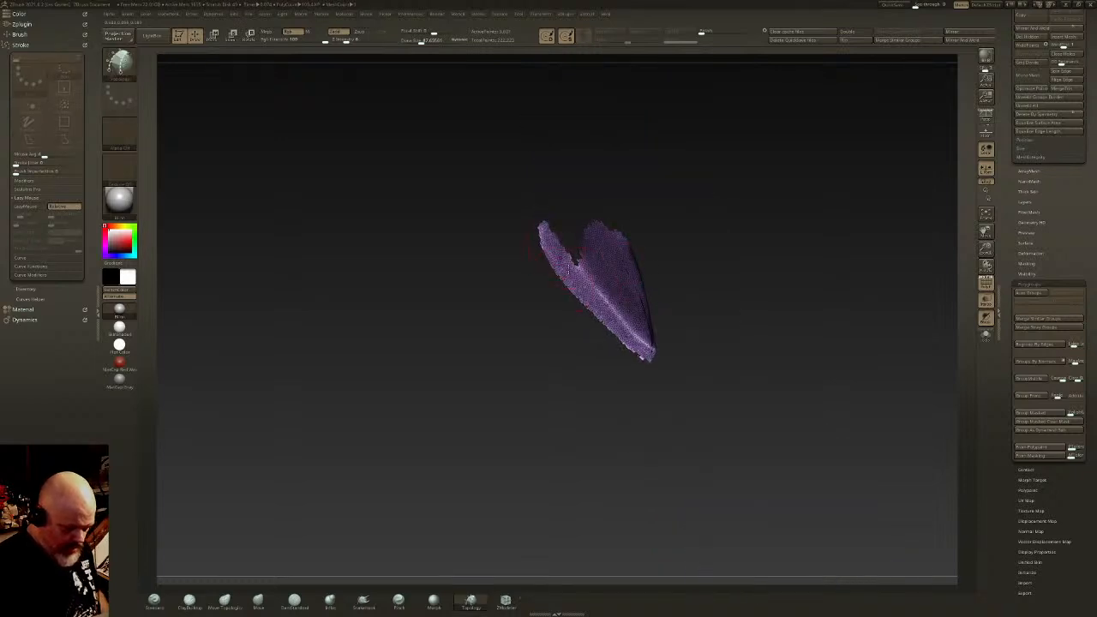
right_click_drag(645, 290, 681, 292)
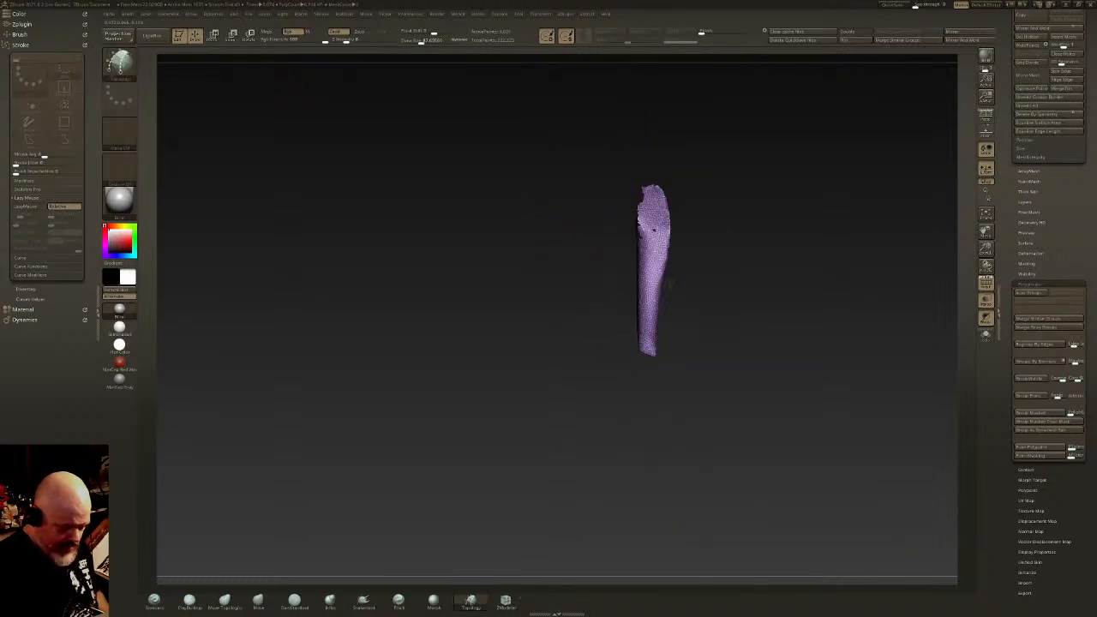
key("ctrl+w")
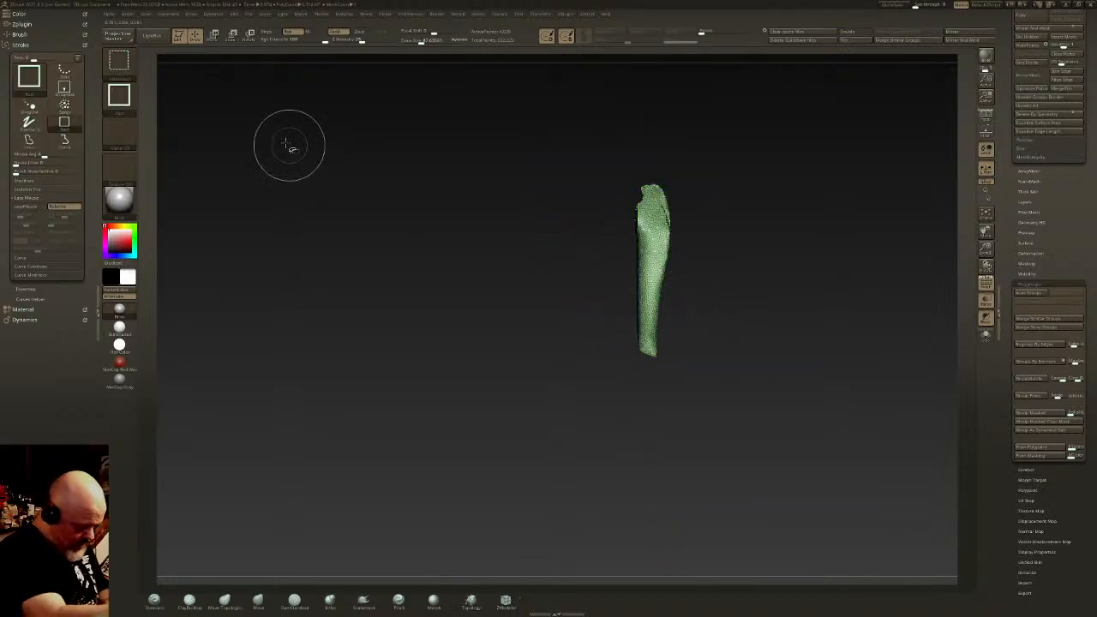
left_click(123, 63, "ctrl+shift")
left_click(238, 75, "ctrl+shift")
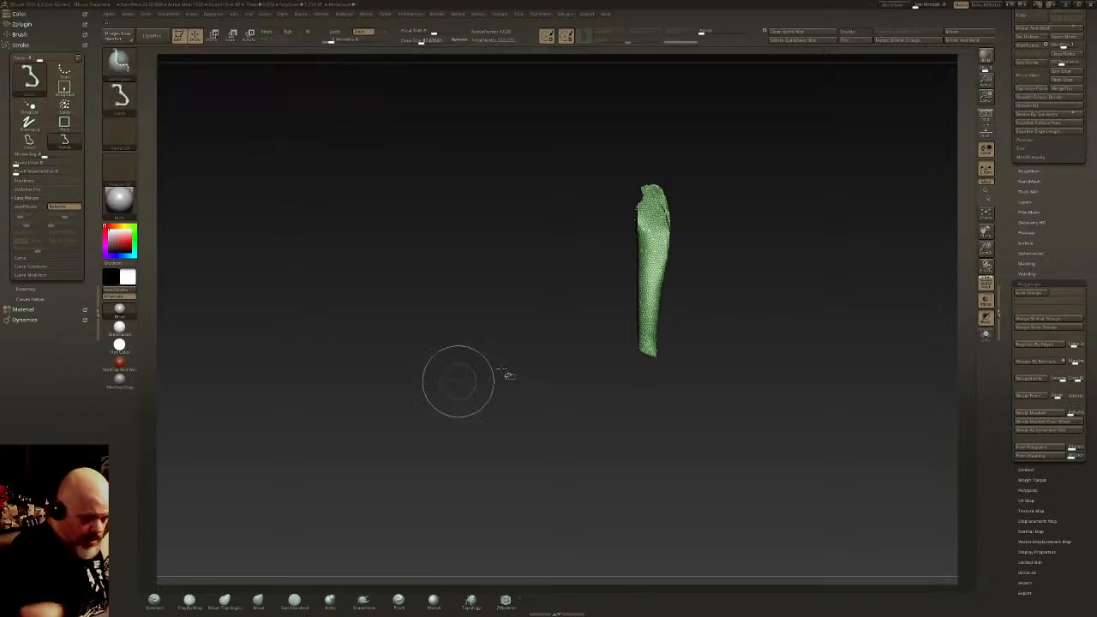
left_click_drag(634, 125, 639, 383, "ctrl+shift")
left_click(704, 309, "ctrl+shift")
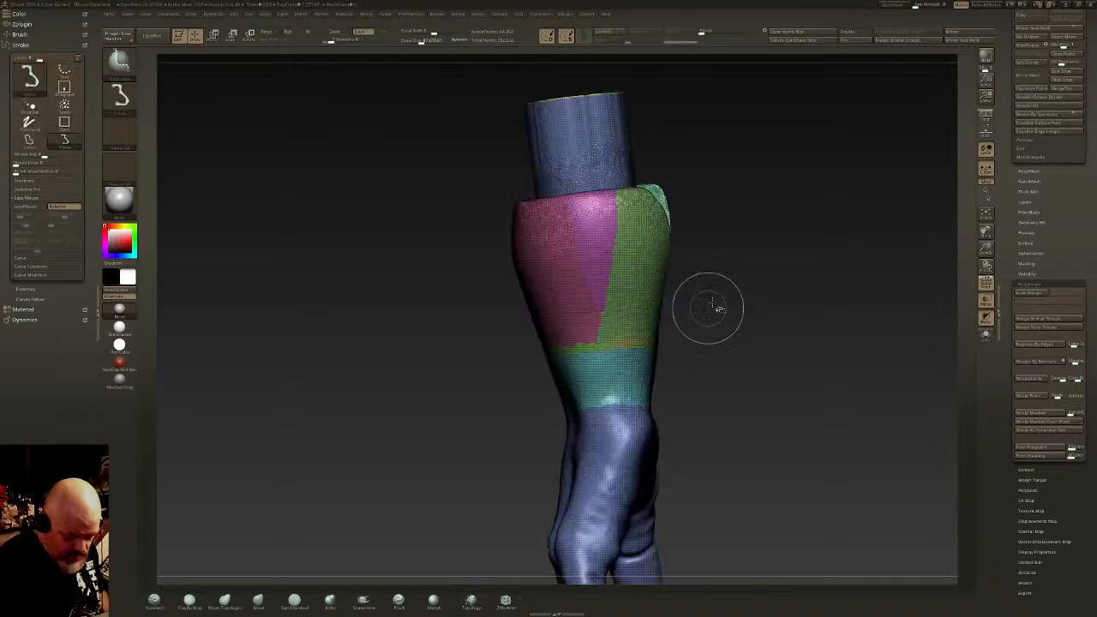
Step: Isolate the V-shaped cut edge of the cuff, regroup it, and even out its jagged border
left_click_drag(712, 308, 715, 278)
left_click(660, 294, "ctrl+shift")
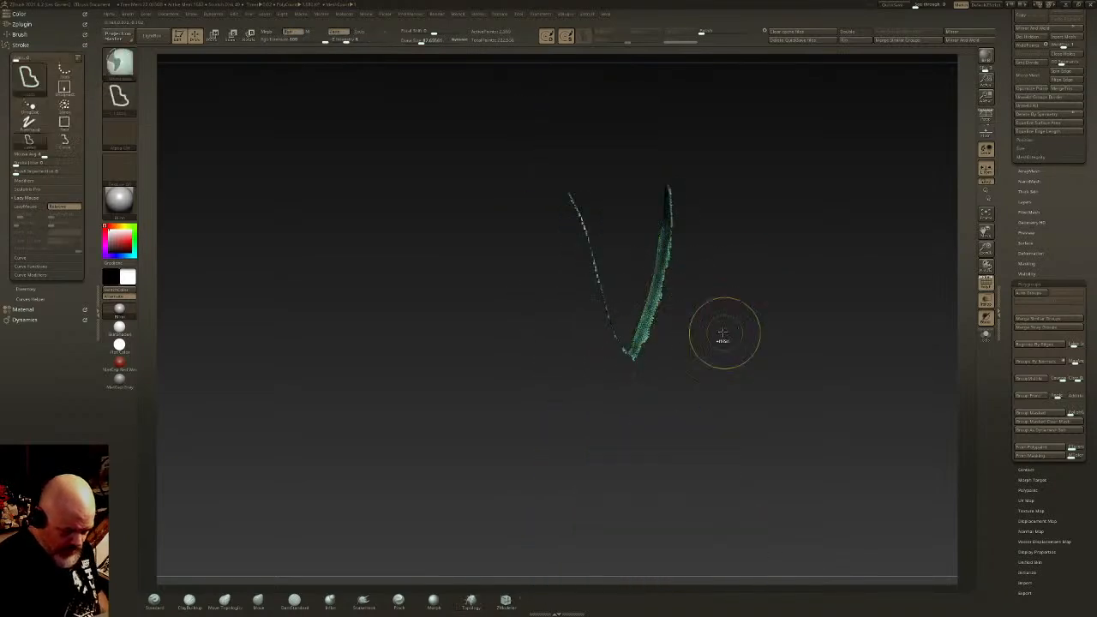
key("ctrl+w")
key("ctrl+w")
left_click_drag(712, 32, 764, 32)
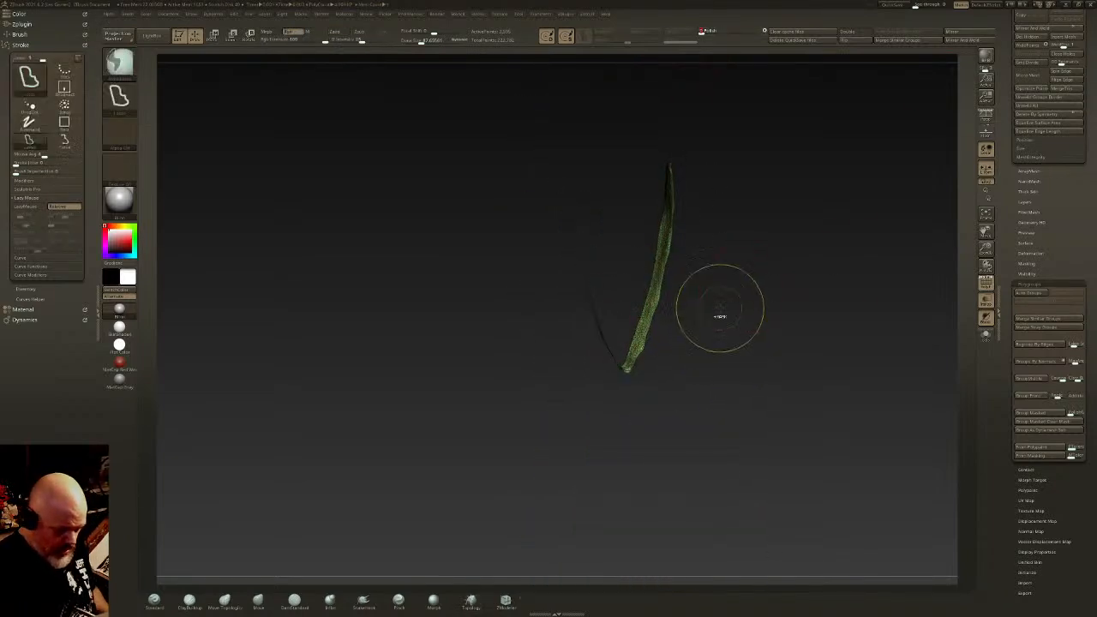
Step: Expand the isolated V-shaped strip into thick raised trim with Edge Loop and give it its own polygroup
scroll(1032, 170, "up", 3)
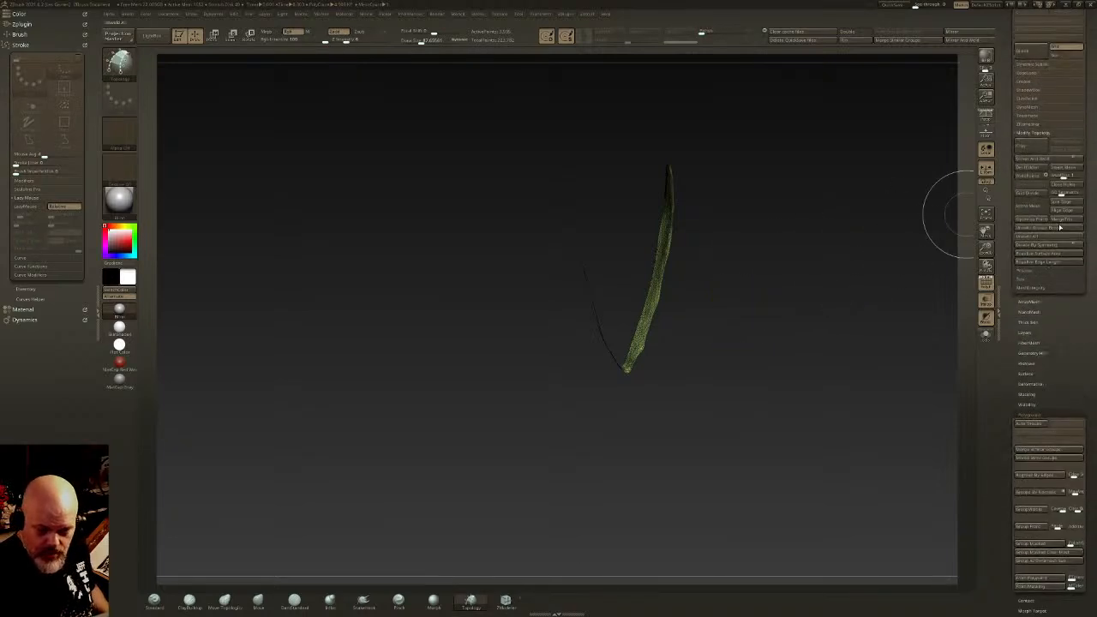
left_click(1029, 73)
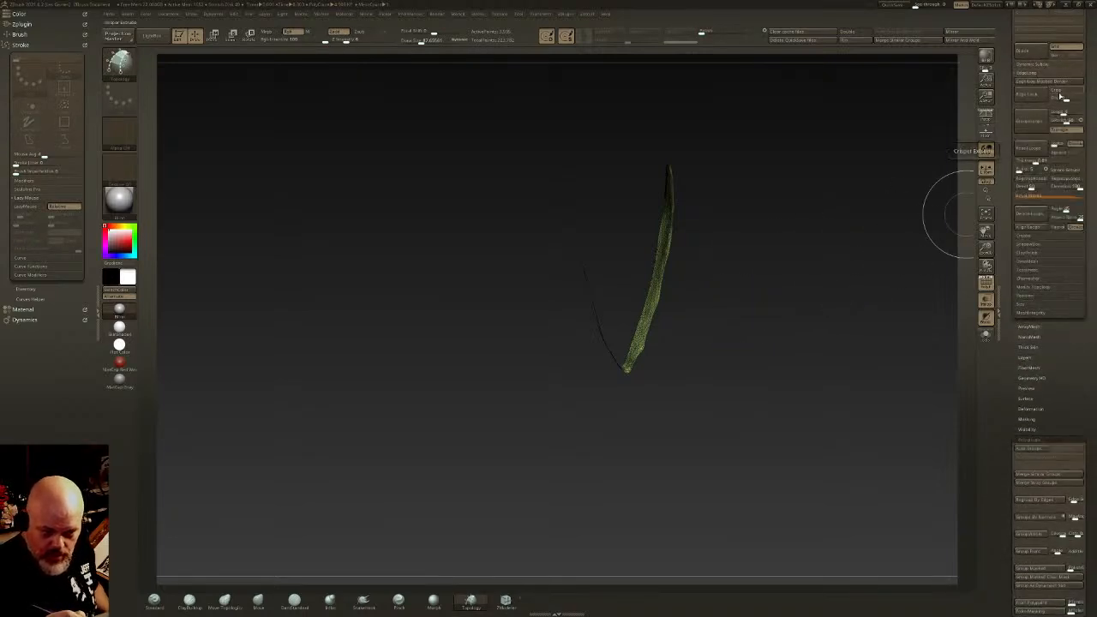
left_click(1027, 101)
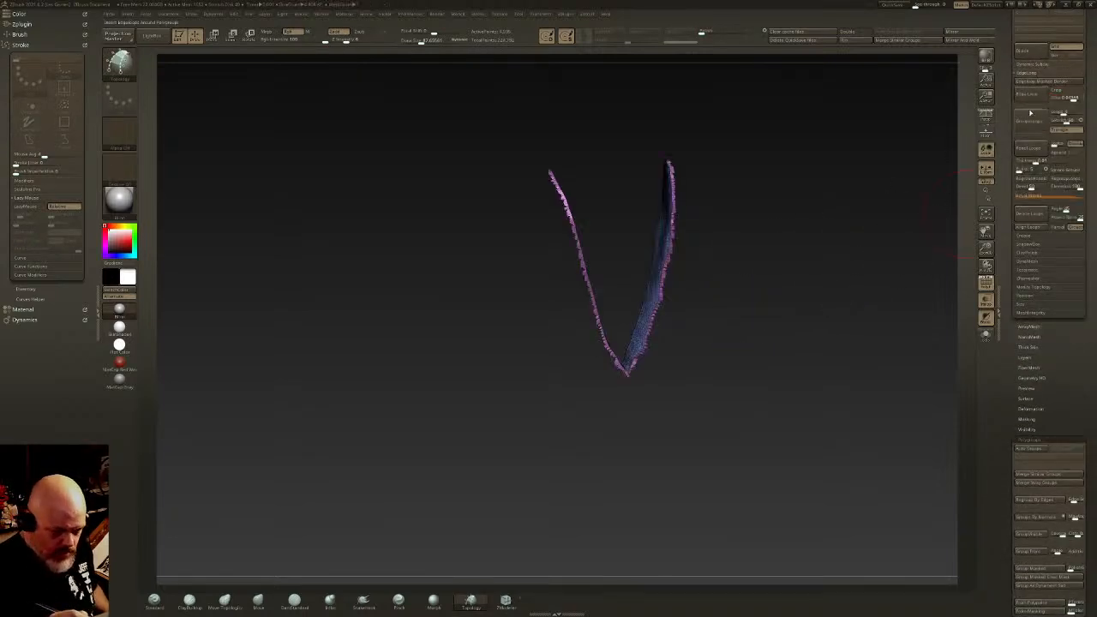
left_click(1029, 96)
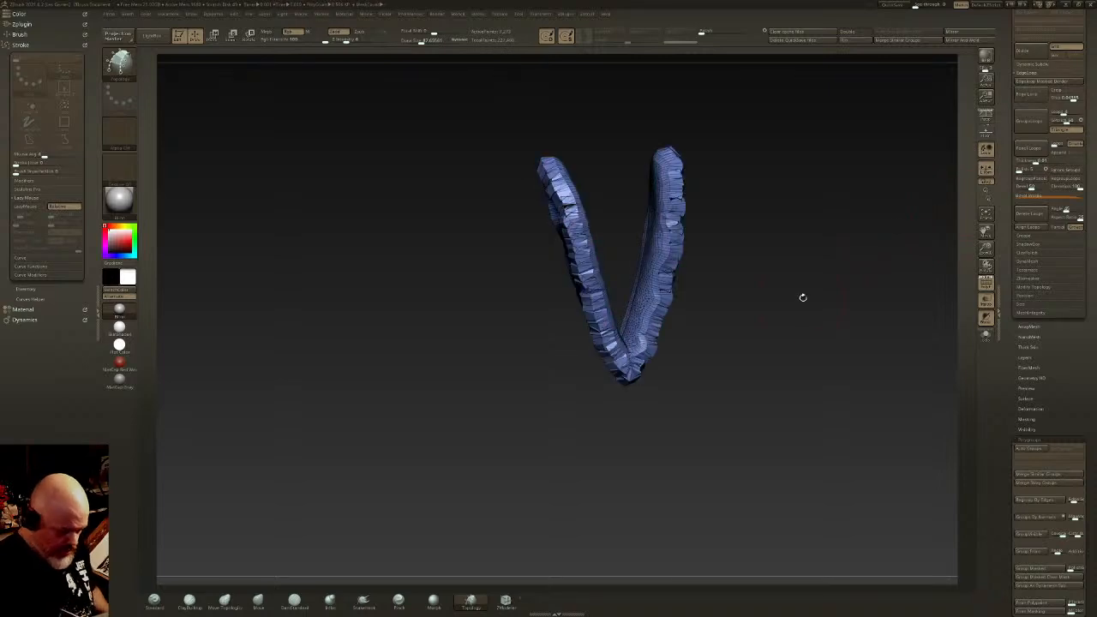
key("ctrl+w")
key("ctrl+w")
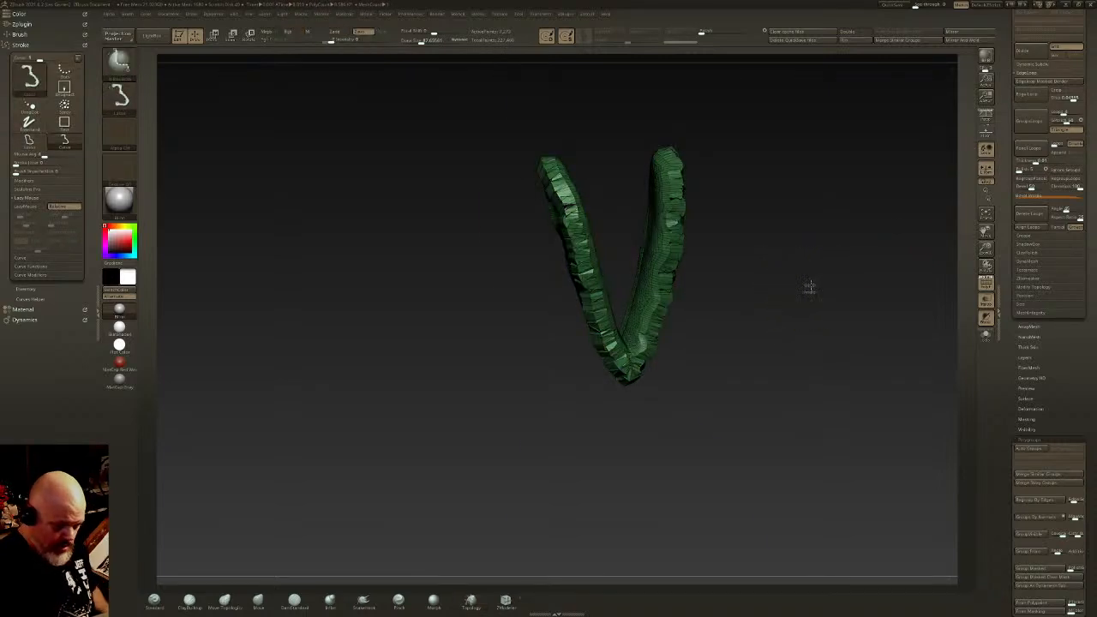
Step: Show the whole arm and smooth the raised trim into the cuff around the V-shaped notch
left_click(810, 287, "ctrl+shift")
left_click(813, 287, "ctrl")
left_click(714, 31)
key("ctrl+d")
mouse_move(561, 188)
left_mouse_down("shift")
mouse_move(604, 330)
mouse_move(625, 360)
mouse_move(660, 312)
mouse_move(666, 240)
left_mouse_up("shift")
left_click_drag(737, 206, 792, 287)
mouse_move(664, 167)
left_mouse_down("shift")
mouse_move(649, 148)
mouse_move(653, 163)
left_mouse_up("shift")
left_click_drag(728, 317, 617, 265)
mouse_move(510, 210)
left_mouse_down("shift")
mouse_move(521, 226)
mouse_move(516, 218)
left_mouse_up("shift")
mouse_move(683, 250)
left_mouse_down("shift")
mouse_move(688, 180)
mouse_move(669, 311)
mouse_move(691, 285)
mouse_move(671, 264)
mouse_move(669, 296)
left_mouse_up("shift")
Step: Cut the trim's raised tips level with the cuff's upper edge using a curve stroke and hide the polyframe
key("b")
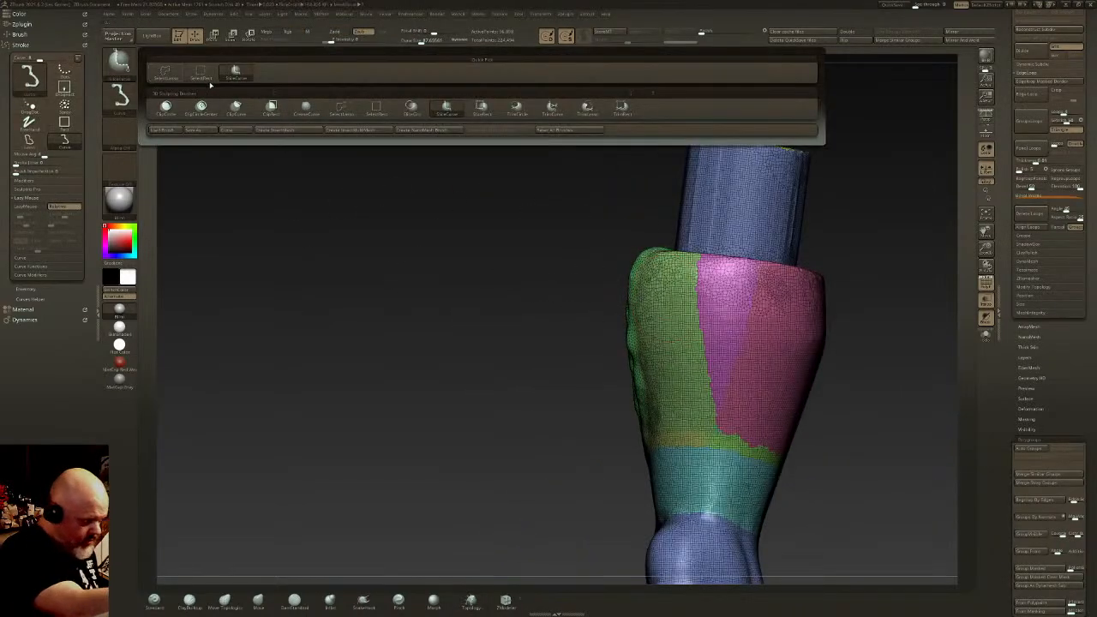
left_click(446, 108)
left_click_drag(576, 258, 675, 253, "ctrl+shift")
right_click_drag(675, 253, 687, 293)
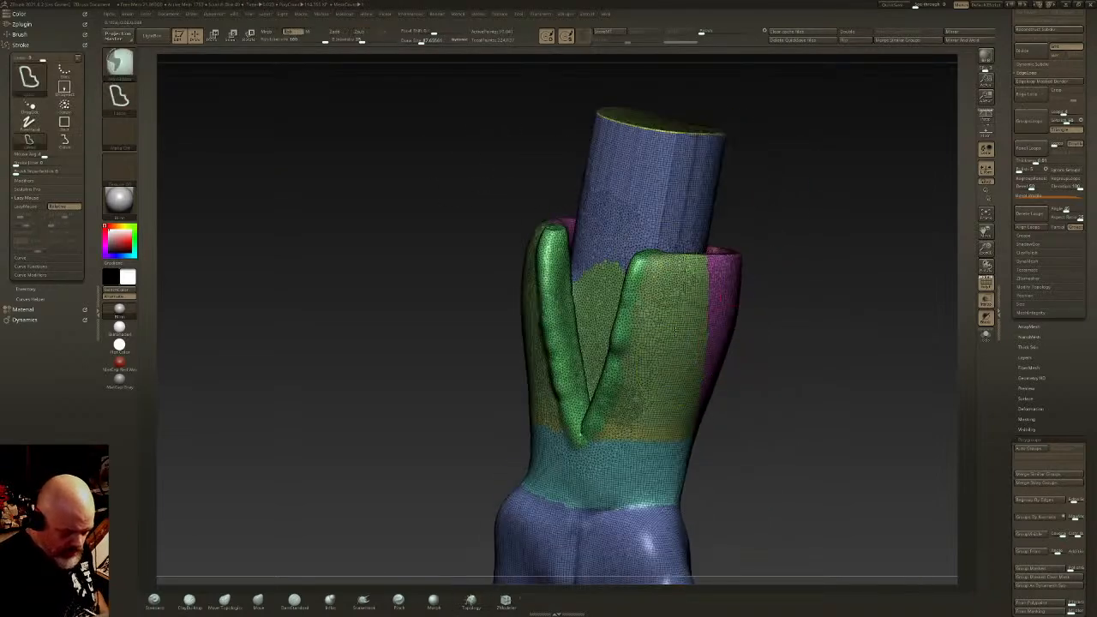
right_click_drag(675, 352, 594, 272)
key("shift+f")
Step: Carve sharp creases along both inner edges of the V-shaped notch with the DamStandard brush
mouse_move(729, 368)
right_mouse_down()
mouse_move(746, 345)
mouse_move(712, 346)
mouse_move(698, 453)
mouse_move(635, 278)
mouse_move(593, 246)
mouse_move(557, 265)
mouse_move(531, 215)
mouse_move(505, 211)
mouse_move(505, 287)
right_mouse_up()
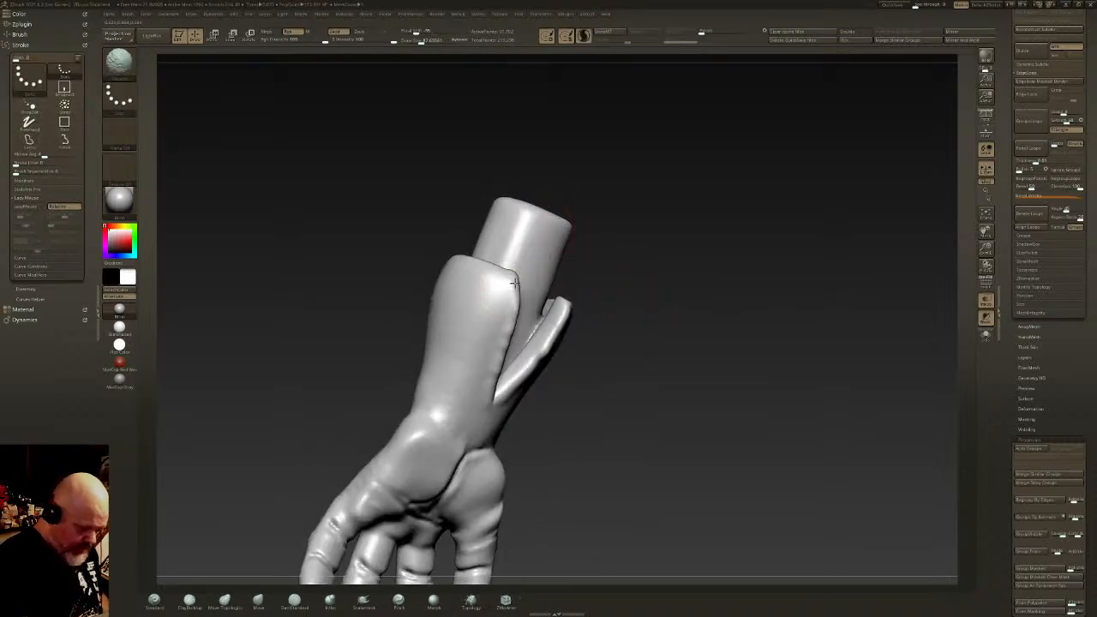
mouse_move(570, 357)
right_mouse_down("ctrl")
mouse_move(612, 339)
mouse_move(584, 369)
right_mouse_up("ctrl")
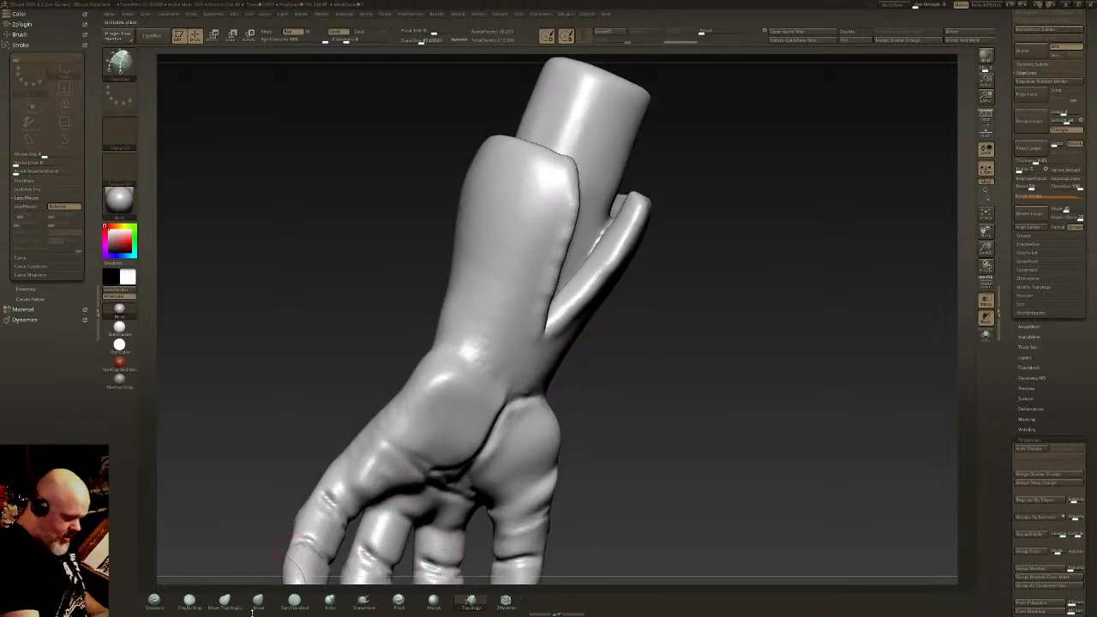
left_click(296, 600)
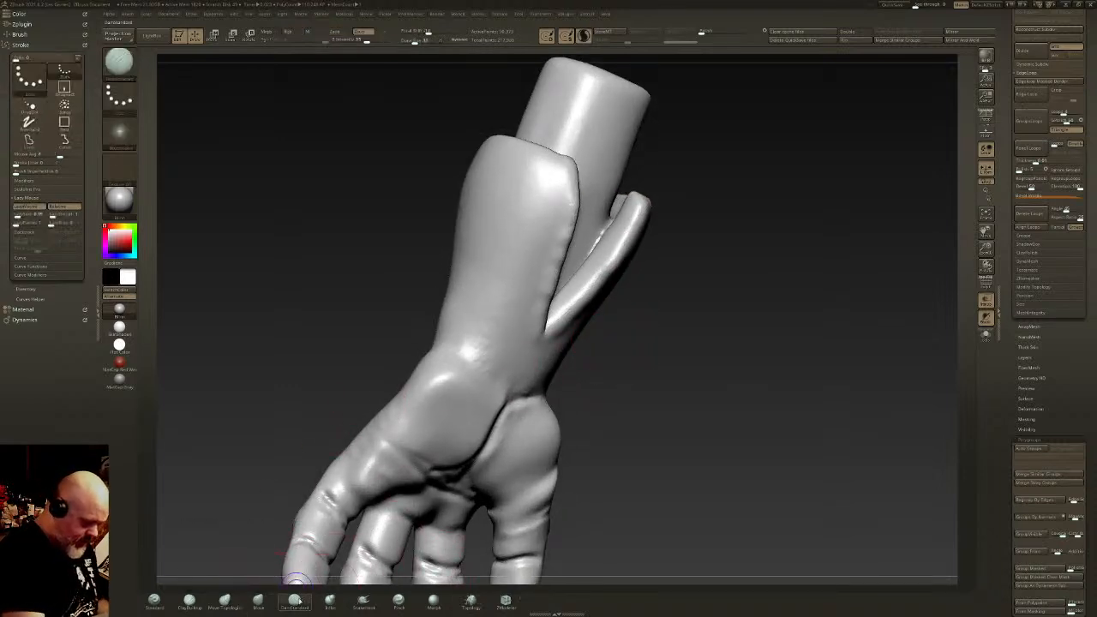
right_click_drag(673, 347, 612, 278)
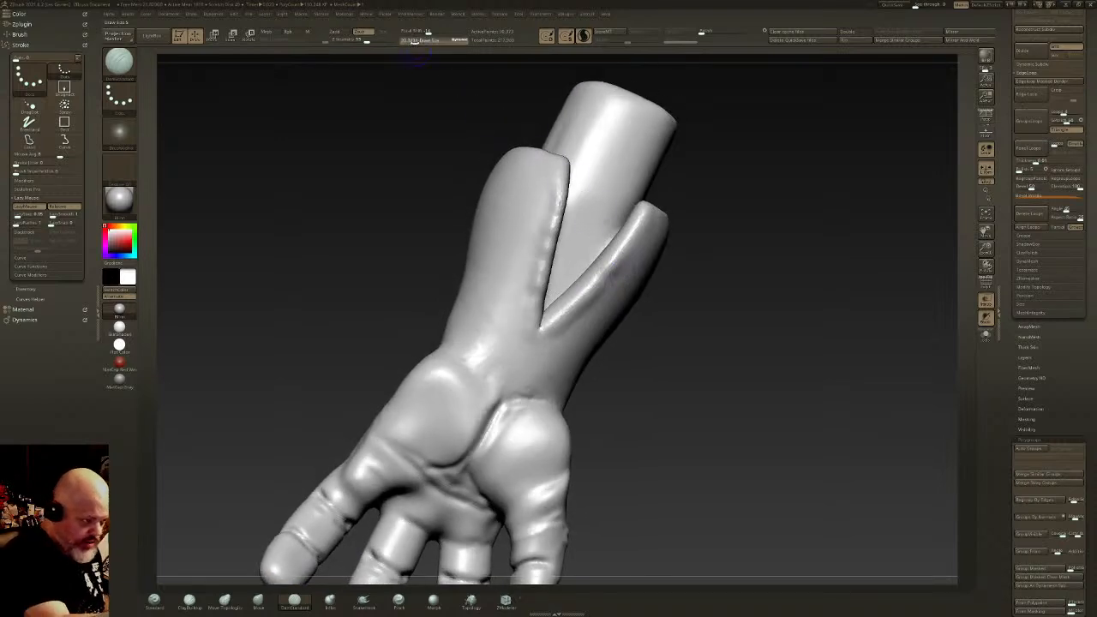
left_click_drag(548, 247, 559, 173)
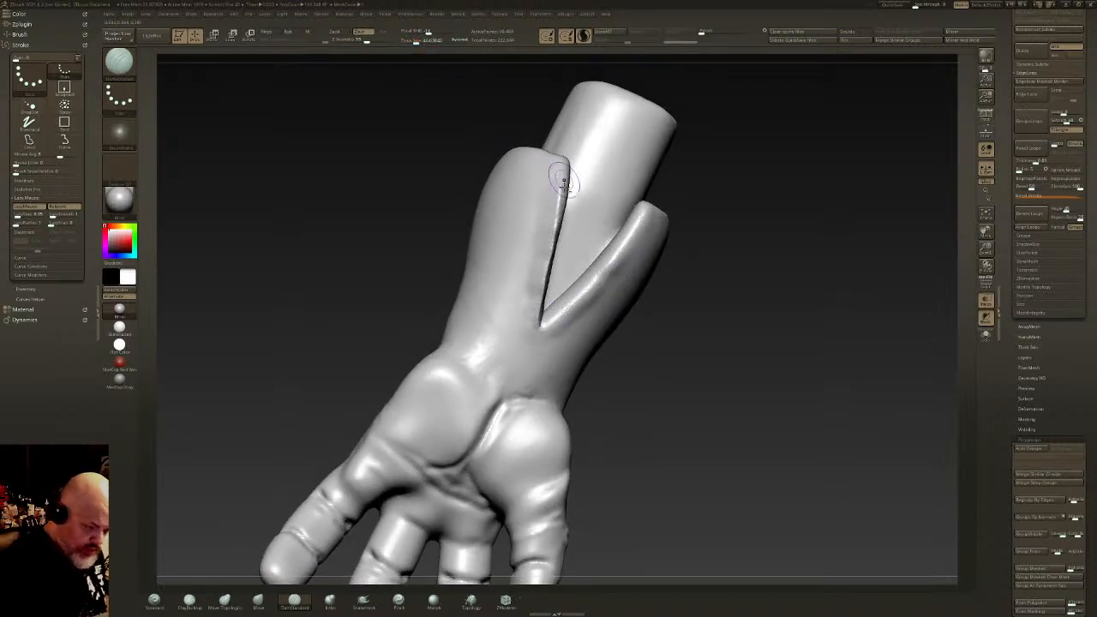
left_click_drag(640, 225, 543, 329)
right_click_drag(542, 329, 597, 374)
Step: Turn the polyframe display back on and isolate the wrist band polygroup below the notch
left_click_drag(598, 368, 630, 402, "ctrl+shift")
right_click_drag(898, 321, 754, 350, "shift")
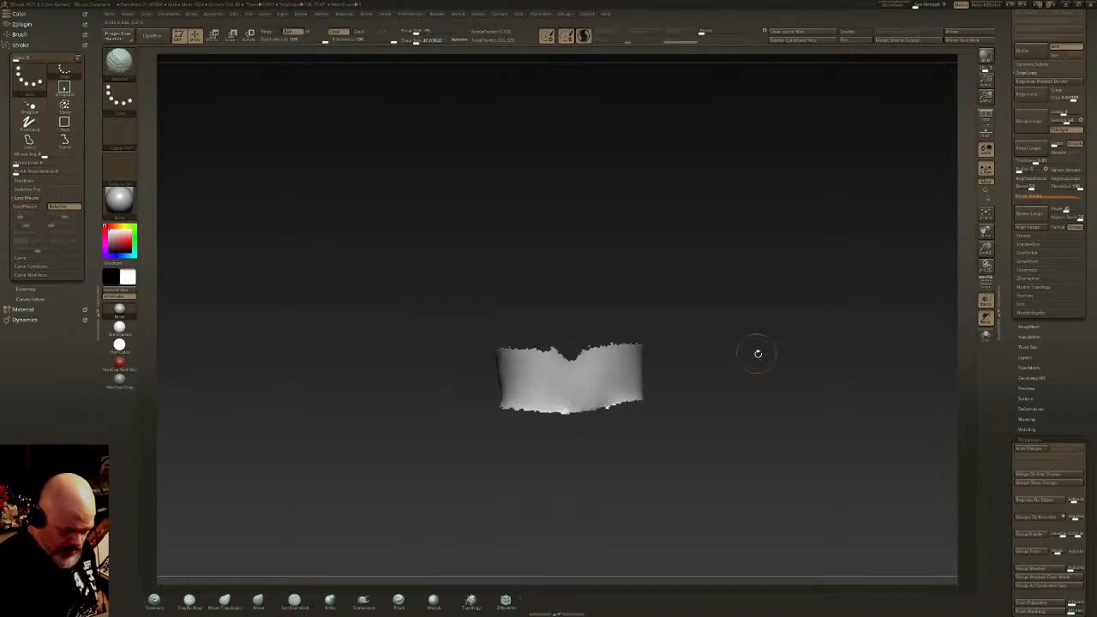
left_click(886, 328, "ctrl+shift")
left_click(987, 283)
right_click_drag(802, 310, 618, 341, "ctrl")
left_click(569, 344, "ctrl+shift")
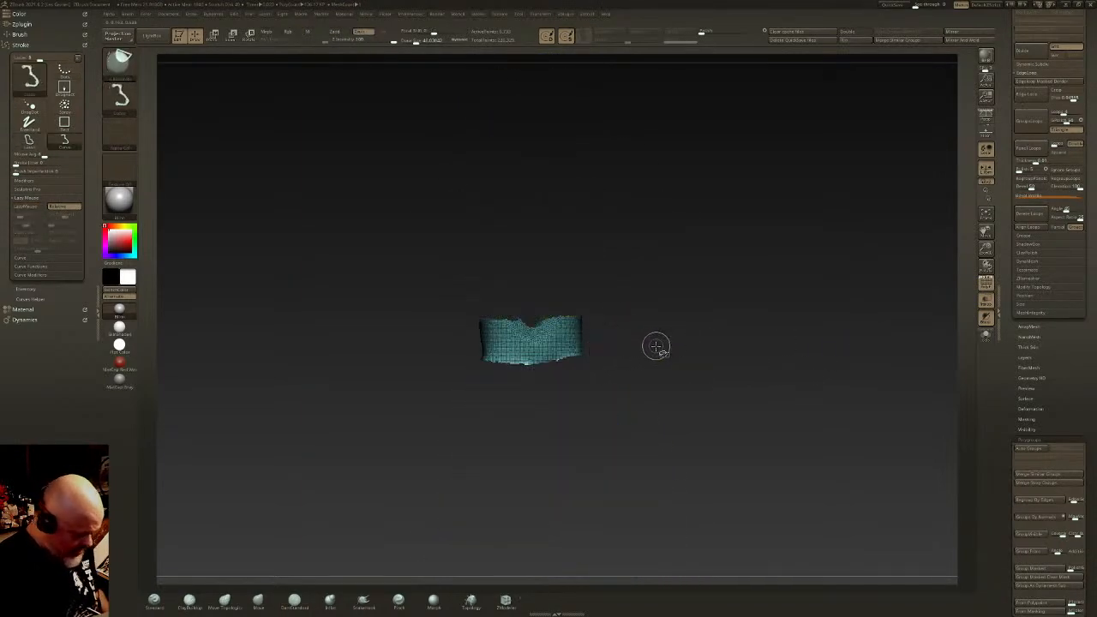
Step: Grow the visible area around the wrist band four times and merge it into a single polygroup
key("ctrl+shift+x")
key("ctrl+shift+x")
key("ctrl+shift+x")
key("ctrl+shift+x")
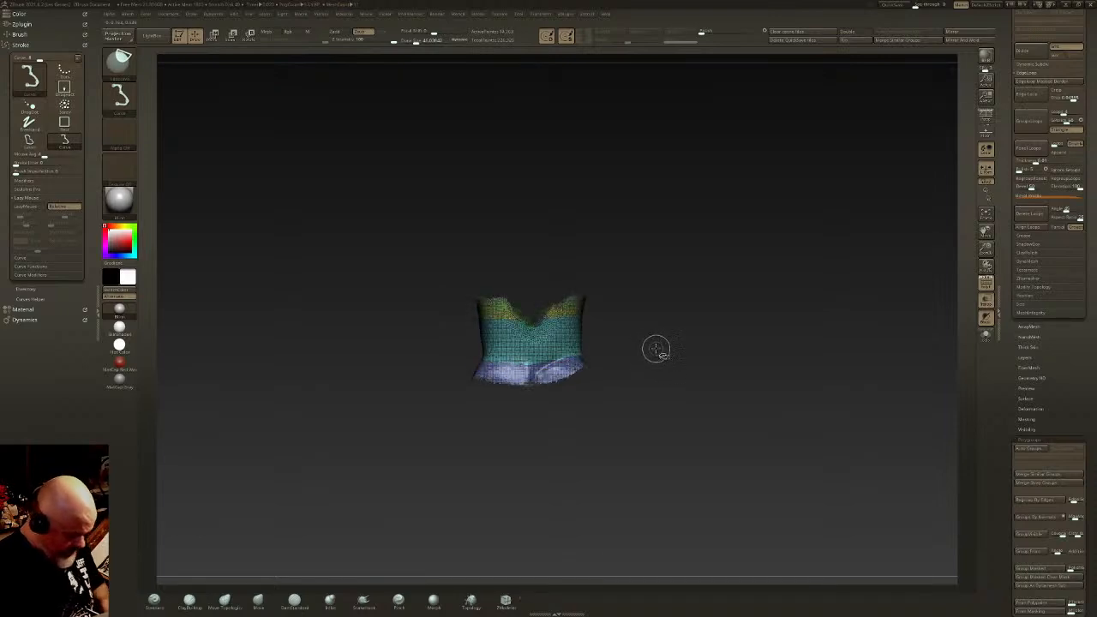
key("ctrl+w")
Step: Slice clean polygroup boundaries across the area around the wrist band with curve strokes
left_click(122, 62)
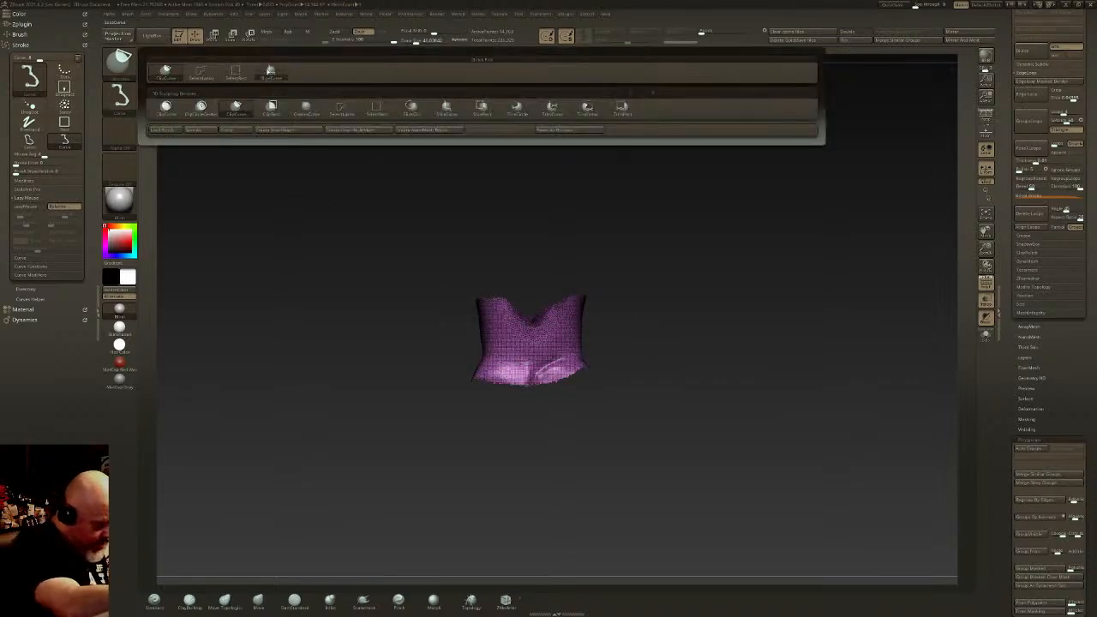
left_click(270, 71)
left_click_drag(619, 307, 677, 289)
mouse_move(414, 339)
left_mouse_down()
mouse_move(534, 360)
mouse_move(600, 336)
mouse_move(666, 332)
left_mouse_up()
key("ctrl+shift")
mouse_move(479, 230)
left_mouse_down()
mouse_move(599, 260)
mouse_move(684, 265)
left_mouse_up()
left_click_drag(842, 232, 744, 251)
Step: Isolate the sliced wrist band, thicken it outward and assign it a new polygroup
left_click(712, 301, "ctrl+shift")
right_click_drag(573, 347, 577, 366, "ctrl")
left_click(565, 341, "ctrl+shift")
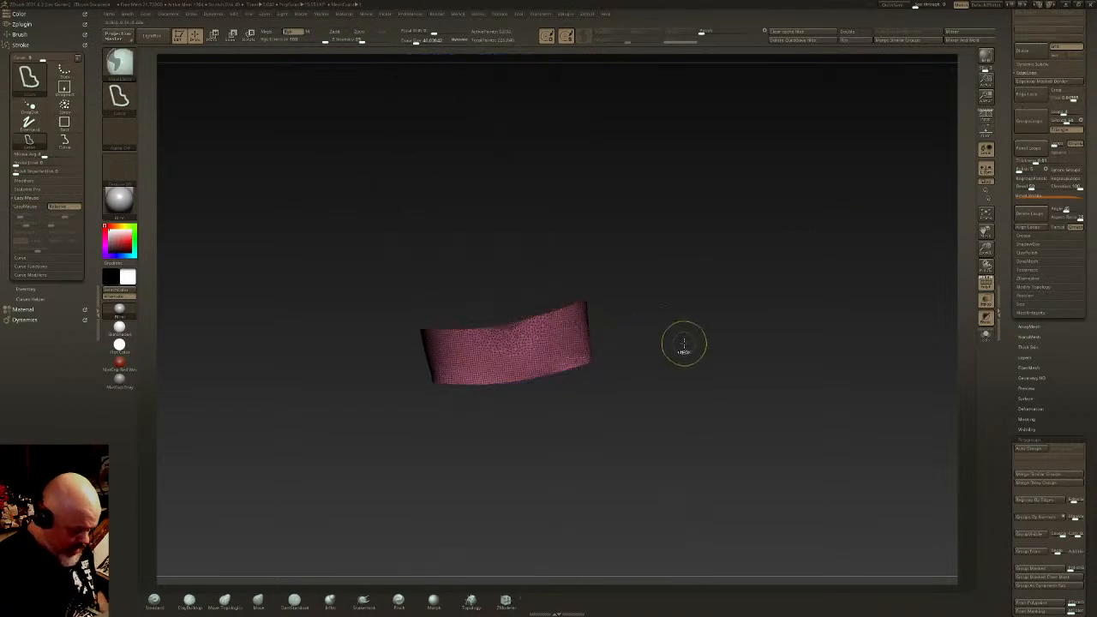
key("ctrl+w")
key("ctrl+w")
key("ctrl+w")
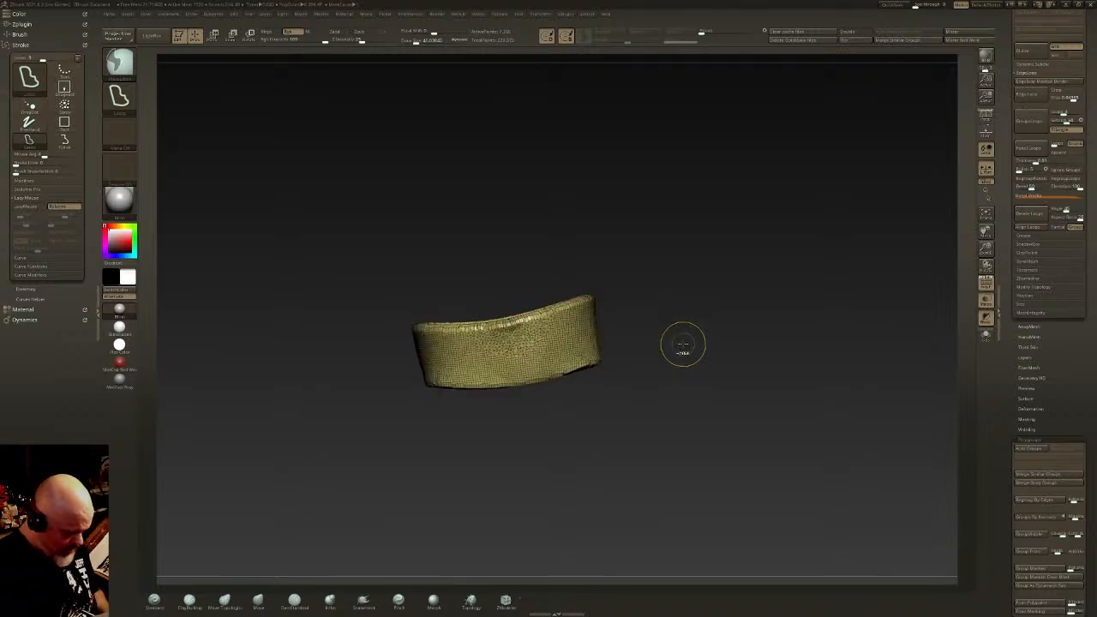
Step: Even out the wrist band's upper and lower edges with curve strokes
left_click_drag(677, 337, 675, 335)
mouse_move(666, 284)
left_mouse_down()
mouse_move(661, 265)
mouse_move(636, 306)
mouse_move(507, 248)
left_mouse_up()
left_click(121, 66, "ctrl+shift")
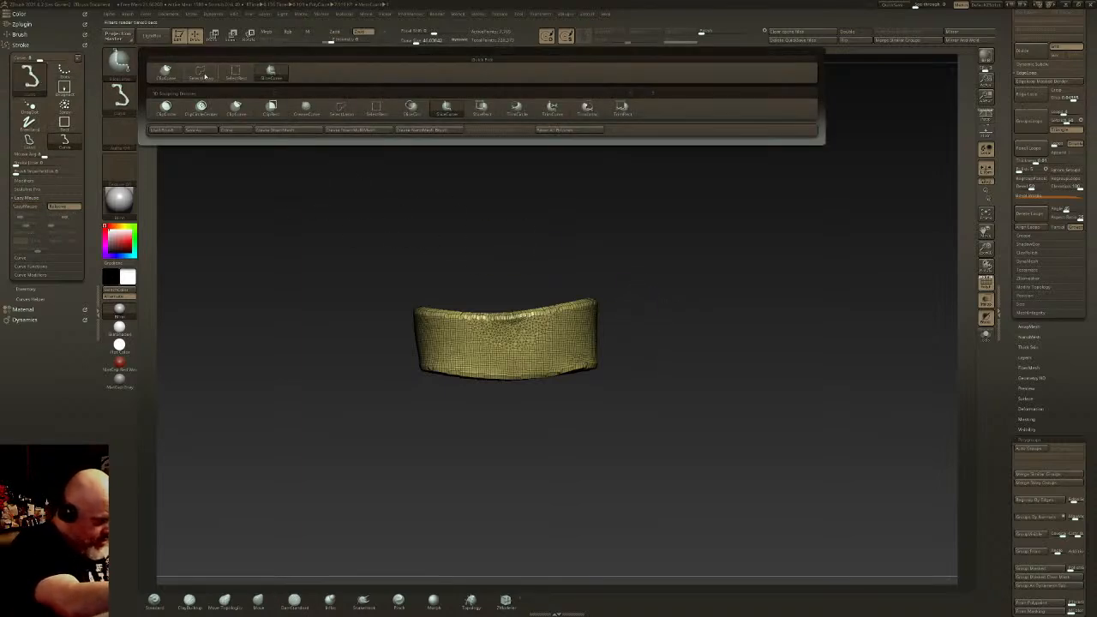
left_click(196, 77)
mouse_move(482, 317)
left_mouse_down("ctrl+shift")
mouse_move(474, 321)
mouse_move(614, 303)
left_mouse_up("ctrl+shift")
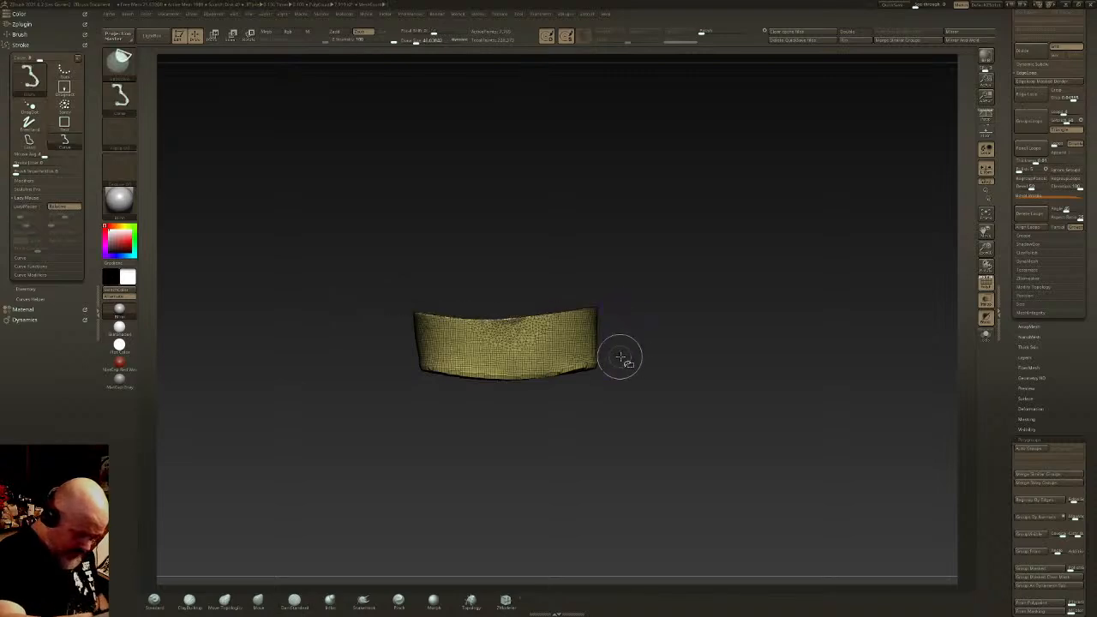
left_click_drag(507, 373, 387, 362, "ctrl+shift")
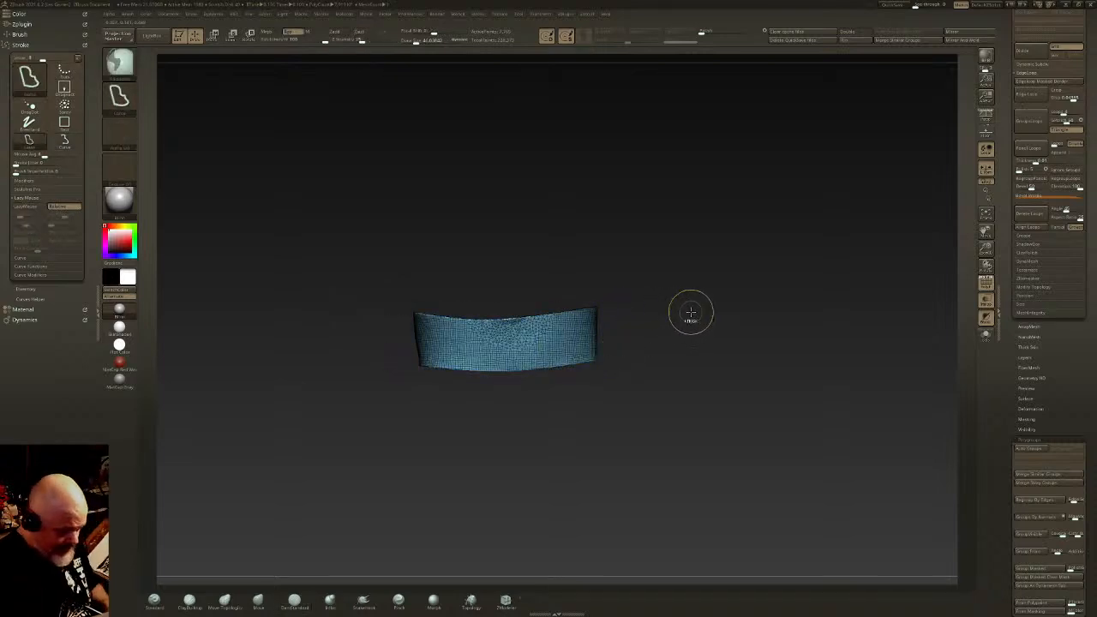
Step: Show the whole arm, mask everything except the wrist band and undo the last change to the band
left_click(710, 302, "ctrl+shift")
left_click_drag(709, 301, 749, 303)
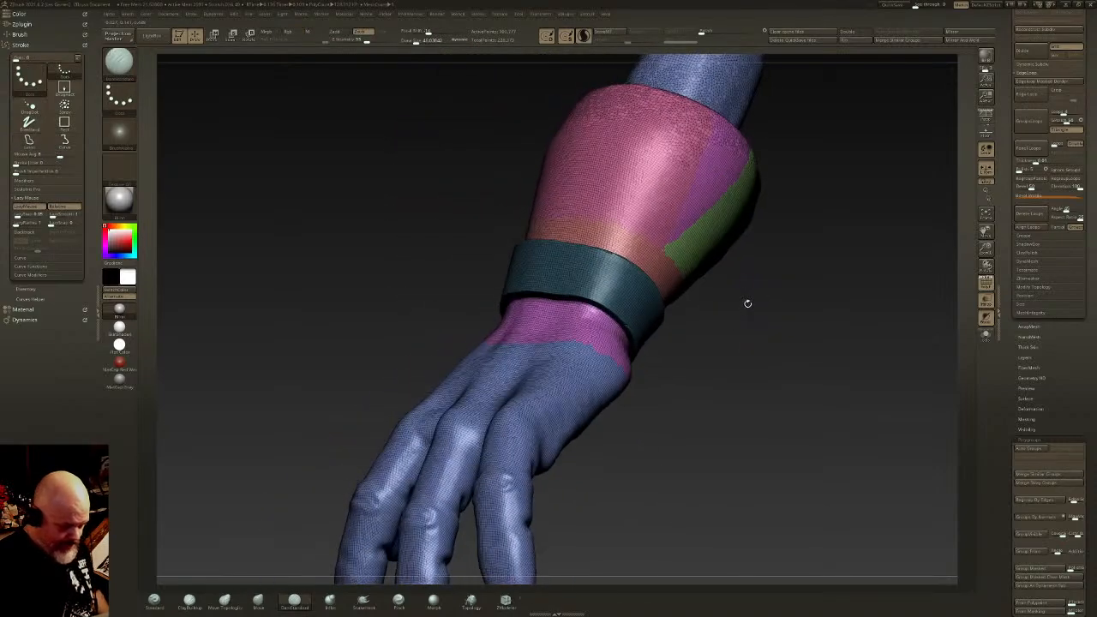
key("w")
left_click_drag(566, 366, 567, 366)
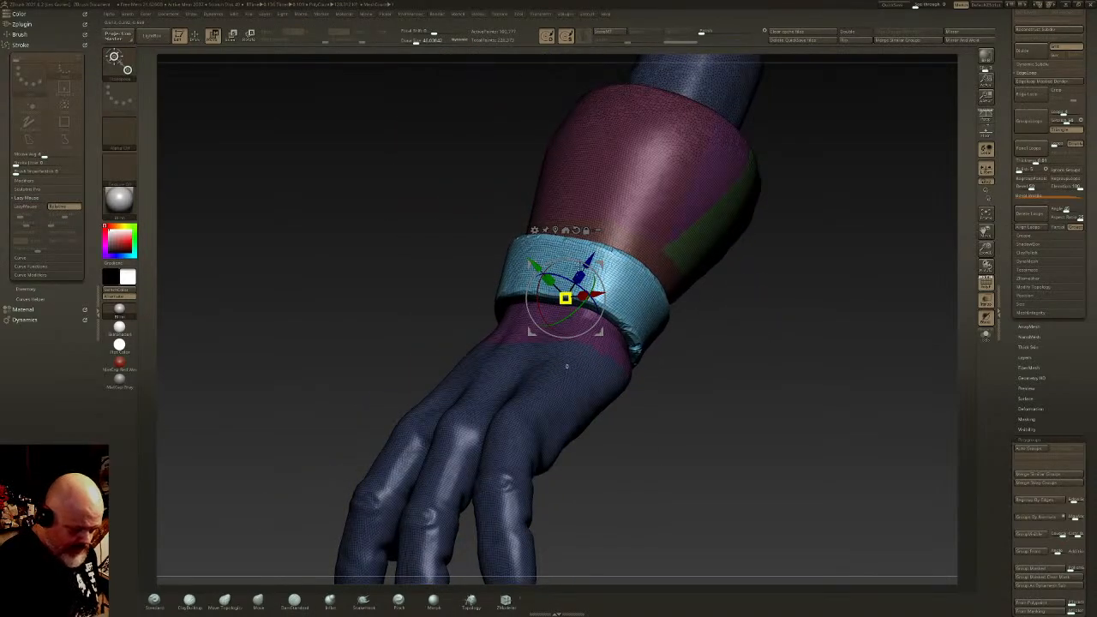
key("ctrl+z")
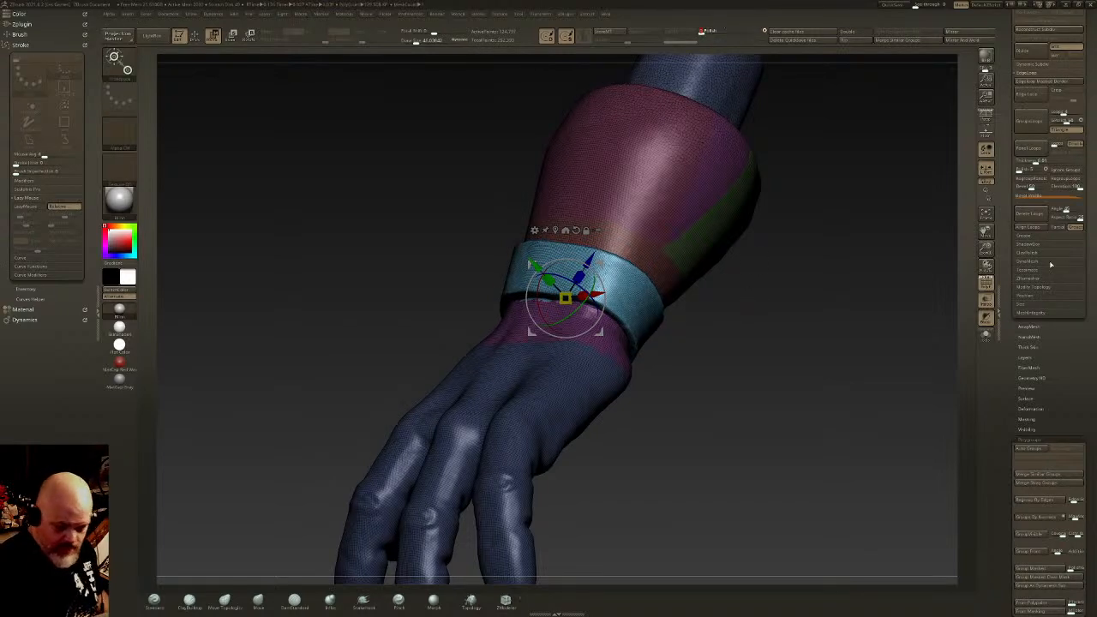
Step: Apply ClayPolish to the unmasked wrist band, and clear the mask
key("q")
scroll(1032, 254, "down", 3)
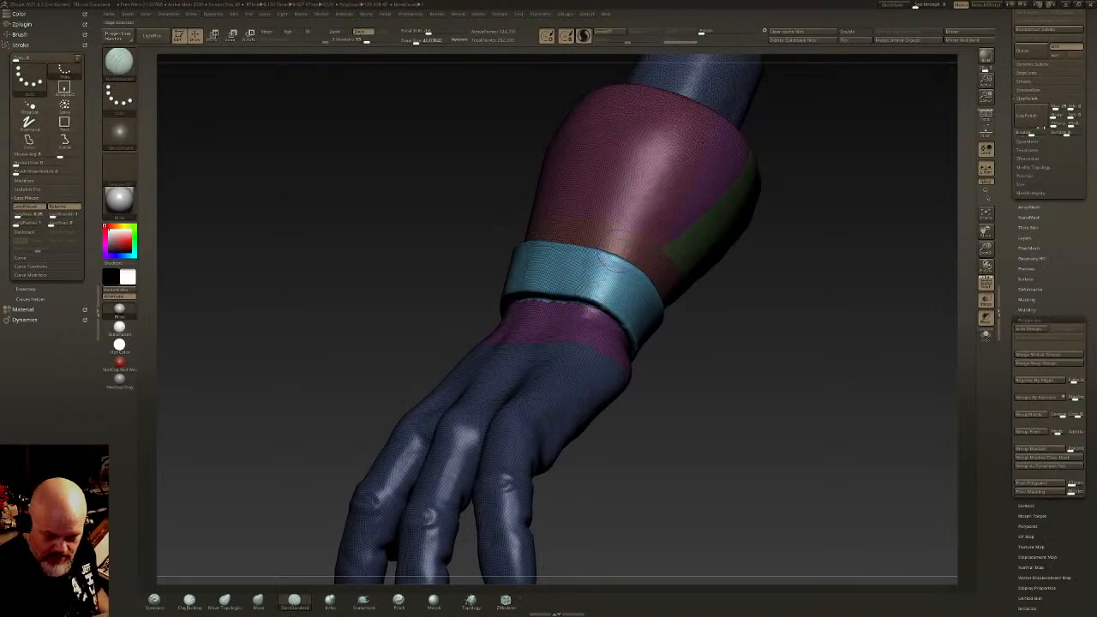
left_click(1025, 117)
left_click(823, 299, "ctrl")
left_click_drag(822, 299, 801, 323, "shift")
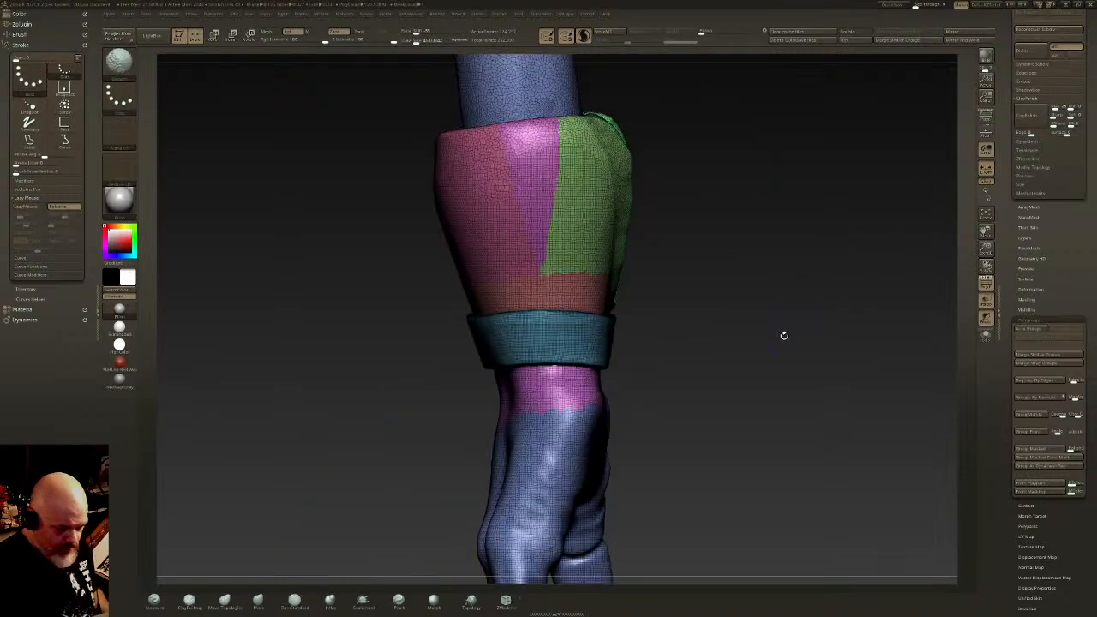
left_click_drag(728, 350, 688, 329, "ctrl")
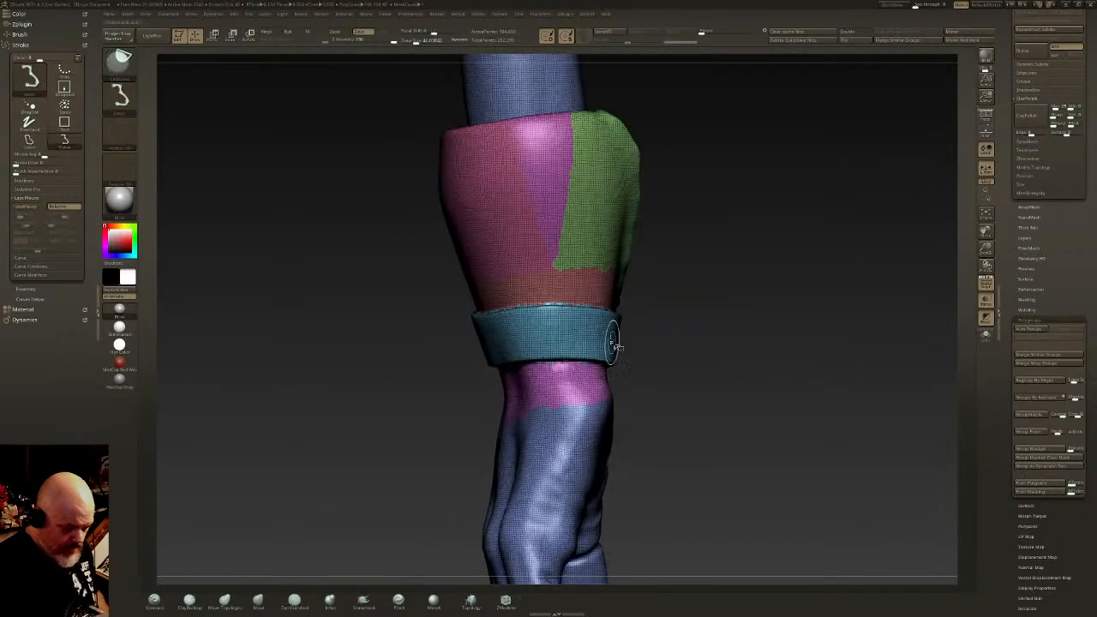
Step: Isolate the wrist band, give it a new polygroup and try a surface deformation on it
left_click(607, 333, "ctrl+shift")
key("ctrl+w")
key("ctrl+w")
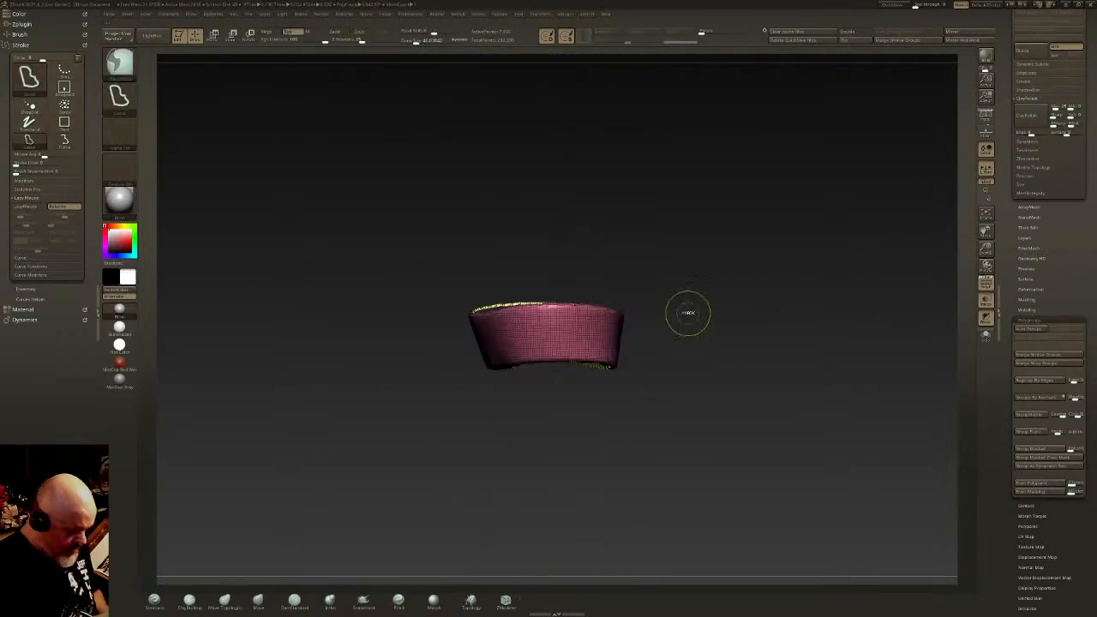
left_click_drag(702, 34, 722, 33)
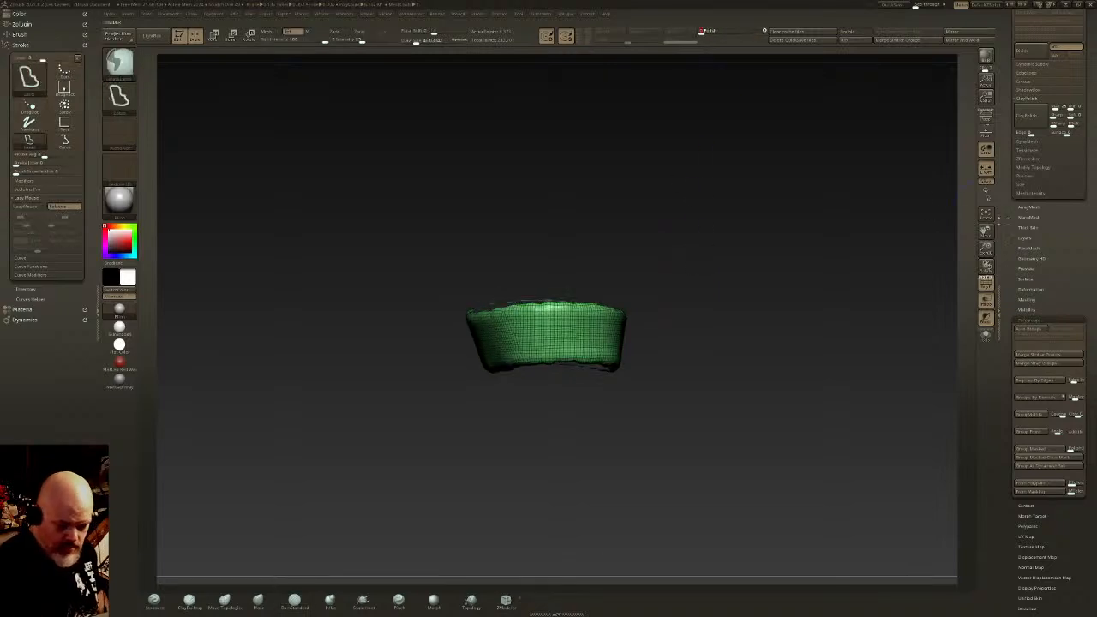
key("ctrl+w")
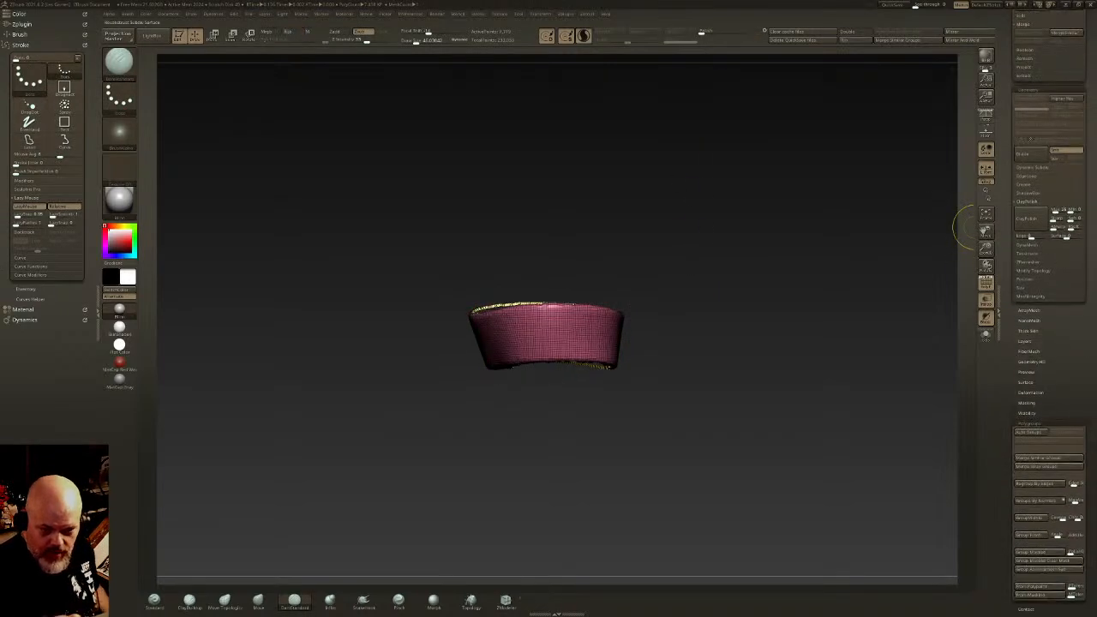
Step: Add a displaced edge loop to the isolated wrist band and regroup the result
left_click(1034, 175)
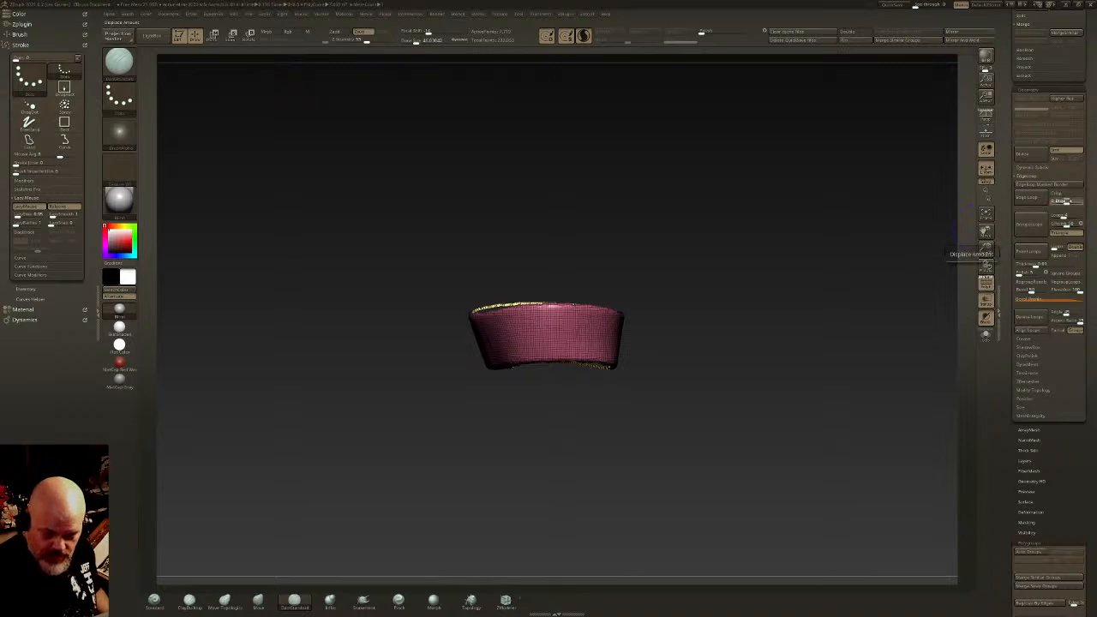
left_click(1030, 198)
mouse_move(793, 287)
left_mouse_down()
mouse_move(742, 321)
mouse_move(664, 314)
mouse_move(680, 297)
mouse_move(674, 318)
left_mouse_up()
left_click(710, 32)
key("ctrl+w")
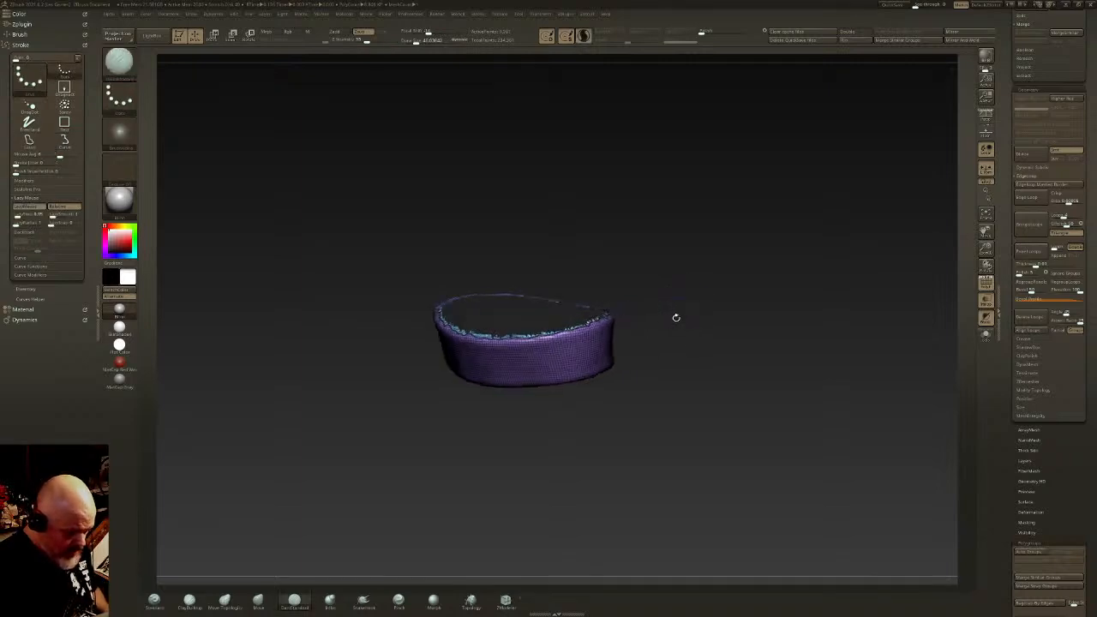
key("shift+f")
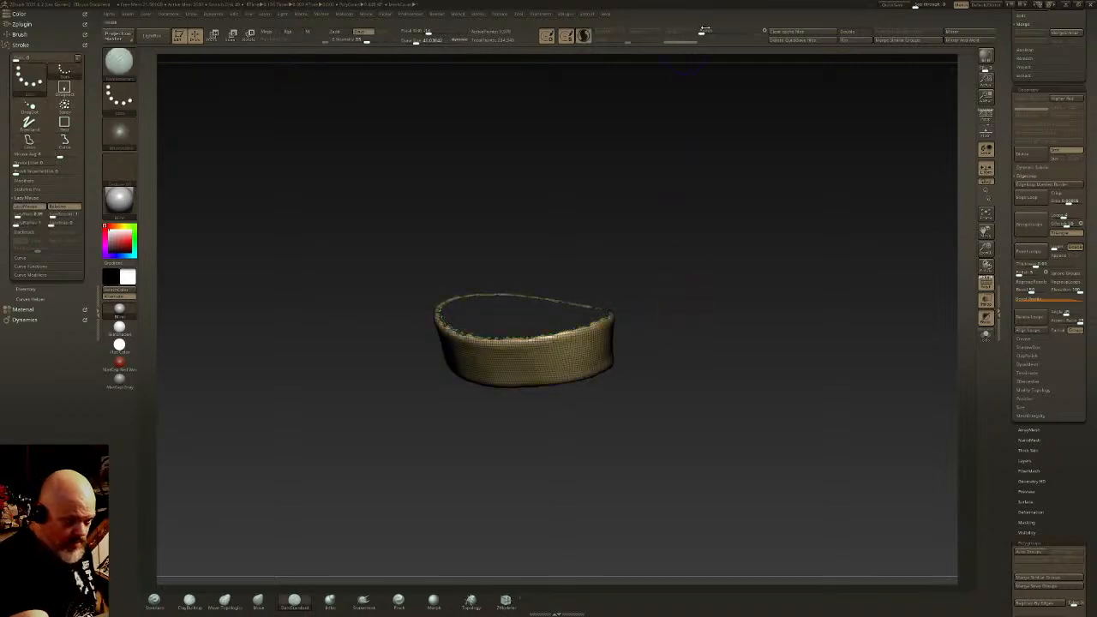
Step: Trim the ragged upper and lower rims of the wrist band with curved strokes
left_click_drag(647, 268, 666, 240)
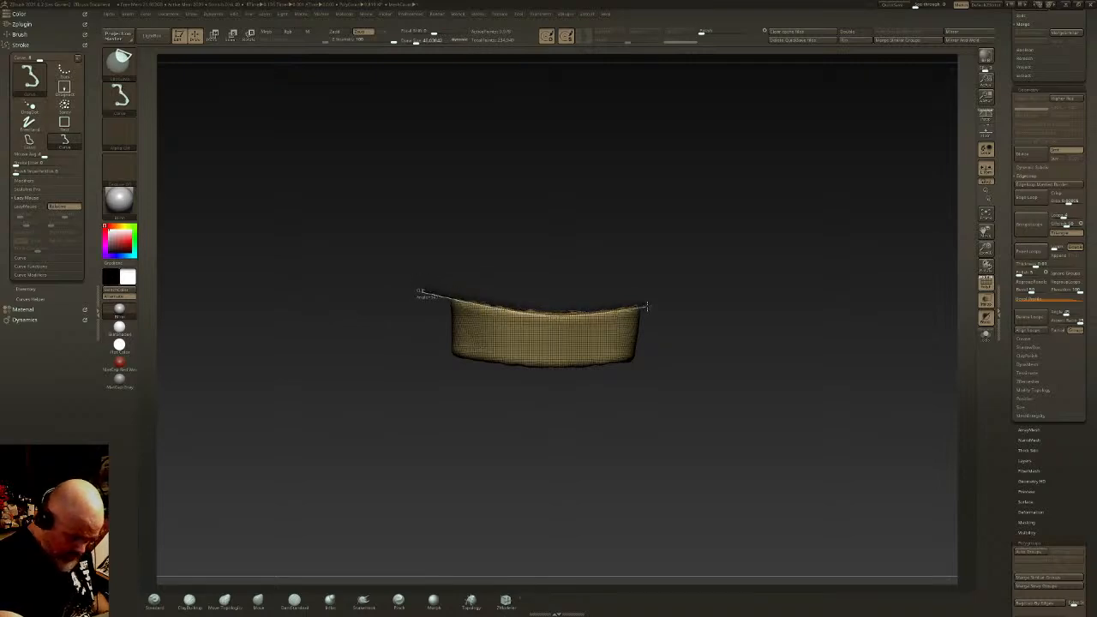
left_click_drag(658, 304, 661, 304, "ctrl+shift")
left_click_drag(664, 351, 538, 366, "ctrl+shift")
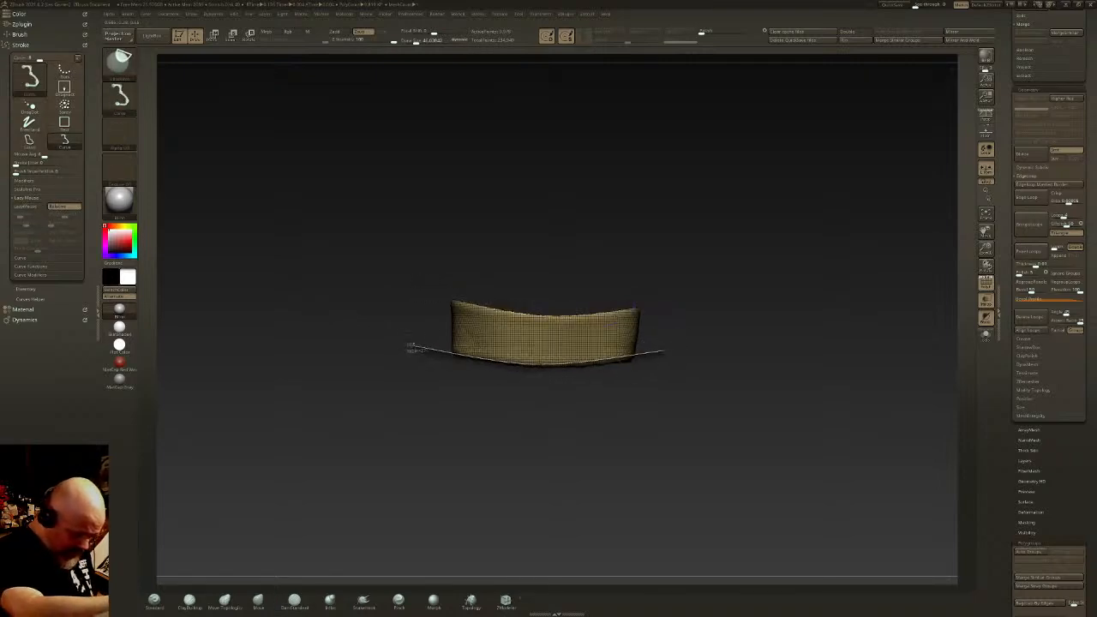
left_click_drag(410, 346, 407, 347, "ctrl+shift")
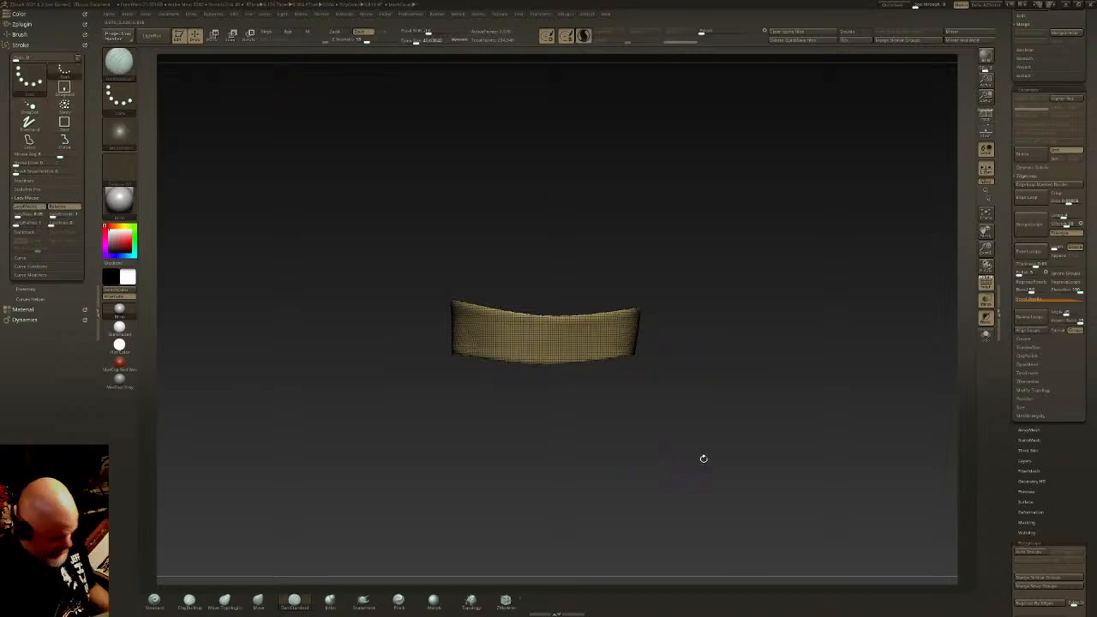
Step: Show the whole arm again and hide the wrist band polygroup with the rectangular selection
left_click_drag(701, 463, 677, 298)
left_click(694, 287, "ctrl+shift")
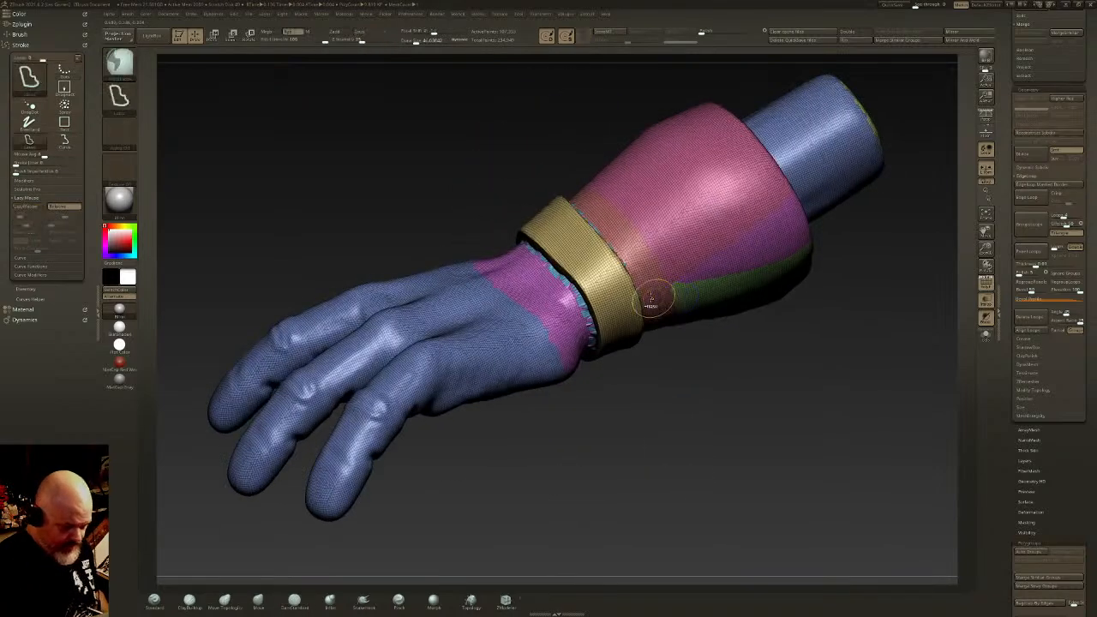
left_click(631, 308, "ctrl+shift")
left_click_drag(684, 383, 703, 387)
left_click(703, 387, "ctrl+shift")
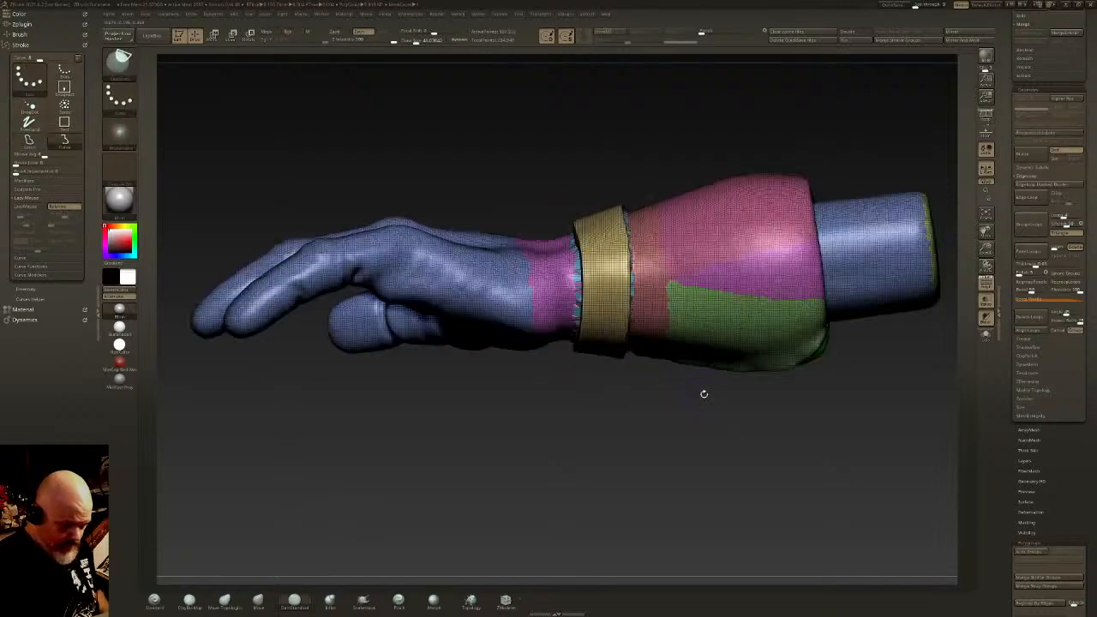
left_click(130, 69, "ctrl+shift")
left_click(234, 72, "ctrl+shift")
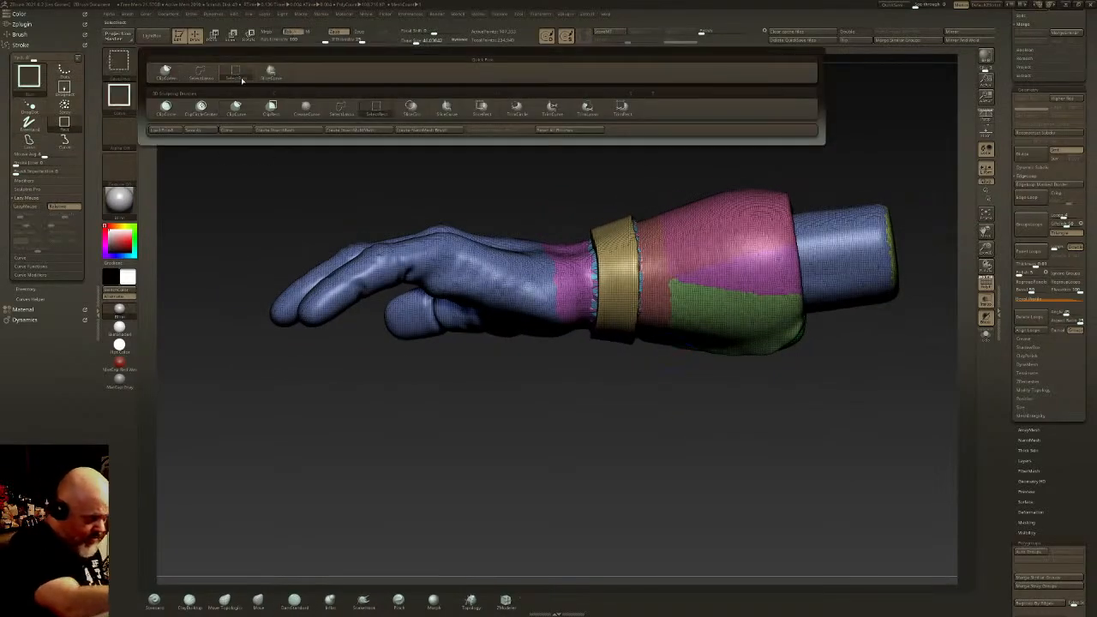
left_click(615, 251, "ctrl+shift")
left_click_drag(675, 130, 642, 180, "ctrl+shift")
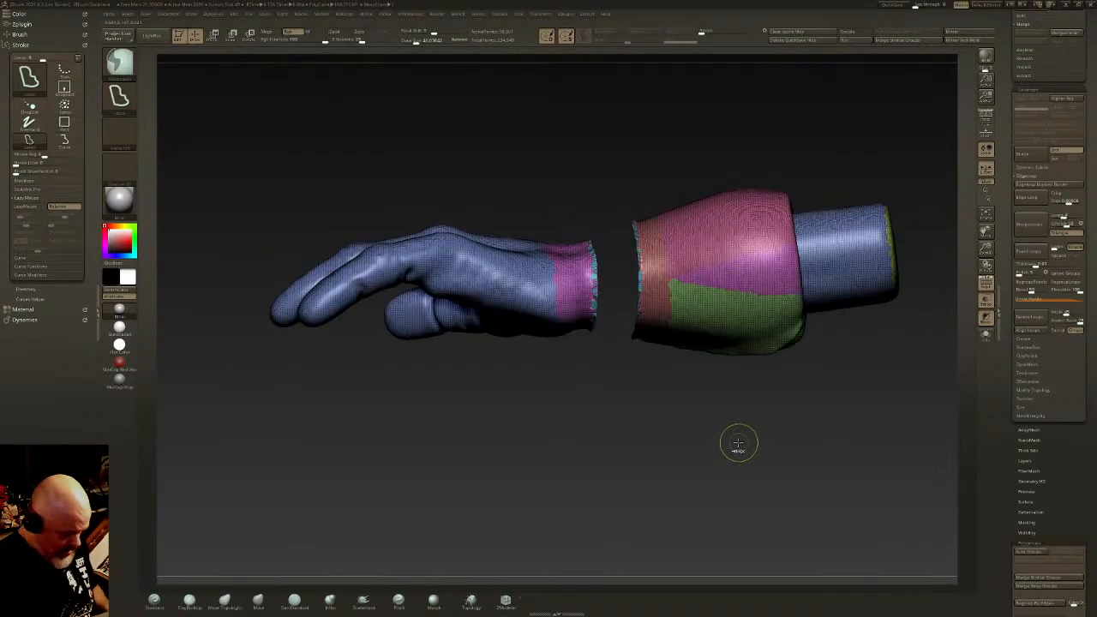
Step: Isolate the forearm cuff together with the inner arm column and merge them into one polygroup
key("shift+f")
key("f")
right_click_drag(748, 406, 695, 382)
left_click(761, 311, "ctrl+shift")
right_click_drag(754, 321, 726, 318)
Step: Slice across the open end of the inner arm column to separate its end cap as a polygroup
left_click(119, 60, "ctrl+shift")
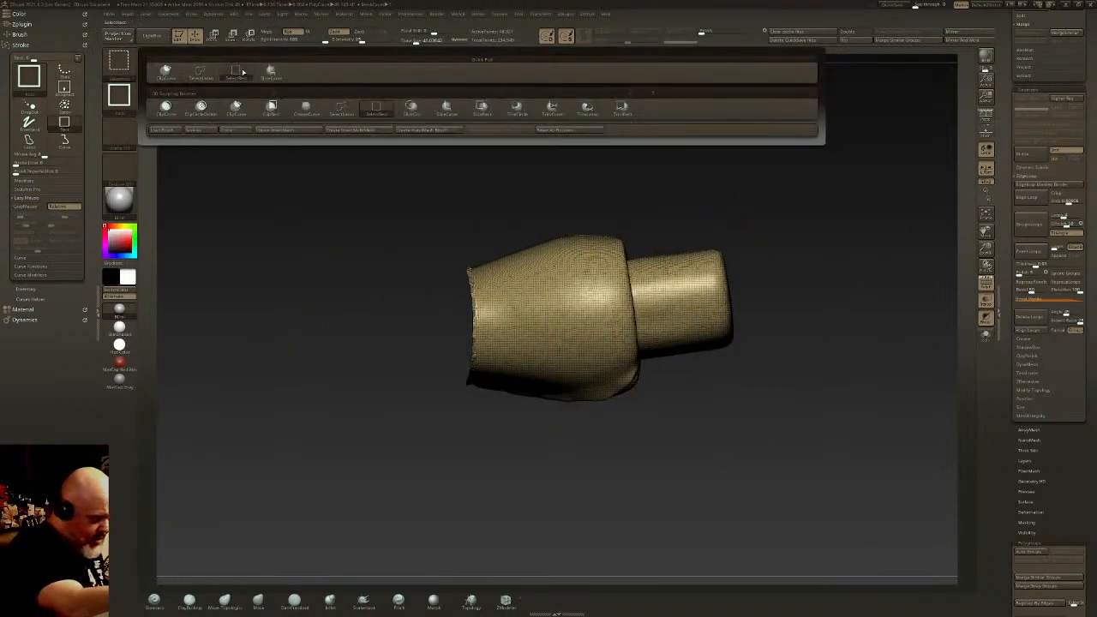
left_click(270, 71)
mouse_move(700, 184)
left_mouse_down("ctrl+shift")
mouse_move(705, 290)
mouse_move(721, 324)
left_mouse_up("ctrl+shift")
left_click_drag(738, 454, 736, 459, "ctrl+shift")
right_click_drag(766, 378, 734, 294)
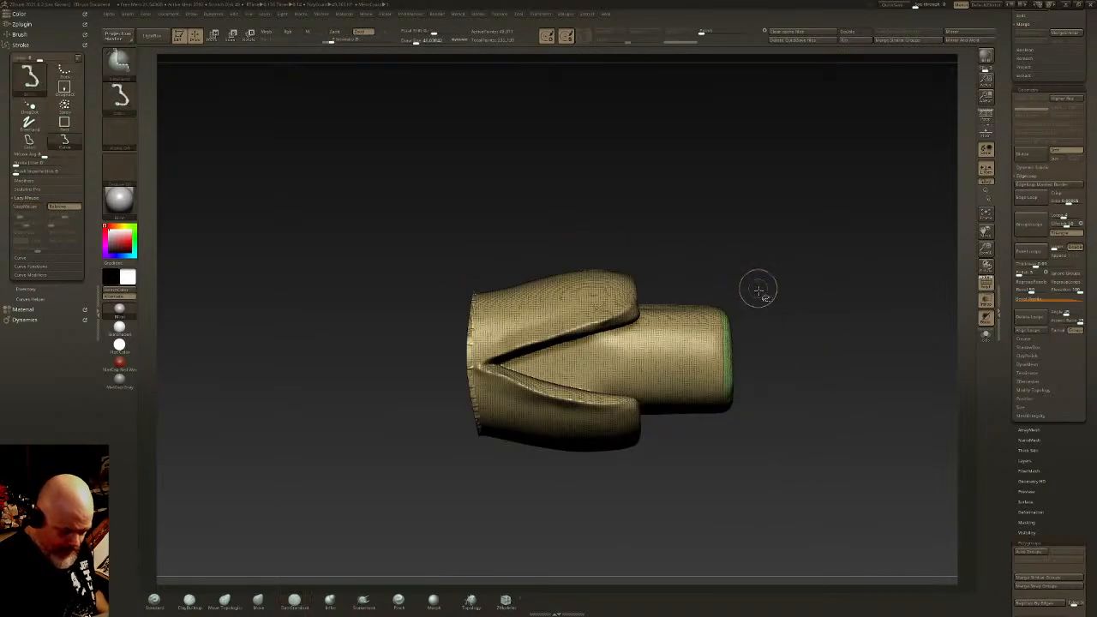
Step: Show the whole arm and hide the end cap of the inner arm column using the rectangular selection
left_click(754, 295, "ctrl+shift")
left_click(127, 65, "ctrl+shift")
left_click(235, 77, "ctrl+shift")
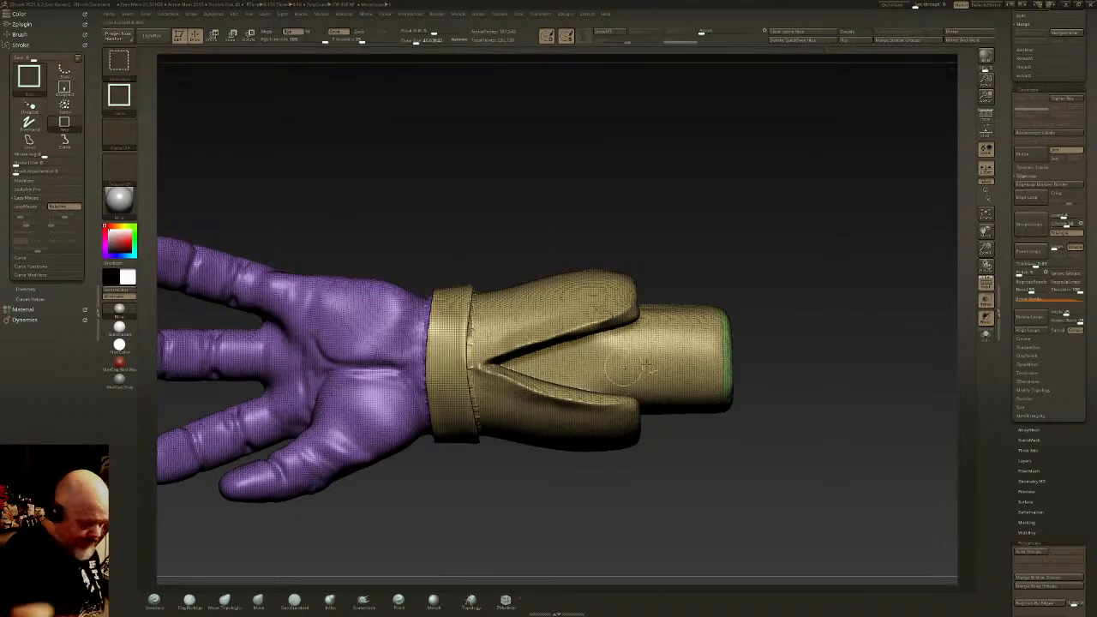
left_click(683, 347, "ctrl+shift")
left_click_drag(874, 336, 813, 326)
left_click(816, 324, "ctrl+shift")
left_click(764, 344, "ctrl+shift")
left_click_drag(862, 272, 819, 302, "ctrl+shift")
Step: Shrink the visible mesh repeatedly until the protruding part of the inner arm column is hidden
key("ctrl+shift+s")
key("ctrl+shift+s")
key("ctrl+shift+s")
key("ctrl+shift+s")
key("ctrl+shift+s")
key("ctrl+shift+s")
key("ctrl+shift+s")
key("ctrl+shift+s")
key("ctrl+shift+s")
key("ctrl+shift+s")
key("ctrl+shift+s")
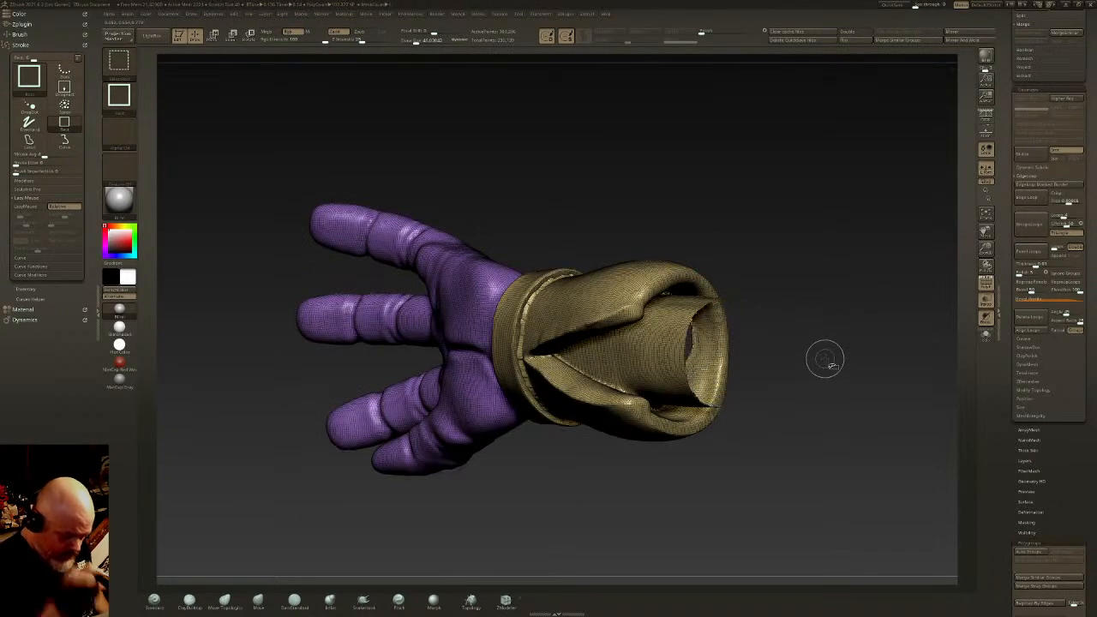
key("ctrl+shift+s")
key("ctrl+shift+s")
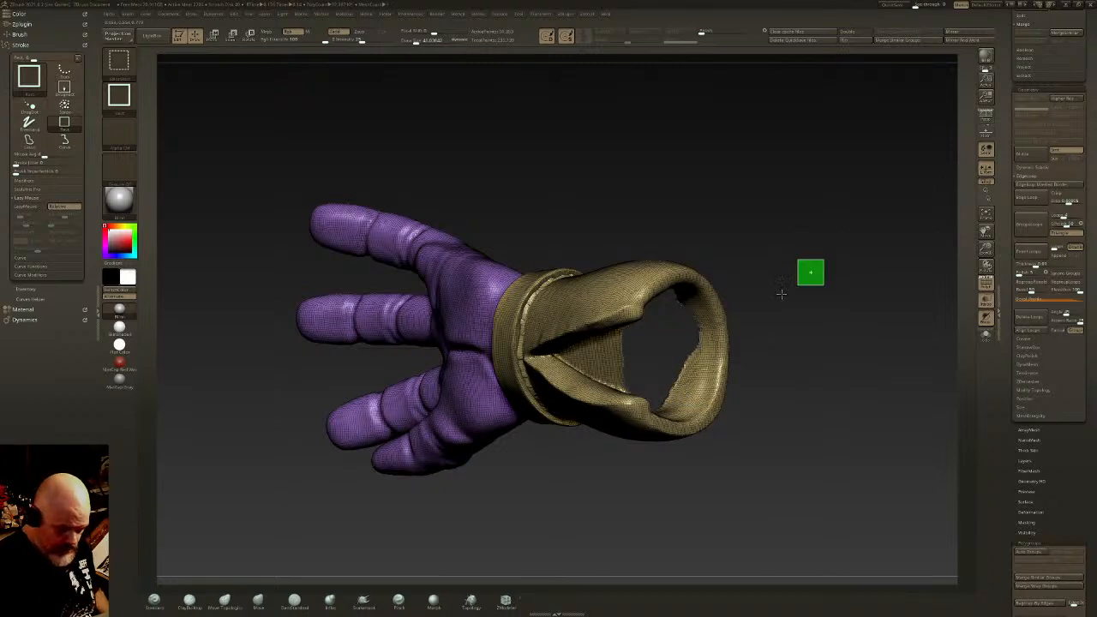
Step: Invert the visibility to isolate the inner arm column's outer section and assign it a new polygroup
left_click_drag(805, 278, 781, 283, "ctrl+shift")
left_click(759, 341, "ctrl+shift")
key("ctrl+w")
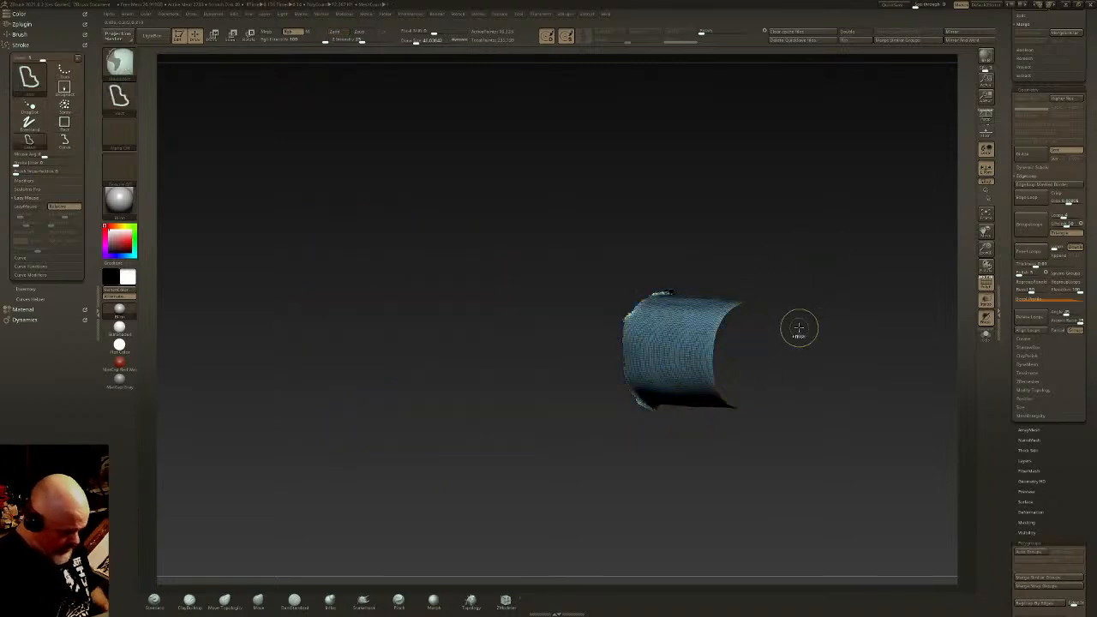
key("ctrl+w")
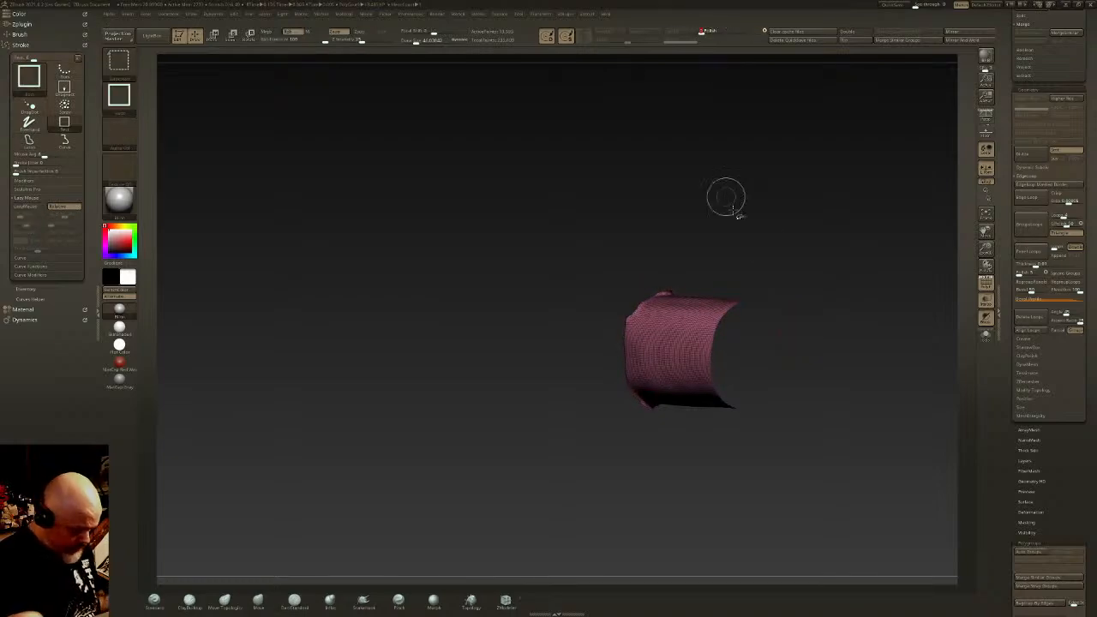
Step: Assign the visible curved piece its own polygroup and show the whole model again
key("ctrl+w")
left_click(797, 275, "ctrl+shift")
left_click_drag(795, 281, 716, 343)
mouse_move(717, 342)
right_mouse_down("shift")
mouse_move(681, 399)
mouse_move(647, 330)
mouse_move(661, 312)
mouse_move(668, 441)
mouse_move(880, 270)
right_mouse_up("shift")
Step: Isolate the sleeve polygroup, mask the rest of the hand model and turn off the polyframe display
left_click(651, 275, "ctrl+shift")
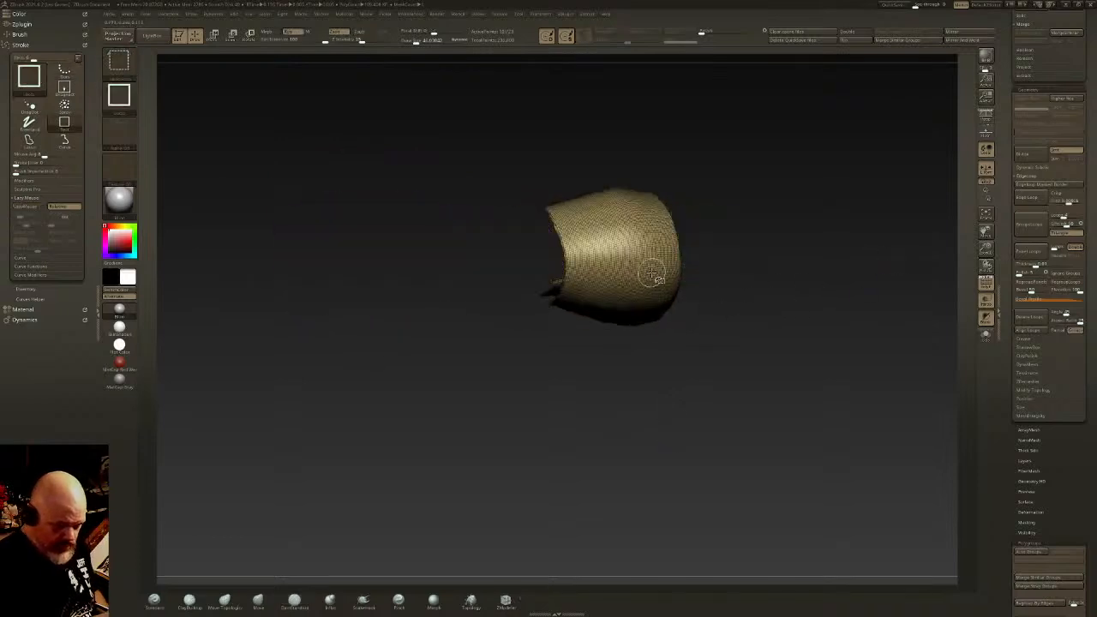
left_click(718, 380, "ctrl+shift")
right_click_drag(745, 384, 757, 399)
left_click(986, 285)
right_click_drag(626, 391, 619, 427, "alt")
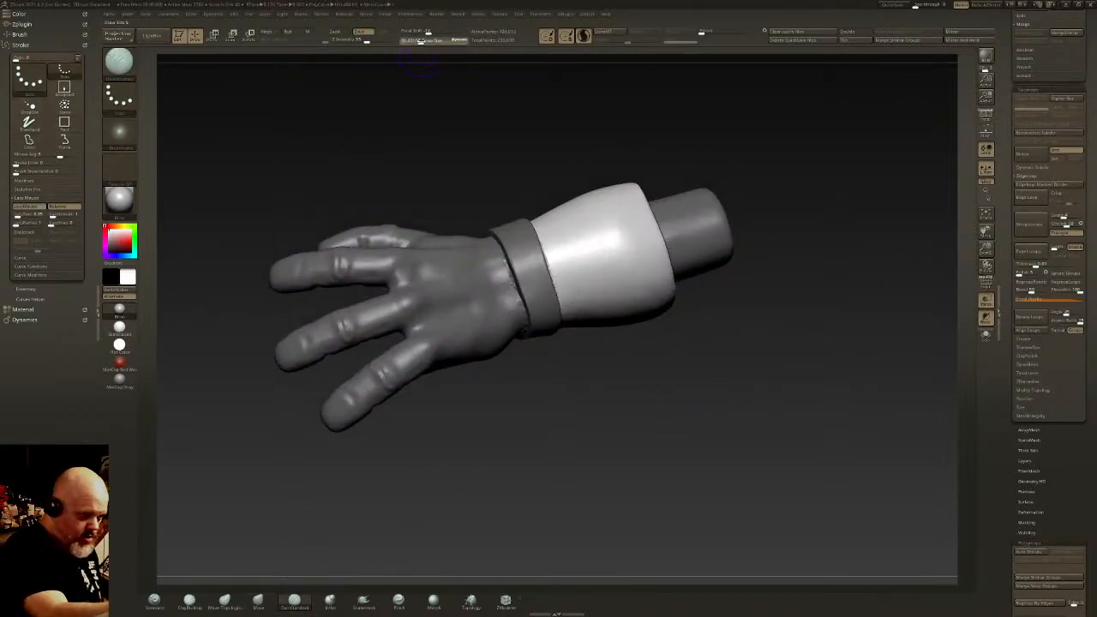
Step: Sculpt diagonal fabric folds across the unmasked sleeve with the DamStandard brush
mouse_move(546, 240)
left_mouse_down()
mouse_move(593, 303)
mouse_move(577, 288)
mouse_move(634, 326)
mouse_move(614, 224)
left_mouse_up()
right_click_drag(672, 367, 641, 321)
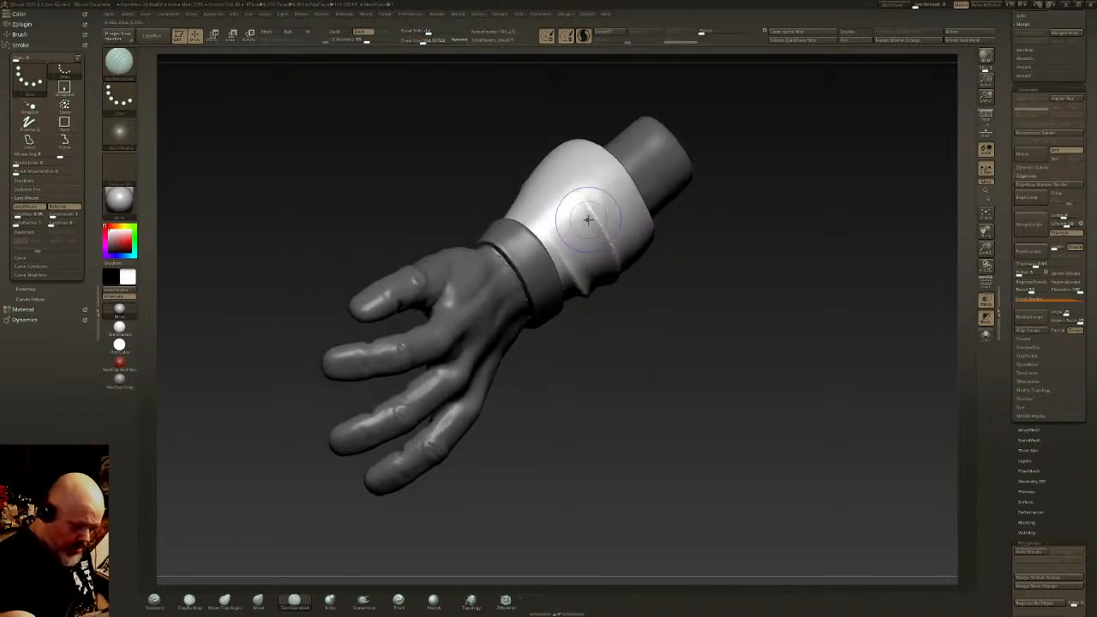
right_click_drag(551, 160, 571, 284, "alt")
right_click_drag(589, 326, 583, 361)
left_click_drag(579, 382, 570, 262)
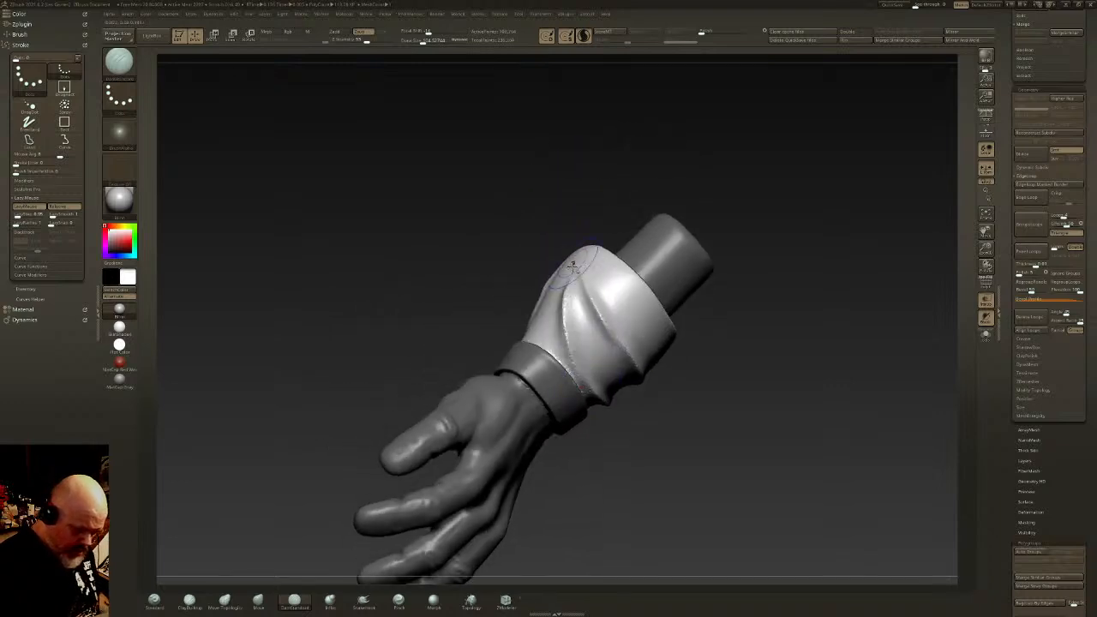
Step: Continue the fabric folds around the remaining sides of the sleeve up to its open edge
right_click_drag(579, 360, 549, 343)
right_click_drag(526, 413, 545, 375)
left_click_drag(536, 336, 536, 257)
right_click_drag(508, 308, 547, 315)
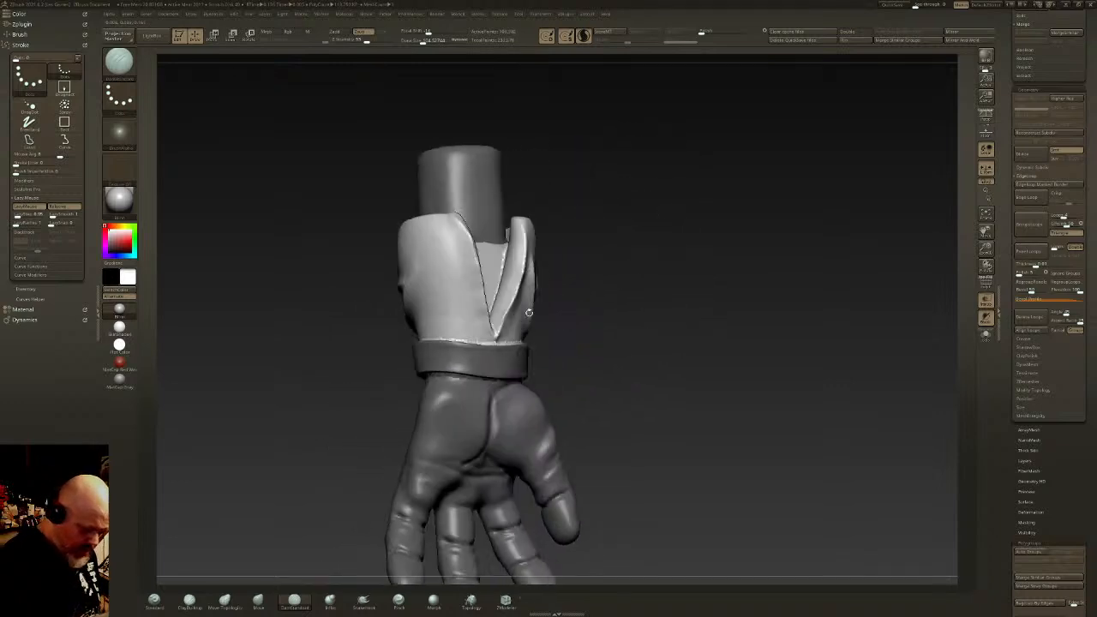
mouse_move(449, 258)
right_mouse_down()
mouse_move(502, 274)
mouse_move(451, 298)
right_mouse_up()
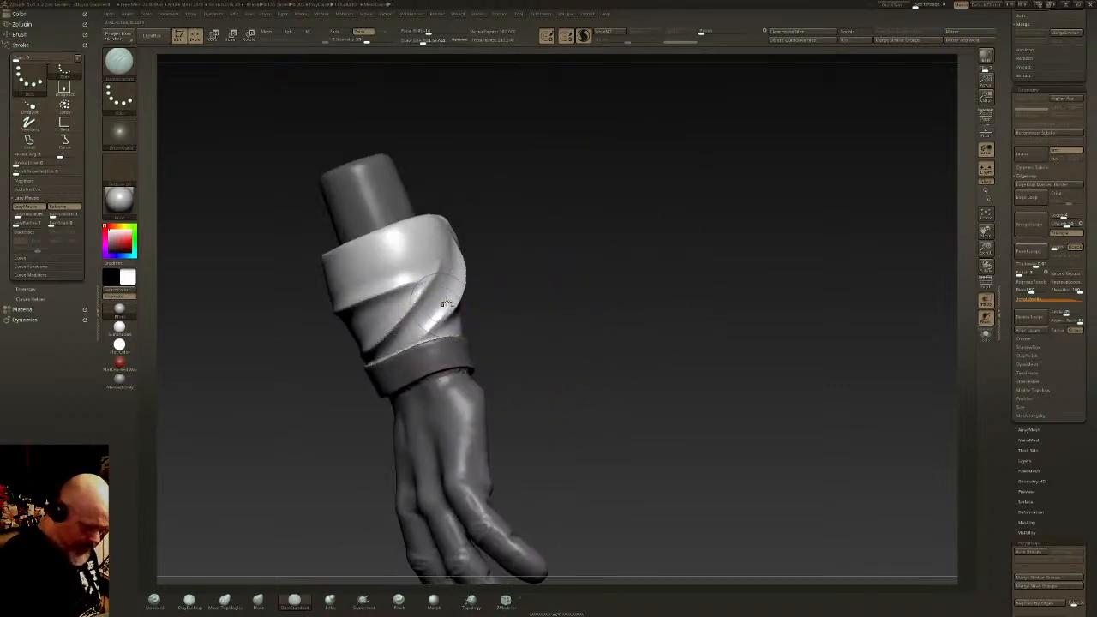
left_click_drag(426, 221, 350, 287)
Step: Pull the sleeve's open edge outward into flared corners with the Move Topological brush
mouse_move(517, 312)
right_mouse_down("ctrl")
mouse_move(441, 236)
mouse_move(439, 175)
right_mouse_up("ctrl")
right_click_drag(439, 175, 547, 101, "alt")
right_click_drag(525, 308, 594, 318)
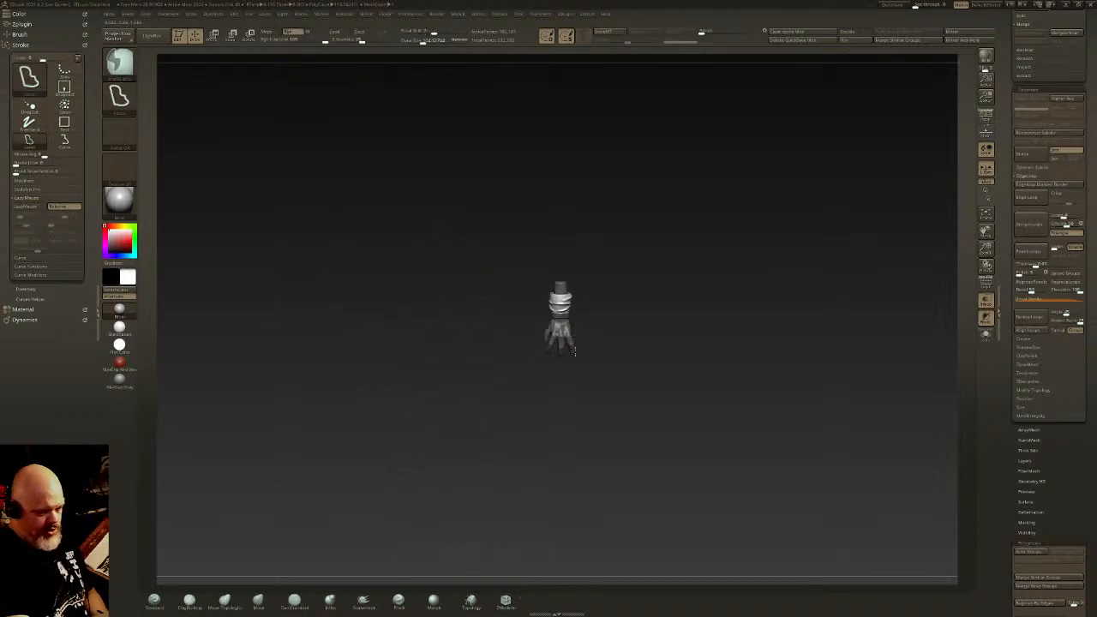
key("f")
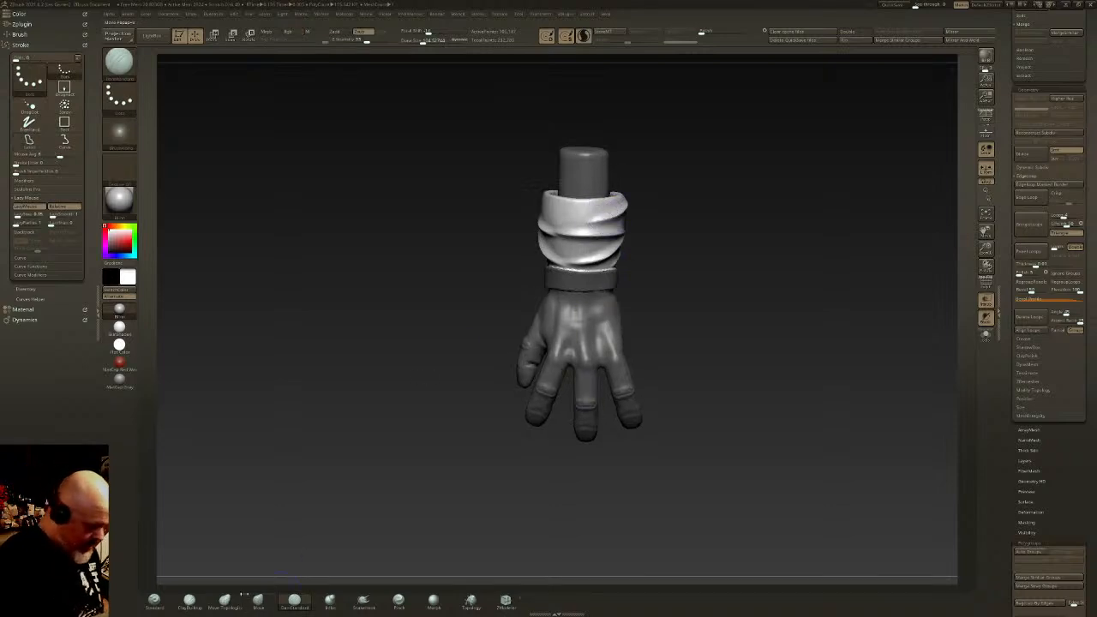
left_click(225, 602)
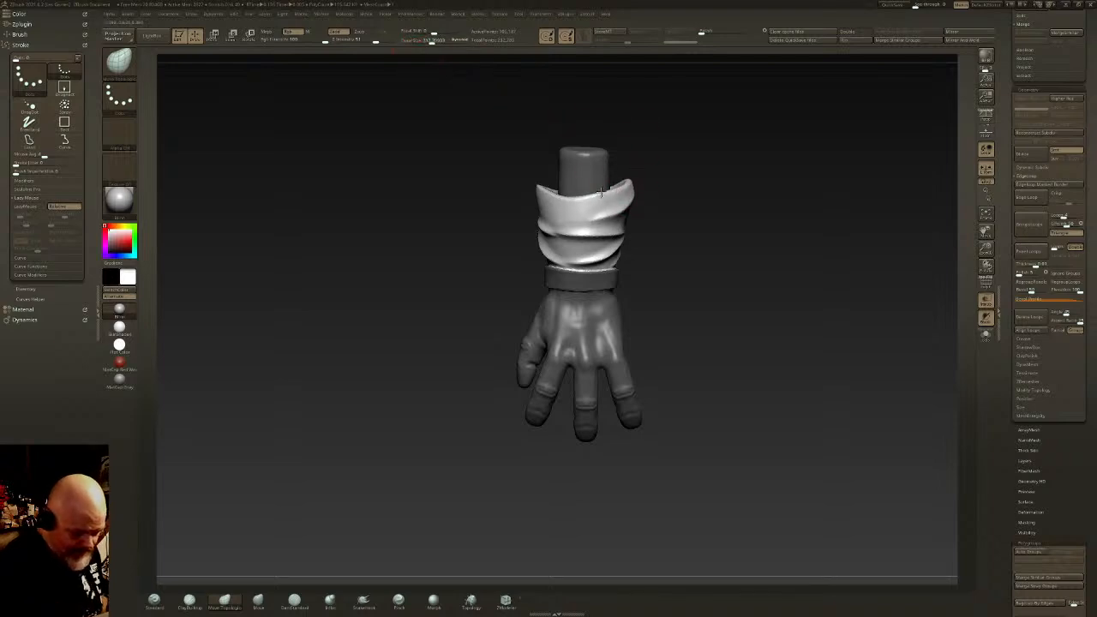
mouse_move(600, 179)
left_mouse_down()
mouse_move(614, 179)
mouse_move(604, 180)
left_mouse_up()
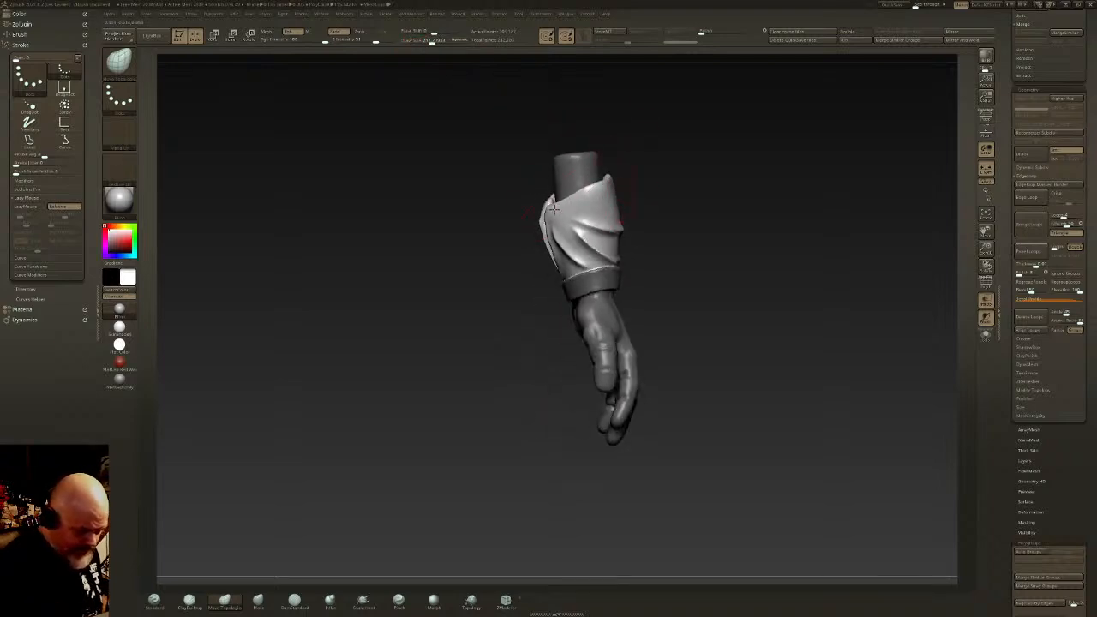
mouse_move(538, 206)
left_mouse_down()
mouse_move(553, 204)
mouse_move(527, 211)
mouse_move(698, 177)
mouse_move(742, 237)
mouse_move(810, 188)
mouse_move(824, 196)
left_mouse_up()
Step: Choose the ClipCurve brush and apply ClayPolish to the unmasked hand and sleeve mesh
left_click(120, 64, "ctrl+shift")
left_click(166, 71, "ctrl+shift")
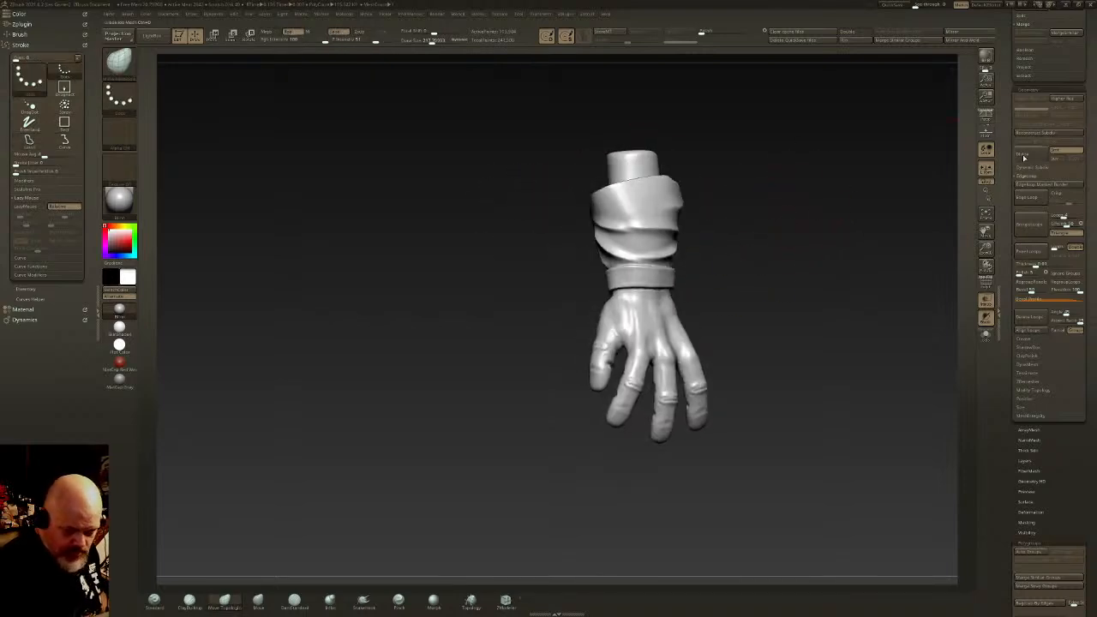
left_click(1031, 356)
left_click(1030, 223)
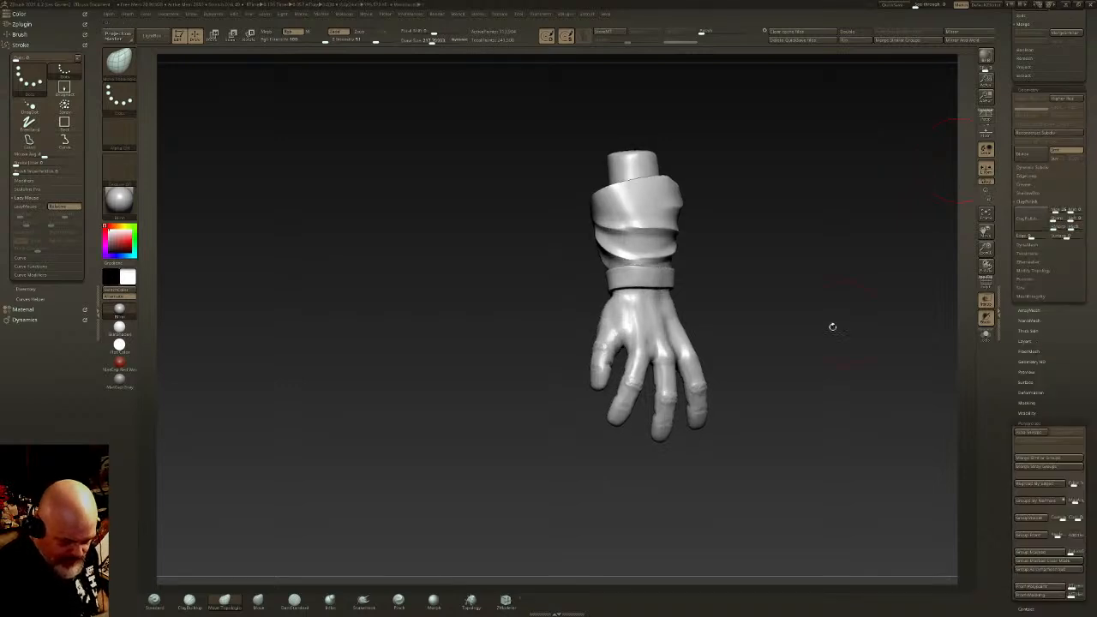
Step: Switch to the SelectRect brush and examine the polygroups of the forearm stub inside the sleeve by isolating them
left_click_drag(810, 313, 763, 326)
mouse_move(948, 303)
left_mouse_down()
mouse_move(788, 318)
mouse_move(839, 360)
mouse_move(774, 187)
mouse_move(922, 317)
mouse_move(772, 297)
mouse_move(790, 172)
mouse_move(691, 301)
mouse_move(663, 183)
mouse_move(695, 208)
left_mouse_up()
left_click(120, 65, "ctrl+shift")
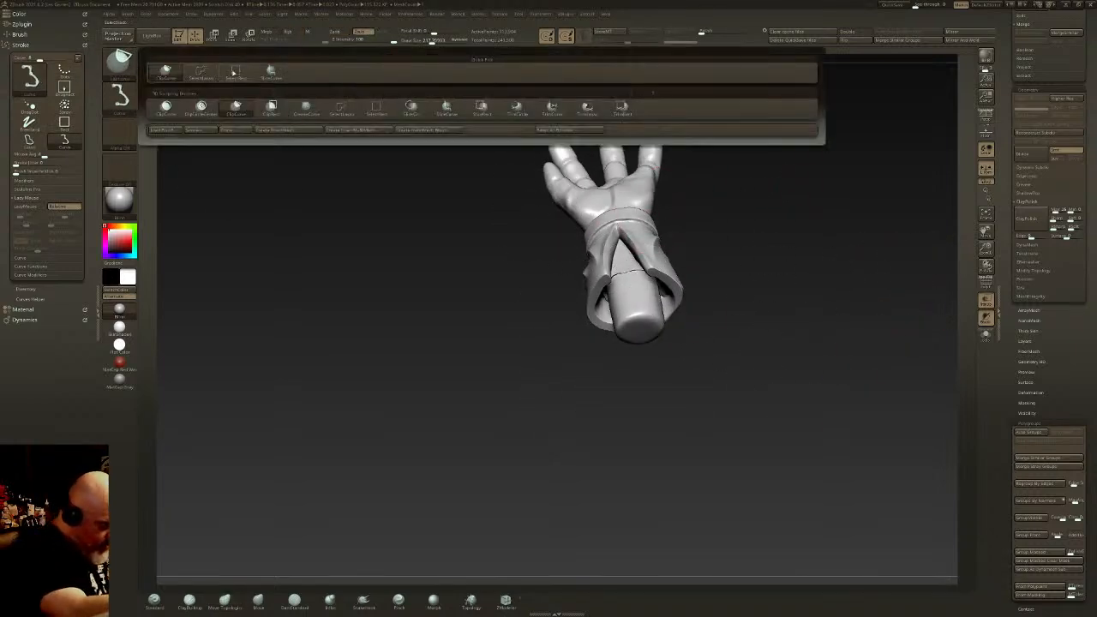
left_click(226, 73, "ctrl+shift")
left_click(645, 306, "ctrl+shift")
left_click_drag(804, 245, 782, 256, "ctrl+shift")
left_click(665, 260, "ctrl+shift")
left_click(726, 289, "ctrl+shift")
left_click(650, 325, "ctrl+shift")
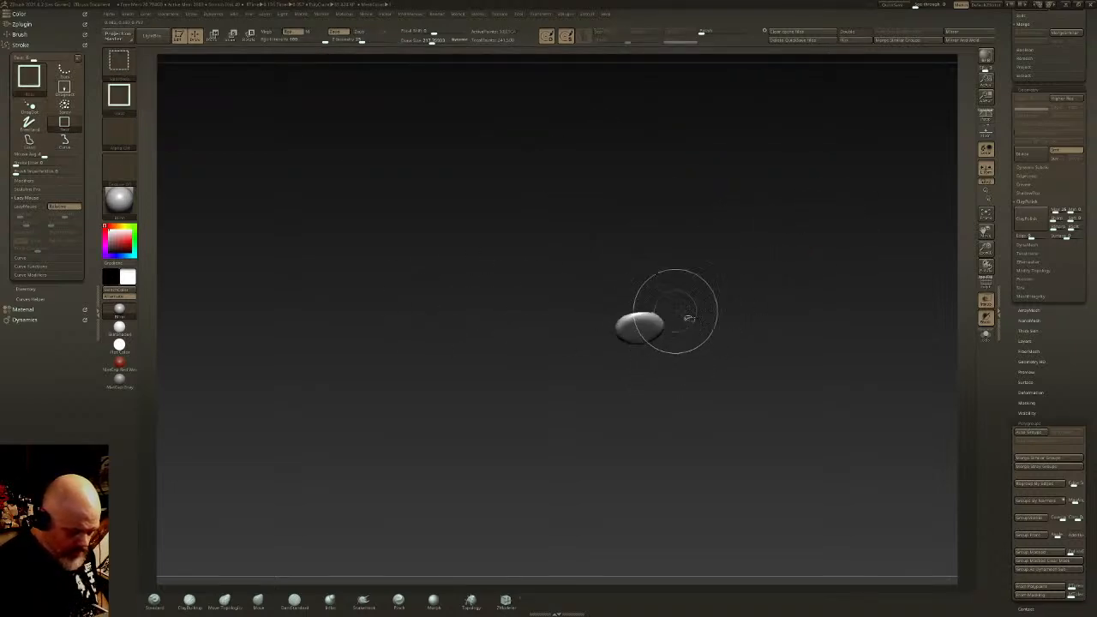
left_click(776, 322, "ctrl+shift")
Step: Isolate the whole forearm stub, smooth its surface and show the full model again
left_click(645, 298, "ctrl+shift")
left_click_drag(794, 258, 737, 308, "ctrl+shift")
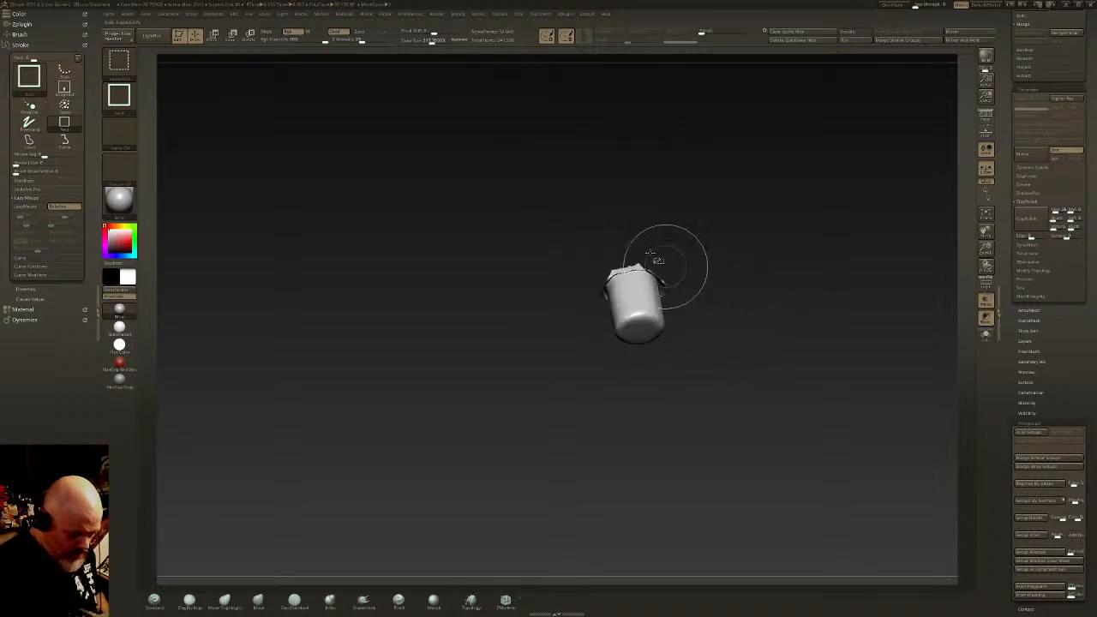
key("ctrl+shift+x")
left_click(423, 40)
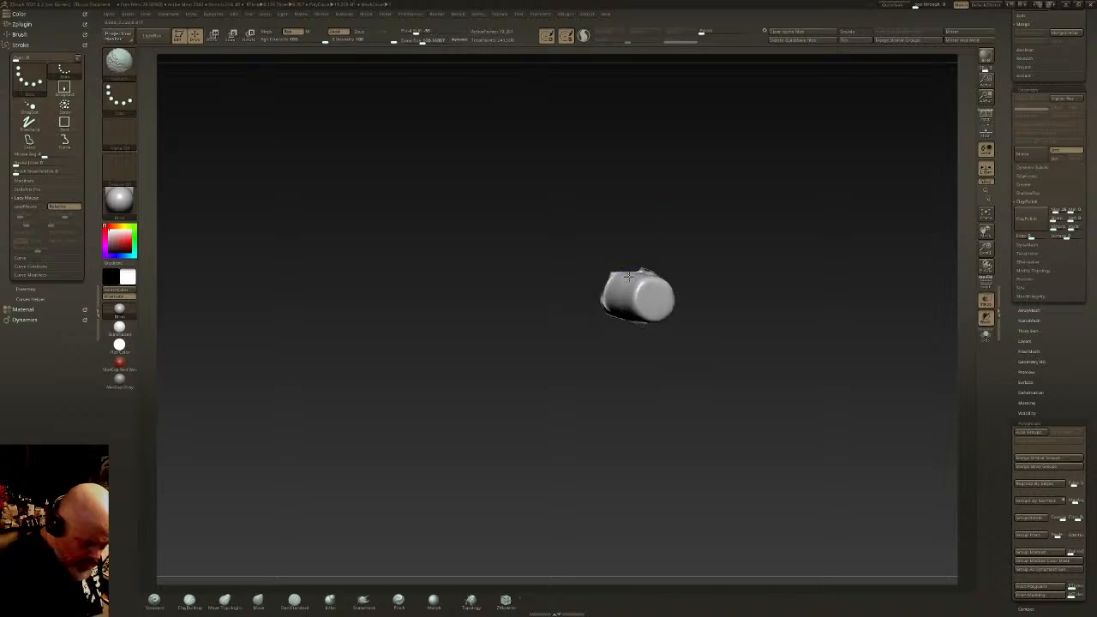
left_click(705, 344, "ctrl+shift")
Step: Choose the ClayBuildup brush and examine the forearm stub through the sleeve's slit and open end
mouse_move(718, 338)
right_mouse_down()
mouse_move(701, 377)
mouse_move(673, 343)
right_mouse_up()
right_click_drag(664, 338, 649, 384, "ctrl")
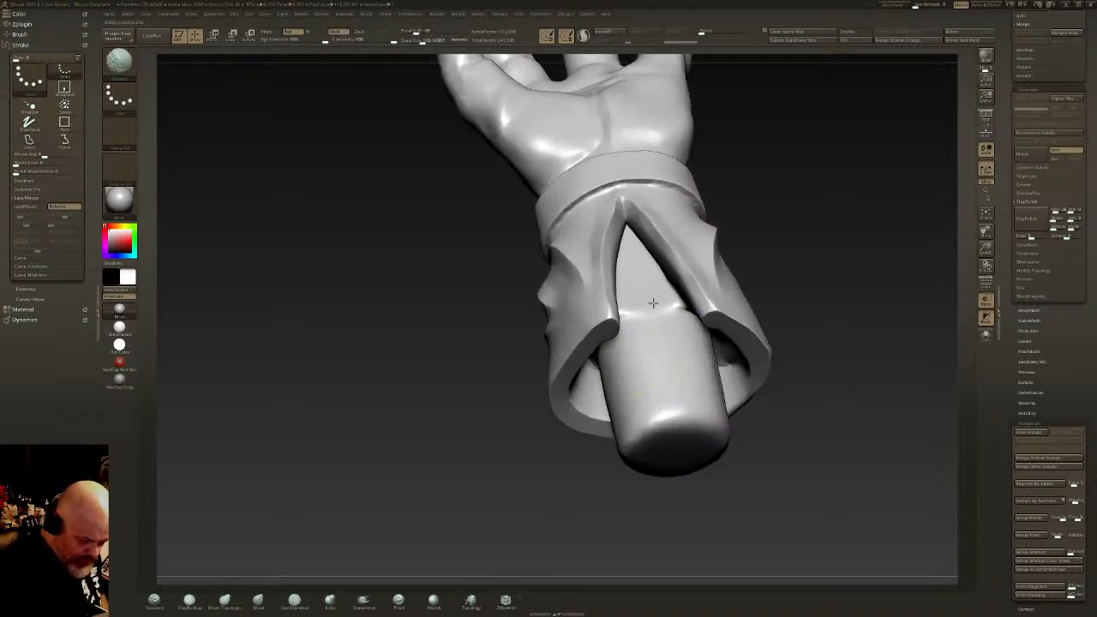
mouse_move(658, 328)
right_mouse_down()
mouse_move(674, 340)
mouse_move(645, 296)
right_mouse_up()
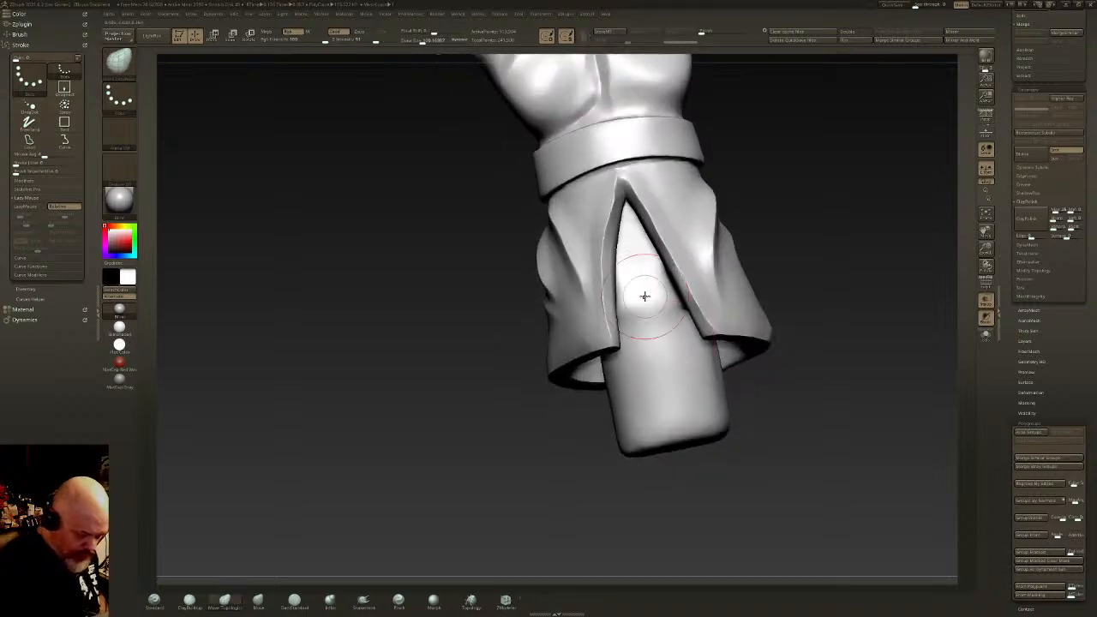
left_click(196, 604)
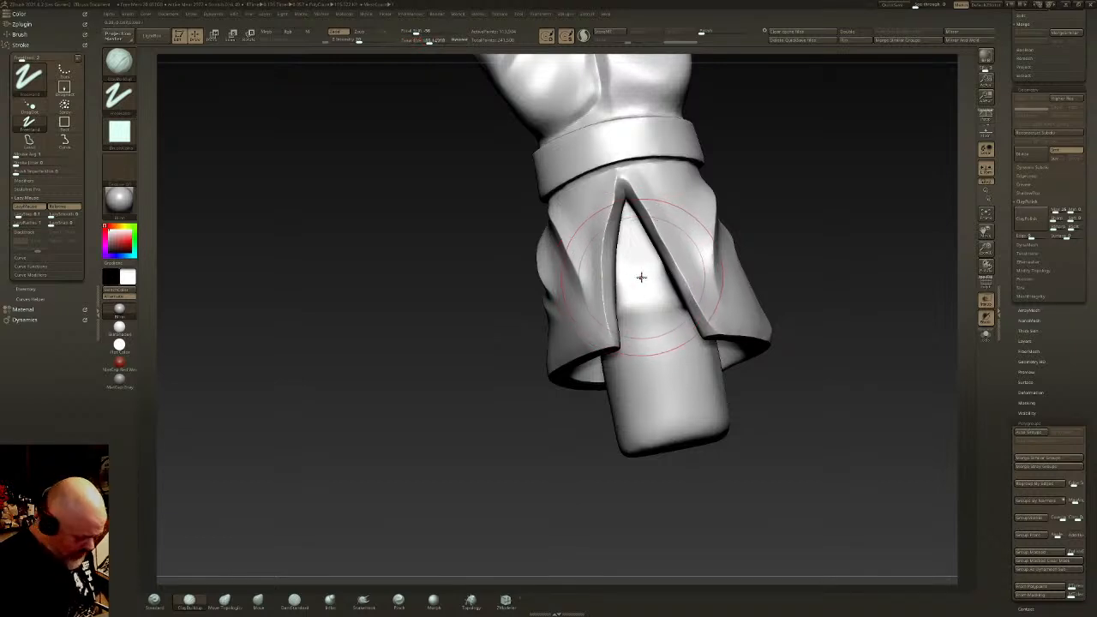
key("ctrl+shift")
right_click_drag(666, 369, 673, 318)
right_click_drag(680, 409, 685, 428)
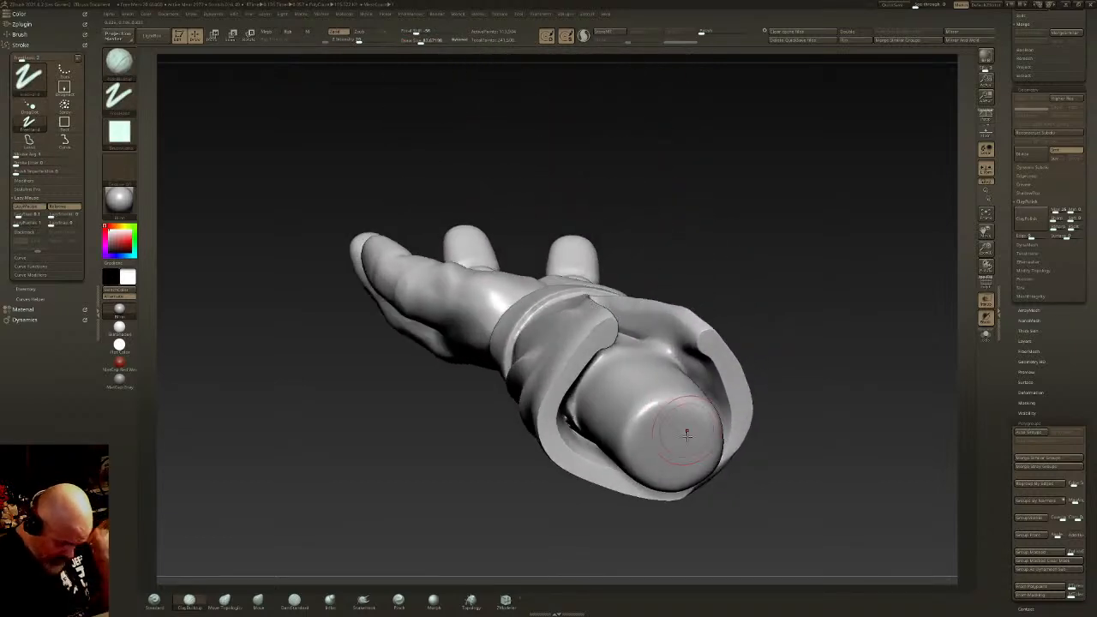
Step: Hide the forearm stub inside the sleeve and delete the hidden geometry
left_click(671, 338, "ctrl+shift")
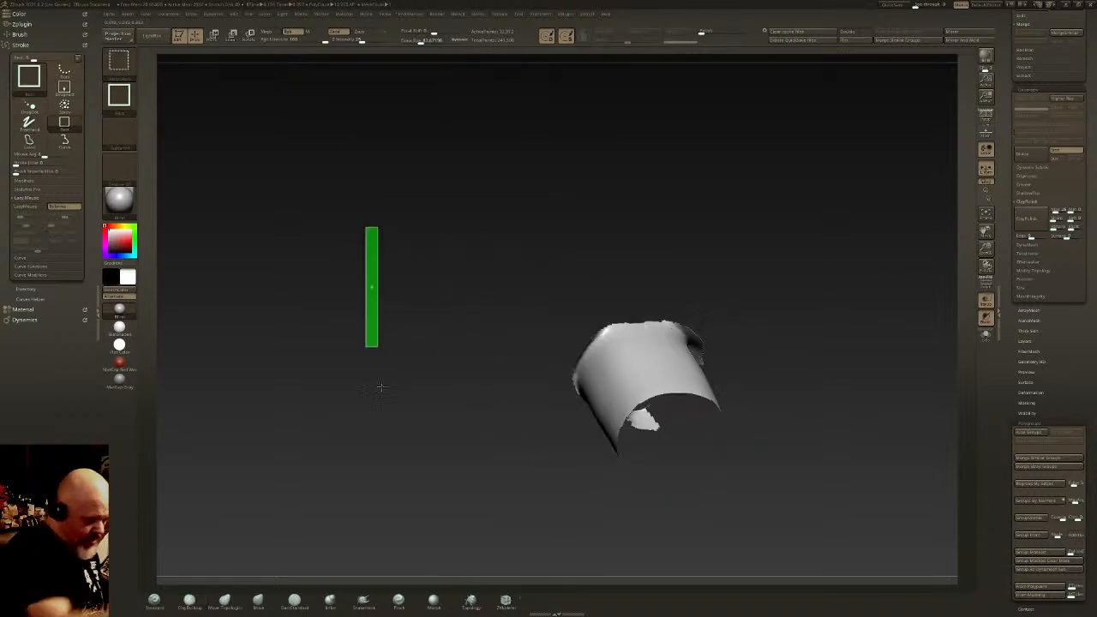
left_click(351, 207, "ctrl+shift")
right_click_drag(862, 343, 852, 411)
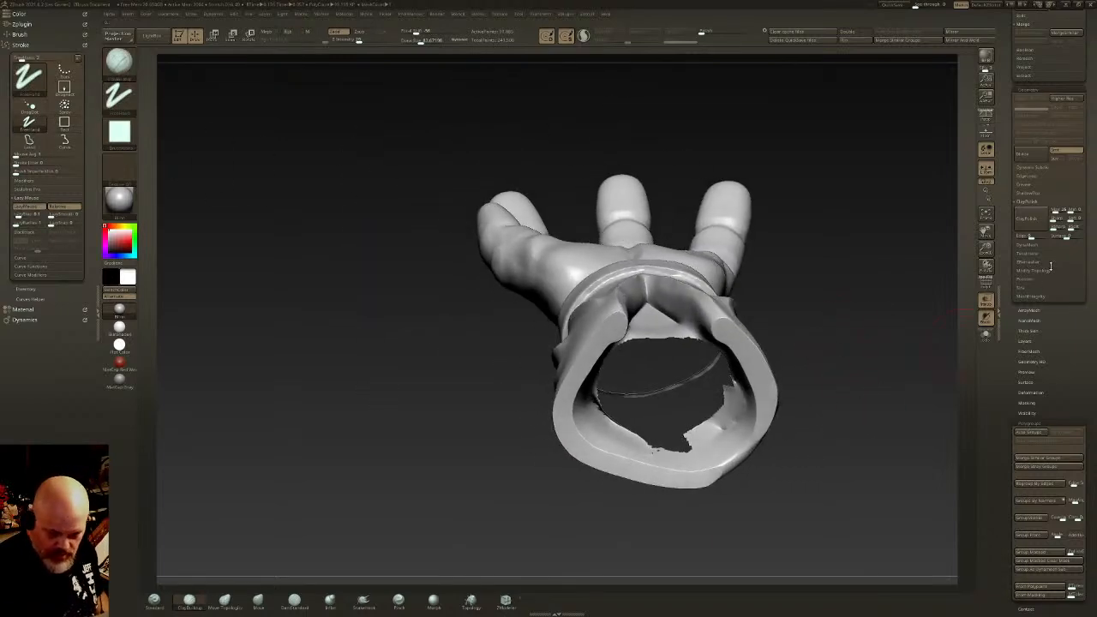
left_click(1041, 271)
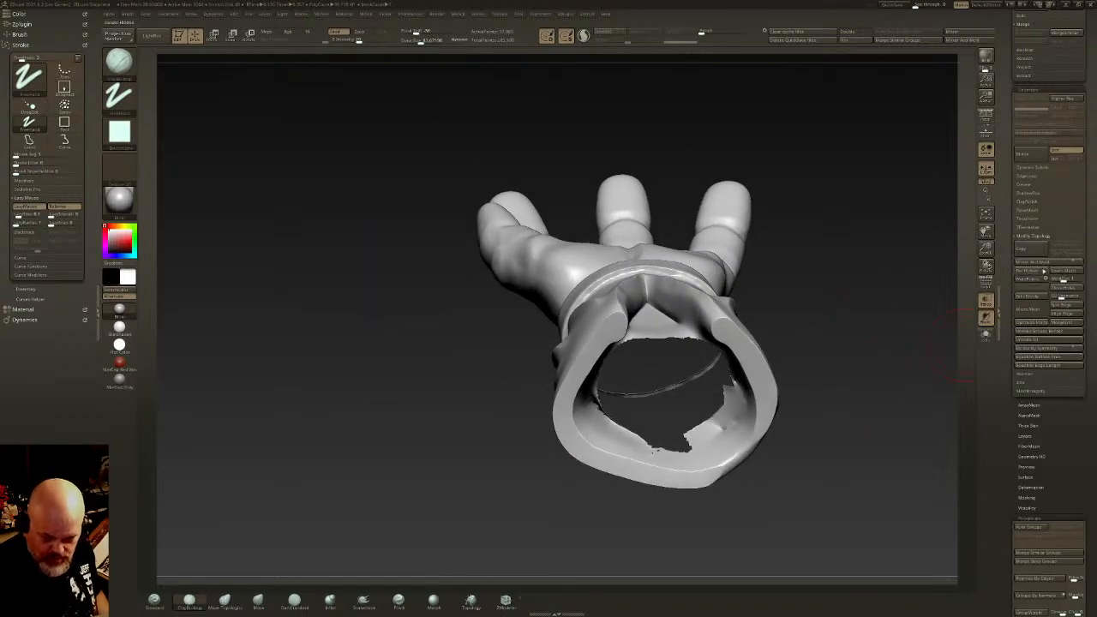
Step: Close the hole inside the sleeve, isolate the new cap surface and smooth its jagged edge
left_click(1067, 291)
left_click(724, 385, "ctrl+shift")
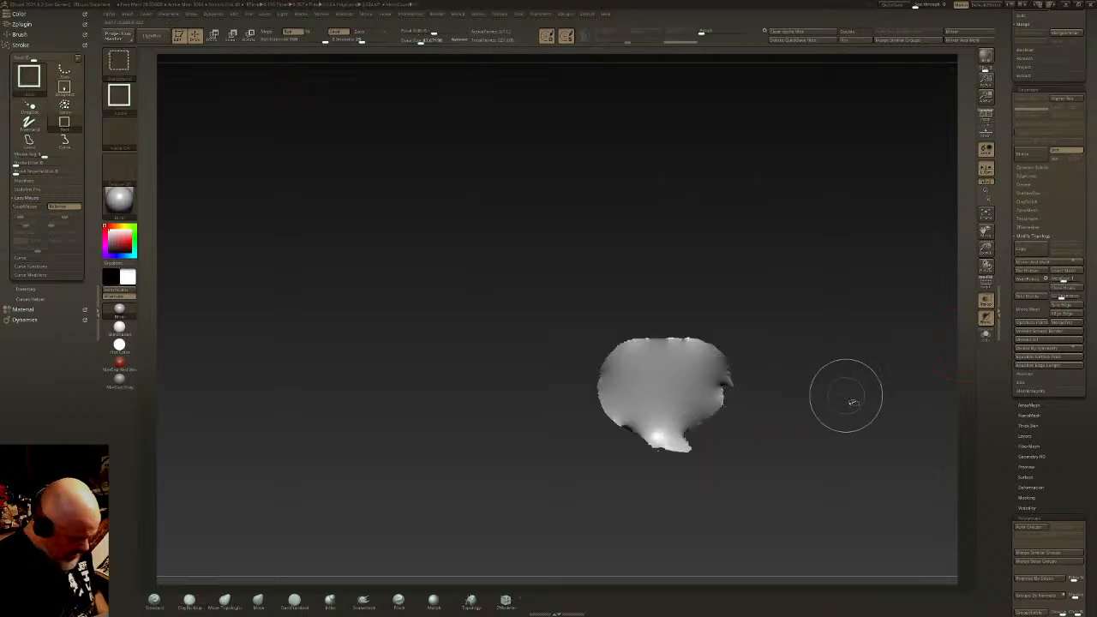
left_click(720, 32)
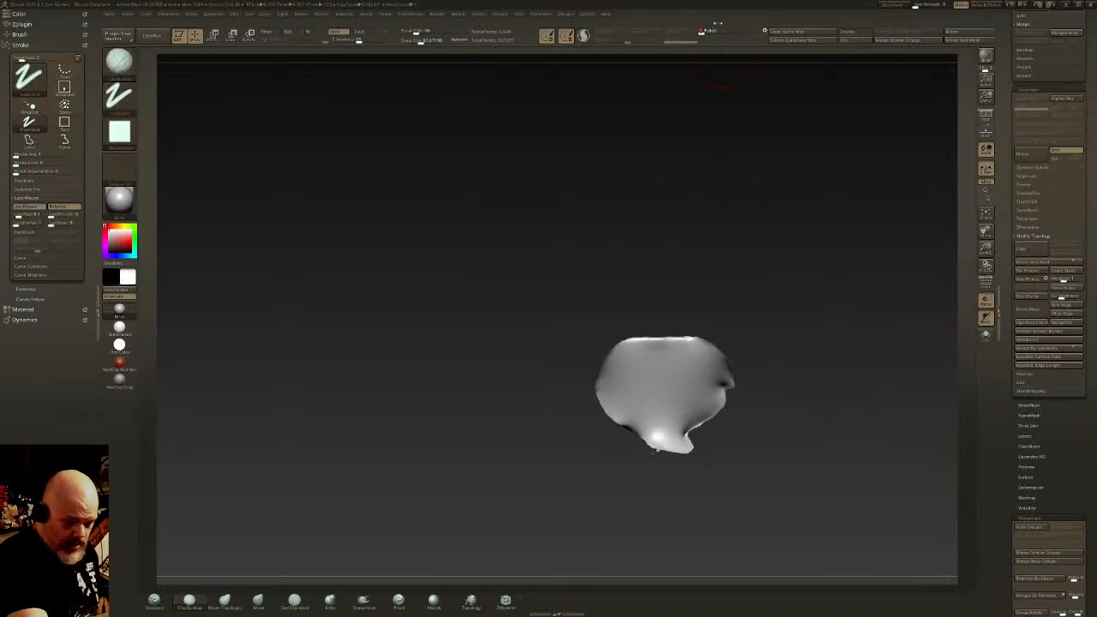
Step: Try to flatten the isolated cap surface from the side with a straight ClipCurve cut
right_click_drag(718, 275, 706, 395)
left_click(120, 64, "ctrl+shift")
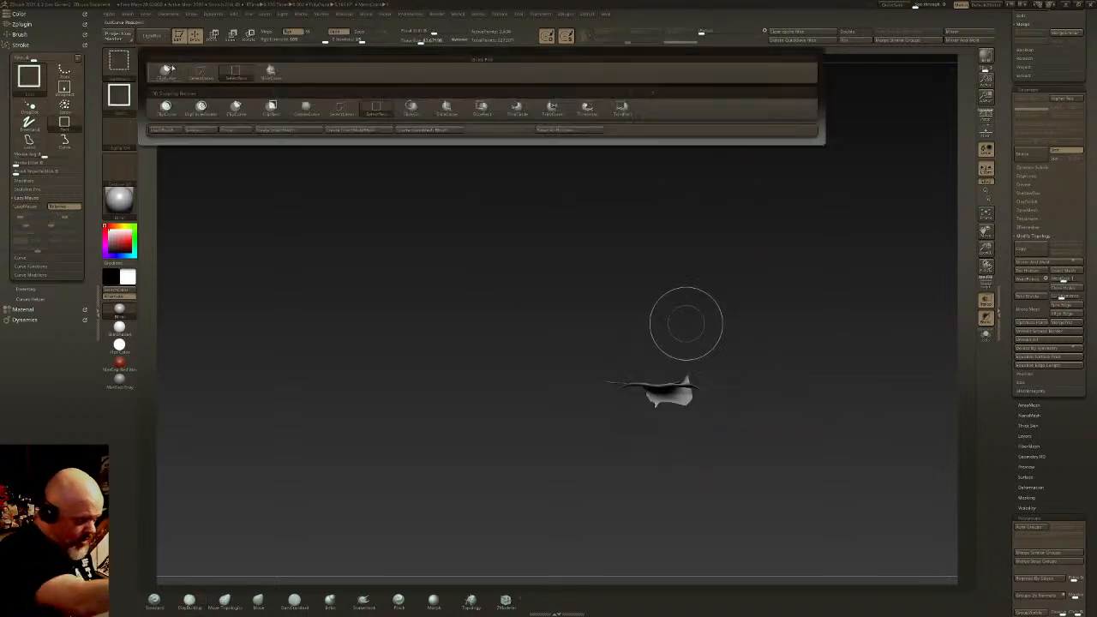
left_click(168, 74, "ctrl+shift")
left_click_drag(805, 337, 522, 332, "ctrl+shift")
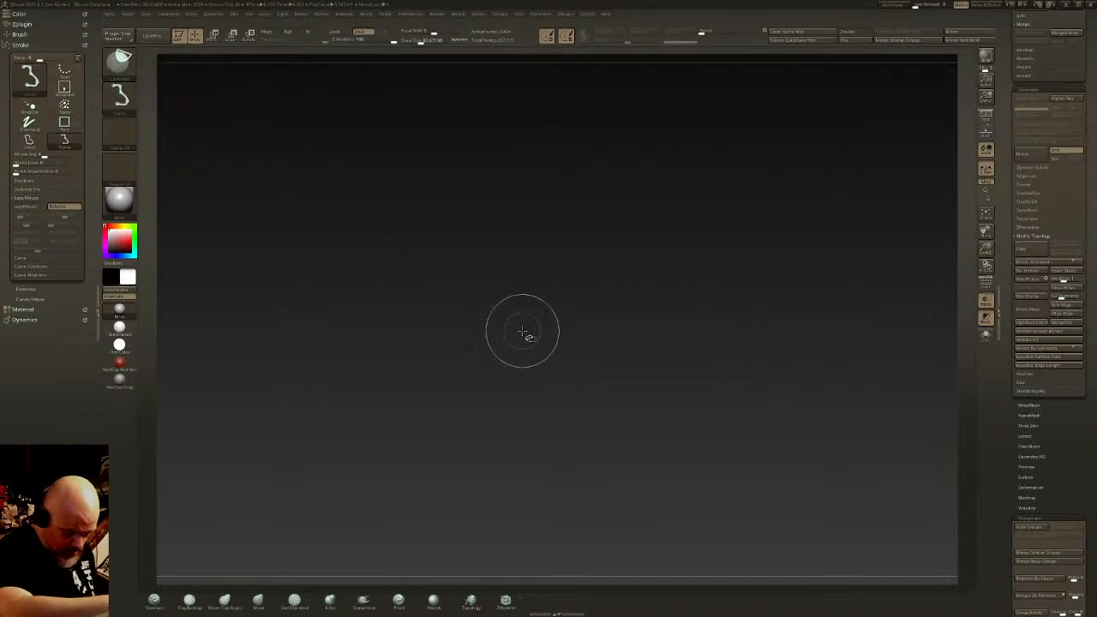
left_click(799, 296, "ctrl+shift")
Step: Check the clipped cap inside the sleeve and undo the flattening
right_click_drag(719, 492, 692, 379)
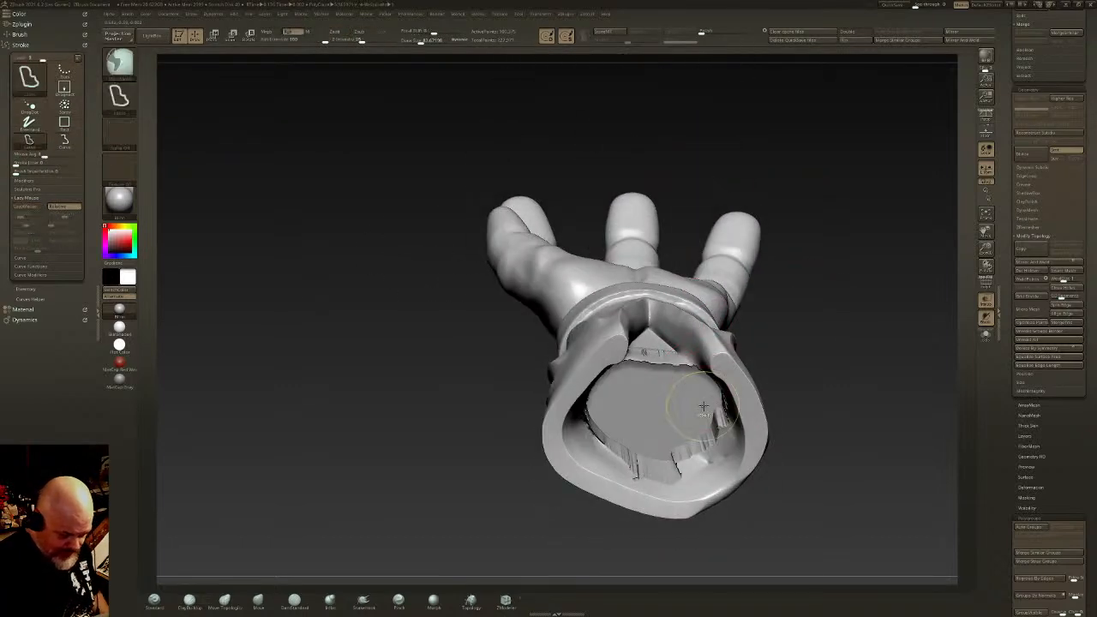
left_click(704, 404, "ctrl+shift")
left_click(692, 395, "ctrl+shift")
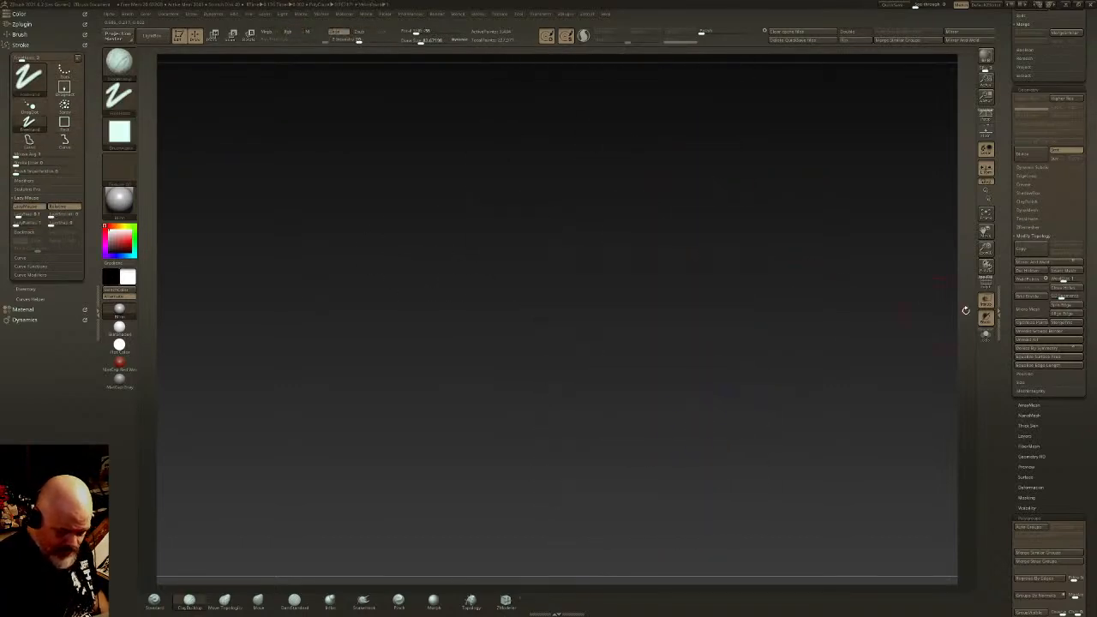
left_click(832, 357, "ctrl+shift")
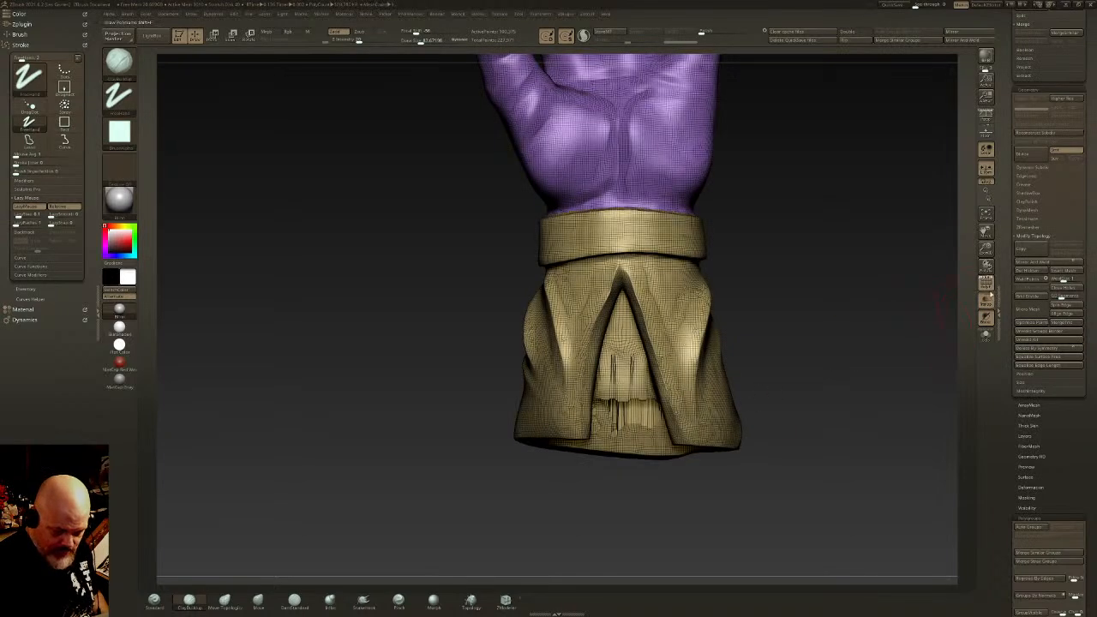
left_click(986, 283)
right_click_drag(700, 383, 682, 390)
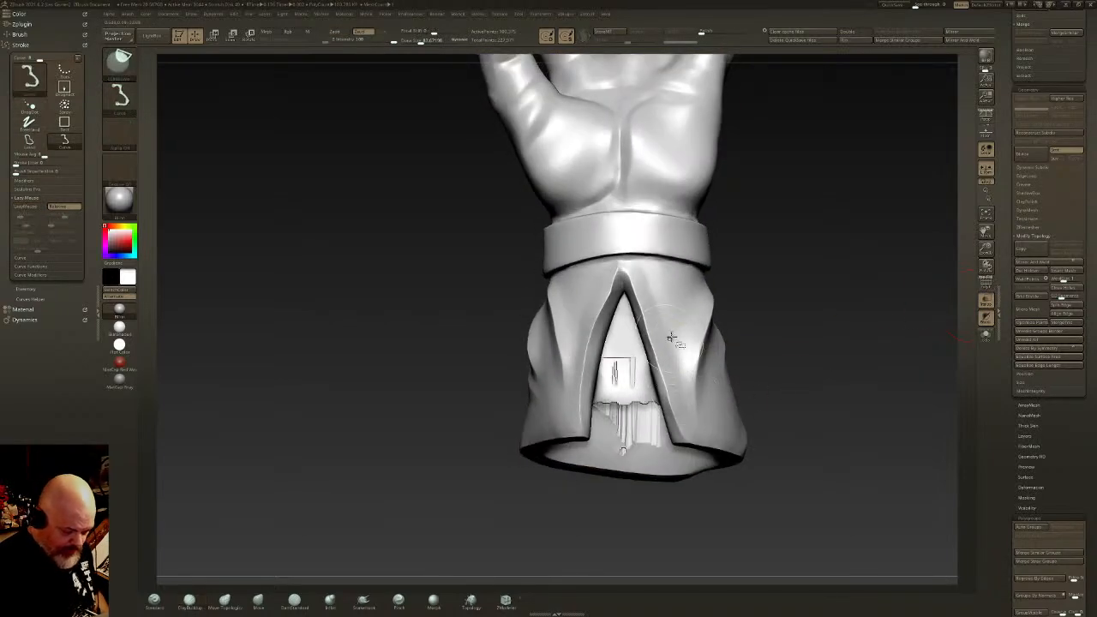
key("ctrl+z")
key("ctrl+z")
key("ctrl+z")
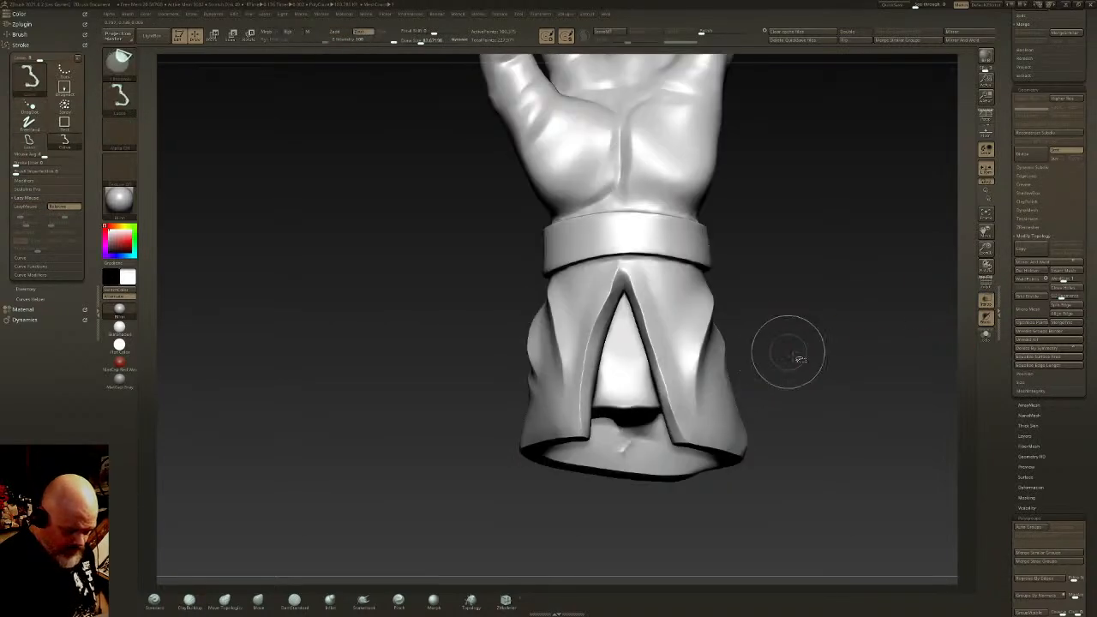
Step: Isolate the sleeve, show its polygroup wireframe and slice a new polygroup along one edge of the front split with SliceCurve
right_click_drag(702, 424, 653, 377)
left_click(661, 398, "ctrl+shift")
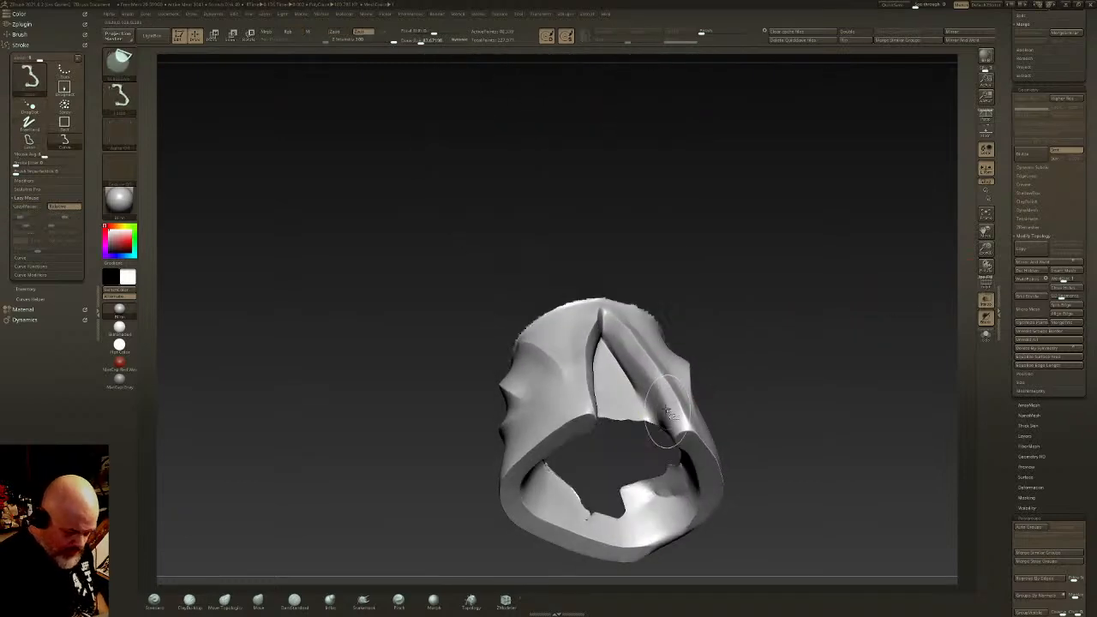
left_click(120, 65, "ctrl+shift")
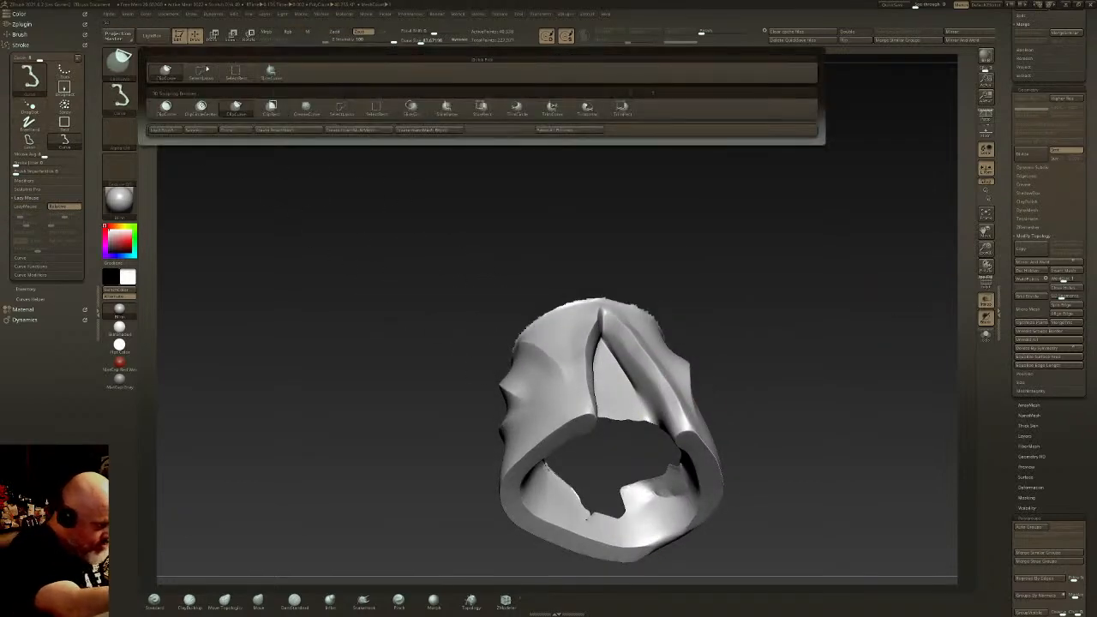
left_click(271, 73)
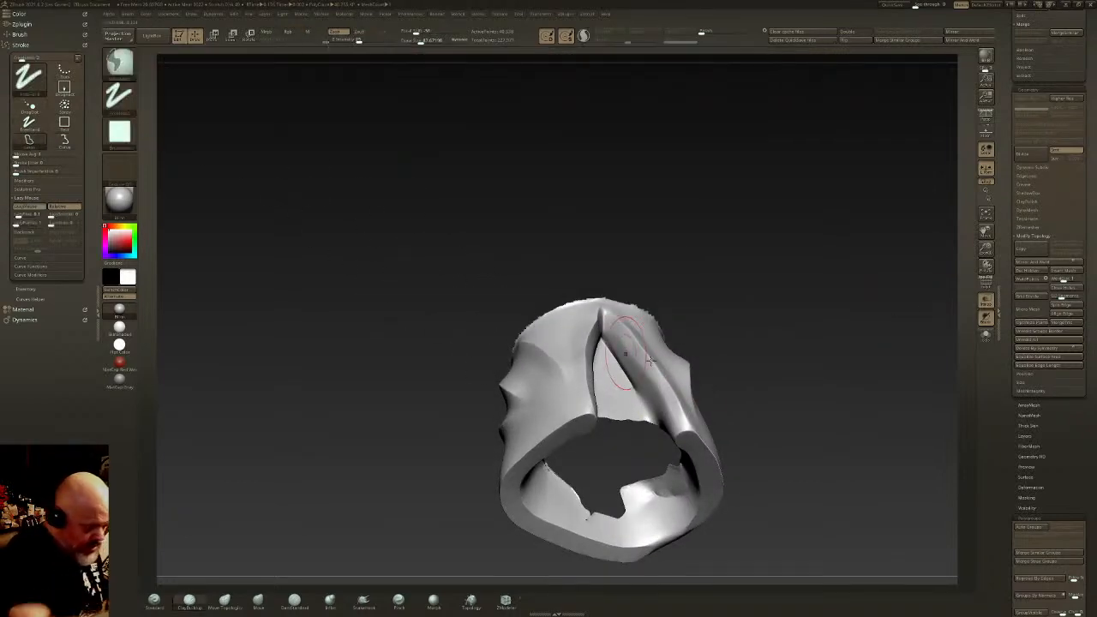
right_click_drag(729, 334, 736, 282)
left_click(984, 286)
right_click_drag(708, 331, 701, 315)
left_click_drag(584, 240, 582, 211, "ctrl+shift")
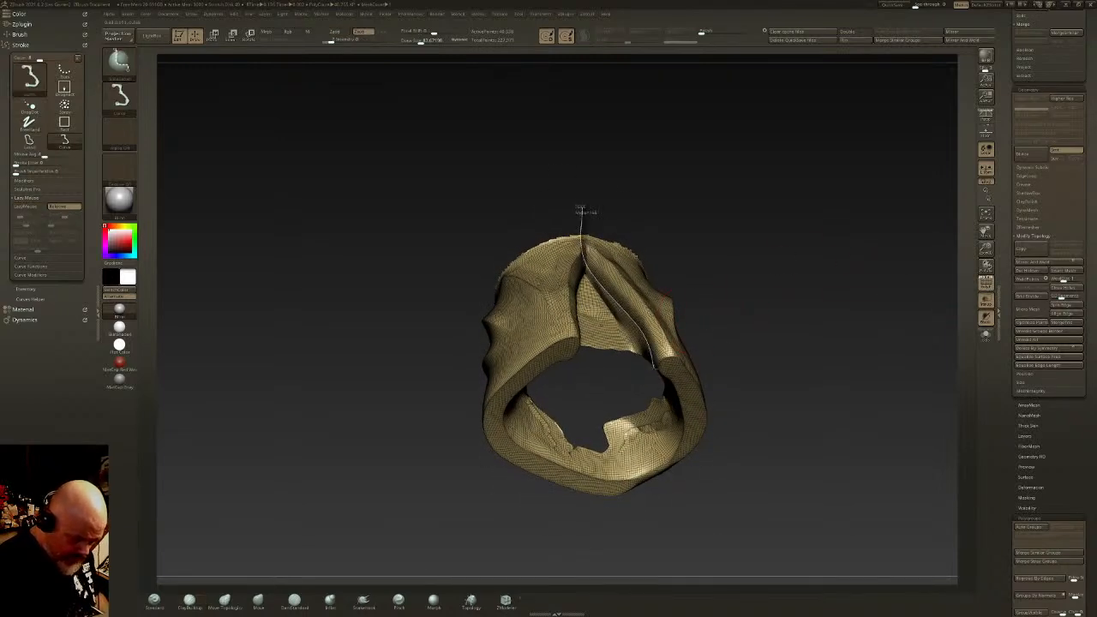
left_click_drag(581, 210, 575, 547, "ctrl+shift")
Step: Slice another polygroup along the opposite edge of the sleeve's front split
right_click_drag(666, 326, 710, 330)
left_click_drag(723, 224, 619, 287, "ctrl+shift")
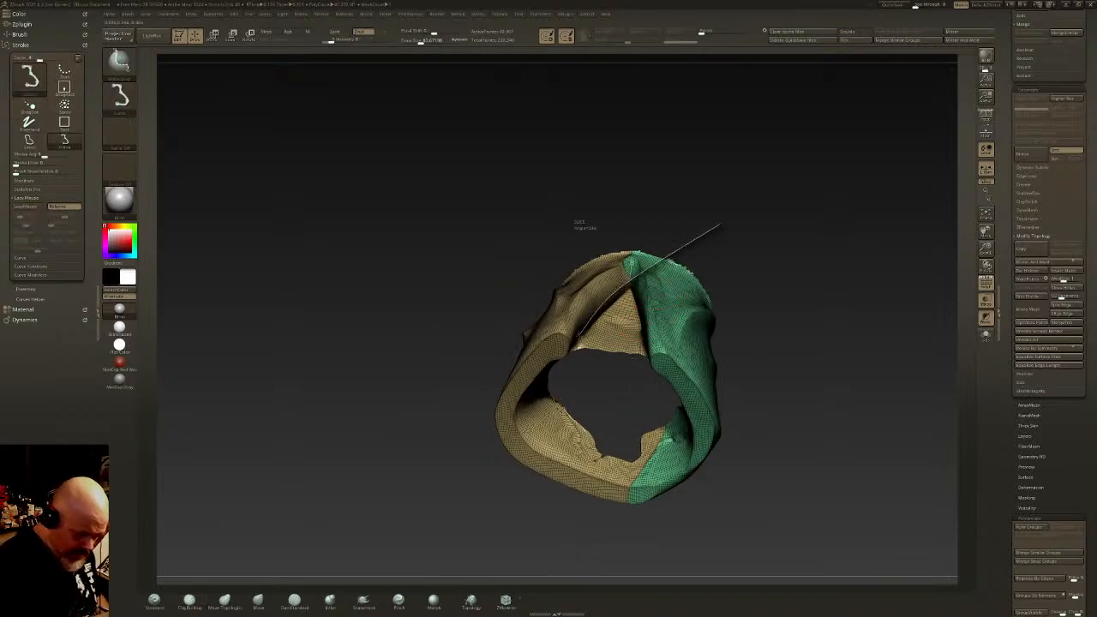
left_click_drag(509, 456, 600, 559, "ctrl+shift")
Step: Isolate the inner sleeve group on one side and slice it along the outer edge of the rim
right_click_drag(737, 409, 769, 306)
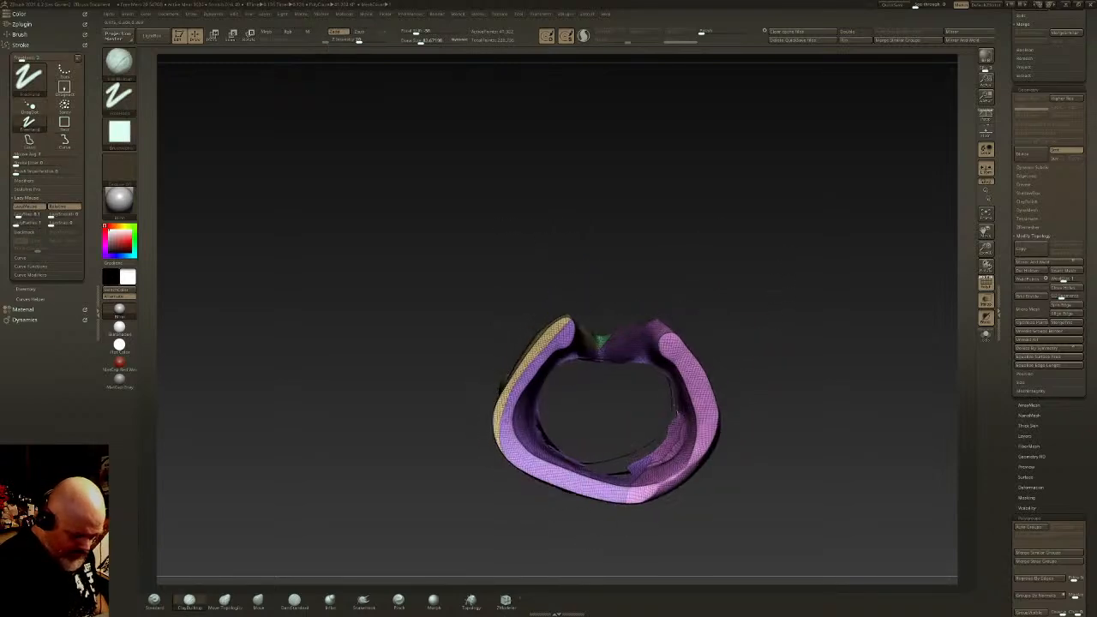
left_click(585, 532, "ctrl+shift")
left_click(573, 481, "ctrl+shift")
right_click_drag(573, 481, 471, 394)
left_click_drag(456, 379, 506, 441, "ctrl+shift")
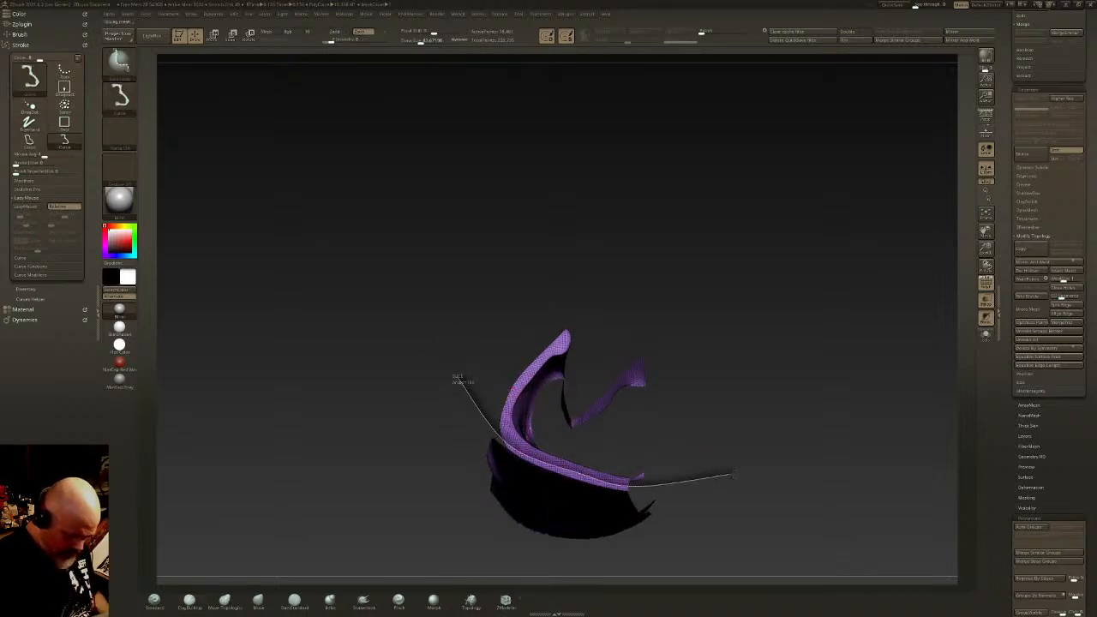
left_click_drag(733, 473, 735, 473, "ctrl+shift")
Step: Show the whole model again, switch to SelectRect and hide the cap and the sliced interior group of the sleeve
left_click(662, 379, "ctrl+shift")
left_click(127, 66, "ctrl+shift")
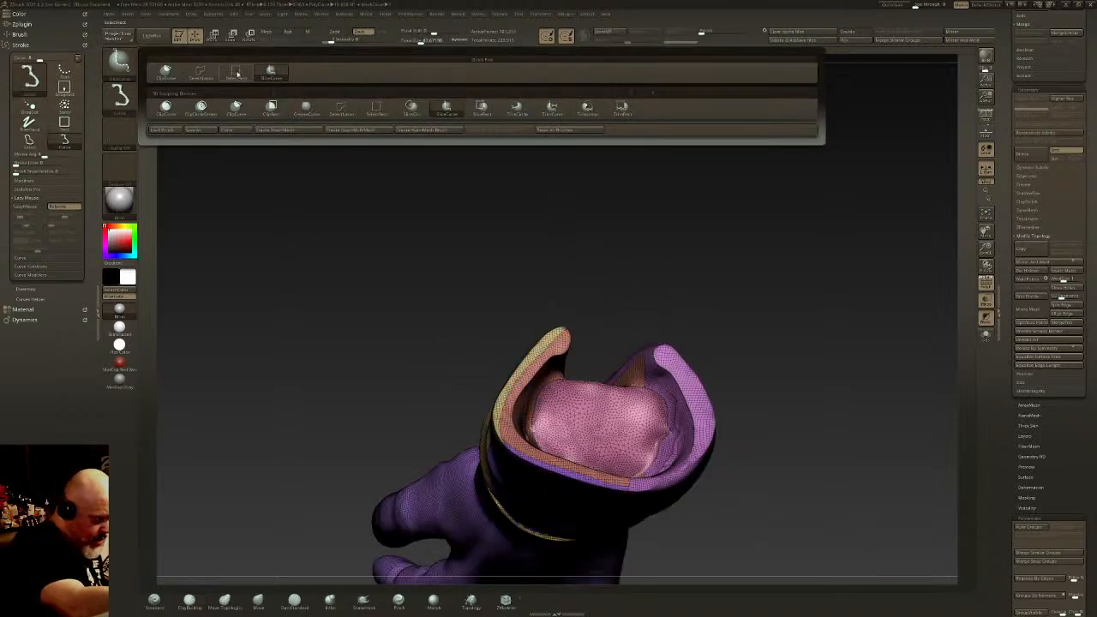
left_click(239, 76, "ctrl+shift")
right_click_drag(600, 343, 626, 436)
left_click(626, 437, "ctrl+shift")
left_click_drag(805, 289, 816, 302, "ctrl+shift")
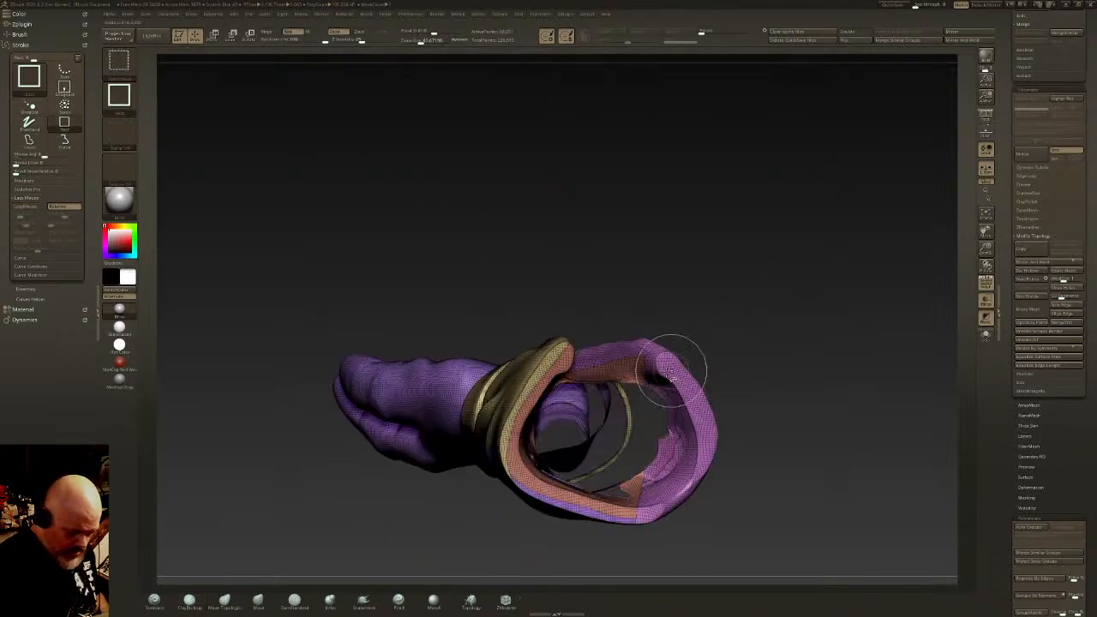
left_click(619, 373, "ctrl+shift")
Step: Isolate the remaining interior group on the other side of the sleeve and slice its rim away with SliceCurve
right_click_drag(671, 428, 711, 374)
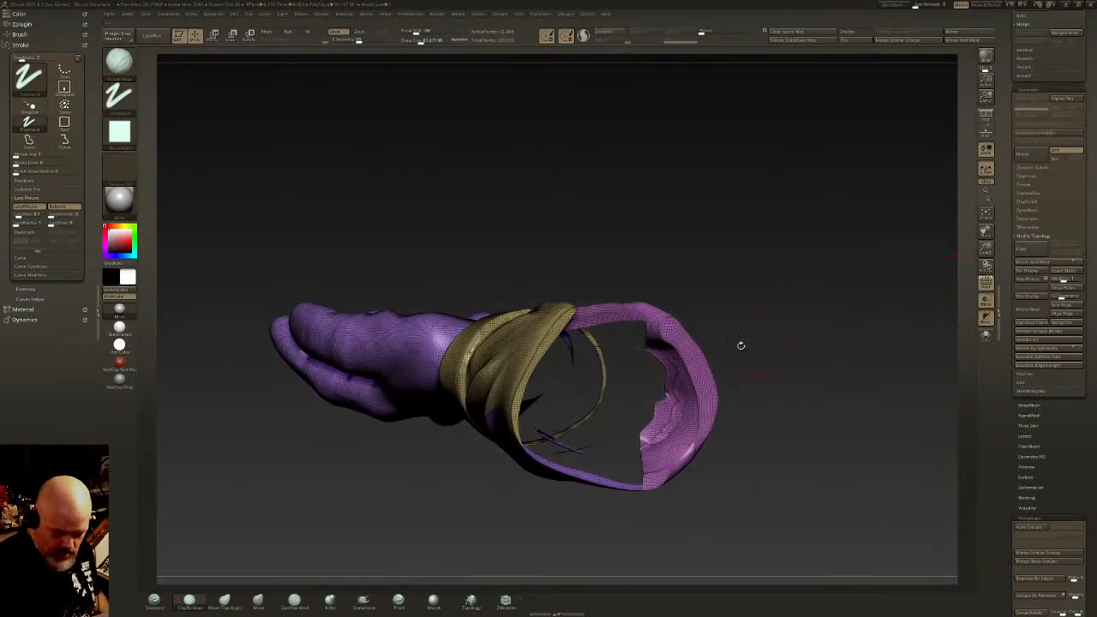
left_click(673, 337, "ctrl+shift")
left_click(119, 60, "ctrl+shift")
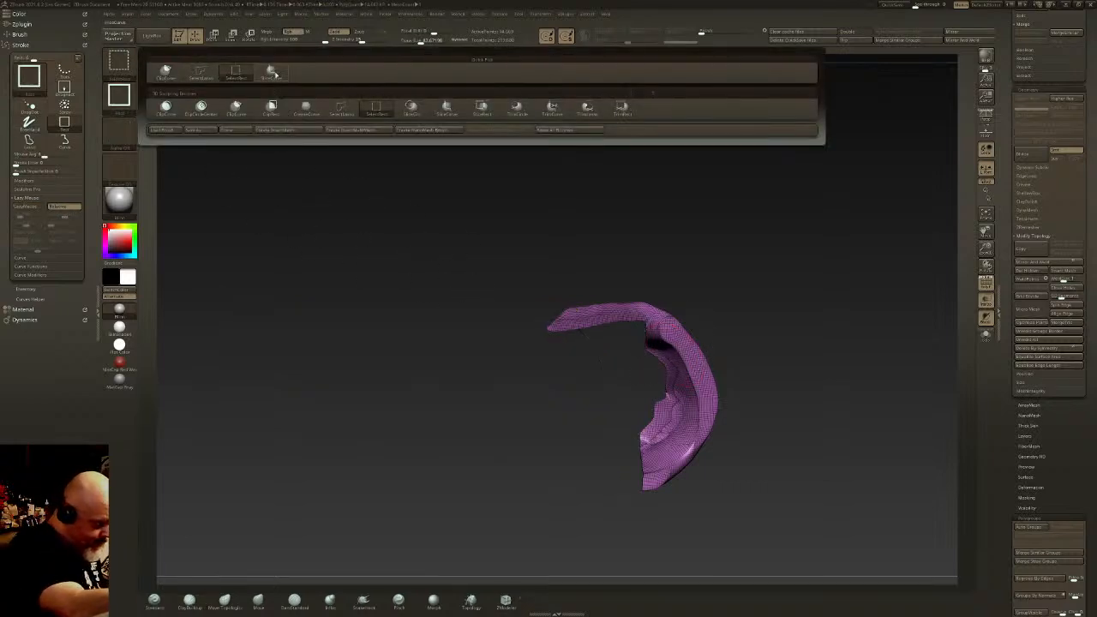
left_click(271, 75, "ctrl+shift")
right_click_drag(600, 241, 691, 300)
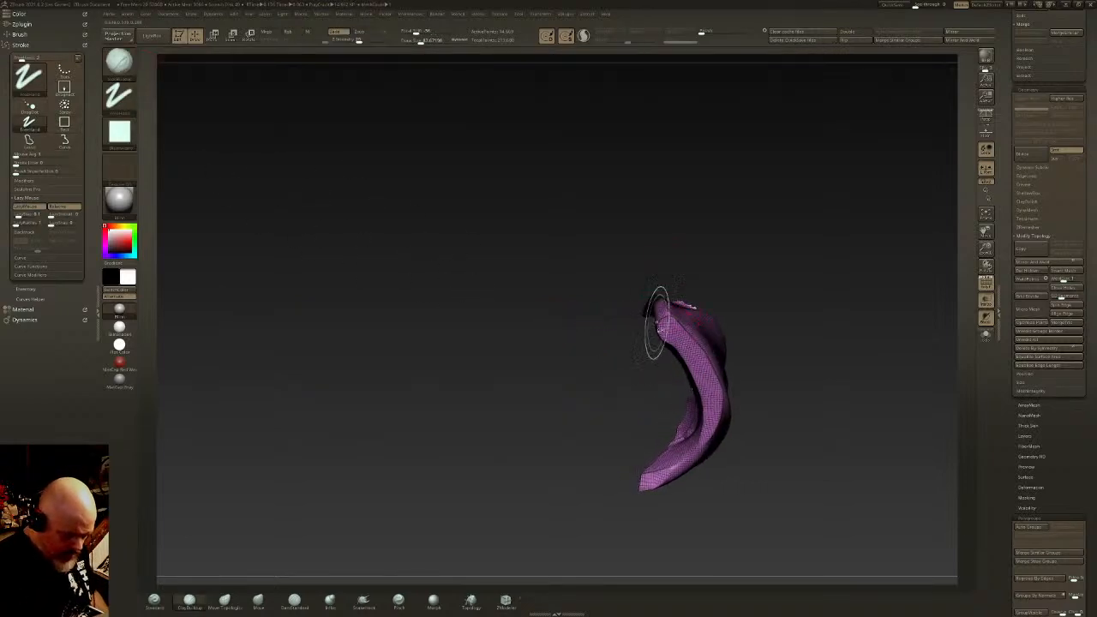
key("ctrl+shift")
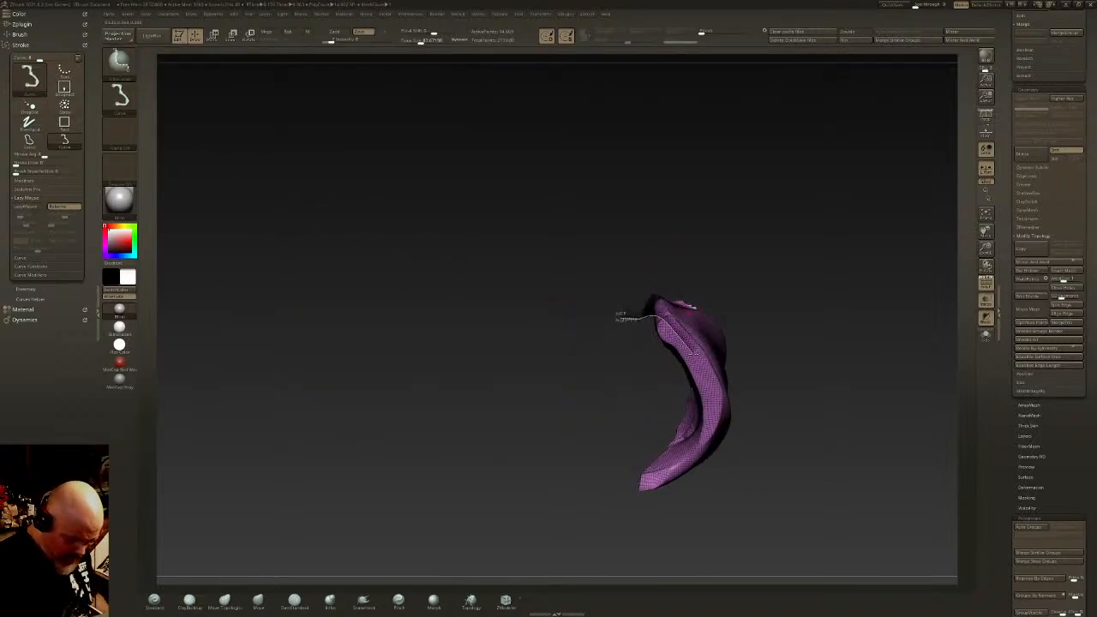
mouse_move(782, 377)
right_mouse_down()
mouse_move(769, 338)
mouse_move(673, 314)
right_mouse_up()
left_click(599, 307, "ctrl+shift")
Step: Invert the visibility with SelectRect so the sleeve's interior surface is hidden and delete the hidden geometry
left_click(120, 65, "ctrl+shift")
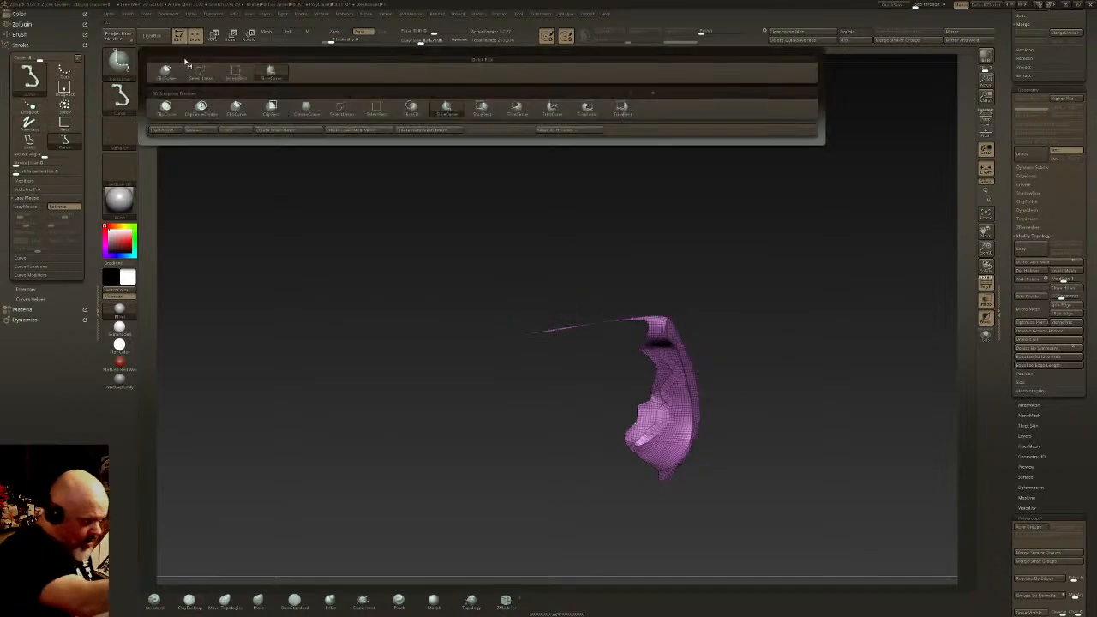
left_click(235, 75, "ctrl+shift")
left_click_drag(833, 200, 790, 299, "ctrl+shift")
left_click(1032, 271)
Step: Isolate the wrist band and assign the visible geometry a single polygroup
right_click_drag(823, 364, 639, 197)
key("ctrl+shift")
left_click(621, 154, "ctrl+shift")
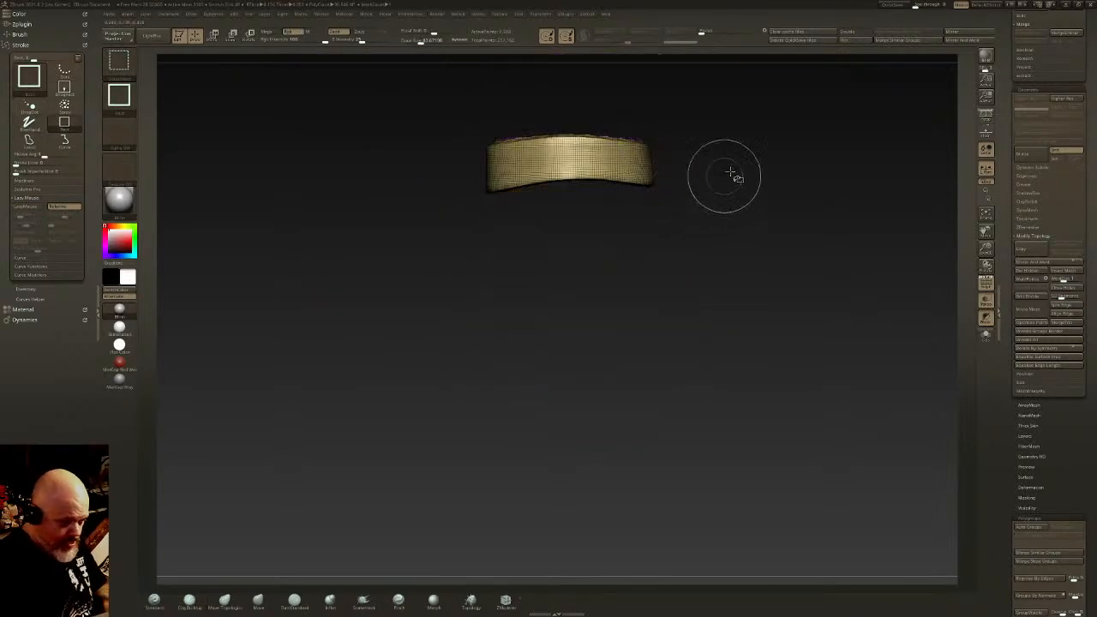
left_click(712, 183, "ctrl+shift")
key("ctrl+w")
left_click(722, 202, "ctrl+shift")
Step: Isolate and check the stray sliver on the sleeve, restore the full model and close the mesh's open holes
right_click_drag(722, 203, 707, 116)
left_click(534, 444, "ctrl+shift")
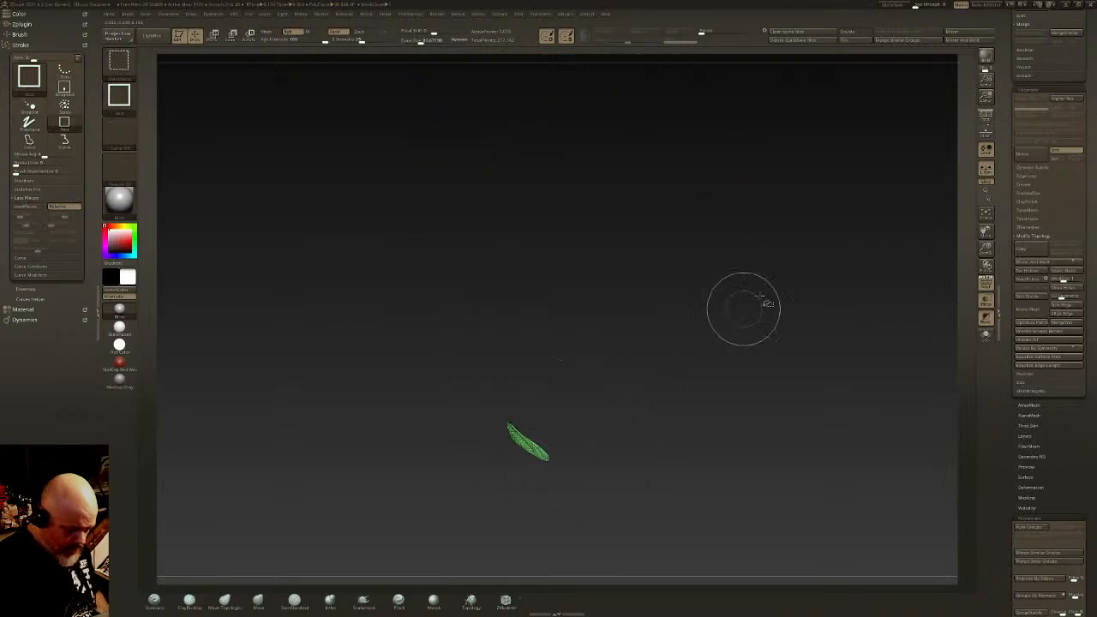
left_click(697, 348, "ctrl+shift")
mouse_move(793, 308)
right_mouse_down()
mouse_move(664, 186)
mouse_move(725, 245)
right_mouse_up()
right_click_drag(737, 370, 744, 383)
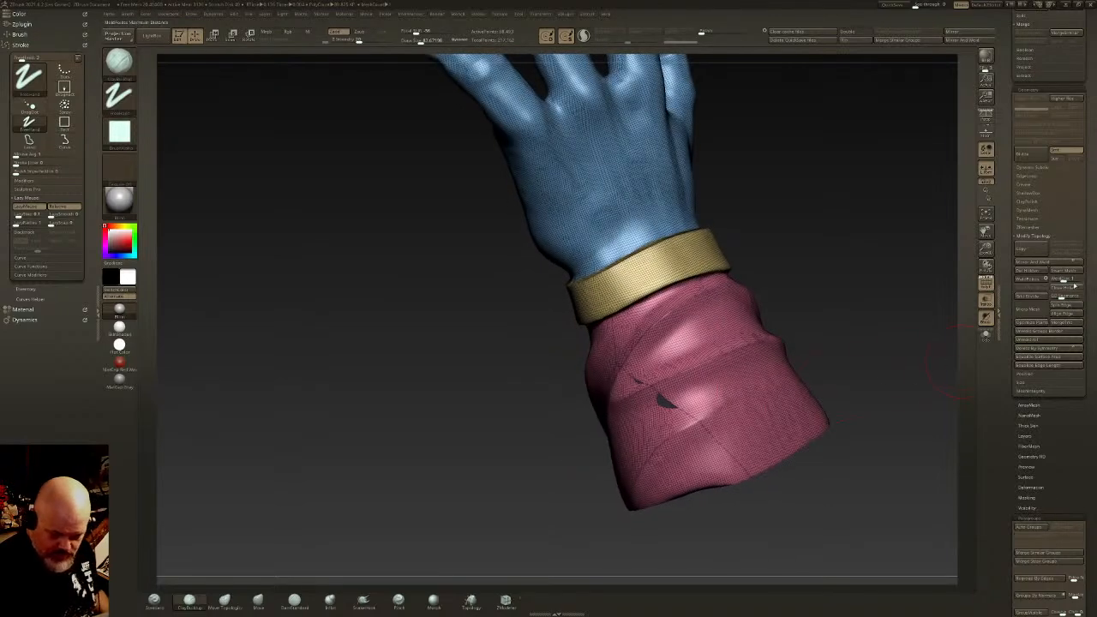
left_click_drag(891, 347, 651, 342)
Step: Give the surface filling the sleeve opening its own polygroup, hide it and delete the hidden geometry
left_click(717, 441, "ctrl+shift")
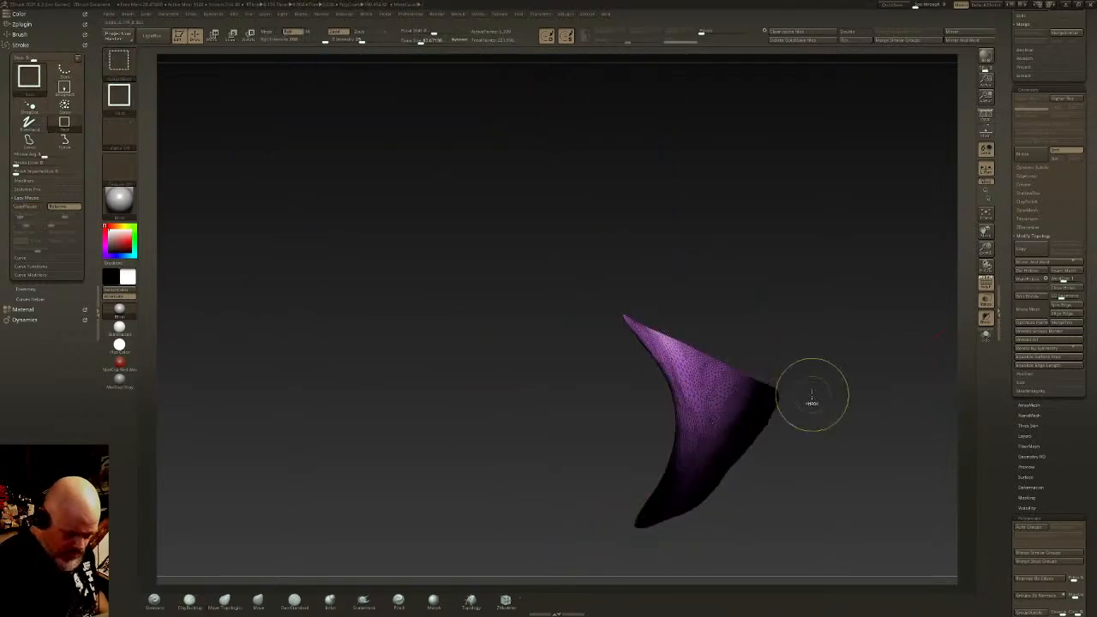
key("ctrl+w")
left_click(830, 364, "ctrl+shift")
left_click(740, 423, "ctrl+shift")
left_click_drag(896, 322, 929, 343, "ctrl+shift")
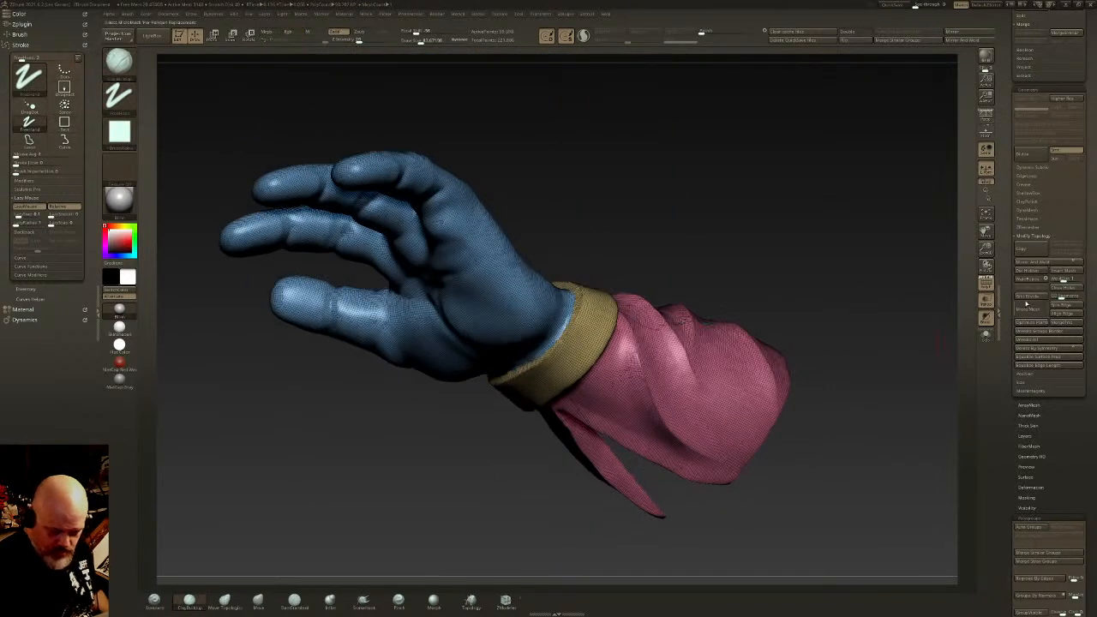
left_click(1025, 272)
Step: Isolate the hand and assign it its own polygroup
mouse_move(865, 295)
left_mouse_down()
mouse_move(796, 416)
mouse_move(787, 353)
left_mouse_up()
left_click(644, 229, "ctrl+shift")
key("ctrl+w")
Step: Regroup the sleeve, hide the stray fragments left on it and delete the hidden geometry
left_click_drag(784, 174, 591, 458, "ctrl+shift")
left_click(773, 210, "ctrl+shift")
left_click(587, 461, "ctrl+shift")
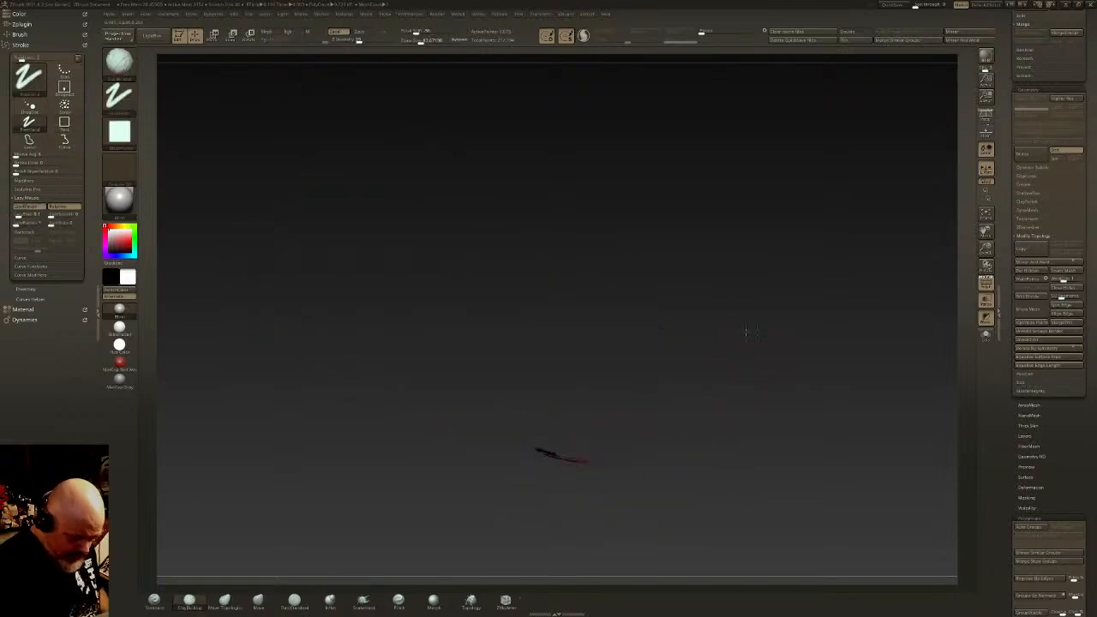
left_click(737, 363, "ctrl+shift")
left_click_drag(746, 366, 903, 291)
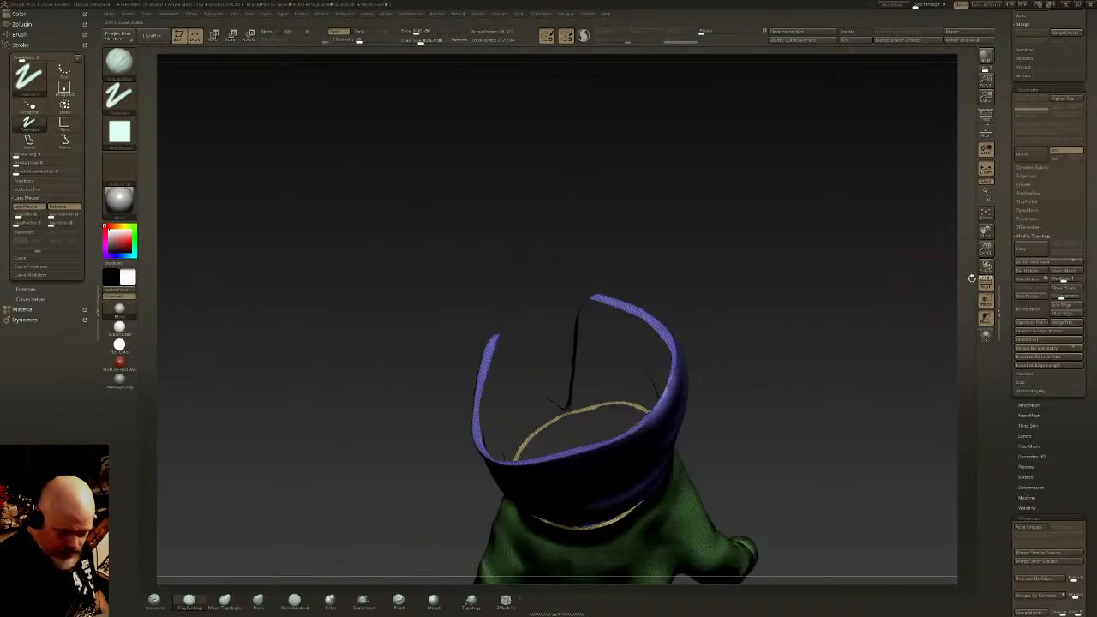
left_click(1033, 273)
Step: Examine the hollow single-sided sleeve and its open edges from several angles
mouse_move(865, 330)
left_mouse_down()
mouse_move(805, 368)
mouse_move(729, 473)
mouse_move(729, 545)
mouse_move(711, 411)
left_mouse_up()
right_click_drag(619, 305, 628, 441)
right_click_drag(628, 441, 629, 337, "alt")
mouse_move(644, 299)
right_mouse_down()
mouse_move(735, 310)
mouse_move(648, 319)
right_mouse_up()
right_click_drag(655, 476, 662, 323, "alt")
right_click_drag(660, 449, 668, 206)
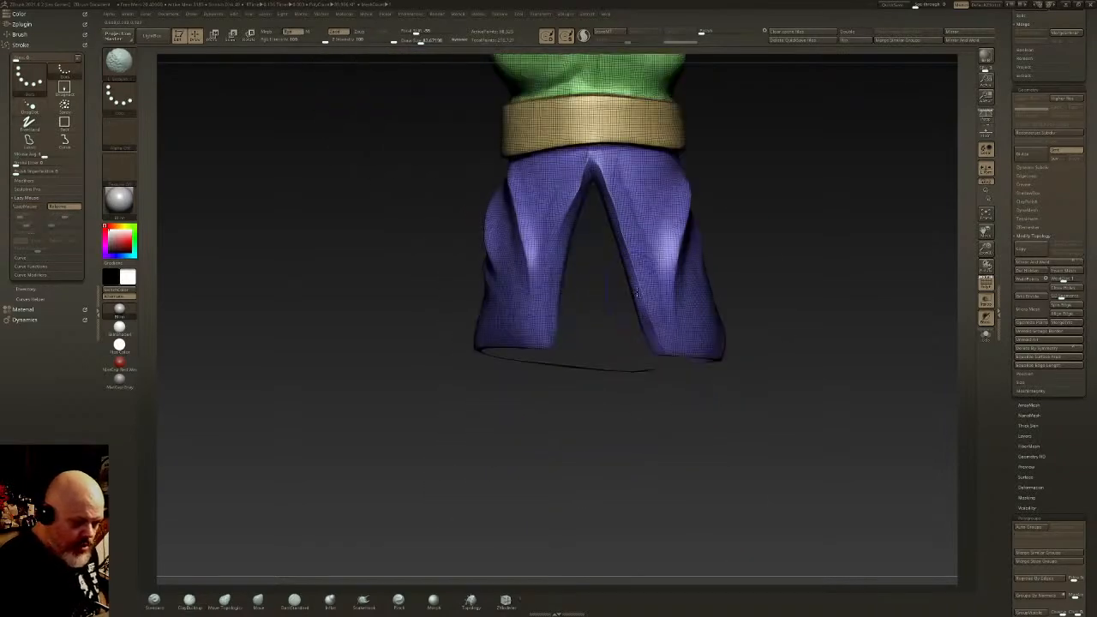
right_click_drag(681, 262, 586, 411, "alt")
Step: Equip the ZModeler brush and choose a polygon action for the surface near the sleeve's split edge
left_click(505, 603)
mouse_move(604, 299)
right_mouse_down("ctrl")
mouse_move(557, 358)
mouse_move(536, 478)
right_mouse_up("ctrl")
right_click_drag(653, 351, 672, 240, "alt")
right_click_drag(673, 445, 727, 341, "alt")
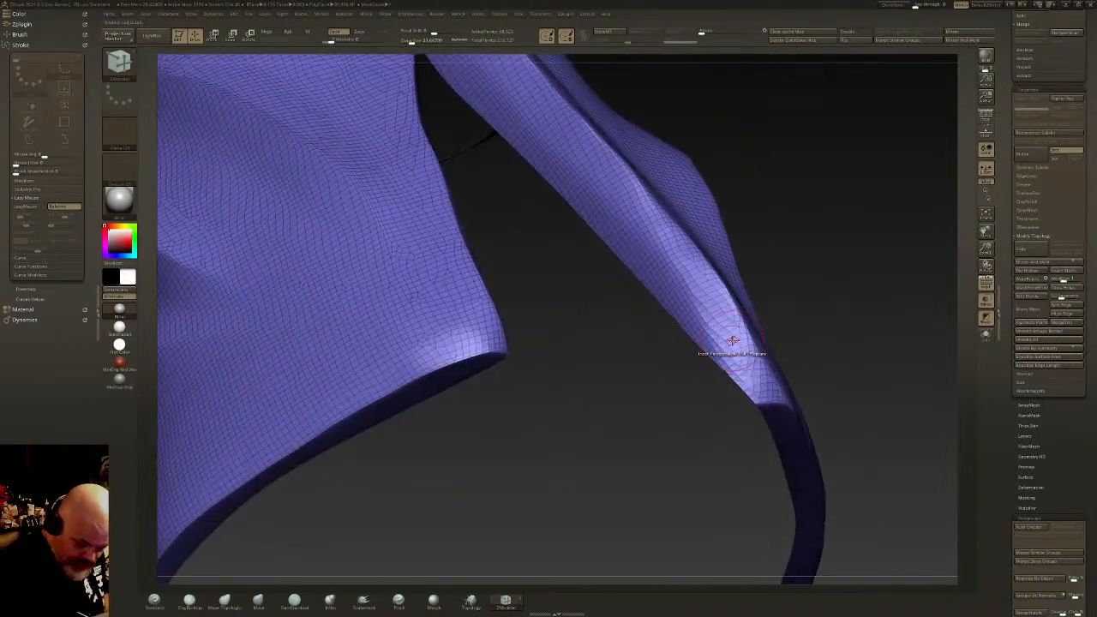
key("space")
left_click(673, 362)
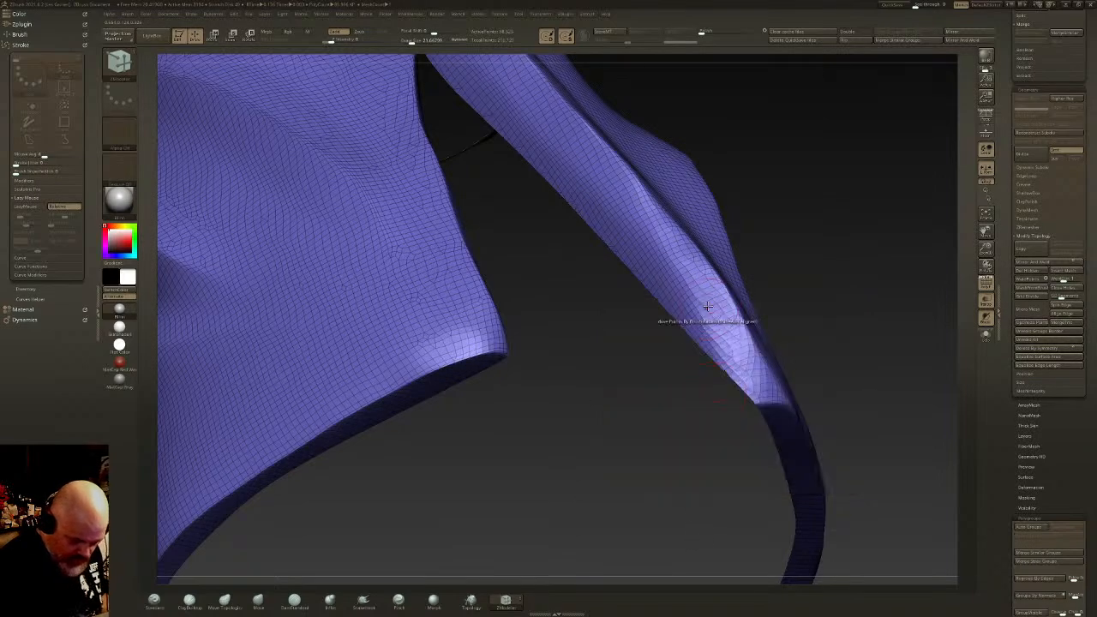
Step: Extrude the whole hand and sleeve surface into a double-walled shell with ZModeler, undoing and redoing trial thicknesses
key("ctrl+z")
key("ctrl+z")
key("ctrl+z")
key("ctrl+z")
key("ctrl+z")
key("ctrl+z")
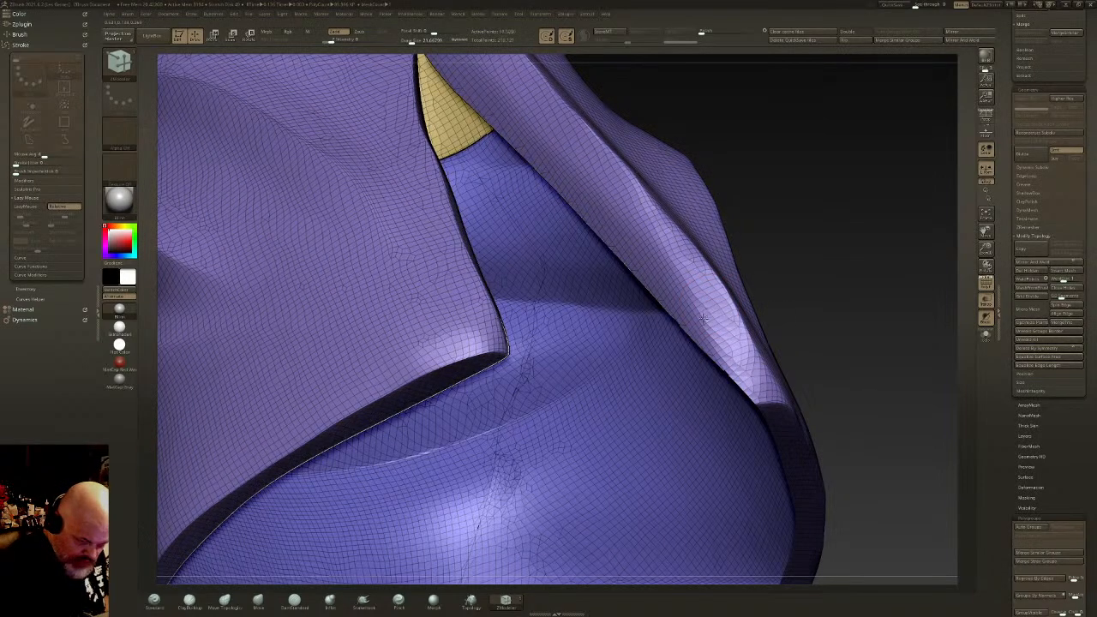
key("ctrl+z")
key("ctrl+z")
key("ctrl+z")
key("ctrl+z")
key("ctrl+z")
key("ctrl+z")
key("ctrl+z")
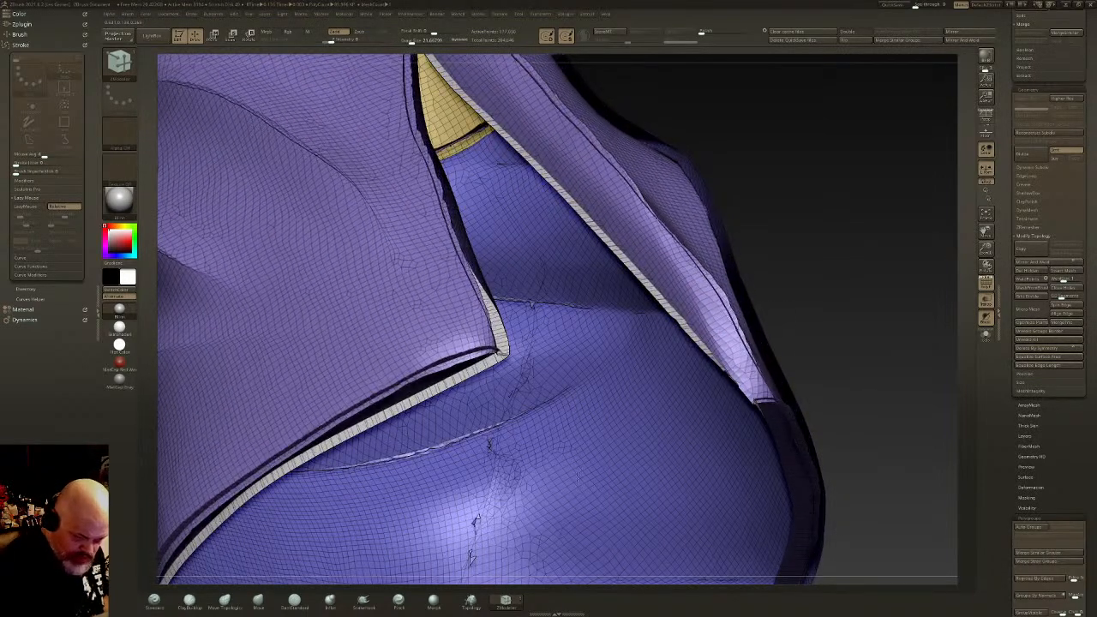
key("ctrl+z")
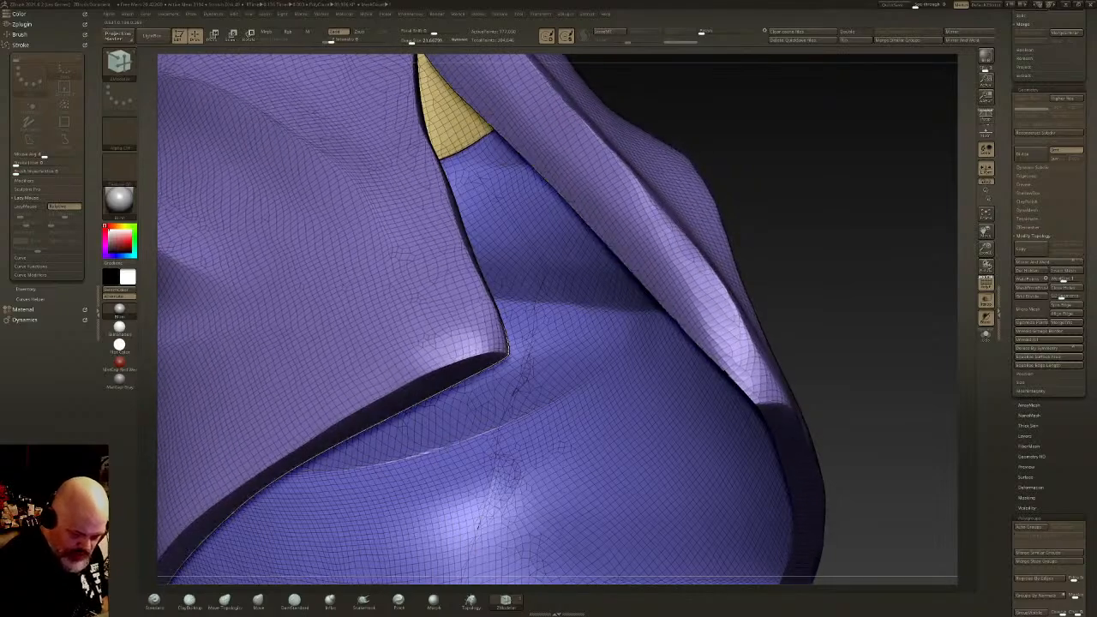
key("ctrl+shift+z")
key("ctrl+shift+z")
Step: Flip the normals of the thickened mesh so its outer surface faces outward
right_click_drag(665, 370, 713, 171, "ctrl")
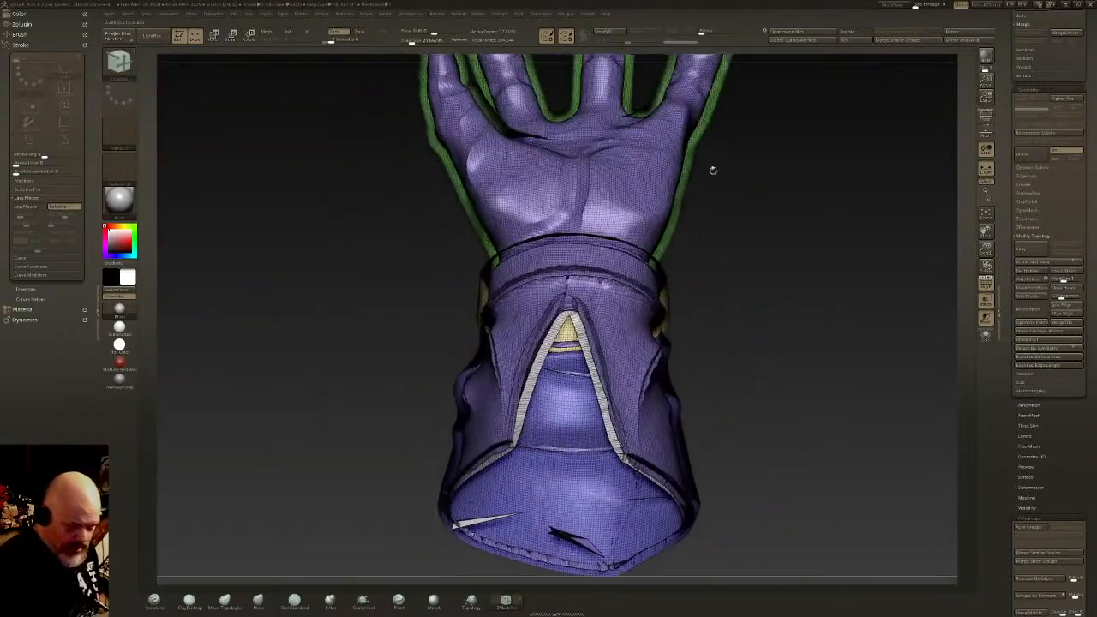
left_click(856, 42)
right_click_drag(697, 289, 675, 256)
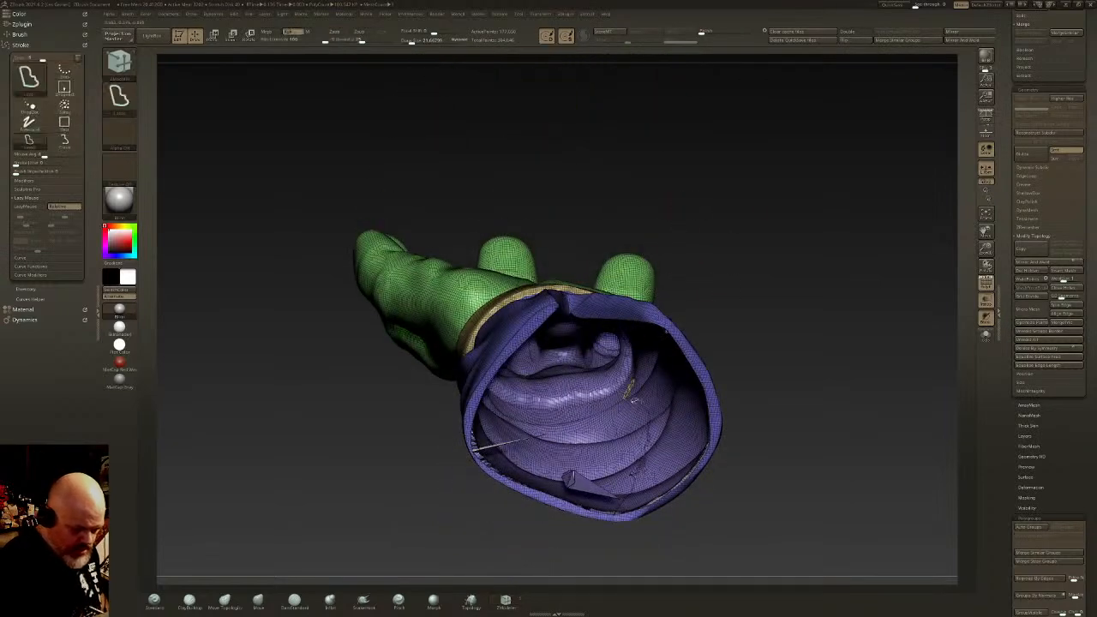
Step: Isolate the inner shell of the hand and sleeve and frame it in the view
left_click(636, 399, "ctrl+shift")
mouse_move(747, 300)
right_mouse_down()
mouse_move(746, 312)
mouse_move(768, 297)
right_mouse_up()
left_click(760, 287, "ctrl+shift")
key("ctrl+shift")
key("ctrl+z")
right_click_drag(753, 311, 738, 377)
key("f")
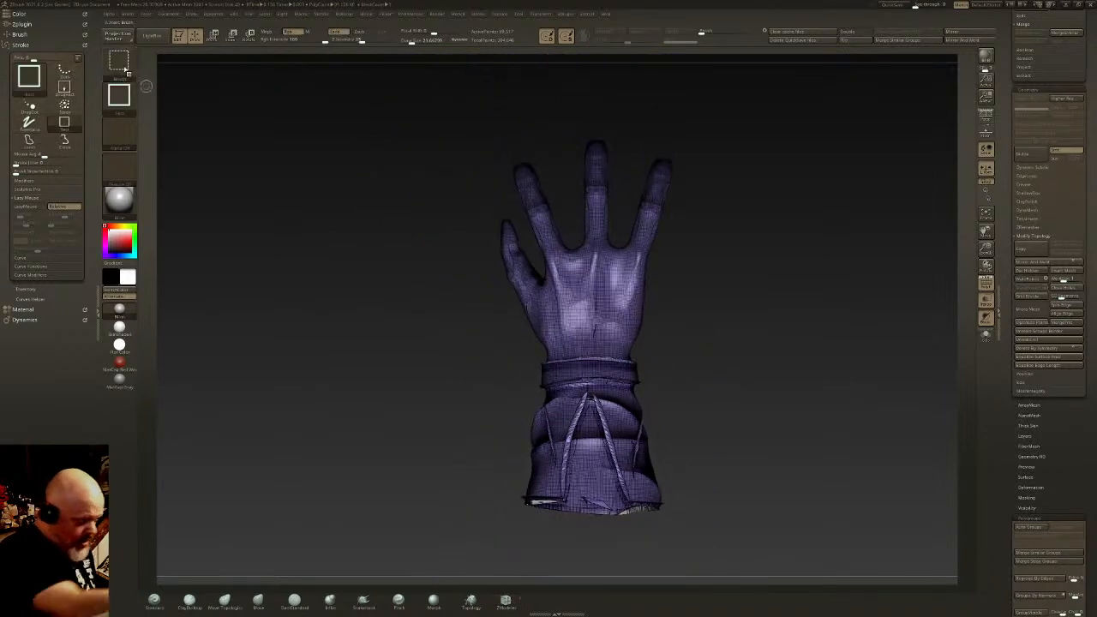
Step: Slice the inner shell across the wrist just below the band with SliceCurve
left_click(120, 67)
left_click(270, 72)
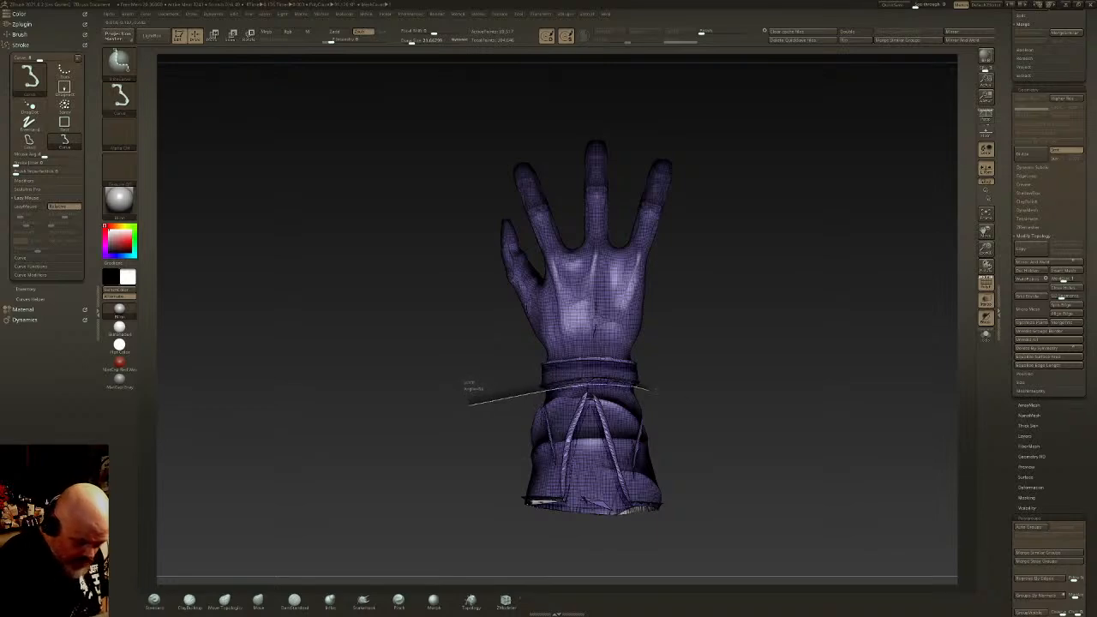
left_click_drag(720, 415, 718, 414, "ctrl+shift")
Step: Hide the inner hand part with SelectRect and assign the inner sleeve section its own polygroup
left_click(120, 61)
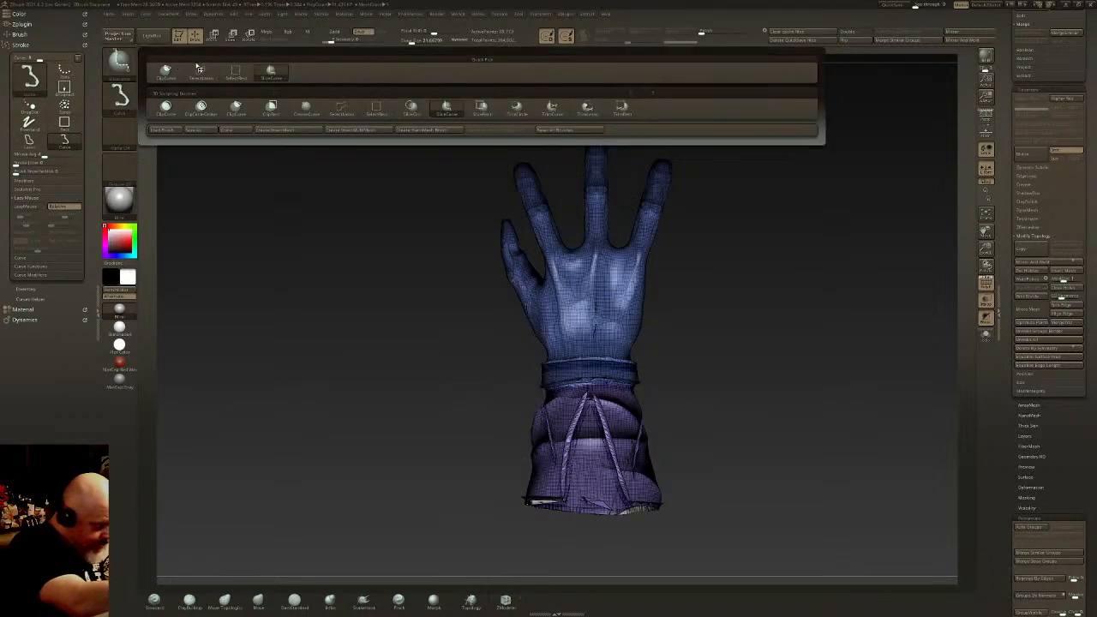
left_click(233, 73)
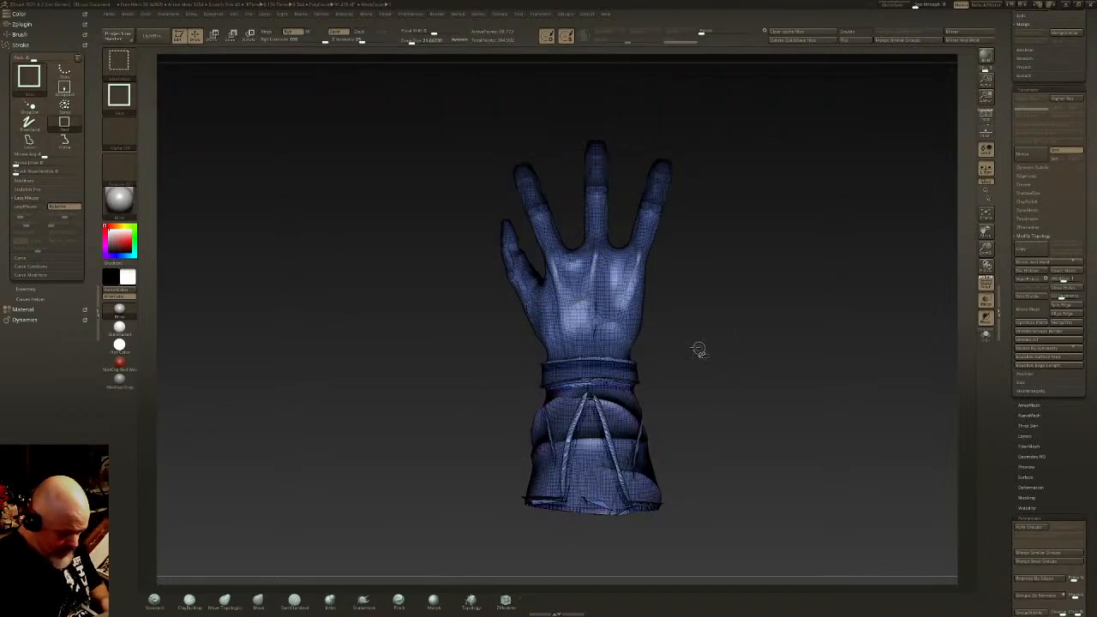
key("ctrl")
left_click(633, 332, "ctrl+shift")
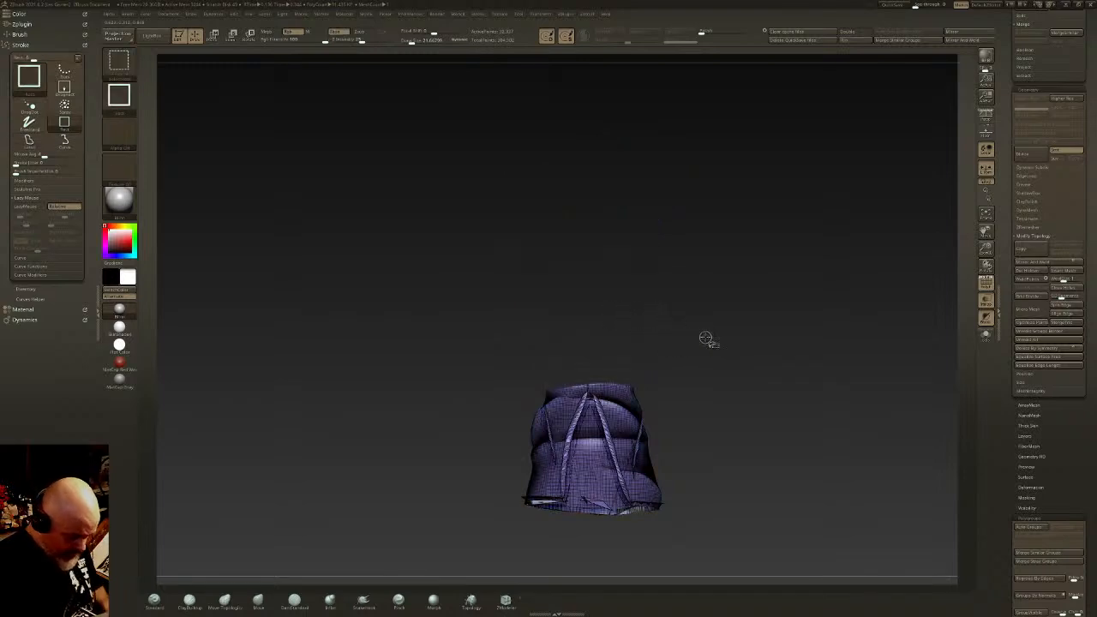
key("ctrl+w")
Step: Hide the inner hand shell and close the hole at the wrist end of the inner sleeve
left_click(706, 339, "ctrl+shift")
left_click_drag(659, 420, 739, 317)
left_click(589, 361, "ctrl+shift")
left_click(1068, 290)
Step: Isolate the inner sleeve with its wrist cap, and restore the whole hand mesh to view
left_click(602, 322, "ctrl+shift")
mouse_move(733, 275)
left_mouse_down("ctrl+shift")
mouse_move(781, 294)
mouse_move(735, 326)
mouse_move(735, 340)
left_mouse_up("ctrl+shift")
left_click(624, 352, "ctrl+shift")
left_click(741, 341, "ctrl")
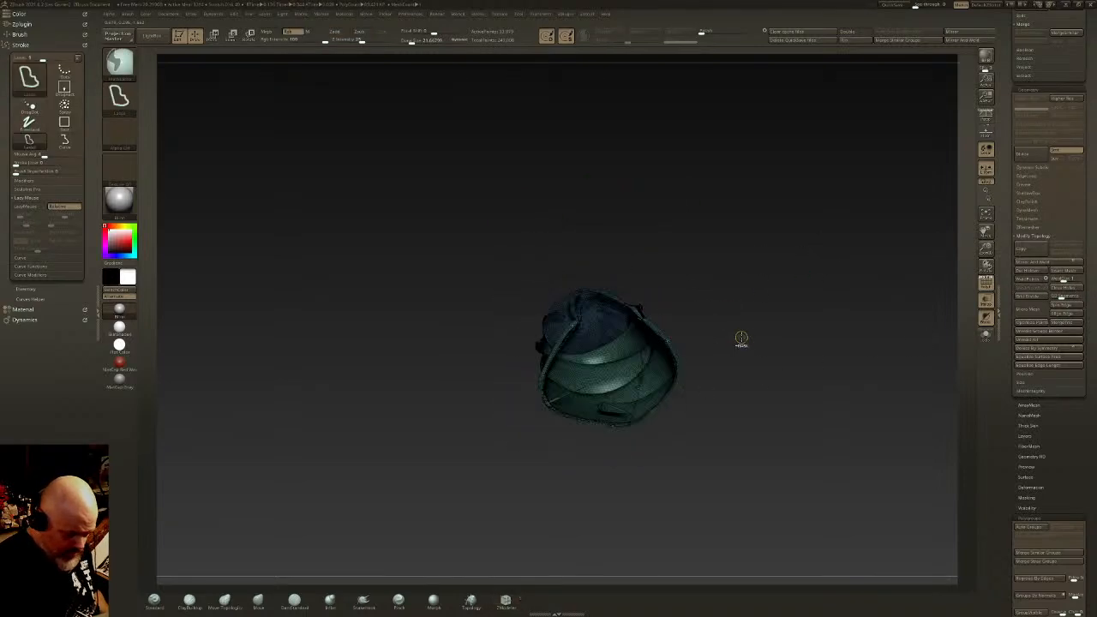
left_click(748, 329, "ctrl+shift")
left_click(674, 304, "ctrl")
left_click(621, 267, "ctrl")
Step: Smooth the wrist cap and the seam around it inside the sleeve with a large Smooth brush
left_click(719, 32)
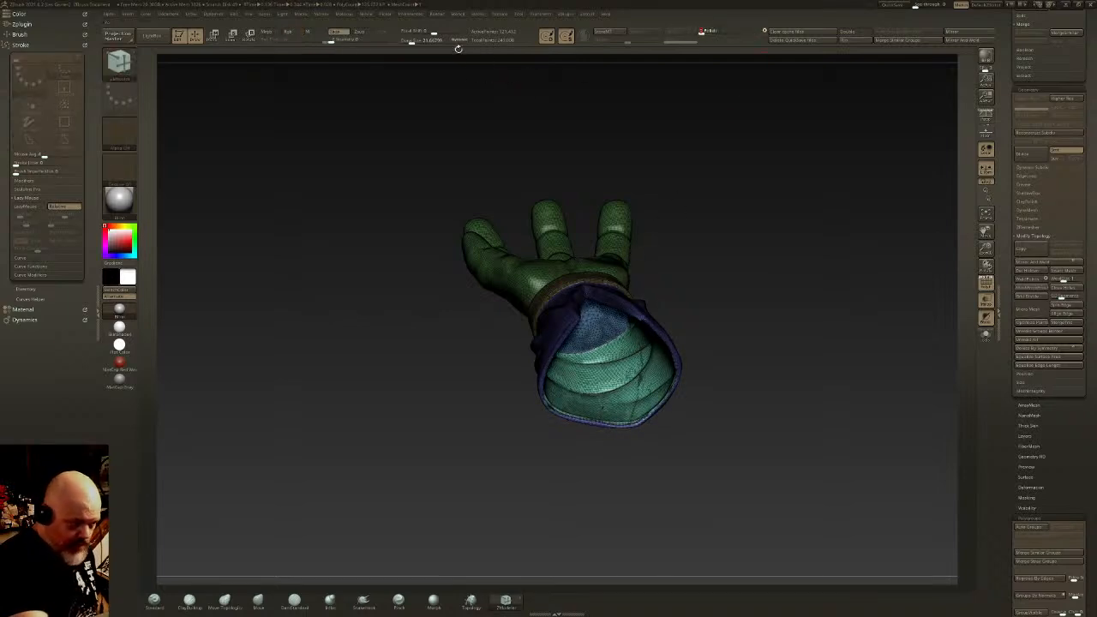
left_click(426, 42)
right_click_drag(623, 368, 608, 240)
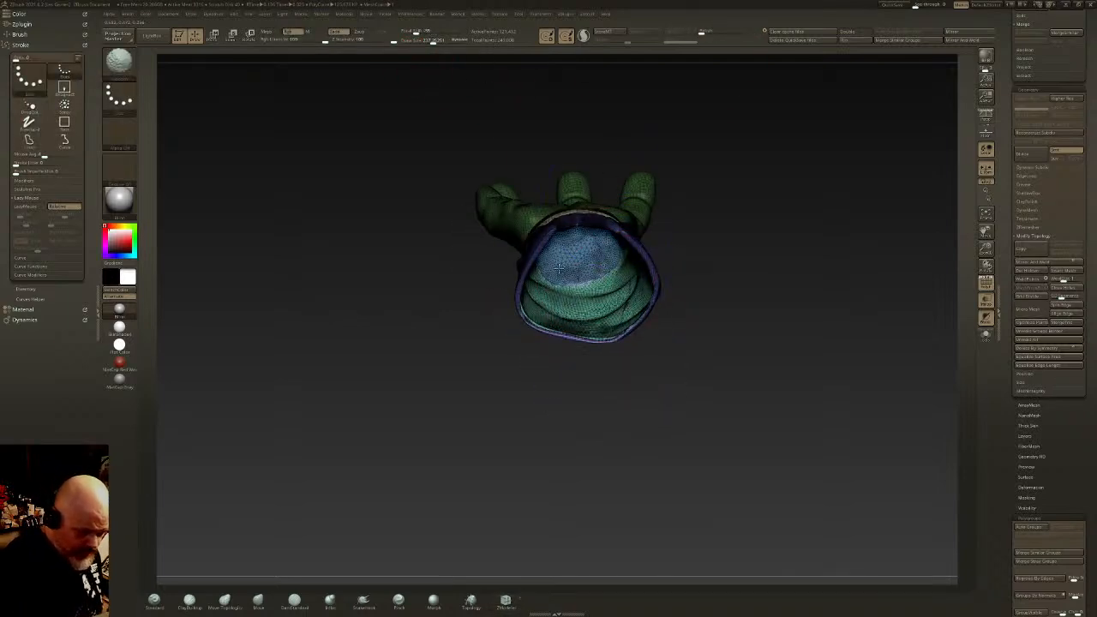
left_click(986, 281)
right_click_drag(658, 300, 670, 366)
key("w")
mouse_move(541, 255)
left_mouse_down("ctrl")
mouse_move(520, 211)
mouse_move(534, 241)
left_mouse_up("ctrl")
key("q")
right_click_drag(612, 348, 614, 372, "ctrl")
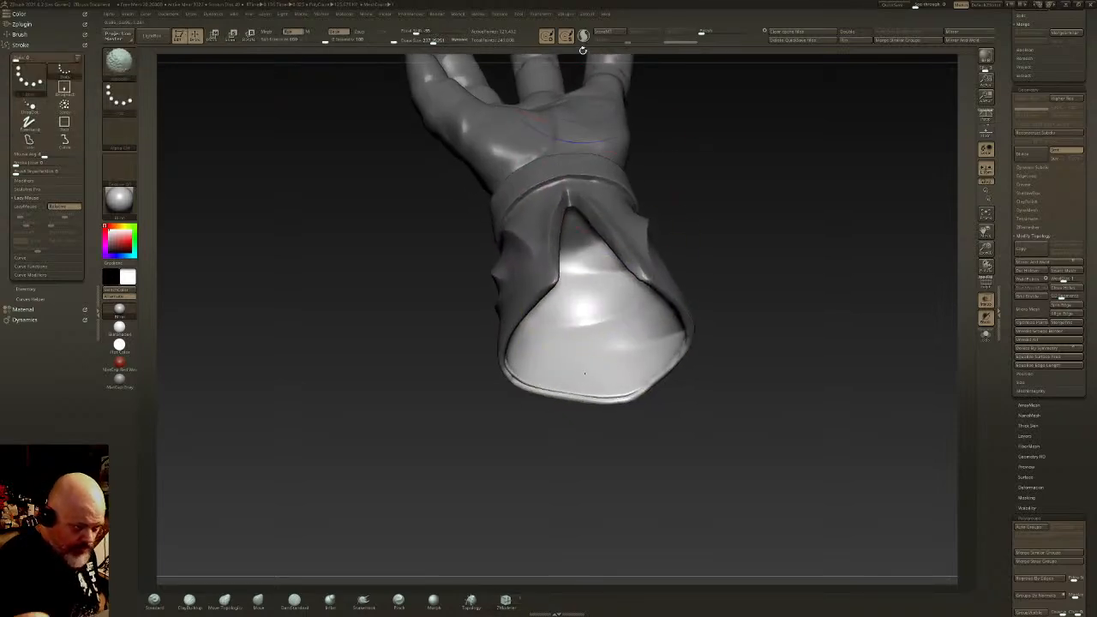
Step: Undo the last smoothing and rework the inner sleeve surface with a smaller Smooth brush
key("ctrl+z")
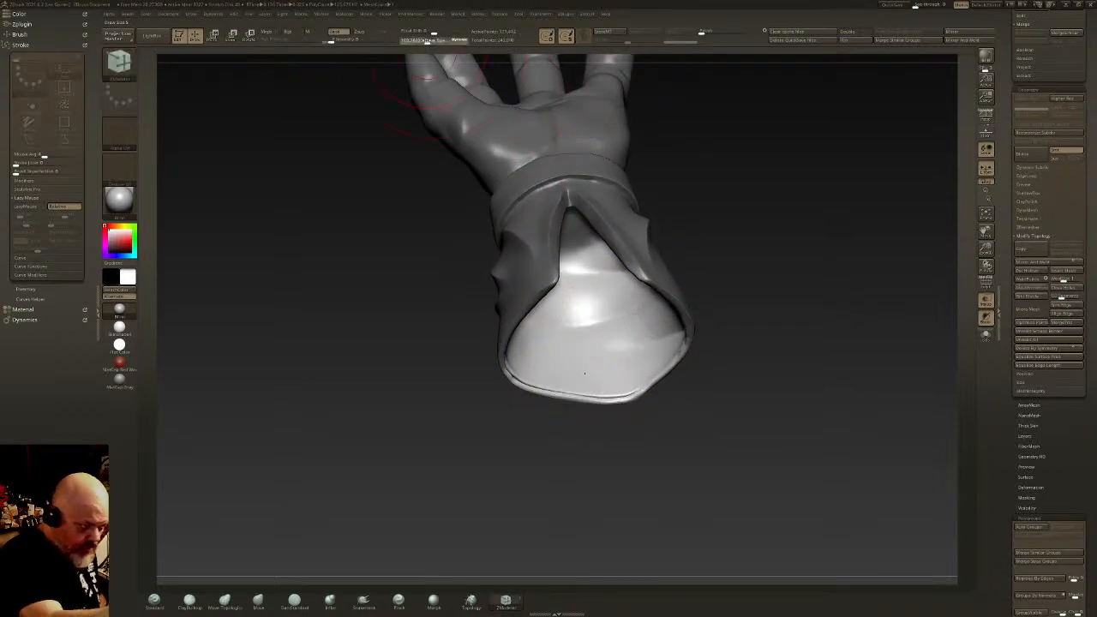
key("shift")
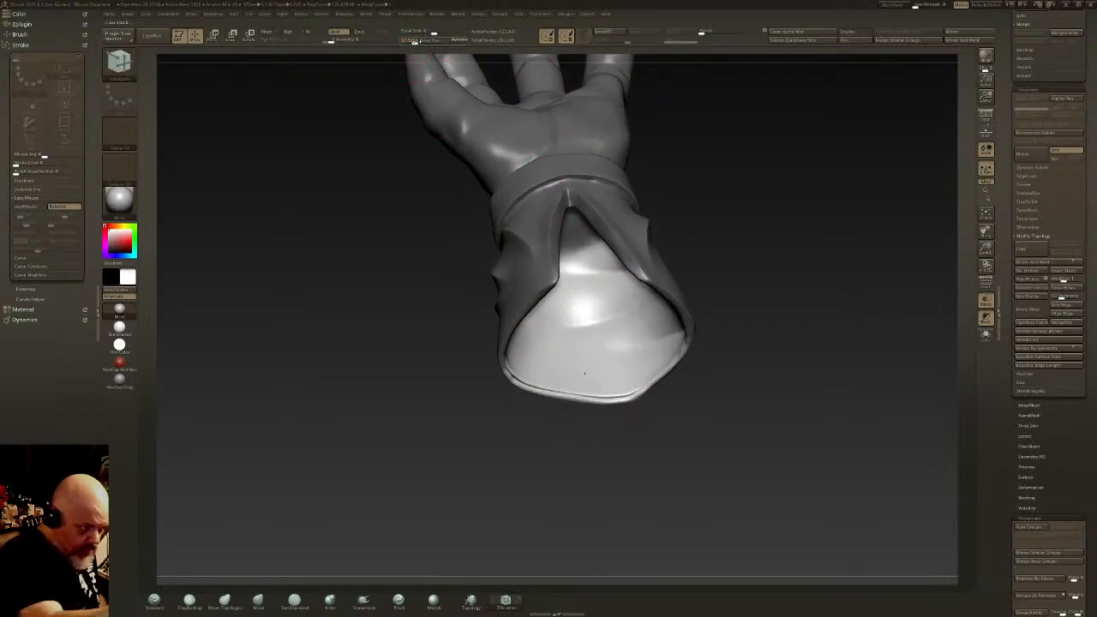
key("shift")
left_click_drag(746, 343, 748, 293)
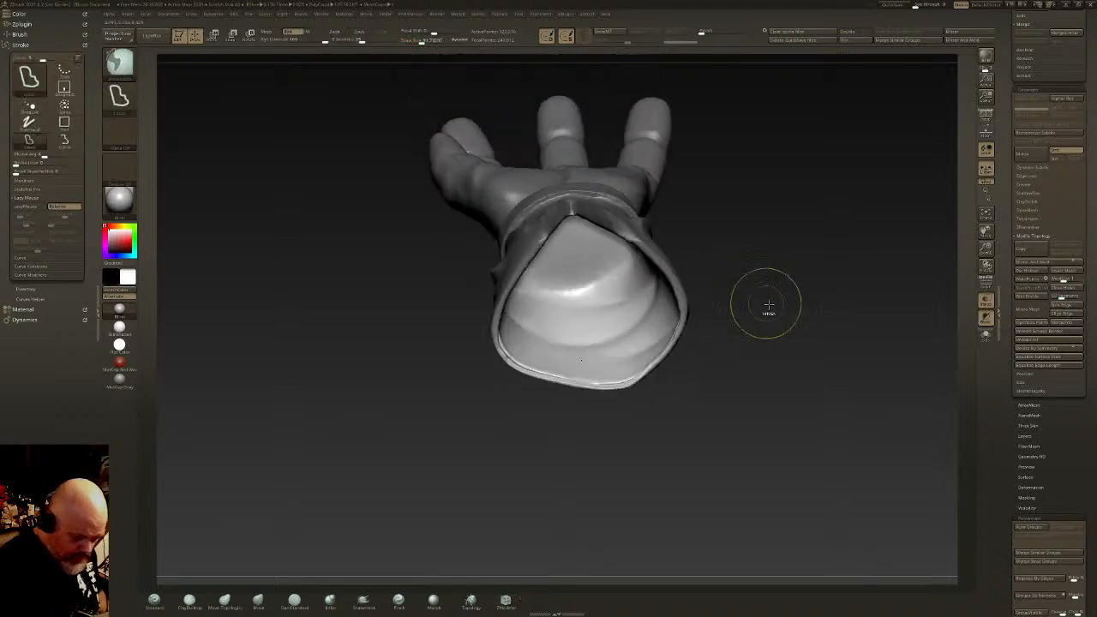
left_click_drag(937, 288, 908, 317, "ctrl")
mouse_move(759, 360)
left_mouse_down()
mouse_move(767, 393)
mouse_move(781, 345)
mouse_move(754, 393)
left_mouse_up()
Step: Examine the mesh and polygroups along the sleeve rim where the inner and outer walls meet
mouse_move(607, 367)
right_mouse_down("ctrl")
mouse_move(580, 406)
mouse_move(571, 377)
right_mouse_up("ctrl")
key("ctrl+shift")
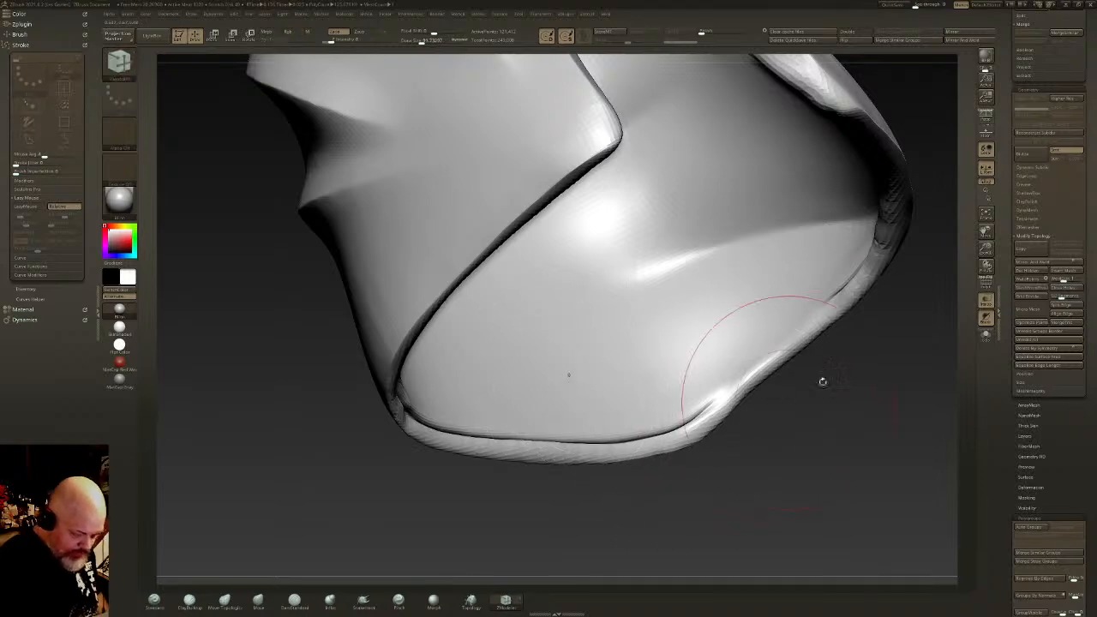
left_click(986, 283)
right_click_drag(803, 345, 698, 377)
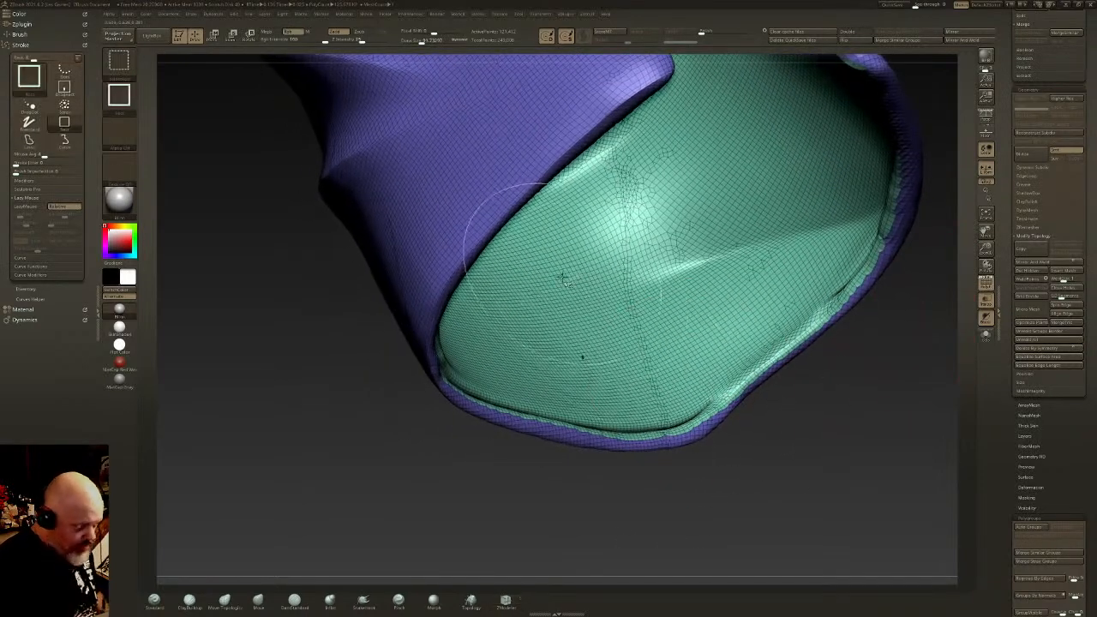
left_click(583, 358, "ctrl+shift")
left_click(592, 382, "ctrl+shift")
left_click_drag(831, 370, 852, 357, "ctrl+shift")
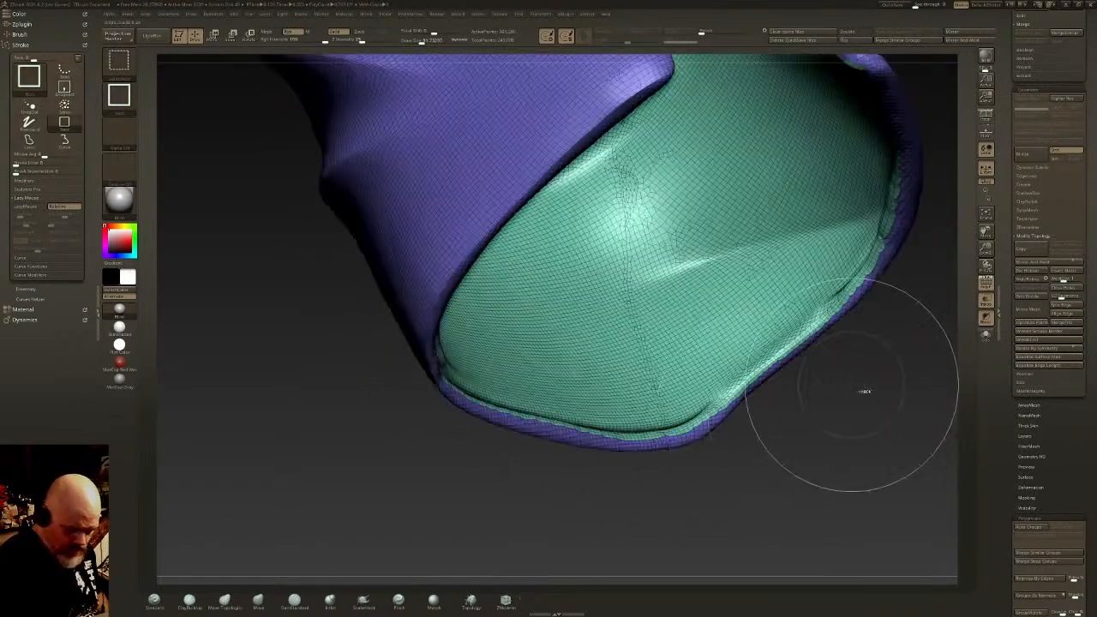
left_click(1020, 274)
right_click_drag(768, 371, 776, 263, "ctrl")
right_click_drag(742, 320, 691, 268)
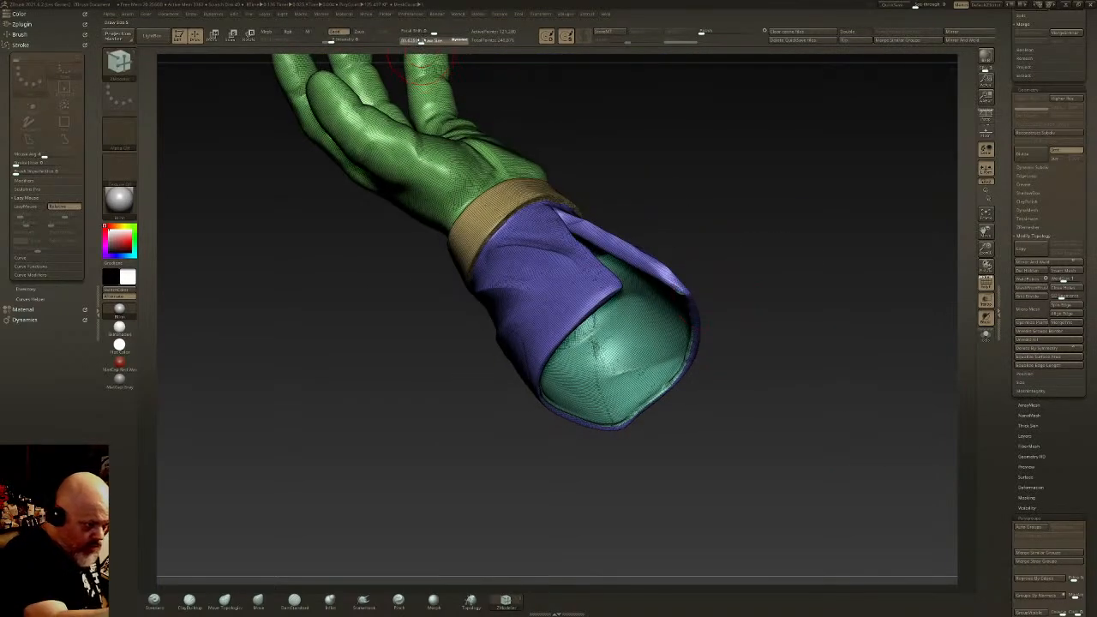
Step: Smooth the rim around the sleeve opening with the Smooth brush
right_click_drag(638, 297, 688, 278)
mouse_move(689, 284)
left_mouse_down("shift")
mouse_move(655, 385)
mouse_move(578, 374)
left_mouse_up("shift")
right_click_drag(556, 320, 587, 293)
mouse_move(535, 358)
left_mouse_down("shift")
mouse_move(637, 405)
mouse_move(657, 398)
left_mouse_up("shift")
right_click_drag(672, 403, 717, 334)
Step: Mask everything except the sleeve's open end with a softened mask, and extend that end outward with the gizmo
mouse_move(752, 255)
left_mouse_down("ctrl")
mouse_move(711, 316)
mouse_move(639, 519)
left_mouse_up("ctrl")
key("ctrl+shift+a")
mouse_move(735, 195)
left_mouse_down("ctrl")
mouse_move(613, 279)
mouse_move(840, 504)
mouse_move(844, 489)
left_mouse_up("ctrl")
left_click(827, 411, "ctrl")
left_click(615, 377, "ctrl")
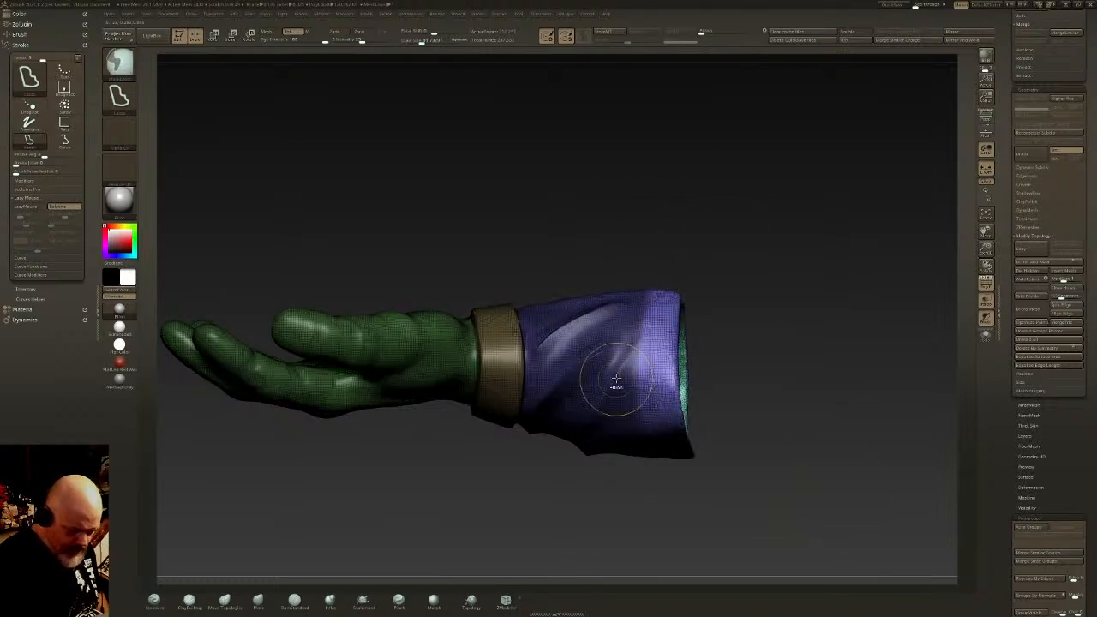
left_click(615, 378, "ctrl")
key("w")
left_click(664, 346, "alt")
left_click_drag(664, 345, 676, 334)
key("q")
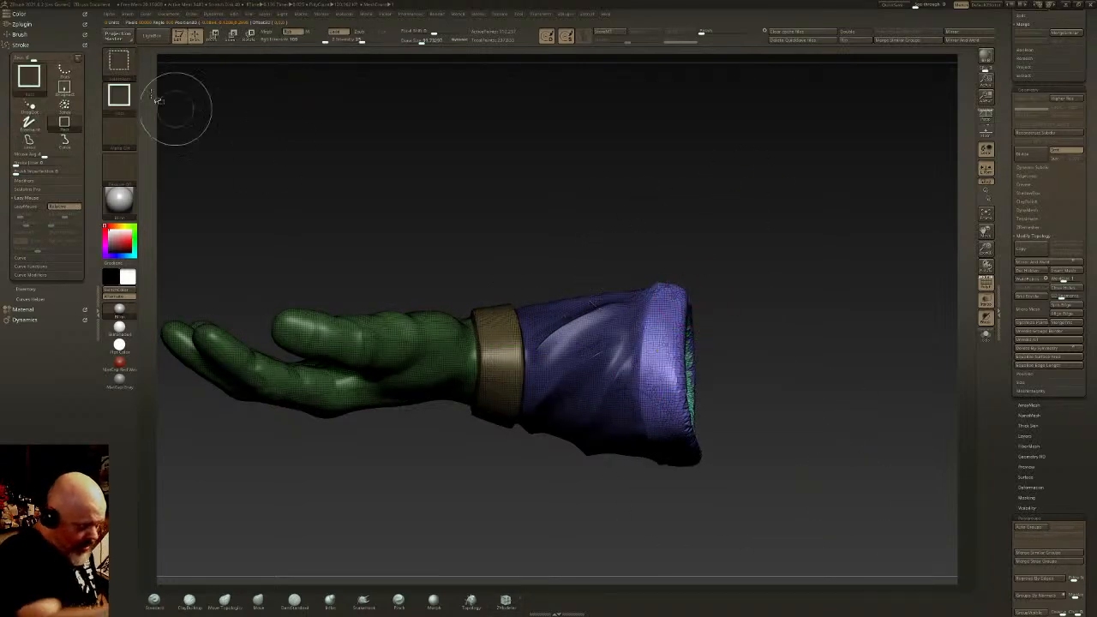
Step: Flatten the sleeve's open end with a curve cut straight across it
left_click(120, 65, "ctrl+shift")
left_click(169, 75, "ctrl+shift")
left_click_drag(687, 260, 669, 347, "ctrl+shift")
left_click_drag(704, 486, 704, 488, "ctrl+shift")
left_click_drag(825, 348, 728, 345)
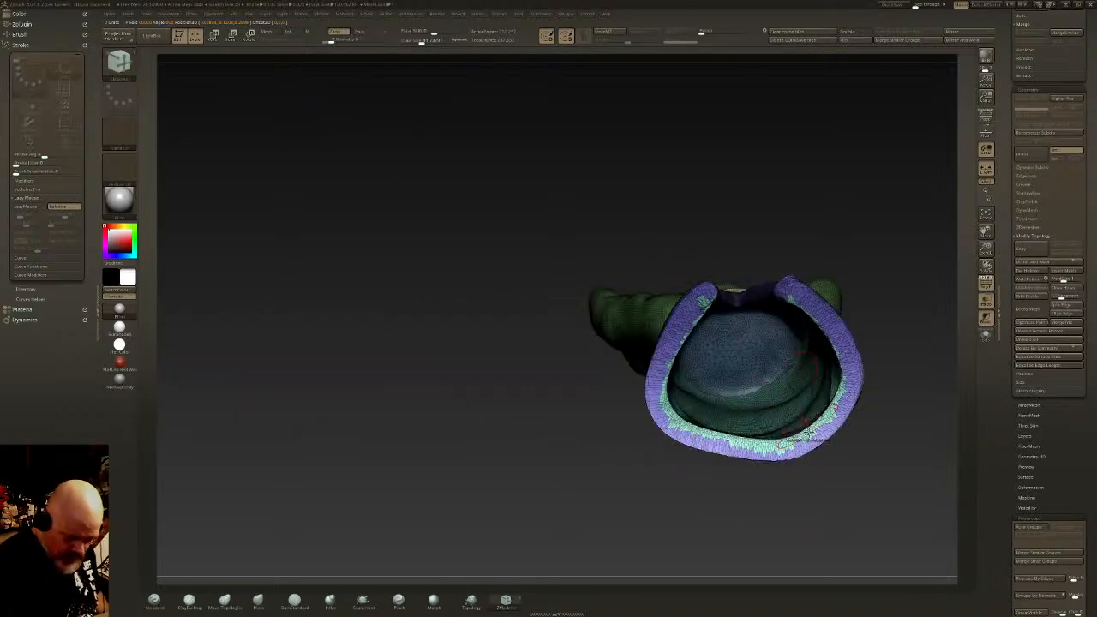
Step: Clear the mask from the hand, hide the wireframe and view the trimmed sleeve
left_click_drag(827, 480, 805, 500, "ctrl")
left_click_drag(903, 364, 848, 301)
left_click_drag(867, 339, 836, 390)
left_click(985, 283)
right_click_drag(719, 458, 701, 473, "ctrl")
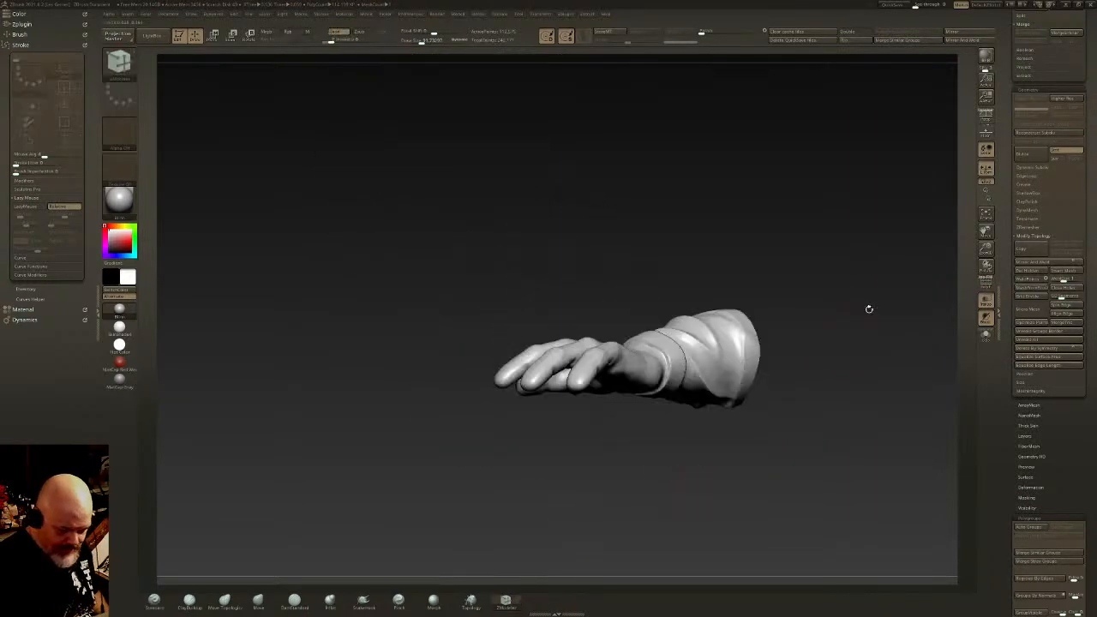
Step: Try polishing and smoothing the flattened sleeve rim into a rounded edge, and undo the attempt
left_click(1030, 203)
right_click_drag(728, 339, 663, 419)
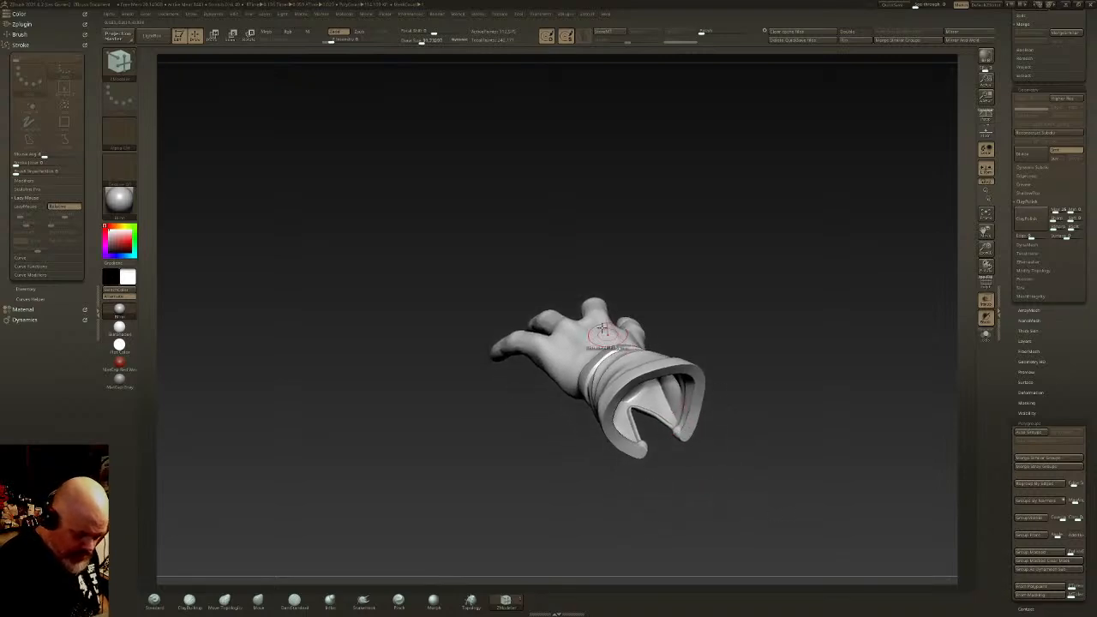
key("shift")
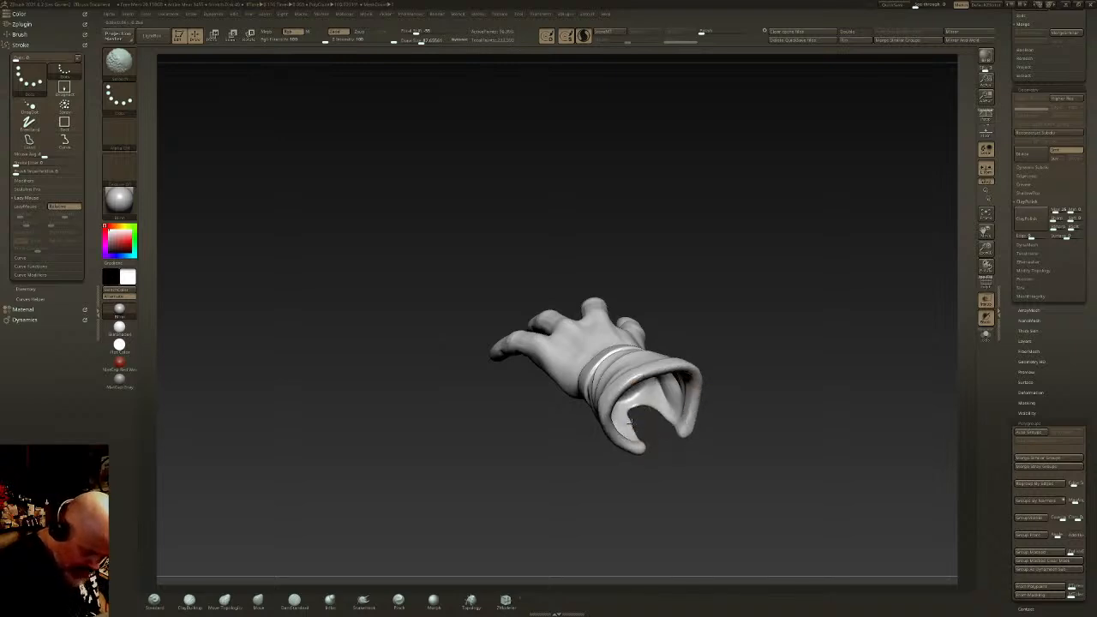
left_click_drag(659, 420, 654, 316, "shift")
key("ctrl+z")
key("ctrl+z")
key("ctrl+z")
mouse_move(730, 377)
left_mouse_down()
mouse_move(730, 444)
mouse_move(784, 457)
left_mouse_up()
key("ctrl+shift+z")
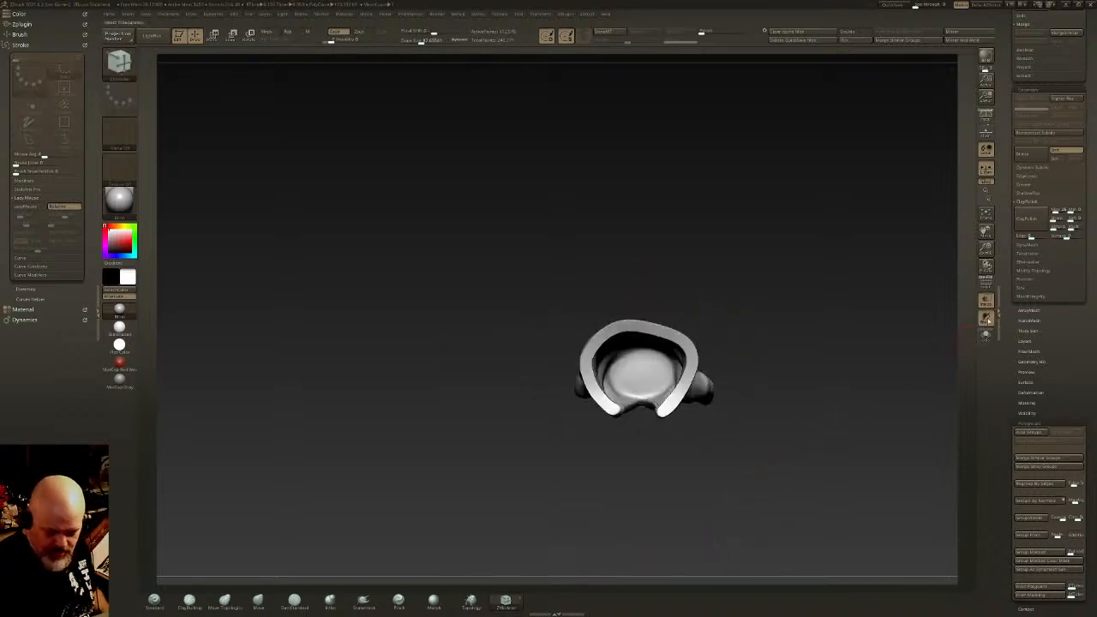
Step: Place the gizmo at the hand's sleeve opening and show the body subtool from the front
scroll(1090, 180, "up", 5)
left_click(1041, 199)
left_click_drag(836, 392, 692, 401)
left_click(987, 302)
key("w")
mouse_move(747, 341)
left_mouse_down()
mouse_move(729, 403)
mouse_move(736, 415)
left_mouse_up()
left_click(626, 347, "alt")
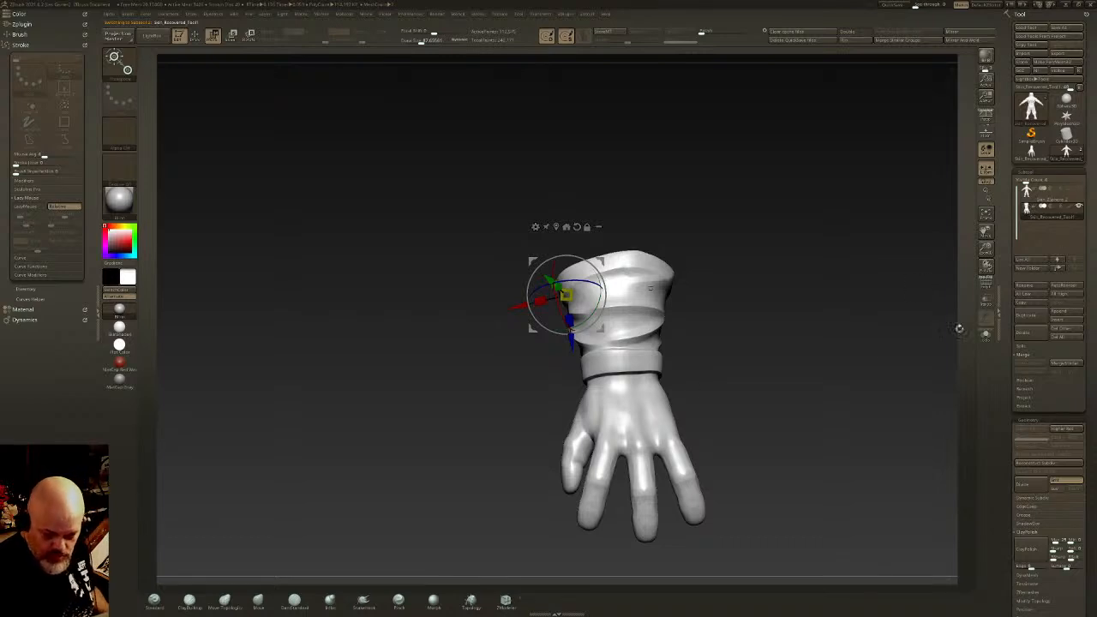
left_click(622, 257)
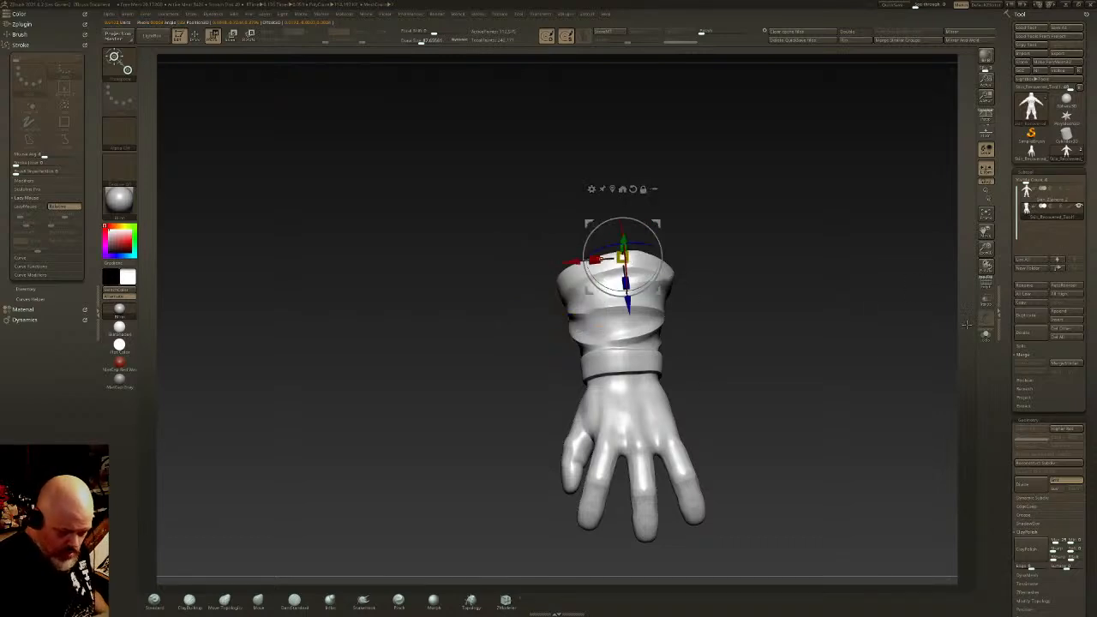
left_click(1078, 188)
left_click_drag(758, 370, 700, 289)
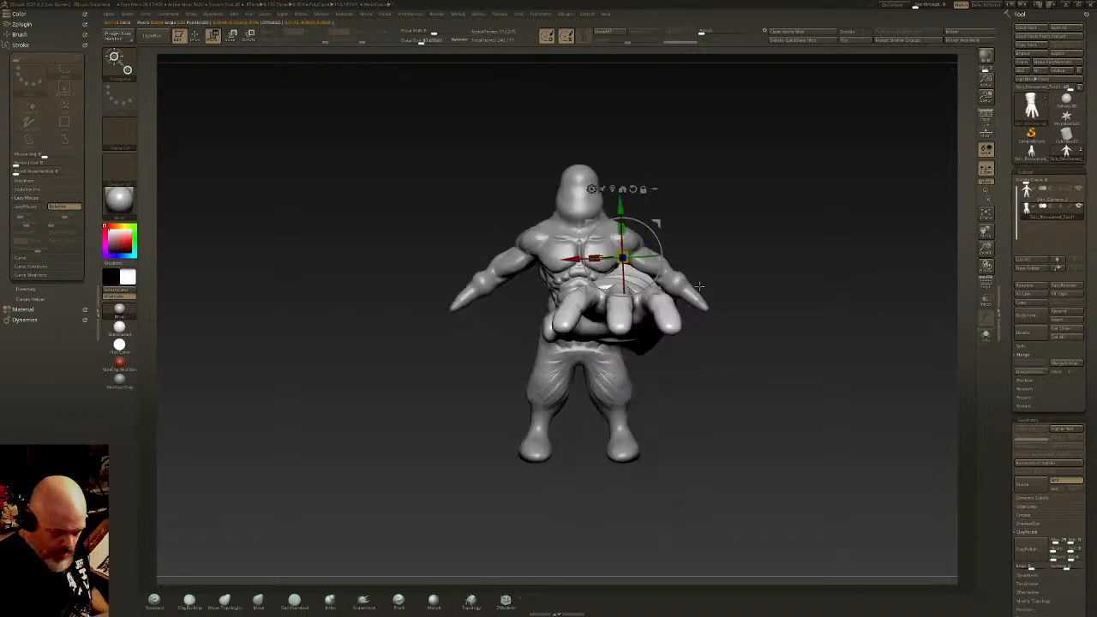
Step: Rotate the hand to the arm's downward angle, scale it down and move it toward the forearm
left_click_drag(641, 257, 708, 256)
key("ctrl+z")
left_click_drag(647, 226, 602, 274)
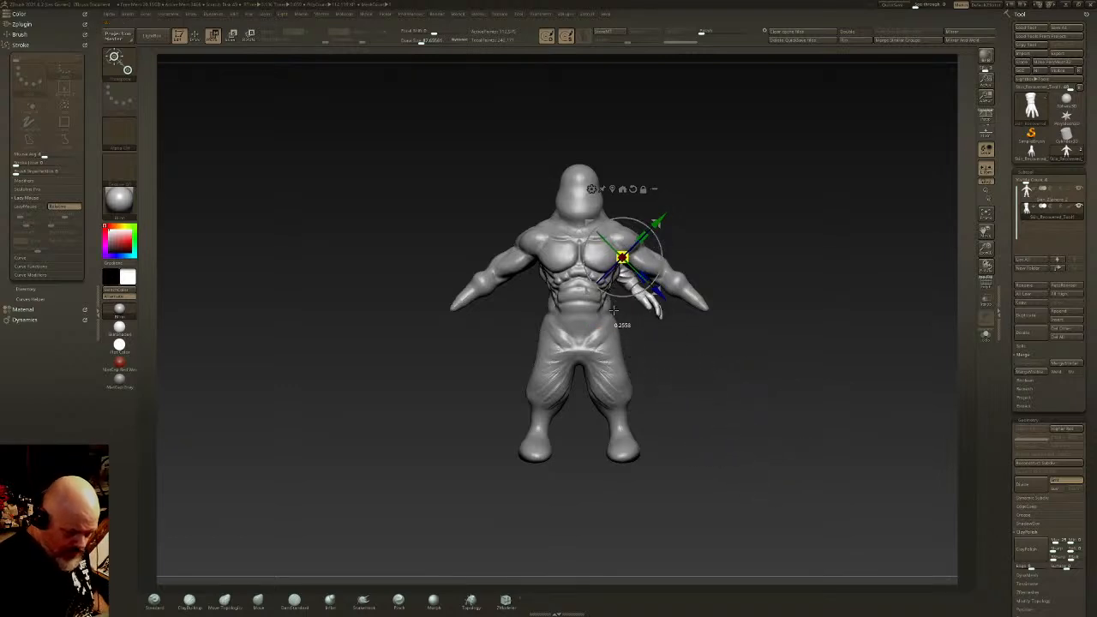
left_click_drag(659, 287, 737, 362)
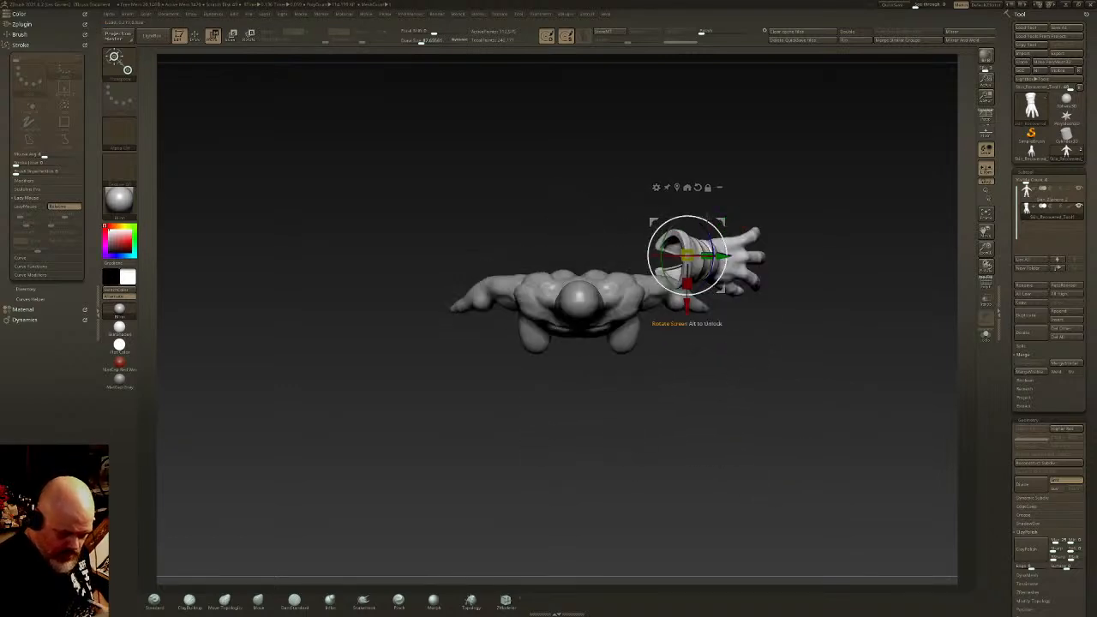
Step: Align the hand with the forearm from above and in front, and scale it to fit the wrist
left_click_drag(720, 221, 710, 174, "shift")
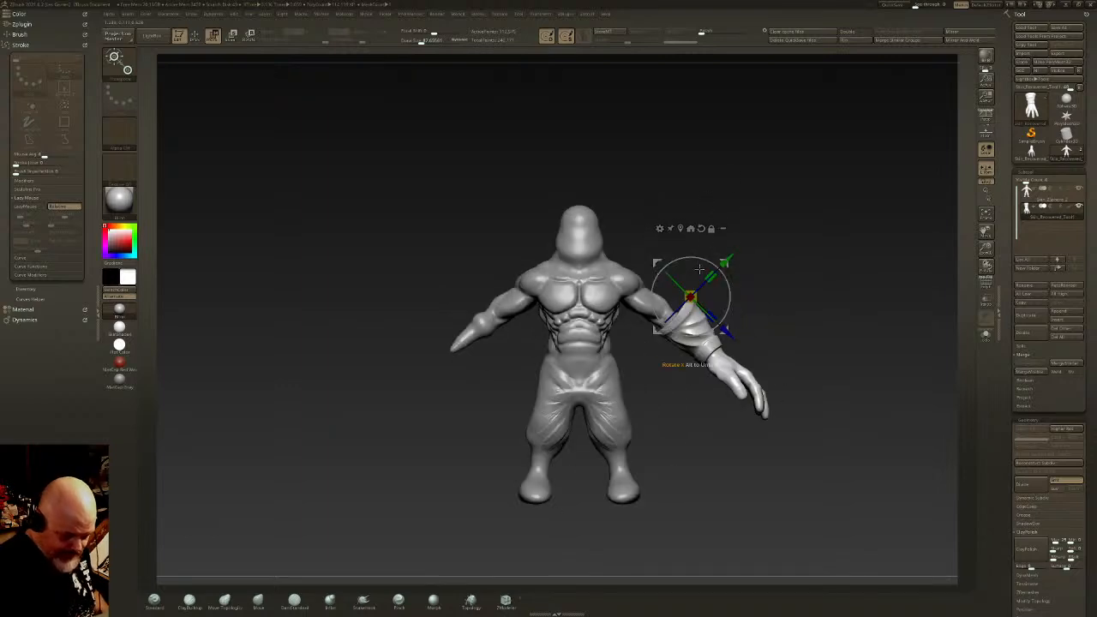
mouse_move(663, 280)
left_mouse_down()
mouse_move(675, 272)
mouse_move(645, 291)
left_mouse_up()
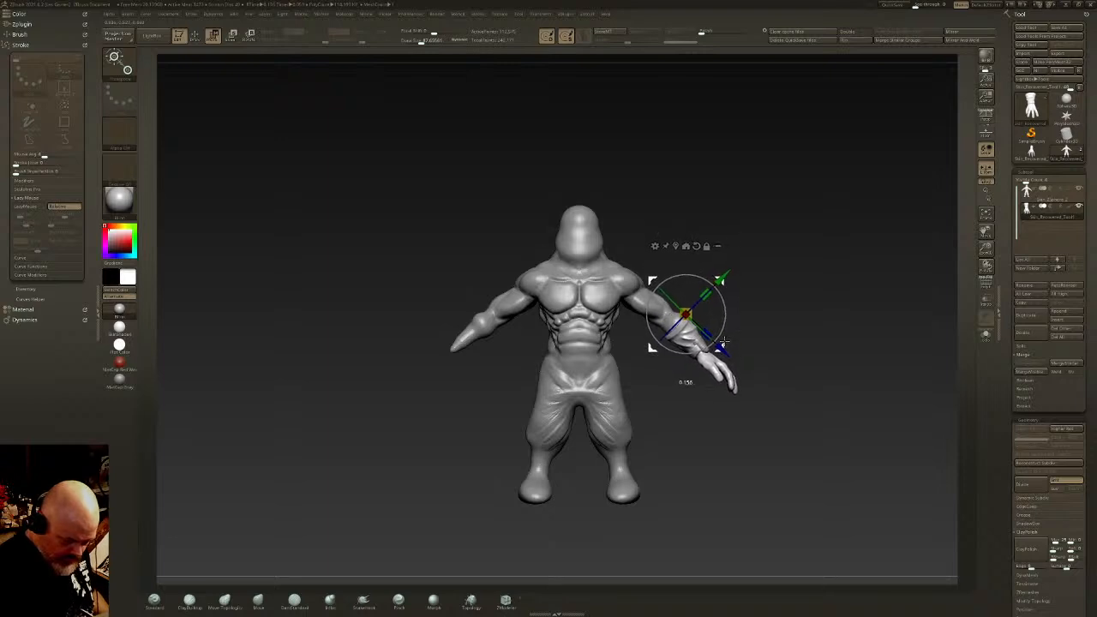
left_click_drag(721, 331, 732, 302)
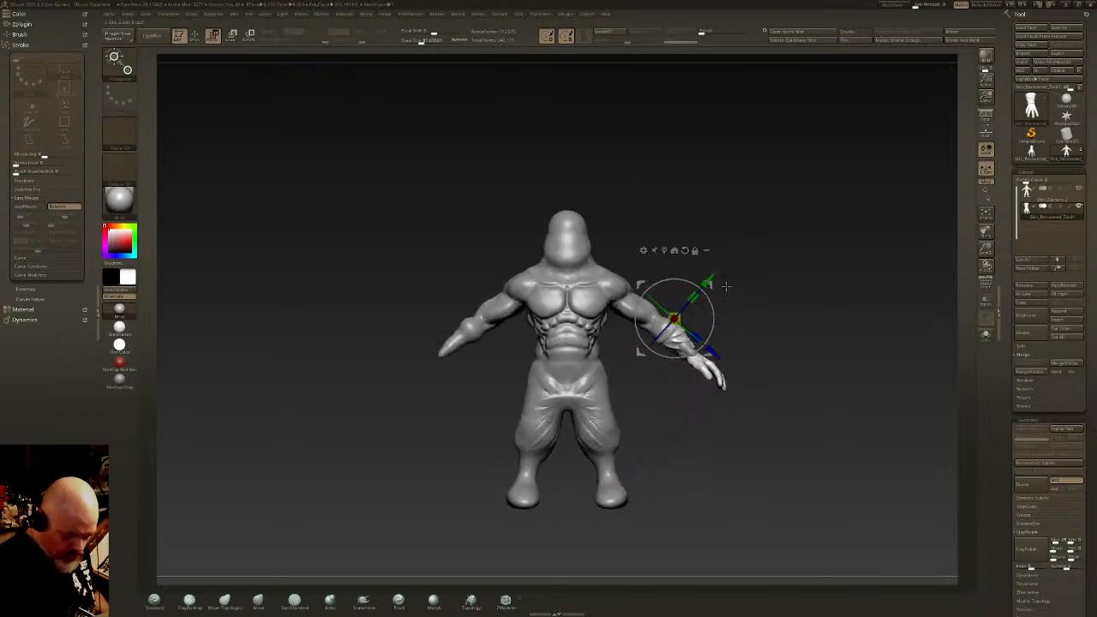
Step: Turn off local symmetry and copy the hand to the opposite arm with Mirror And Weld
left_click(964, 33)
left_click(969, 40)
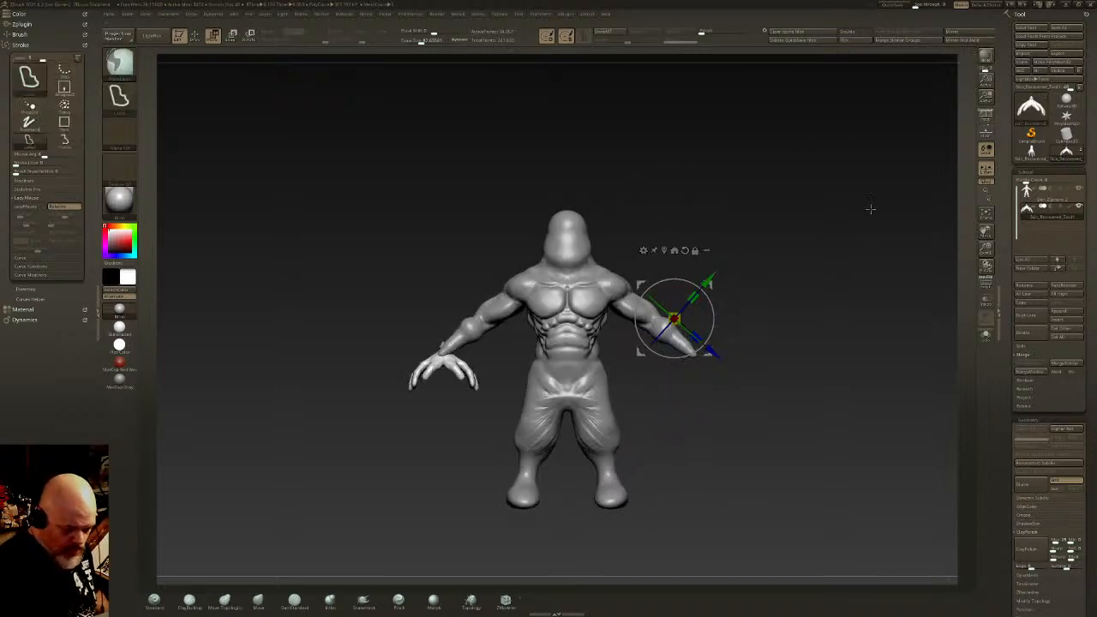
key("ctrl+z")
left_click(986, 169)
left_click(969, 40)
Step: Centre the gizmo at the sleeve opening and rotate the mirrored hands into line with the forearms
key("q")
left_click_drag(653, 402, 696, 403)
key("w")
left_click(653, 253, "alt")
mouse_move(655, 384)
right_mouse_down()
mouse_move(654, 402)
mouse_move(624, 408)
mouse_move(649, 302)
mouse_move(649, 383)
right_mouse_up()
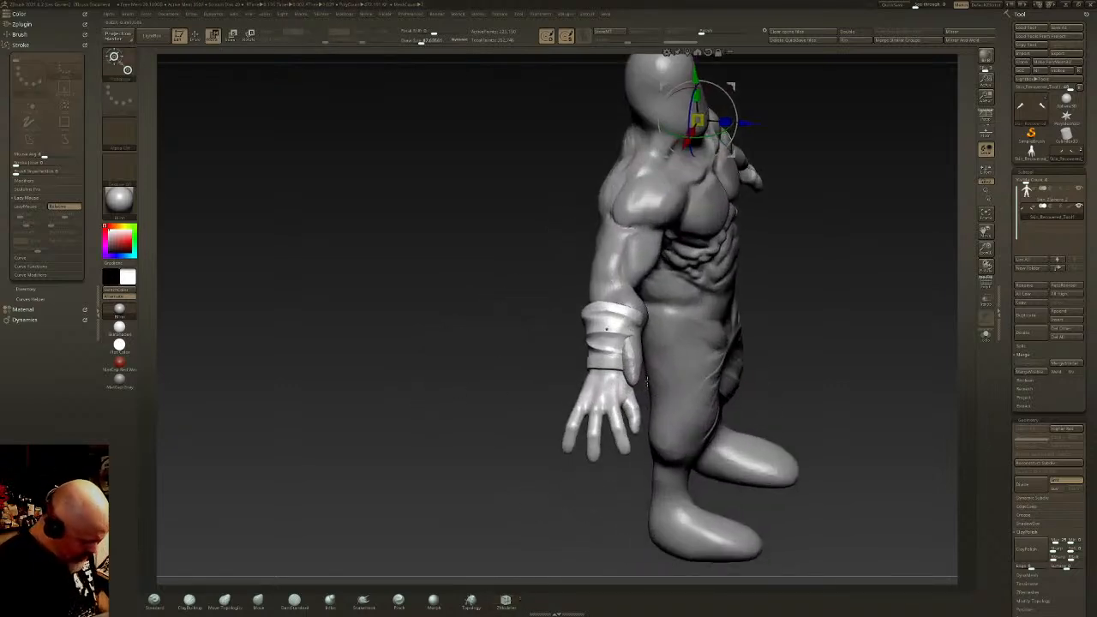
left_click(608, 308, "alt")
left_click_drag(632, 340, 649, 320)
key("q")
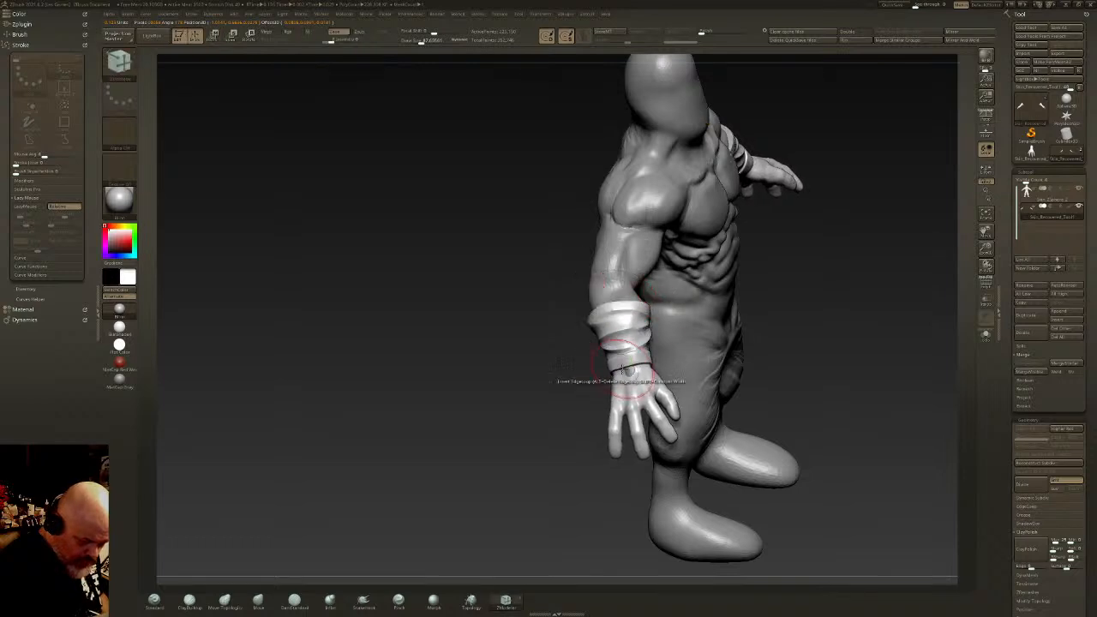
Step: Adjust the fit between the forearms and the glove sleeves with the Move brush
left_click_drag(480, 442, 531, 424)
left_click(258, 602)
left_click(654, 345, "alt")
left_click_drag(729, 377, 793, 372)
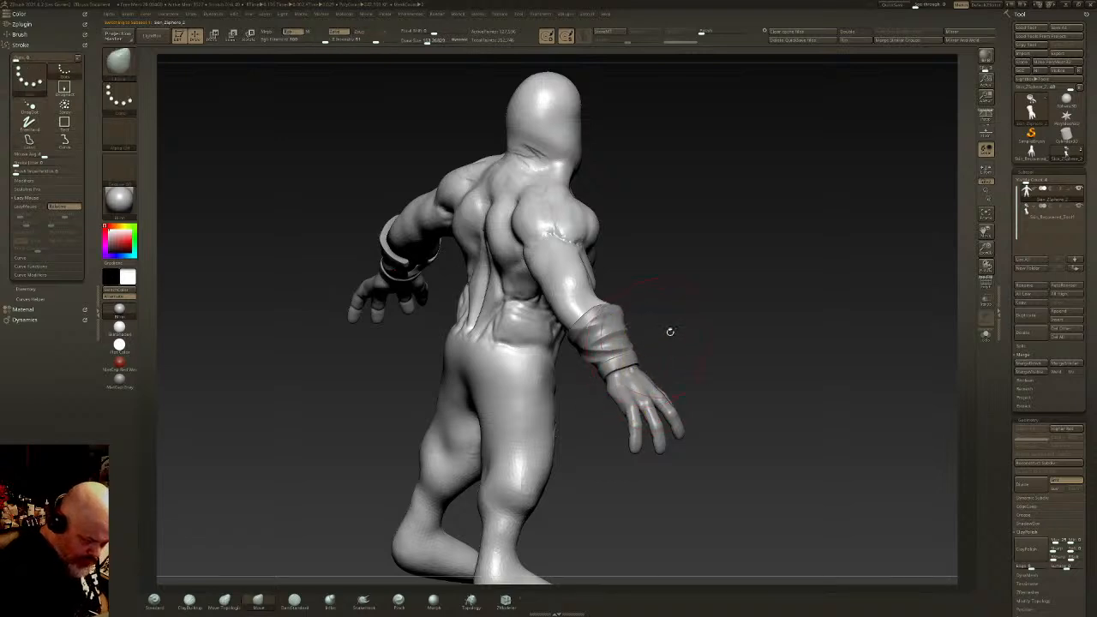
left_click(1052, 217)
left_click_drag(633, 358, 645, 365)
mouse_move(683, 364)
left_mouse_down()
mouse_move(658, 287)
mouse_move(667, 283)
left_mouse_up()
mouse_move(611, 315)
left_mouse_down()
mouse_move(606, 302)
mouse_move(682, 321)
mouse_move(691, 238)
left_mouse_up()
right_click_drag(691, 239, 754, 206, "ctrl")
mouse_move(805, 347)
left_mouse_down("alt")
mouse_move(668, 354)
mouse_move(739, 385)
left_mouse_up("alt")
key("f")
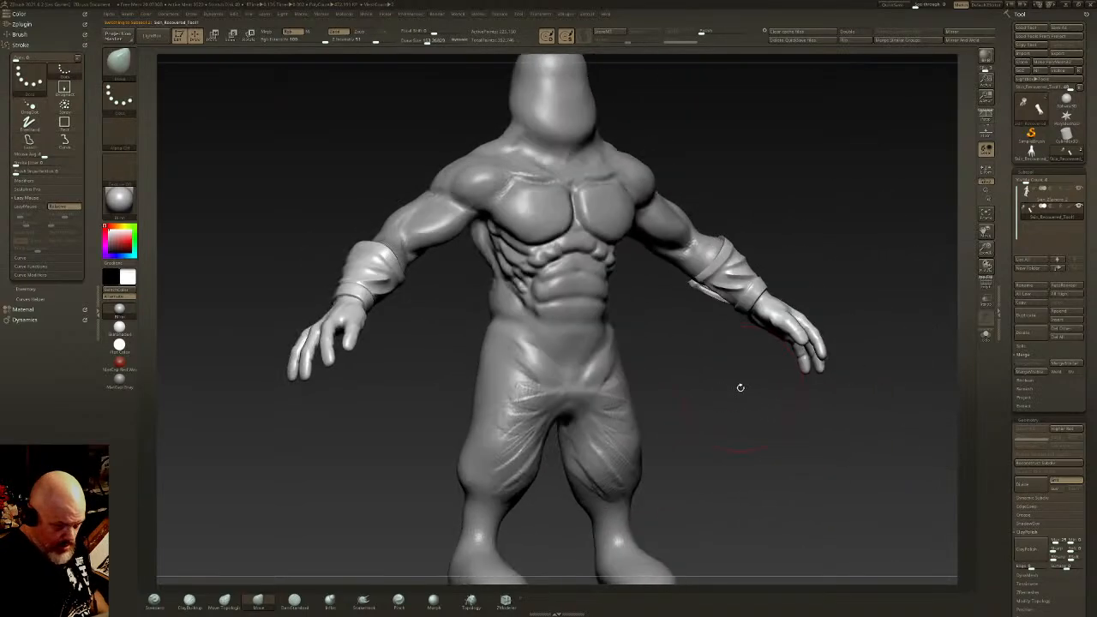
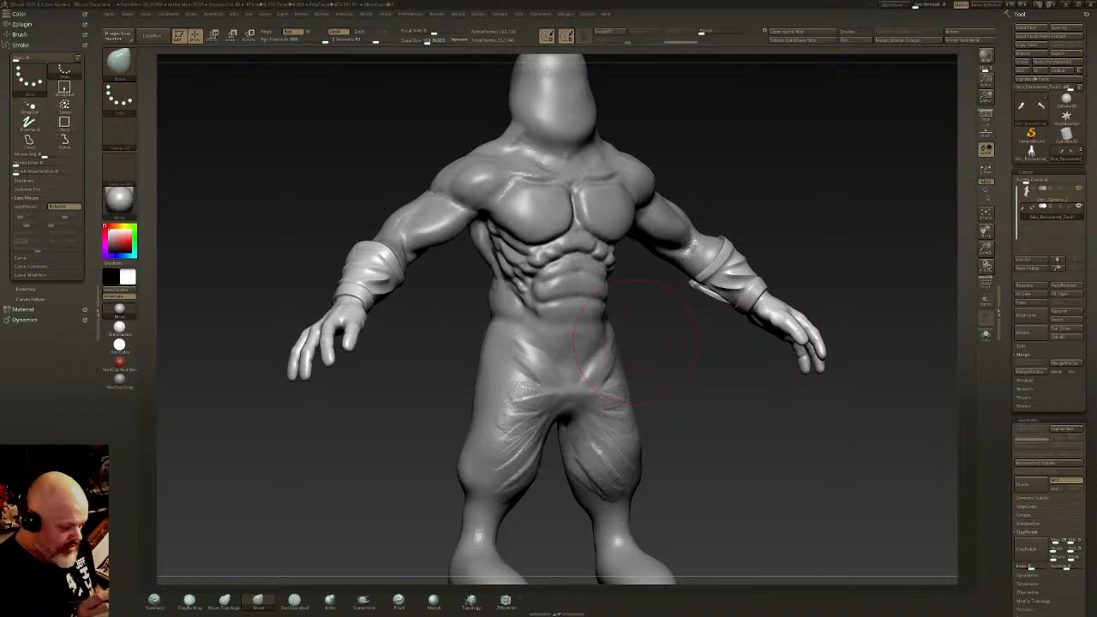
Step: Select the body subtool and frame its head and upper torso from the front
mouse_move(706, 385)
left_mouse_down()
mouse_move(742, 389)
mouse_move(693, 385)
mouse_move(628, 310)
left_mouse_up()
mouse_move(629, 310)
right_mouse_down("alt")
mouse_move(599, 368)
mouse_move(730, 345)
mouse_move(792, 262)
right_mouse_up("alt")
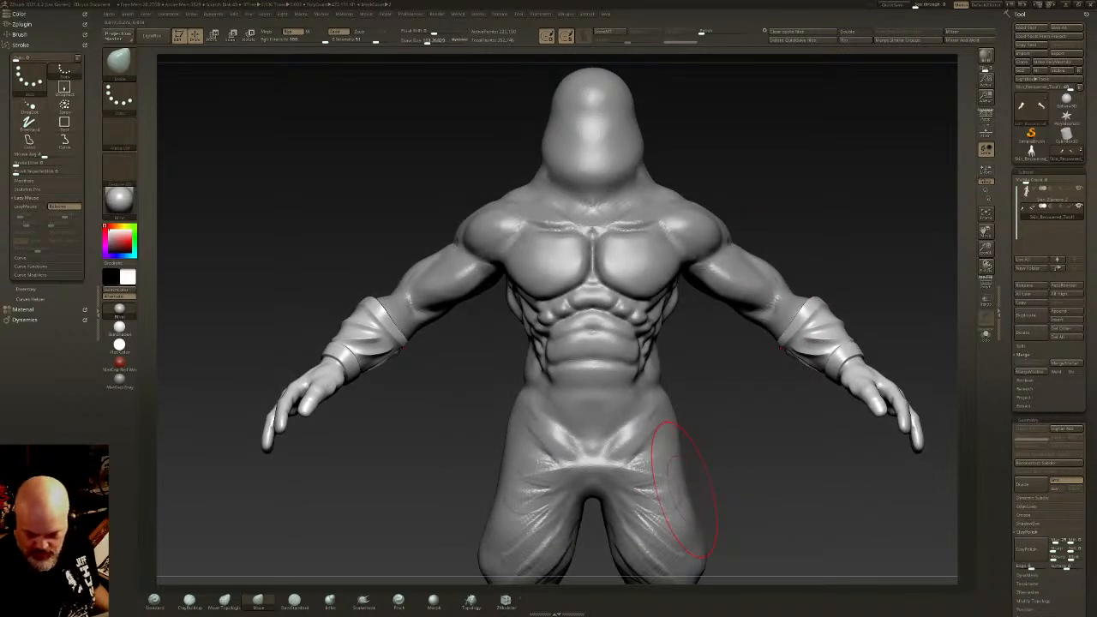
right_click_drag(662, 370, 655, 264, "alt")
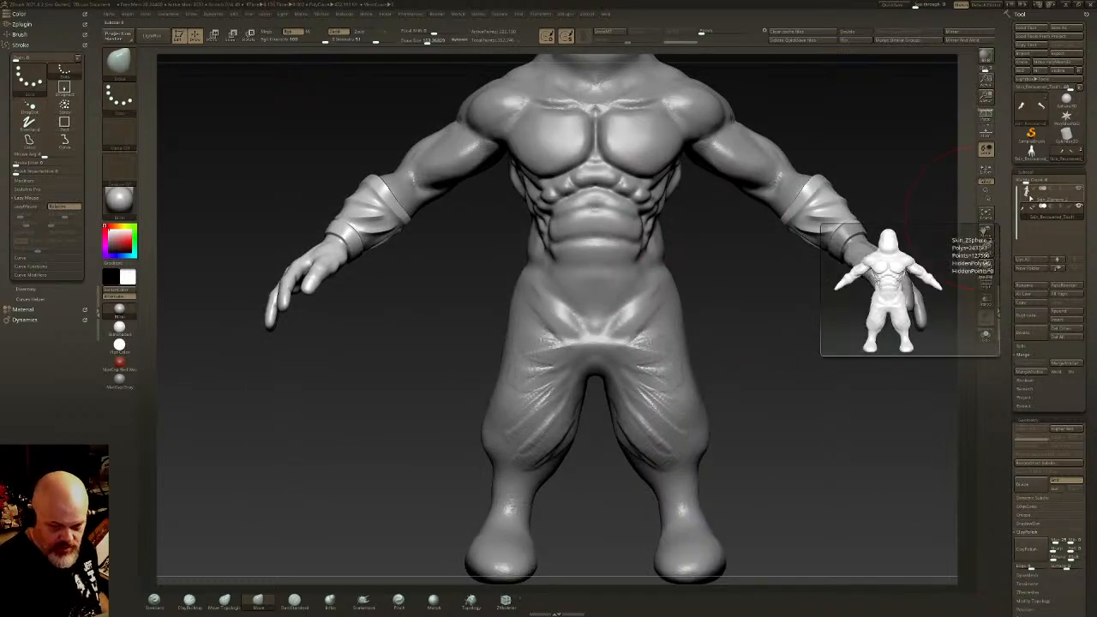
left_click(1033, 199)
right_click_drag(690, 188, 702, 417, "alt")
right_click_drag(654, 346, 648, 351, "ctrl")
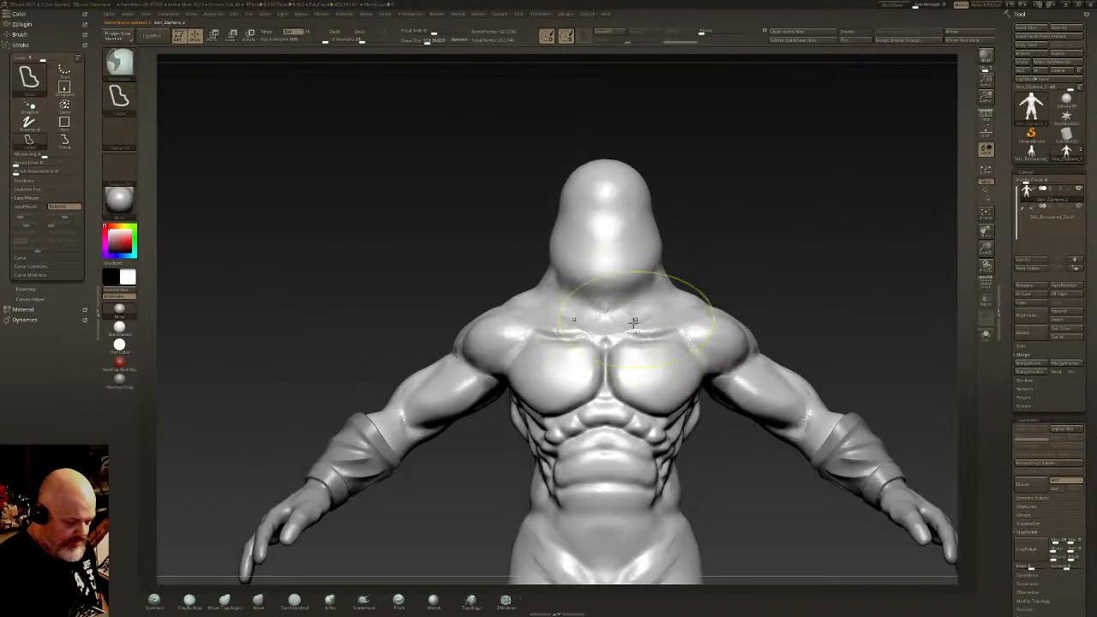
Step: Slice the head off the torso along the base of the neck with the SliceCurve brush and turn on PolyFrame display
mouse_move(583, 349)
right_mouse_down()
mouse_move(661, 372)
mouse_move(674, 299)
mouse_move(570, 427)
mouse_move(547, 374)
right_mouse_up()
mouse_move(546, 373)
right_mouse_down("alt")
mouse_move(533, 473)
mouse_move(506, 501)
right_mouse_up("alt")
right_click_drag(566, 402, 622, 288, "ctrl")
left_click_drag(437, 41, 412, 42)
mouse_move(586, 304)
right_mouse_down("alt")
mouse_move(597, 327)
mouse_move(633, 314)
mouse_move(583, 350)
mouse_move(703, 295)
mouse_move(678, 317)
mouse_move(709, 361)
right_mouse_up("alt")
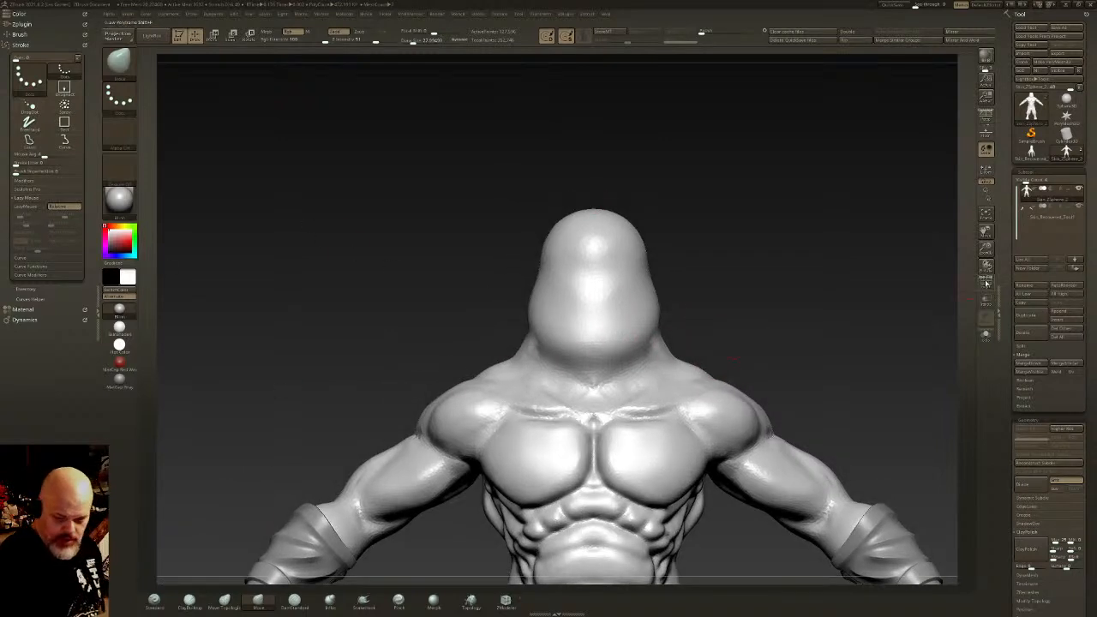
right_click_drag(876, 289, 578, 290)
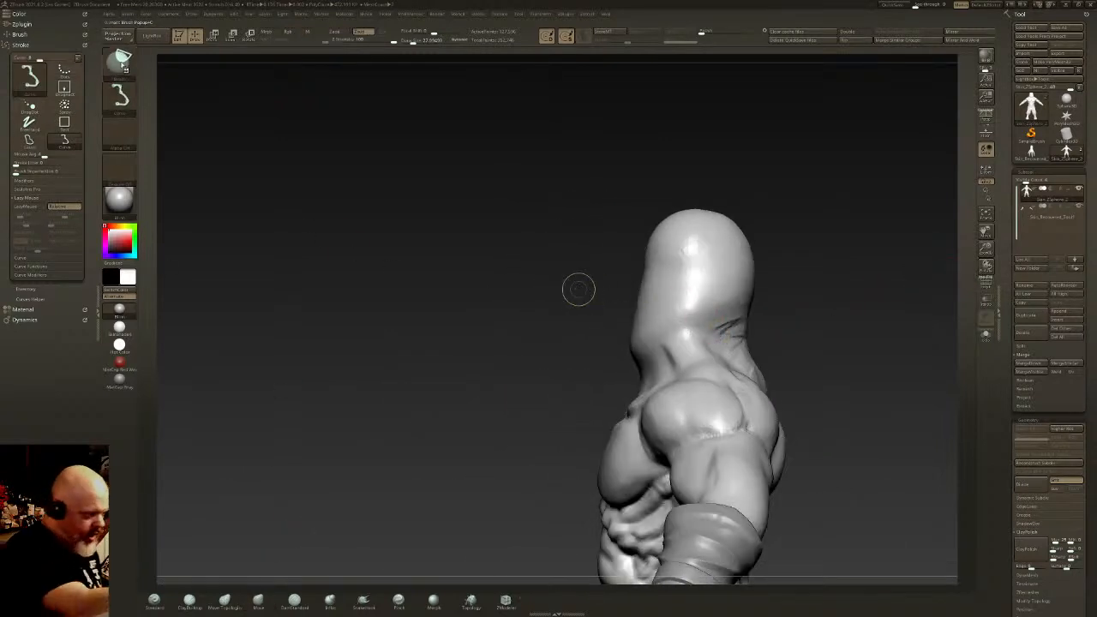
left_click(123, 65, "ctrl+shift")
left_click(269, 72)
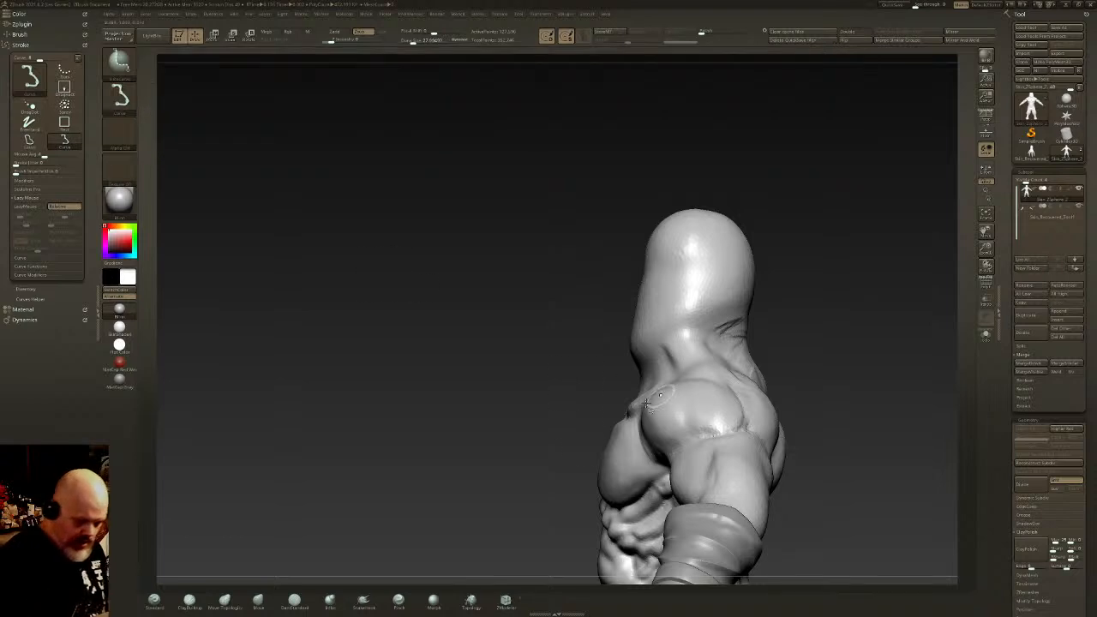
left_click(985, 283)
mouse_move(548, 456)
left_mouse_down("ctrl+shift")
mouse_move(642, 396)
mouse_move(668, 364)
mouse_move(707, 352)
mouse_move(798, 366)
mouse_move(819, 362)
mouse_move(814, 353)
left_mouse_up("ctrl+shift")
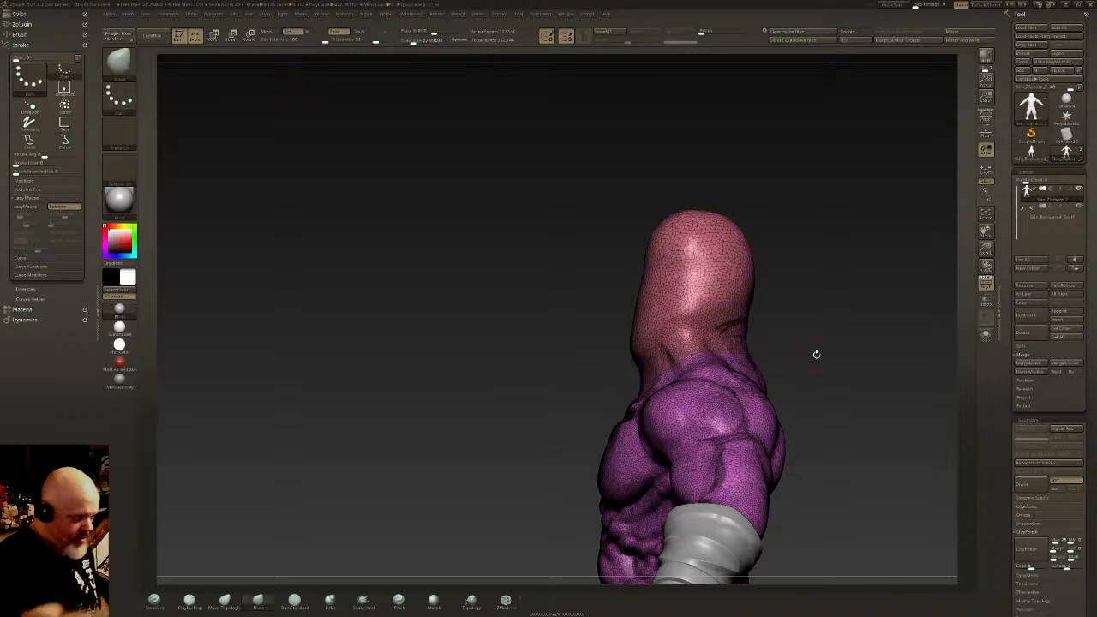
Step: Hide the head polygroup with the SelectRect brush and split the hidden part into its own subtool
left_click(119, 60, "ctrl+shift")
left_click(236, 72, "ctrl+shift")
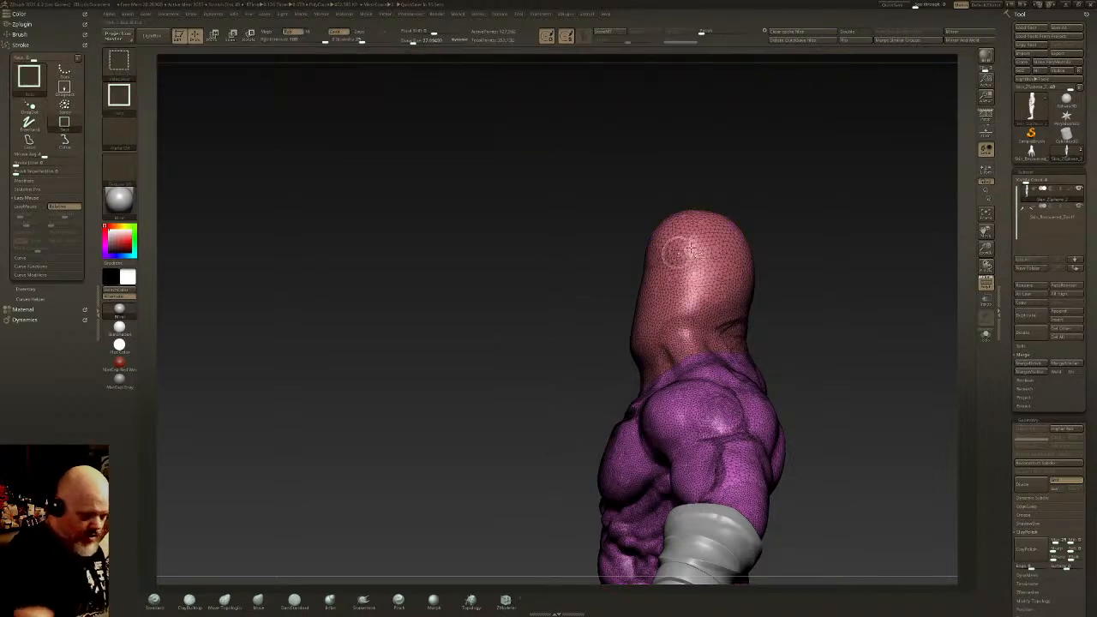
left_click(690, 250, "ctrl+shift")
left_click_drag(901, 266, 927, 295, "ctrl+shift")
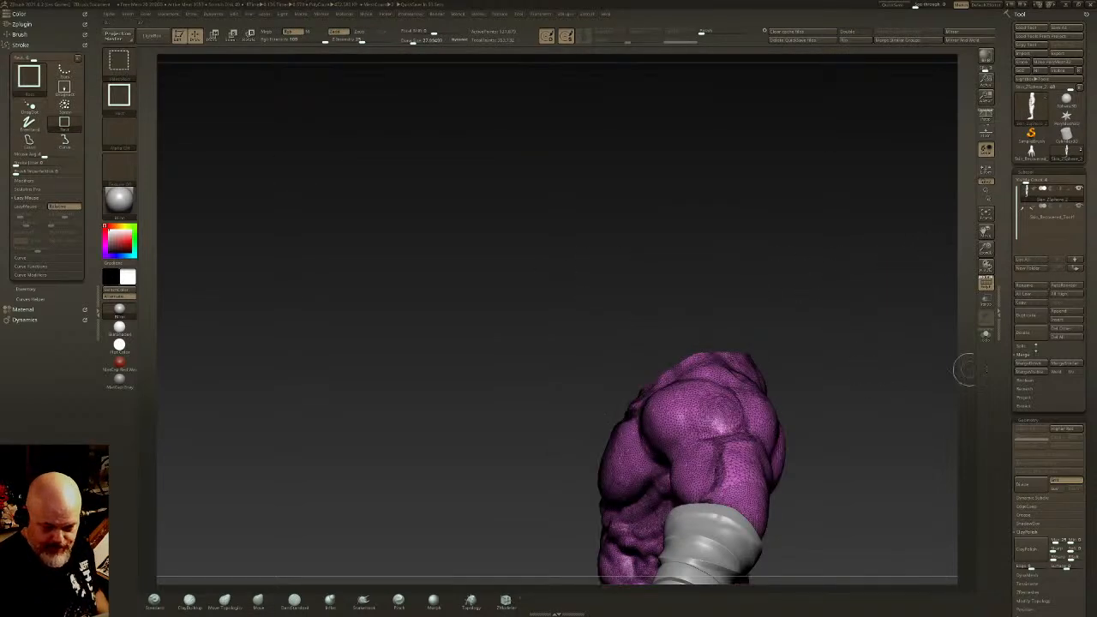
left_click(1027, 346)
left_click(1037, 354)
left_click_drag(806, 392, 806, 319)
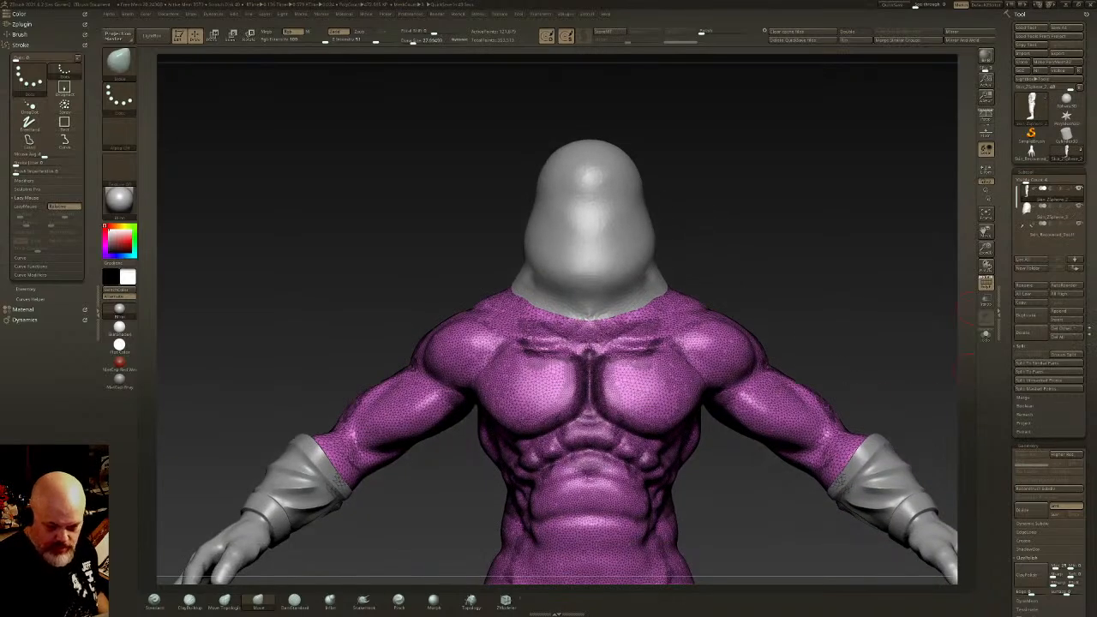
Step: Isolate the body subtool and cap its open neck with Close Holes
left_click(983, 341)
left_click_drag(1088, 463, 1088, 296)
left_click_drag(937, 465, 941, 321, "alt")
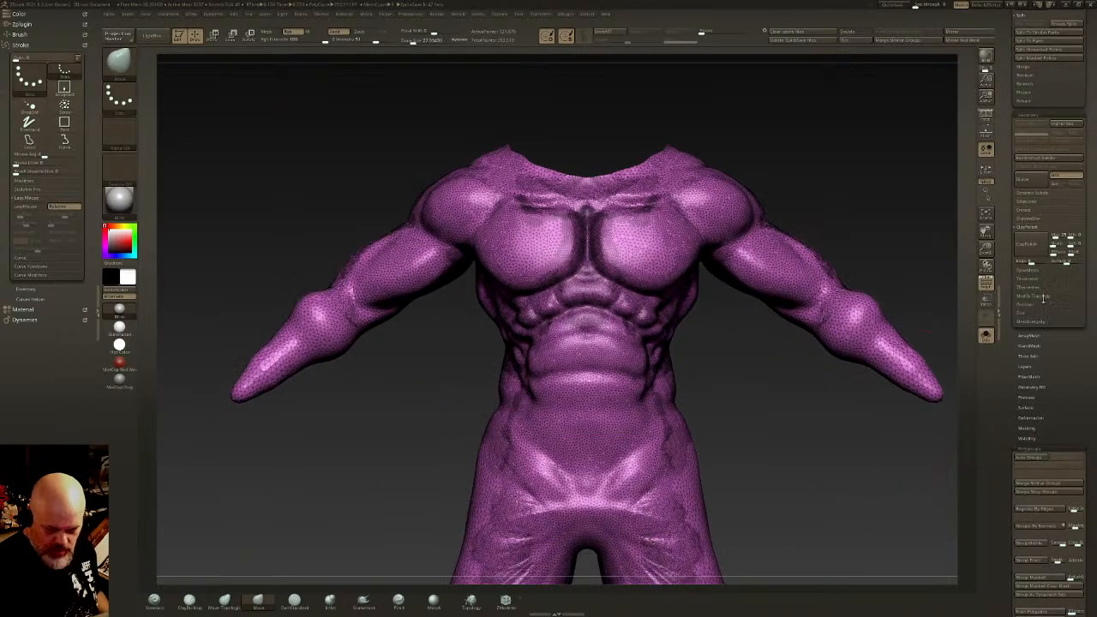
left_click(1045, 295)
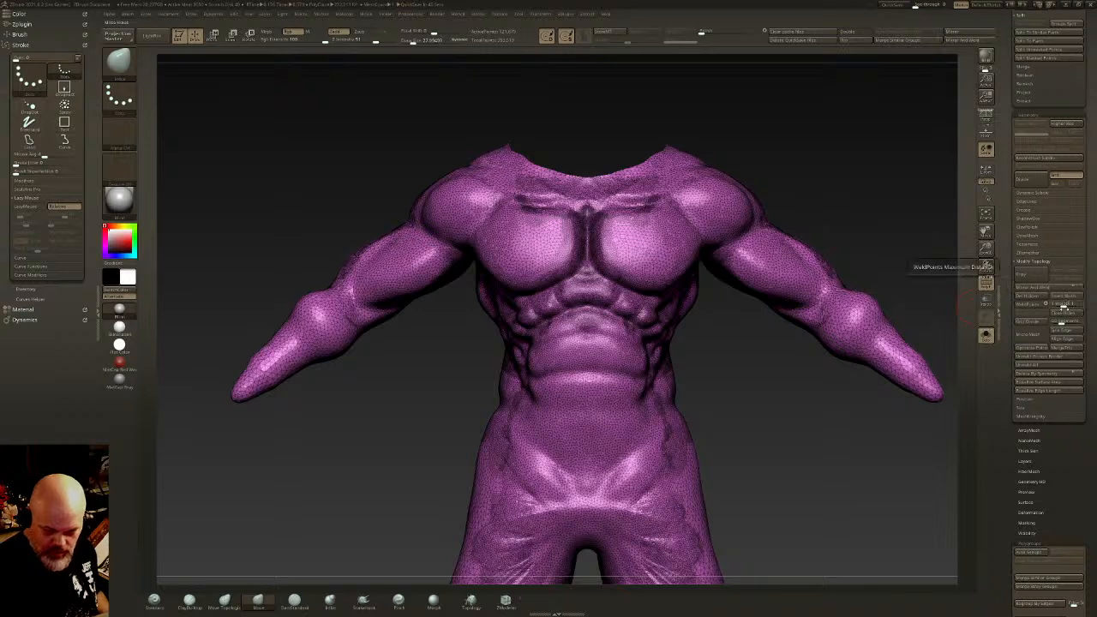
left_click(1061, 313)
Step: Select the head subtool, leave solo display and frame the head and shoulders from the front
key("Down")
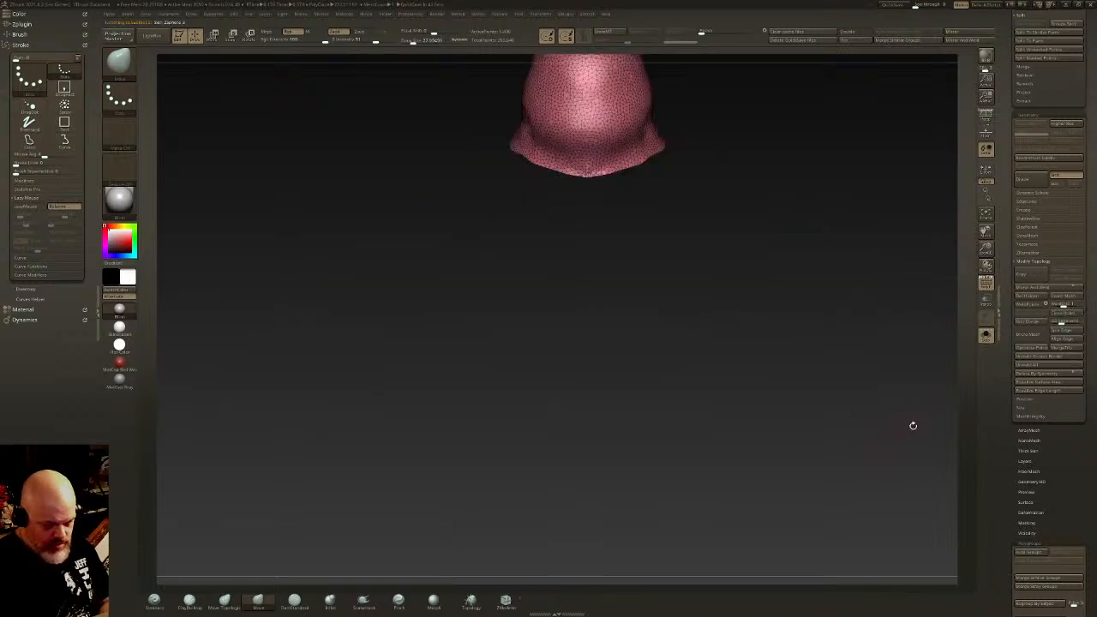
left_click_drag(922, 300, 931, 412, "alt")
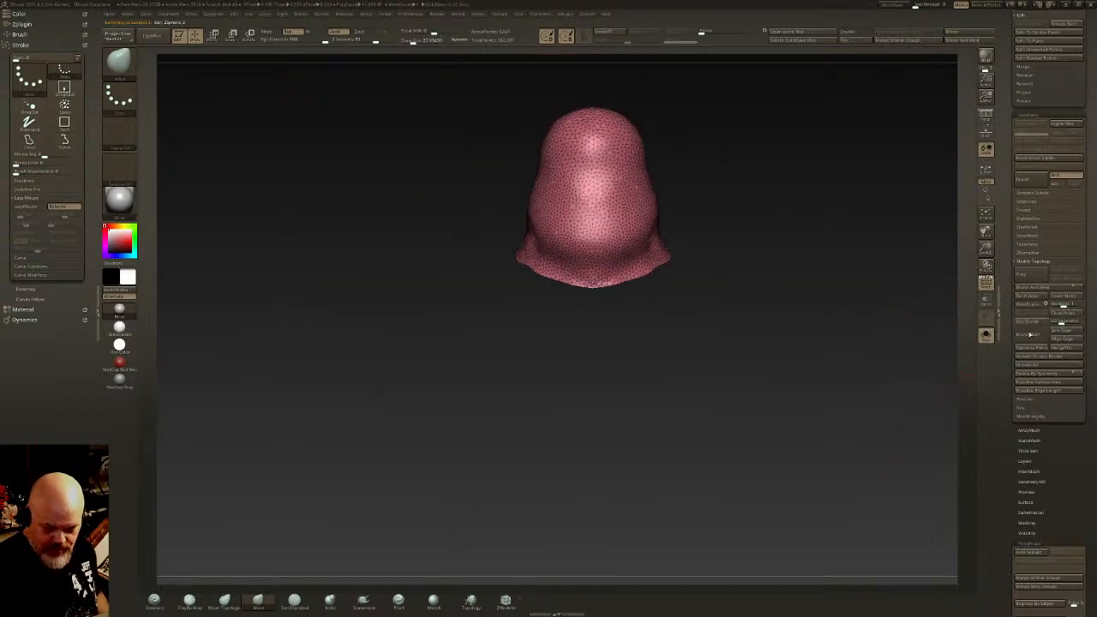
left_click(986, 335)
left_click_drag(750, 259, 754, 355, "alt")
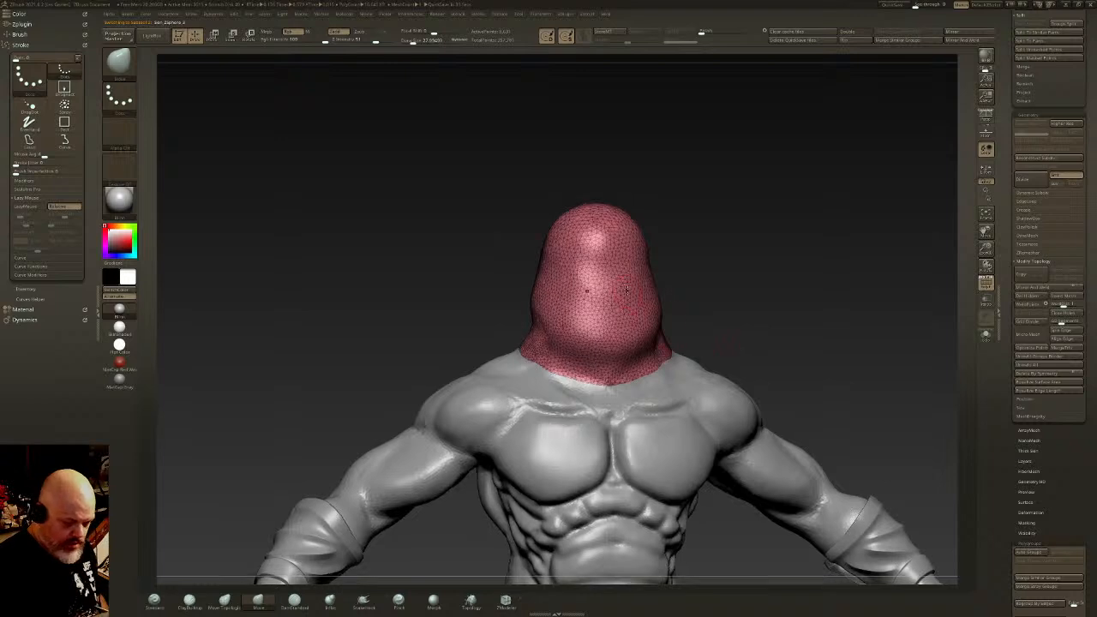
left_click_drag(624, 187, 610, 185, "shift")
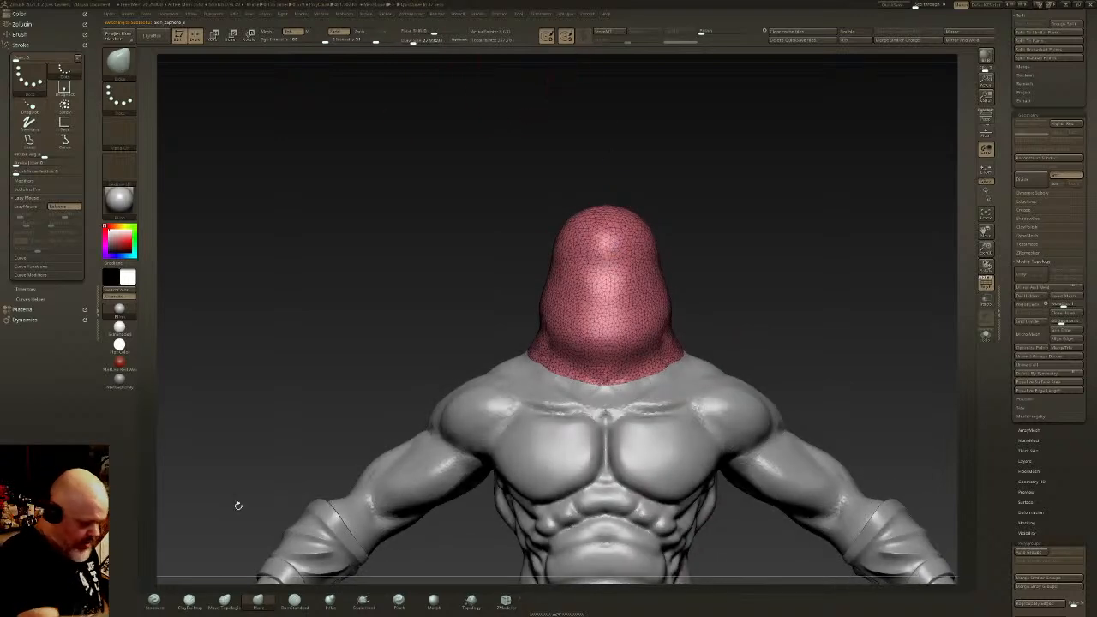
Step: Hide the PolyFrame and carve the first eye marks on the head with a smaller DamStandard brush
left_click(294, 600)
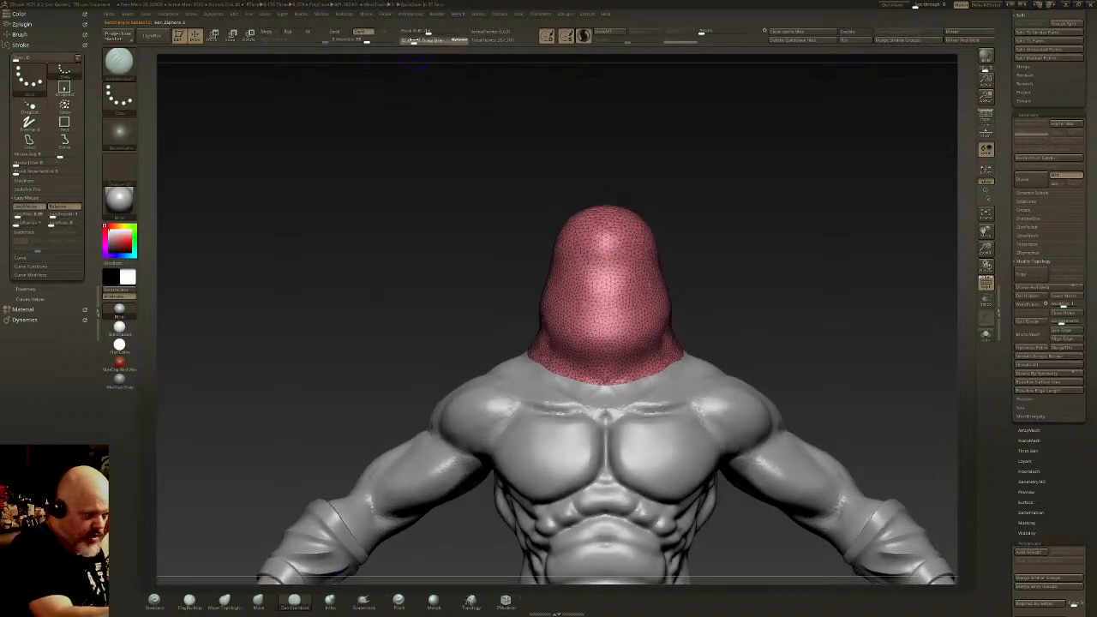
left_click_drag(413, 41, 410, 42)
left_click_drag(752, 262, 727, 266, "alt")
left_click(988, 286)
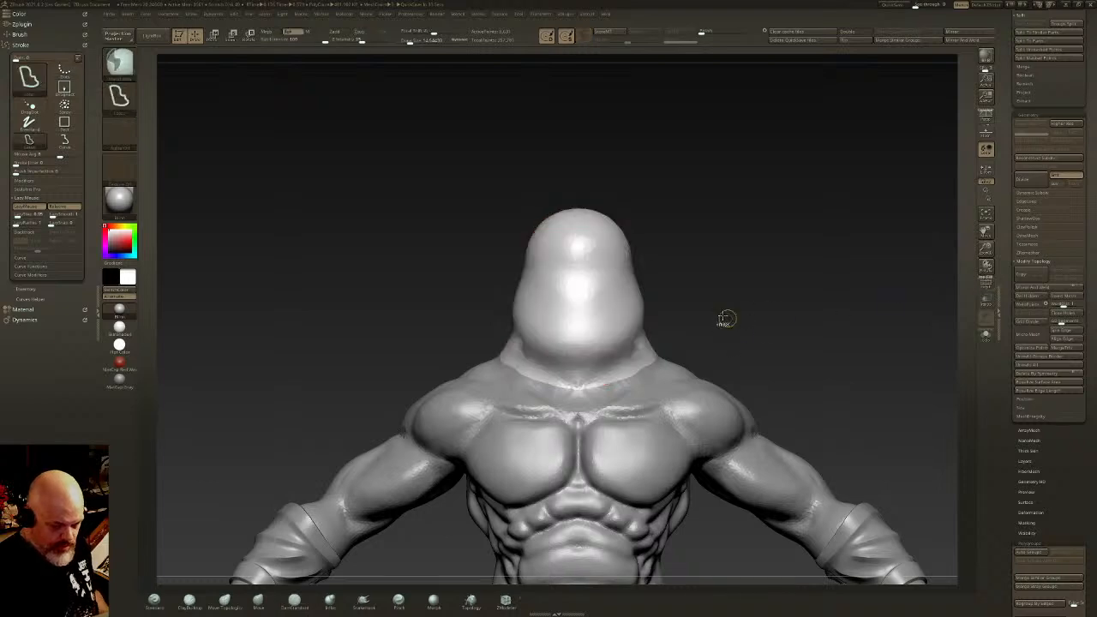
mouse_move(727, 317)
right_mouse_down("ctrl")
mouse_move(717, 296)
mouse_move(730, 339)
right_mouse_up("ctrl")
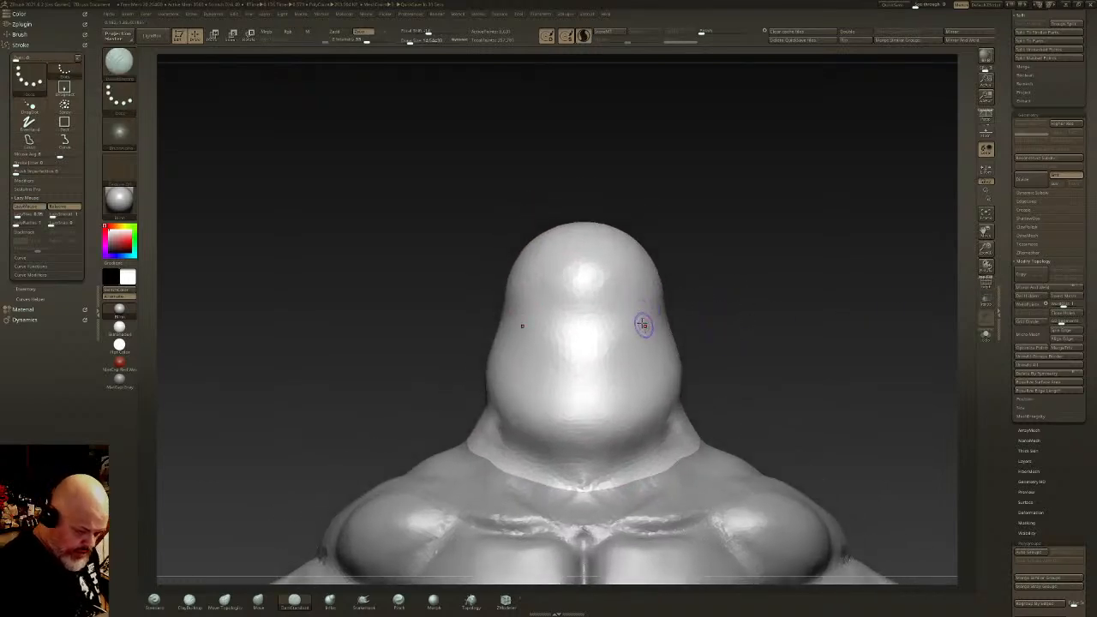
left_click_drag(603, 317, 607, 341)
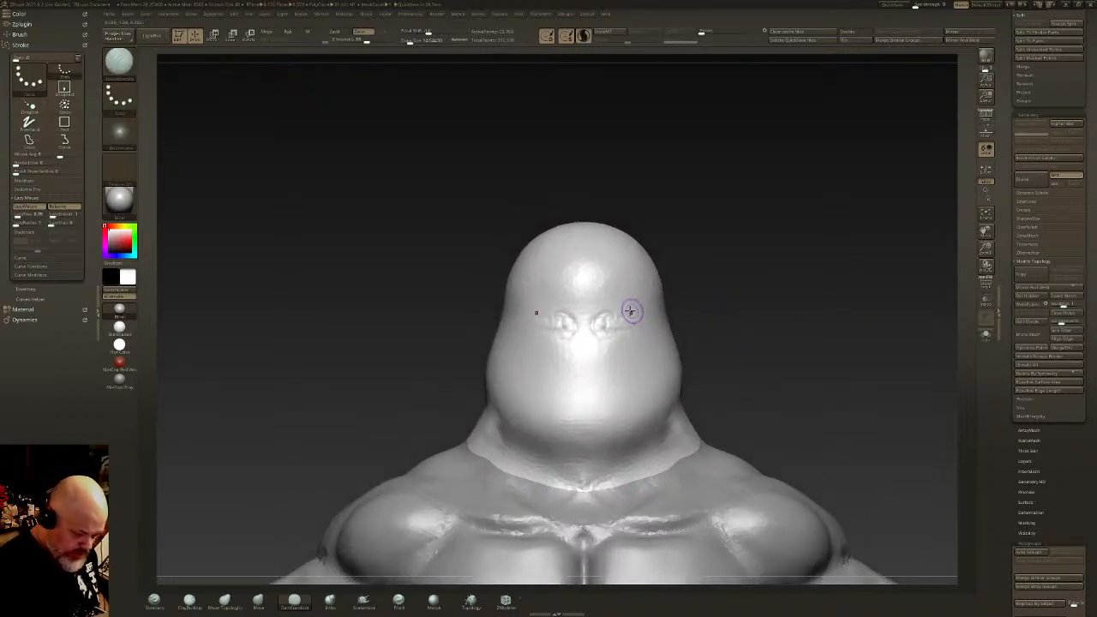
mouse_move(634, 320)
right_mouse_down()
mouse_move(757, 267)
mouse_move(757, 257)
mouse_move(718, 248)
right_mouse_up()
left_click_drag(662, 265, 634, 268)
right_click_drag(688, 277, 657, 269)
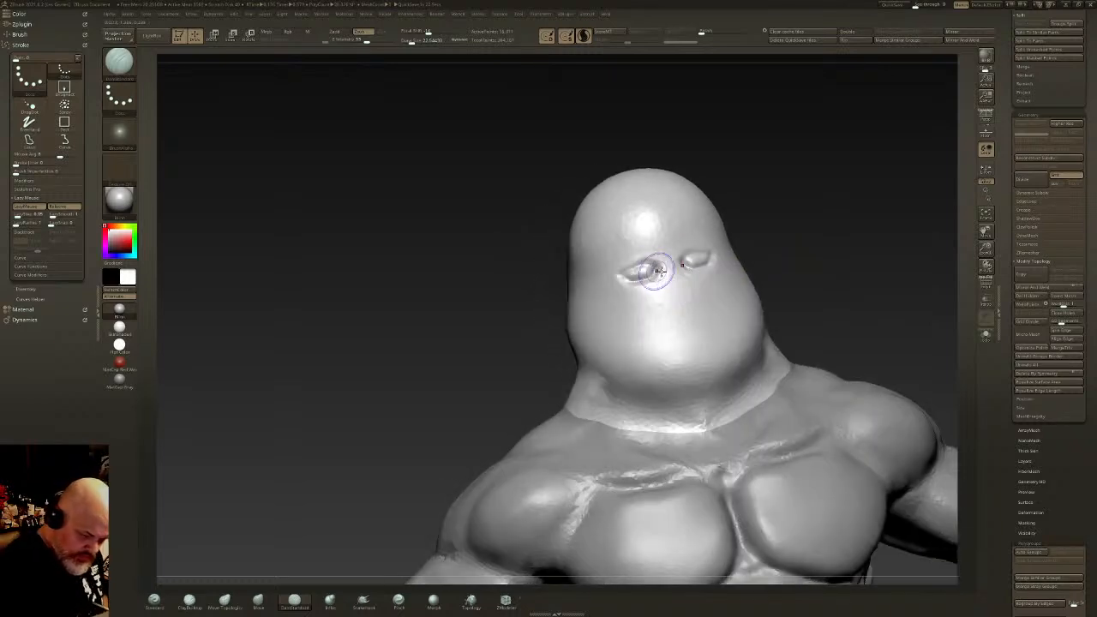
key("ctrl+z")
key("ctrl+z")
Step: Carve narrow eyes, the nose outline, and the mouth with its chin creases using the DamStandard brush
left_click_drag(658, 271, 619, 276)
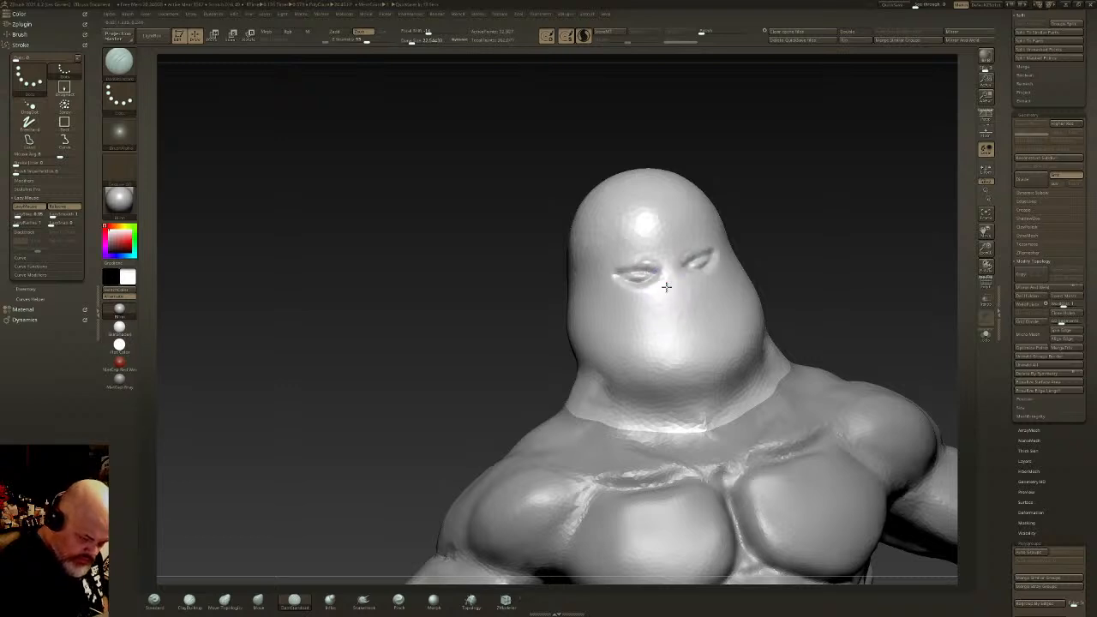
mouse_move(666, 314)
left_mouse_down()
mouse_move(688, 314)
mouse_move(657, 309)
left_mouse_up()
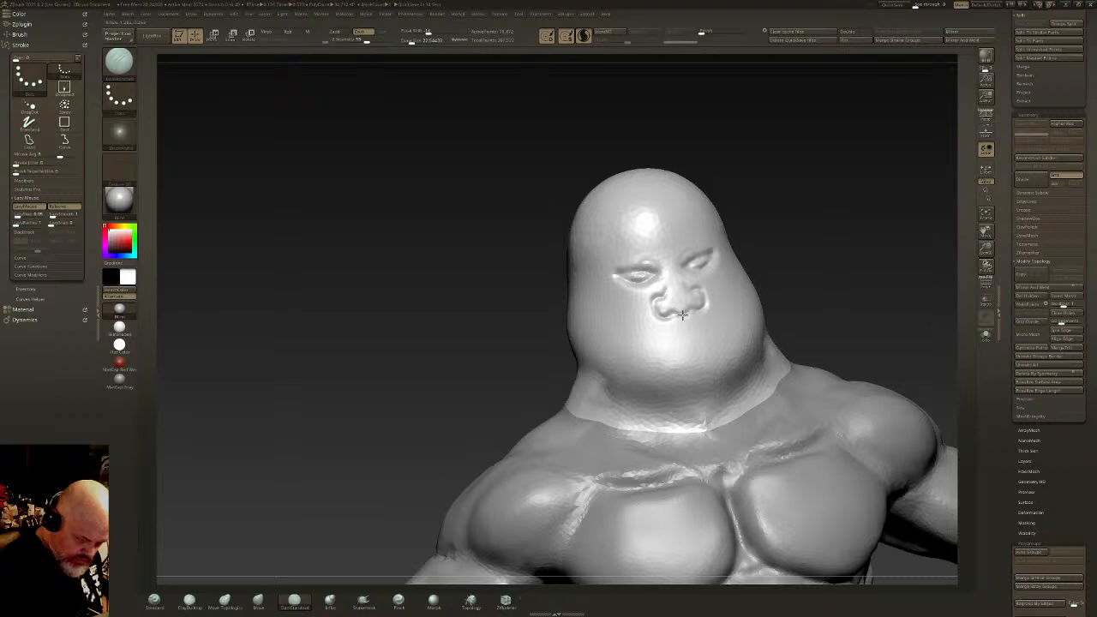
mouse_move(683, 316)
left_mouse_down()
mouse_move(650, 332)
mouse_move(656, 343)
mouse_move(689, 329)
mouse_move(666, 336)
mouse_move(677, 341)
left_mouse_up()
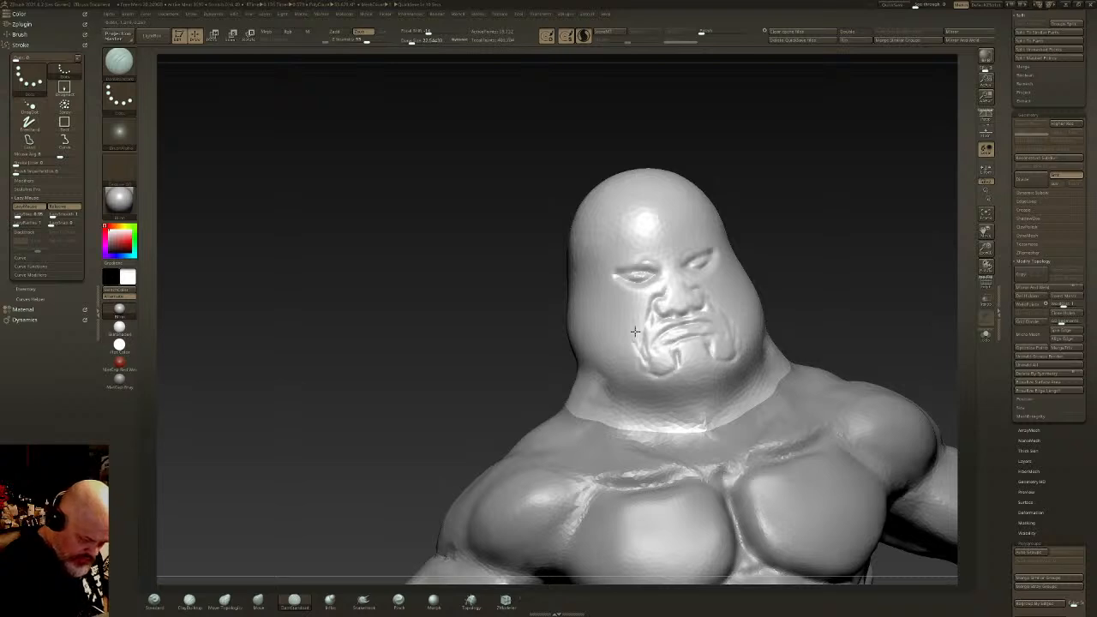
Step: Carve the cheekbone lines, temples and forehead contour around the face
left_click_drag(610, 324, 587, 309)
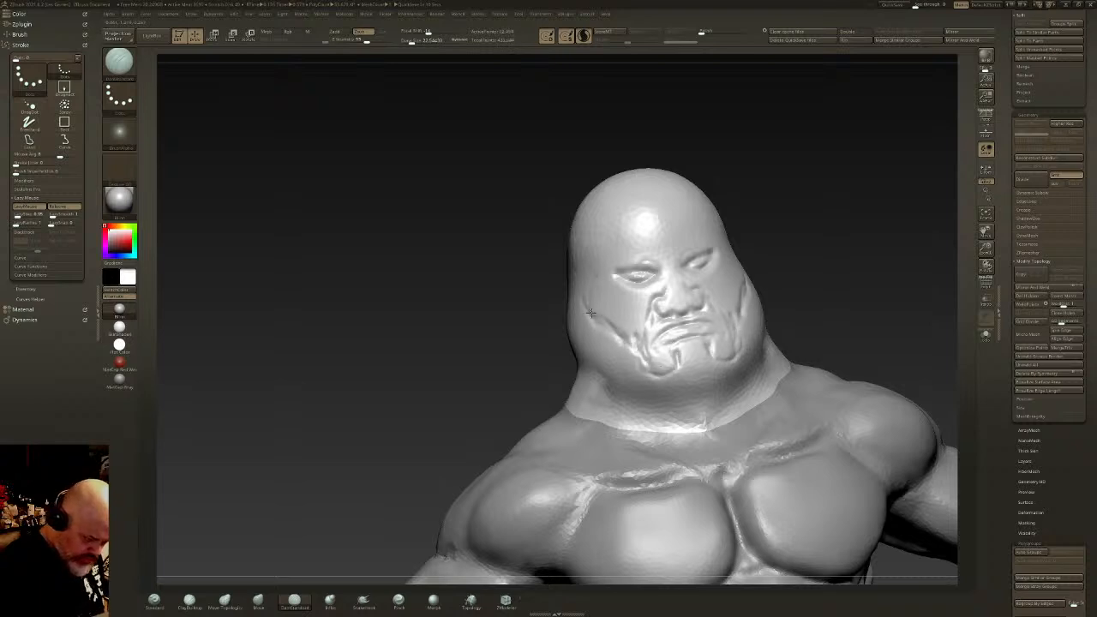
right_click_drag(610, 247, 638, 236)
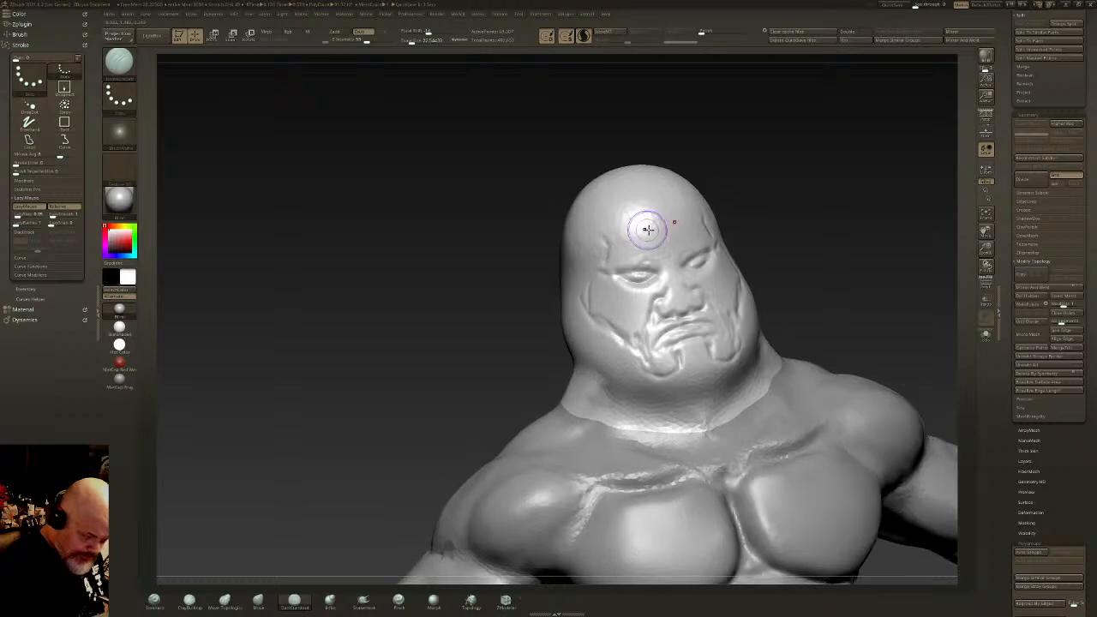
left_click_drag(653, 230, 648, 209)
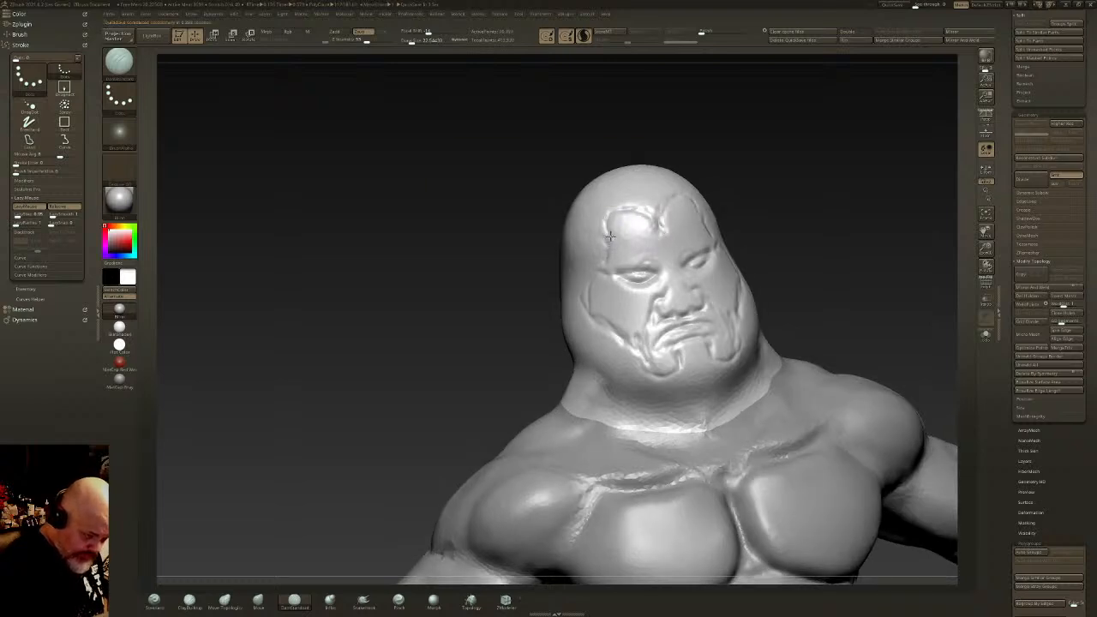
Step: Carve the ear outline on the side of the head and cut in the jawline above the neck
right_click_drag(666, 215, 580, 276)
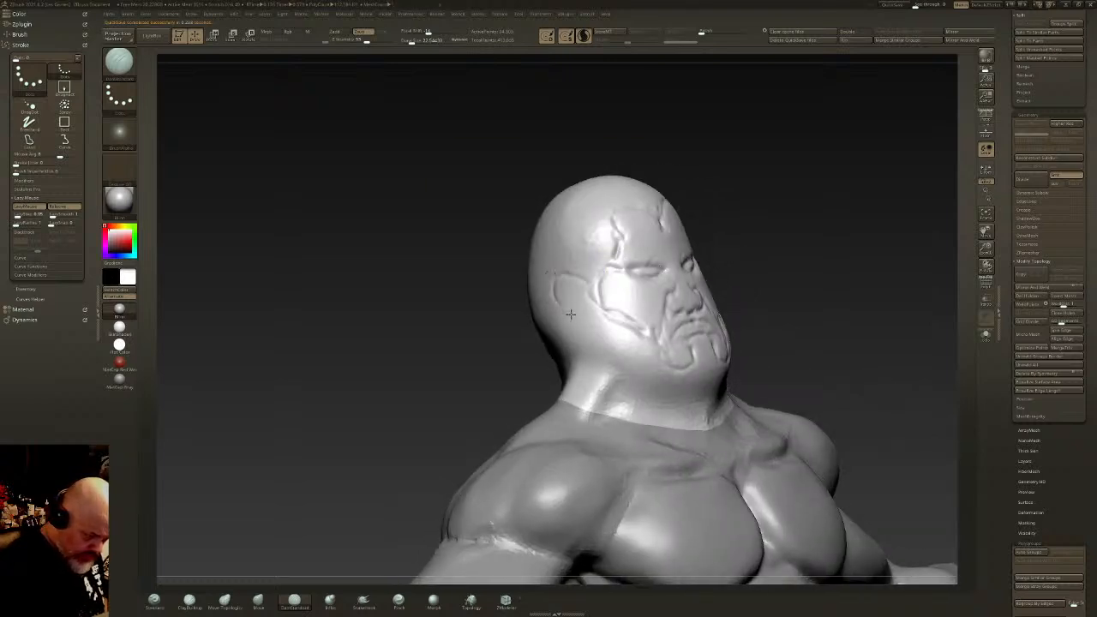
mouse_move(559, 306)
left_mouse_down()
mouse_move(587, 359)
mouse_move(677, 387)
mouse_move(717, 377)
mouse_move(655, 394)
mouse_move(586, 363)
mouse_move(624, 382)
mouse_move(696, 397)
mouse_move(594, 362)
mouse_move(581, 324)
left_mouse_up()
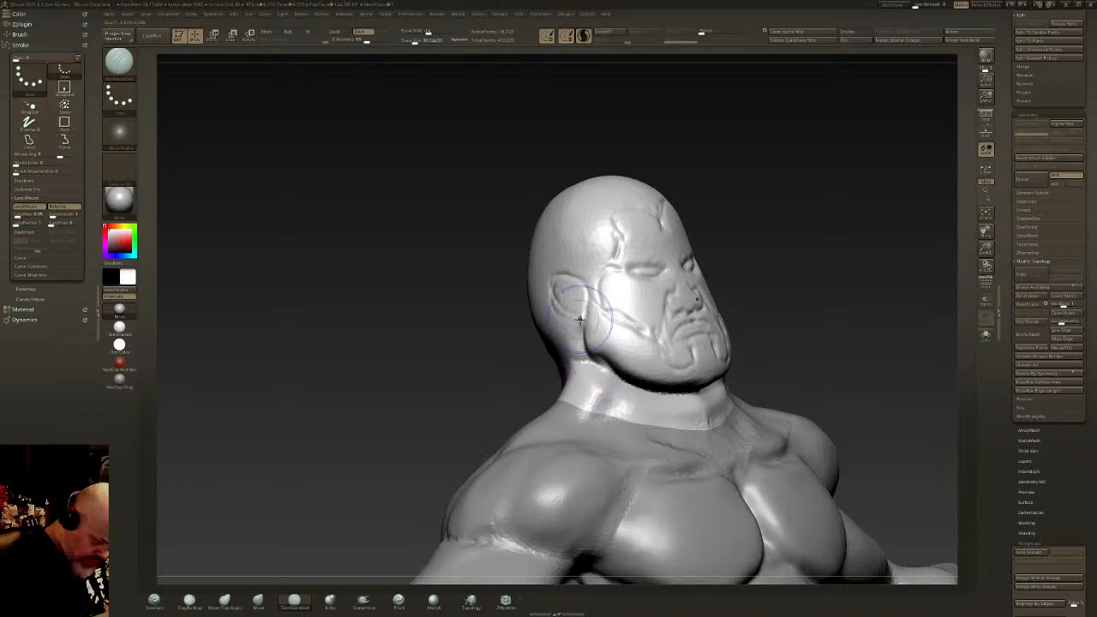
right_click_drag(630, 394, 733, 369)
right_click_drag(778, 324, 704, 317)
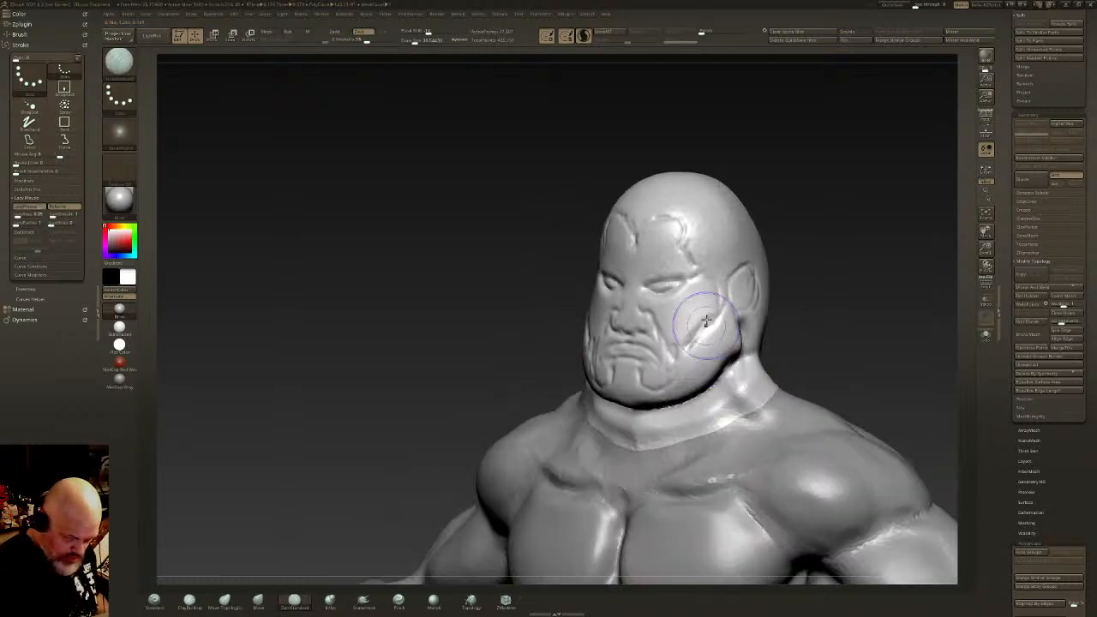
Step: Deepen the grooves around the ear and along the base of the skull, smoothing the surface behind them
mouse_move(724, 287)
left_mouse_down()
mouse_move(673, 361)
mouse_move(718, 318)
mouse_move(727, 290)
mouse_move(714, 264)
mouse_move(728, 286)
mouse_move(738, 263)
mouse_move(757, 303)
mouse_move(739, 259)
left_mouse_up()
mouse_move(739, 259)
right_mouse_down()
mouse_move(660, 268)
mouse_move(676, 273)
right_mouse_up()
mouse_move(736, 265)
left_mouse_down("shift")
mouse_move(752, 288)
mouse_move(743, 343)
mouse_move(781, 342)
left_mouse_up("shift")
mouse_move(751, 295)
left_mouse_down()
mouse_move(718, 322)
mouse_move(785, 317)
left_mouse_up()
right_click_drag(823, 310, 752, 305)
left_click_drag(758, 324, 873, 300)
right_click_drag(771, 330, 861, 333)
left_click_drag(786, 367, 803, 360, "shift")
right_click_drag(803, 360, 878, 342)
Step: Reshape the face profile with the Move brush, adjusting the forehead, brow, mouth and chin
left_click(258, 600)
mouse_move(477, 436)
right_mouse_down()
mouse_move(710, 295)
mouse_move(748, 284)
right_mouse_up()
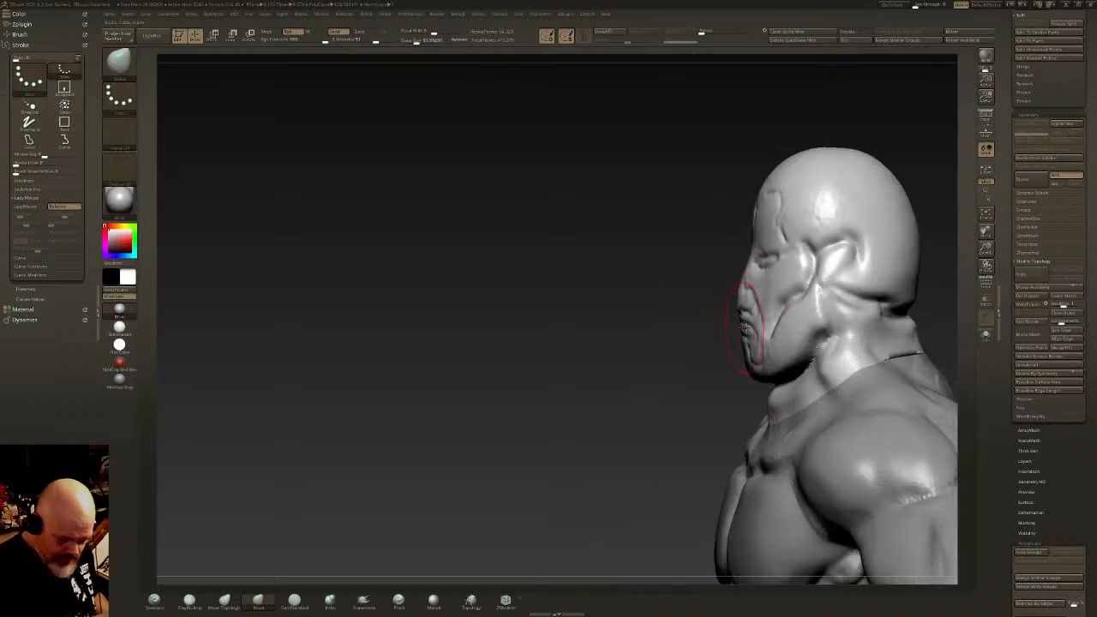
mouse_move(755, 233)
left_mouse_down()
mouse_move(742, 228)
mouse_move(751, 210)
left_mouse_up()
right_click_drag(752, 209, 742, 302)
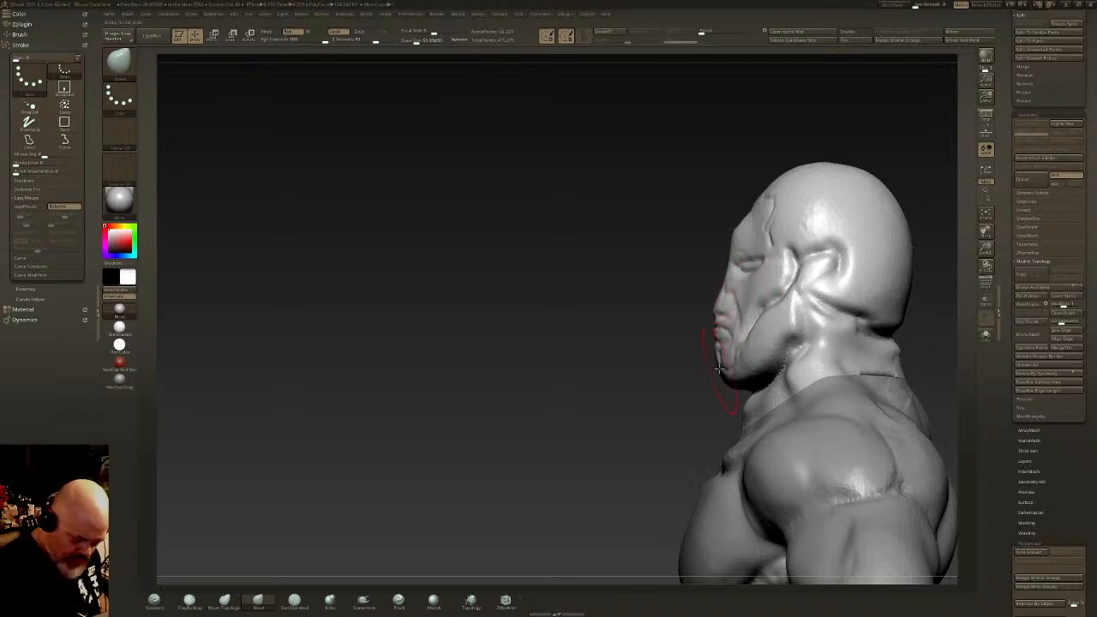
left_click_drag(738, 249, 757, 192)
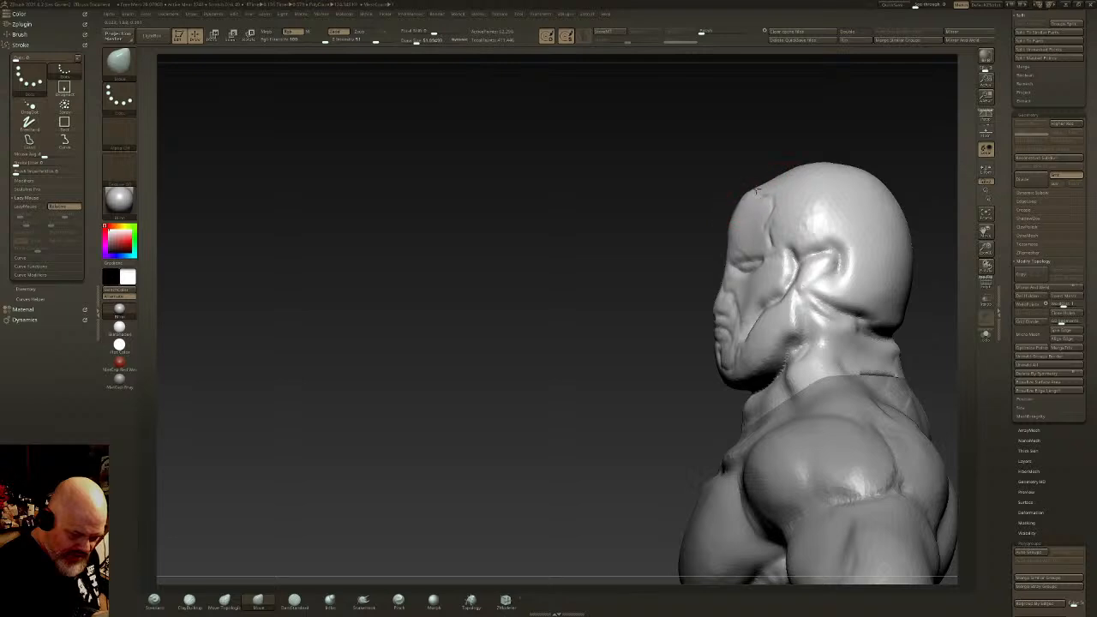
right_click_drag(756, 240, 762, 248)
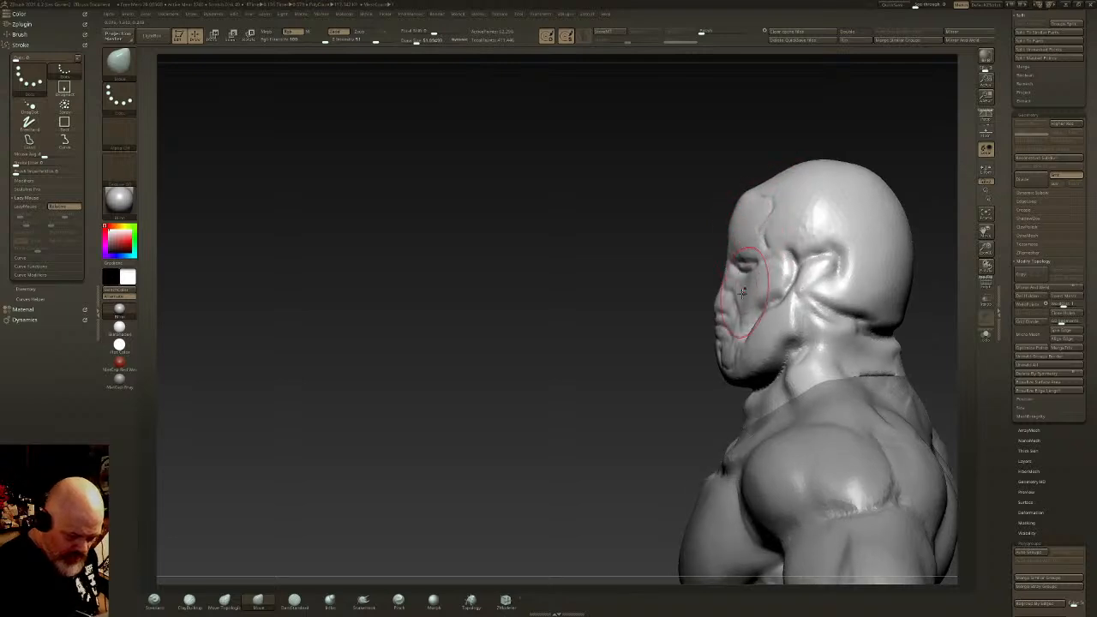
Step: Build up the bridge, tip and sides of the nose with a smaller ClayBuildup brush
mouse_move(734, 293)
right_mouse_down()
mouse_move(742, 319)
mouse_move(801, 353)
right_mouse_up()
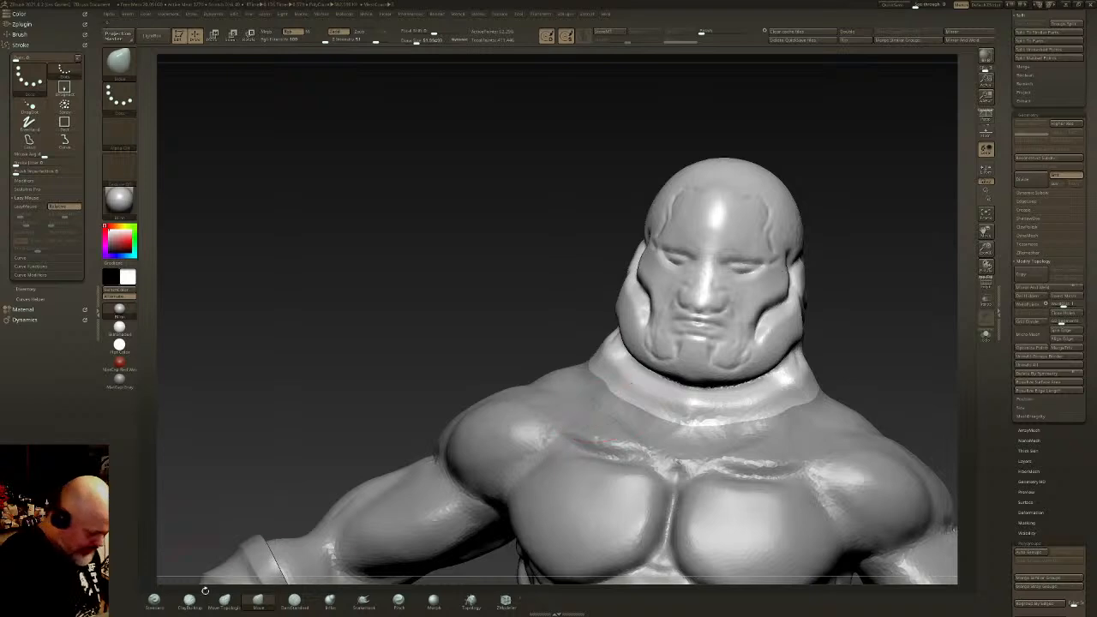
left_click(191, 601)
left_click_drag(417, 42, 409, 42)
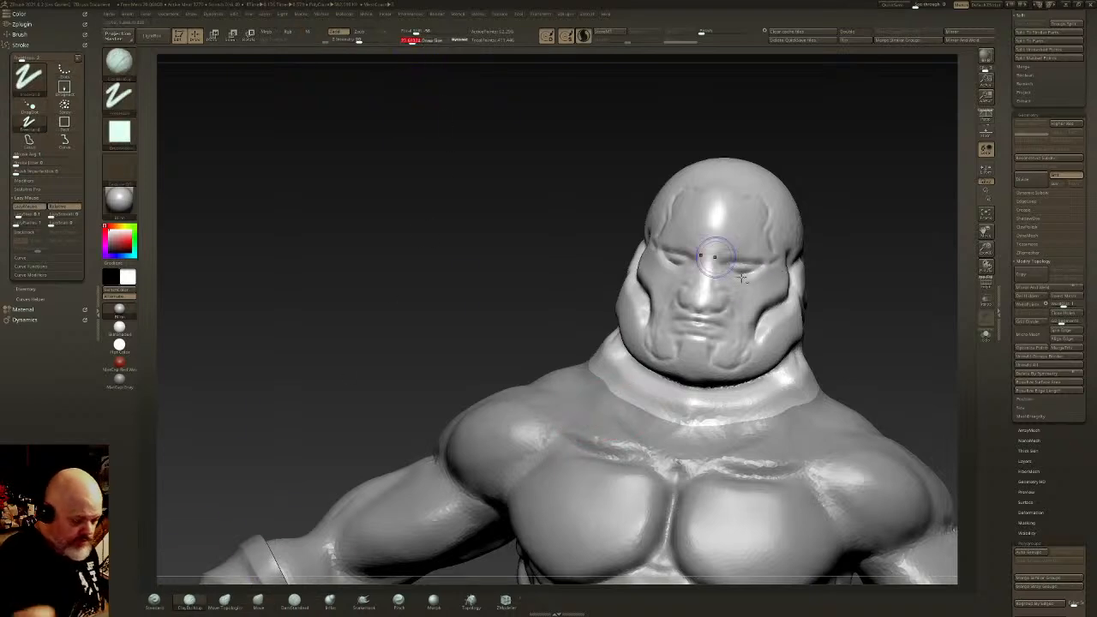
mouse_move(767, 313)
right_mouse_down("alt")
mouse_move(690, 307)
mouse_move(692, 335)
mouse_move(631, 263)
right_mouse_up("alt")
mouse_move(608, 242)
left_mouse_down()
mouse_move(591, 306)
mouse_move(593, 264)
mouse_move(604, 295)
left_mouse_up()
left_click_drag(606, 245, 605, 276)
right_click_drag(605, 277, 569, 257)
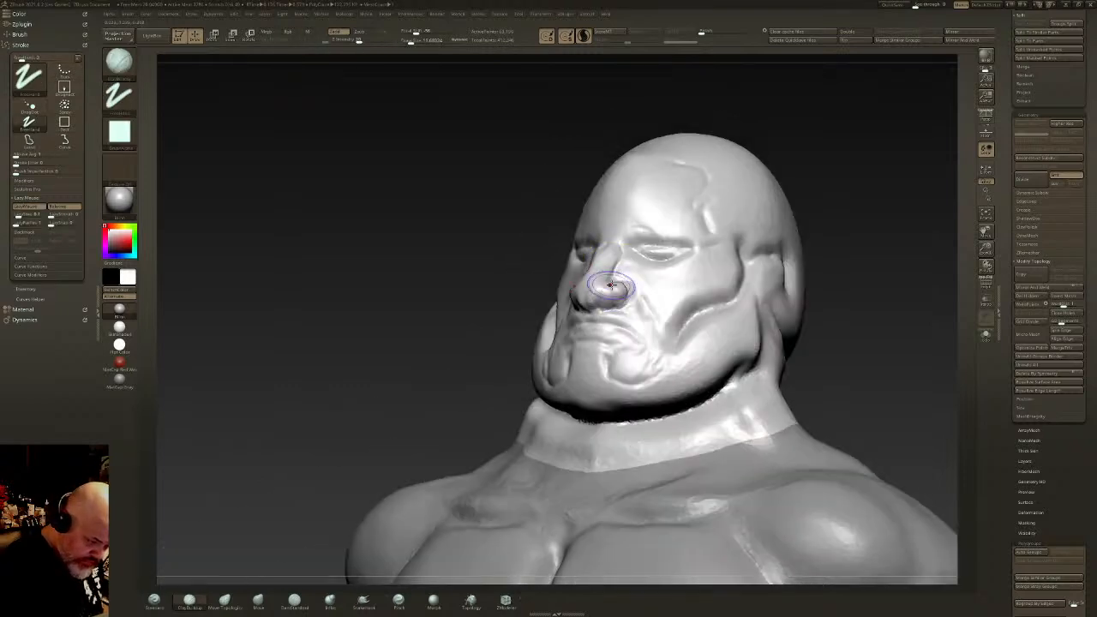
mouse_move(615, 292)
left_mouse_down()
mouse_move(619, 304)
mouse_move(591, 305)
mouse_move(616, 298)
left_mouse_up()
right_click_drag(628, 286, 629, 253)
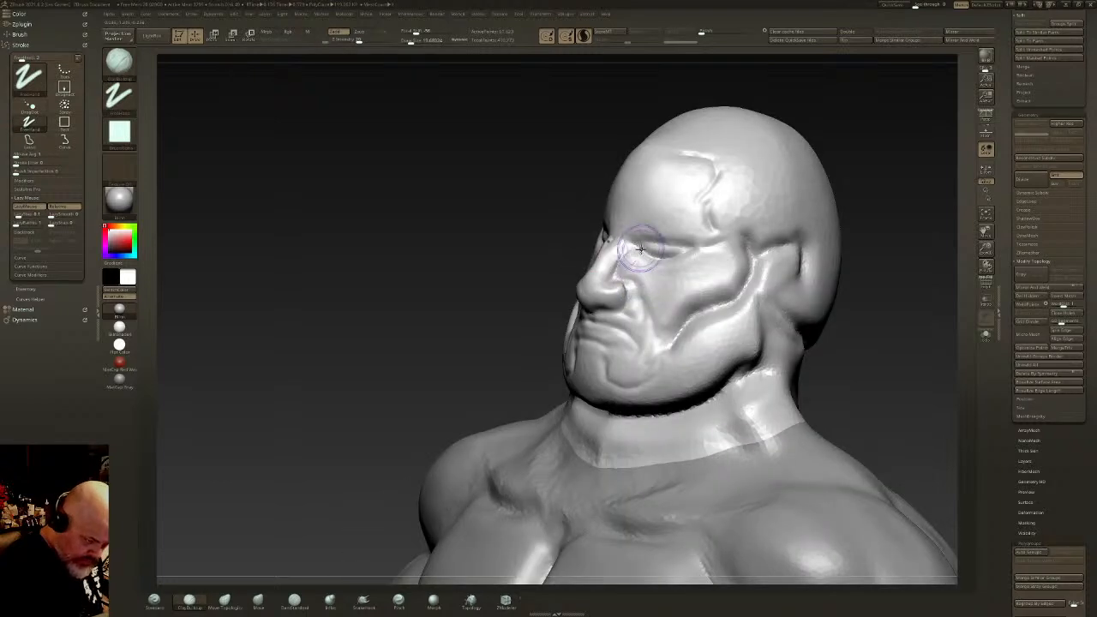
Step: Build up the eyelid, under-eye and cheekbone forms with ClayBuildup, smoothing the cheek between strokes
mouse_move(629, 265)
left_mouse_down()
mouse_move(632, 252)
mouse_move(629, 273)
mouse_move(683, 270)
mouse_move(654, 274)
left_mouse_up()
mouse_move(711, 231)
left_mouse_down()
mouse_move(675, 221)
mouse_move(630, 233)
mouse_move(707, 233)
left_mouse_up()
left_click_drag(479, 248, 557, 239)
left_click_drag(626, 238, 553, 214)
mouse_move(562, 224)
left_mouse_down("shift")
mouse_move(613, 240)
mouse_move(545, 298)
mouse_move(531, 254)
mouse_move(518, 295)
left_mouse_up("shift")
right_click_drag(526, 255, 570, 258)
mouse_move(519, 252)
left_mouse_down()
mouse_move(532, 301)
mouse_move(515, 276)
mouse_move(518, 291)
mouse_move(518, 281)
mouse_move(539, 284)
mouse_move(554, 300)
mouse_move(584, 280)
mouse_move(547, 290)
mouse_move(541, 263)
left_mouse_up()
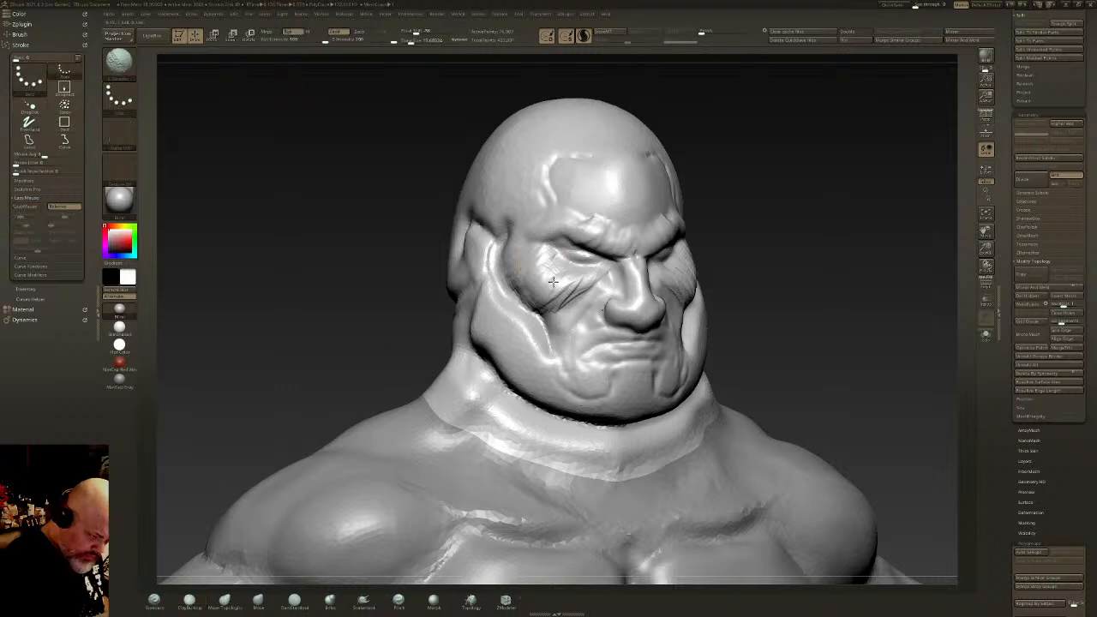
Step: Soften the creases across the cheek and refine the brow, eye corners and folds beside the nose
right_click_drag(533, 249, 492, 236)
left_click_drag(556, 272, 543, 300, "shift")
right_click_drag(551, 293, 600, 288)
mouse_move(624, 272)
left_mouse_down()
mouse_move(653, 292)
mouse_move(634, 264)
mouse_move(651, 266)
left_mouse_up()
right_click_drag(664, 250, 663, 241)
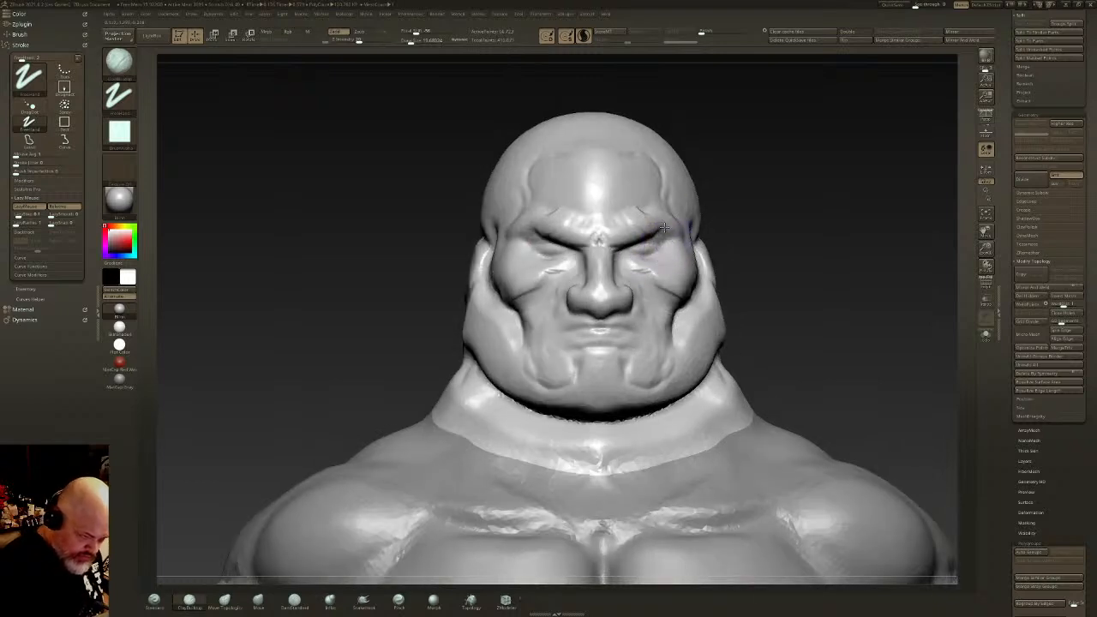
right_click_drag(591, 256, 591, 256)
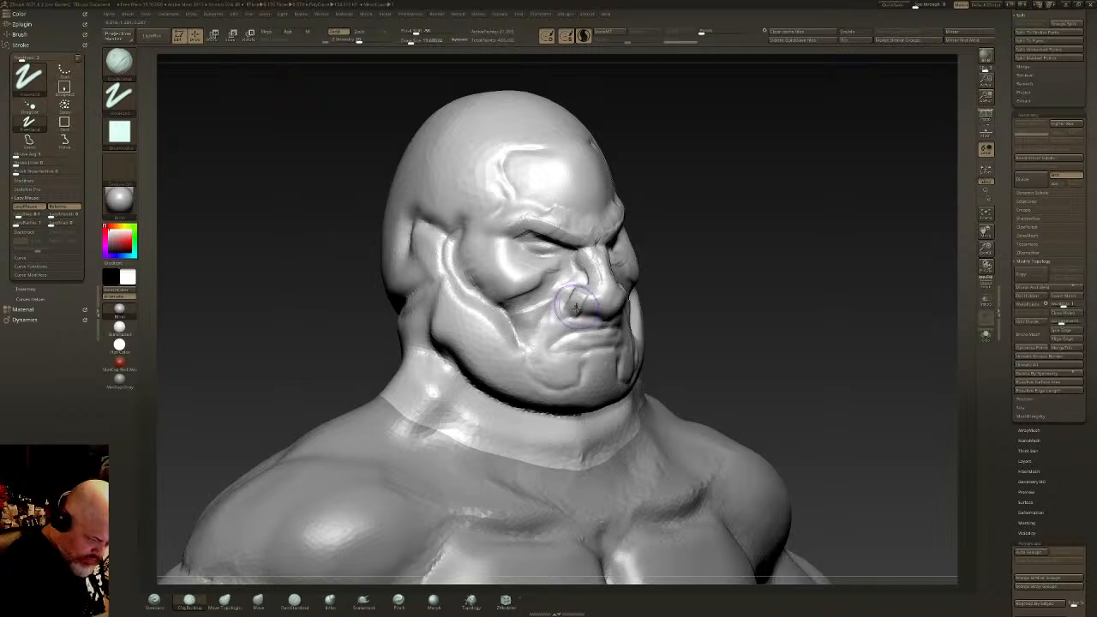
key("shift")
mouse_move(587, 250)
right_mouse_down()
mouse_move(583, 291)
mouse_move(606, 330)
right_mouse_up()
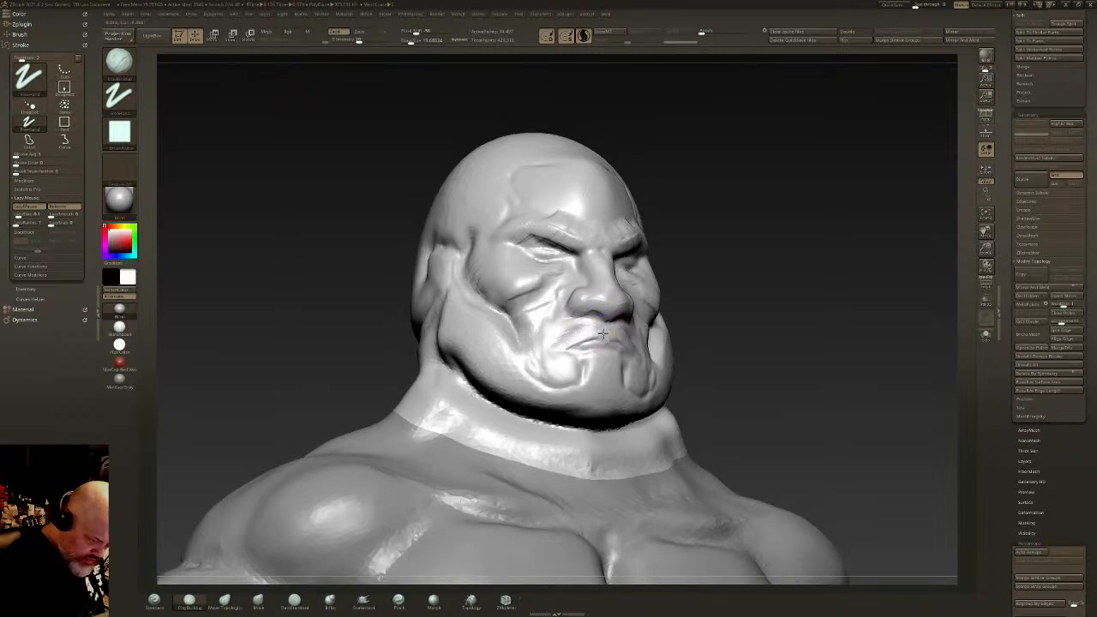
Step: Smooth away the existing mouth and sculpt a new mouth line and upper lip beneath the nose
left_click_drag(564, 342, 591, 340, "shift")
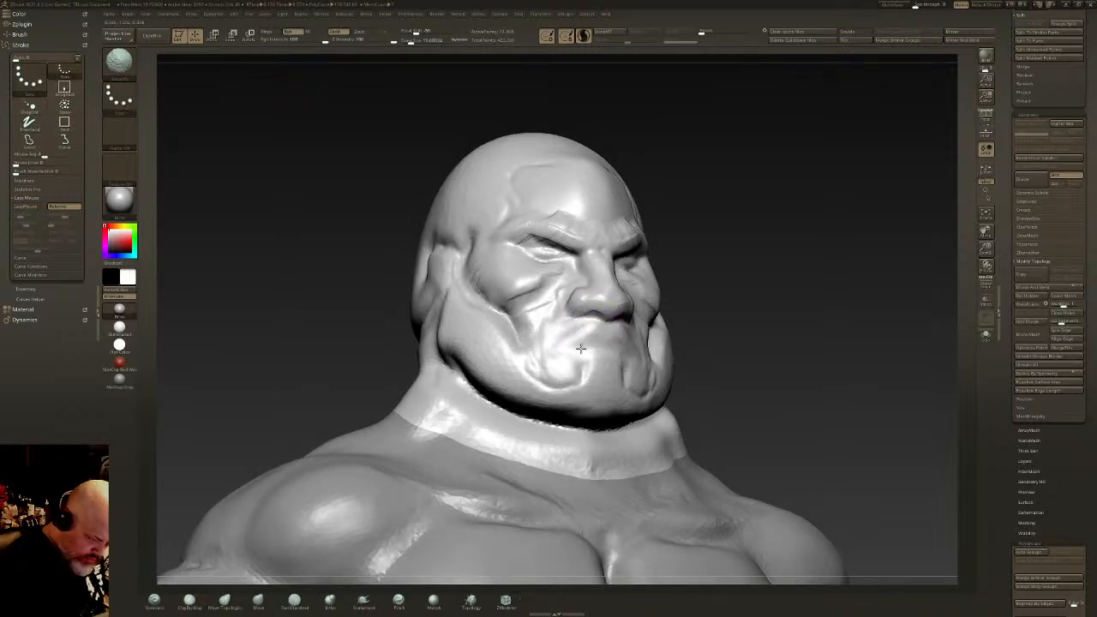
mouse_move(580, 349)
right_mouse_down()
mouse_move(625, 390)
mouse_move(704, 339)
mouse_move(693, 346)
mouse_move(815, 345)
mouse_move(805, 318)
right_mouse_up()
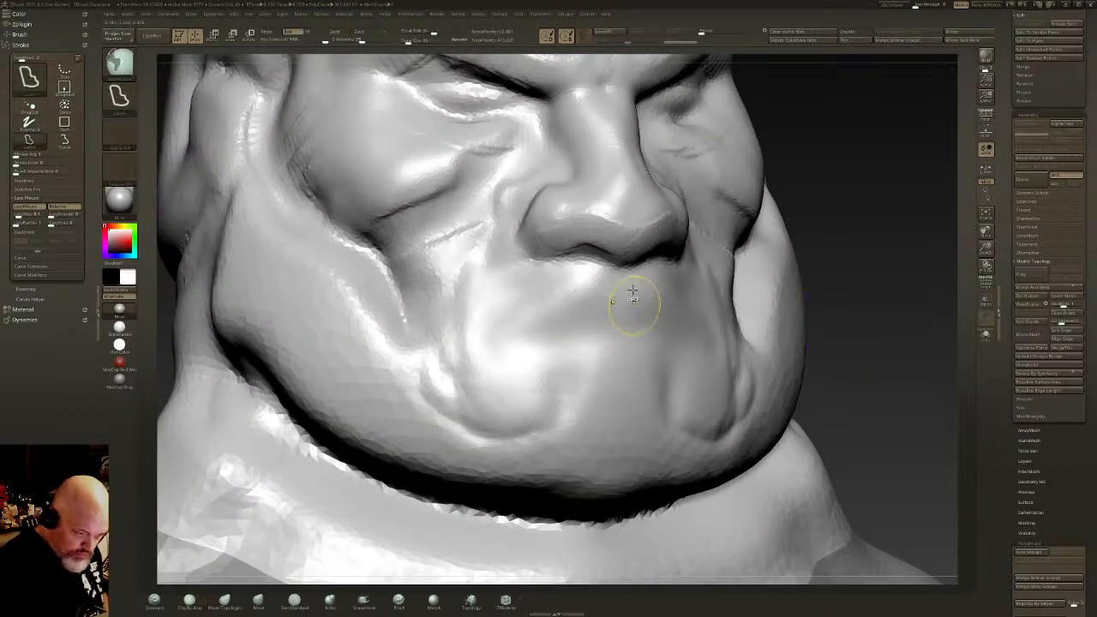
right_click_drag(633, 303, 605, 271, "ctrl")
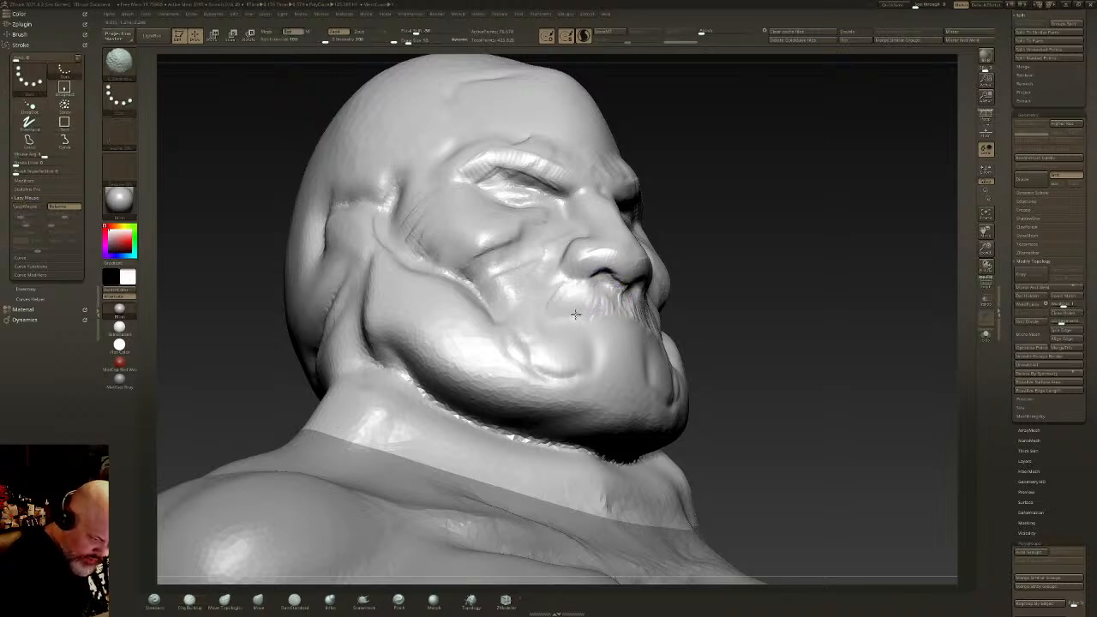
right_click_drag(613, 294, 618, 317)
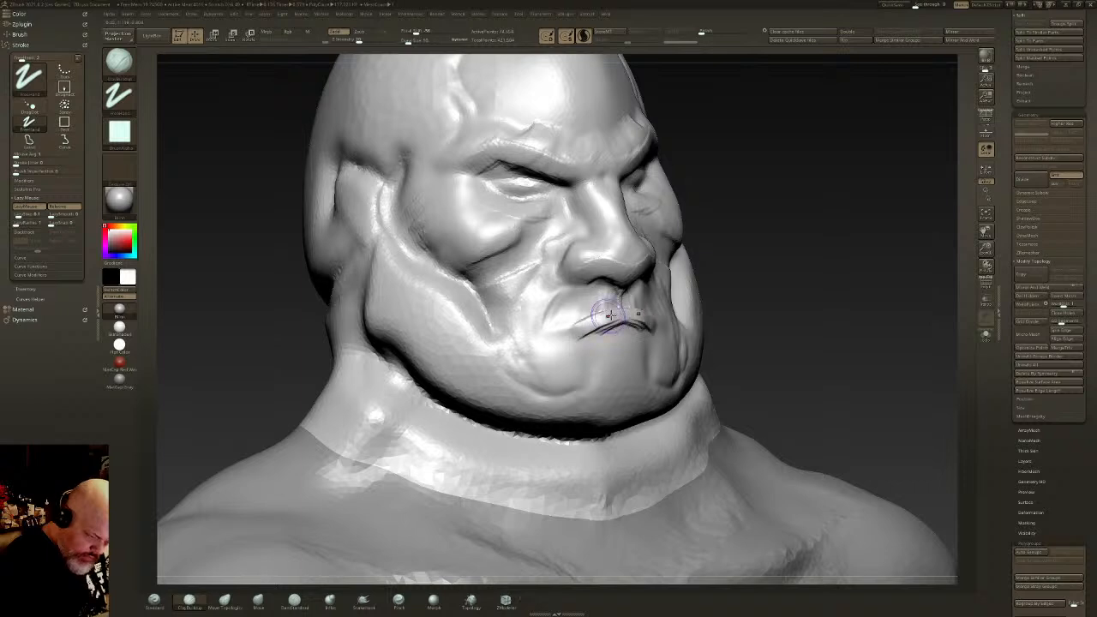
mouse_move(567, 338)
left_mouse_down()
mouse_move(617, 309)
mouse_move(572, 337)
left_mouse_up()
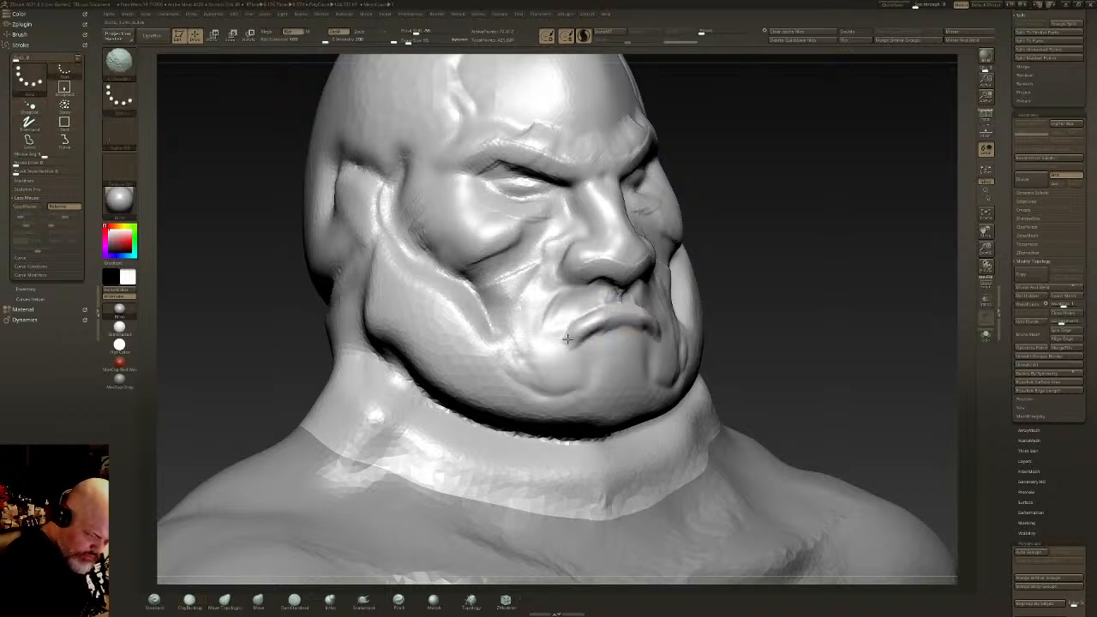
Step: Build up a moustache around the mouth and thick beard masses over the chin and jaw
right_click_drag(612, 318, 624, 299)
mouse_move(618, 298)
left_mouse_down()
mouse_move(539, 336)
mouse_move(542, 372)
left_mouse_up()
right_click_drag(619, 382, 660, 379)
mouse_move(611, 295)
left_mouse_down()
mouse_move(544, 369)
mouse_move(535, 407)
mouse_move(420, 287)
mouse_move(501, 364)
mouse_move(594, 359)
left_mouse_up()
right_click_drag(594, 360, 548, 360, "shift")
mouse_move(706, 336)
right_mouse_down("alt")
mouse_move(703, 378)
mouse_move(703, 318)
mouse_move(741, 300)
right_mouse_up("alt")
mouse_move(646, 382)
left_mouse_down()
mouse_move(640, 454)
mouse_move(625, 424)
mouse_move(574, 412)
mouse_move(527, 417)
mouse_move(656, 454)
mouse_move(616, 411)
mouse_move(546, 388)
left_mouse_up()
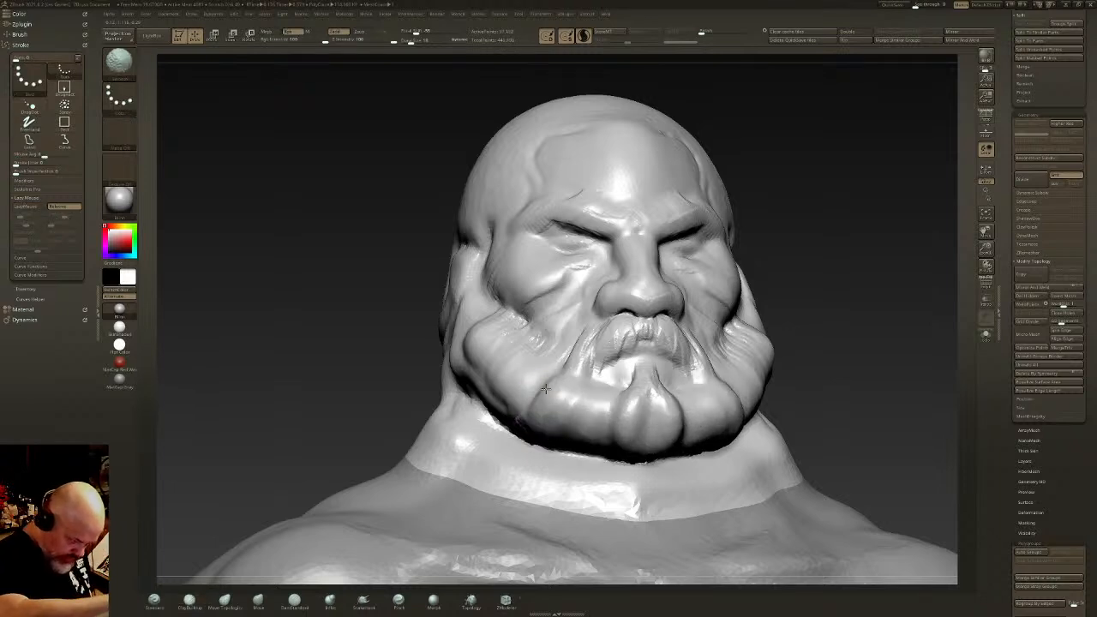
Step: Extend the beard under the chin and along the jawline up to the cheeks, smoothing its surface
mouse_move(545, 388)
right_mouse_down()
mouse_move(615, 405)
mouse_move(649, 378)
mouse_move(632, 413)
right_mouse_up()
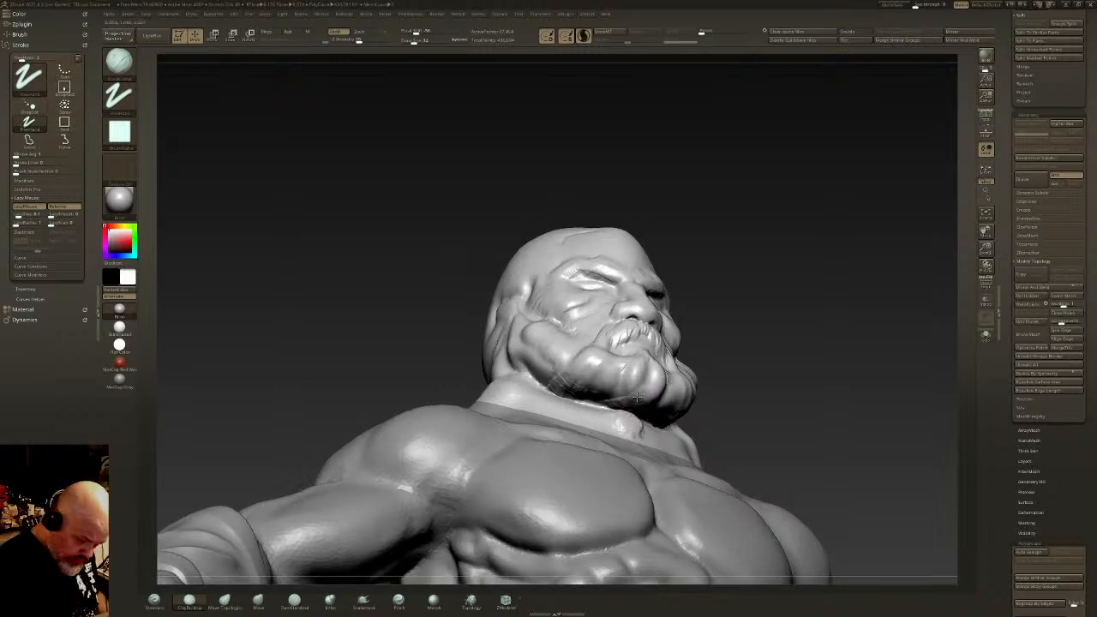
mouse_move(627, 415)
left_mouse_down()
mouse_move(643, 413)
mouse_move(559, 393)
mouse_move(638, 418)
mouse_move(547, 382)
mouse_move(519, 346)
left_mouse_up()
left_click_drag(525, 345, 630, 411, "shift")
right_click_drag(677, 403, 627, 419)
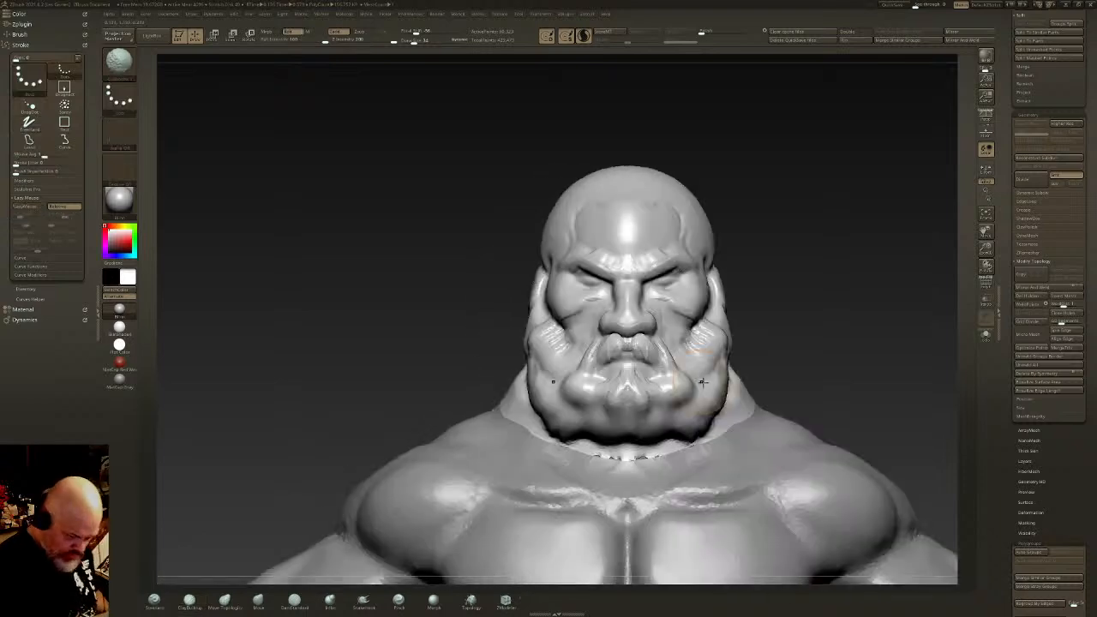
right_click_drag(724, 381, 719, 377)
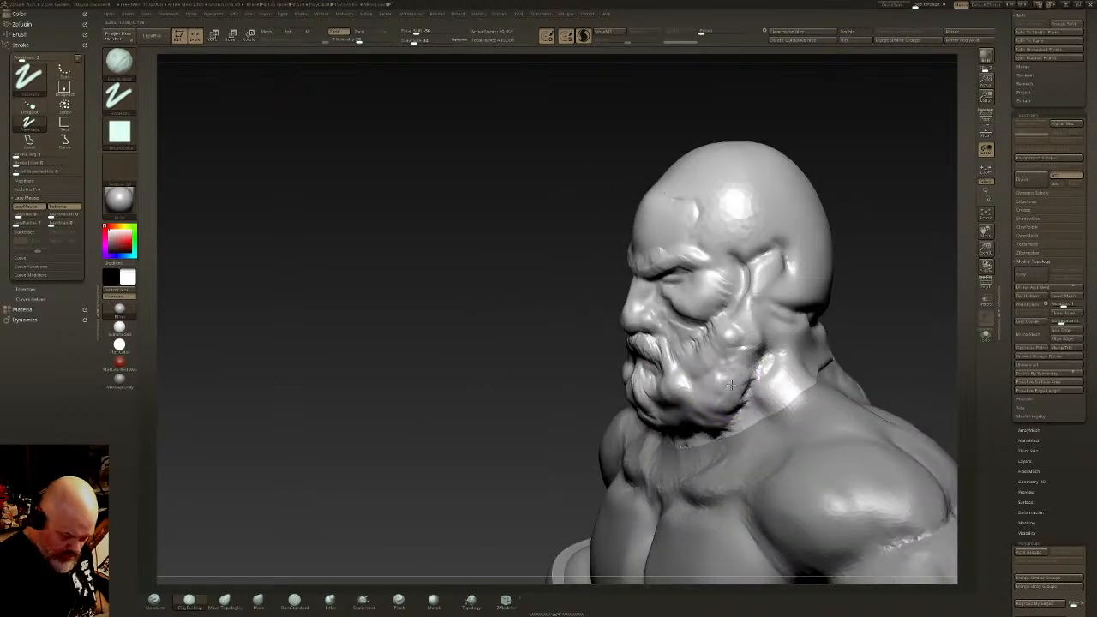
Step: Choose the lasso masking brush and outline a pointed ear shape on the side of the head
right_click_drag(754, 330, 673, 225)
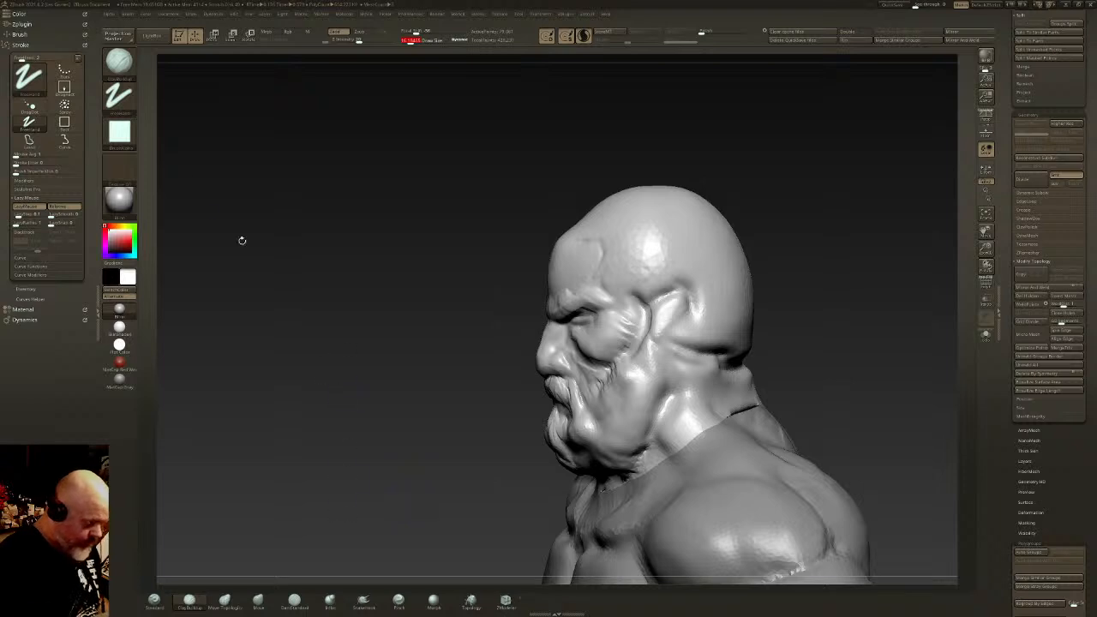
left_click(119, 62)
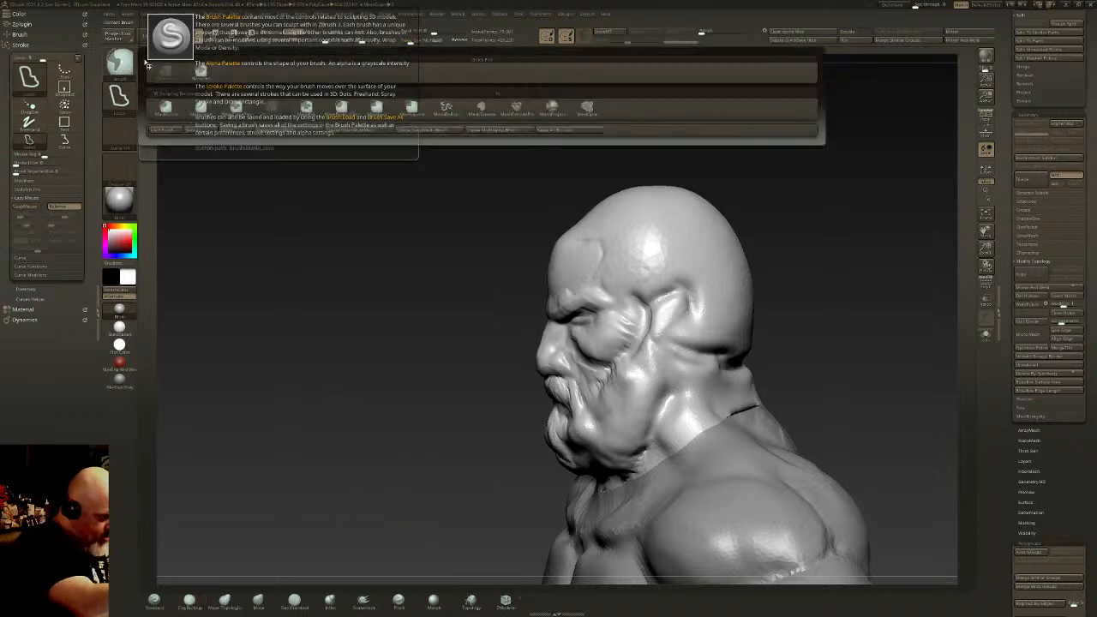
left_click(487, 109)
left_click(132, 76)
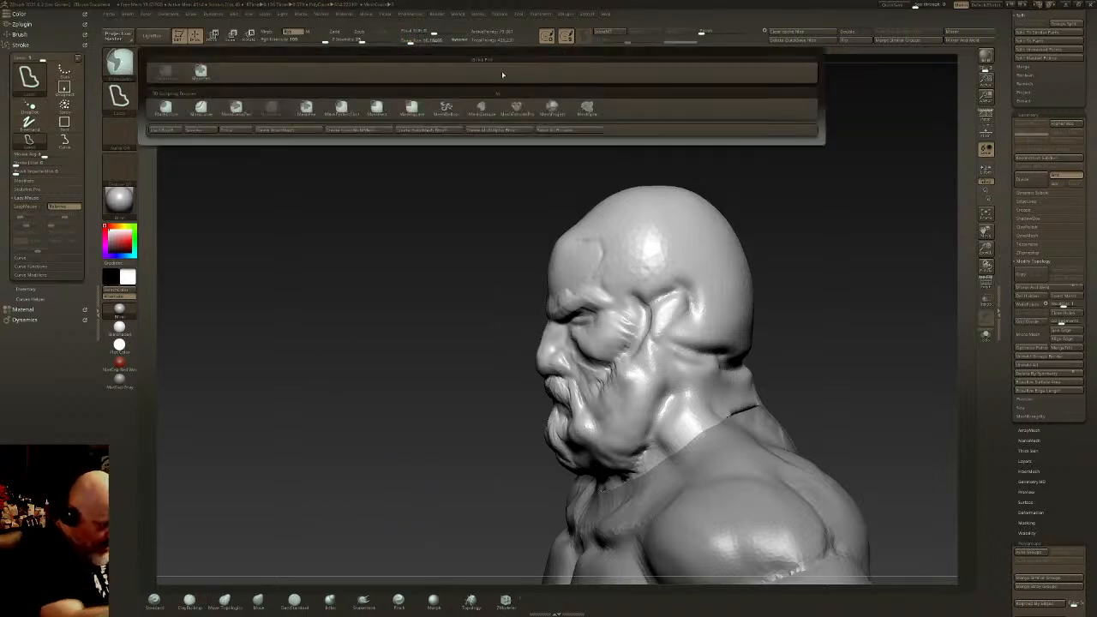
left_click(485, 112)
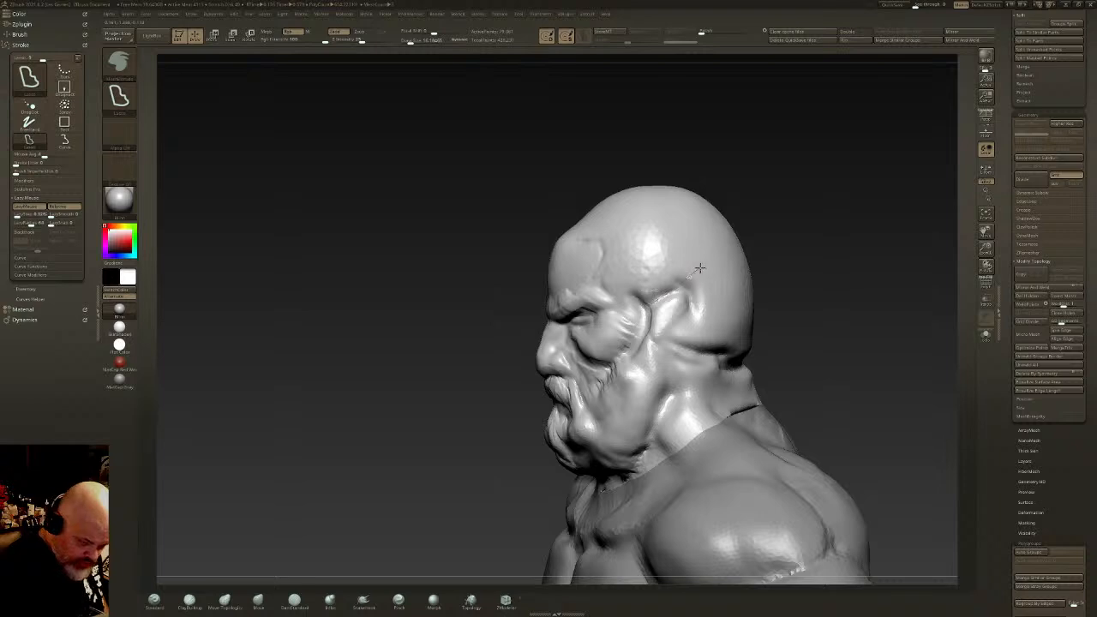
mouse_move(716, 248)
left_mouse_down()
mouse_move(653, 322)
mouse_move(647, 373)
mouse_move(606, 290)
left_mouse_up()
Step: Pull the ear shapes out of the head with the gizmo and rotate them so their tips flare outward
right_click_drag(607, 290, 705, 310)
key("e")
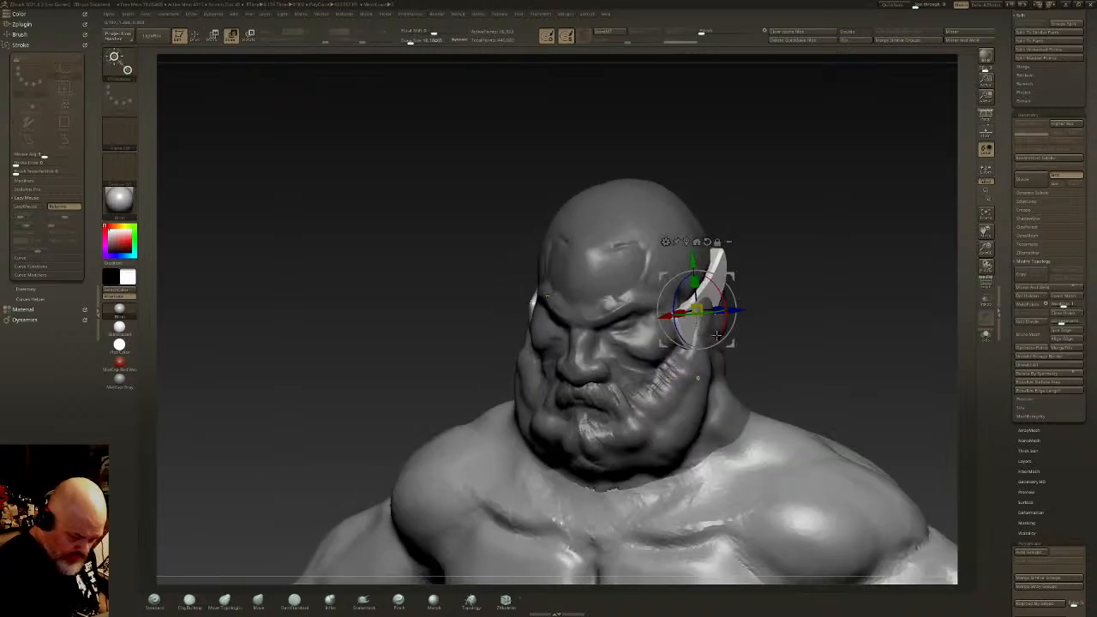
left_click_drag(705, 312, 688, 324)
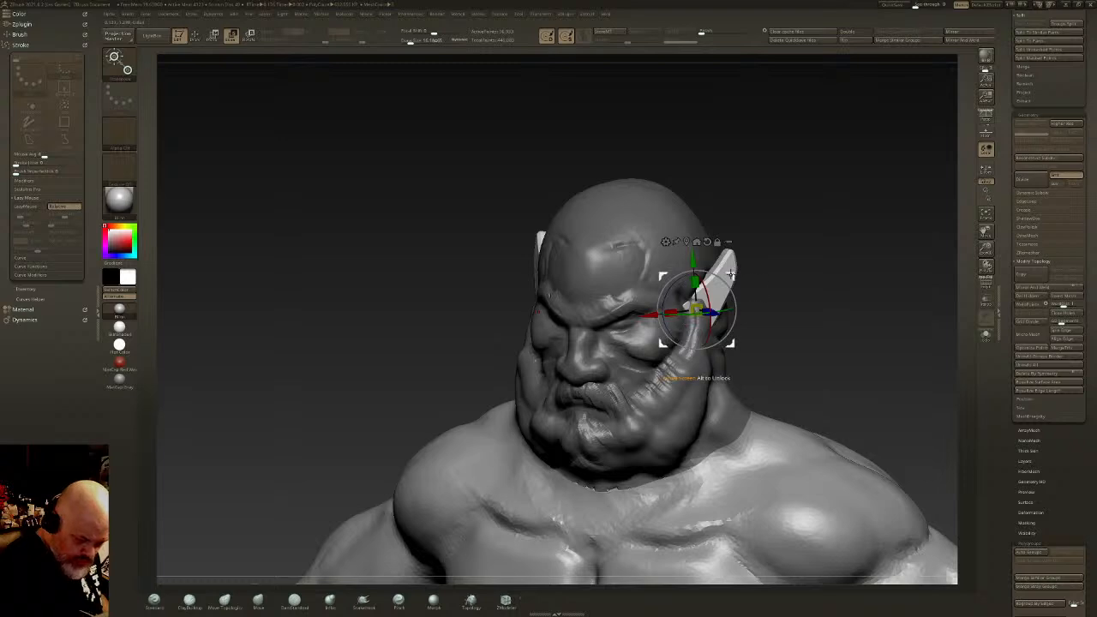
left_click_drag(730, 274, 760, 310)
key("q")
Step: Clear the mask and rebuild the head with DynaMesh to fuse the new ears
right_click_drag(786, 289, 743, 273)
left_click_drag(841, 309, 967, 320, "ctrl")
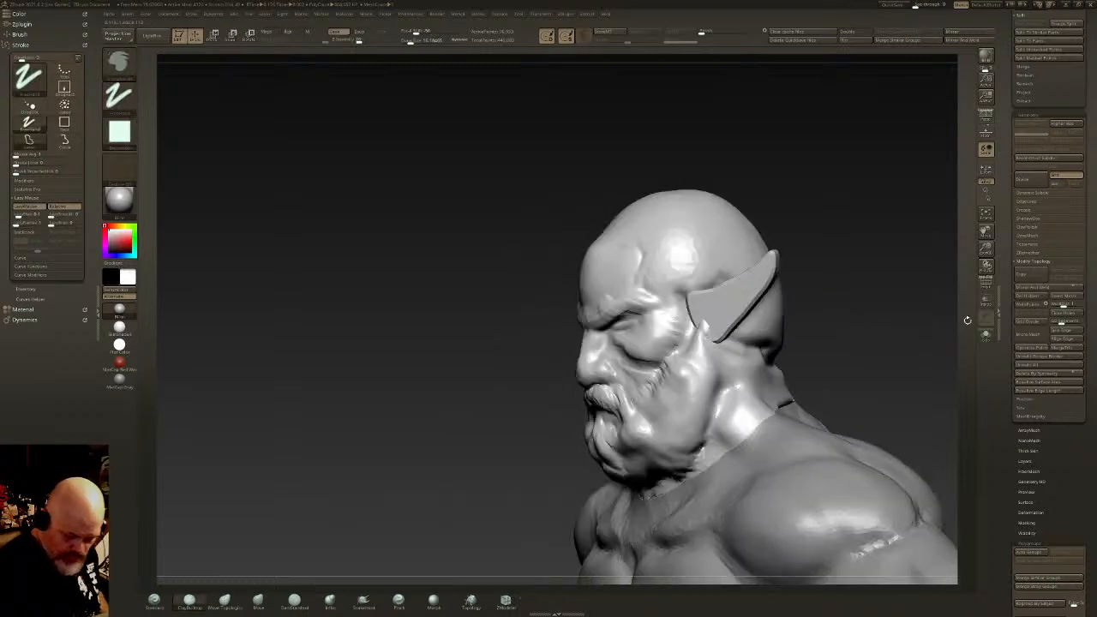
left_click(1033, 236)
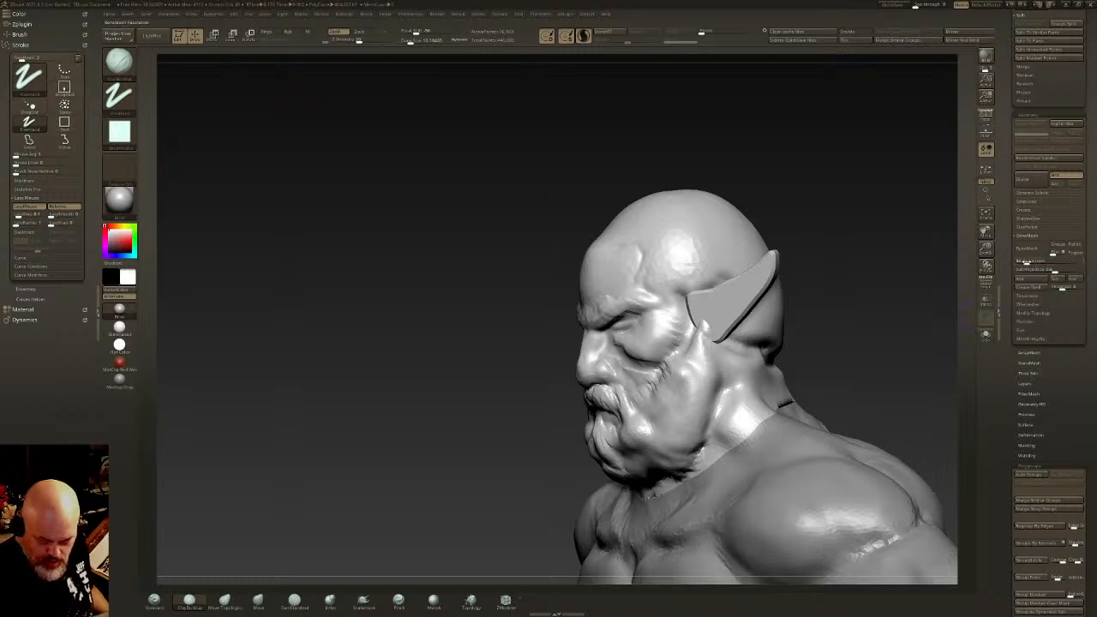
left_click(1026, 249)
left_click_drag(835, 303, 739, 228)
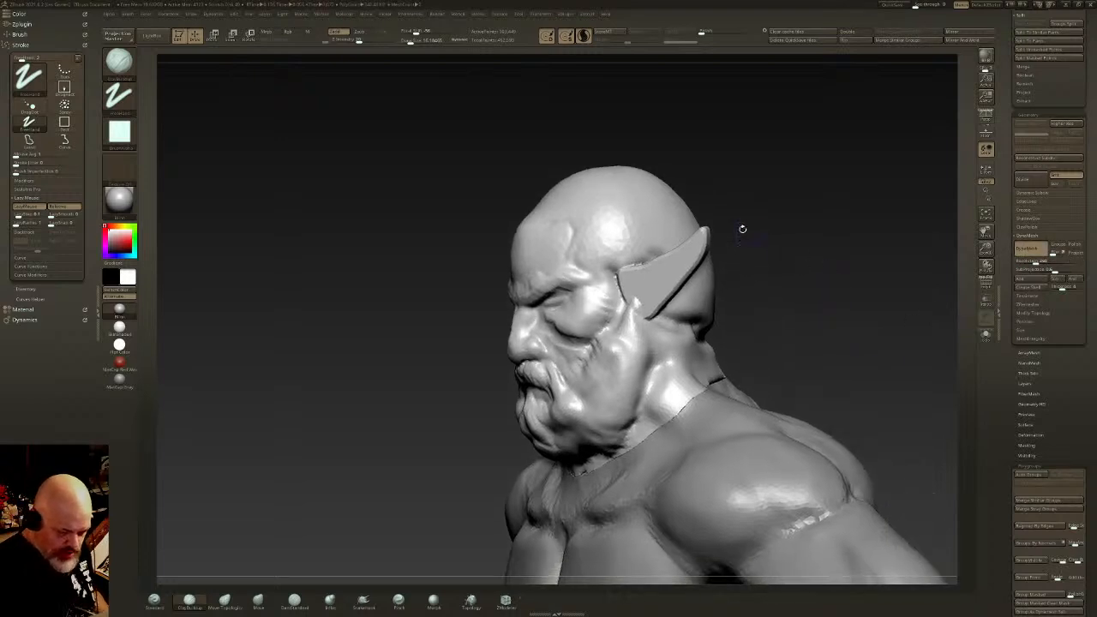
left_click_drag(733, 133, 660, 150, "ctrl")
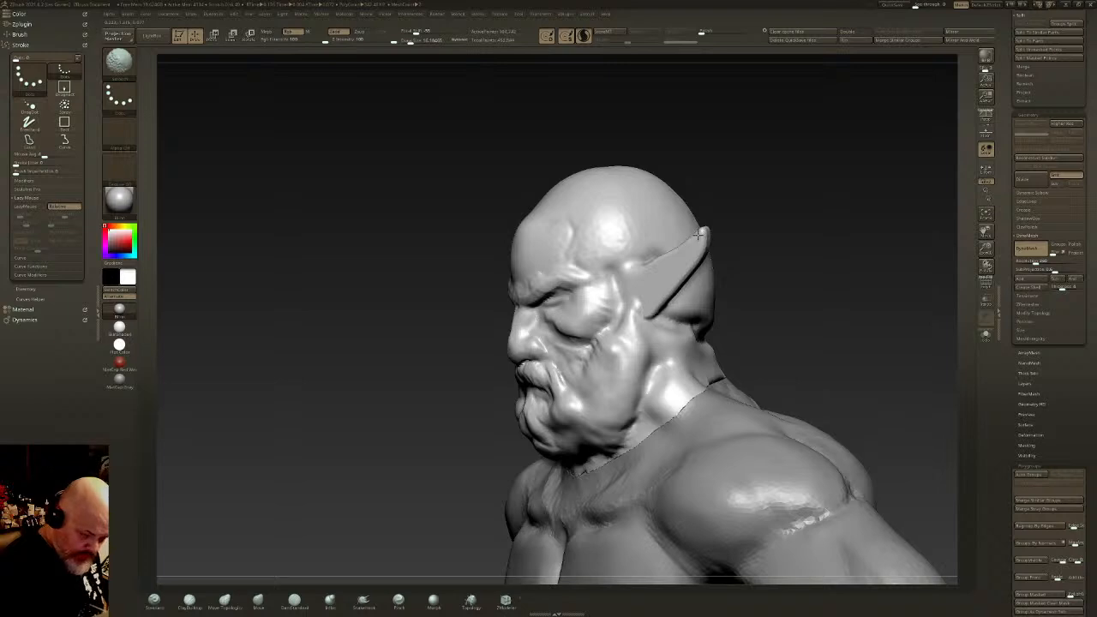
Step: Reshape the pointed ears, build up the area behind them, and smooth the neck's lower edge
left_click_drag(699, 234, 748, 245)
mouse_move(751, 274)
right_mouse_down()
mouse_move(713, 272)
mouse_move(701, 260)
right_mouse_up()
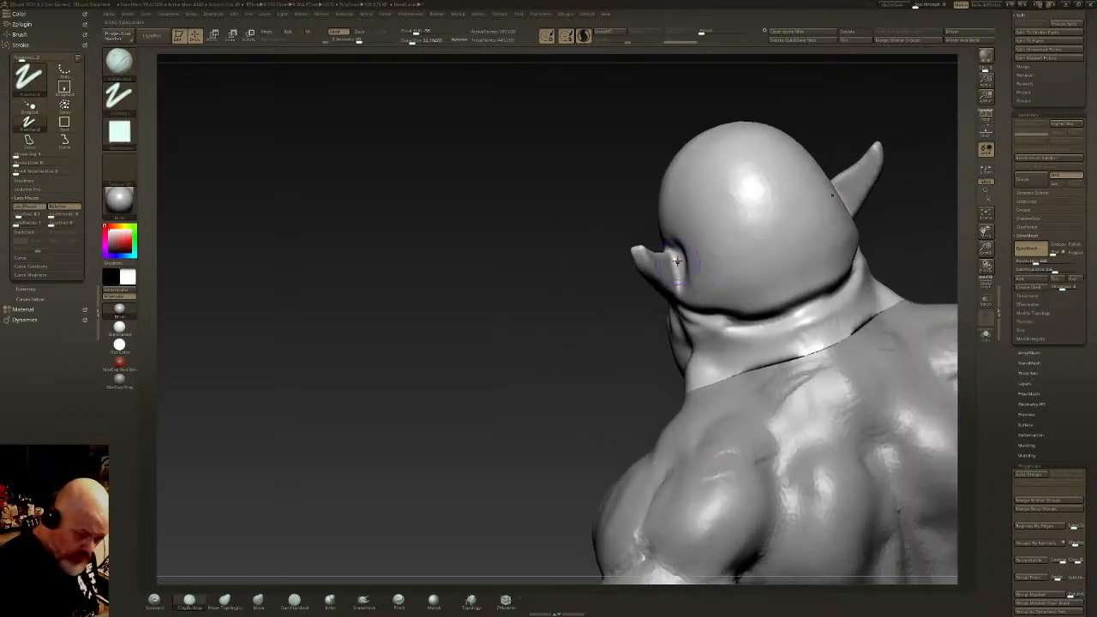
mouse_move(676, 260)
left_mouse_down()
mouse_move(675, 279)
mouse_move(659, 264)
mouse_move(675, 279)
mouse_move(677, 264)
mouse_move(685, 281)
left_mouse_up()
left_click_drag(677, 237, 694, 276)
right_click_drag(695, 259, 664, 279)
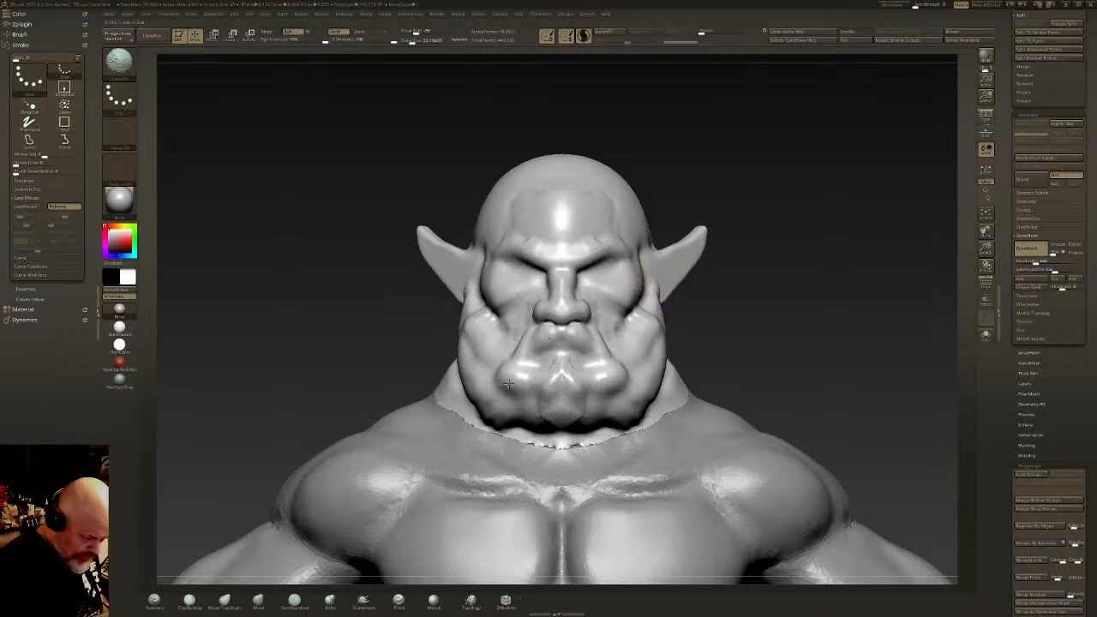
left_click_drag(559, 441, 449, 401, "shift")
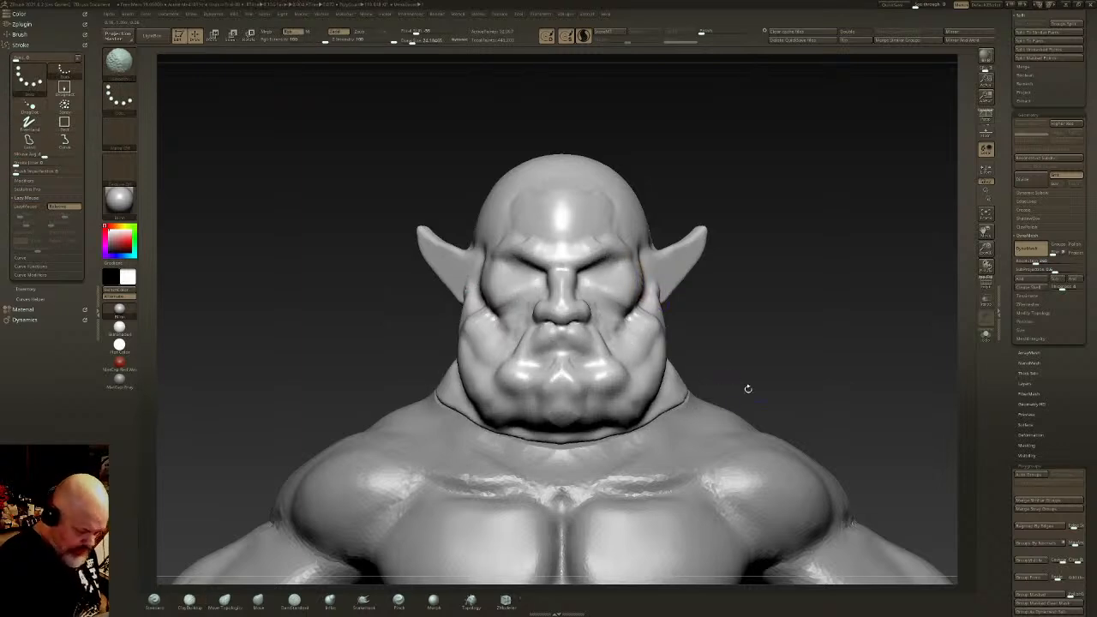
Step: Make the body the active subtool, show its polyframe in isolation, and hide the polygroup capping the neck opening
left_click(700, 416, "alt")
left_click_drag(788, 415, 822, 326, "alt")
left_click(987, 282)
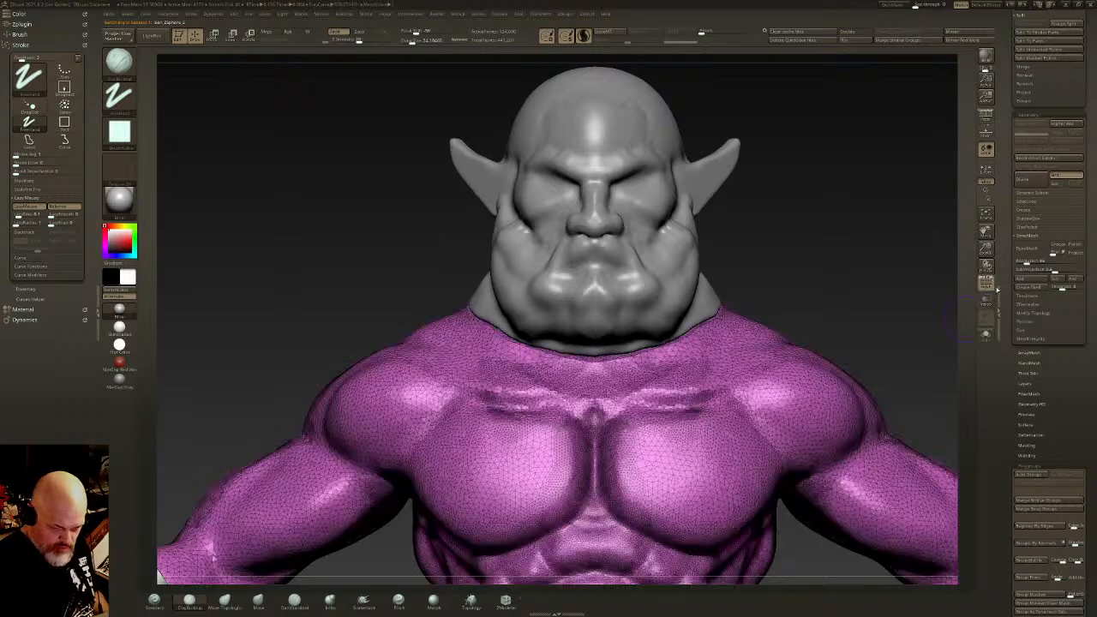
left_click(987, 335)
left_click(631, 331, "ctrl+shift")
left_click_drag(815, 289, 844, 307, "ctrl+shift")
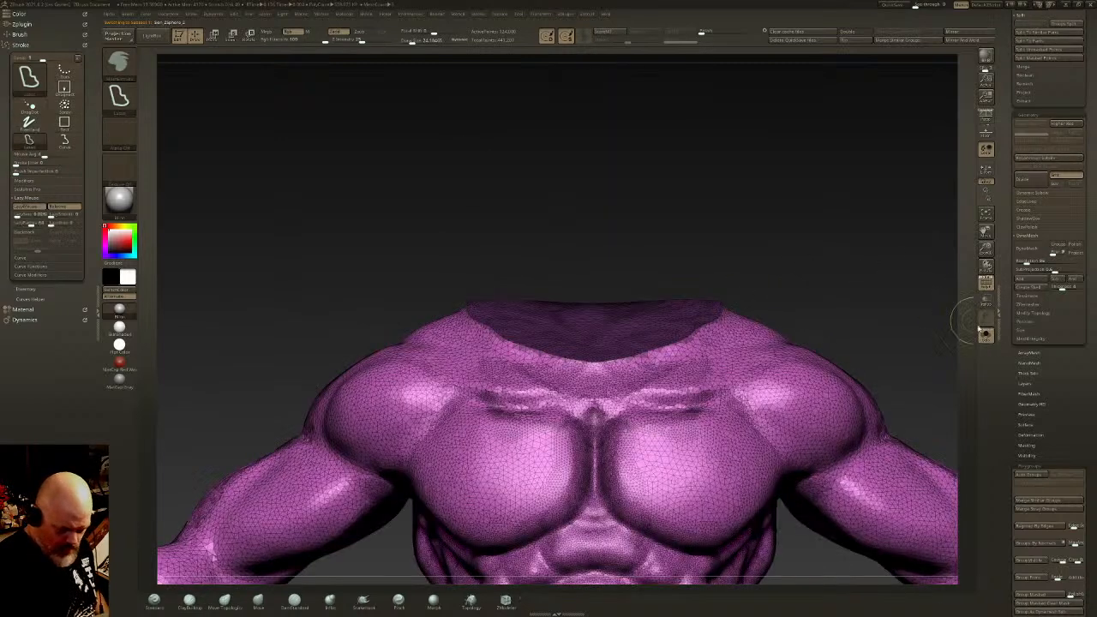
Step: Mask the body except for the neck opening and pull that area up into the head with the gizmo
left_click(989, 336)
key("w")
left_click(789, 319, "ctrl")
left_click(751, 346, "alt")
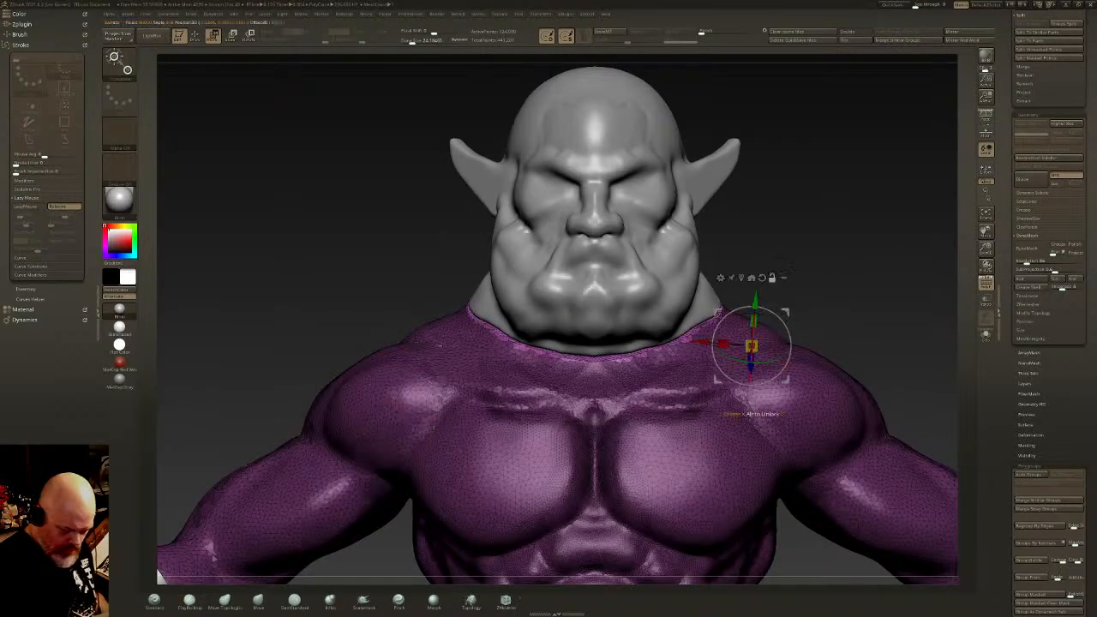
left_click_drag(753, 310, 740, 202)
left_click_drag(654, 245, 639, 258)
left_click_drag(654, 193, 654, 212)
key("q")
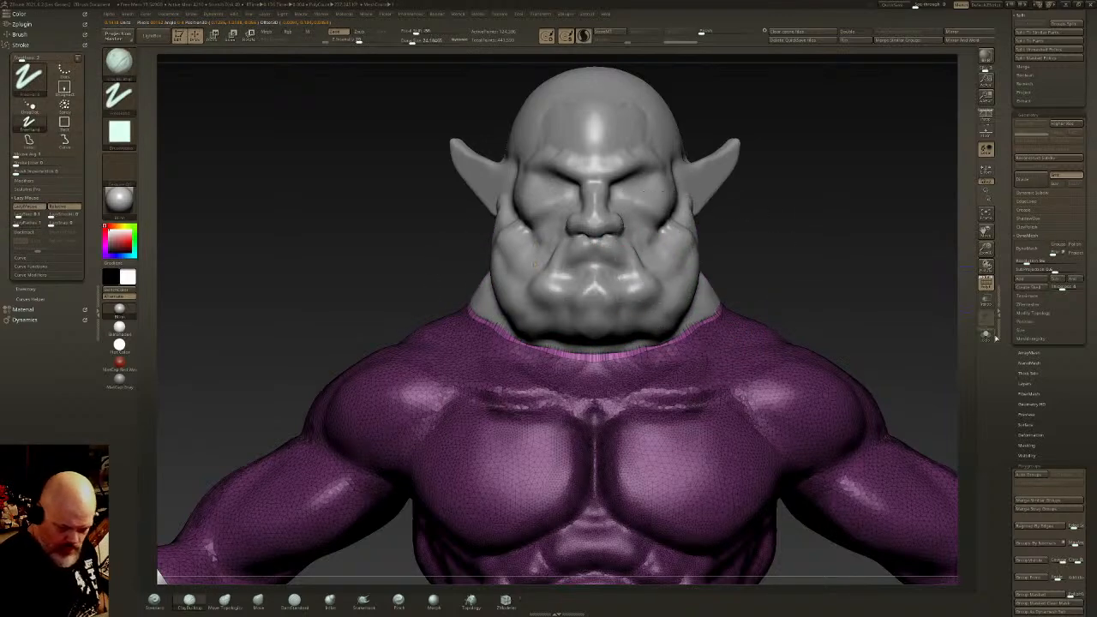
Step: Isolate the body and smooth the front of the extended neck with a larger brush
left_click(988, 335)
left_click_drag(854, 335, 844, 373)
mouse_move(691, 284)
left_mouse_down()
mouse_move(557, 324)
mouse_move(509, 284)
left_mouse_up()
left_click_drag(413, 41, 417, 41)
mouse_move(595, 321)
left_mouse_down("shift")
mouse_move(574, 334)
mouse_move(521, 322)
mouse_move(596, 358)
left_mouse_up("shift")
Step: Smooth the sides and top rim of the neck stump into a rounded form and clear the mask
left_click_drag(805, 215, 566, 300)
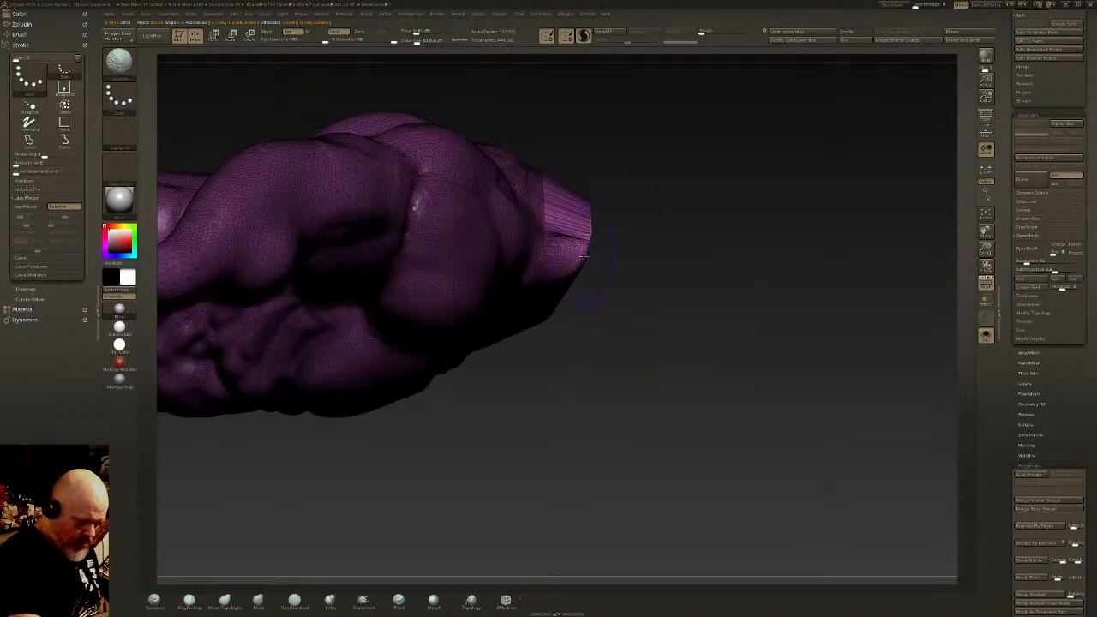
left_click_drag(583, 255, 600, 224)
mouse_move(590, 243)
left_mouse_down("shift")
mouse_move(571, 227)
mouse_move(592, 184)
mouse_move(589, 214)
left_mouse_up("shift")
mouse_move(729, 300)
left_mouse_down()
mouse_move(617, 283)
mouse_move(600, 206)
left_mouse_up()
mouse_move(592, 201)
left_mouse_down("shift")
mouse_move(547, 197)
mouse_move(535, 220)
mouse_move(528, 204)
mouse_move(604, 192)
left_mouse_up("shift")
left_click_drag(719, 154, 750, 184, "ctrl")
left_click_drag(737, 214, 708, 184)
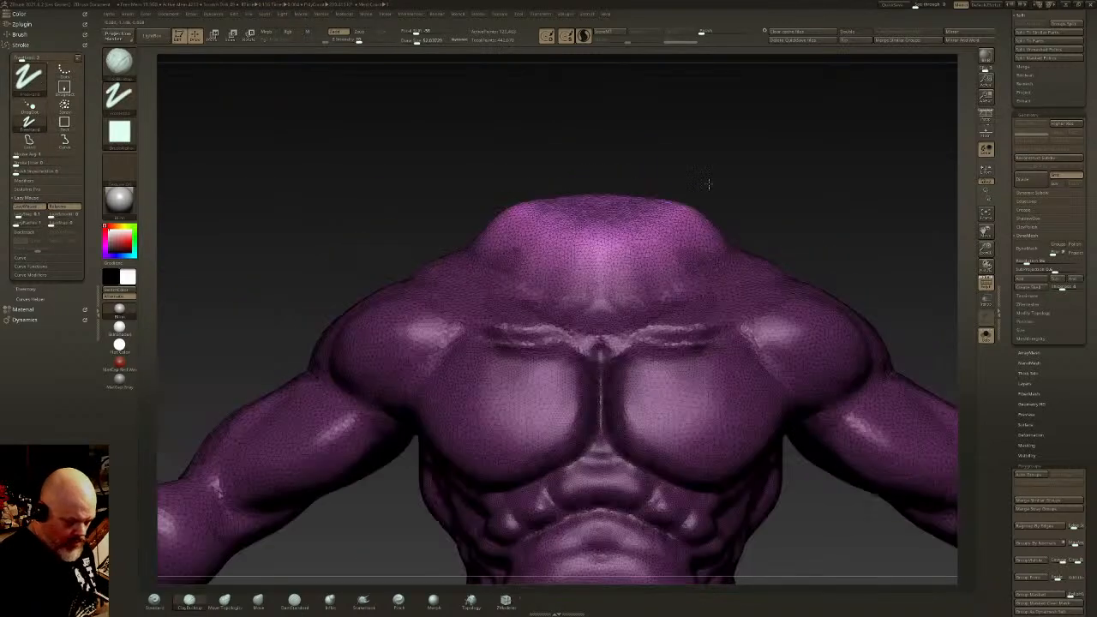
left_click_drag(824, 178, 926, 279, "ctrl")
Step: Bring back the other subtools, reactivate the head, and turn off the polyframe display
key("Up")
left_click(985, 335)
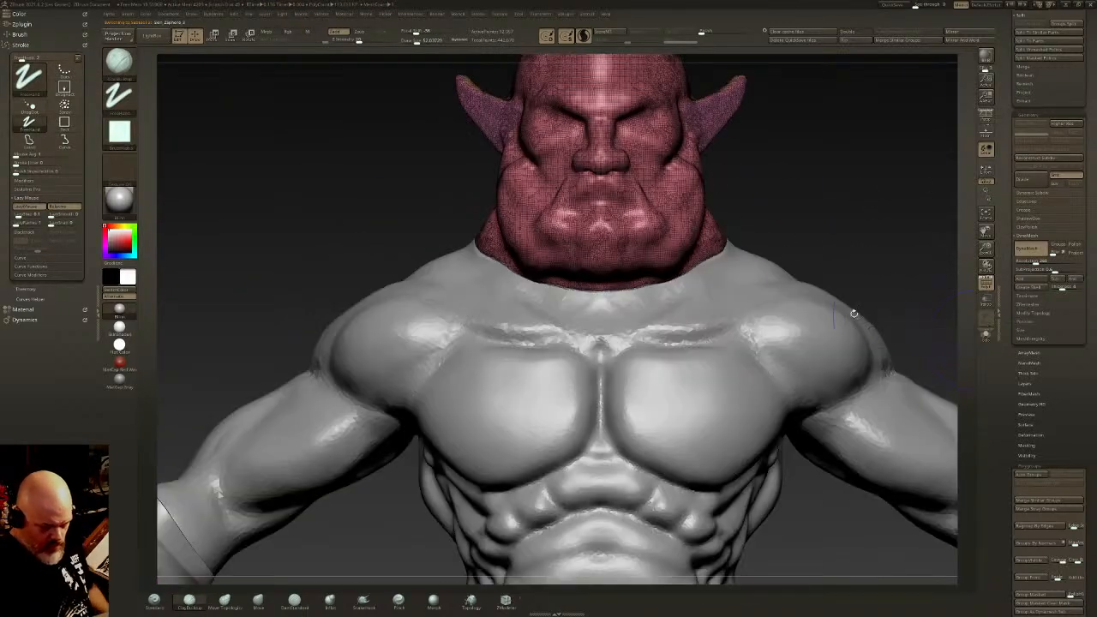
left_click_drag(735, 225, 761, 321, "alt")
left_click_drag(630, 330, 671, 316)
left_click_drag(549, 253, 611, 243)
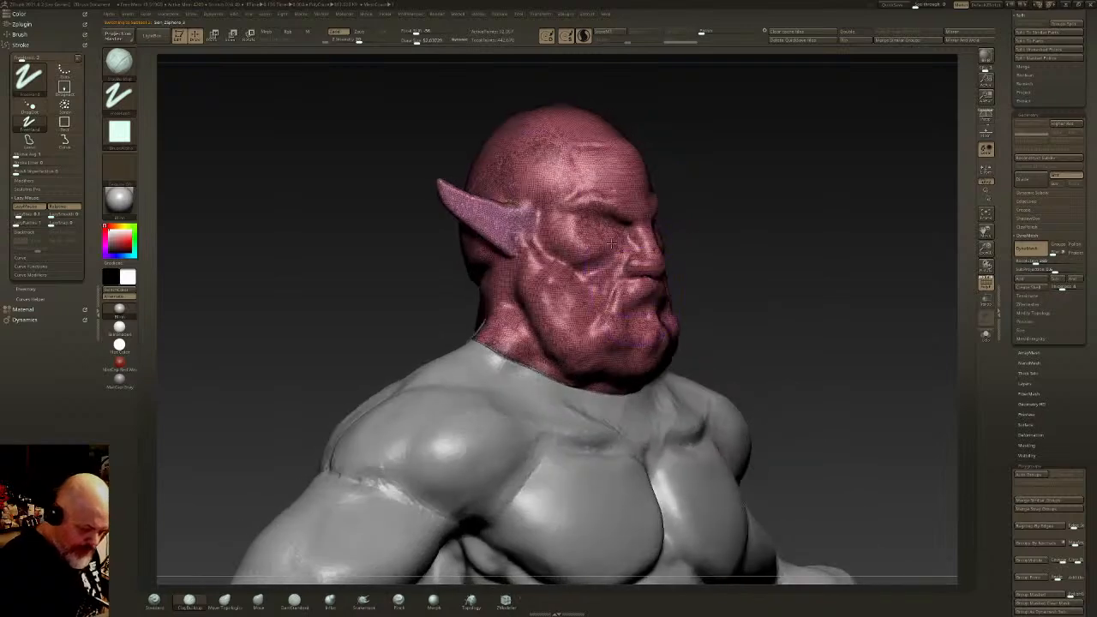
left_click_drag(425, 55, 681, 294)
left_click_drag(270, 421, 495, 169)
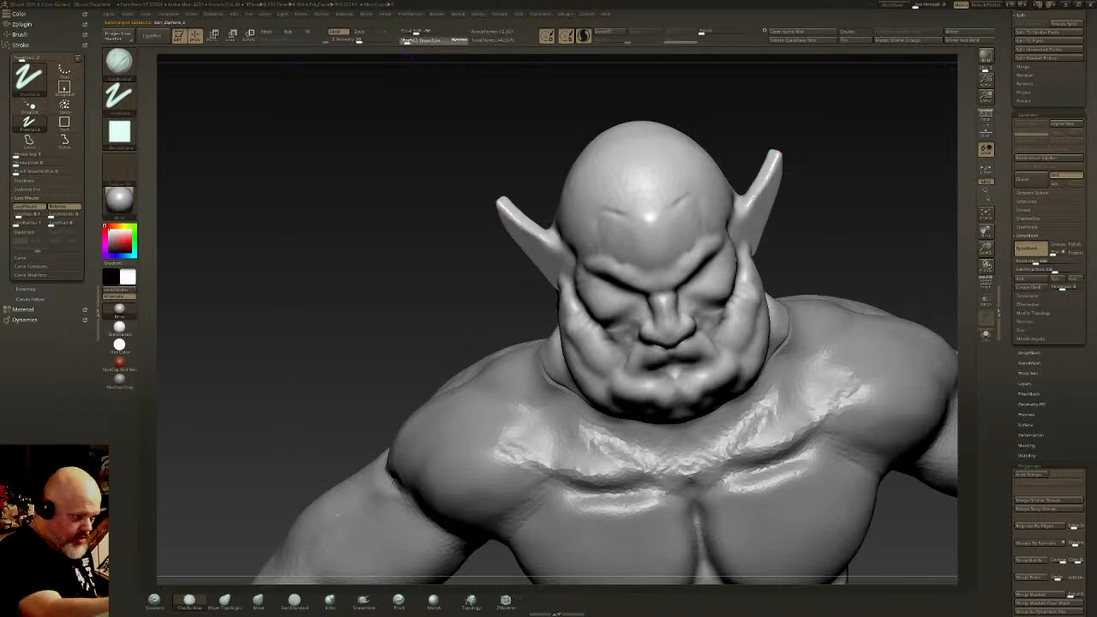
Step: Build up swept-back hair strands with ClayBuildup, fanning from a central forehead peak over the front of the scalp
left_click_drag(446, 86, 227, 259)
left_click(43, 33)
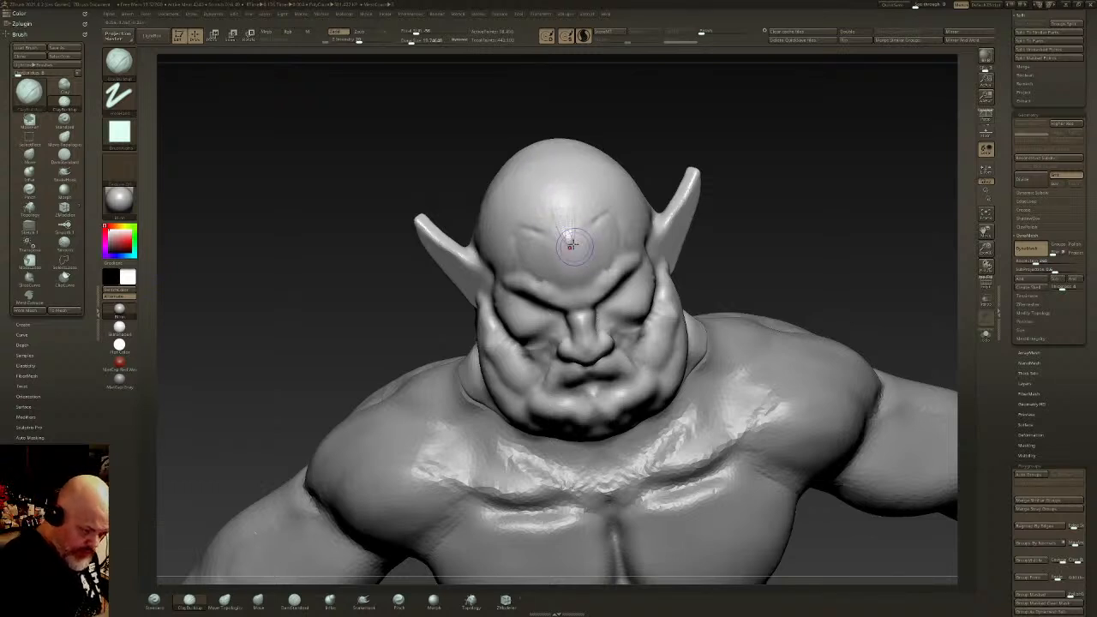
left_click_drag(570, 243, 539, 164)
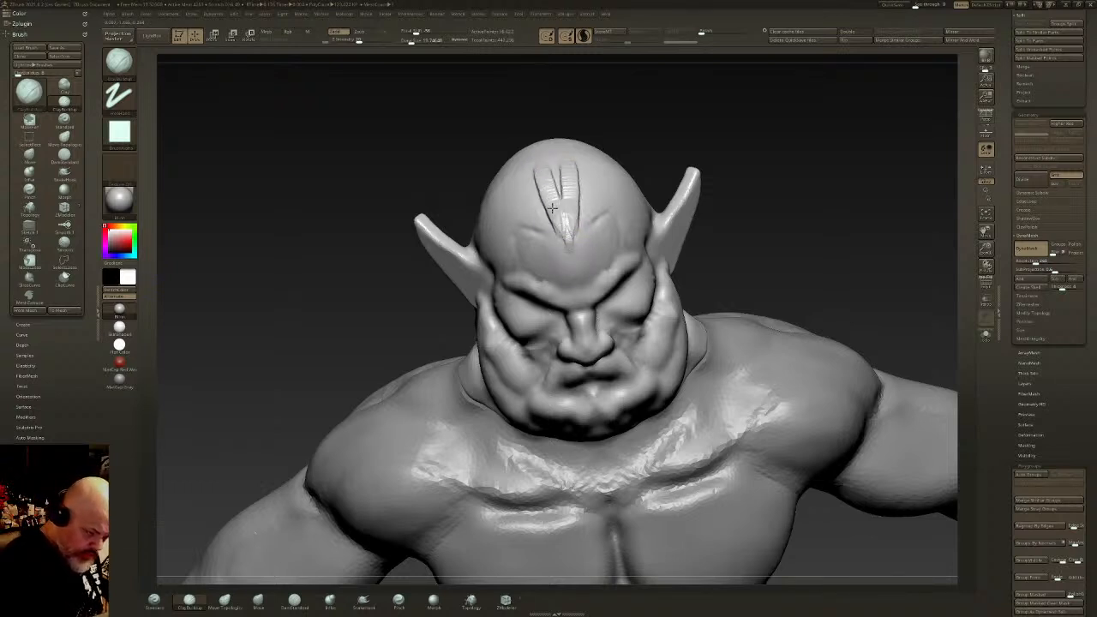
left_click_drag(551, 209, 540, 142)
left_click_drag(563, 240, 520, 165)
left_click_drag(559, 242, 506, 179)
left_click_drag(538, 229, 509, 192)
mouse_move(513, 223)
left_mouse_down()
mouse_move(504, 200)
mouse_move(495, 218)
left_mouse_up()
mouse_move(503, 238)
left_mouse_down()
mouse_move(493, 223)
mouse_move(495, 241)
left_mouse_up()
Step: Extend the hairline down the temple in front of the ear and smooth the new hair strands
right_click_drag(490, 246, 516, 196)
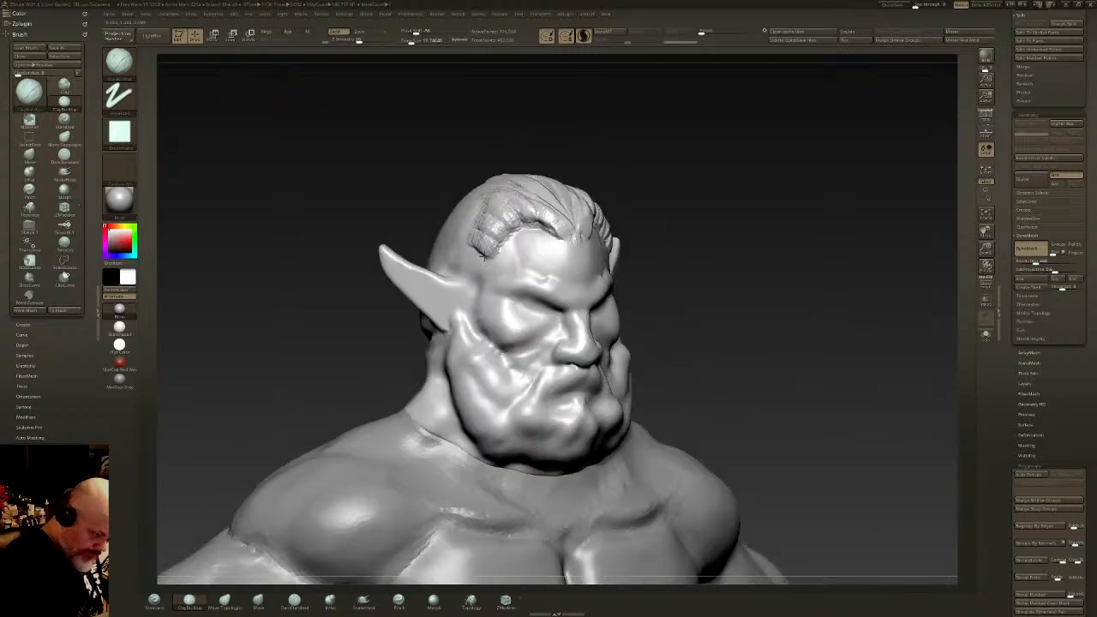
left_click_drag(483, 256, 473, 313)
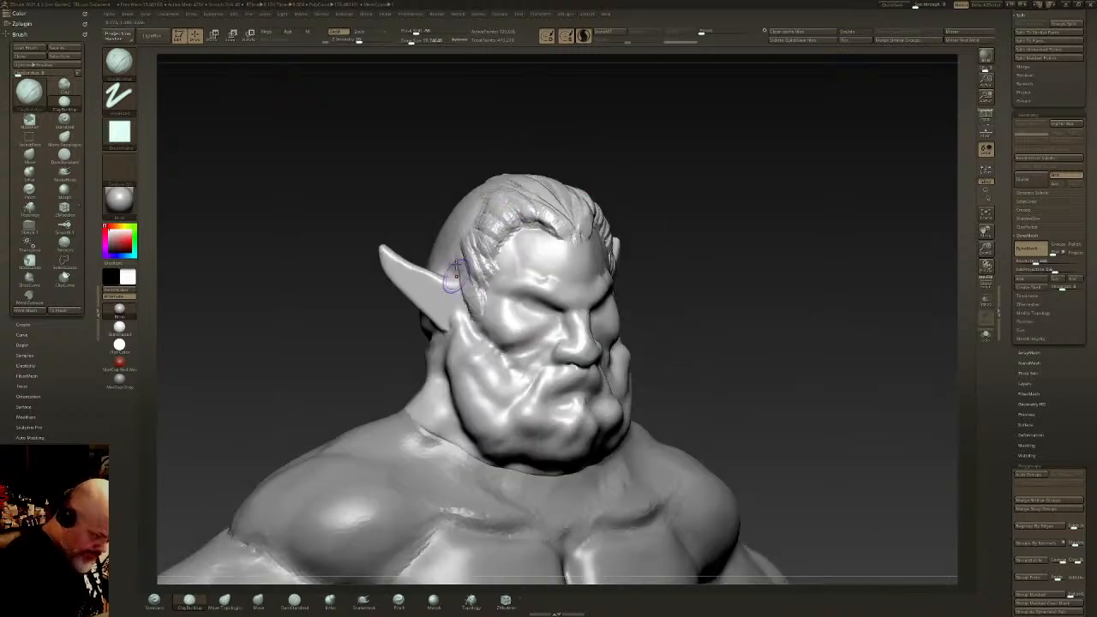
mouse_move(464, 272)
left_mouse_down()
mouse_move(468, 333)
mouse_move(472, 322)
left_mouse_up()
mouse_move(547, 209)
left_mouse_down("shift")
mouse_move(568, 220)
mouse_move(538, 214)
left_mouse_up("shift")
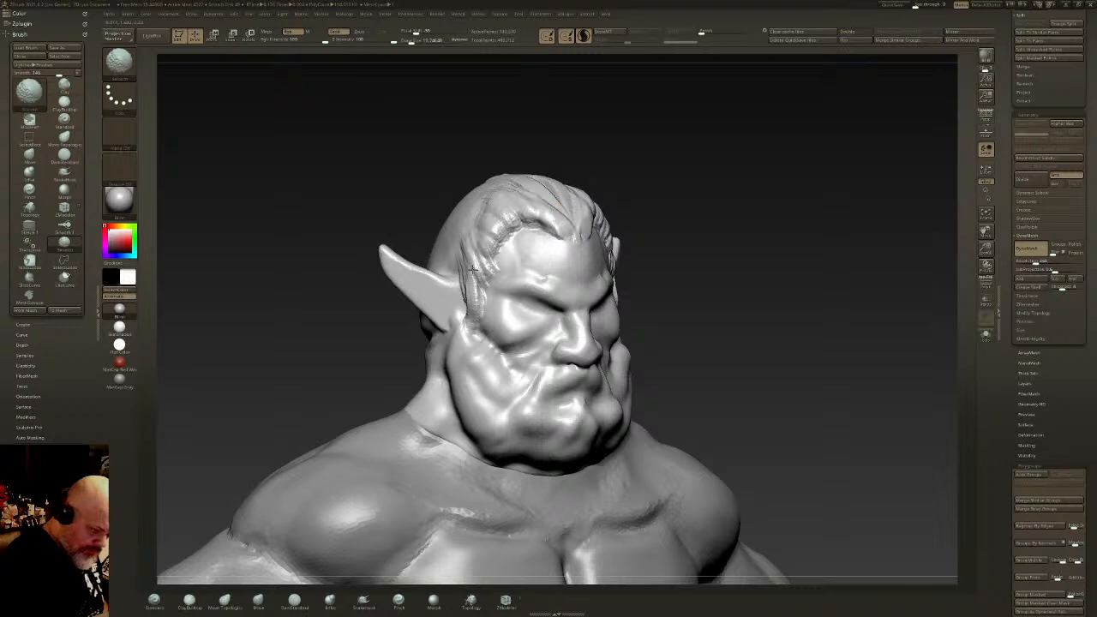
left_click_drag(481, 244, 474, 297, "shift")
Step: Add more clay hair strands at the central hairline peak and across the temple above the ear
mouse_move(591, 218)
right_mouse_down()
mouse_move(546, 209)
mouse_move(571, 214)
right_mouse_up()
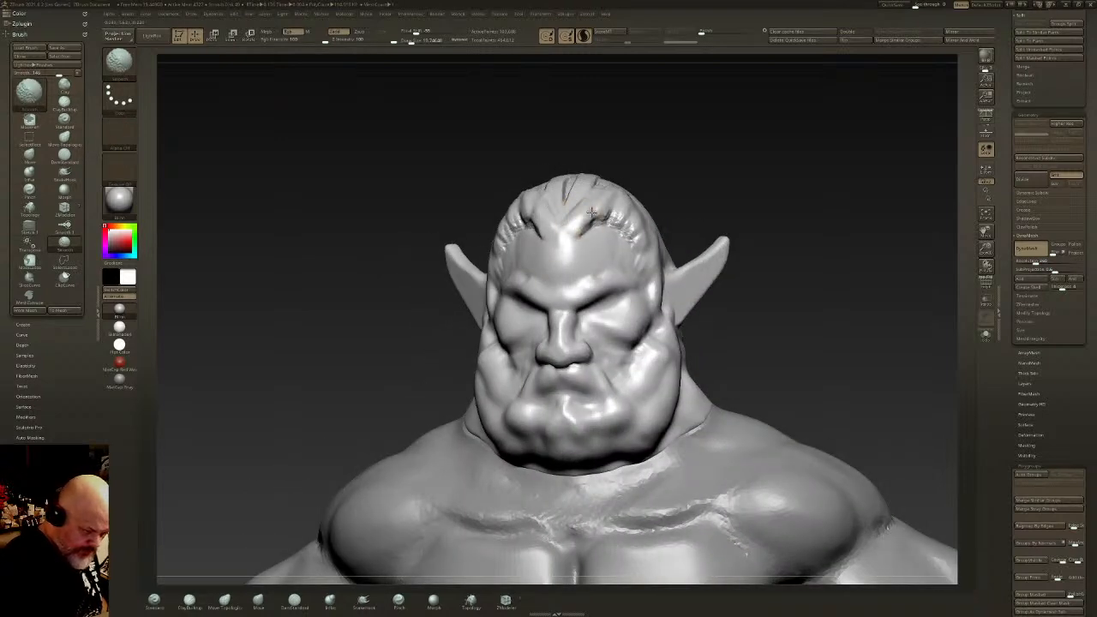
left_click_drag(594, 186, 565, 229)
right_click_drag(610, 205, 637, 212)
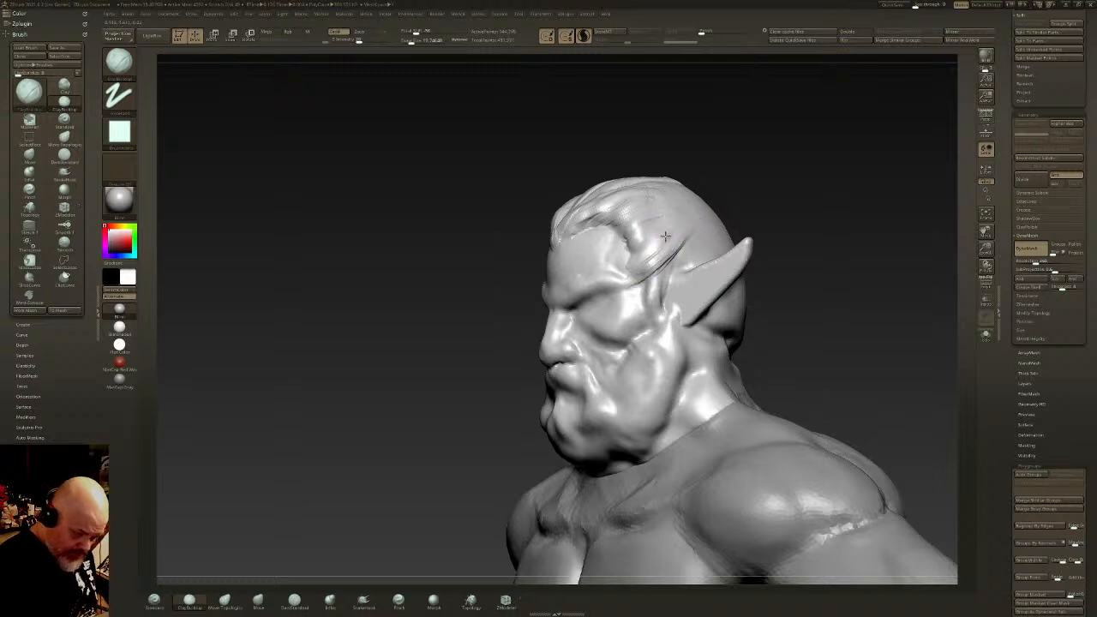
left_click_drag(677, 221, 612, 275)
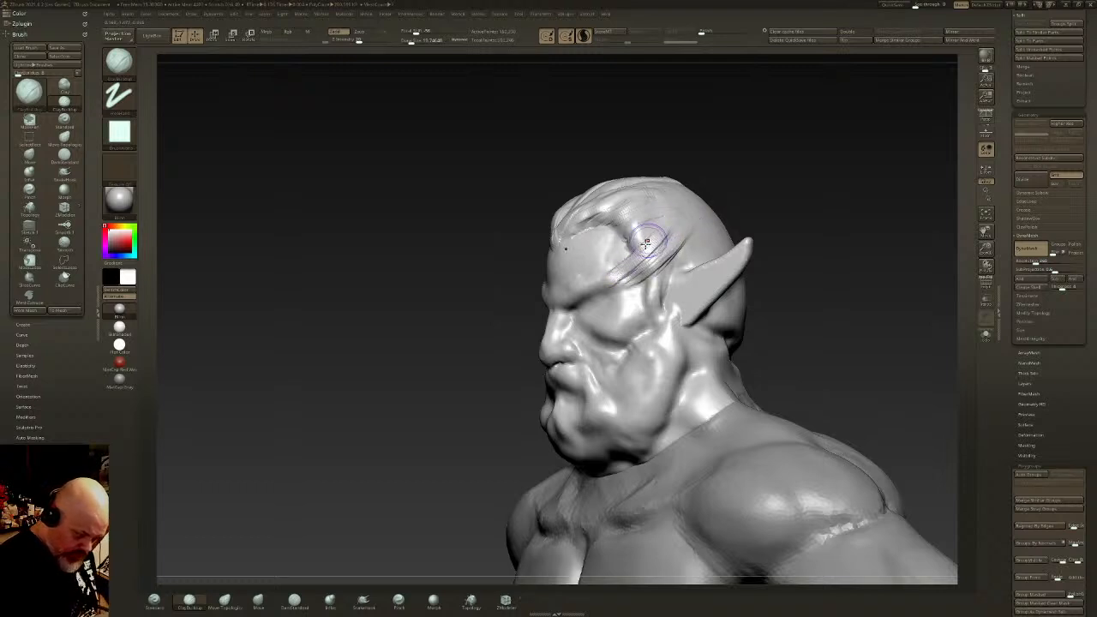
Step: Sculpt bushy, angled eyebrows and layer extra hair strands from their outer ends up over the temple
mouse_move(647, 244)
right_mouse_down()
mouse_move(713, 249)
mouse_move(690, 247)
right_mouse_up()
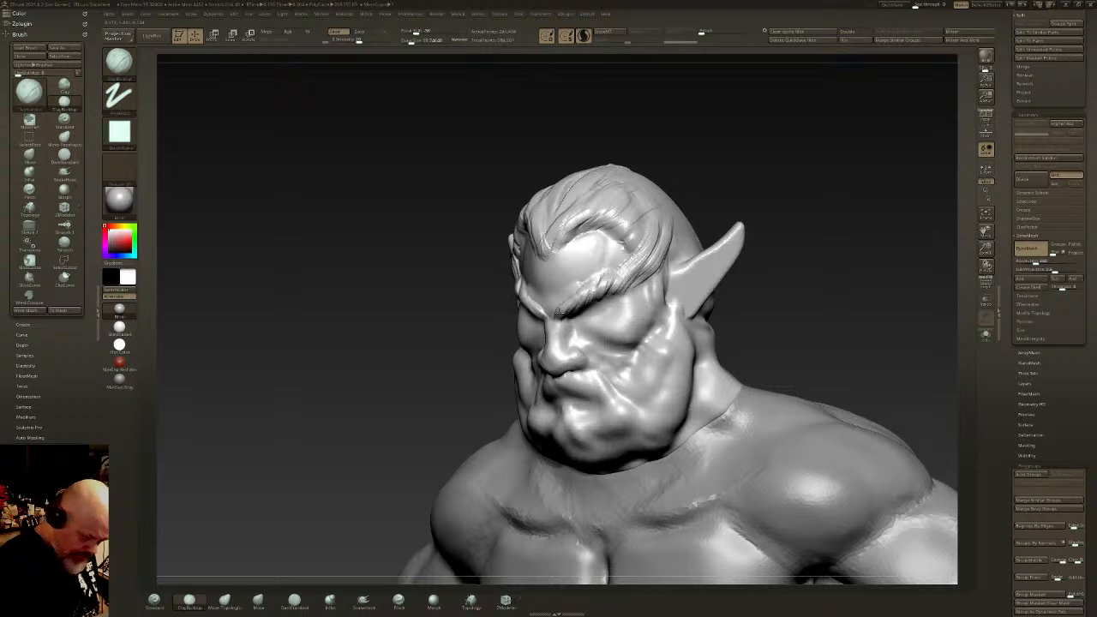
left_click_drag(559, 312, 557, 314, "alt")
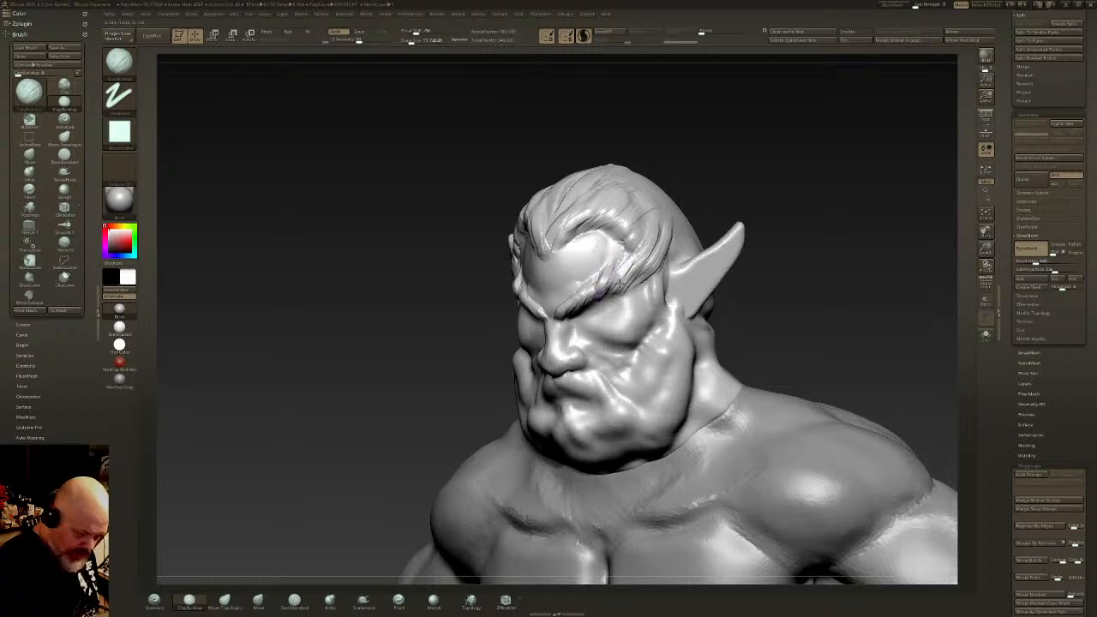
left_click_drag(617, 283, 661, 245)
left_click_drag(636, 290, 660, 242)
Step: Build sideburn strands in front of the ear and down around the earlobe
right_click_drag(652, 300, 610, 296)
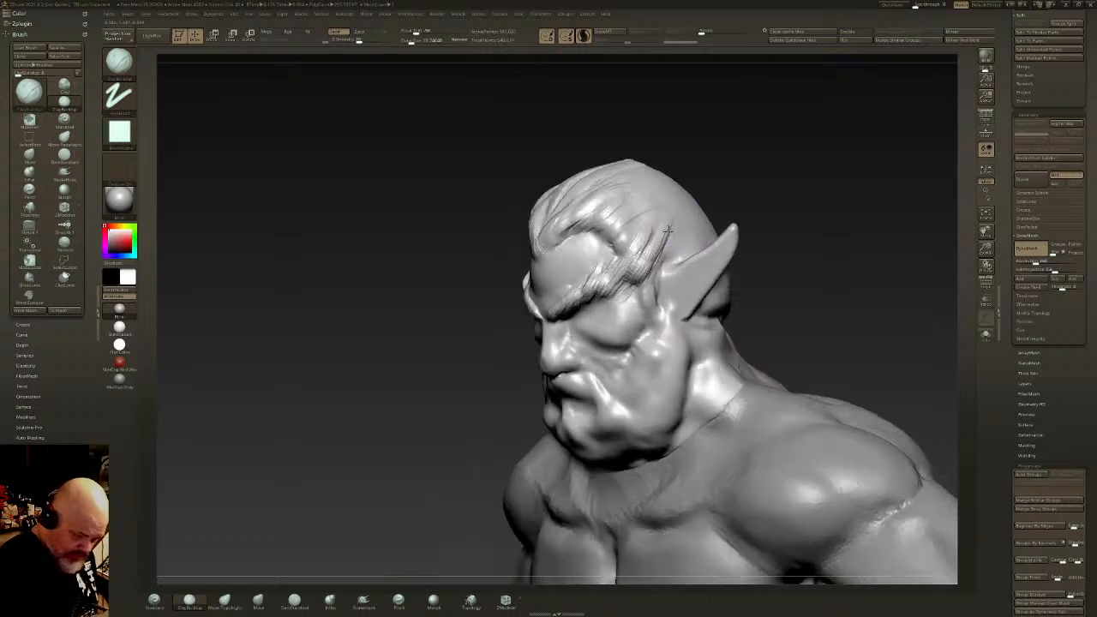
mouse_move(647, 304)
left_mouse_down()
mouse_move(671, 241)
mouse_move(656, 273)
left_mouse_up()
mouse_move(647, 330)
left_mouse_down()
mouse_move(661, 302)
mouse_move(652, 317)
mouse_move(666, 309)
left_mouse_up()
key("shift")
left_click_drag(693, 347, 658, 328)
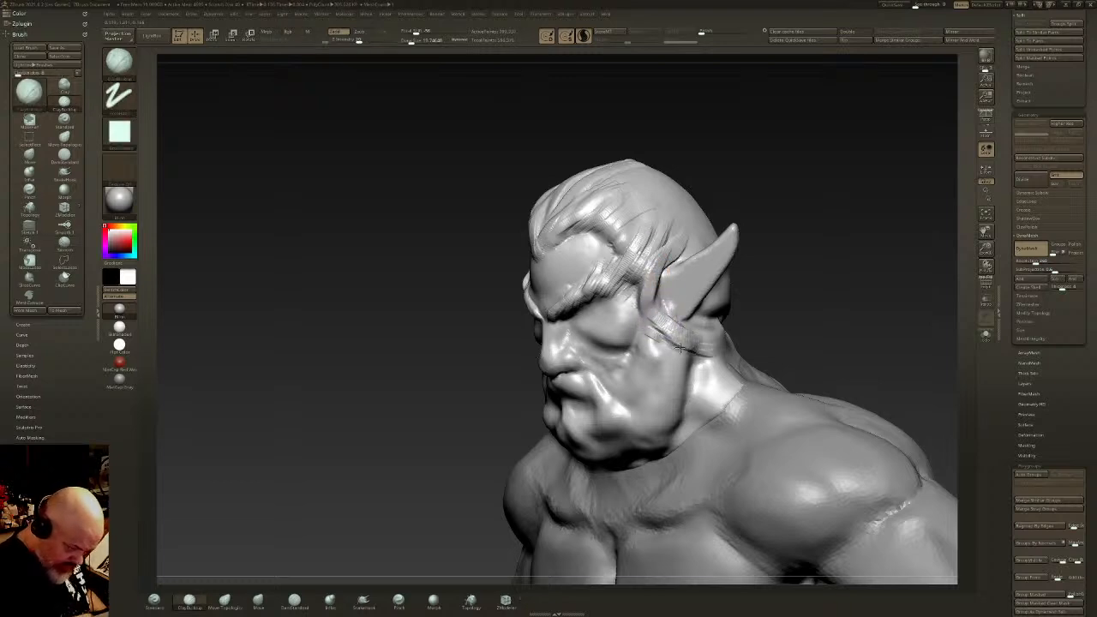
mouse_move(701, 361)
left_mouse_down()
mouse_move(653, 337)
mouse_move(645, 346)
left_mouse_up()
mouse_move(682, 396)
left_mouse_down()
mouse_move(637, 352)
mouse_move(636, 372)
mouse_move(626, 368)
mouse_move(651, 387)
mouse_move(643, 420)
left_mouse_up()
key("ctrl")
key("ctrl+z")
key("ctrl+z")
key("ctrl+z")
key("ctrl+z")
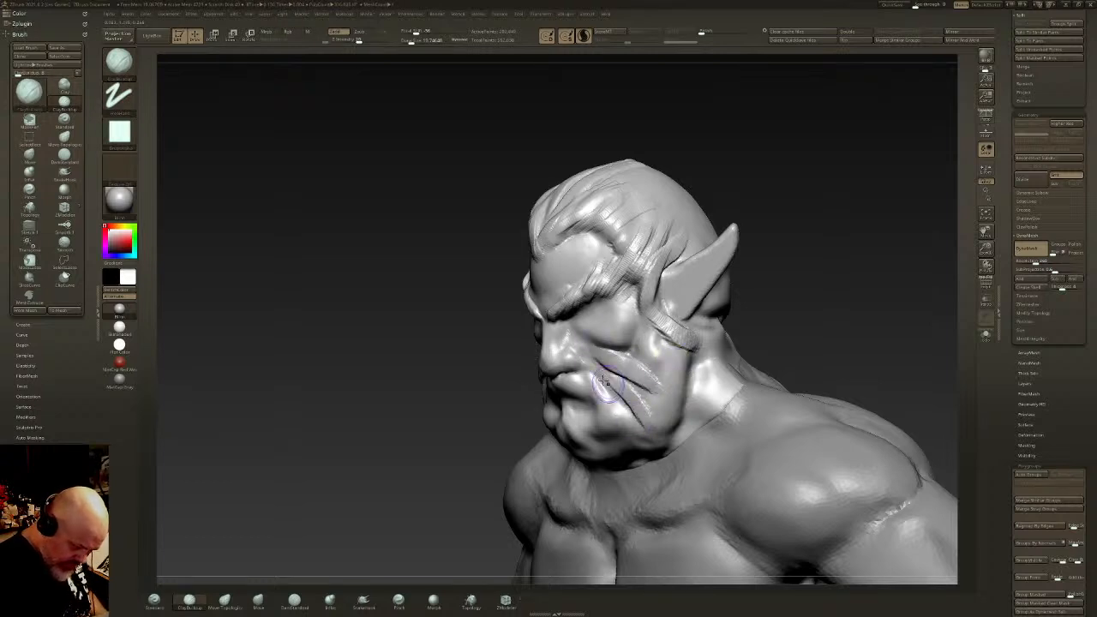
Step: Sculpt beard strands sweeping across the cheek between the sideburn and the jaw
left_click_drag(604, 383, 629, 429)
left_click_drag(661, 364, 651, 347)
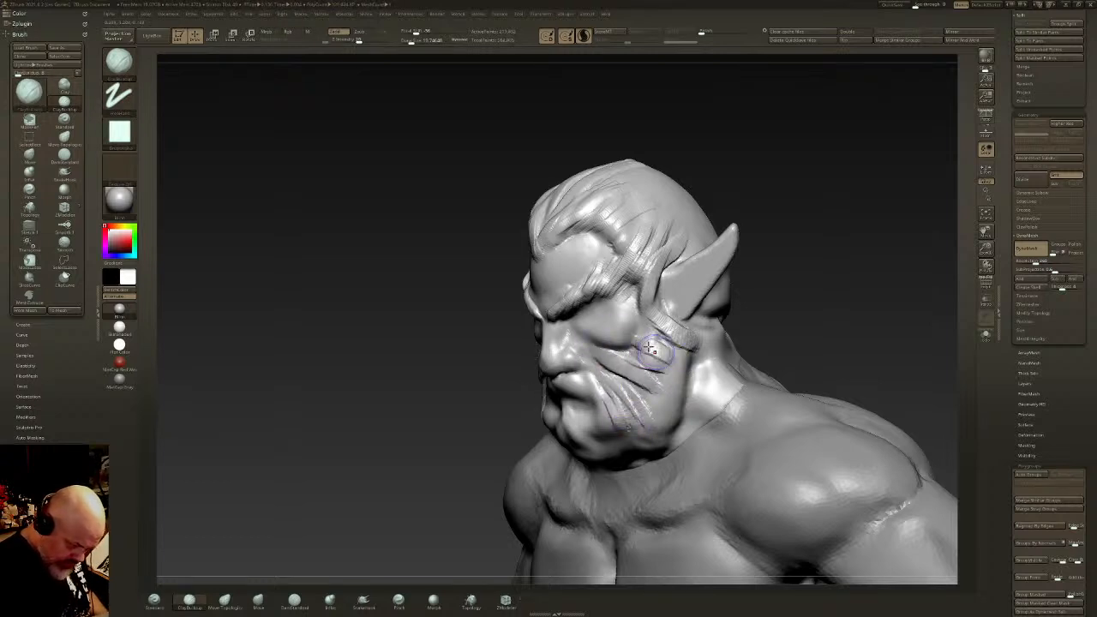
right_click_drag(636, 314, 718, 326)
Step: Build long moustache and beard strands from beneath the nose down beside the mouth and over the lower cheek
mouse_move(610, 373)
left_mouse_down()
mouse_move(631, 396)
mouse_move(623, 431)
left_mouse_up()
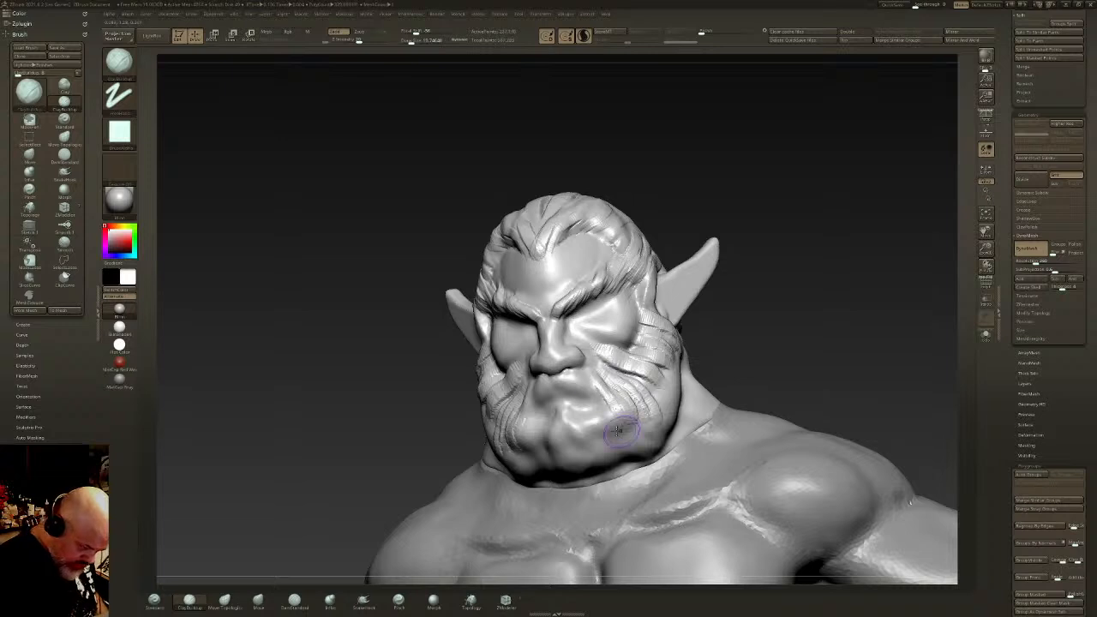
left_click_drag(576, 380, 623, 439)
right_click_drag(624, 440, 677, 410)
left_click_drag(629, 403, 647, 435)
right_click_drag(648, 436, 675, 419, "shift")
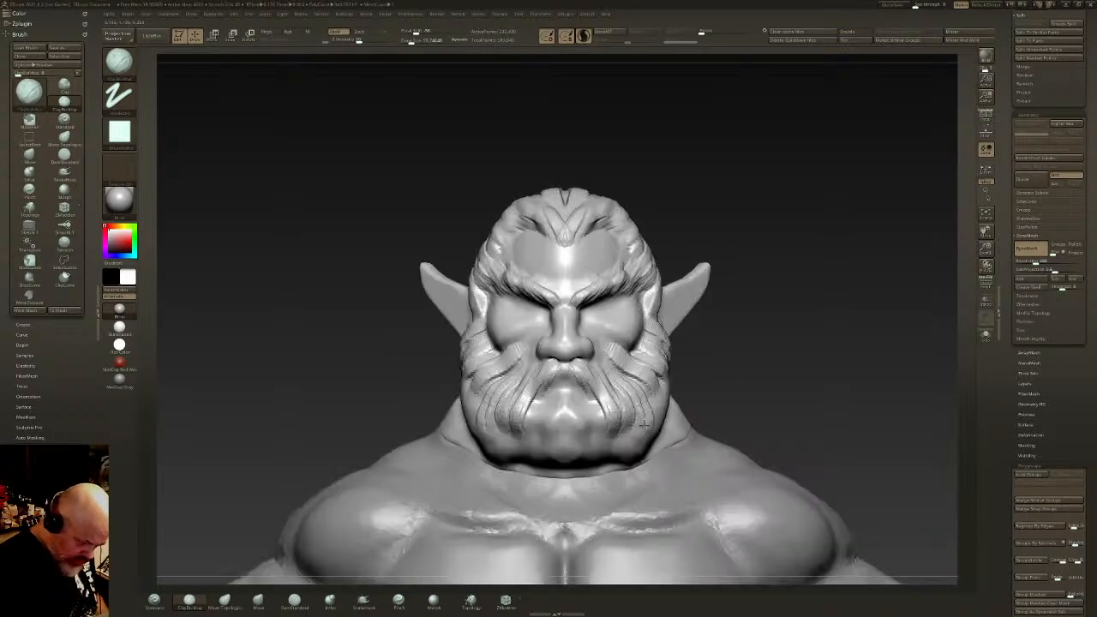
Step: Carve the inner hollow and folds of the pointed ear with DamStandard, including the crease where it meets the head
right_click_drag(749, 319, 780, 311, "ctrl")
mouse_move(690, 321)
right_mouse_down()
mouse_move(668, 330)
mouse_move(675, 320)
mouse_move(656, 351)
mouse_move(712, 299)
right_mouse_up()
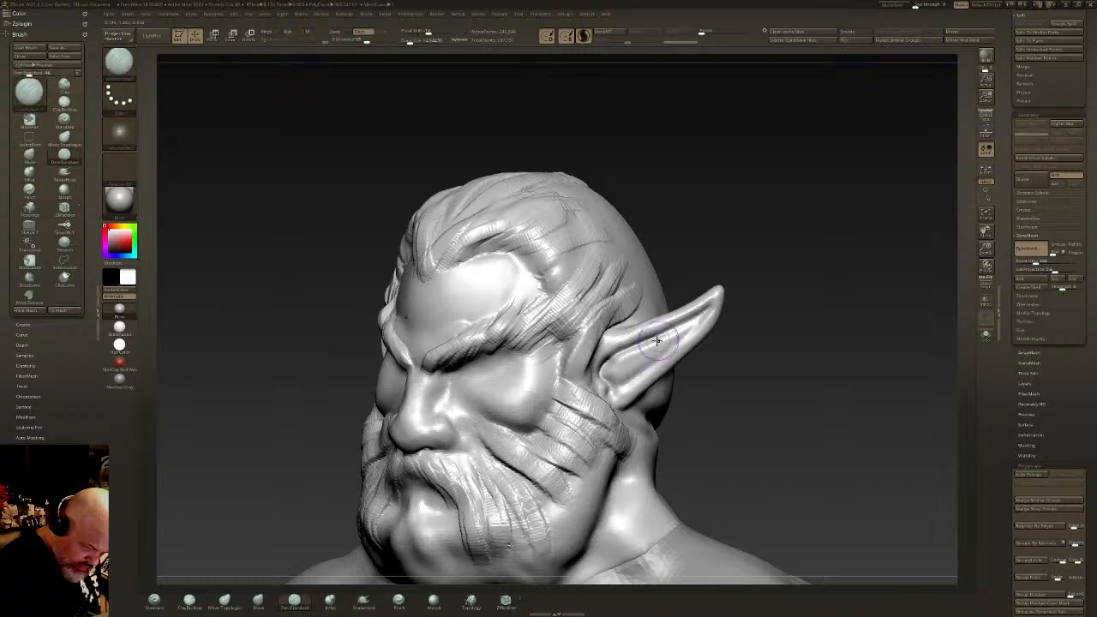
mouse_move(626, 374)
left_mouse_down()
mouse_move(689, 321)
mouse_move(603, 373)
mouse_move(644, 369)
mouse_move(717, 300)
mouse_move(639, 370)
left_mouse_up()
mouse_move(702, 315)
left_mouse_down()
mouse_move(643, 370)
mouse_move(636, 339)
mouse_move(613, 346)
left_mouse_up()
left_click_drag(754, 249, 756, 296)
mouse_move(657, 310)
left_mouse_down()
mouse_move(625, 318)
mouse_move(597, 353)
left_mouse_up()
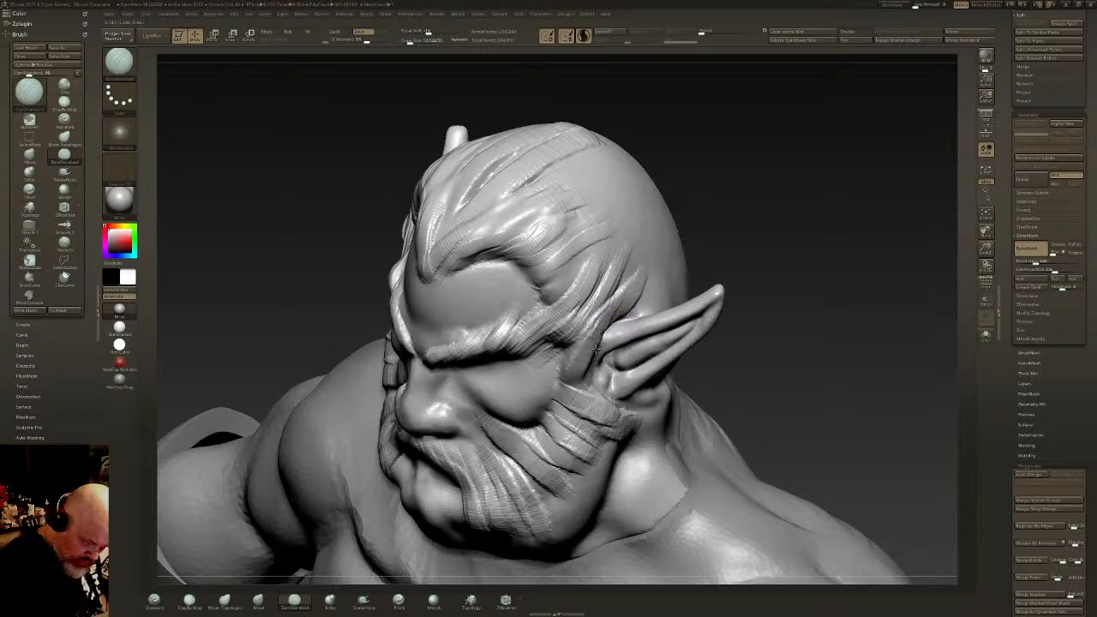
left_click_drag(754, 334, 747, 279)
mouse_move(634, 316)
left_mouse_down()
mouse_move(605, 353)
mouse_move(605, 391)
left_mouse_up()
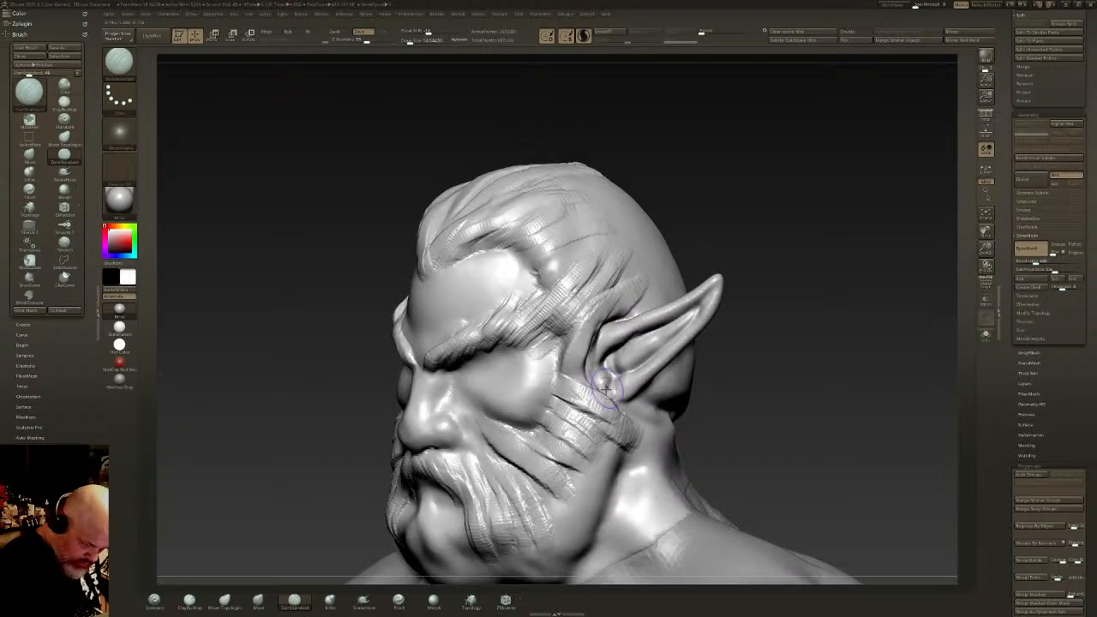
Step: Carve creases along the lower edge and back of the pointed ear where it joins the head
left_click_drag(758, 386, 711, 384)
left_click_drag(631, 409, 682, 353)
left_click_drag(887, 384, 825, 386)
mouse_move(676, 399)
left_mouse_down()
mouse_move(710, 353)
mouse_move(701, 369)
mouse_move(702, 317)
left_mouse_up()
right_click_drag(702, 315, 706, 343)
mouse_move(705, 332)
left_mouse_down()
mouse_move(691, 297)
mouse_move(706, 296)
left_mouse_up()
Step: Carve the line between the lips with DamStandard
right_click_drag(706, 297, 674, 307)
right_click_drag(674, 307, 672, 428, "ctrl")
right_click_drag(702, 374, 631, 319, "alt")
mouse_move(632, 319)
right_mouse_down("alt")
mouse_move(647, 390)
mouse_move(599, 369)
mouse_move(649, 334)
right_mouse_up("alt")
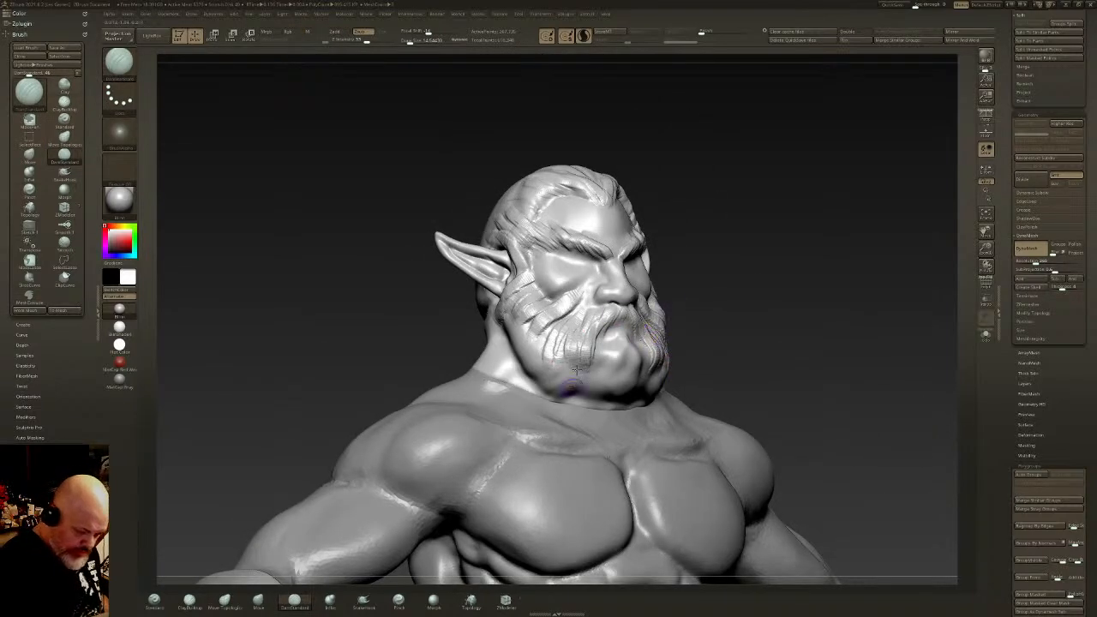
mouse_move(576, 370)
right_mouse_down()
mouse_move(535, 364)
mouse_move(617, 324)
mouse_move(626, 360)
mouse_move(635, 308)
right_mouse_up()
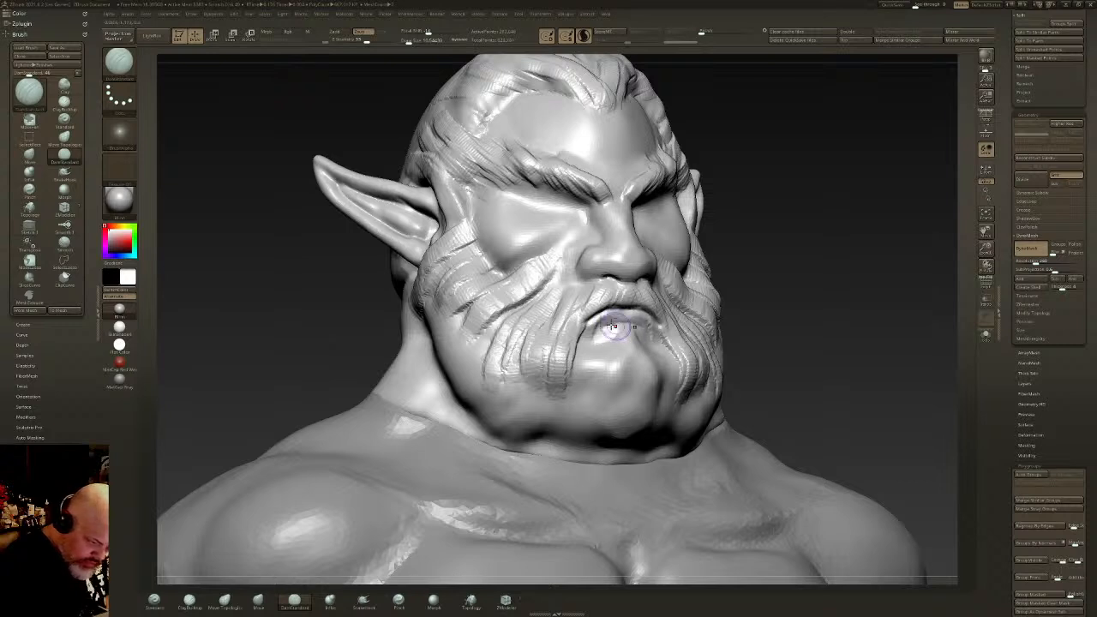
key("shift")
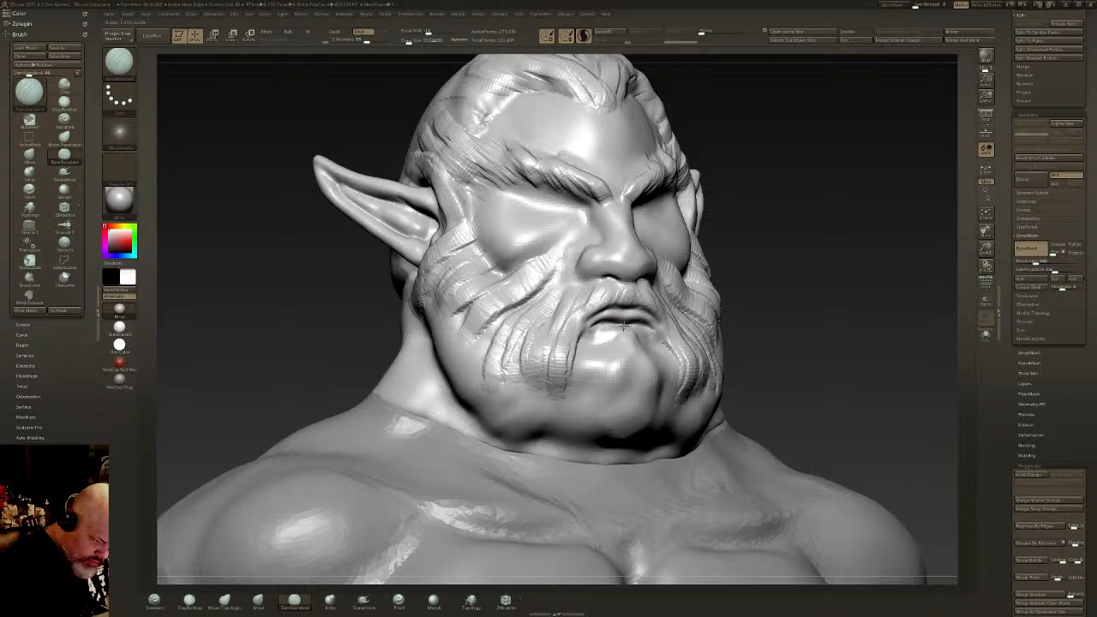
Step: Build up and smooth the lips with ClayBuildup, and add moustache strands from under the nose around the mouth
left_click(189, 599)
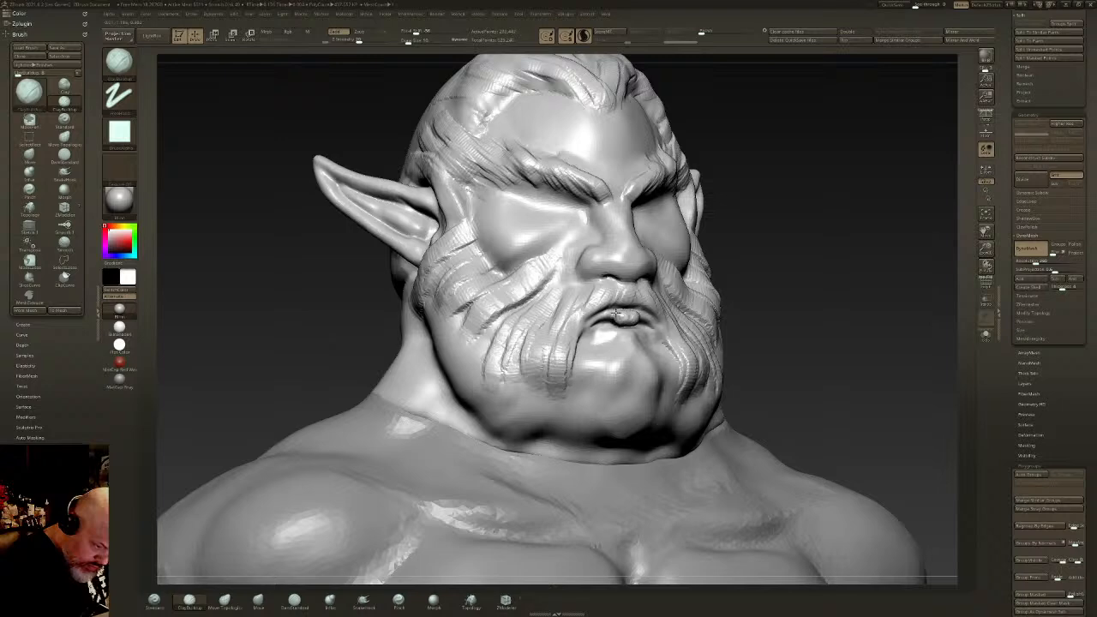
key("shift")
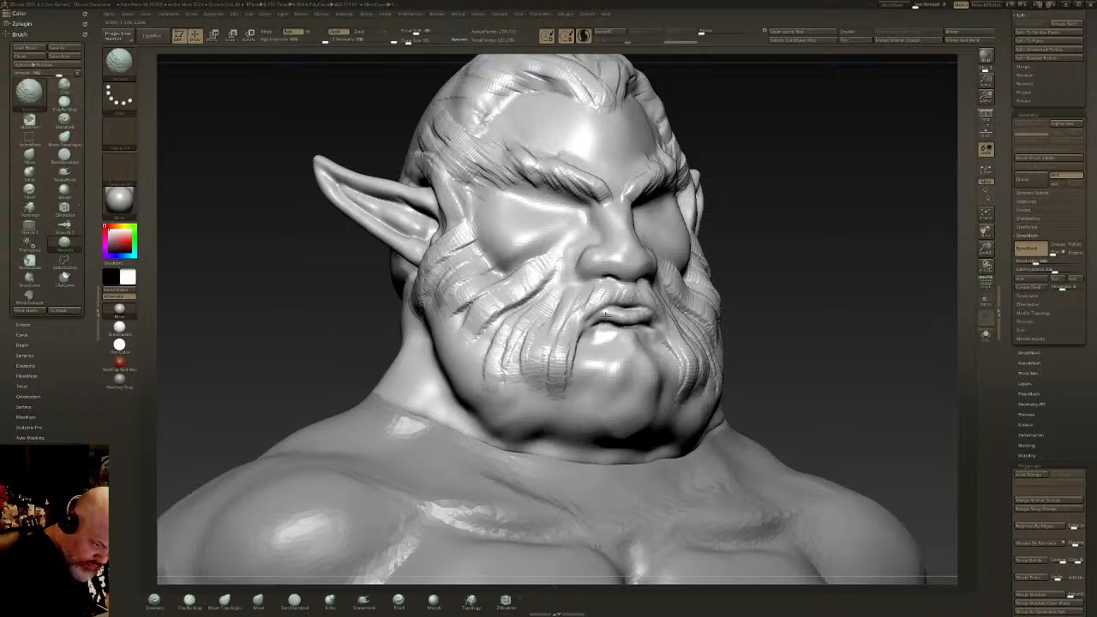
left_click_drag(605, 316, 630, 312, "shift")
mouse_move(631, 313)
right_mouse_down()
mouse_move(664, 308)
mouse_move(628, 301)
right_mouse_up()
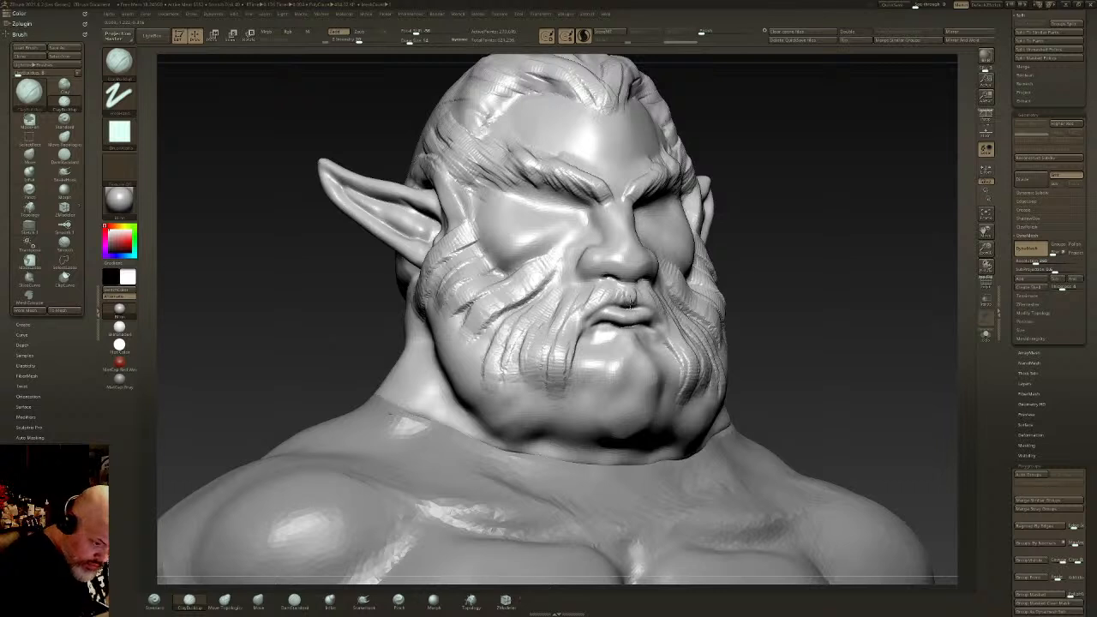
mouse_move(625, 291)
left_mouse_down()
mouse_move(573, 326)
mouse_move(563, 373)
left_mouse_up()
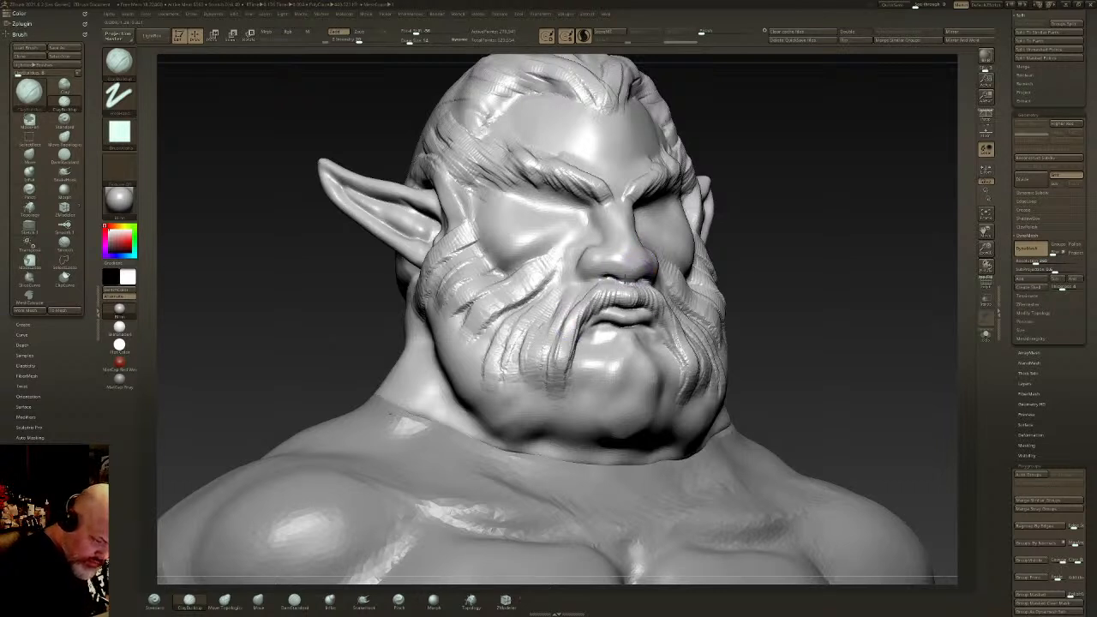
Step: Carve the nostrils and the creases around the wings of the nose with DamStandard
left_click(294, 600)
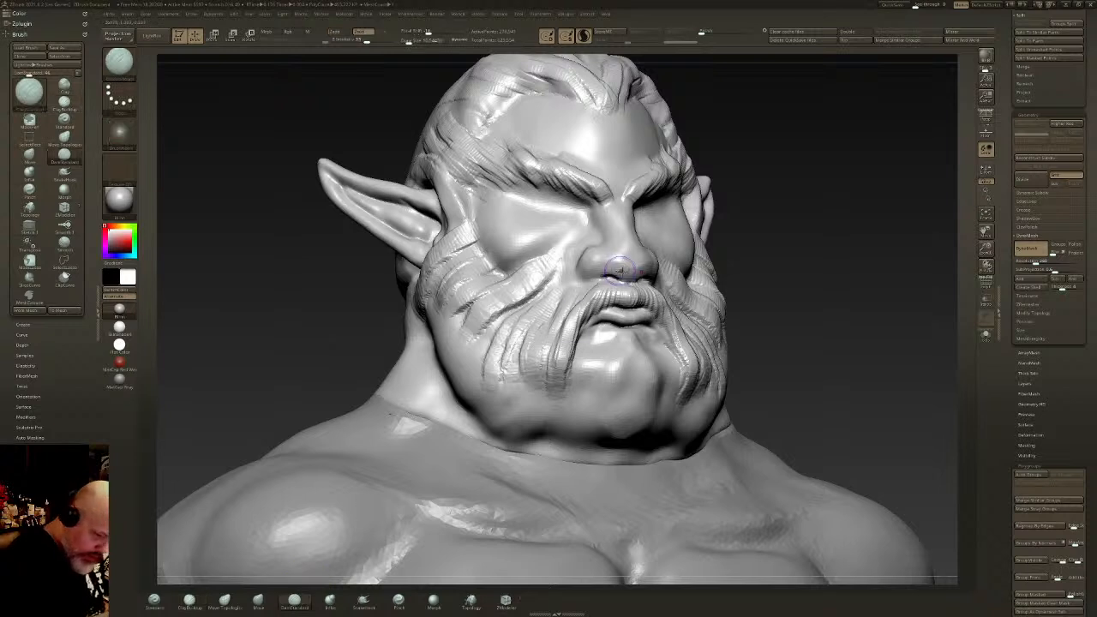
mouse_move(628, 276)
left_mouse_down()
mouse_move(600, 262)
mouse_move(582, 272)
mouse_move(615, 267)
mouse_move(588, 269)
mouse_move(612, 264)
mouse_move(579, 255)
mouse_move(575, 271)
left_mouse_up()
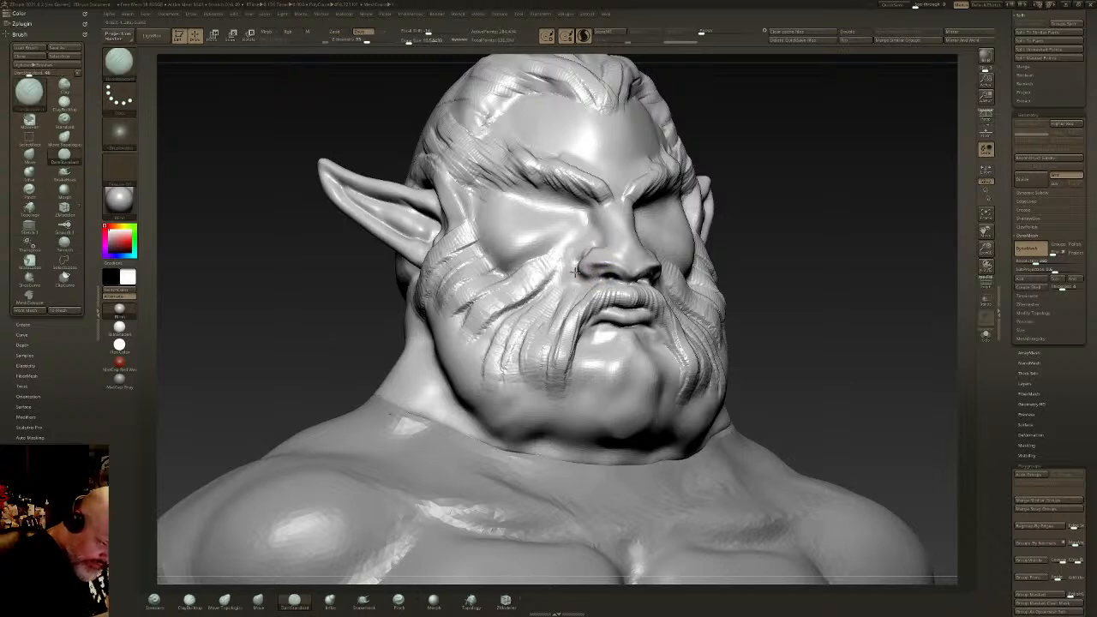
right_click_drag(593, 245, 605, 245)
left_click_drag(591, 247, 575, 280)
Step: Carve narrow eyelid creases beneath the heavy eyebrows
right_click_drag(575, 218, 543, 193)
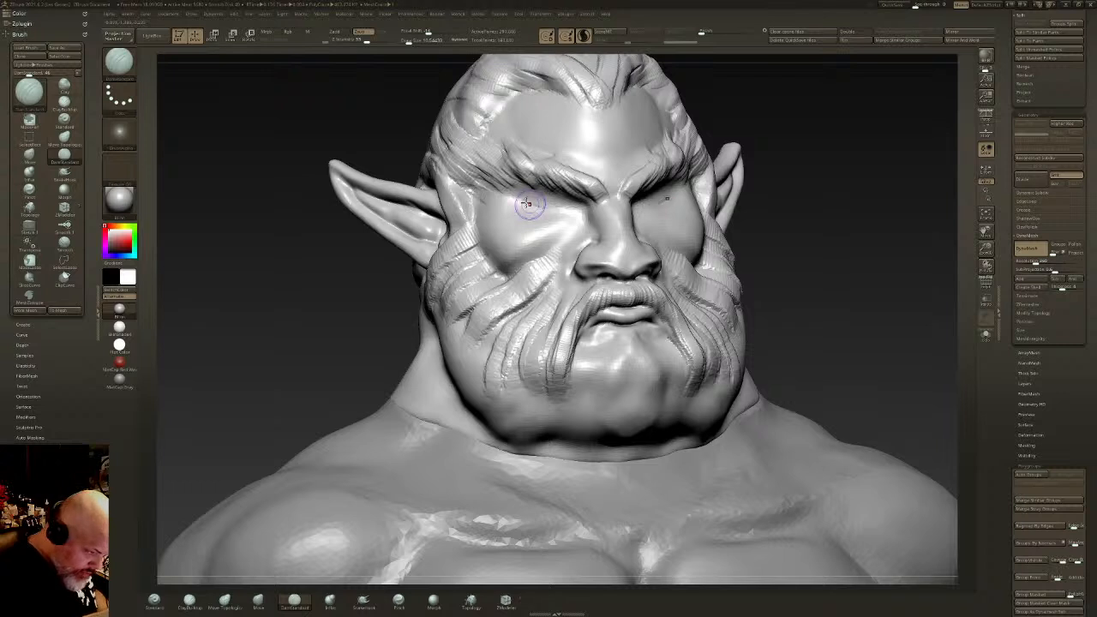
mouse_move(527, 204)
left_mouse_down()
mouse_move(554, 209)
mouse_move(543, 200)
left_mouse_up()
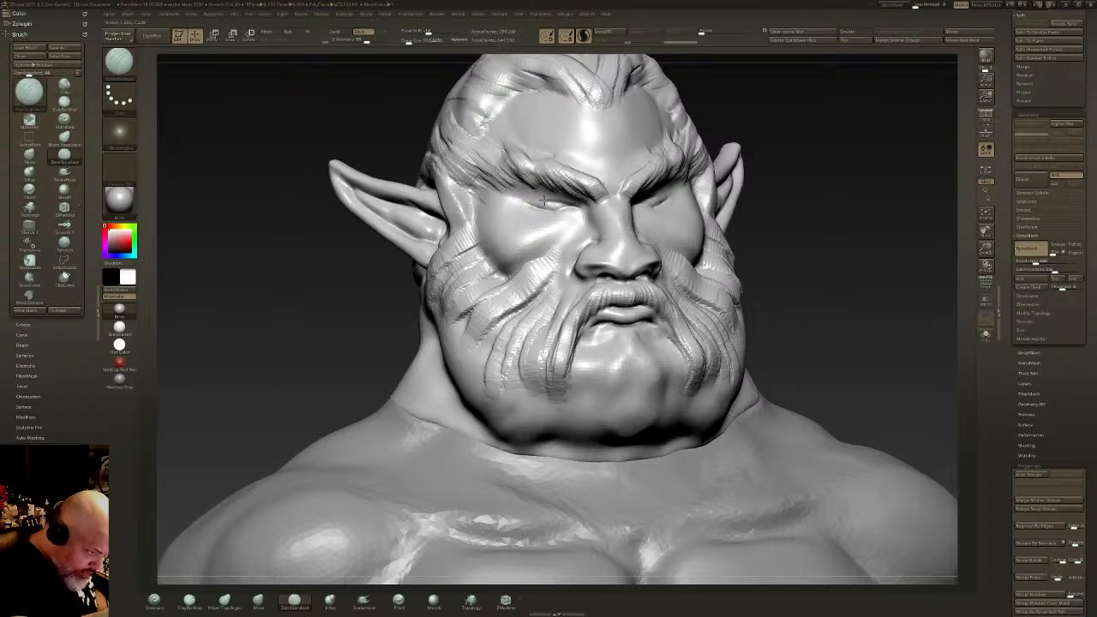
right_click_drag(557, 203, 553, 212)
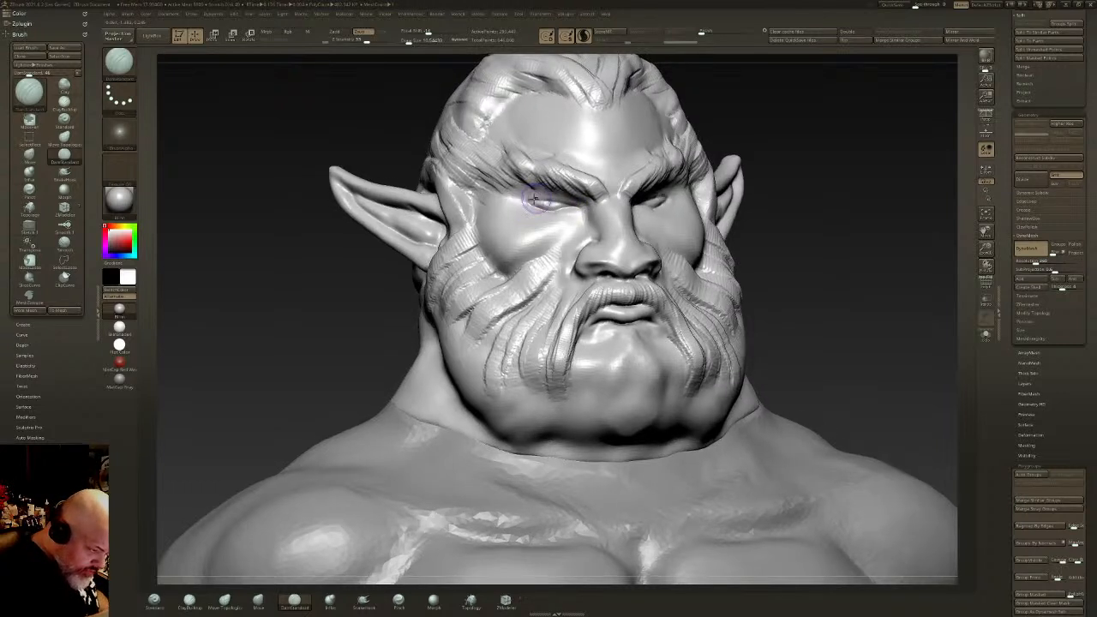
mouse_move(536, 201)
left_mouse_down()
mouse_move(562, 207)
mouse_move(550, 214)
mouse_move(580, 208)
mouse_move(605, 181)
mouse_move(581, 157)
mouse_move(602, 169)
left_mouse_up()
Step: Carve frown lines between the eyebrows and wrinkles across the forehead
left_click_drag(586, 133, 602, 165)
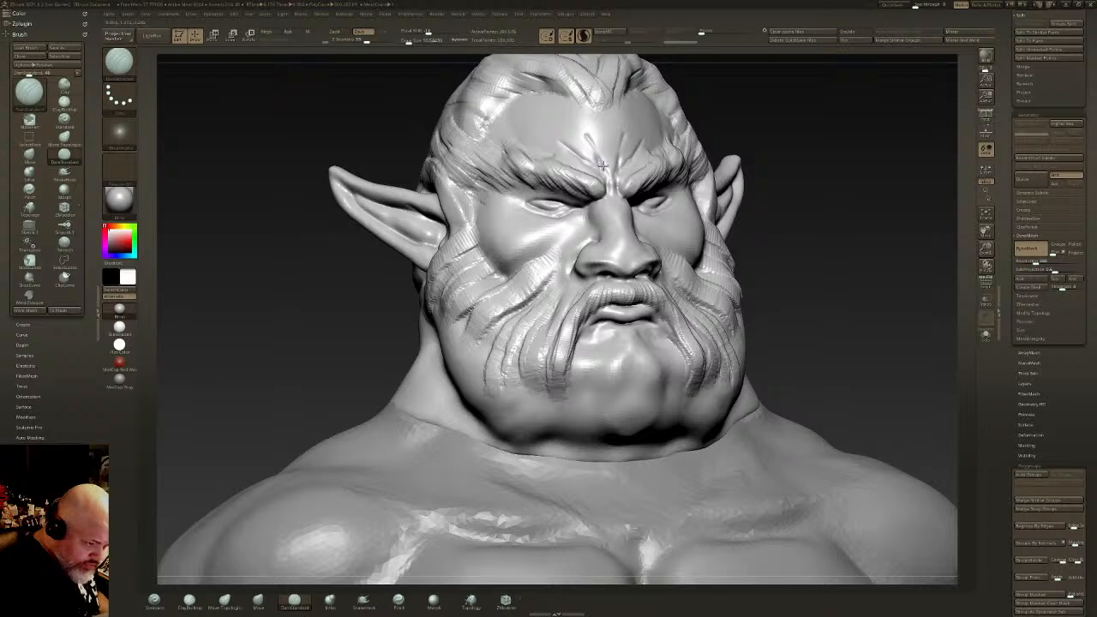
mouse_move(565, 110)
left_mouse_down()
mouse_move(610, 151)
mouse_move(612, 175)
left_mouse_up()
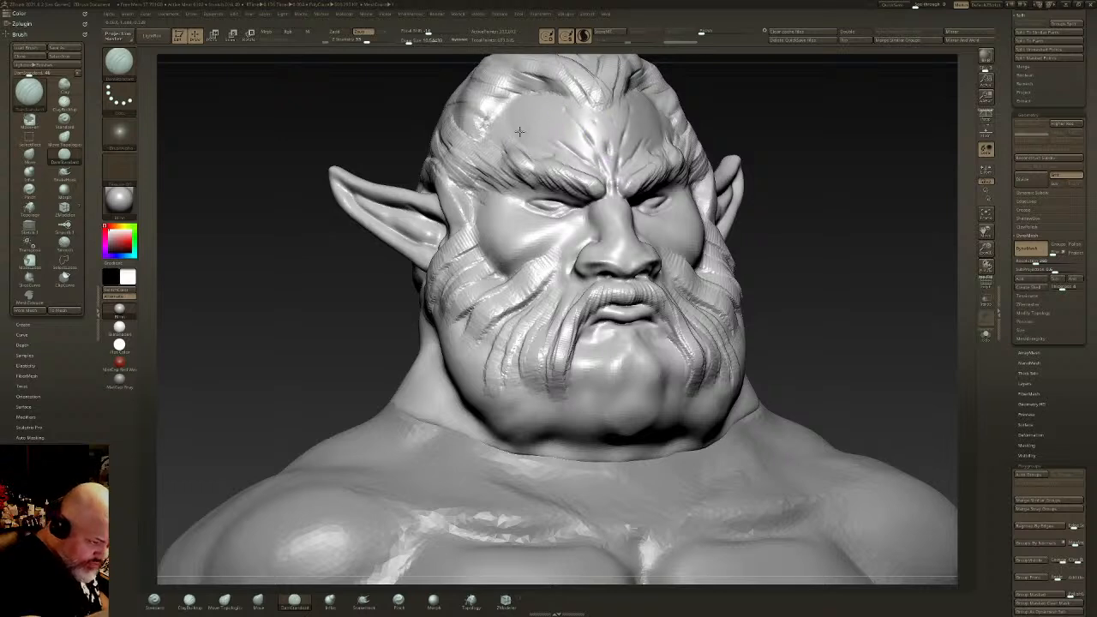
left_click_drag(558, 113, 613, 198)
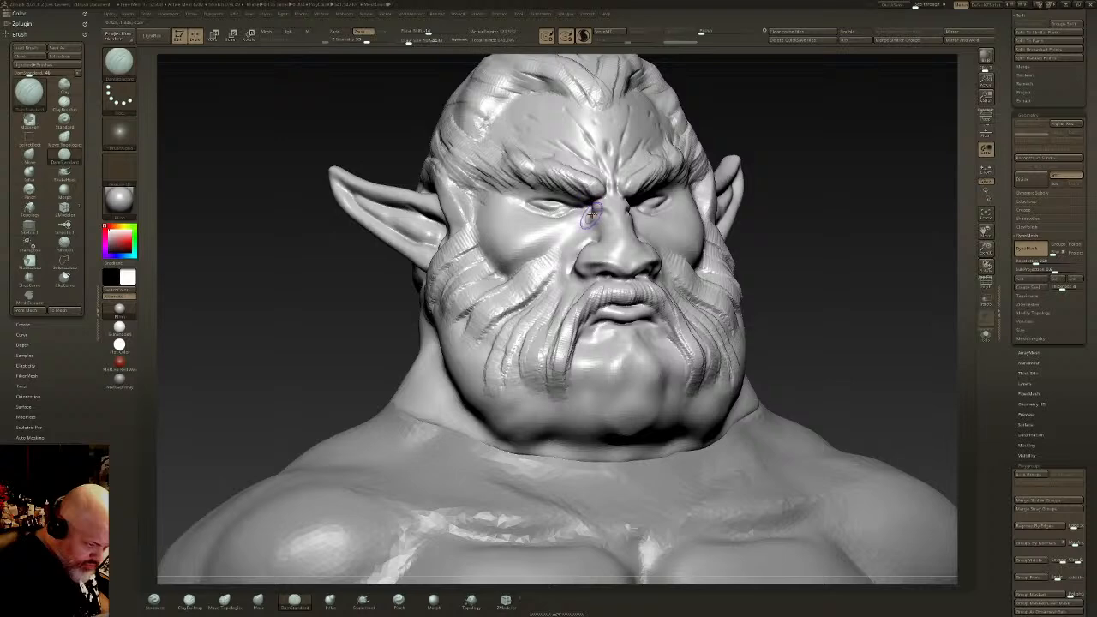
Step: Carve and soften creases beside the bridge of the nose, running from the inner eye corners toward the cheeks
left_click_drag(591, 219, 600, 235)
right_click_drag(538, 382, 613, 373)
left_click_drag(598, 224, 605, 246)
right_click_drag(628, 245, 605, 218)
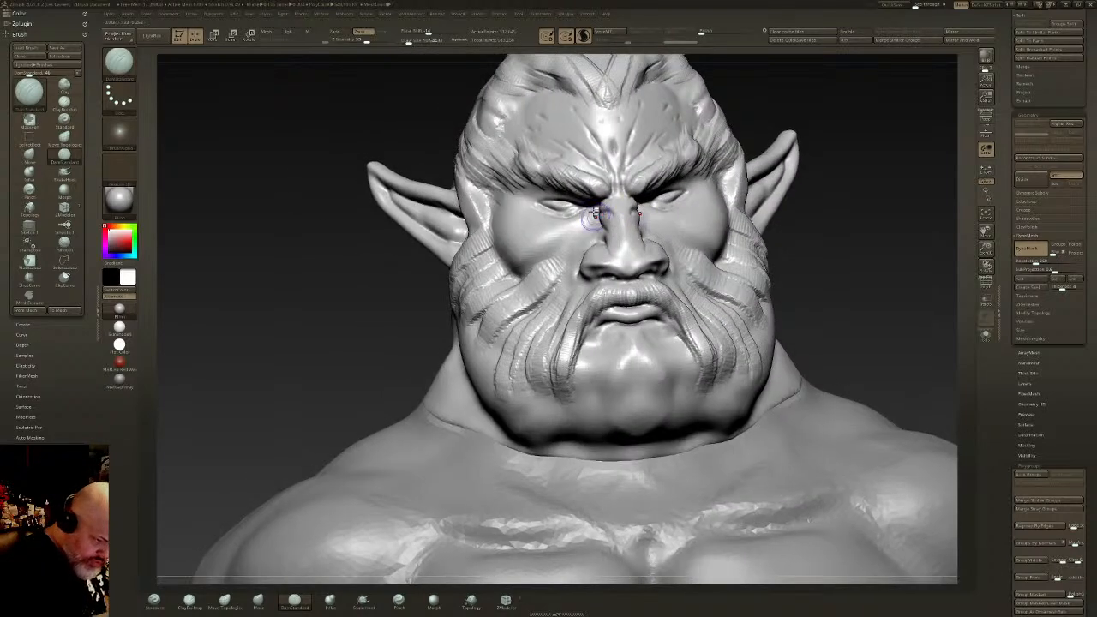
mouse_move(555, 261)
left_mouse_down()
mouse_move(594, 211)
mouse_move(592, 240)
left_mouse_up()
right_click_drag(548, 224, 596, 210)
mouse_move(596, 210)
left_mouse_down("shift")
mouse_move(561, 224)
mouse_move(528, 210)
mouse_move(529, 199)
left_mouse_up("shift")
right_click_drag(529, 199, 576, 207)
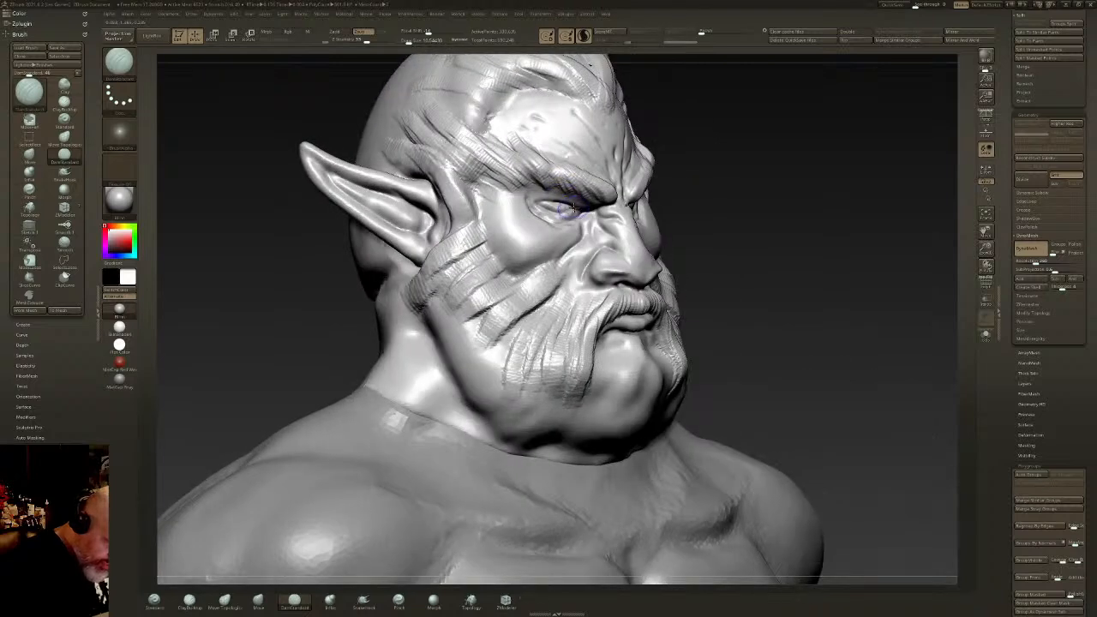
Step: Carve fine lower-eyelid and under-eye creases with a smaller DamStandard brush
key("bracketleft")
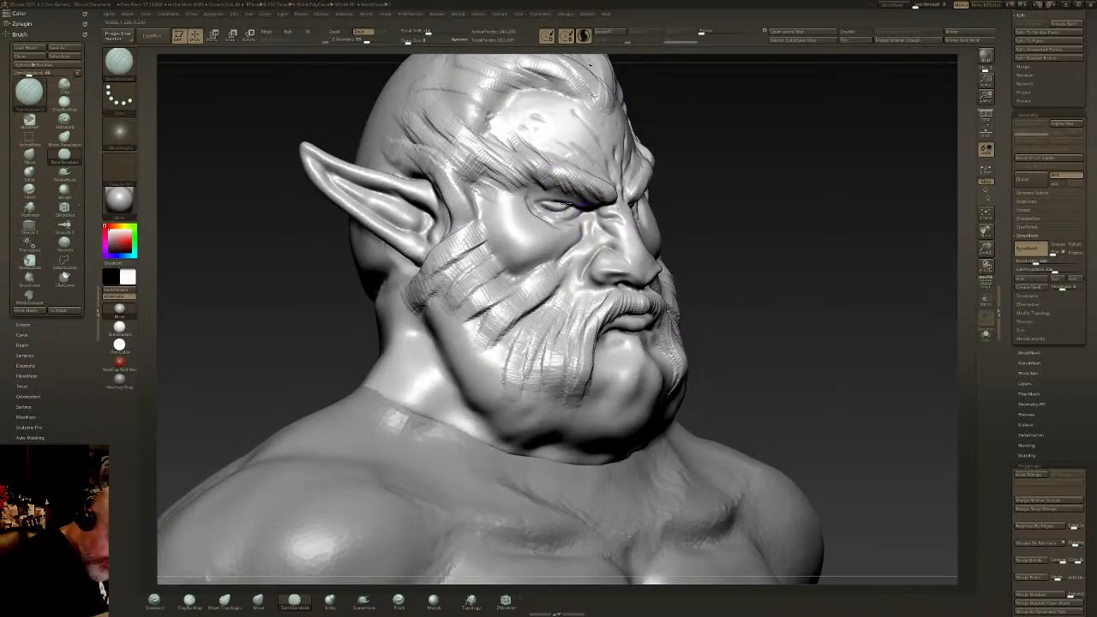
left_click_drag(566, 204, 535, 202)
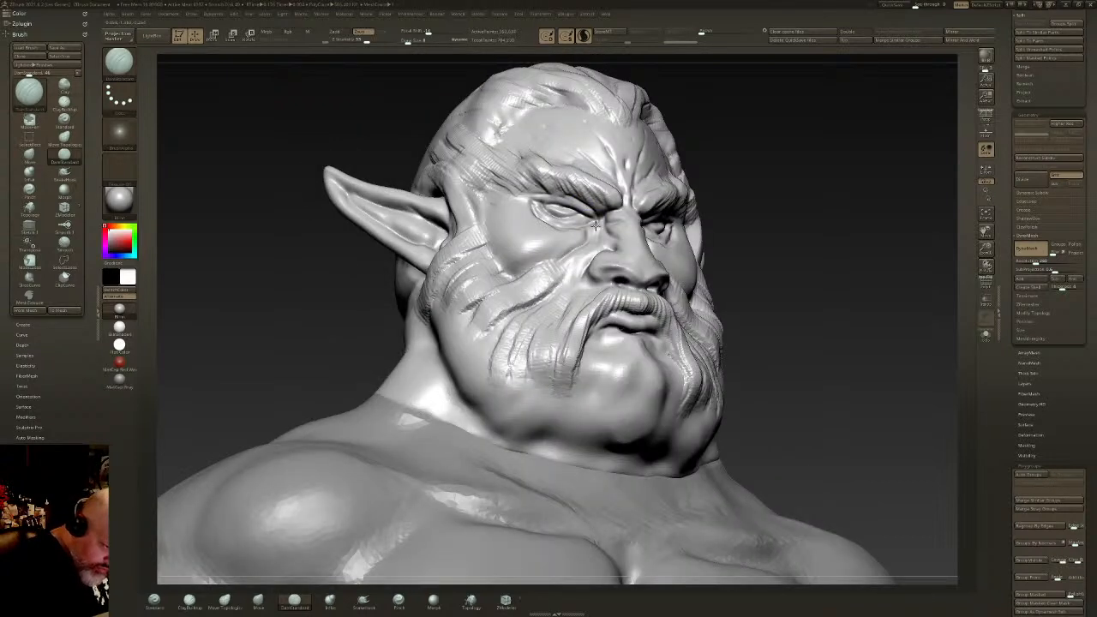
left_click_drag(588, 210, 541, 204)
mouse_move(535, 163)
left_mouse_down()
mouse_move(586, 206)
mouse_move(598, 196)
mouse_move(610, 206)
mouse_move(521, 187)
mouse_move(501, 204)
left_mouse_up()
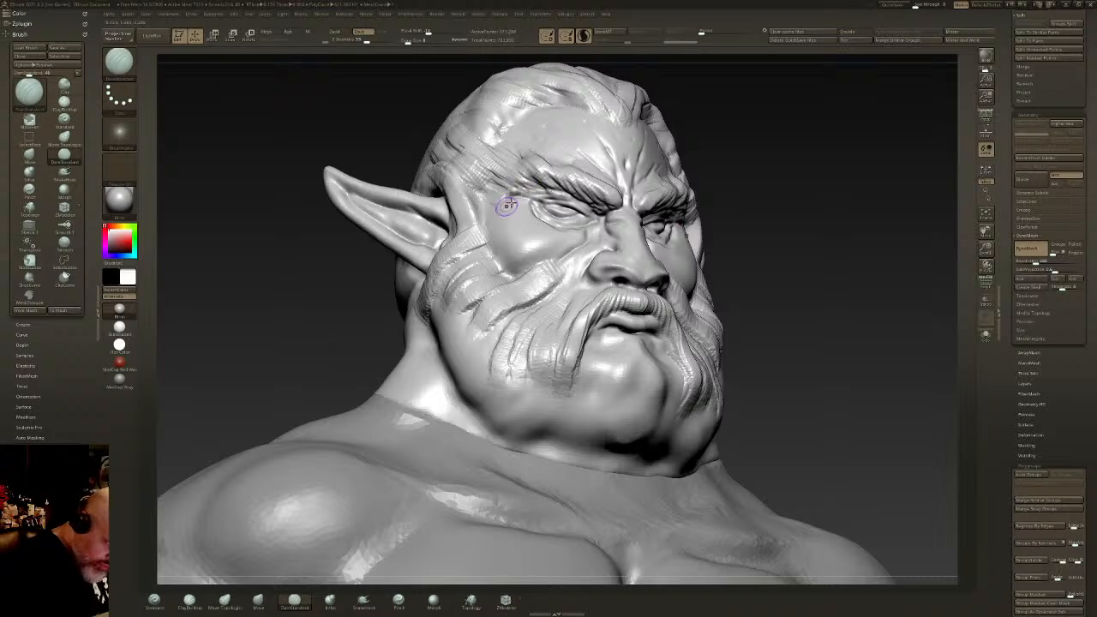
Step: Carve crow's-feet wrinkles from the outer eye corners toward the temples
right_click_drag(494, 213, 532, 192)
left_click_drag(518, 194, 496, 201)
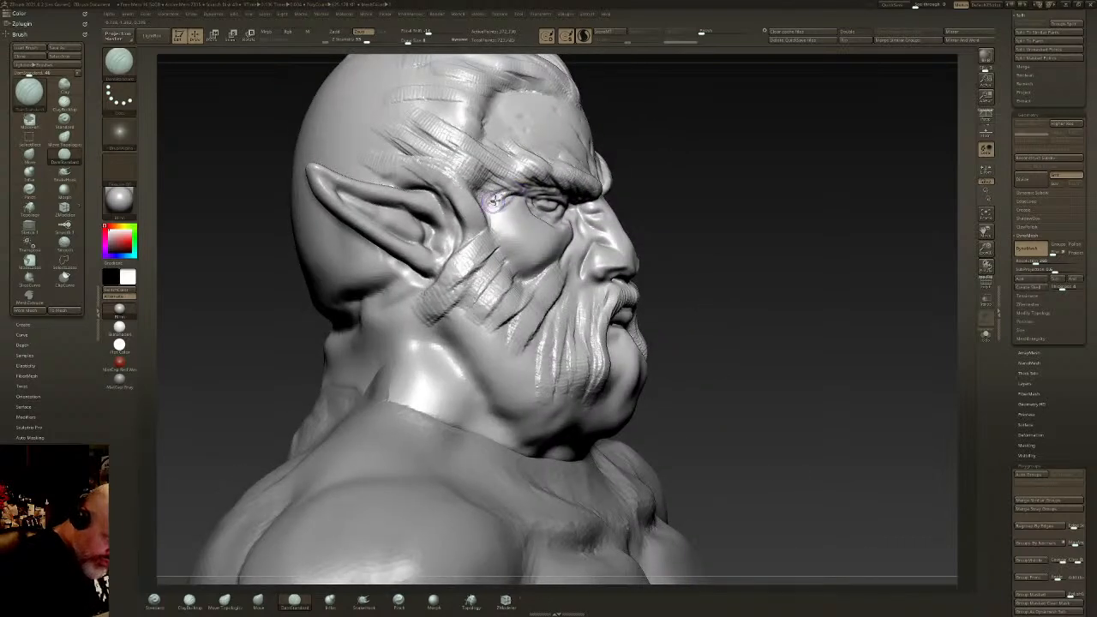
right_click_drag(494, 202, 511, 196)
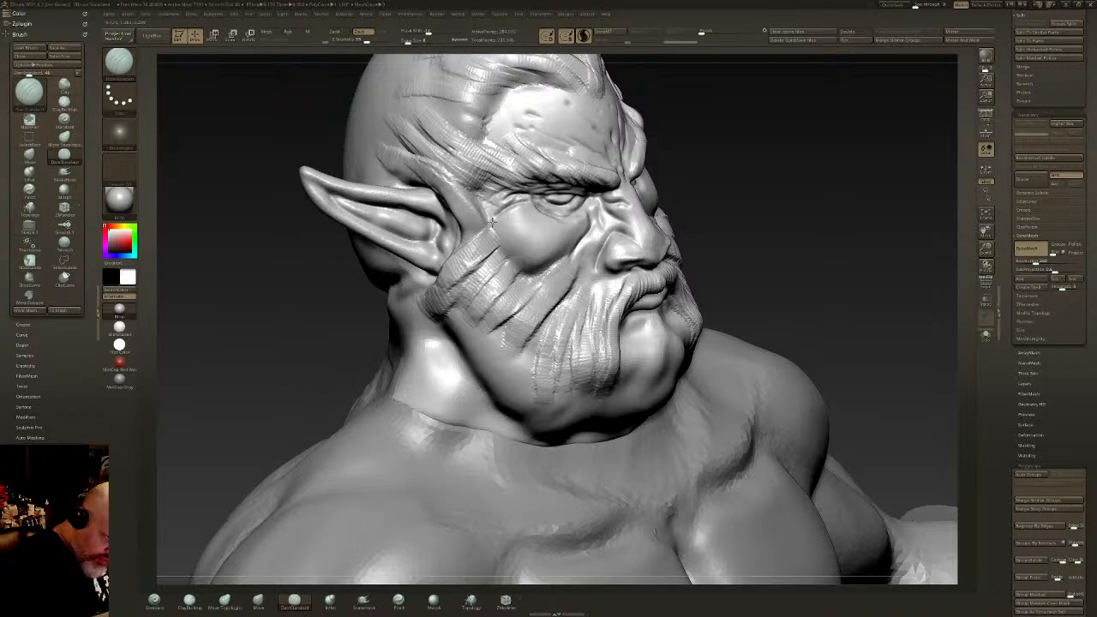
mouse_move(509, 210)
left_mouse_down()
mouse_move(496, 237)
mouse_move(506, 195)
mouse_move(489, 190)
left_mouse_up()
mouse_move(514, 191)
right_mouse_down()
mouse_move(437, 205)
mouse_move(480, 192)
right_mouse_up()
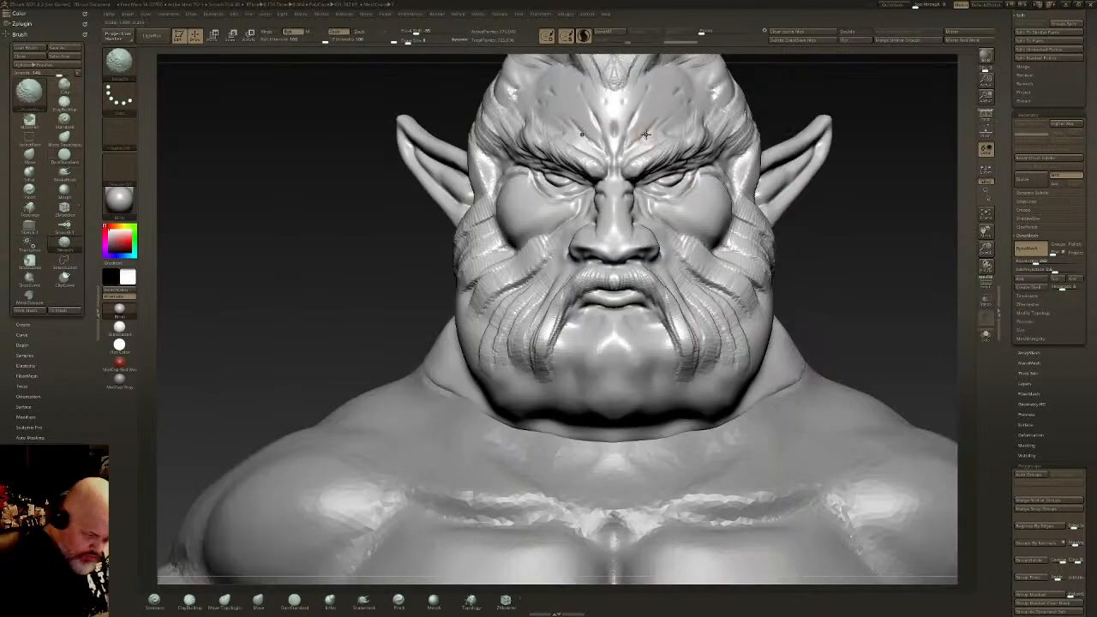
Step: Smooth the crease beside the nose, and build up and soften the wings and tip of the nose with ClayBuildup
mouse_move(754, 299)
right_mouse_down("ctrl")
mouse_move(746, 252)
mouse_move(708, 319)
mouse_move(644, 291)
right_mouse_up("ctrl")
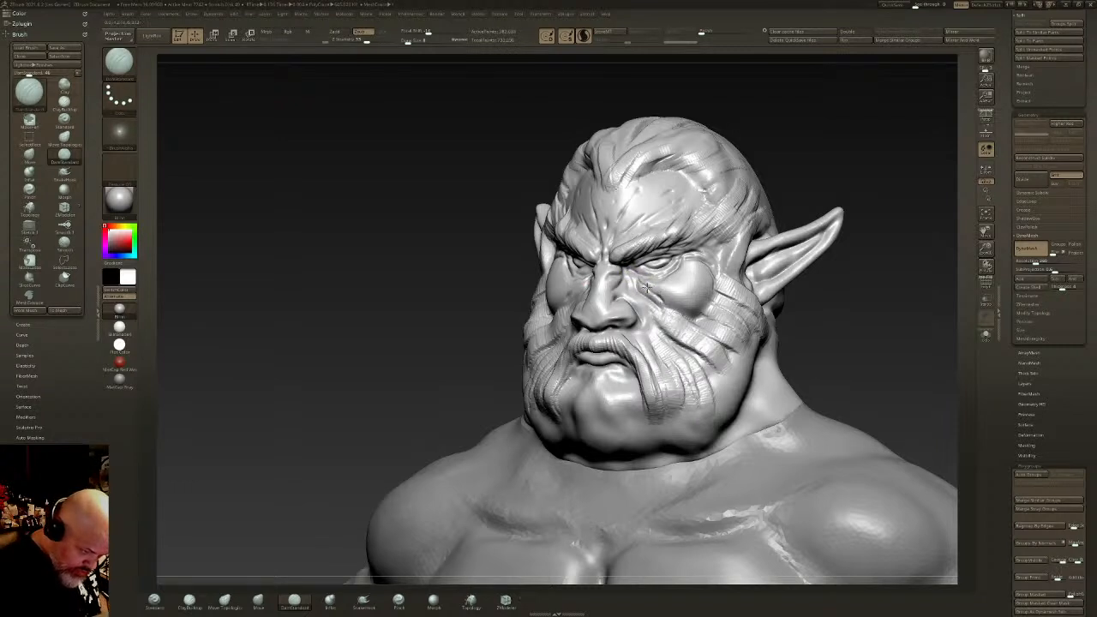
right_click_drag(632, 307, 638, 320)
left_click_drag(639, 315, 638, 321, "shift")
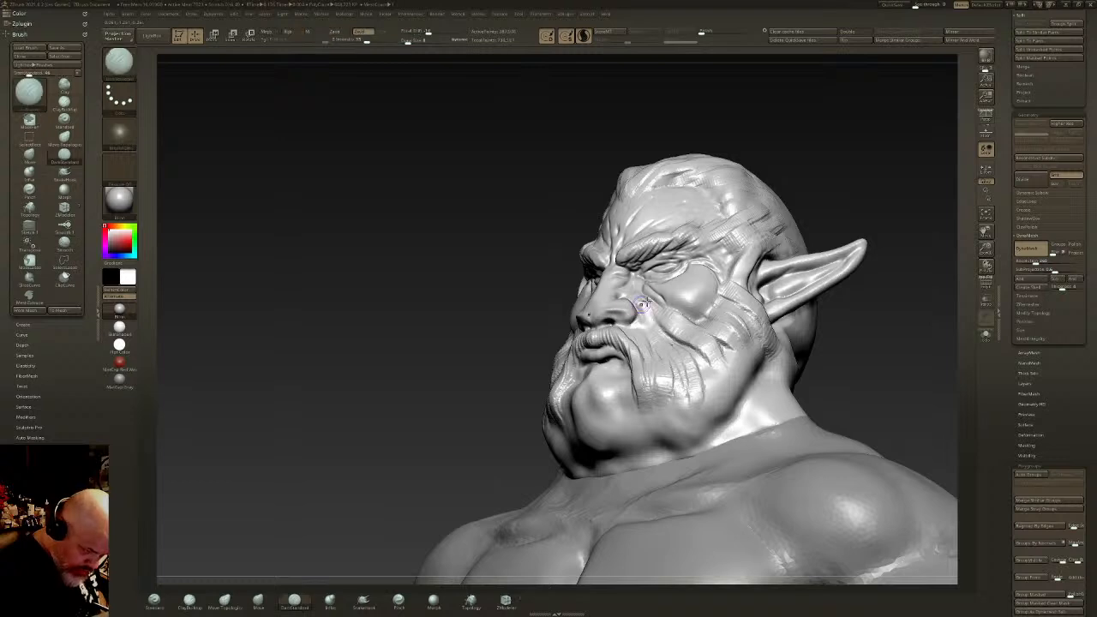
left_click(190, 598)
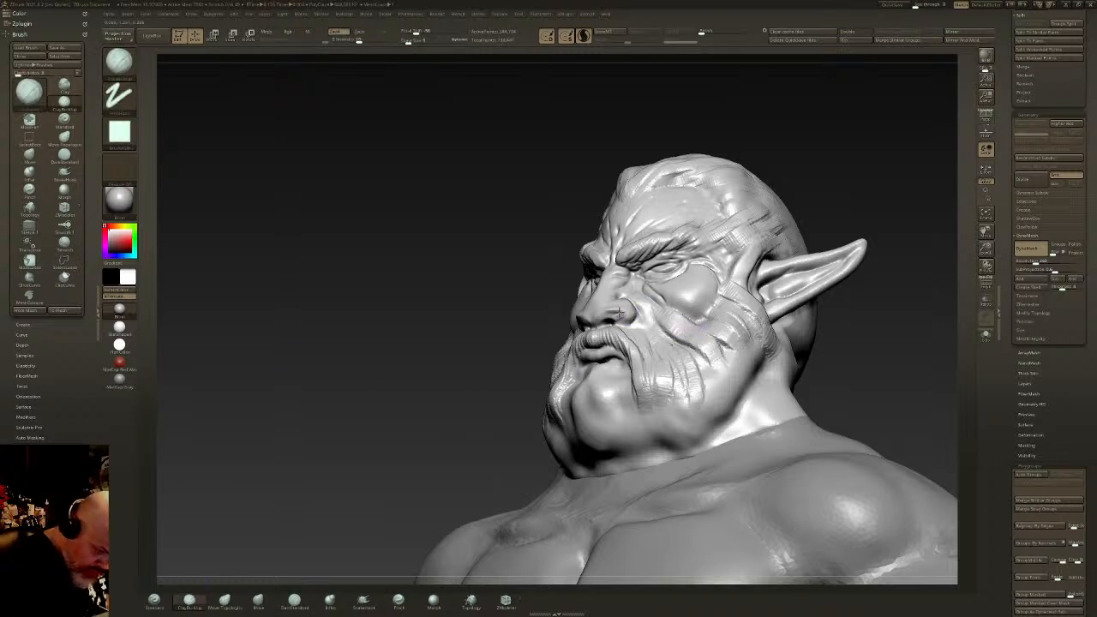
key("shift")
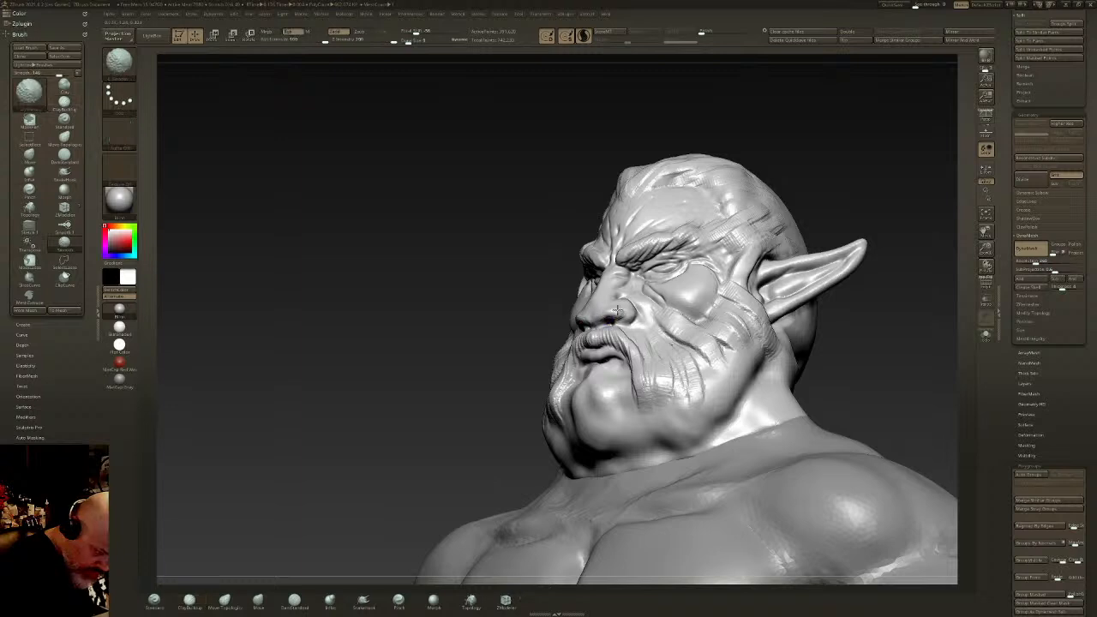
left_click_drag(626, 318, 621, 317, "shift")
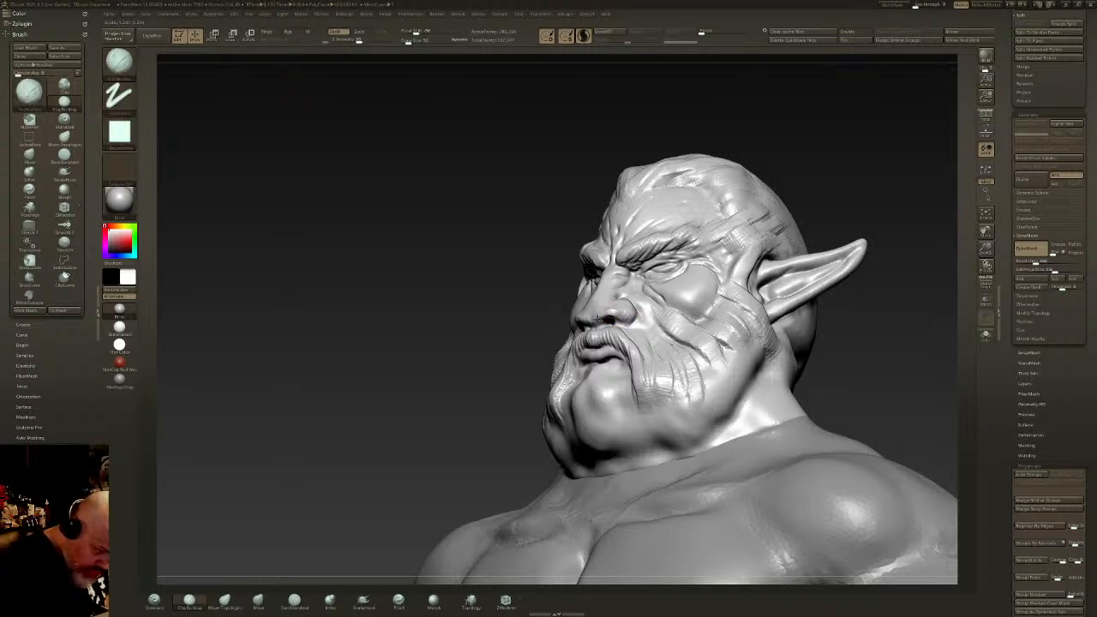
left_click_drag(595, 310, 588, 321)
right_click_drag(593, 310, 624, 300)
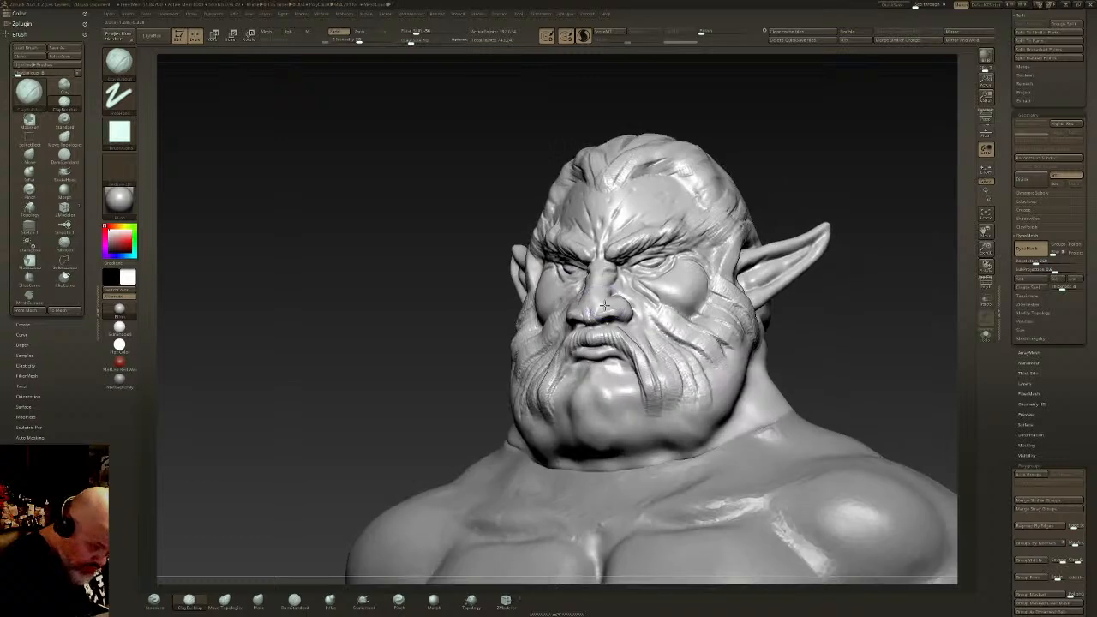
mouse_move(588, 314)
left_mouse_down()
mouse_move(597, 302)
mouse_move(621, 312)
left_mouse_up()
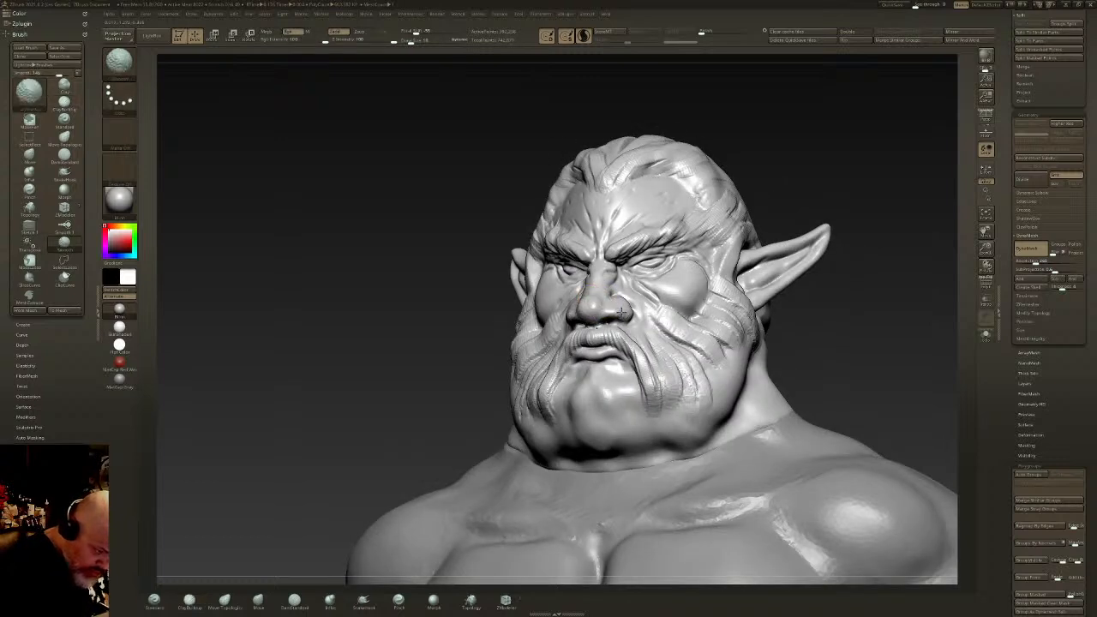
right_click_drag(623, 305, 645, 308, "shift")
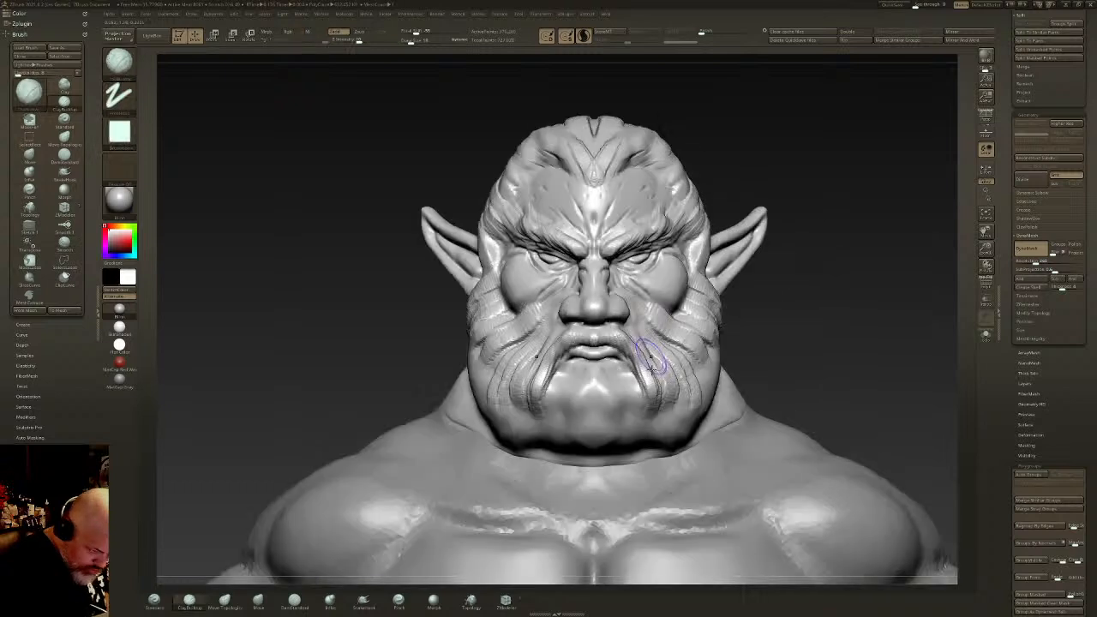
Step: Build up hair clumps along the lower back of the head behind the ears with ClayBuildup
right_click_drag(649, 357, 685, 369, "ctrl")
key("f")
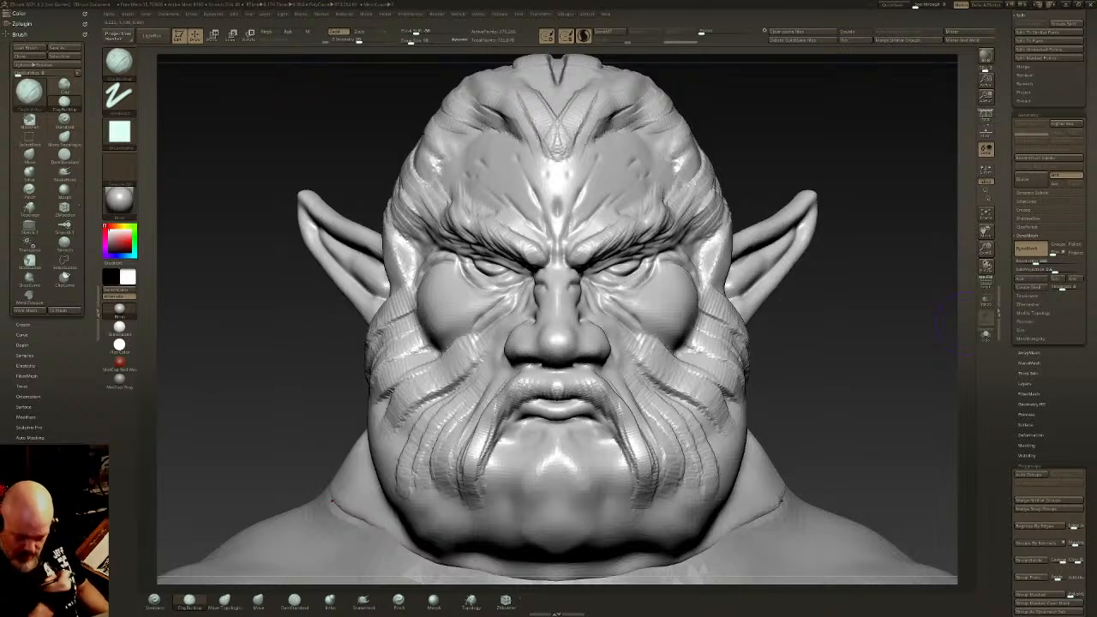
right_click_drag(649, 343, 682, 316, "ctrl")
right_click_drag(617, 310, 679, 298)
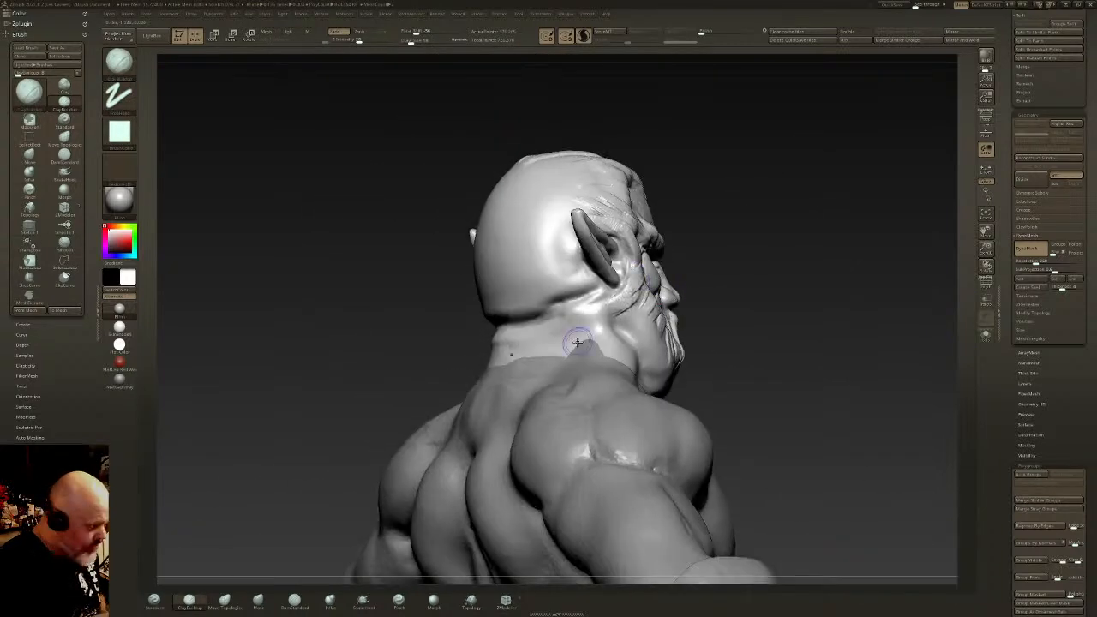
left_click_drag(548, 298, 582, 281)
mouse_move(516, 324)
left_mouse_down()
mouse_move(591, 286)
mouse_move(577, 274)
mouse_move(497, 332)
mouse_move(565, 288)
left_mouse_up()
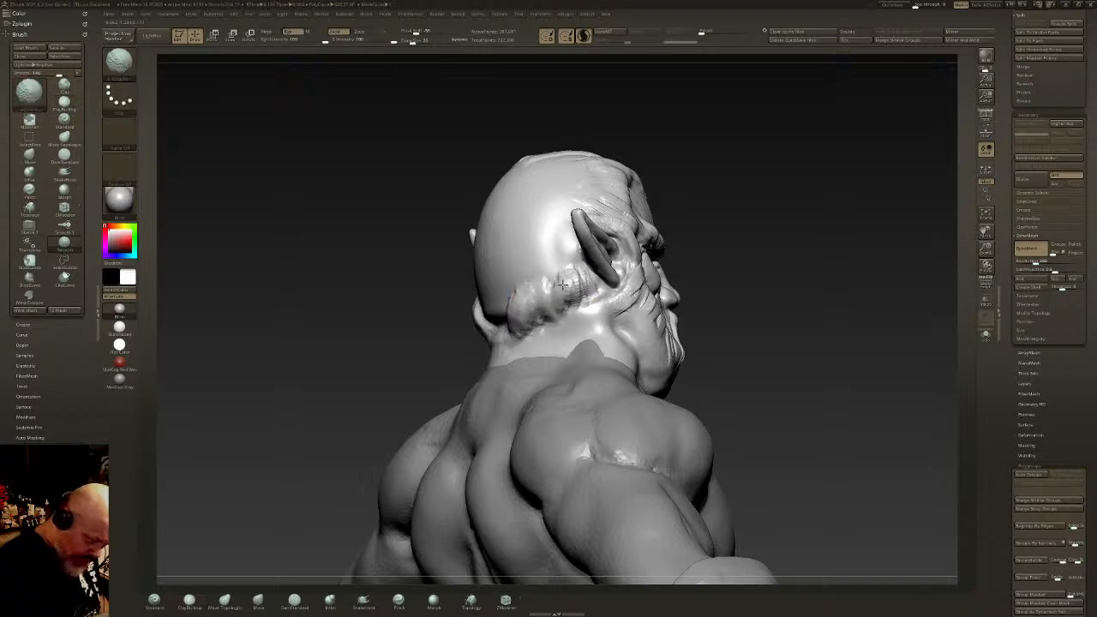
left_click_drag(909, 291, 797, 247)
mouse_move(875, 263)
left_mouse_down("alt")
mouse_move(607, 329)
mouse_move(628, 335)
left_mouse_up("alt")
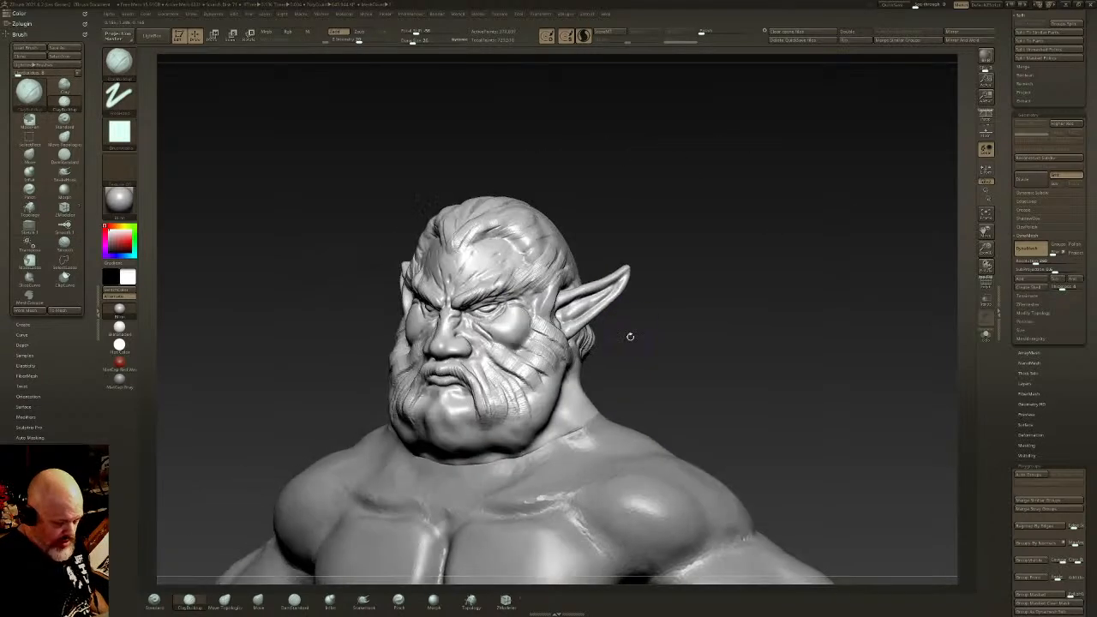
Step: Choose the multi-strand curve brush for hair and reduce its draw size
left_click(119, 62)
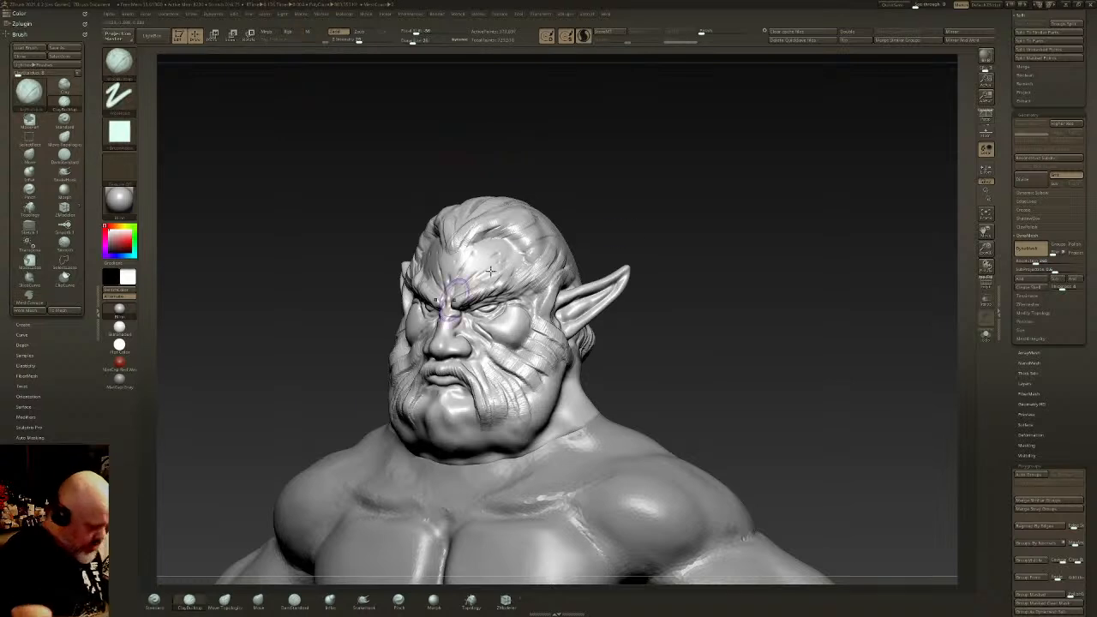
key("b")
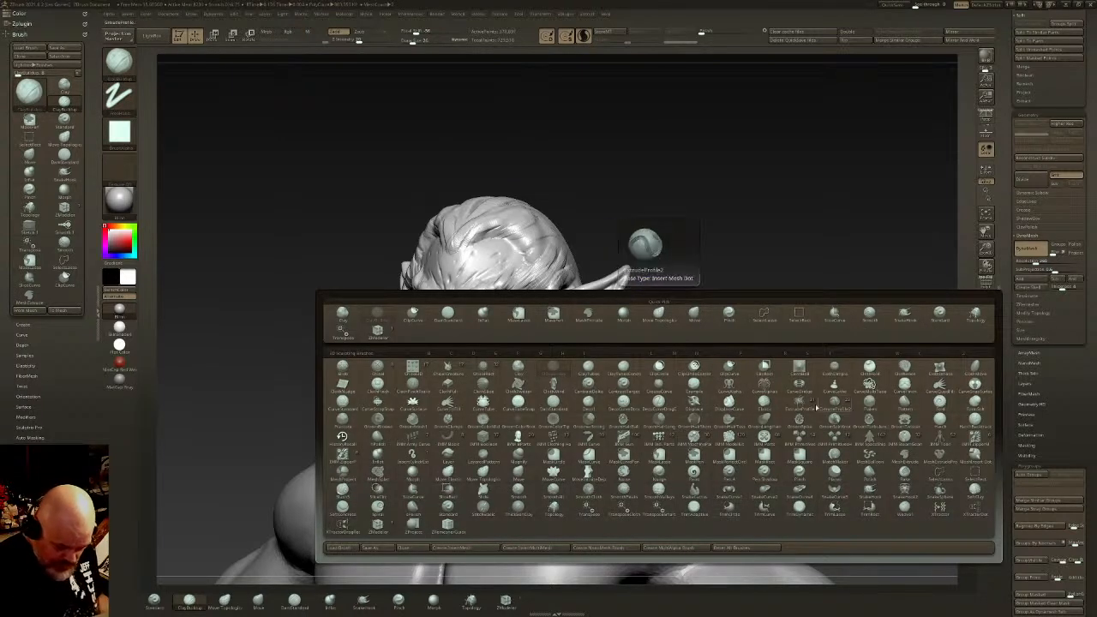
left_click(770, 387)
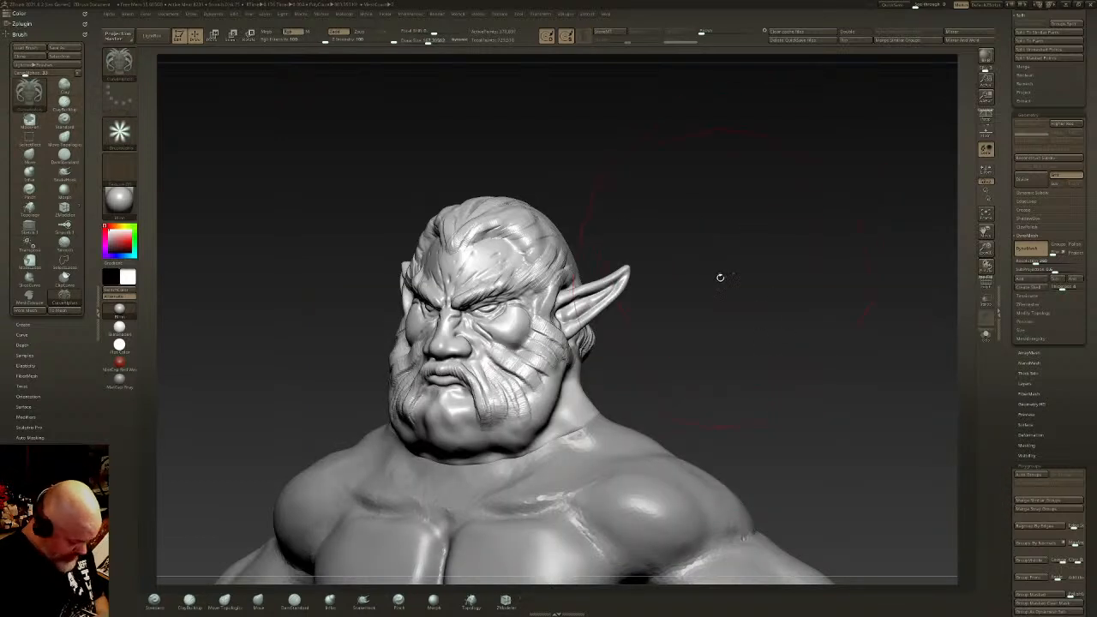
left_click_drag(428, 42, 412, 42)
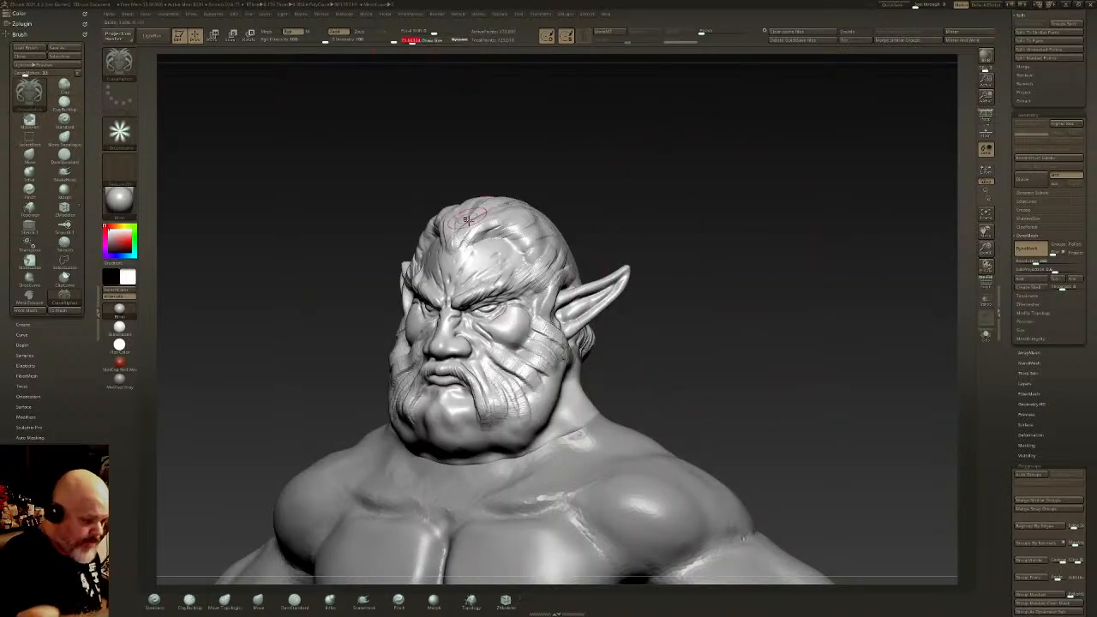
Step: Try to draw a lock of curve strands back from the front hairline, and undo it
left_click_drag(454, 235, 487, 204)
left_click_drag(622, 161, 630, 159)
mouse_move(648, 245)
right_mouse_down()
mouse_move(624, 252)
mouse_move(674, 334)
mouse_move(636, 310)
right_mouse_up()
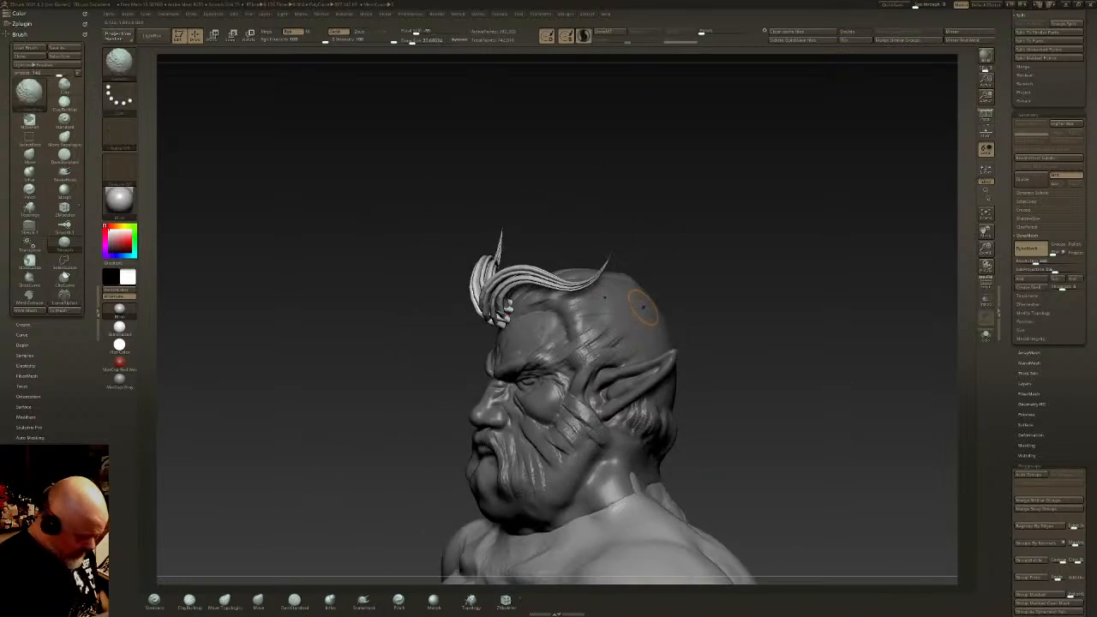
key("ctrl+z")
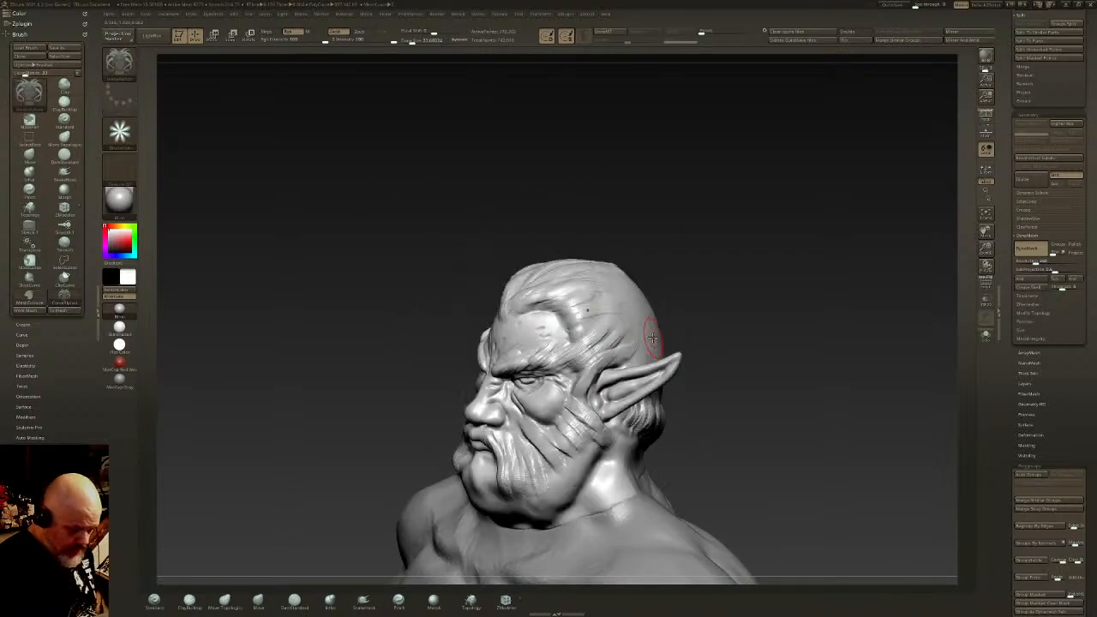
Step: Draw a long lock of curve strands from the front hairline past the back of the head, and adjust its position
left_click_drag(675, 316, 765, 260)
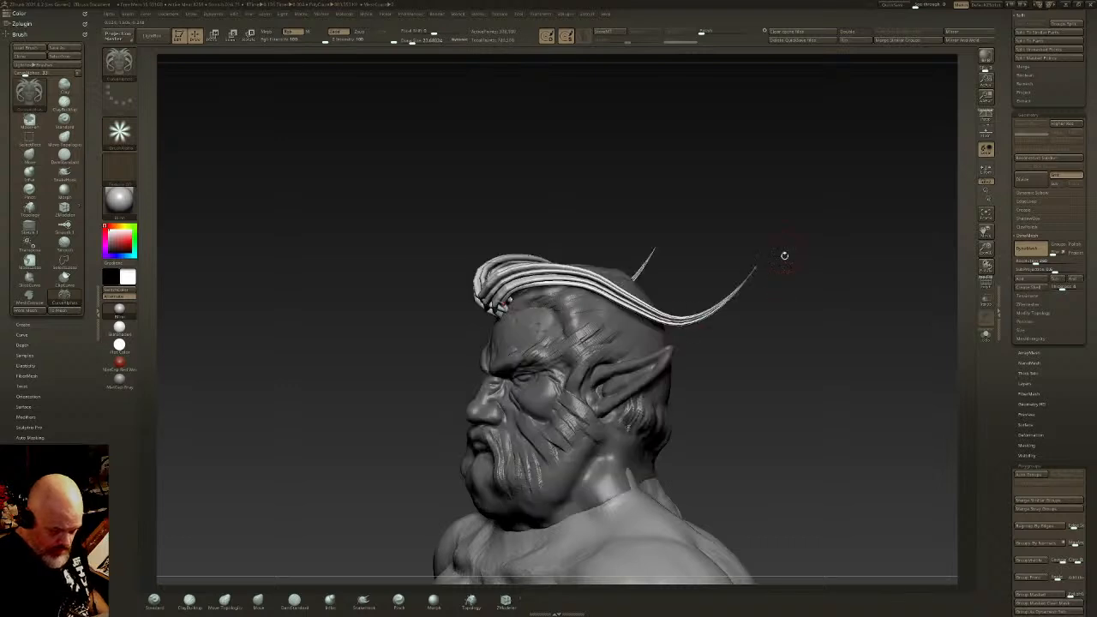
right_click_drag(662, 332, 651, 332)
key("w")
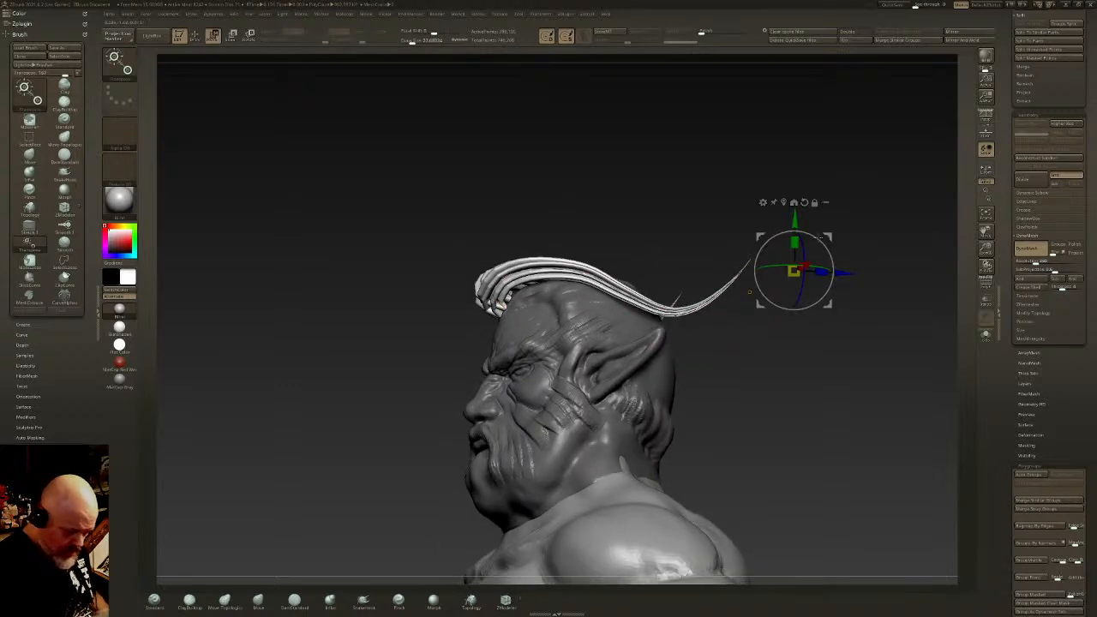
right_click_drag(819, 237, 815, 230, "shift")
left_click_drag(803, 226, 824, 235)
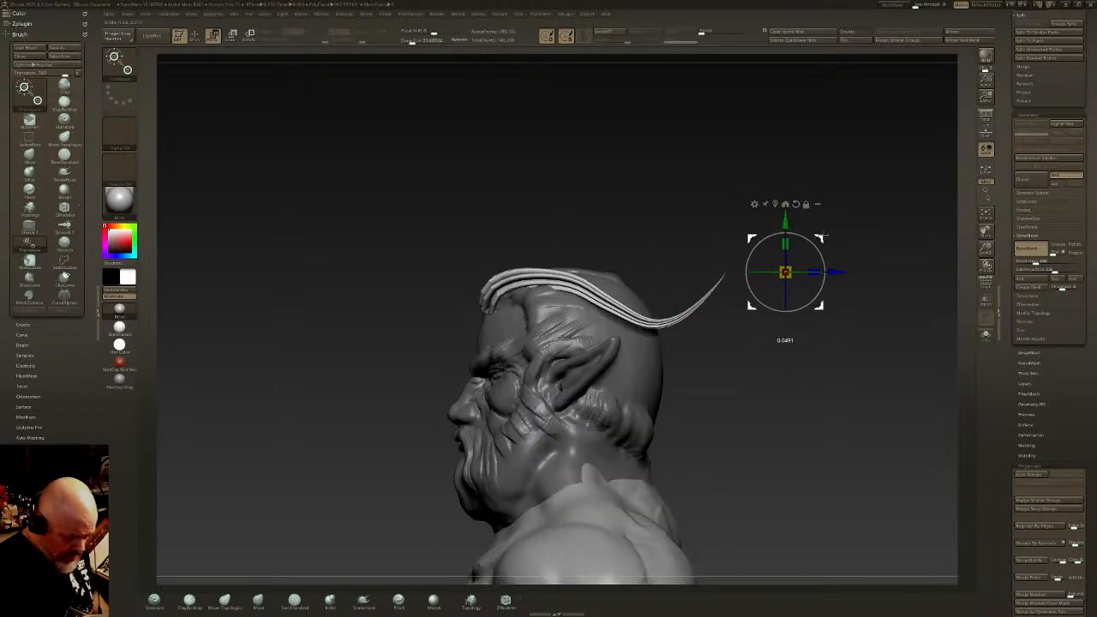
key("q")
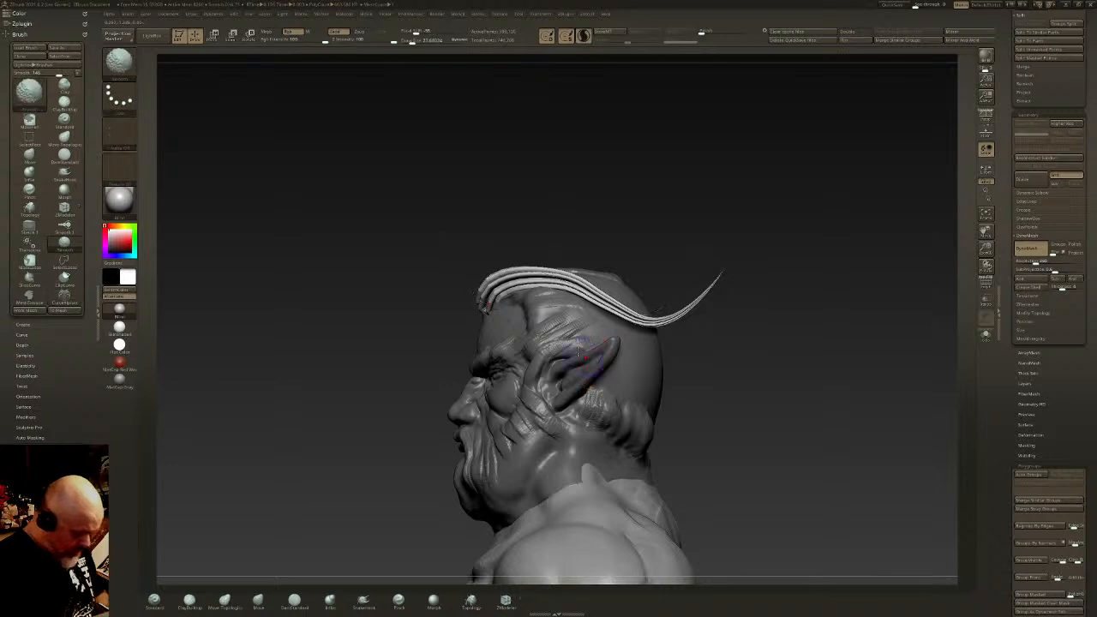
Step: Undo a trial lock above the ear and draw a second lock of strands from the side hairline over the ear
left_click_drag(692, 217, 691, 219)
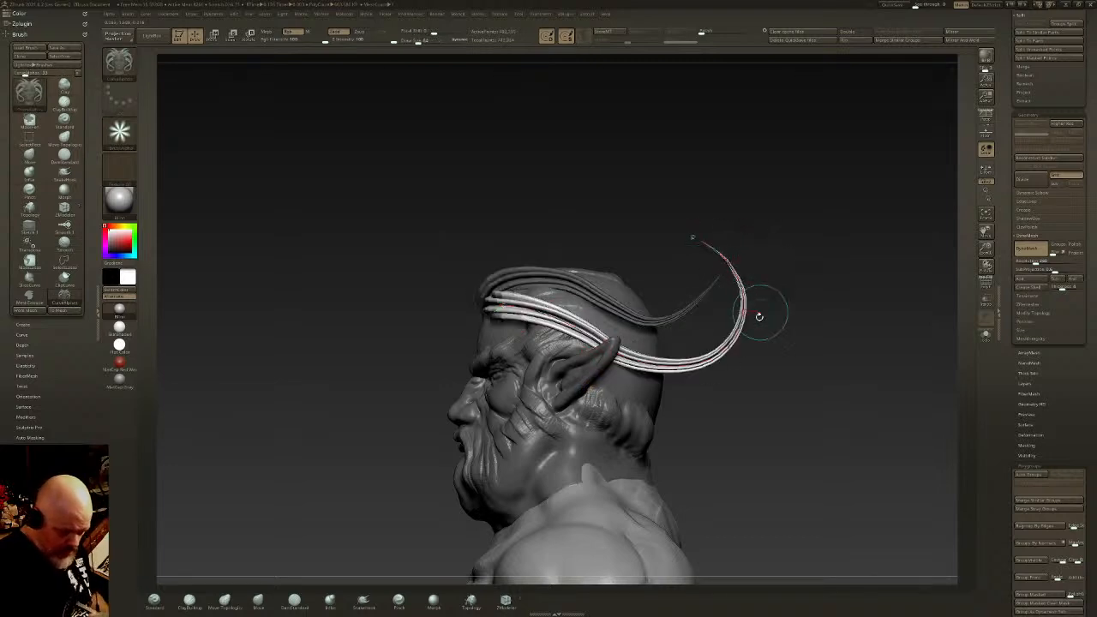
key("ctrl+z")
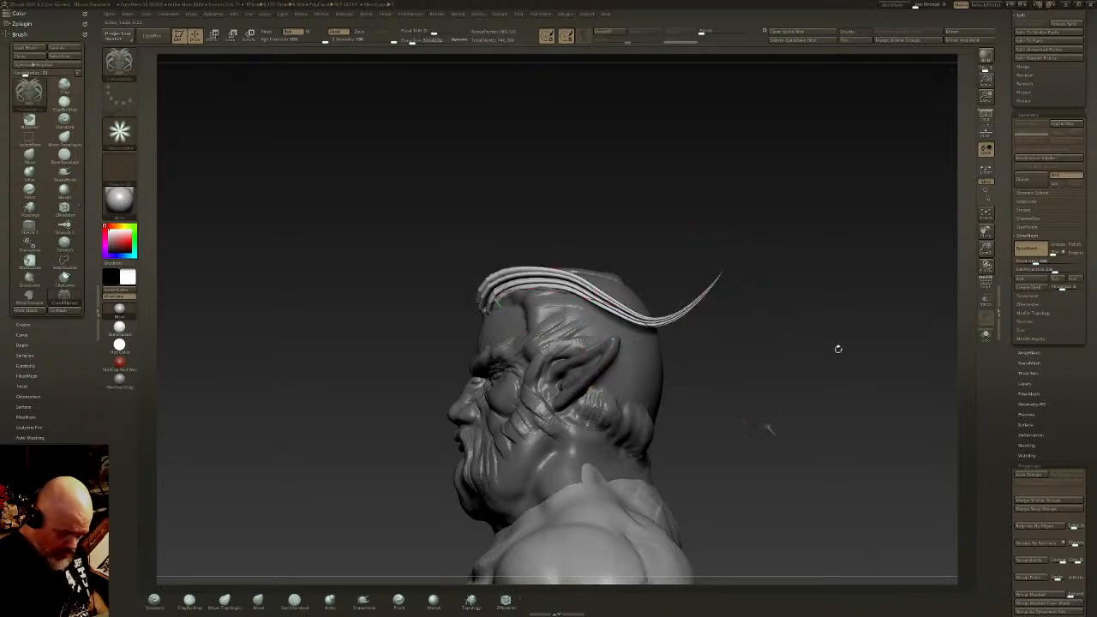
left_click_drag(559, 316, 539, 280)
right_click_drag(540, 280, 592, 274, "shift")
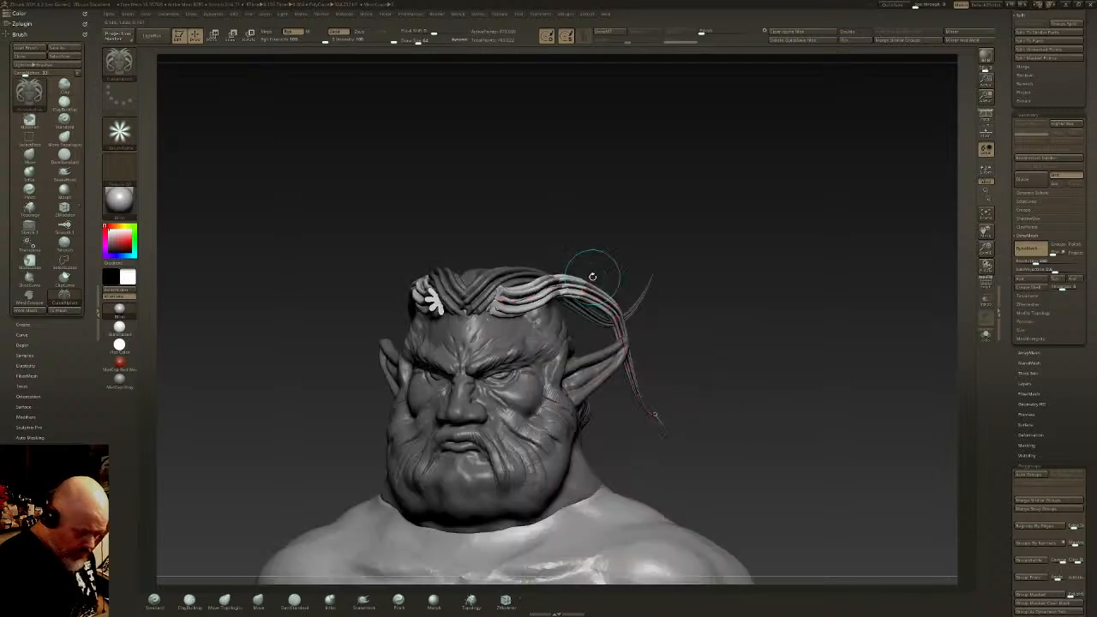
right_click_drag(501, 290, 517, 273)
left_click_drag(495, 296, 498, 294)
Step: Turn on snapping in the brush's curve settings
left_click_drag(69, 378, 70, 232)
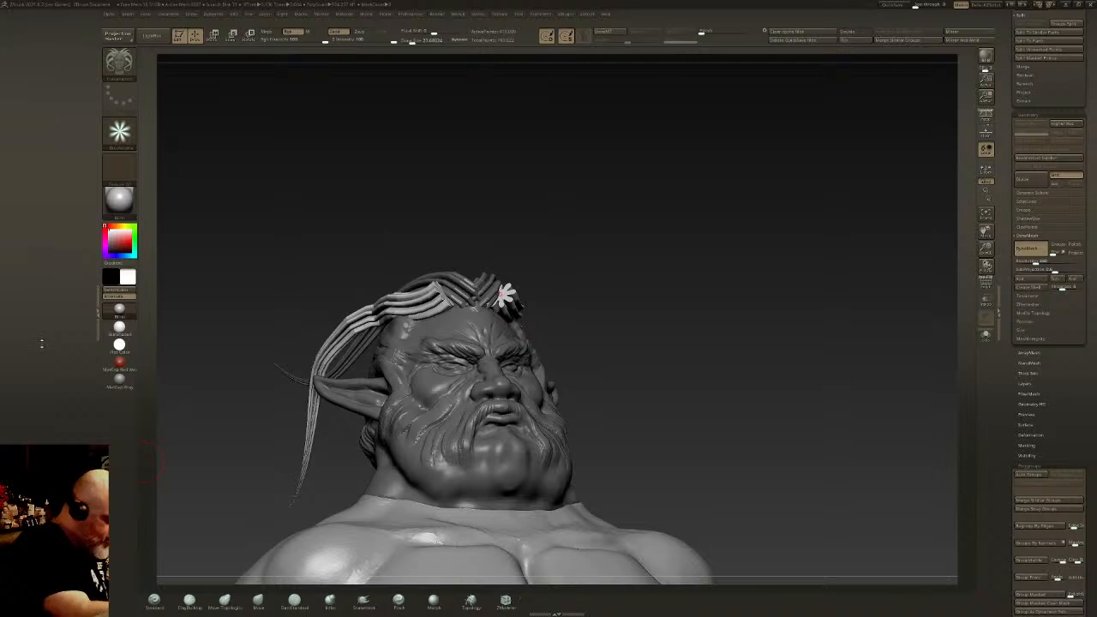
mouse_move(41, 343)
left_mouse_down()
mouse_move(42, 416)
mouse_move(36, 319)
left_mouse_up()
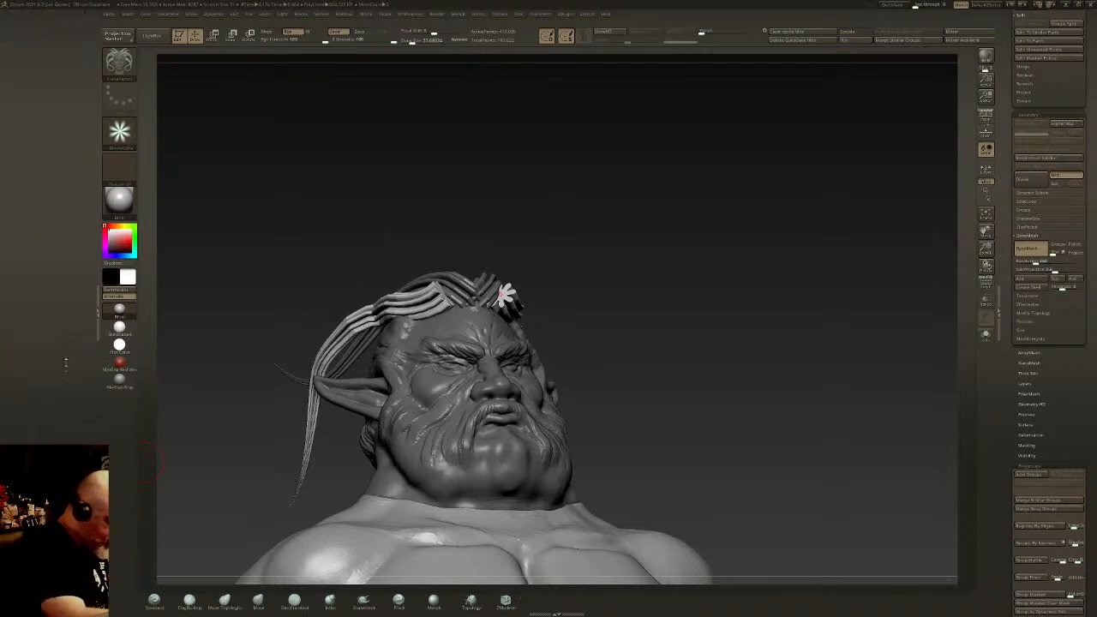
left_click(68, 365)
left_click(44, 257)
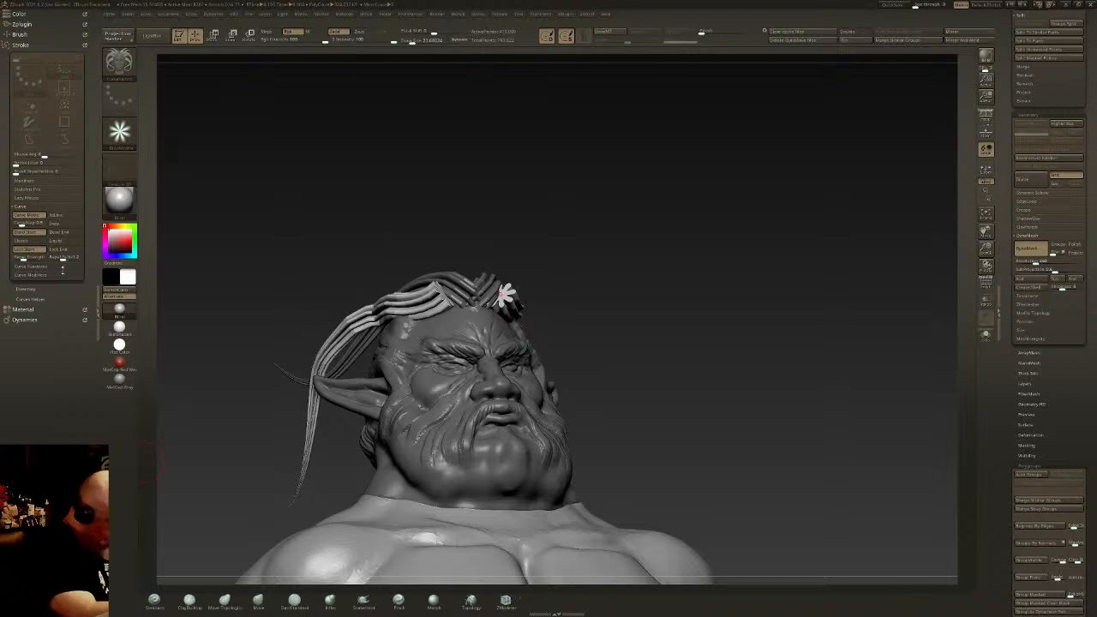
left_click(58, 224)
Step: Pull the start of the side hair curve toward the centre of the front hairline, and turn curve snapping off
left_click_drag(541, 215, 496, 303, "shift")
right_click_drag(496, 303, 535, 306)
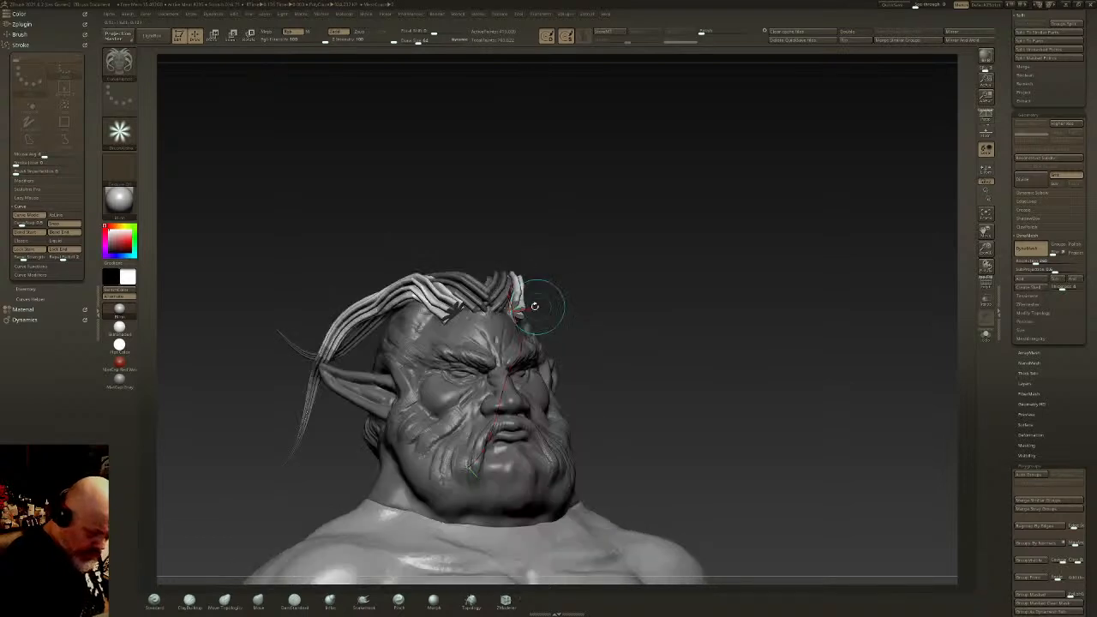
left_click_drag(514, 317, 484, 322)
left_click(65, 224)
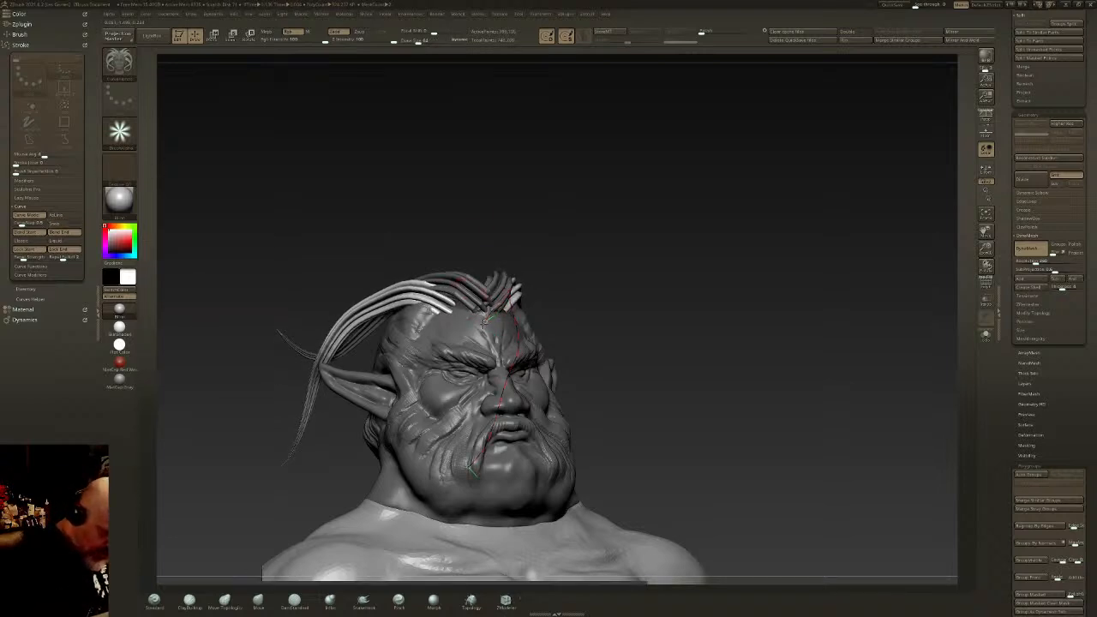
left_click_drag(747, 387, 671, 416)
left_click_drag(504, 314, 498, 308)
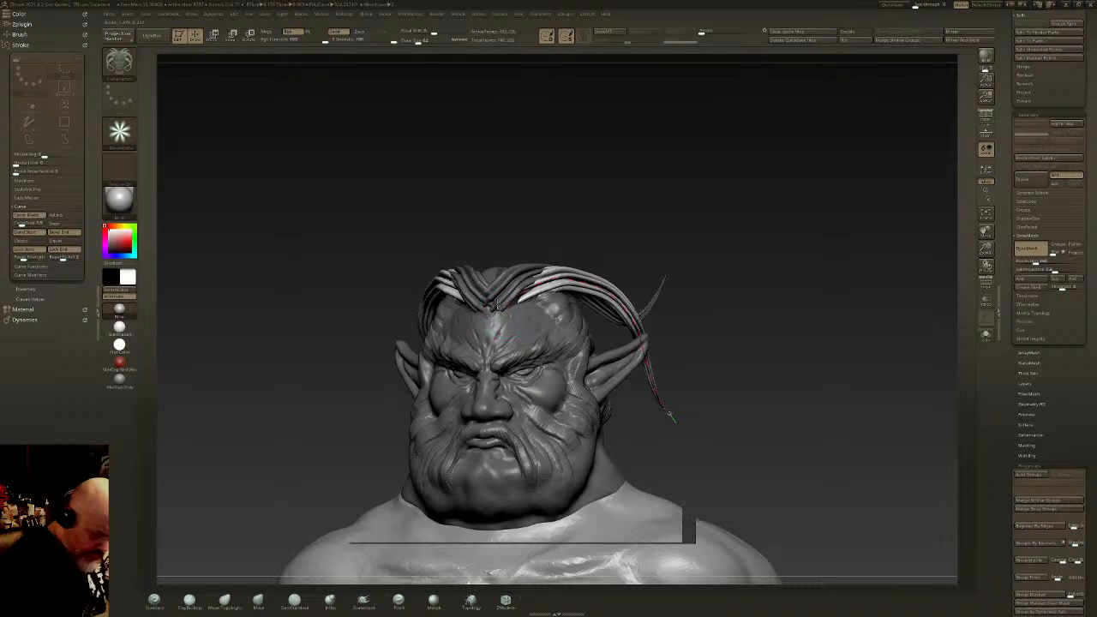
left_click_drag(677, 268, 588, 254)
mouse_move(814, 318)
left_mouse_down()
mouse_move(754, 327)
mouse_move(720, 298)
mouse_move(738, 305)
mouse_move(705, 311)
mouse_move(691, 287)
left_mouse_up()
Step: Undo a trial move of the hair lock, nudge the lock slightly lower, and clear the mask on the head
key("w")
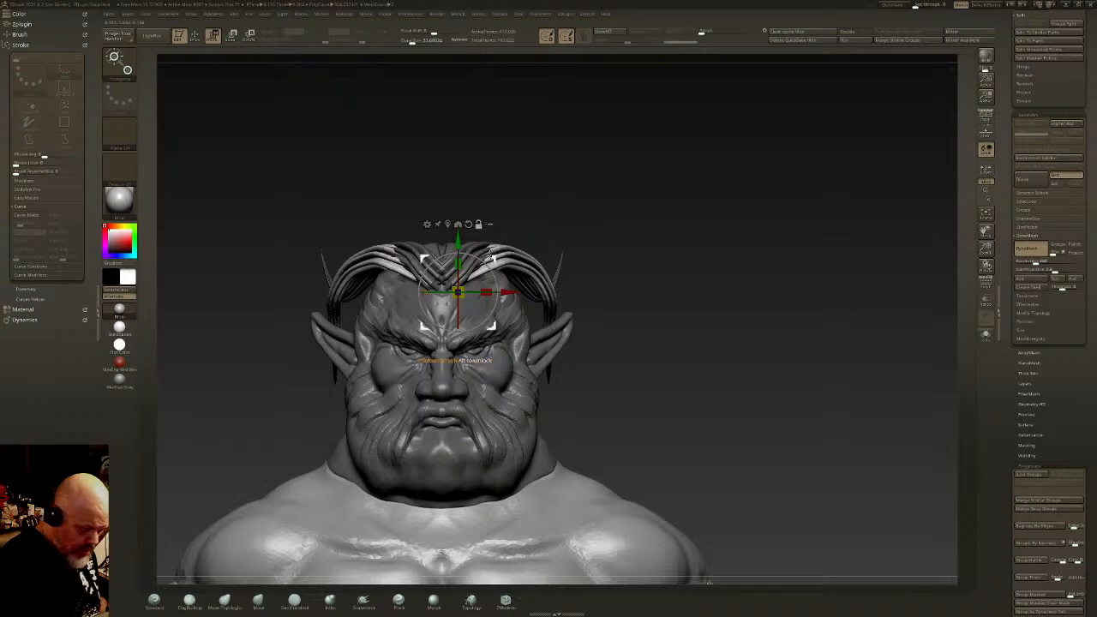
mouse_move(489, 253)
left_mouse_down("alt")
mouse_move(523, 231)
mouse_move(524, 246)
mouse_move(542, 222)
left_mouse_up("alt")
key("ctrl+z")
left_click_drag(502, 259, 501, 271)
key("q")
mouse_move(737, 257)
left_mouse_down()
mouse_move(634, 251)
mouse_move(705, 220)
mouse_move(677, 385)
mouse_move(723, 239)
mouse_move(735, 284)
mouse_move(671, 317)
mouse_move(712, 245)
mouse_move(688, 264)
left_mouse_up()
left_click(722, 249, "ctrl")
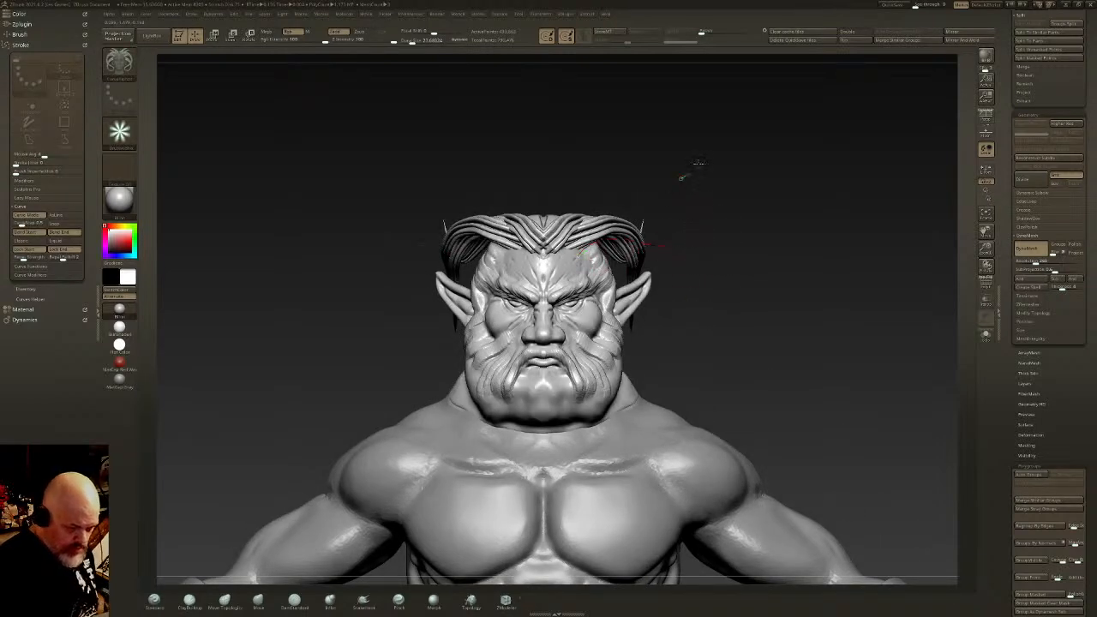
Step: Isolate the head, try to draw drooping moustache strands from under the nose past the chin, and undo them
left_click_drag(681, 178, 725, 157)
key("ctrl+z")
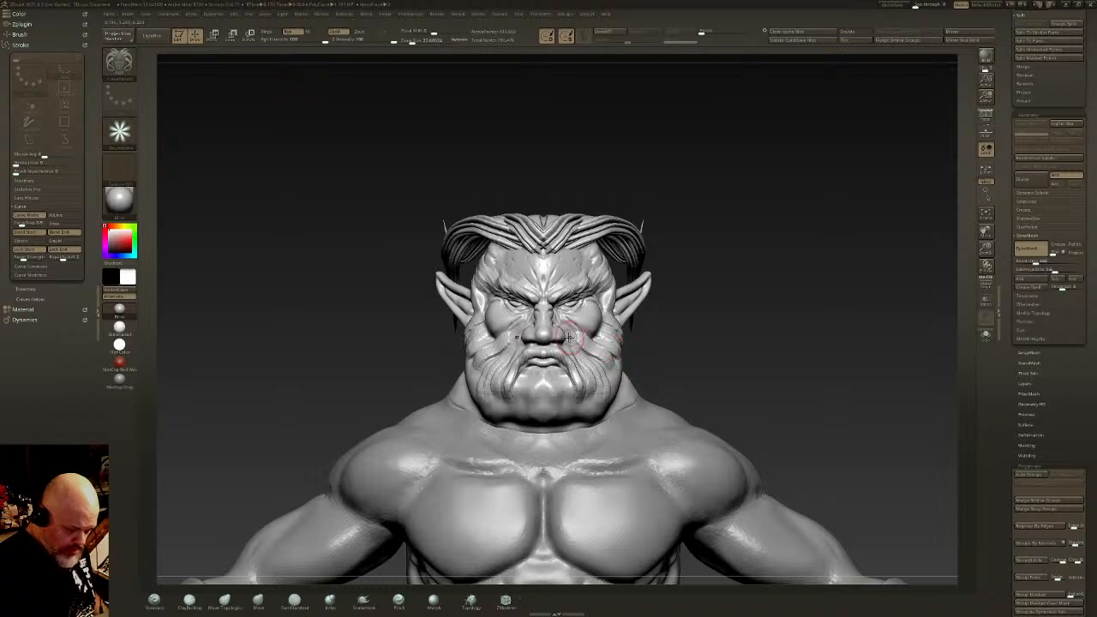
left_click_drag(586, 367, 588, 374)
key("ctrl+z")
left_click(985, 335)
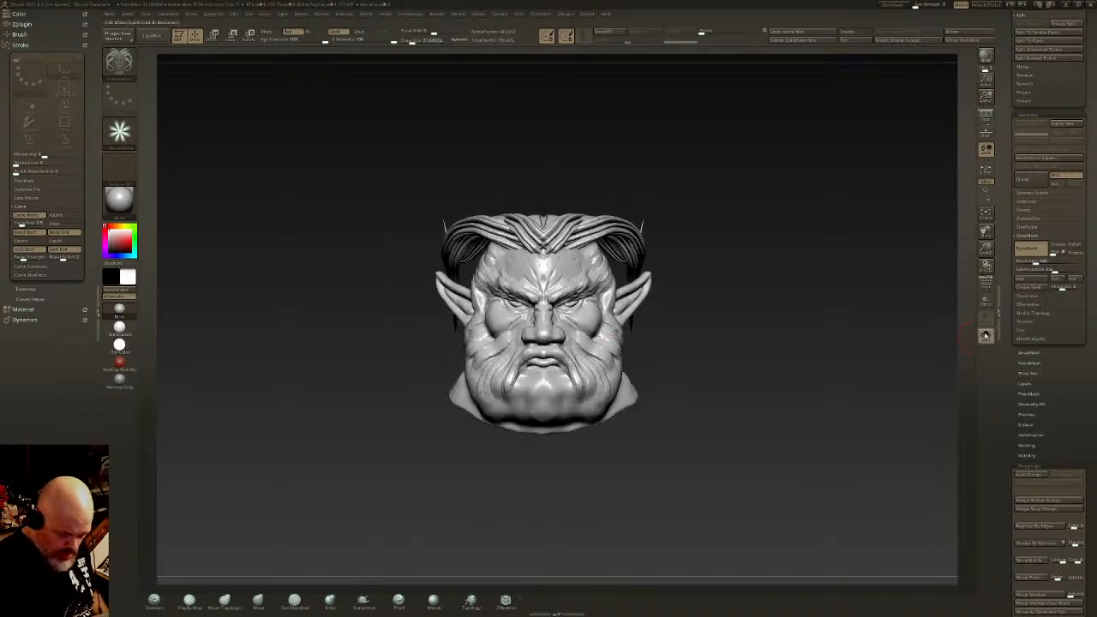
left_click_drag(664, 381, 649, 308, "alt")
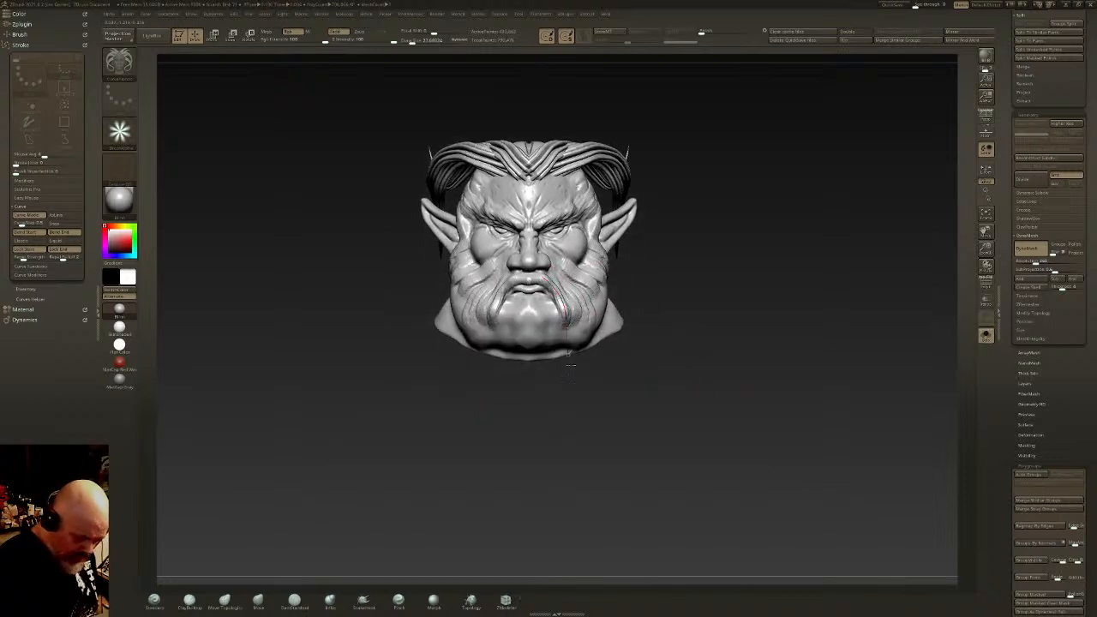
left_click_drag(570, 366, 617, 430)
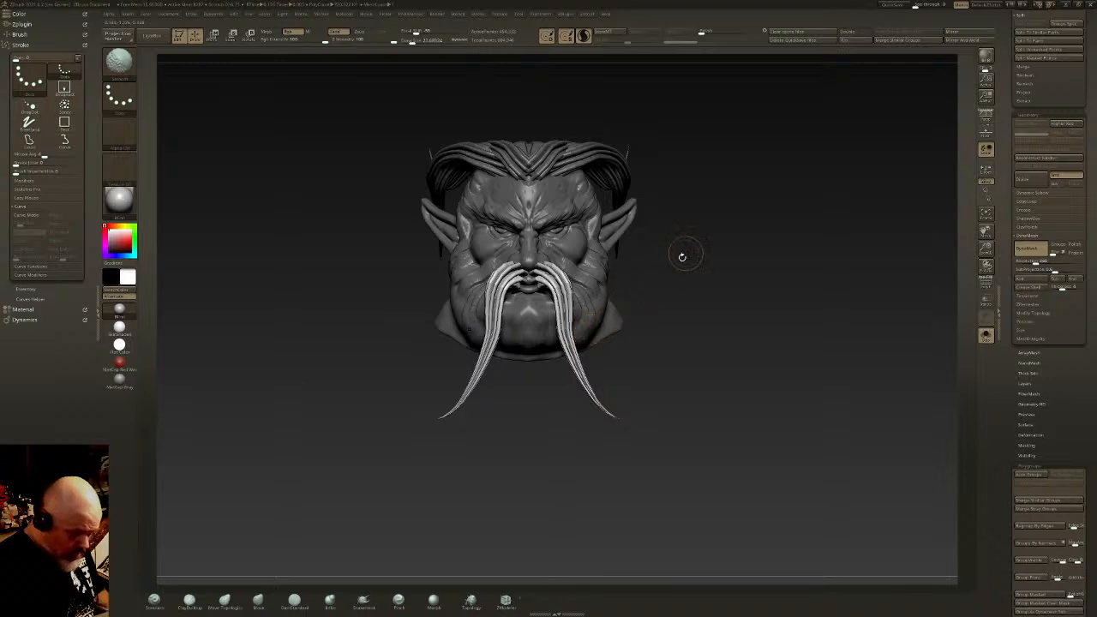
key("ctrl+z")
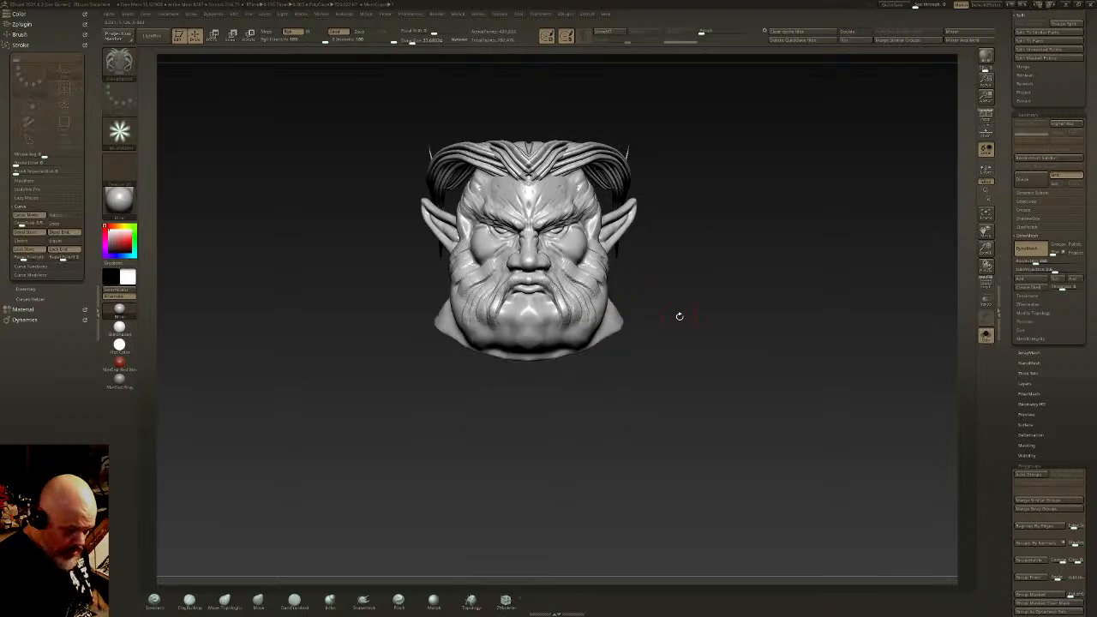
Step: Split the hair locks off the head into their own subtool and select it with all subtools shown
left_click(566, 145, "ctrl+shift")
left_click_drag(740, 146, 718, 159, "ctrl+shift")
left_click(557, 148, "ctrl+shift")
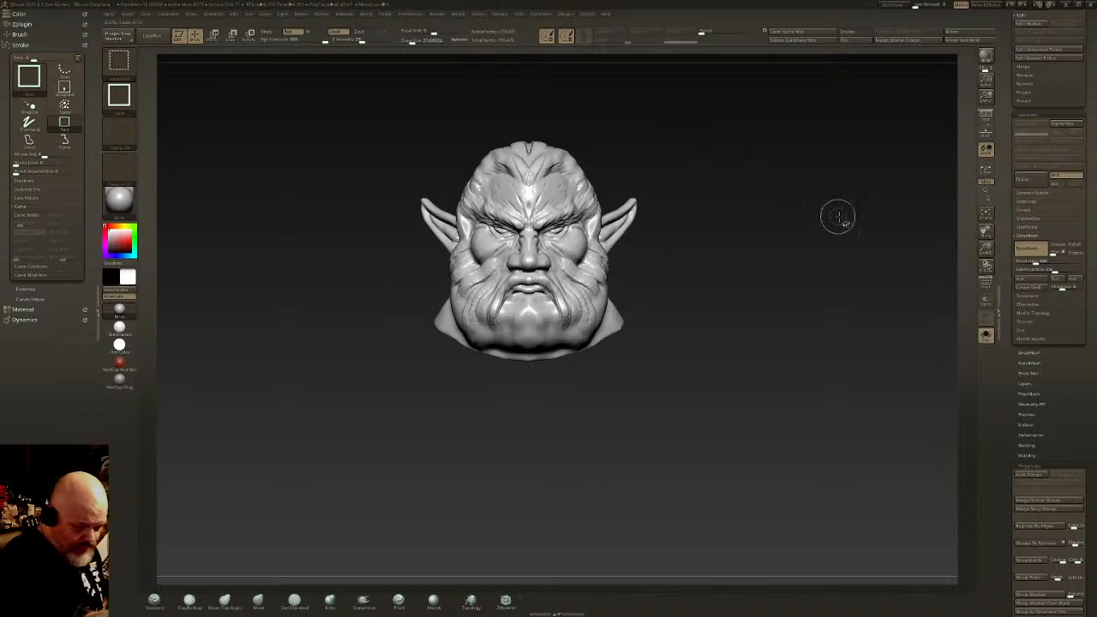
scroll(1031, 201, "up", 4)
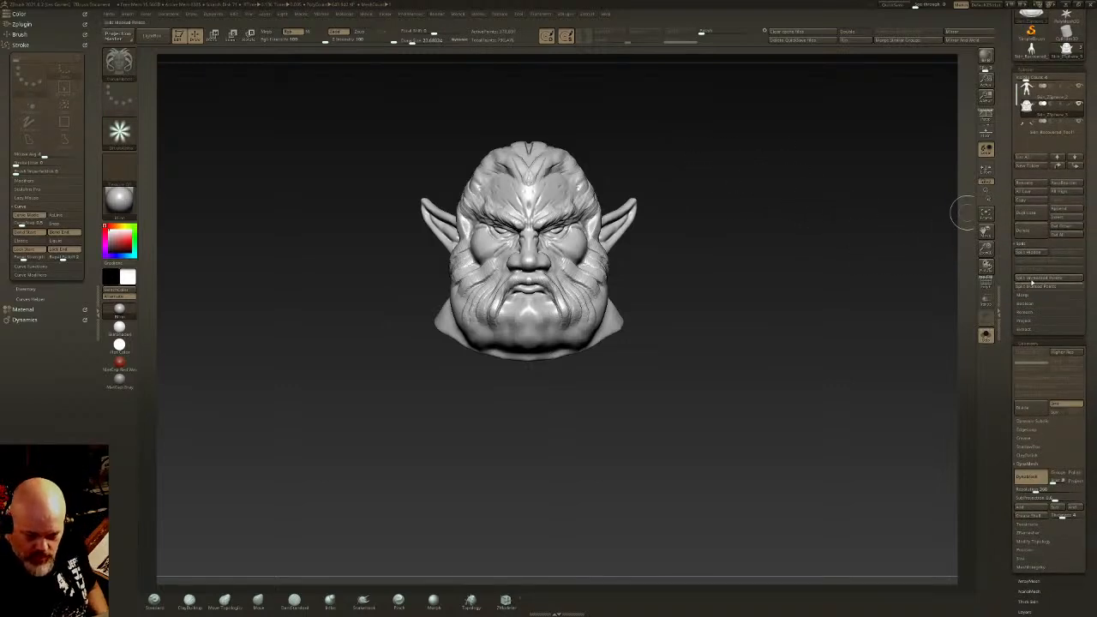
left_click(1039, 250)
left_click(1051, 127)
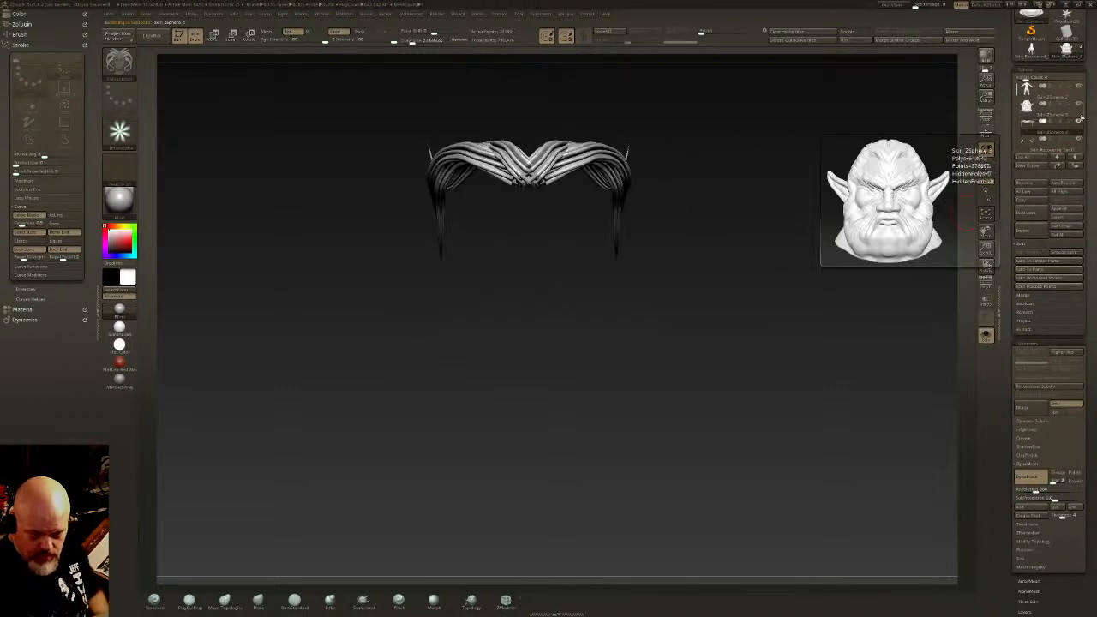
left_click(986, 335)
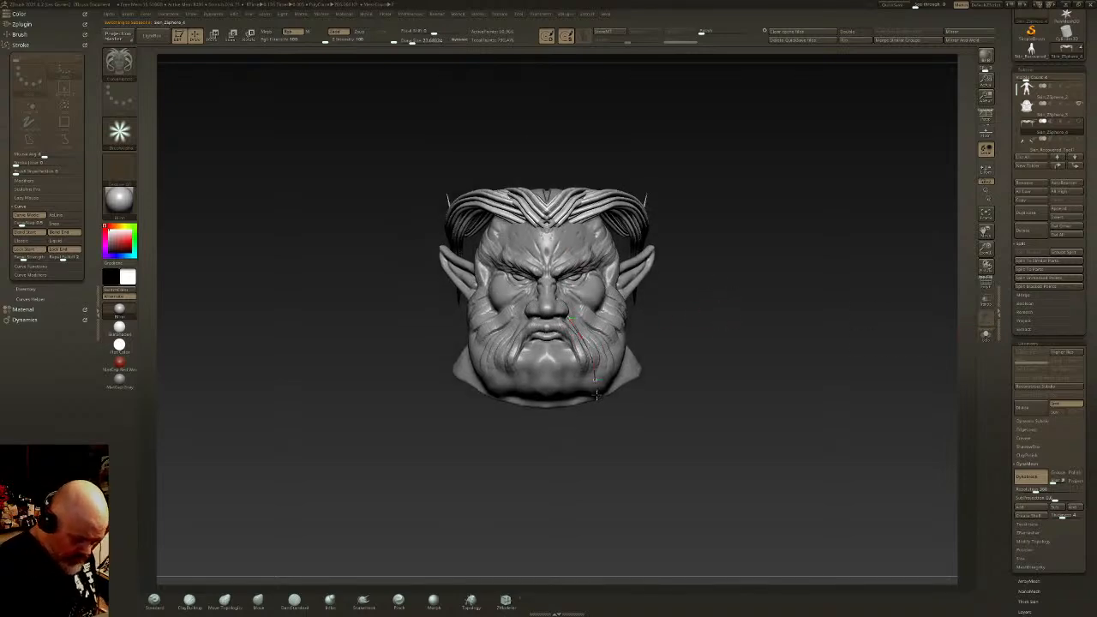
Step: Draw a long outer moustache lock from under the nose past the jaw, and bend its tip inward
left_click_drag(597, 395, 694, 450)
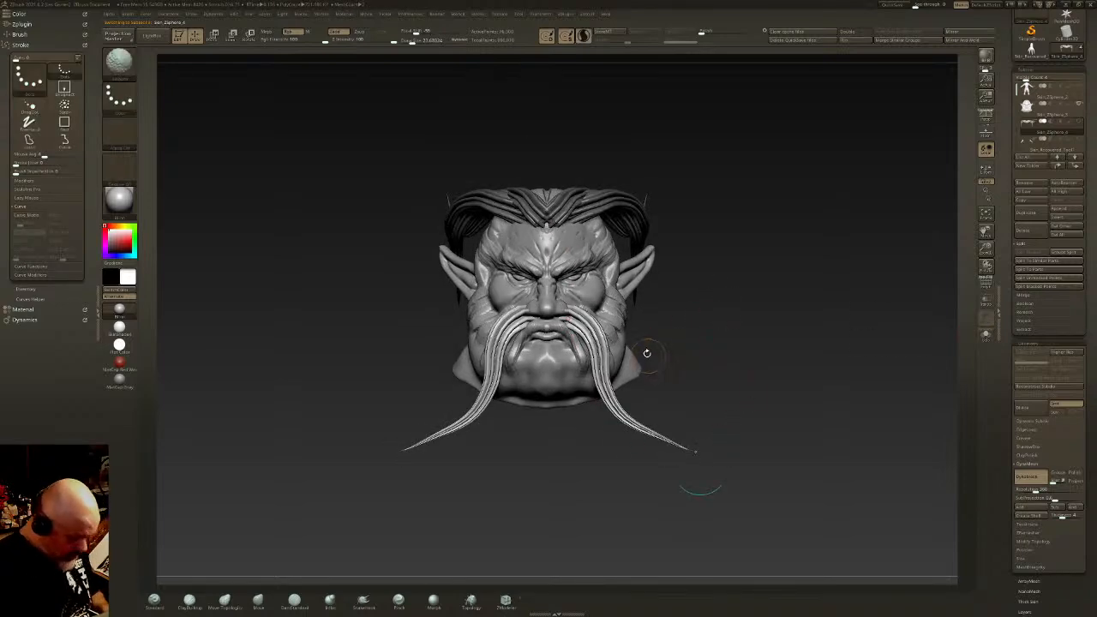
mouse_move(695, 450)
left_mouse_down()
mouse_move(660, 492)
mouse_move(618, 497)
left_mouse_up()
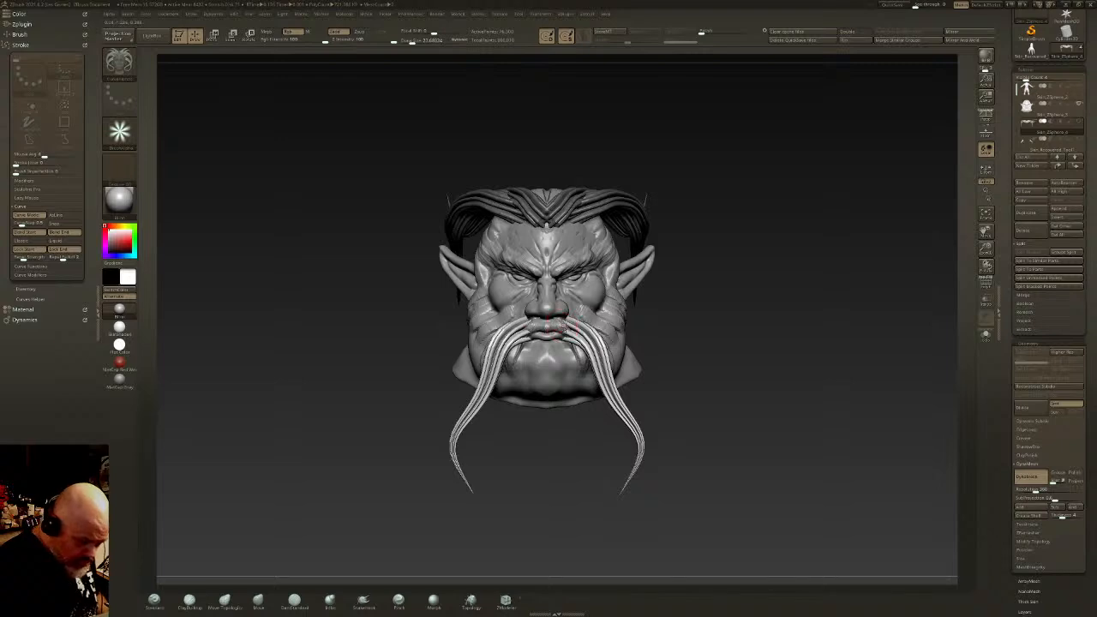
Step: Draw an inner moustache lock hanging beside the chin, adjust its root under the nose, and straighten its tip downward
left_click_drag(597, 396, 593, 460)
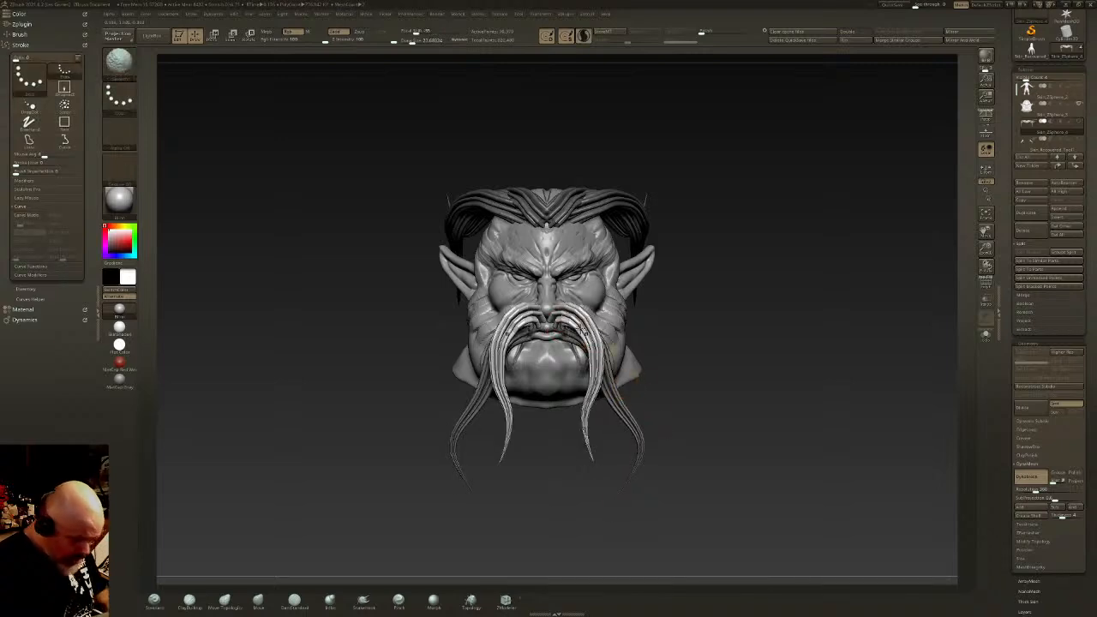
left_click_drag(558, 320, 553, 327)
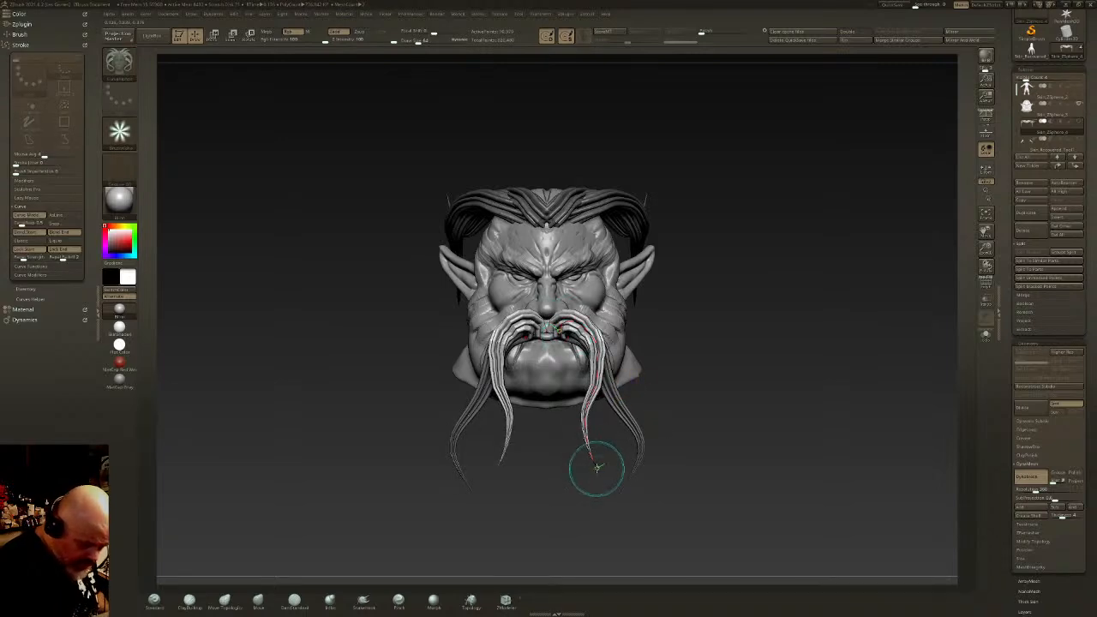
left_click_drag(597, 468, 597, 515)
mouse_move(592, 389)
left_mouse_down()
mouse_move(580, 392)
mouse_move(579, 346)
left_mouse_up()
Step: Try to draw moustache locks sweeping outward from under the nose over the cheek, and undo them
right_click_drag(606, 344, 598, 338)
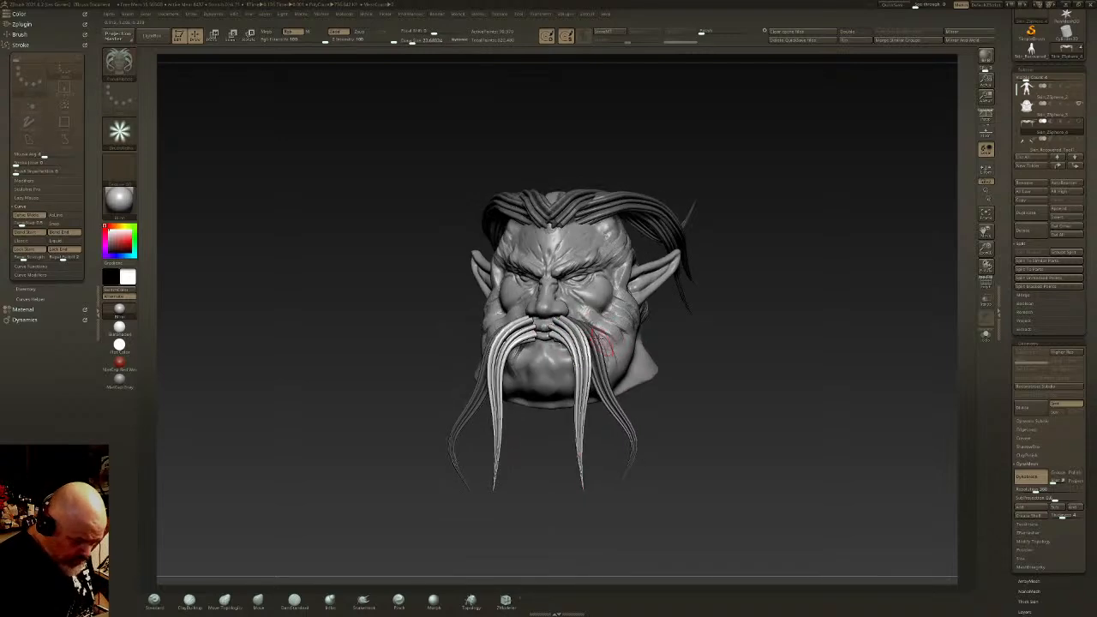
left_click_drag(730, 240, 764, 209)
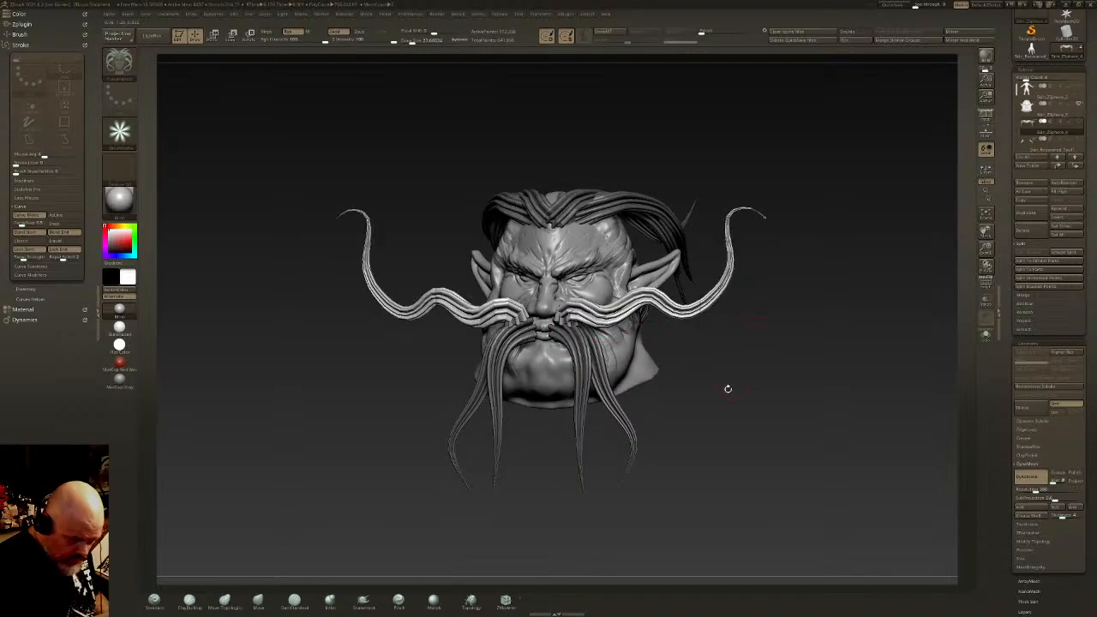
key("ctrl+z")
left_click_drag(569, 321, 643, 308)
right_click_drag(767, 300, 585, 328)
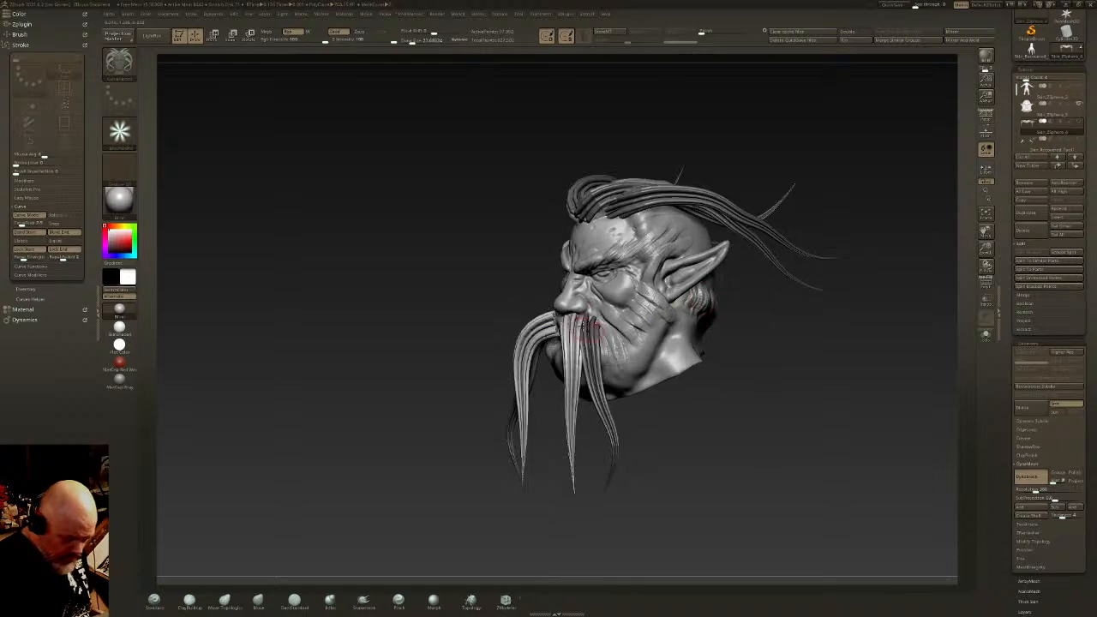
left_click_drag(670, 286, 672, 284)
key("ctrl+z")
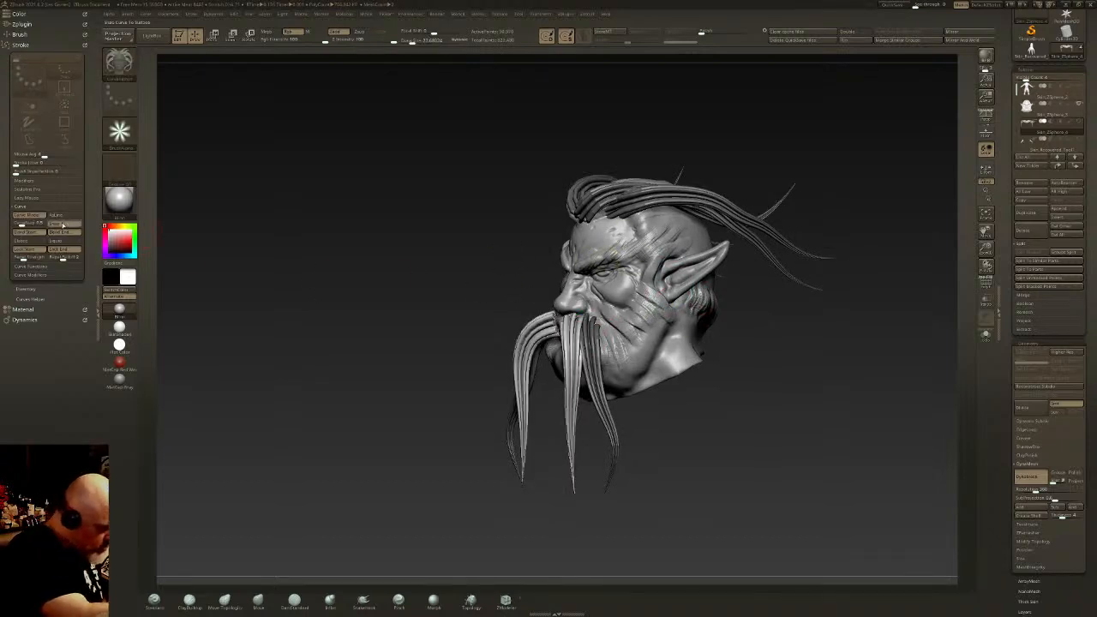
Step: Try to draw locks with curve snapping on from the moustache across the cheek toward the ear, and undo them
mouse_move(589, 321)
left_mouse_down()
mouse_move(651, 304)
mouse_move(683, 317)
left_mouse_up()
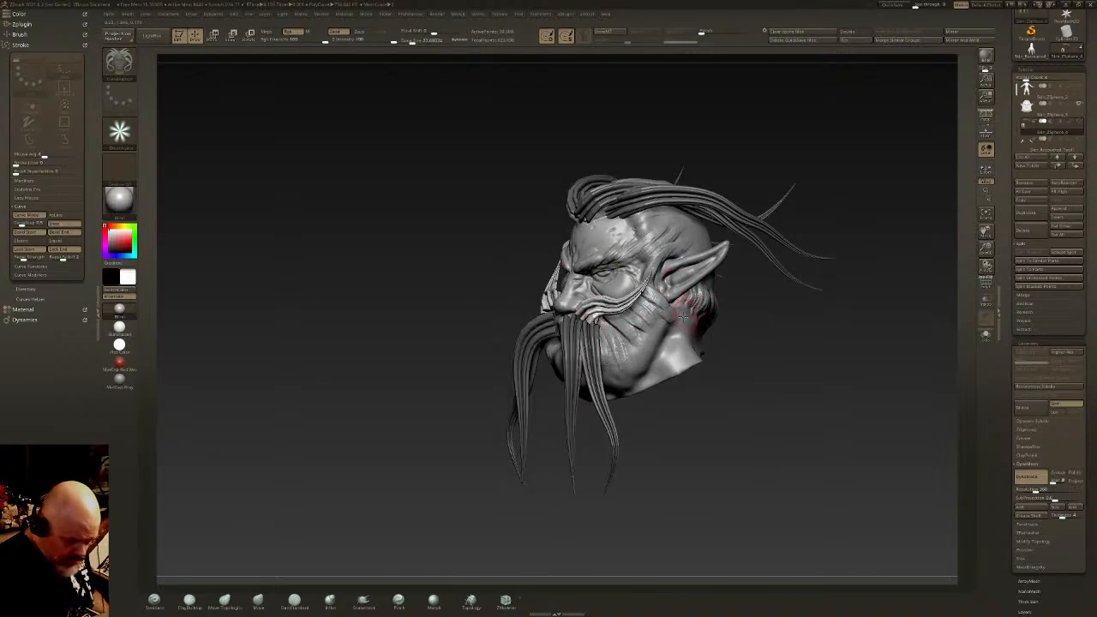
key("ctrl+z")
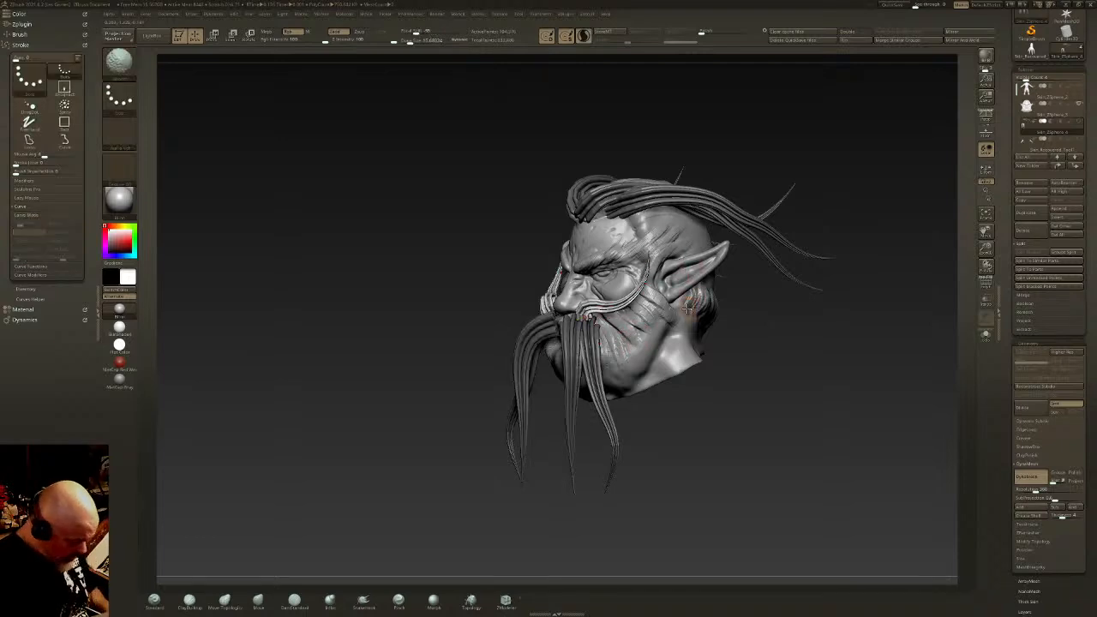
left_click_drag(590, 315, 710, 290)
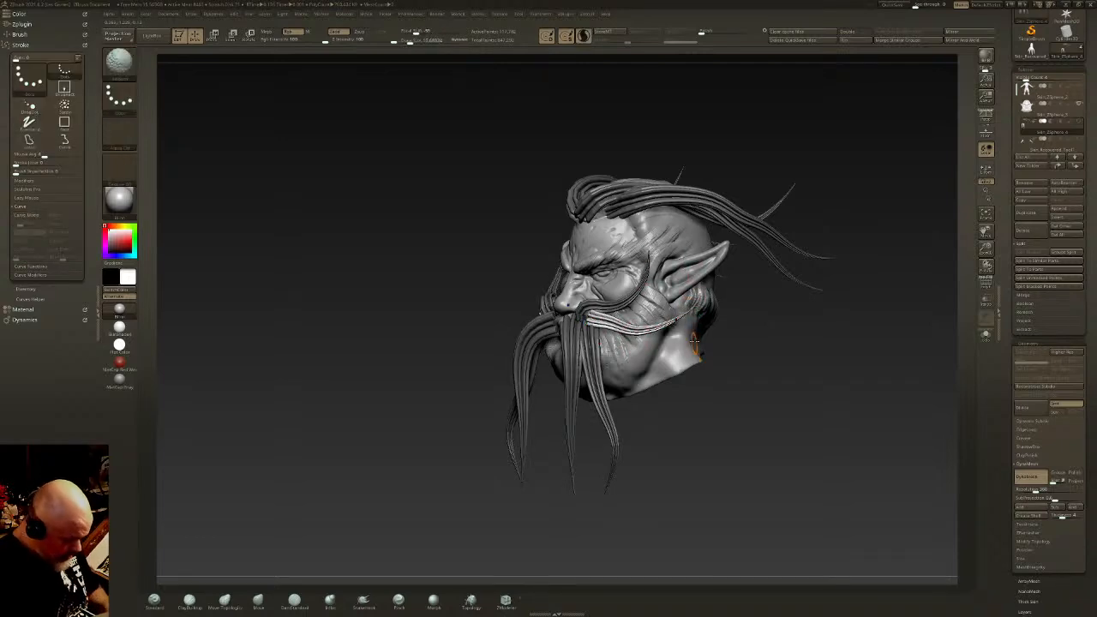
mouse_move(693, 343)
right_mouse_down()
mouse_move(705, 257)
mouse_move(693, 345)
right_mouse_up()
key("ctrl+z")
key("ctrl+z")
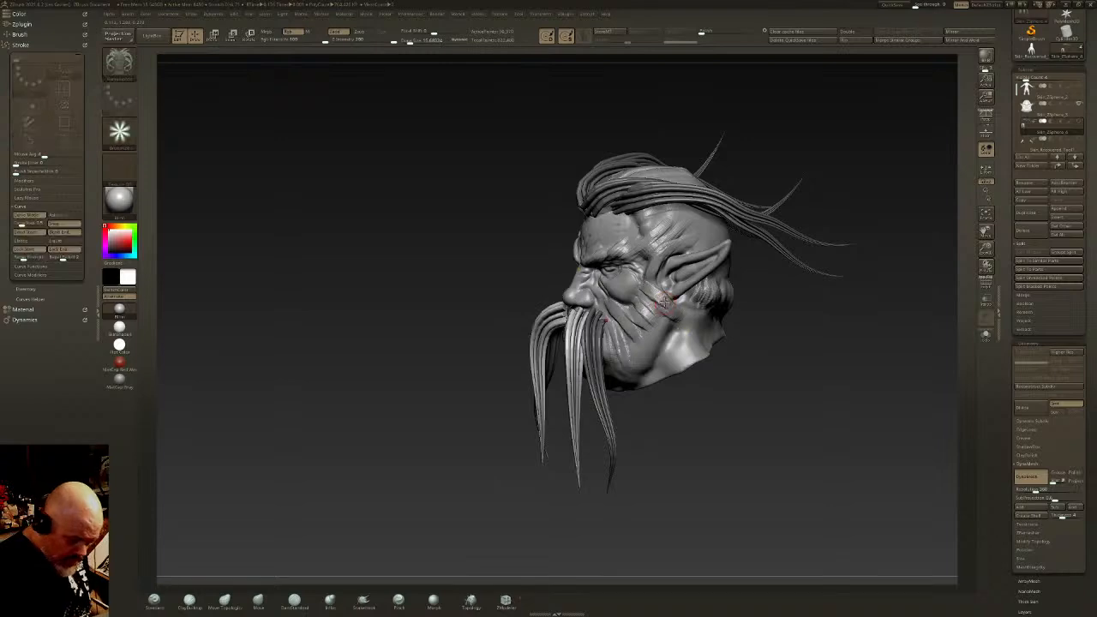
Step: Draw a sideburn lock from the cheek in front of the ear down past the jaw, and adjust it with the transform gizmo
left_click_drag(724, 339, 718, 363)
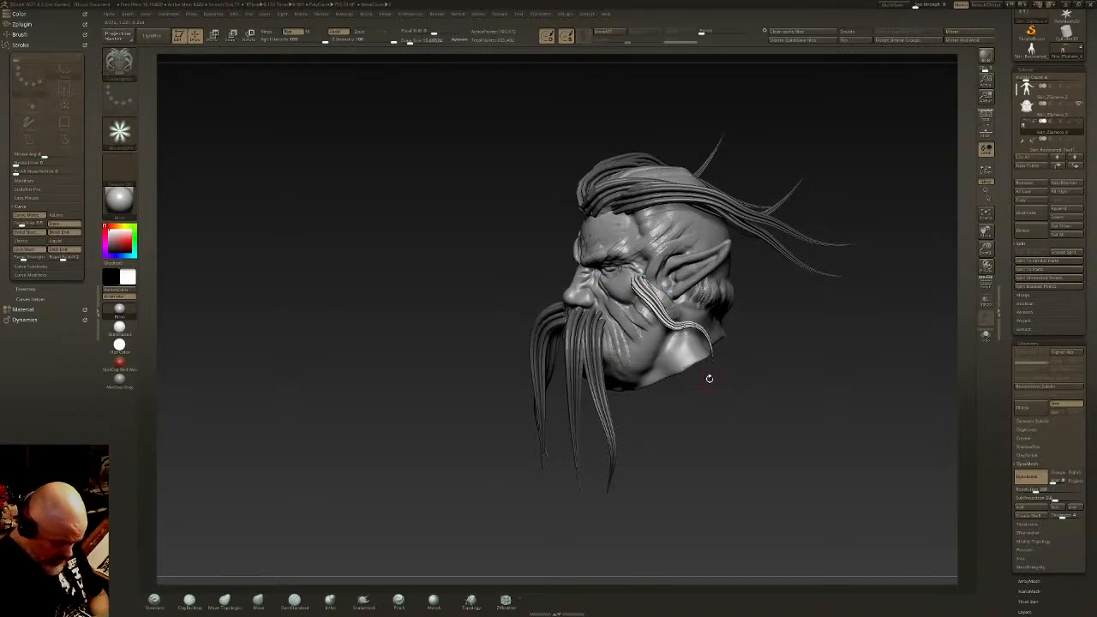
key("e")
left_click_drag(634, 406, 725, 326)
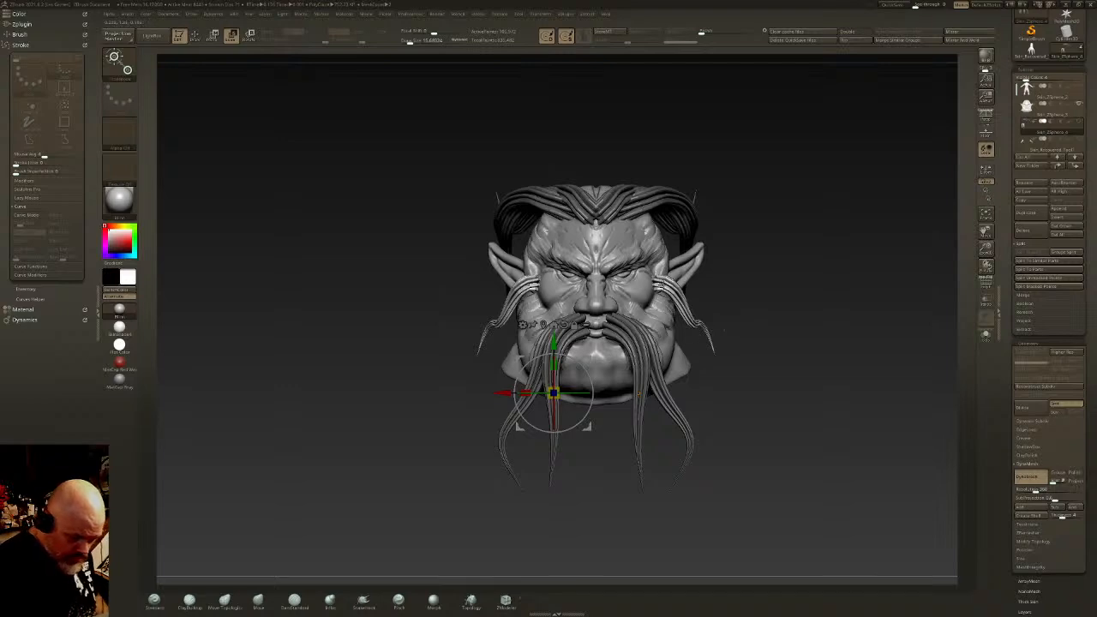
left_click(665, 283, "alt")
left_click_drag(663, 284, 610, 337)
left_click_drag(629, 288, 624, 281)
key("q")
mouse_move(685, 310)
left_mouse_down("shift")
mouse_move(727, 314)
mouse_move(673, 324)
left_mouse_up("shift")
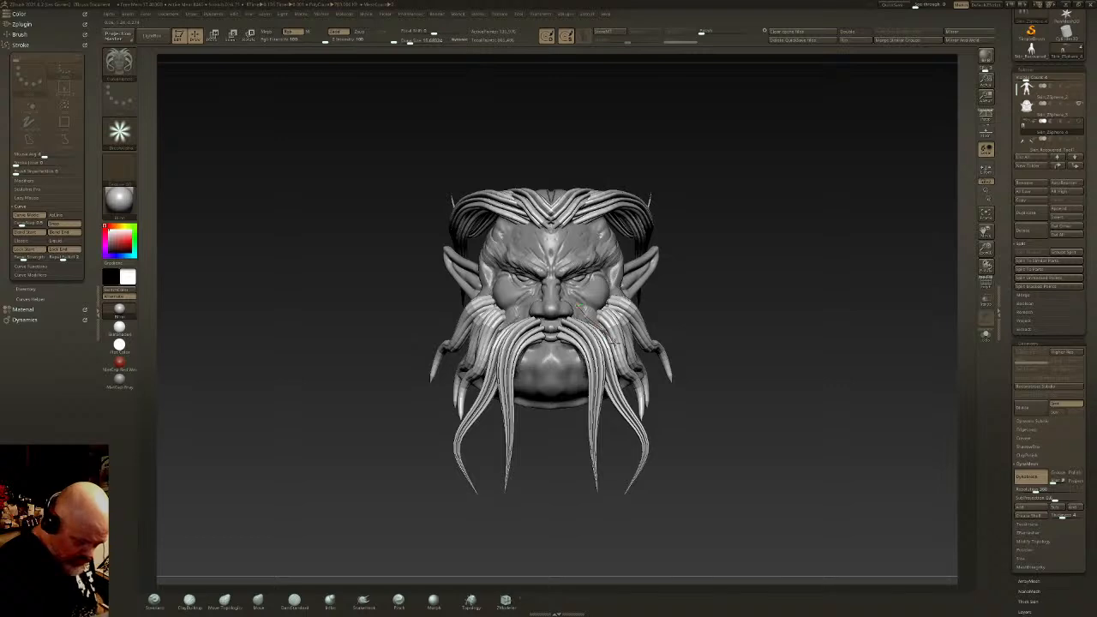
Step: Draw another moustache lock from beside the nose down over the cheek, and move it slightly lower
left_click_drag(619, 392, 623, 431)
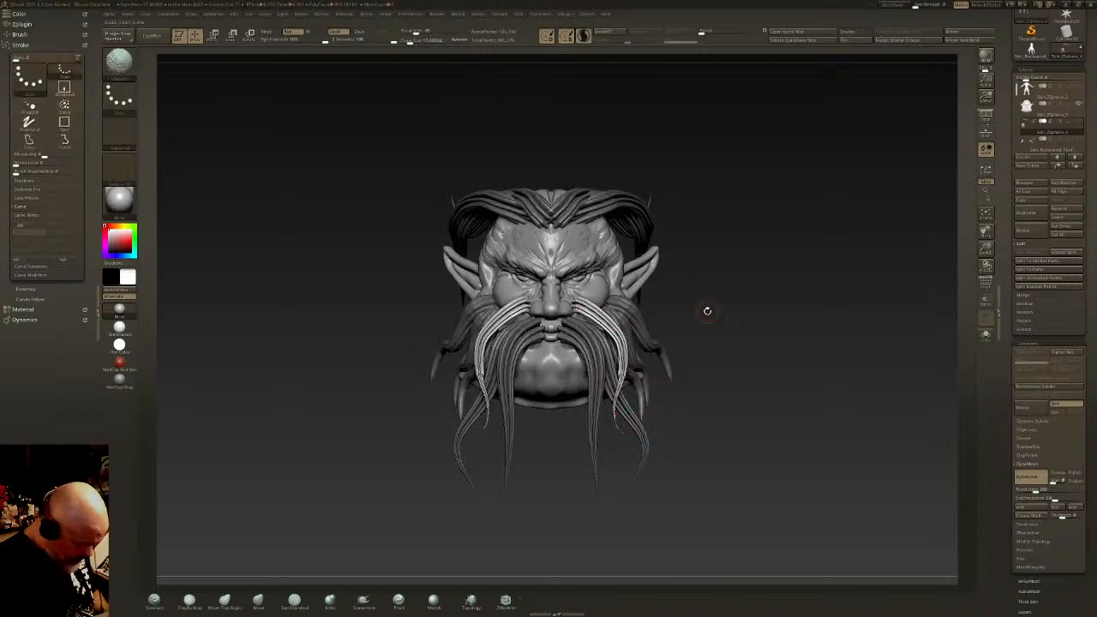
key("w")
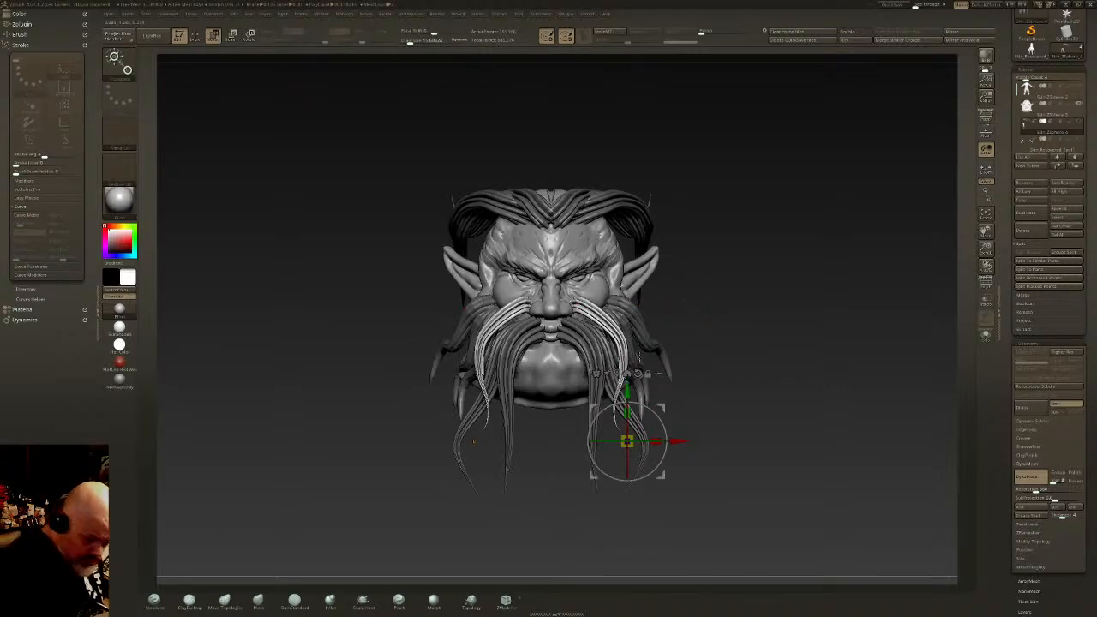
left_click_drag(627, 442, 629, 455)
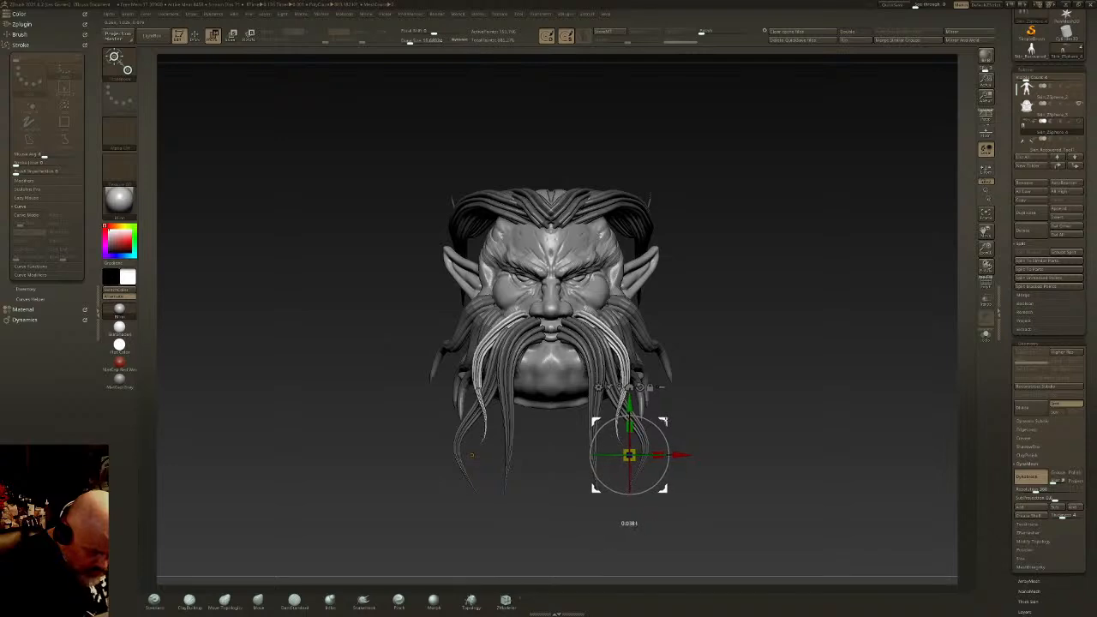
Step: Return to the Move brush and clear the mask from the hair, moustache and whisker locks
key("q")
left_click(260, 598)
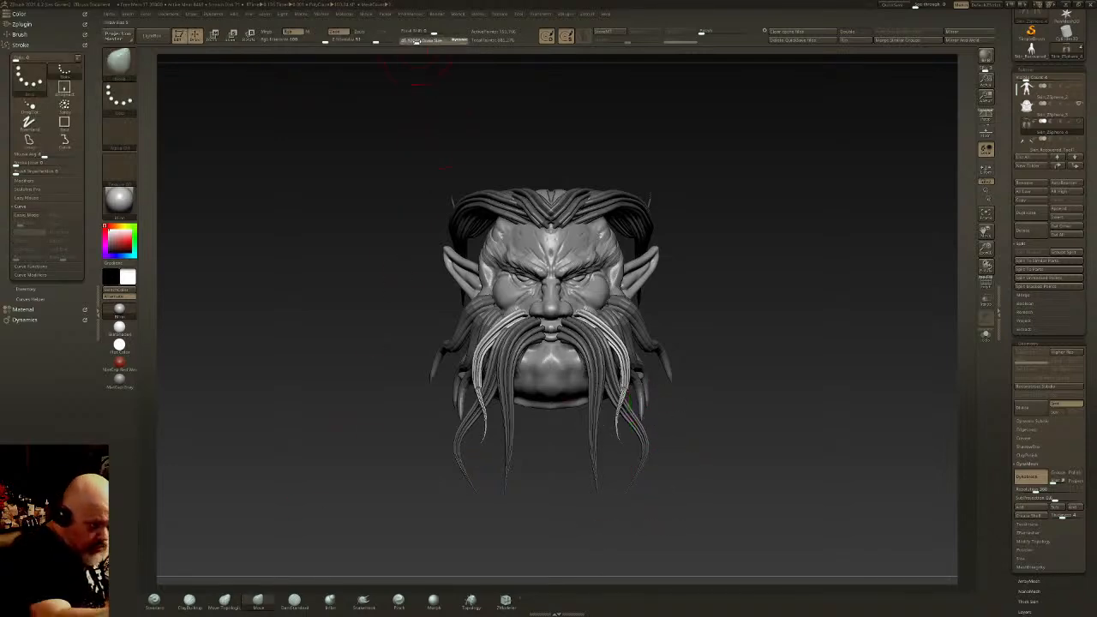
left_click_drag(704, 360, 729, 386, "ctrl")
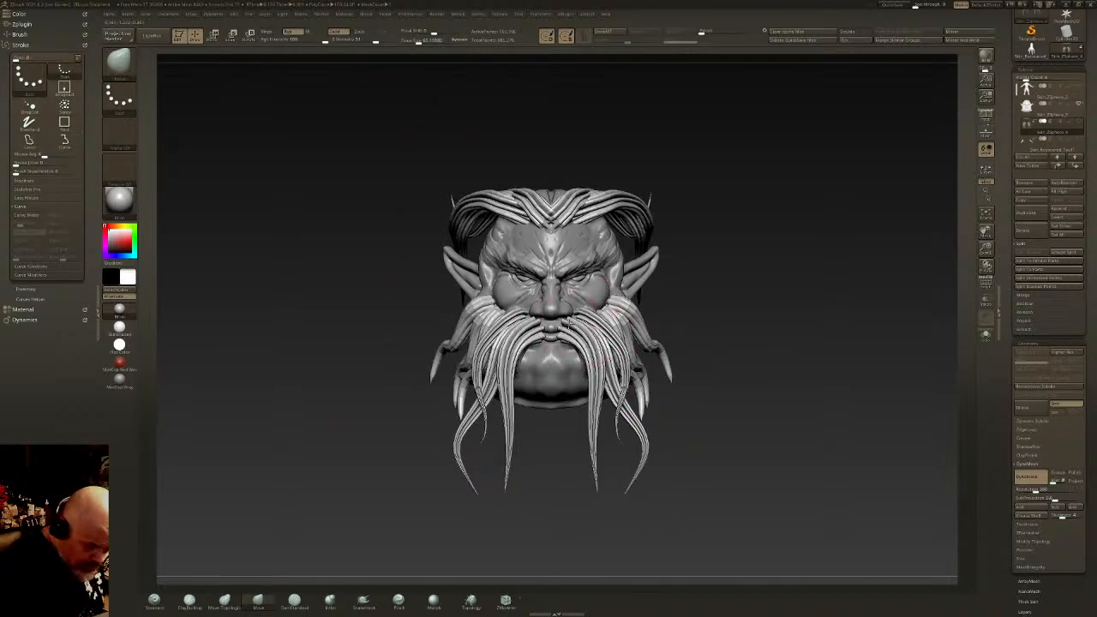
right_click_drag(576, 332, 667, 341)
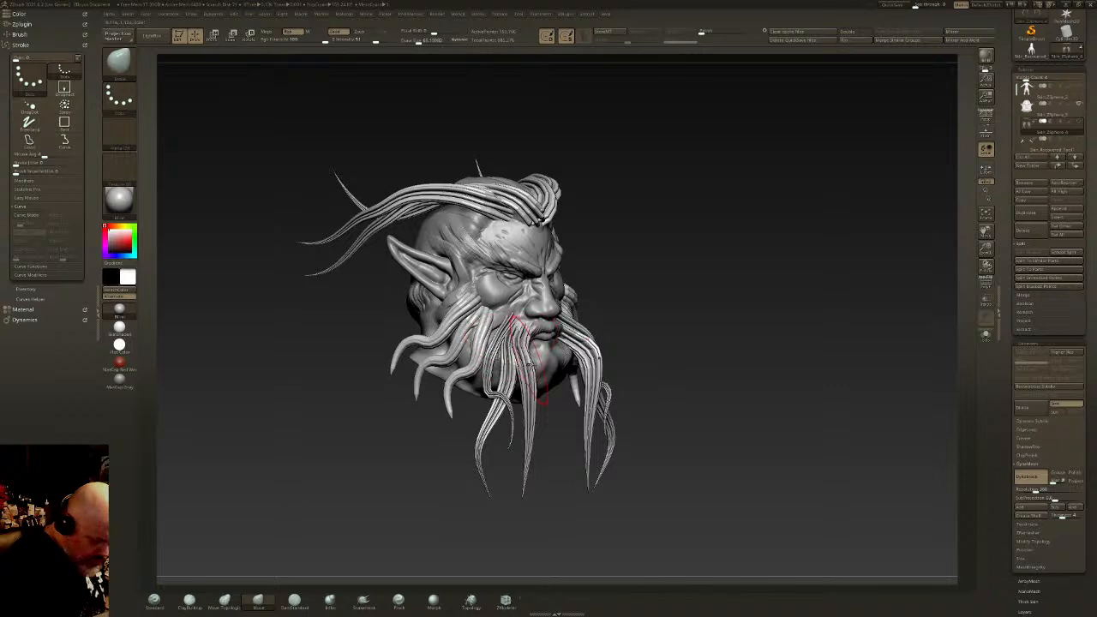
Step: Try to inflate the hair, moustache and whisker locks with the transform gizmo, and undo it
key("w")
left_click_drag(598, 447, 614, 446, "ctrl")
key("q")
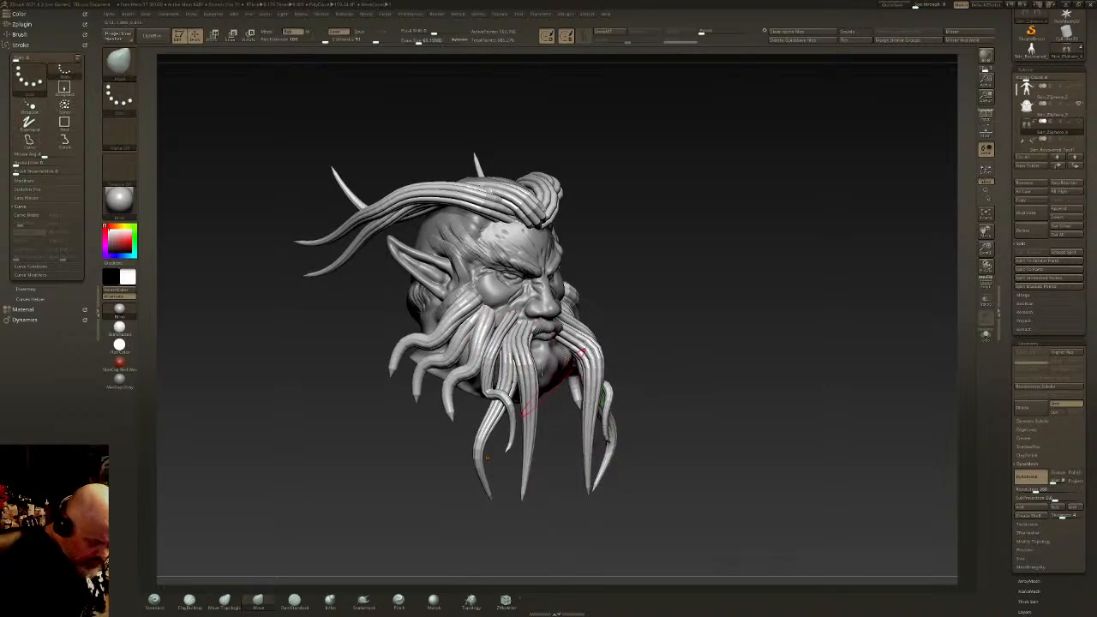
key("ctrl+z")
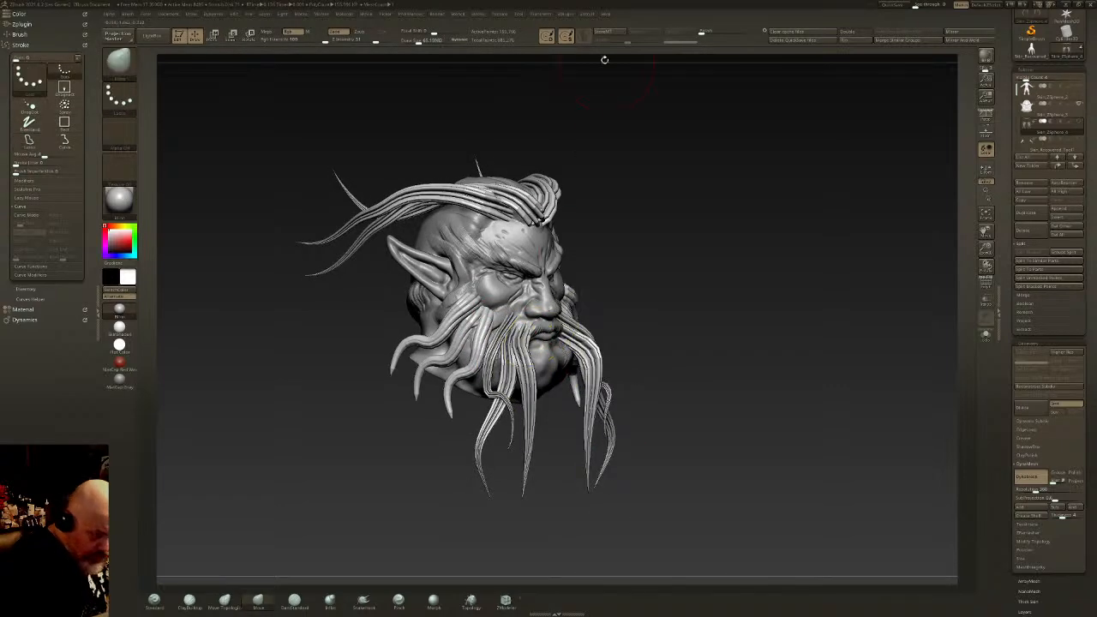
Step: Thicken all the hair, moustache and whisker locks with the gizmo's inflate scaling, and check them from the side and front
key("w")
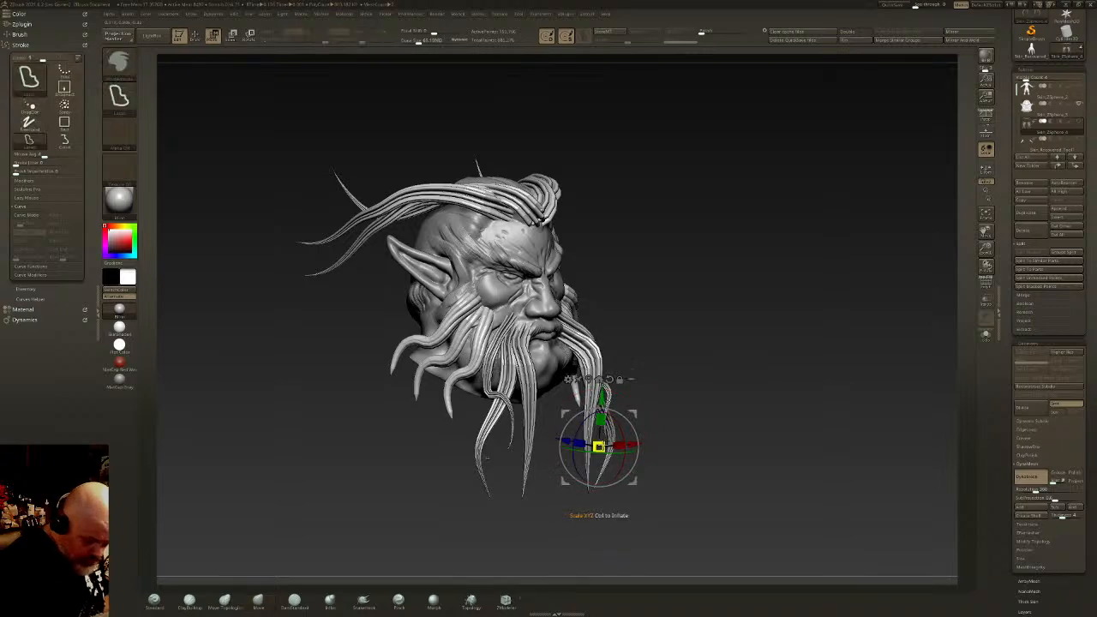
left_click_drag(598, 447, 617, 473, "ctrl")
key("q")
mouse_move(702, 403)
left_mouse_down()
mouse_move(599, 377)
mouse_move(686, 286)
mouse_move(674, 284)
left_mouse_up()
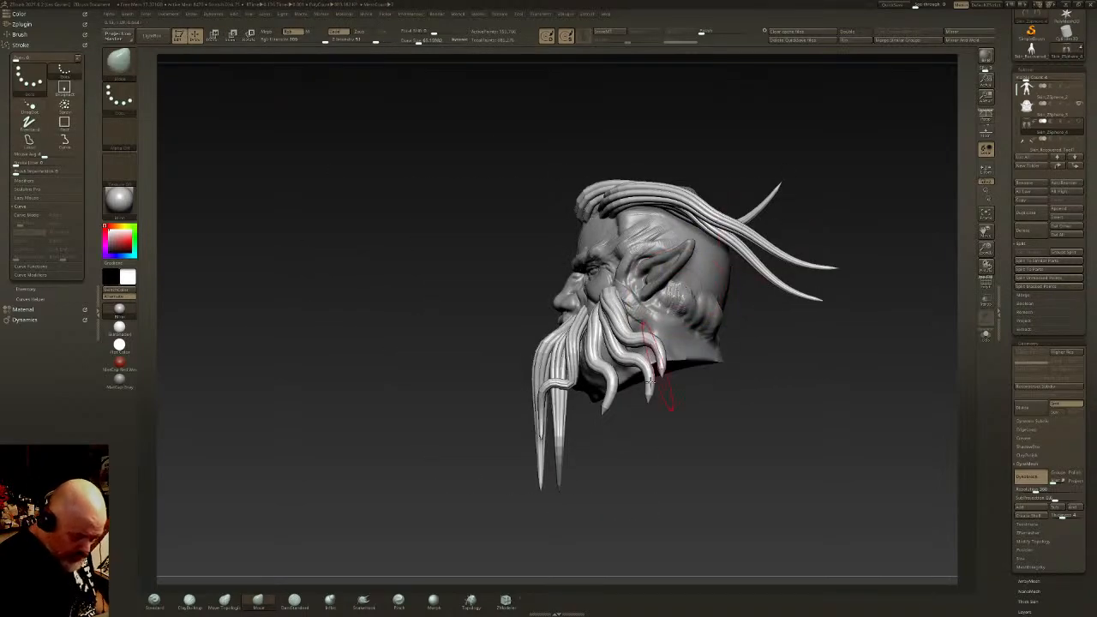
left_click_drag(771, 416, 744, 407, "shift")
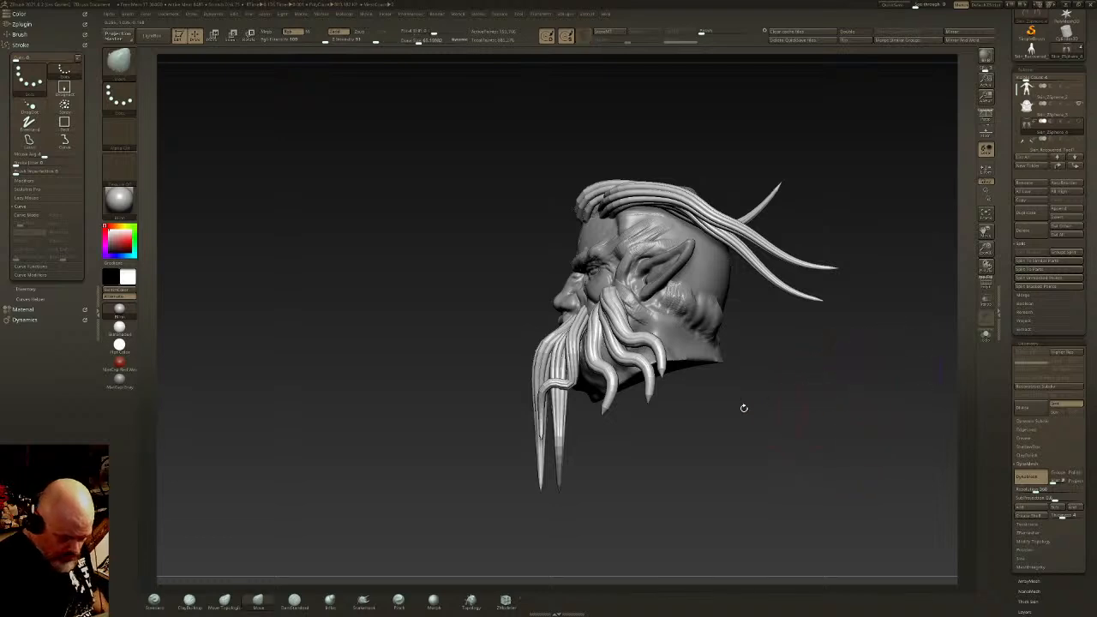
left_click_drag(633, 392, 659, 388)
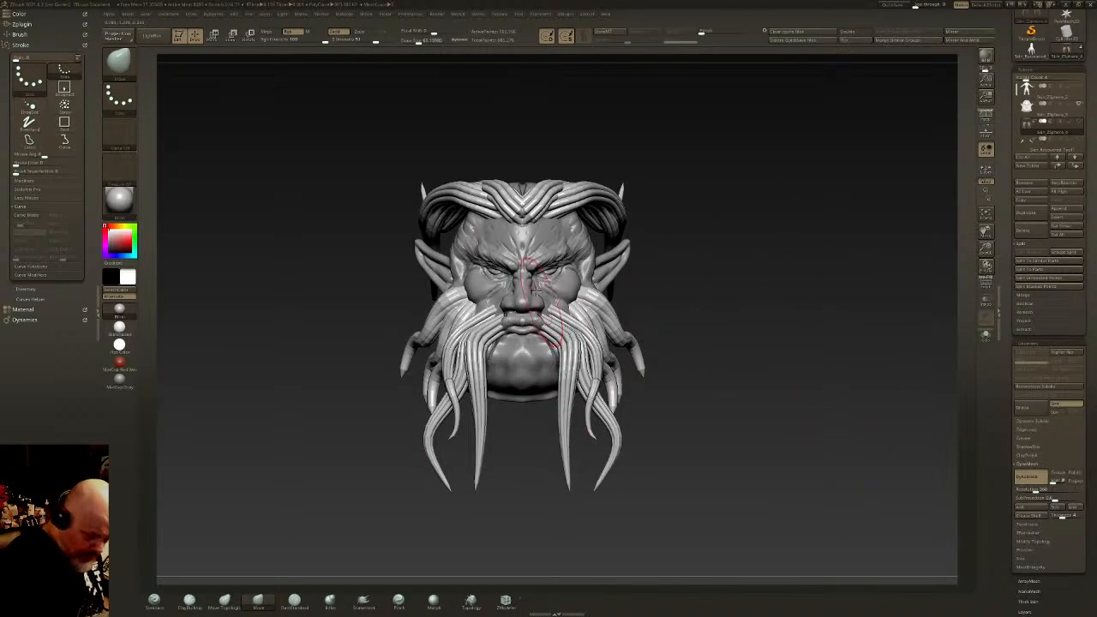
Step: Pinch the moustache roots beside the nose with the Pinch brush and reshape them with the Move brush
left_click(399, 602)
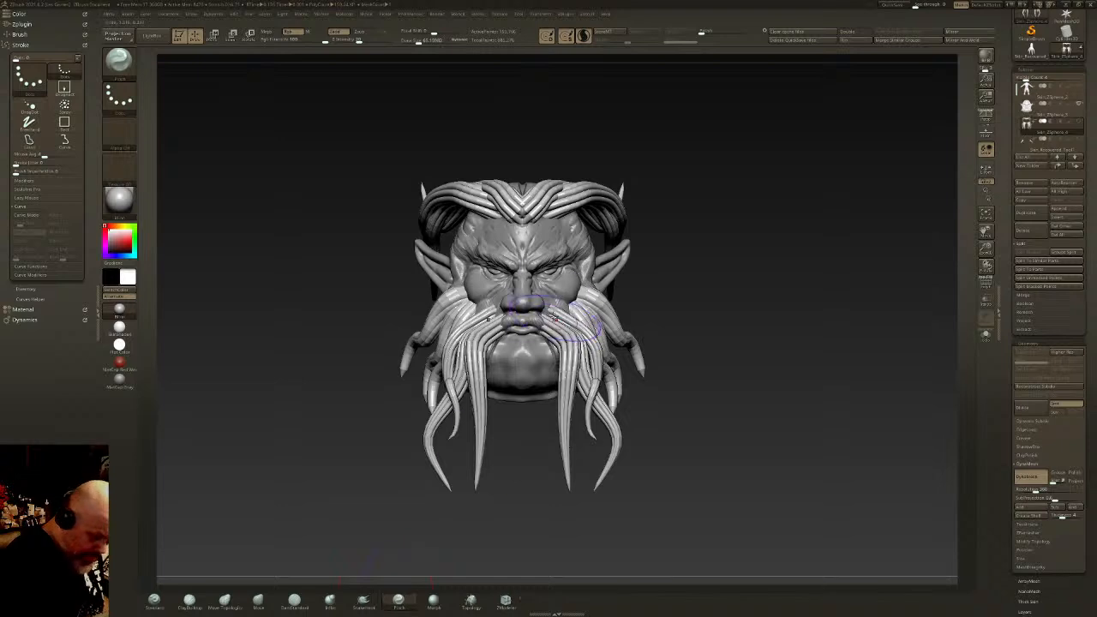
left_click(584, 35)
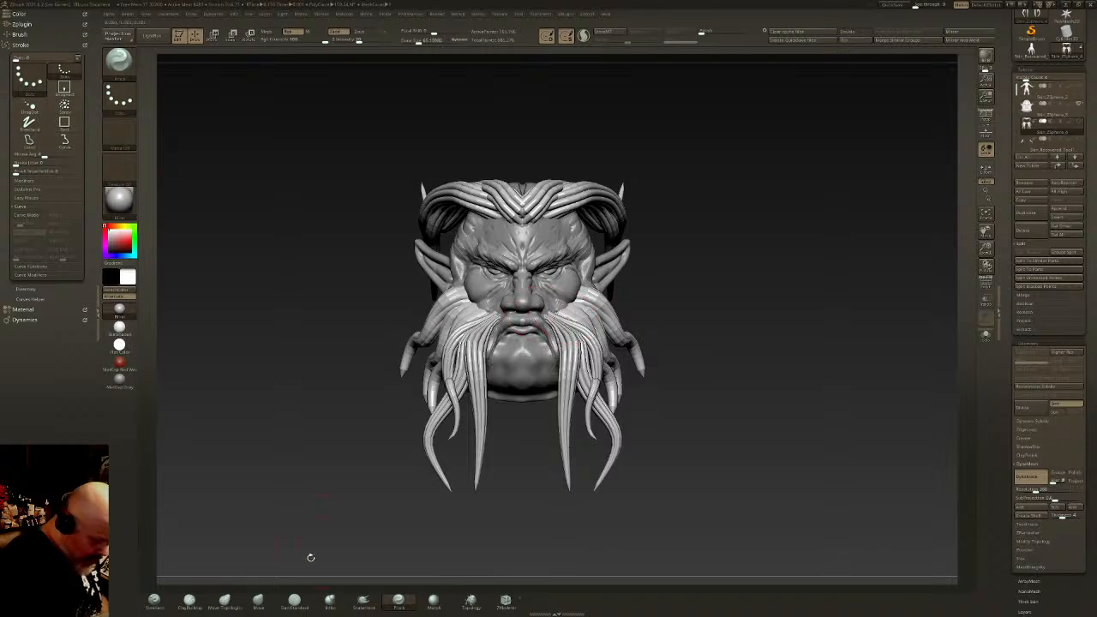
left_click(258, 599)
right_click_drag(548, 318, 484, 321)
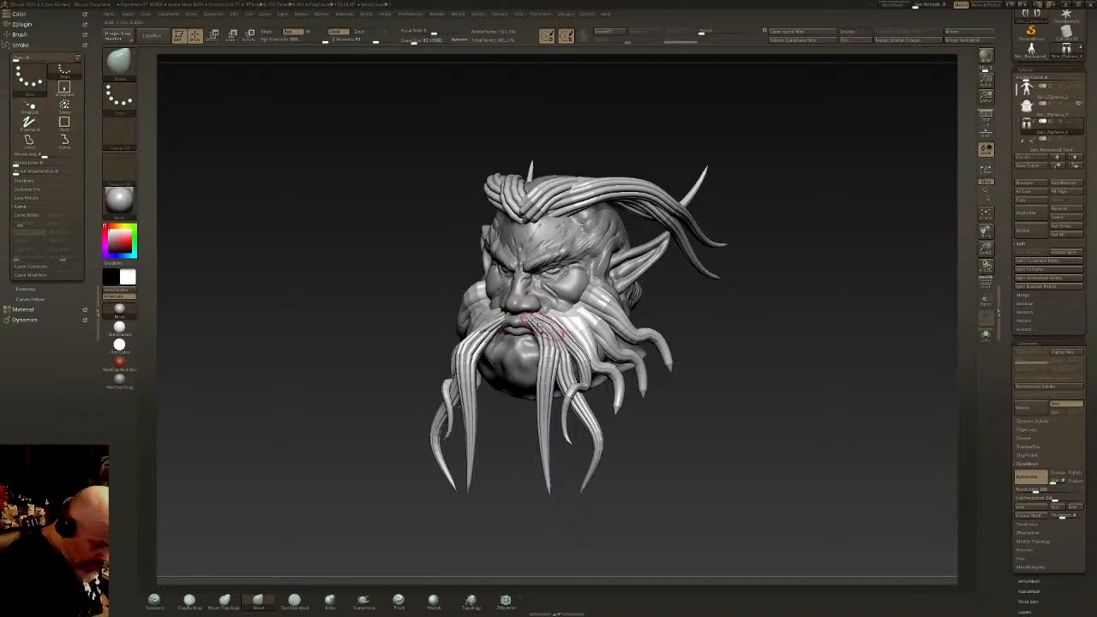
right_click_drag(540, 335, 565, 339)
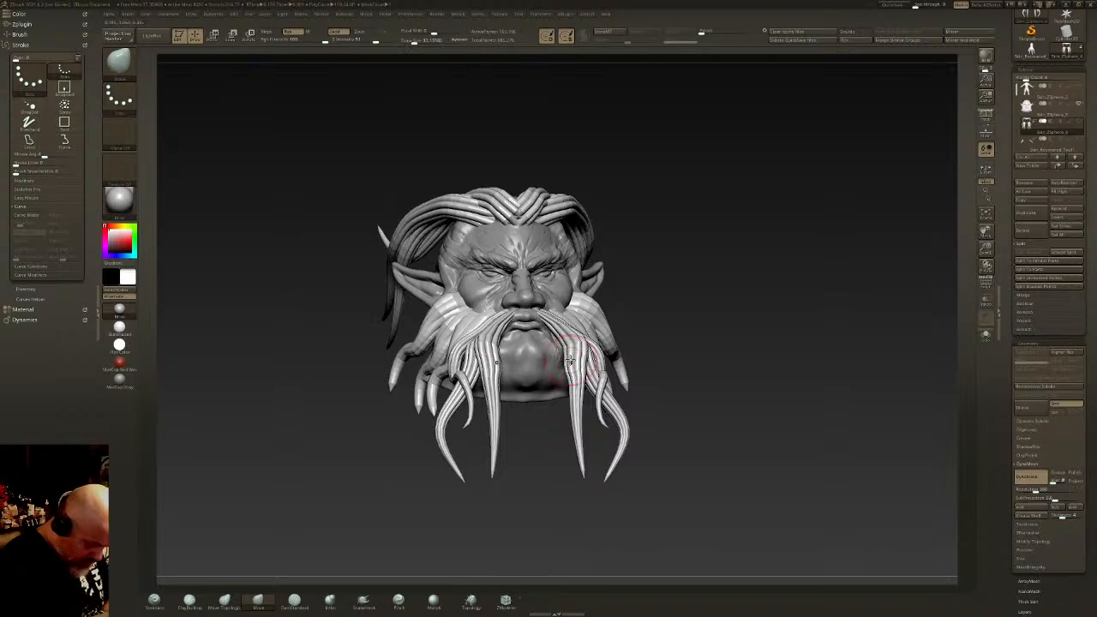
Step: Draw a mirrored curve-strand lock from the temple over the ear, looping out behind the head
mouse_move(602, 476)
right_mouse_down("ctrl")
mouse_move(578, 411)
mouse_move(588, 391)
mouse_move(596, 422)
right_mouse_up("ctrl")
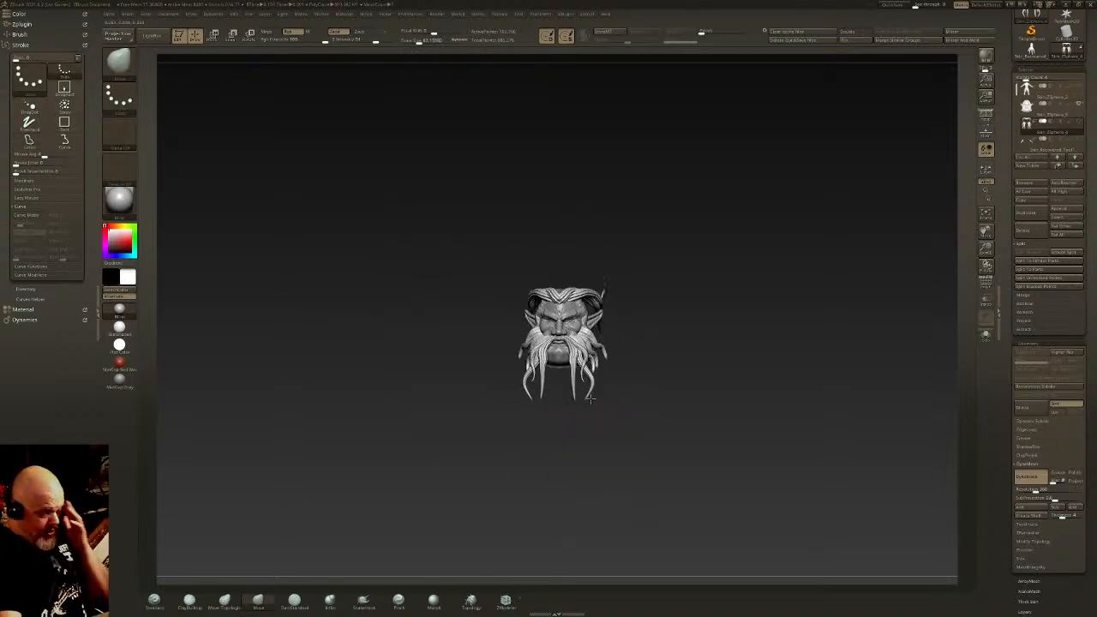
right_click_drag(606, 345, 588, 403, "ctrl")
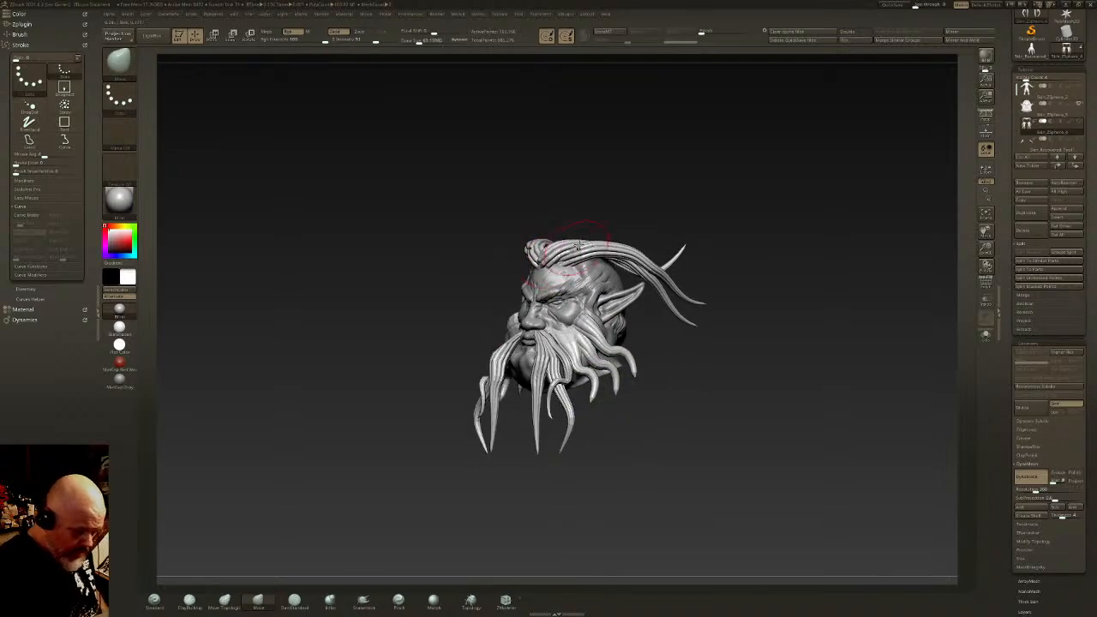
mouse_move(592, 254)
right_mouse_down()
mouse_move(545, 262)
mouse_move(571, 243)
mouse_move(574, 220)
mouse_move(624, 242)
mouse_move(502, 248)
right_mouse_up()
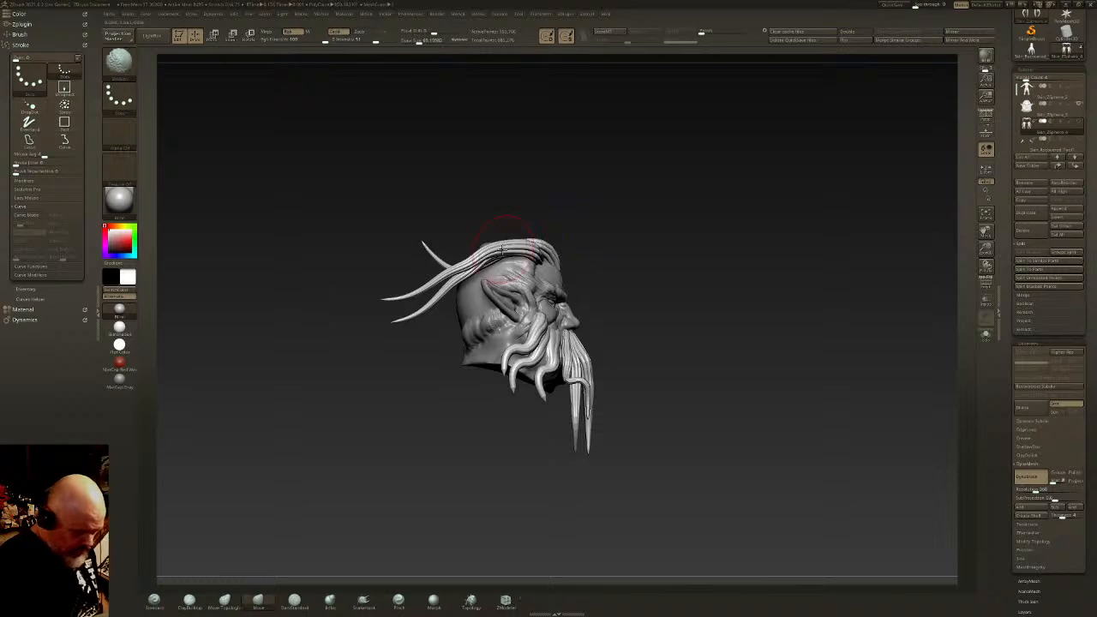
left_click(124, 62)
left_click(270, 74)
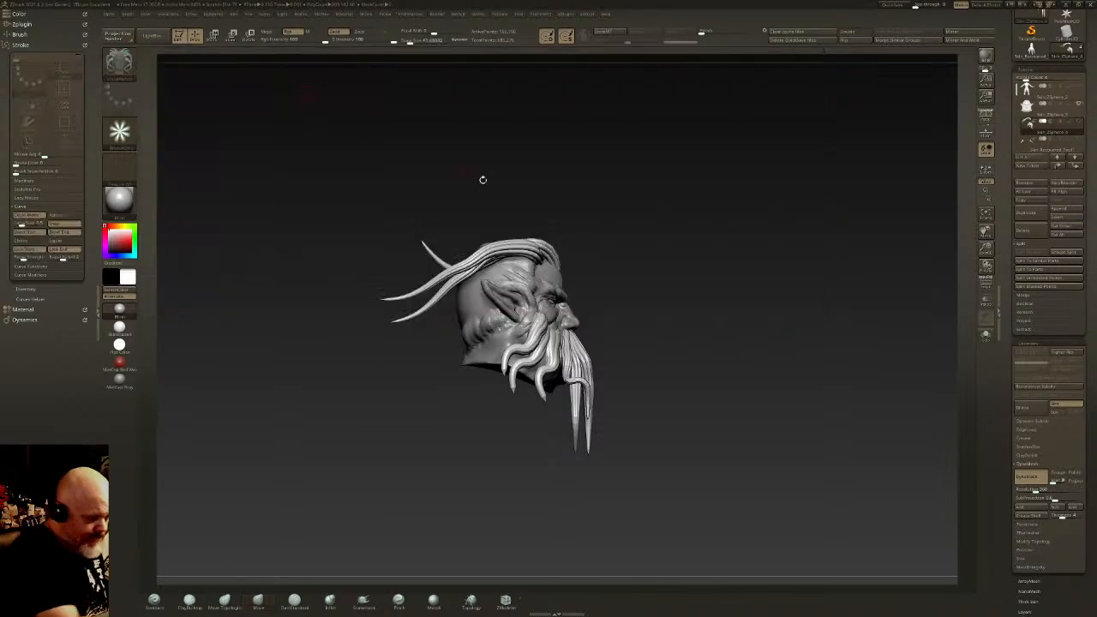
mouse_move(470, 356)
right_mouse_down()
mouse_move(485, 372)
mouse_move(502, 369)
right_mouse_up()
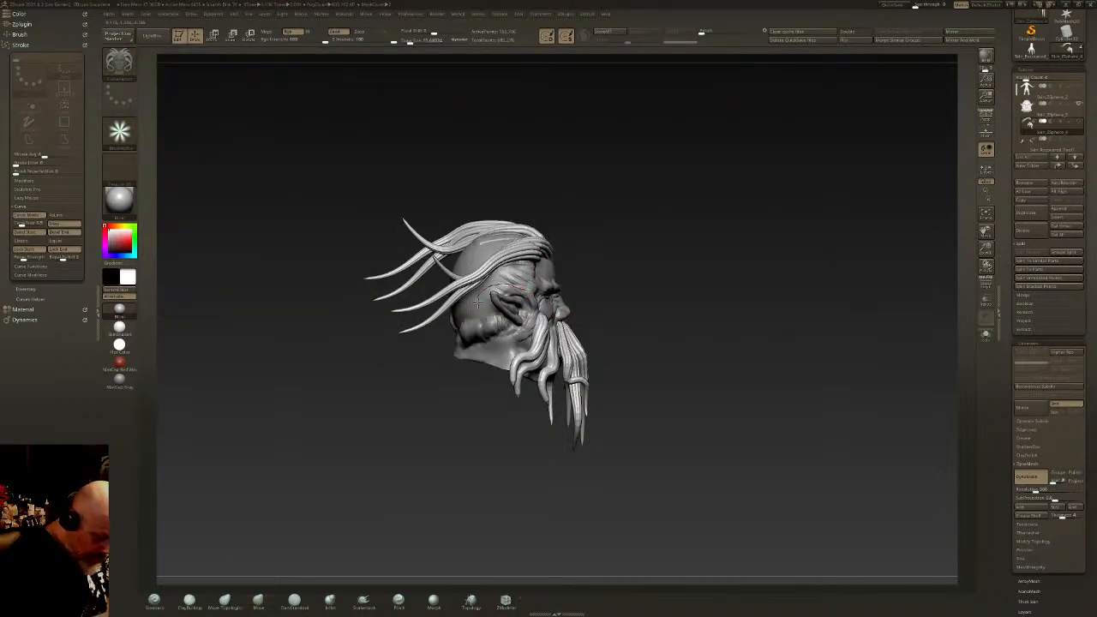
mouse_move(387, 346)
right_mouse_down()
mouse_move(579, 264)
mouse_move(416, 283)
right_mouse_up()
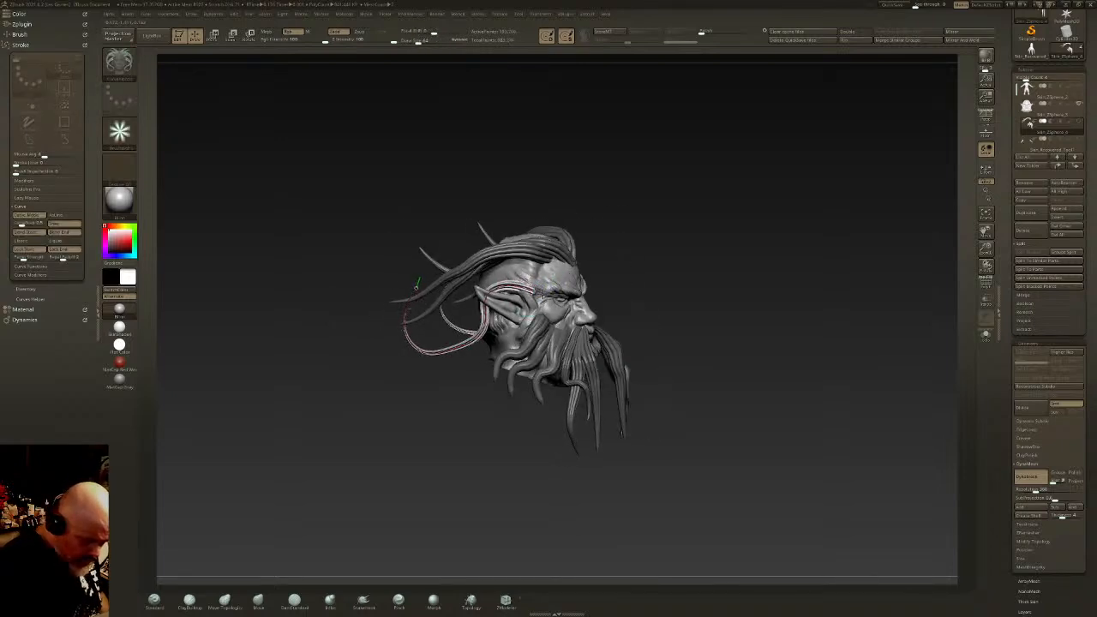
Step: Pull the free end of the temple lock's curve upward and outward behind the head
left_click_drag(414, 286, 375, 228)
right_click_drag(376, 228, 400, 244)
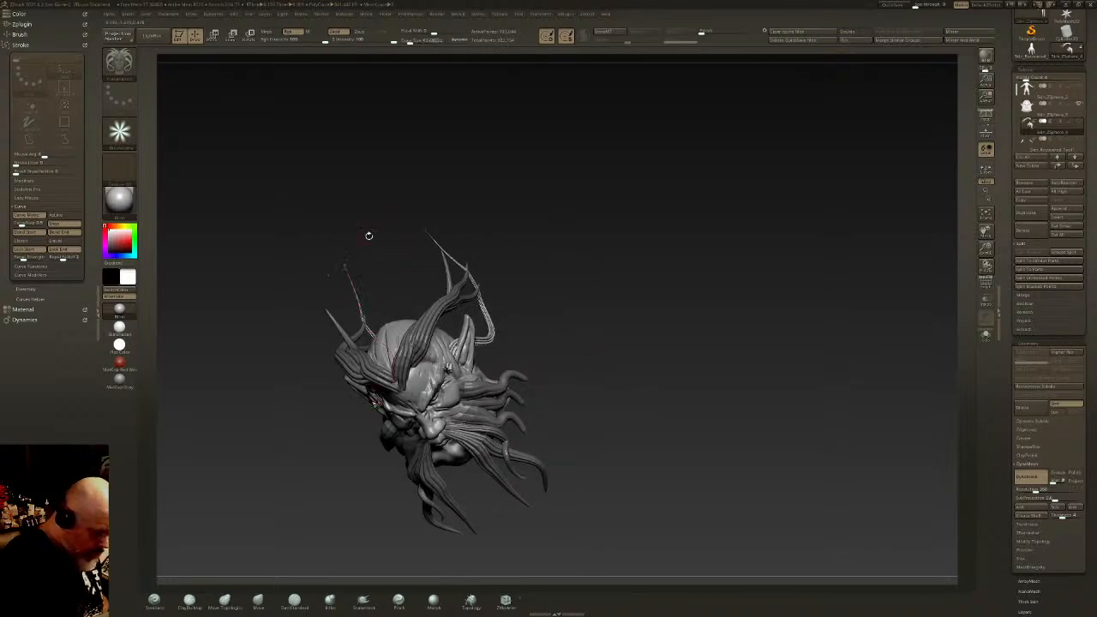
left_click_drag(340, 268, 294, 317)
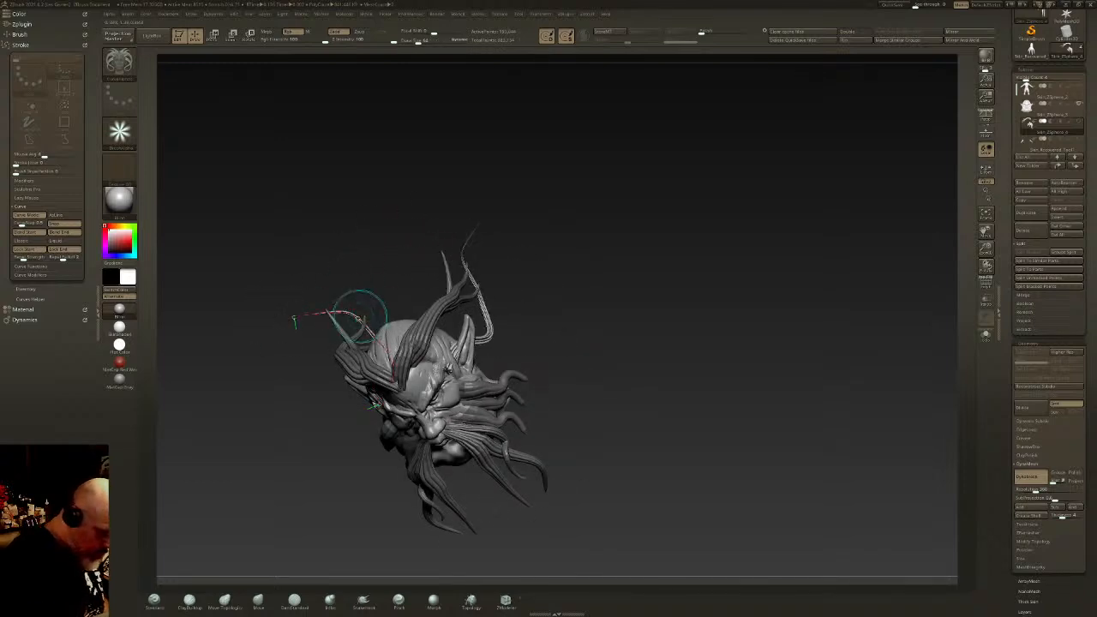
left_click_drag(363, 324, 352, 332)
right_click_drag(377, 314, 427, 268, "shift")
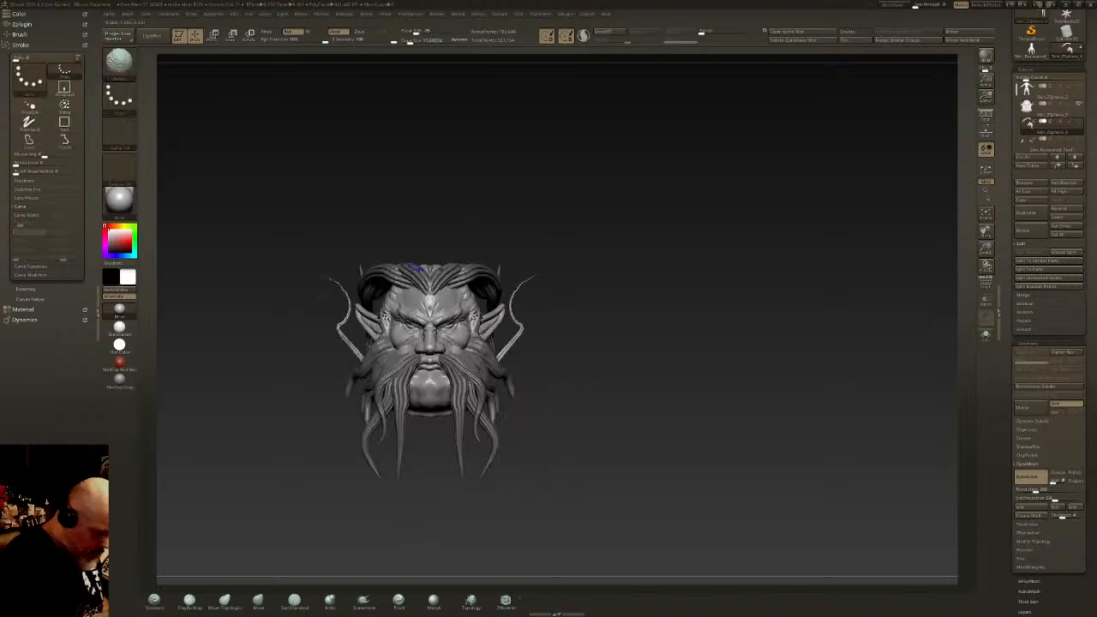
Step: Bow the temple lock's curve outward beside the head and stretch its tip up into a long horn-like sweep
left_click_drag(344, 359, 326, 362)
right_click_drag(295, 351, 336, 341)
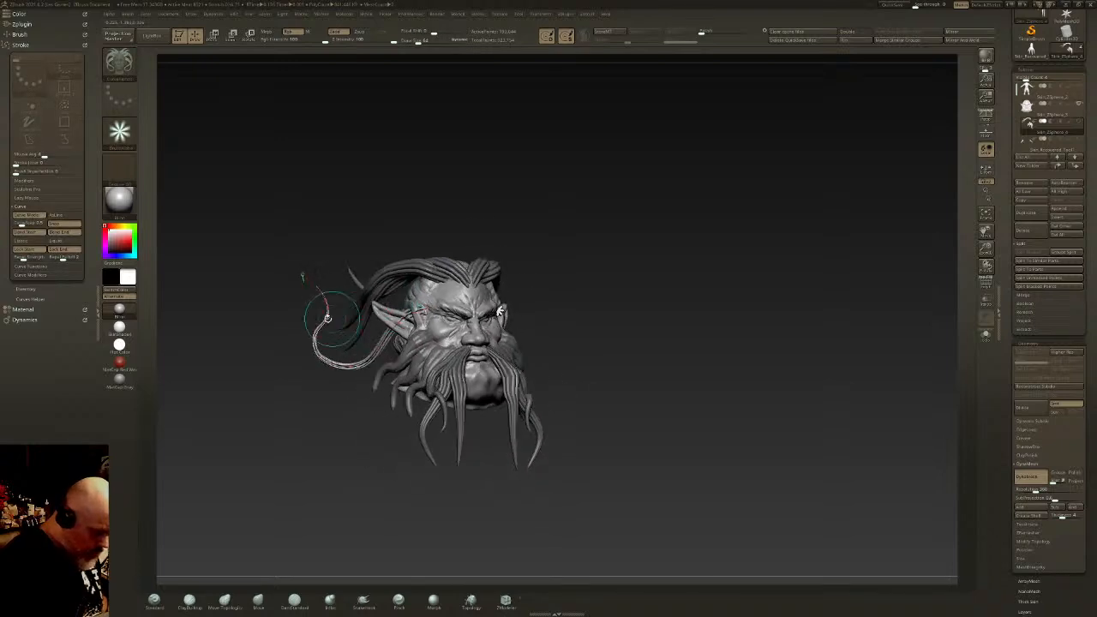
left_click_drag(329, 313, 288, 237)
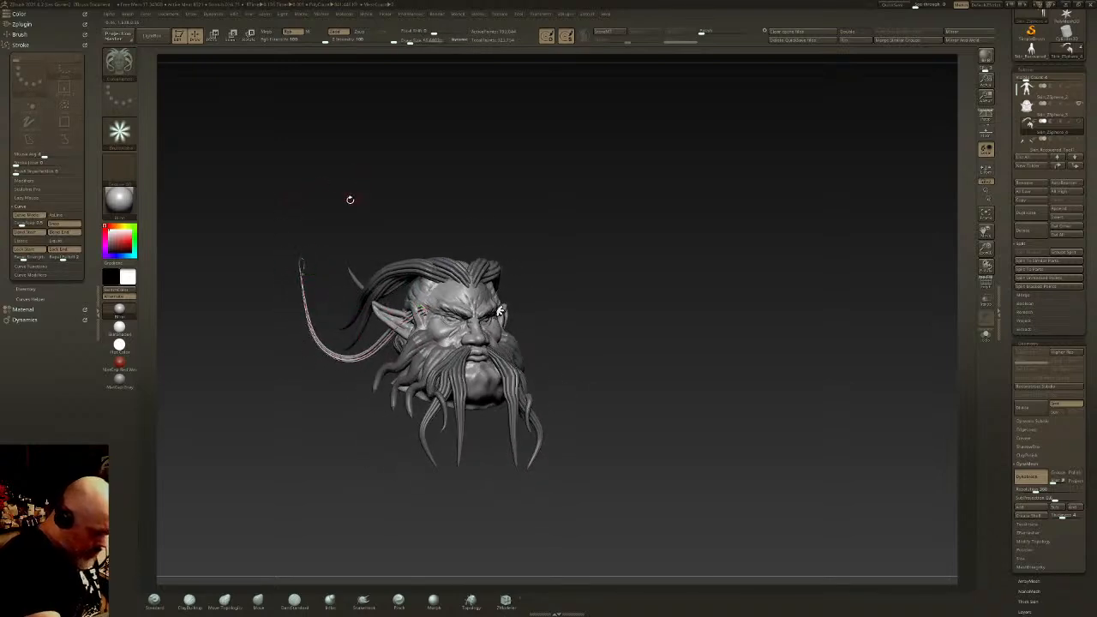
left_click_drag(303, 275, 311, 228)
right_click_drag(336, 204, 523, 221)
right_click_drag(523, 221, 631, 212, "alt")
right_click_drag(613, 270, 548, 279)
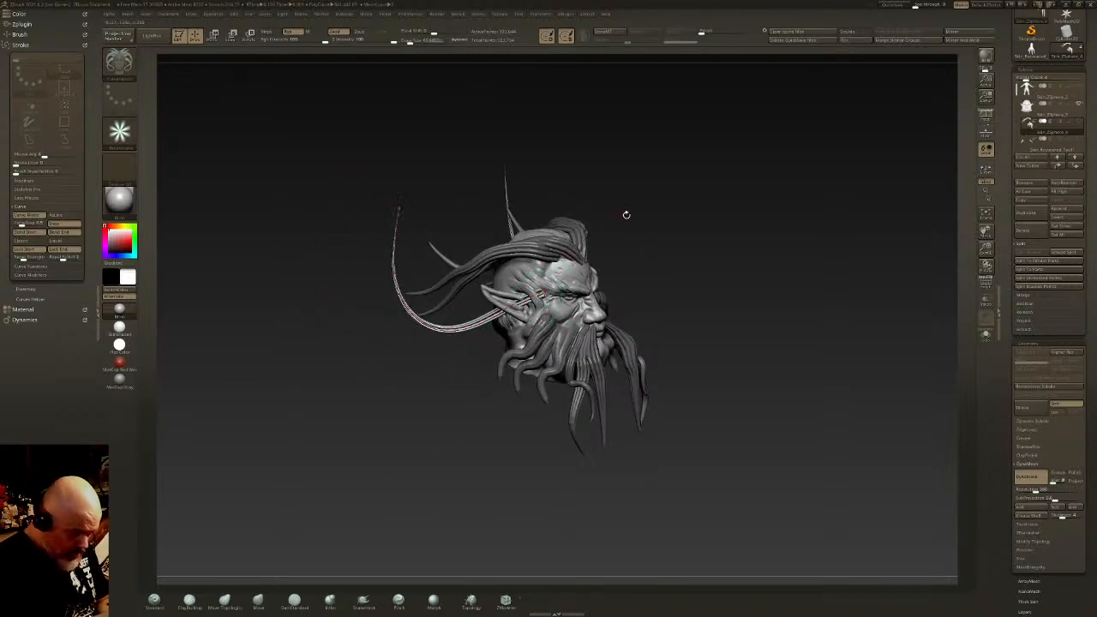
Step: Regenerate the temple lock with thicker strands, set its root on the temple and lift it over the ear
left_click(538, 293)
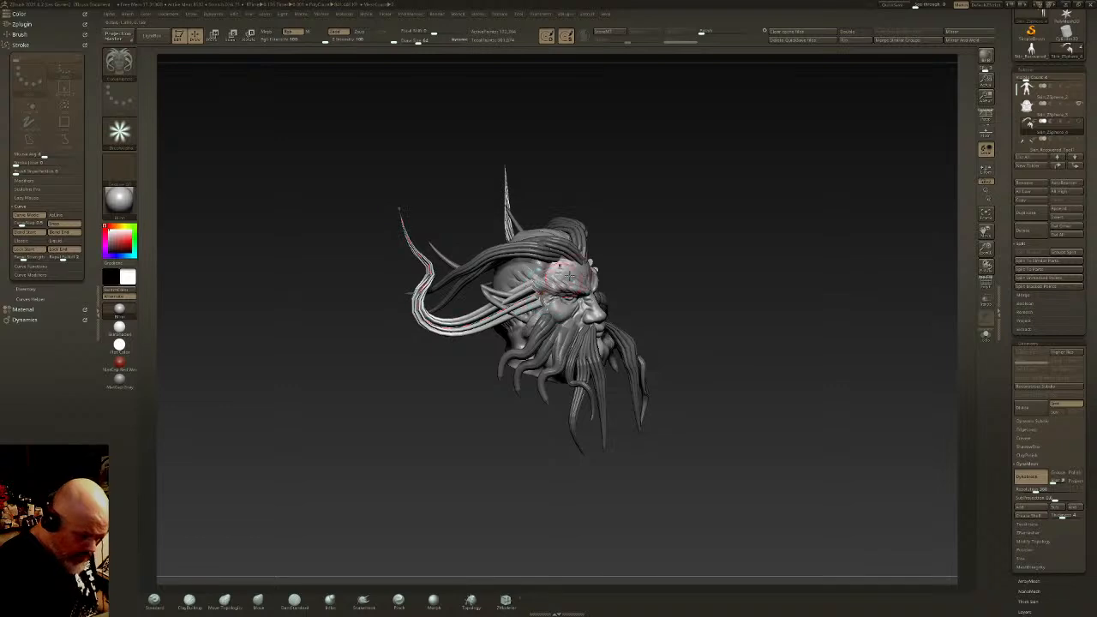
right_click_drag(594, 272, 544, 288)
left_click_drag(540, 292, 550, 290)
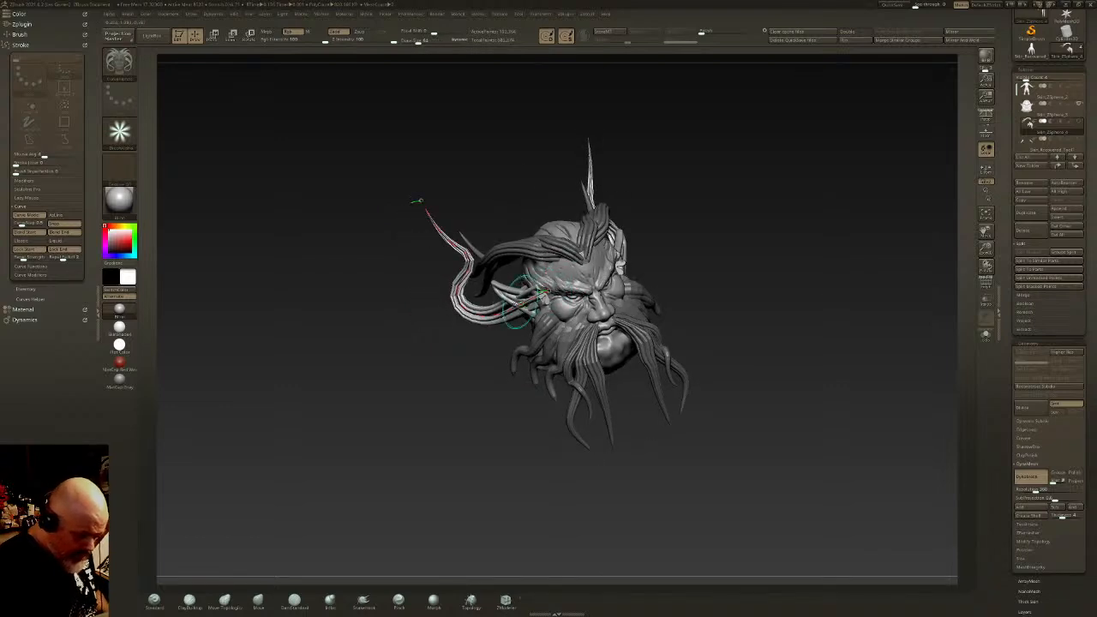
right_click_drag(519, 303, 548, 302)
left_click_drag(537, 304, 542, 280)
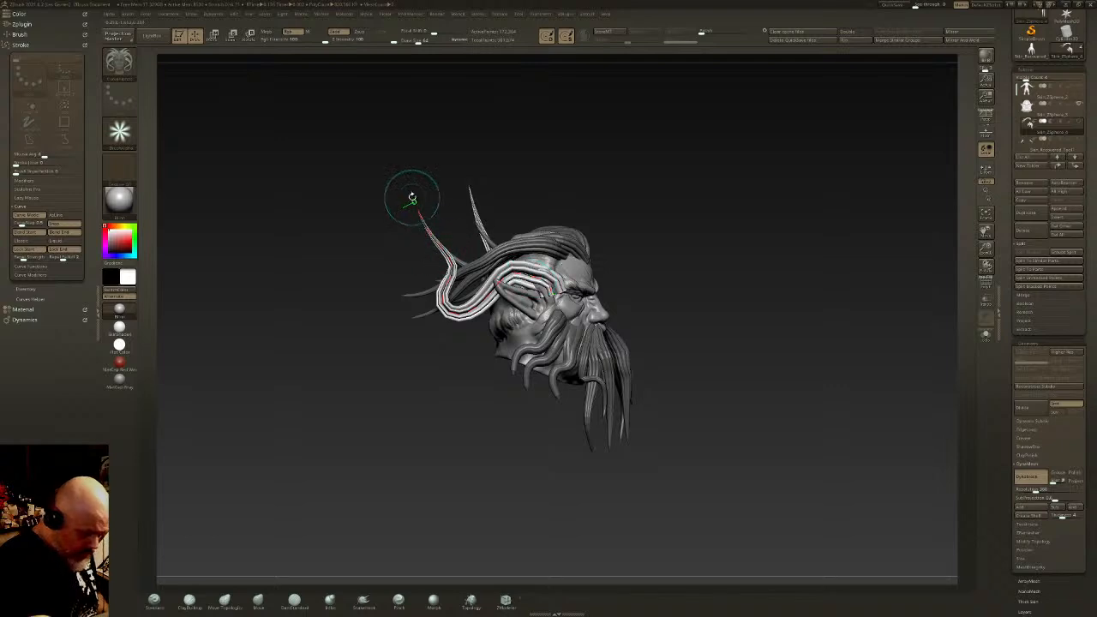
Step: Raise the temple lock's tip, adjust the bend behind the ear and finish the curve
left_click_drag(413, 200, 406, 177)
right_click_drag(426, 174, 401, 178)
left_click_drag(465, 263, 456, 258)
left_click(571, 210)
right_click_drag(664, 200, 637, 201, "shift")
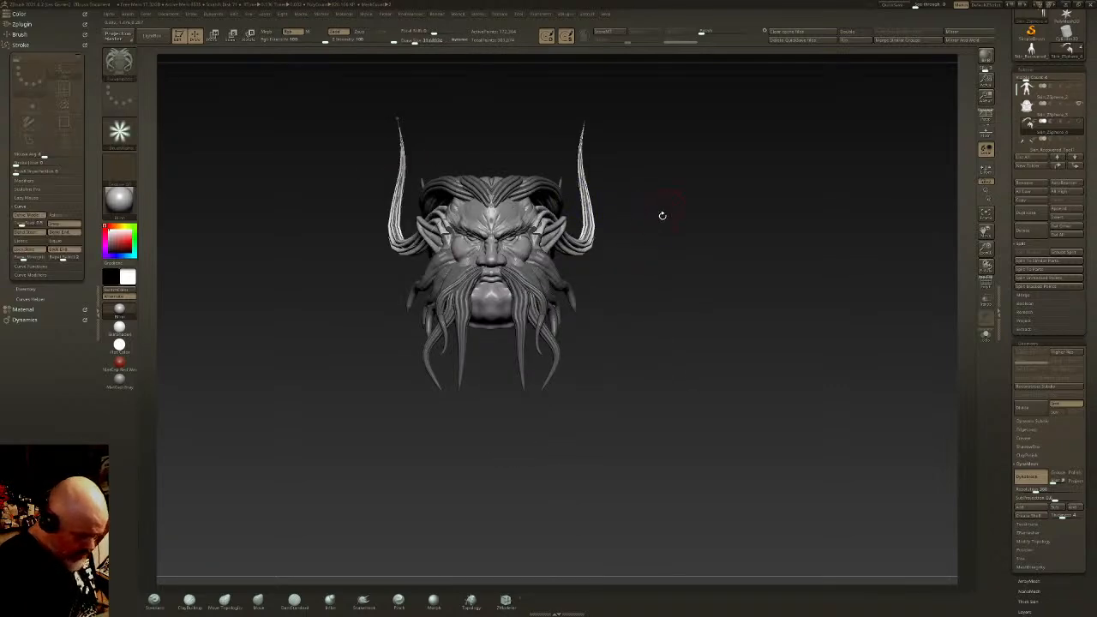
Step: Tuck the roots of the new temple locks against the head with the Move and Pinch brushes
left_click(260, 599)
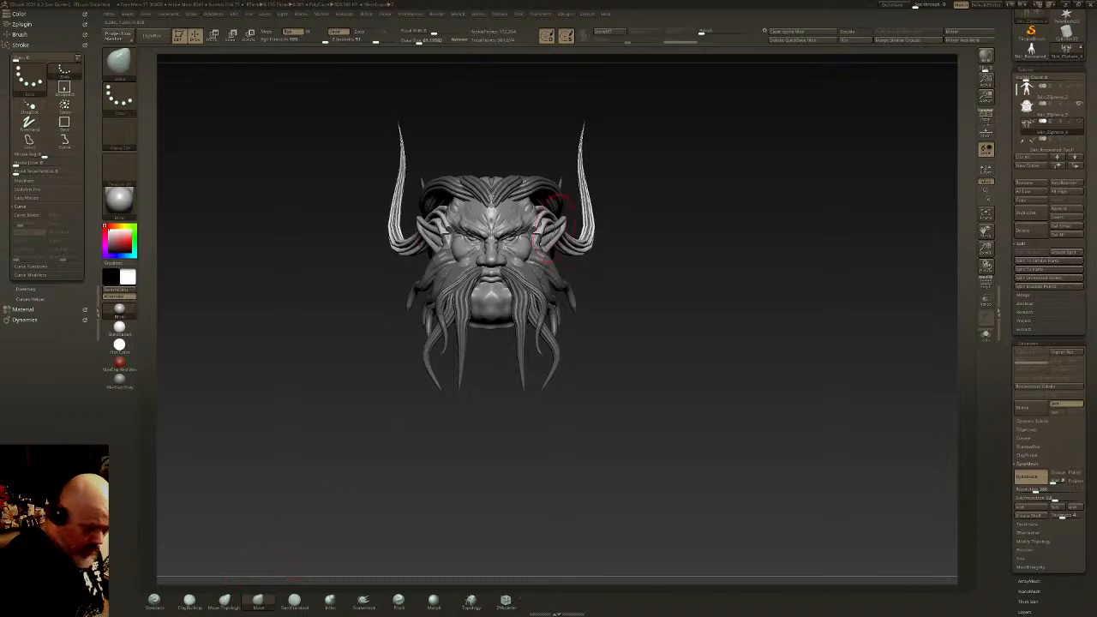
left_click_drag(536, 228, 524, 231)
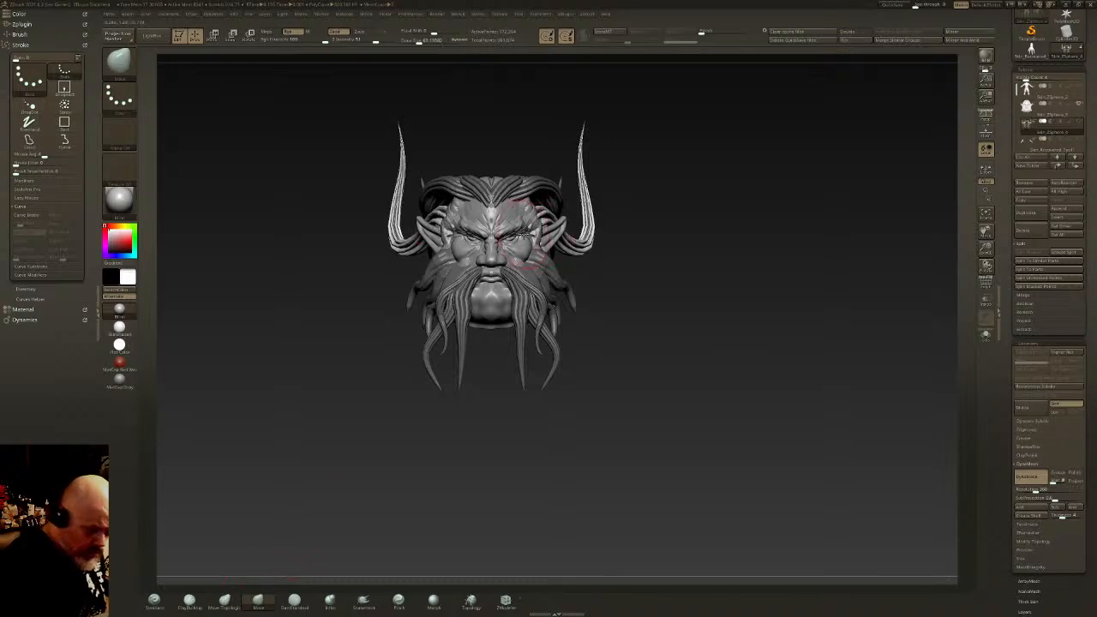
left_click(401, 601)
right_click_drag(579, 267, 528, 289)
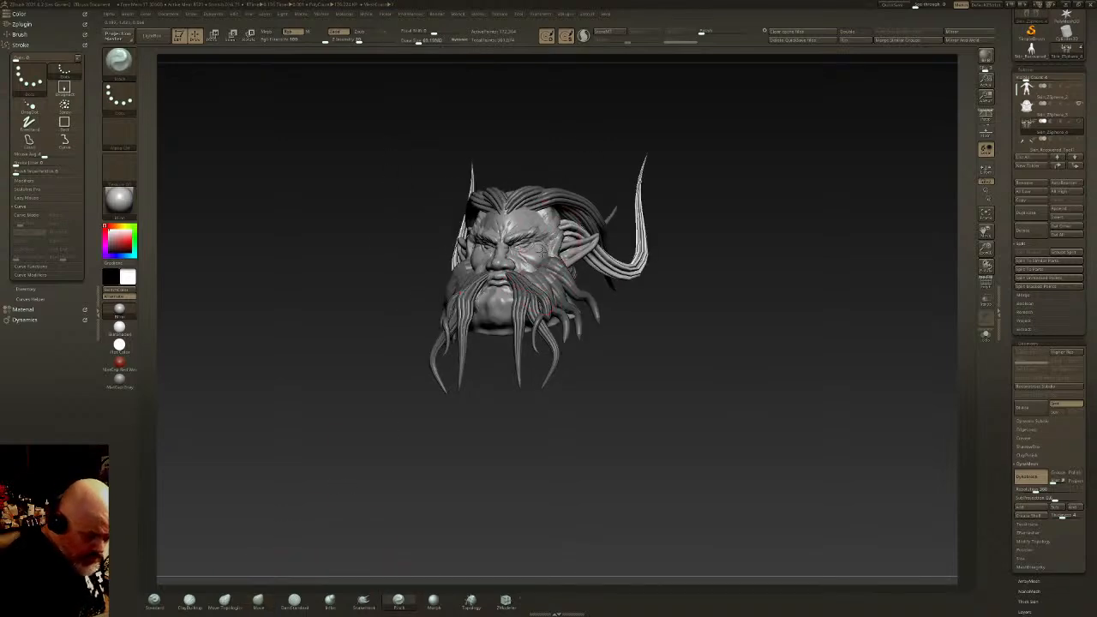
left_click(263, 605)
right_click_drag(656, 273, 568, 227)
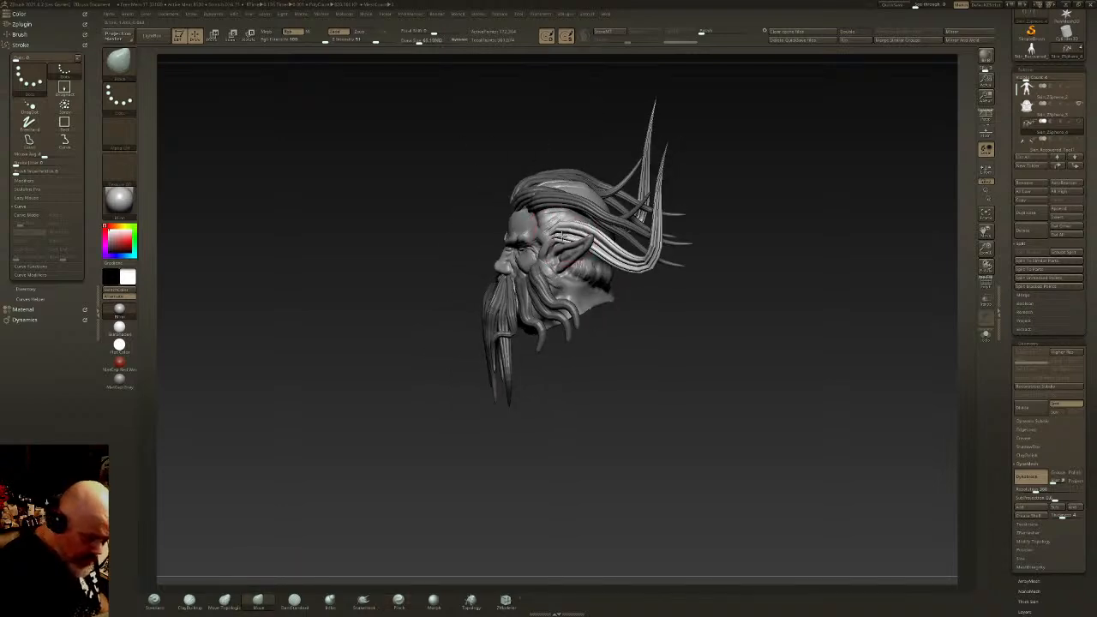
mouse_move(581, 231)
left_mouse_down()
mouse_move(588, 240)
mouse_move(574, 230)
left_mouse_up()
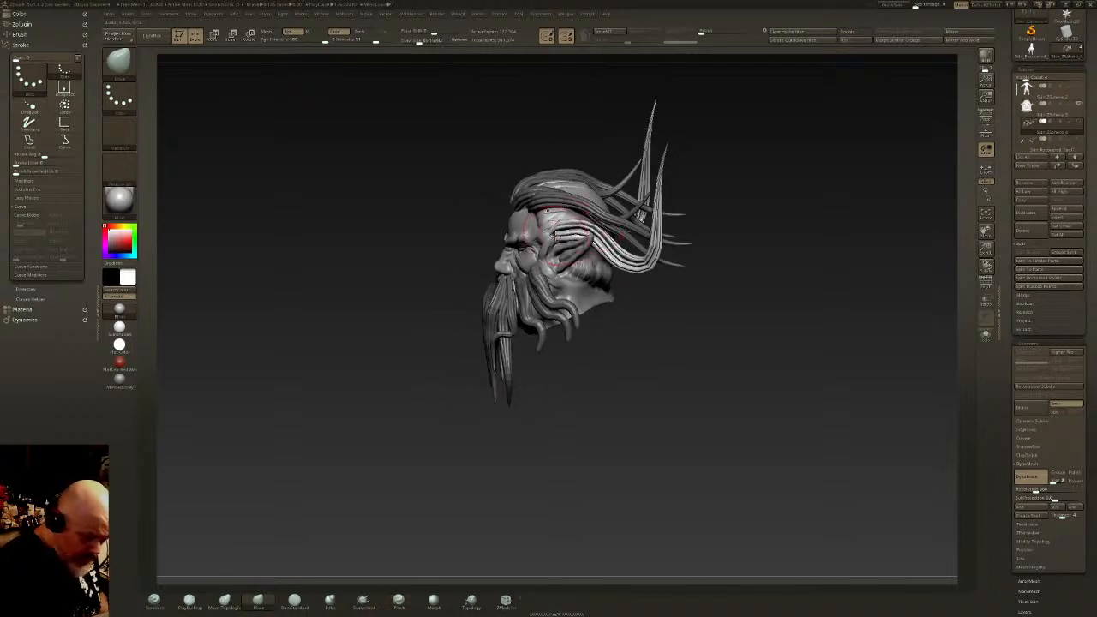
Step: Duplicate the temple locks and rotate the copies into place higher on the sides of the head
mouse_move(560, 238)
right_mouse_down()
mouse_move(540, 245)
mouse_move(676, 200)
right_mouse_up()
key("w")
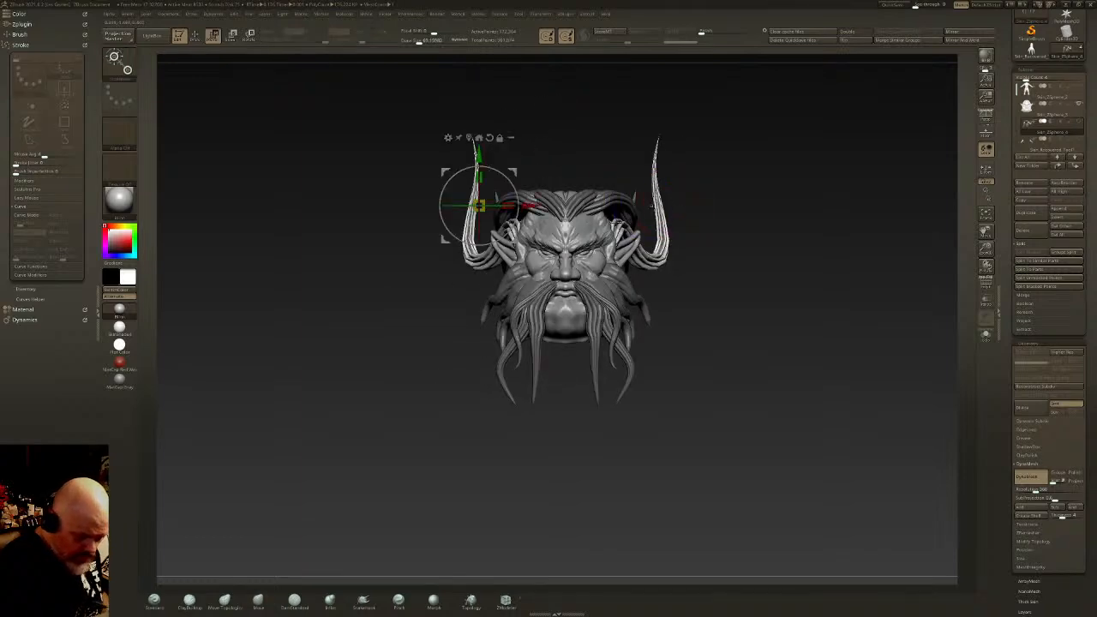
mouse_move(512, 174)
left_mouse_down("ctrl")
mouse_move(532, 150)
mouse_move(534, 163)
mouse_move(536, 139)
mouse_move(652, 182)
mouse_move(659, 171)
left_mouse_up("ctrl")
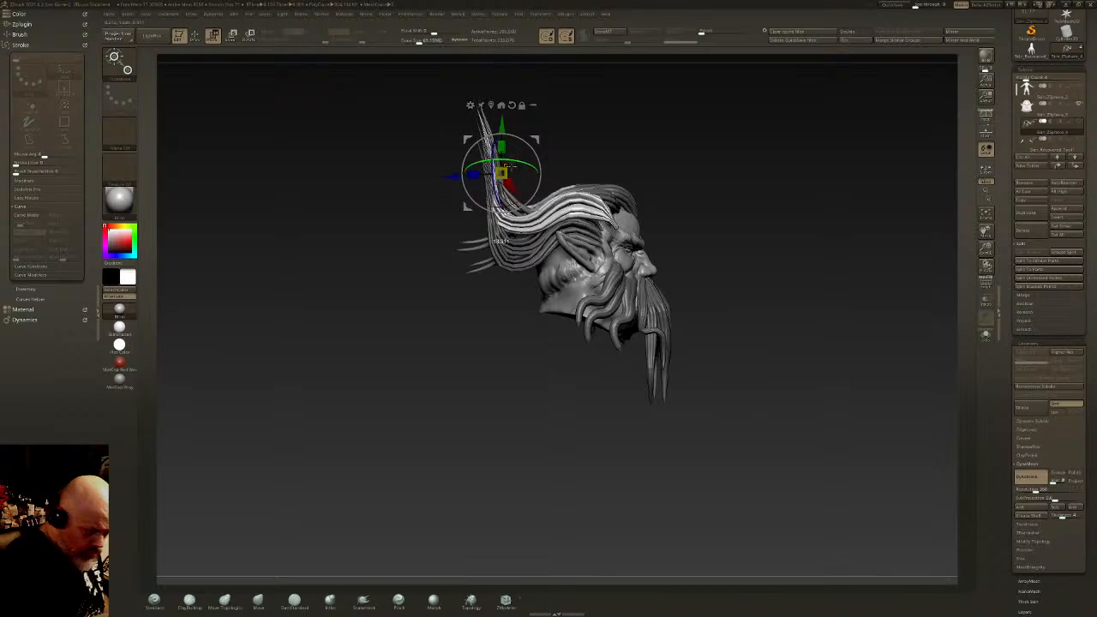
left_click(615, 207)
mouse_move(615, 207)
left_mouse_down()
mouse_move(708, 183)
mouse_move(688, 167)
left_mouse_up()
key("q")
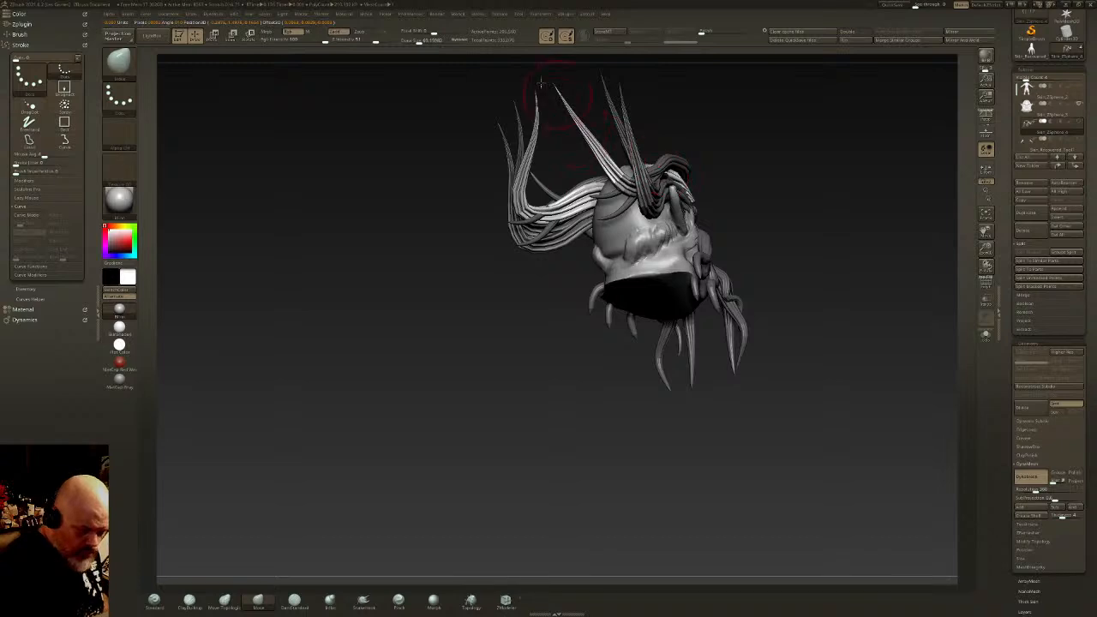
Step: Shape the duplicated locks with the Move brush so they follow the skull and spread their upswept tips behind the head
left_click_drag(421, 42, 428, 42)
mouse_move(585, 137)
left_mouse_down()
mouse_move(568, 140)
mouse_move(600, 178)
left_mouse_up()
right_click_drag(677, 175, 610, 188)
left_click_drag(614, 188, 599, 195)
mouse_move(600, 196)
right_mouse_down()
mouse_move(575, 257)
mouse_move(660, 196)
mouse_move(703, 236)
mouse_move(607, 320)
mouse_move(590, 271)
right_mouse_up()
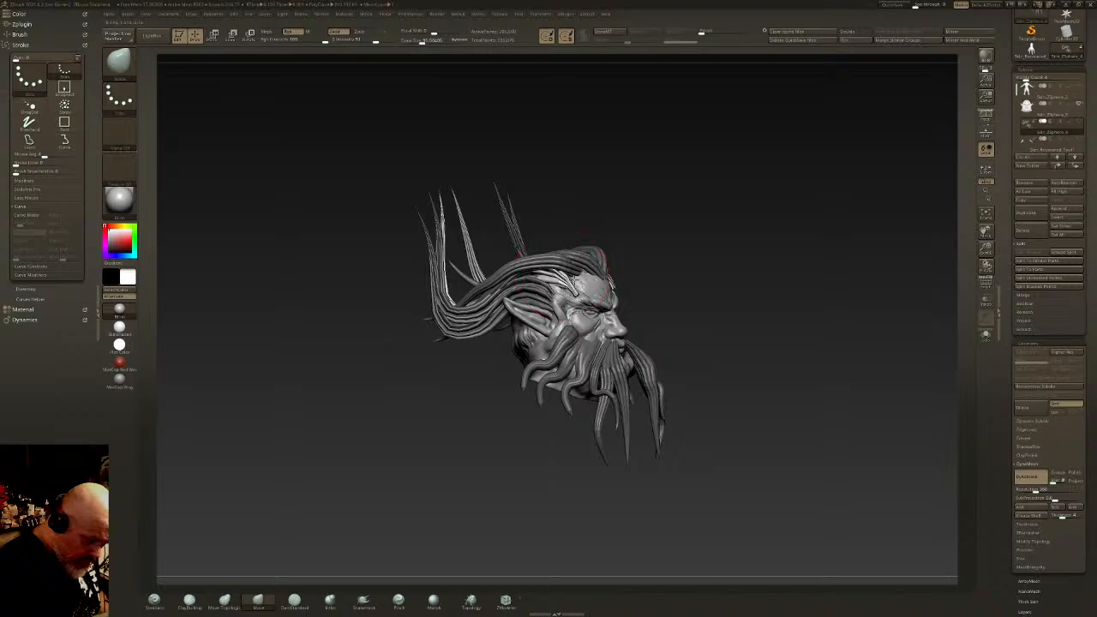
right_click_drag(561, 279, 569, 287)
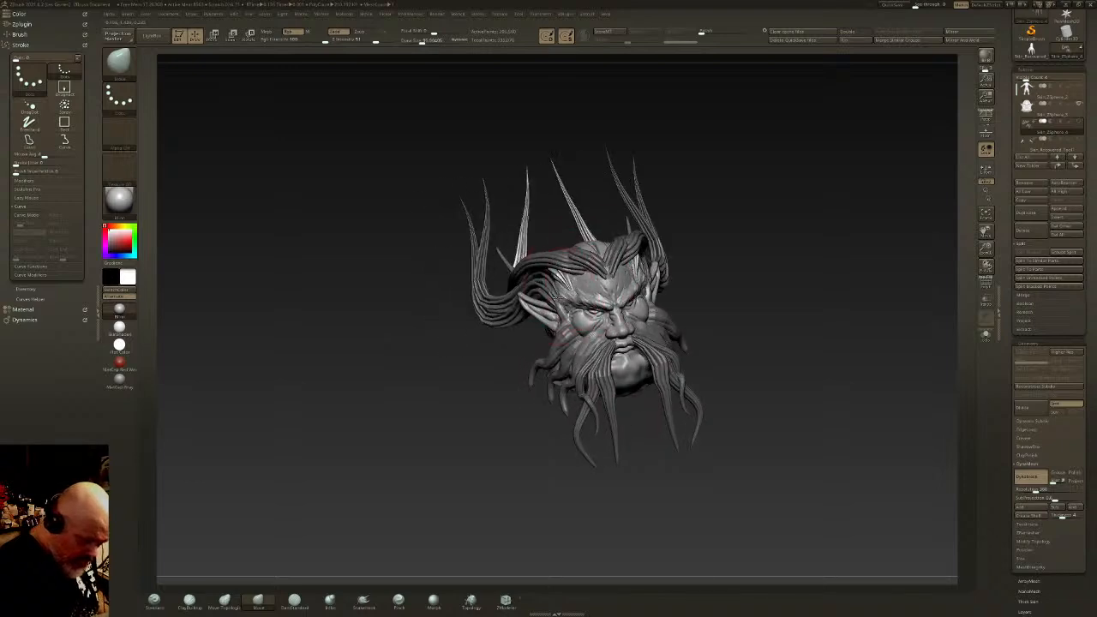
mouse_move(565, 290)
right_mouse_down()
mouse_move(548, 287)
mouse_move(557, 278)
mouse_move(560, 298)
mouse_move(563, 245)
right_mouse_up()
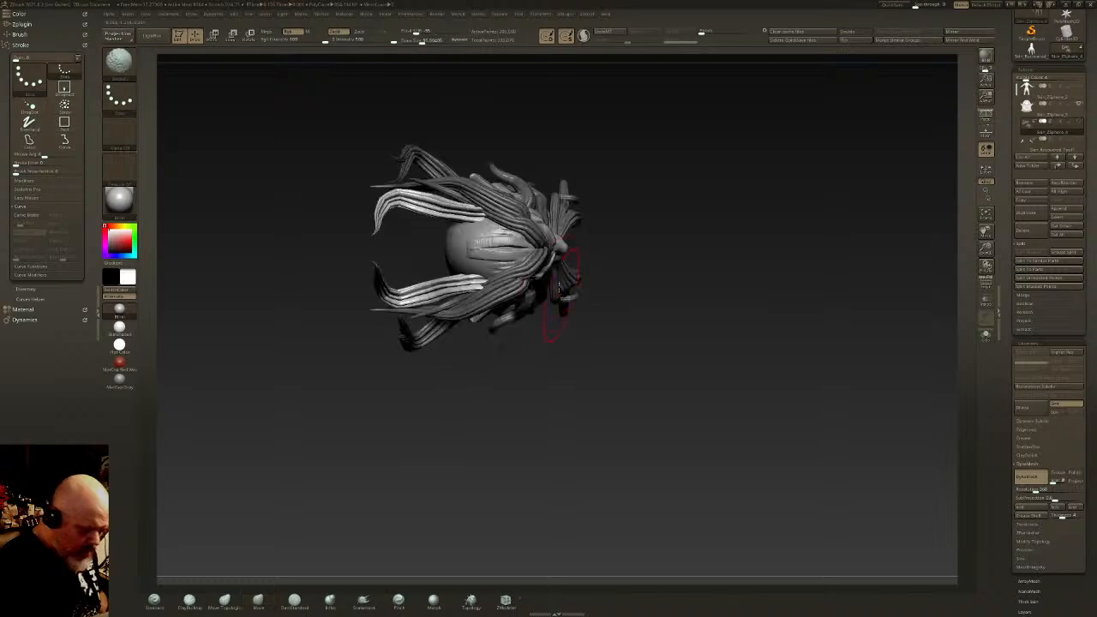
Step: Duplicate the upper locks again and turn the copies toward the centre of the crown
key("w")
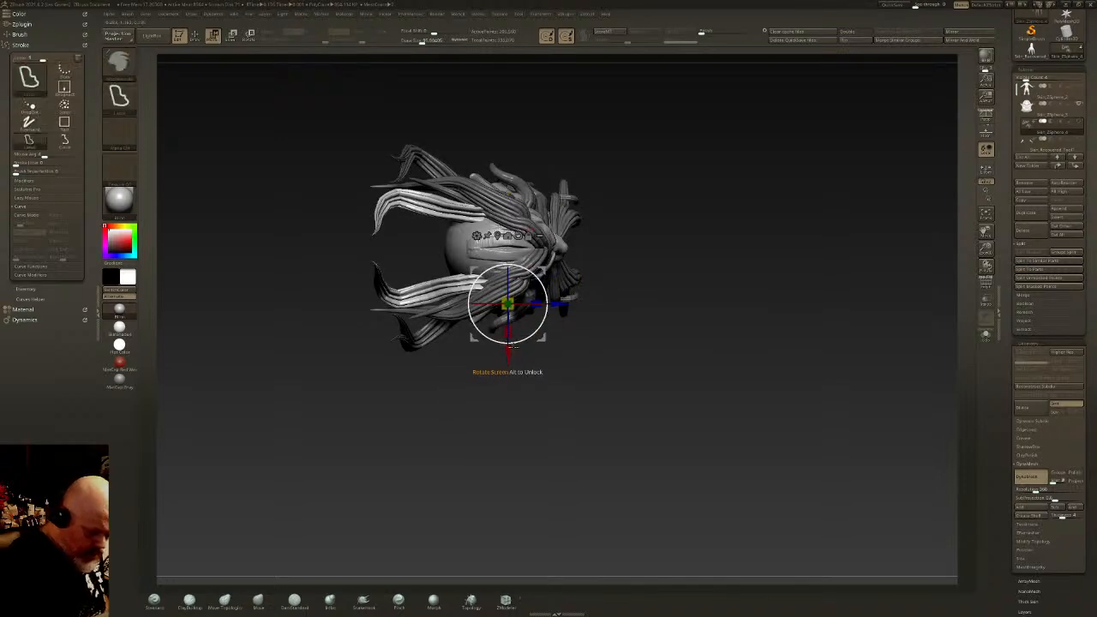
left_click_drag(508, 349, 509, 293, "ctrl")
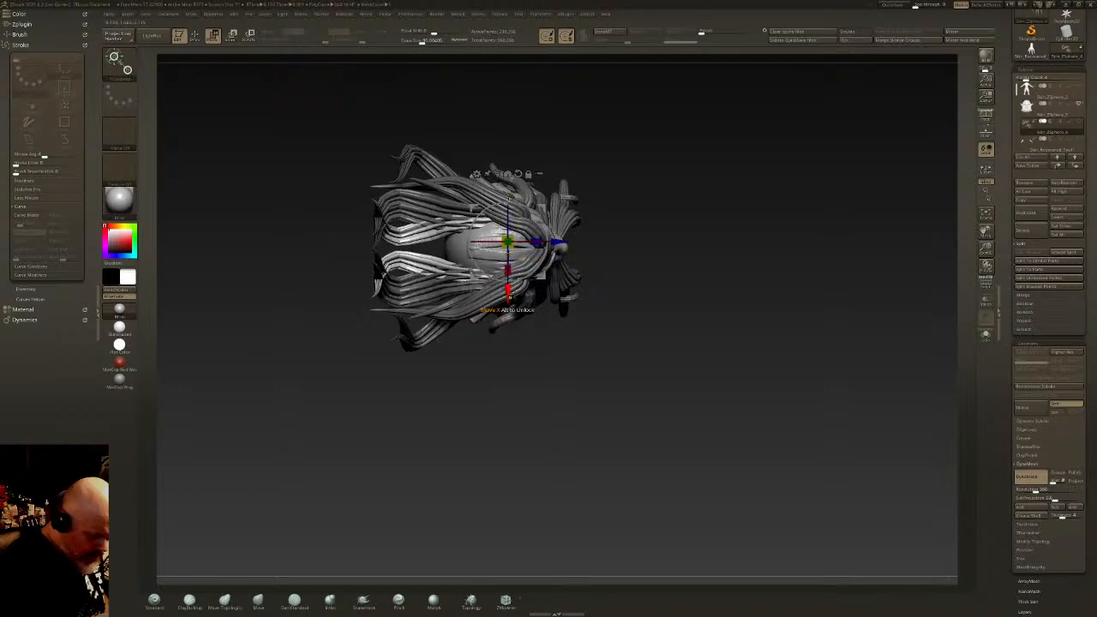
left_click_drag(541, 264, 499, 315)
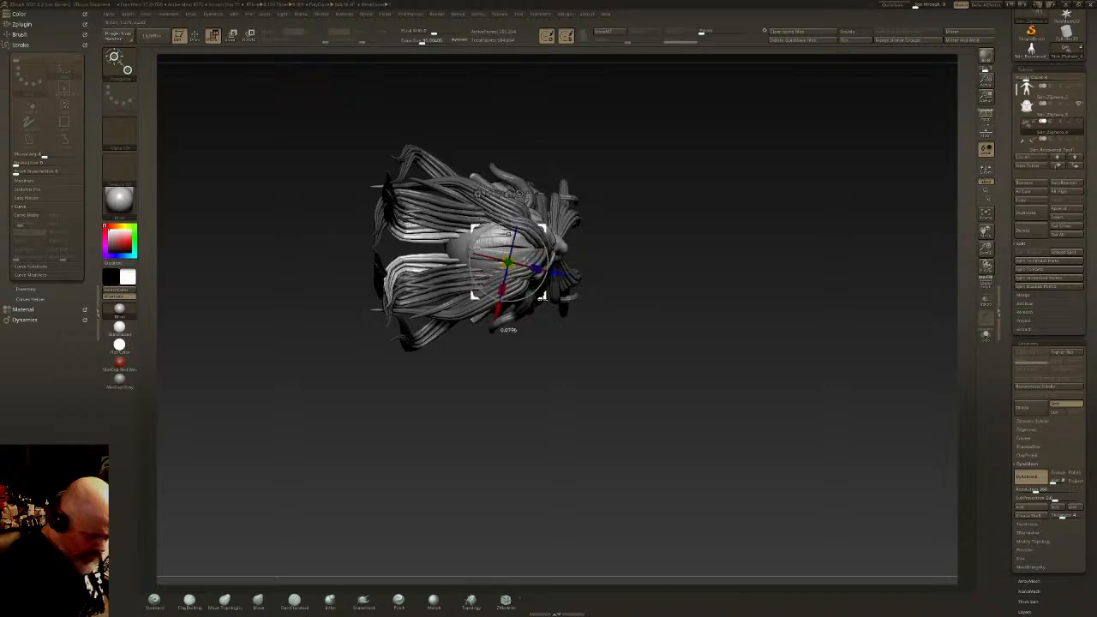
right_click_drag(546, 296, 540, 175)
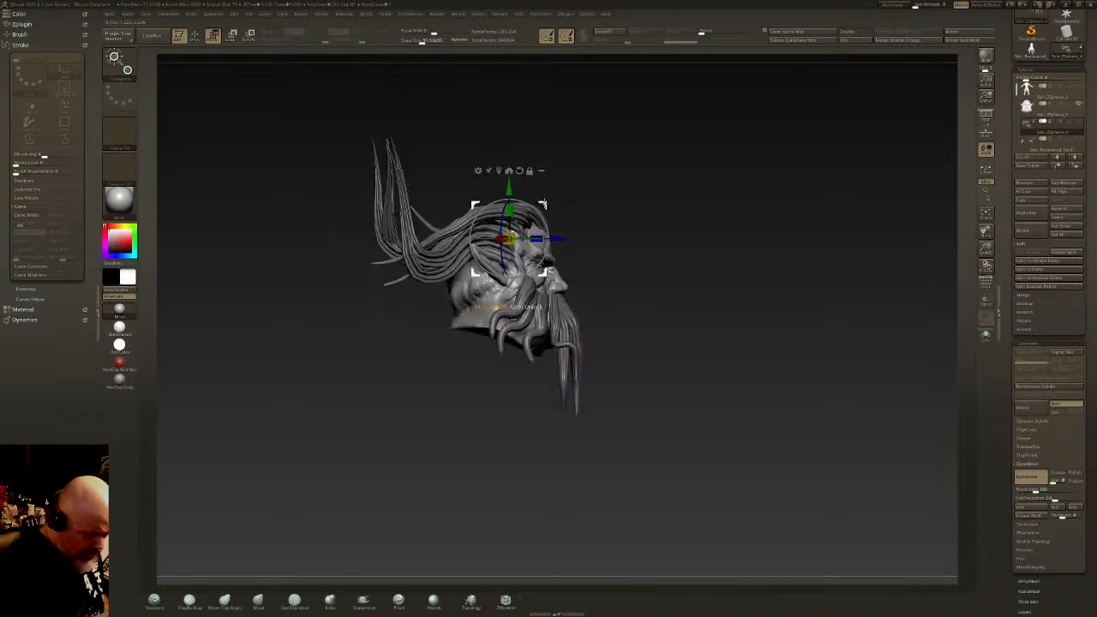
Step: Unmask the hair and pull the top locks over the bare crown with a larger Move brush
key("q")
left_click_drag(536, 154, 517, 136, "ctrl")
left_click_drag(422, 41, 425, 41)
right_click_drag(538, 183, 514, 247)
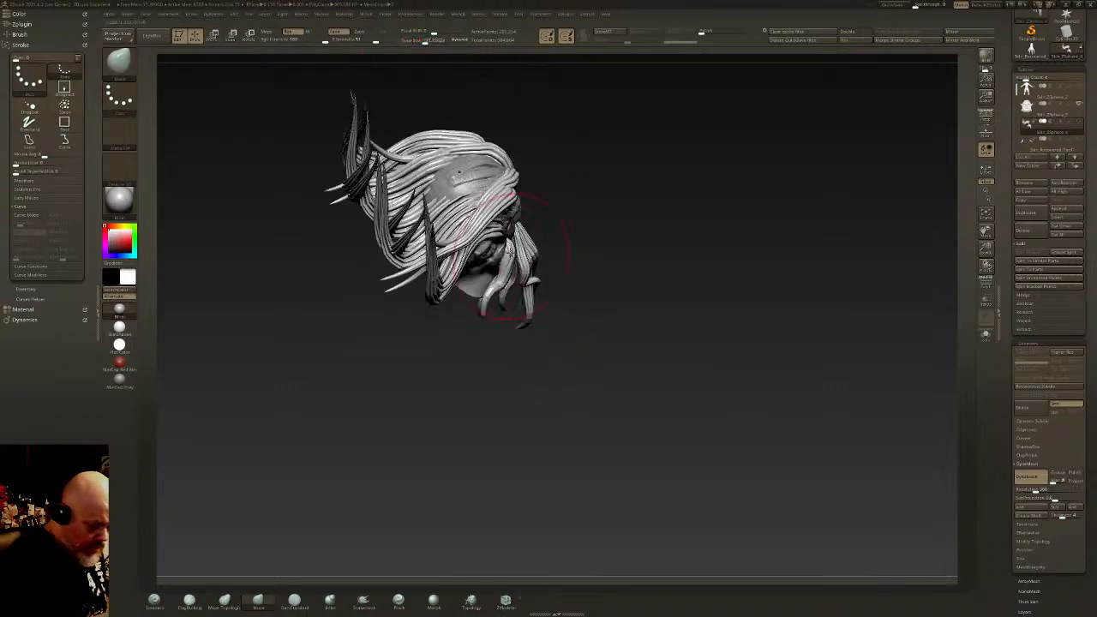
left_click_drag(497, 190, 479, 176)
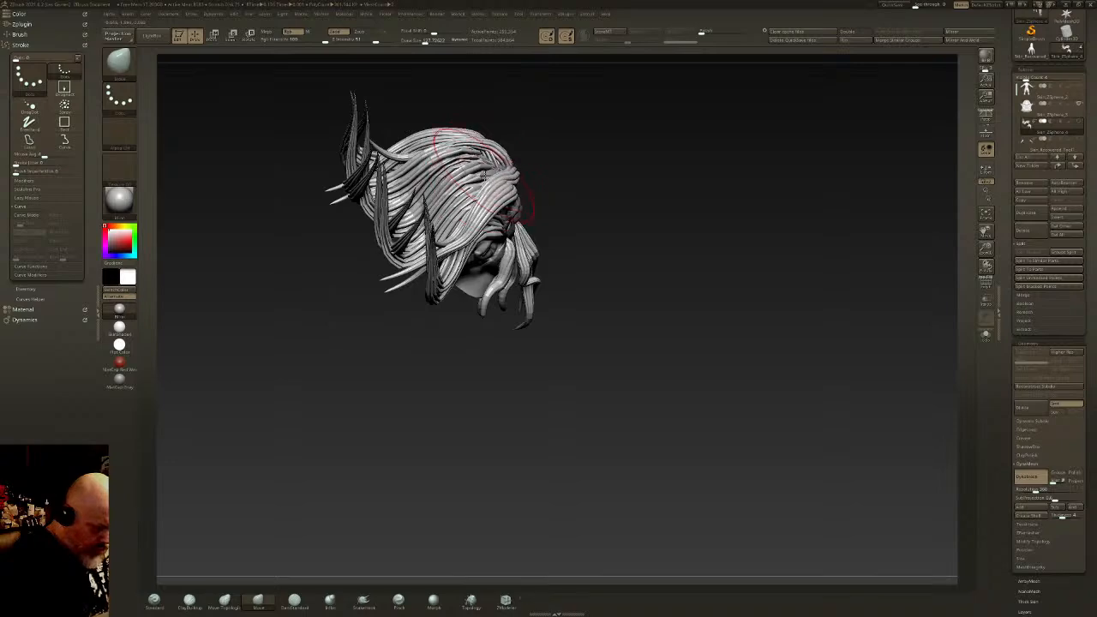
right_click_drag(462, 189, 595, 179)
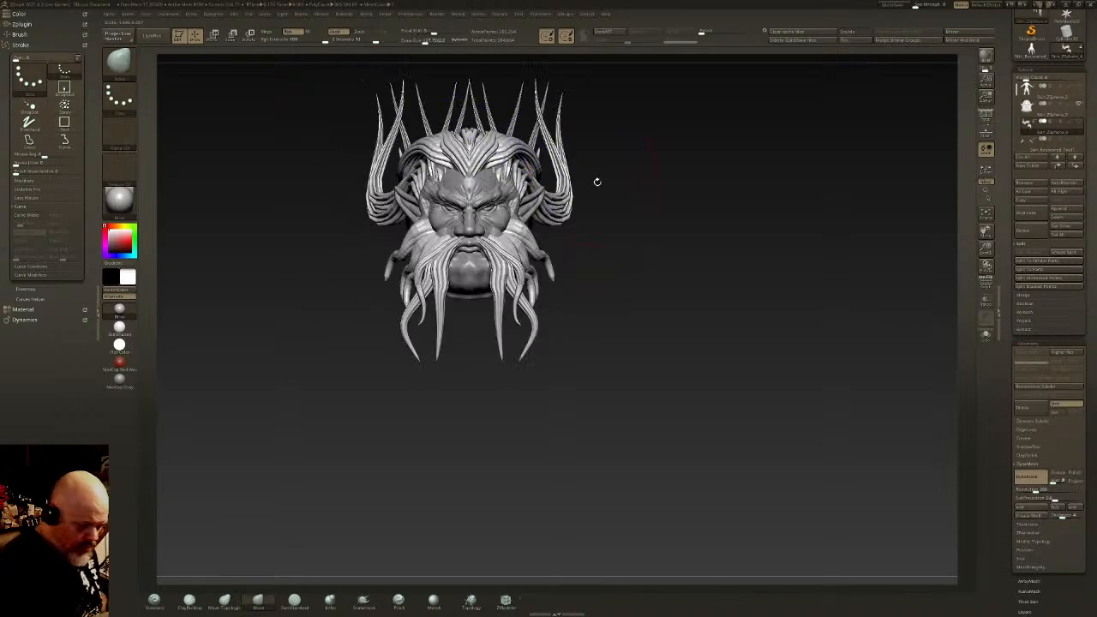
Step: Inflate the hair, moustache and whisker locks to make the strands thicker
key("w")
left_click_drag(458, 174, 465, 160, "ctrl")
key("q")
right_click_drag(478, 161, 500, 209, "alt")
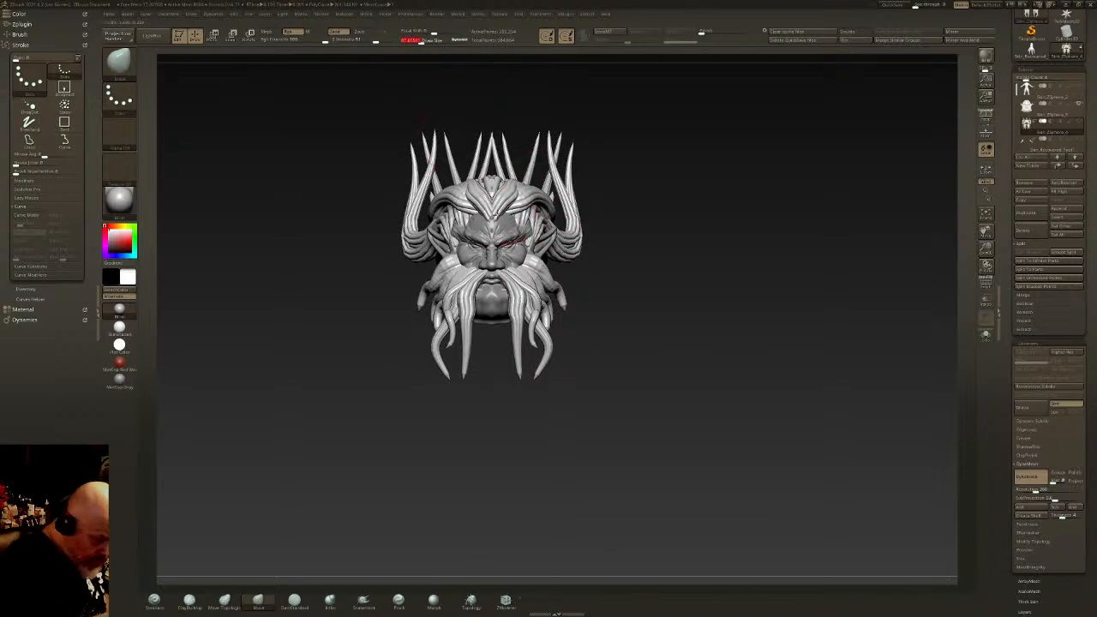
Step: Temporarily hide the swept-back hair, mask the head and beard, and show everything with only the hair locks unmasked
mouse_move(516, 206)
right_mouse_down()
mouse_move(476, 218)
mouse_move(580, 237)
mouse_move(565, 257)
mouse_move(548, 170)
mouse_move(428, 101)
right_mouse_up()
key("ctrl+shift")
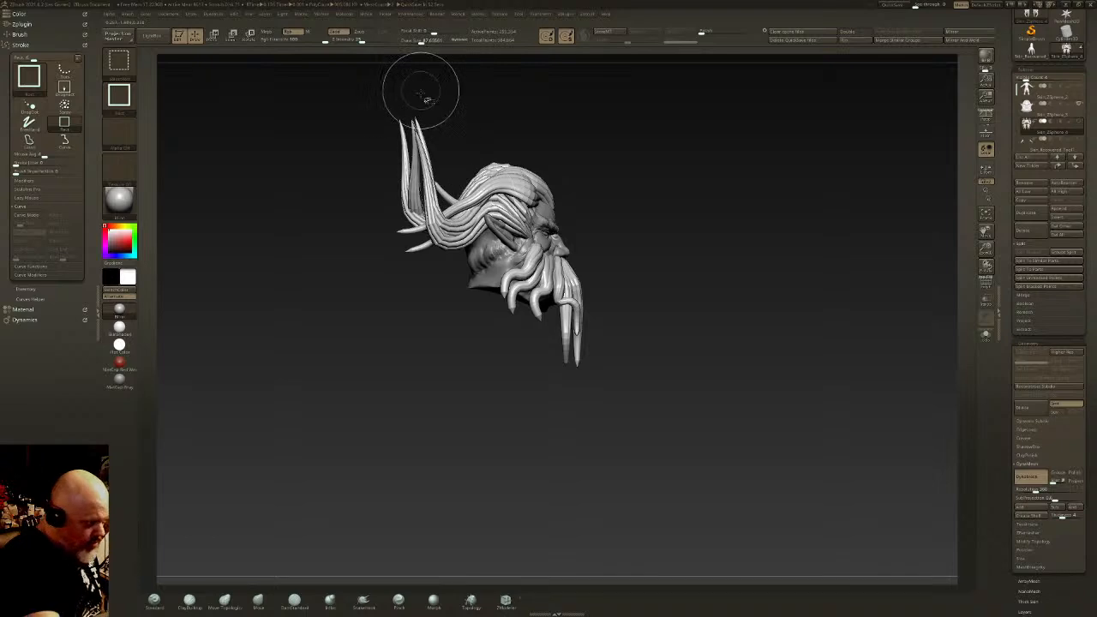
left_click(433, 227, "ctrl+shift")
left_click_drag(603, 127, 576, 132, "ctrl+shift")
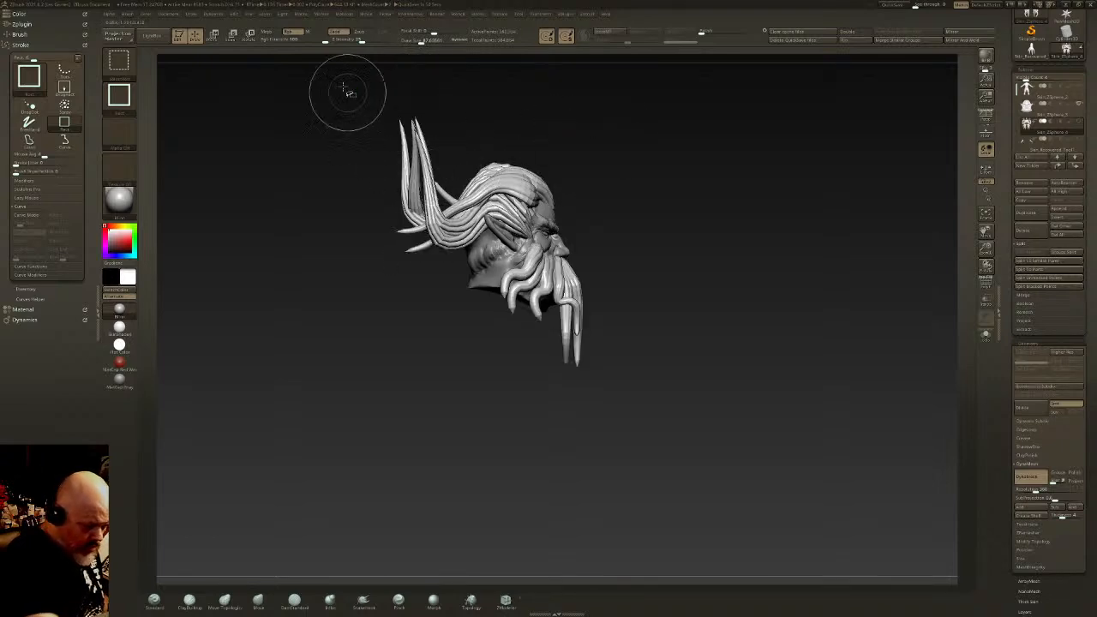
left_click_drag(345, 84, 445, 264, "ctrl+shift")
left_click(620, 220, "ctrl+shift")
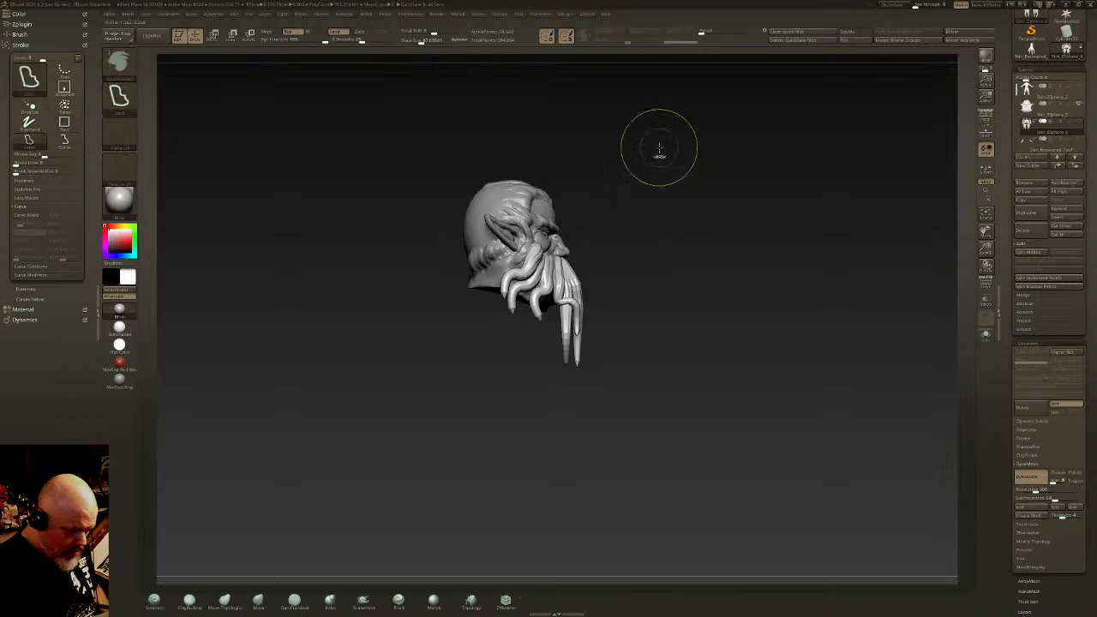
left_click(654, 211, "ctrl+shift")
Step: Duplicate the swept-back hair, lower the copy to the nape and flip it so its tips hang down
key("w")
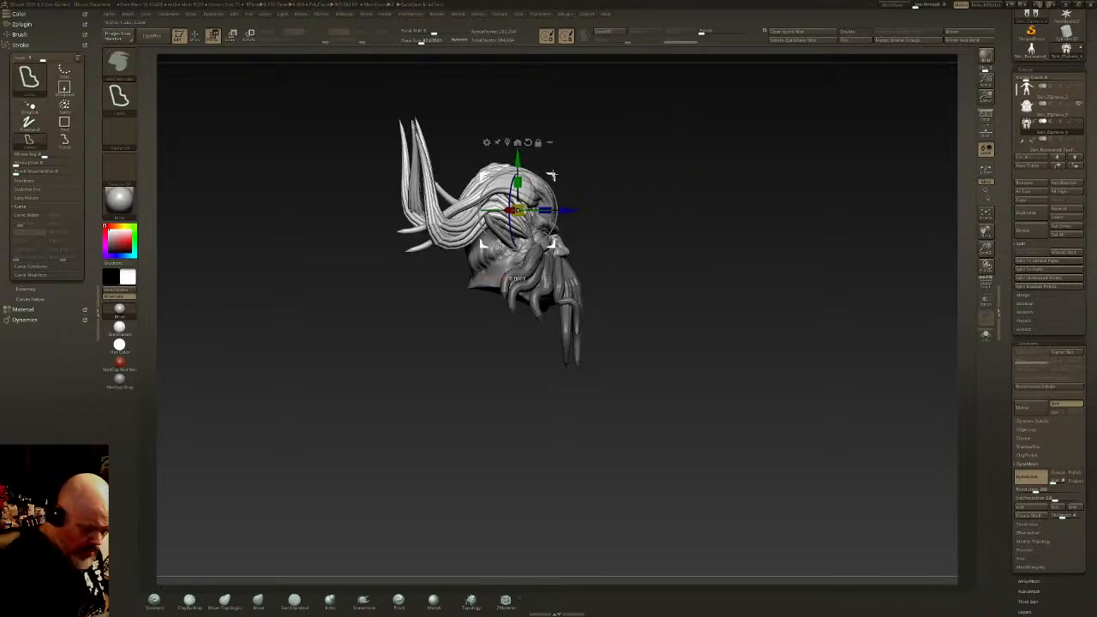
left_click_drag(553, 176, 533, 209, "ctrl")
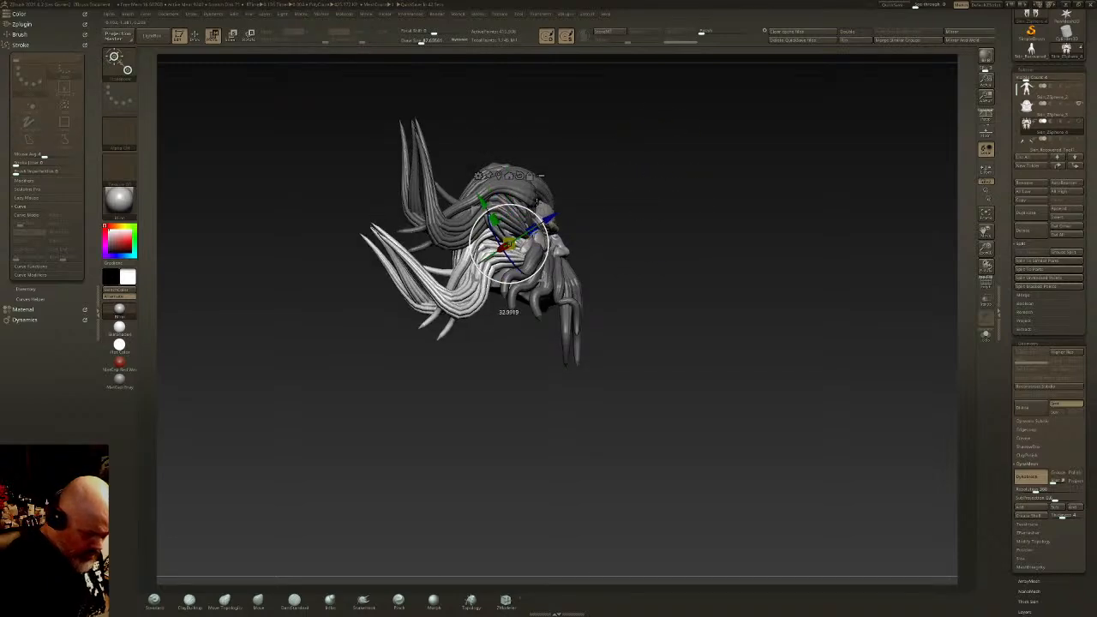
right_click_drag(536, 210, 585, 213)
left_click_drag(509, 244, 509, 274)
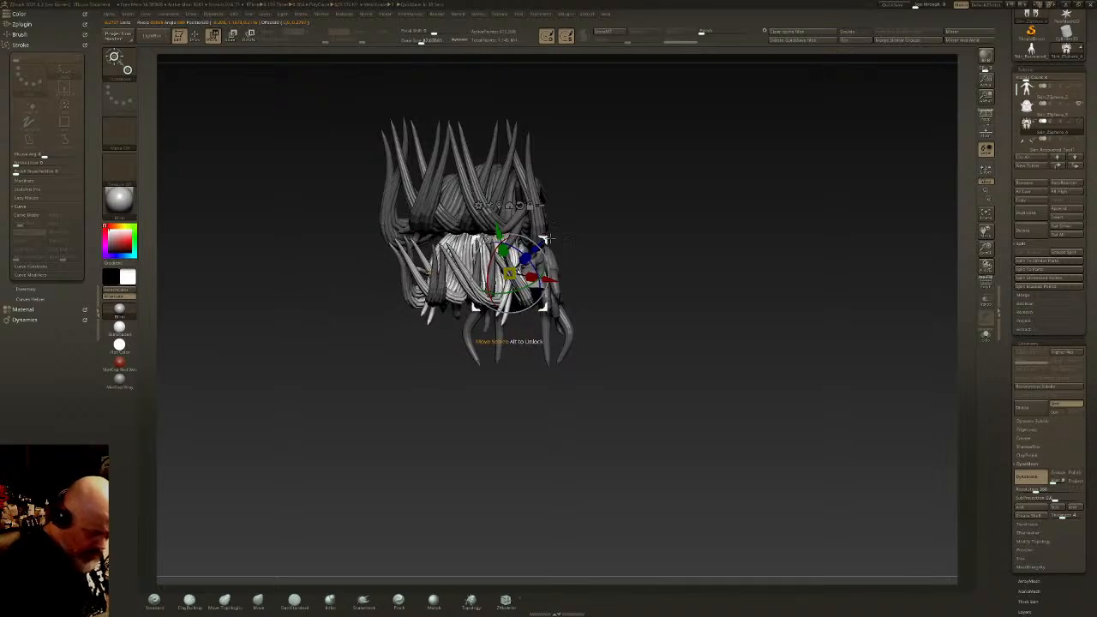
right_click_drag(507, 241, 539, 245)
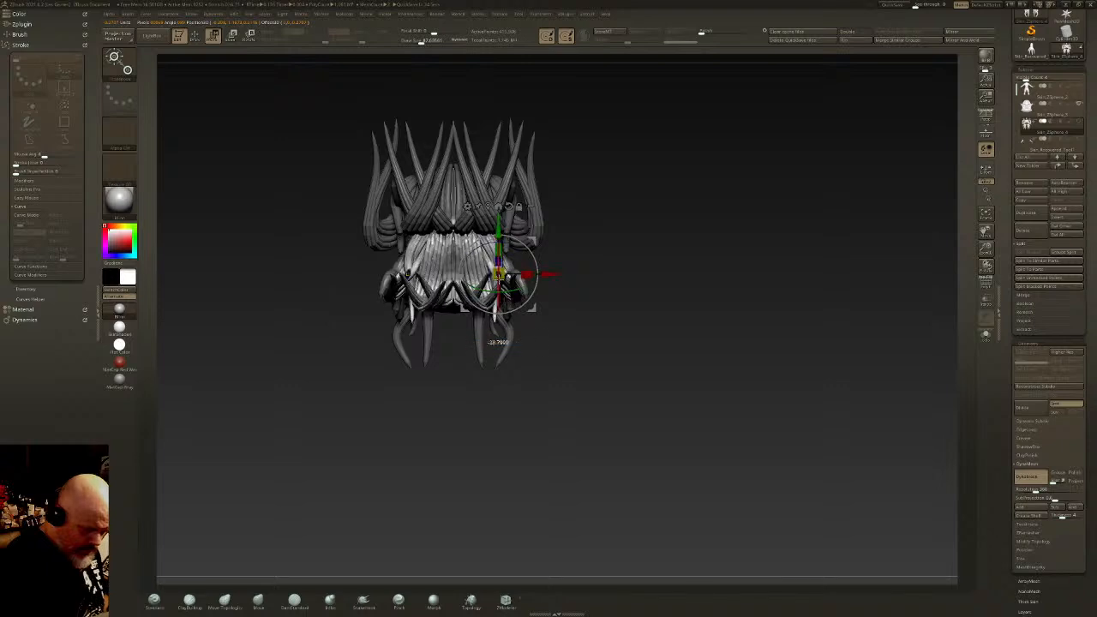
left_click_drag(498, 275, 515, 297)
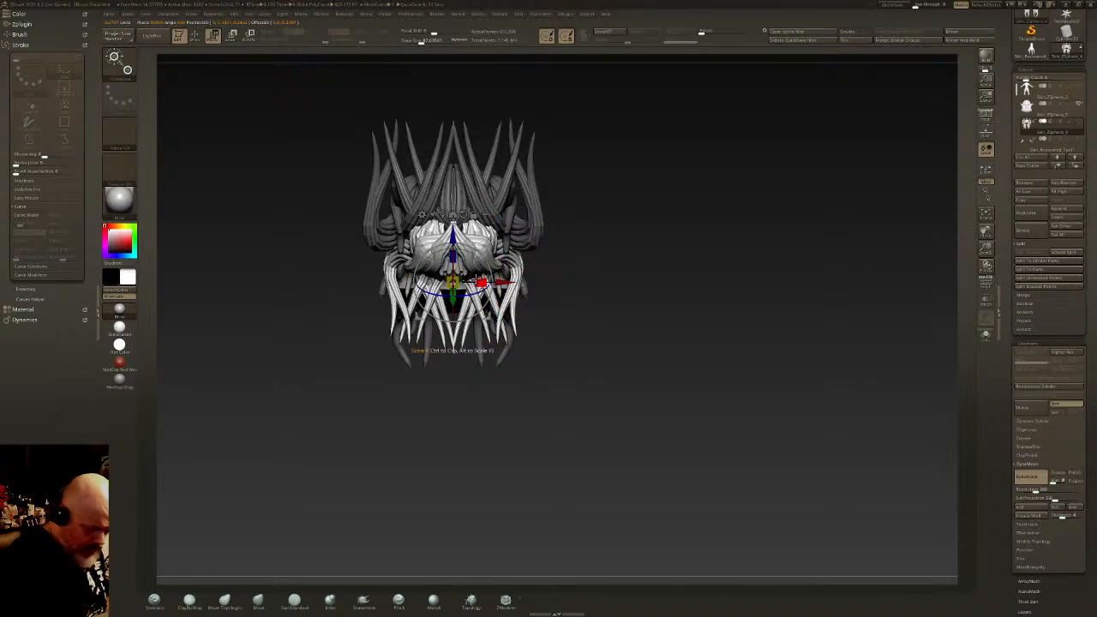
left_click_drag(452, 351, 589, 270)
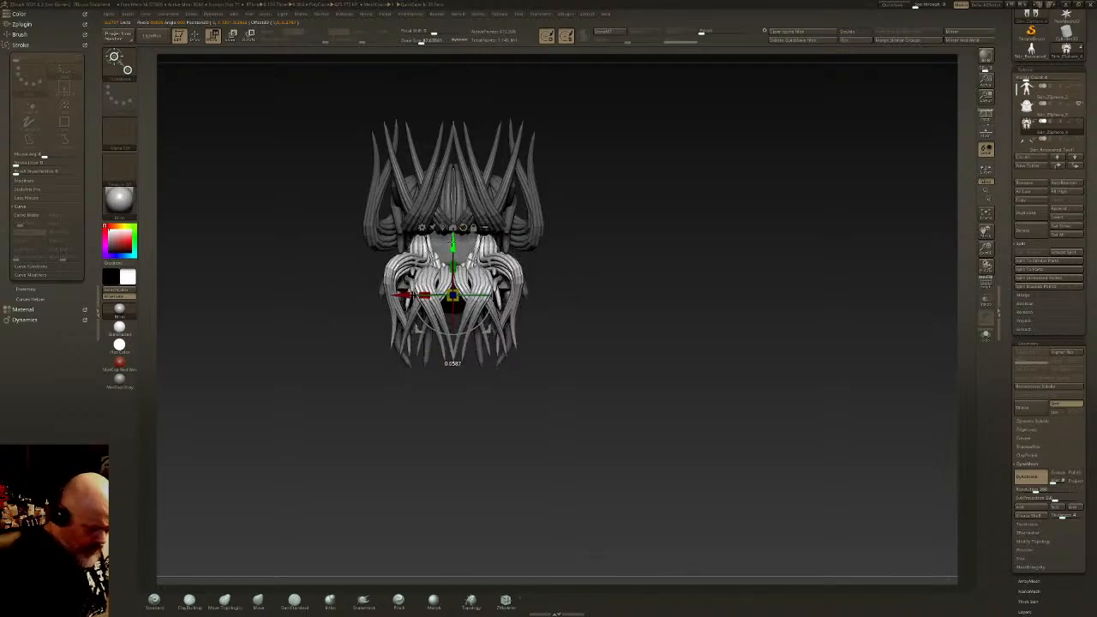
Step: Pull the roots of the hanging hair layer up under the swept-back locks with the Move brush
key("q")
left_click_drag(548, 218, 520, 261)
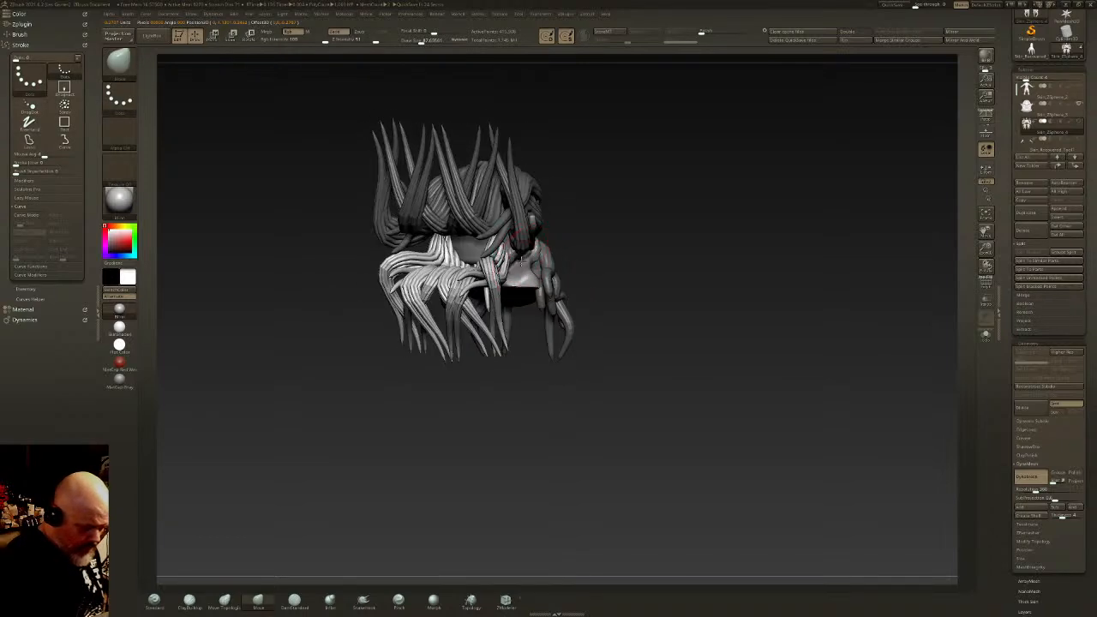
left_click(424, 42)
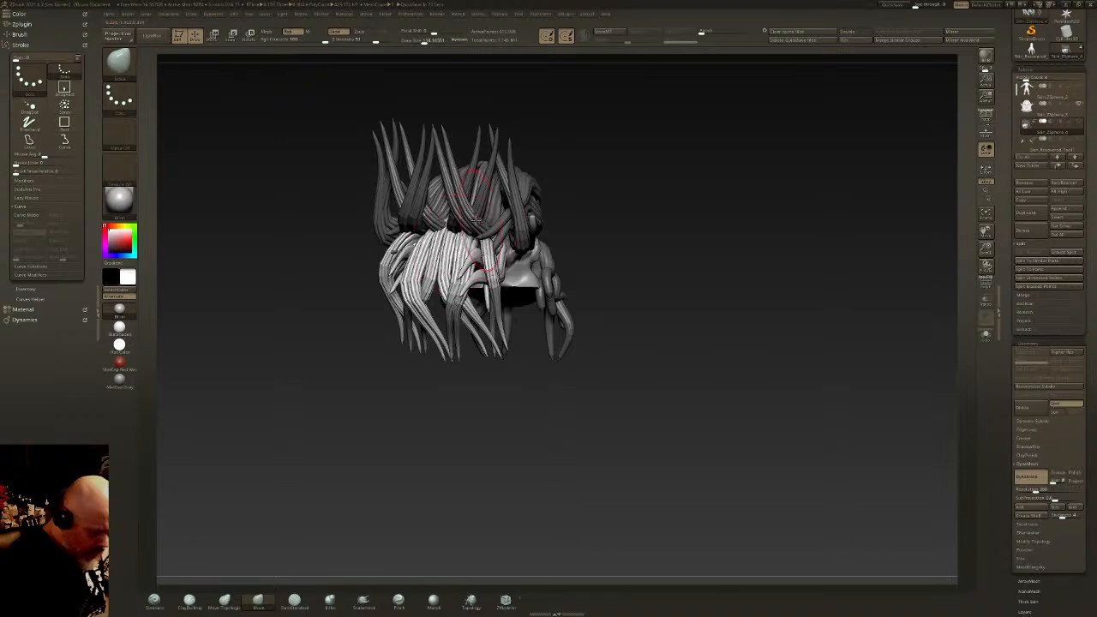
mouse_move(494, 232)
right_mouse_down("shift")
mouse_move(602, 243)
mouse_move(590, 278)
mouse_move(649, 284)
mouse_move(612, 317)
right_mouse_up("shift")
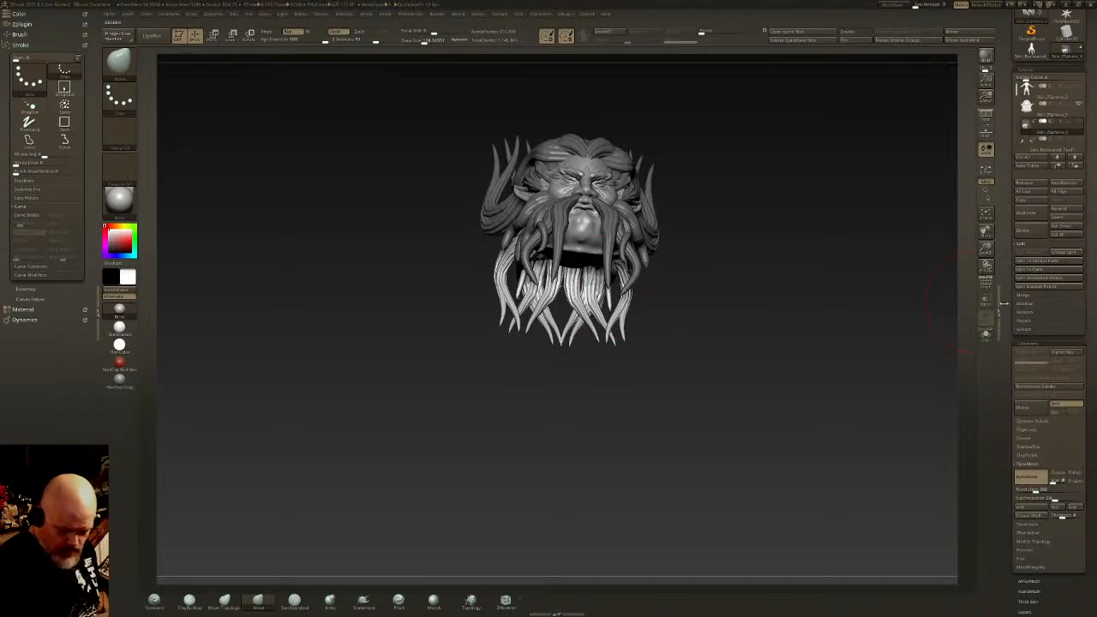
Step: Show the body, pull the hanging hair toward the upper back with a larger Move brush and smooth its strands
left_click(1079, 122)
left_click_drag(737, 257, 908, 270)
left_click_drag(646, 267, 669, 317, "alt")
left_click_drag(426, 45, 439, 52)
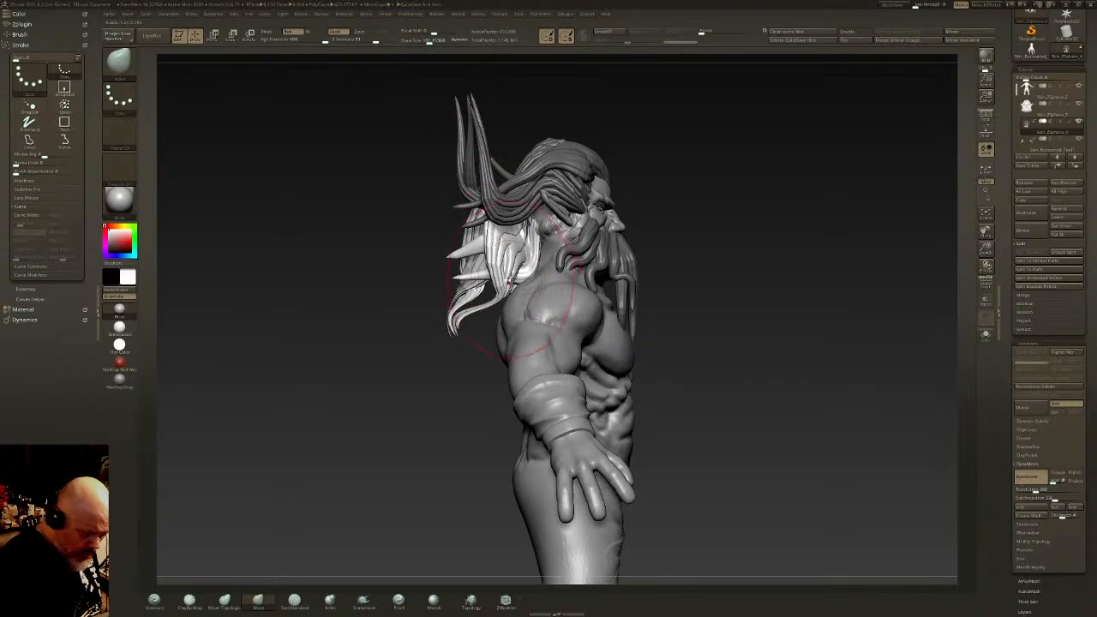
key("shift")
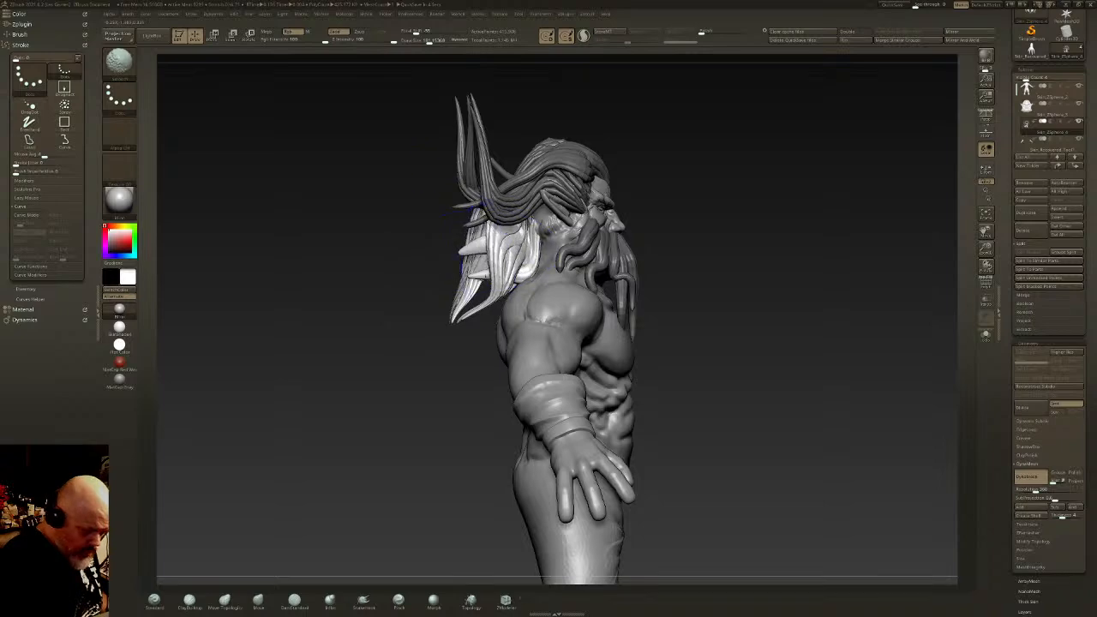
left_click_drag(445, 244, 548, 248, "shift")
Step: Thicken the strands of the hanging hair layer and sweep it back off the shoulders with the Move brush
key("w")
left_click_drag(616, 415, 557, 385)
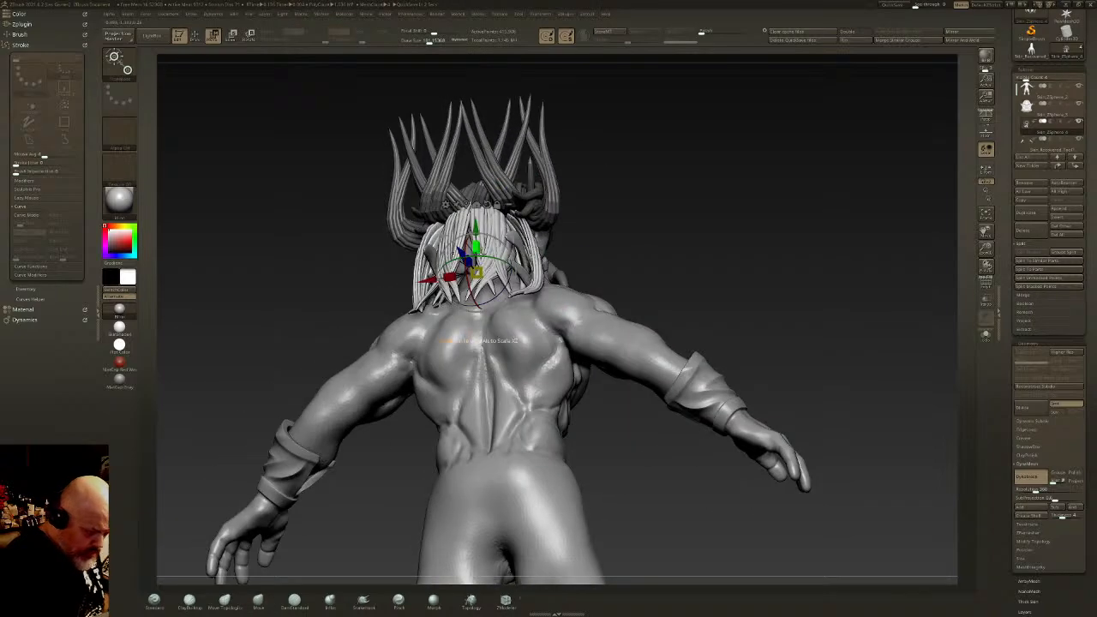
key("ctrl+z")
key("q")
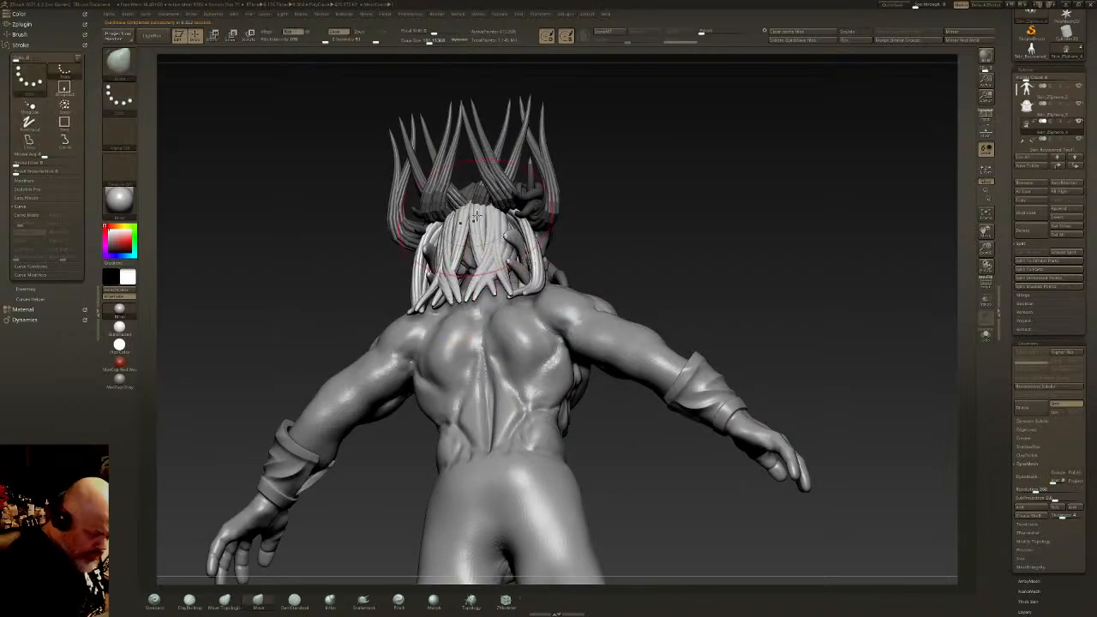
mouse_move(483, 257)
right_mouse_down()
mouse_move(472, 234)
mouse_move(481, 237)
mouse_move(480, 206)
mouse_move(469, 219)
mouse_move(380, 172)
mouse_move(429, 190)
right_mouse_up()
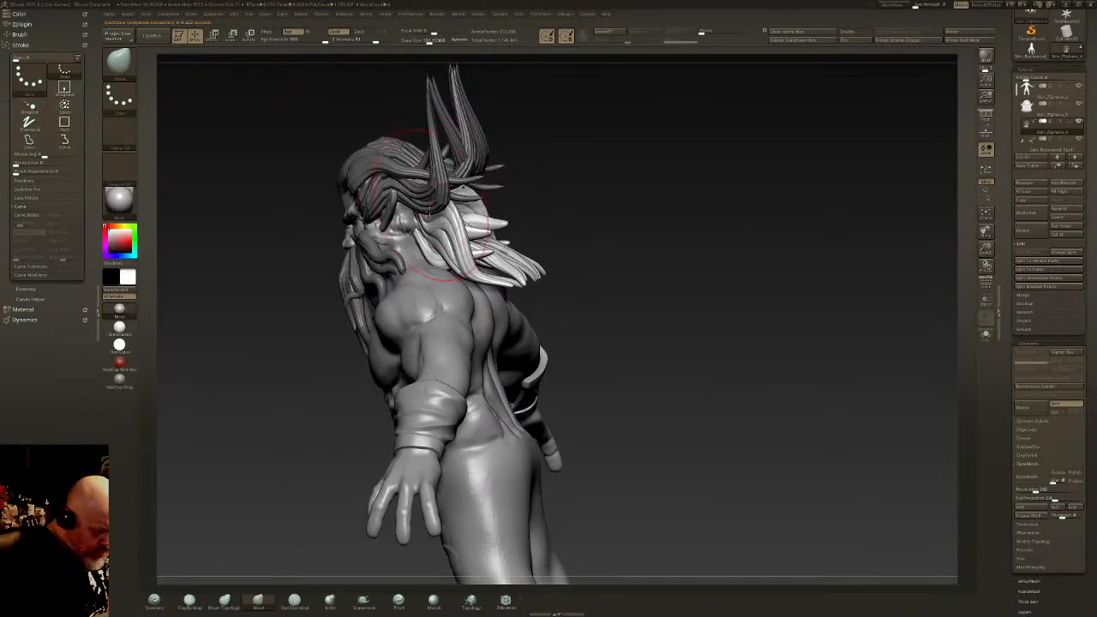
mouse_move(391, 220)
right_mouse_down()
mouse_move(430, 217)
mouse_move(390, 210)
mouse_move(400, 198)
mouse_move(408, 231)
mouse_move(505, 171)
mouse_move(405, 175)
mouse_move(389, 180)
mouse_move(566, 210)
right_mouse_up()
Step: Bend the upswept locks behind the crown and adjust the height of their tips with the Move brush
left_click_drag(422, 42, 427, 42)
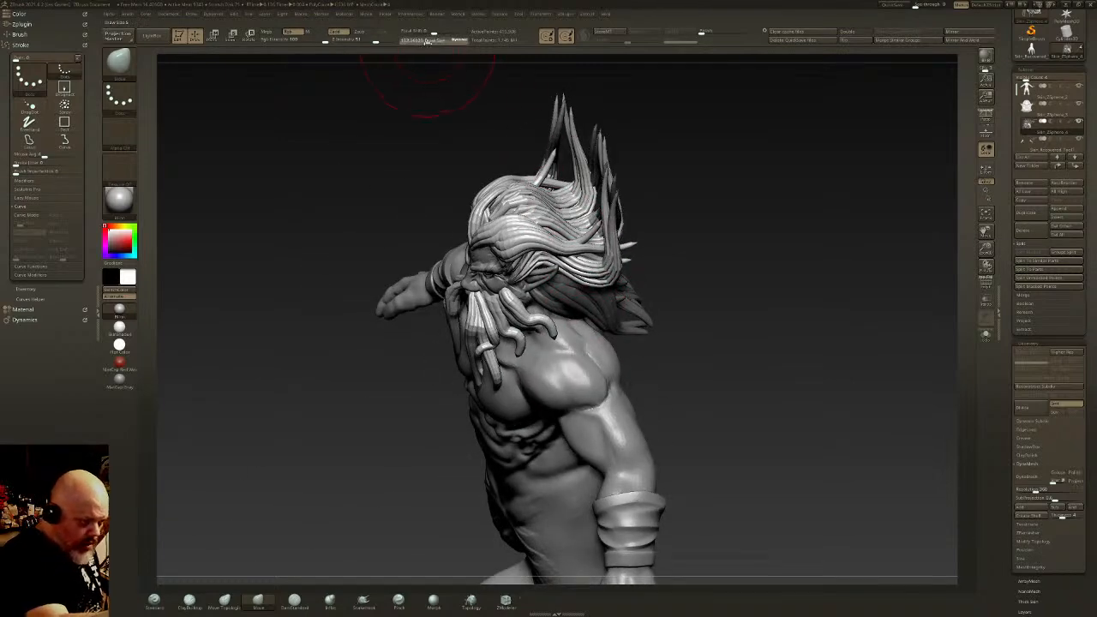
left_click_drag(562, 221, 606, 161)
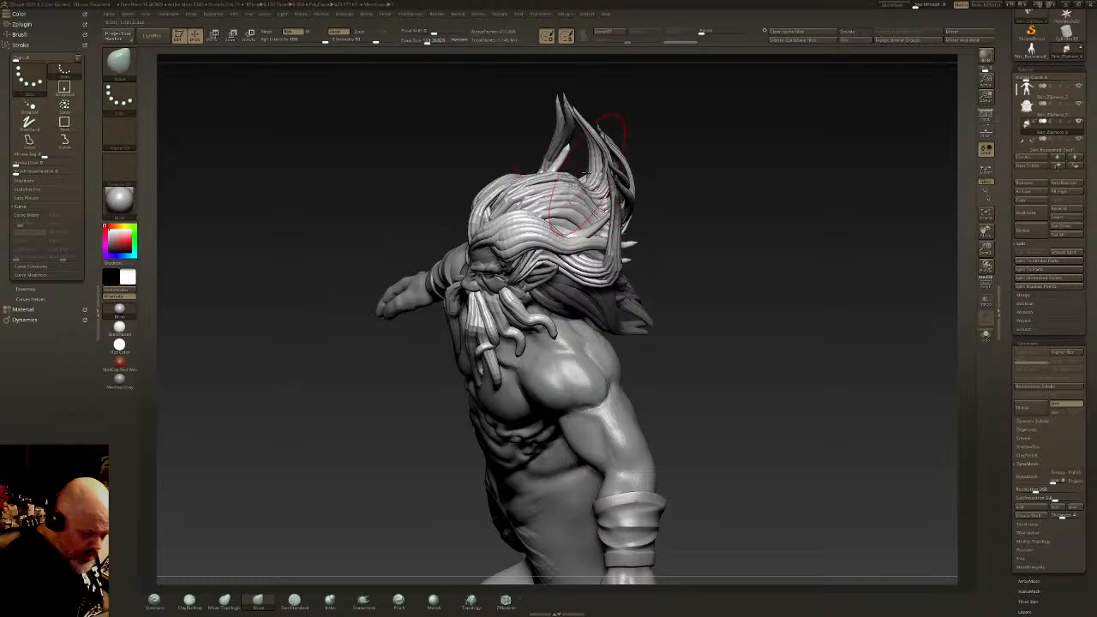
right_click_drag(612, 124, 587, 137, "shift")
mouse_move(592, 153)
left_mouse_down()
mouse_move(600, 82)
mouse_move(593, 90)
left_mouse_up()
mouse_move(594, 101)
right_mouse_down("shift")
mouse_move(634, 129)
mouse_move(618, 178)
right_mouse_up("shift")
mouse_move(581, 219)
left_mouse_down("shift")
mouse_move(586, 203)
mouse_move(591, 212)
left_mouse_up("shift")
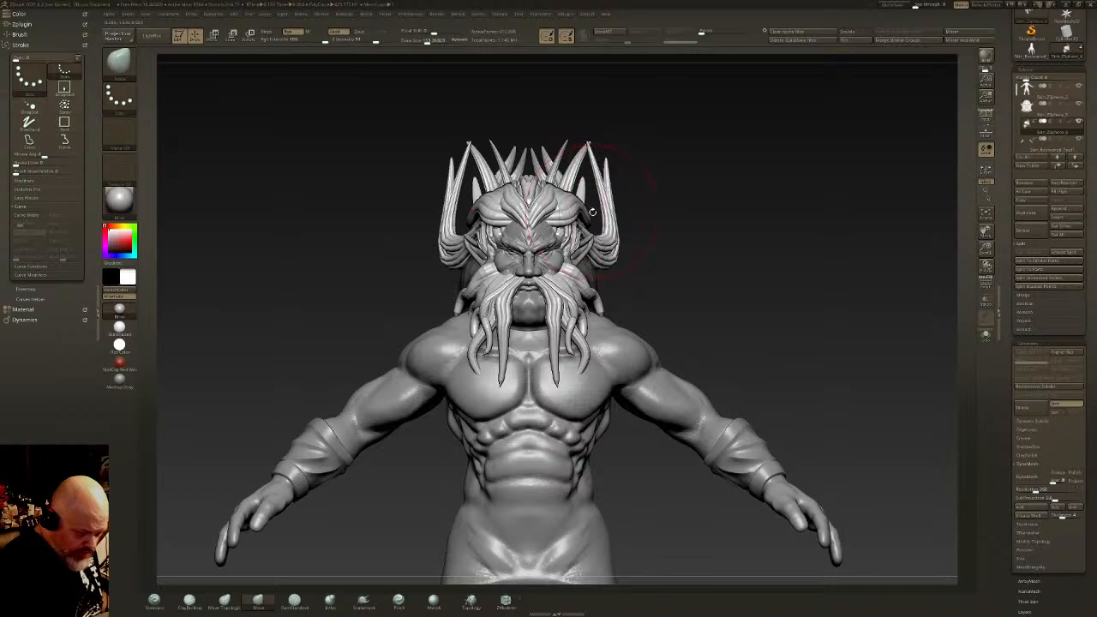
Step: Adjust individual upswept locks beside the head with the Move Topological brush
left_click(225, 603)
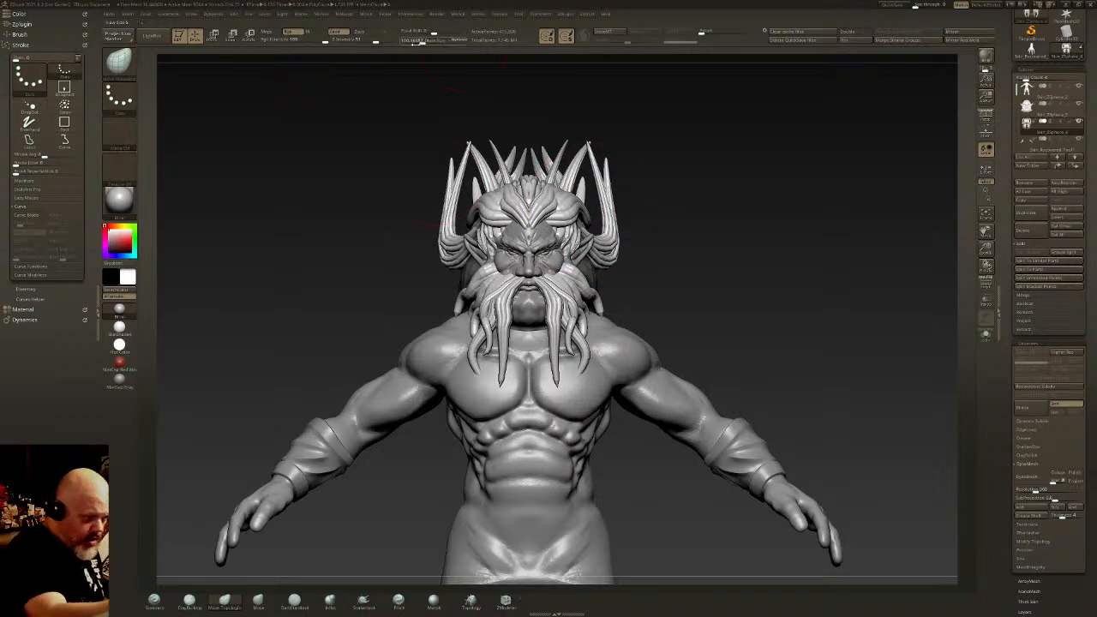
right_click_drag(593, 213, 603, 204)
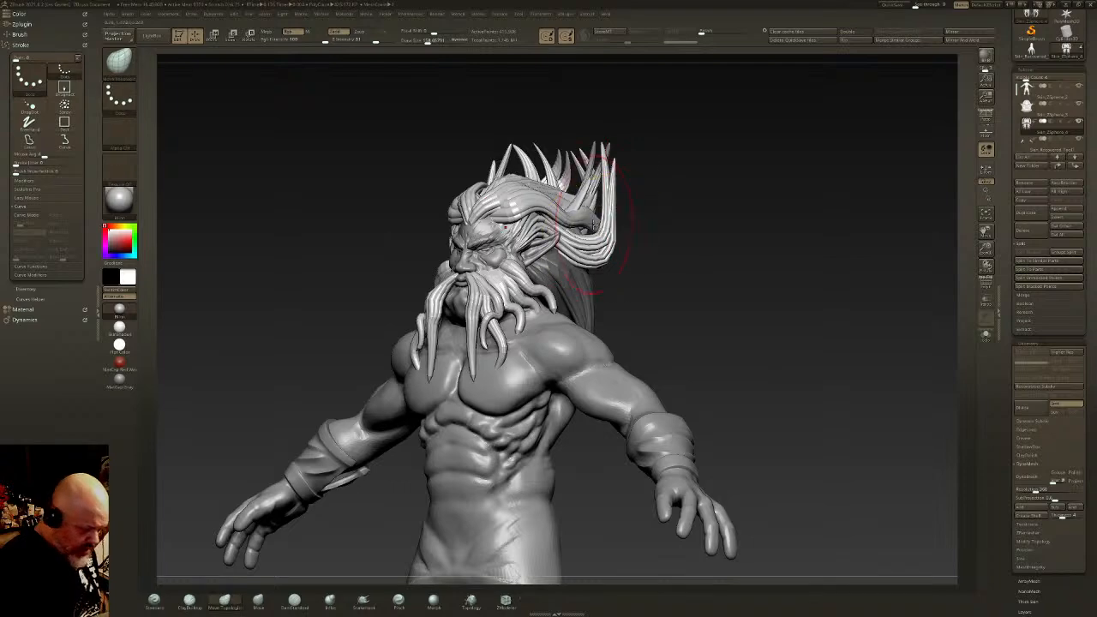
Step: Pull the long hair locks at the sides and back of the head outward into flowing flame-like shapes with the Move Topological brush
left_click_drag(614, 160, 636, 122)
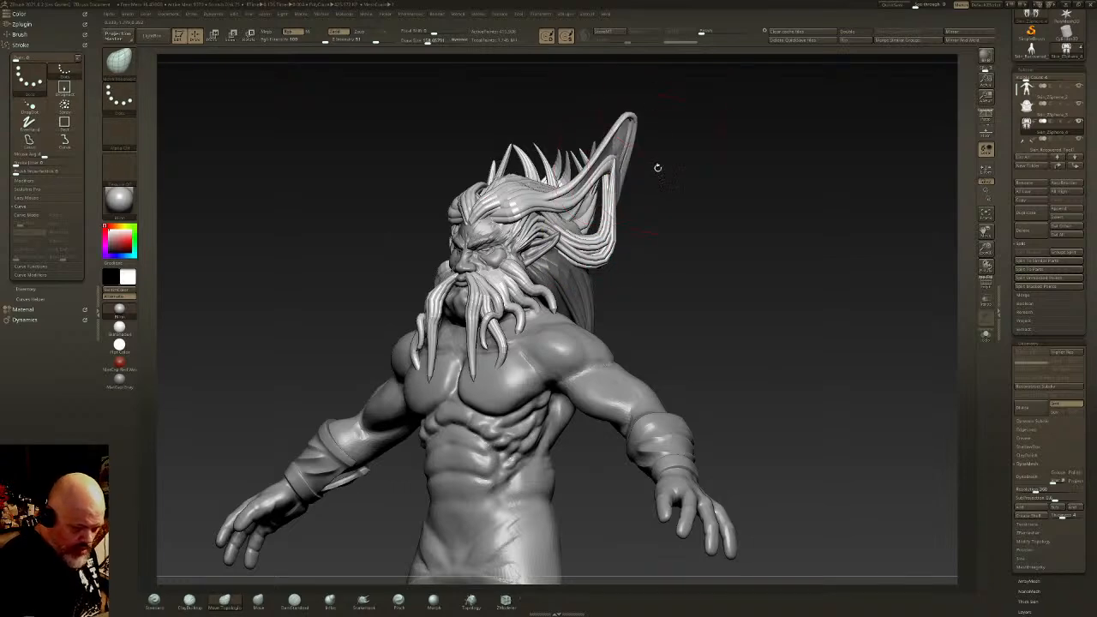
mouse_move(657, 168)
left_mouse_down()
mouse_move(595, 175)
mouse_move(649, 140)
mouse_move(606, 190)
mouse_move(703, 196)
left_mouse_up()
mouse_move(607, 193)
left_mouse_down()
mouse_move(635, 161)
mouse_move(598, 149)
left_mouse_up()
mouse_move(577, 156)
left_mouse_down()
mouse_move(562, 84)
mouse_move(562, 121)
left_mouse_up()
left_click_drag(483, 156, 382, 238)
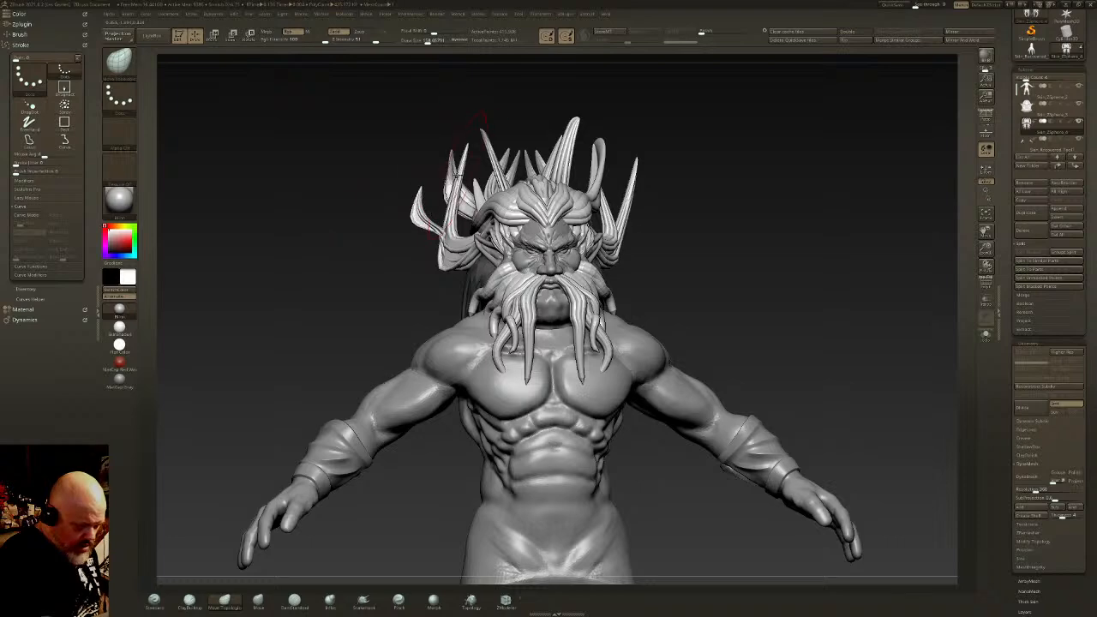
left_click_drag(459, 181, 424, 300)
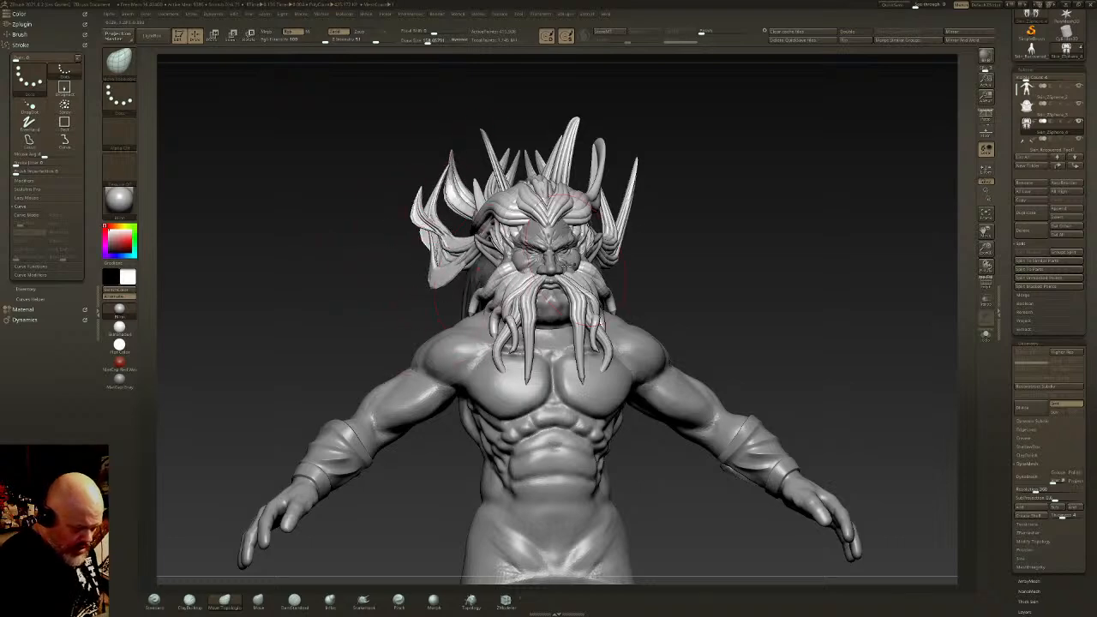
left_click_drag(716, 278, 780, 295)
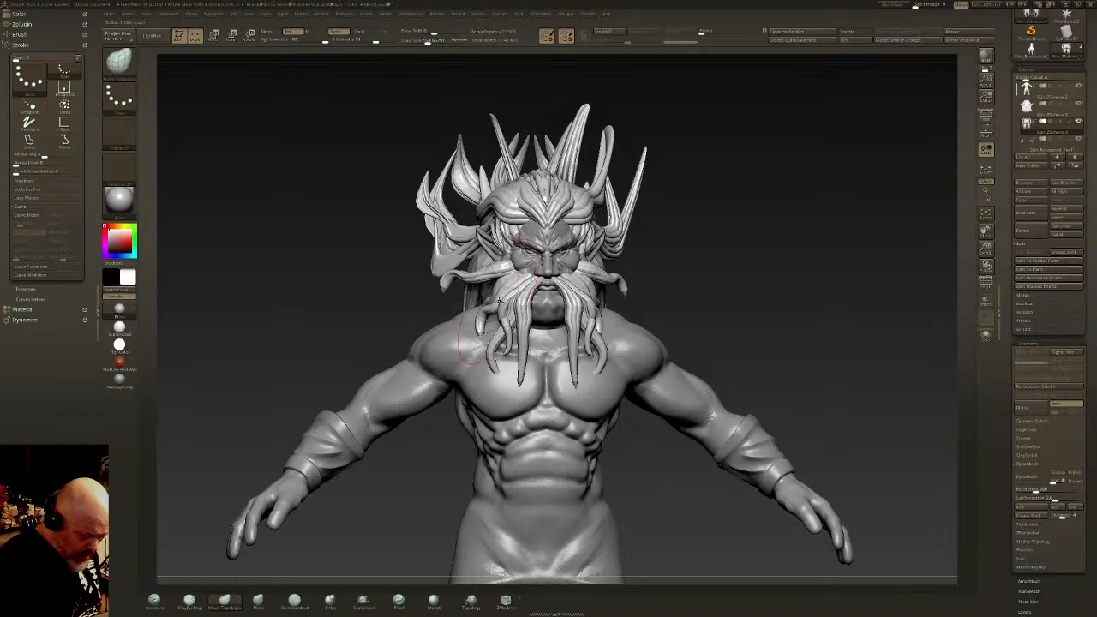
Step: Fan the moustache and outer beard strands outward on both sides of the face with the Move Topological brush
left_click_drag(651, 428, 579, 354)
right_click_drag(580, 354, 635, 395)
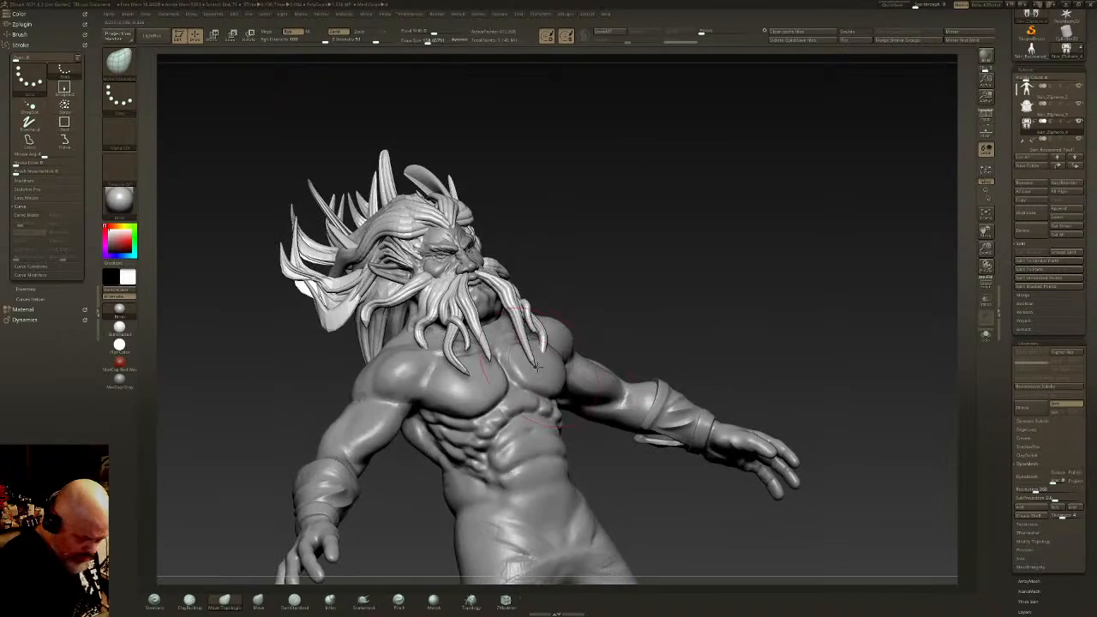
left_click_drag(531, 349, 588, 297)
right_click_drag(586, 298, 506, 324)
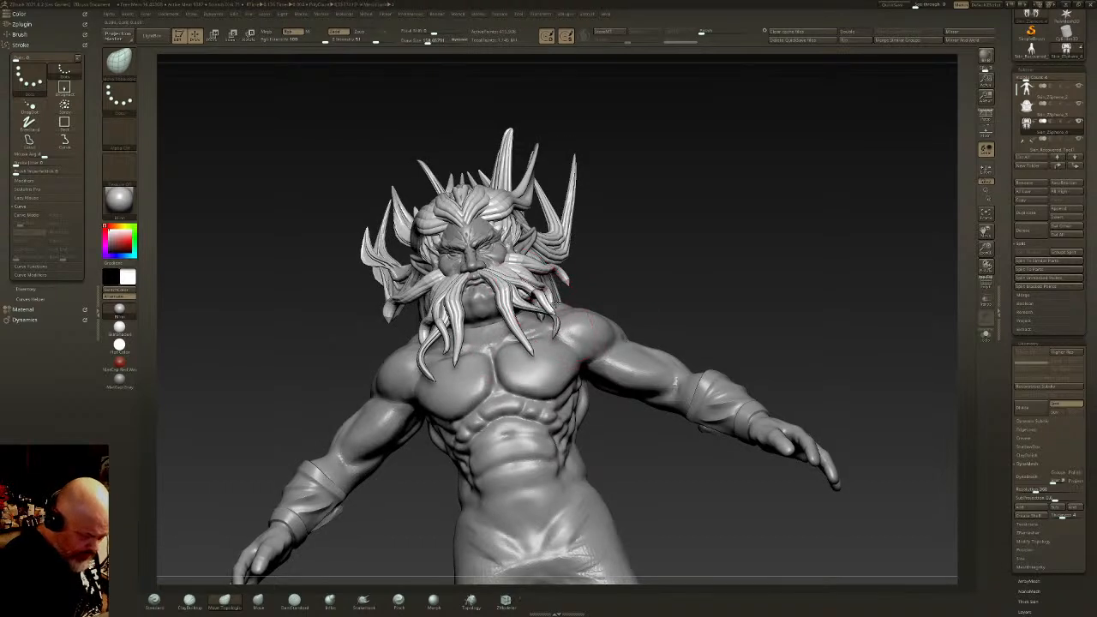
mouse_move(439, 310)
left_mouse_down()
mouse_move(406, 318)
mouse_move(418, 310)
left_mouse_up()
left_click_drag(424, 356, 456, 352, "shift")
mouse_move(528, 345)
left_mouse_down("shift")
mouse_move(559, 276)
mouse_move(551, 326)
mouse_move(579, 289)
left_mouse_up("shift")
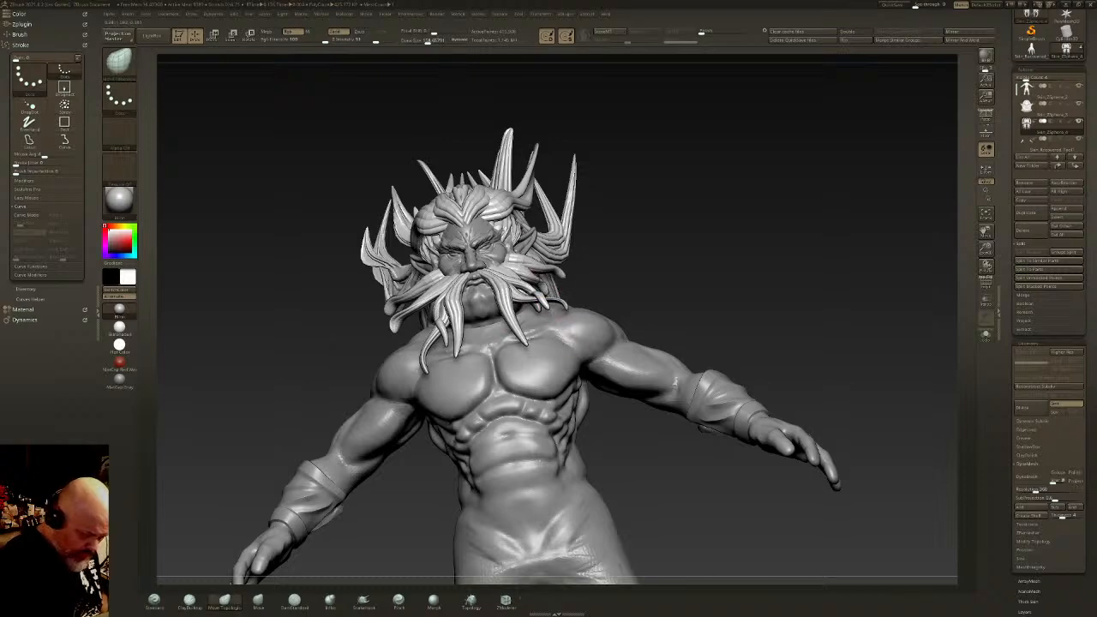
Step: Sweep the lowest beard strand on one side outward over the shoulder and smooth its curve
left_click_drag(433, 341, 401, 330)
right_click_drag(439, 305, 502, 296)
left_click_drag(447, 286, 433, 326, "shift")
mouse_move(437, 325)
right_mouse_down()
mouse_move(583, 334)
mouse_move(603, 278)
mouse_move(602, 314)
mouse_move(600, 300)
right_mouse_up()
right_click_drag(599, 300, 600, 377, "ctrl")
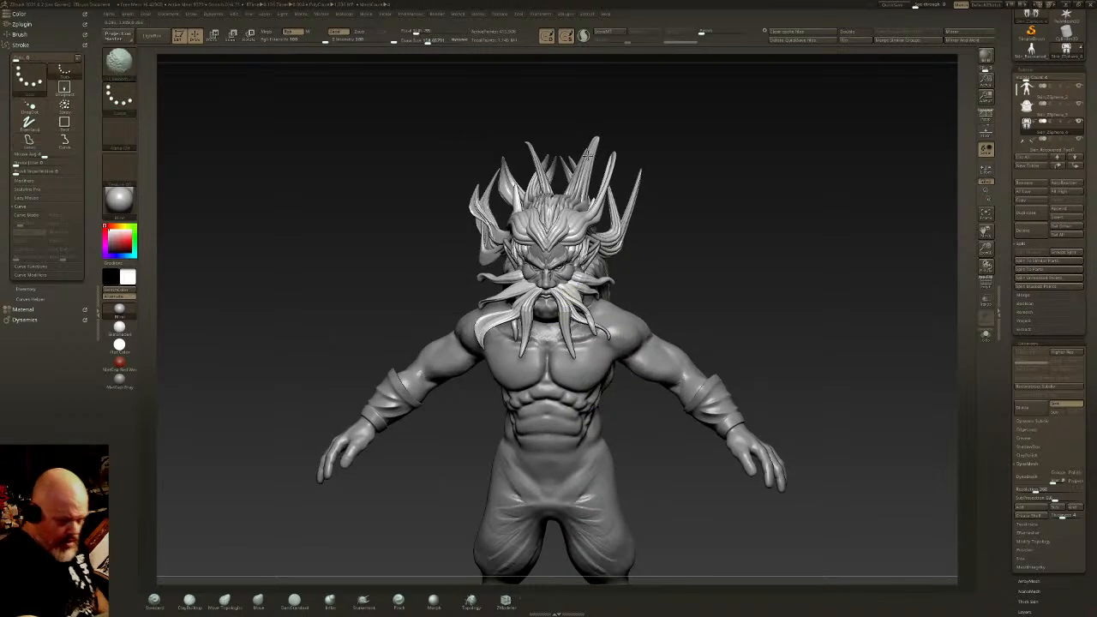
Step: Smooth the spiked locks on the crown and thicken them with the Inflate brush
mouse_move(590, 161)
left_mouse_down("shift")
mouse_move(594, 144)
mouse_move(590, 158)
mouse_move(541, 159)
mouse_move(552, 162)
mouse_move(538, 176)
mouse_move(542, 163)
left_mouse_up("shift")
right_click_drag(587, 171, 607, 248)
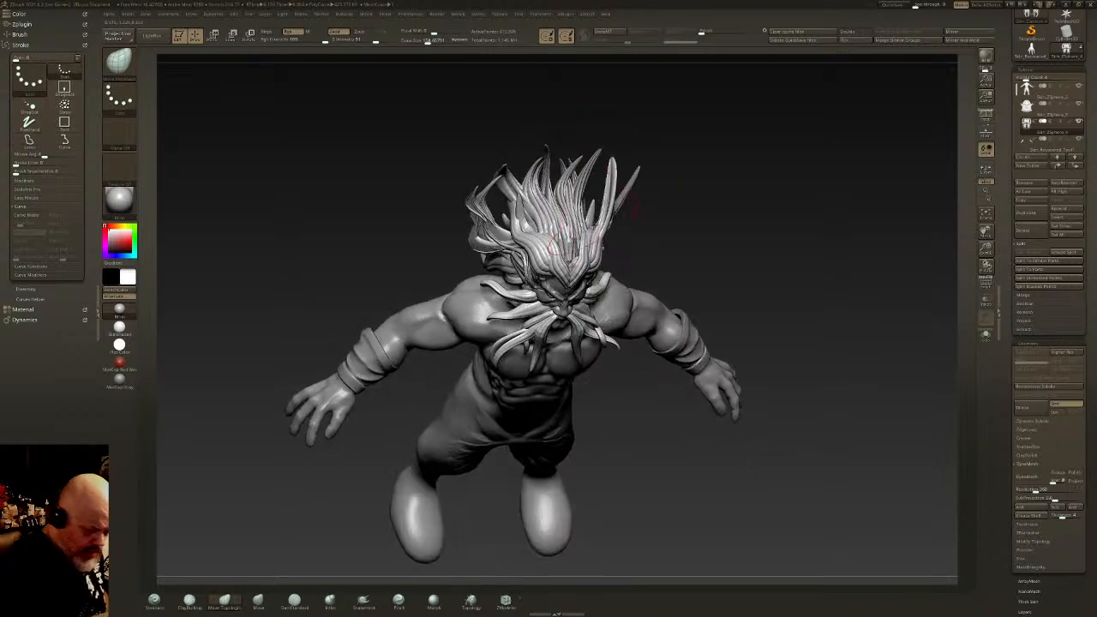
left_click(330, 599)
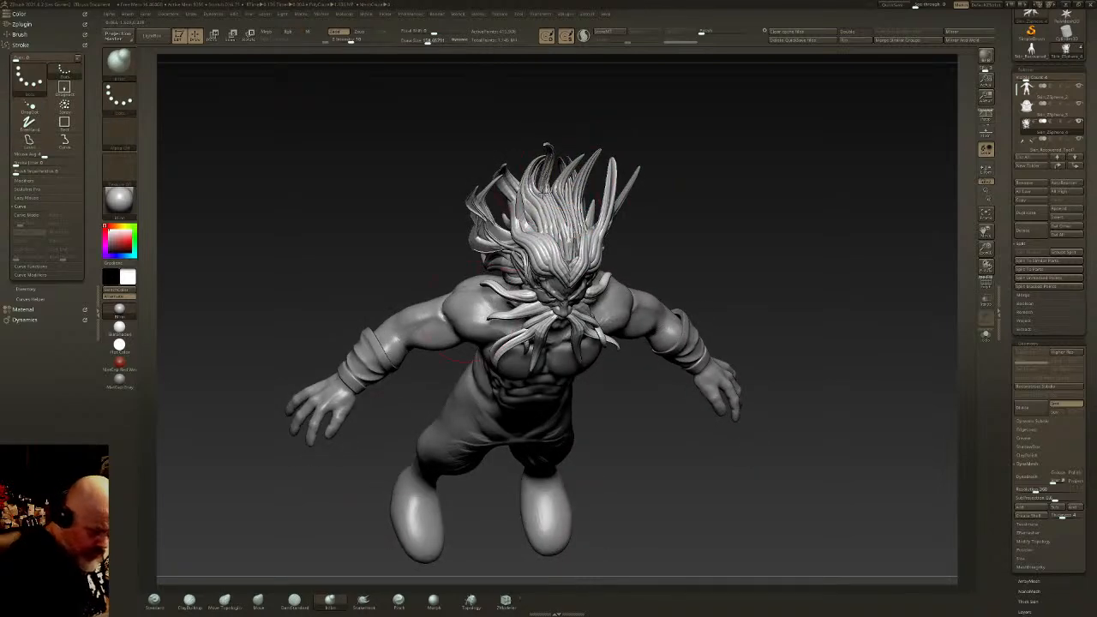
mouse_move(545, 191)
left_mouse_down()
mouse_move(545, 161)
mouse_move(536, 176)
left_mouse_up()
right_click_drag(537, 176, 606, 176)
left_click_drag(566, 195, 574, 182)
mouse_move(584, 230)
left_mouse_down()
mouse_move(594, 202)
mouse_move(546, 251)
mouse_move(549, 263)
left_mouse_up()
right_click_drag(514, 257, 565, 236)
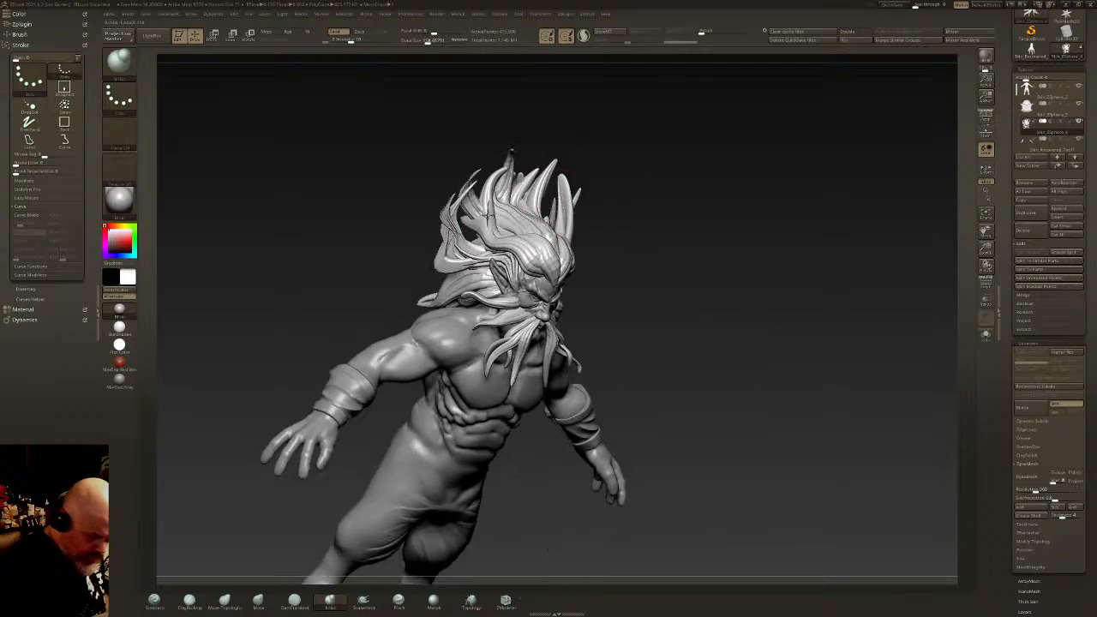
Step: Inflate the side hair locks above and behind the ear to give them more volume
mouse_move(491, 214)
left_mouse_down()
mouse_move(488, 244)
mouse_move(500, 195)
left_mouse_up()
right_click_drag(500, 196, 472, 214)
mouse_move(473, 252)
left_mouse_down()
mouse_move(459, 247)
mouse_move(450, 213)
left_mouse_up()
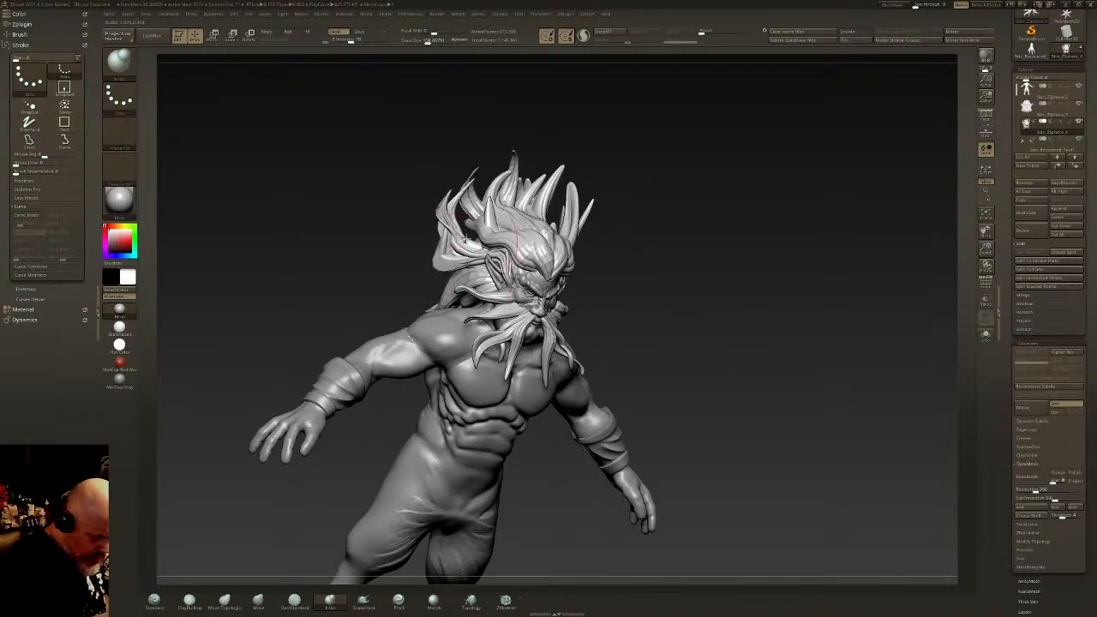
right_click_drag(449, 213, 519, 240)
mouse_move(494, 257)
left_mouse_down()
mouse_move(494, 208)
mouse_move(493, 249)
left_mouse_up()
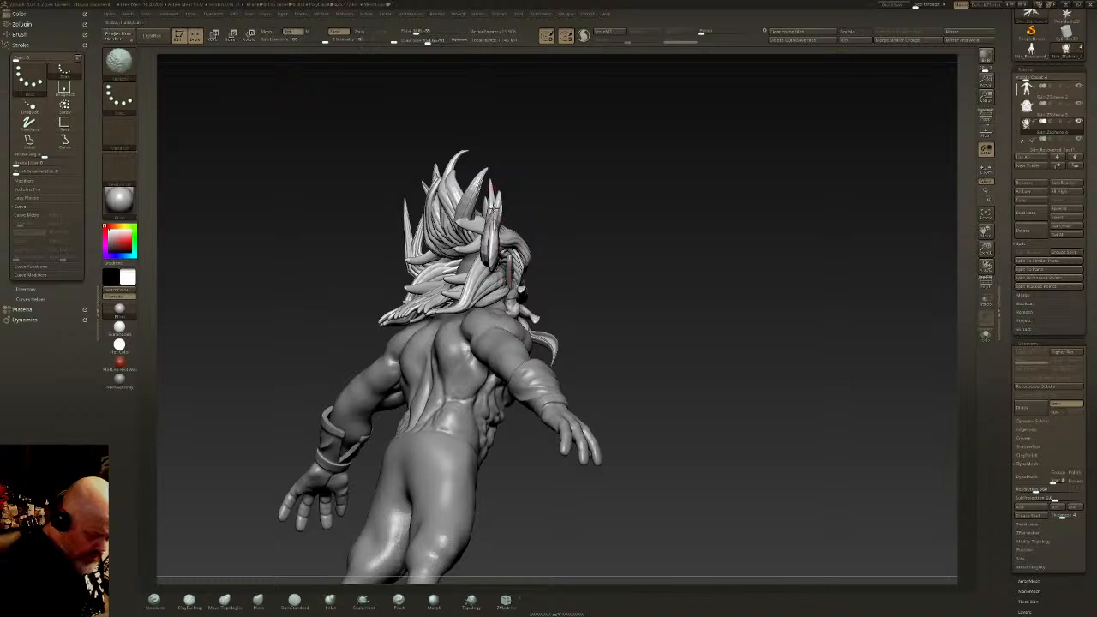
Step: Smooth the swept-up locks around the side and back of the head
right_click_drag(497, 214, 521, 226)
mouse_move(476, 261)
left_mouse_down("shift")
mouse_move(485, 250)
mouse_move(459, 206)
left_mouse_up("shift")
mouse_move(505, 248)
right_mouse_down()
mouse_move(462, 260)
mouse_move(481, 261)
right_mouse_up()
mouse_move(410, 252)
left_mouse_down("shift")
mouse_move(404, 274)
mouse_move(418, 296)
mouse_move(425, 277)
left_mouse_up("shift")
mouse_move(425, 278)
right_mouse_down()
mouse_move(454, 279)
mouse_move(447, 332)
right_mouse_up()
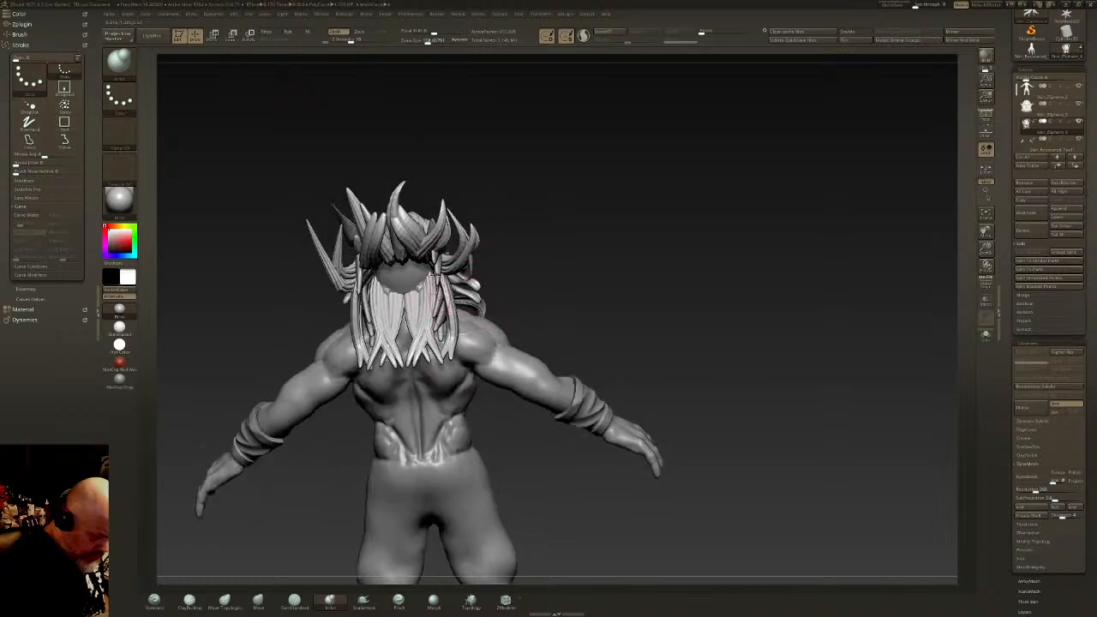
Step: Bend the hanging hair strands at the nape so they cross and flow irregularly, using the Move Topological brush
left_click(226, 600)
right_click_drag(480, 282, 476, 199)
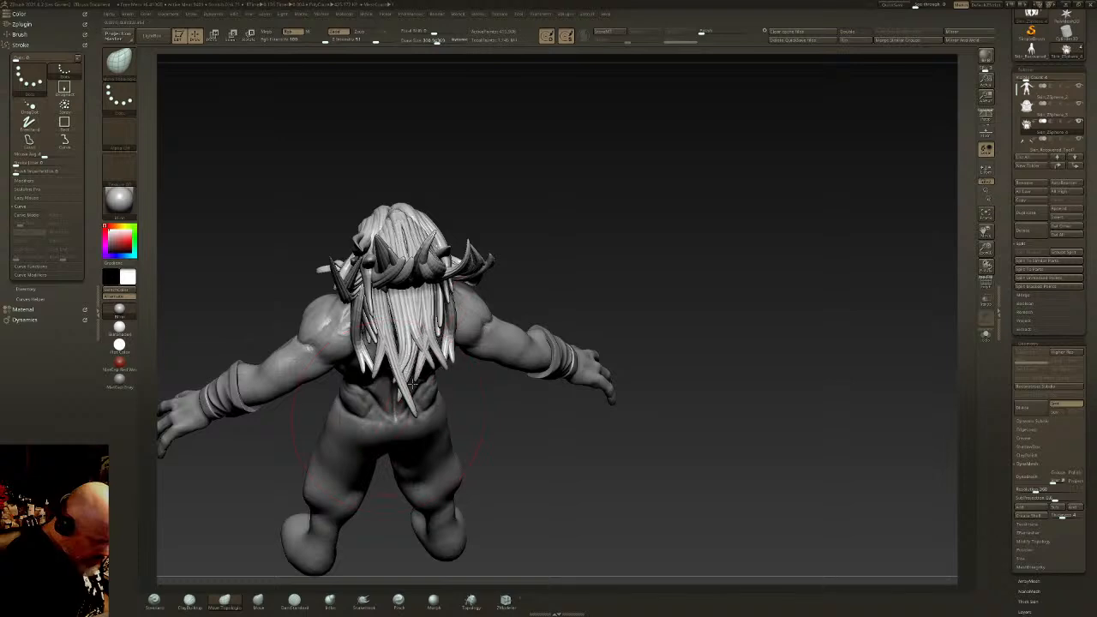
right_click_drag(431, 363, 402, 307)
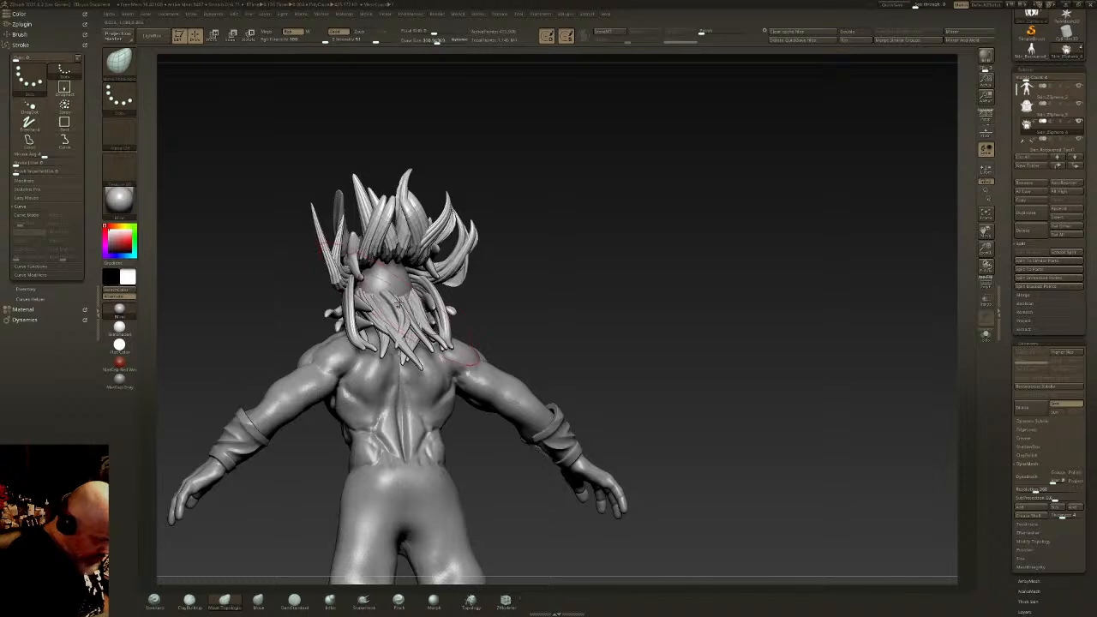
right_click_drag(399, 303, 393, 316)
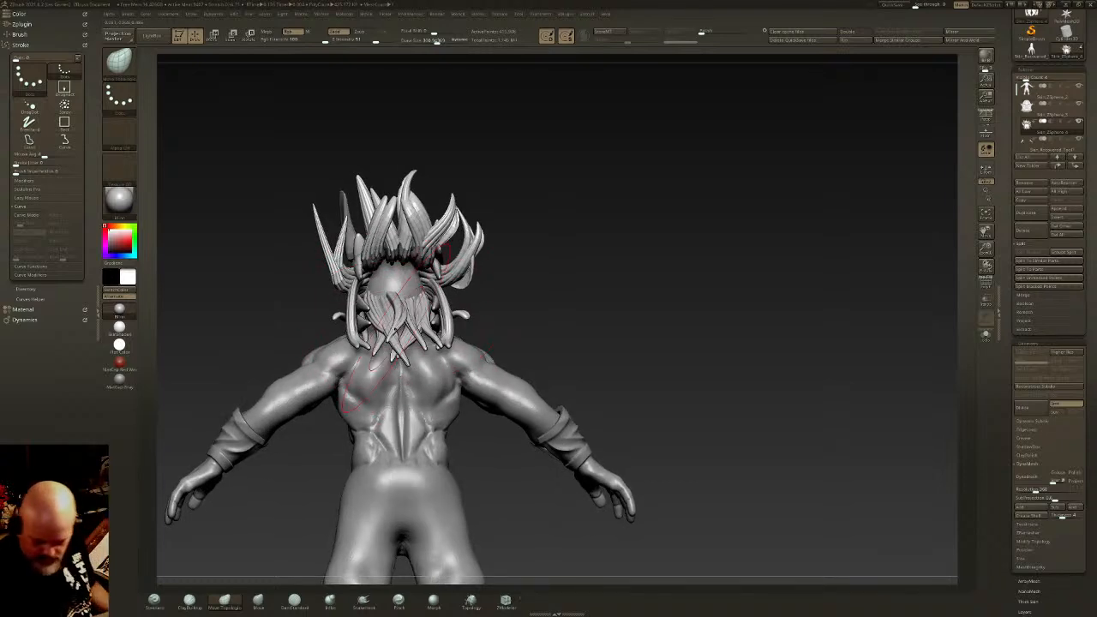
right_click_drag(519, 273, 434, 311)
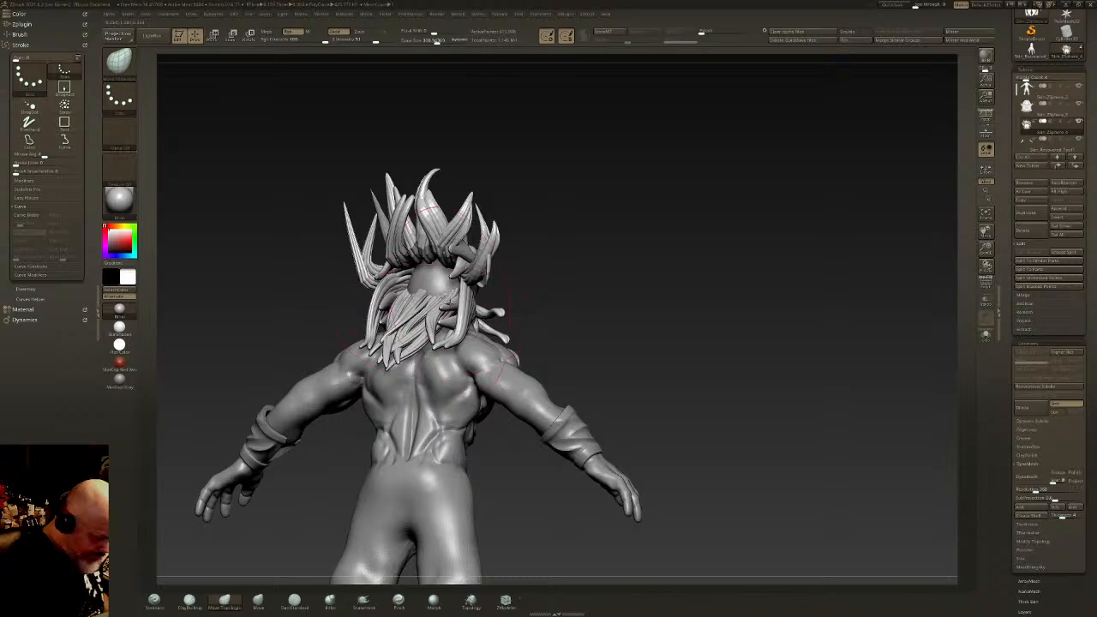
right_click_drag(433, 294, 553, 301)
Step: Thicken the outer beard strands near the shoulder with the Inflate brush
left_click_drag(552, 310, 569, 334, "shift")
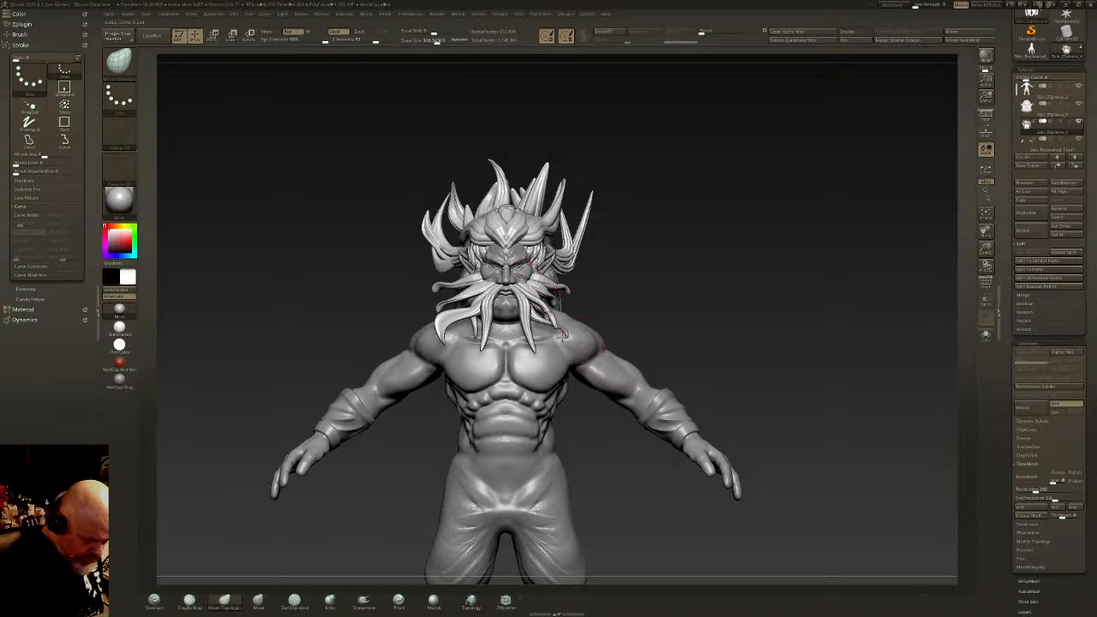
left_click(330, 597)
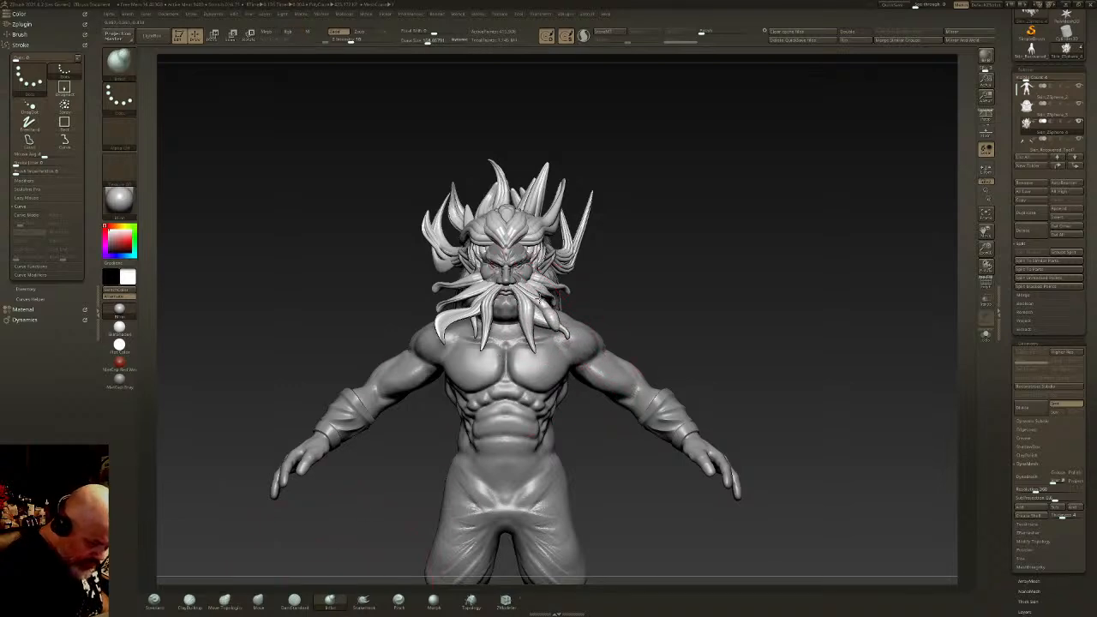
mouse_move(446, 318)
right_mouse_down()
mouse_move(515, 315)
mouse_move(591, 334)
right_mouse_up()
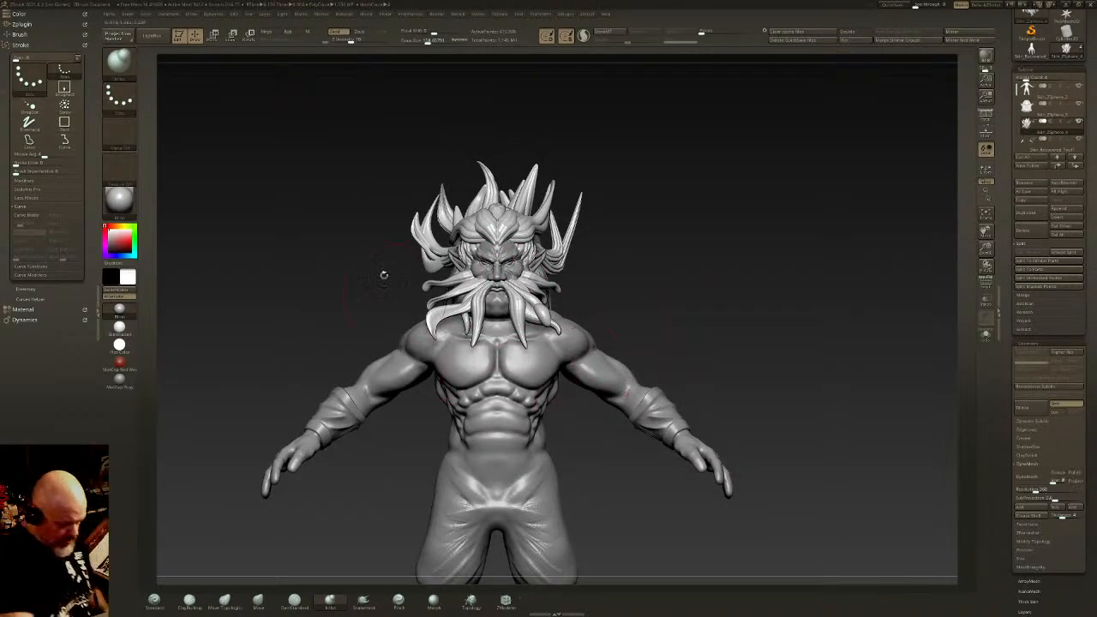
Step: Choose the curve-based multi-strand hair brush for adding hair to the chin
left_click(119, 60)
left_click(269, 74)
right_click_drag(334, 154, 343, 206, "ctrl")
left_click(418, 42)
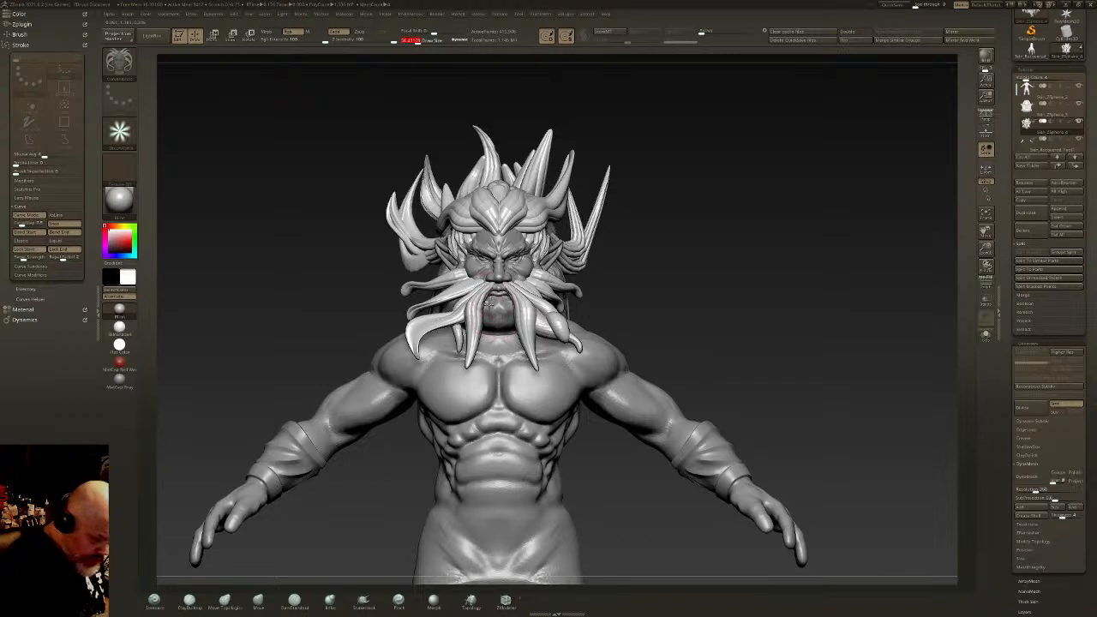
left_click_drag(501, 352, 485, 403)
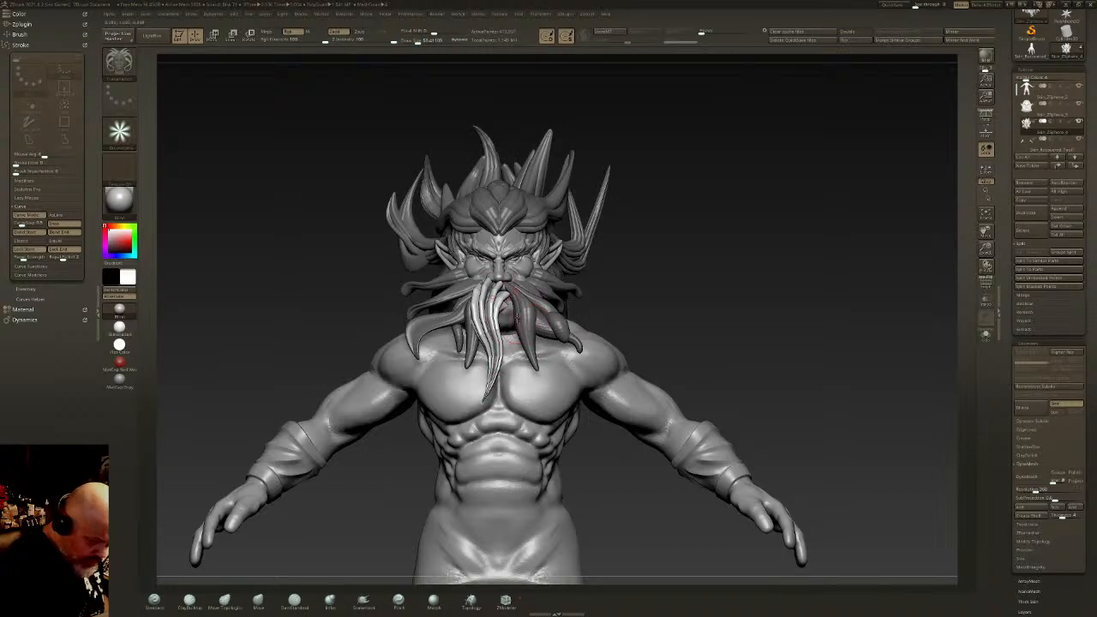
key("ctrl+z")
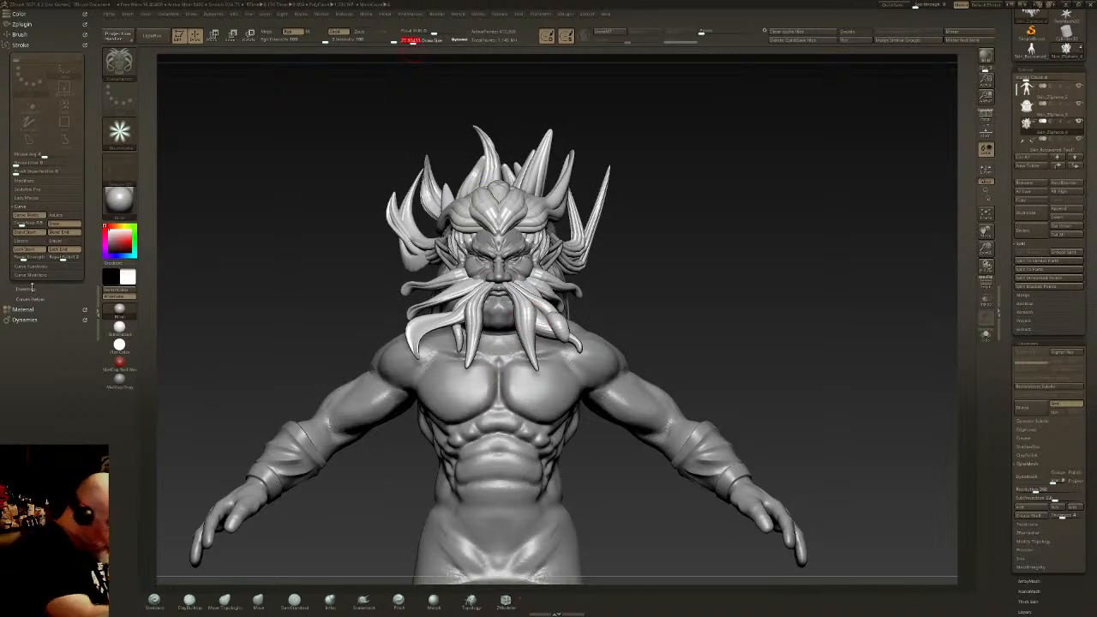
Step: Look through the hair brush's settings and expand the size profile curve in the stroke's curve modifiers
left_click(33, 35)
left_click_drag(66, 409, 66, 224)
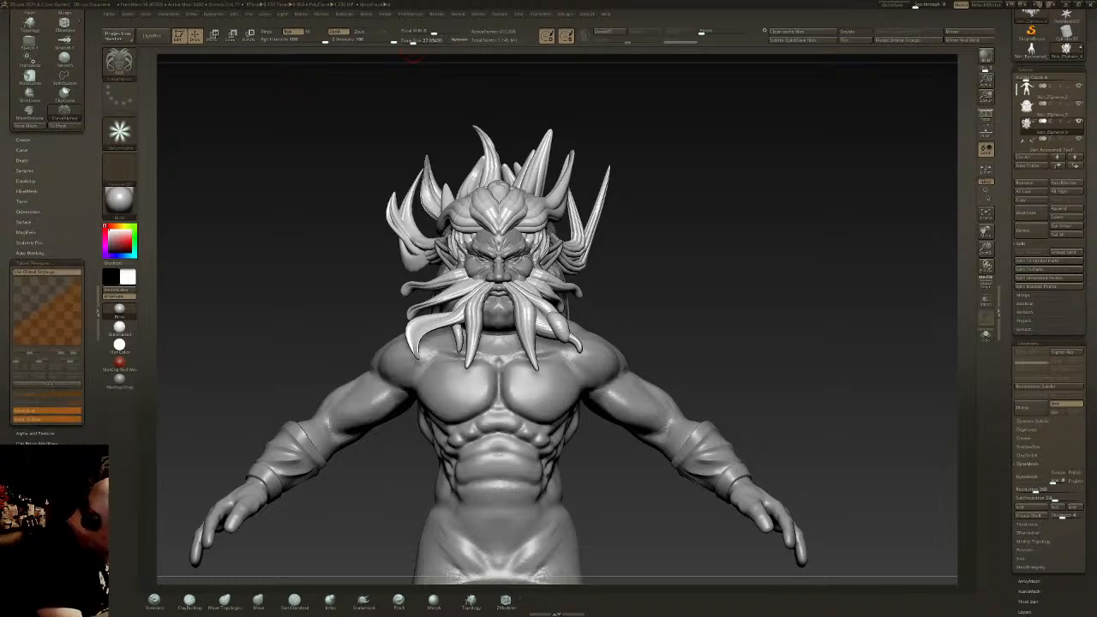
left_click(32, 263)
left_click(24, 324)
left_click_drag(57, 137, 56, 323)
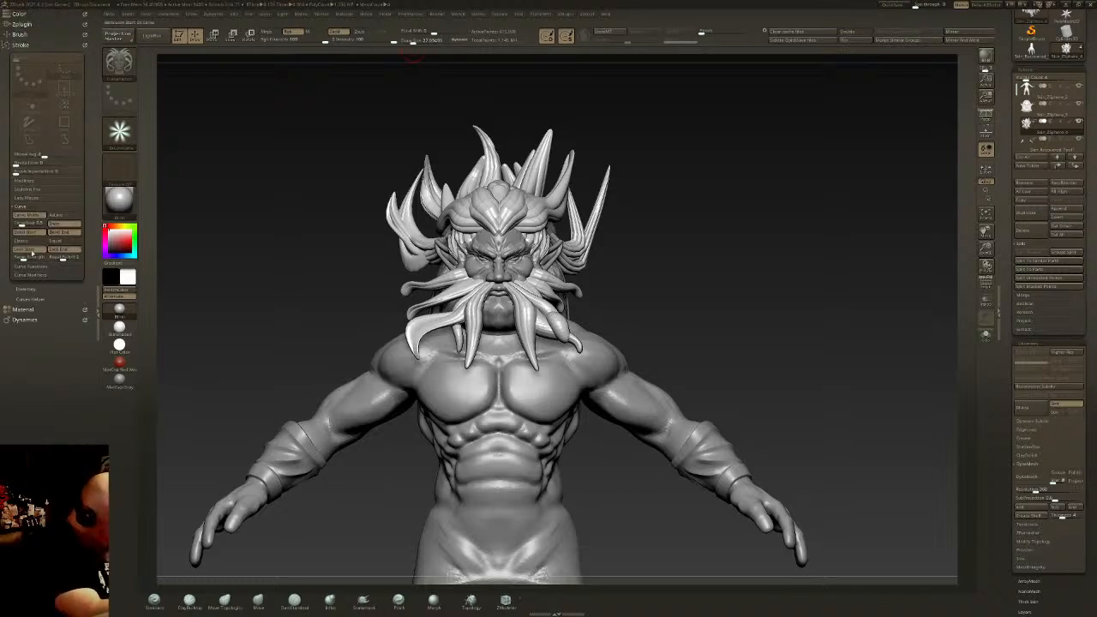
left_click(39, 267)
left_click(43, 276)
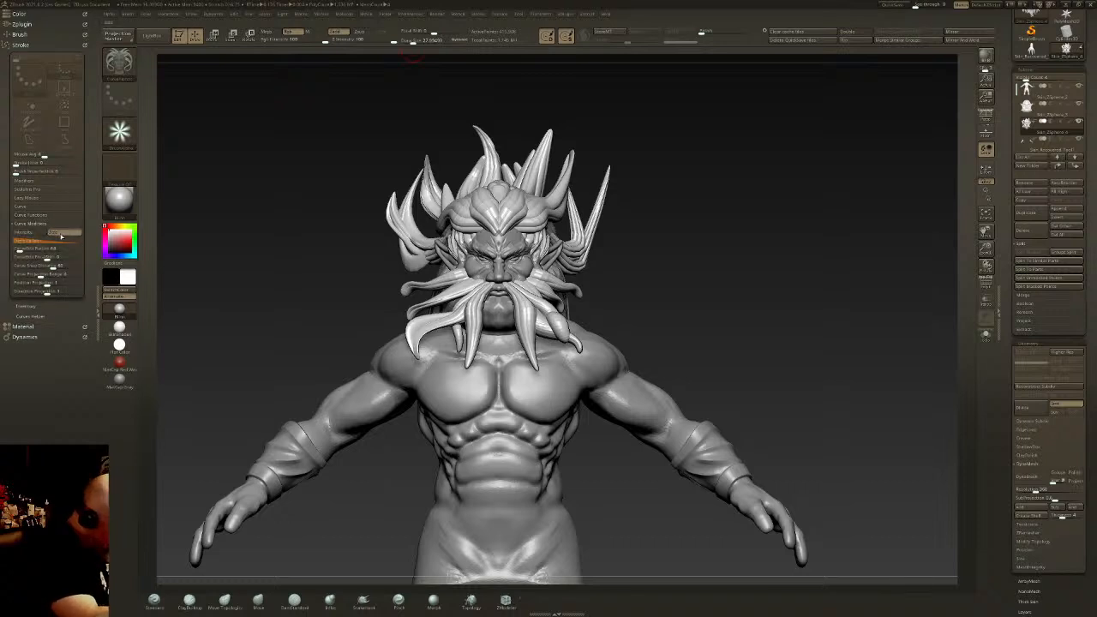
left_click(33, 242)
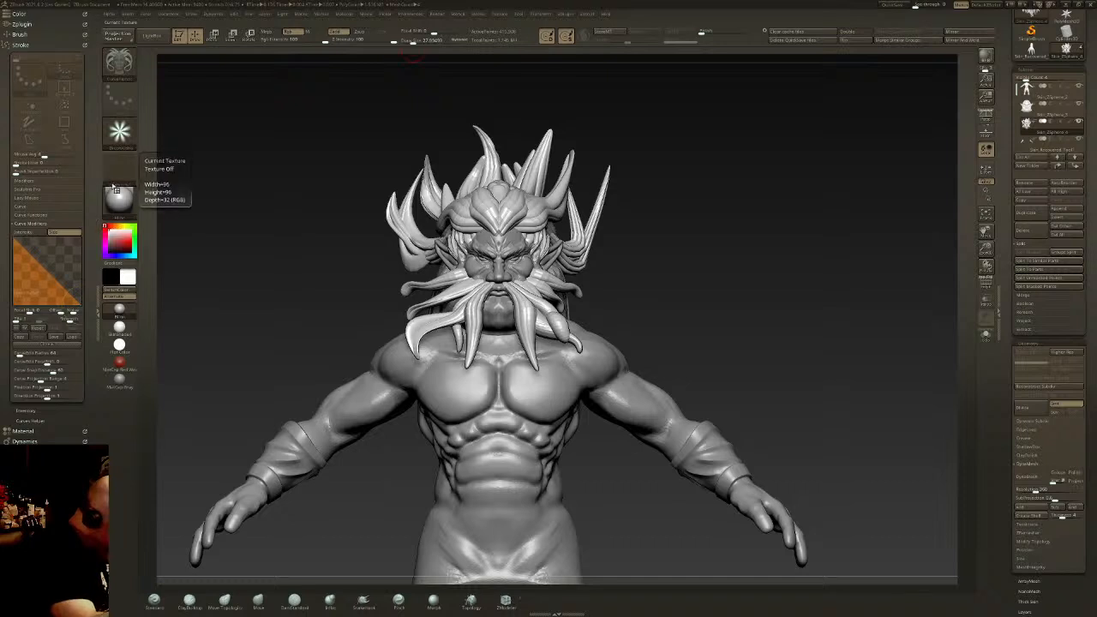
mouse_move(115, 199)
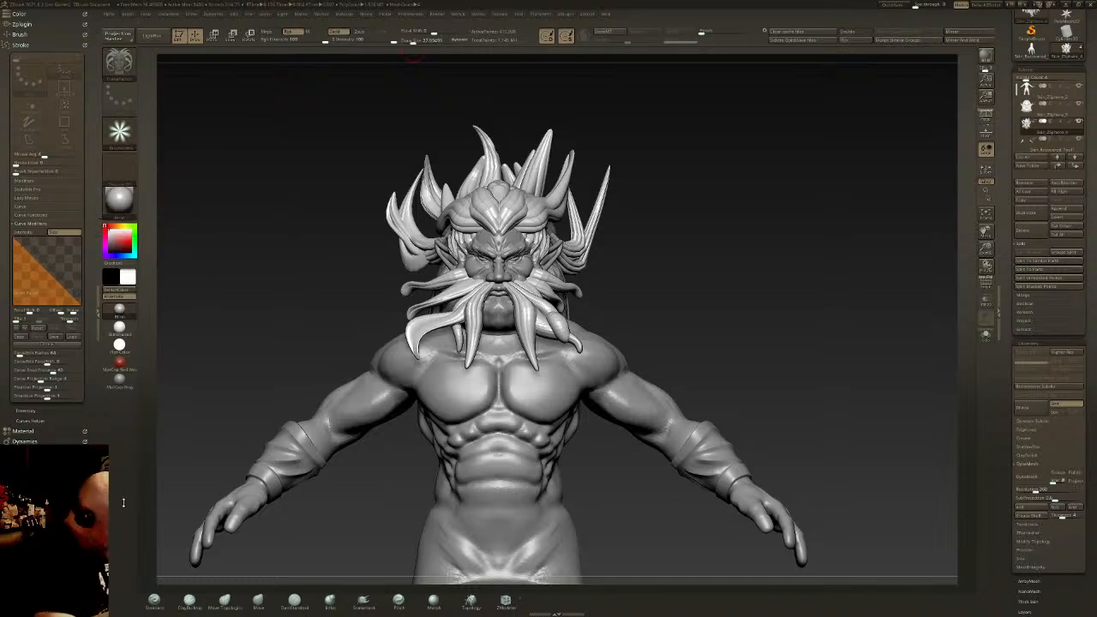
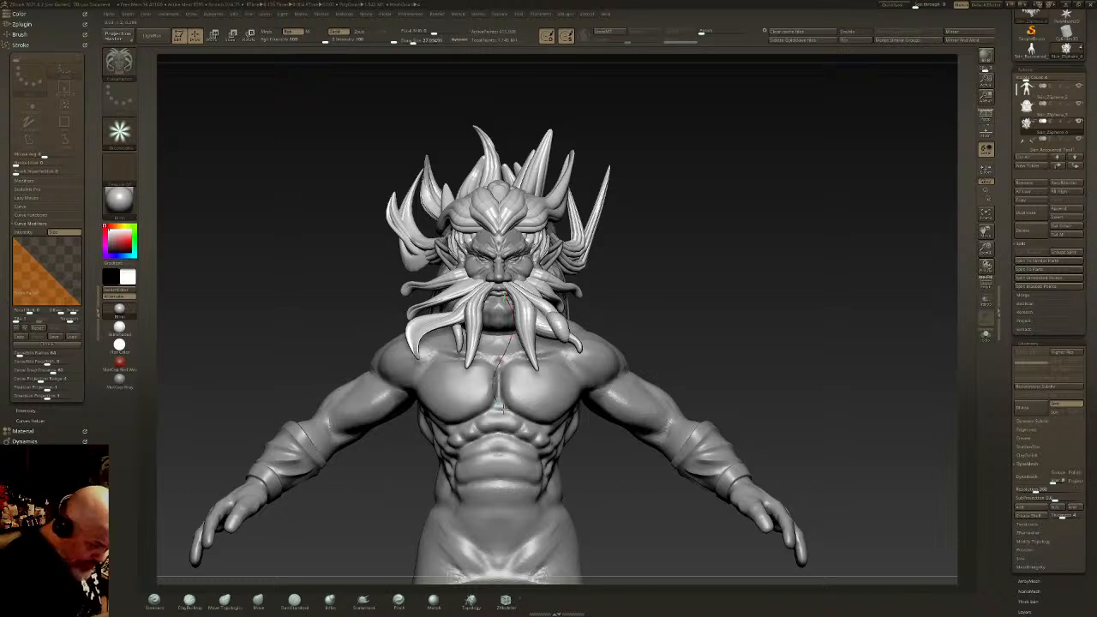
Step: Draw several tapering hair strands from the chin down onto the chest, undoing the unwanted strokes
left_click_drag(503, 408, 505, 409)
key("shift")
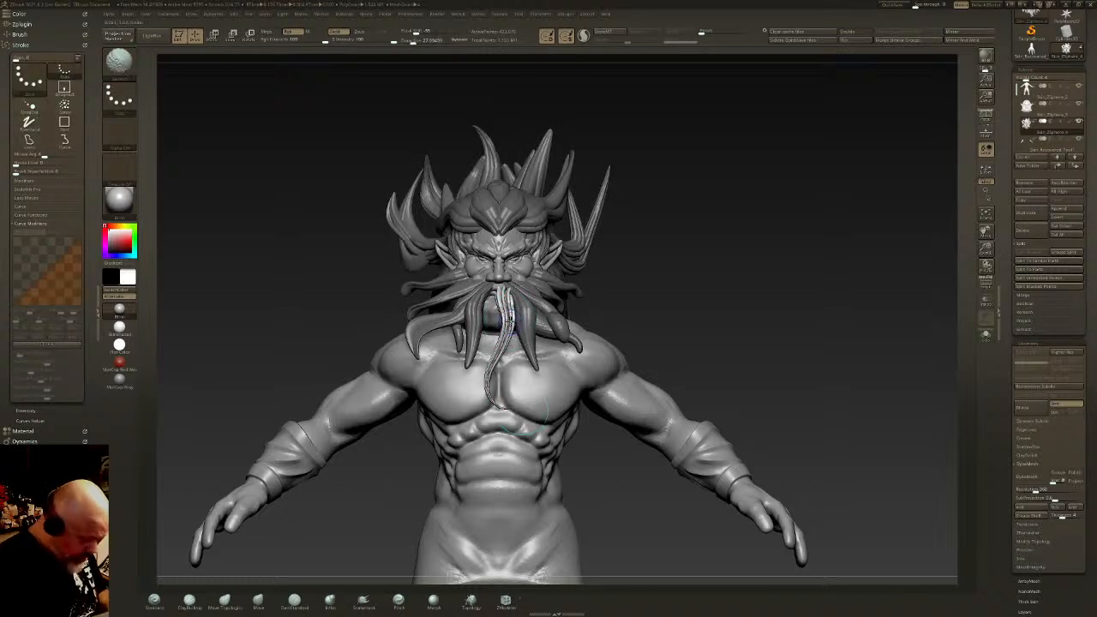
left_click_drag(512, 319, 506, 298, "shift")
mouse_move(490, 391)
left_mouse_down()
mouse_move(474, 391)
mouse_move(495, 343)
mouse_move(519, 390)
mouse_move(499, 325)
left_mouse_up()
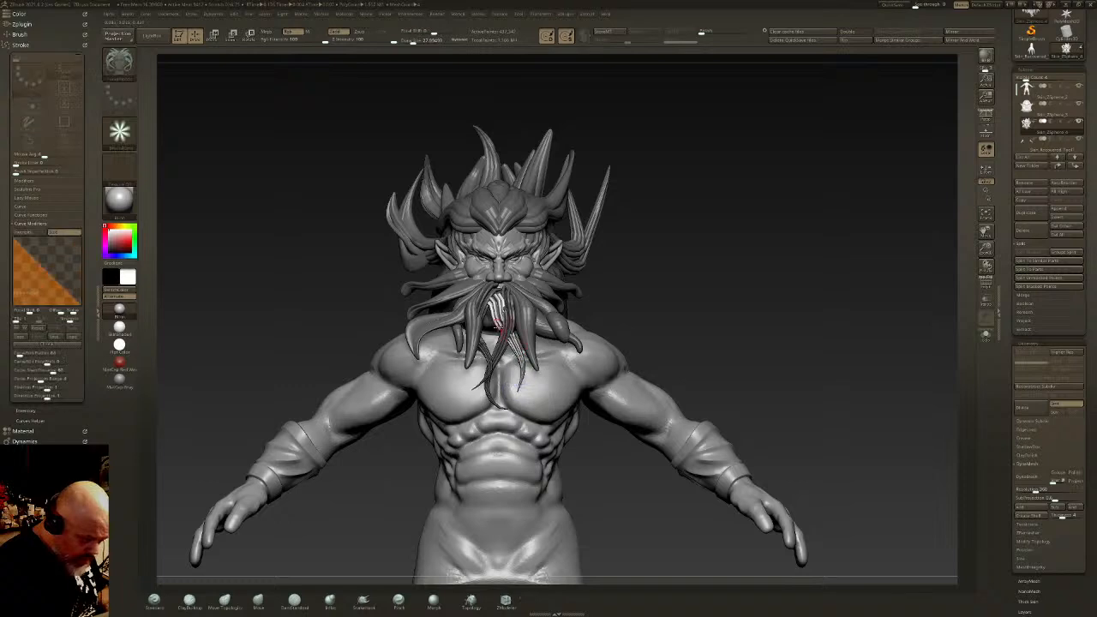
left_click_drag(499, 409, 504, 411, "shift")
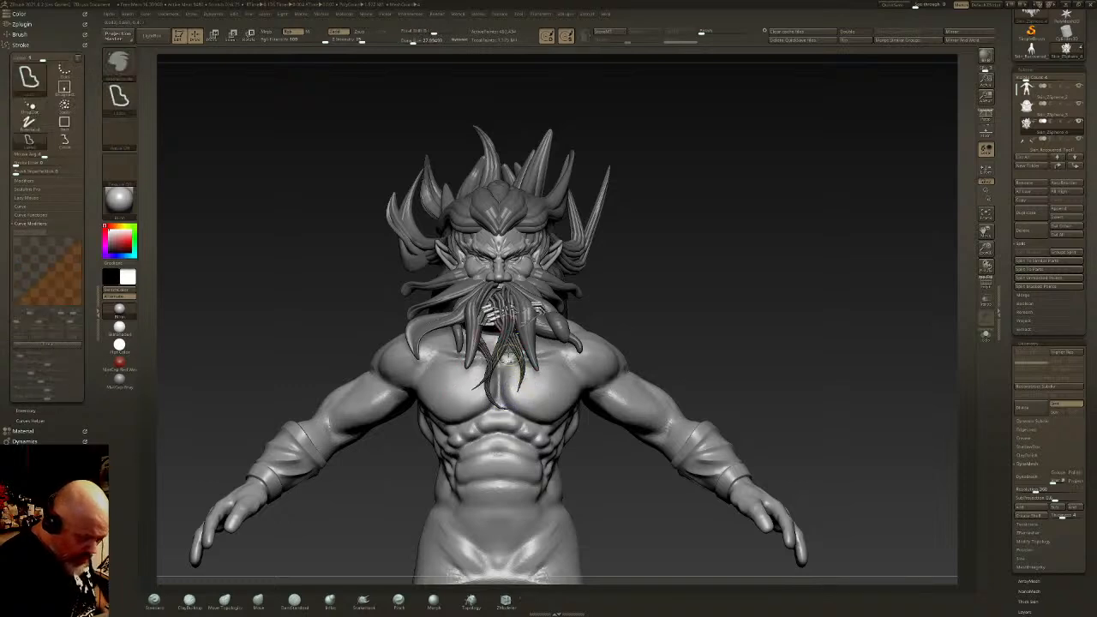
key("ctrl+z")
mouse_move(501, 316)
left_mouse_down("shift")
mouse_move(509, 335)
mouse_move(490, 315)
mouse_move(491, 380)
mouse_move(507, 439)
left_mouse_up("shift")
key("ctrl+z")
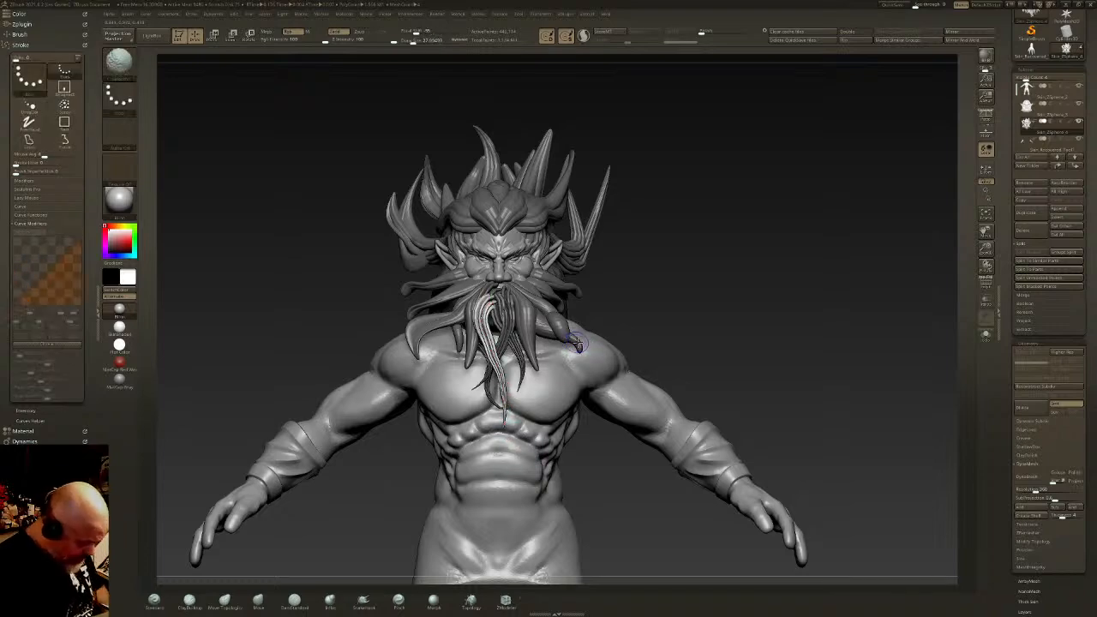
Step: Isolate the newly drawn long chin strand by hiding all the other hair and beard strands
key("w")
mouse_move(638, 351)
left_mouse_down()
mouse_move(480, 411)
mouse_move(490, 424)
left_mouse_up()
key("q")
left_click_drag(342, 360, 445, 347)
key("ctrl+shift+a")
left_click(422, 327, "ctrl+shift")
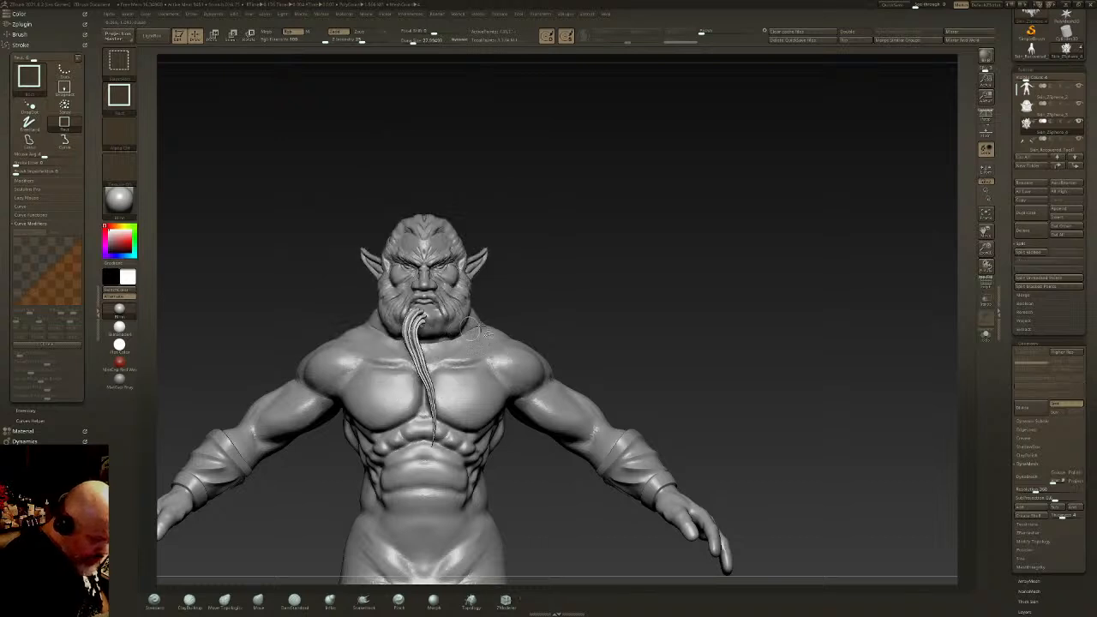
Step: Unhide all the hair and beard strands and shift the new chin strands slightly with the transform gizmo
left_click(551, 285, "ctrl+shift")
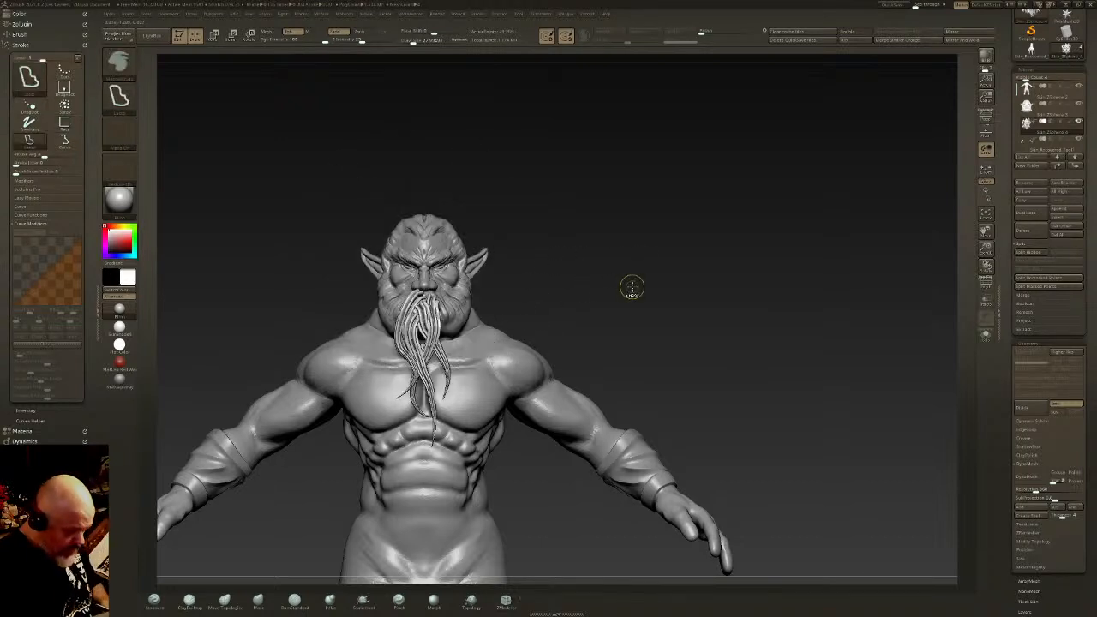
left_click(637, 283, "ctrl+shift")
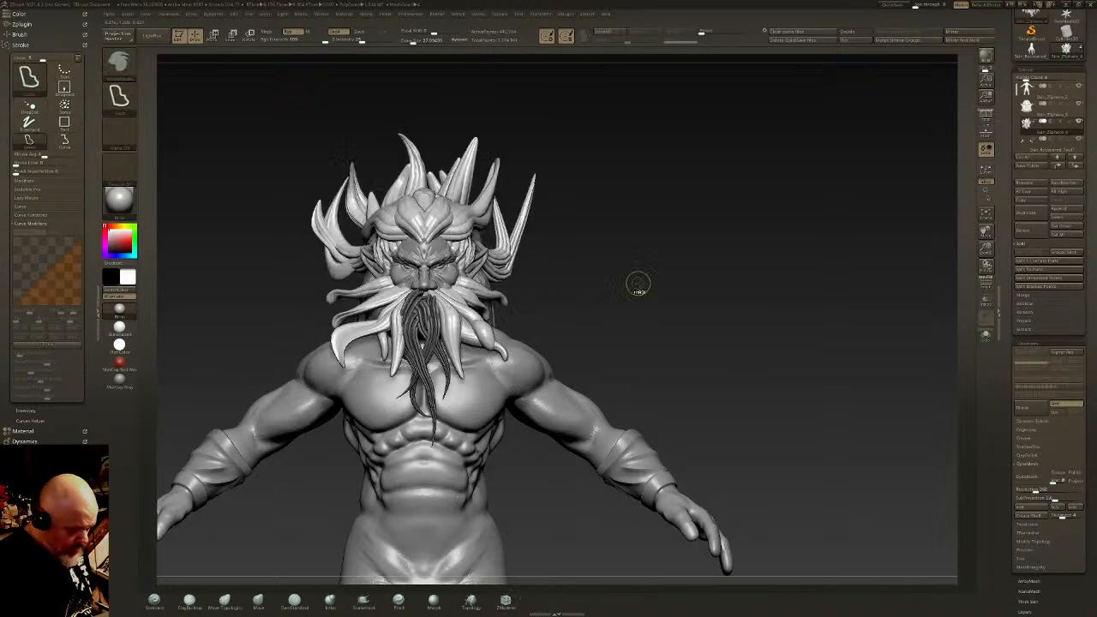
key("w")
left_click_drag(644, 278, 658, 280)
left_click_drag(437, 411, 437, 423)
right_click_drag(382, 423, 412, 442)
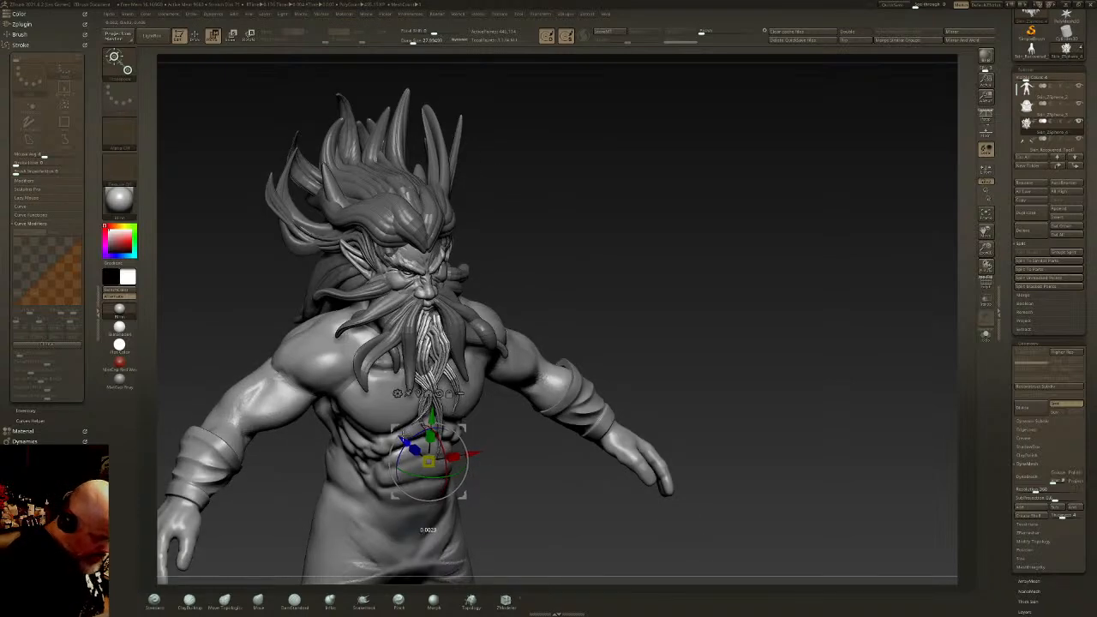
left_click_drag(403, 439, 400, 436)
Step: Reposition the transform gizmo at the root of the chin strands and return to draw mode
left_click(411, 350, "alt")
left_click(434, 349, "alt")
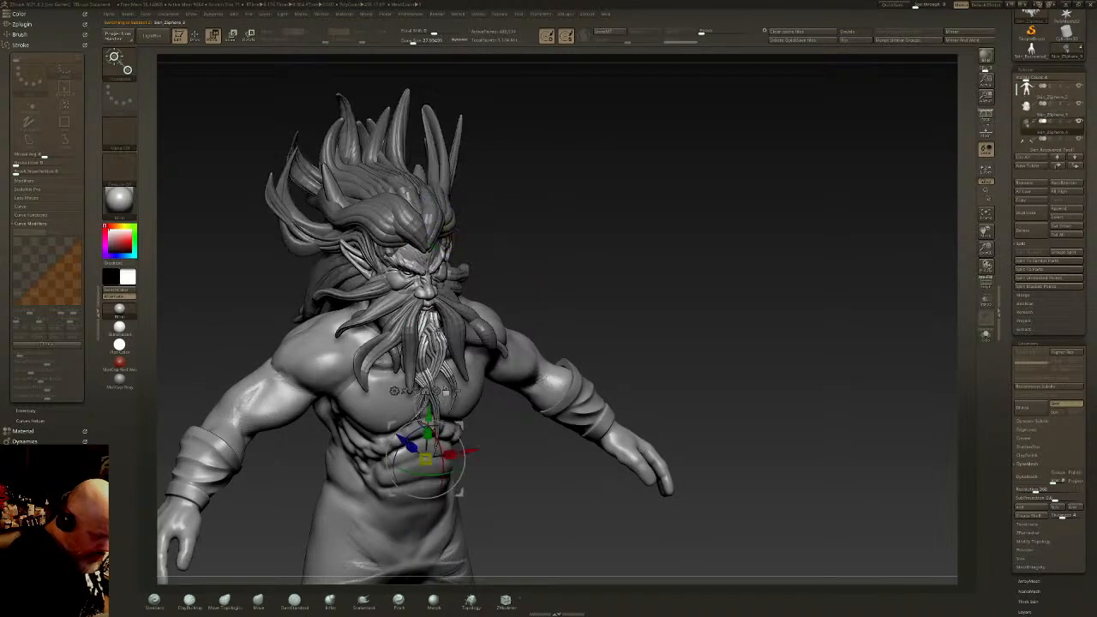
left_click(434, 317, "alt")
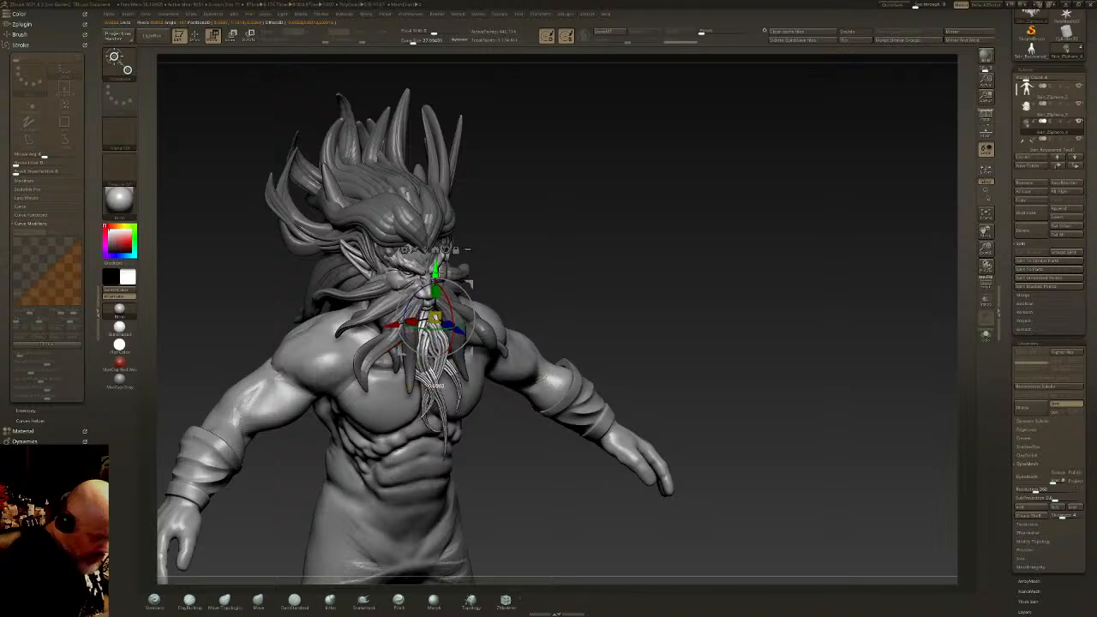
key("q")
key("w")
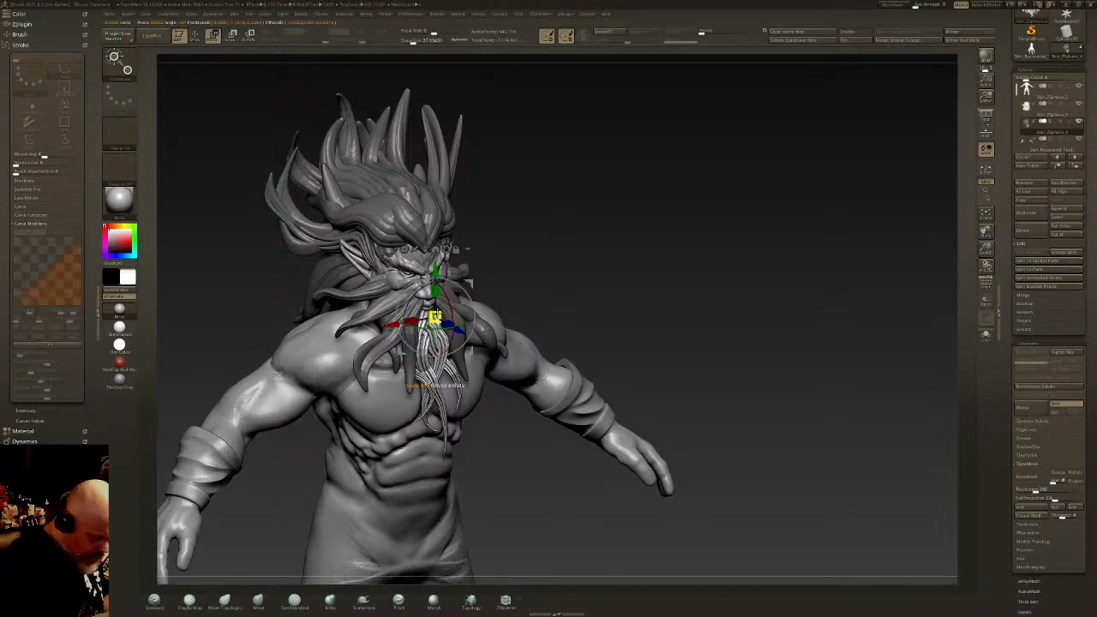
key("q")
mouse_move(542, 377)
right_mouse_down()
mouse_move(480, 356)
mouse_move(511, 361)
right_mouse_up()
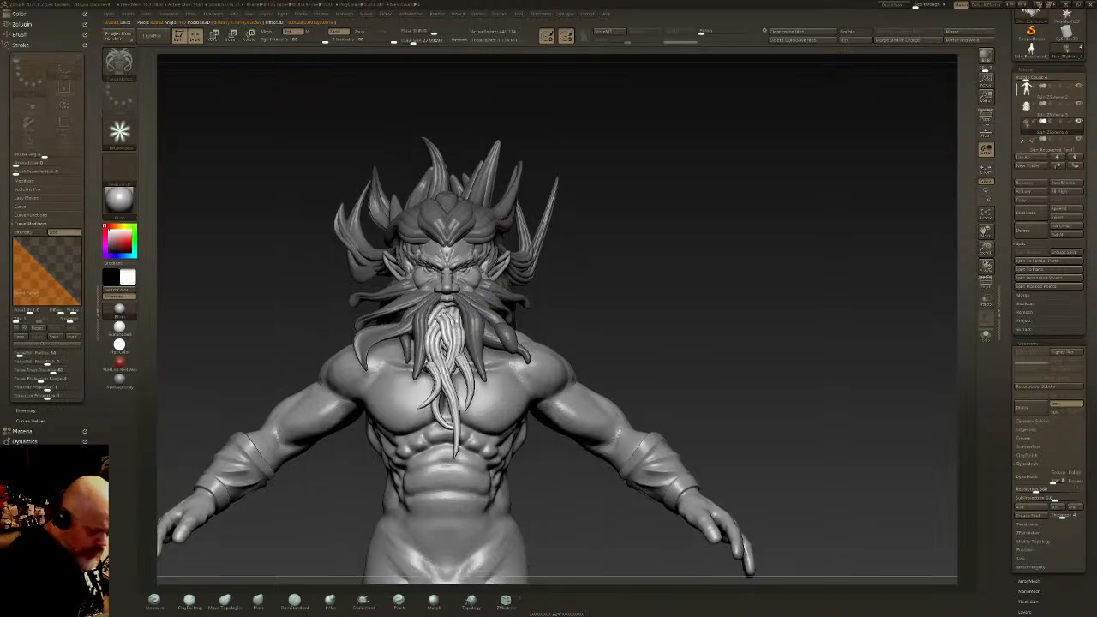
Step: Pull the new chin strands into a looser, spread-out flow with the Move Topological brush
left_click(415, 41)
key("shift")
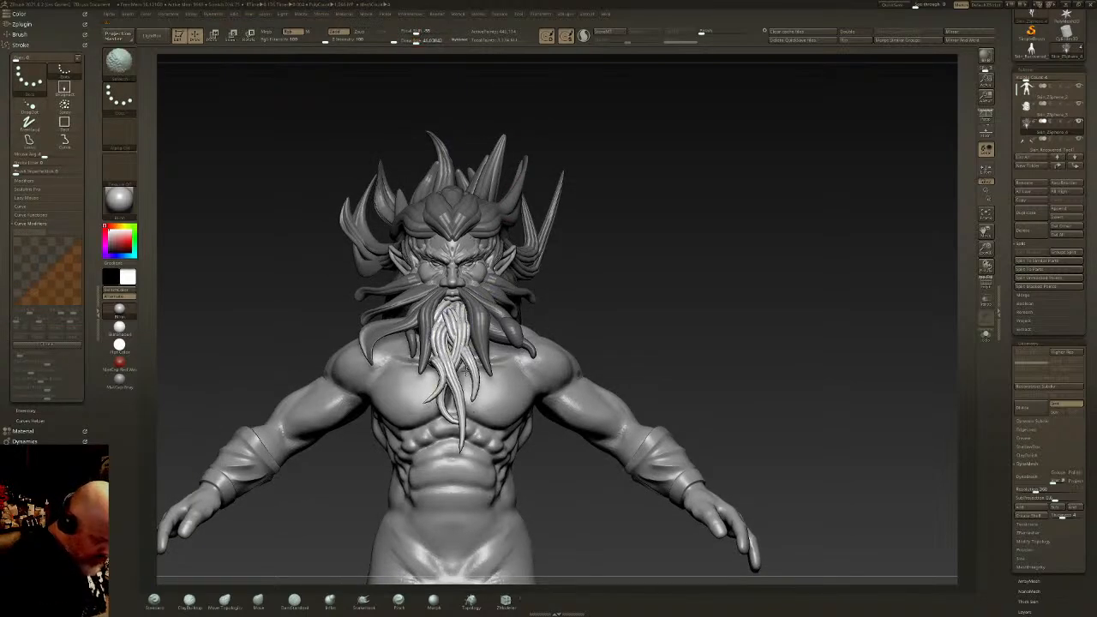
left_click(224, 602)
right_click_drag(507, 349, 457, 341)
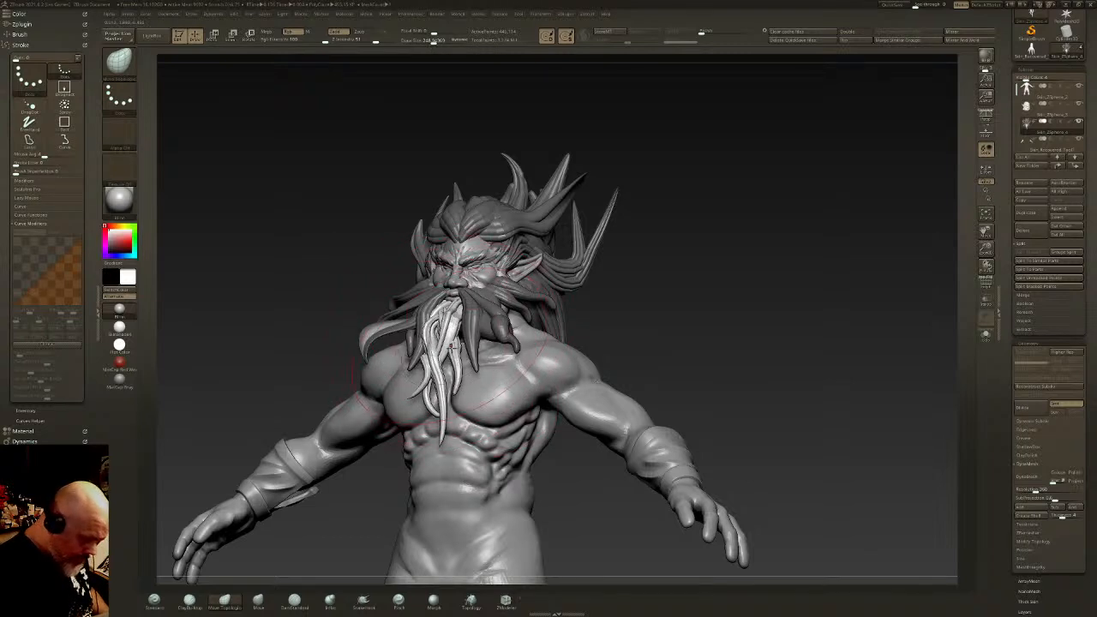
right_click_drag(458, 354, 458, 292)
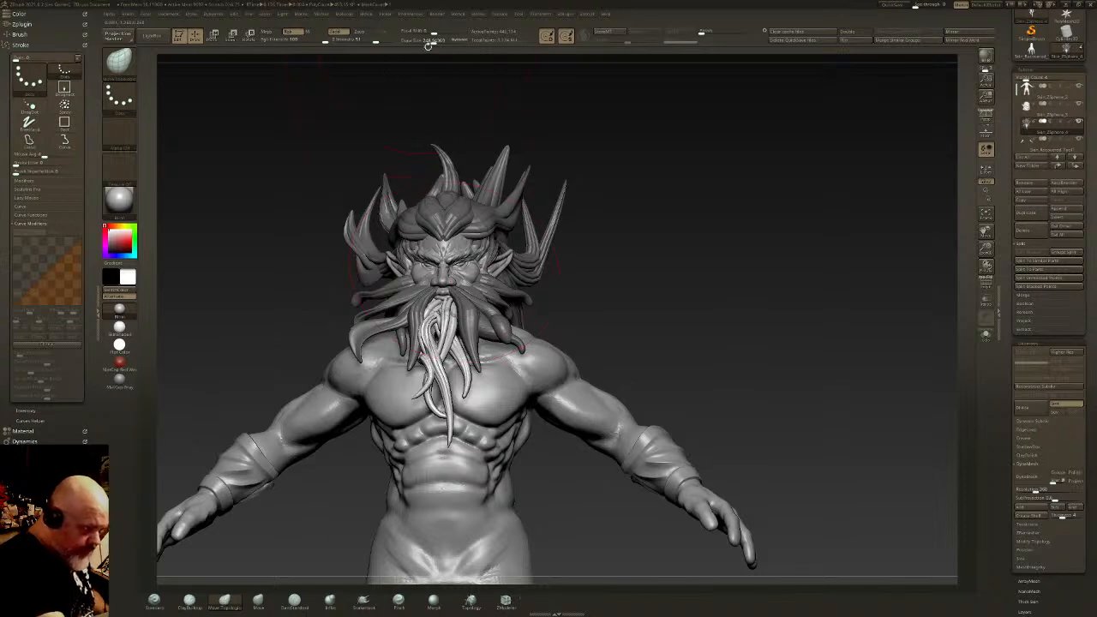
Step: Refine the curves of individual chin strands from several angles with a smaller Move Topological brush
left_click_drag(428, 44, 424, 42)
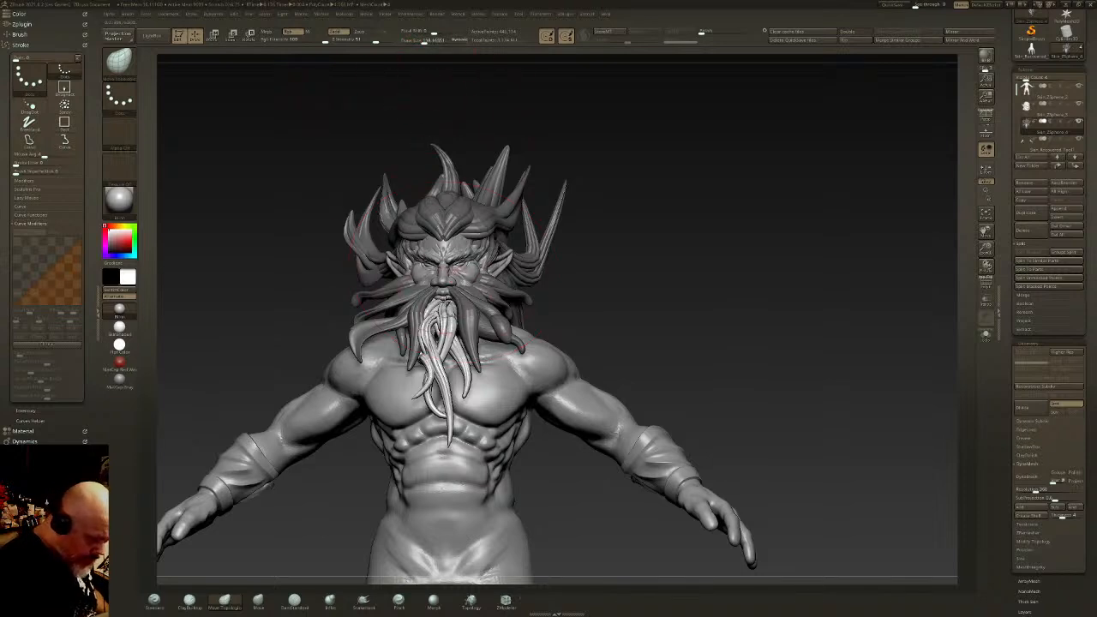
right_click_drag(444, 300, 449, 314)
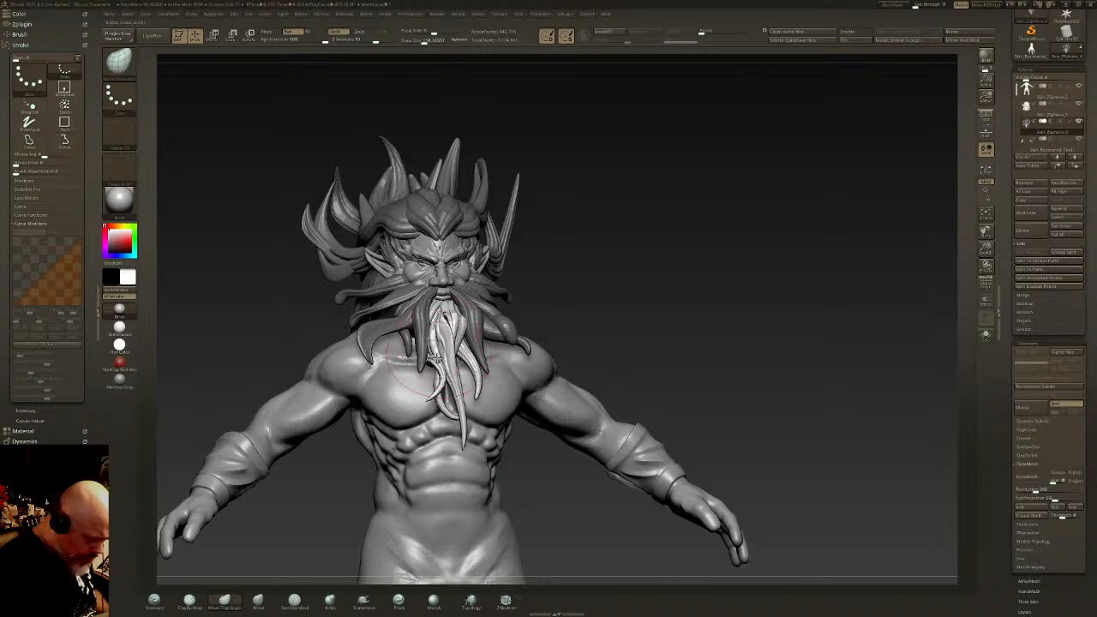
right_click_drag(440, 355, 445, 378)
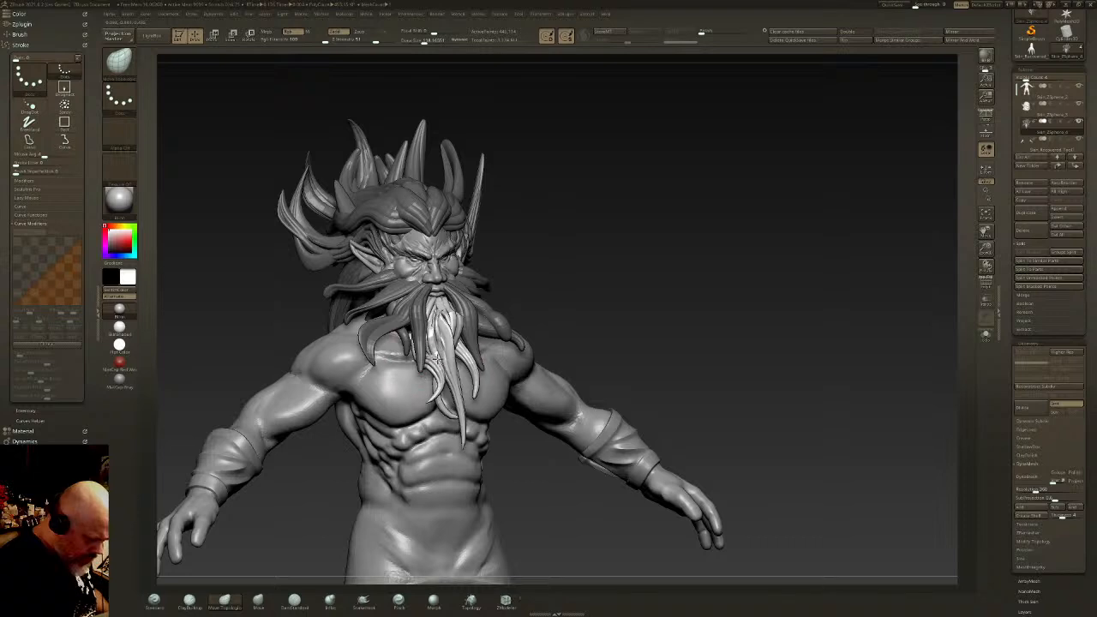
right_click_drag(437, 317, 444, 317)
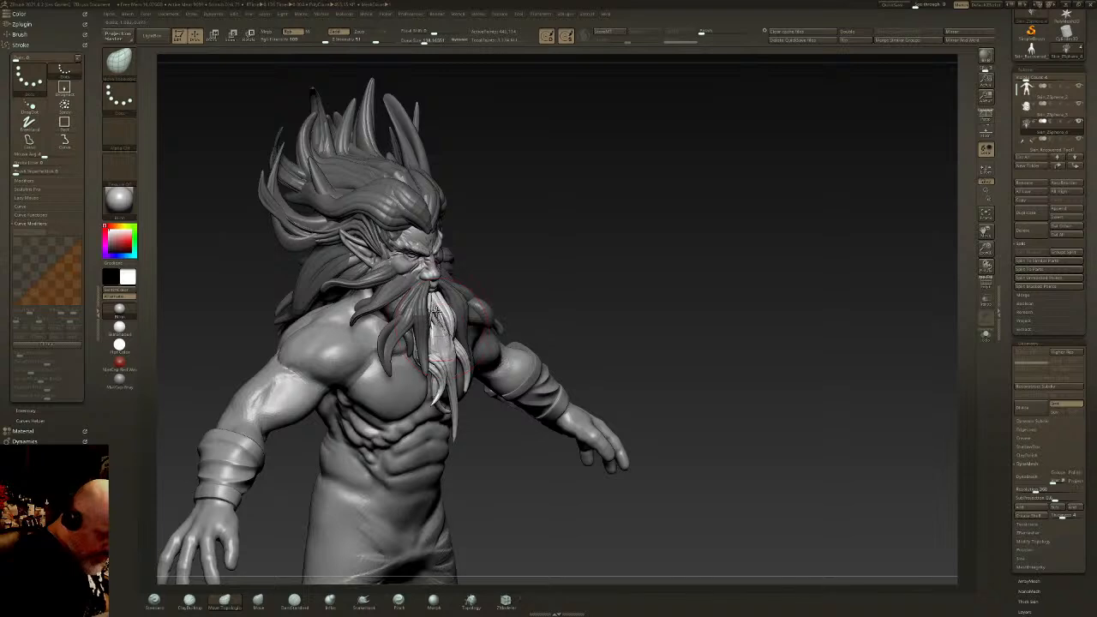
mouse_move(444, 329)
right_mouse_down()
mouse_move(422, 343)
mouse_move(441, 341)
right_mouse_up()
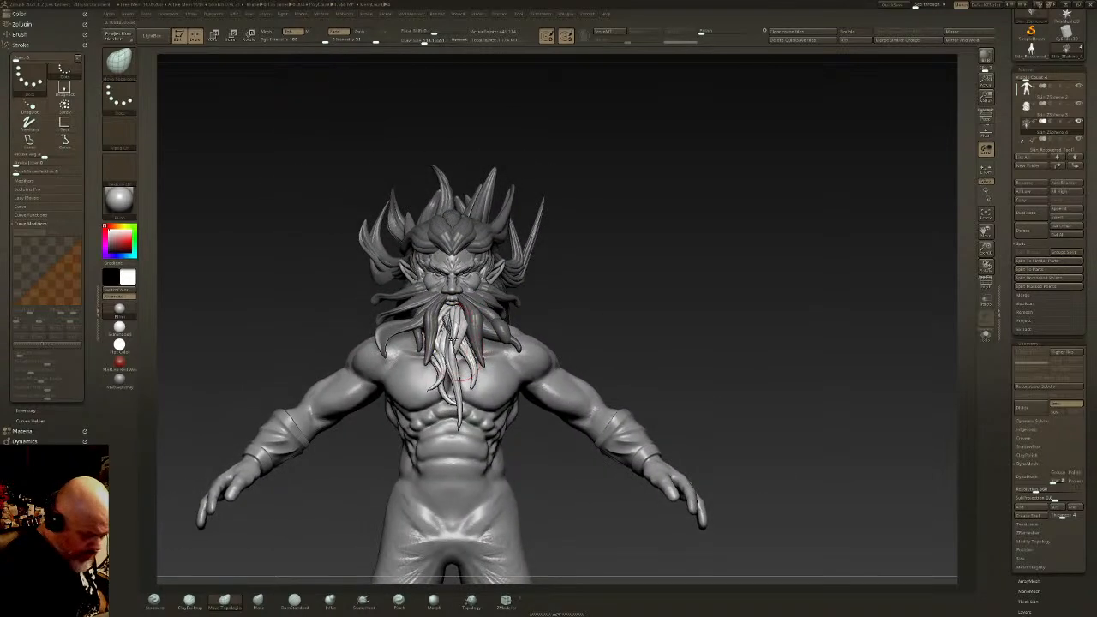
Step: Thicken the chin strands with the Inflate brush and clear the mask from the surrounding hair
left_click(338, 586)
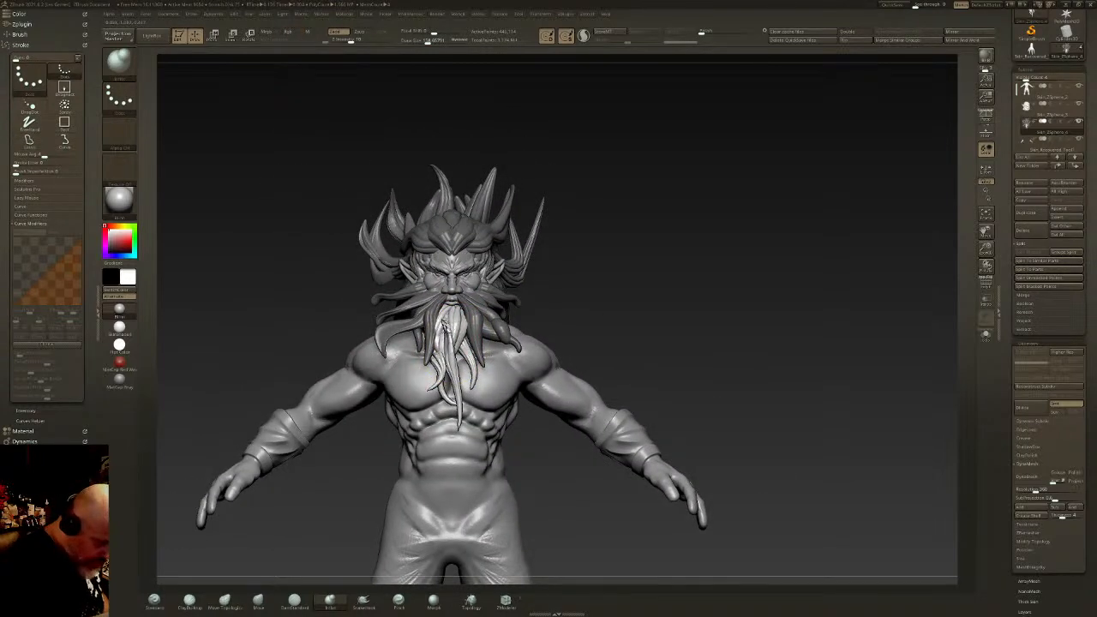
key("shift")
right_click_drag(647, 321, 642, 302, "ctrl")
mouse_move(643, 302)
right_mouse_down()
mouse_move(529, 307)
mouse_move(674, 311)
right_mouse_up()
key("ctrl")
left_click(952, 202, "ctrl")
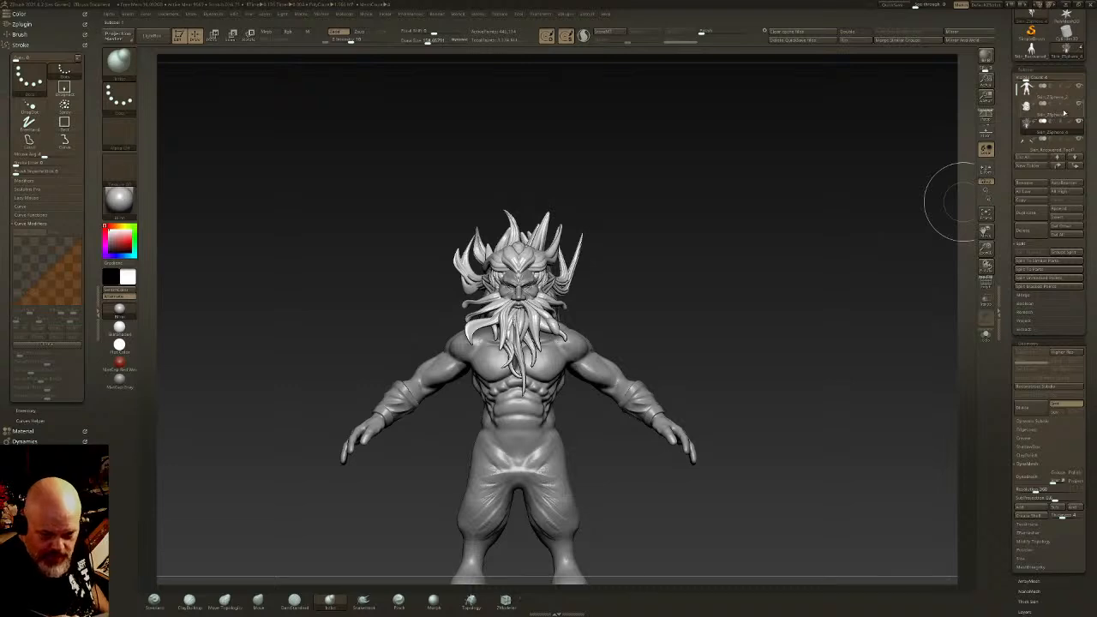
Step: Merge the separate hair subtool with the beard subtool below it
left_click(1054, 113)
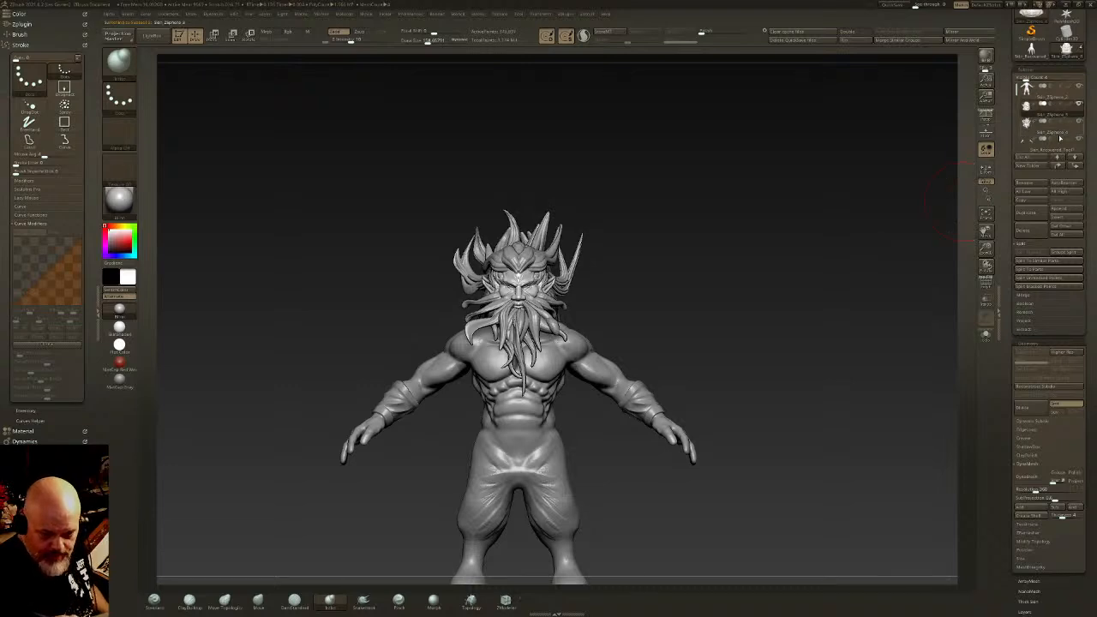
left_click(1026, 295)
left_click(1030, 263)
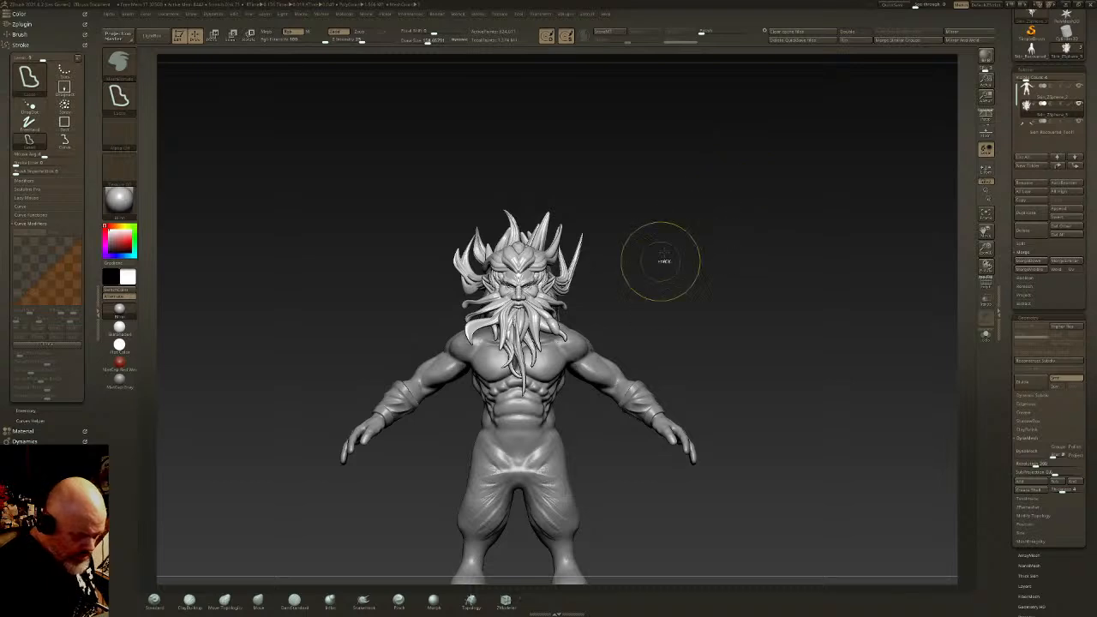
Step: Raise the DynaMesh resolution and remesh the merged hair and beard
left_click_drag(1089, 254, 1081, 216)
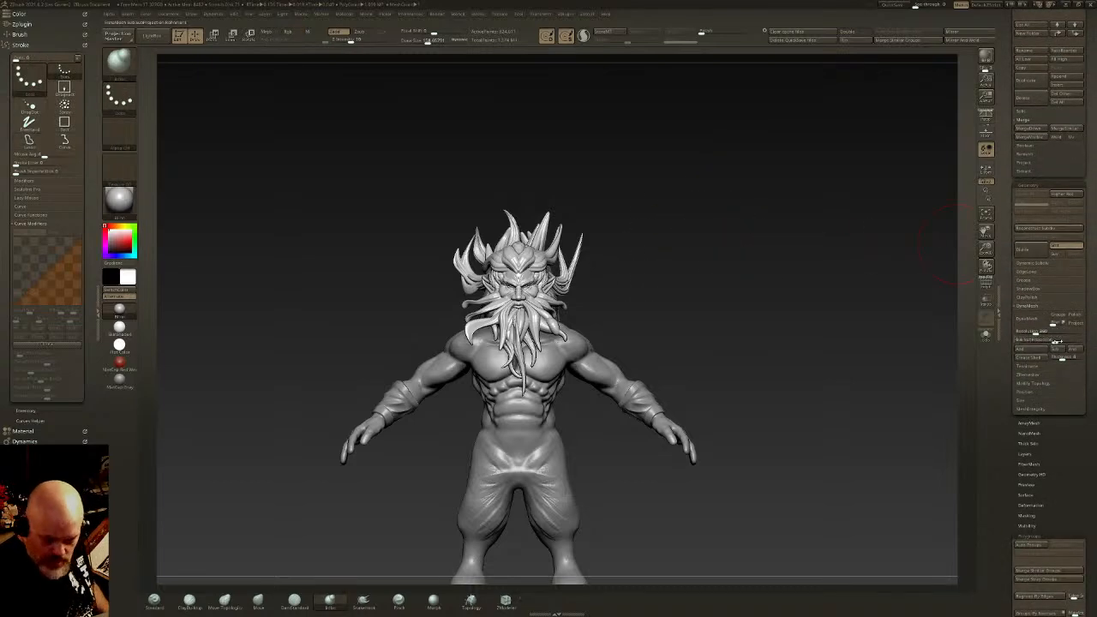
left_click(1044, 332)
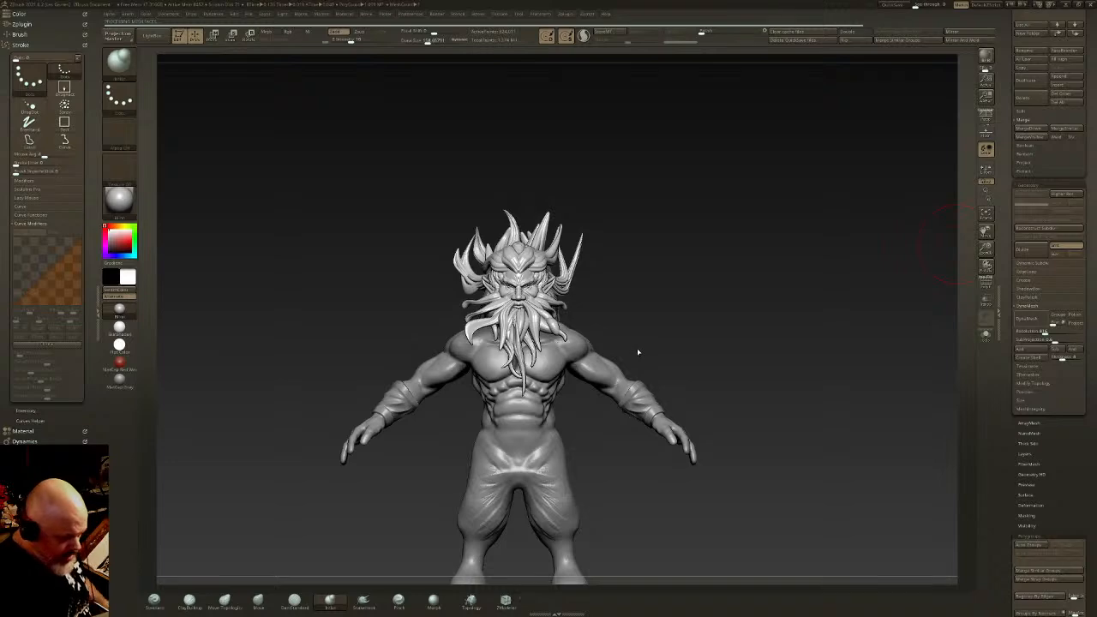
mouse_move(531, 291)
right_mouse_down("ctrl")
mouse_move(553, 353)
mouse_move(600, 344)
right_mouse_up("ctrl")
Step: Enable Sculptris Pro and smooth the spiky hair strands and the hair above the forehead
left_click(416, 41)
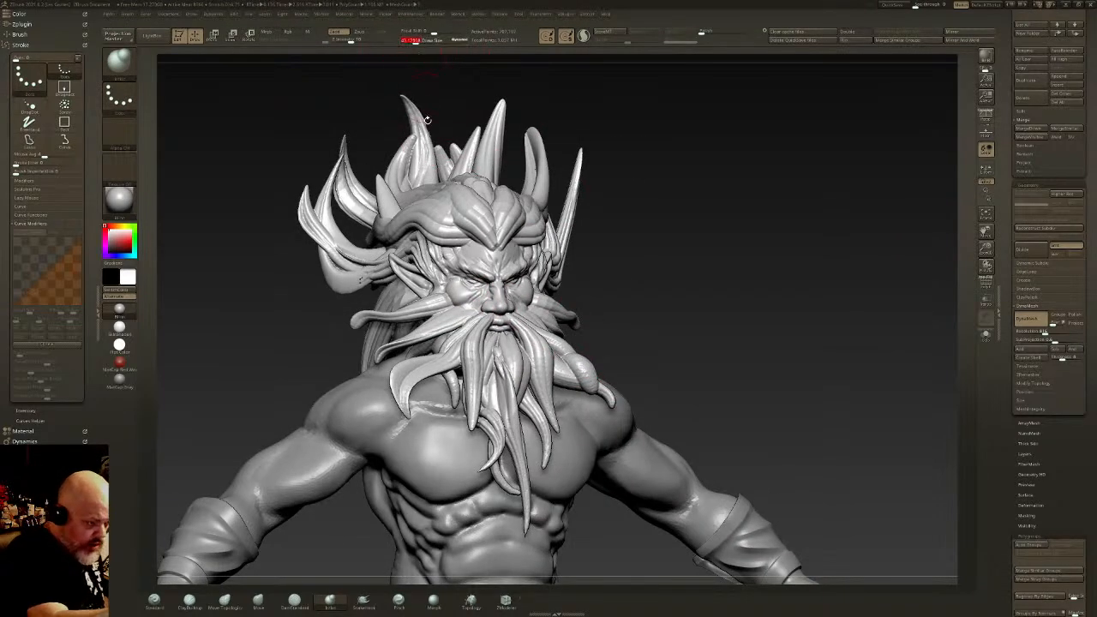
mouse_move(463, 311)
right_mouse_down("alt")
mouse_move(538, 292)
mouse_move(433, 256)
right_mouse_up("alt")
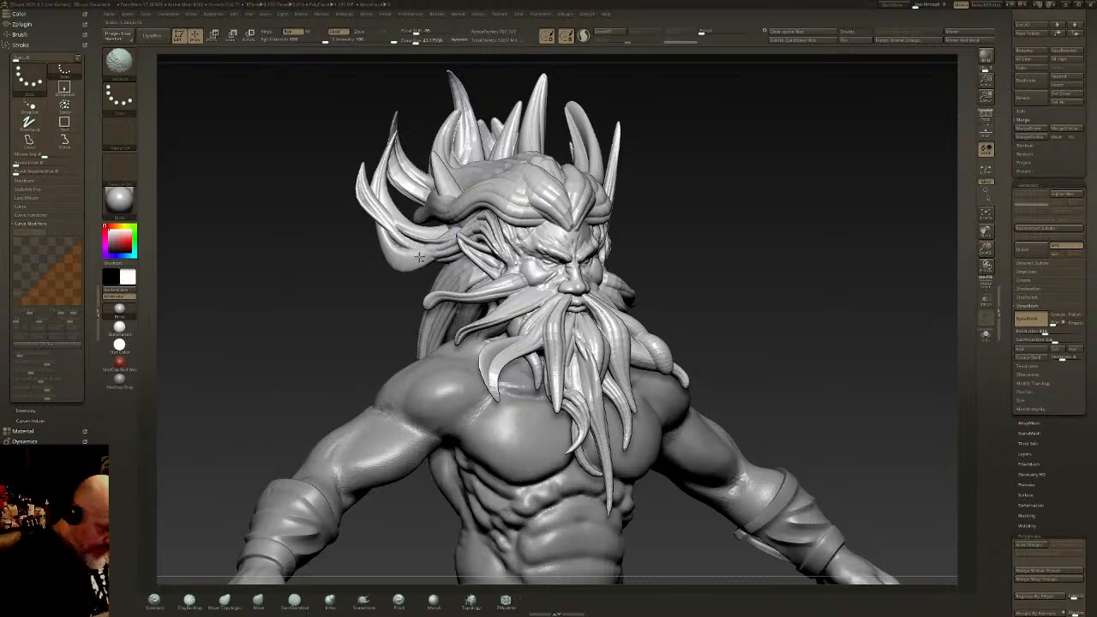
left_click(584, 36)
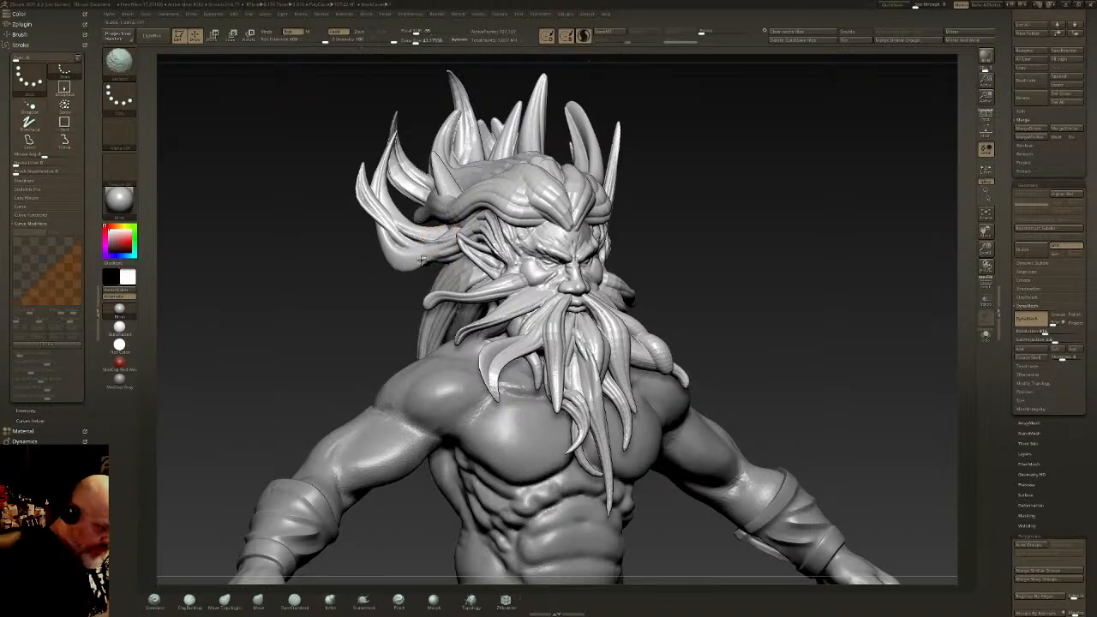
mouse_move(403, 259)
left_mouse_down("shift")
mouse_move(376, 216)
mouse_move(379, 146)
mouse_move(394, 120)
mouse_move(390, 149)
left_mouse_up("shift")
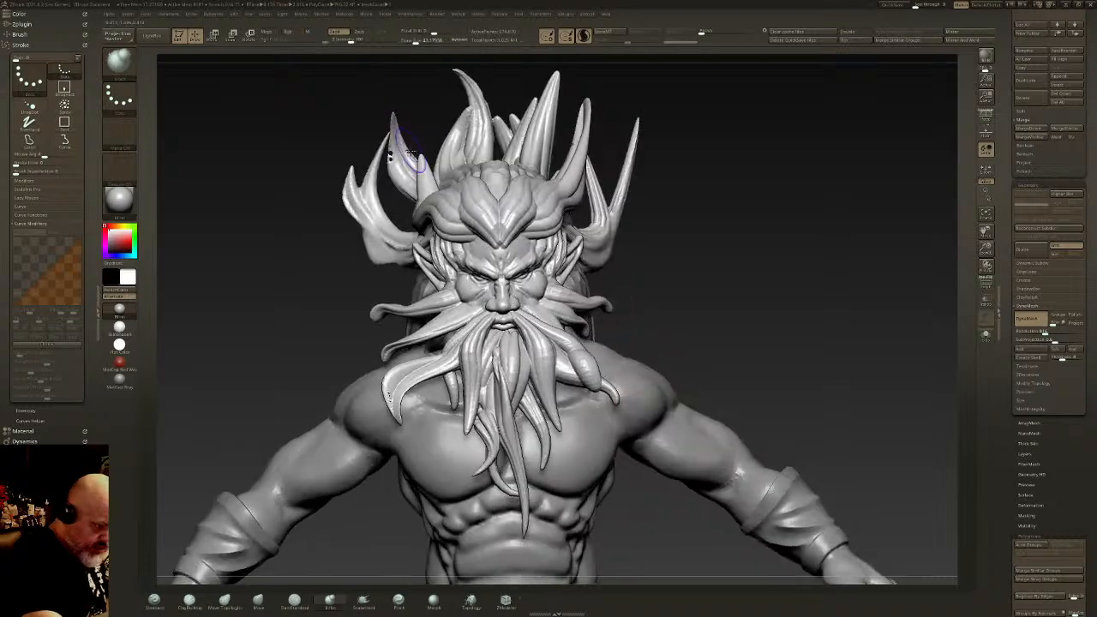
mouse_move(482, 120)
left_mouse_down("shift")
mouse_move(471, 89)
mouse_move(478, 99)
mouse_move(499, 92)
mouse_move(491, 178)
mouse_move(548, 176)
mouse_move(541, 205)
left_mouse_up("shift")
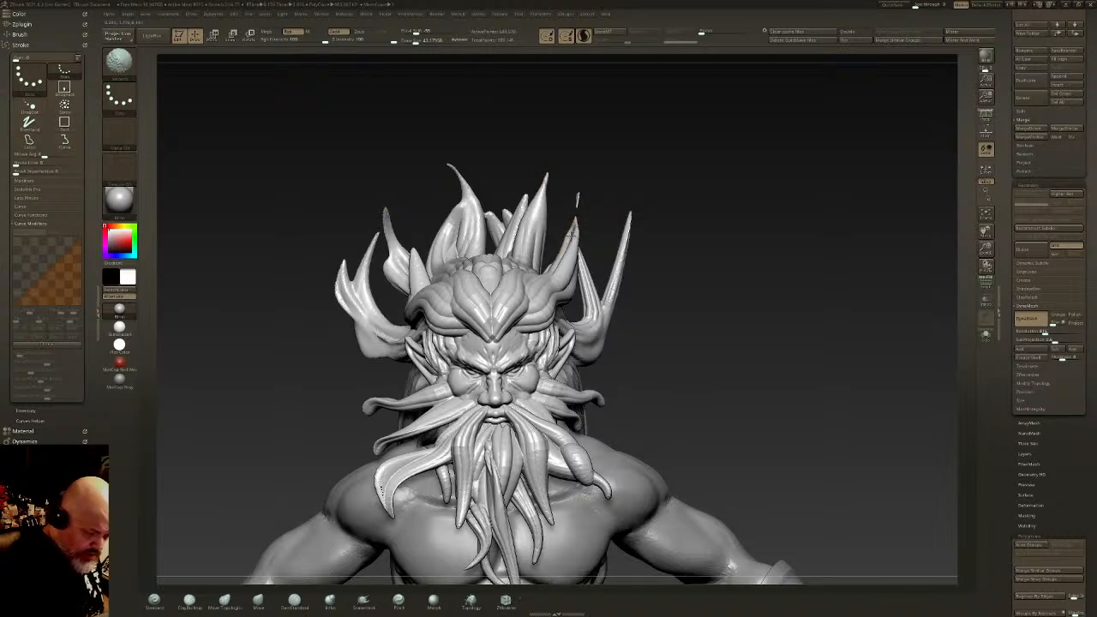
right_click_drag(571, 253, 598, 265)
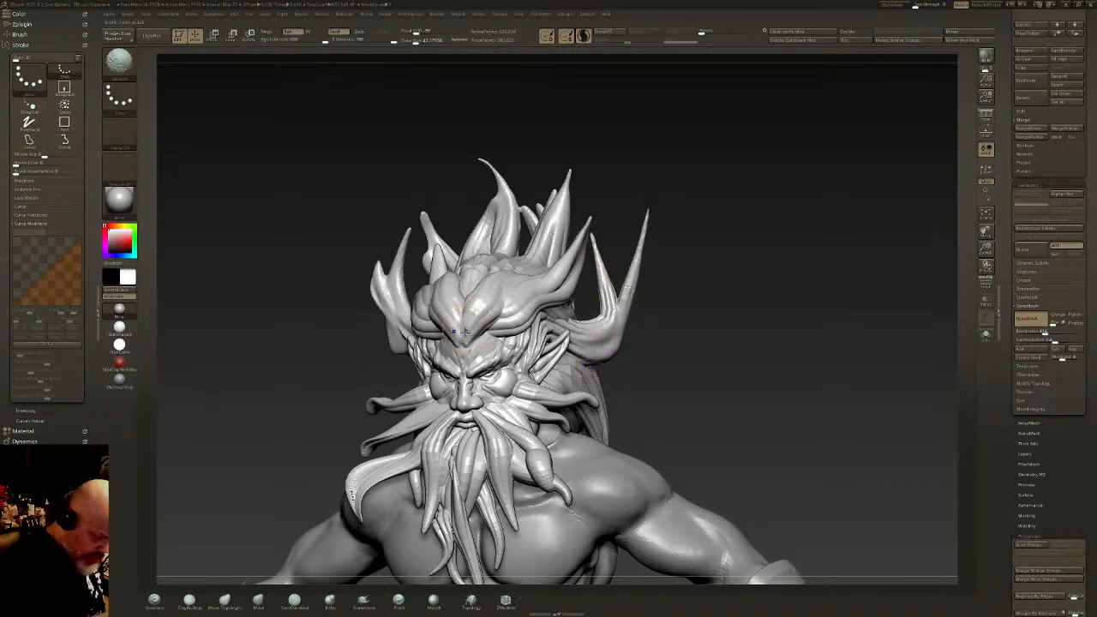
left_click_drag(528, 309, 518, 331, "shift")
mouse_move(518, 333)
right_mouse_down()
mouse_move(415, 426)
mouse_move(437, 410)
right_mouse_up()
Step: Carve sharper creases into the forehead hair with a small Dam Standard brush, smoothing the side lock
left_click(294, 601)
right_click_drag(474, 327, 477, 386, "ctrl")
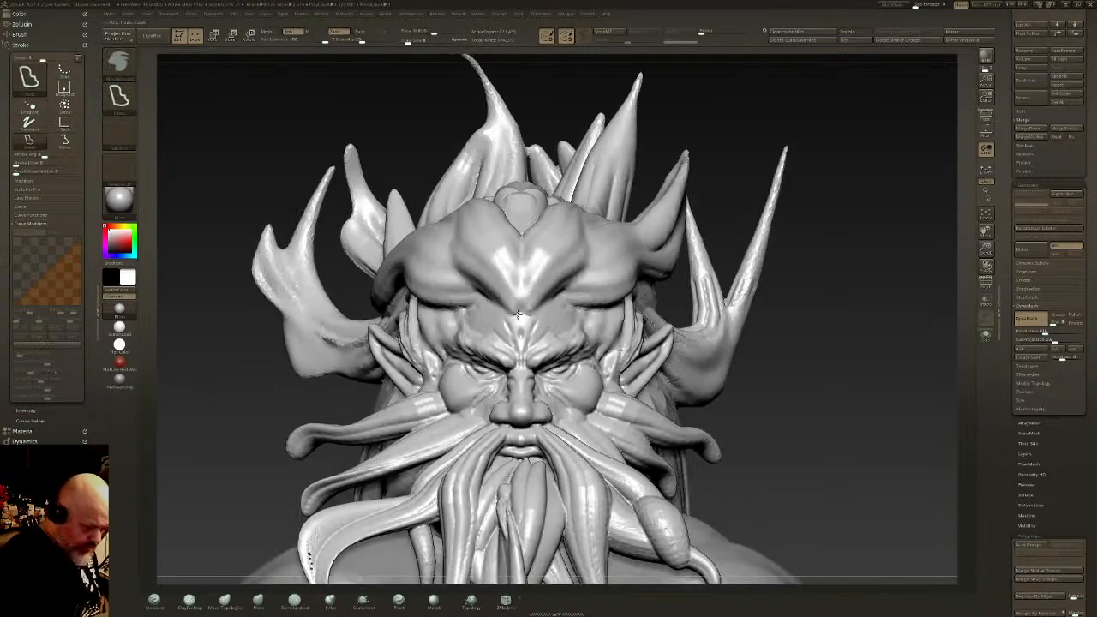
left_click(410, 41)
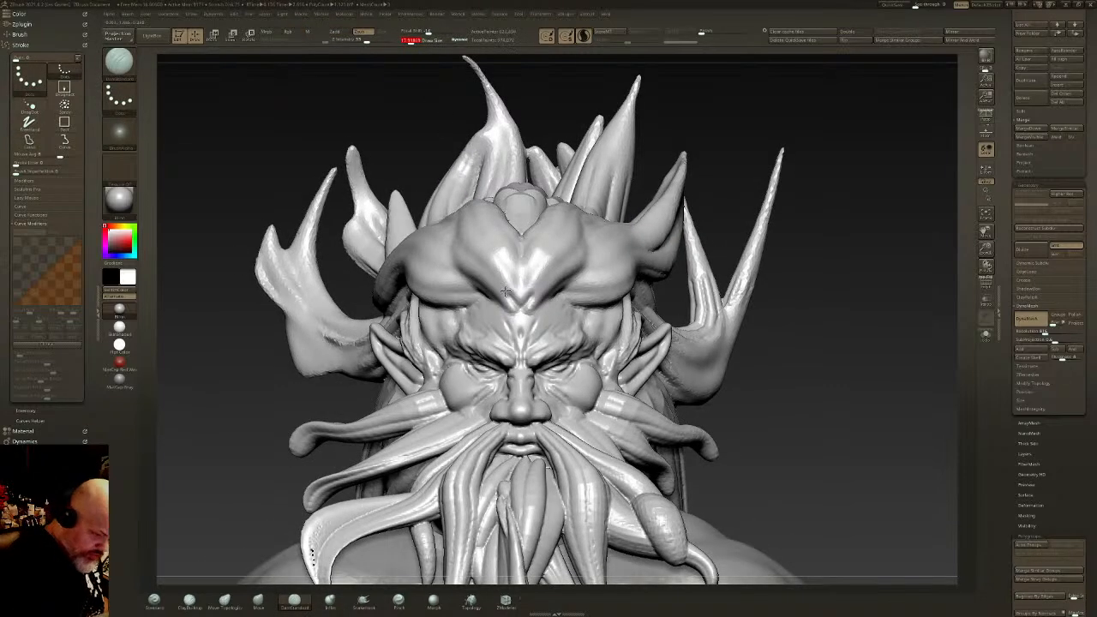
right_click_drag(542, 288, 523, 300)
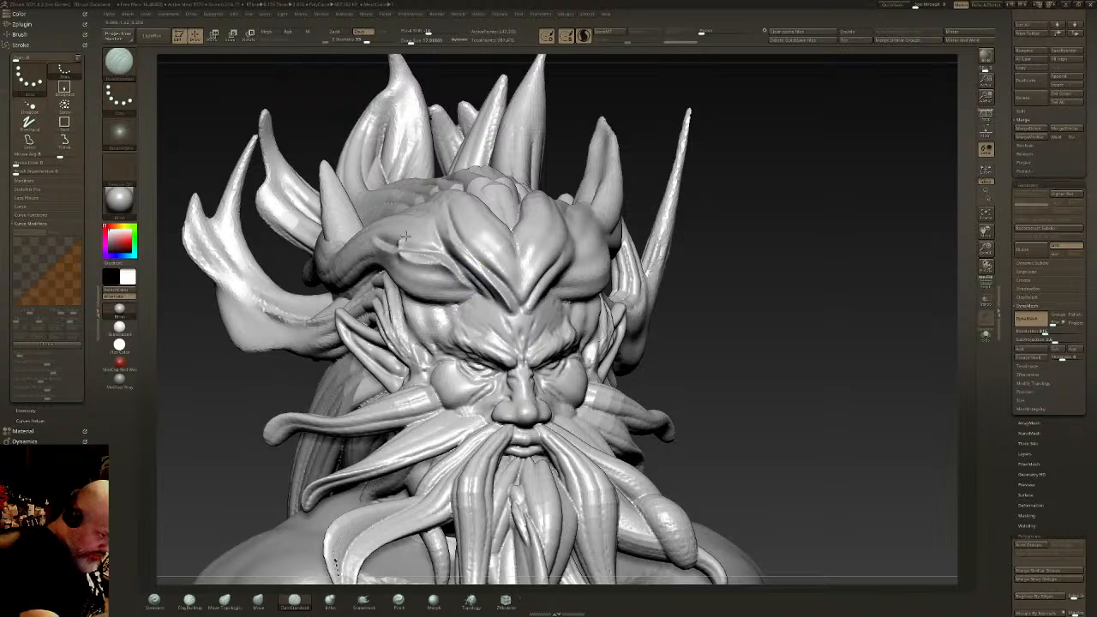
left_click_drag(412, 250, 397, 237, "shift")
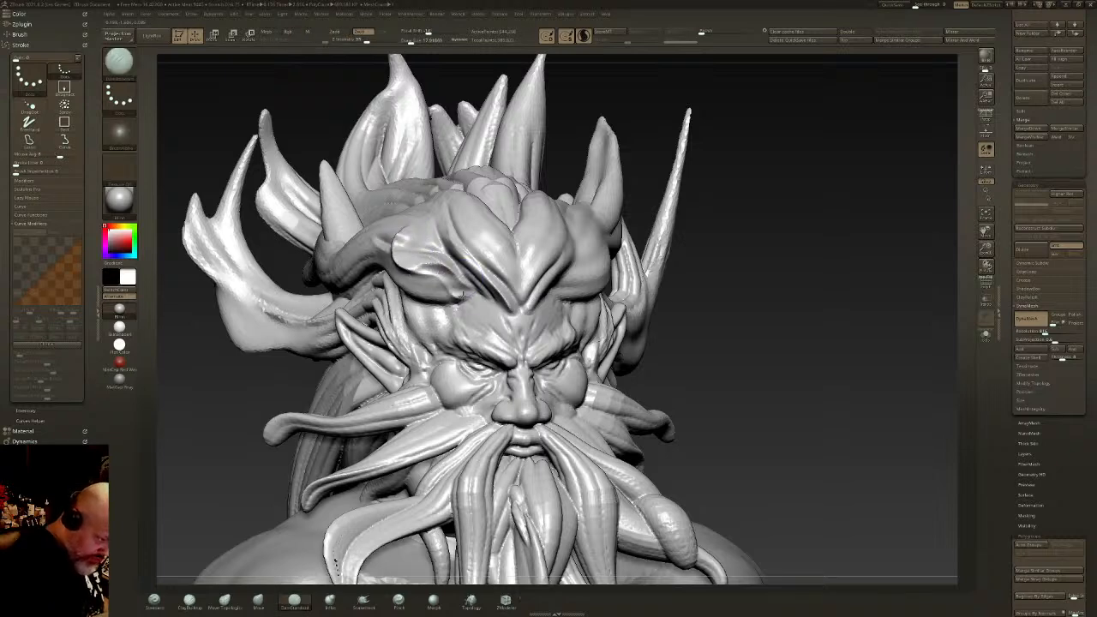
right_click_drag(393, 282, 433, 274)
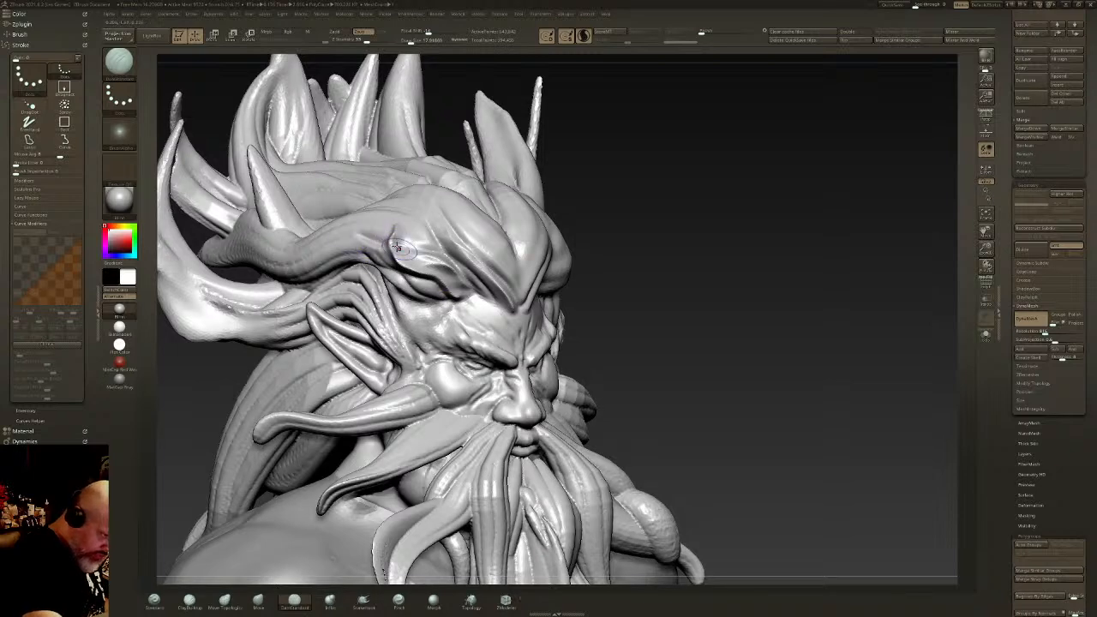
Step: Carve flowing strand grooves into the swept-back hair beside the temple and above the pointed ear
left_click_drag(396, 247, 469, 294)
right_click_drag(417, 284, 412, 285)
left_click_drag(382, 281, 440, 312)
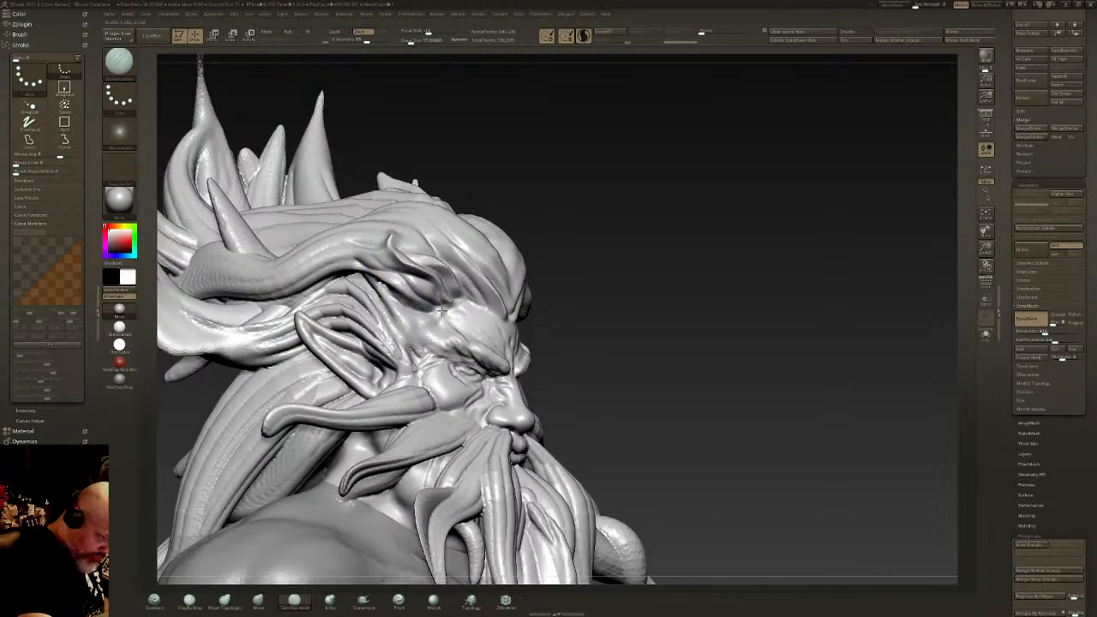
mouse_move(382, 293)
left_mouse_down()
mouse_move(437, 339)
mouse_move(366, 276)
mouse_move(412, 341)
mouse_move(419, 376)
mouse_move(409, 350)
mouse_move(420, 357)
mouse_move(409, 372)
mouse_move(370, 322)
mouse_move(411, 372)
left_mouse_up()
mouse_move(343, 311)
left_mouse_down()
mouse_move(322, 319)
mouse_move(364, 327)
mouse_move(331, 301)
left_mouse_up()
mouse_move(574, 262)
left_mouse_down()
mouse_move(677, 263)
mouse_move(701, 294)
left_mouse_up()
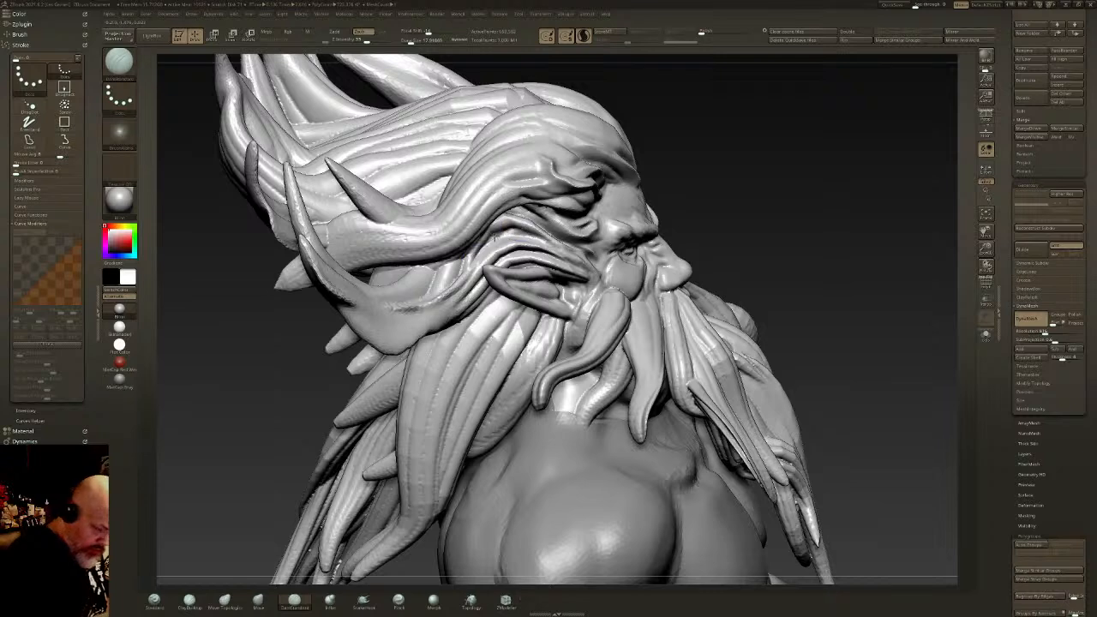
left_click_drag(495, 238, 420, 300)
mouse_move(451, 268)
right_mouse_down()
mouse_move(591, 266)
mouse_move(463, 214)
mouse_move(428, 289)
right_mouse_up()
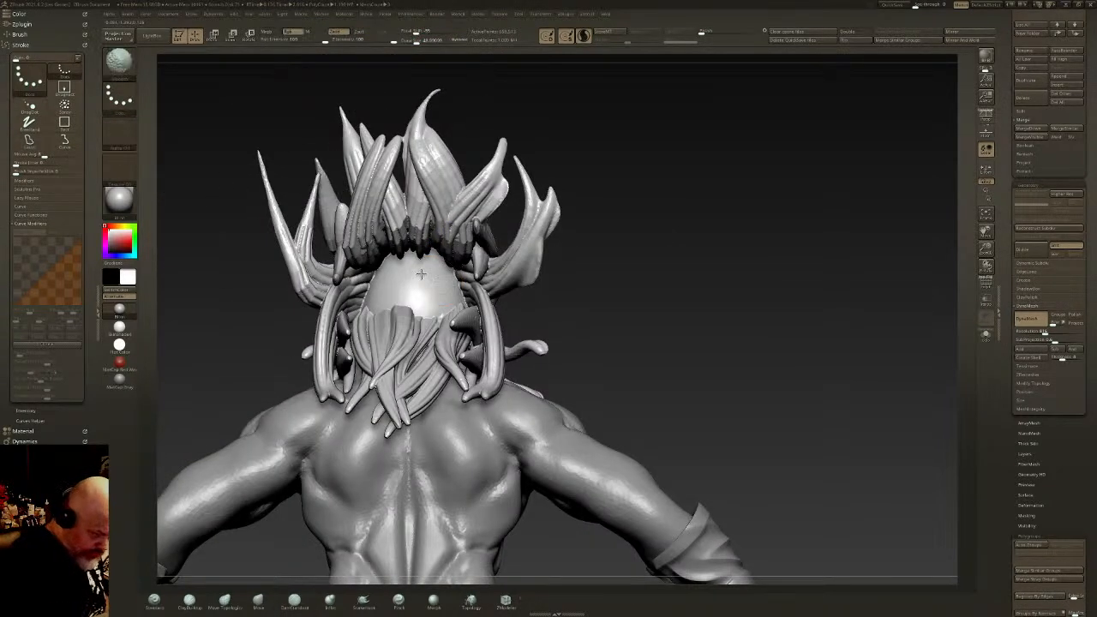
Step: Smooth the bare patch on the back of the head and the hair roots around it with a resized brush
left_click(420, 41)
mouse_move(454, 287)
left_mouse_down("shift")
mouse_move(403, 283)
mouse_move(395, 299)
mouse_move(406, 282)
mouse_move(411, 304)
left_mouse_up("shift")
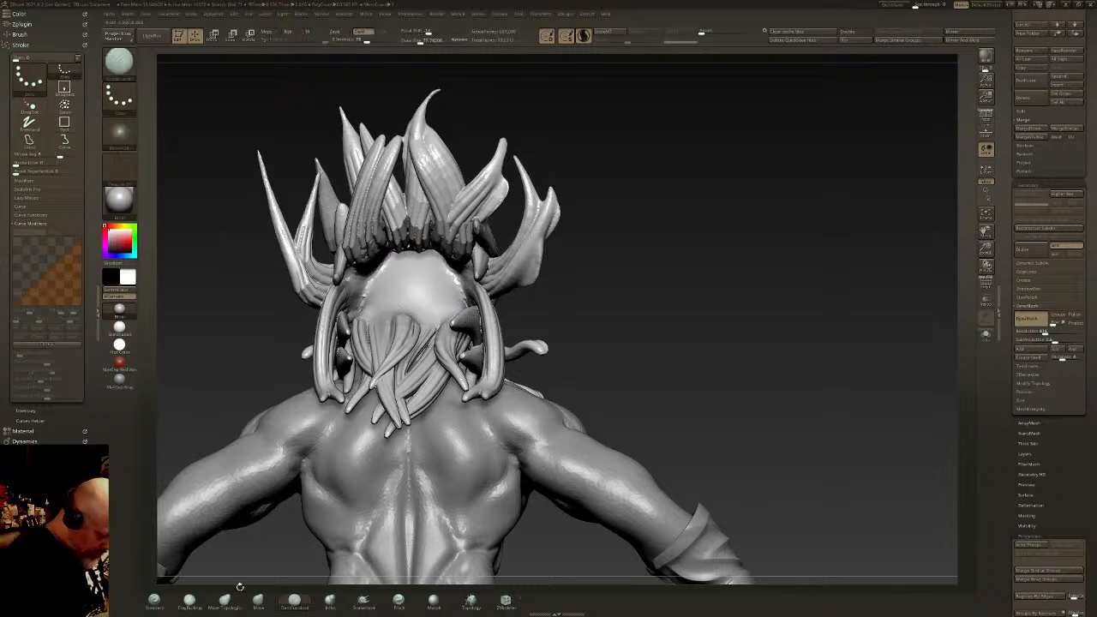
left_click(190, 605)
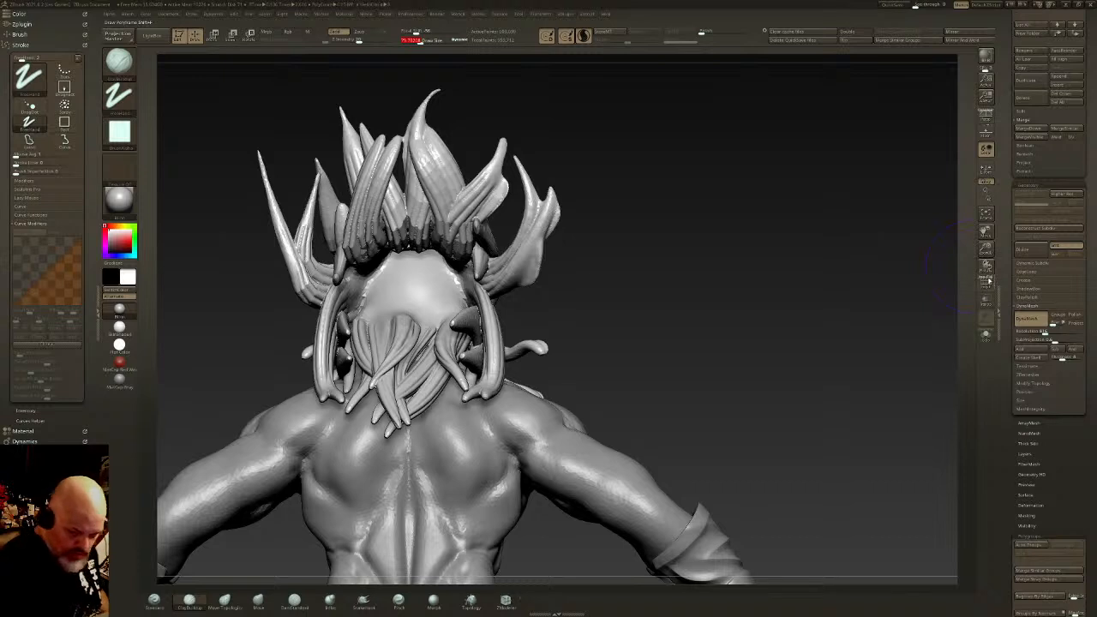
Step: Isolate the polygroup on the bare back of the head and mask everything except that patch
left_click(989, 281)
left_click(415, 281, "ctrl+shift")
left_click(690, 276, "ctrl")
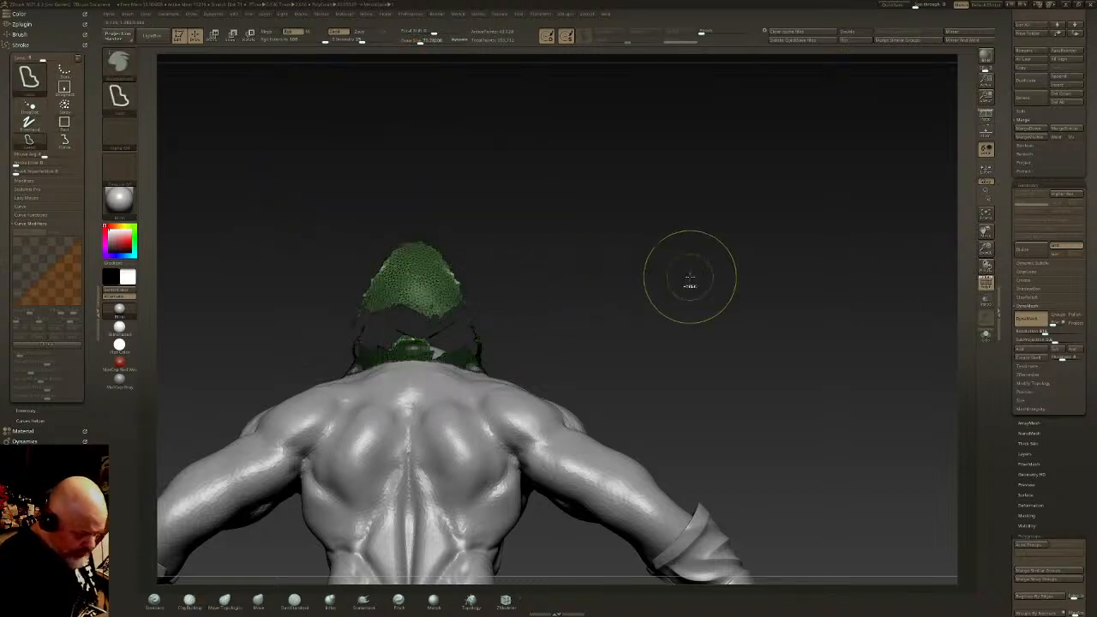
left_click(687, 277, "ctrl")
left_click_drag(681, 268, 635, 271)
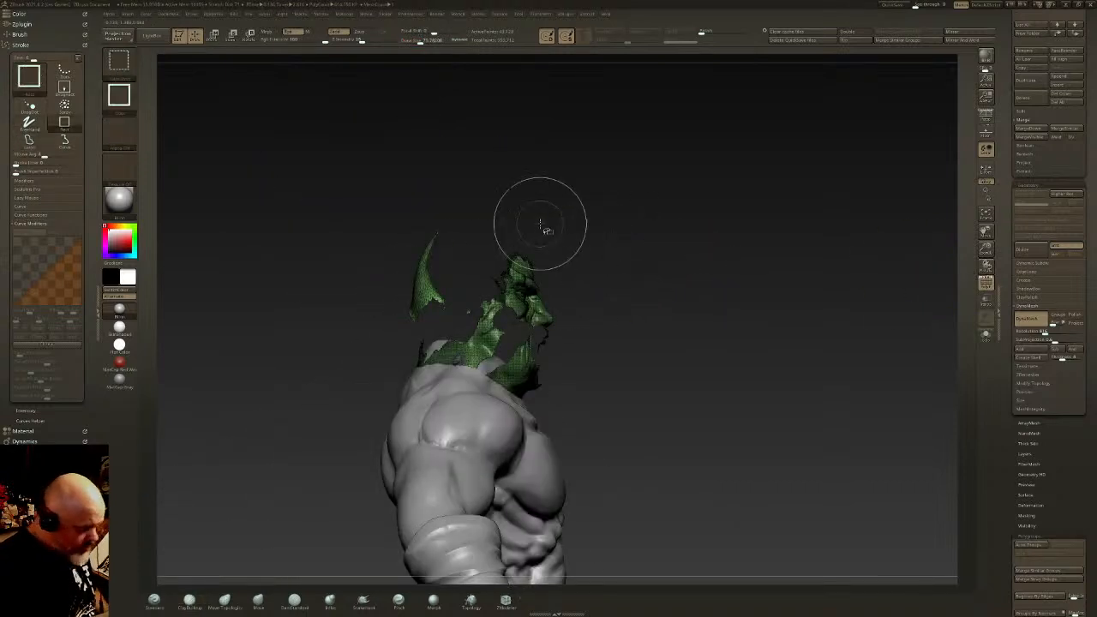
left_click_drag(327, 162, 466, 330, "ctrl+shift")
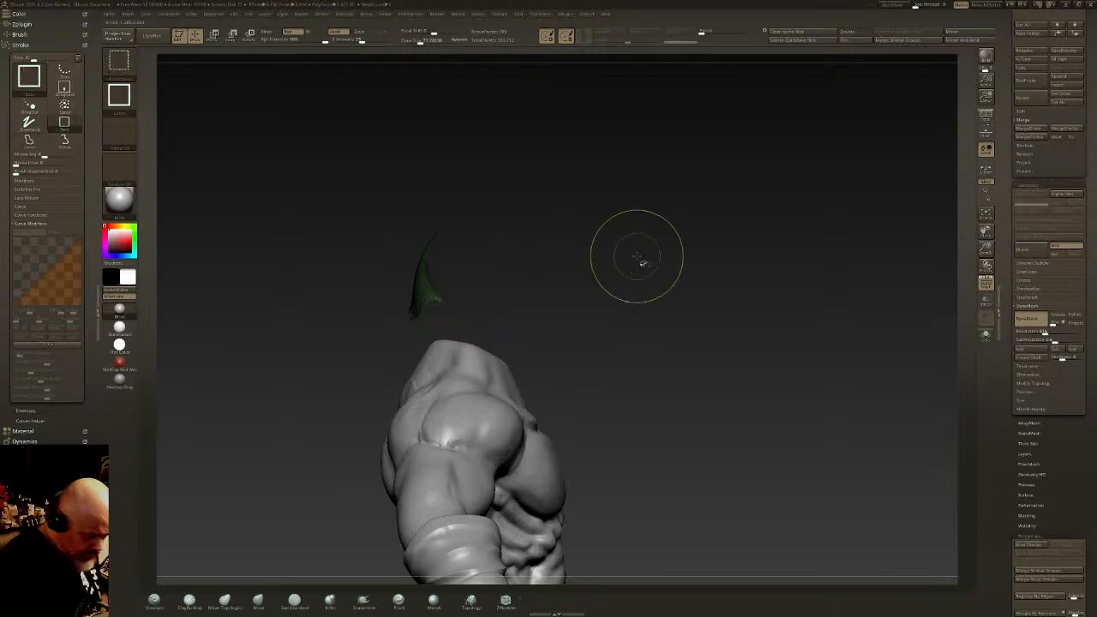
left_click(653, 257, "ctrl+shift")
left_click(688, 256, "ctrl")
Step: Move the unmasked back-of-head patch outward and smooth it into the surrounding surface with a larger brush
key("w")
mouse_move(587, 274)
left_mouse_down()
mouse_move(624, 257)
mouse_move(555, 213)
mouse_move(584, 219)
mouse_move(513, 213)
mouse_move(430, 245)
left_mouse_up()
key("q")
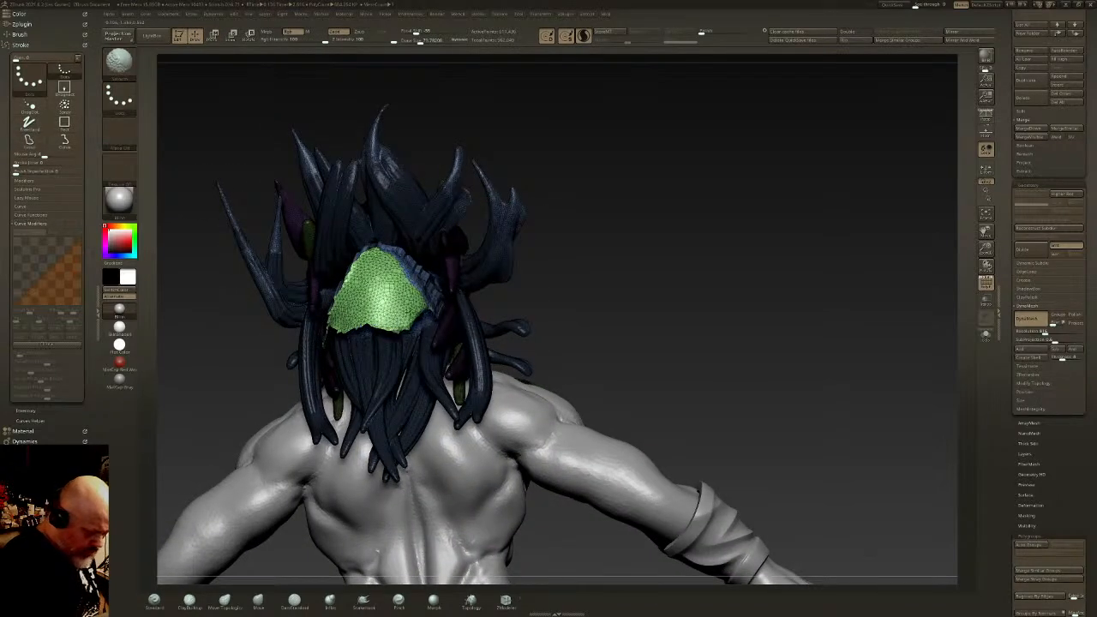
mouse_move(377, 323)
left_mouse_down("shift")
mouse_move(409, 269)
mouse_move(353, 293)
mouse_move(350, 315)
mouse_move(370, 313)
left_mouse_up("shift")
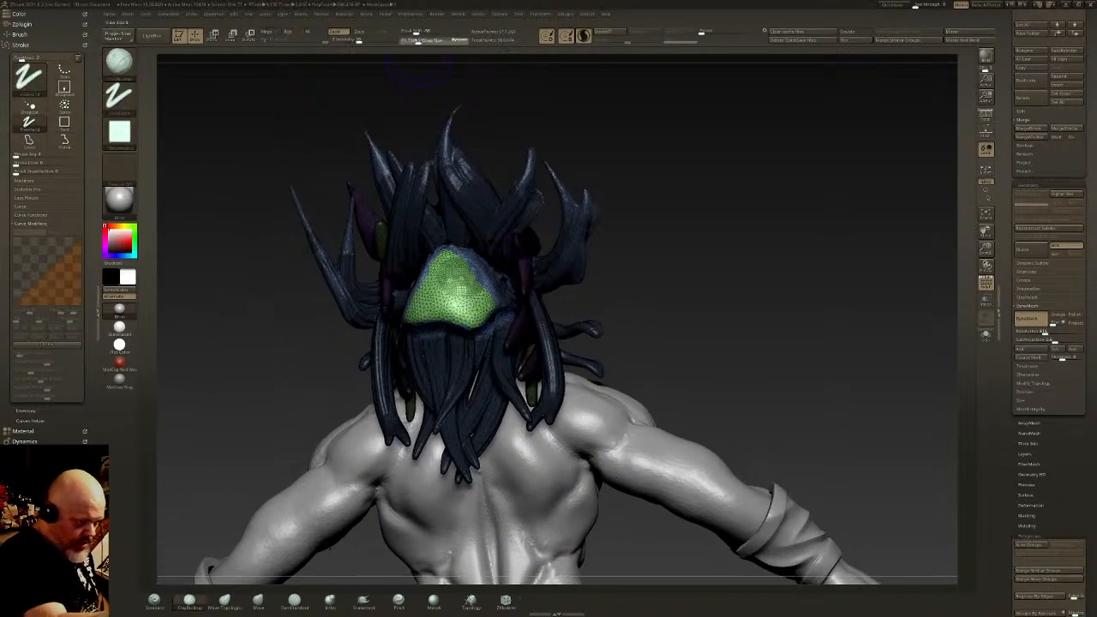
left_click(422, 41)
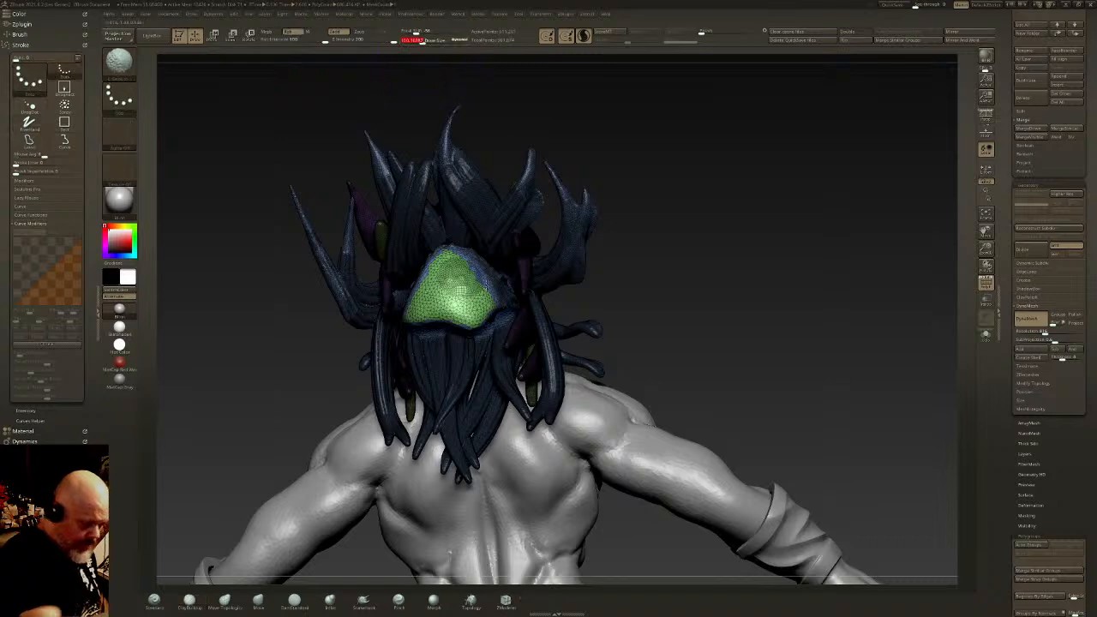
mouse_move(465, 282)
left_mouse_down("shift")
mouse_move(439, 283)
mouse_move(465, 318)
mouse_move(422, 317)
mouse_move(476, 310)
mouse_move(453, 332)
left_mouse_up("shift")
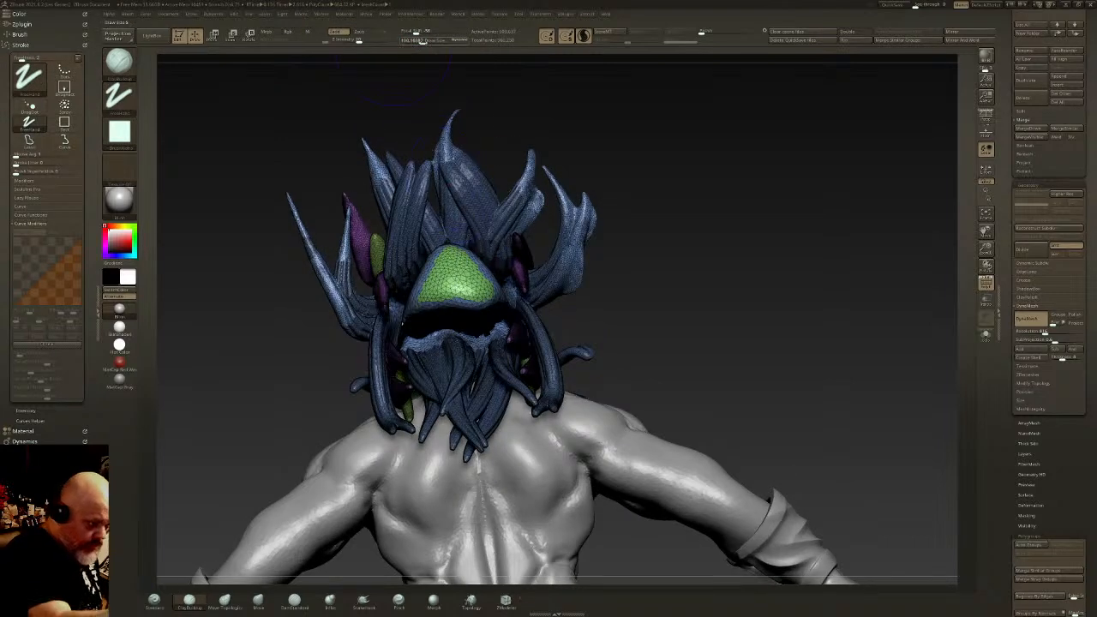
Step: Smooth the hair roots below the skull and the hollow under the back of the head with a smaller brush
left_click(415, 41)
left_click_drag(435, 323, 435, 342, "shift")
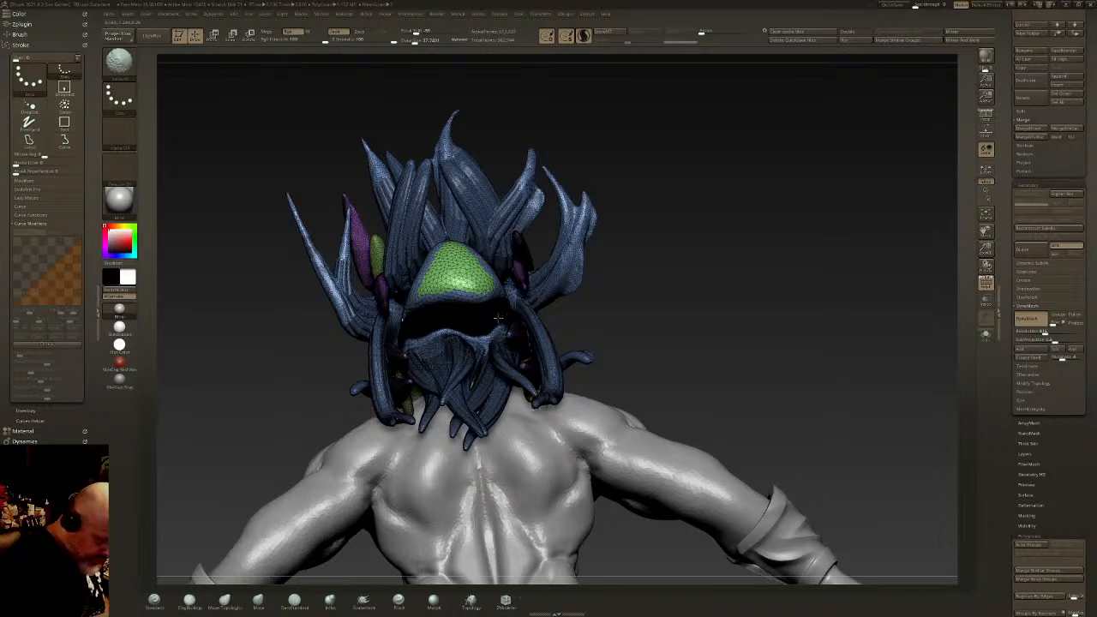
right_click_drag(493, 313, 474, 298)
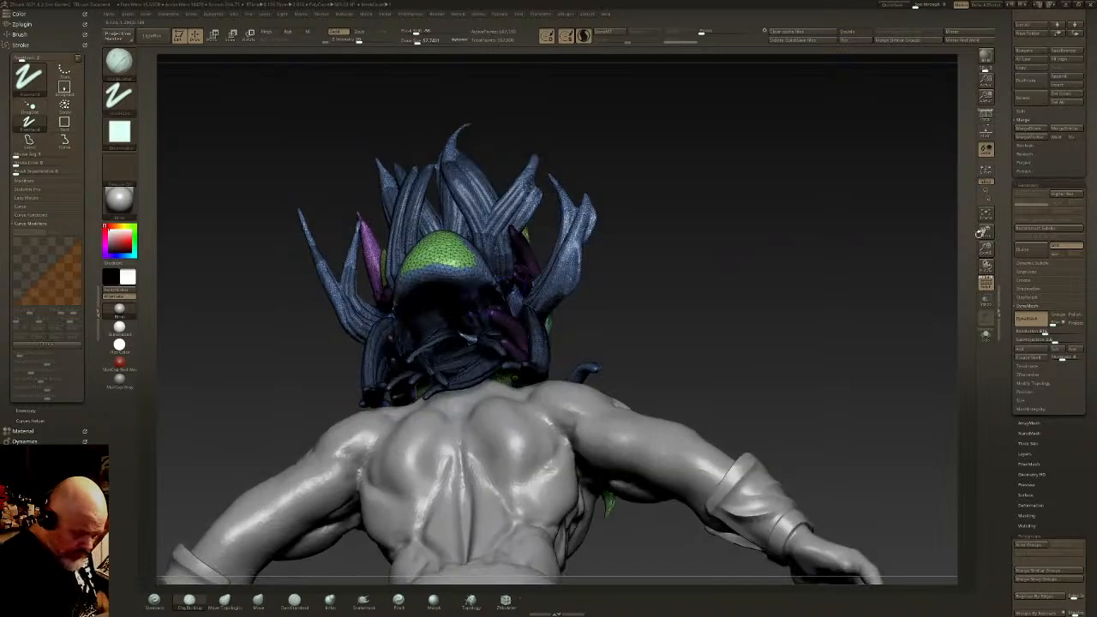
key("shift+f")
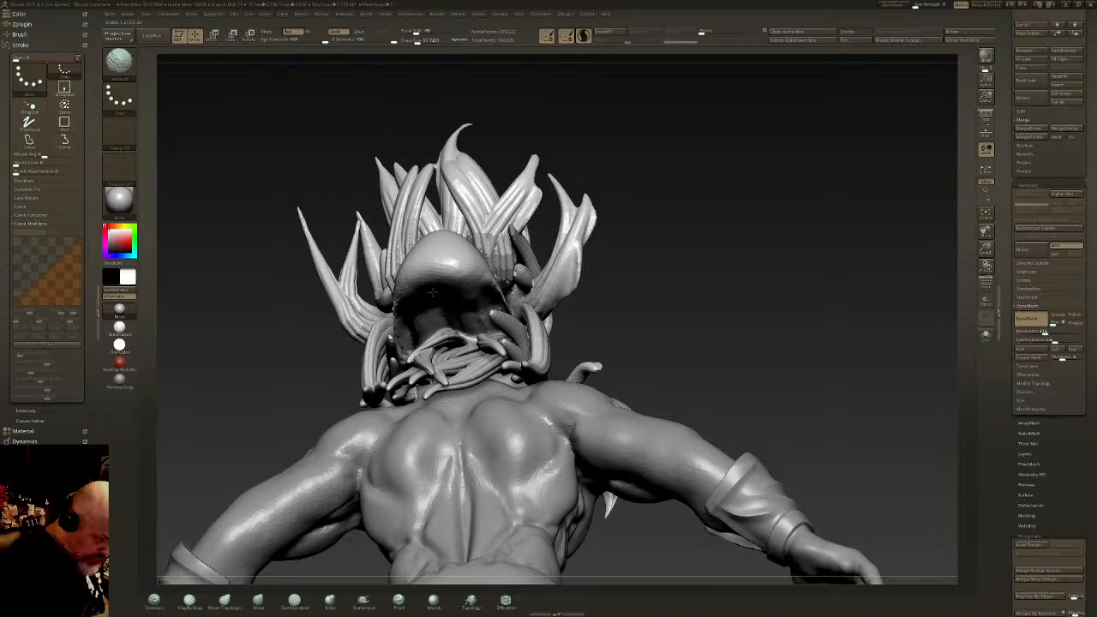
left_click_drag(399, 324, 431, 308, "shift")
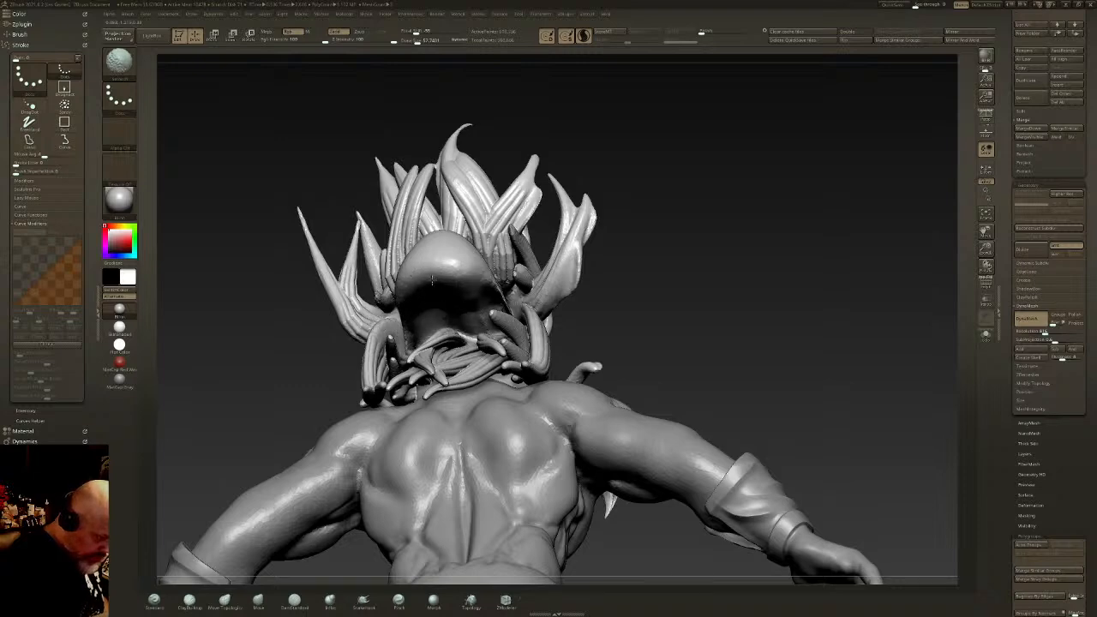
right_click_drag(433, 279, 514, 287)
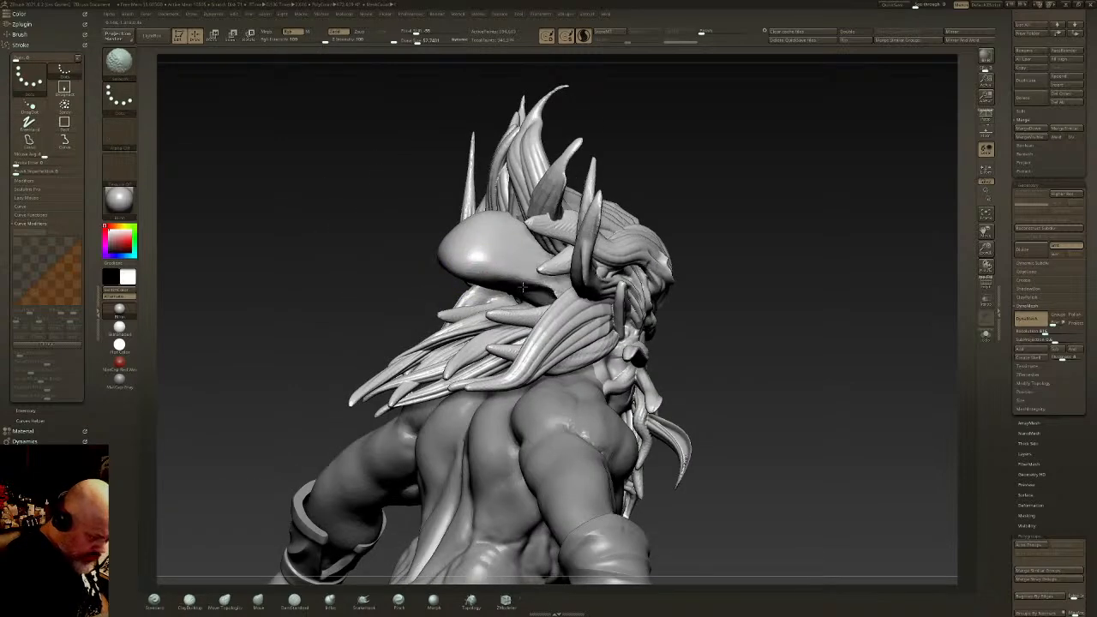
Step: Select the curve hair brush and draw tapered strand clumps sweeping back from the side of the skull
right_click_drag(561, 291, 641, 274)
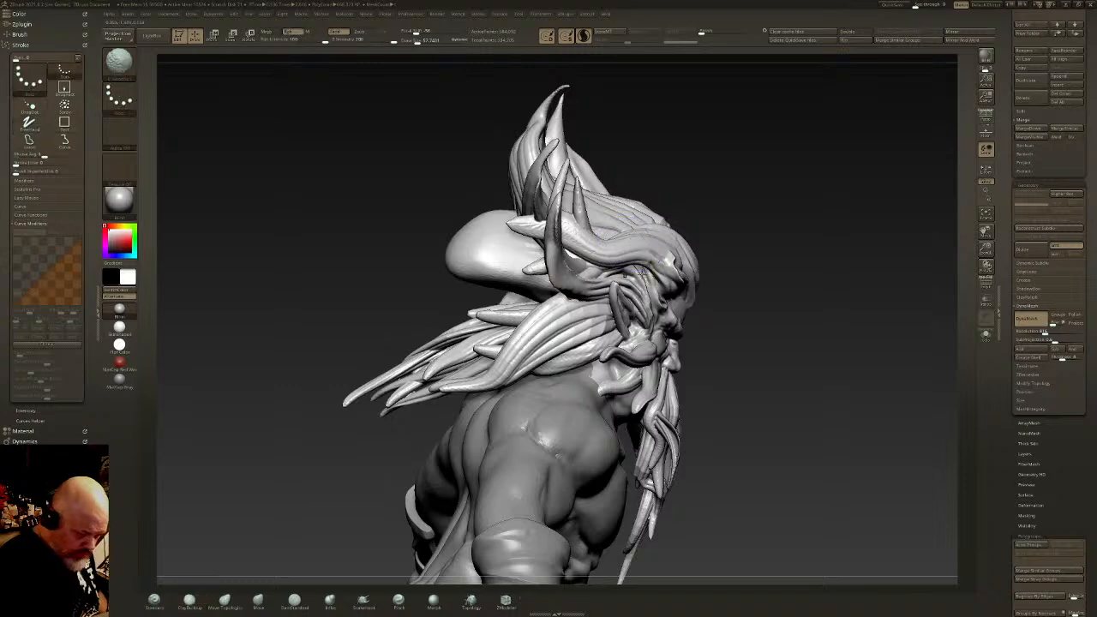
key("ctrl+shift")
right_click_drag(692, 315, 561, 249)
key("b")
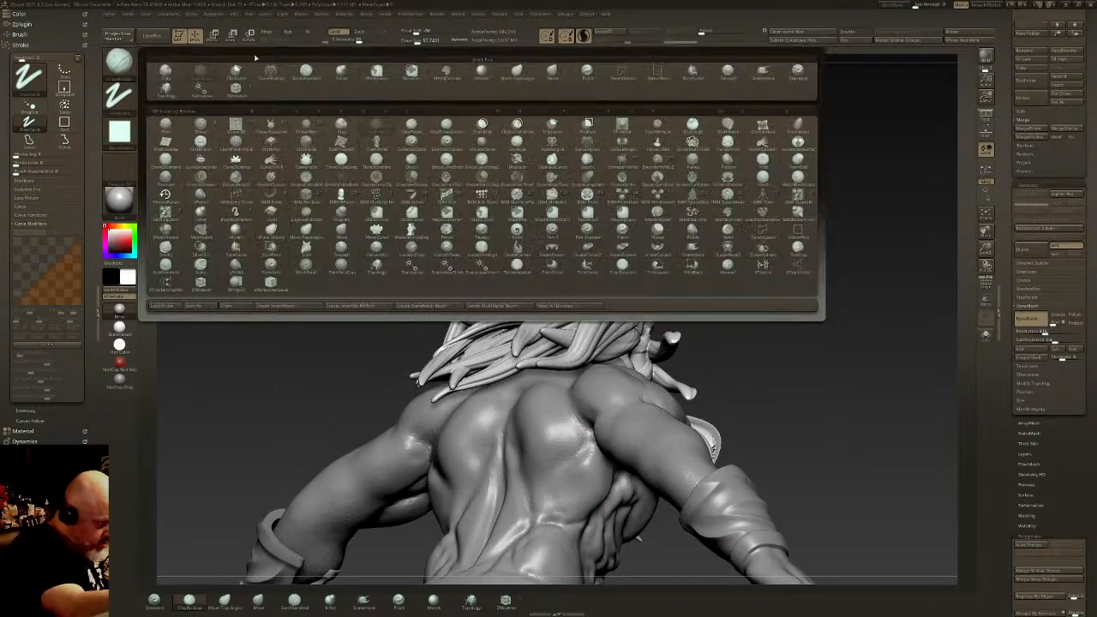
left_click(273, 73)
right_click_drag(485, 159, 568, 216)
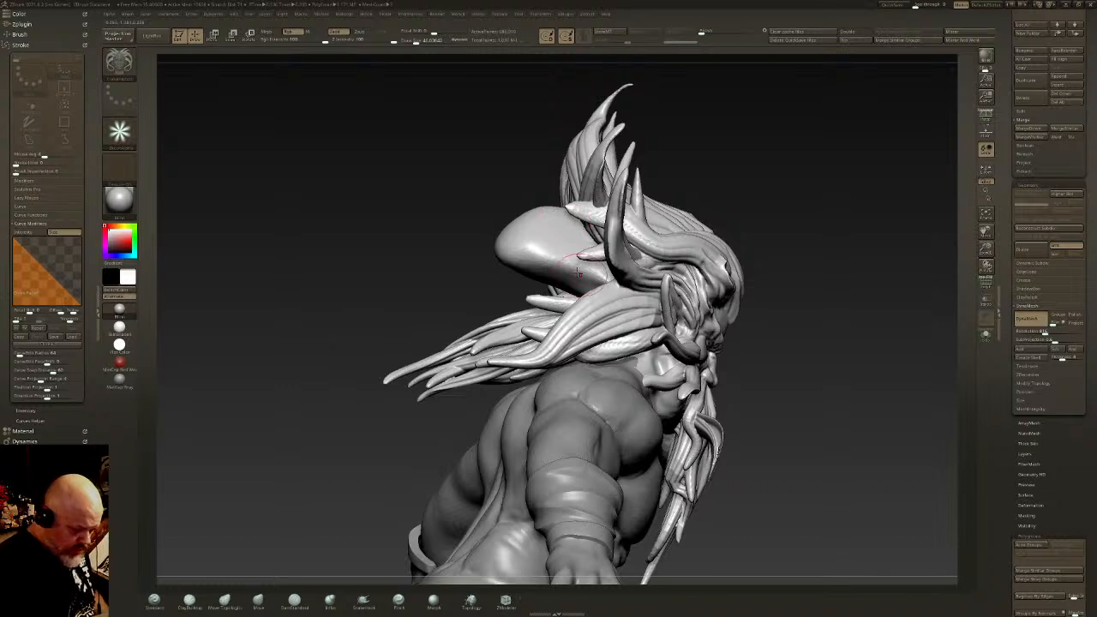
right_click_drag(576, 258, 579, 280)
left_click_drag(579, 280, 533, 277)
left_click_drag(402, 223, 433, 208)
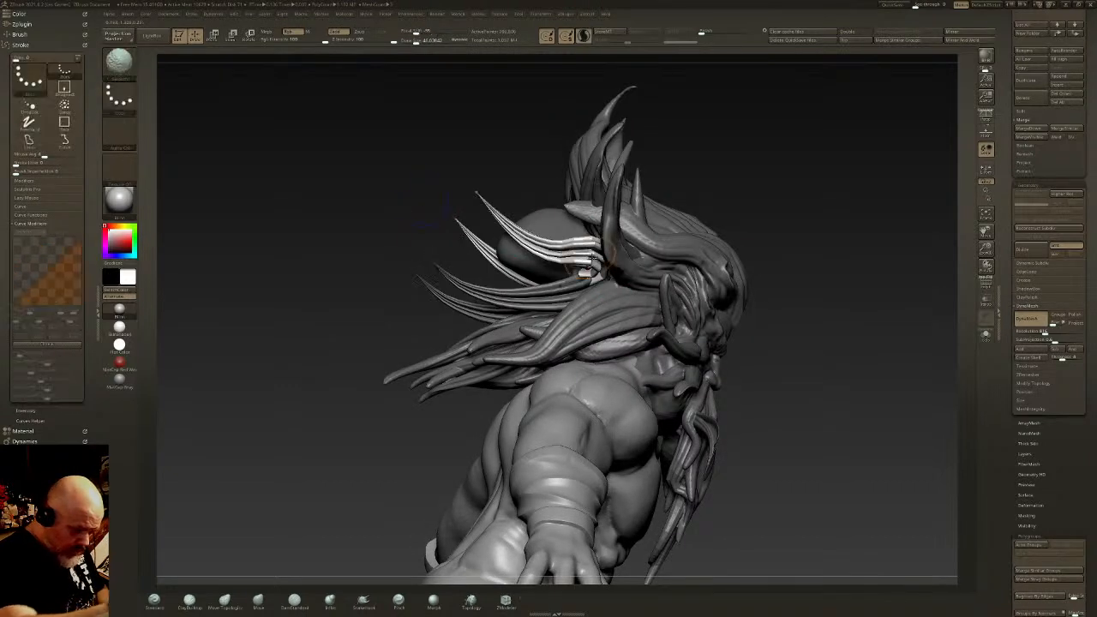
left_click_drag(487, 137, 485, 135)
Step: Draw further mirrored strand clumps across the exposed skull, including a long spike over the crown
mouse_move(595, 274)
right_mouse_down()
mouse_move(677, 266)
mouse_move(643, 216)
mouse_move(617, 231)
right_mouse_up()
right_click_drag(554, 297, 530, 329)
right_click_drag(534, 287, 529, 283)
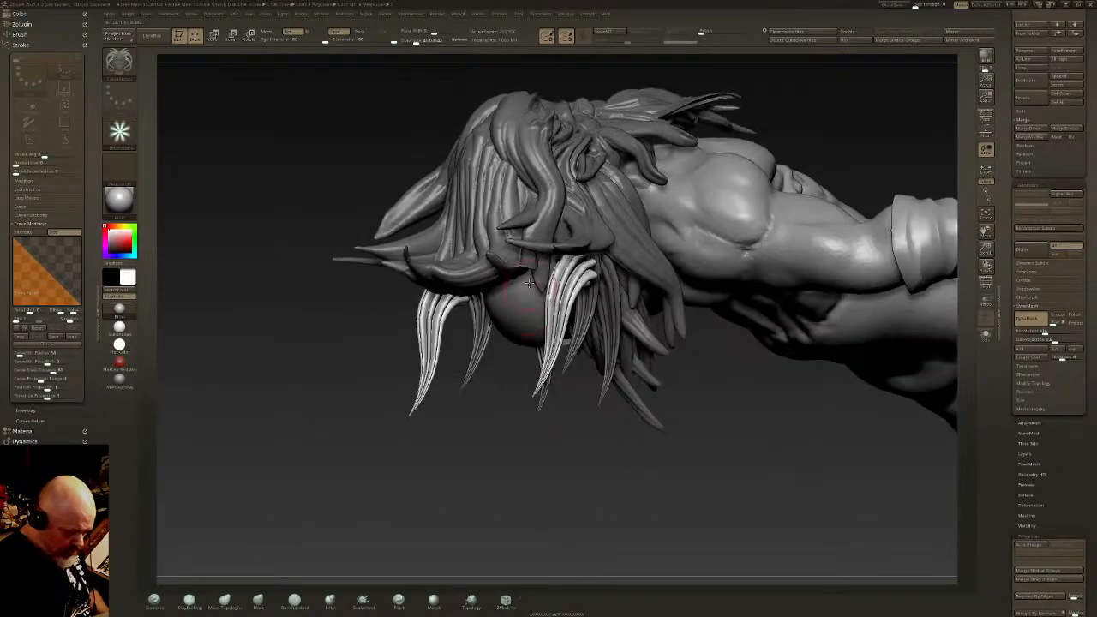
left_click_drag(503, 477, 504, 476)
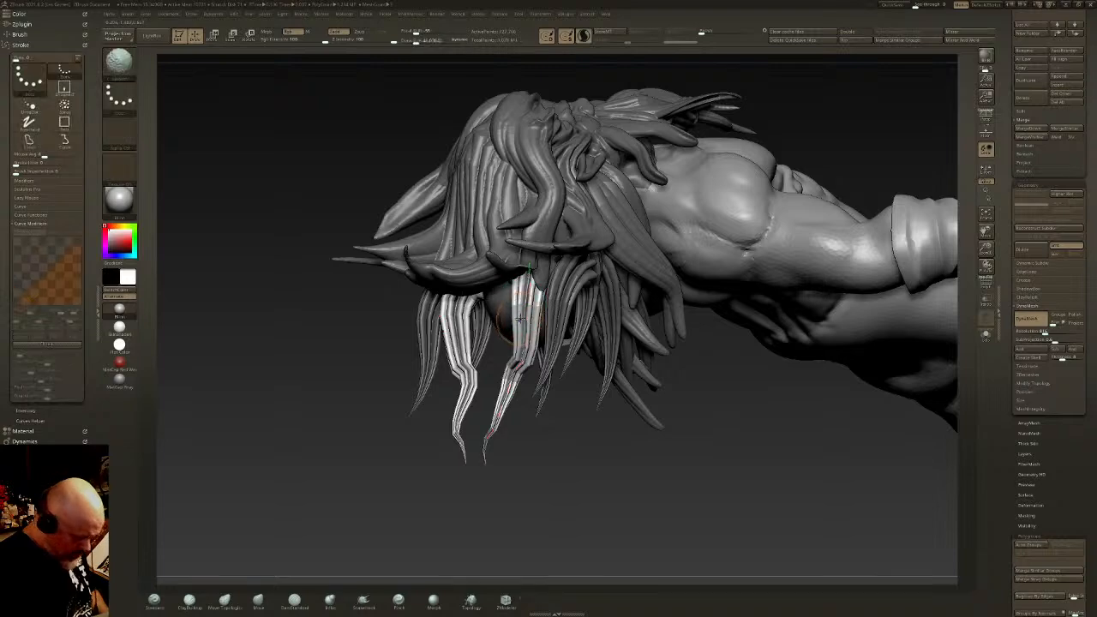
left_click_drag(320, 441, 303, 420)
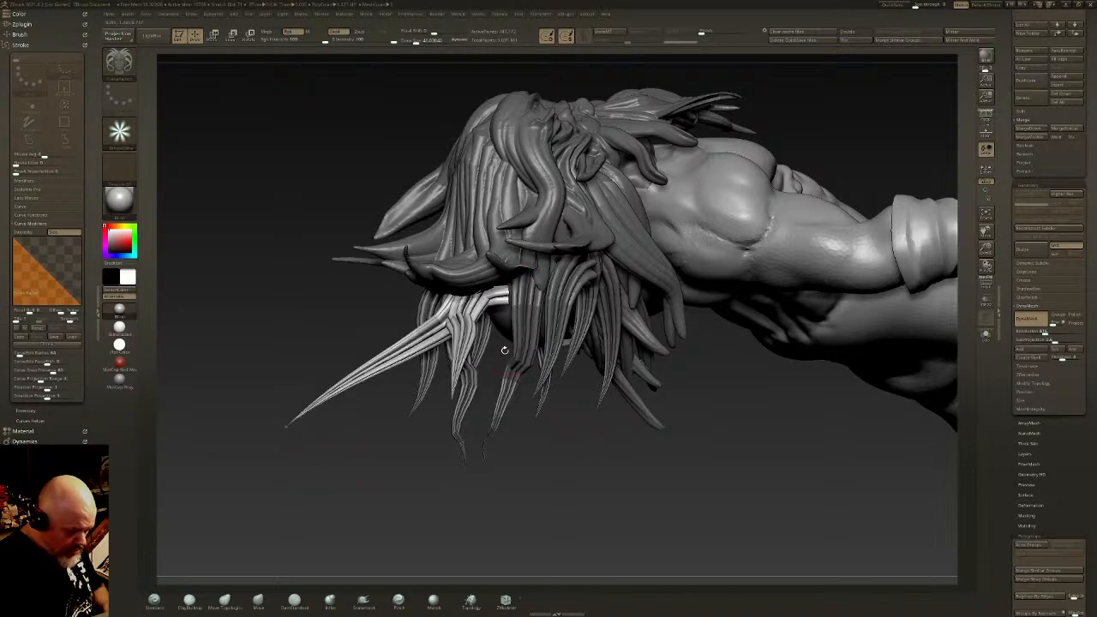
mouse_move(509, 288)
left_mouse_down()
mouse_move(460, 433)
mouse_move(472, 313)
left_mouse_up()
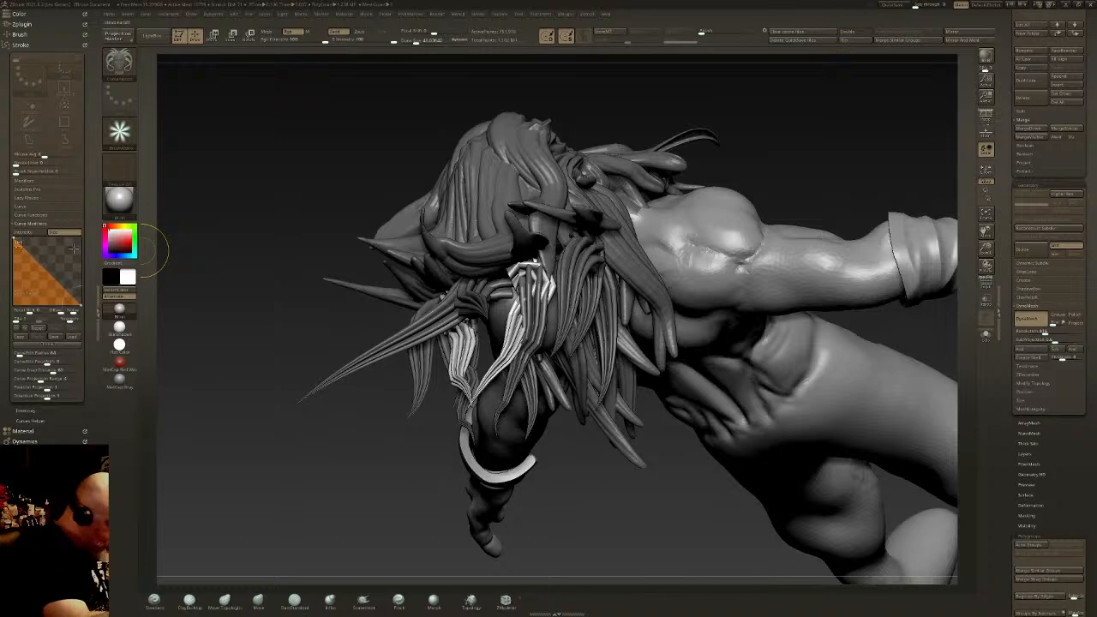
left_click(48, 215)
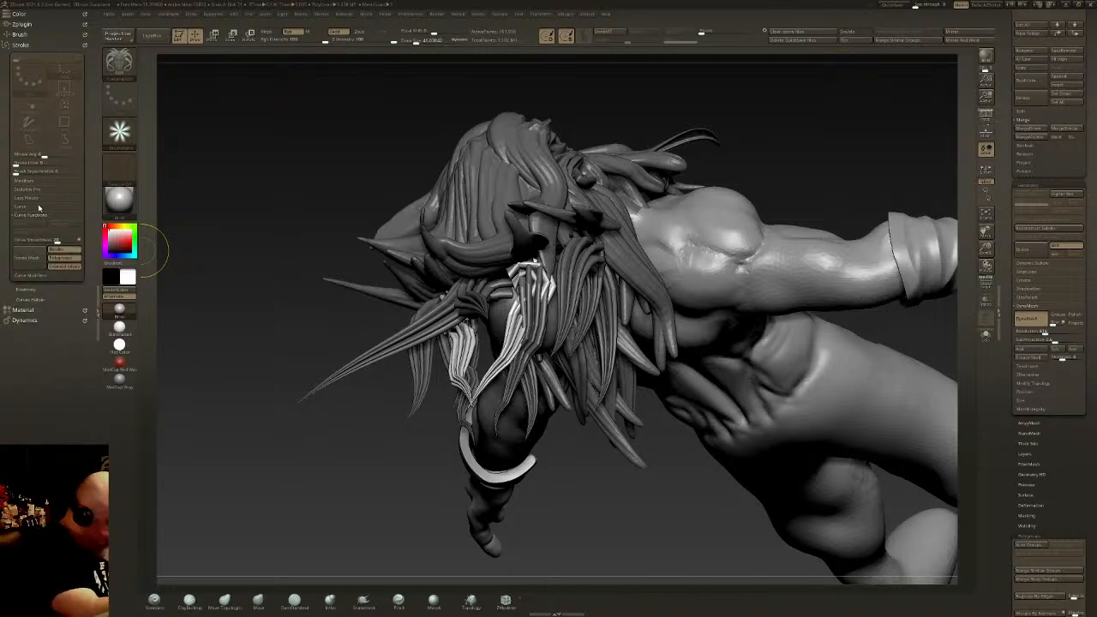
left_click(38, 207)
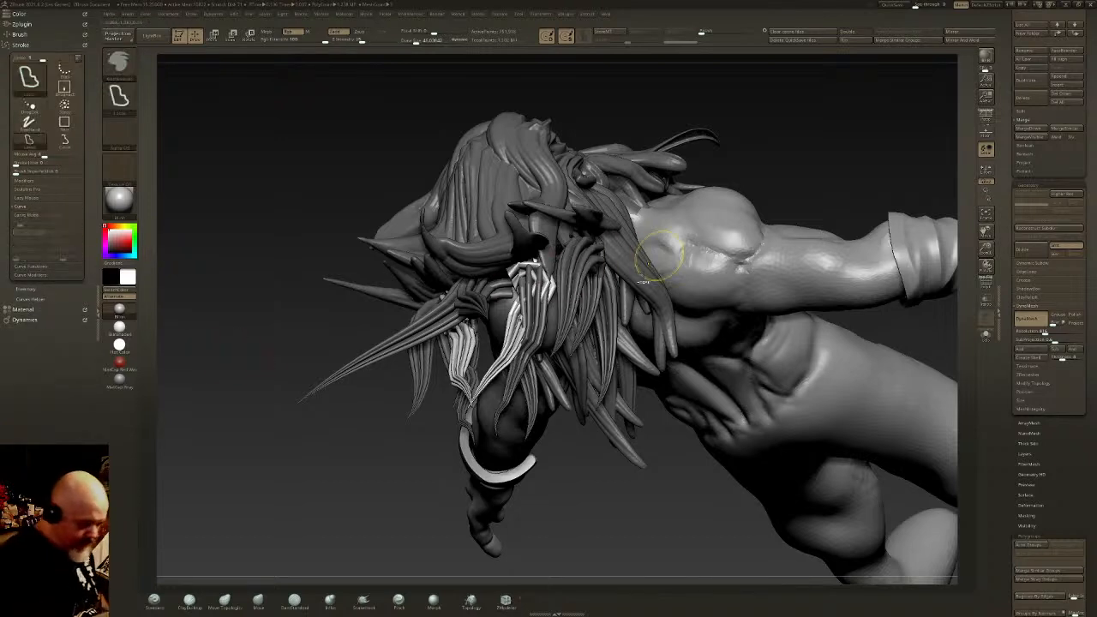
key("ctrl+z")
Step: Add more curve strands to fill the remaining gaps over the back of the skull
right_click_drag(595, 303, 561, 321)
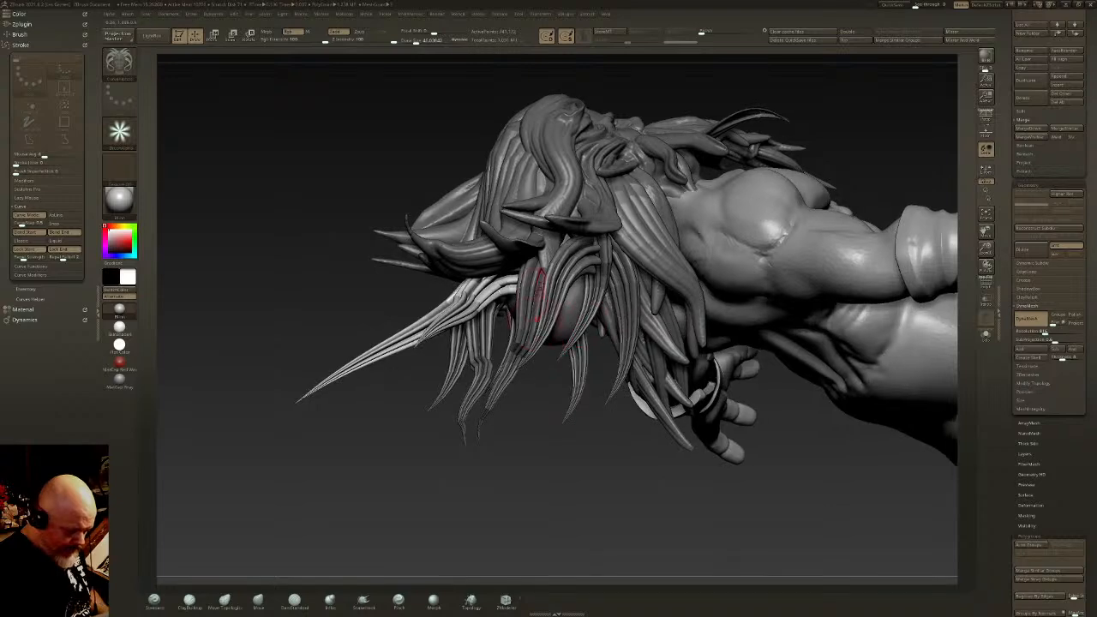
left_click_drag(541, 363, 528, 441)
left_click_drag(550, 403, 540, 392, "shift")
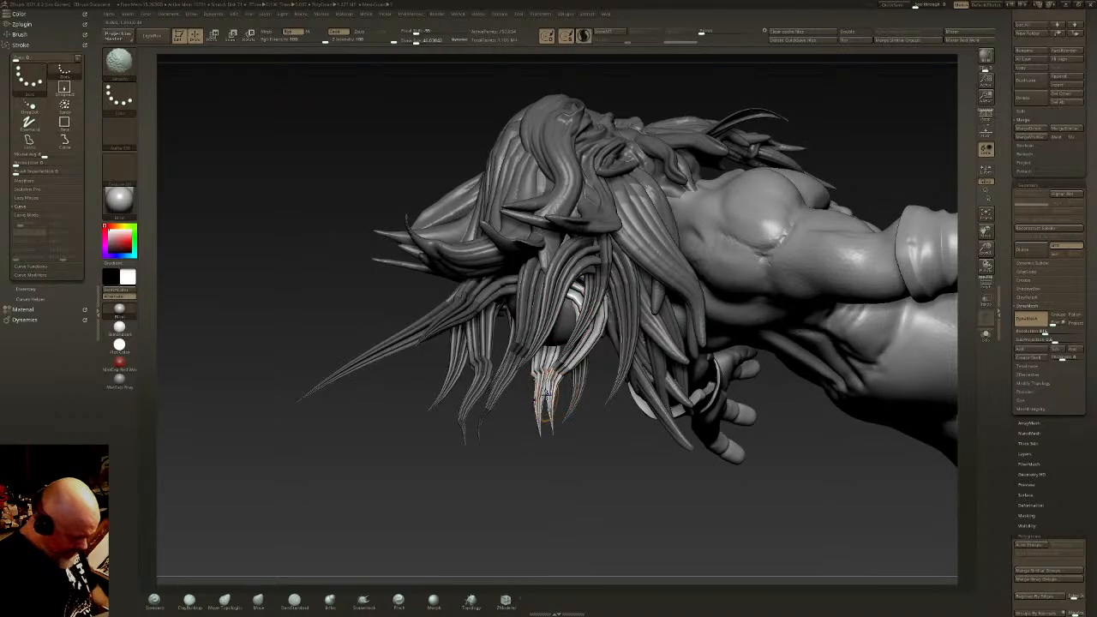
left_click_drag(465, 461, 466, 468)
mouse_move(557, 398)
right_mouse_down()
mouse_move(583, 283)
mouse_move(634, 289)
mouse_move(605, 247)
right_mouse_up()
Step: Hide the new strand clumps one by one, mask the remaining head and hair, and show the full mesh again
key("ctrl+shift+a")
left_click(511, 231, "ctrl+shift")
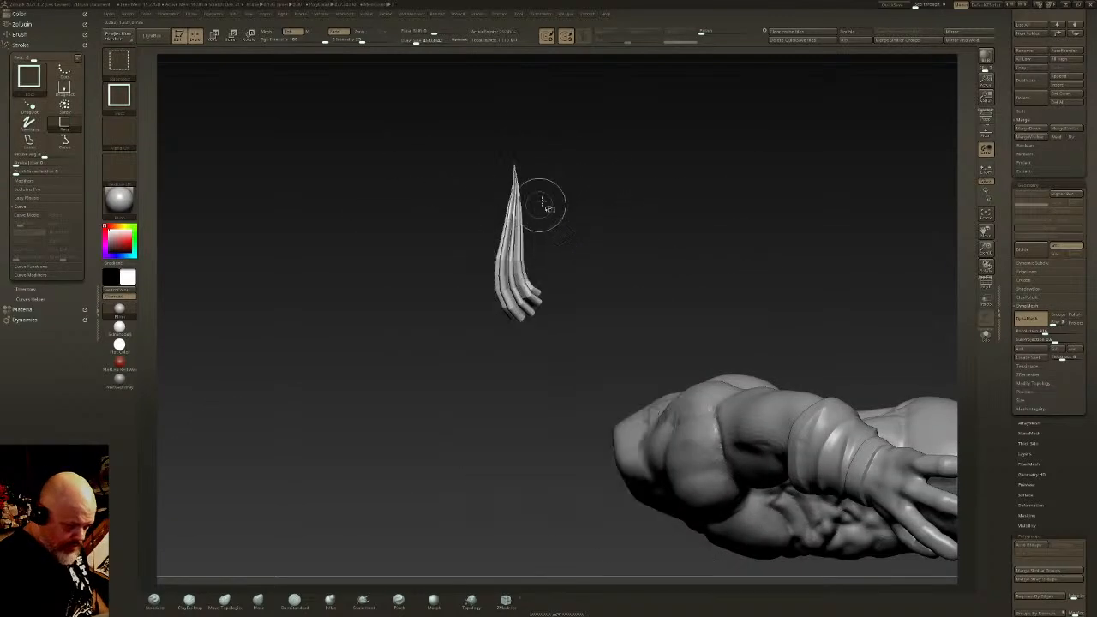
left_click_drag(438, 101, 426, 122, "ctrl+shift")
left_click(596, 289, "ctrl+shift")
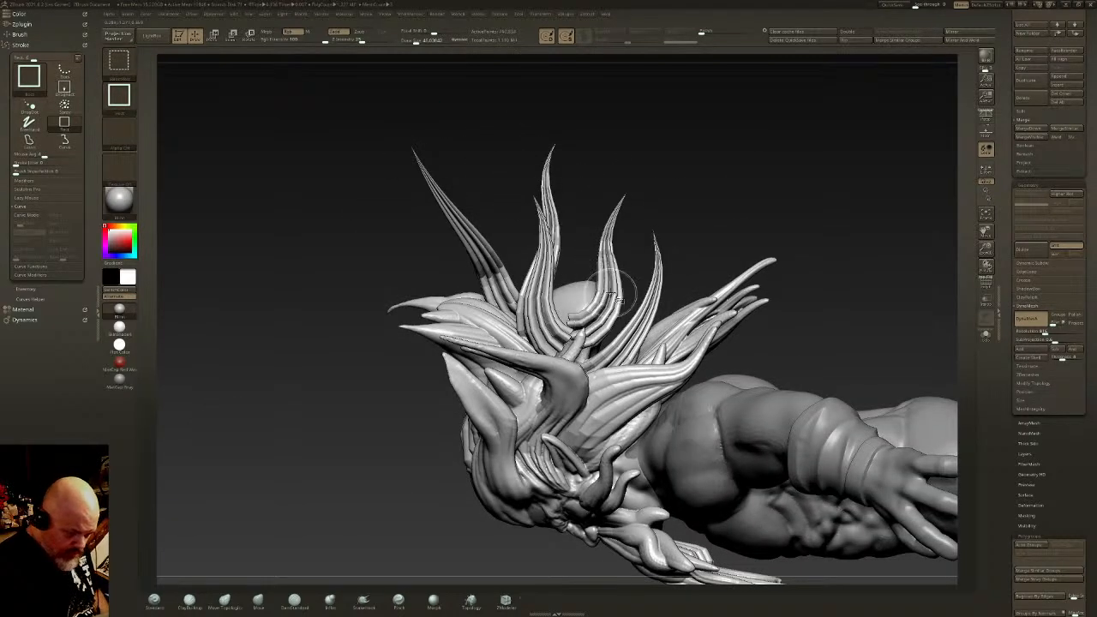
left_click(614, 284, "ctrl+shift")
left_click(546, 262, "ctrl+shift")
left_click(566, 248, "ctrl+shift")
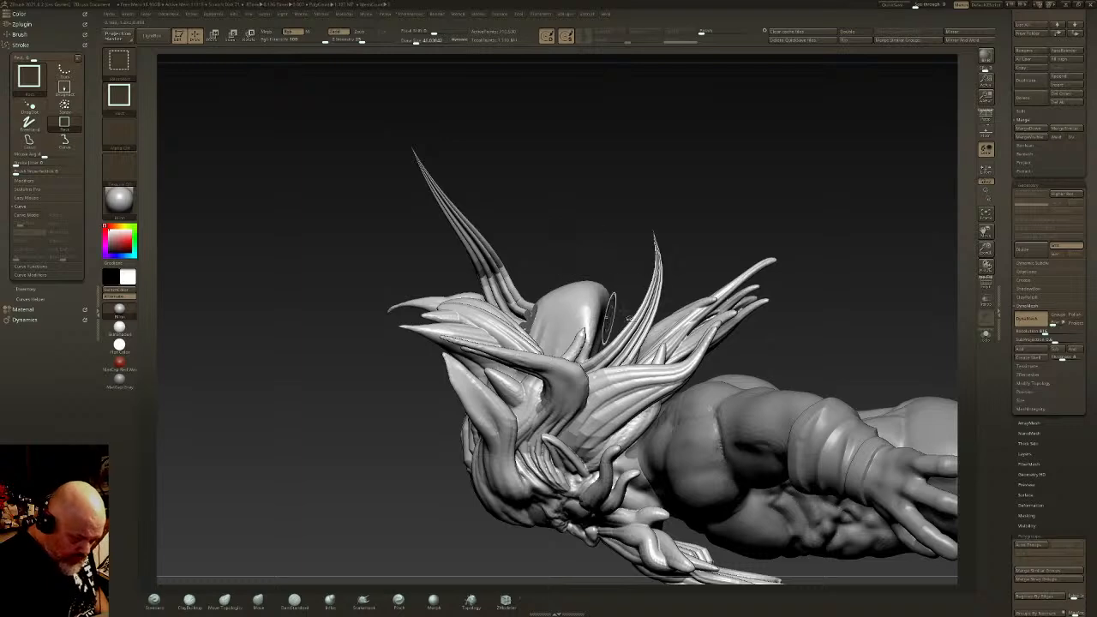
left_click(648, 287, "ctrl+shift")
left_click(482, 254, "ctrl+shift")
left_click_drag(653, 213, 742, 269)
left_click(770, 277, "ctrl+shift")
Step: Thicken all the unmasked strand clumps together with the transform gizmo
key("w")
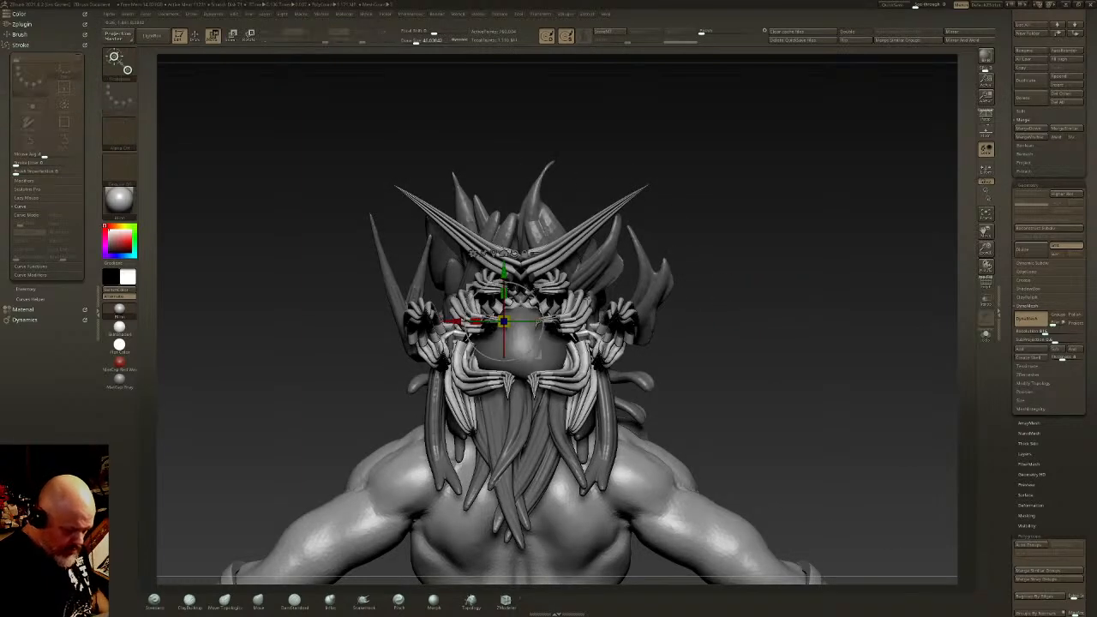
left_click_drag(529, 312, 564, 289)
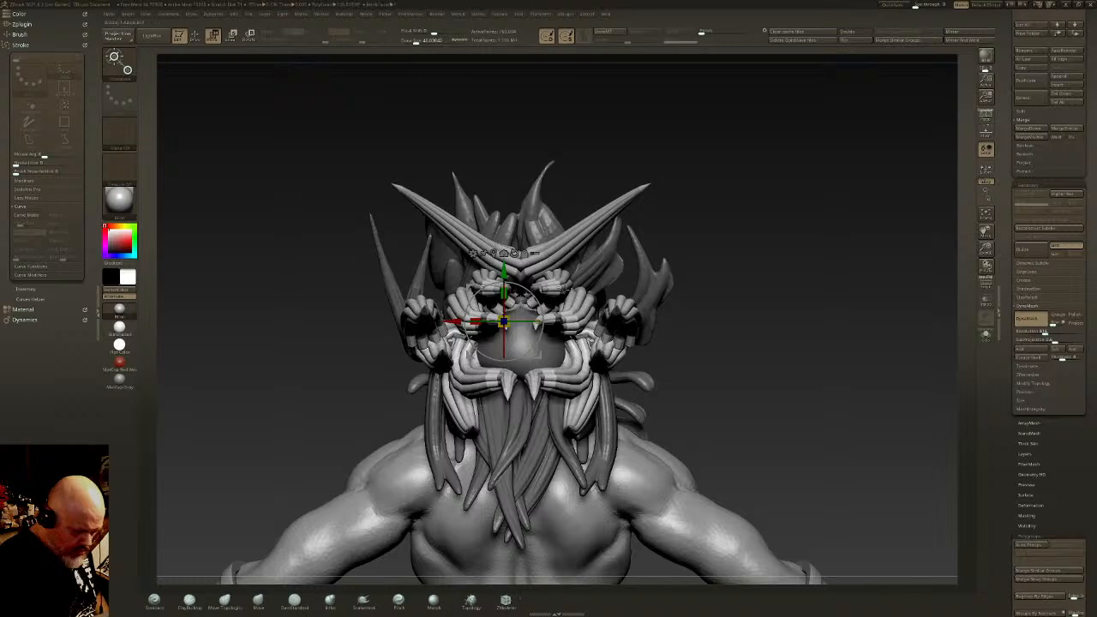
key("q")
Step: Reshape the unmasked strand clumps over the back of the head with the Move brush, spreading and pulling them into flowing tufts
left_click(258, 599)
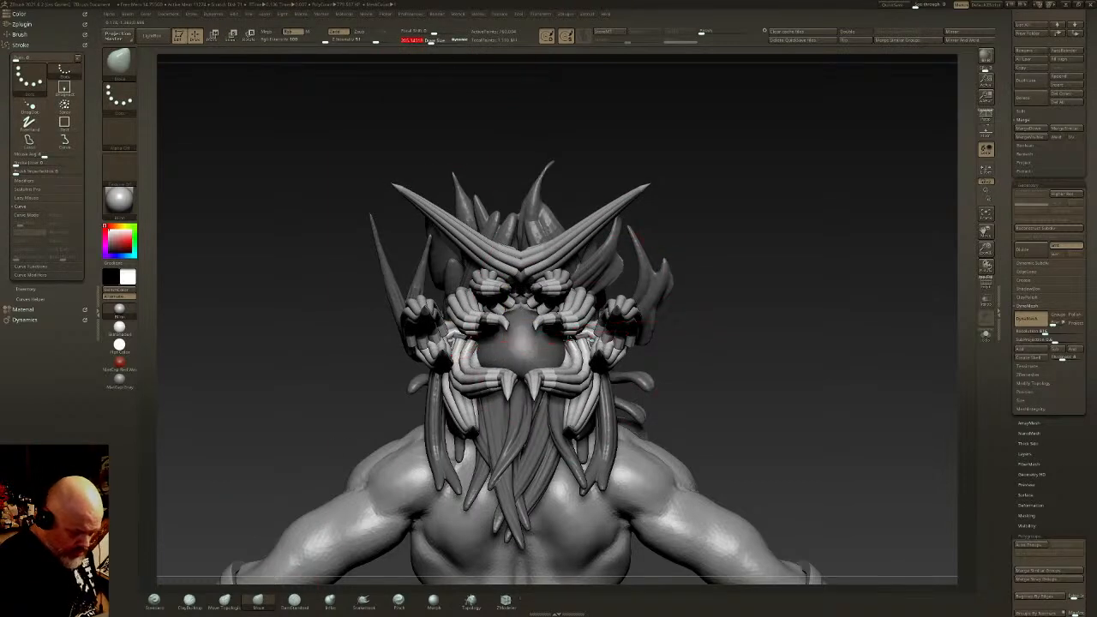
left_click_drag(591, 340, 543, 347)
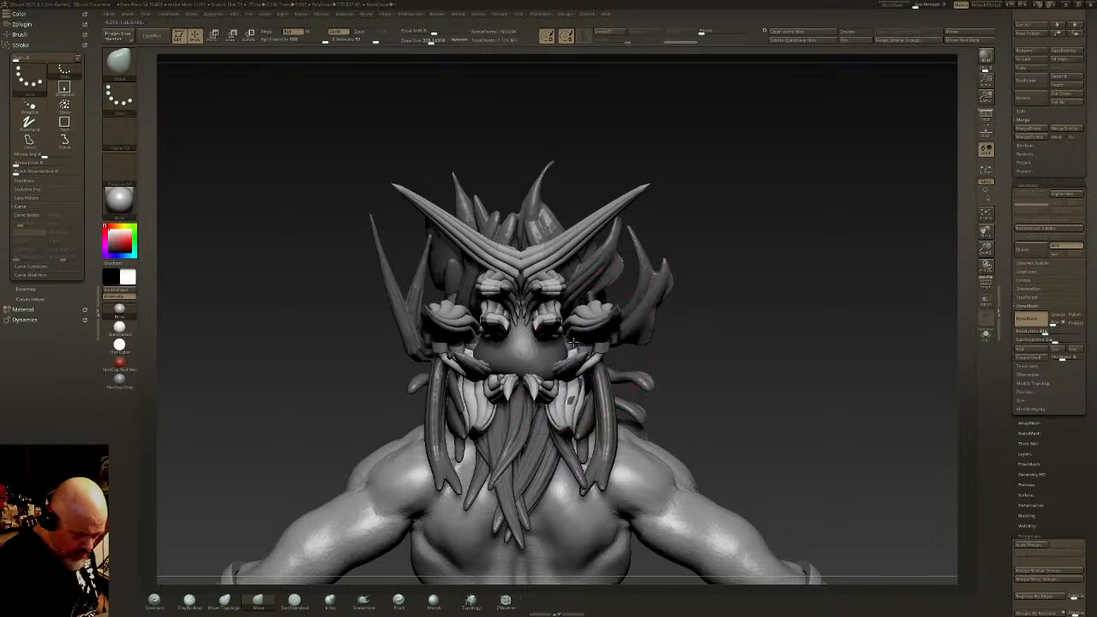
right_click_drag(576, 346, 480, 349)
mouse_move(540, 334)
left_mouse_down()
mouse_move(526, 344)
mouse_move(525, 411)
mouse_move(562, 327)
left_mouse_up()
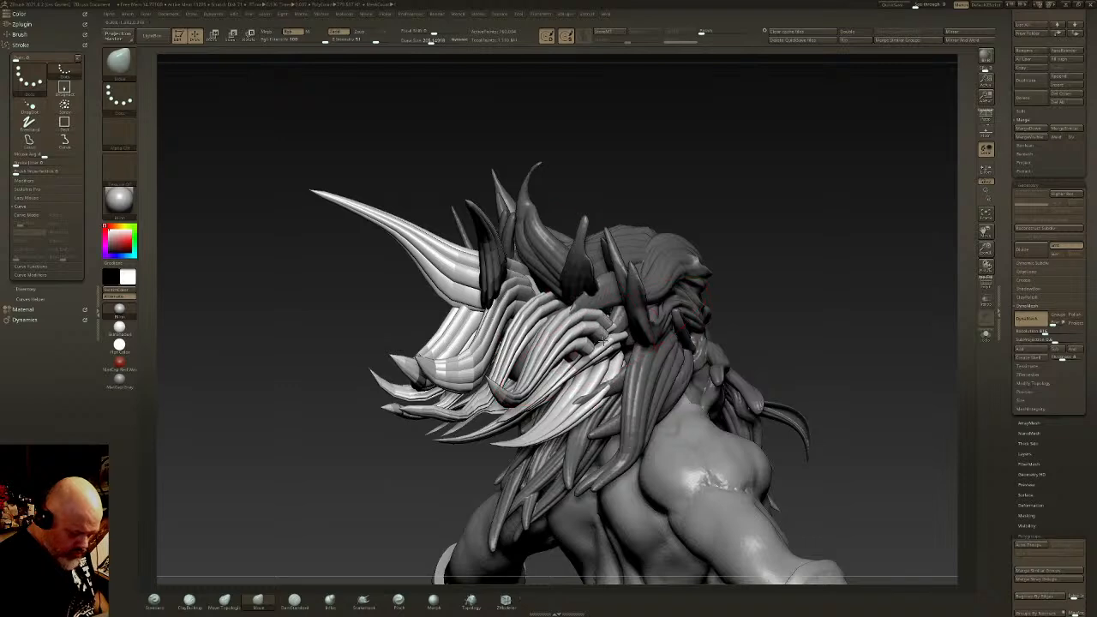
right_click_drag(602, 340, 580, 412)
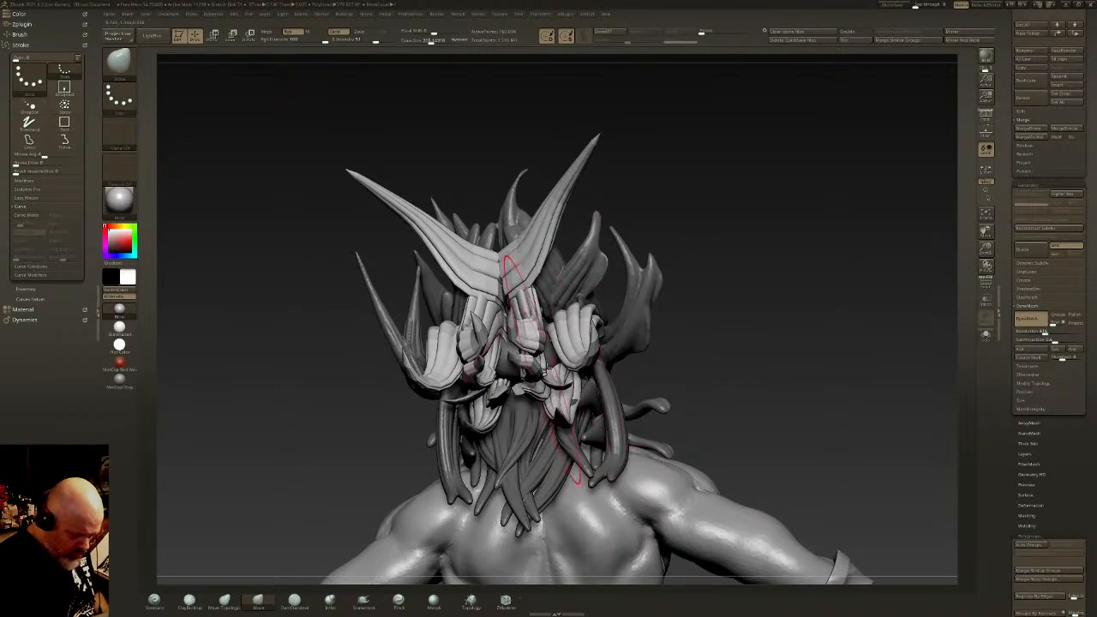
right_click_drag(546, 367, 566, 328)
key("w")
left_click_drag(489, 294, 518, 314, "ctrl")
key("q")
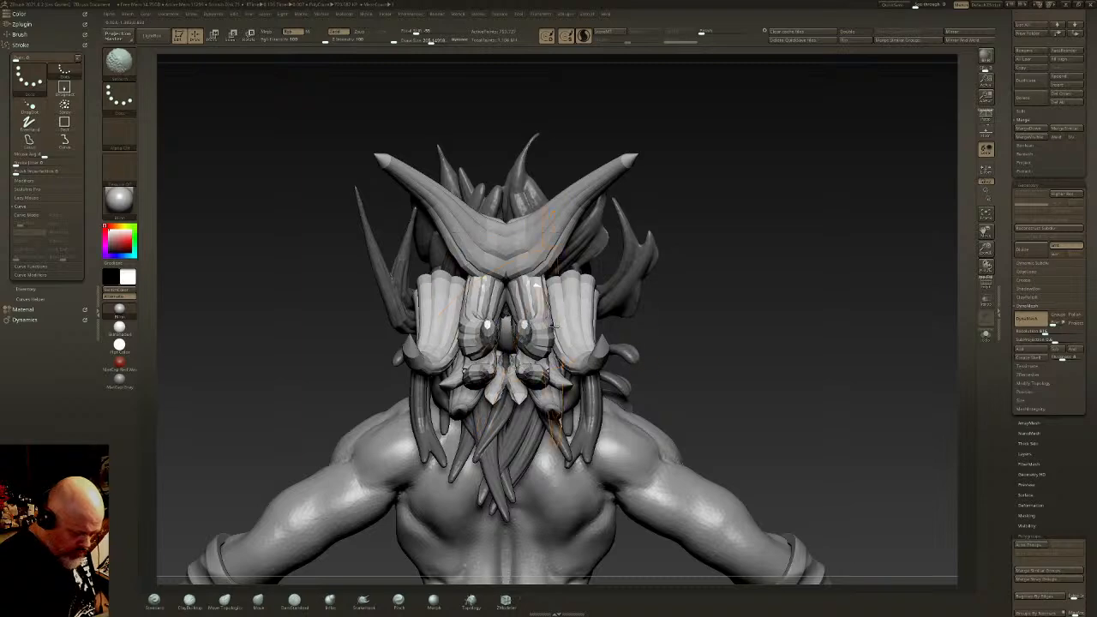
key("ctrl+z")
left_click(584, 36)
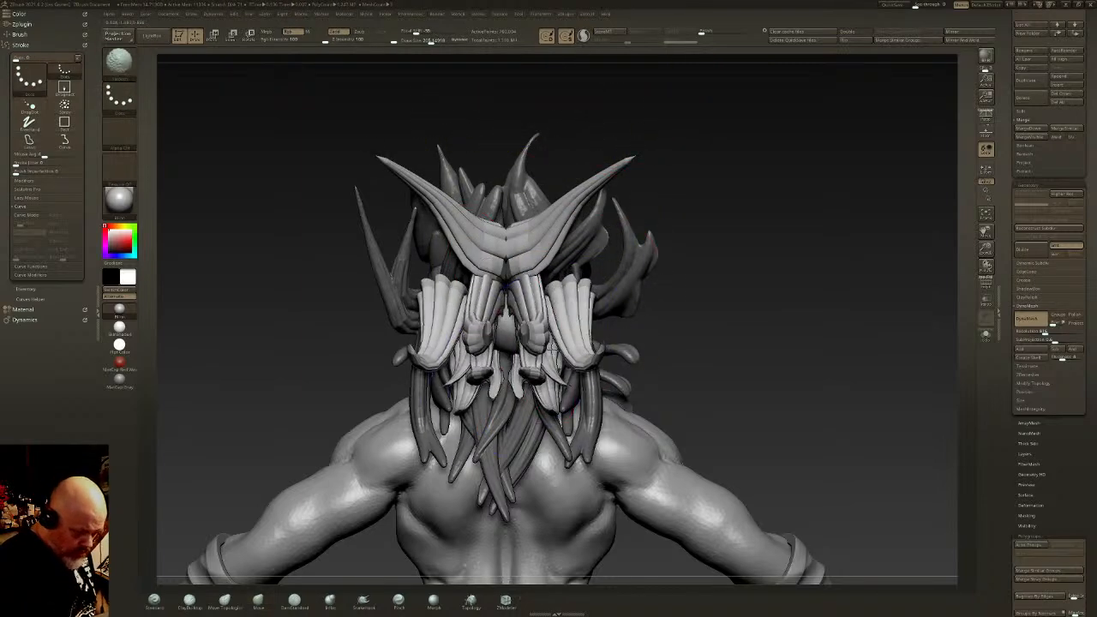
Step: Adjust the tips of the swept-back spikes from the side and thicken the unmasked strands with the transform gizmo
mouse_move(526, 249)
right_mouse_down()
mouse_move(553, 262)
mouse_move(528, 274)
mouse_move(605, 283)
mouse_move(623, 308)
mouse_move(728, 321)
mouse_move(677, 330)
mouse_move(626, 311)
right_mouse_up()
mouse_move(639, 225)
left_mouse_down()
mouse_move(647, 220)
mouse_move(641, 226)
left_mouse_up()
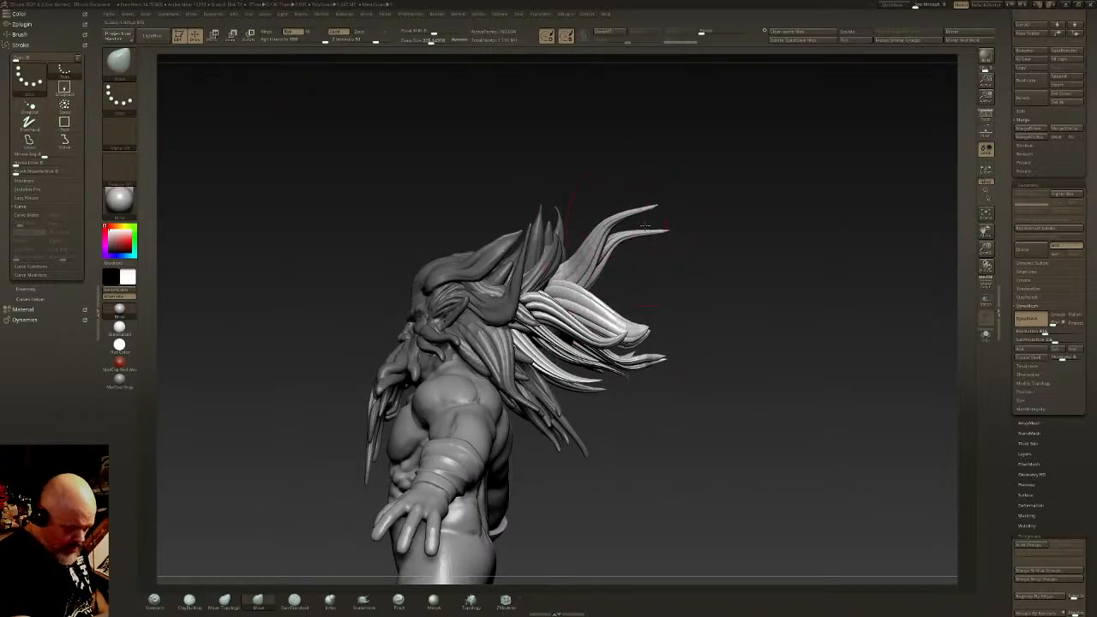
right_click_drag(666, 288, 680, 283)
key("w")
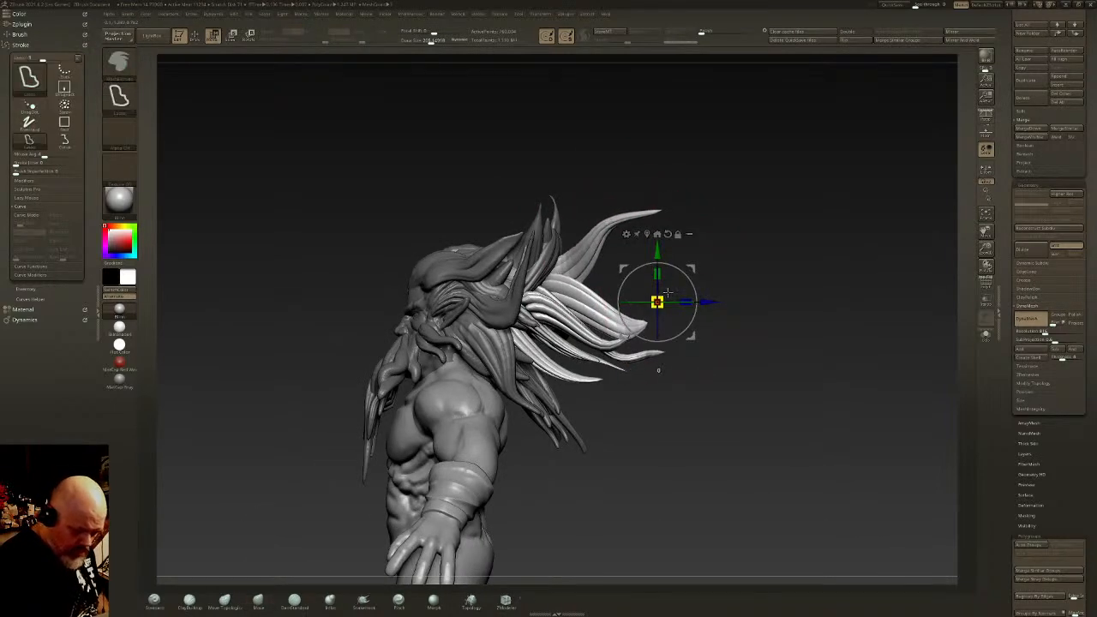
left_click_drag(689, 274, 595, 283, "alt")
mouse_move(533, 305)
left_mouse_down()
mouse_move(517, 268)
mouse_move(551, 283)
mouse_move(598, 281)
left_mouse_up()
key("q")
Step: Invert the mask onto the new strands and smooth the surrounding hair at the back of the head
left_click_drag(737, 341, 615, 332)
left_click(637, 323, "ctrl")
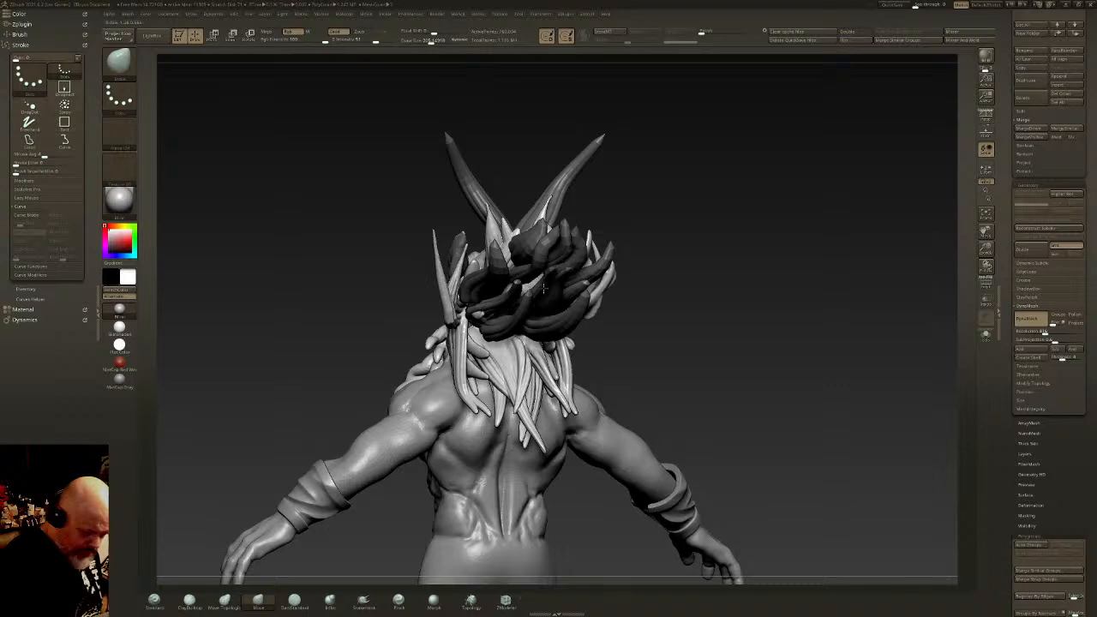
key("shift")
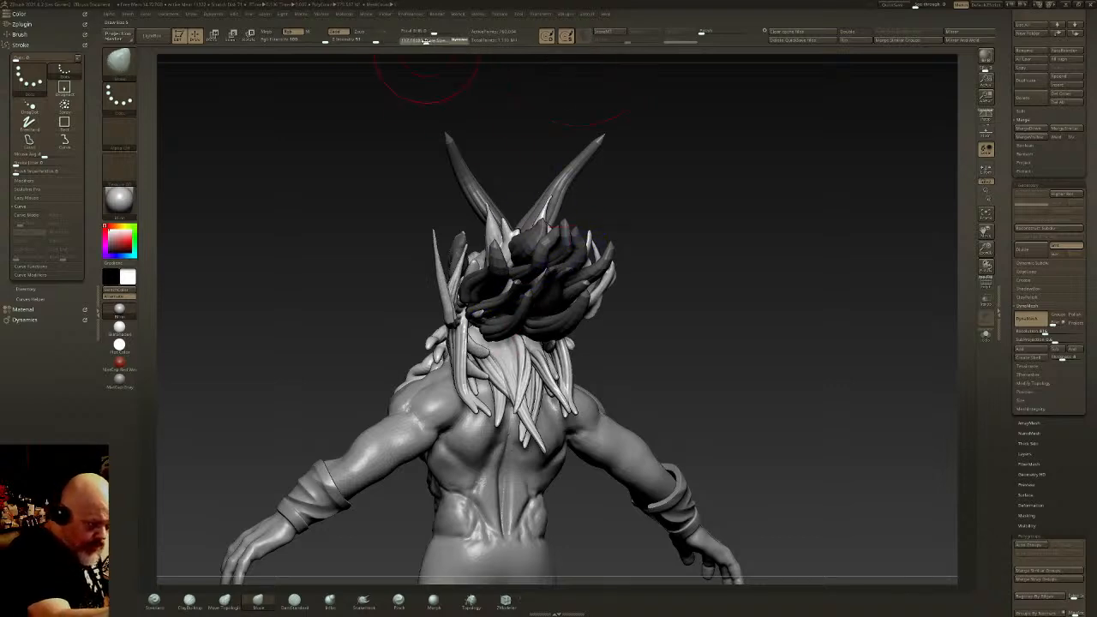
key("shift")
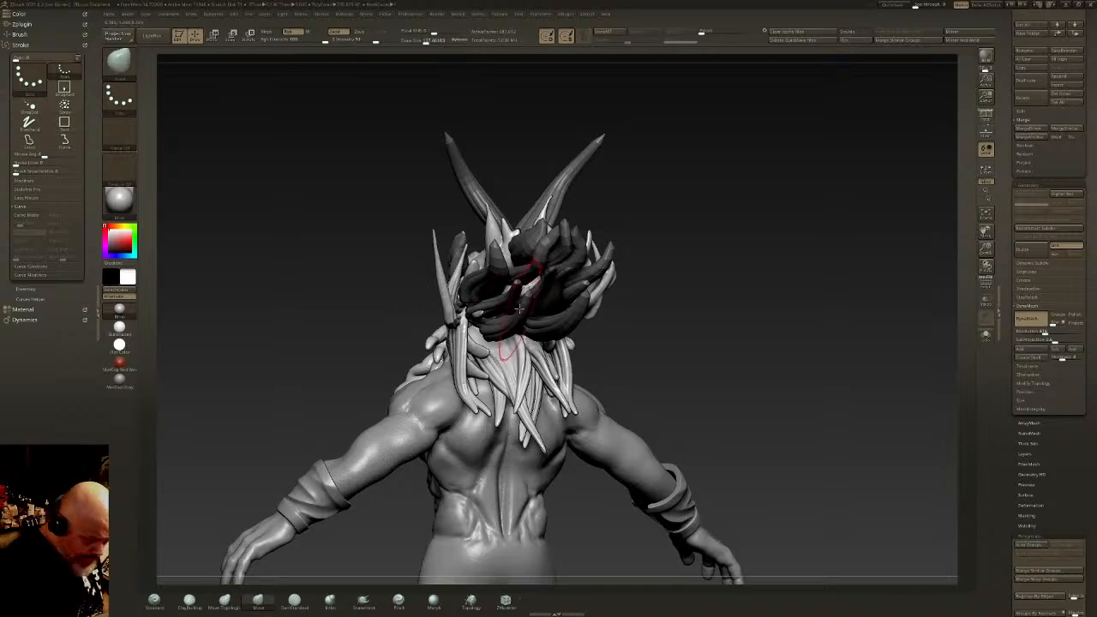
mouse_move(519, 308)
right_mouse_down()
mouse_move(486, 307)
mouse_move(523, 292)
mouse_move(482, 304)
mouse_move(497, 302)
right_mouse_up()
left_click_drag(507, 310, 487, 317, "shift")
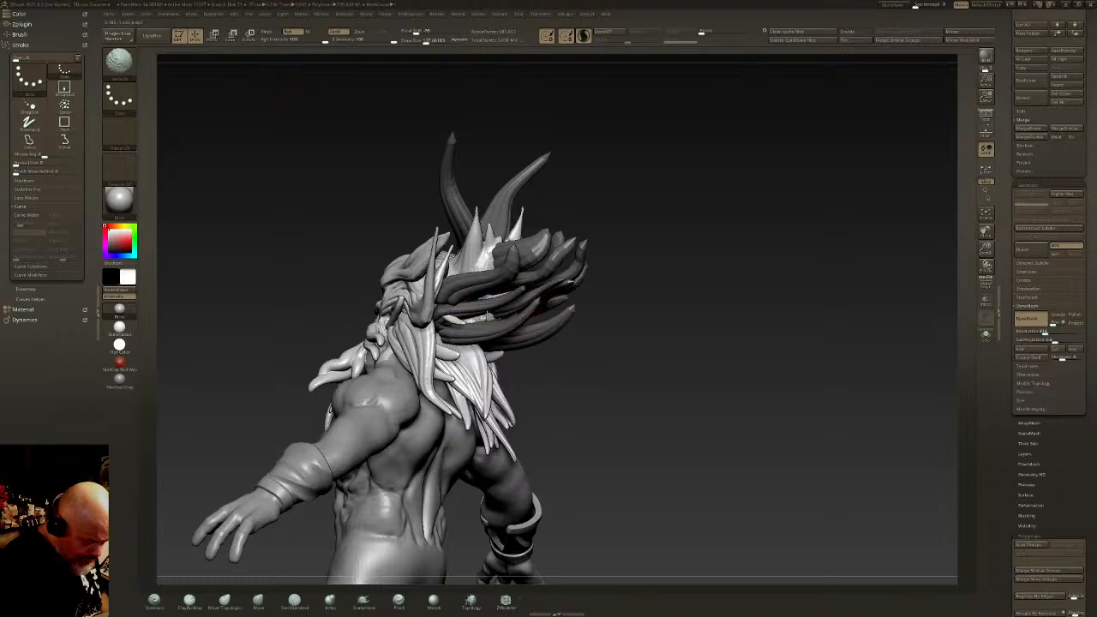
right_click_drag(461, 312, 586, 287)
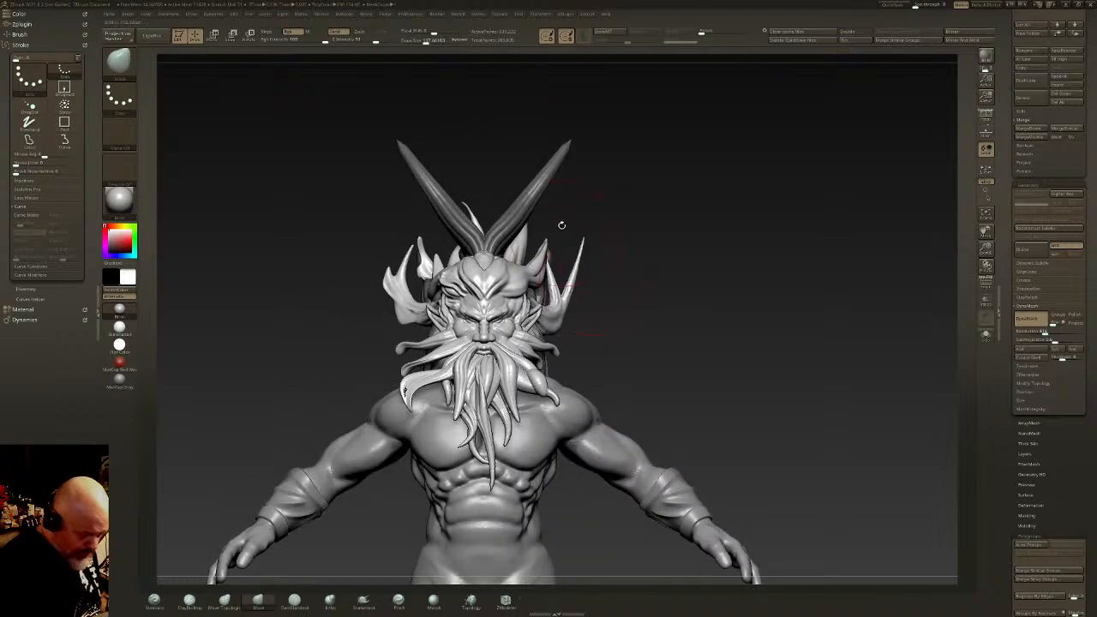
Step: Clear the mask and remesh the hair with DynaMesh to fuse the new strands with the head
mouse_move(558, 165)
left_mouse_down("ctrl")
mouse_move(527, 199)
mouse_move(537, 191)
left_mouse_up("ctrl")
right_click_drag(538, 191, 566, 210)
left_click_drag(558, 213, 563, 208, "ctrl")
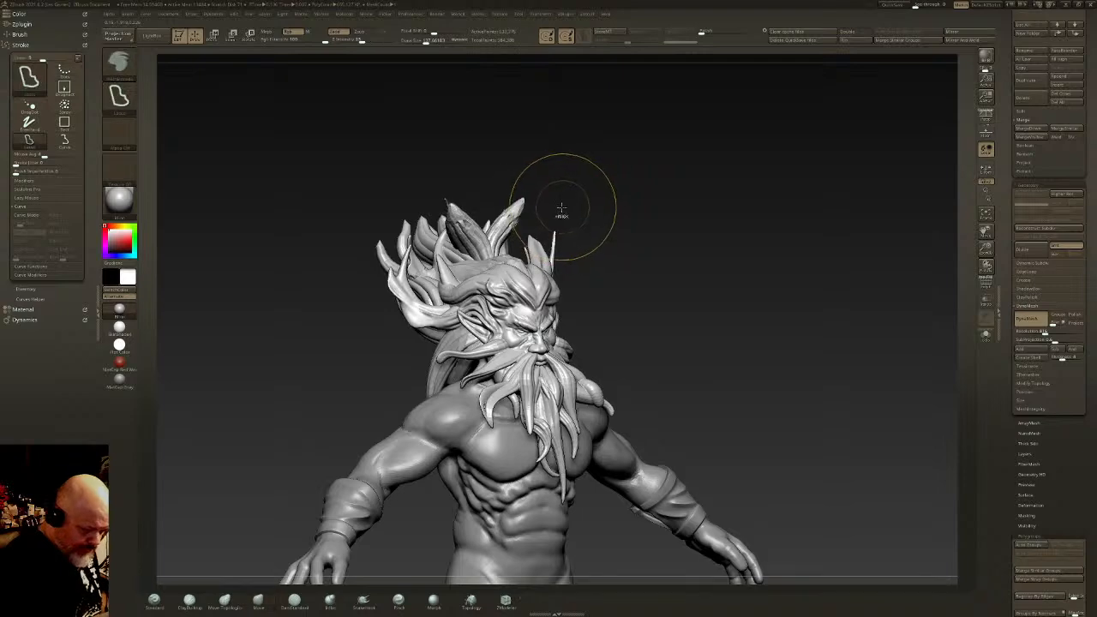
Step: Reduce the brush size and smooth the spikes and rough strand tips on top of the crown
right_click_drag(562, 209, 581, 201)
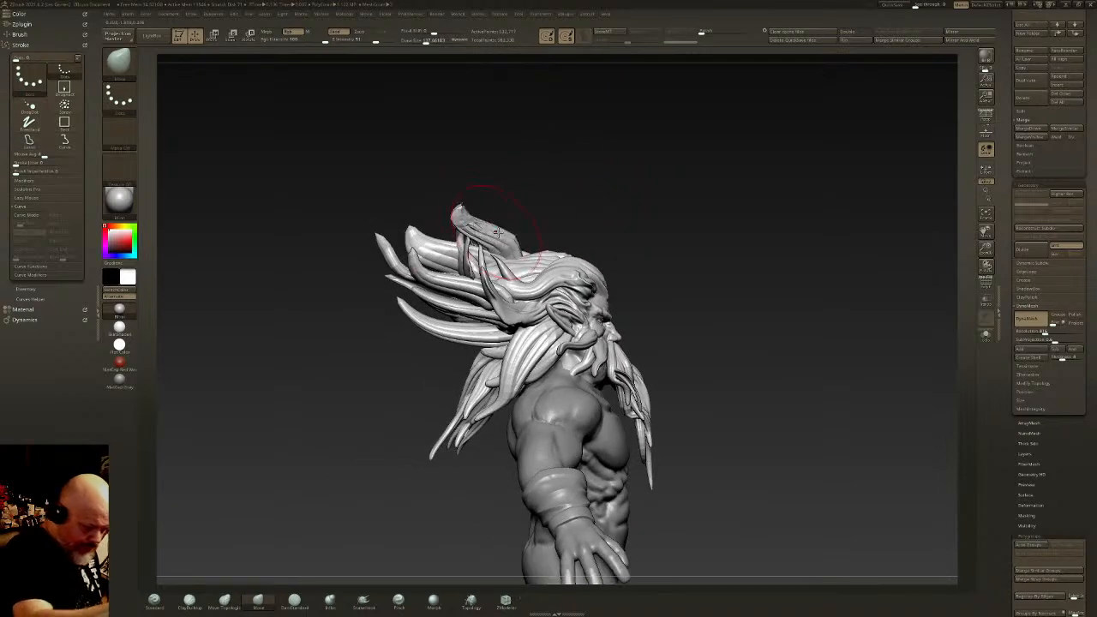
left_click_drag(425, 41, 421, 41)
right_click_drag(497, 205, 470, 208)
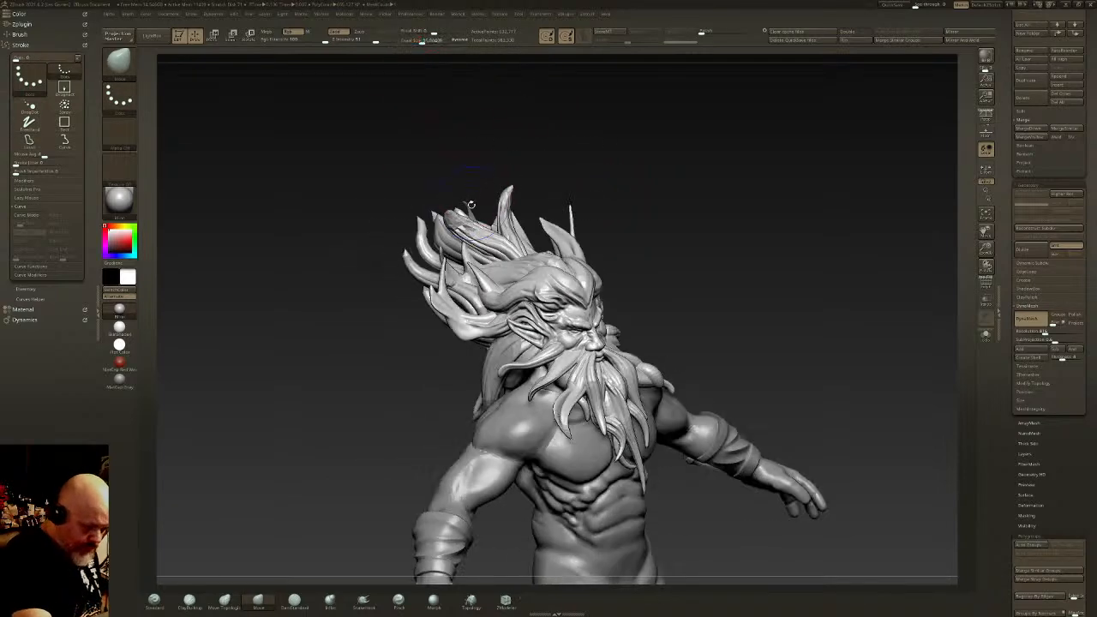
left_click_drag(468, 209, 470, 226, "shift")
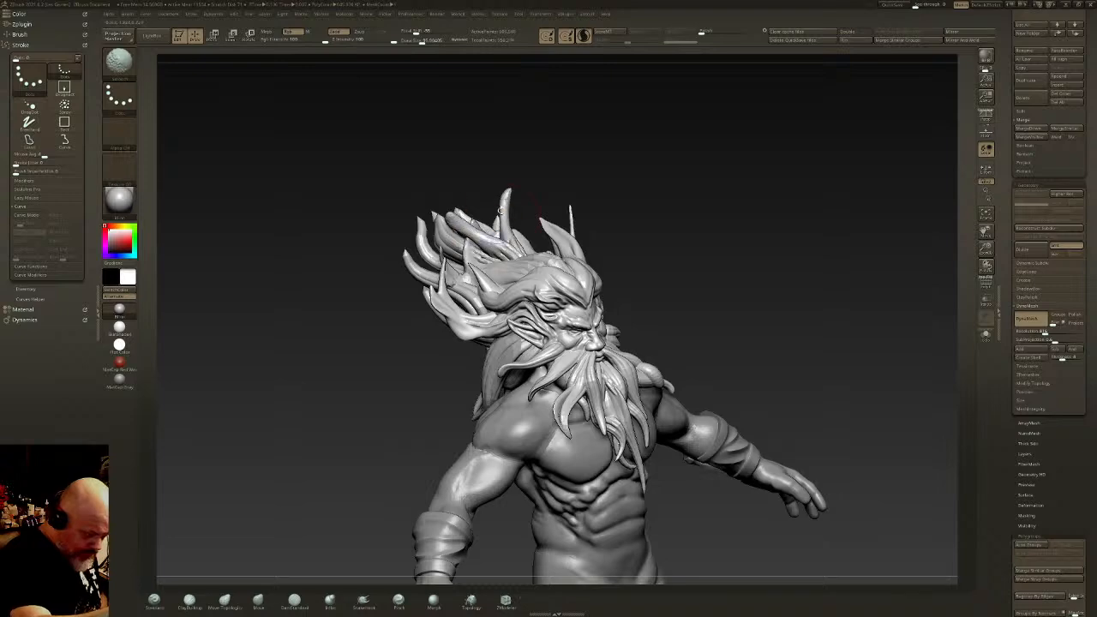
right_click_drag(500, 208, 556, 207)
left_click_drag(491, 211, 488, 214, "shift")
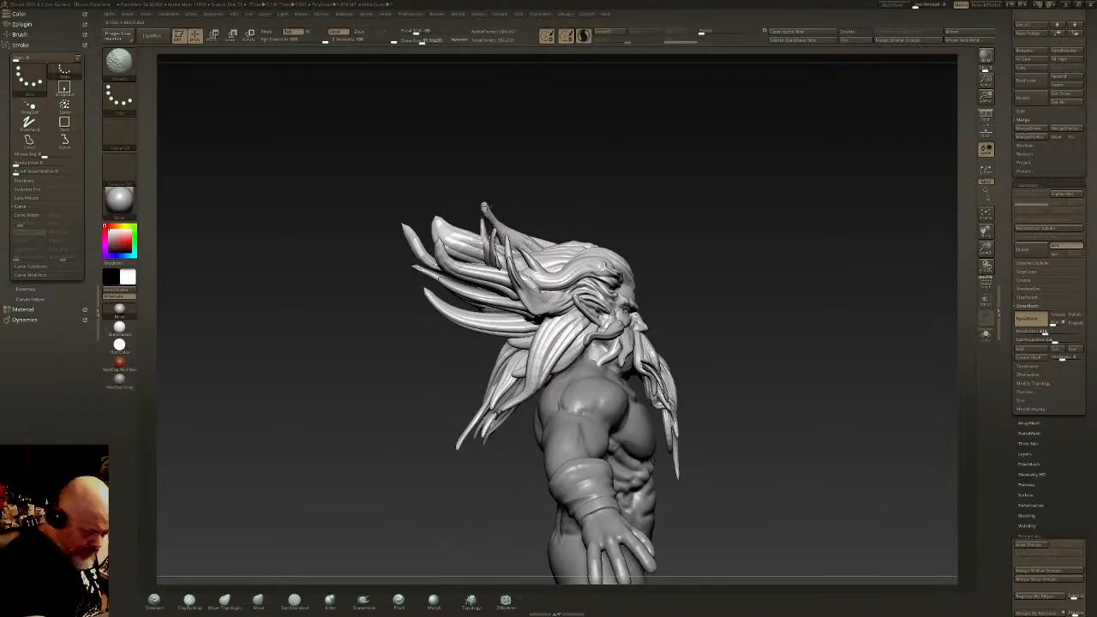
right_click_drag(495, 229, 502, 237)
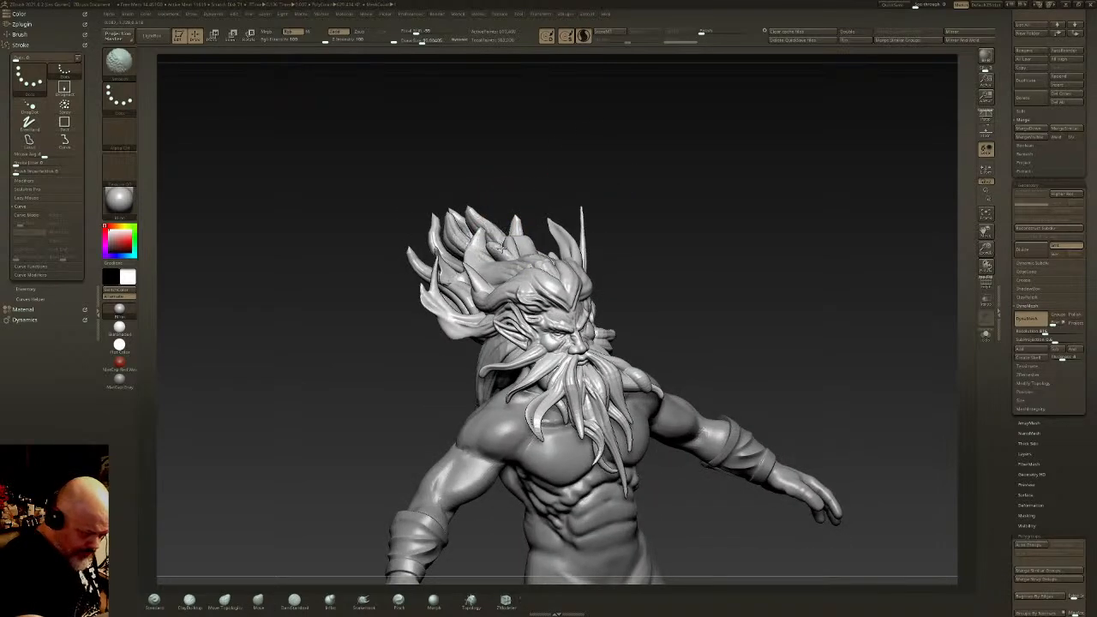
Step: Remesh the hair again with DynaMesh and smooth the crown strands into one continuous mass
right_click_drag(573, 193, 632, 232)
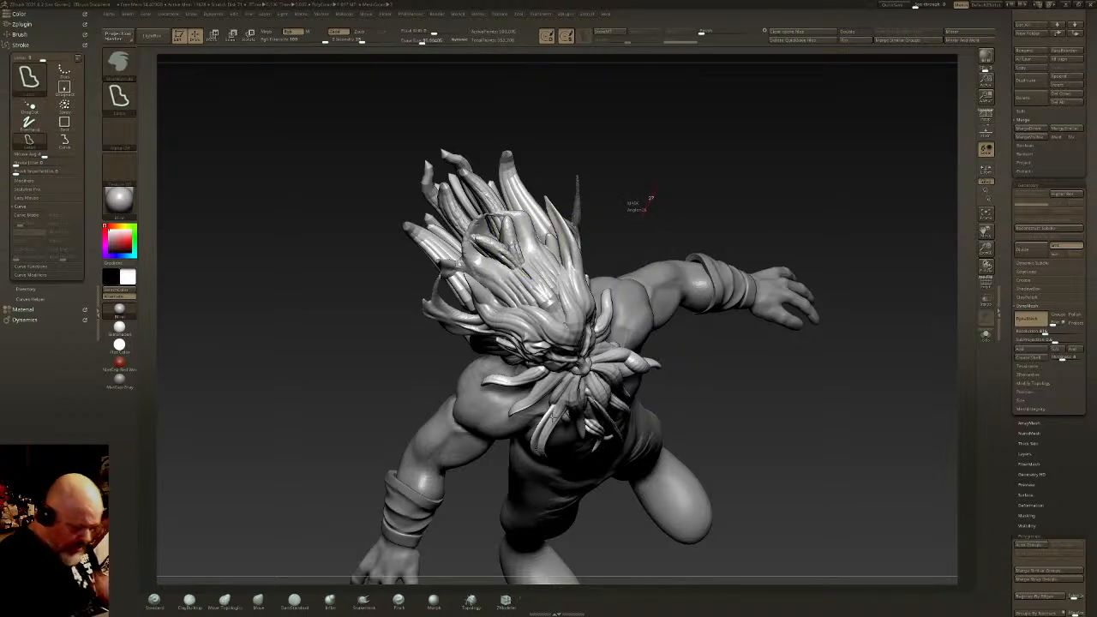
left_click_drag(656, 188, 643, 213, "ctrl")
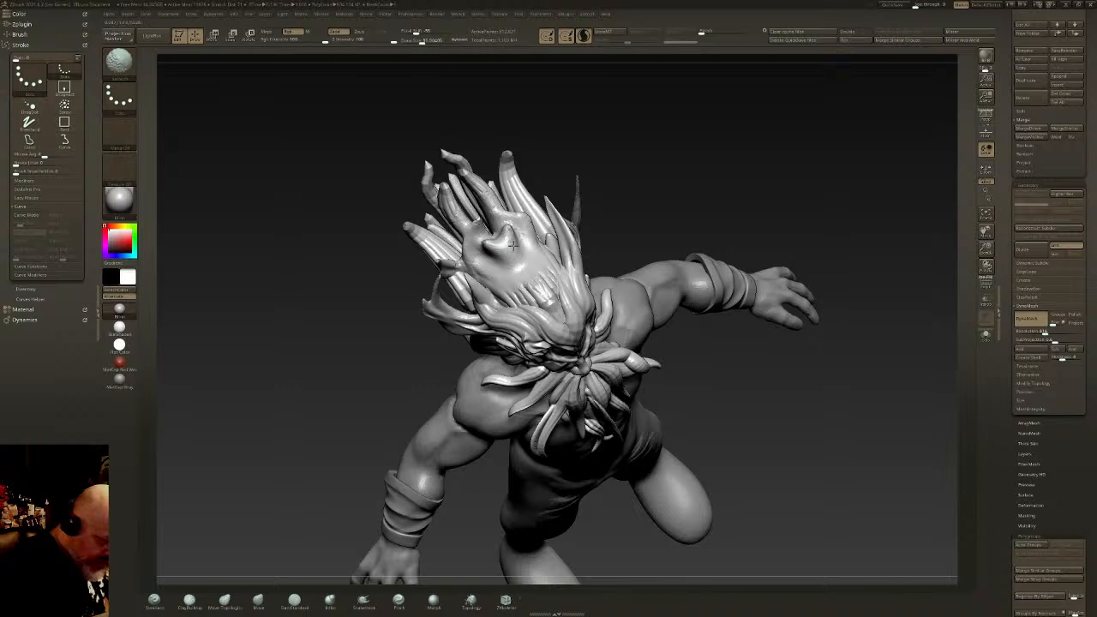
key("ctrl+shift")
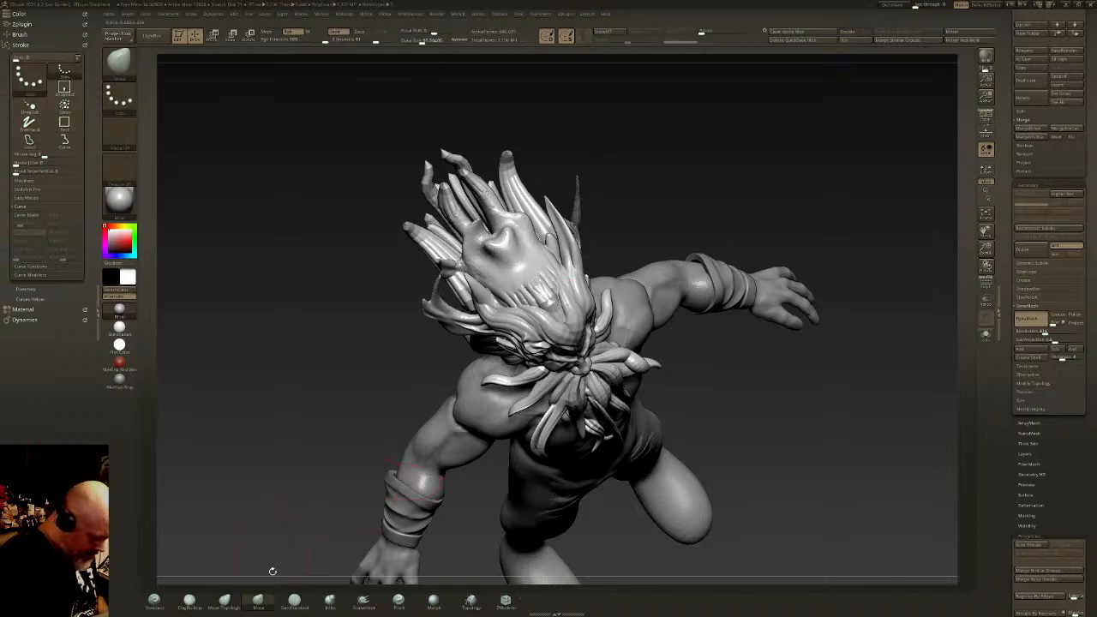
Step: Carve strand grooves into the smoothed crown with a smaller DamStandard brush, and soften the nearby side tufts
left_click(294, 600)
right_click_drag(503, 246, 522, 240)
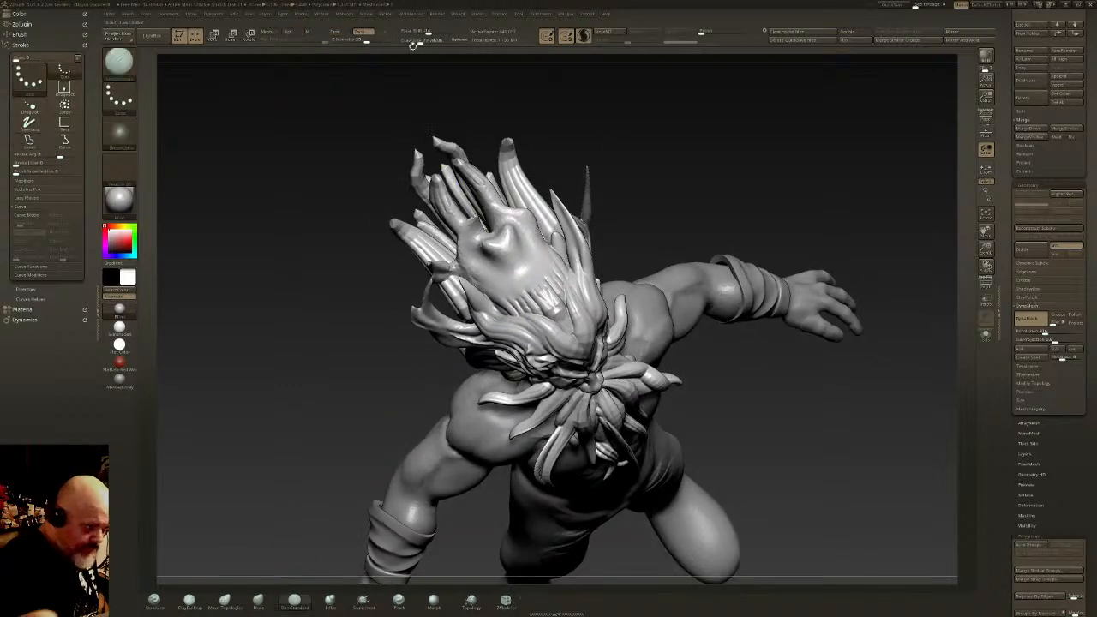
left_click_drag(419, 41, 415, 41)
right_click_drag(532, 227, 538, 269)
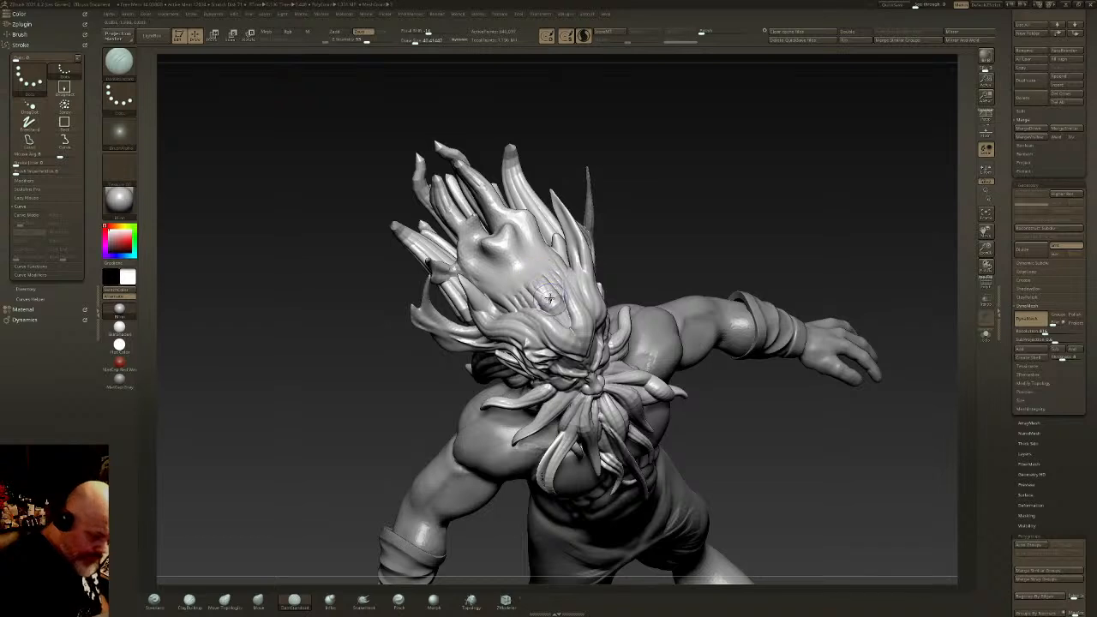
left_click_drag(512, 233, 553, 303)
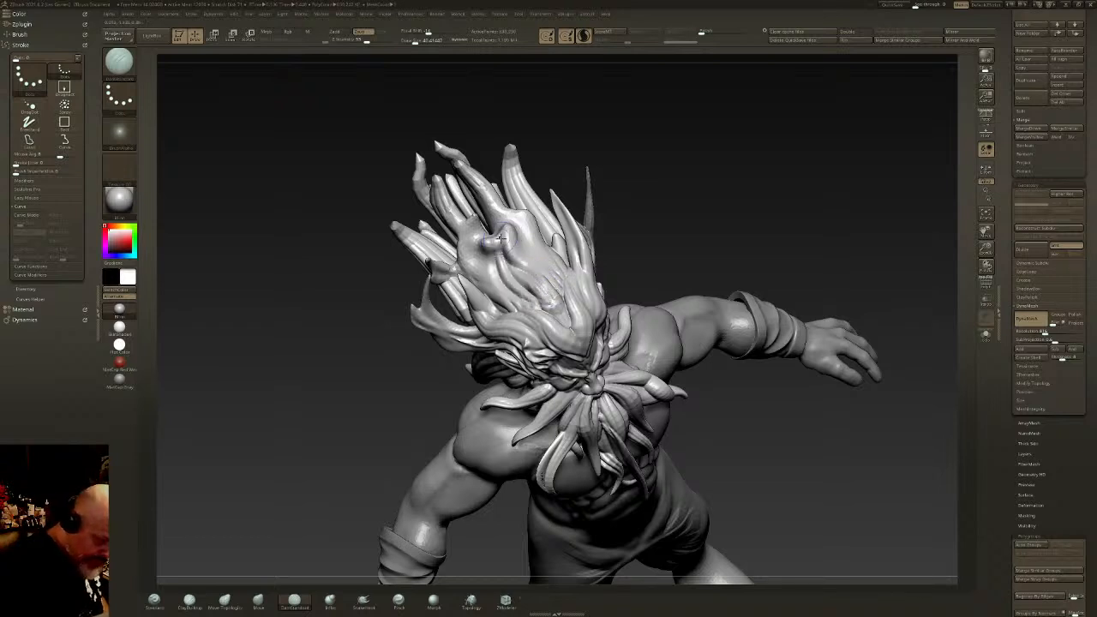
right_click_drag(487, 240, 446, 274)
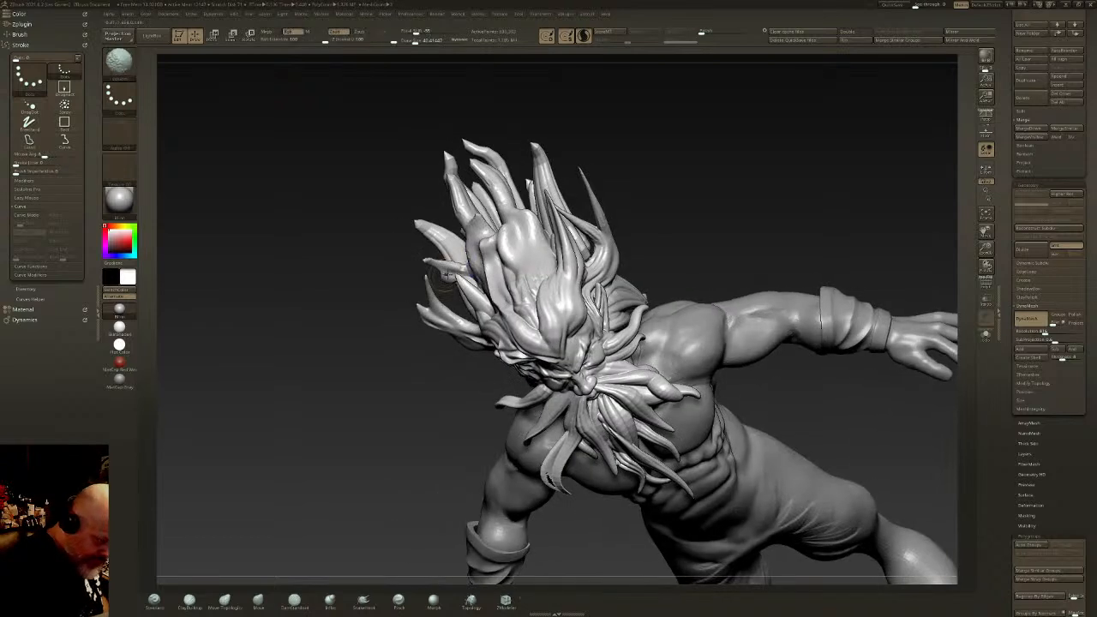
mouse_move(447, 268)
left_mouse_down("shift")
mouse_move(457, 270)
mouse_move(444, 258)
left_mouse_up("shift")
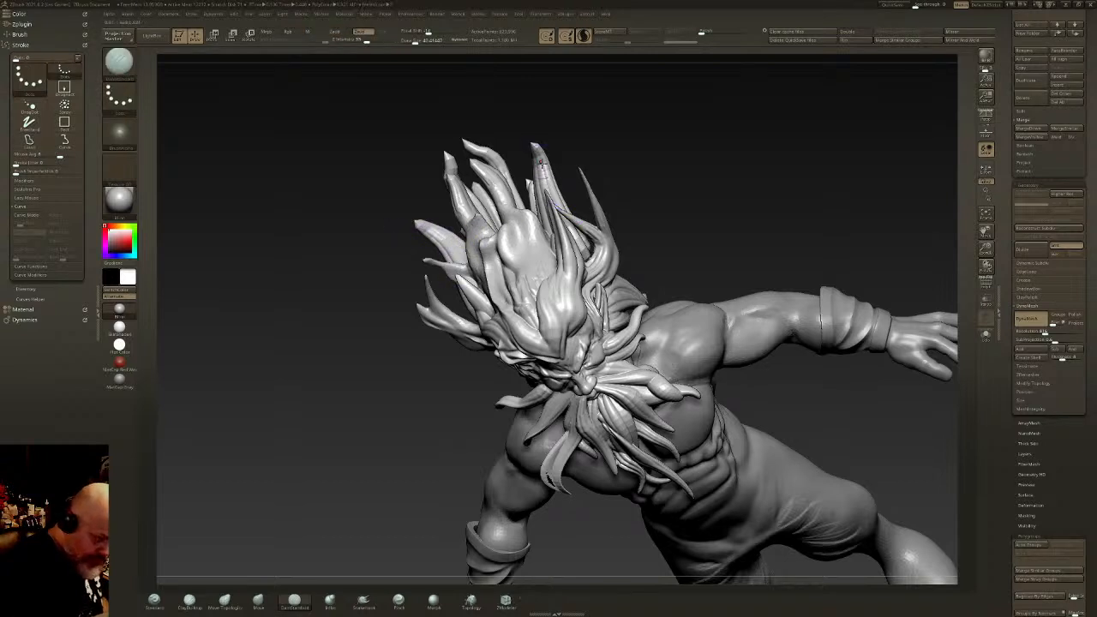
Step: Carve flowing grooves along the spikes and side strands toward their tips, seen from above
right_click_drag(540, 159, 538, 168)
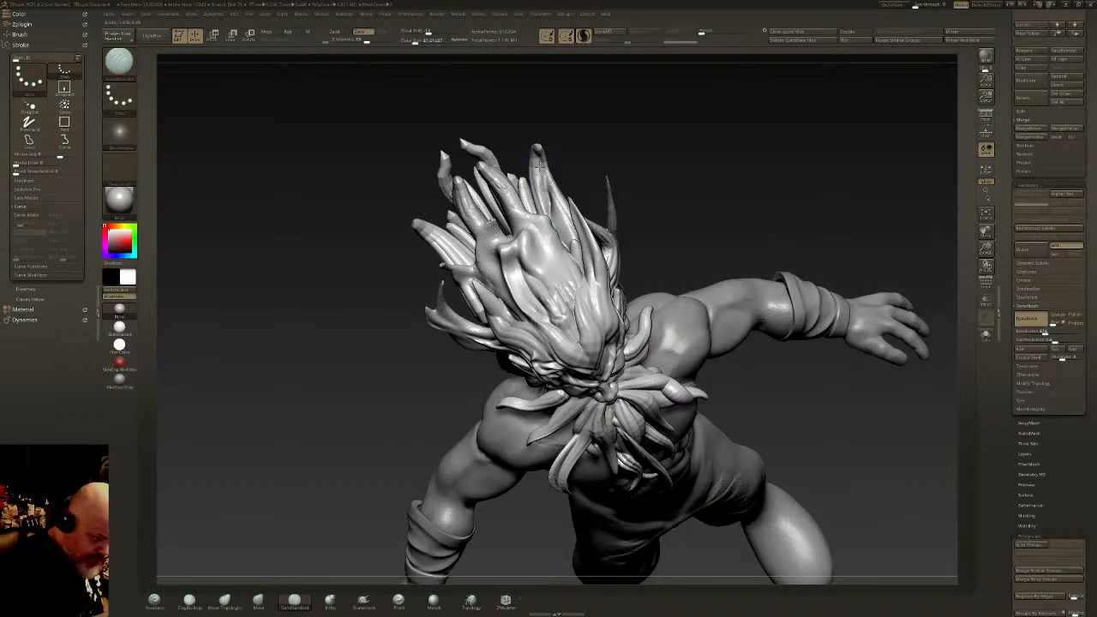
mouse_move(525, 219)
left_mouse_down()
mouse_move(489, 172)
mouse_move(516, 210)
mouse_move(461, 196)
left_mouse_up()
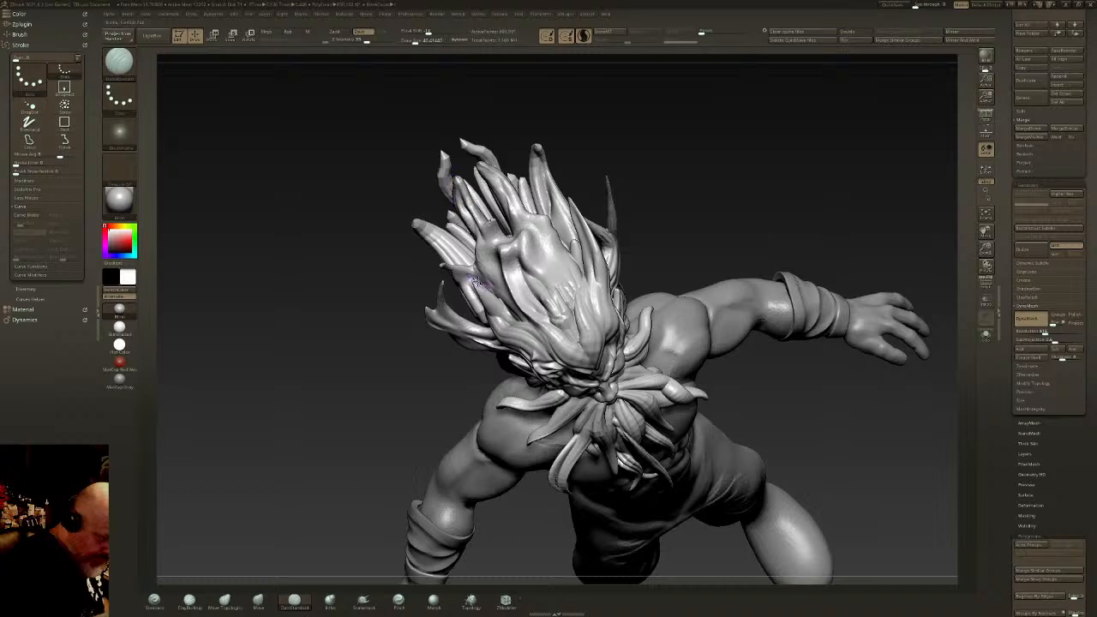
left_click_drag(477, 282, 436, 237)
left_click_drag(509, 296, 478, 236)
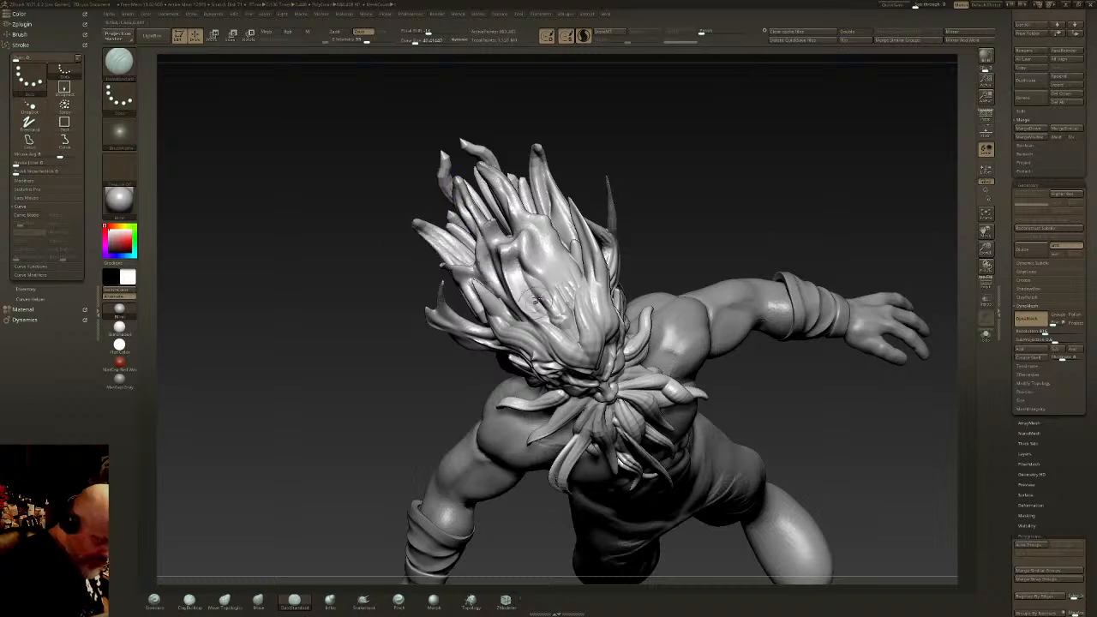
Step: Cut long creases through the swept-back hair above the ear, following each strand to its tip
right_click_drag(522, 287, 517, 301)
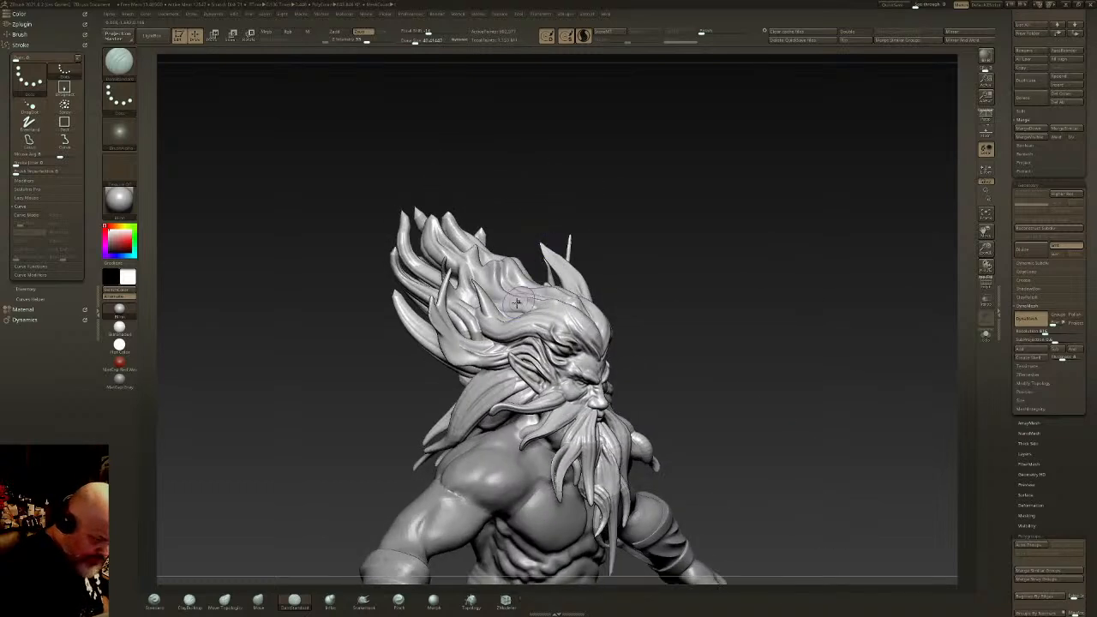
left_click_drag(517, 301, 470, 225)
left_click_drag(464, 262, 444, 230)
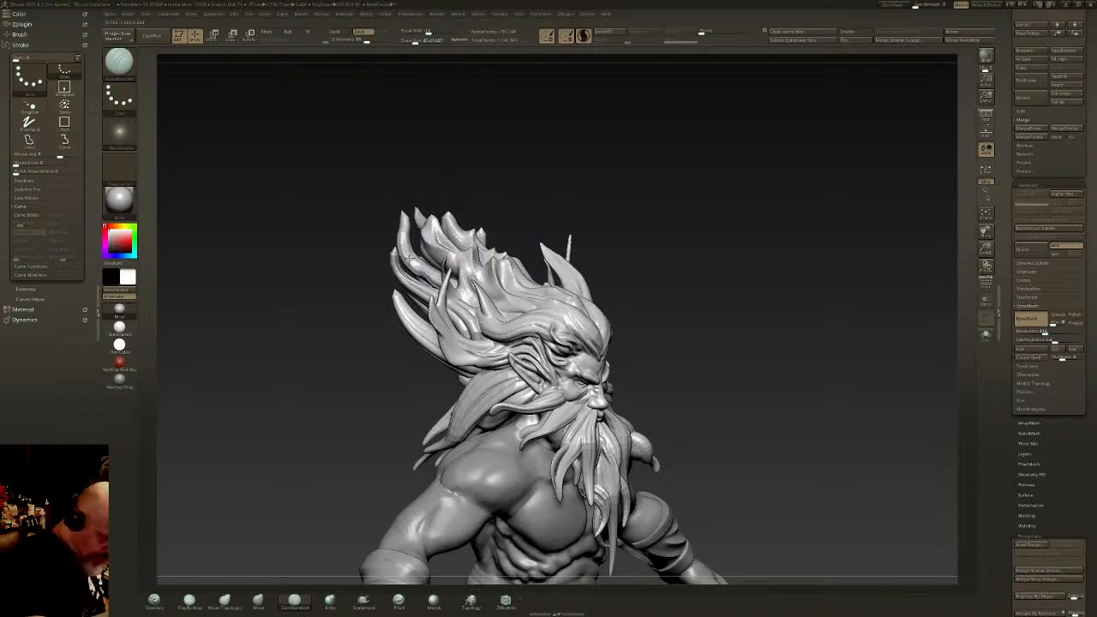
left_click_drag(420, 280, 401, 214)
left_click_drag(439, 293, 394, 251)
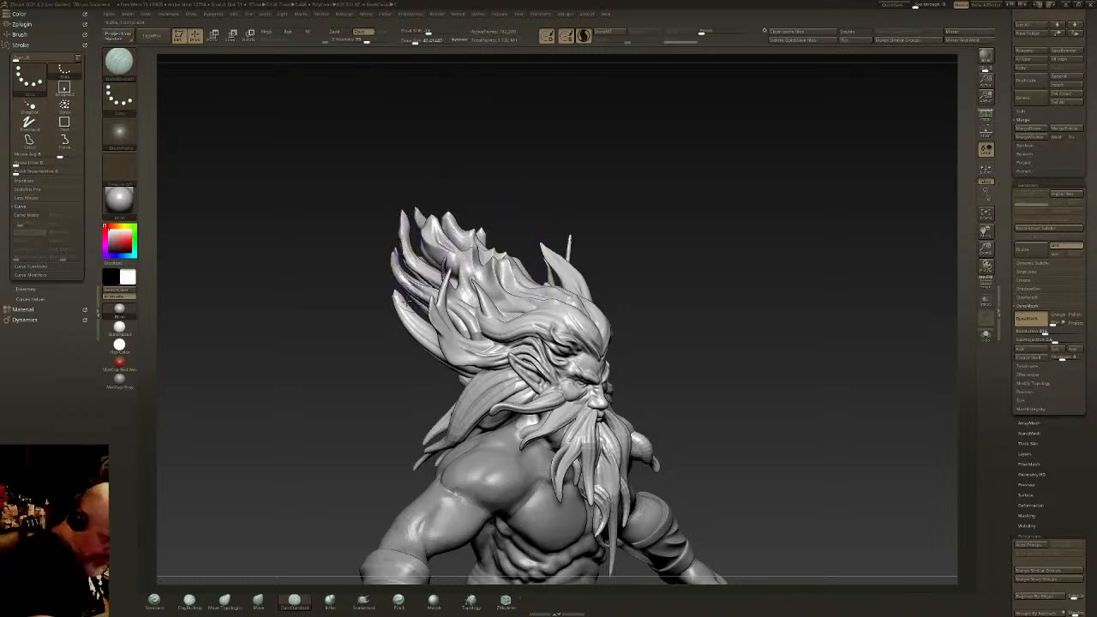
mouse_move(397, 296)
left_mouse_down()
mouse_move(444, 350)
mouse_move(442, 320)
left_mouse_up()
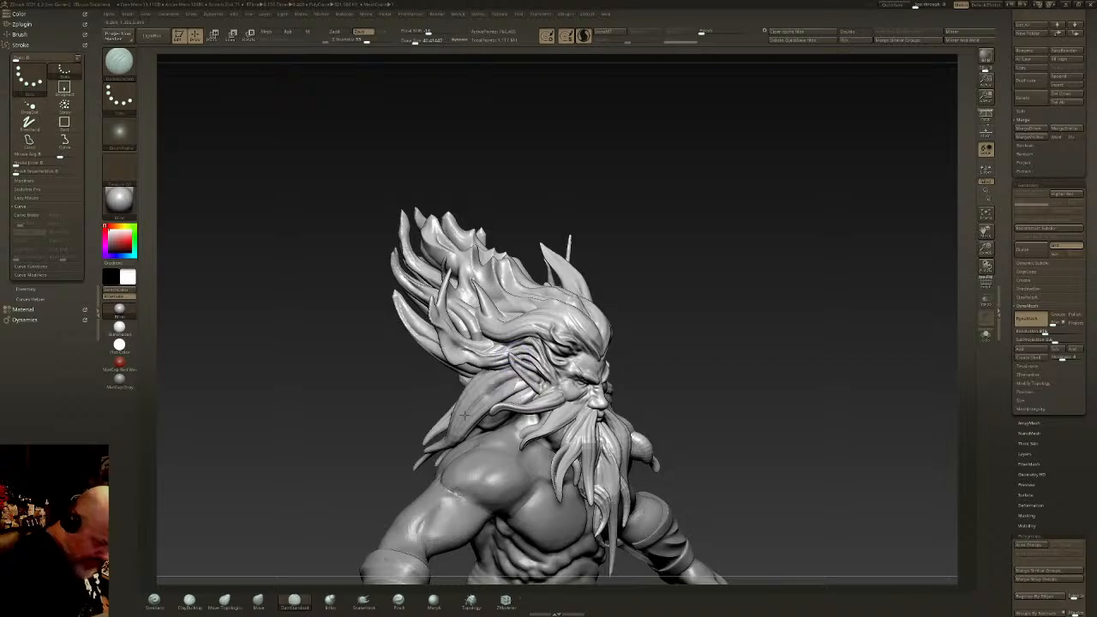
Step: Carve long DamStandard grooves down the loose strands behind the ear, following each one toward the shoulder
left_click_drag(521, 374, 464, 417)
right_click_drag(464, 417, 521, 384)
left_click_drag(519, 382, 437, 437)
right_click_drag(454, 419, 533, 381)
left_click_drag(498, 374, 470, 419)
right_click_drag(473, 416, 527, 377)
left_click_drag(485, 372, 451, 382)
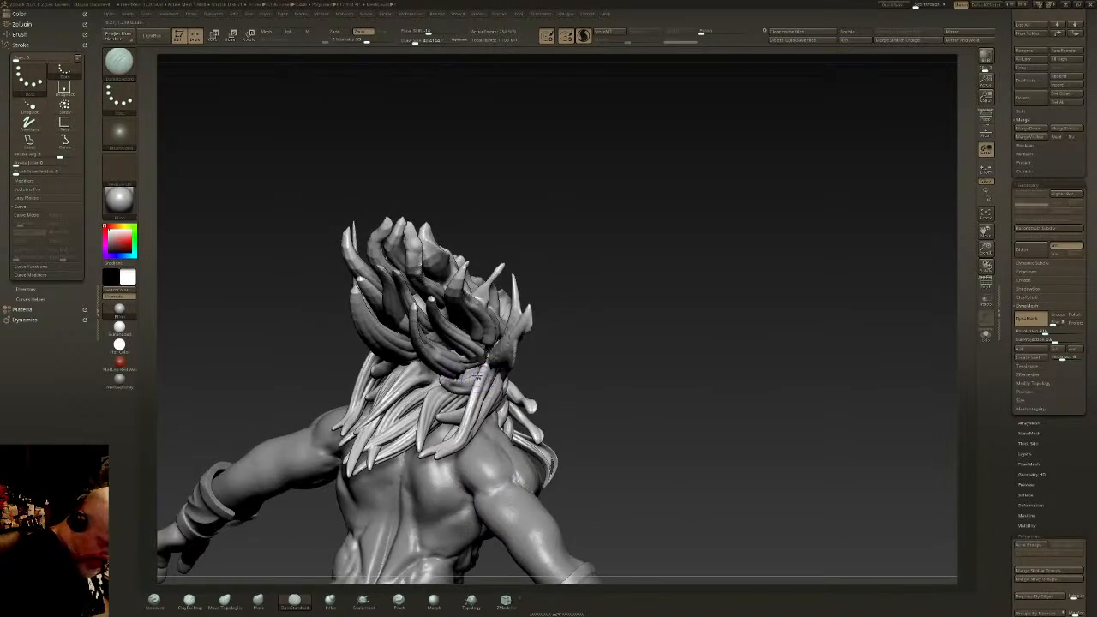
Step: Lasso-mask the hair around the crown and behind the ear in side view, trim the selection, and invert the mask
mouse_move(429, 442)
right_mouse_down()
mouse_move(440, 387)
mouse_move(360, 364)
mouse_move(515, 343)
mouse_move(614, 300)
mouse_move(673, 259)
mouse_move(686, 264)
mouse_move(680, 245)
right_mouse_up()
left_click(120, 61)
left_click(296, 106)
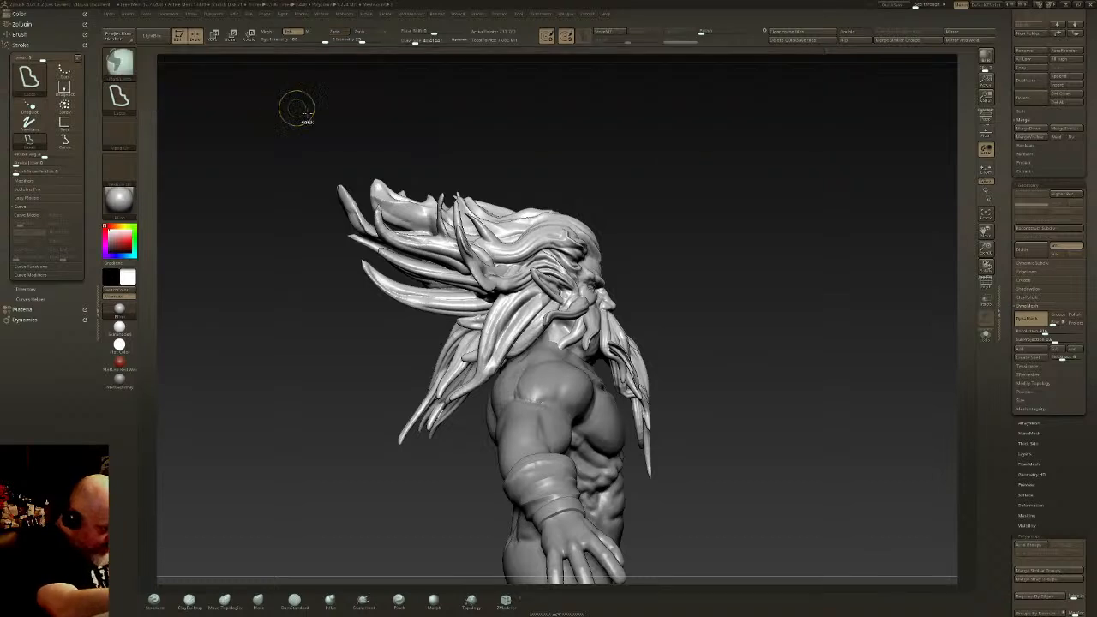
mouse_move(520, 171)
left_mouse_down("ctrl")
mouse_move(498, 184)
mouse_move(457, 332)
left_mouse_up("ctrl")
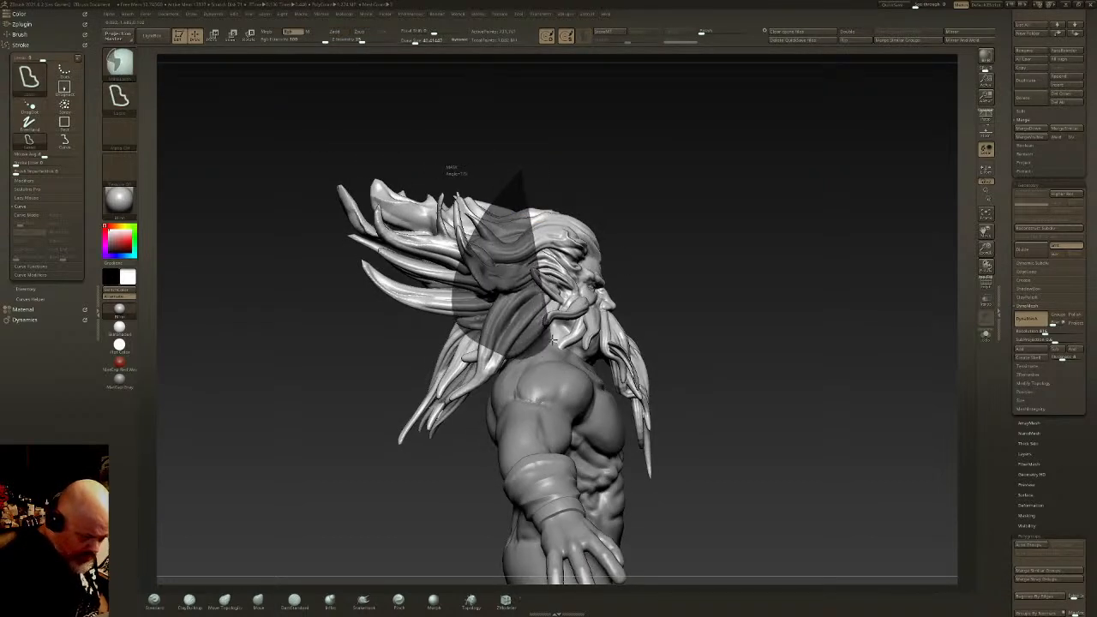
left_click_drag(548, 259, 590, 176, "ctrl")
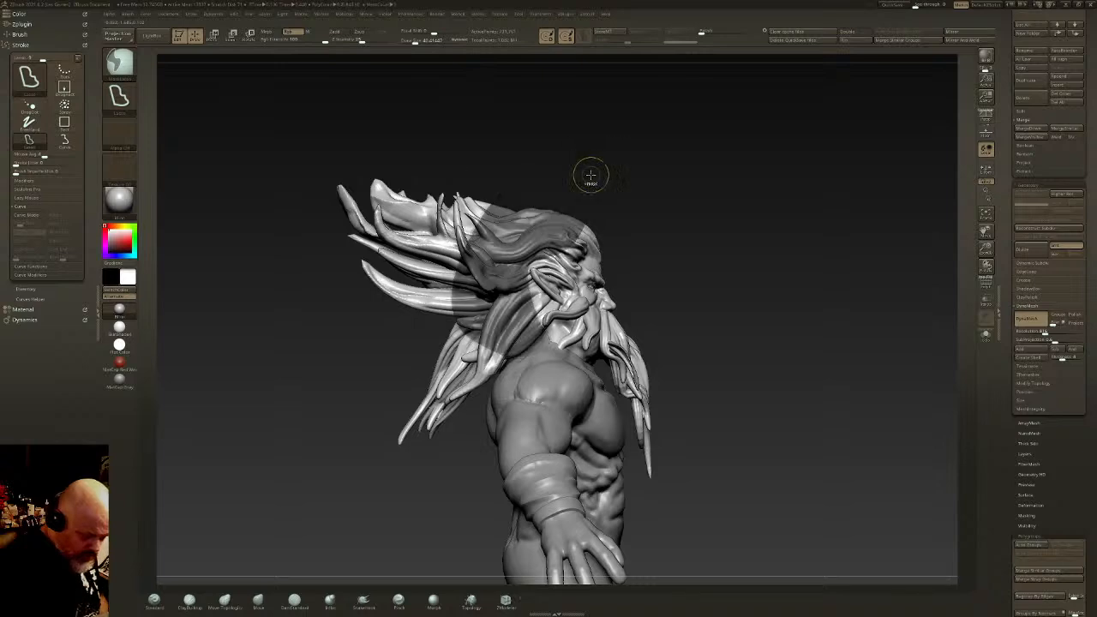
mouse_move(576, 237)
right_mouse_down()
mouse_move(634, 248)
mouse_move(579, 289)
right_mouse_up()
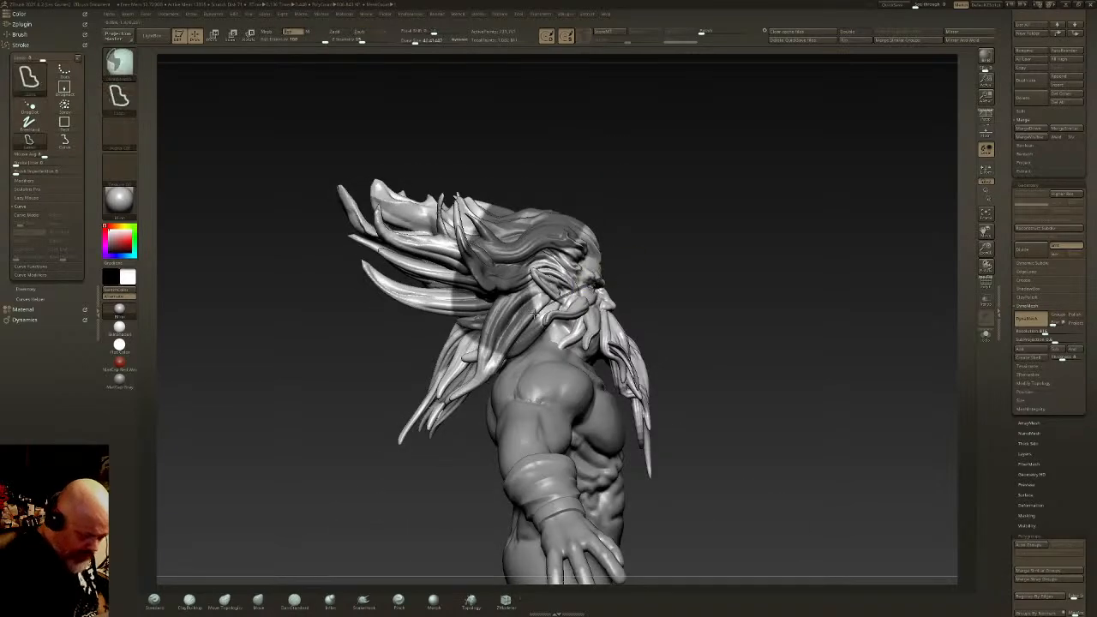
right_click_drag(642, 406, 451, 369, "ctrl")
mouse_move(610, 266)
left_mouse_down("ctrl+alt")
mouse_move(504, 262)
mouse_move(616, 377)
left_mouse_up("ctrl+alt")
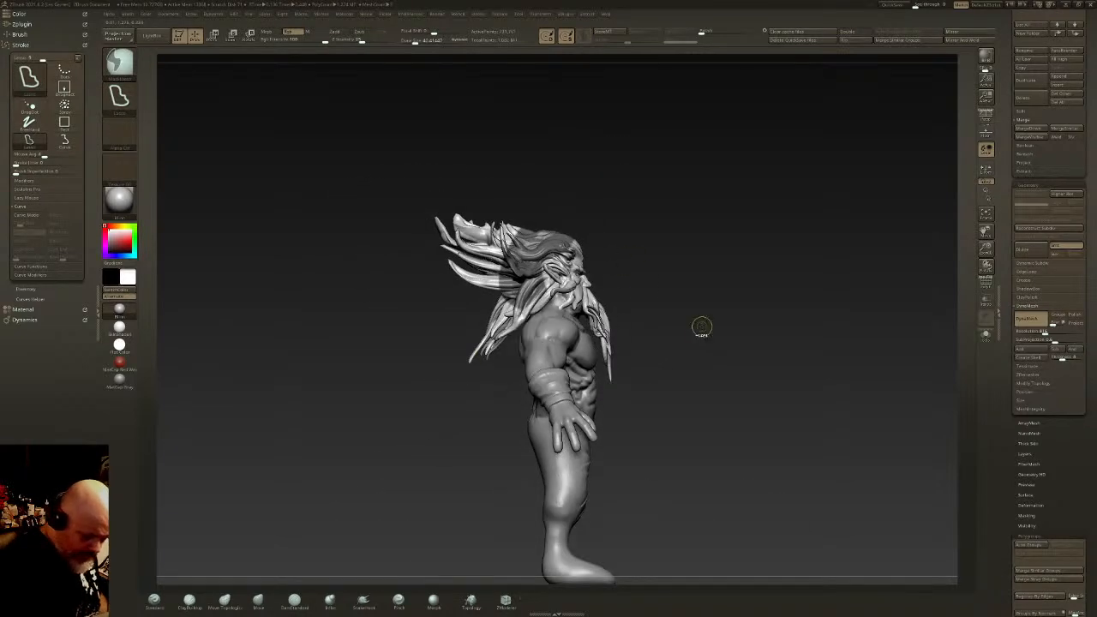
mouse_move(701, 327)
right_mouse_down()
mouse_move(701, 275)
mouse_move(670, 315)
mouse_move(674, 263)
right_mouse_up()
left_click(674, 264, "ctrl")
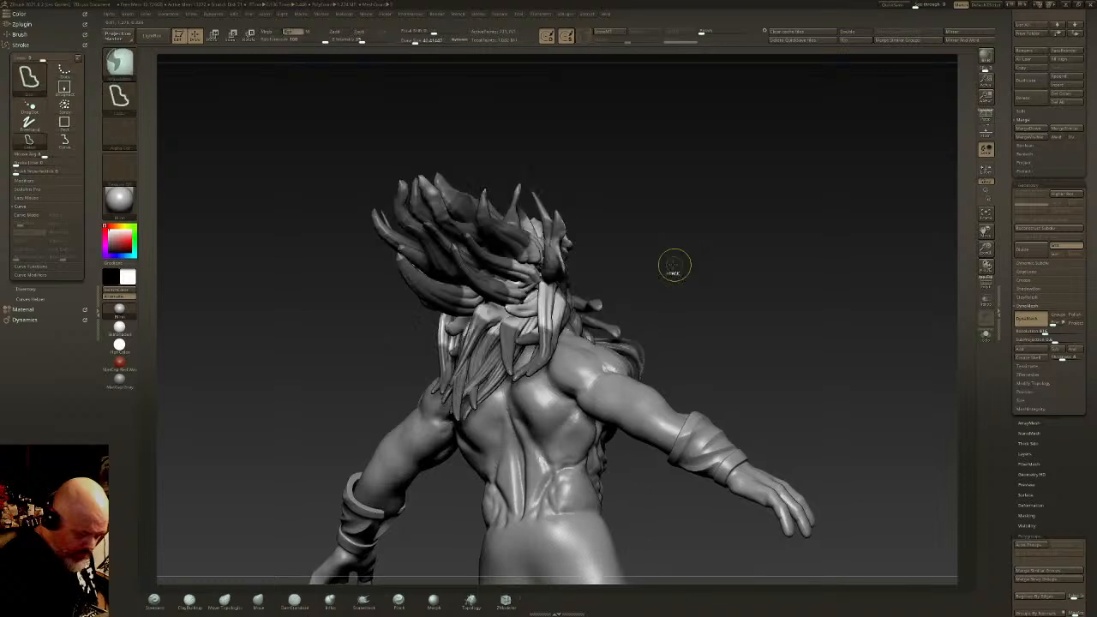
Step: Inflate the unmasked inner hair at the back of the head with the transform gizmo
right_click_drag(582, 303, 628, 248)
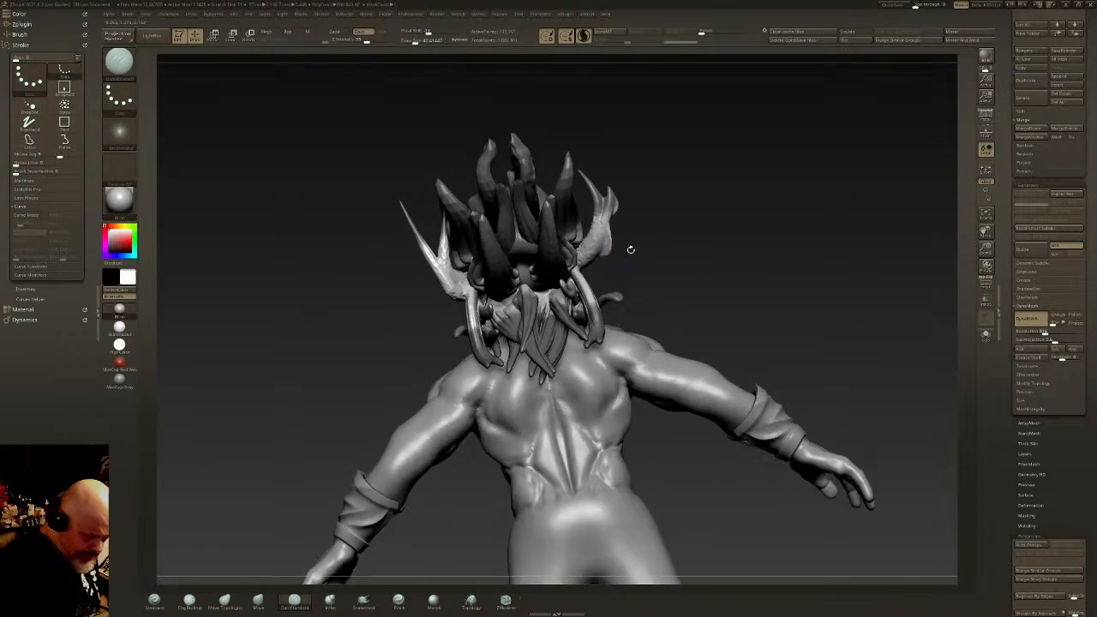
key("w")
left_click_drag(514, 280, 587, 161, "ctrl")
key("q")
mouse_move(641, 219)
right_mouse_down()
mouse_move(689, 211)
mouse_move(698, 232)
mouse_move(678, 265)
mouse_move(651, 249)
mouse_move(661, 238)
right_mouse_up()
mouse_move(505, 163)
left_mouse_down("ctrl")
mouse_move(507, 213)
mouse_move(699, 248)
left_mouse_up("ctrl")
Step: Switch to a freehand mask brush and protect the hair above the brow and temple
left_click(127, 70)
left_click(203, 69)
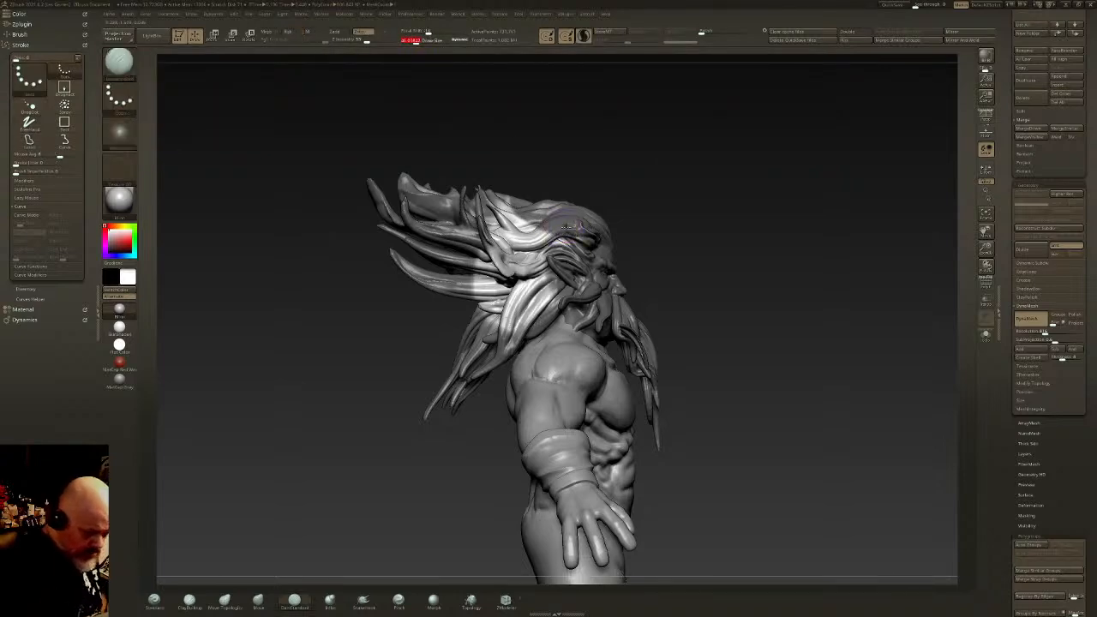
mouse_move(521, 154)
right_mouse_down()
mouse_move(628, 204)
mouse_move(556, 214)
mouse_move(634, 235)
mouse_move(595, 203)
right_mouse_up()
mouse_move(588, 202)
left_mouse_down("ctrl")
mouse_move(549, 183)
mouse_move(553, 205)
mouse_move(591, 229)
mouse_move(578, 266)
mouse_move(545, 227)
left_mouse_up("ctrl")
right_click_drag(549, 223, 673, 194)
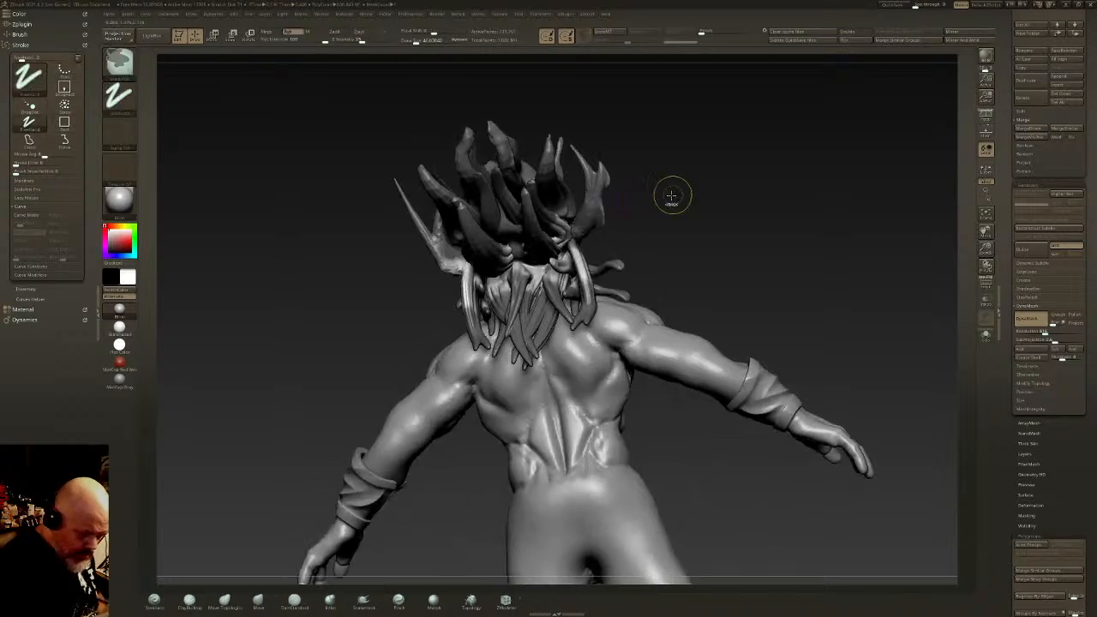
Step: Thicken the unmasked back hair again with the gizmo, clear the mask, and remesh it with DynaMesh
key("w")
left_click_drag(509, 254, 524, 256)
key("q")
mouse_move(737, 216)
right_mouse_down()
mouse_move(643, 219)
mouse_move(651, 198)
right_mouse_up()
left_click_drag(653, 201, 677, 265, "ctrl")
right_click_drag(659, 243, 610, 244)
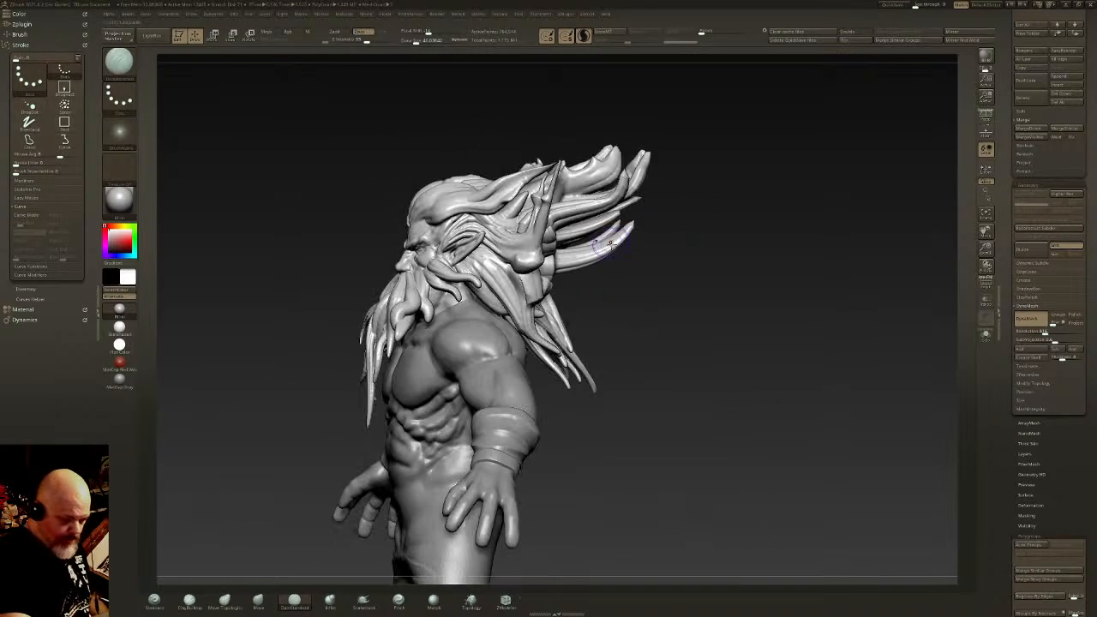
Step: Smooth the thickened side hair behind the ear with a larger brush, blending the lumps into one mass
key("shift")
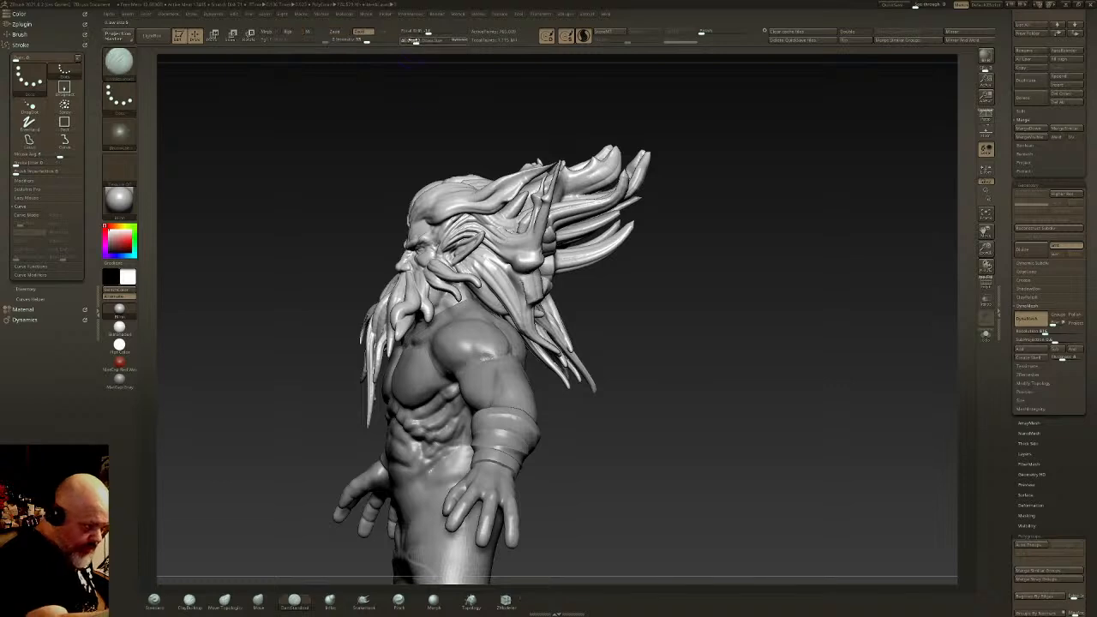
left_click_drag(415, 41, 426, 41)
left_click_drag(537, 204, 535, 257, "shift")
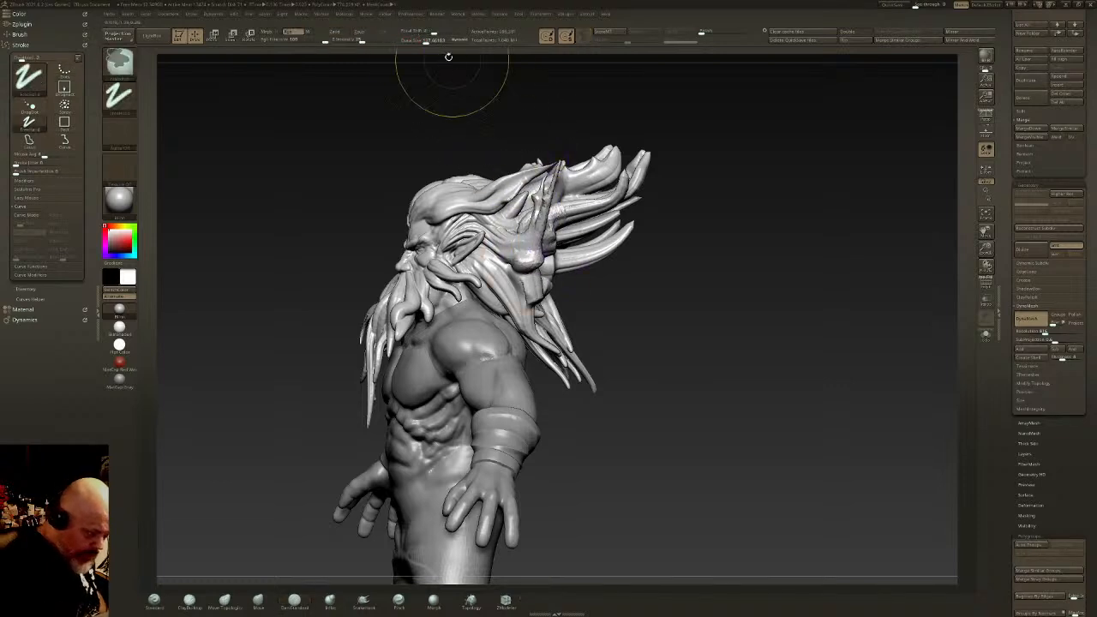
left_click_drag(425, 40, 419, 41)
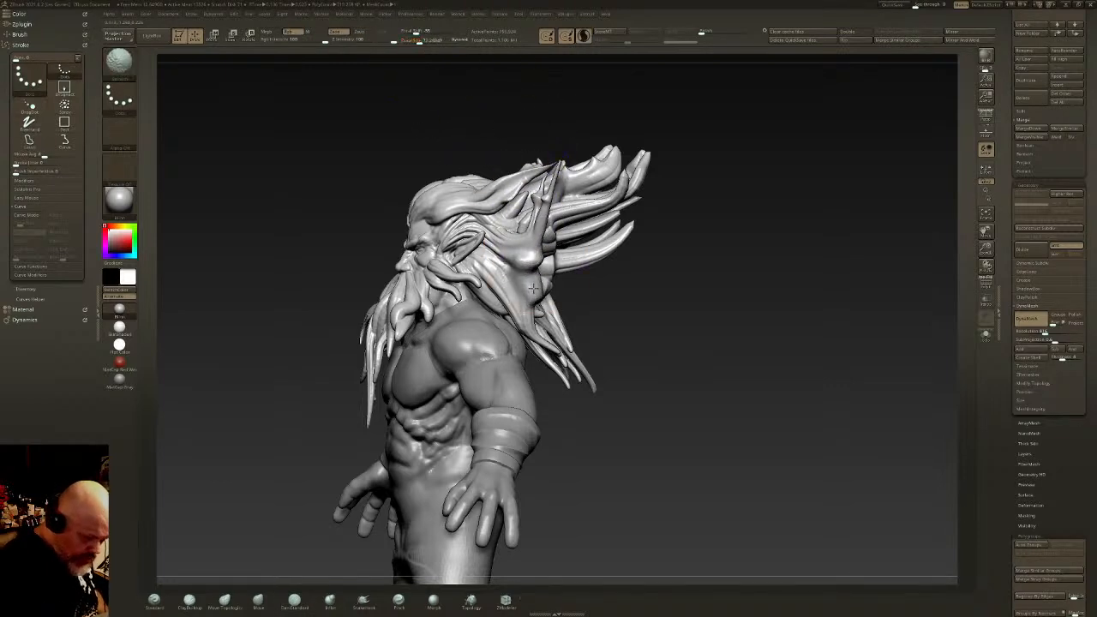
left_click_drag(533, 288, 531, 296, "shift")
right_click_drag(591, 290, 533, 286)
left_click_drag(548, 270, 604, 296, "shift")
right_click_drag(638, 291, 598, 281)
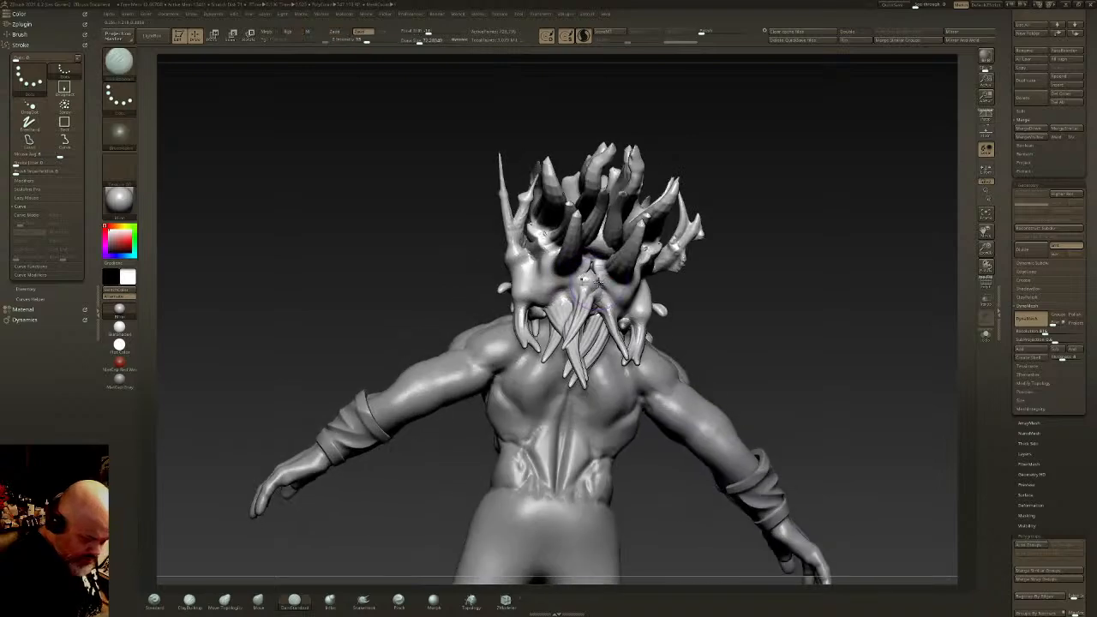
Step: Smooth the fused surface at the back of the head and between the bases of the spikes
mouse_move(588, 266)
left_mouse_down("shift")
mouse_move(589, 291)
mouse_move(572, 300)
left_mouse_up("shift")
left_click_drag(545, 245, 538, 229, "shift")
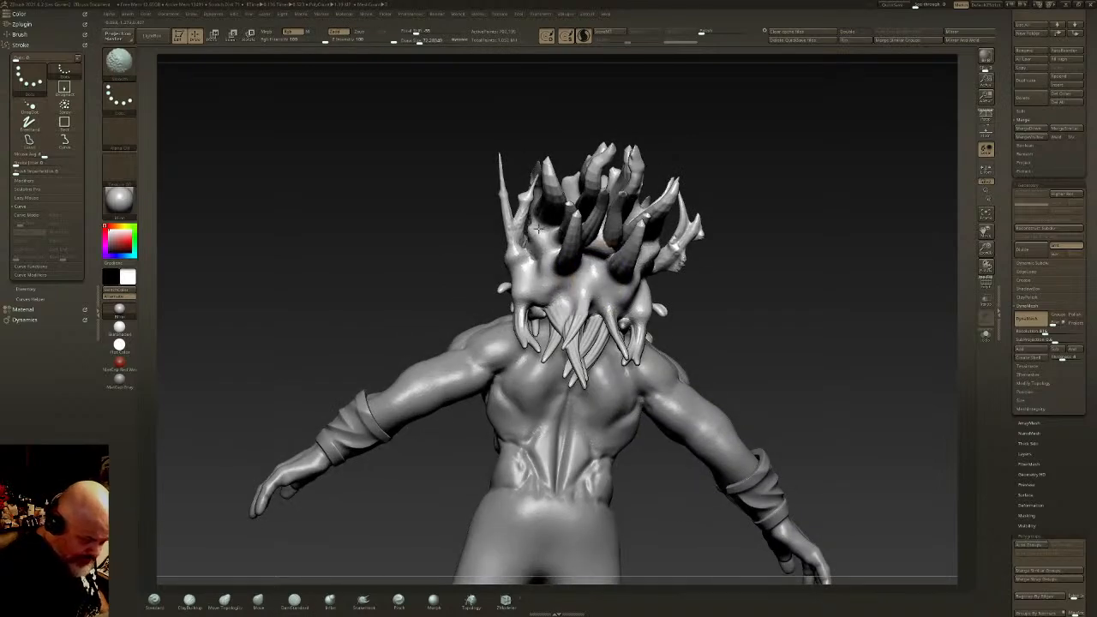
right_click_drag(537, 227, 517, 199)
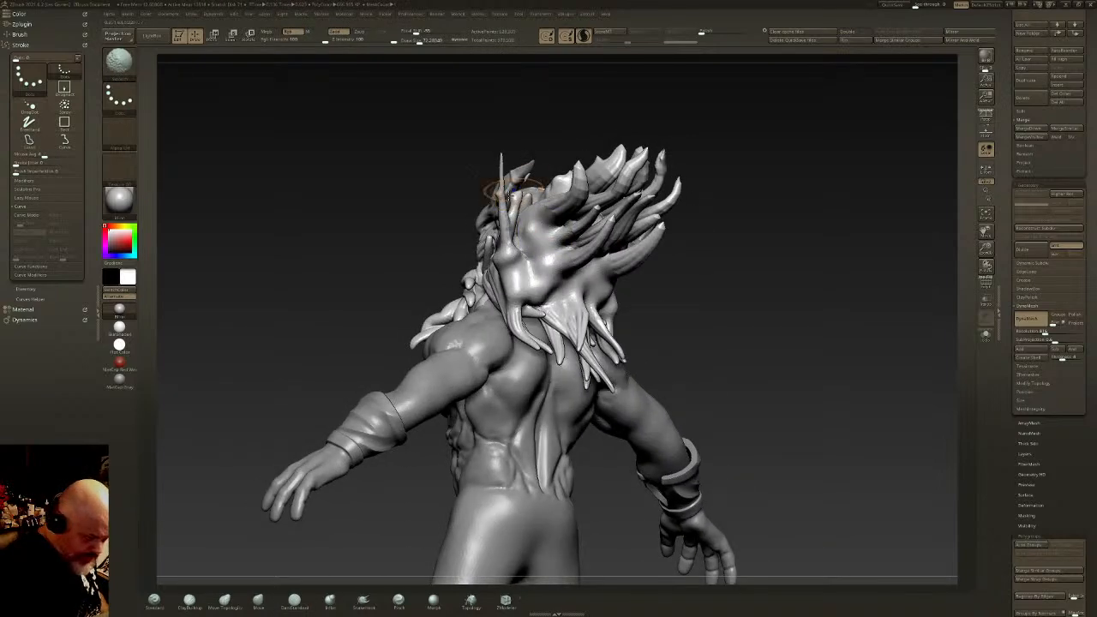
right_click_drag(539, 159, 593, 176)
left_click_drag(556, 191, 556, 168, "shift")
right_click_drag(556, 175, 519, 154)
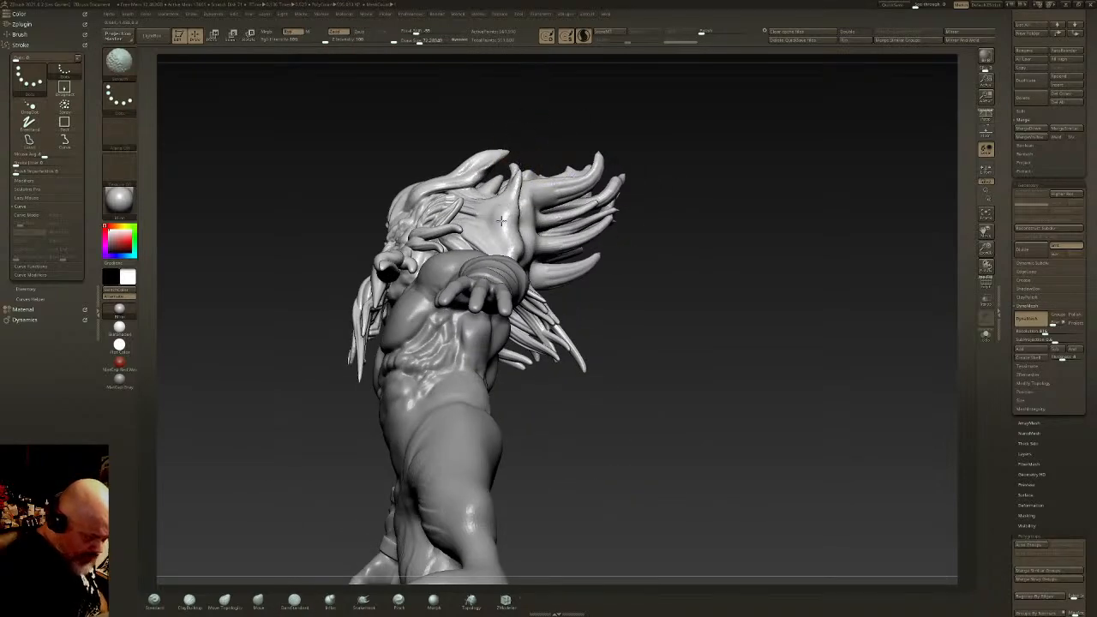
Step: Smooth the hair behind the ear down to the roots of the neck strands
left_click_drag(501, 221, 501, 231, "shift")
right_click_drag(531, 203, 499, 227)
left_click_drag(500, 247, 507, 269, "shift")
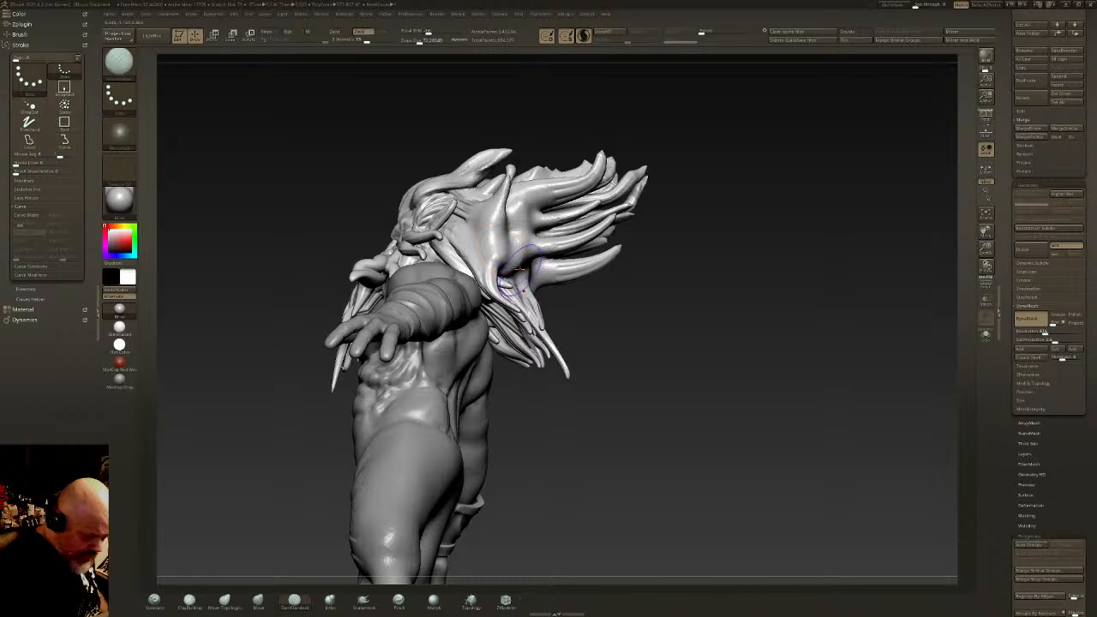
mouse_move(548, 282)
right_mouse_down()
mouse_move(512, 293)
mouse_move(560, 300)
right_mouse_up()
left_click_drag(552, 321, 553, 318, "shift")
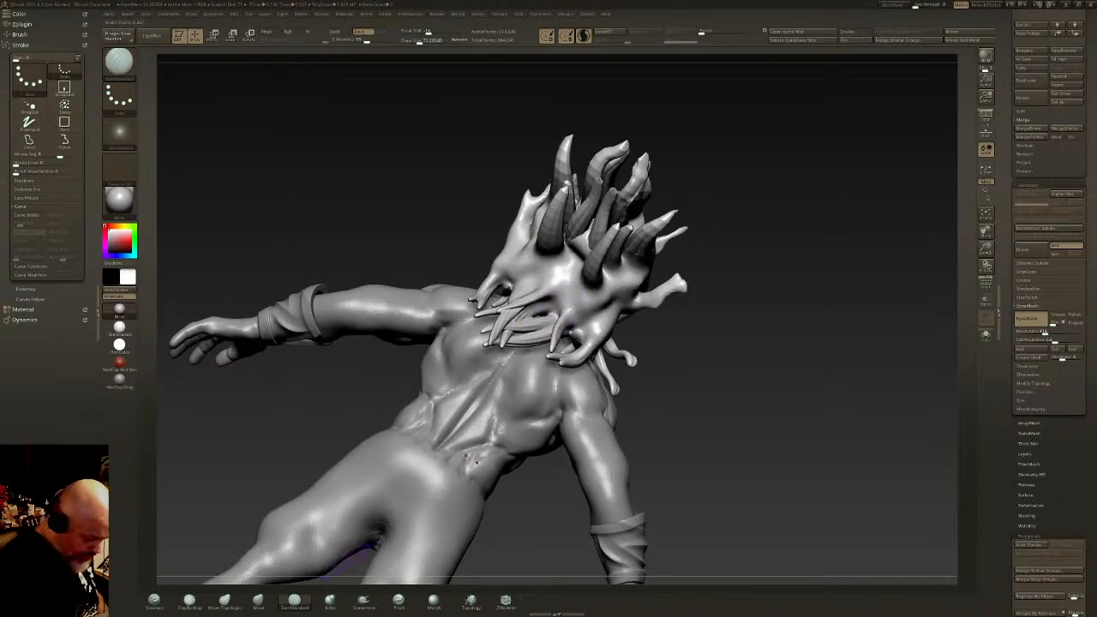
Step: Fill the gap between the nape strands with the Inflate brush and soften the surrounding back hair
left_click(338, 601)
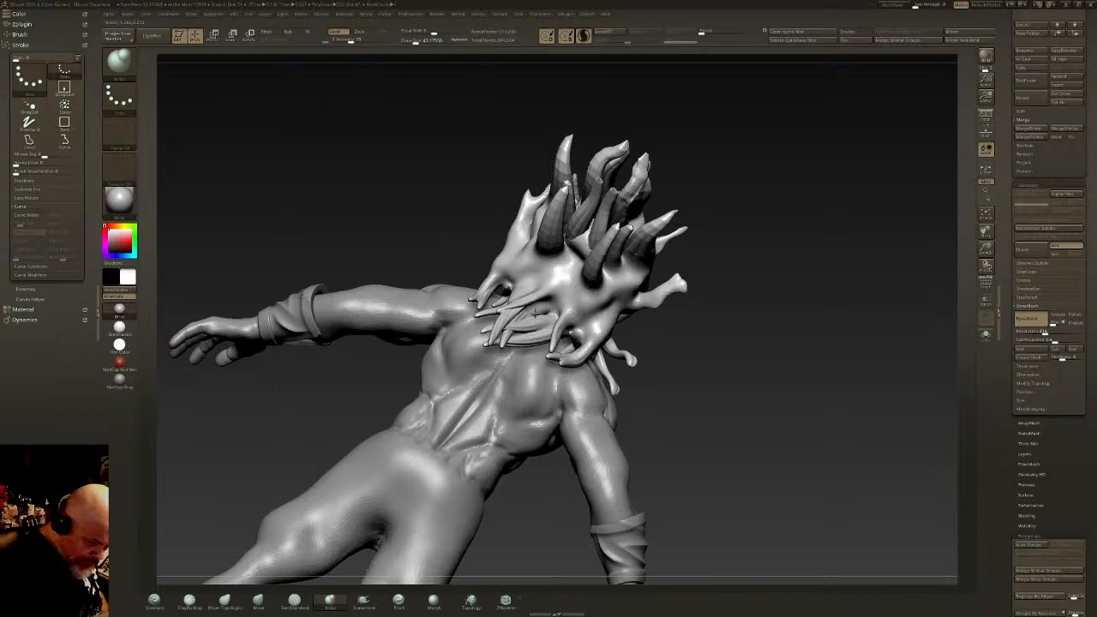
key("shift")
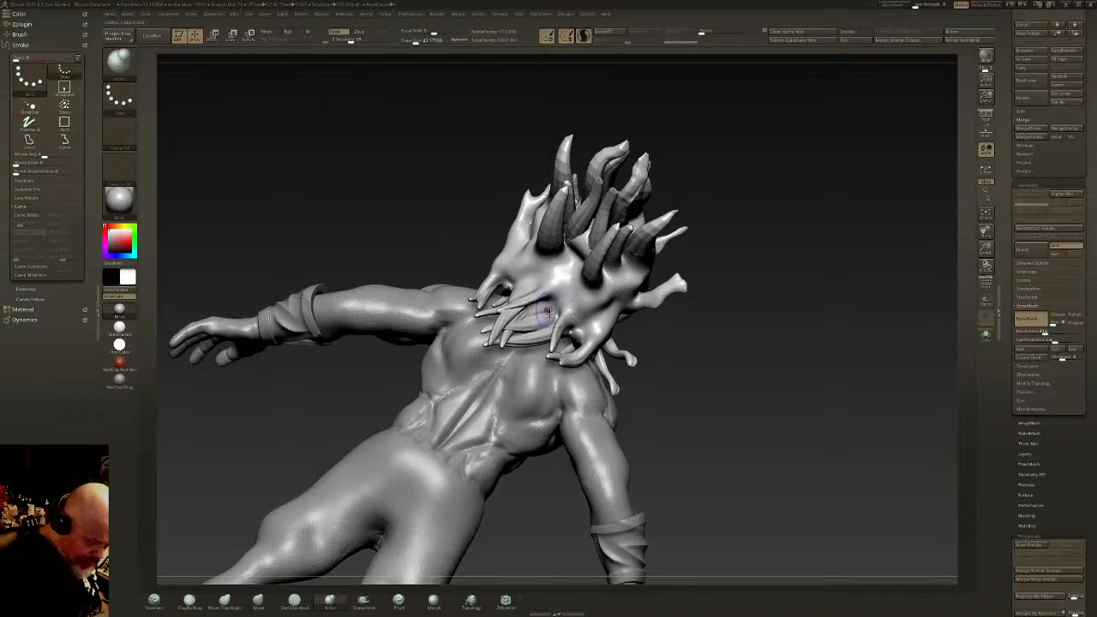
left_click_drag(546, 314, 545, 320)
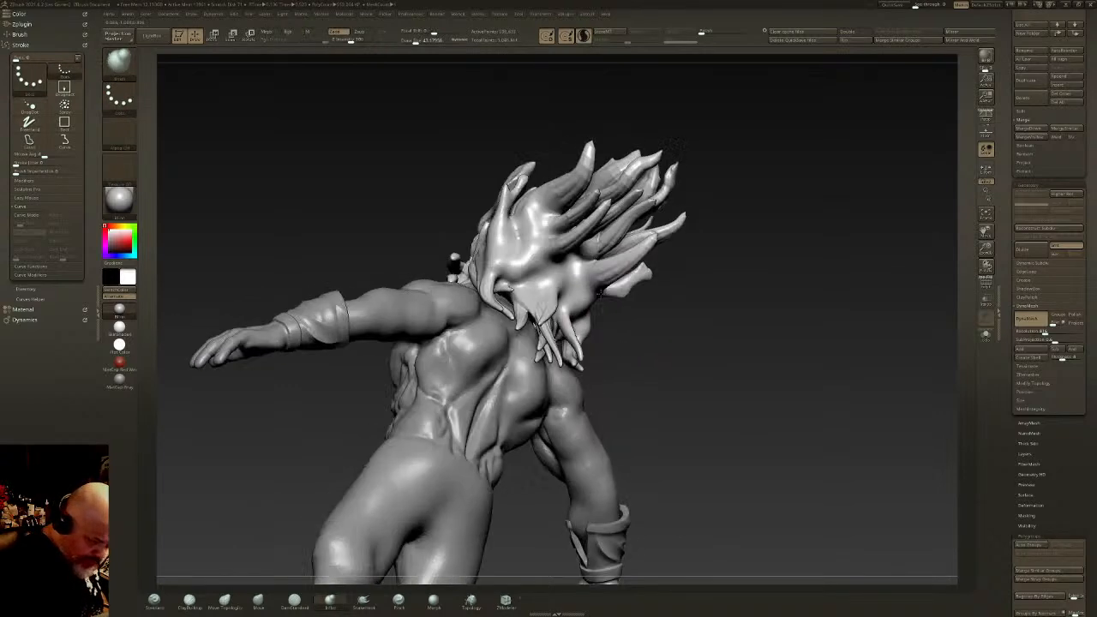
left_click_drag(728, 326, 771, 321)
key("shift")
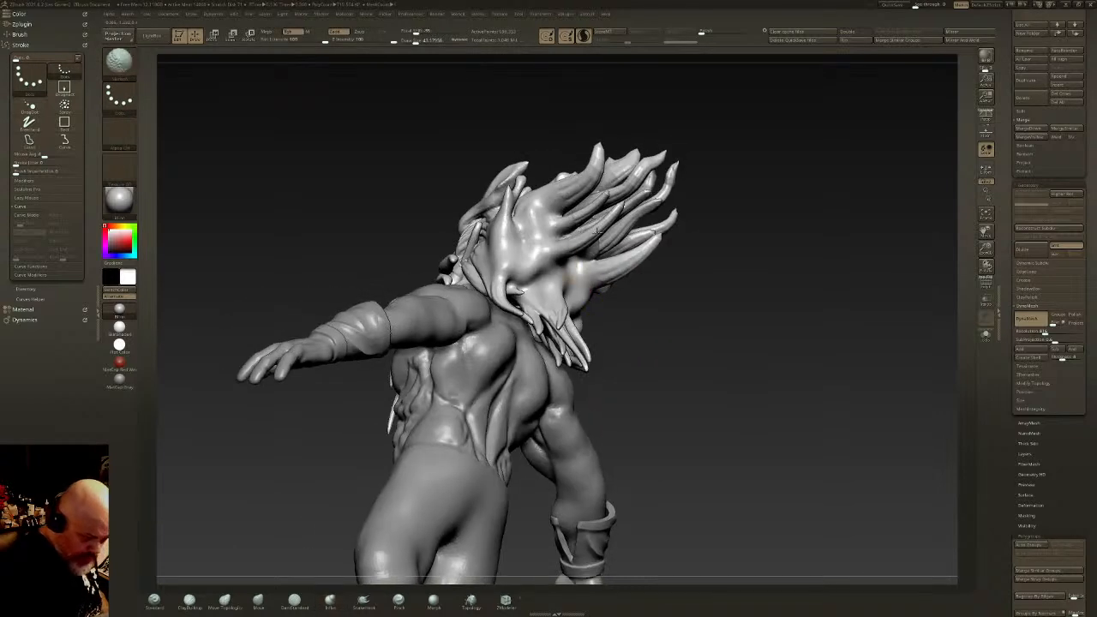
mouse_move(643, 213)
left_mouse_down()
mouse_move(618, 281)
mouse_move(594, 293)
mouse_move(578, 218)
left_mouse_up()
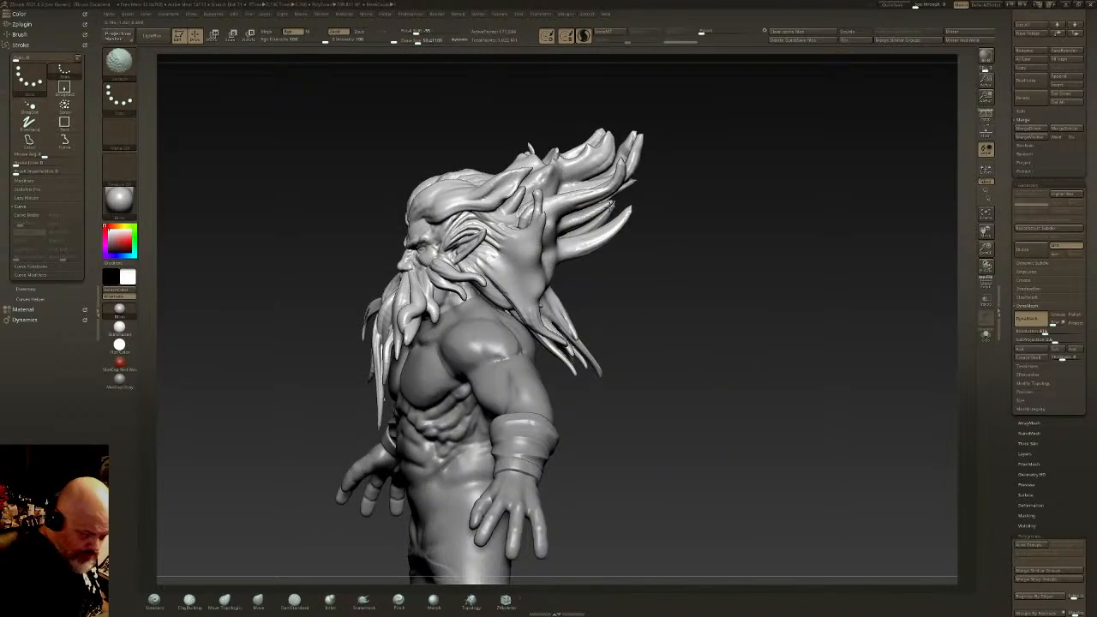
Step: Smooth the hair above the temple, and mirror and weld the hair across the head
left_click_drag(666, 153, 665, 205)
left_click_drag(461, 198, 470, 214, "shift")
left_click_drag(930, 90, 974, 52, "ctrl")
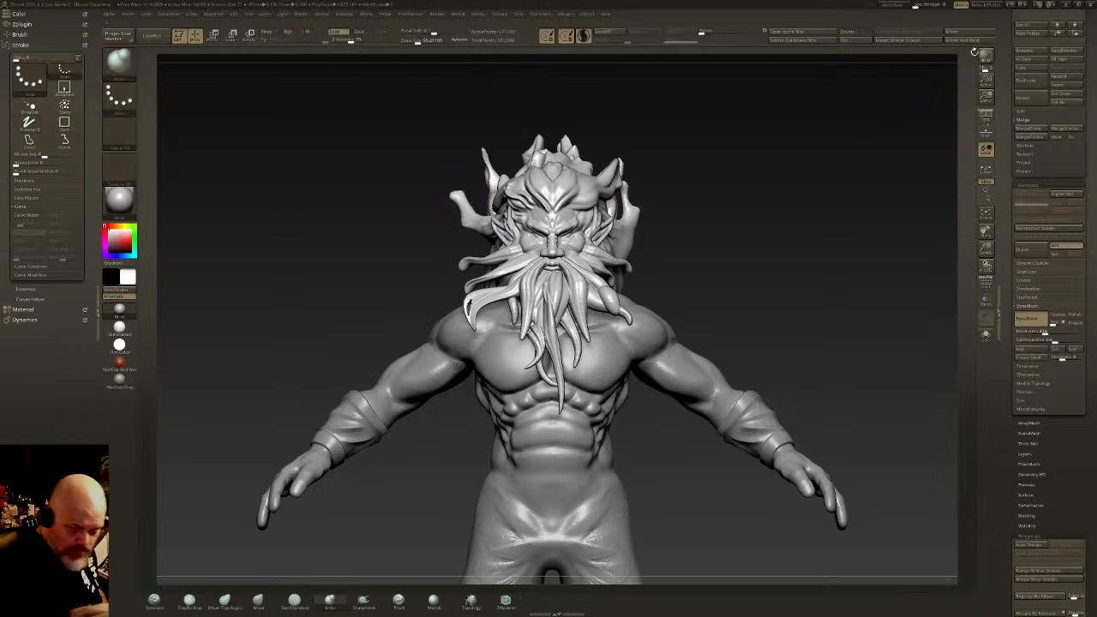
Step: Smooth the thin, broken beard side tufts into solid points and shrink the horn-like strands beside the head
left_click_drag(729, 260, 619, 286)
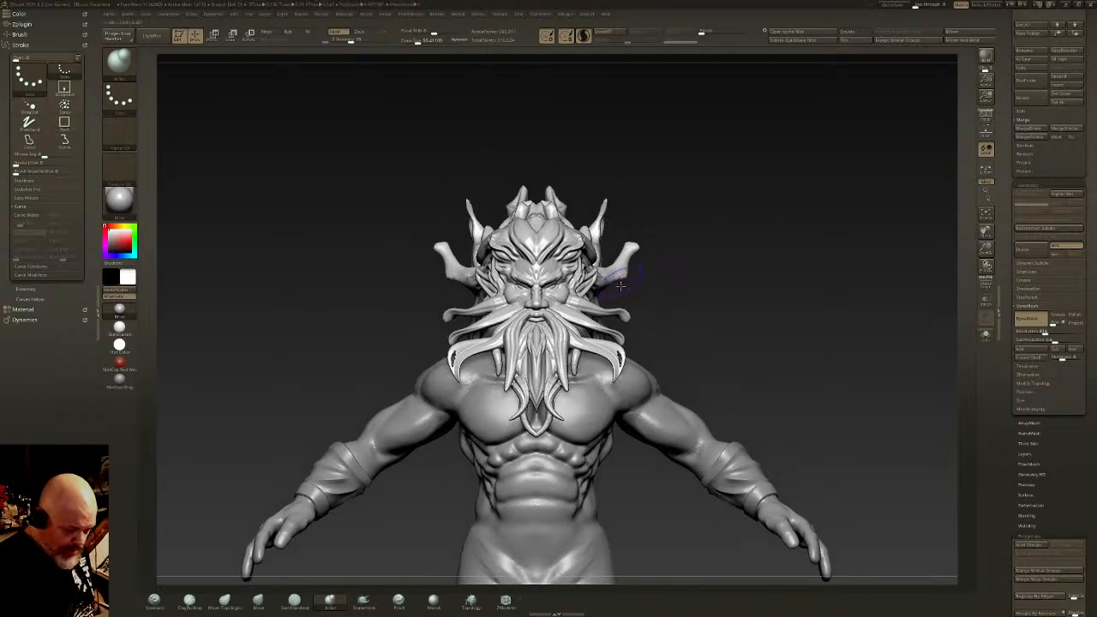
mouse_move(613, 352)
left_mouse_down("shift")
mouse_move(628, 366)
mouse_move(616, 381)
left_mouse_up("shift")
right_click_drag(614, 378, 596, 384)
left_click_drag(598, 360, 614, 334, "shift")
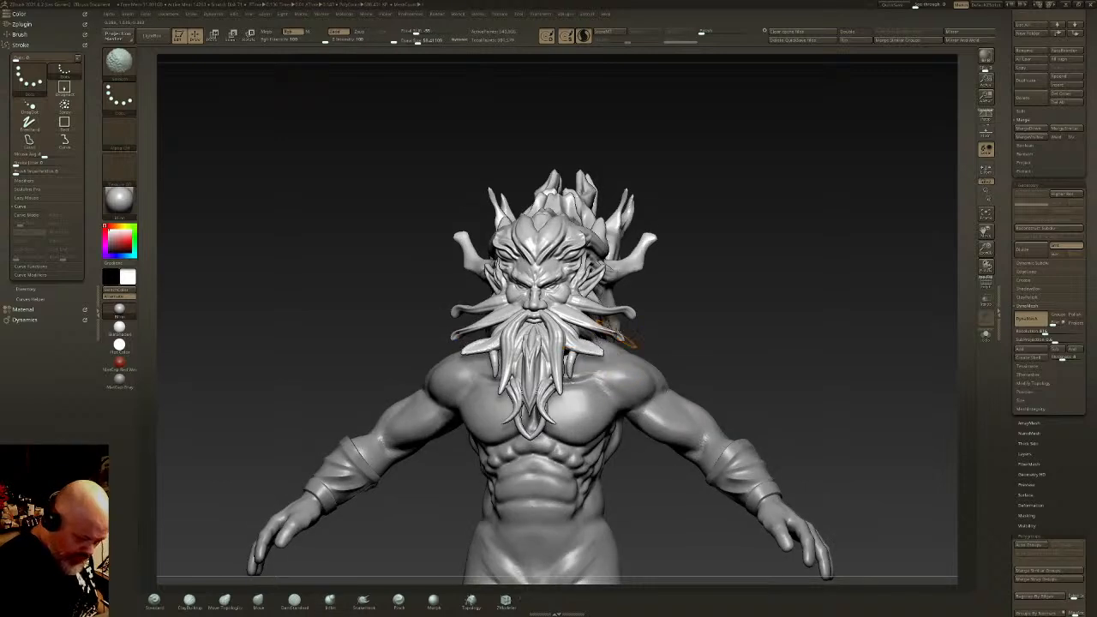
left_click_drag(653, 238, 634, 269, "shift")
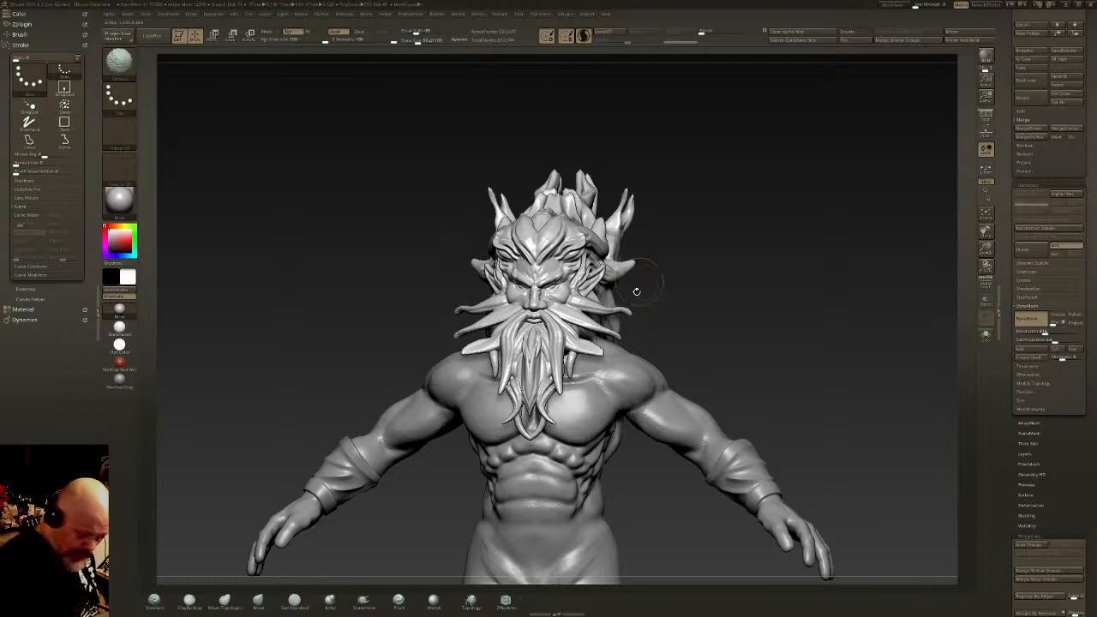
Step: Carve new DamStandard strand grooves through the smoothed hair behind the ear, sweeping down to the nape tips
left_click(294, 600)
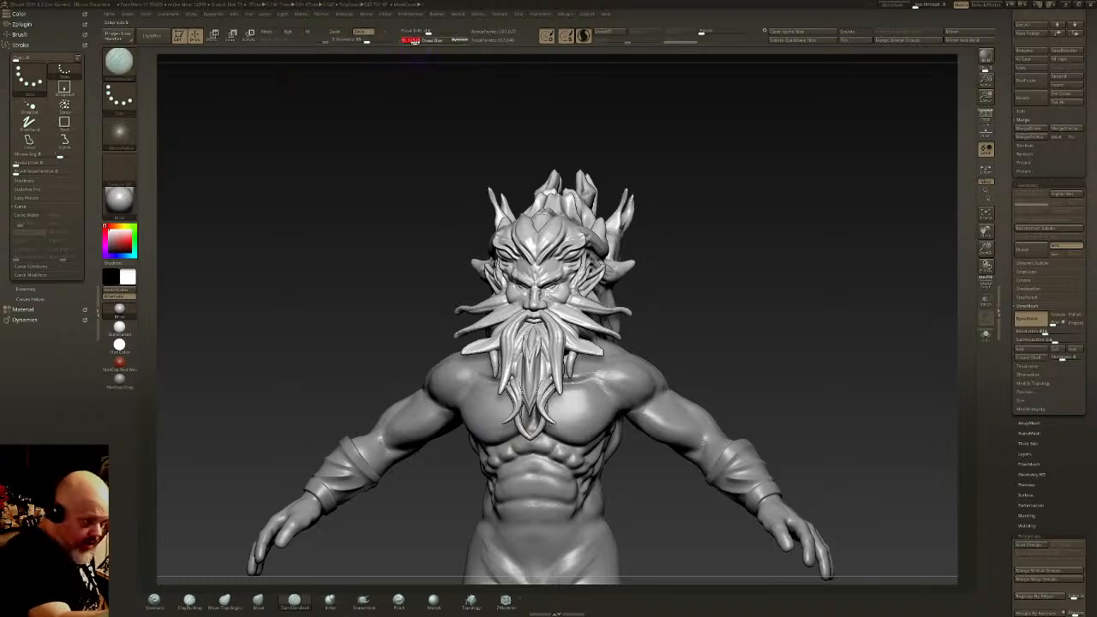
mouse_move(675, 283)
right_mouse_down("ctrl")
mouse_move(677, 328)
mouse_move(591, 296)
right_mouse_up("ctrl")
mouse_move(585, 266)
left_mouse_down()
mouse_move(646, 271)
mouse_move(569, 291)
mouse_move(628, 396)
left_mouse_up()
left_click_drag(602, 350, 653, 419)
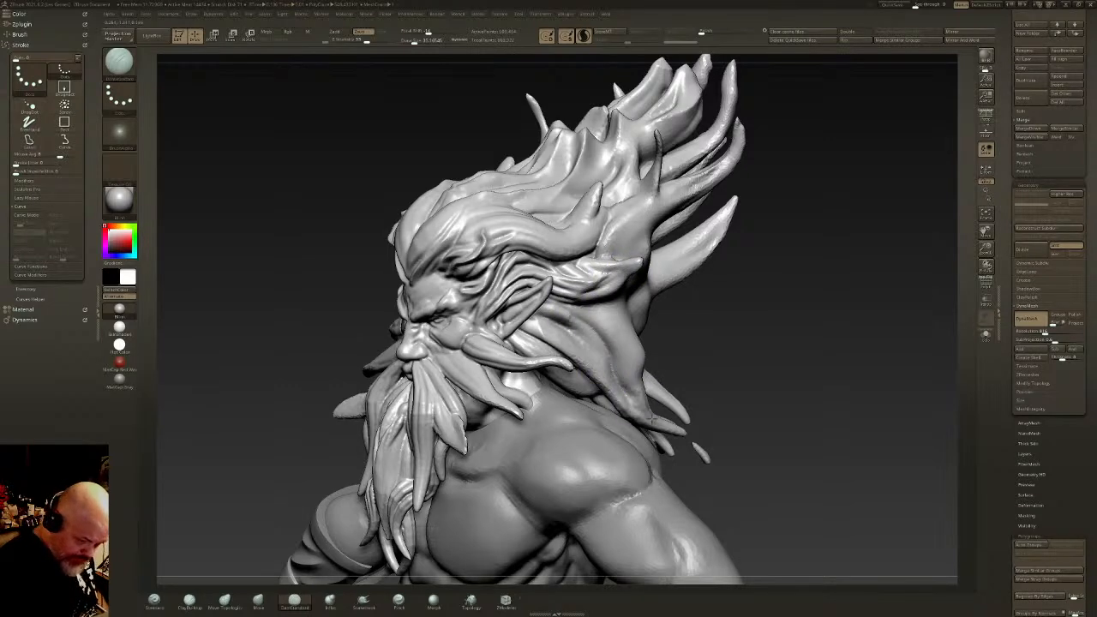
left_click_drag(543, 312, 646, 394)
left_click_drag(588, 308, 644, 375)
right_click_drag(654, 345, 551, 331)
right_click_drag(589, 364, 632, 369)
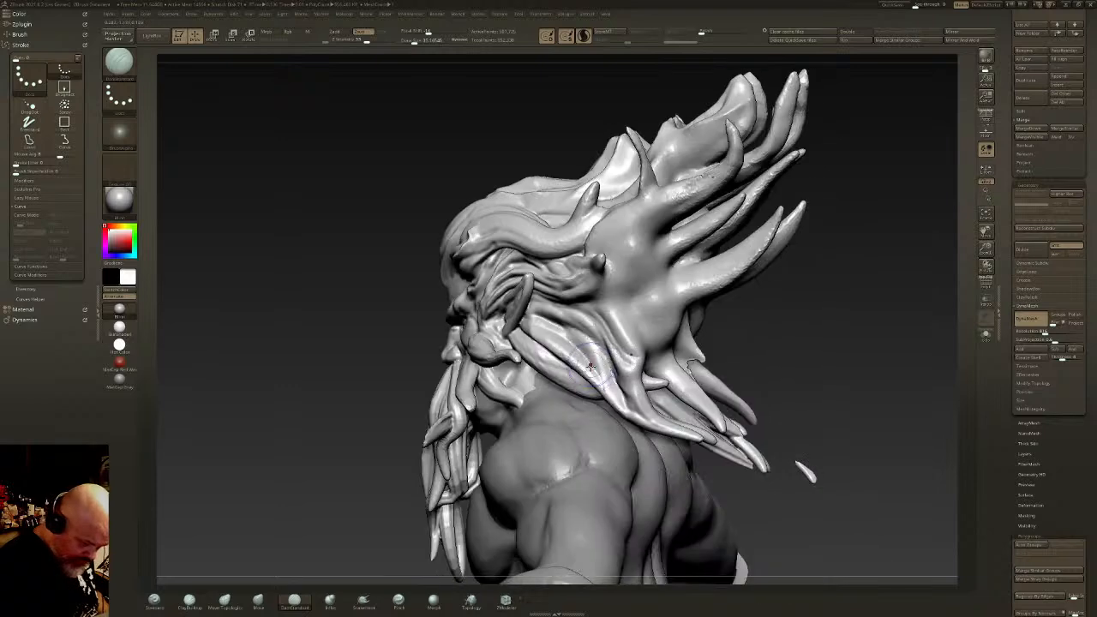
Step: Carve DamStandard strand grooves down the front of the central beard and smooth the area above its lower tips
right_click_drag(541, 351, 533, 345)
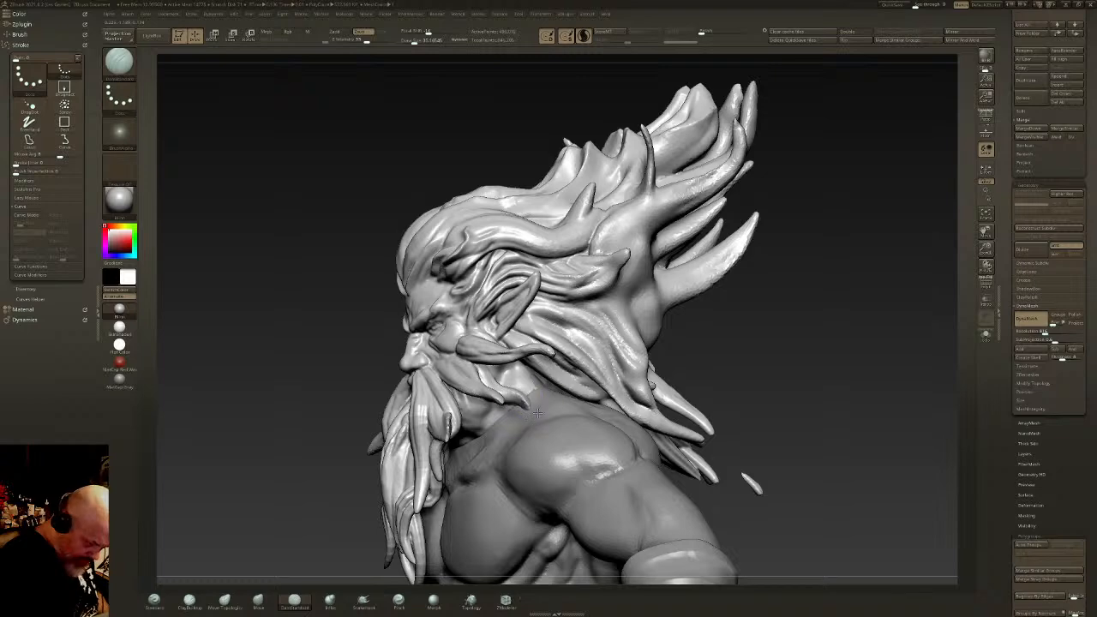
mouse_move(415, 386)
right_mouse_down()
mouse_move(454, 374)
mouse_move(410, 389)
right_mouse_up()
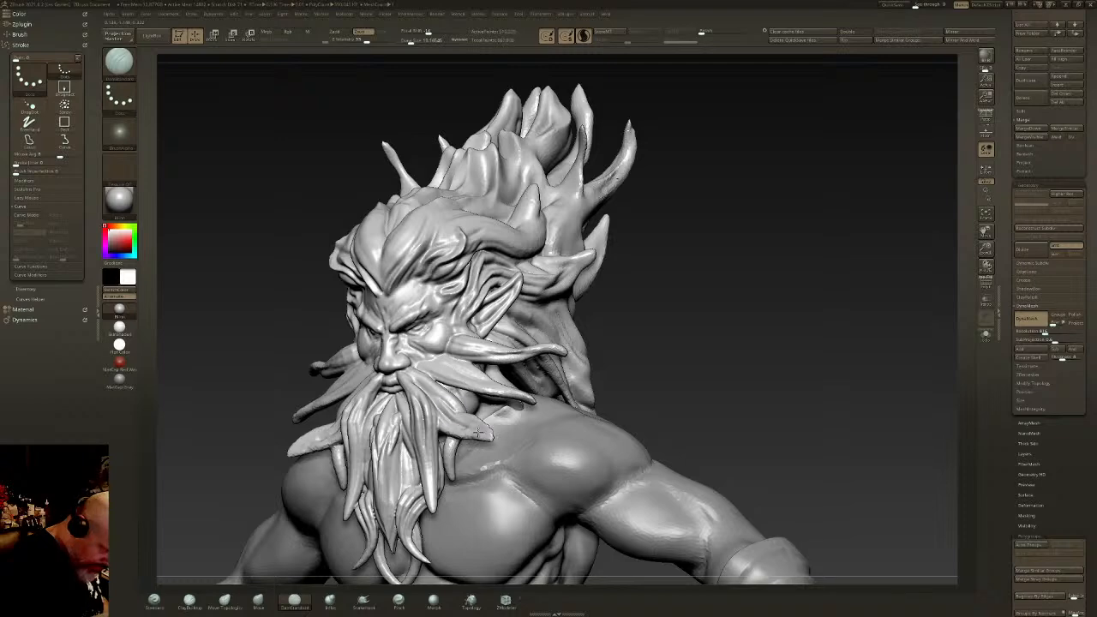
right_click_drag(439, 396, 516, 302)
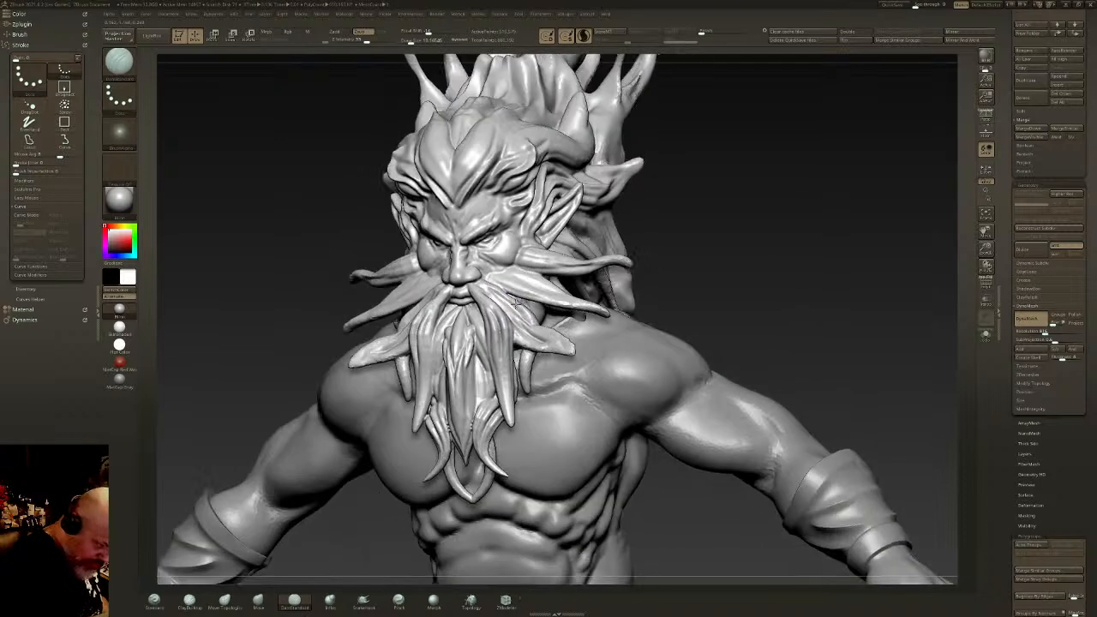
left_click_drag(501, 326, 509, 410)
right_click_drag(421, 349, 479, 329)
mouse_move(479, 329)
left_mouse_down()
mouse_move(485, 381)
mouse_move(442, 330)
left_mouse_up()
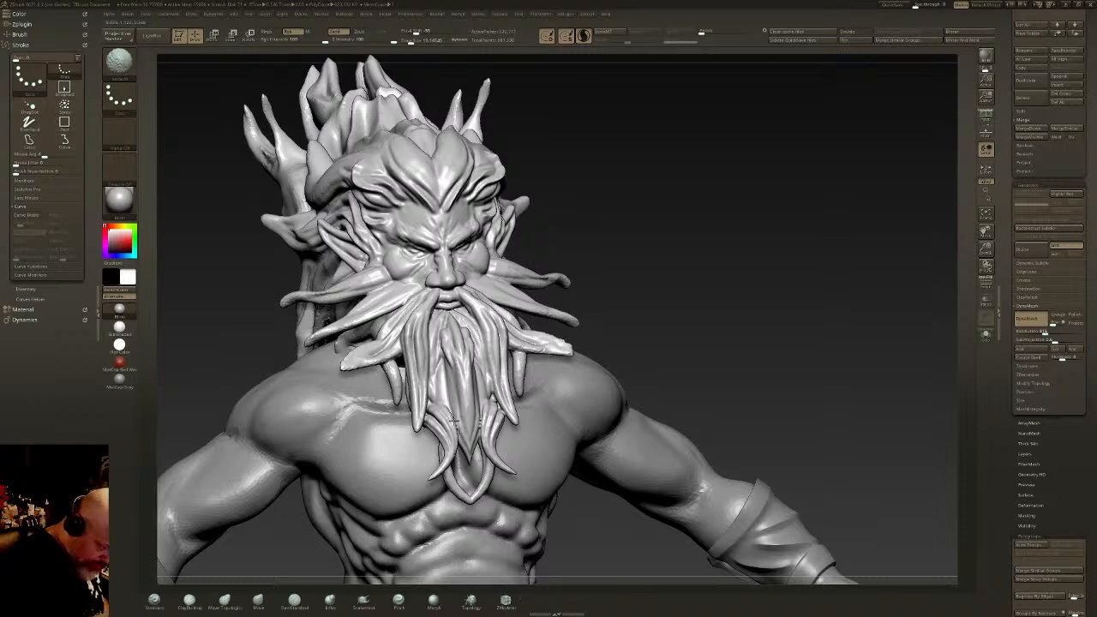
left_click_drag(454, 421, 452, 391, "shift")
mouse_move(441, 324)
left_mouse_down()
mouse_move(454, 409)
mouse_move(446, 382)
left_mouse_up()
left_click_drag(446, 320, 458, 388)
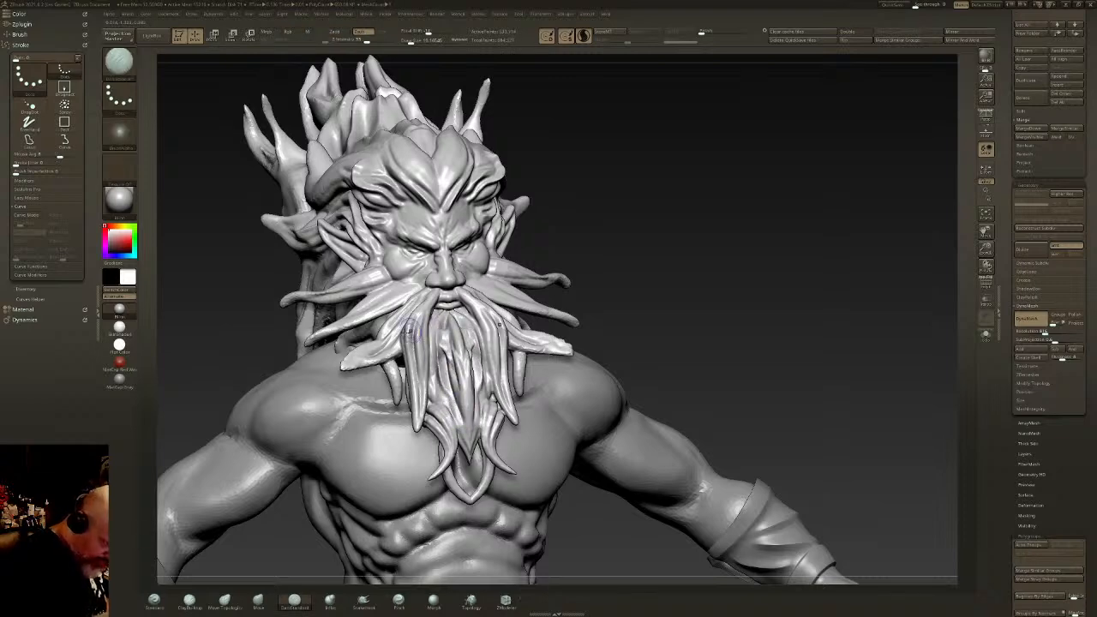
Step: Smooth the tip of the side beard tuft and carve lengthwise strand grooves along the tuft and the moustache points above it
right_click_drag(398, 329, 392, 355)
left_click_drag(352, 369, 345, 367, "shift")
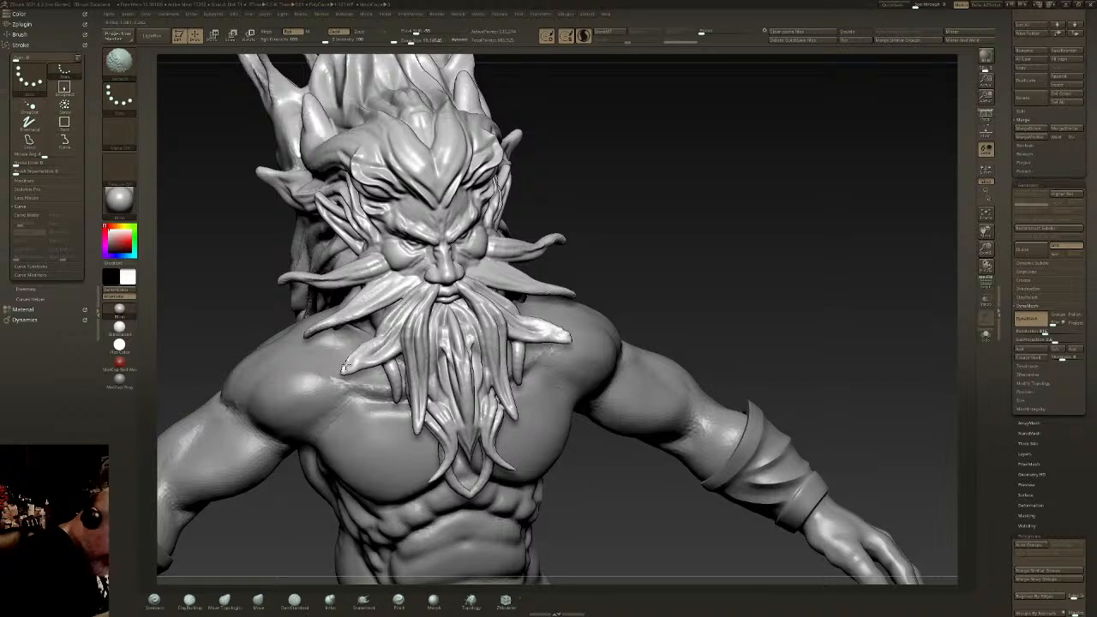
mouse_move(398, 328)
left_mouse_down()
mouse_move(346, 372)
mouse_move(360, 365)
left_mouse_up()
left_click_drag(402, 330, 352, 370)
left_click_drag(352, 370, 398, 339)
left_click_drag(411, 276, 326, 326)
left_click_drag(383, 290, 337, 321)
mouse_move(410, 275)
left_mouse_down()
mouse_move(402, 283)
mouse_move(366, 258)
mouse_move(390, 254)
left_mouse_up()
Step: Carve grooves where the upper whiskers meet the cheek, and refine the eyebrow hair and the folds around the eyes
right_click_drag(403, 246, 390, 259)
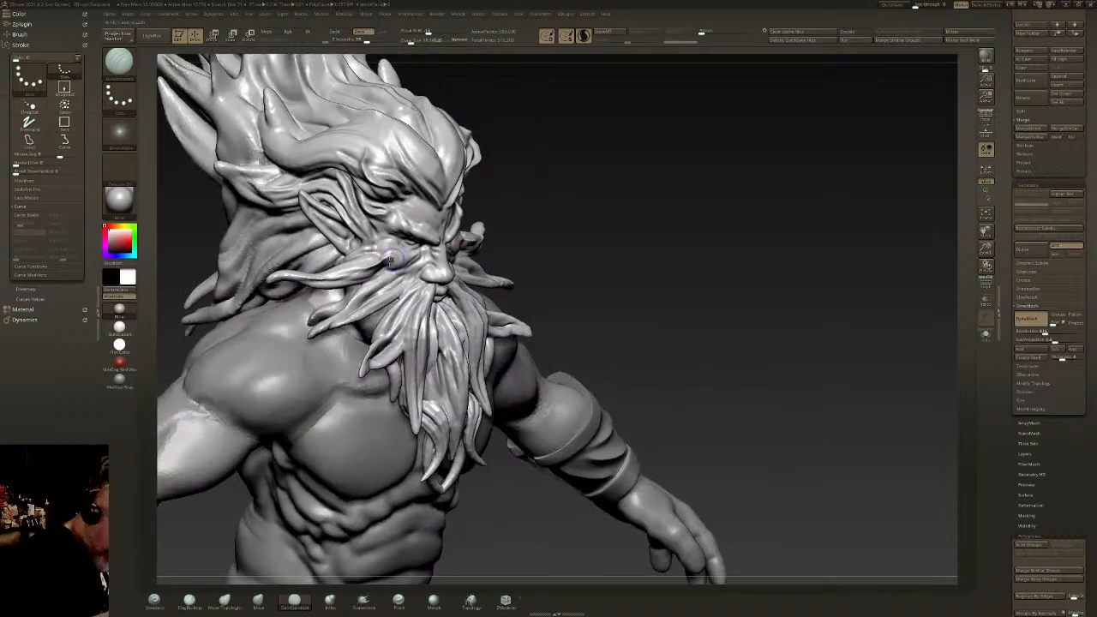
mouse_move(348, 262)
left_mouse_down()
mouse_move(382, 242)
mouse_move(391, 250)
left_mouse_up()
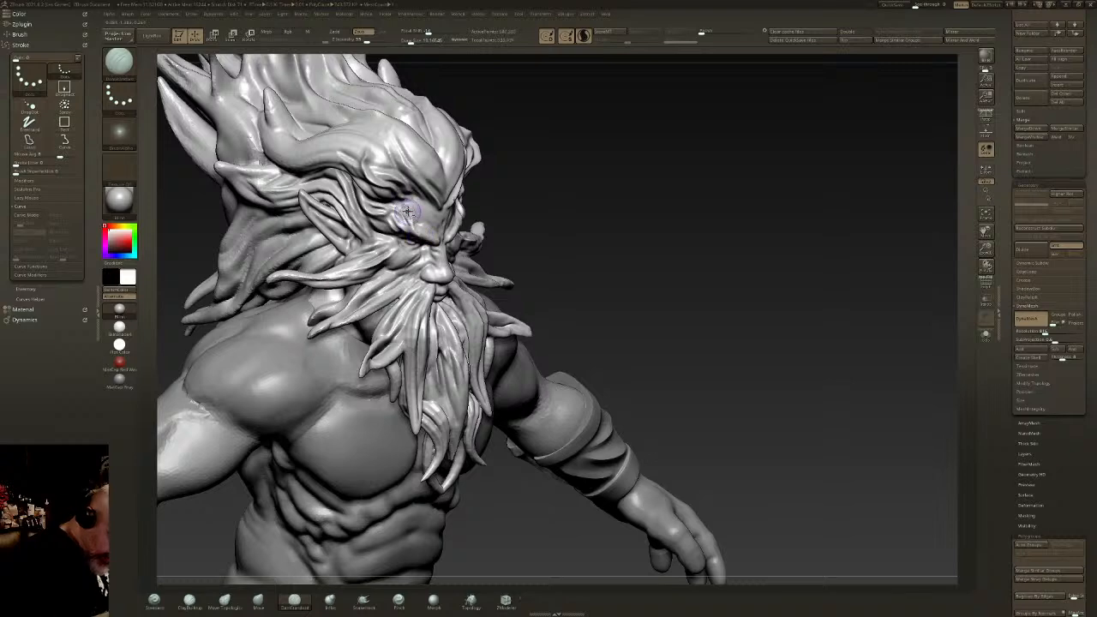
left_click_drag(413, 213, 420, 225)
right_click_drag(433, 224, 343, 233)
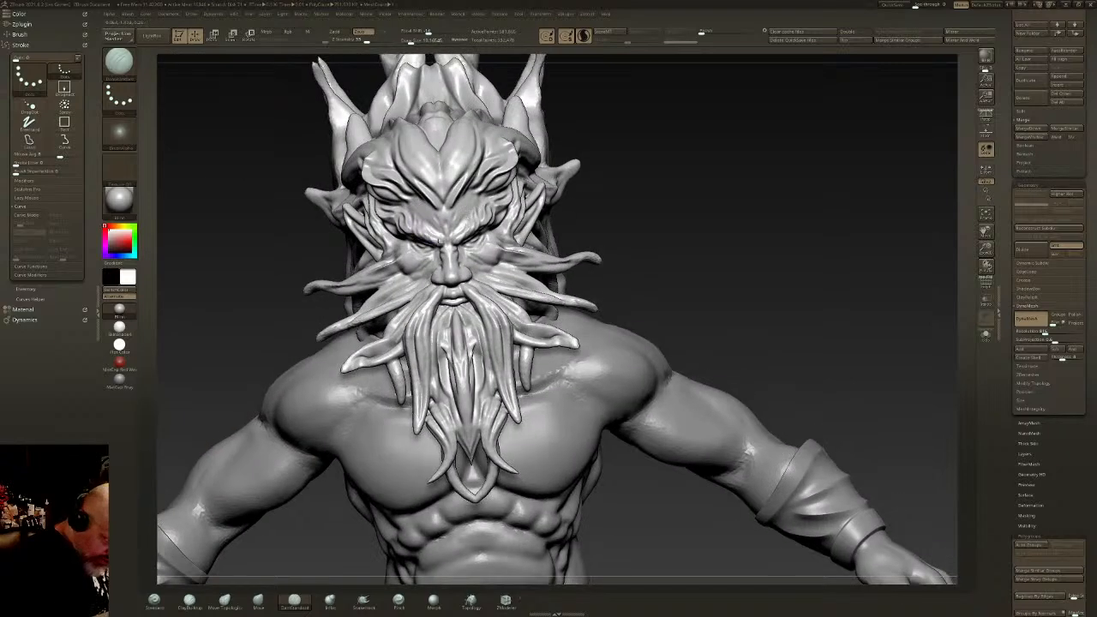
right_click_drag(445, 222, 426, 196)
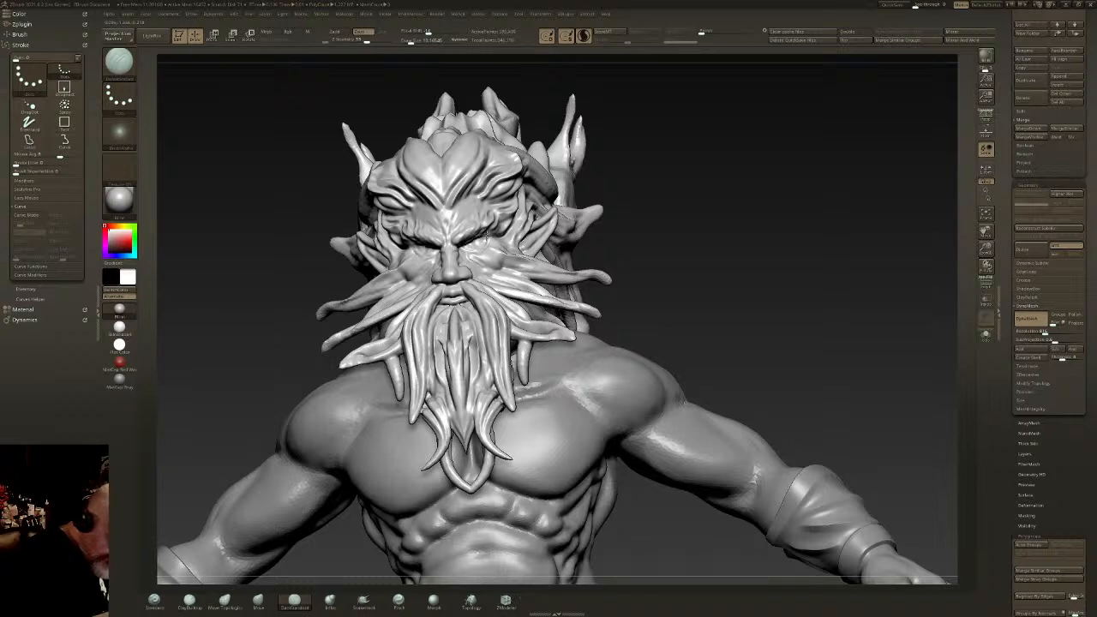
left_click_drag(482, 240, 468, 246, "shift")
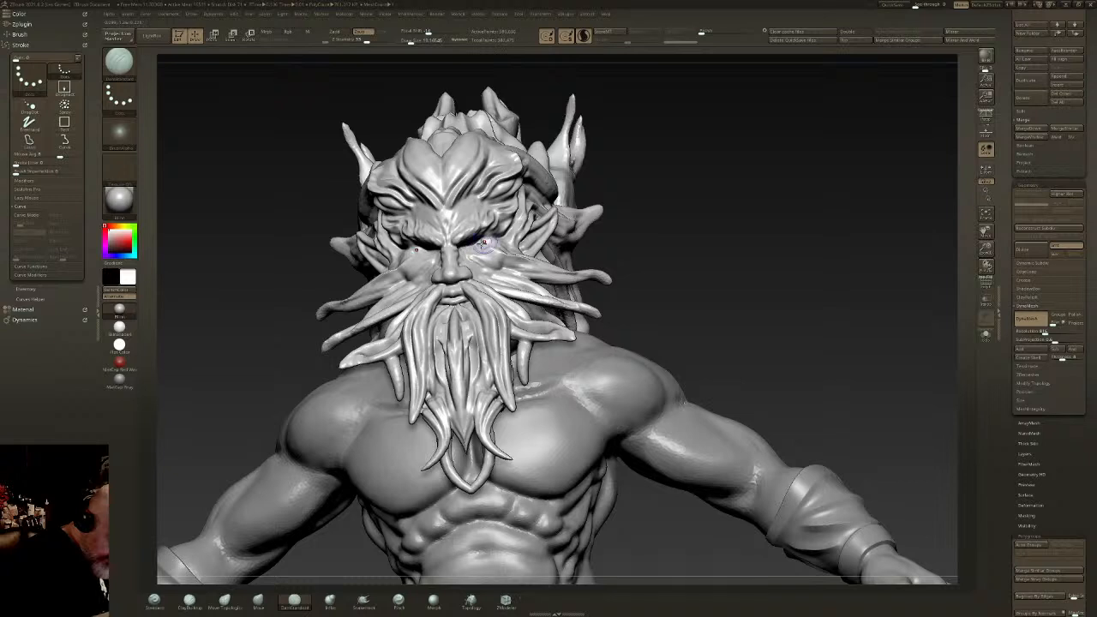
mouse_move(482, 242)
right_mouse_down()
mouse_move(458, 232)
mouse_move(486, 234)
right_mouse_up()
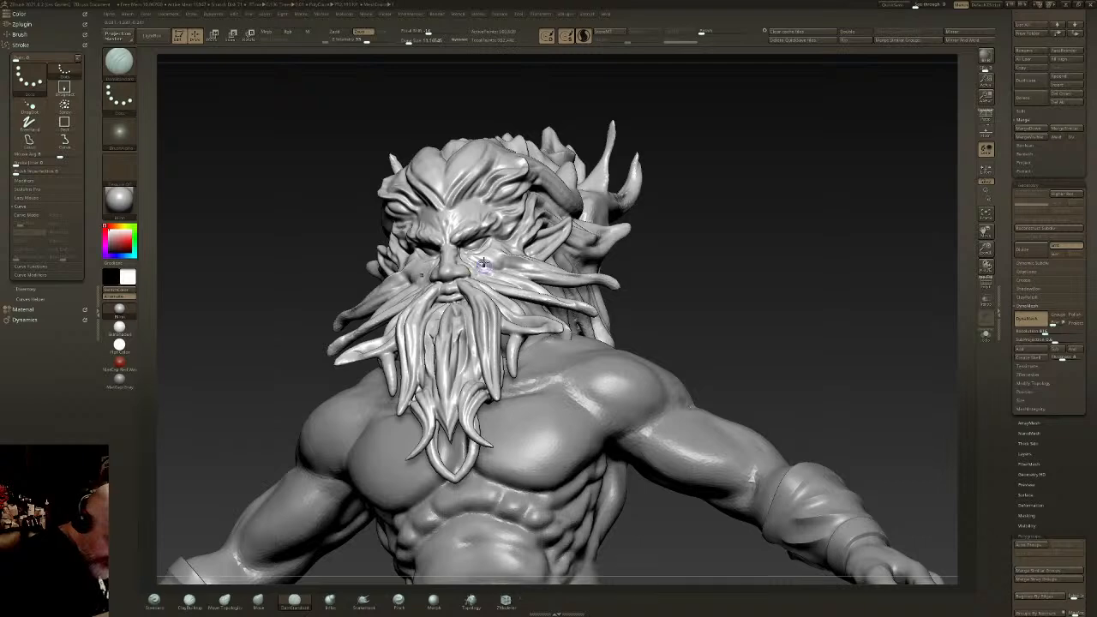
right_click_drag(484, 264, 439, 278)
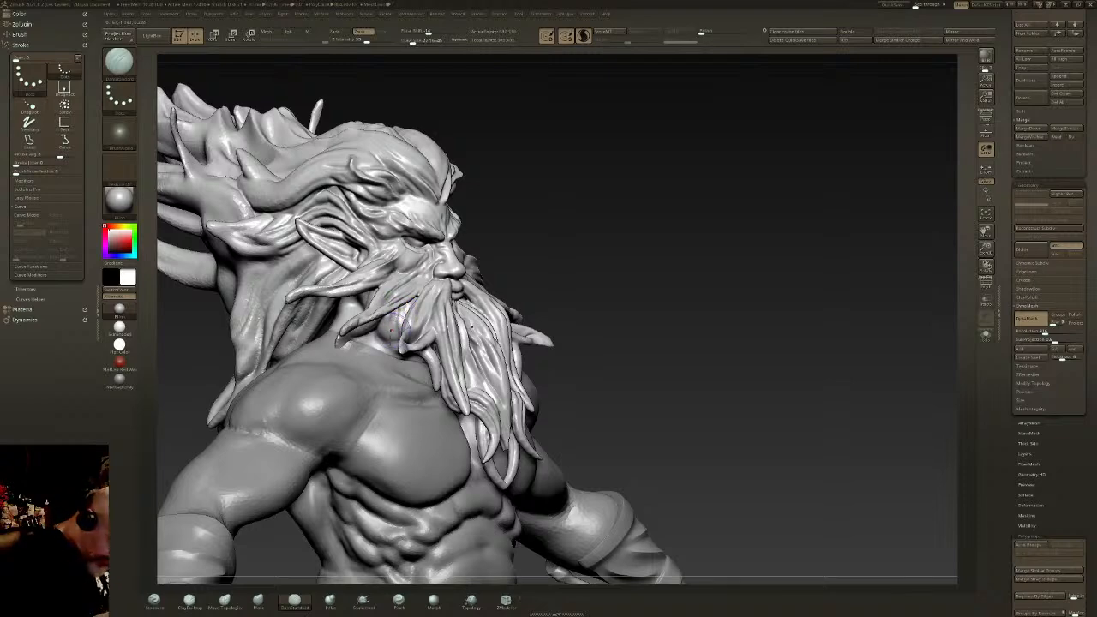
Step: Carve strand grooves into the side of the beard below the moustache, along the jaw and side tuft
left_click_drag(417, 303, 408, 337)
mouse_move(456, 332)
right_mouse_down()
mouse_move(408, 335)
mouse_move(417, 333)
right_mouse_up()
left_click_drag(383, 363, 423, 322)
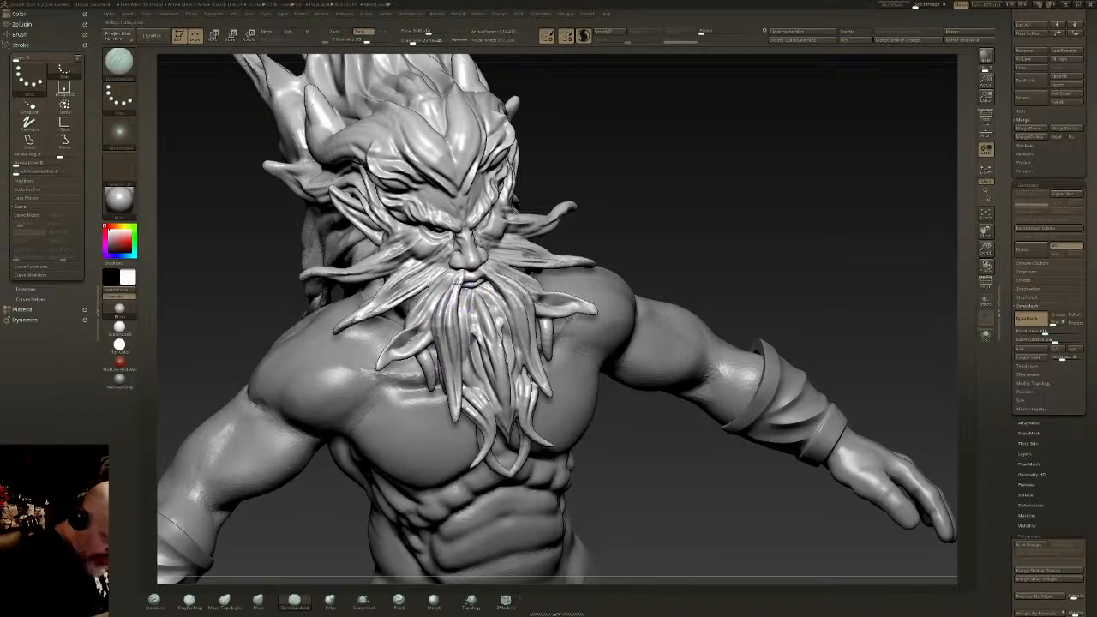
Step: Carve long strand grooves from below the mouth through the middle of the beard and smooth the lowest beard tip
right_click_drag(462, 295, 473, 301)
left_click_drag(475, 306, 505, 419)
left_click_drag(486, 353, 505, 411)
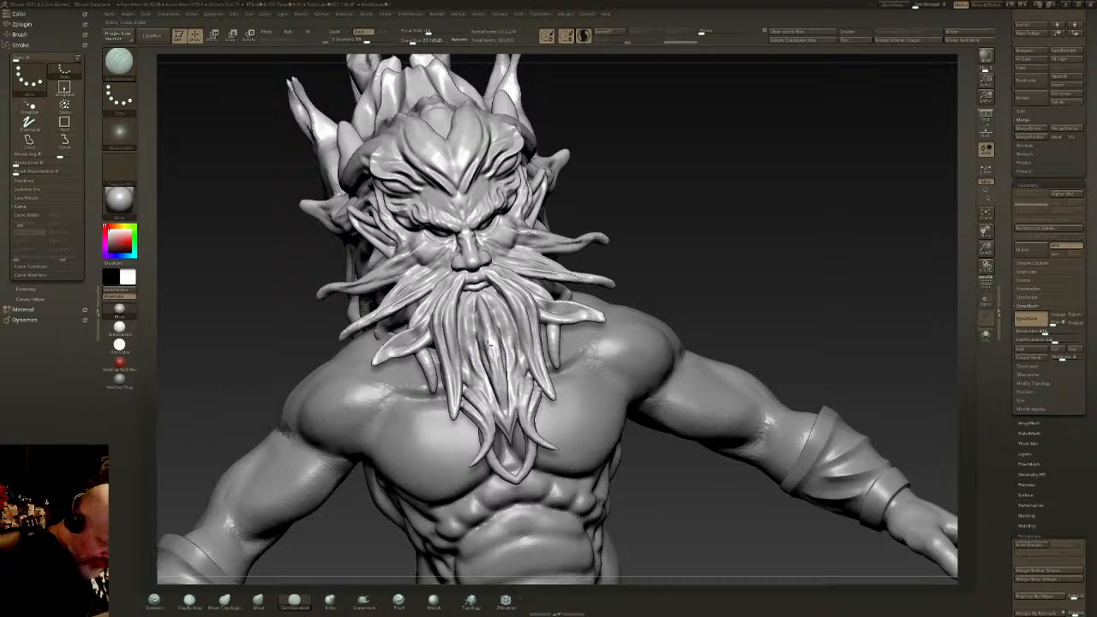
left_click_drag(481, 300, 490, 411)
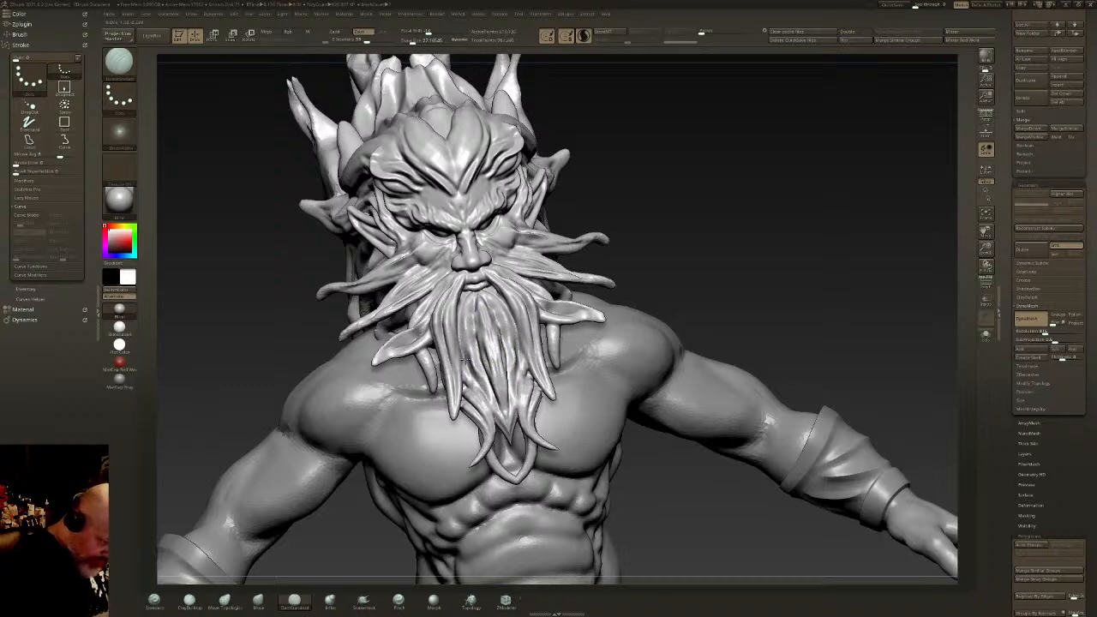
right_click_drag(495, 409, 497, 373)
mouse_move(499, 460)
left_mouse_down("shift")
mouse_move(515, 477)
mouse_move(504, 471)
left_mouse_up("shift")
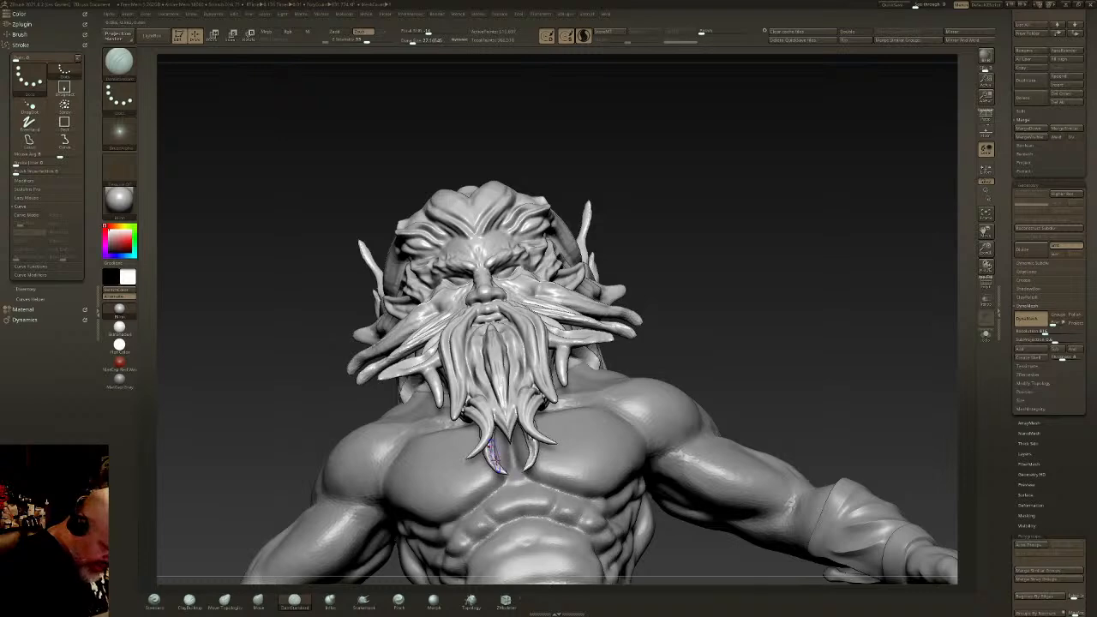
Step: Carve a groove from a rear hair spike into the side hair mass and smooth the hair above the nape
right_click_drag(550, 350, 488, 360)
right_click_drag(618, 327, 698, 267)
left_click_drag(678, 274, 540, 313)
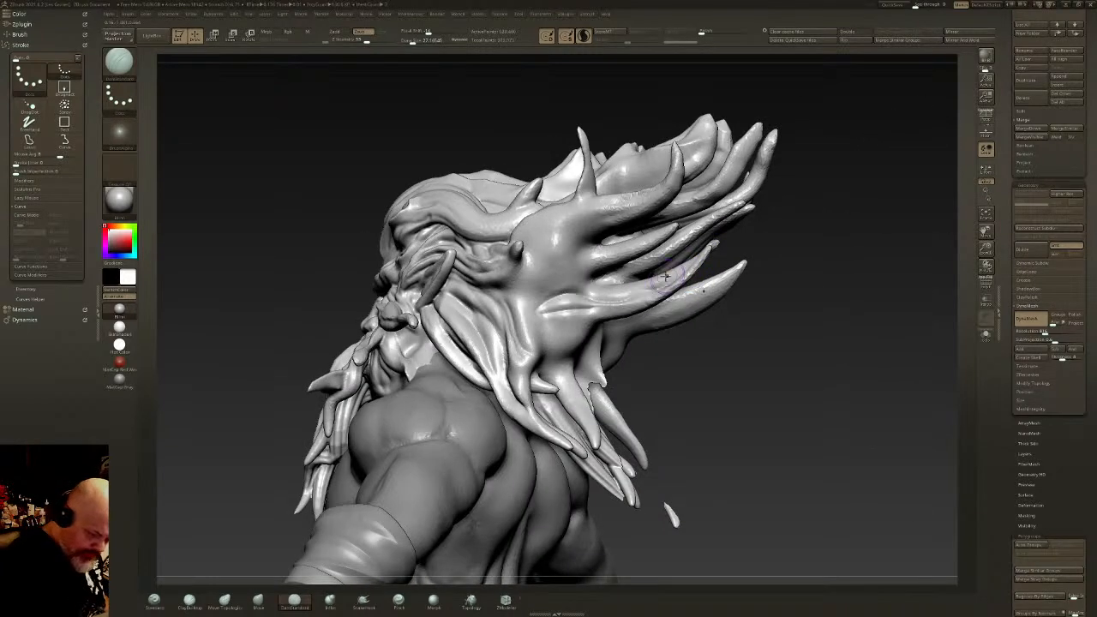
right_click_drag(601, 363, 562, 358)
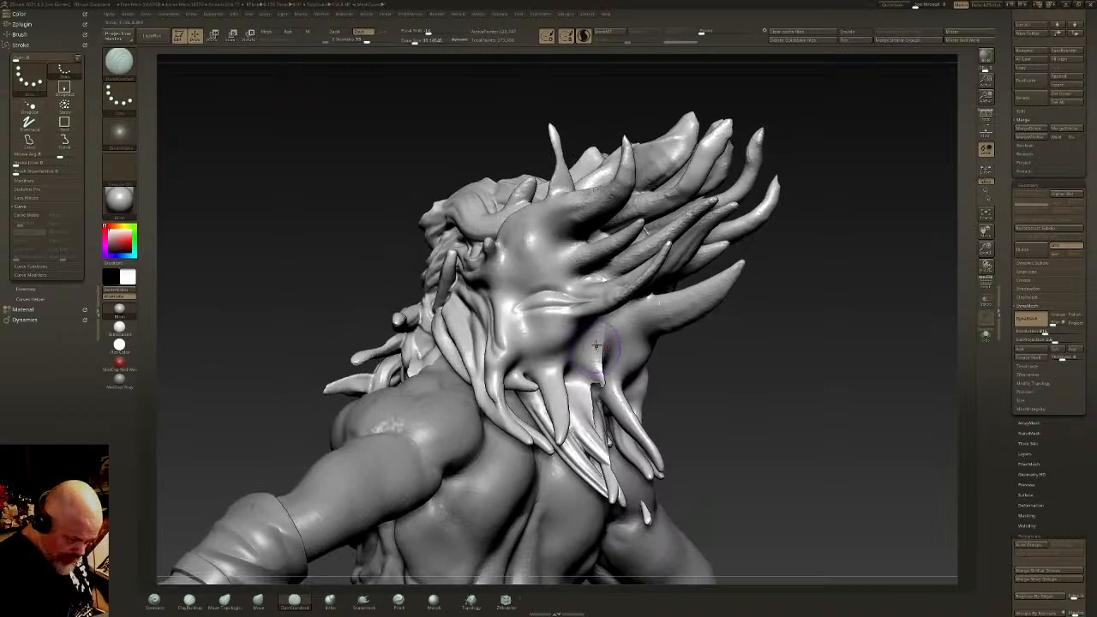
mouse_move(594, 332)
left_mouse_down("shift")
mouse_move(593, 405)
mouse_move(586, 377)
left_mouse_up("shift")
mouse_move(605, 349)
right_mouse_down()
mouse_move(576, 378)
mouse_move(632, 375)
right_mouse_up()
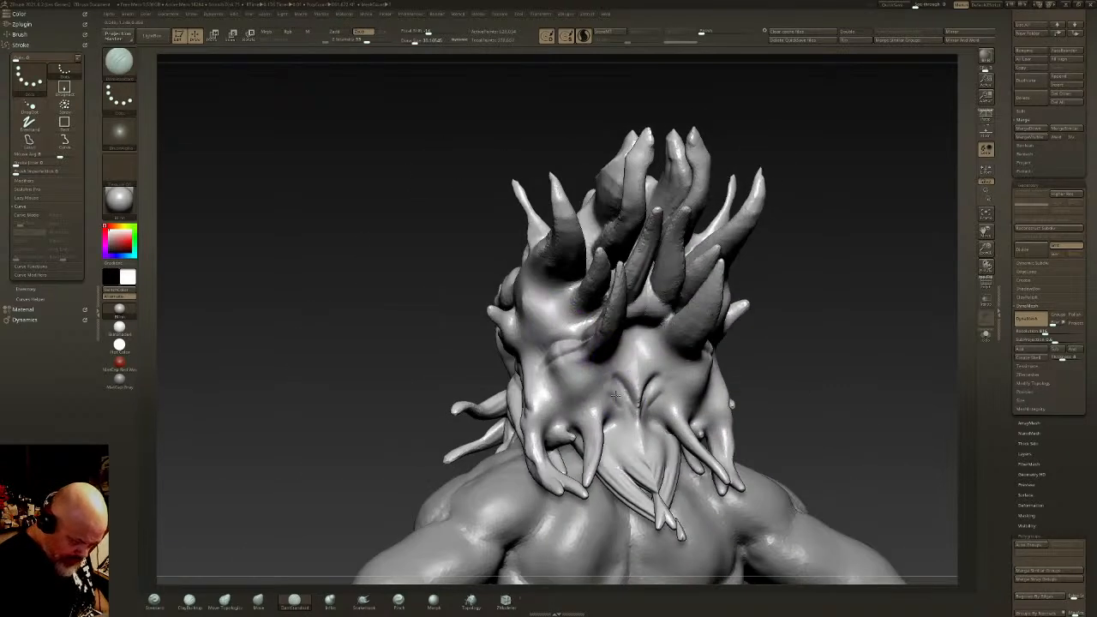
Step: Carve V-shaped strand grooves down the centre of the back hair and smooth the central nape tips into a simpler form
left_click_drag(615, 390, 639, 439)
left_click_drag(623, 368, 635, 400)
right_click_drag(637, 364, 634, 341)
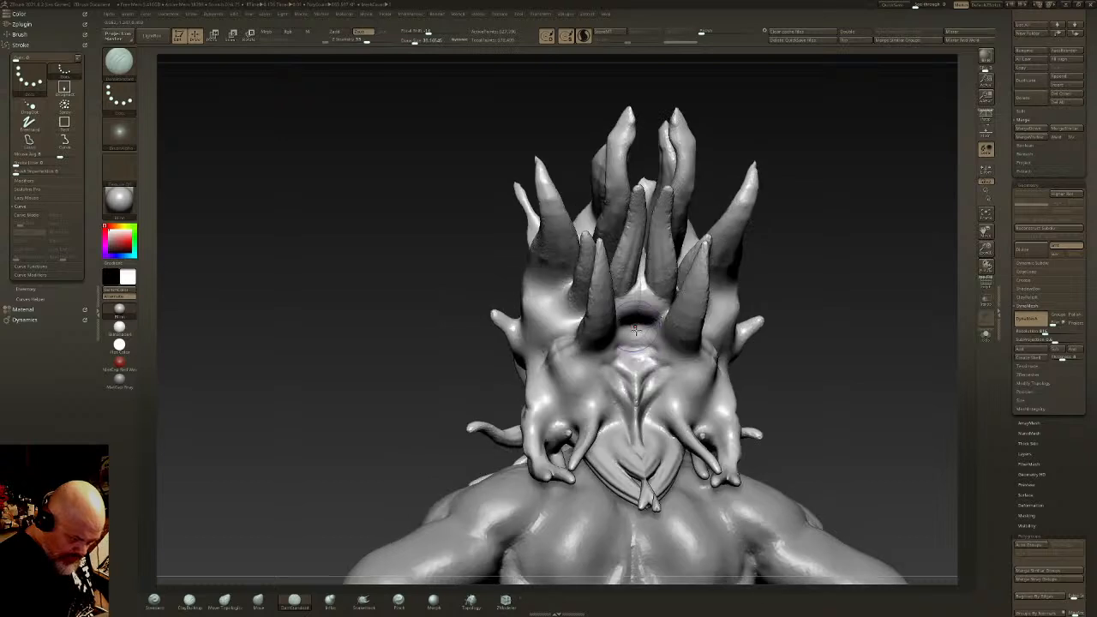
mouse_move(616, 319)
left_mouse_down()
mouse_move(636, 233)
mouse_move(601, 346)
mouse_move(603, 406)
mouse_move(589, 329)
mouse_move(598, 436)
mouse_move(637, 461)
mouse_move(653, 499)
left_mouse_up()
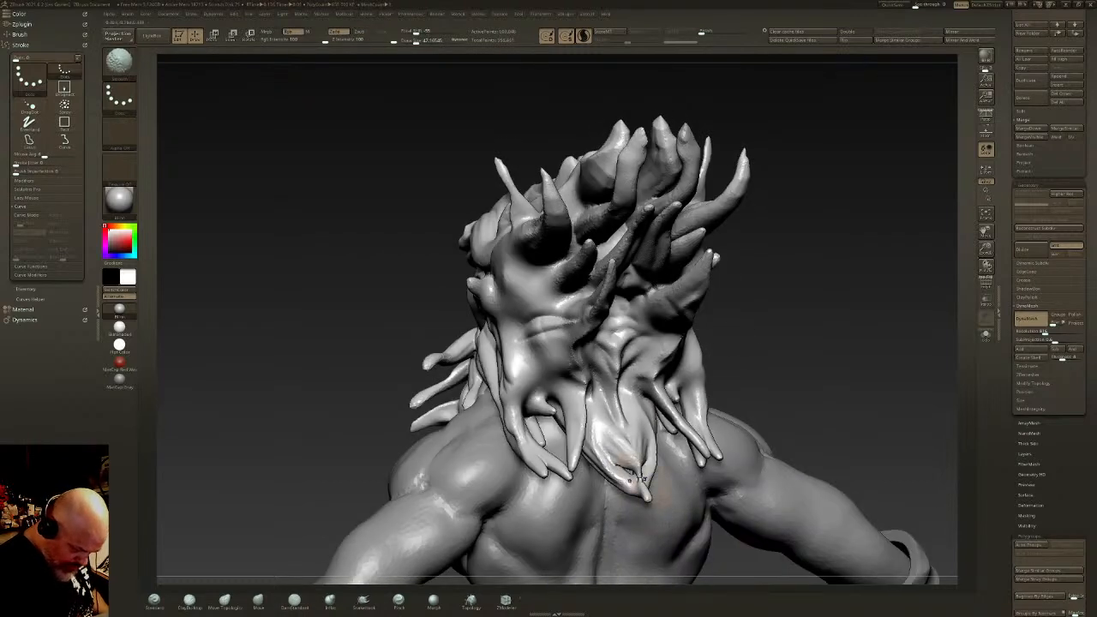
mouse_move(640, 479)
left_mouse_down("shift")
mouse_move(645, 491)
mouse_move(632, 476)
mouse_move(639, 488)
mouse_move(633, 429)
left_mouse_up("shift")
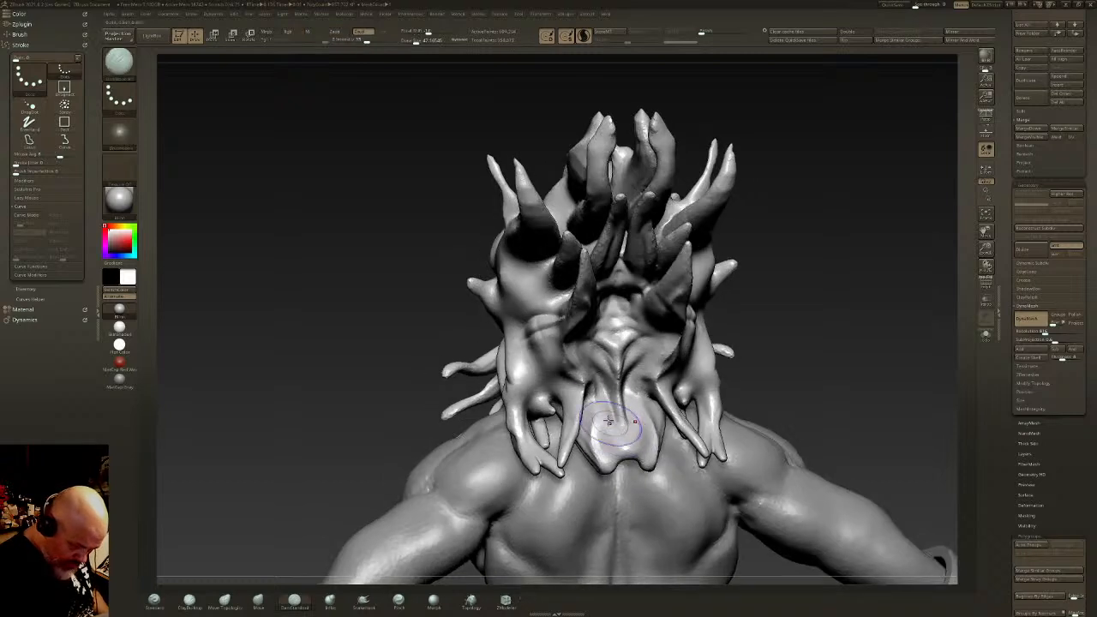
mouse_move(604, 412)
left_mouse_down()
mouse_move(613, 460)
mouse_move(627, 462)
mouse_move(621, 413)
mouse_move(587, 364)
mouse_move(573, 369)
left_mouse_up()
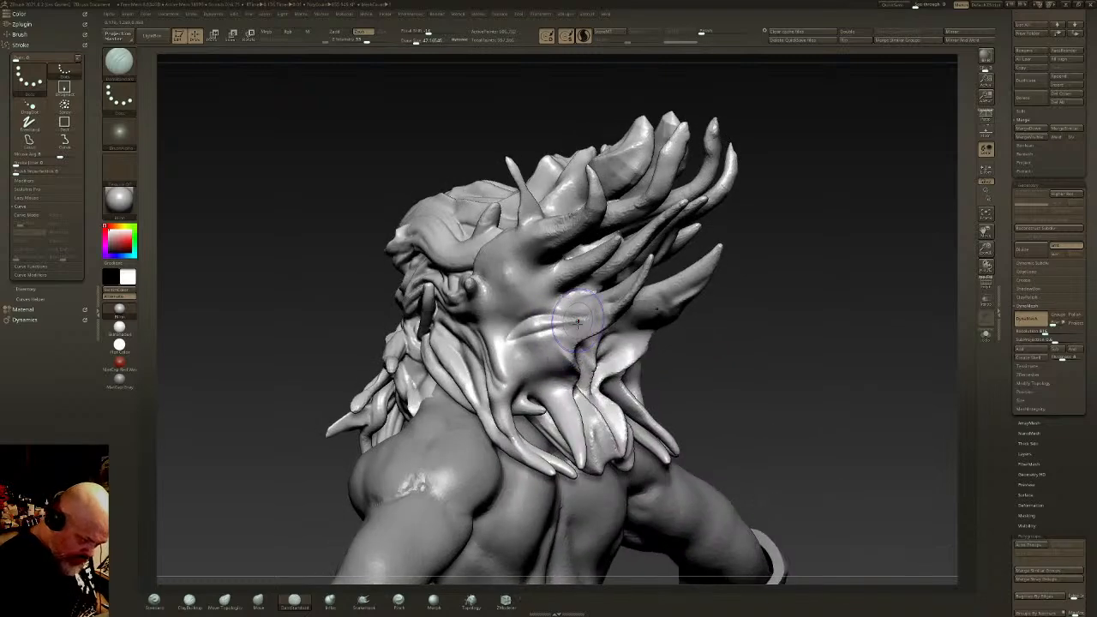
Step: Carve flowing grooves through the hair mass behind the ear, running out between the rear spikes and down to the nape
mouse_move(578, 315)
left_mouse_down()
mouse_move(527, 356)
mouse_move(562, 422)
left_mouse_up()
mouse_move(541, 371)
left_mouse_down()
mouse_move(564, 413)
mouse_move(584, 320)
mouse_move(611, 297)
mouse_move(504, 336)
mouse_move(579, 302)
left_mouse_up()
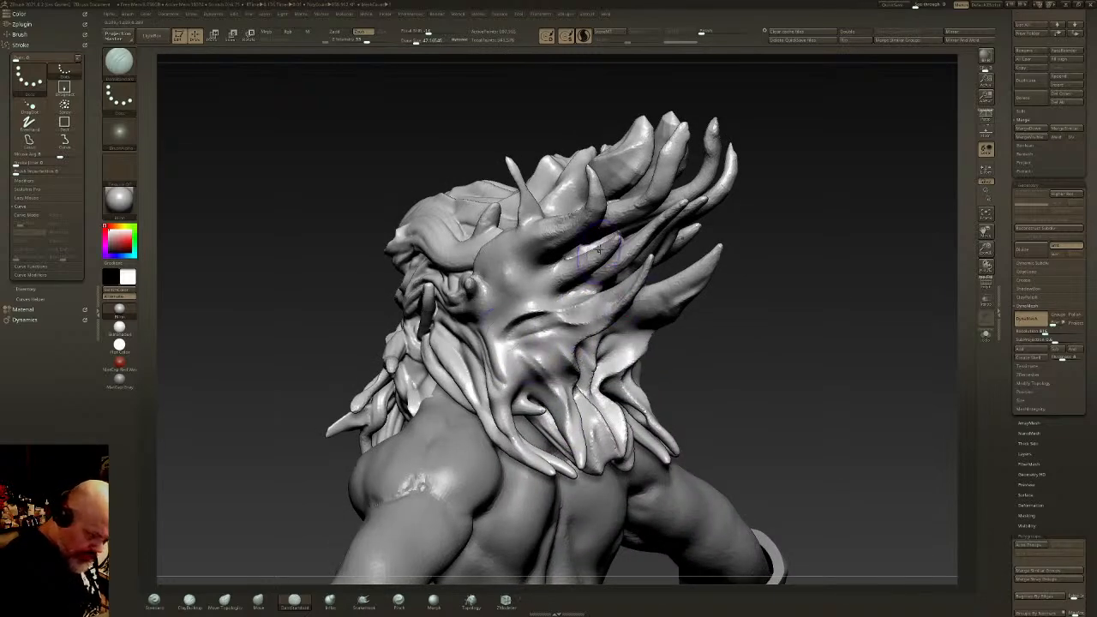
mouse_move(582, 257)
left_mouse_down()
mouse_move(497, 326)
mouse_move(600, 244)
left_mouse_up()
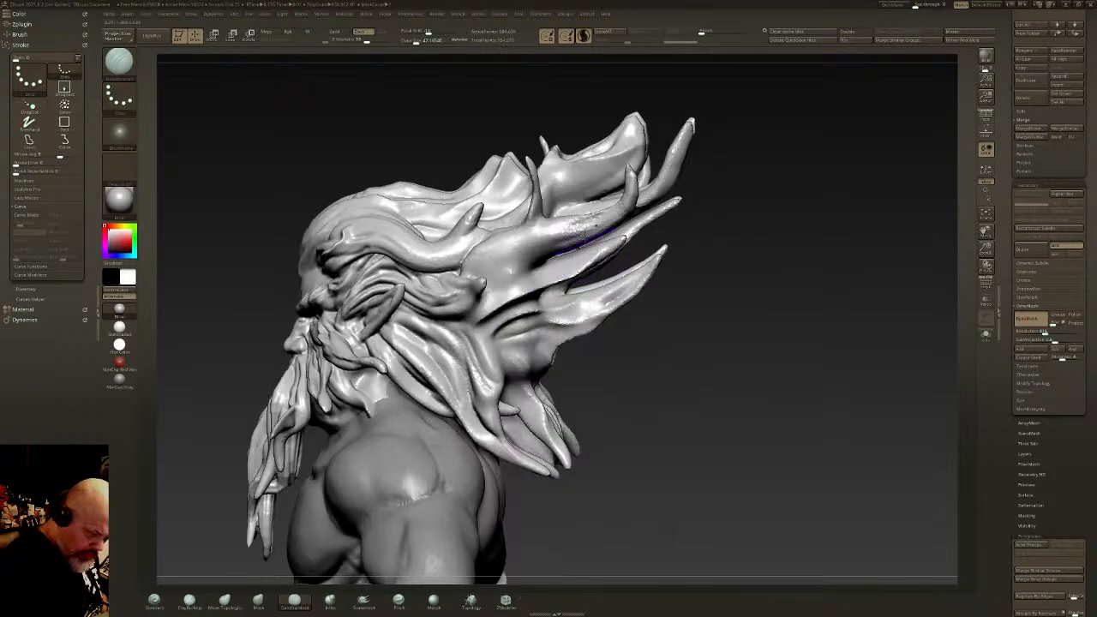
mouse_move(621, 240)
left_mouse_down()
mouse_move(502, 227)
mouse_move(480, 262)
left_mouse_up()
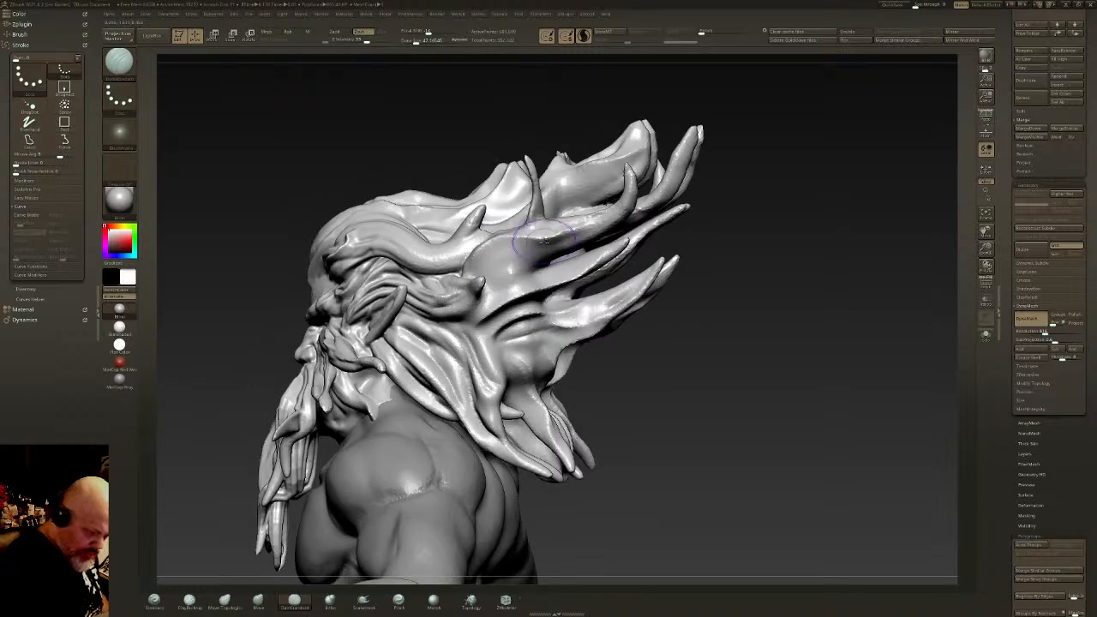
left_click_drag(570, 261, 544, 245)
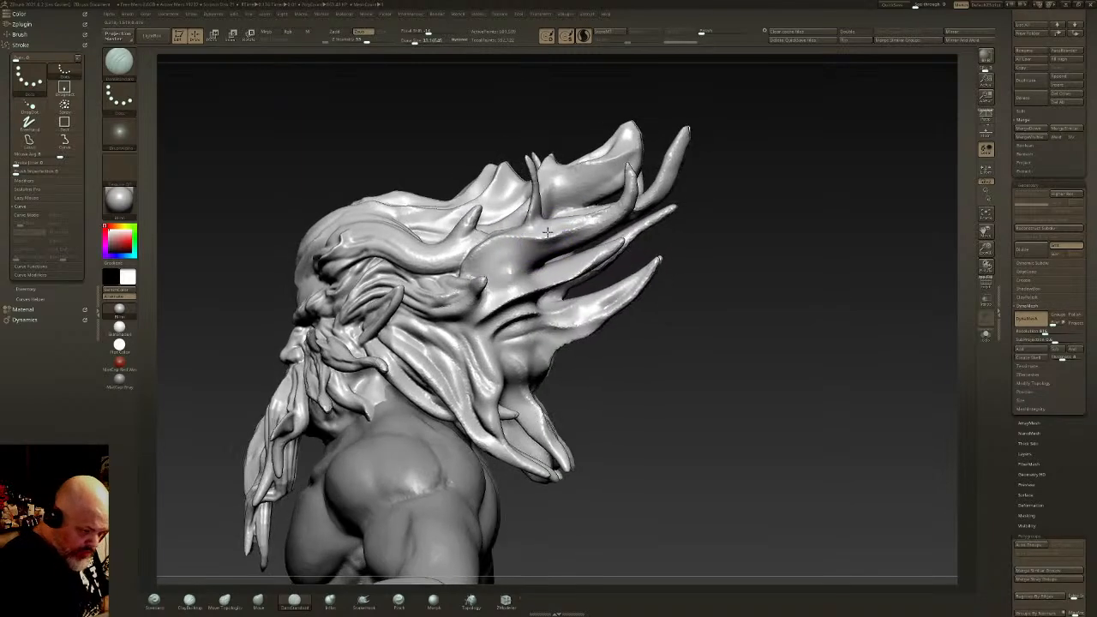
Step: Carve long DamStandard strand grooves over the crown hair, from the upper spikes down to the pointed forehead hairline
key("b")
key("d")
key("s")
key("b")
key("s")
key("t")
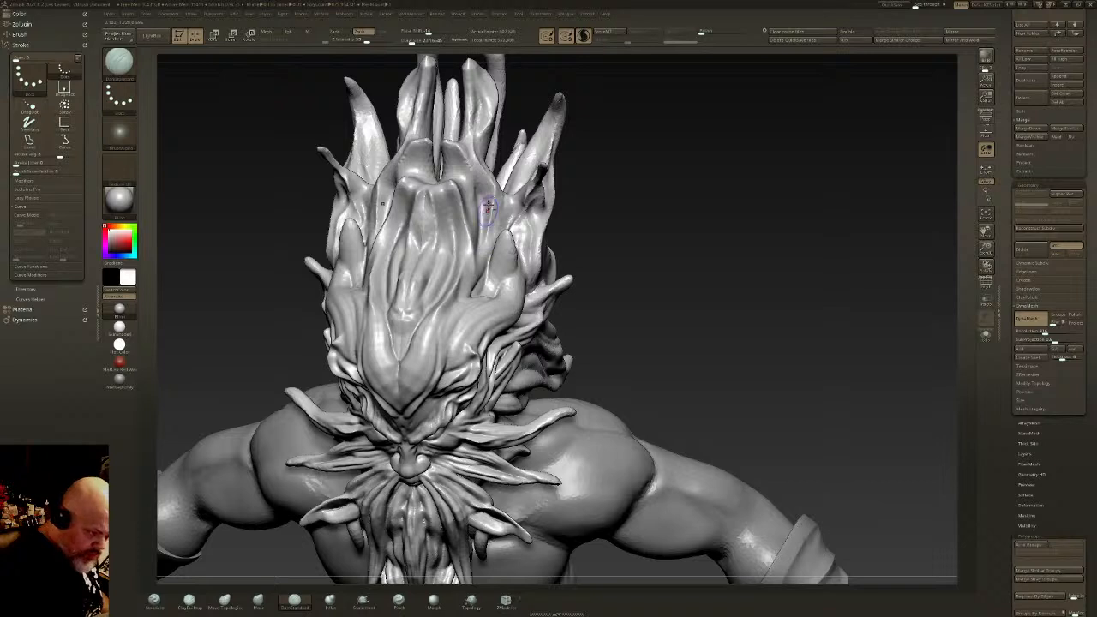
left_click_drag(449, 147, 453, 253)
left_click_drag(427, 190, 428, 295)
mouse_move(432, 195)
left_mouse_down()
mouse_move(454, 239)
mouse_move(412, 382)
left_mouse_up()
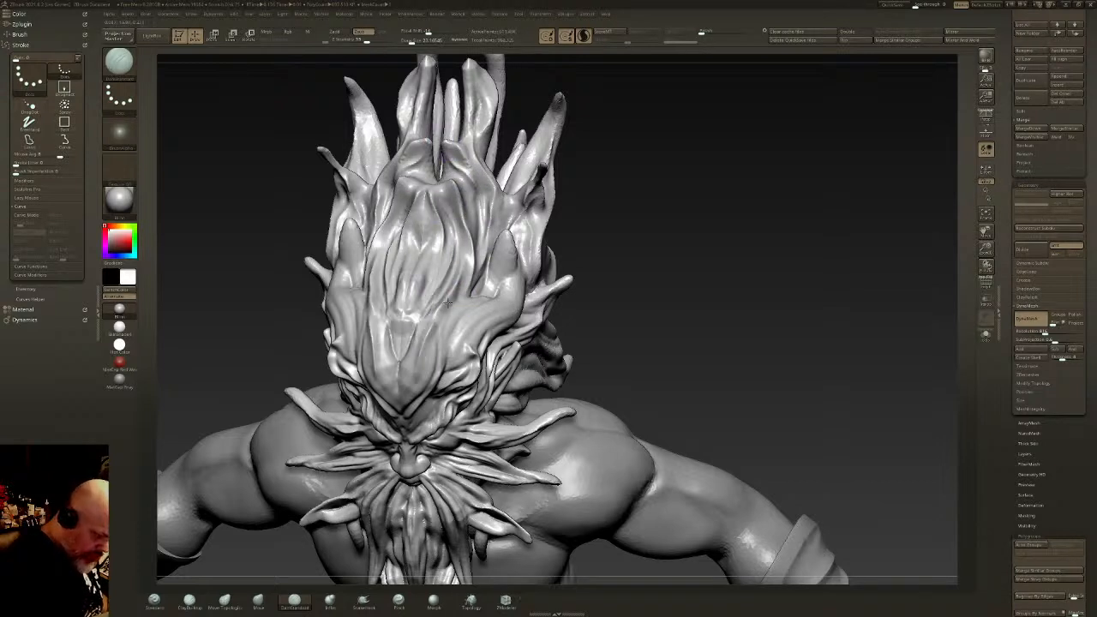
left_click_drag(466, 250, 414, 397)
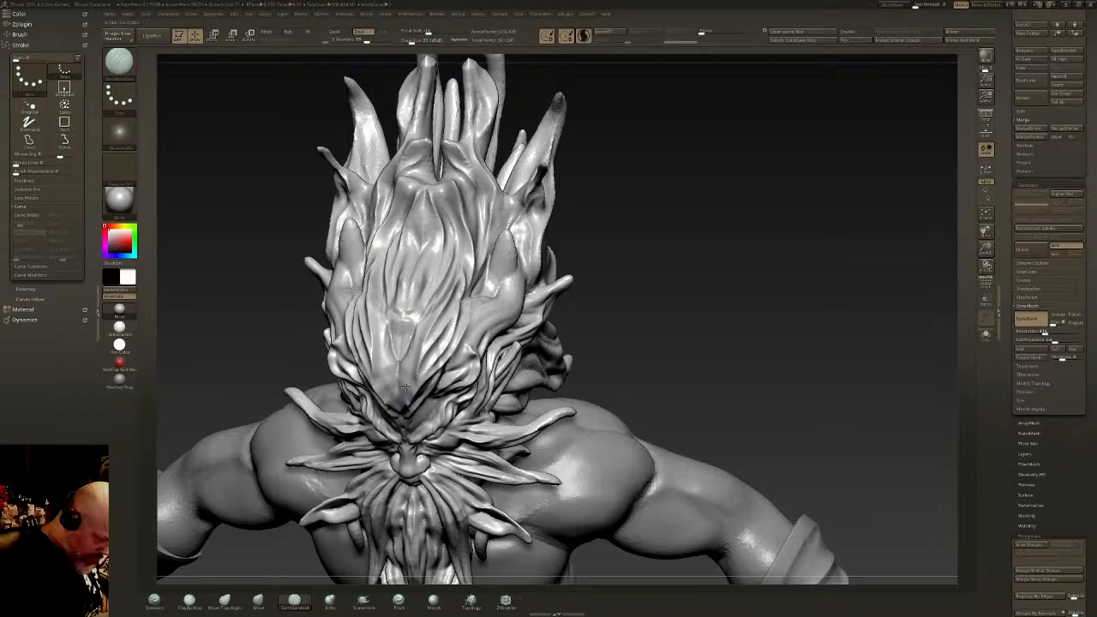
mouse_move(408, 347)
left_mouse_down()
mouse_move(446, 264)
mouse_move(432, 259)
mouse_move(433, 216)
mouse_move(434, 260)
left_mouse_up()
right_click_drag(434, 260, 437, 150)
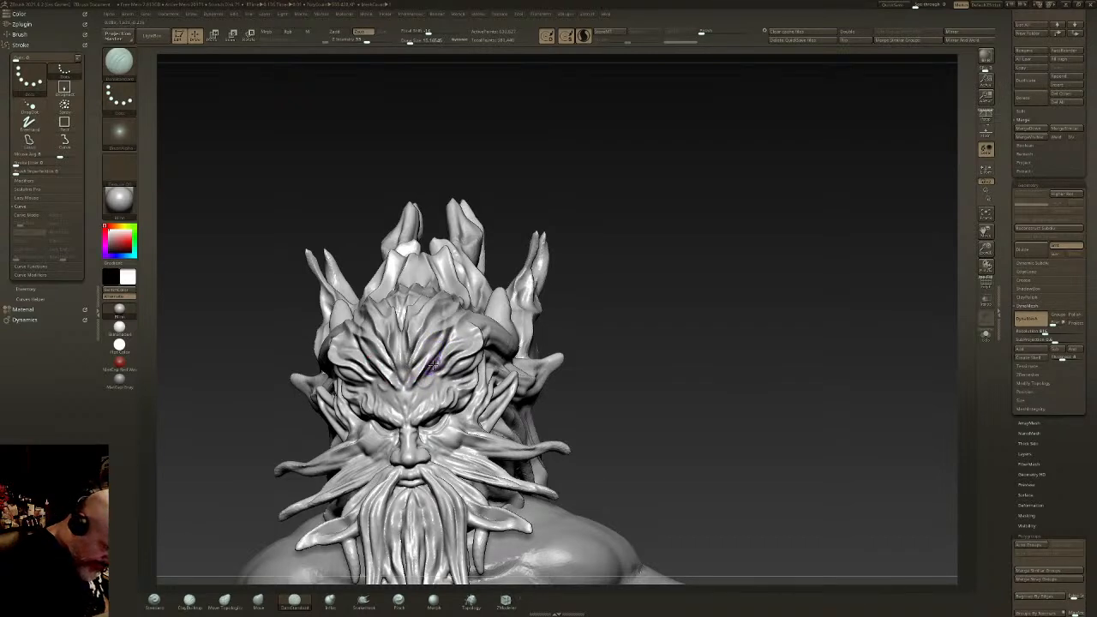
Step: Carve fine strand grooves into the moustache tips and the upper whiskers beside the cheek from the front
mouse_move(441, 358)
right_mouse_down()
mouse_move(470, 350)
mouse_move(478, 401)
mouse_move(501, 431)
mouse_move(520, 381)
right_mouse_up()
right_click_drag(519, 382, 564, 330, "alt")
right_click_drag(564, 330, 595, 384, "ctrl")
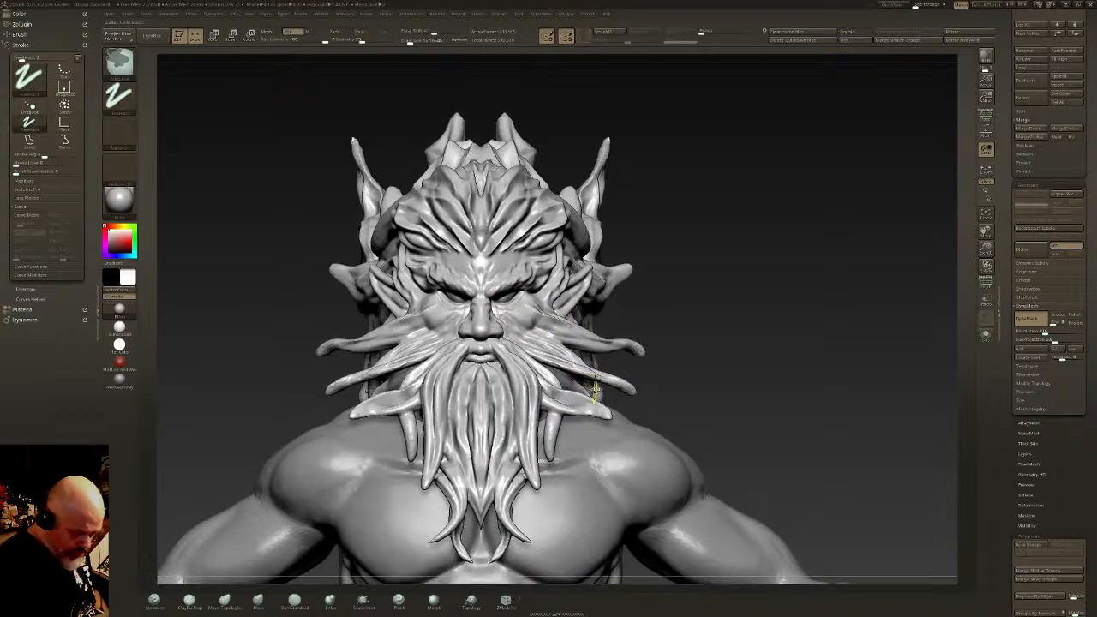
left_click_drag(602, 379, 634, 394)
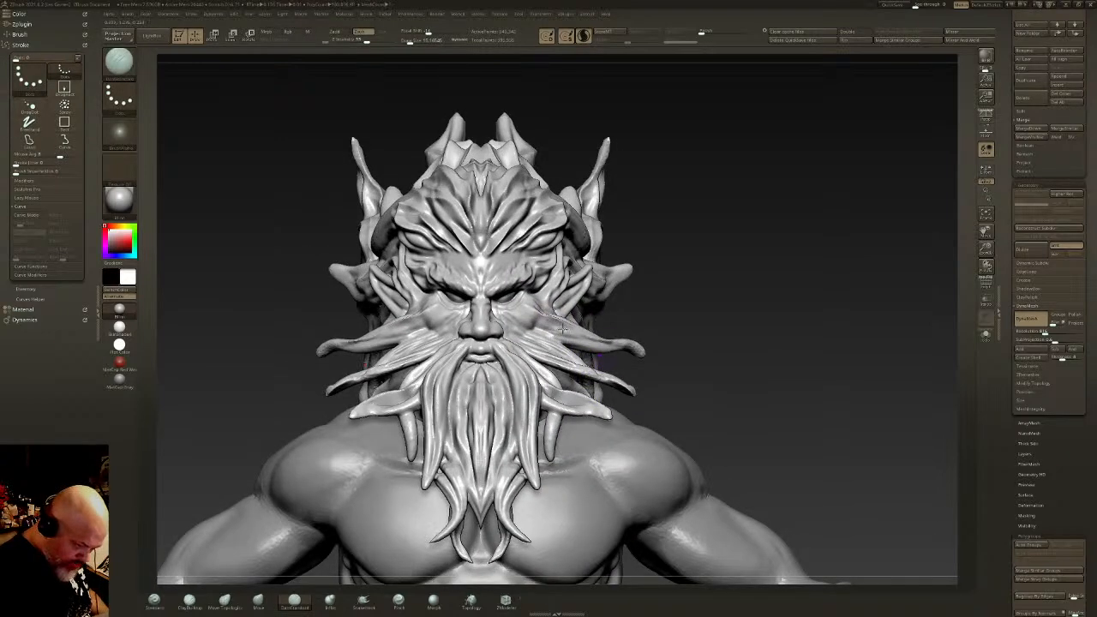
mouse_move(557, 323)
left_mouse_down()
mouse_move(642, 353)
mouse_move(568, 329)
left_mouse_up()
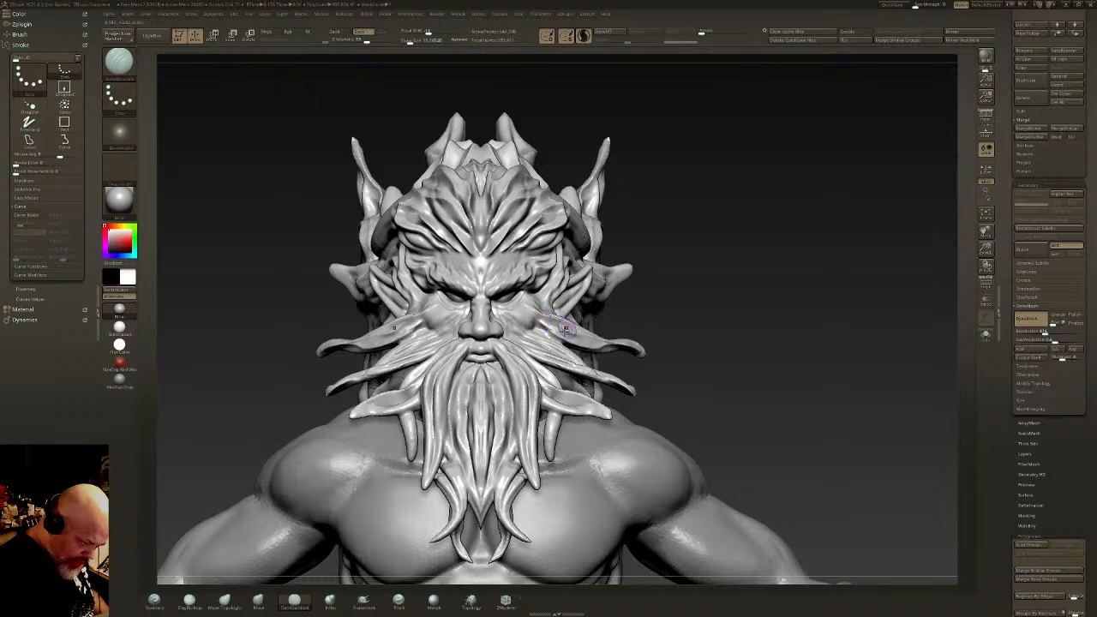
Step: Isolate the head and carve strand grooves along the cheek whiskers and the beard roots under the jaw
right_click_drag(591, 340, 548, 330)
left_click_drag(549, 319, 648, 347)
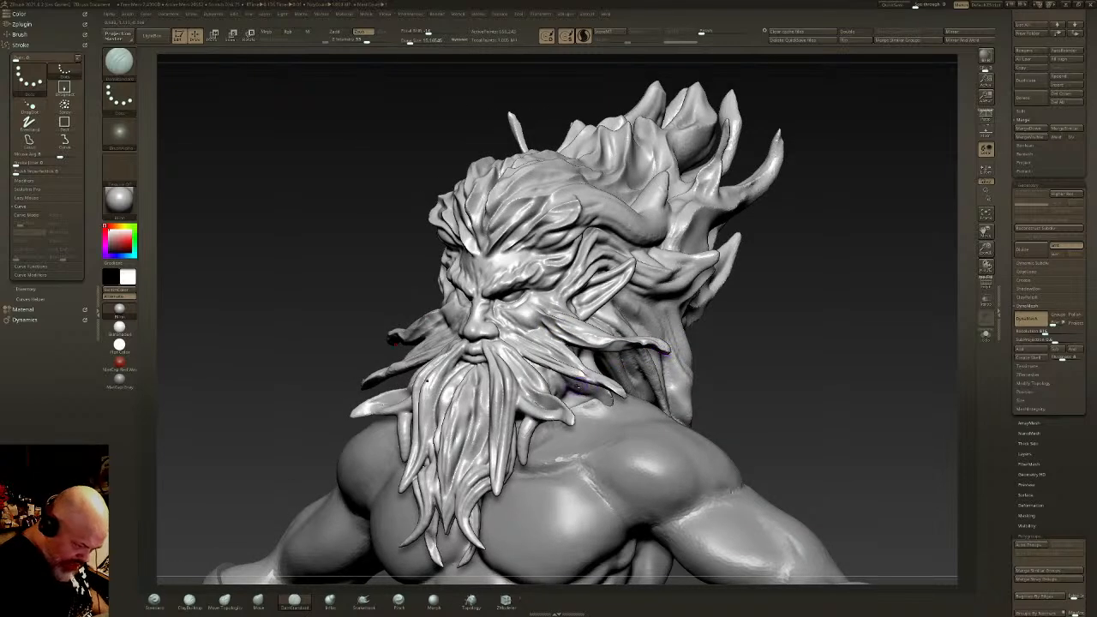
left_click(986, 335)
right_click_drag(710, 402, 698, 300)
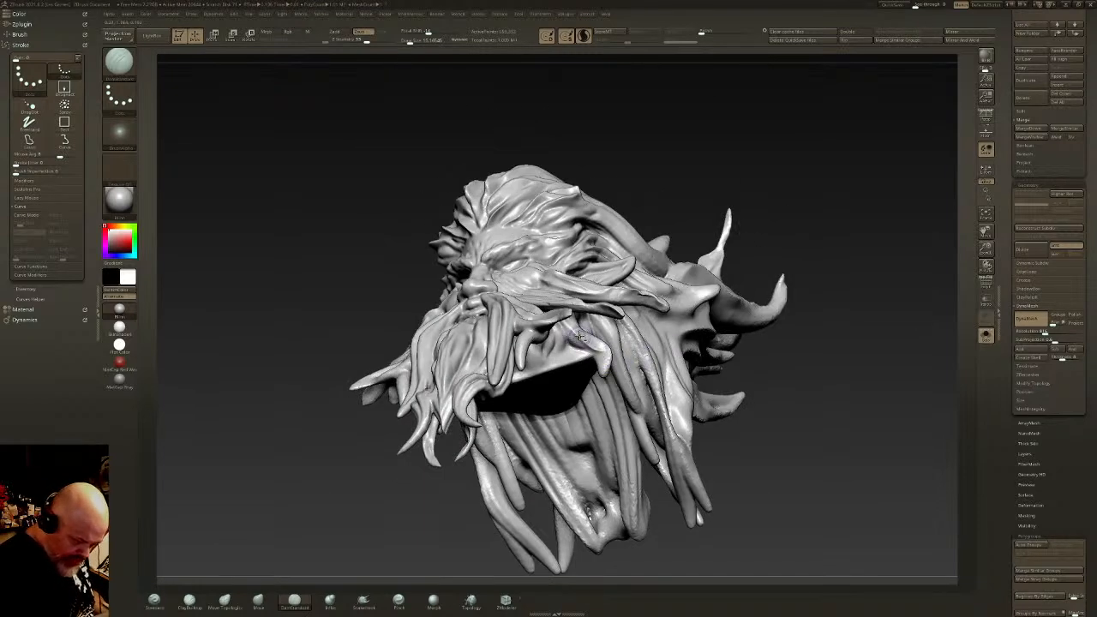
left_click_drag(603, 369, 559, 332)
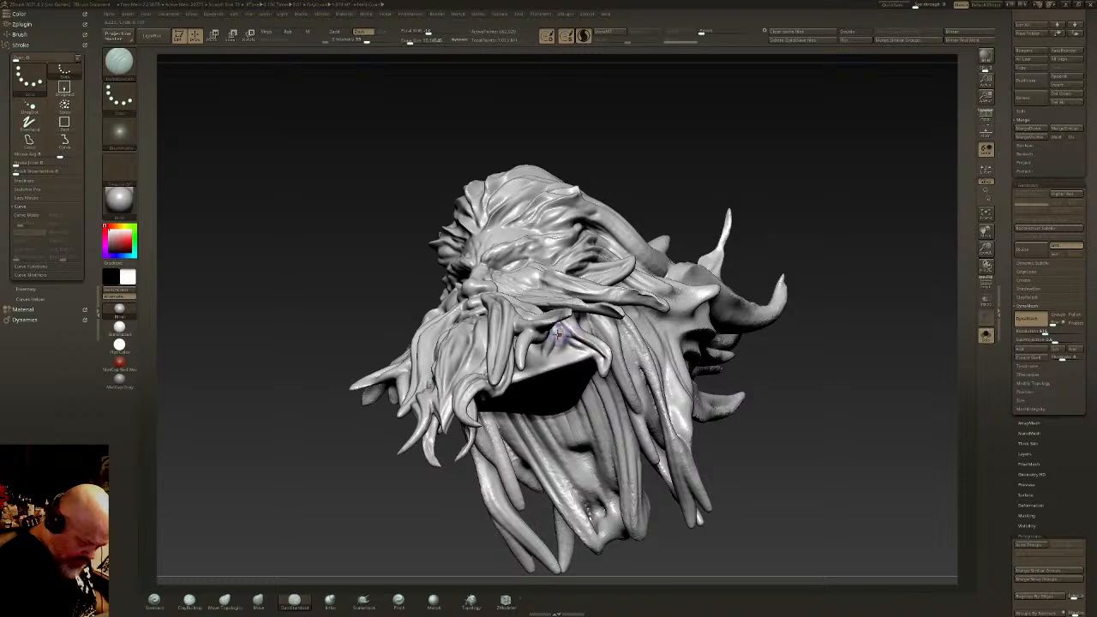
right_click_drag(553, 328, 551, 314)
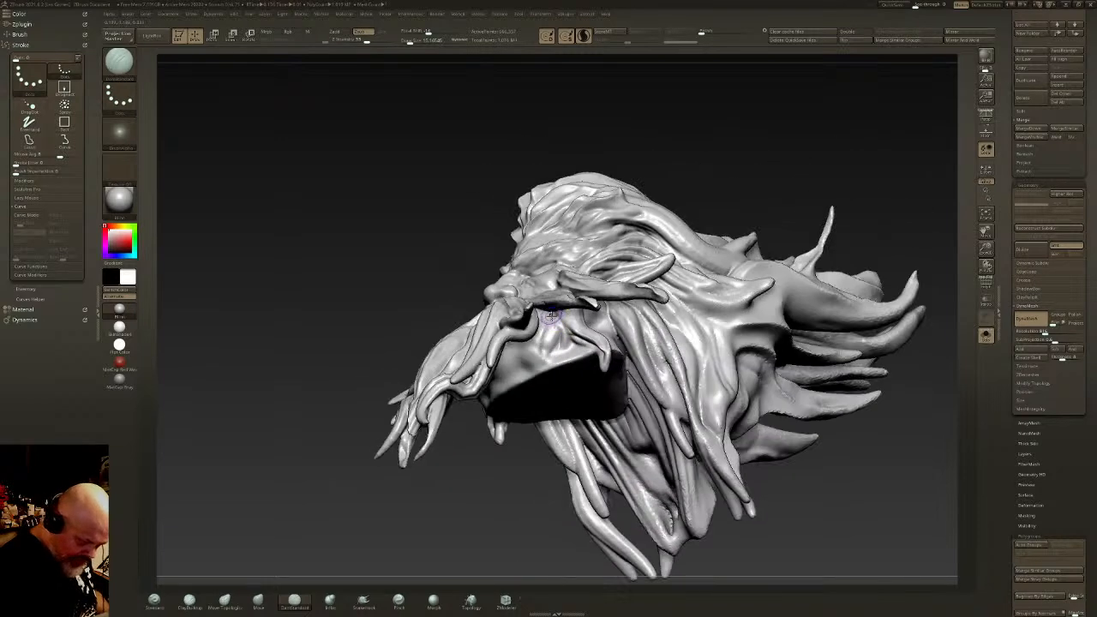
left_click_drag(546, 314, 554, 357)
left_click_drag(546, 317, 522, 357)
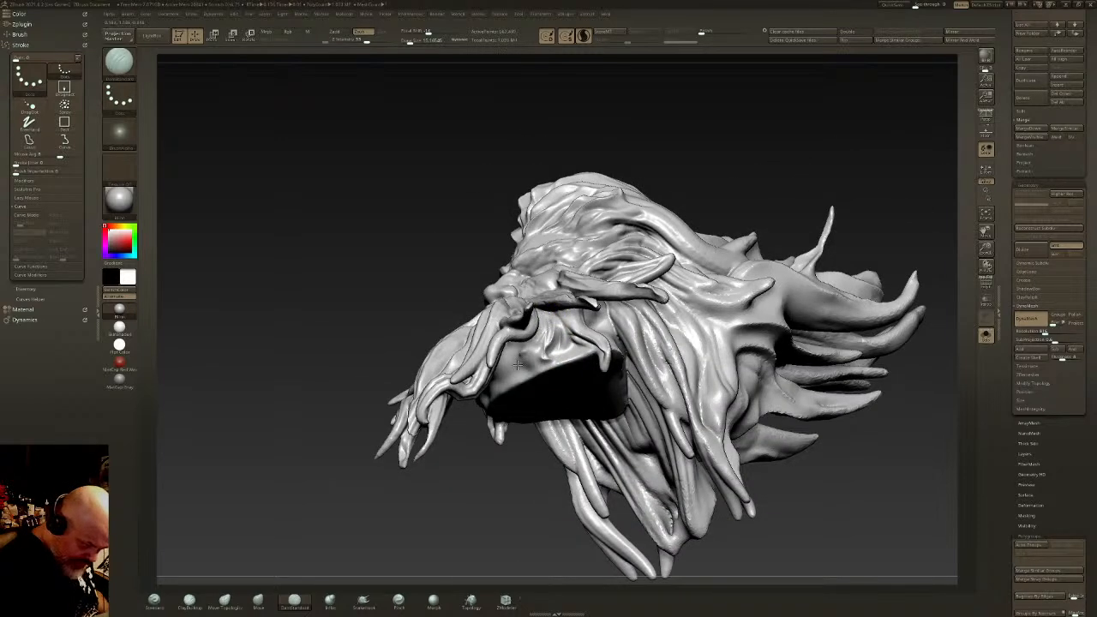
right_click_drag(522, 356, 521, 313)
left_click(330, 600)
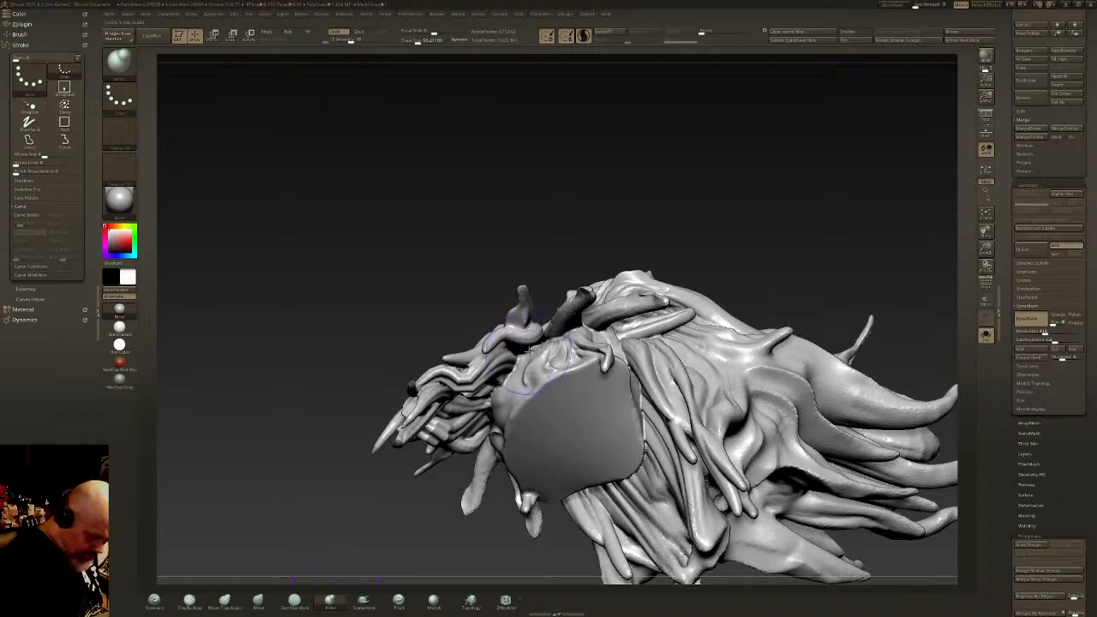
mouse_move(494, 392)
left_mouse_down()
mouse_move(504, 390)
mouse_move(490, 403)
mouse_move(521, 376)
mouse_move(495, 418)
mouse_move(527, 369)
mouse_move(511, 393)
left_mouse_up()
key("ctrl+z")
Step: Remesh the head with DynaMesh with Sculptris Pro off, and refine its surface with ClayPolish
left_click(583, 38)
left_click_drag(411, 291, 531, 413)
left_click_drag(682, 365, 691, 341, "ctrl")
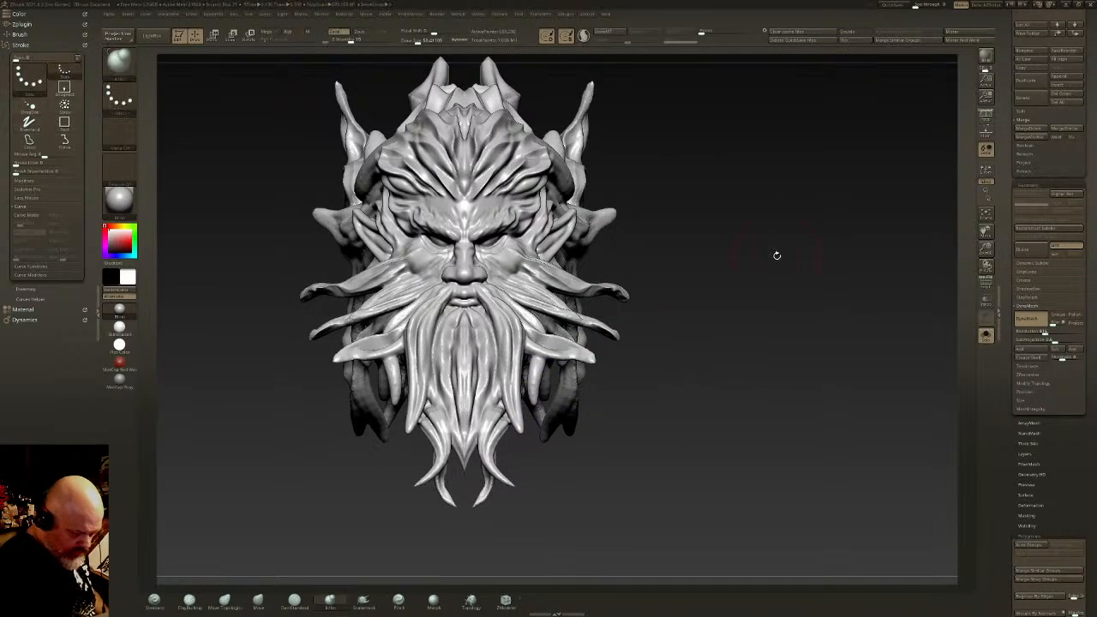
left_click(1034, 298)
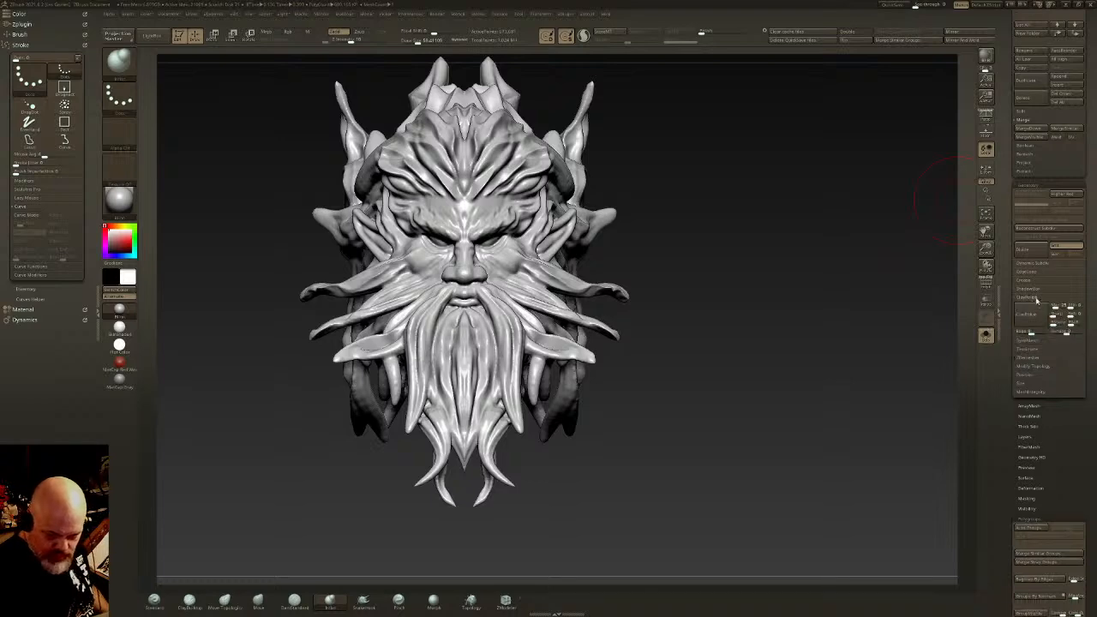
left_click(1033, 315)
Step: Carve DamStandard grooves along the rear spikes and down the hair behind the ear towards the nape
mouse_move(727, 400)
right_mouse_down("ctrl")
mouse_move(693, 334)
mouse_move(711, 357)
right_mouse_up("ctrl")
right_click_drag(538, 341, 594, 339, "alt")
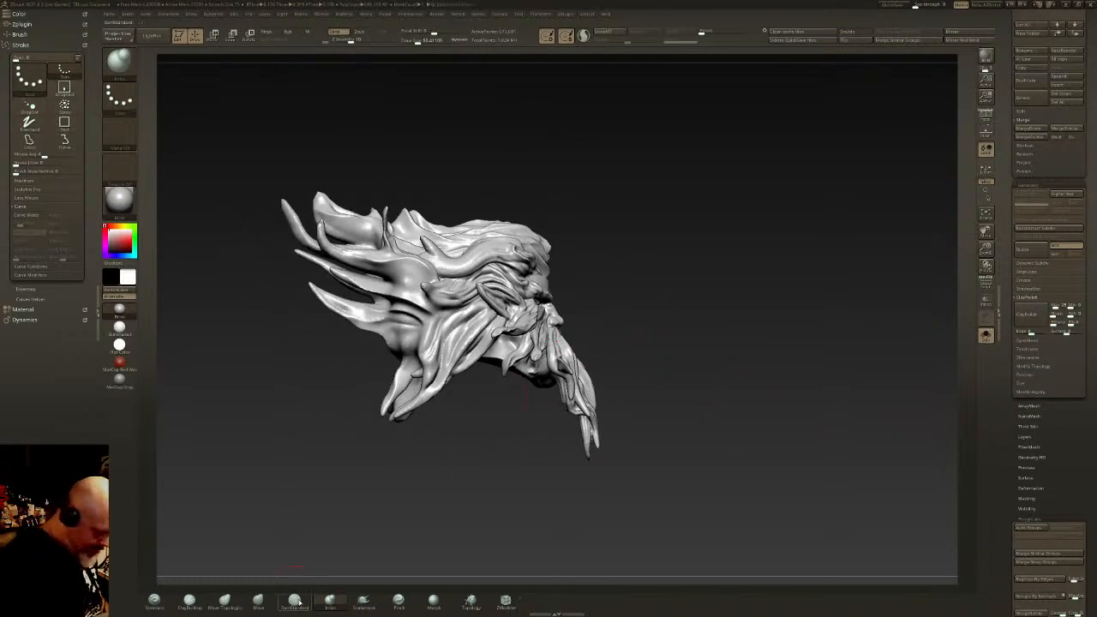
left_click(294, 601)
right_click_drag(379, 318, 380, 276)
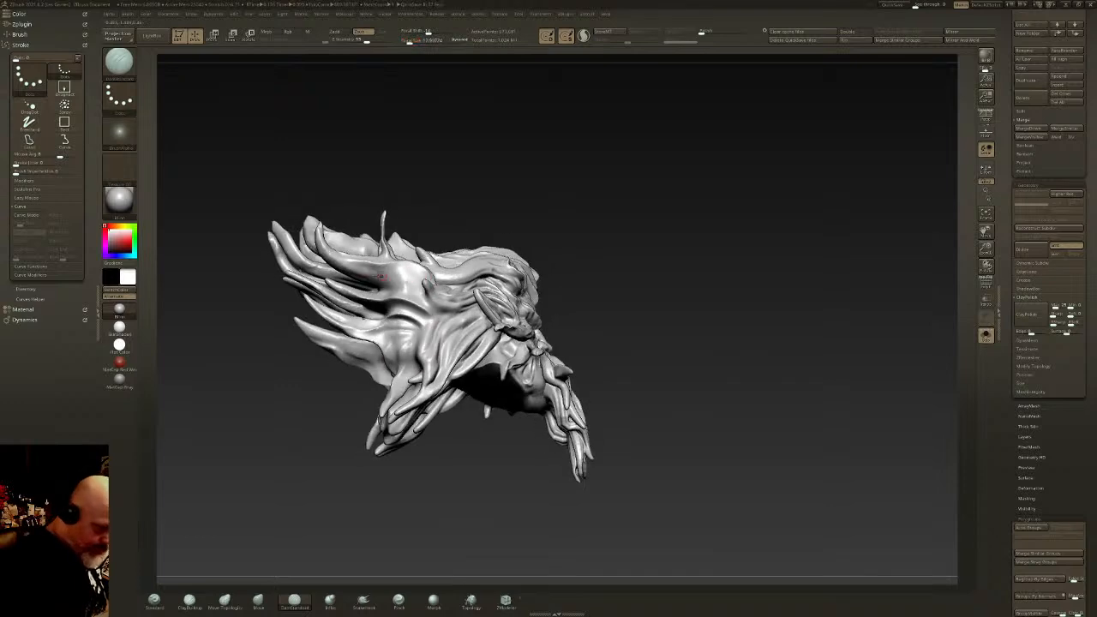
mouse_move(359, 267)
left_mouse_down()
mouse_move(419, 287)
mouse_move(431, 313)
mouse_move(365, 275)
mouse_move(427, 313)
mouse_move(352, 283)
left_mouse_up()
mouse_move(409, 315)
left_mouse_down()
mouse_move(342, 315)
mouse_move(385, 341)
mouse_move(412, 338)
mouse_move(395, 346)
left_mouse_up()
right_click_drag(408, 346, 377, 339)
mouse_move(413, 338)
left_mouse_down()
mouse_move(398, 399)
mouse_move(407, 363)
left_mouse_up()
mouse_move(397, 401)
left_mouse_down()
mouse_move(416, 348)
mouse_move(431, 386)
left_mouse_up()
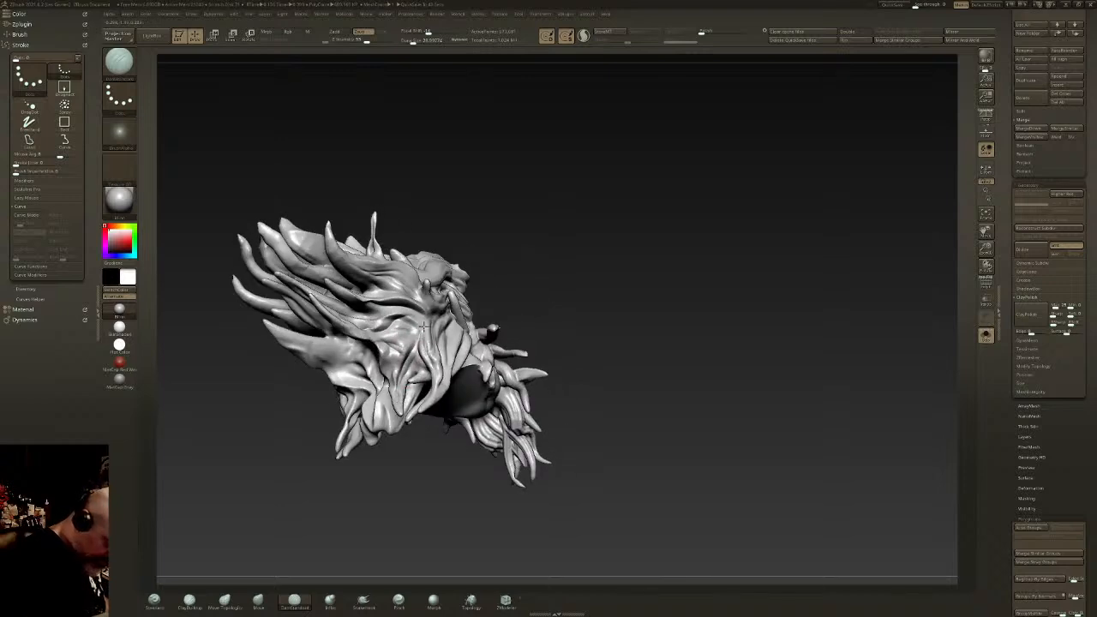
Step: Carve flowing grooves from the back of the head out into the lower rear spikes and nape strands
left_click_drag(426, 339, 381, 317)
mouse_move(401, 369)
left_mouse_down()
mouse_move(377, 335)
mouse_move(397, 352)
mouse_move(334, 305)
mouse_move(347, 346)
mouse_move(284, 334)
left_mouse_up()
mouse_move(347, 347)
left_mouse_down()
mouse_move(286, 334)
mouse_move(303, 350)
left_mouse_up()
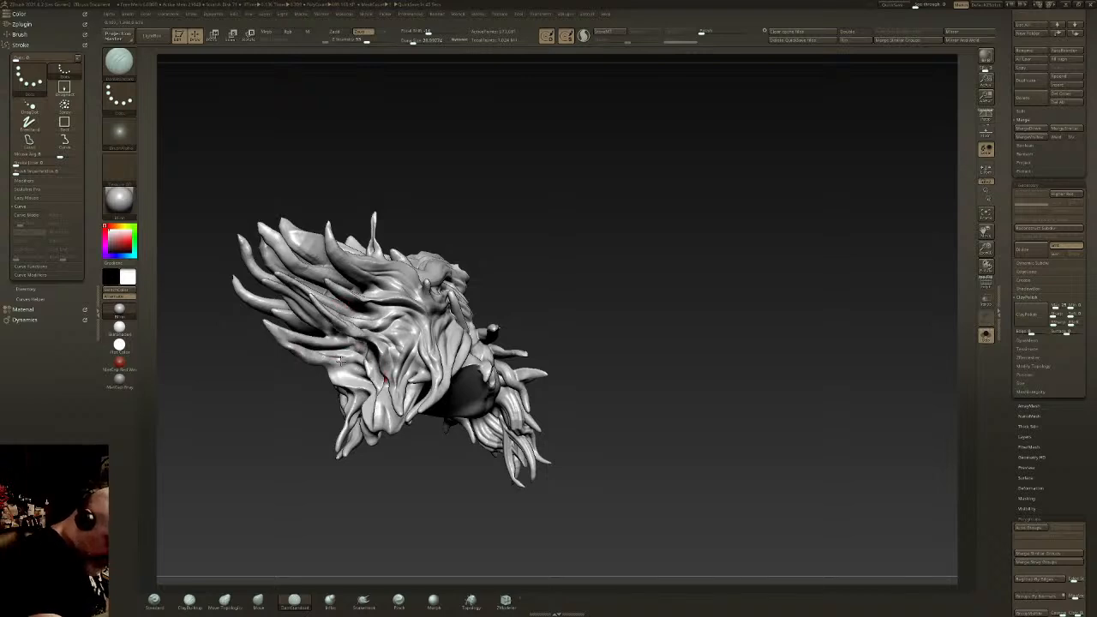
left_click_drag(368, 379, 322, 357)
left_click_drag(377, 401, 332, 370)
left_click_drag(377, 374, 392, 427)
mouse_move(346, 316)
left_mouse_down()
mouse_move(283, 297)
mouse_move(251, 261)
left_mouse_up()
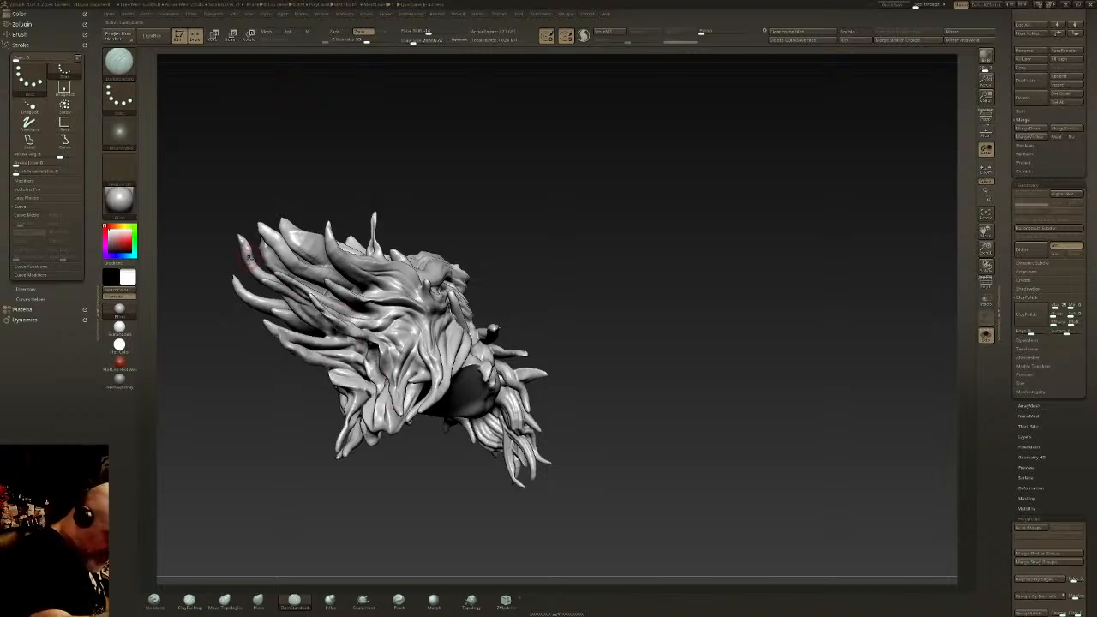
Step: Carve strand grooves into the upper rear spikes and through the hair between them and the crown
mouse_move(323, 276)
left_mouse_down()
mouse_move(279, 252)
mouse_move(274, 236)
mouse_move(339, 250)
left_mouse_up()
mouse_move(339, 250)
right_mouse_down()
mouse_move(343, 287)
mouse_move(336, 279)
right_mouse_up()
mouse_move(315, 203)
left_mouse_down()
mouse_move(373, 225)
mouse_move(377, 247)
mouse_move(369, 237)
left_mouse_up()
left_click_drag(314, 204, 360, 233)
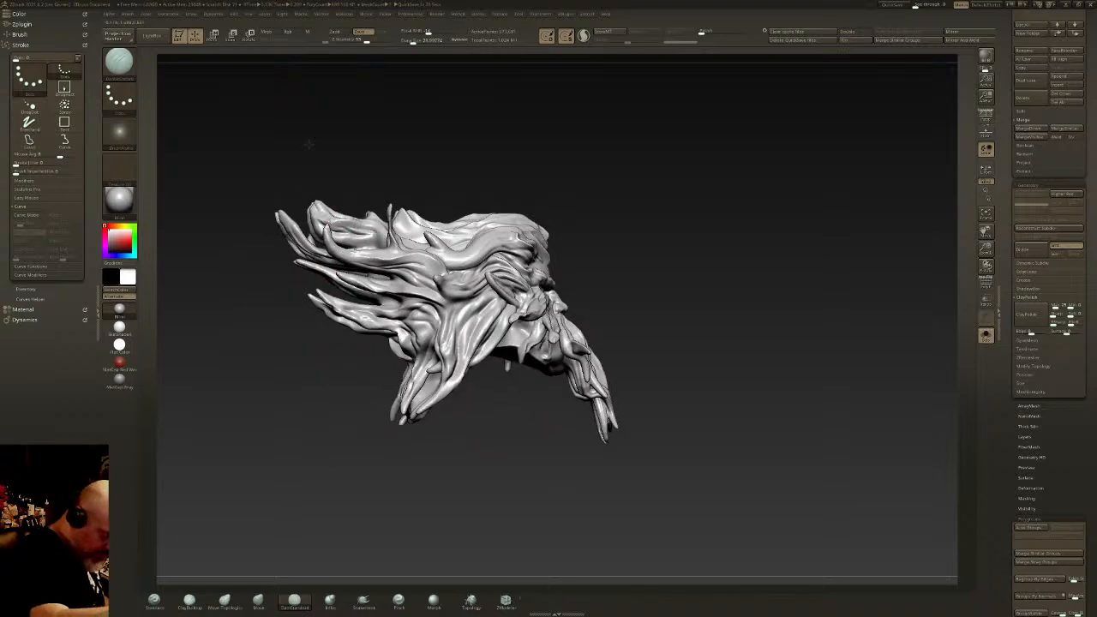
mouse_move(358, 188)
right_mouse_down()
mouse_move(370, 159)
mouse_move(386, 184)
right_mouse_up()
left_click_drag(408, 217, 423, 229)
right_click_drag(417, 211, 435, 252)
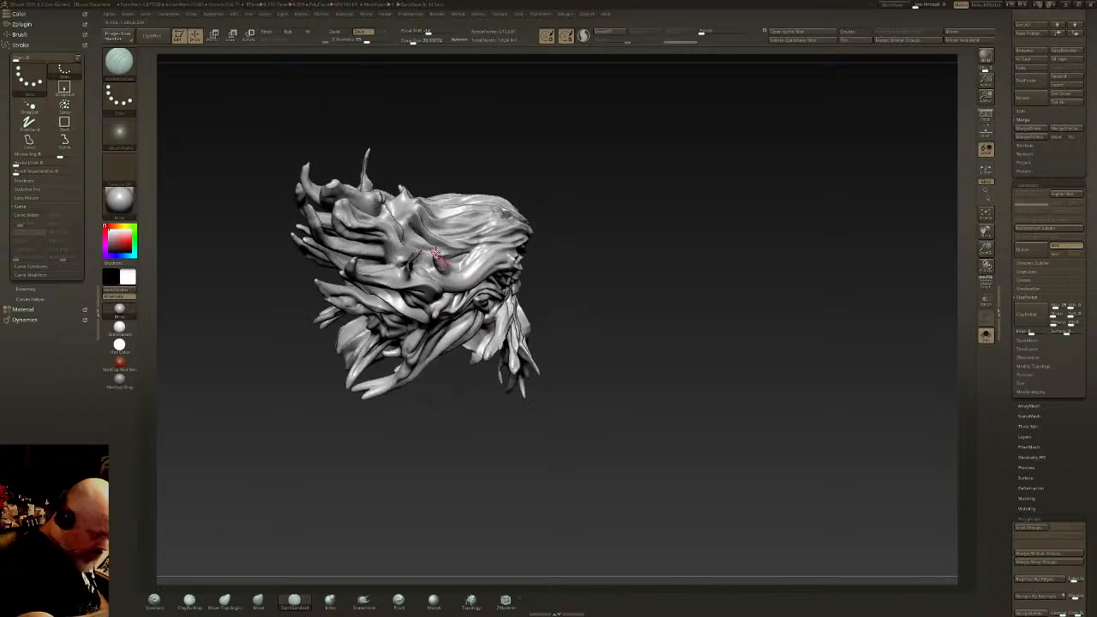
right_click_drag(400, 208, 392, 184)
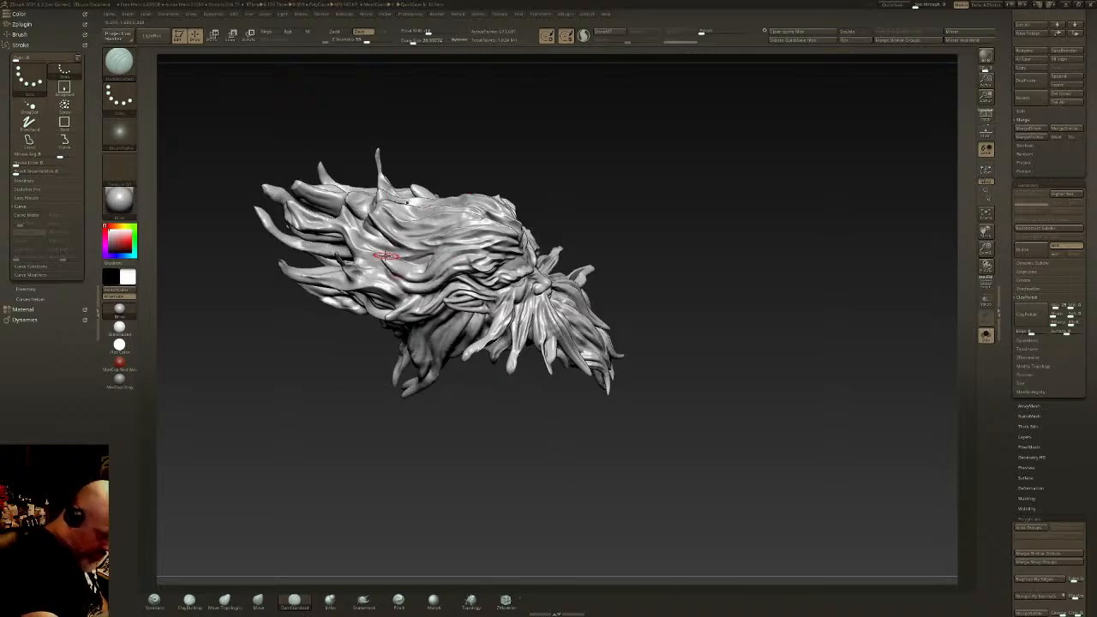
right_click_drag(434, 260, 451, 239)
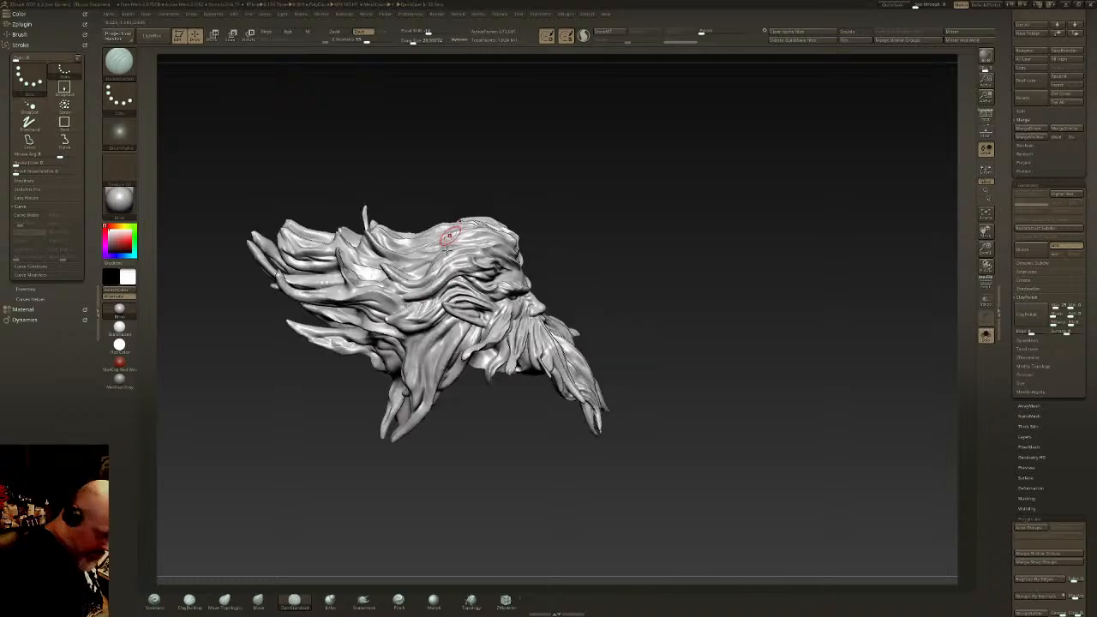
Step: Sharpen the tips of the rear hair spikes with the Pinch brush
mouse_move(428, 318)
right_mouse_down()
mouse_move(403, 353)
mouse_move(591, 332)
right_mouse_up()
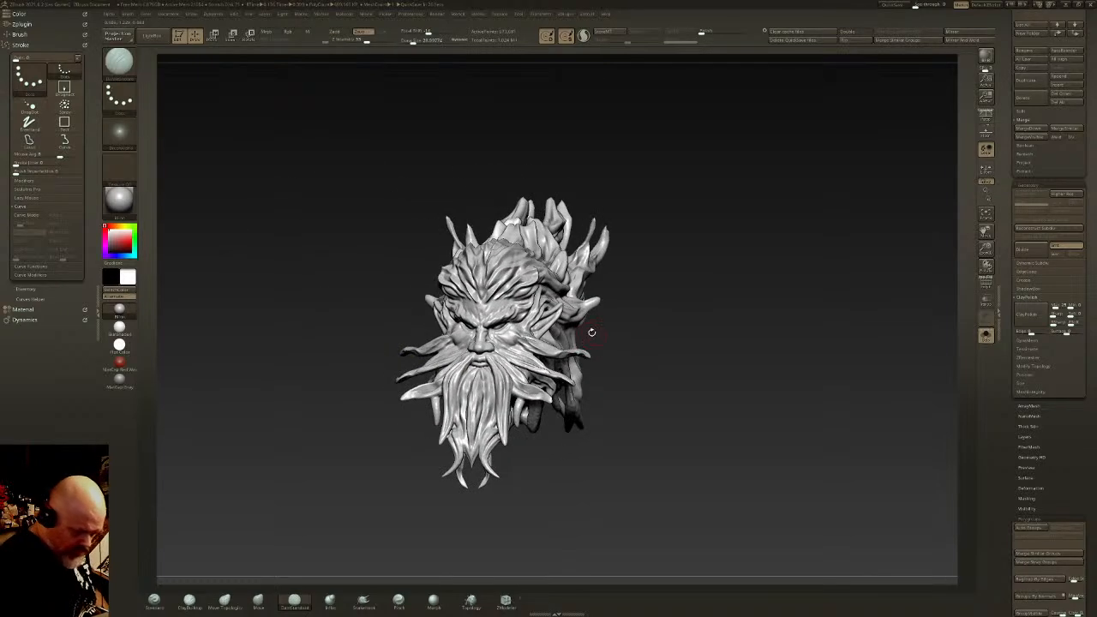
left_click(396, 602)
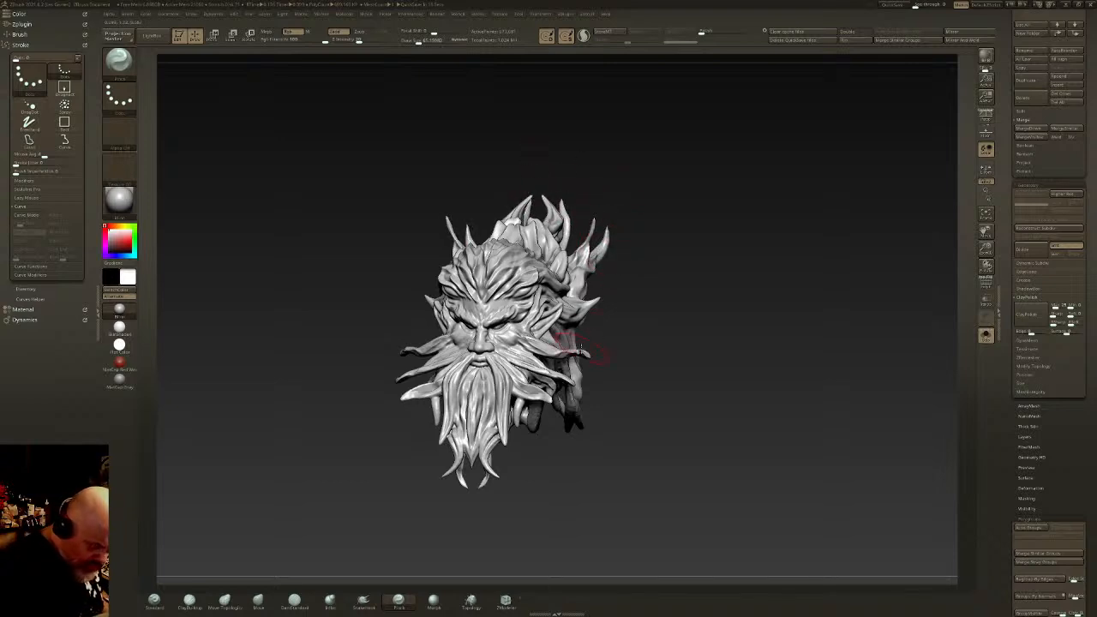
left_click_drag(568, 402, 580, 444, "shift")
Step: Pull the upper rear hair spikes upward into long, thin tips with a resized SnakeHook brush
left_click(363, 600)
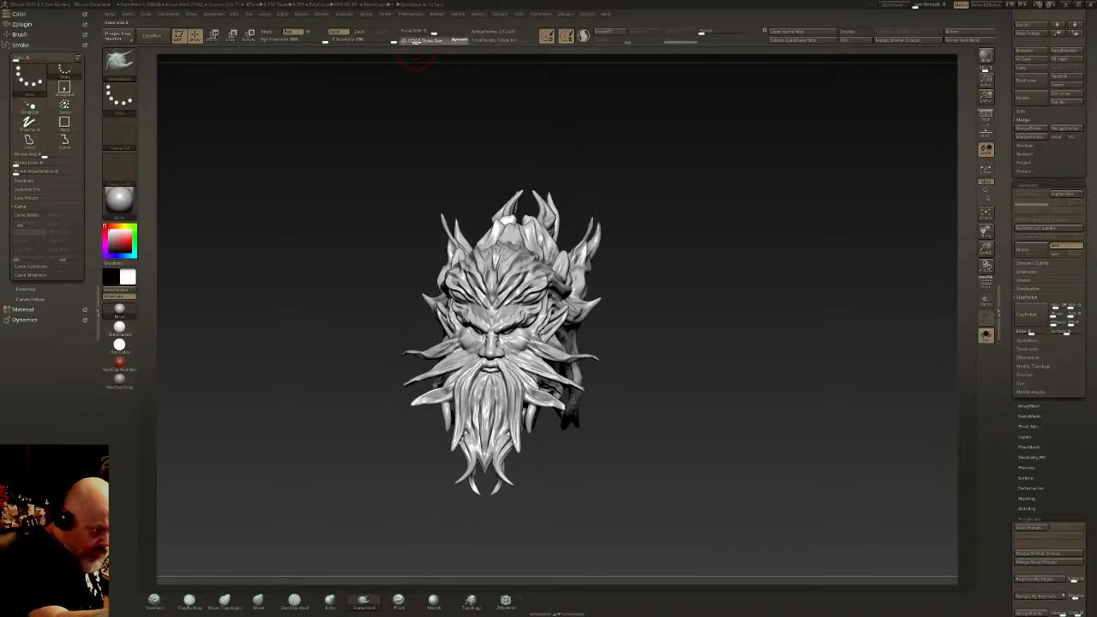
left_click_drag(416, 40, 417, 40)
left_click_drag(593, 220, 589, 182)
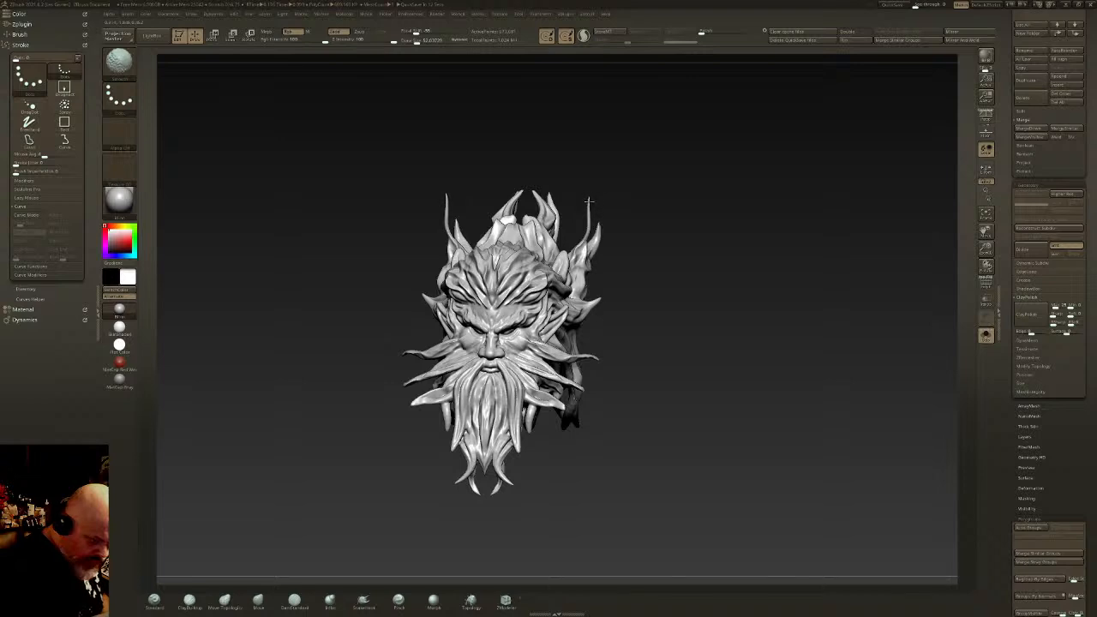
mouse_move(598, 229)
left_mouse_down()
mouse_move(613, 176)
mouse_move(601, 226)
mouse_move(538, 184)
mouse_move(533, 164)
mouse_move(540, 175)
mouse_move(576, 171)
mouse_move(572, 197)
left_mouse_up()
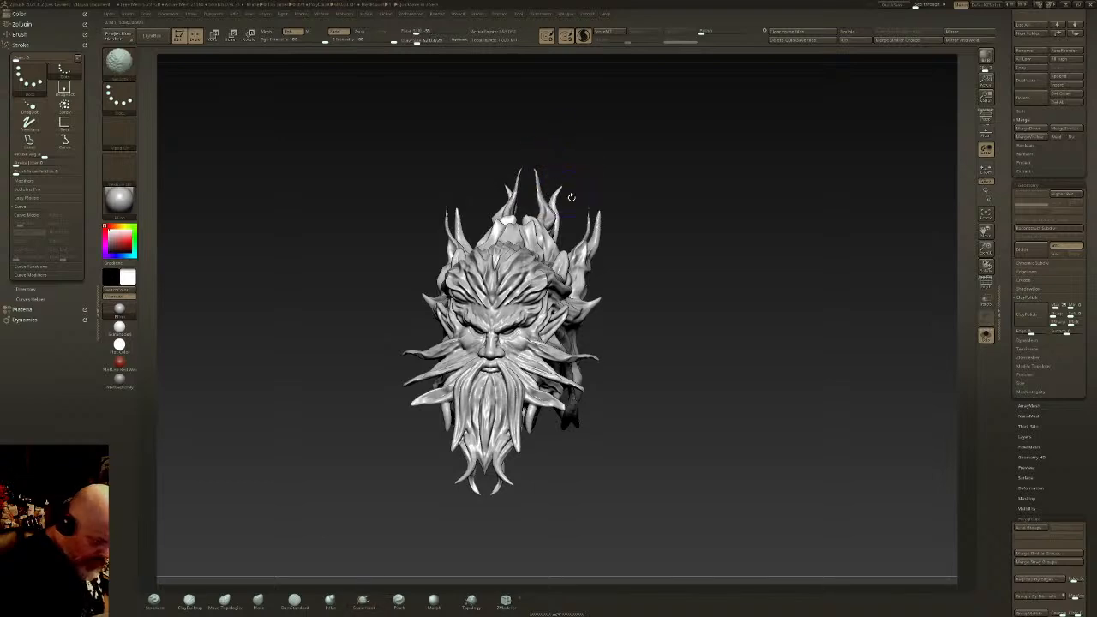
Step: Pull the side hair spike and the upper cheek whisker out into long upward-curving points, smoothing the side spike
mouse_move(601, 299)
left_mouse_down()
mouse_move(619, 283)
mouse_move(623, 247)
mouse_move(620, 265)
left_mouse_up()
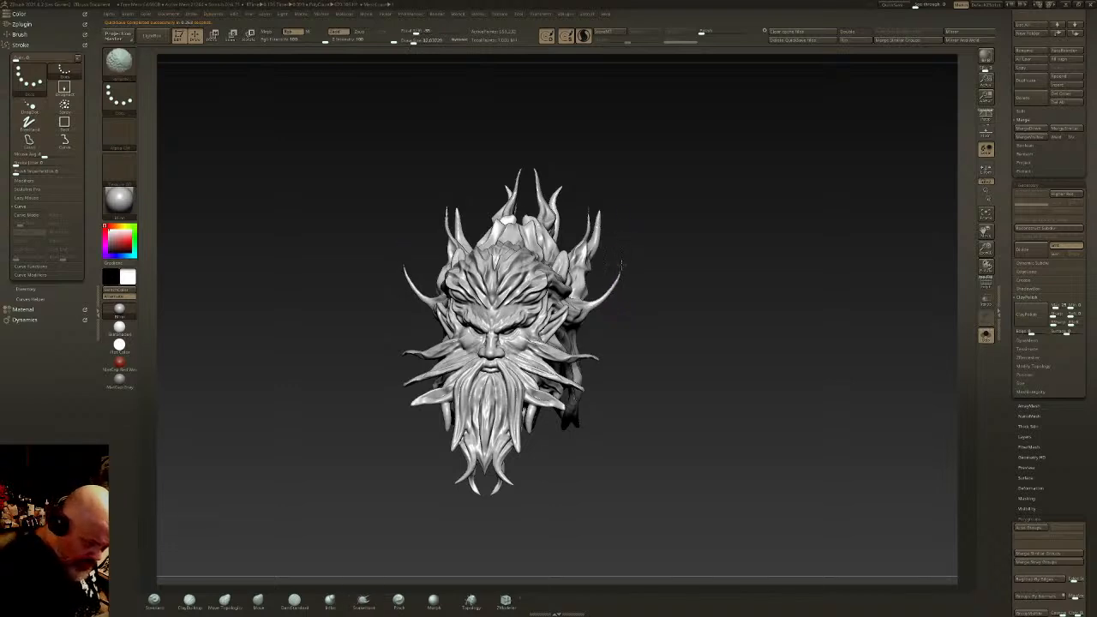
left_click_drag(598, 302, 598, 310, "shift")
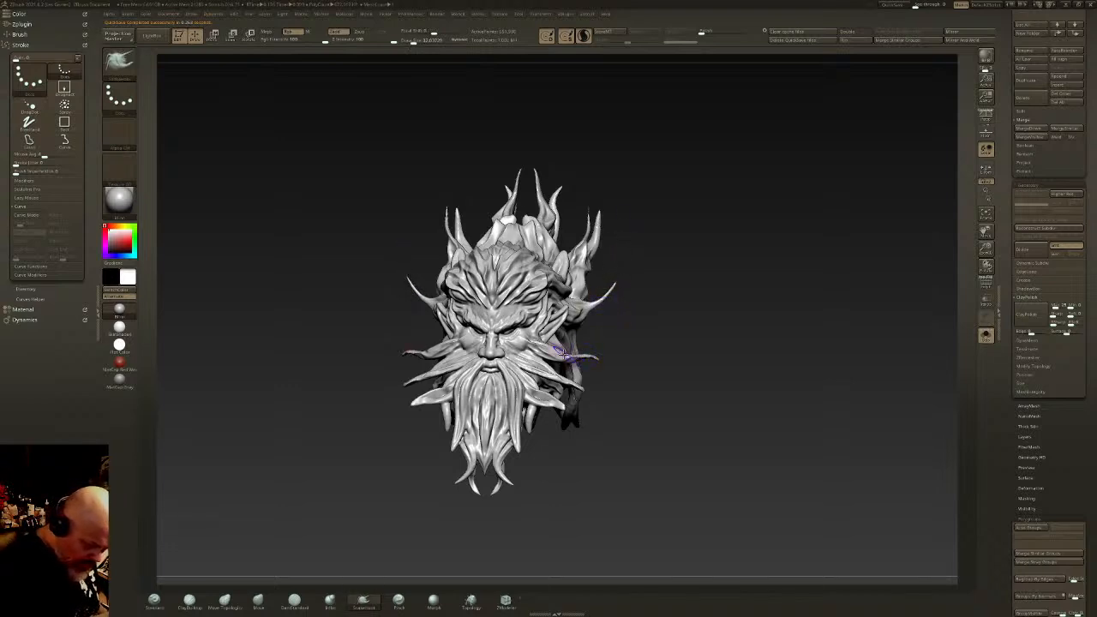
left_click_drag(565, 351, 637, 318)
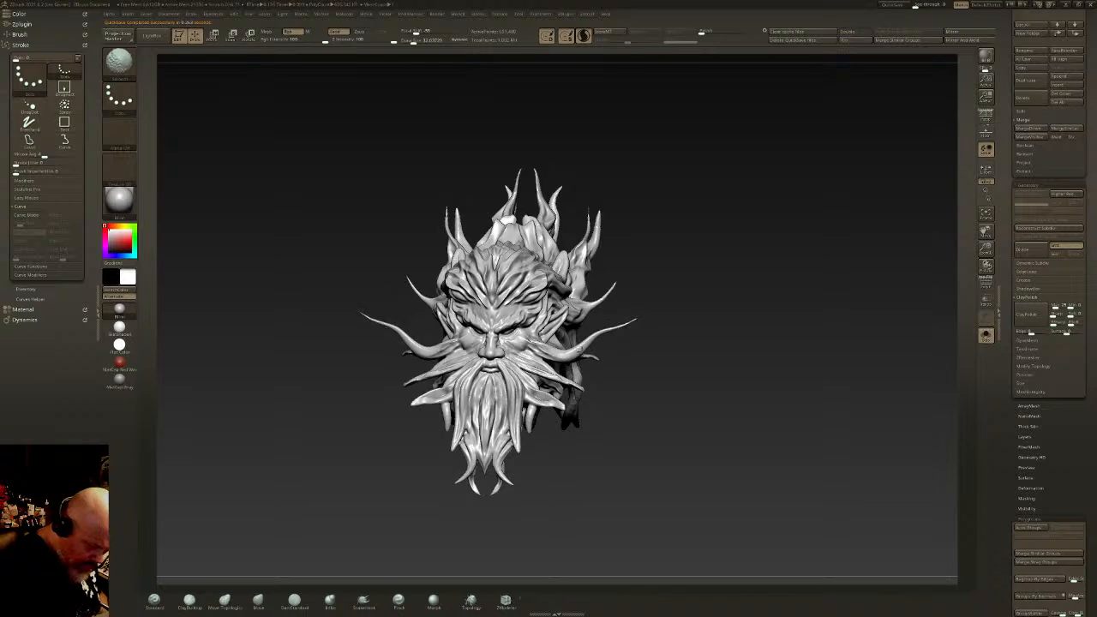
mouse_move(583, 347)
left_mouse_down("shift")
mouse_move(637, 323)
mouse_move(595, 360)
mouse_move(646, 373)
mouse_move(659, 388)
mouse_move(710, 361)
mouse_move(724, 378)
mouse_move(724, 340)
mouse_move(699, 329)
left_mouse_up("shift")
key("ctrl+z")
Step: Stretch the rear hair spikes upward into split, flame-like strands with SnakeHook
mouse_move(695, 253)
left_mouse_down()
mouse_move(709, 183)
mouse_move(694, 261)
left_mouse_up()
left_click_drag(675, 218, 690, 137)
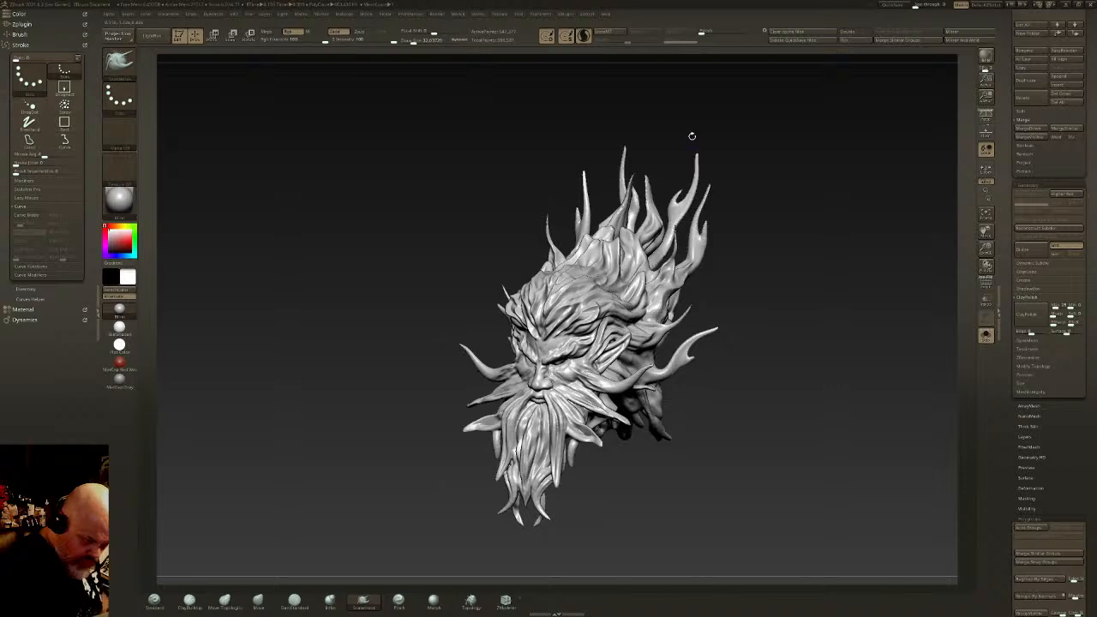
mouse_move(728, 227)
left_mouse_down()
mouse_move(626, 219)
mouse_move(610, 166)
mouse_move(618, 146)
mouse_move(614, 169)
mouse_move(649, 155)
mouse_move(625, 101)
mouse_move(636, 167)
mouse_move(635, 129)
left_mouse_up()
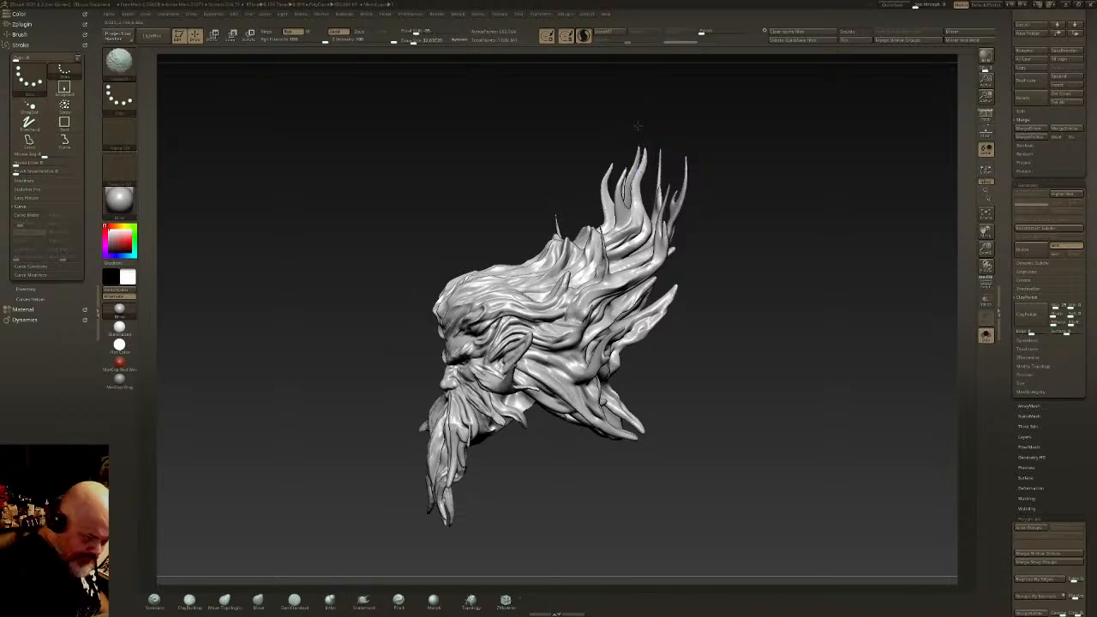
Step: Try to pull a curved, forked strand up out of the crown with SnakeHook
right_click_drag(576, 244, 561, 237)
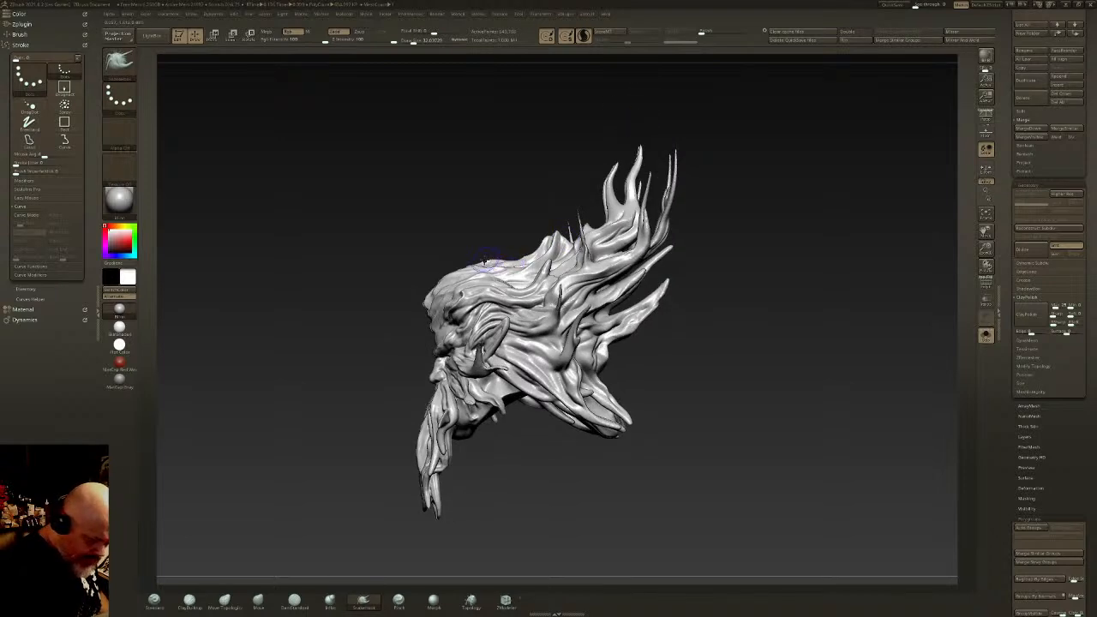
mouse_move(488, 261)
left_mouse_down()
mouse_move(518, 224)
mouse_move(522, 174)
mouse_move(521, 225)
mouse_move(499, 180)
left_mouse_up()
key("ctrl+z")
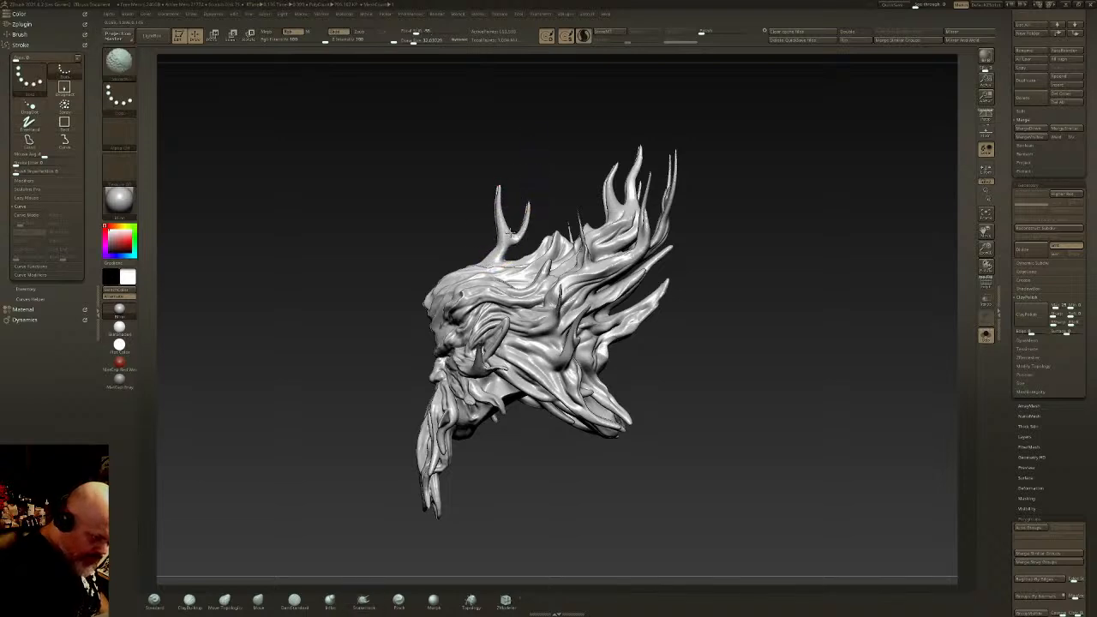
key("ctrl+z")
left_click_drag(521, 212, 514, 194)
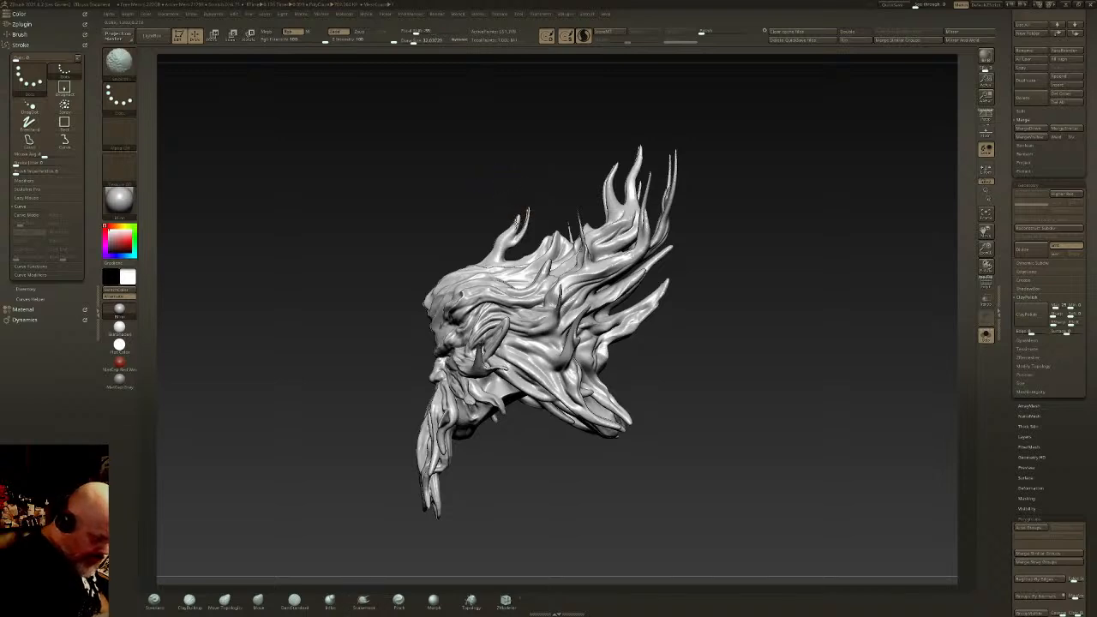
mouse_move(556, 249)
left_mouse_down()
mouse_move(561, 229)
mouse_move(513, 238)
mouse_move(500, 209)
left_mouse_up()
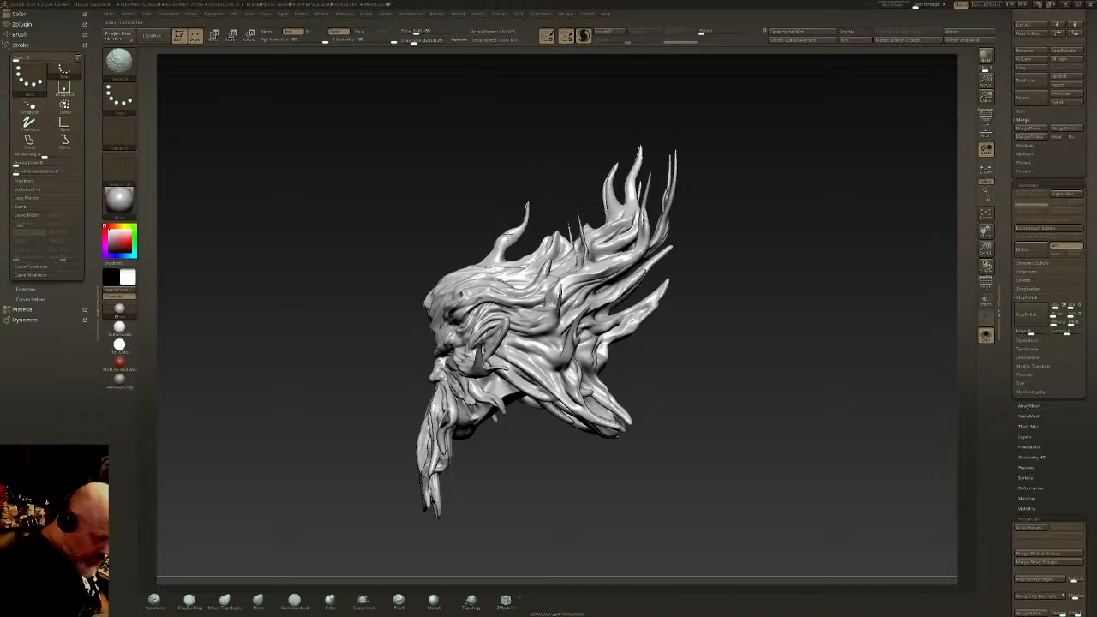
Step: Try to reshape the crown strand's second prong with SnakeHook, and smooth the strand back into the hair
key("b")
key("s")
key("h")
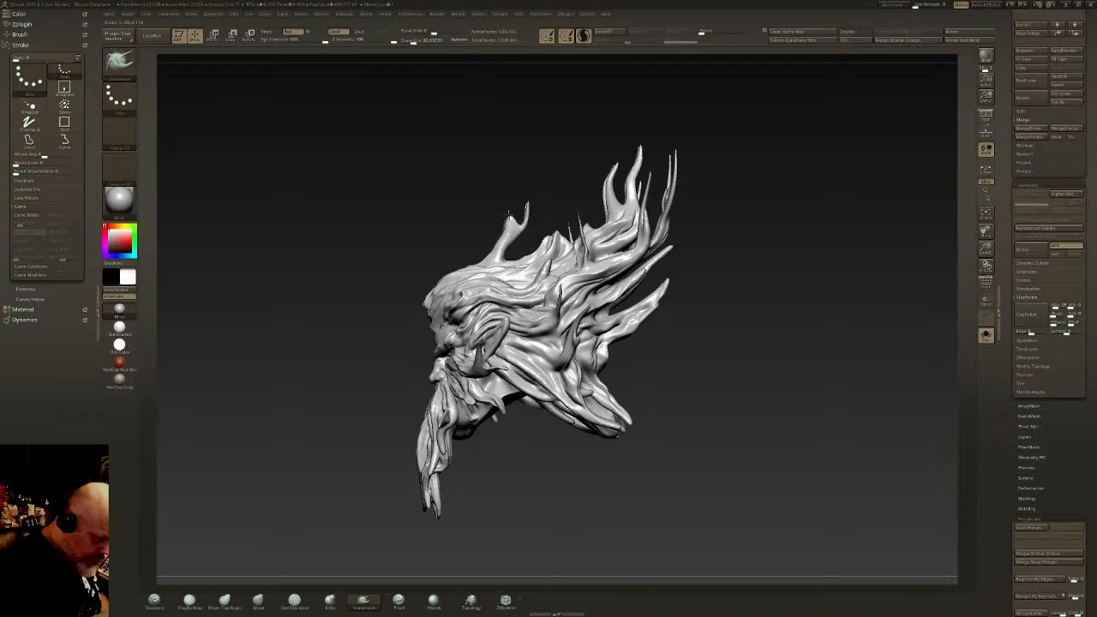
key("shift")
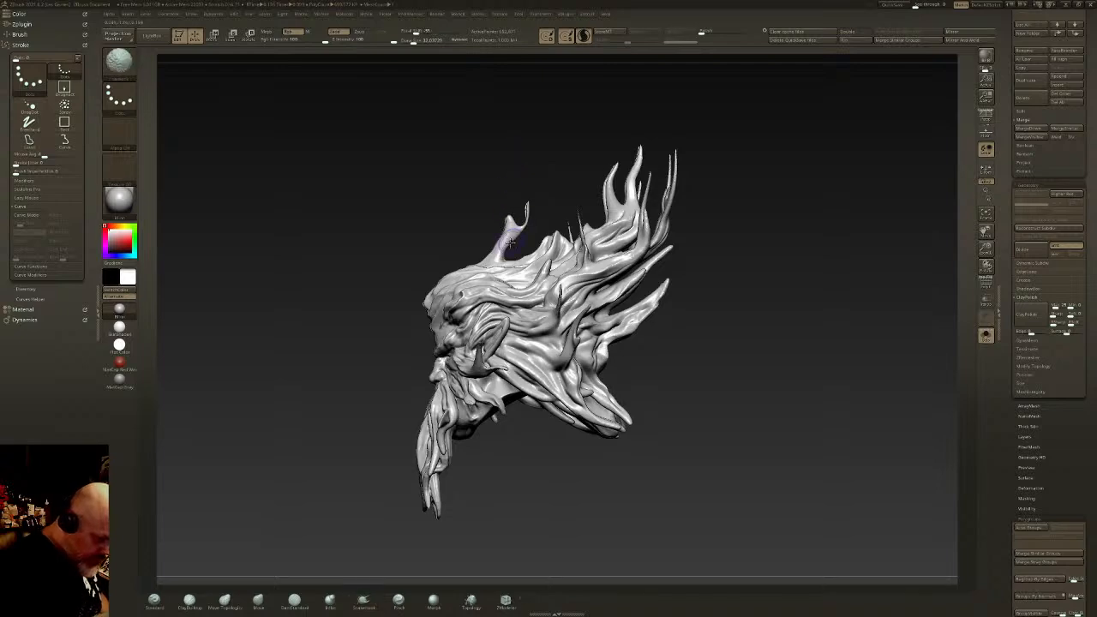
mouse_move(463, 195)
left_mouse_down()
mouse_move(548, 195)
mouse_move(514, 185)
mouse_move(535, 190)
mouse_move(529, 181)
mouse_move(523, 204)
mouse_move(540, 205)
mouse_move(497, 221)
left_mouse_up()
key("shift")
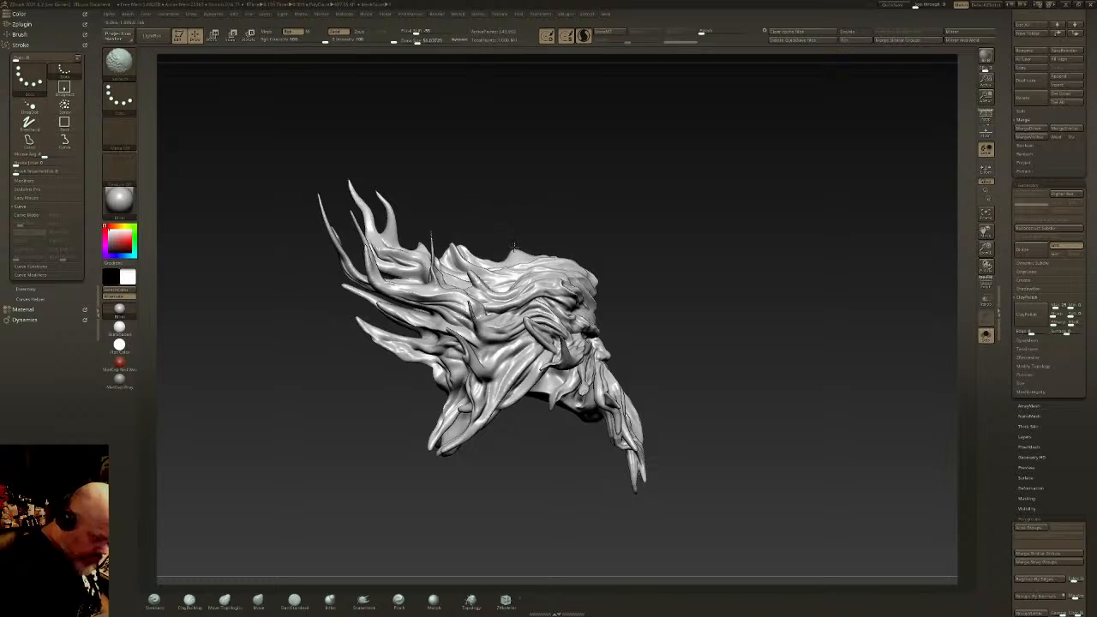
mouse_move(514, 247)
left_mouse_down()
mouse_move(480, 231)
mouse_move(518, 220)
left_mouse_up()
left_click(294, 600)
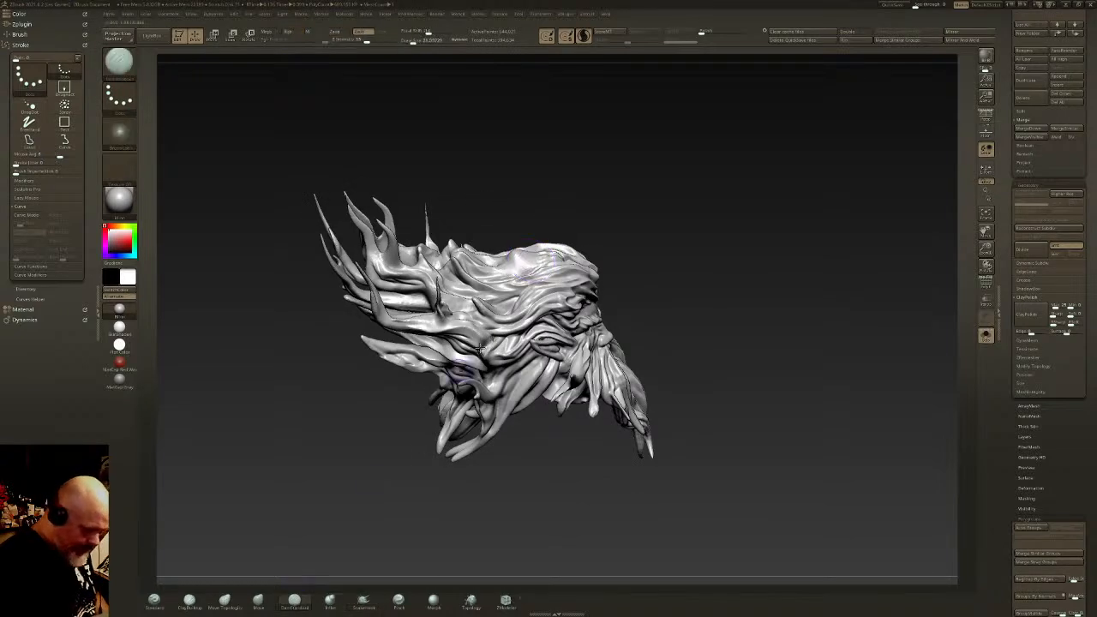
Step: Carve flowing strand grooves into the hair on the side and crown of the head
left_click_drag(480, 347, 551, 284)
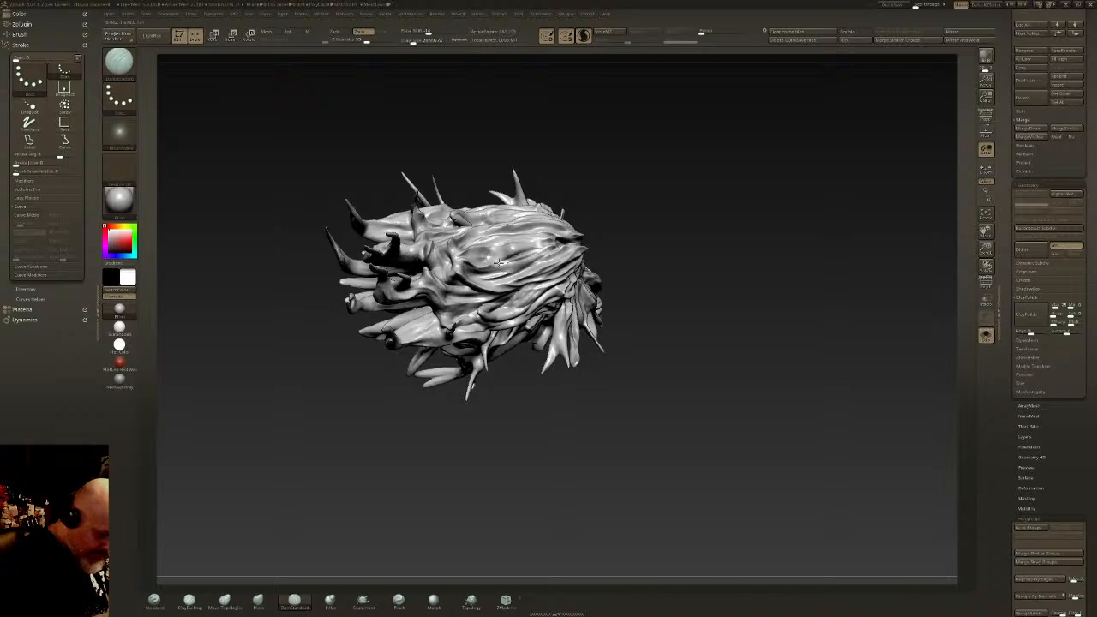
left_click(529, 248)
left_click(547, 256)
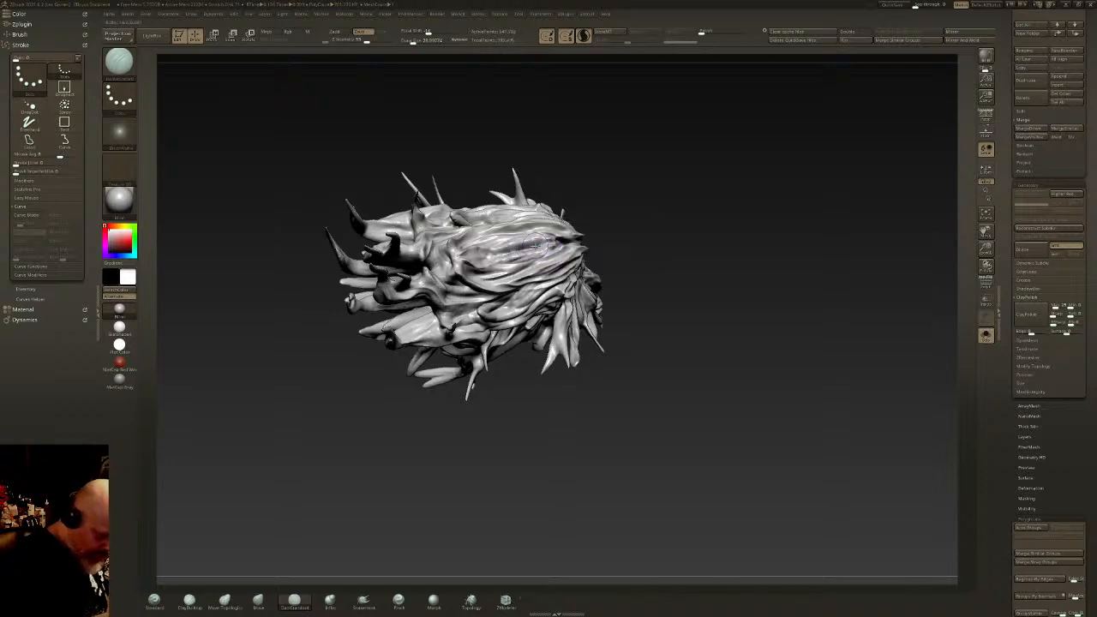
mouse_move(487, 257)
left_mouse_down()
mouse_move(539, 220)
mouse_move(588, 267)
mouse_move(667, 259)
left_mouse_up()
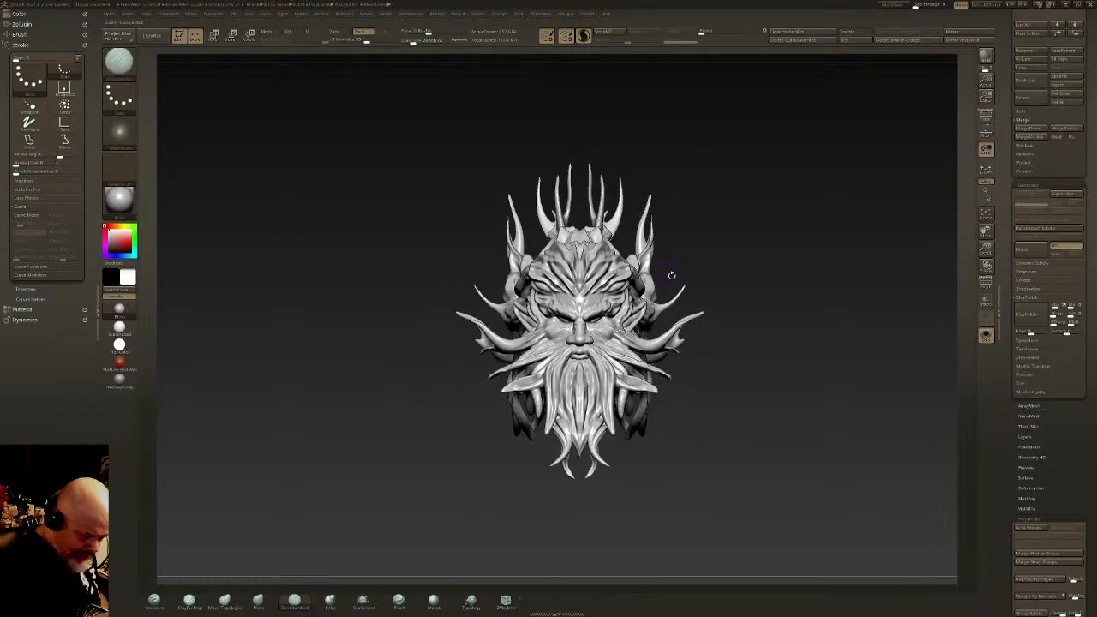
mouse_move(696, 333)
left_mouse_down()
mouse_move(682, 358)
mouse_move(701, 330)
left_mouse_up()
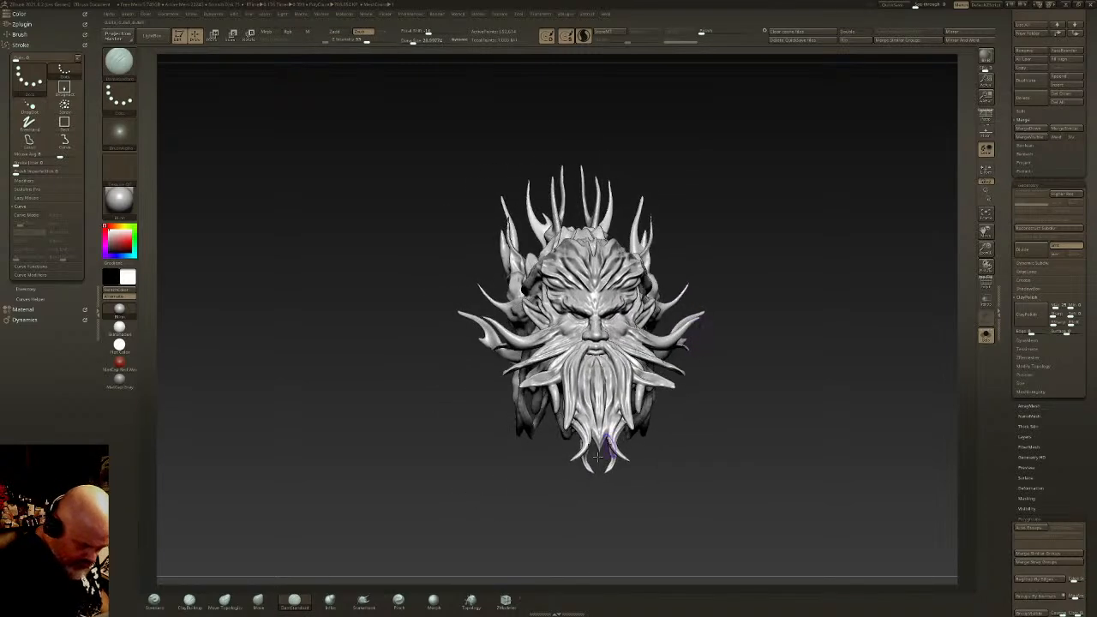
Step: Pull the middle cheek whisker out into a long, thin, upward-curving point with SnakeHook, and smooth it
left_click(363, 600)
mouse_move(662, 383)
left_mouse_down()
mouse_move(723, 363)
mouse_move(718, 349)
left_mouse_up()
key("ctrl+z")
mouse_move(716, 368)
left_mouse_down()
mouse_move(678, 365)
mouse_move(728, 349)
left_mouse_up()
key("shift")
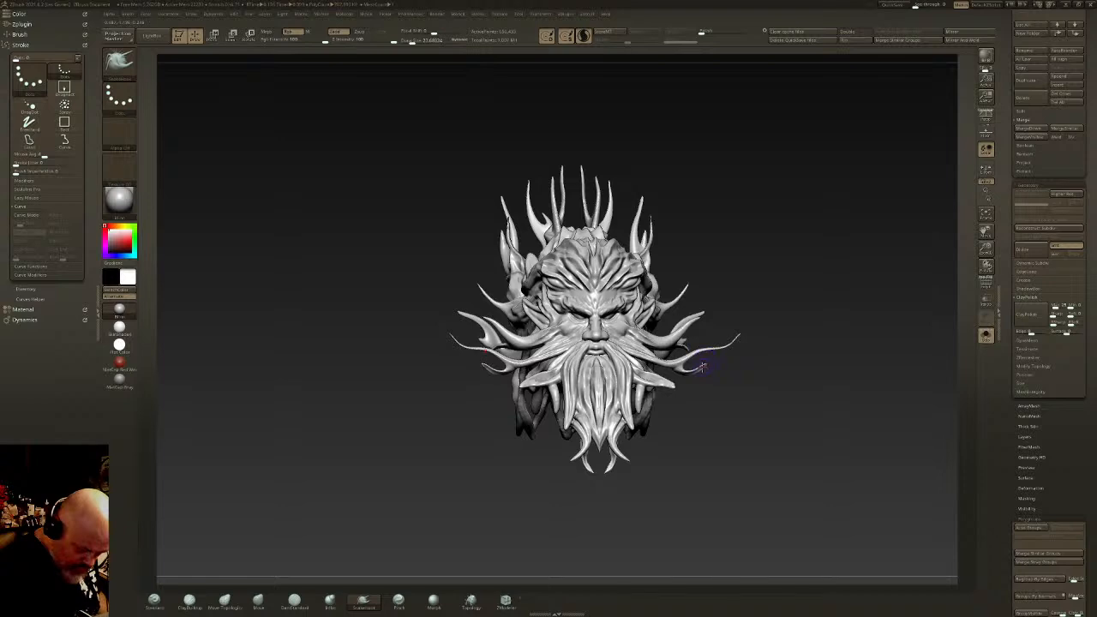
key("shift")
Step: Reshape the tip of the lower moustache strand into a curved fork and smooth it
mouse_move(684, 369)
right_mouse_down()
mouse_move(676, 380)
mouse_move(705, 329)
right_mouse_up()
left_click_drag(676, 391, 672, 383)
key("shift")
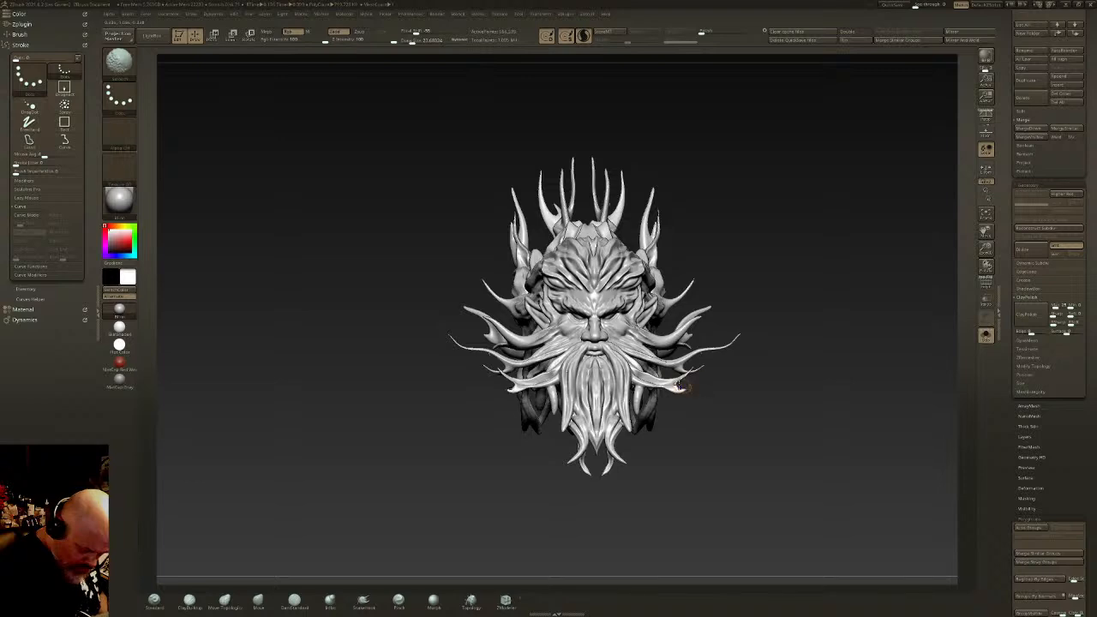
Step: Curl the beard's lower tips outward with SnakeHook, and try to pull a side beard strand outward
right_click_drag(679, 388, 634, 407)
left_click_drag(593, 435, 613, 472)
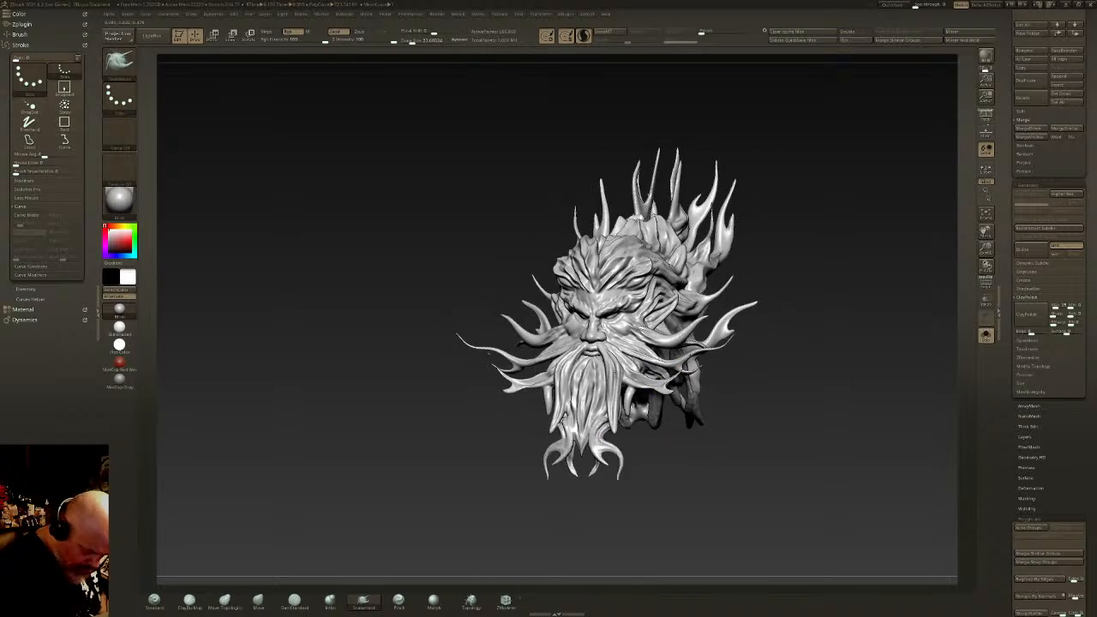
key("shift")
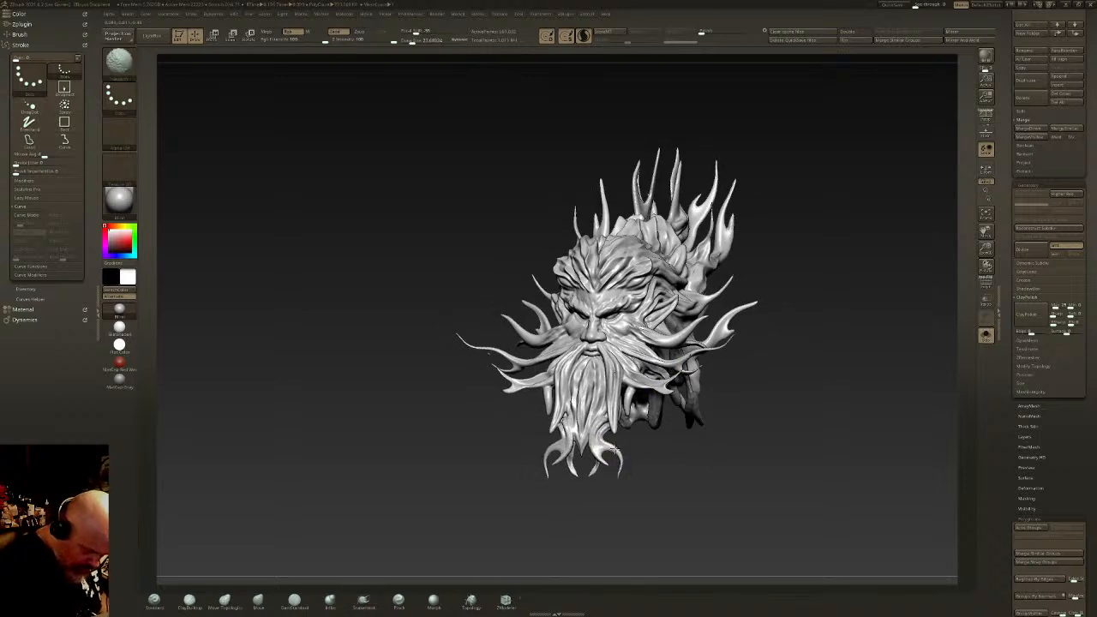
left_click_drag(617, 397, 640, 453)
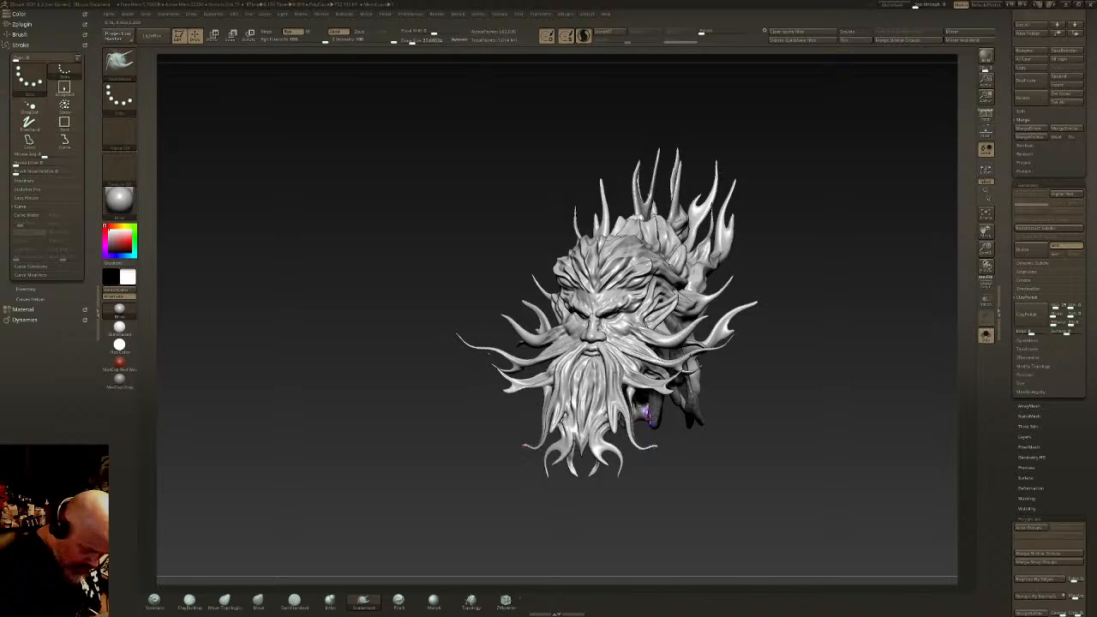
key("ctrl+z")
Step: Pull forward-pointing prongs up from the beard in profile, smooth their base, and pull out a small side beard strand
right_click_drag(649, 417, 605, 419)
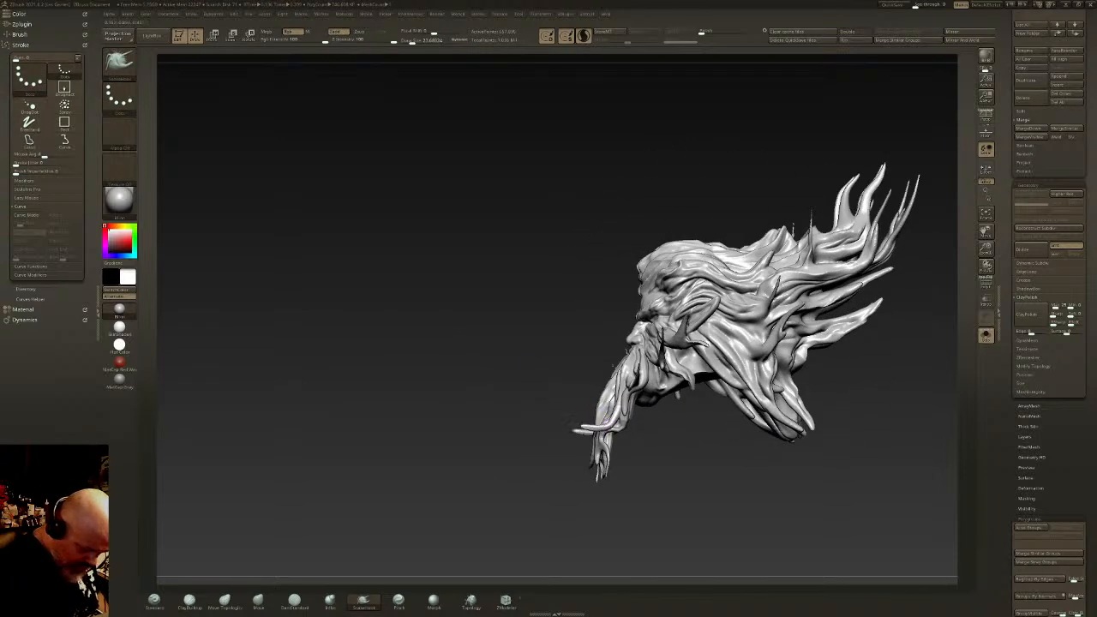
mouse_move(576, 428)
left_mouse_down()
mouse_move(553, 419)
mouse_move(571, 346)
left_mouse_up()
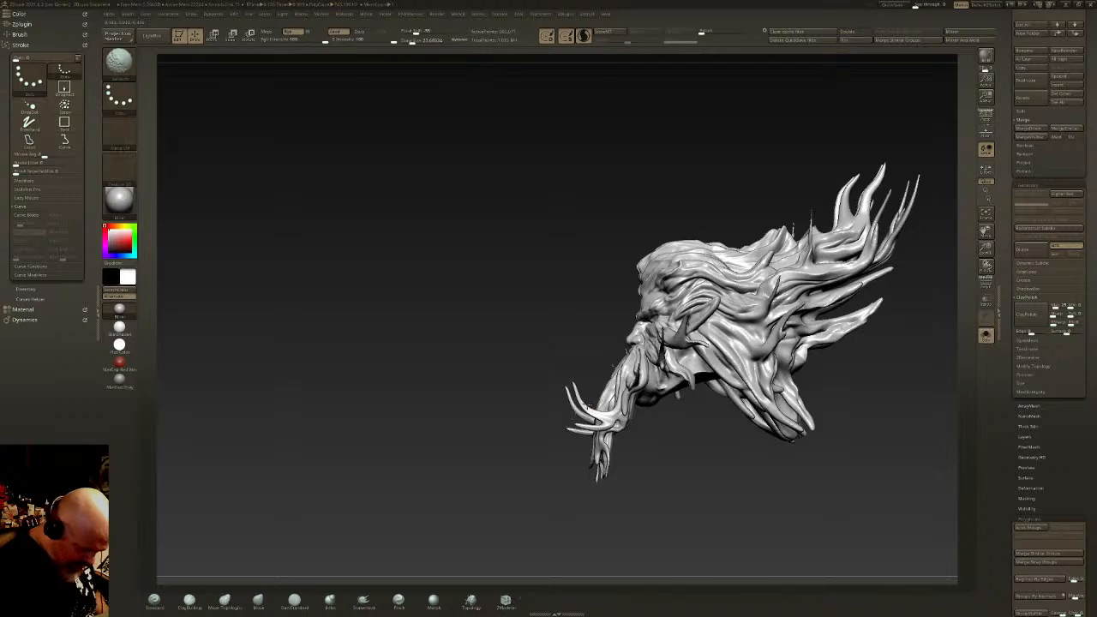
left_click_drag(618, 424, 625, 401, "shift")
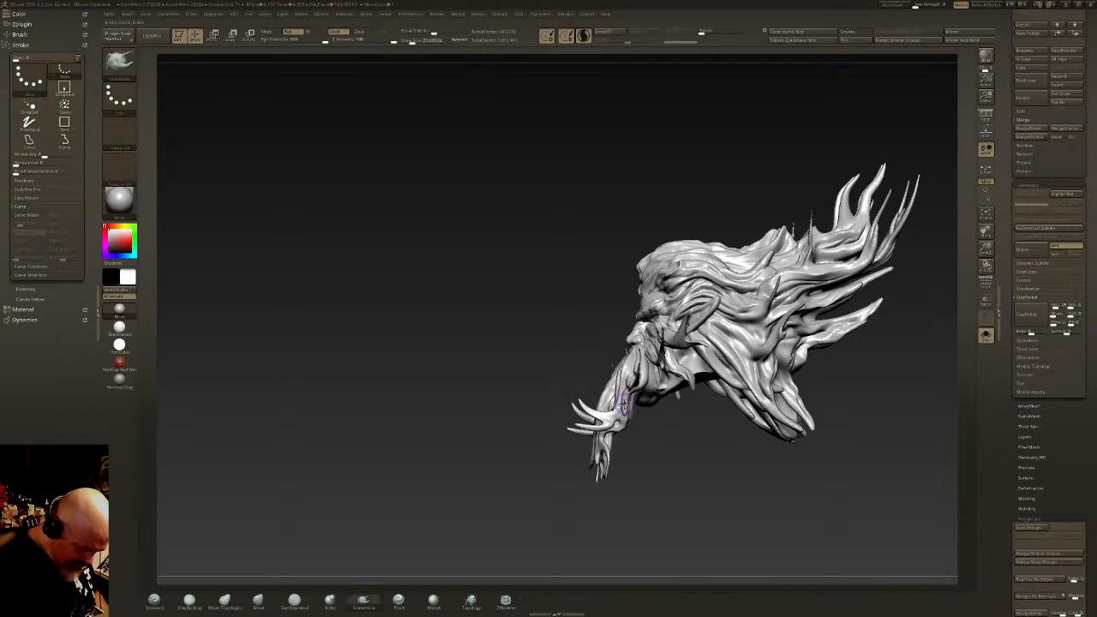
right_click_drag(621, 403, 636, 426)
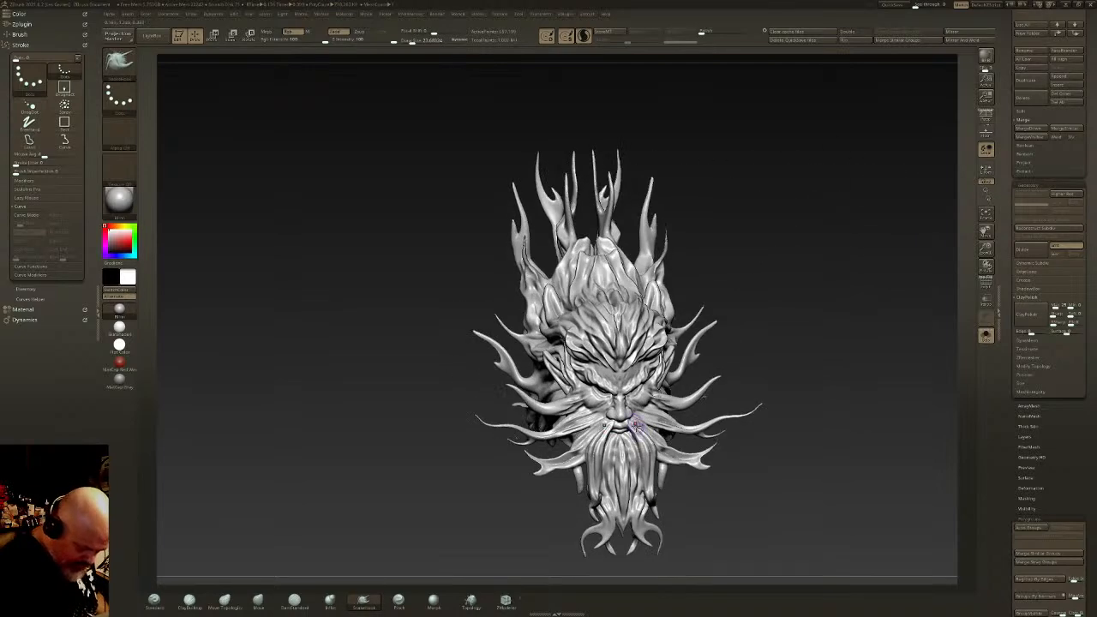
mouse_move(663, 476)
left_mouse_down()
mouse_move(686, 482)
mouse_move(660, 475)
left_mouse_up()
Step: Carve strand grooves into the side and rear hair with DamStandard
left_click(293, 600)
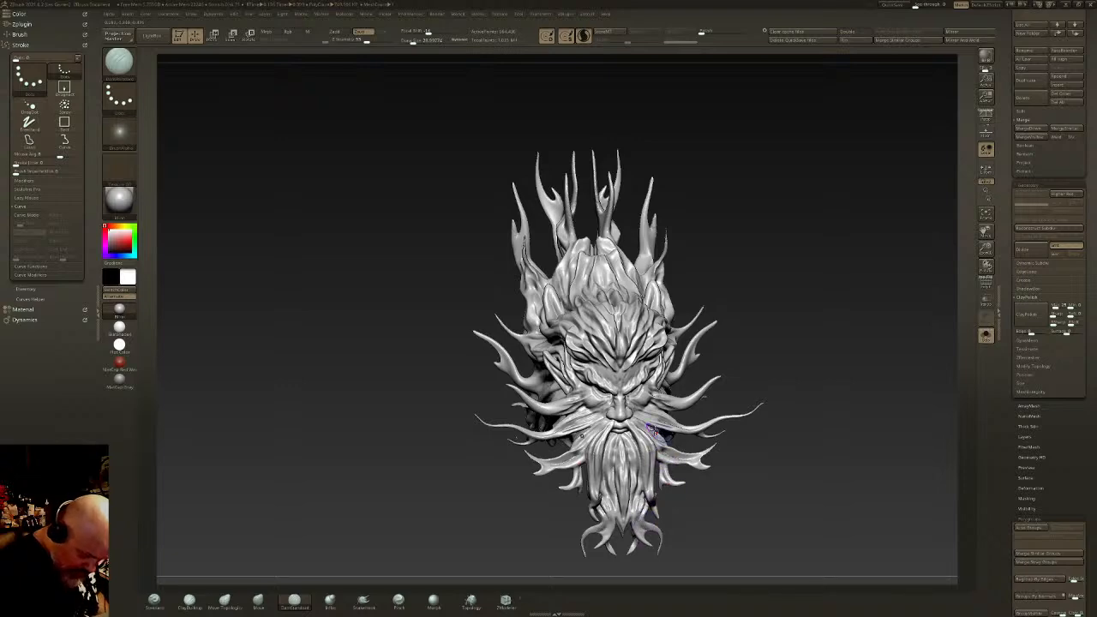
right_click_drag(653, 430, 667, 411)
mouse_move(553, 385)
right_mouse_down()
mouse_move(589, 394)
mouse_move(553, 390)
mouse_move(545, 415)
mouse_move(528, 405)
right_mouse_up()
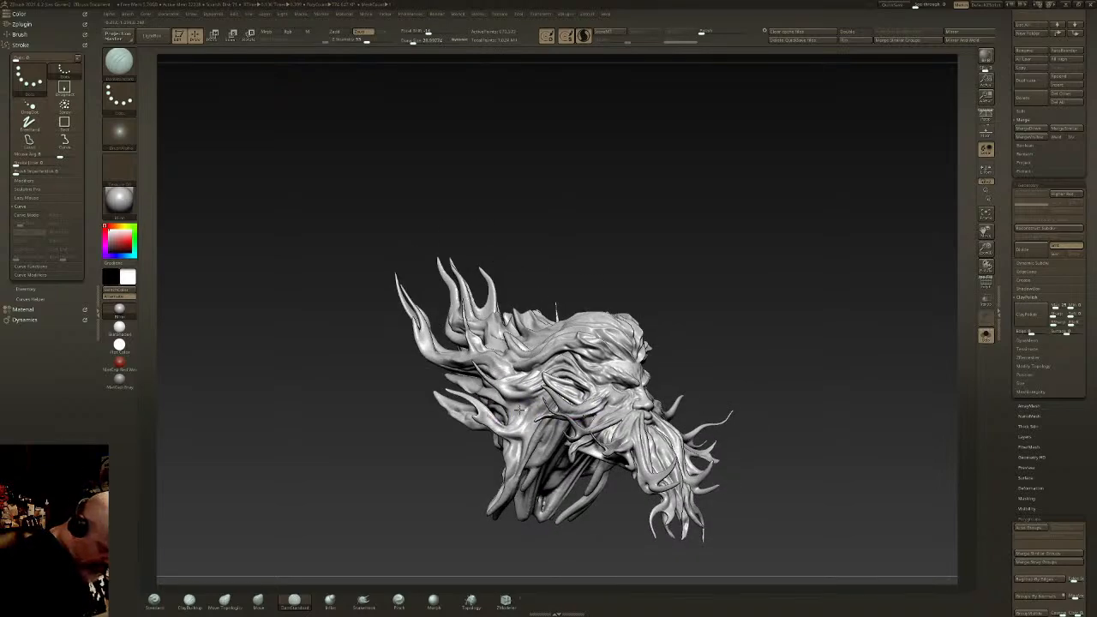
left_click_drag(499, 381, 537, 385)
left_click_drag(475, 352, 512, 346)
right_click_drag(511, 346, 407, 339)
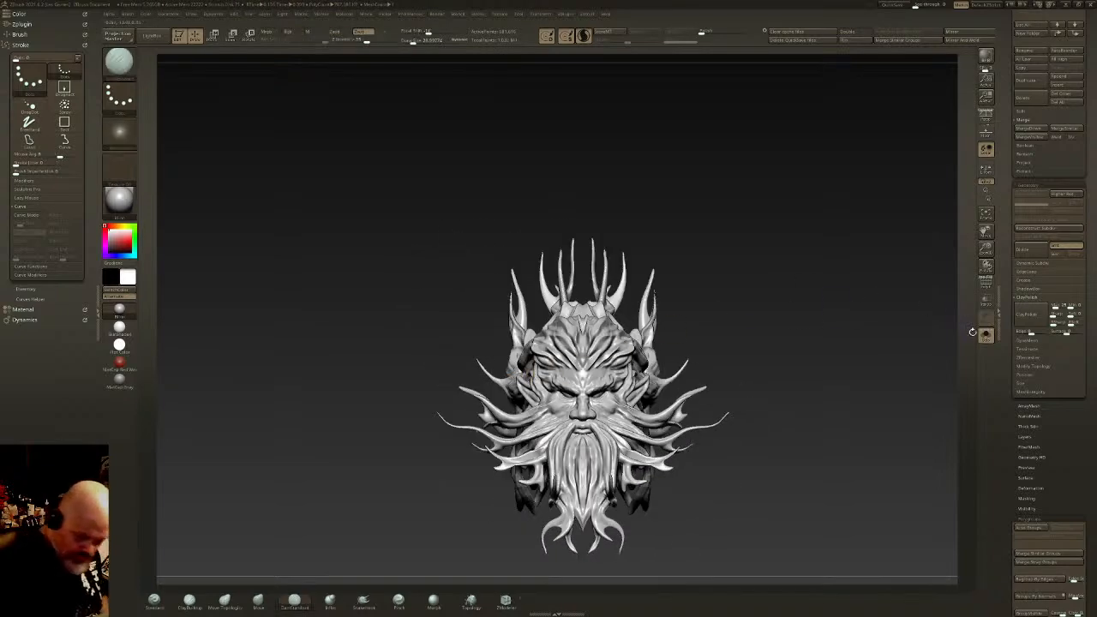
Step: Leave Solo mode to frame the whole figure, and examine the hair and beard against the body from front and side
left_click(985, 335)
key("f")
right_click_drag(745, 410, 664, 348, "ctrl")
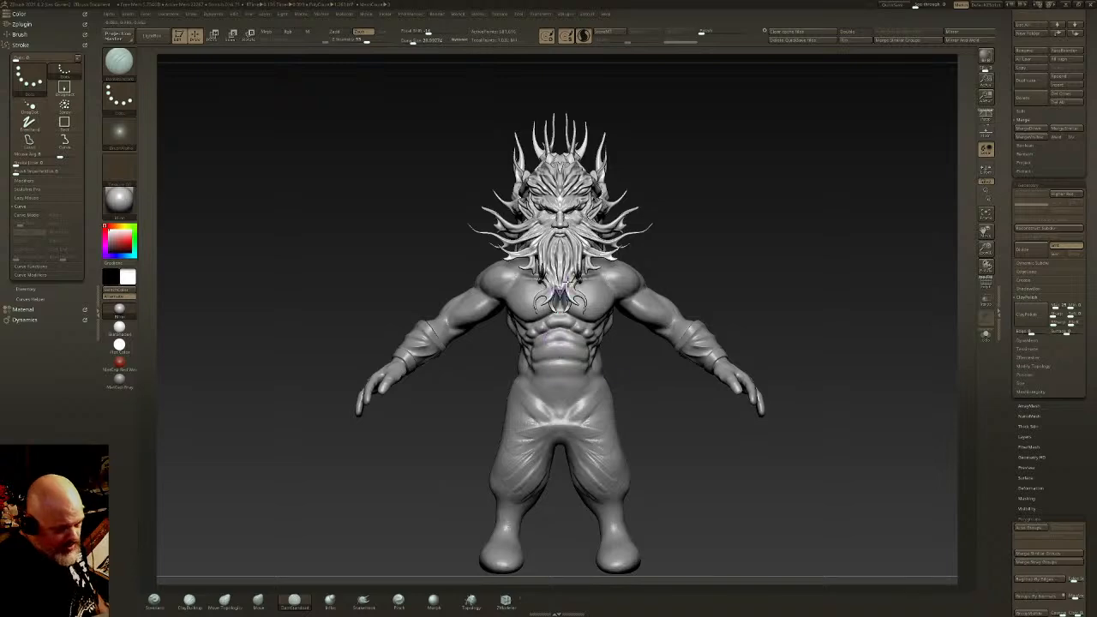
right_click_drag(812, 134, 736, 154)
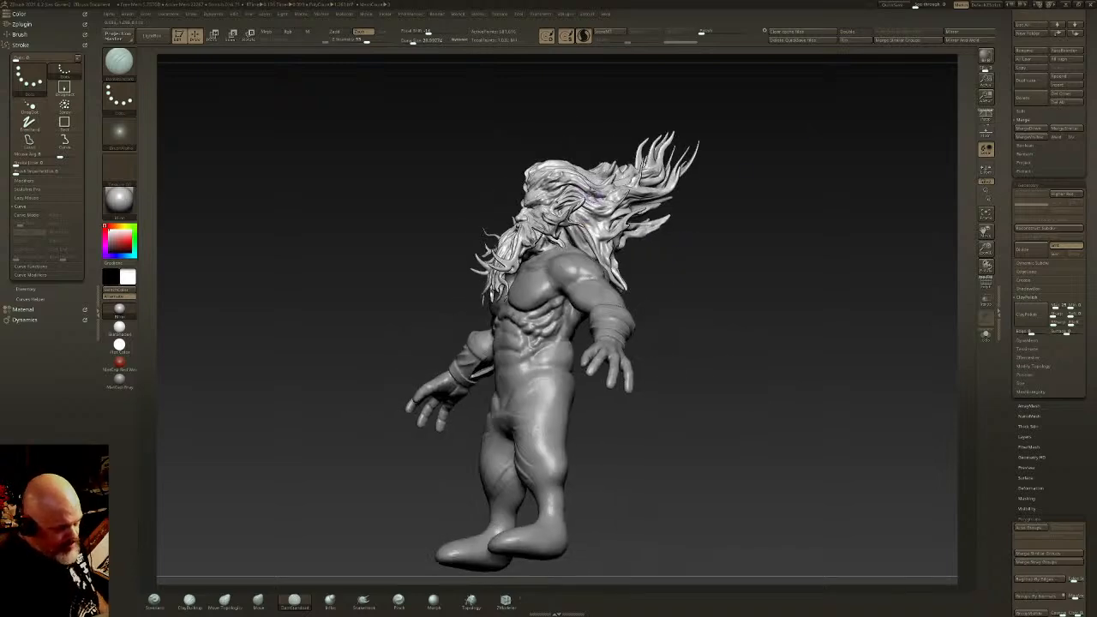
right_click_drag(590, 287, 603, 308)
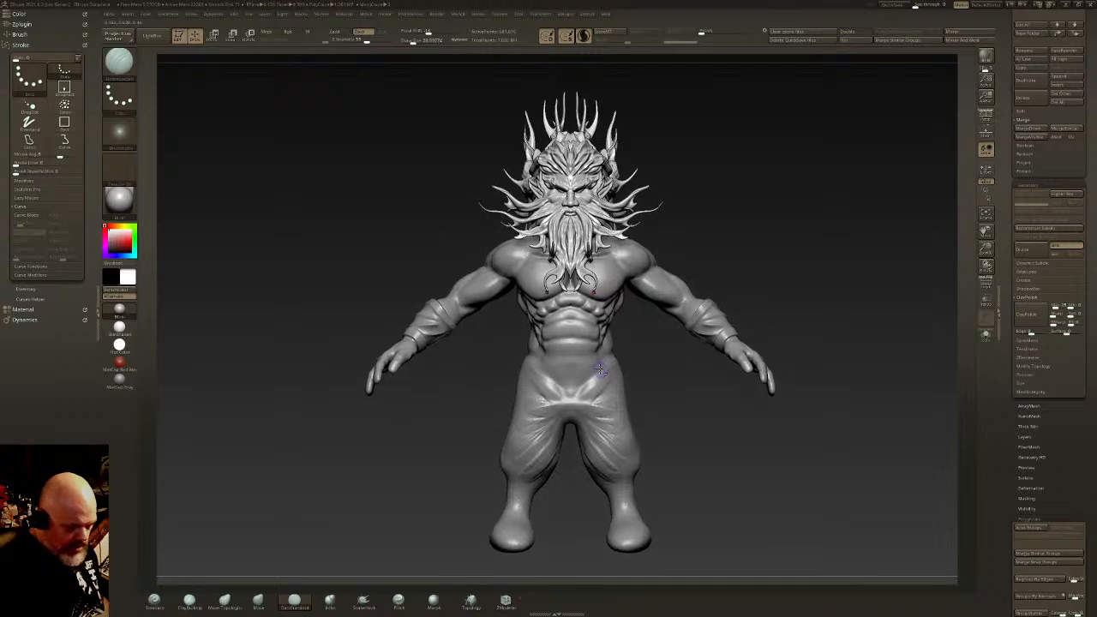
right_click_drag(601, 370, 594, 373)
Step: Duplicate the body subtool and isolate the copy in Solo mode
left_click_drag(1087, 51, 1087, 188)
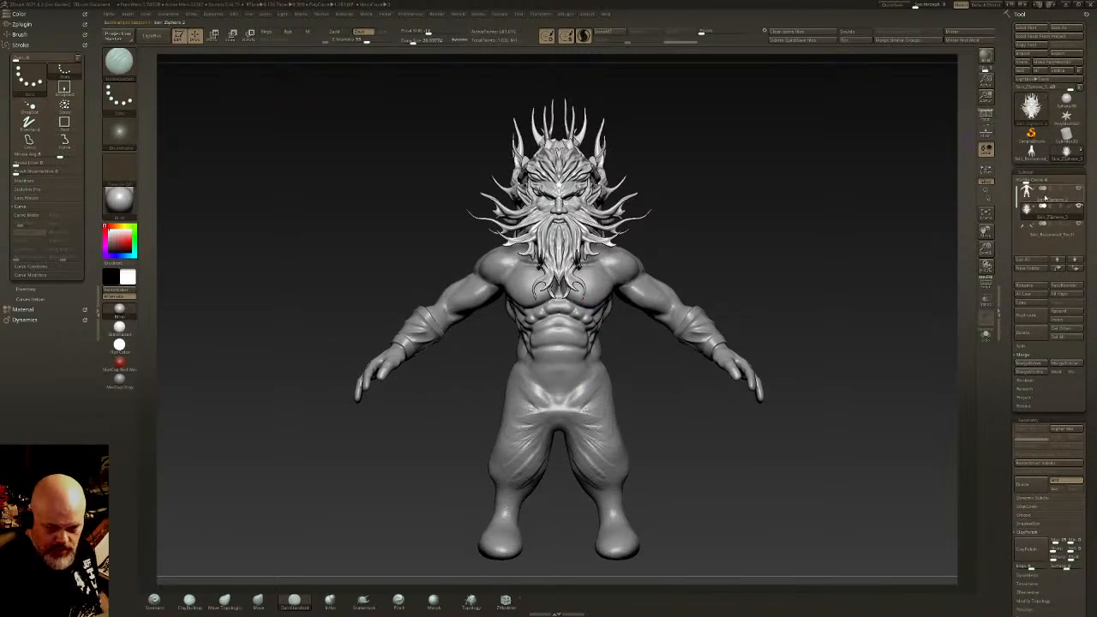
left_click(1044, 198)
right_click_drag(637, 368, 645, 410, "alt")
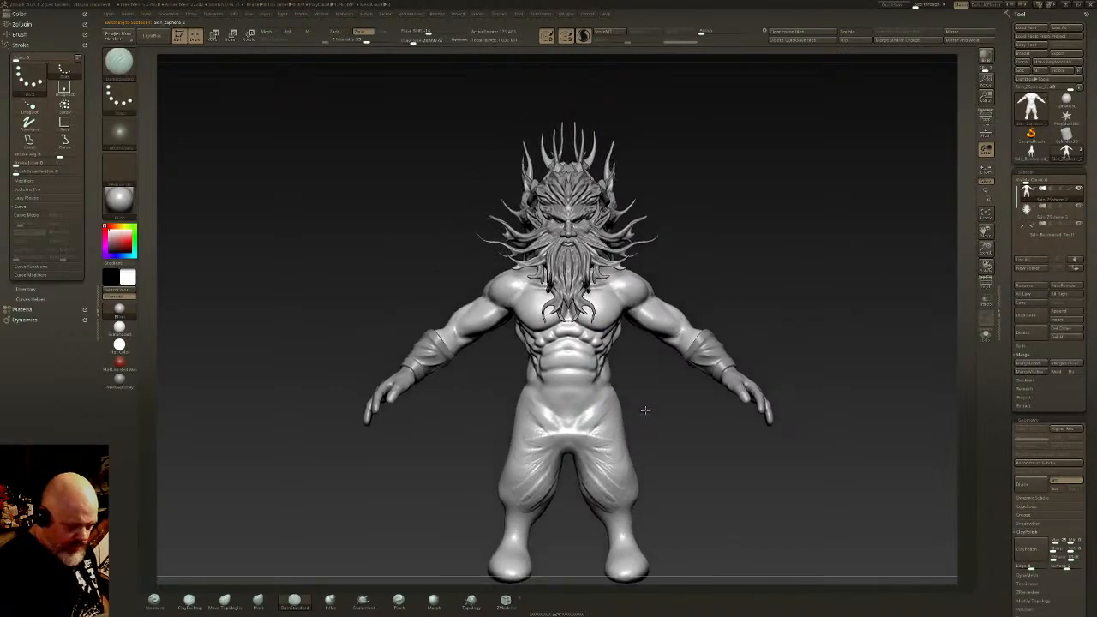
right_click_drag(829, 323, 795, 344)
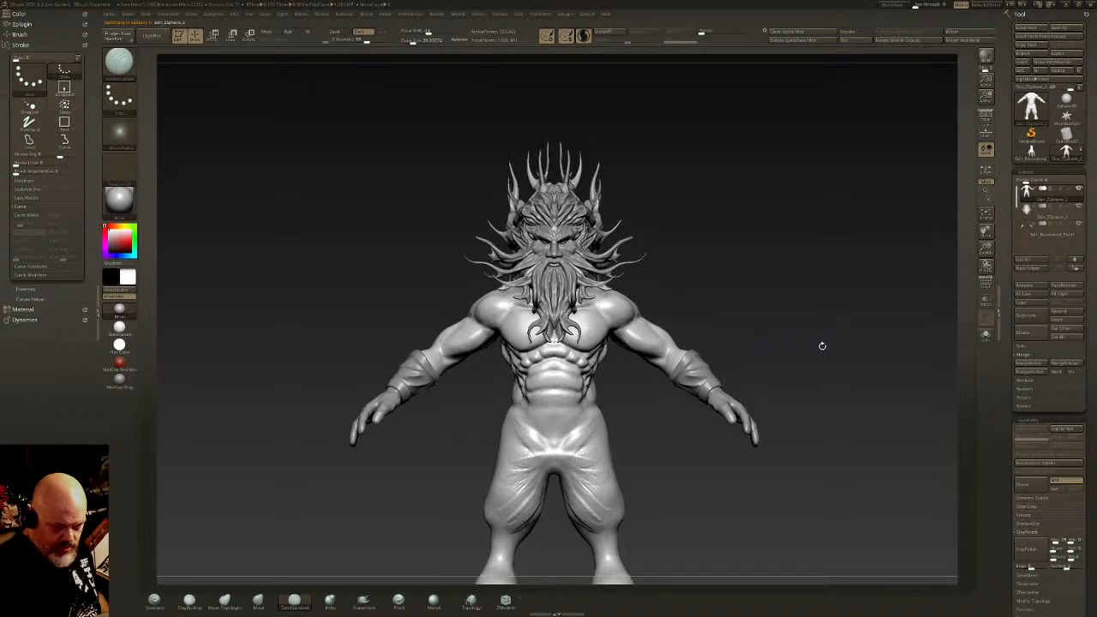
key("ctrl+shift")
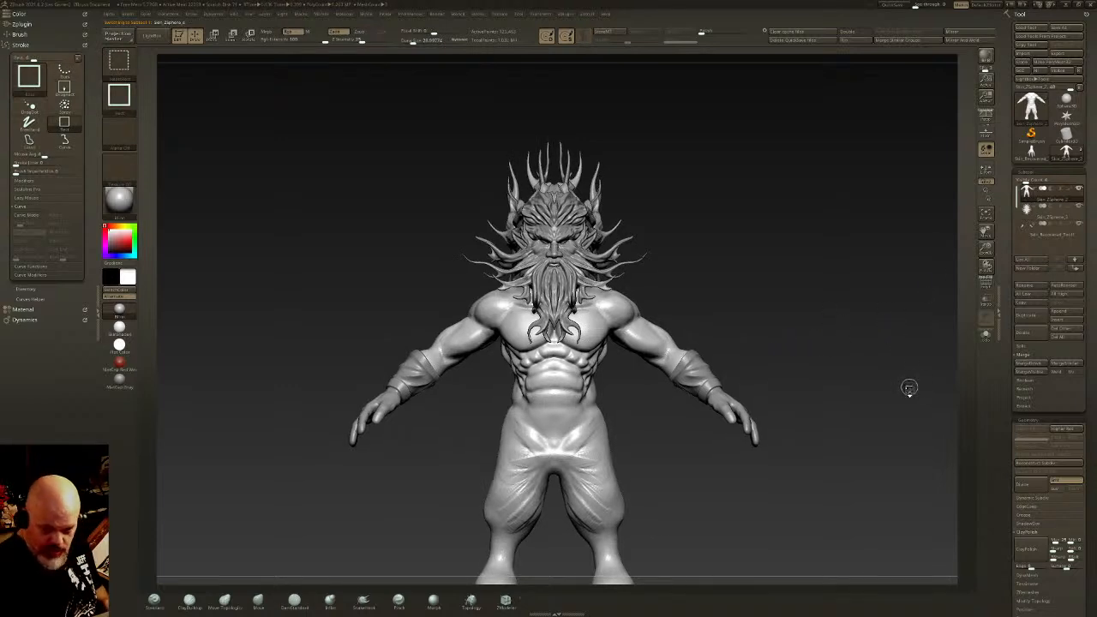
key("ctrl+shift+d")
left_click(988, 337)
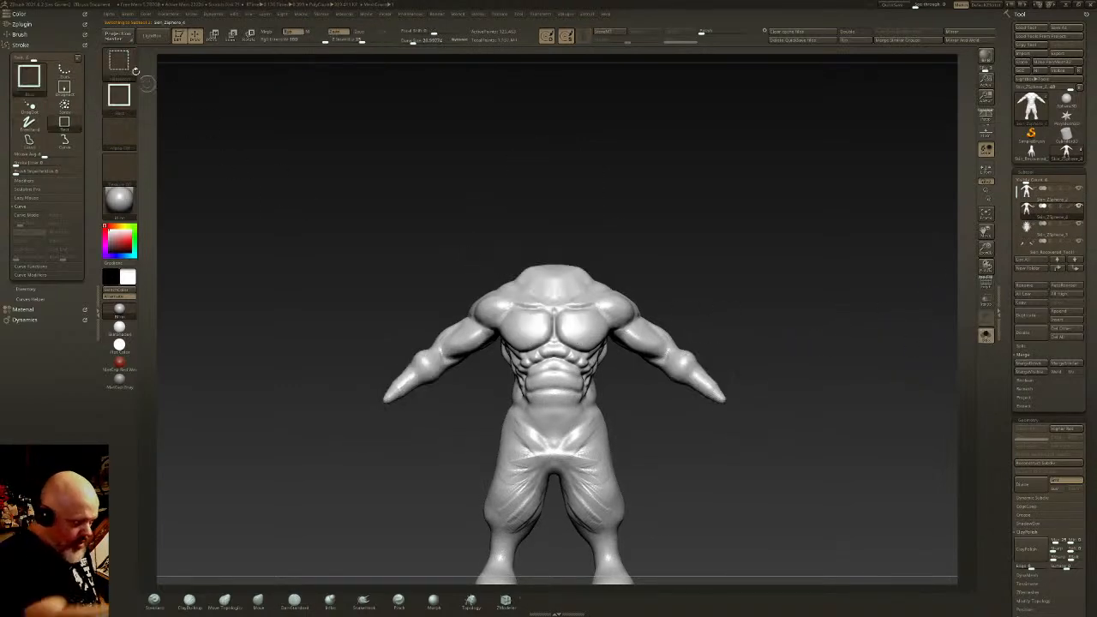
Step: Turn on PolyFrame, slice the body copy into polygroups at the shoulders, neck and waist with SliceCurve, and Mirror and Weld it
left_click(125, 69, "ctrl+shift")
left_click(270, 71)
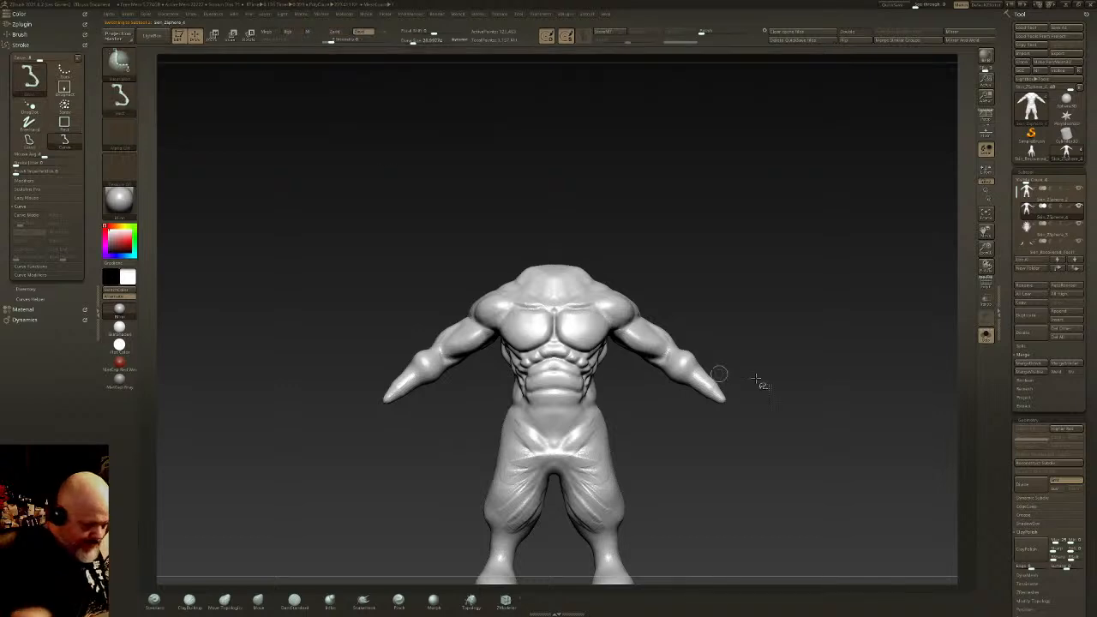
left_click(985, 280)
key("ctrl+shift")
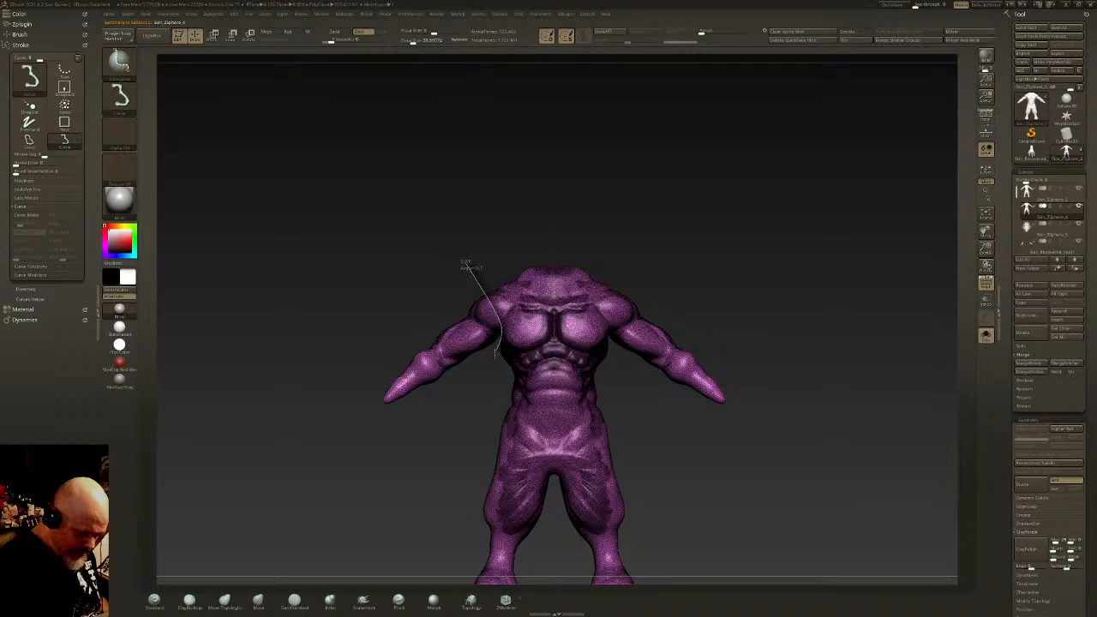
mouse_move(495, 354)
left_mouse_down("ctrl+shift")
mouse_move(611, 371)
mouse_move(611, 385)
left_mouse_up("ctrl+shift")
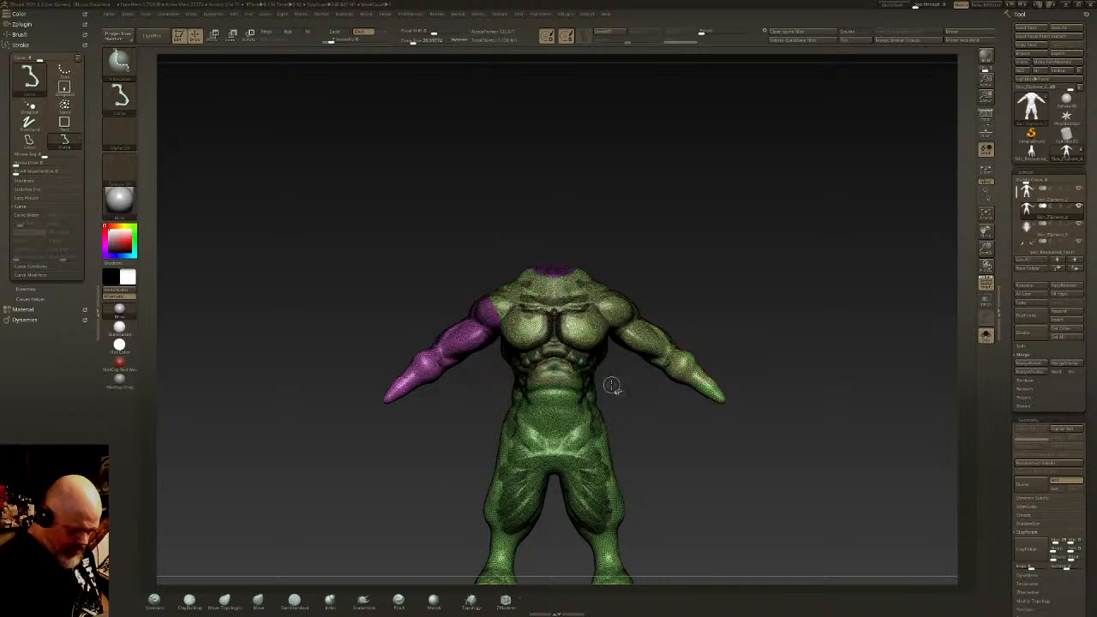
left_click(968, 40)
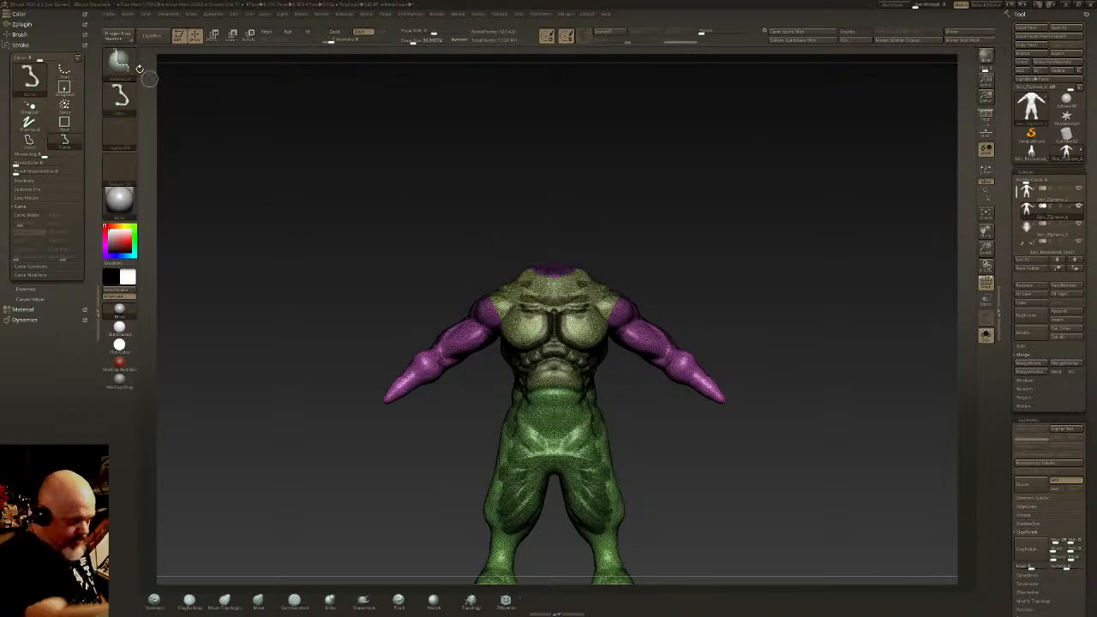
Step: Isolate the torso polygroup with SelectRect, delete the hidden geometry and close the holes
left_click(120, 63, "ctrl+shift")
left_click(233, 75, "ctrl+shift")
left_click(555, 297, "ctrl+shift")
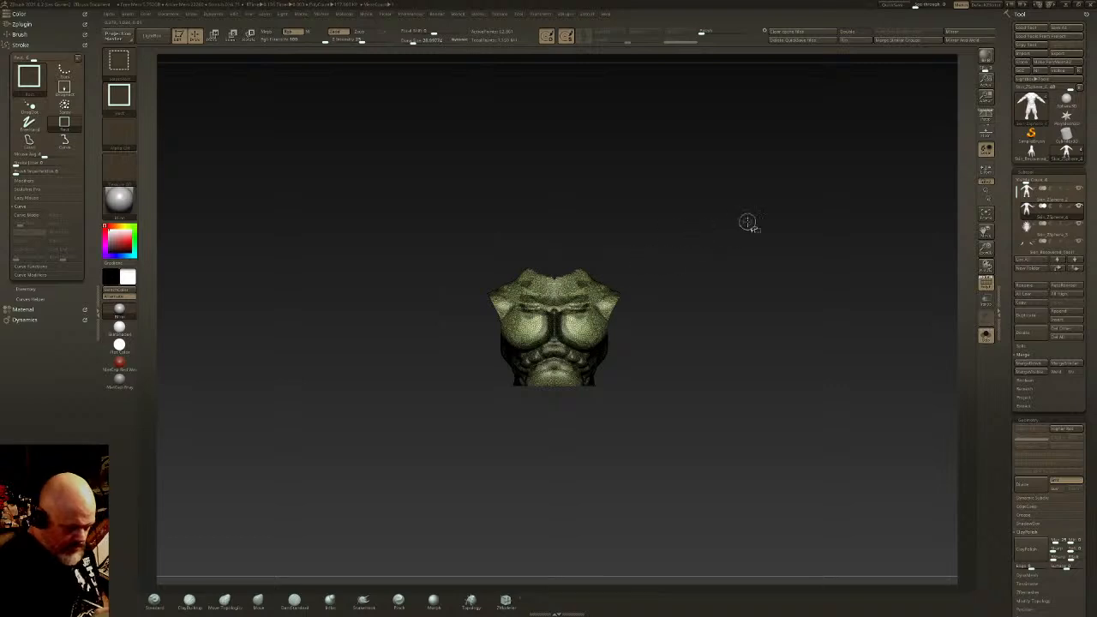
left_click_drag(1081, 499, 1081, 317)
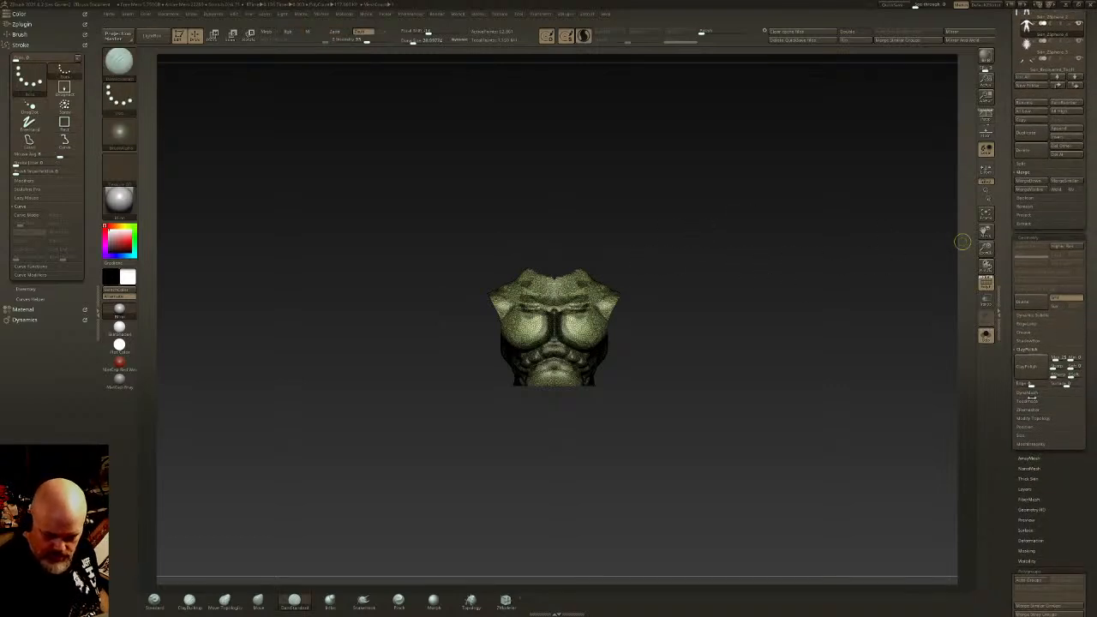
left_click(1035, 419)
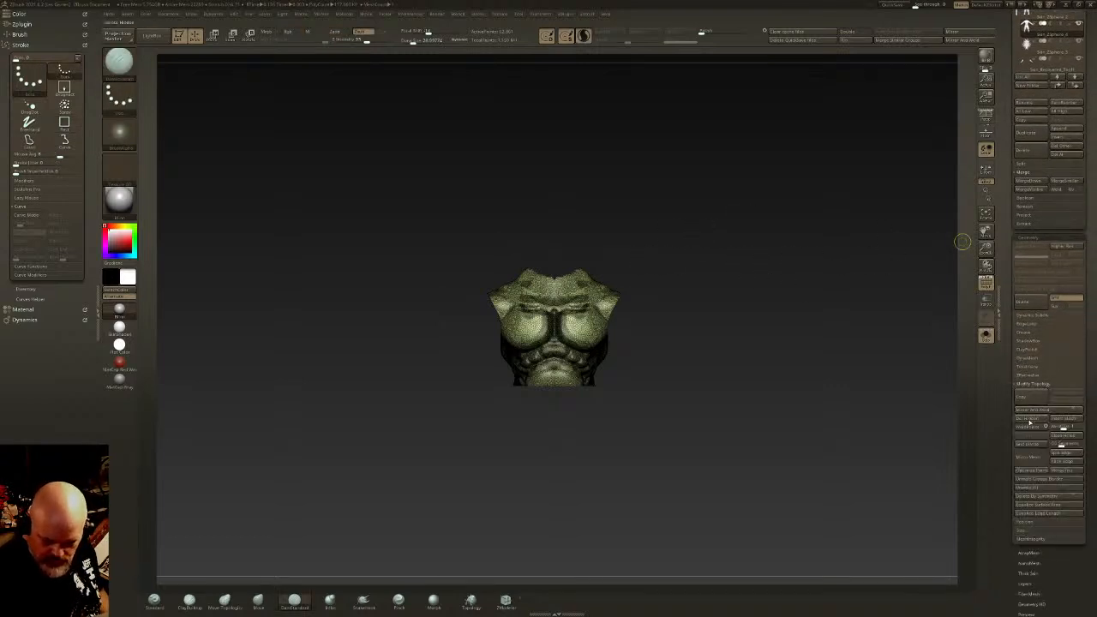
left_click(1066, 437)
Step: Leave Solo mode, hide the original body and the hands, and turn off PolyFrame, leaving only the head and torso piece shown
left_click(986, 333)
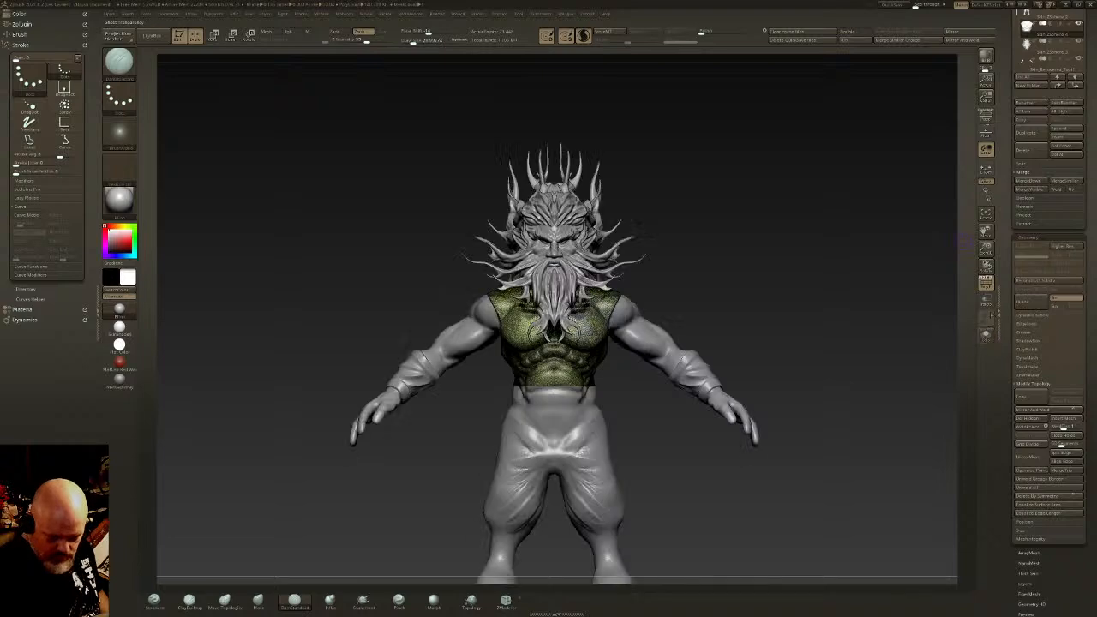
scroll(1083, 157, "up", 5)
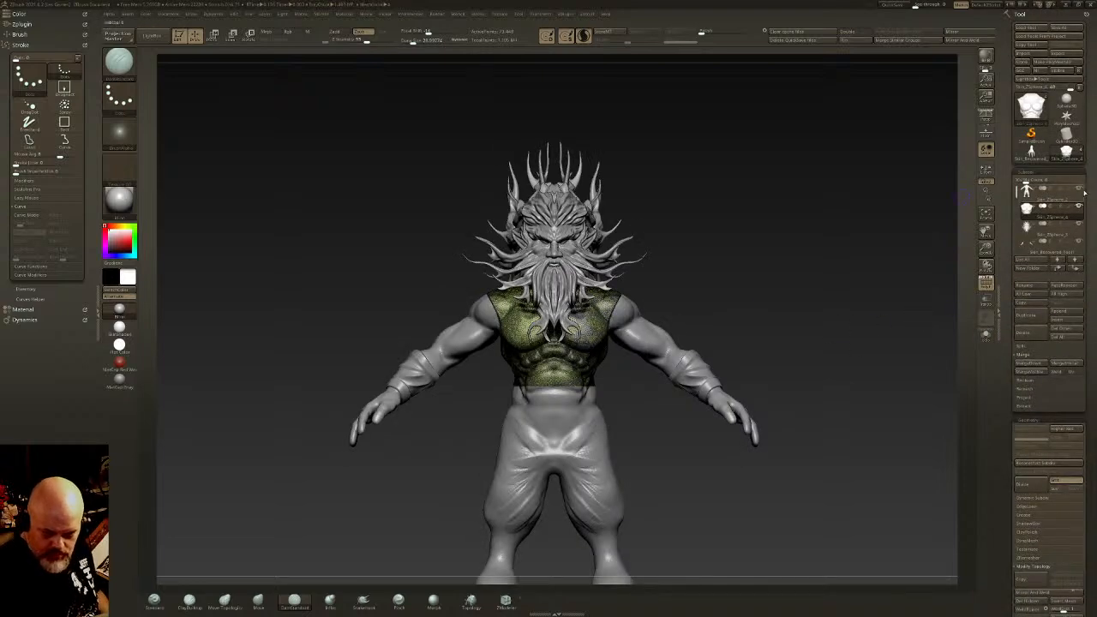
left_click(1078, 206)
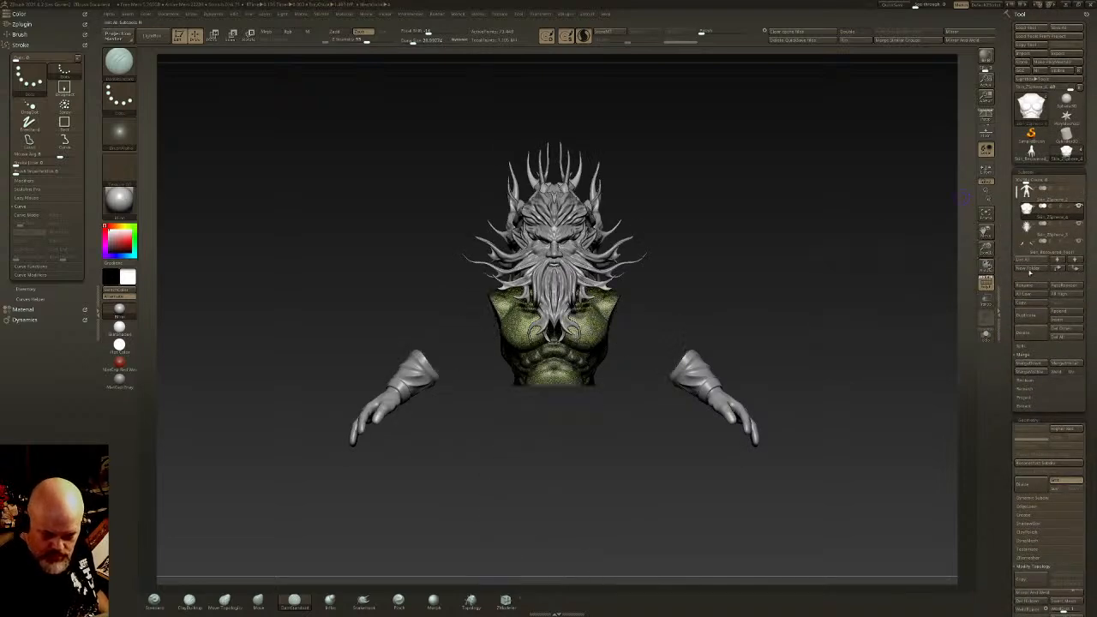
left_click(1079, 241)
left_click(990, 285)
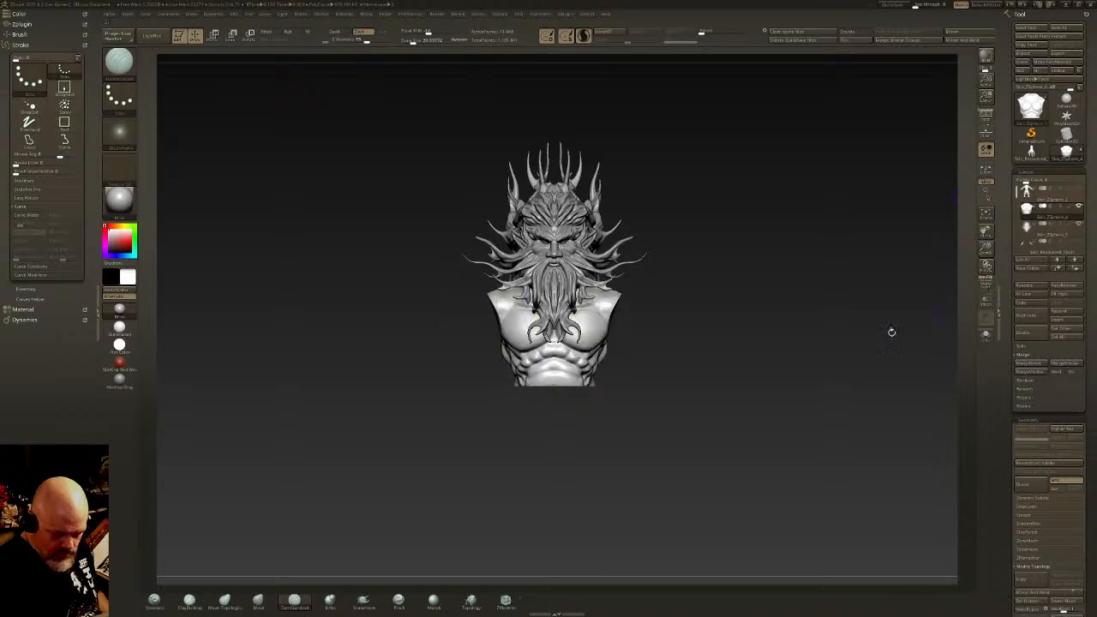
Step: Turn on PolyFrame and isolate the flat waist-cap polygroup on the underside of the torso piece
right_click_drag(891, 330, 730, 334)
right_click_drag(623, 341, 617, 369, "ctrl")
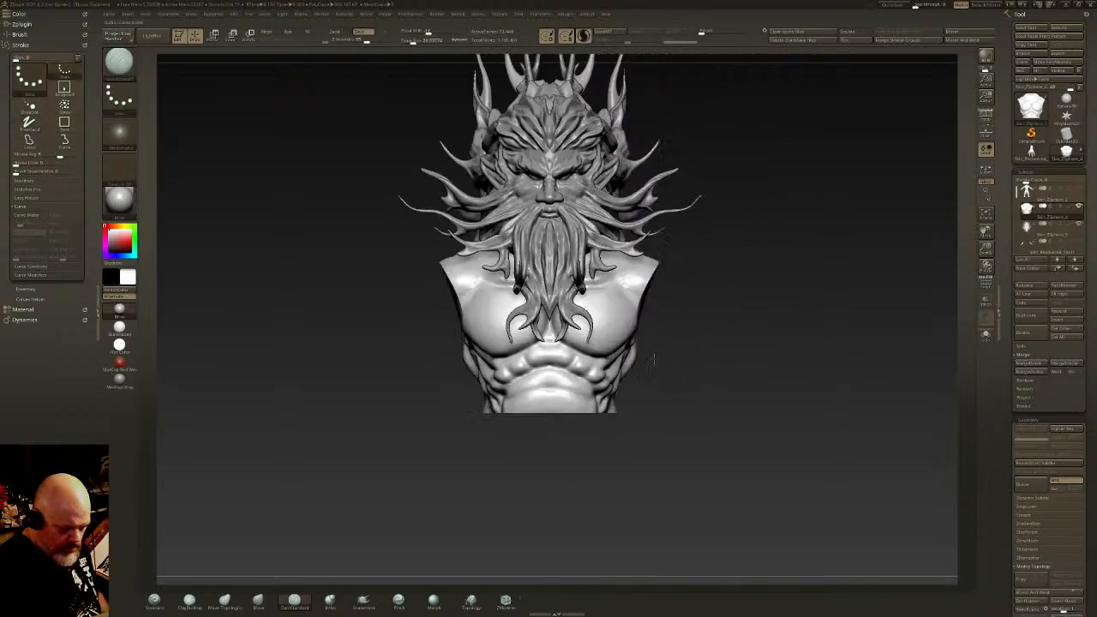
right_click_drag(651, 340, 653, 360)
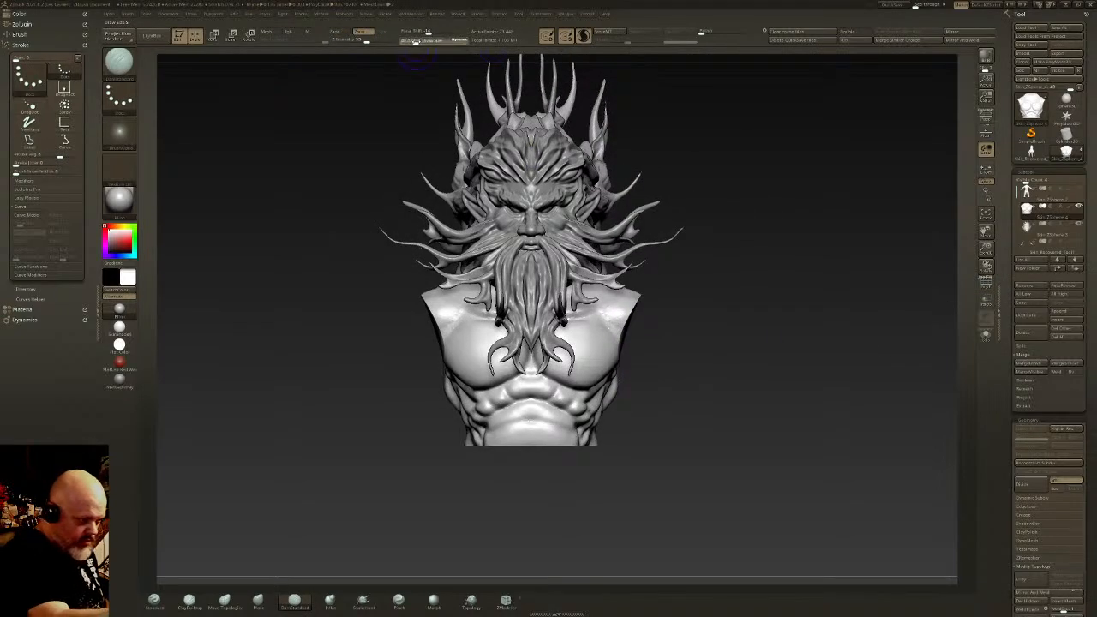
right_click_drag(676, 184, 661, 298)
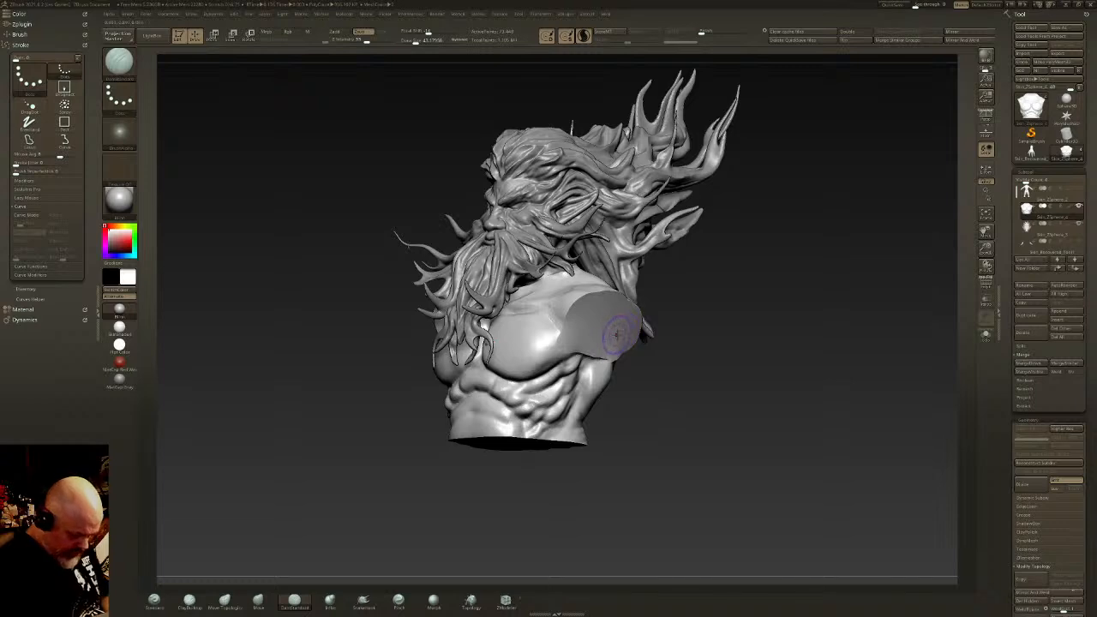
key("ctrl")
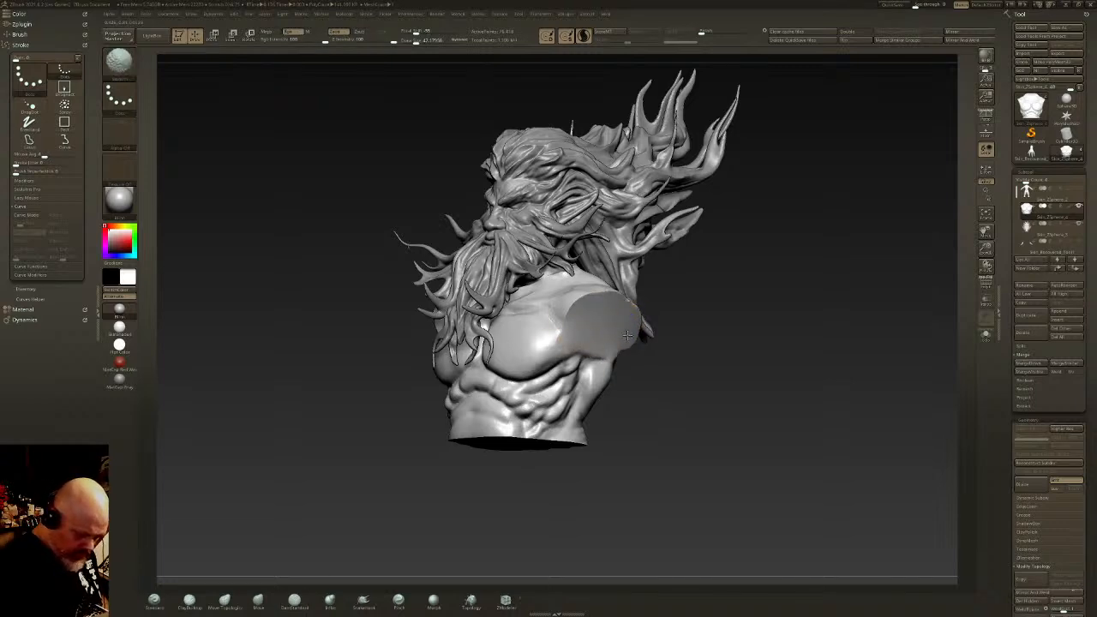
right_click_drag(627, 335, 575, 445)
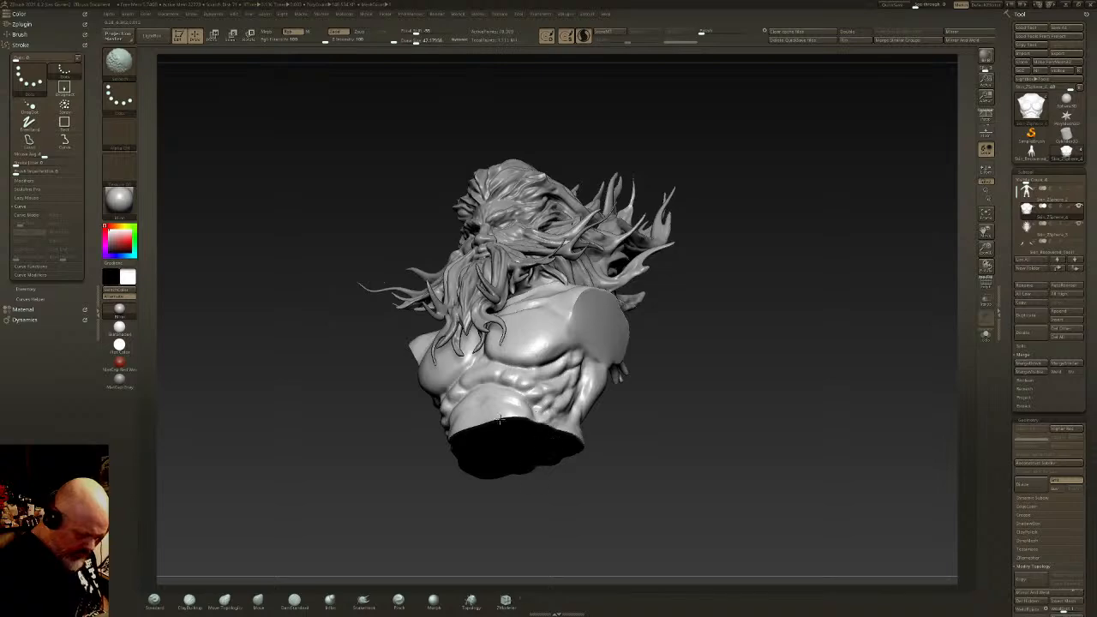
mouse_move(591, 441)
left_mouse_down("shift")
mouse_move(666, 367)
mouse_move(628, 374)
mouse_move(677, 371)
mouse_move(629, 378)
mouse_move(673, 369)
mouse_move(649, 367)
mouse_move(637, 336)
mouse_move(635, 346)
left_mouse_up("shift")
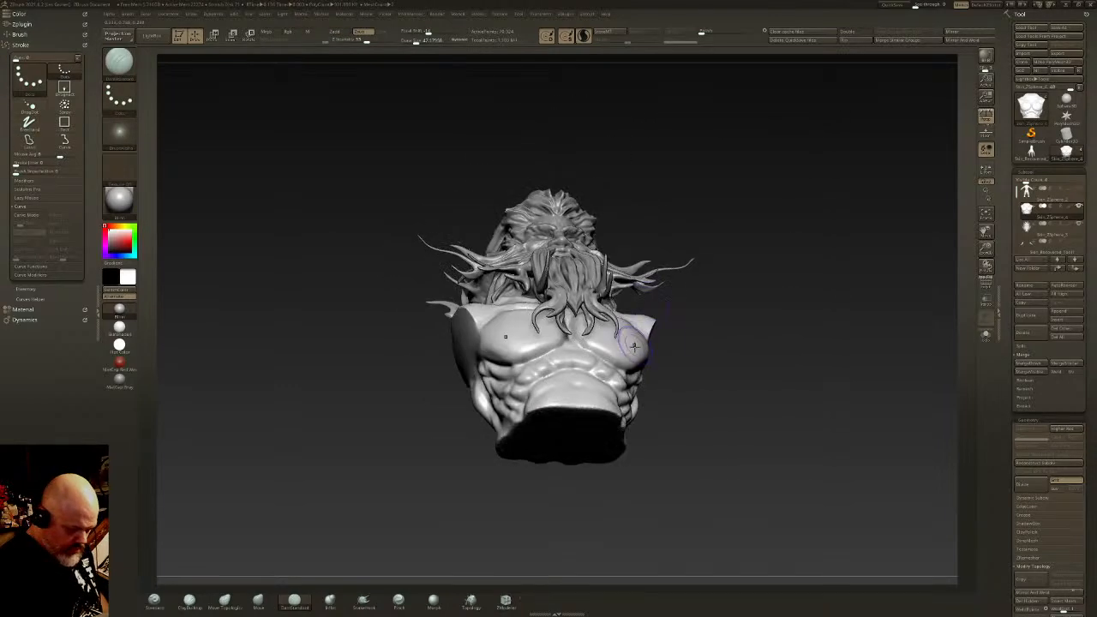
left_click(985, 282)
left_click(617, 434, "ctrl+shift")
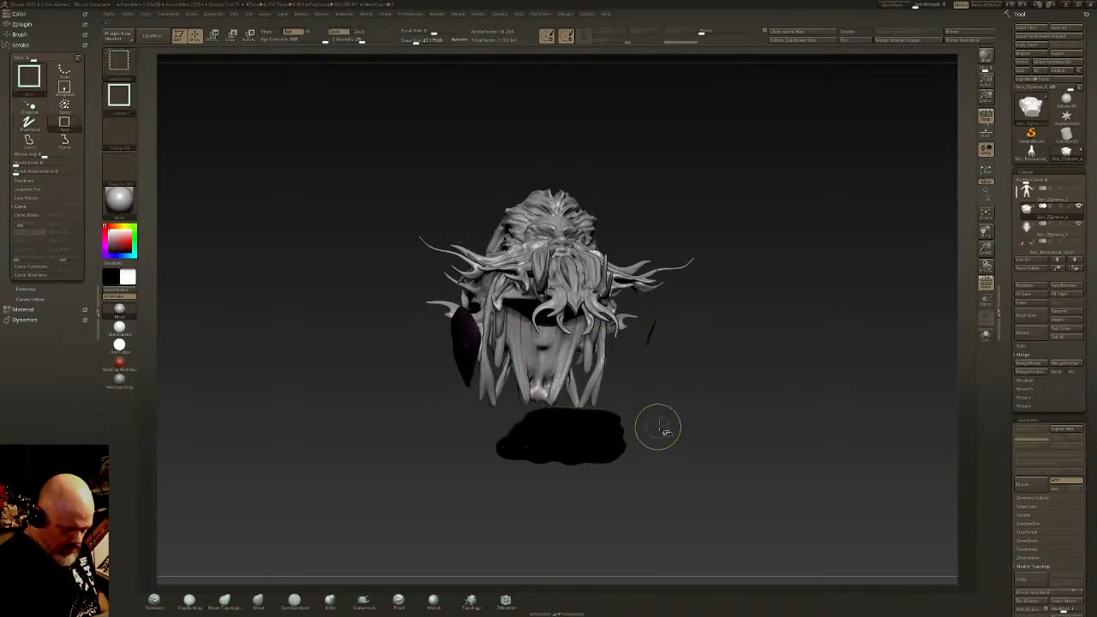
left_click(657, 427, "ctrl+shift")
left_click(583, 431, "ctrl+shift")
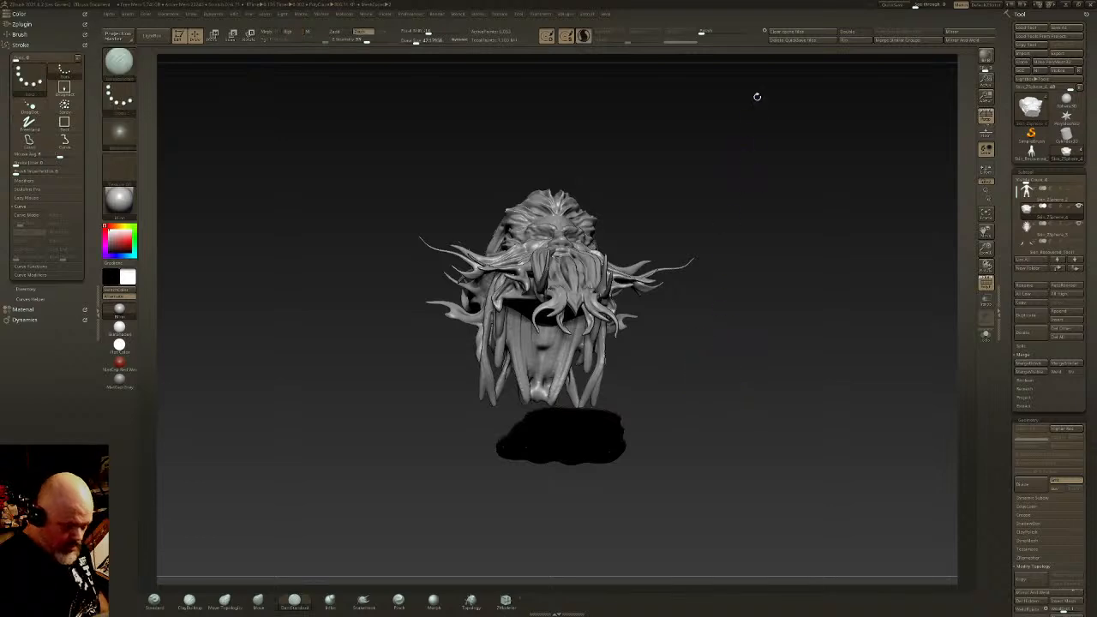
Step: Mask everything on the torso piece except the waist cap, with the full mesh shown and PolyFrame off
key("ctrl+shift")
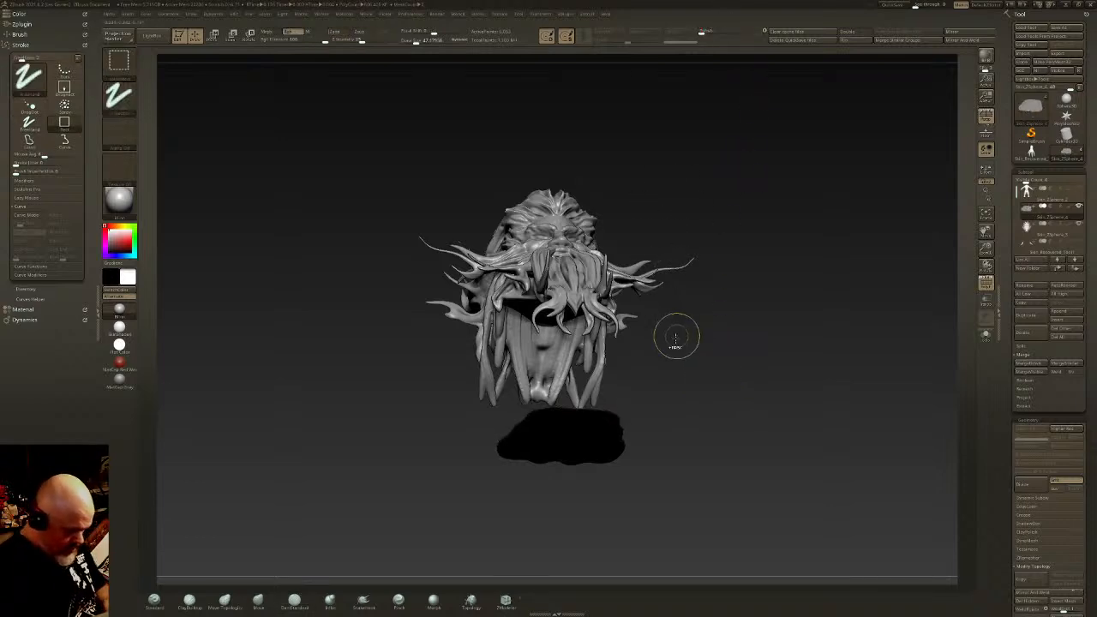
left_click(686, 382, "ctrl+shift")
left_click_drag(705, 382, 716, 313, "shift")
left_click(708, 399, "ctrl")
key("w")
left_click(985, 287)
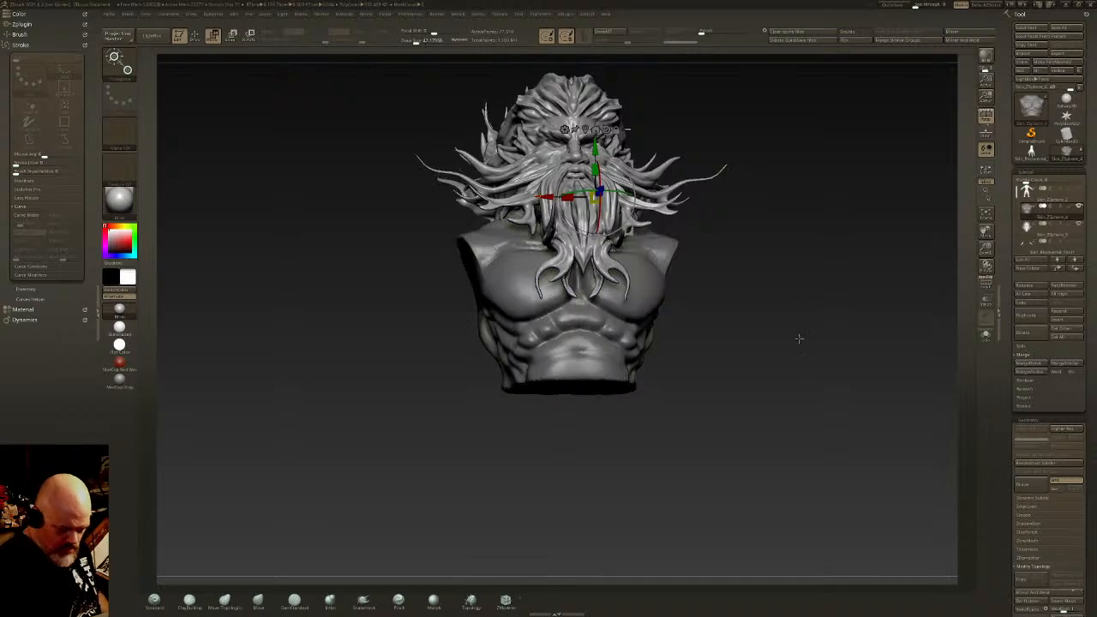
Step: Center the Gizmo on the waist cap, extrude it straight down into a short base, and clear the mask
left_click_drag(798, 338, 802, 310)
left_click(600, 340, "alt")
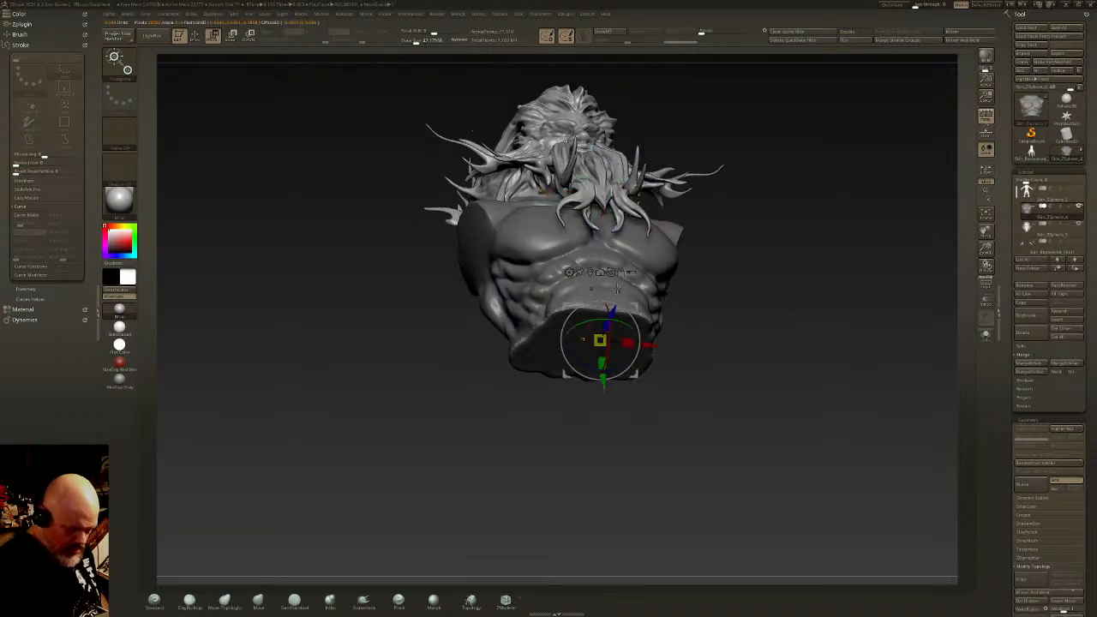
left_click_drag(600, 407, 604, 446)
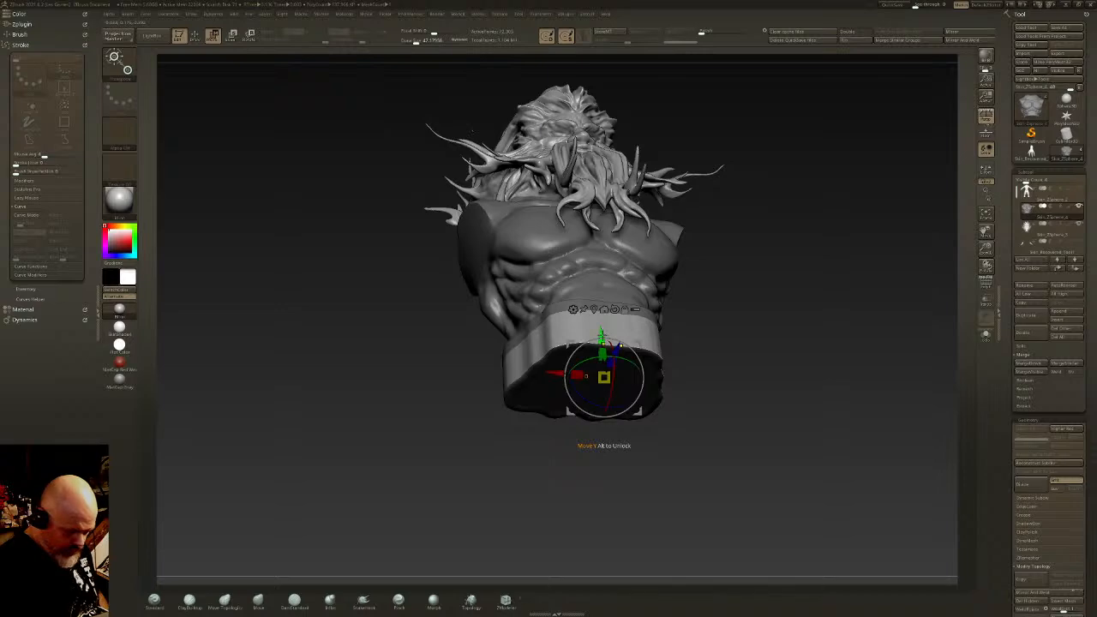
mouse_move(601, 335)
right_mouse_down()
mouse_move(605, 434)
mouse_move(625, 433)
right_mouse_up()
key("q")
left_click_drag(801, 340, 759, 355, "ctrl")
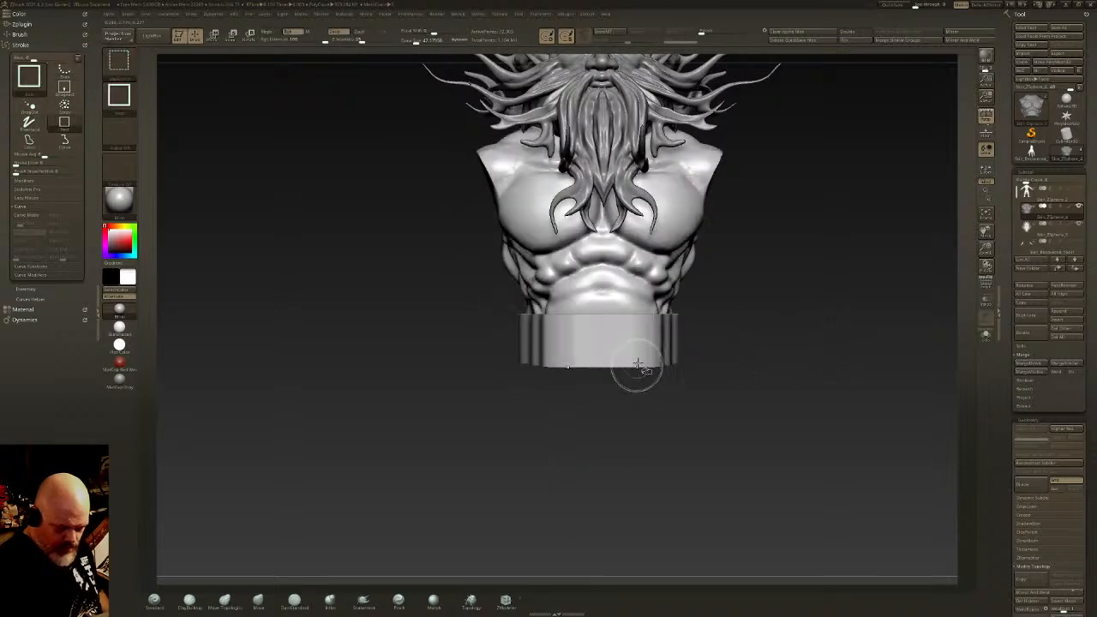
Step: Isolate the extruded waist band in Solo mode and snap it to a straight front view
mouse_move(638, 368)
right_mouse_down()
mouse_move(648, 399)
mouse_move(737, 348)
right_mouse_up()
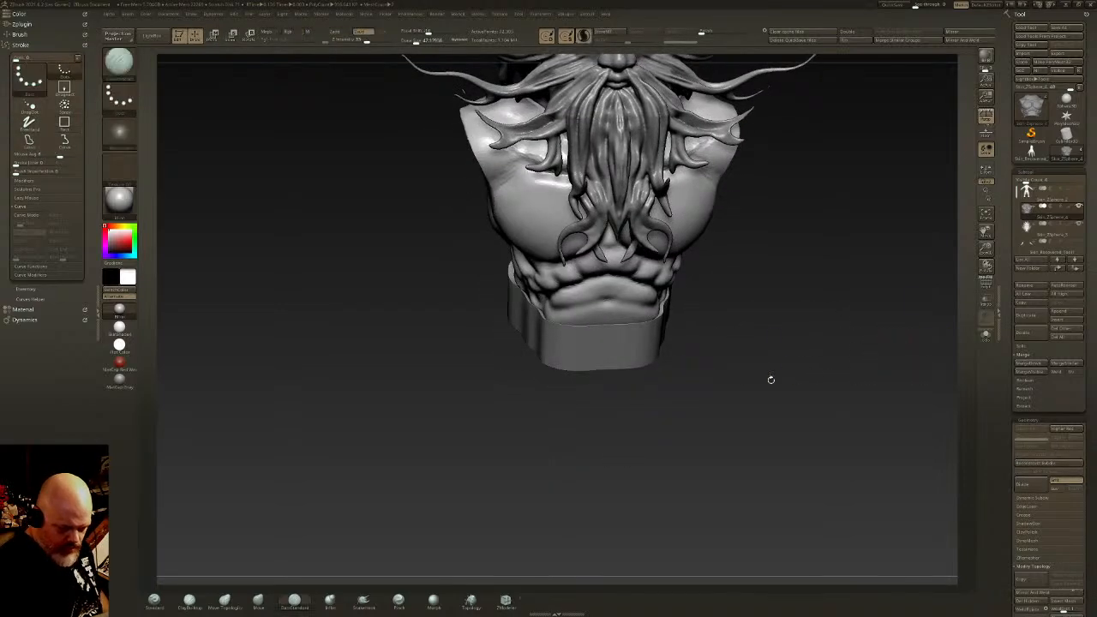
right_click_drag(771, 380, 698, 358)
left_click(616, 386, "ctrl+shift")
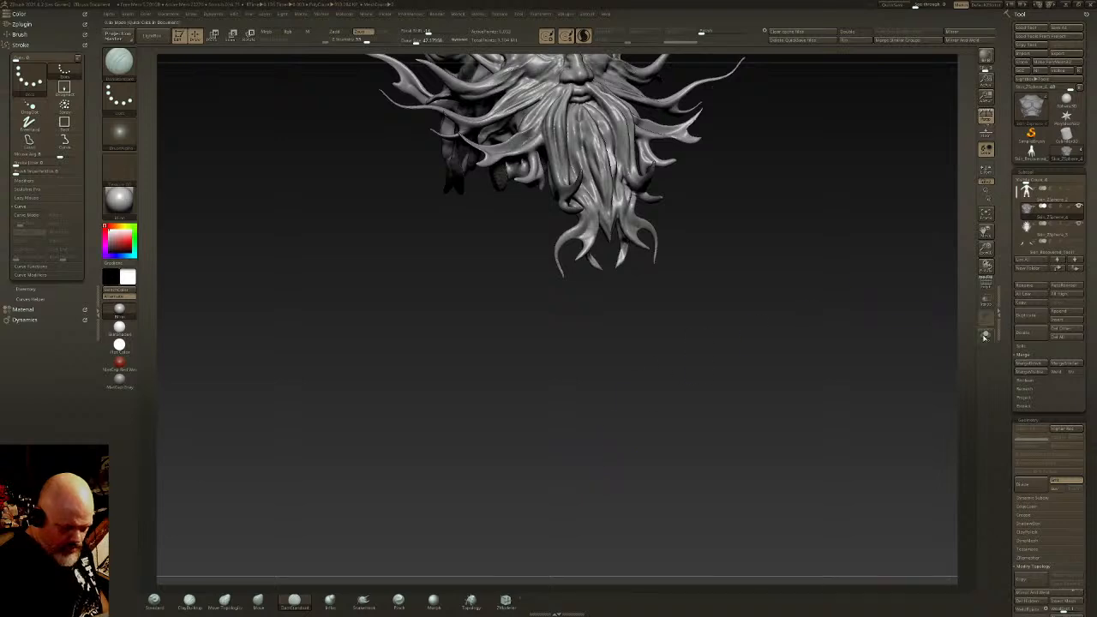
left_click(985, 337)
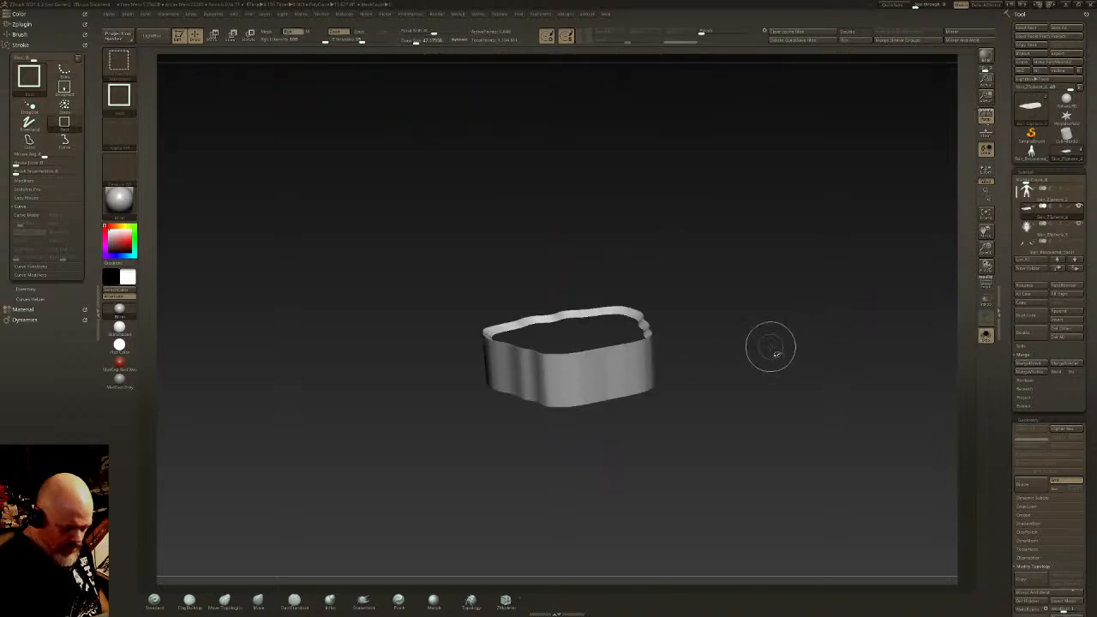
right_click_drag(771, 347, 720, 335, "shift")
Step: Turn off perspective and trim the waist band to flat upper and lower edges with ClipCurve
left_click(119, 62, "ctrl+shift")
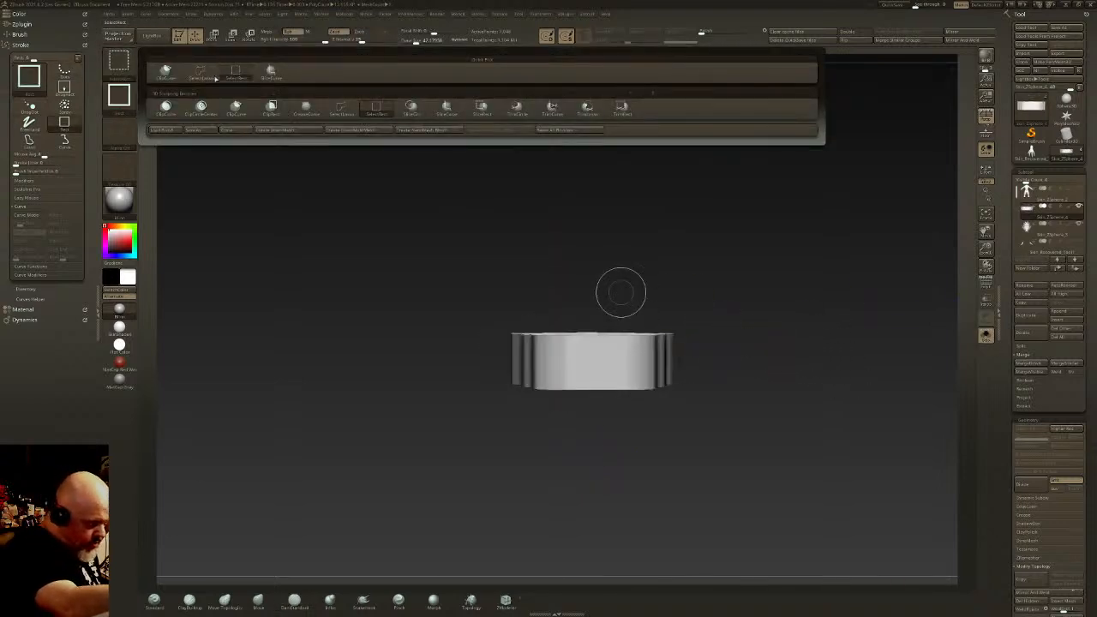
left_click(166, 70)
mouse_move(467, 340)
left_mouse_down("ctrl+shift")
mouse_move(734, 348)
mouse_move(421, 365)
left_mouse_up("ctrl+shift")
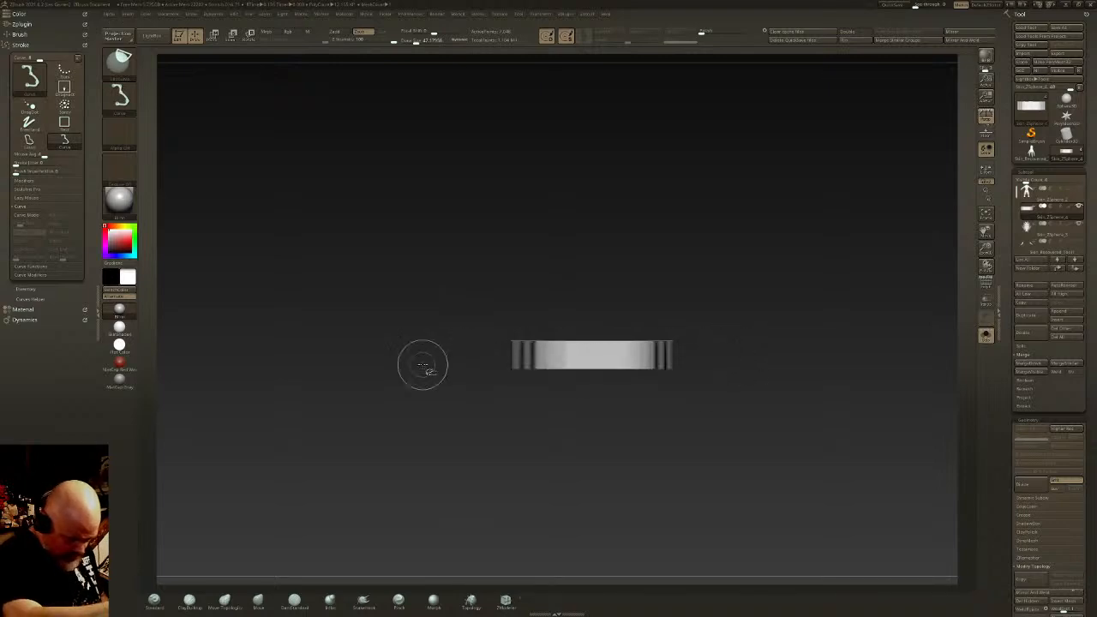
left_click(986, 116)
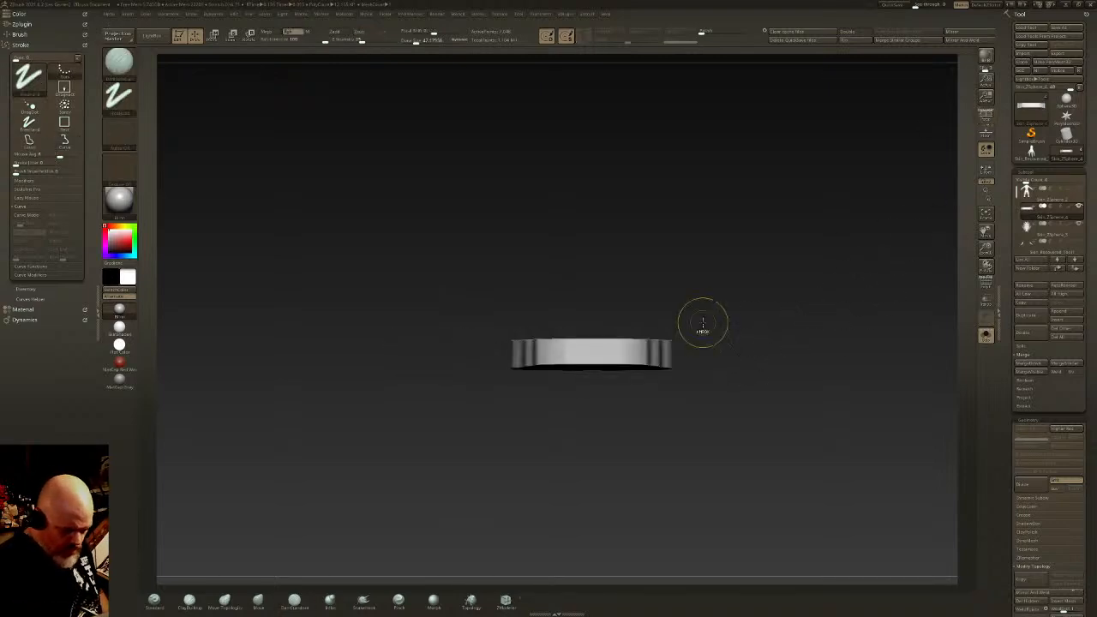
key("ctrl+z")
mouse_move(475, 343)
left_mouse_down("ctrl+shift")
mouse_move(479, 325)
mouse_move(694, 327)
mouse_move(697, 341)
mouse_move(500, 378)
mouse_move(421, 379)
left_mouse_up("ctrl+shift")
Step: Mask the torso with the full piece shown, leaving only the waist base unmasked
mouse_move(660, 403)
left_mouse_down()
mouse_move(698, 386)
mouse_move(708, 436)
mouse_move(697, 440)
left_mouse_up()
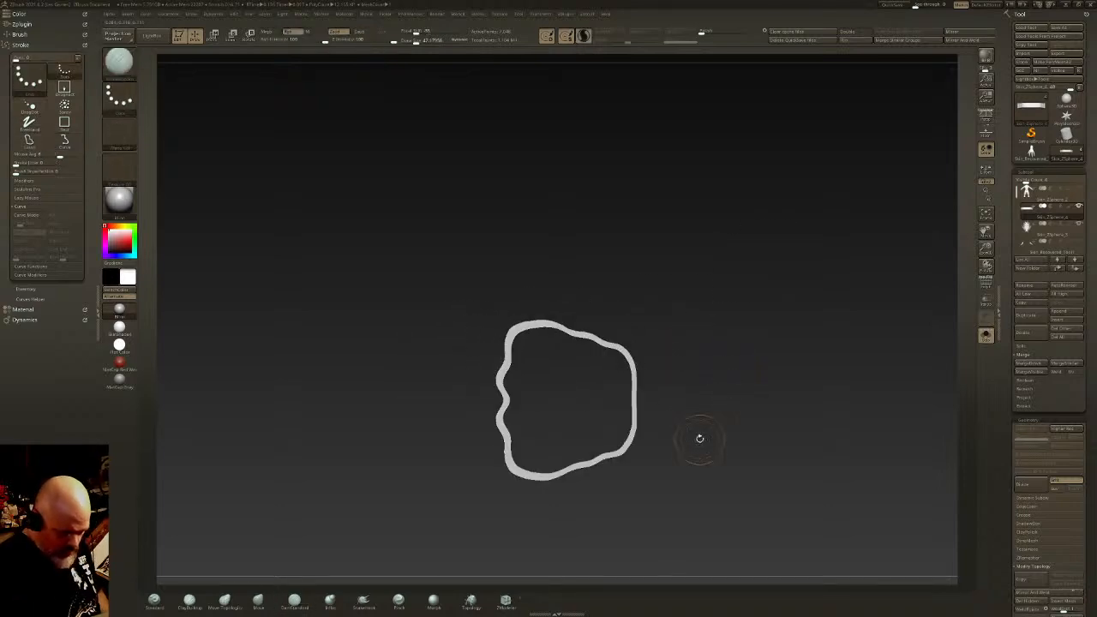
left_click(732, 359, "ctrl")
left_click(734, 360, "ctrl+shift")
left_click(742, 368, "ctrl")
Step: From directly below, cut the base's wavy outline into straight back, side and front edges with ClipCurve
left_click_drag(728, 367, 663, 220)
left_click_drag(660, 326, 644, 317, "shift")
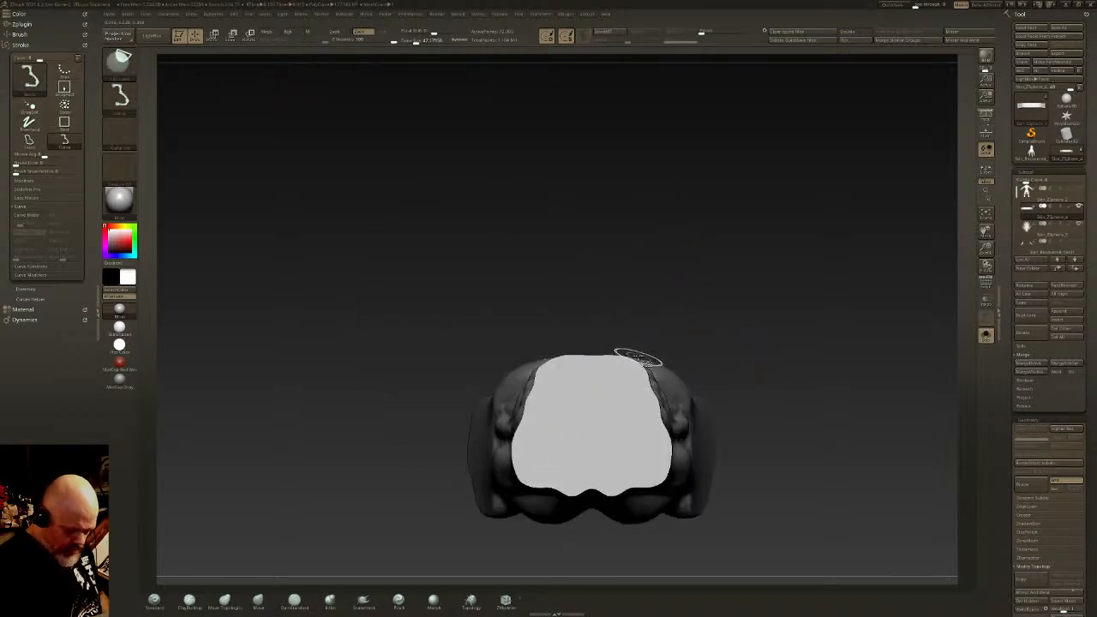
left_click_drag(500, 501, 678, 356, "ctrl+shift")
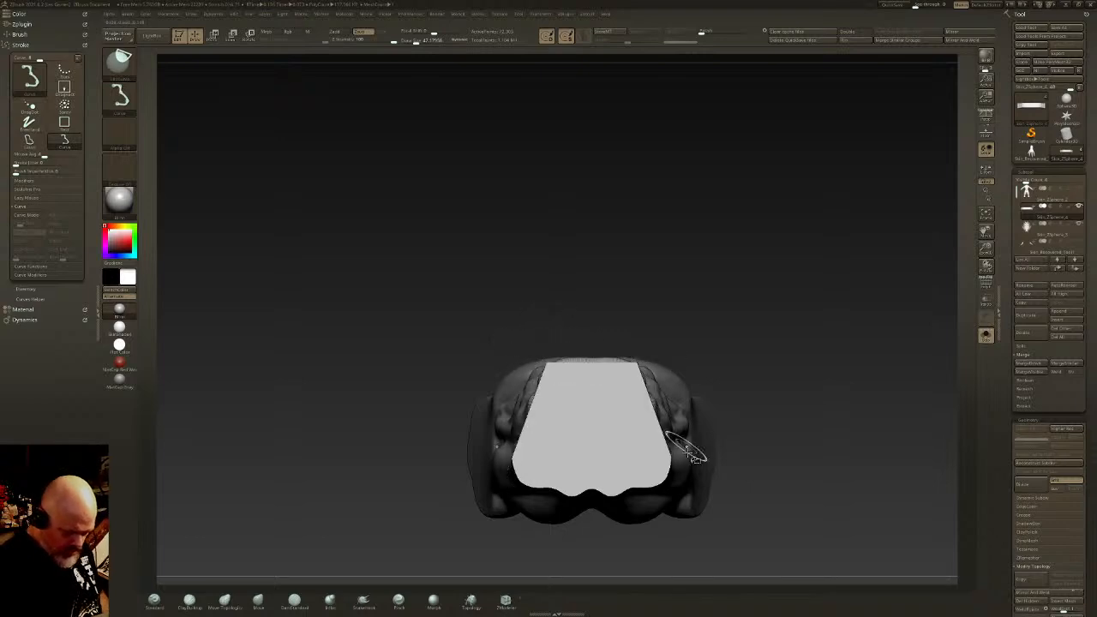
left_click_drag(697, 482, 486, 486, "ctrl+shift")
Step: Enlarge the angular base with the Gizmo and raise it toward the waist
key("w")
left_click_drag(602, 411, 614, 390)
right_click_drag(577, 360, 581, 429, "shift")
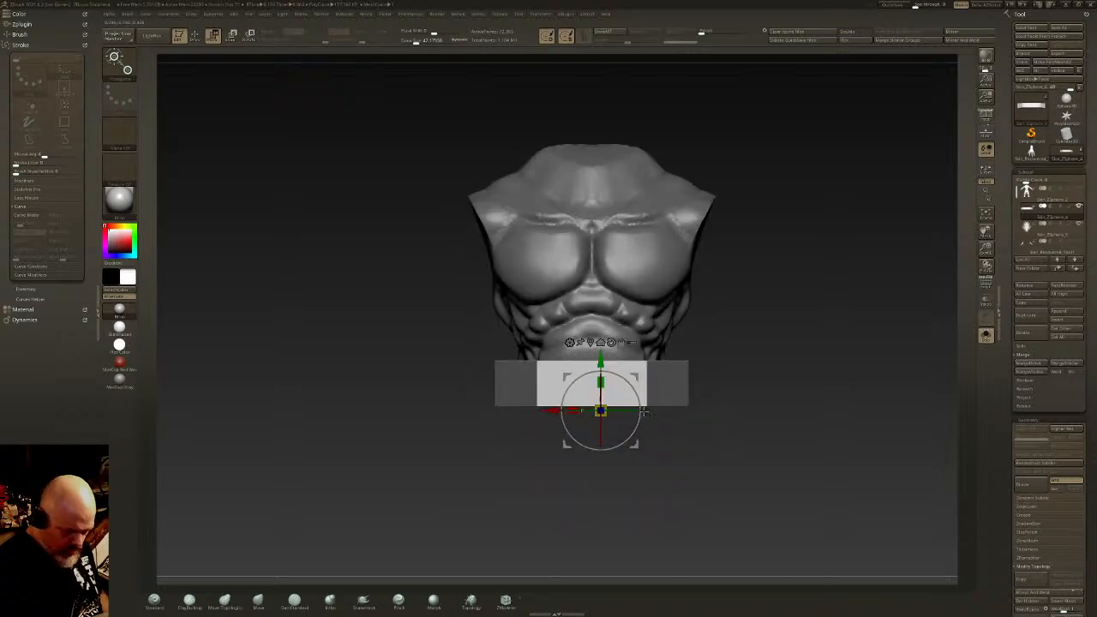
left_click_drag(626, 391, 602, 399)
left_click_drag(601, 360, 600, 334)
key("q")
Step: Fine-tune the base's height and scale it down slightly so it sits snugly under the waist
right_click_drag(640, 361, 625, 369)
key("w")
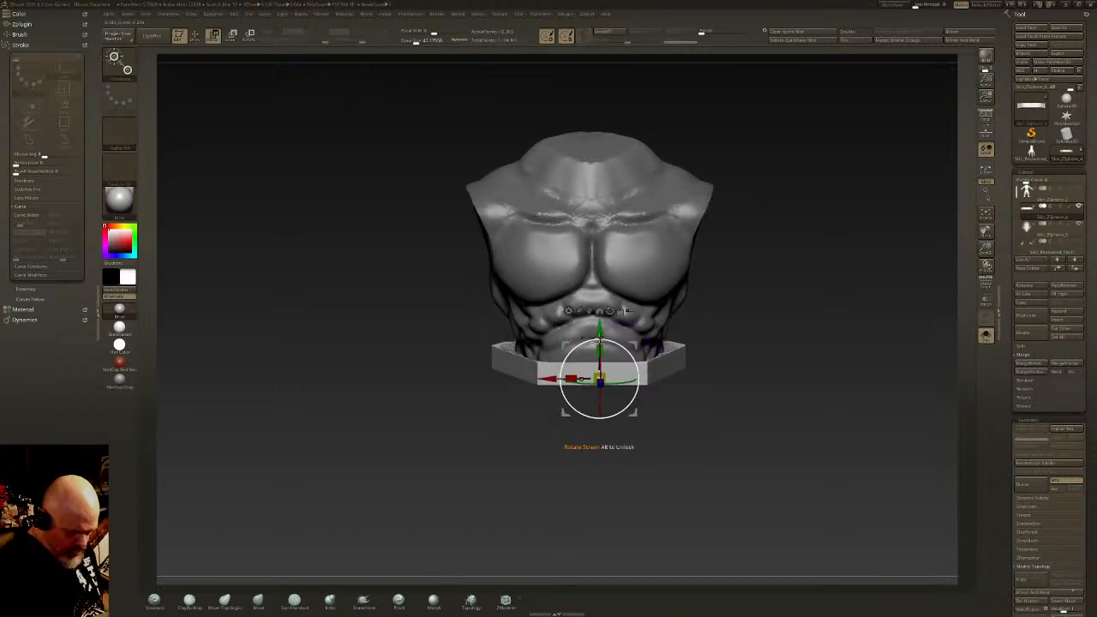
left_click_drag(600, 327, 600, 333)
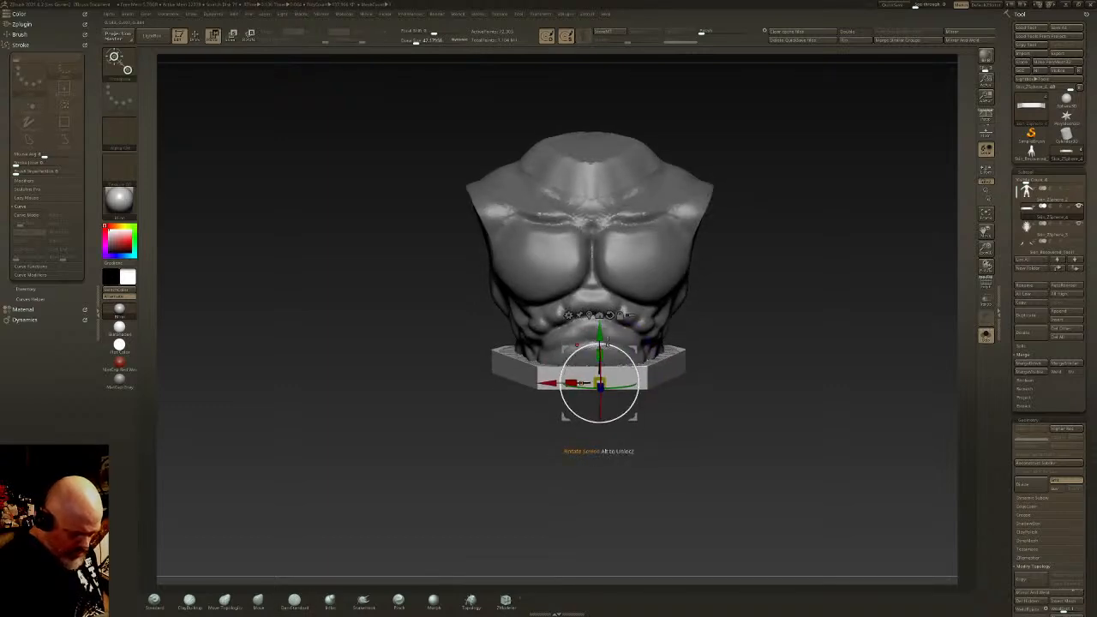
right_click_drag(604, 346, 610, 332, "shift")
left_click_drag(601, 391, 600, 397)
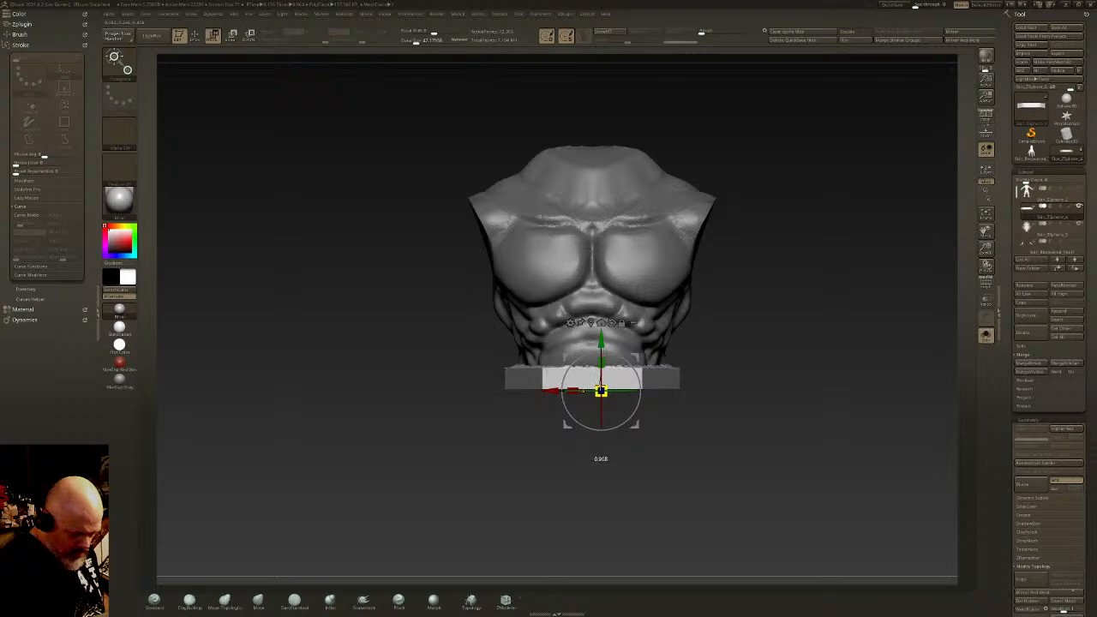
left_click_drag(601, 338, 601, 334)
Step: Isolate the base's flat bottom face and view it straight on from below
key("q")
left_click_drag(925, 330, 936, 257)
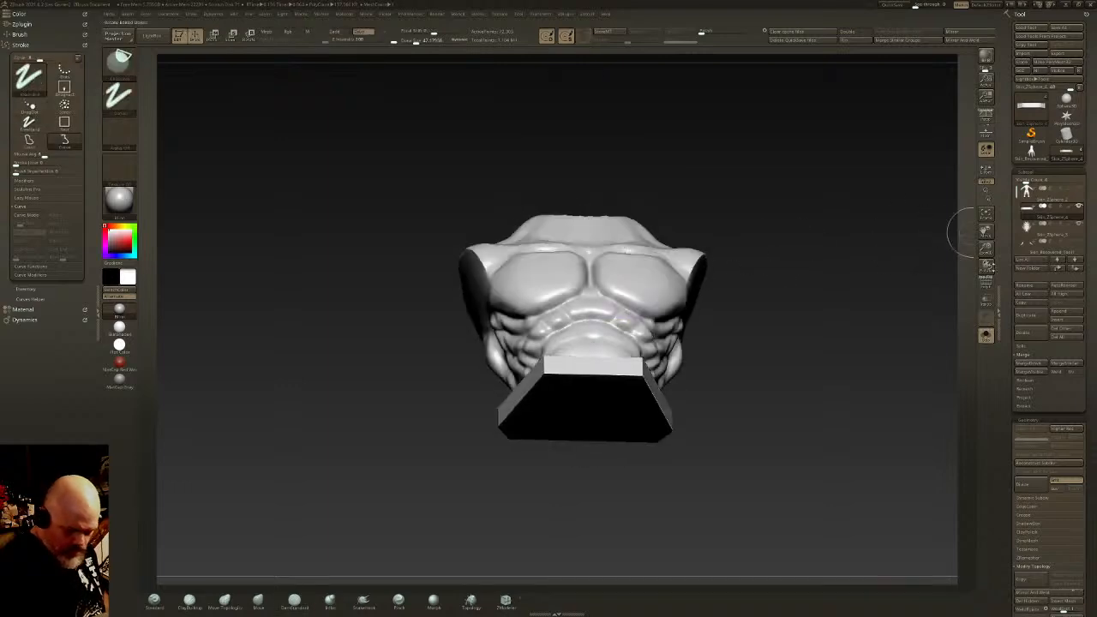
key("shift+f")
left_click_drag(906, 292, 940, 262)
left_click(613, 392, "ctrl+shift")
left_click(983, 280)
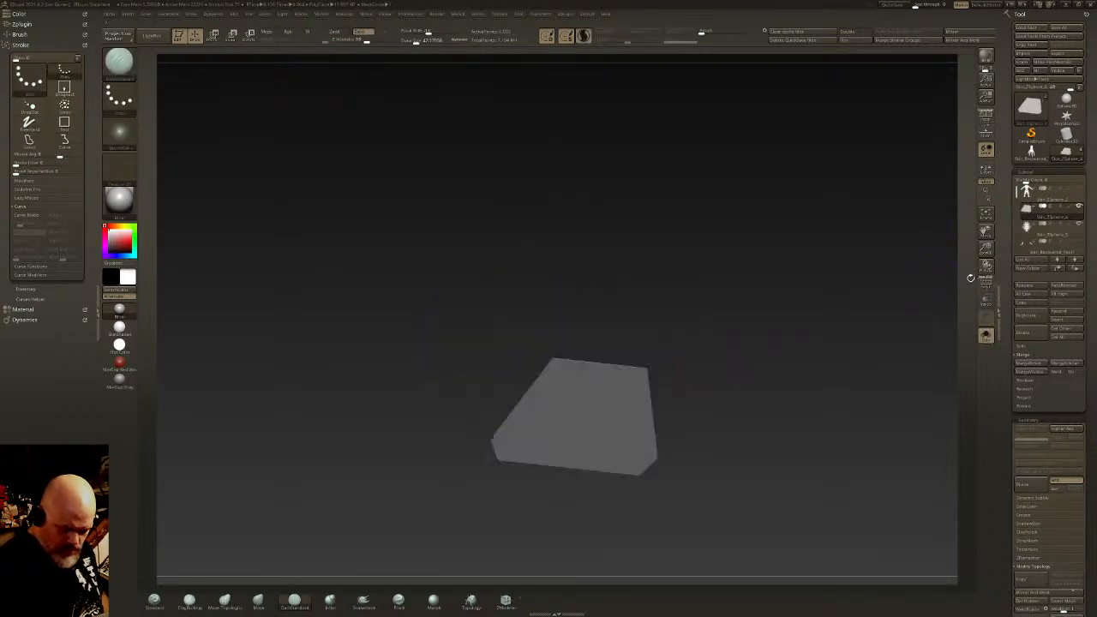
left_click_drag(827, 349, 798, 365, "shift")
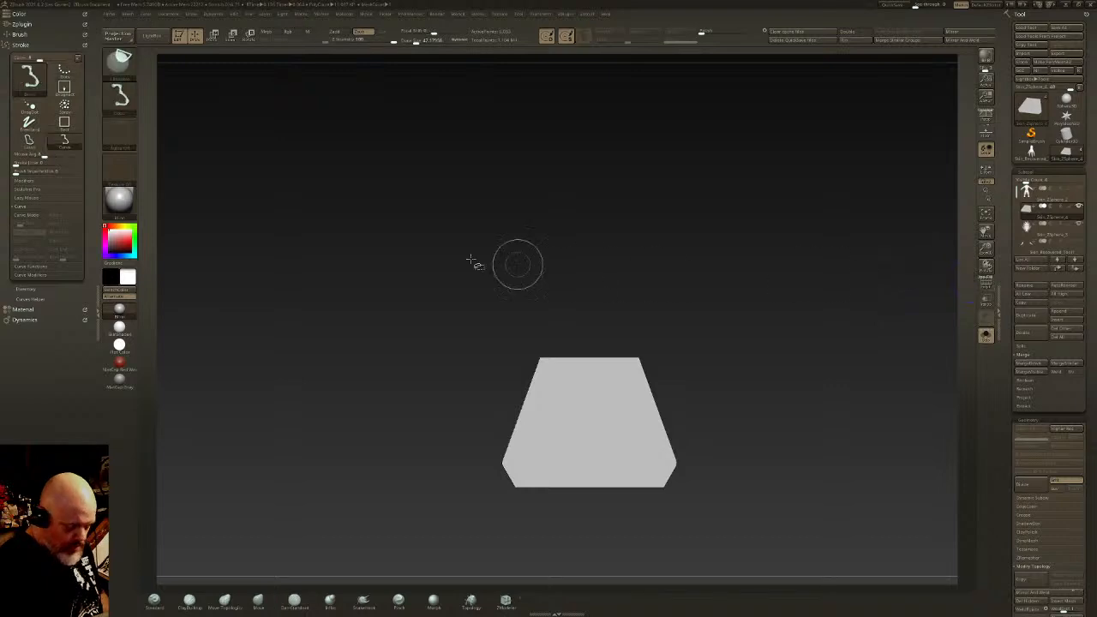
Step: Cut a circular polygroup in the center of the base's bottom face with SliceCirc, with PolyFrame on
left_click(120, 60, "ctrl+shift")
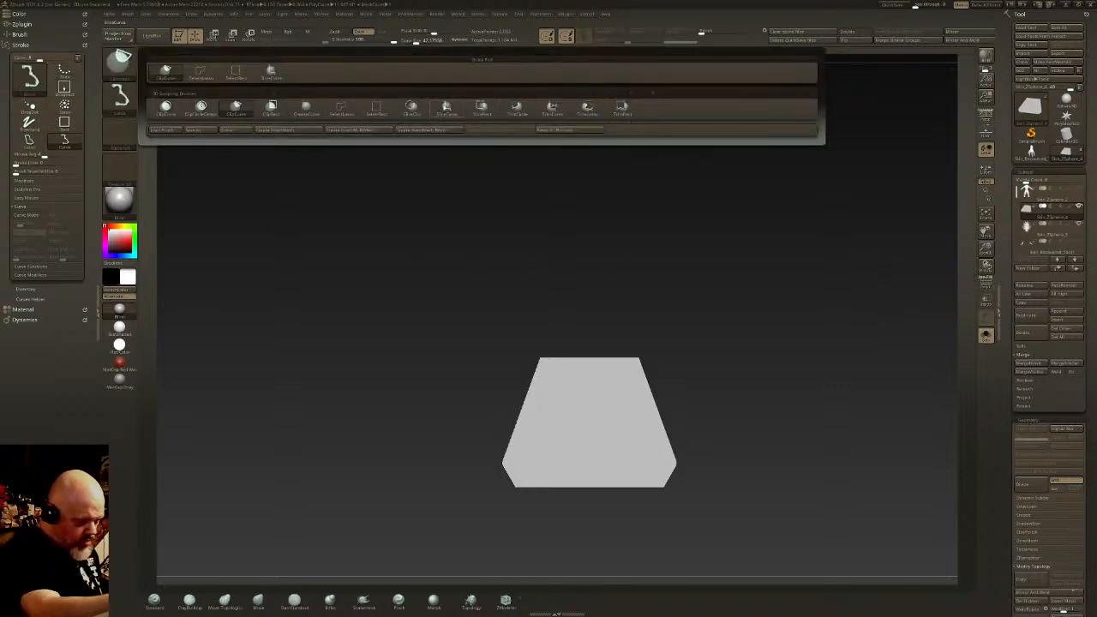
left_click(412, 109)
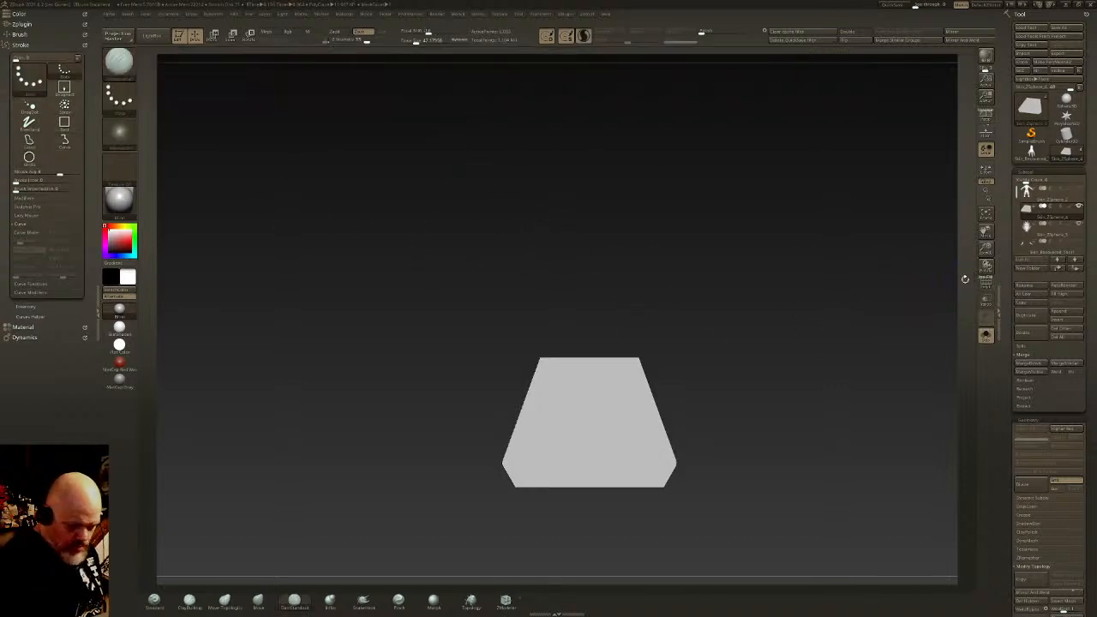
key("shift+f")
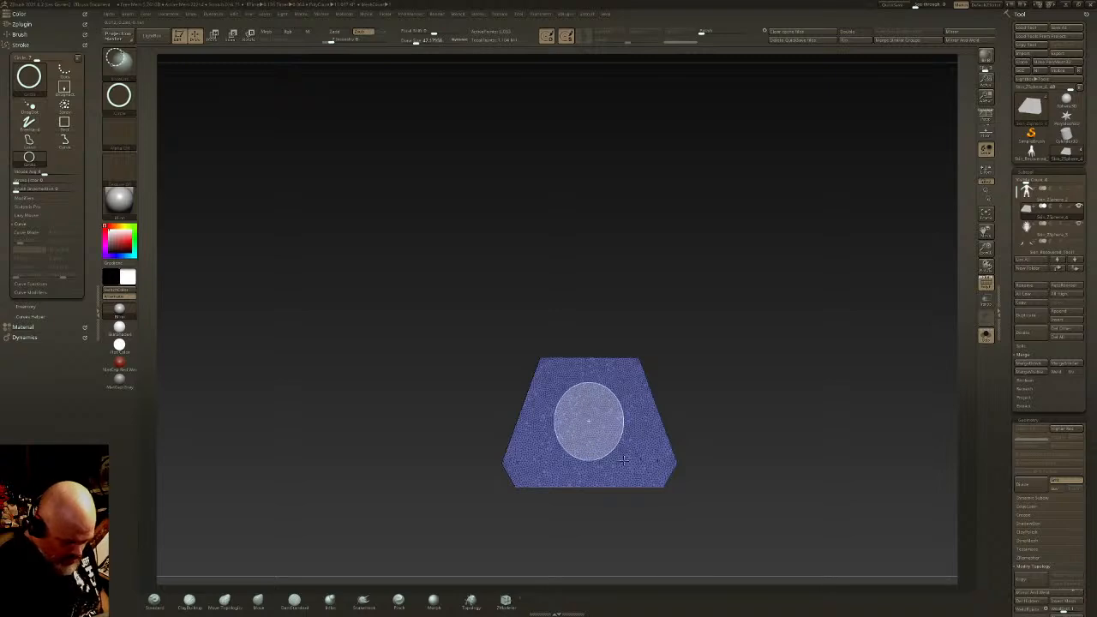
left_click_drag(624, 461, 624, 461, "ctrl+shift")
Step: Extrude the circular polygroup straight down from the base's underside and flare its lower end outward into a pedestal
left_click(609, 426, "ctrl+shift")
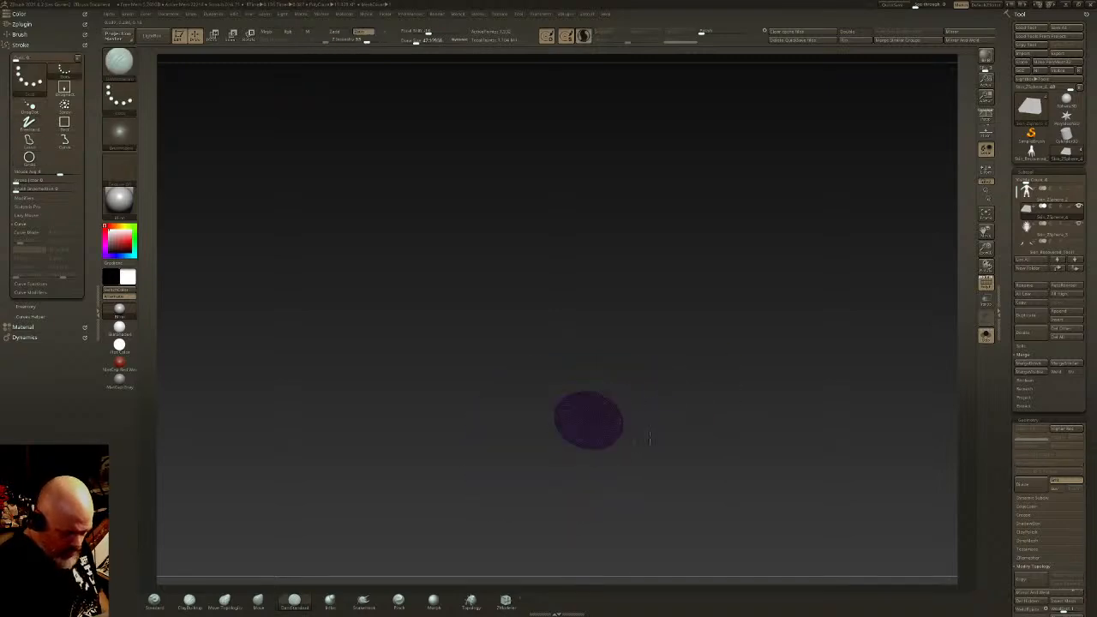
left_click(677, 439, "ctrl+shift")
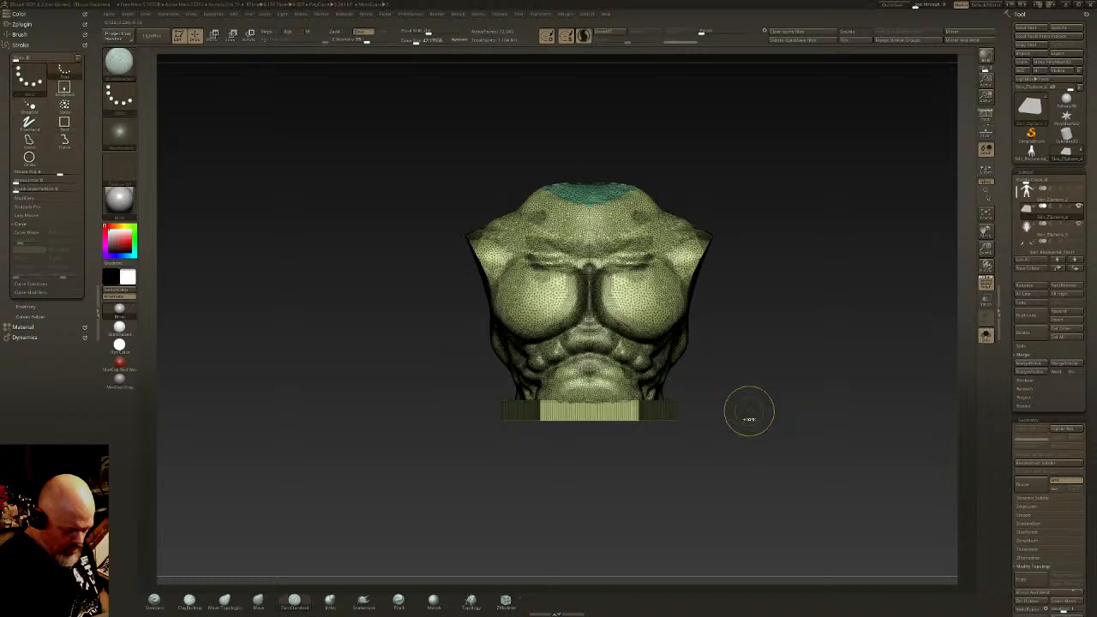
key("shift+f")
key("w")
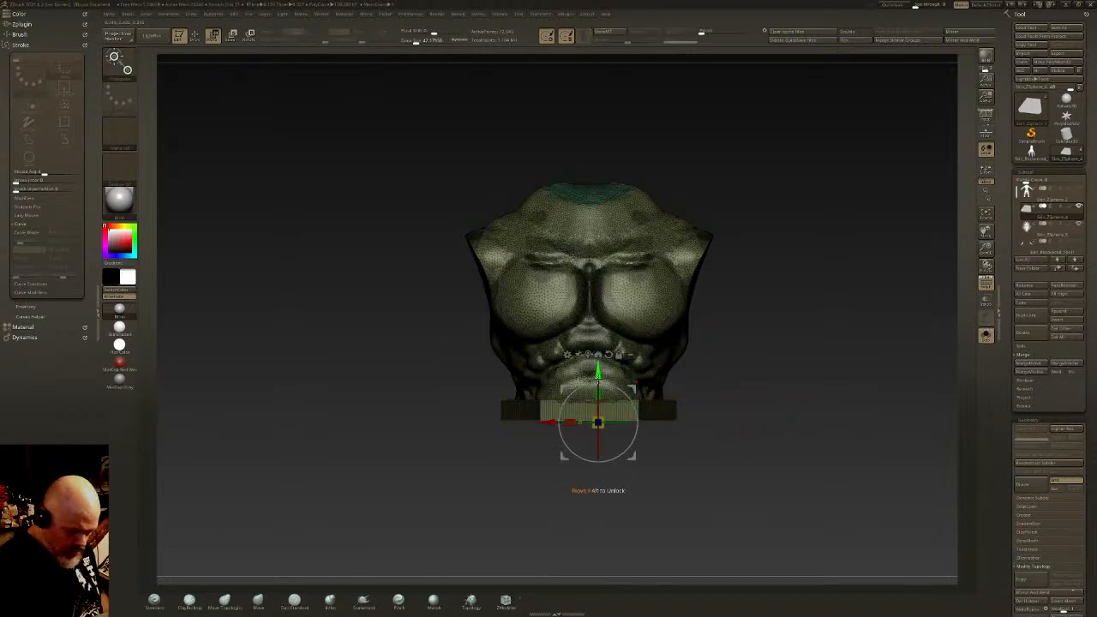
left_click_drag(598, 381, 599, 448, "ctrl")
left_click_drag(598, 499, 599, 550)
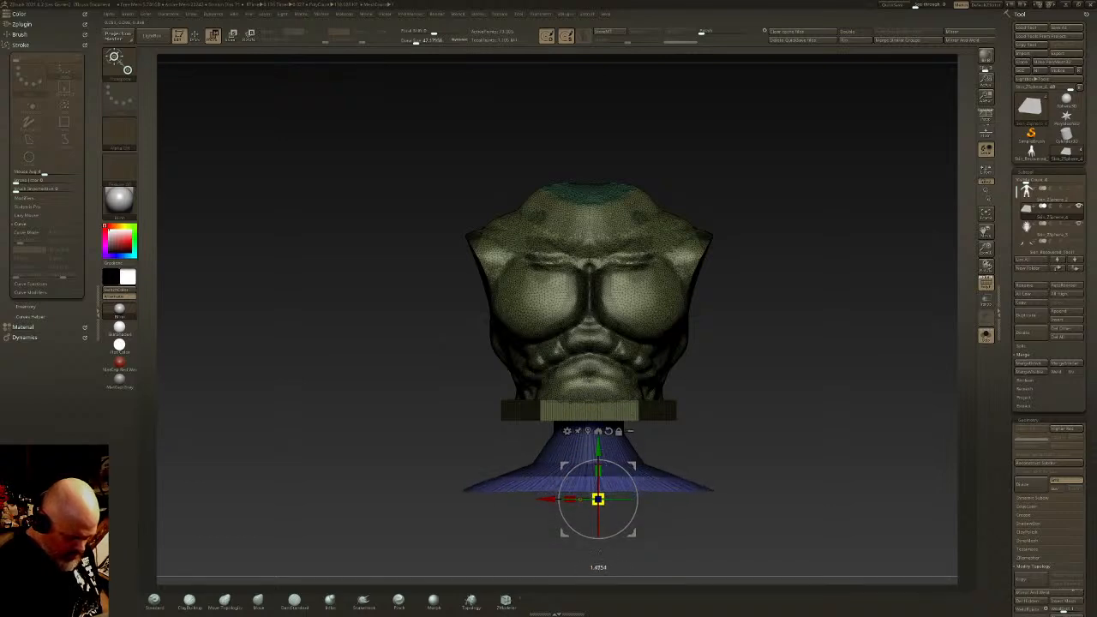
Step: Extrude the pedestal's flared lower face downward to give the foot a thick rim
left_click_drag(600, 447, 599, 462, "ctrl")
left_click_drag(599, 513, 599, 508, "ctrl")
key("q")
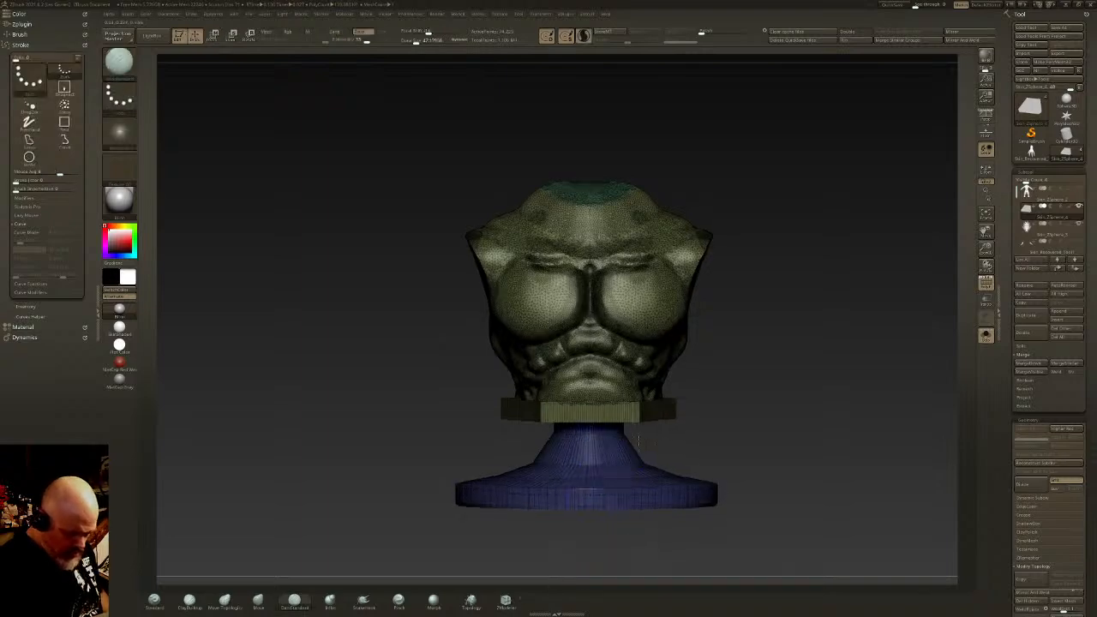
Step: Inspect the torso and its pedestal from several sides in perspective, with PolyFrame off
left_click_drag(698, 324, 726, 354)
key("p")
left_click_drag(809, 380, 813, 348)
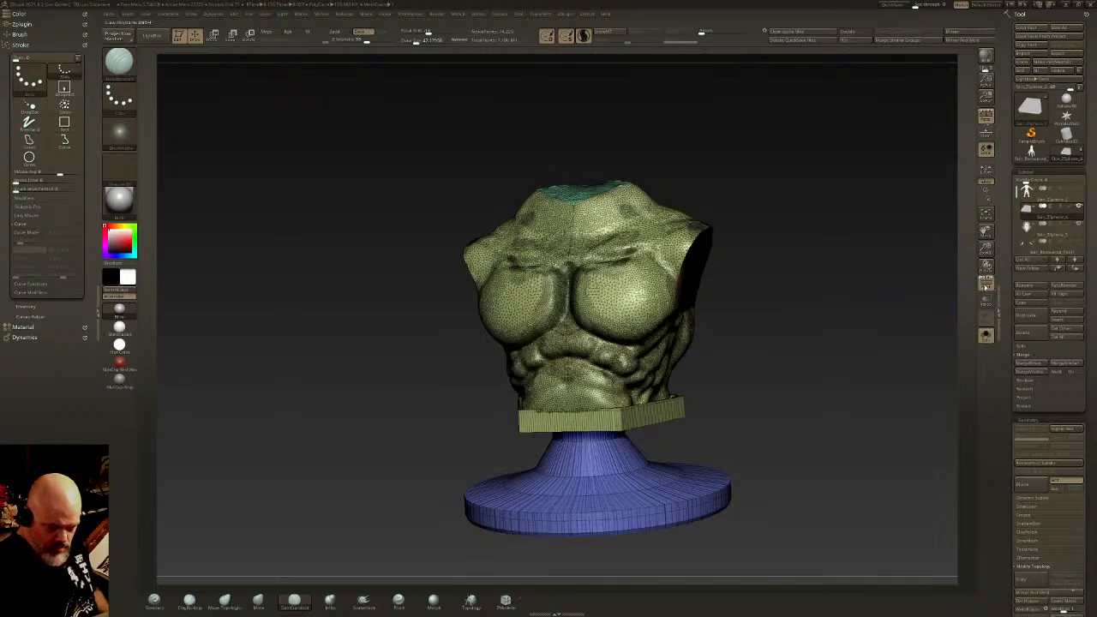
left_click(985, 284)
left_click_drag(887, 368, 811, 385)
right_click_drag(811, 385, 660, 365, "ctrl")
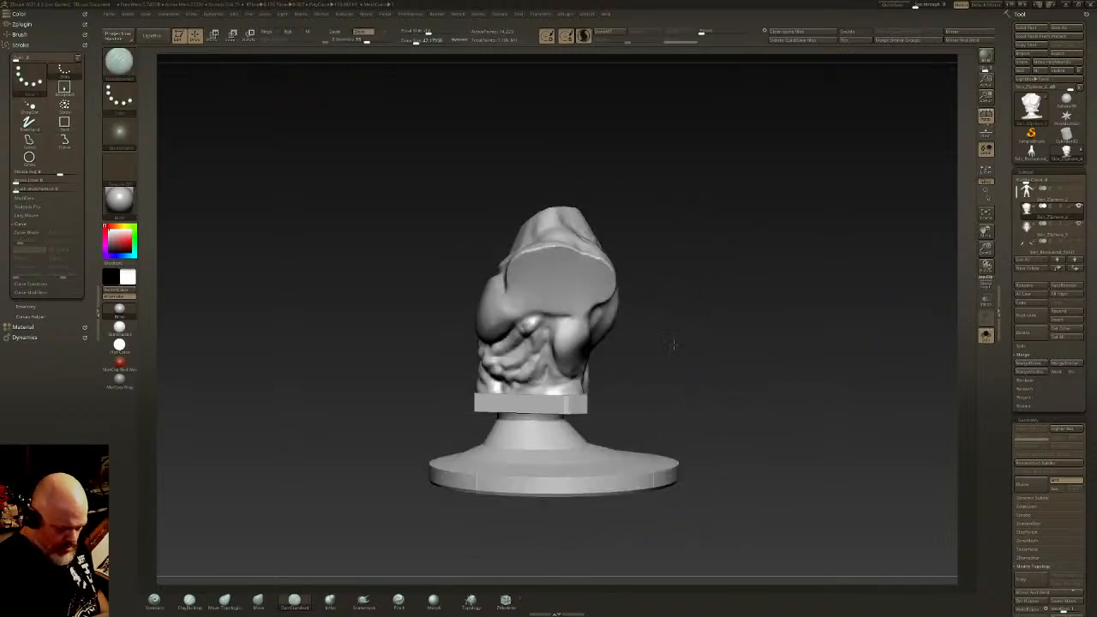
mouse_move(667, 358)
left_mouse_down()
mouse_move(671, 294)
mouse_move(697, 319)
mouse_move(716, 317)
left_mouse_up()
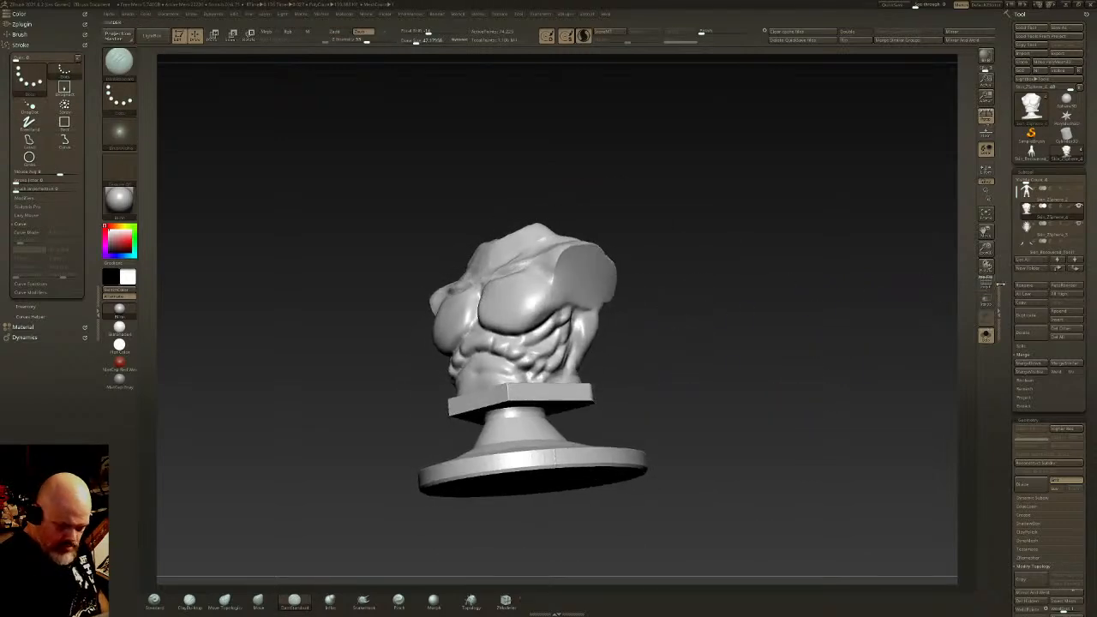
Step: Check the pedestal's bottom polygroup with PolyFrame on, and isolate the whole pedestal with SelectRect
left_click(986, 284)
left_click_drag(771, 346, 758, 257)
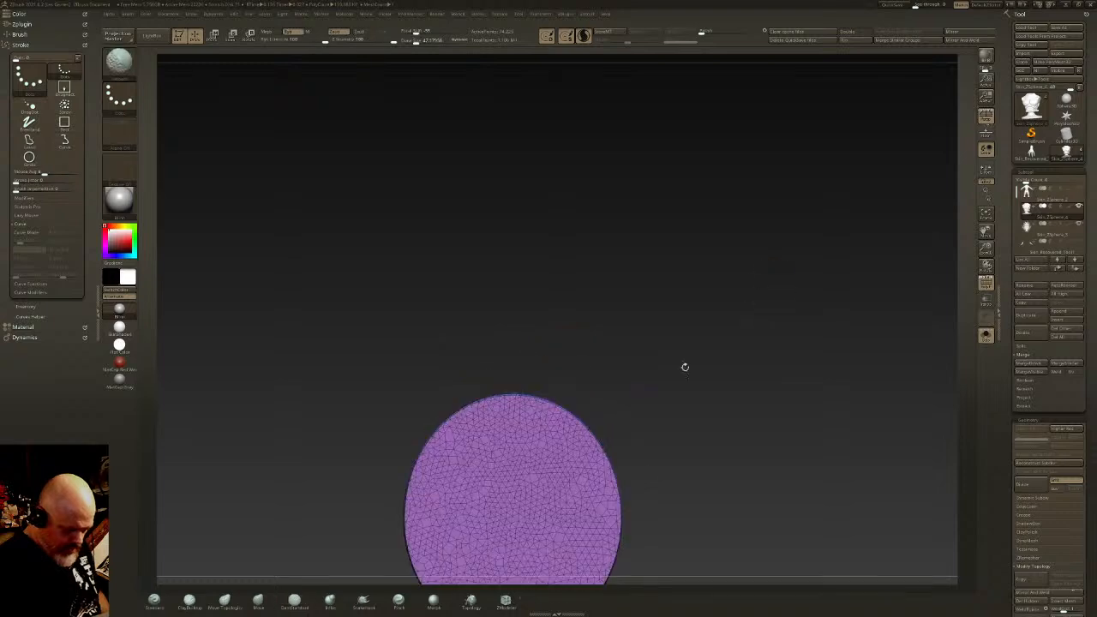
left_click_drag(686, 367, 703, 219, "alt")
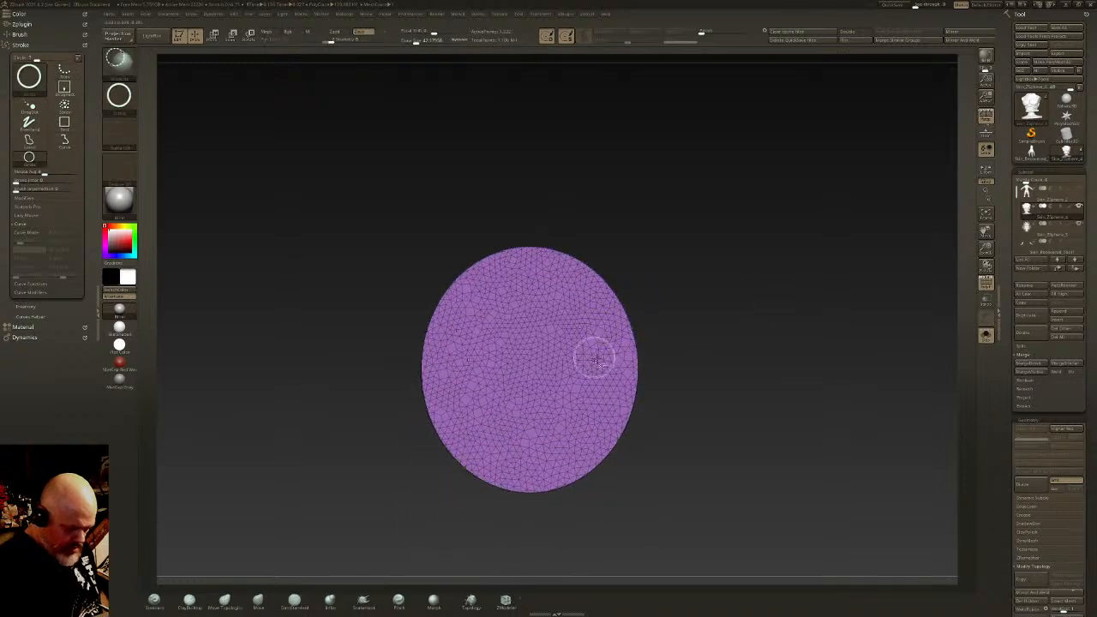
left_click(122, 63, "ctrl+shift")
left_click(235, 73, "ctrl+shift")
mouse_move(677, 300)
left_mouse_down("ctrl+shift")
mouse_move(690, 321)
mouse_move(738, 290)
left_mouse_up("ctrl+shift")
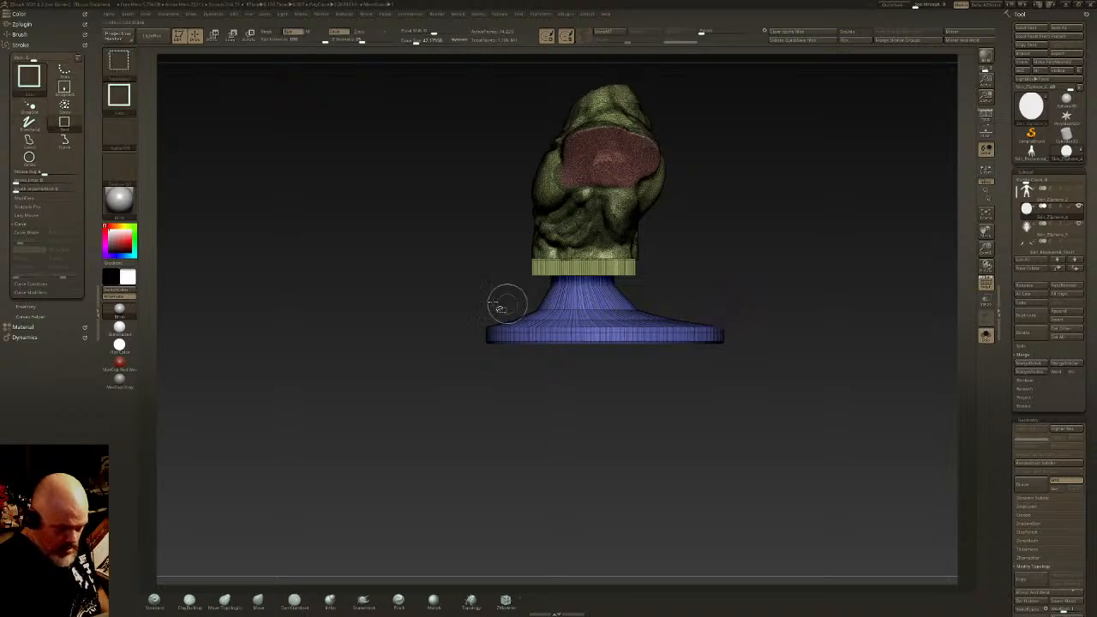
left_click_drag(417, 298, 809, 393, "ctrl+shift")
key("ctrl+shift+x")
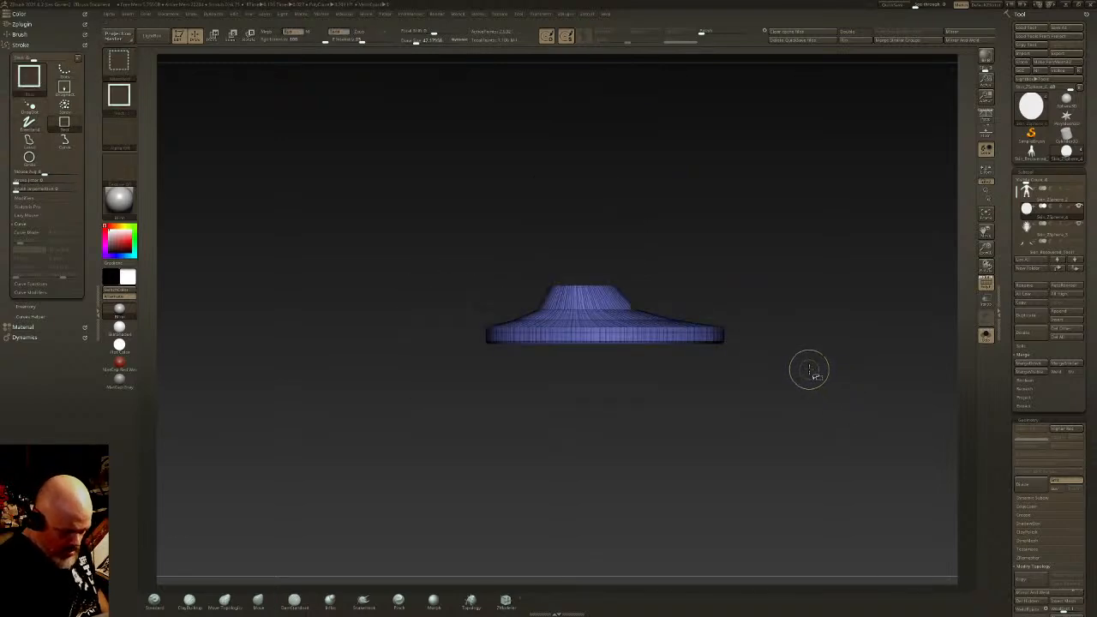
Step: Mask everything except the pedestal and scale it along its depth with the Gizmo to make the foot rounder
left_click(813, 372, "ctrl")
left_click(813, 370, "ctrl+shift")
left_click(813, 362, "ctrl")
key("w")
left_click_drag(573, 350, 529, 350)
key("q")
left_click_drag(692, 317, 627, 315, "shift")
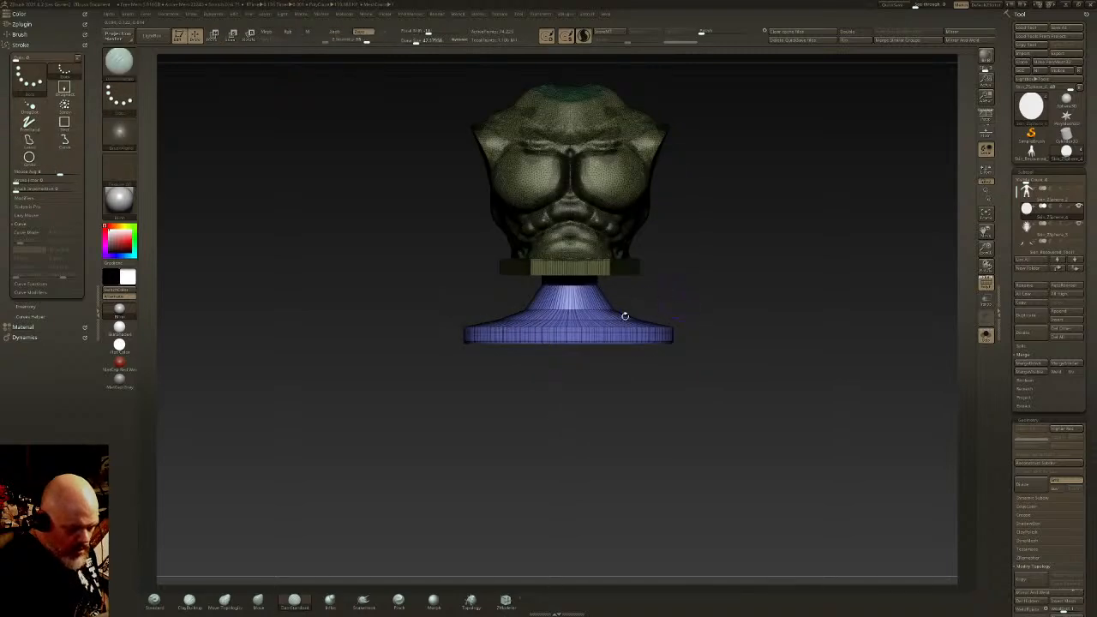
key("w")
left_click_drag(549, 350, 552, 349)
key("q")
Step: DynaMesh the torso, angular base and pedestal into one mesh with PolyFrame off, and open the ClayPolish options
mouse_move(644, 249)
left_mouse_down()
mouse_move(697, 272)
mouse_move(666, 352)
left_mouse_up()
left_click(991, 281)
left_click_drag(874, 307, 824, 399)
key("f")
key("p")
left_click_drag(797, 441, 719, 384, "alt")
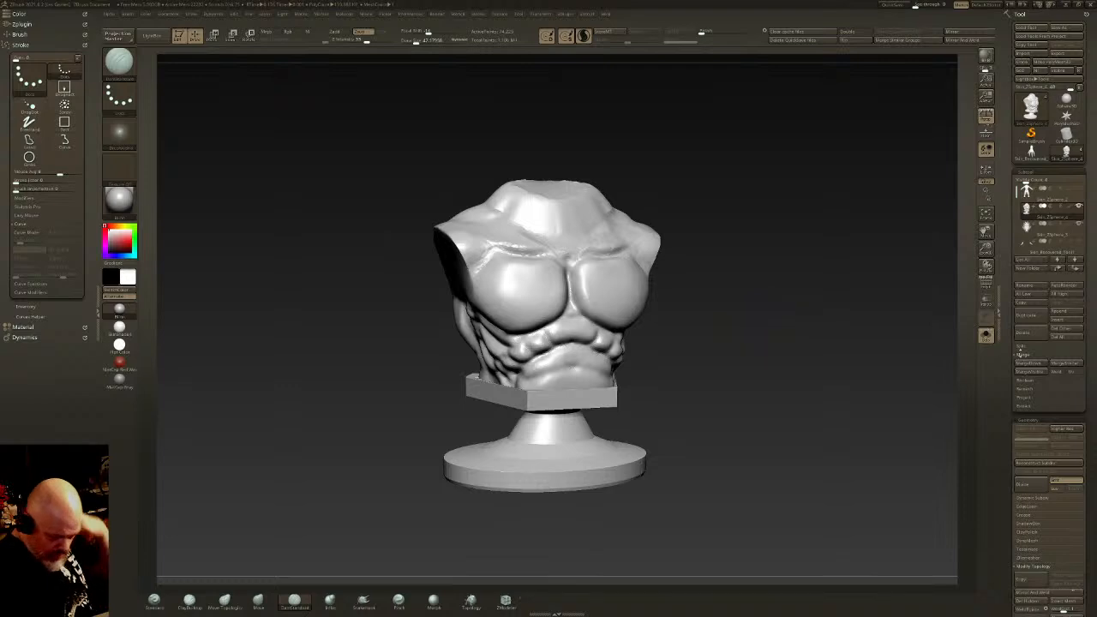
scroll(1018, 353, "down", 5)
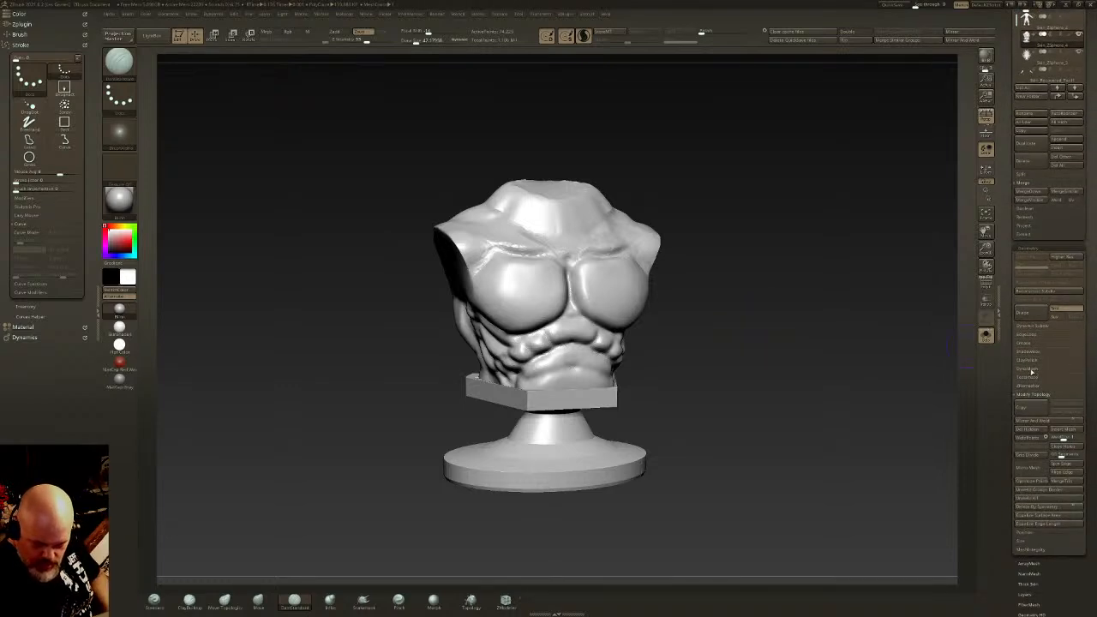
left_click(1029, 370)
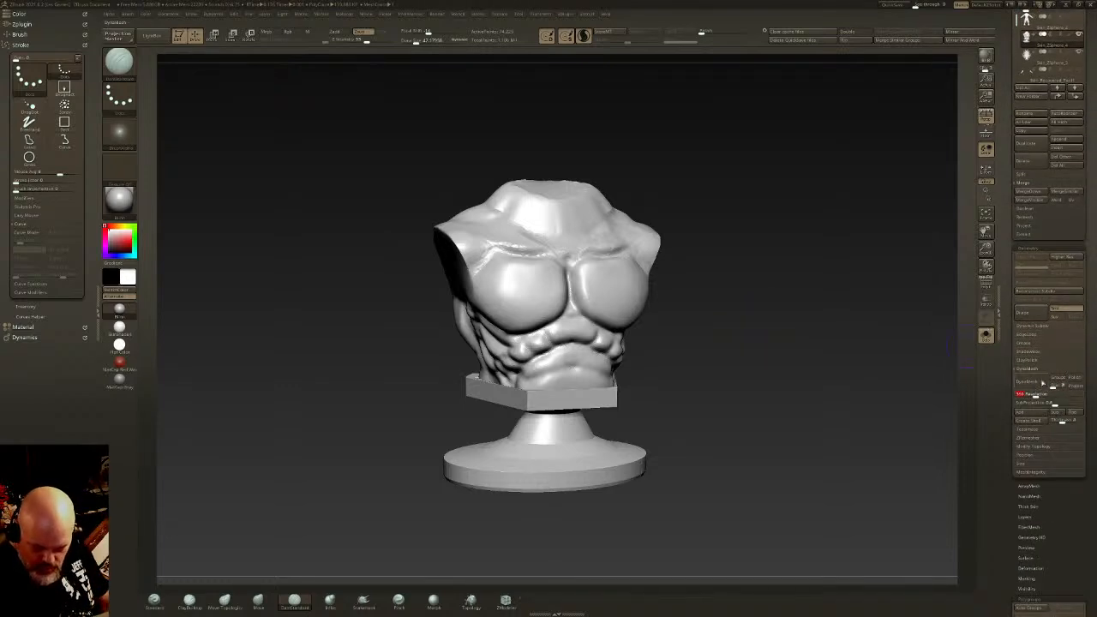
left_click(1026, 381)
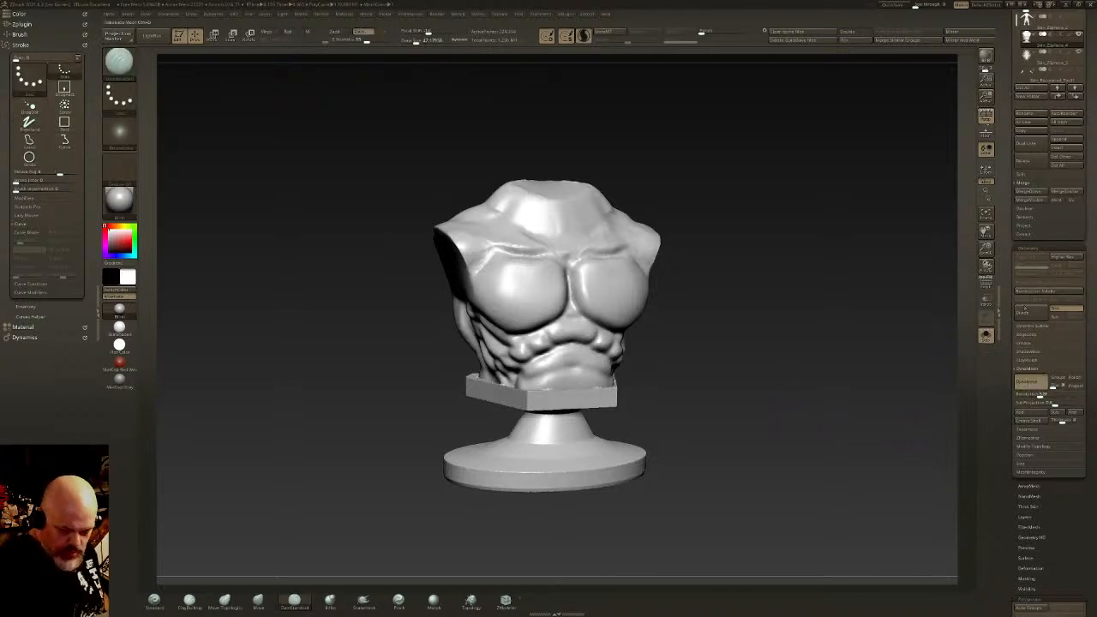
left_click(1027, 360)
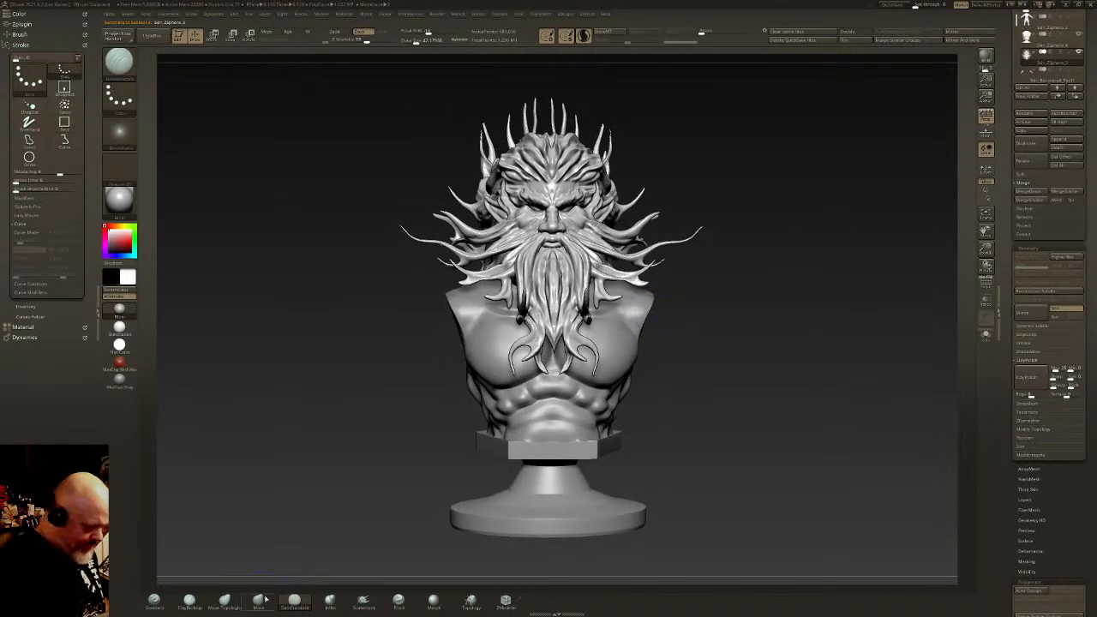
Step: Switch to the Move brush and adjust its Focal Shift and Draw Size
left_click(262, 600)
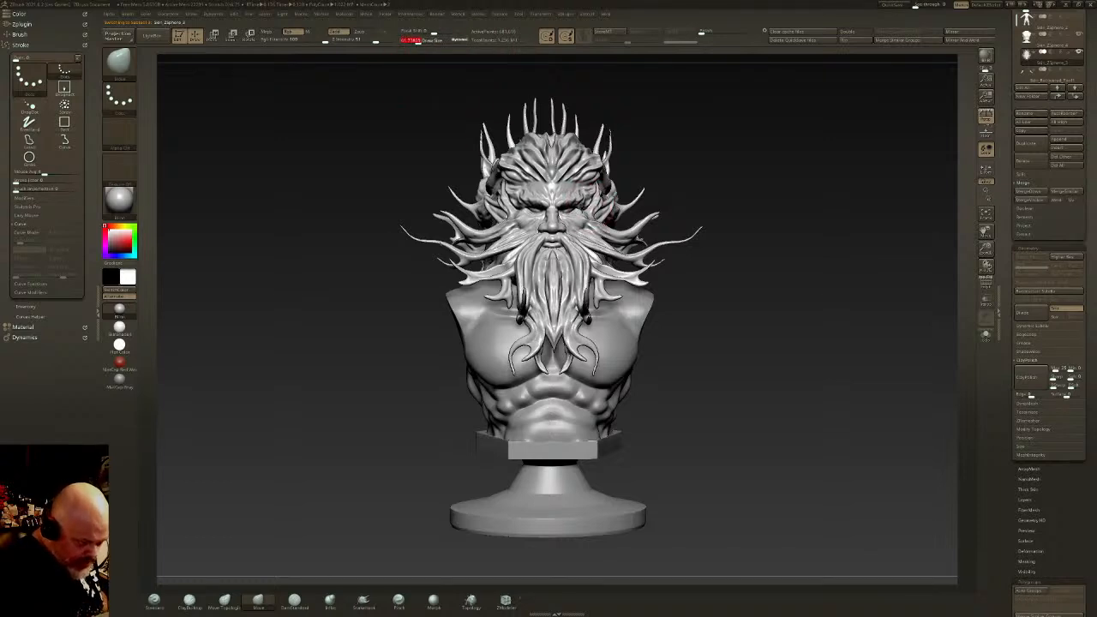
left_click_drag(453, 33, 463, 32)
left_click(417, 41)
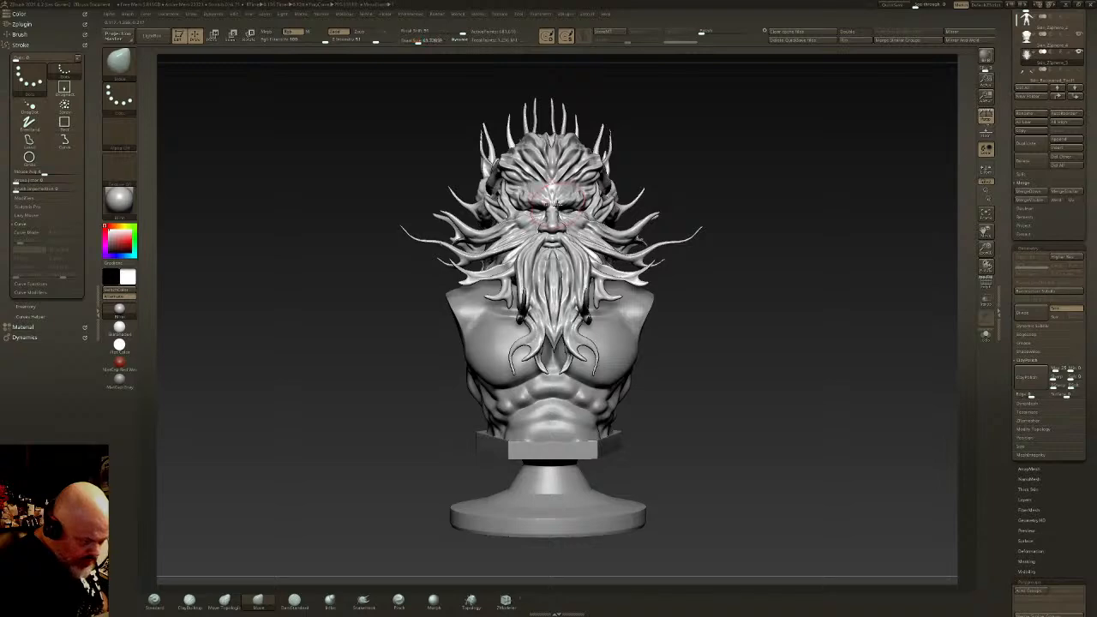
left_click(419, 42)
Step: Adjust the movie spin settings and record a turntable of the complete bust from a three-quarter angle
right_click_drag(593, 170, 731, 242)
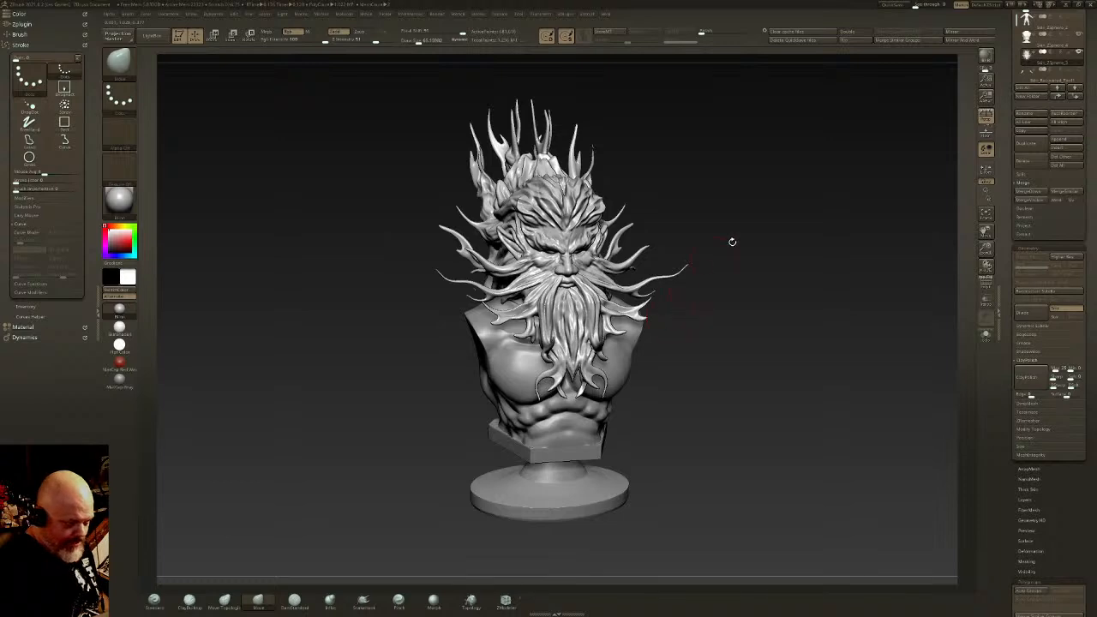
left_click(368, 15)
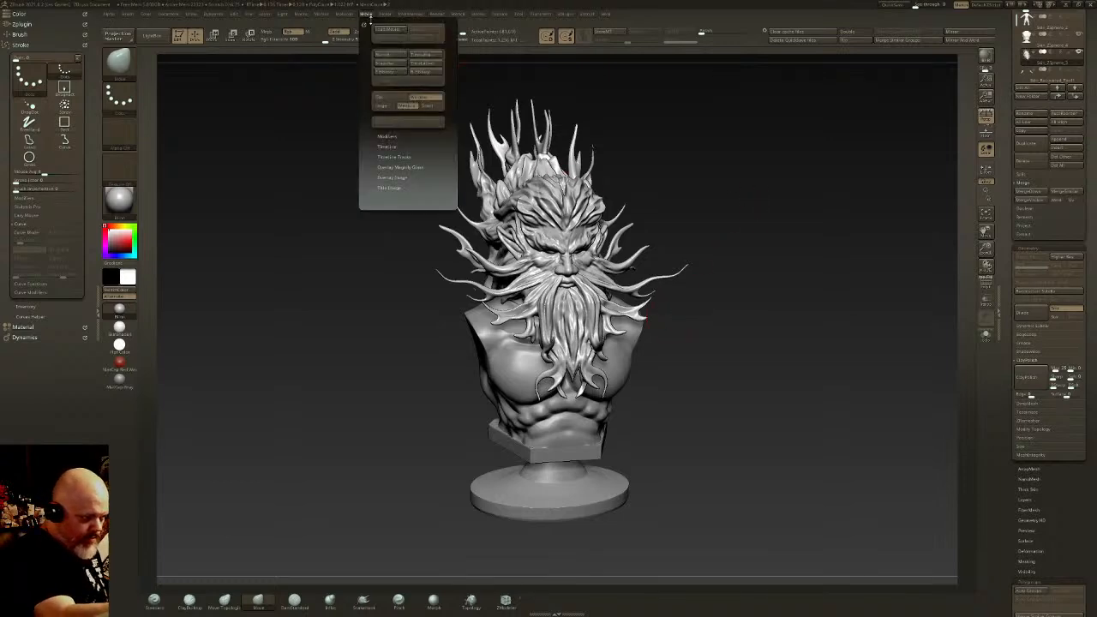
left_click(388, 135)
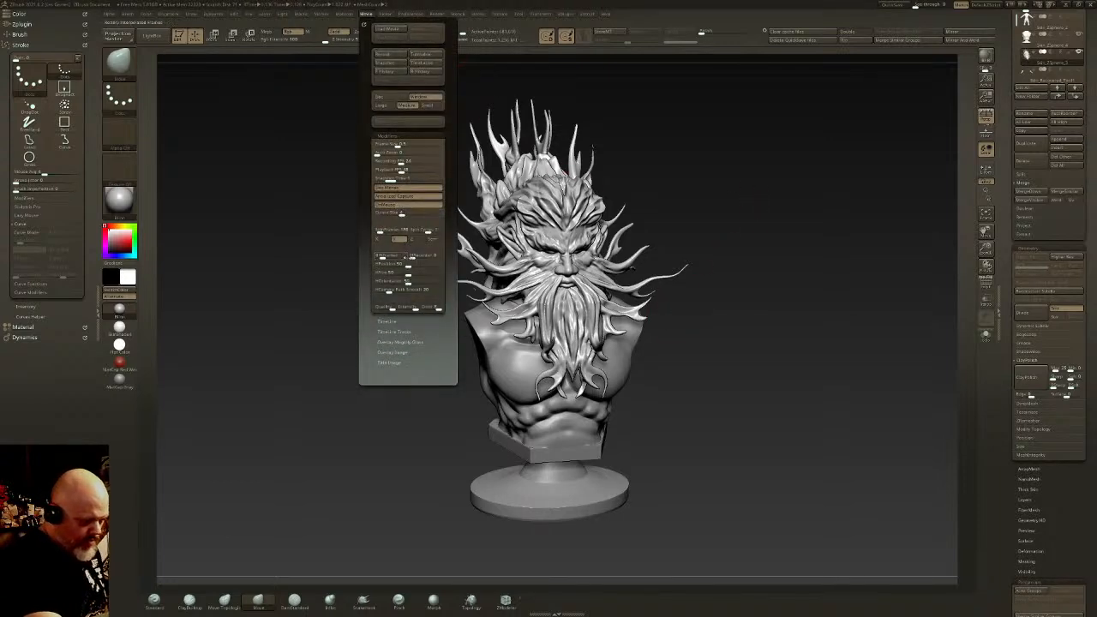
left_click(391, 230)
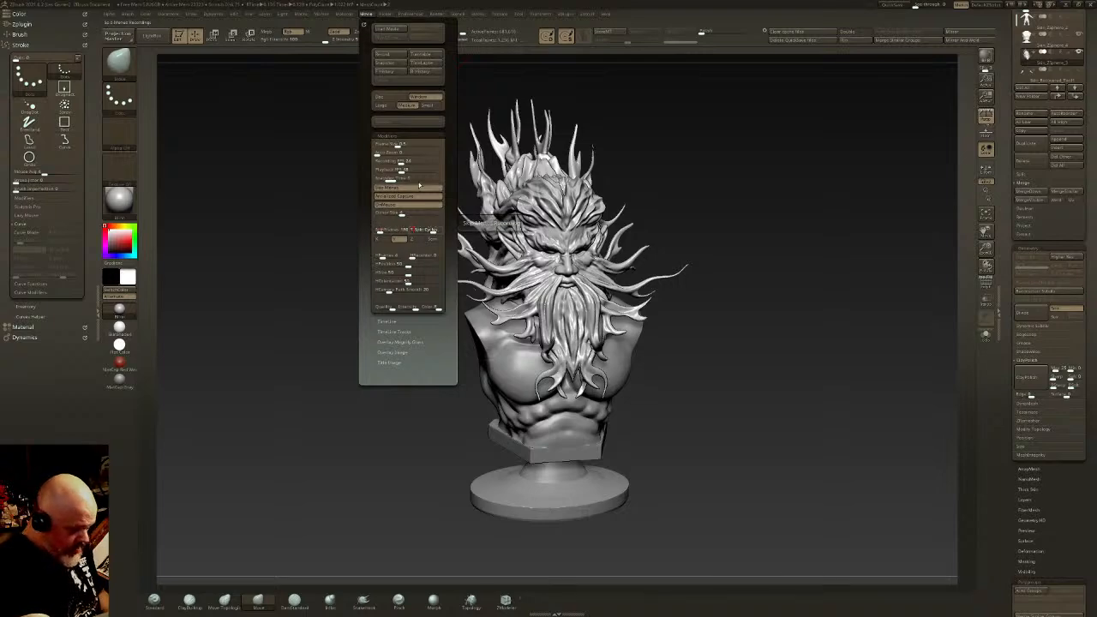
left_click(422, 54)
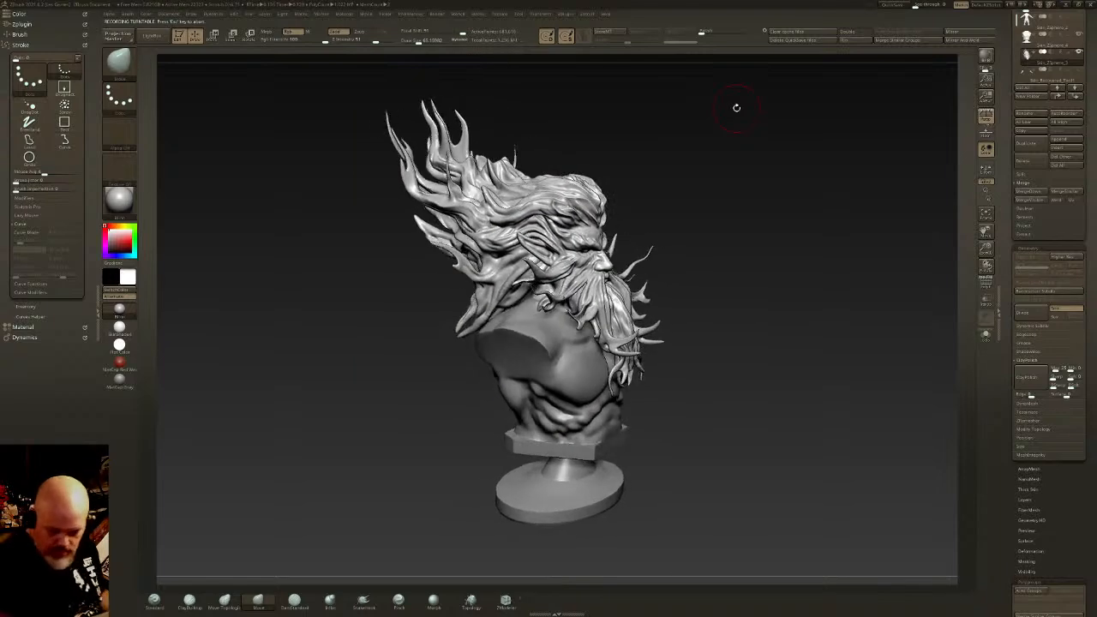
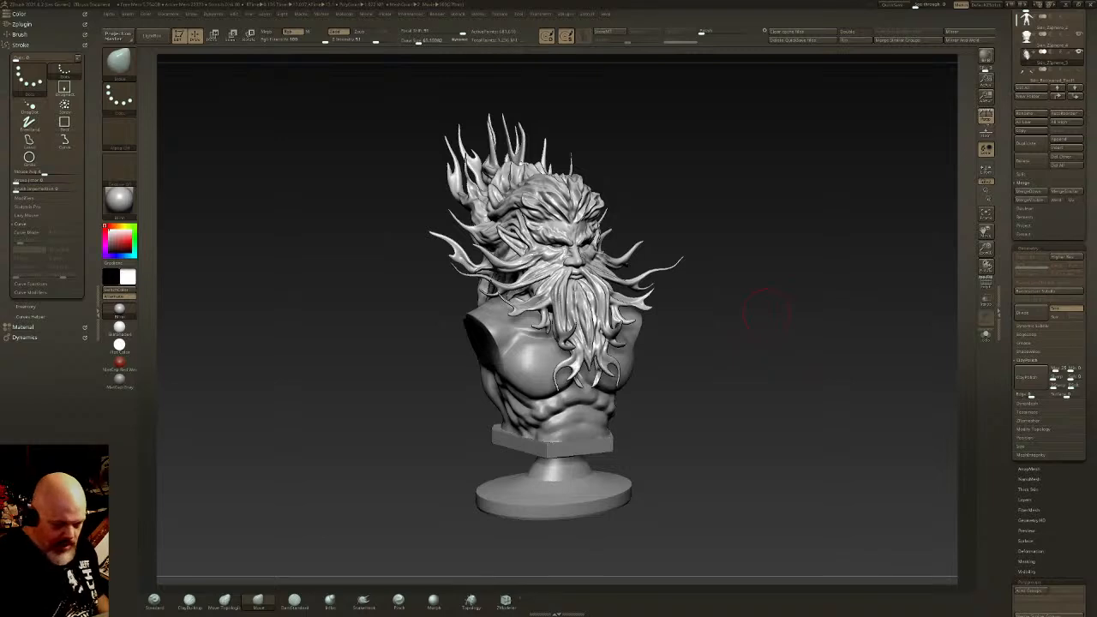
Step: Save the finished bust to disk
left_click_drag(762, 296, 655, 296)
left_click_drag(1090, 105, 1091, 276)
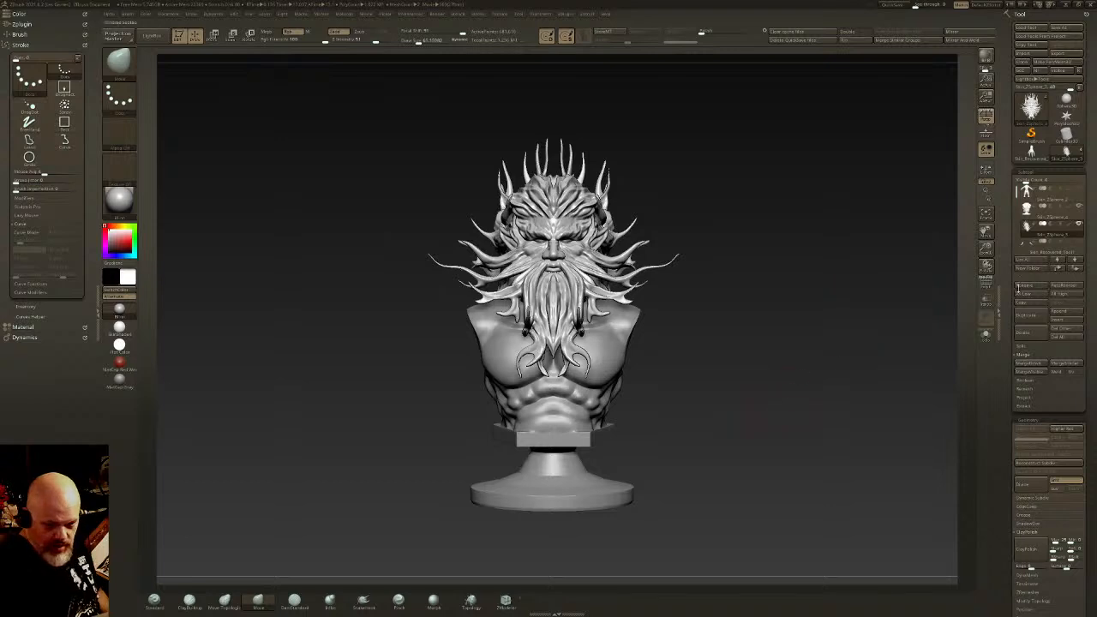
key("ctrl+shift")
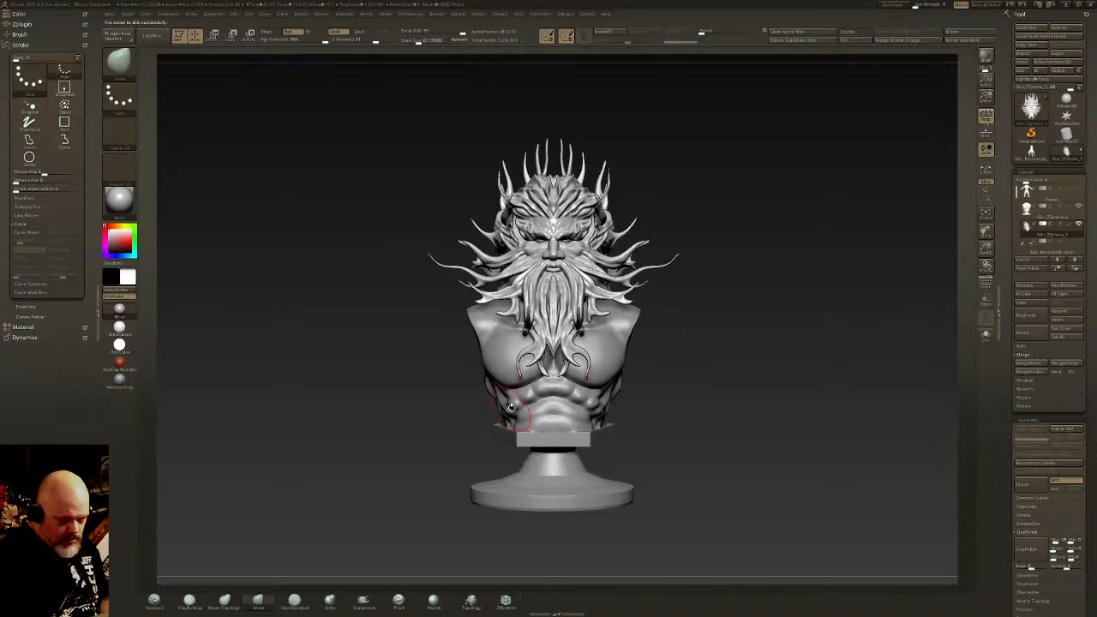
left_click_drag(716, 219, 725, 215)
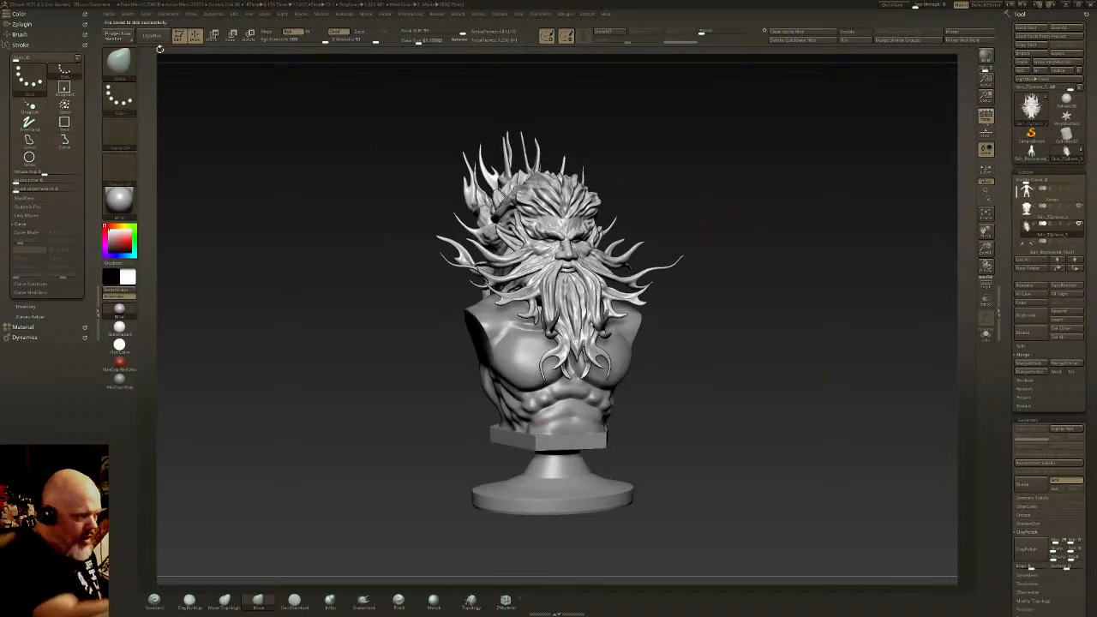
Step: Load the multi-legged creature with the long crested head from LightBox's recent files and close LightBox
key("comma")
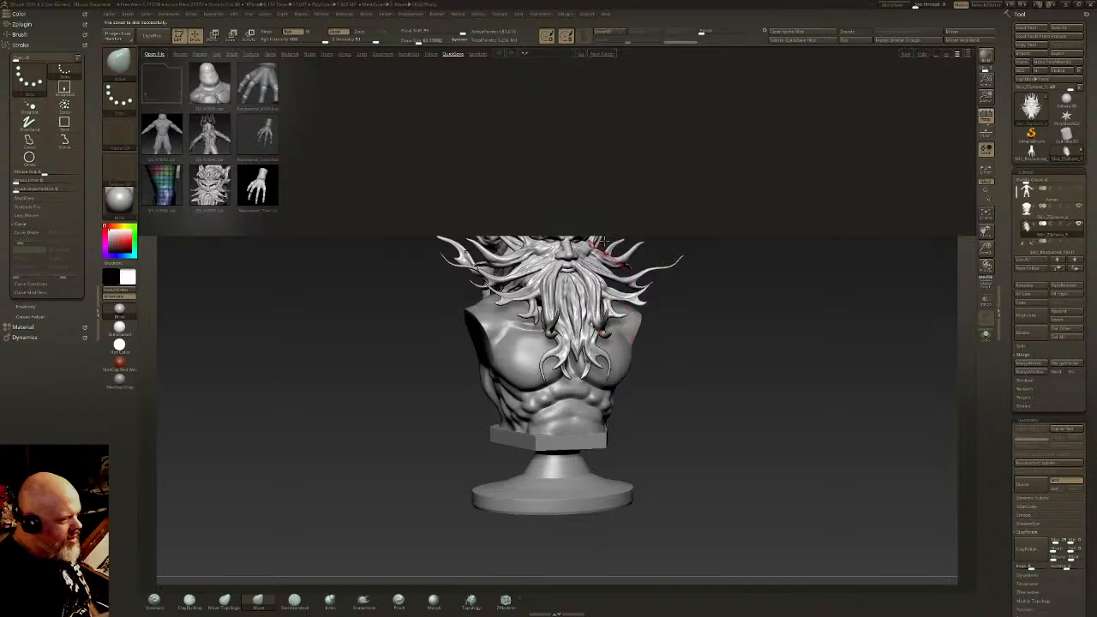
left_click(180, 53)
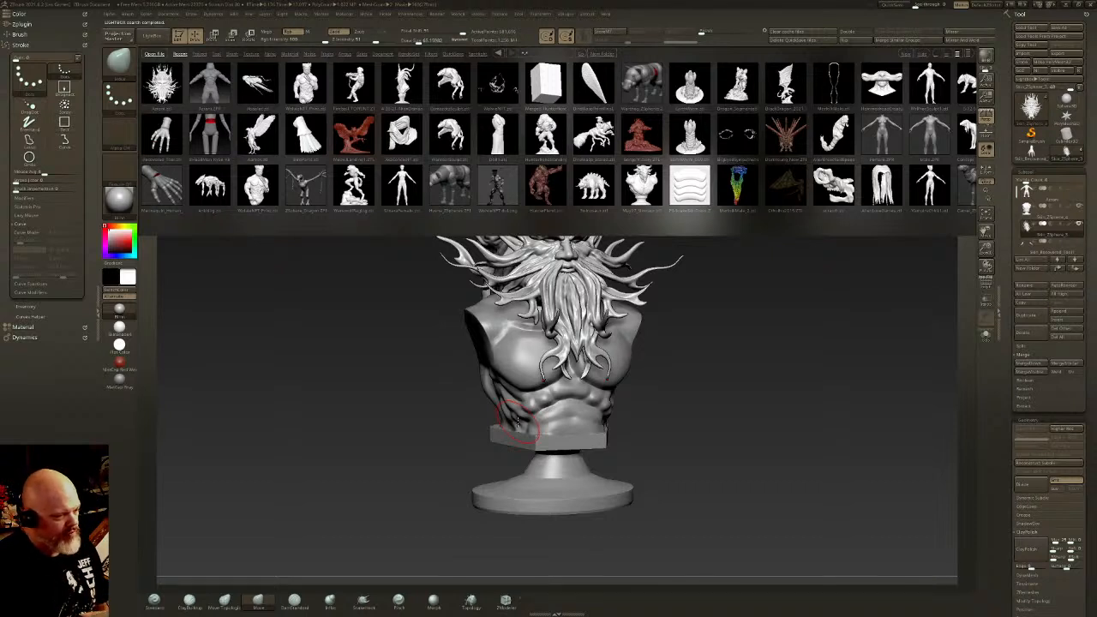
left_click(220, 197)
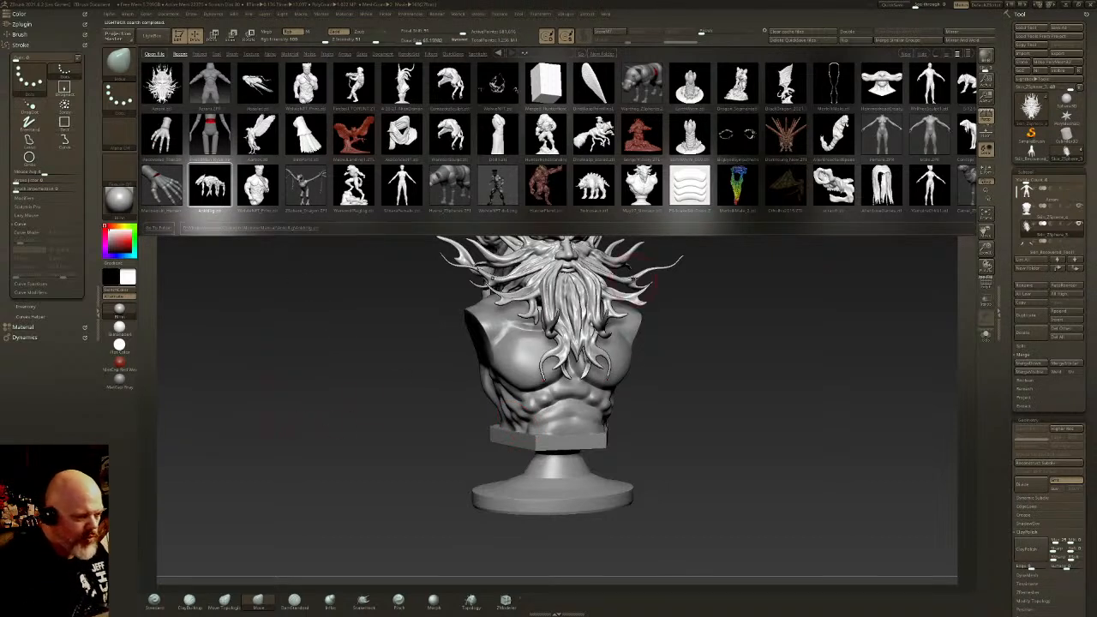
double_click(211, 188)
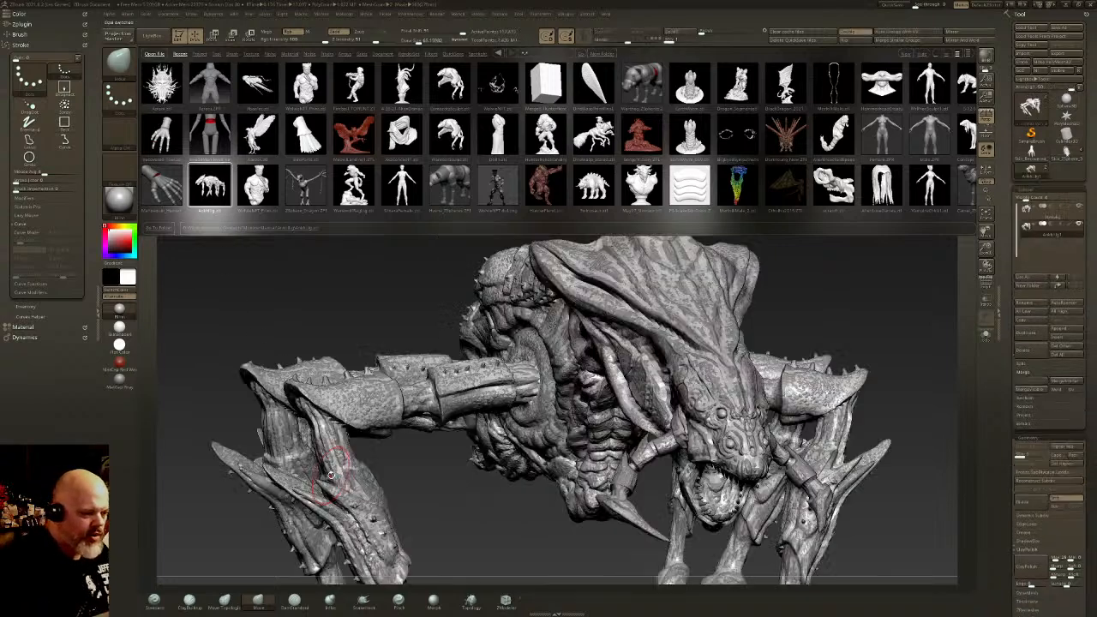
left_click(153, 36)
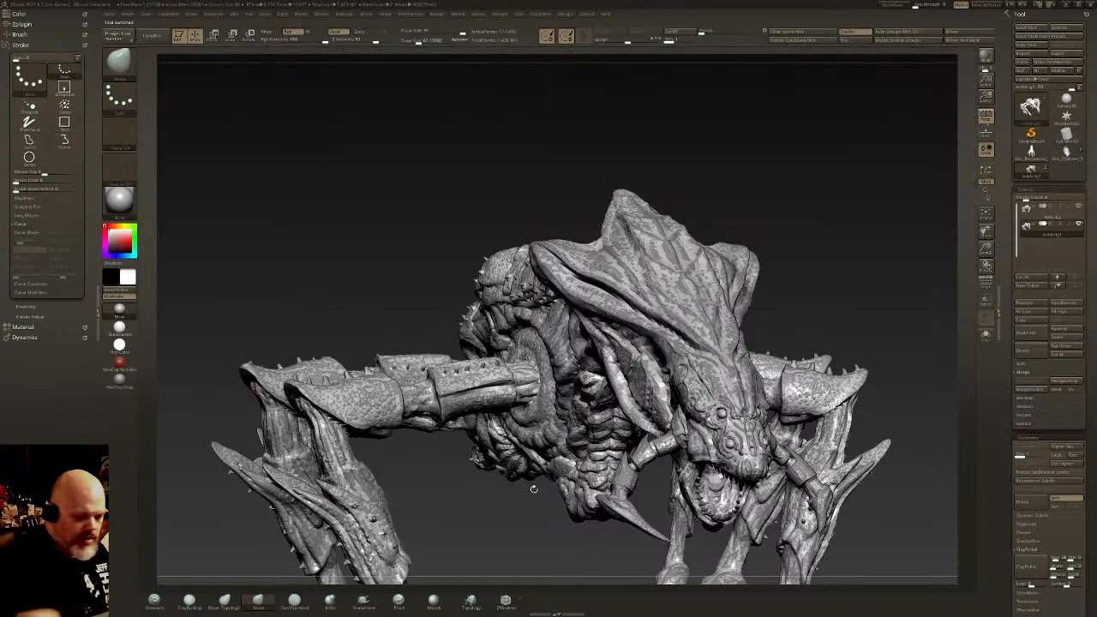
Step: Select the creature's fully detailed subtool and render it with BPR in a three-quarter view
left_click(984, 335)
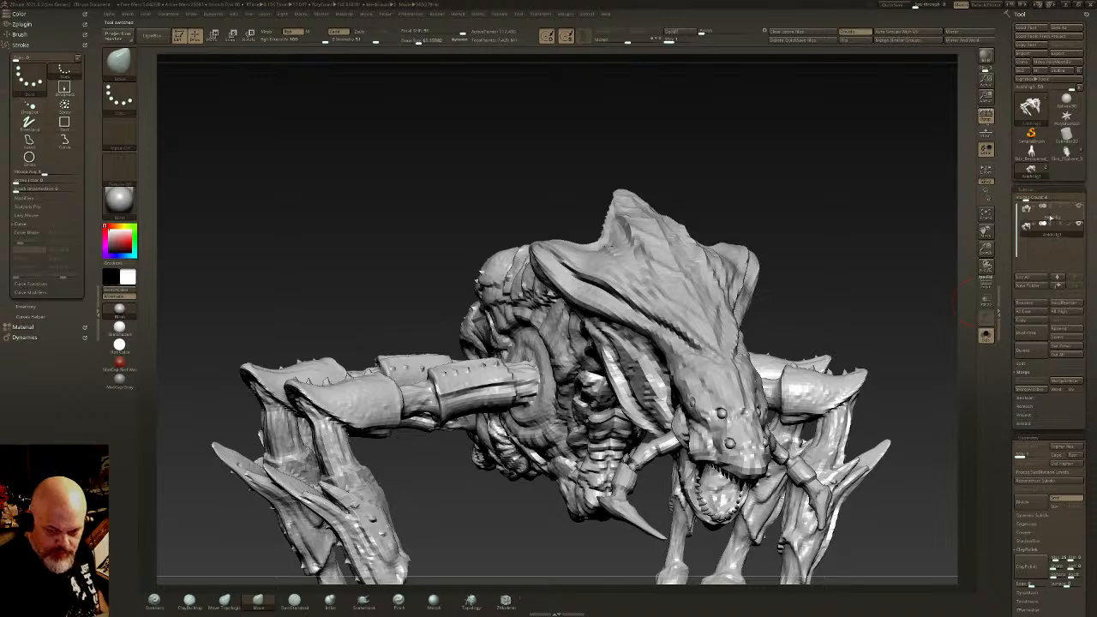
left_click(985, 335)
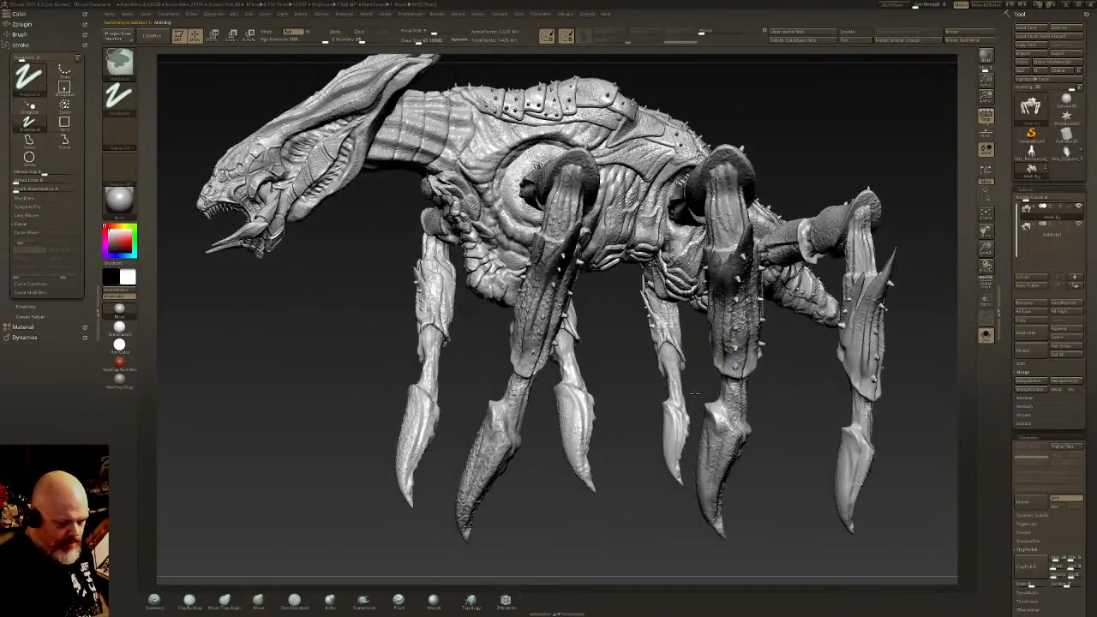
right_click_drag(695, 393, 694, 368, "ctrl")
mouse_move(778, 327)
right_mouse_down("alt")
mouse_move(776, 350)
mouse_move(811, 344)
mouse_move(745, 344)
right_mouse_up("alt")
mouse_move(866, 236)
right_mouse_down()
mouse_move(869, 226)
mouse_move(773, 216)
right_mouse_up()
right_click_drag(768, 214, 761, 227)
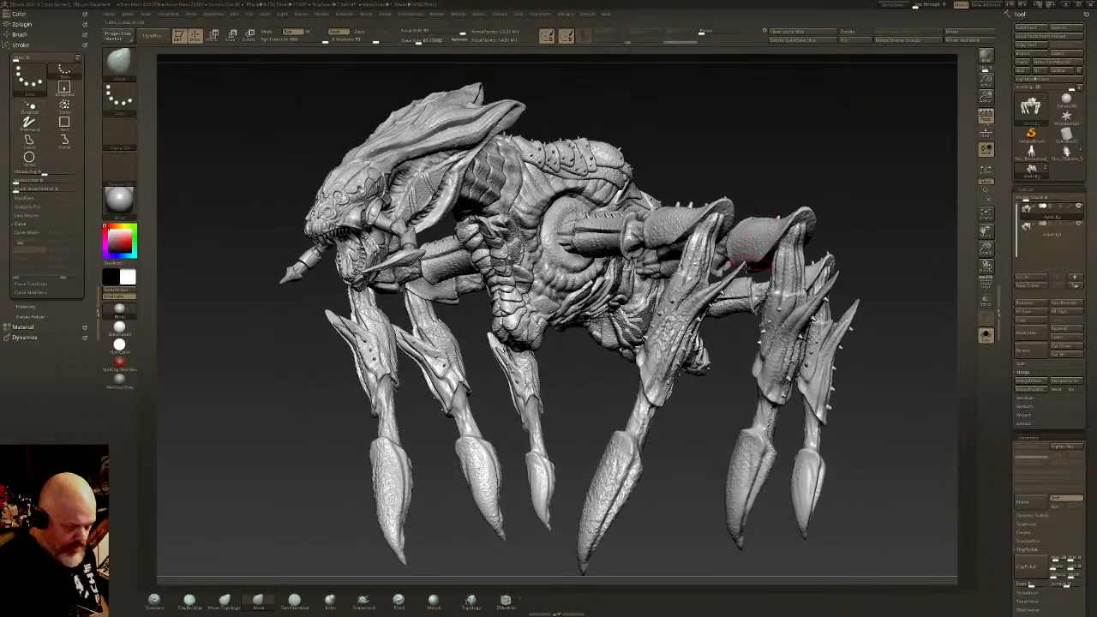
left_click(985, 56)
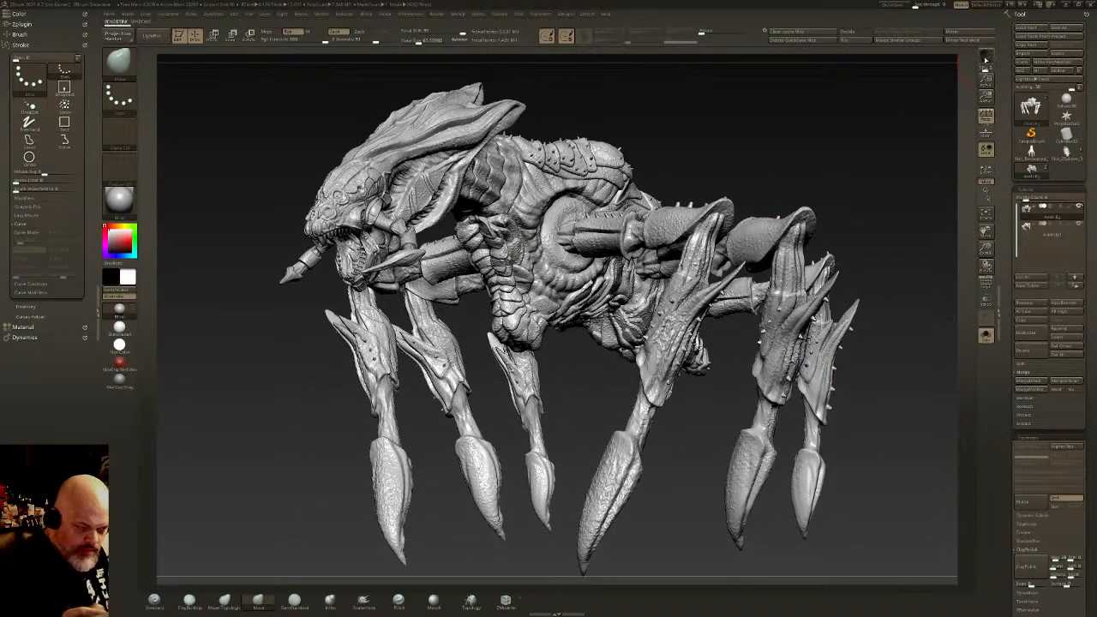